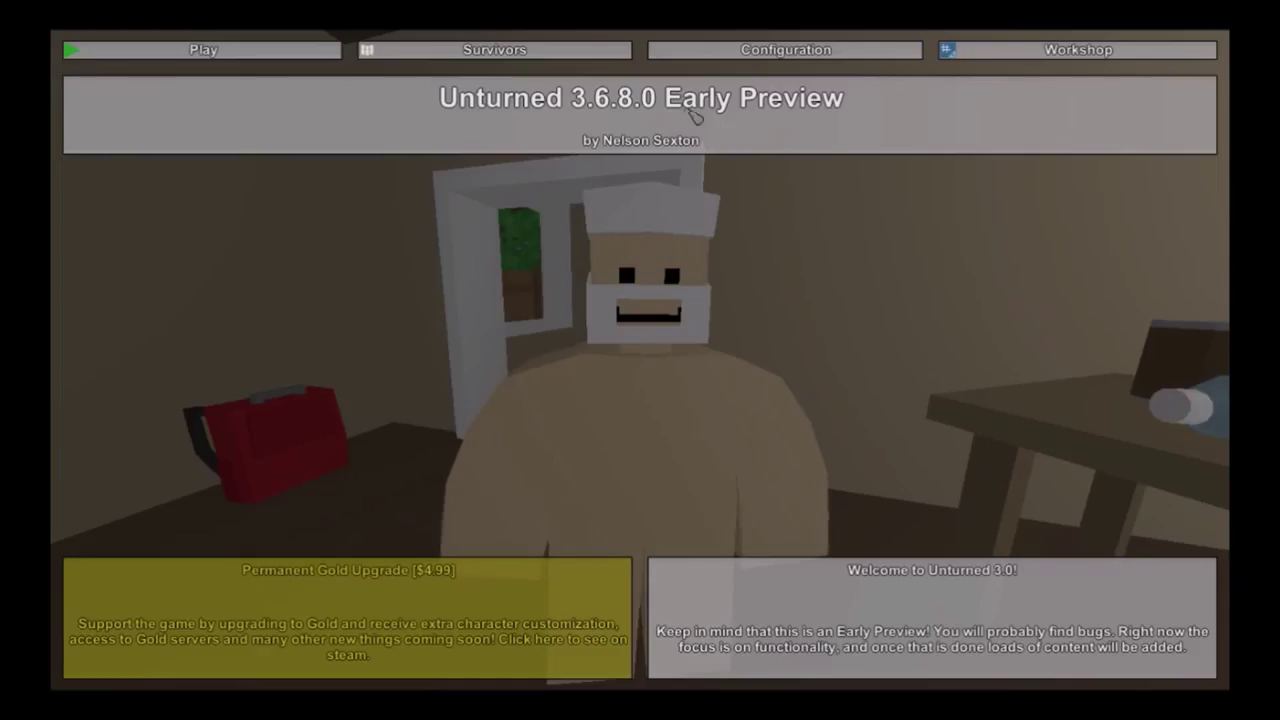
Step: Open the workshop's map editor and delete the existing ianstestworld map
left_click(990, 58)
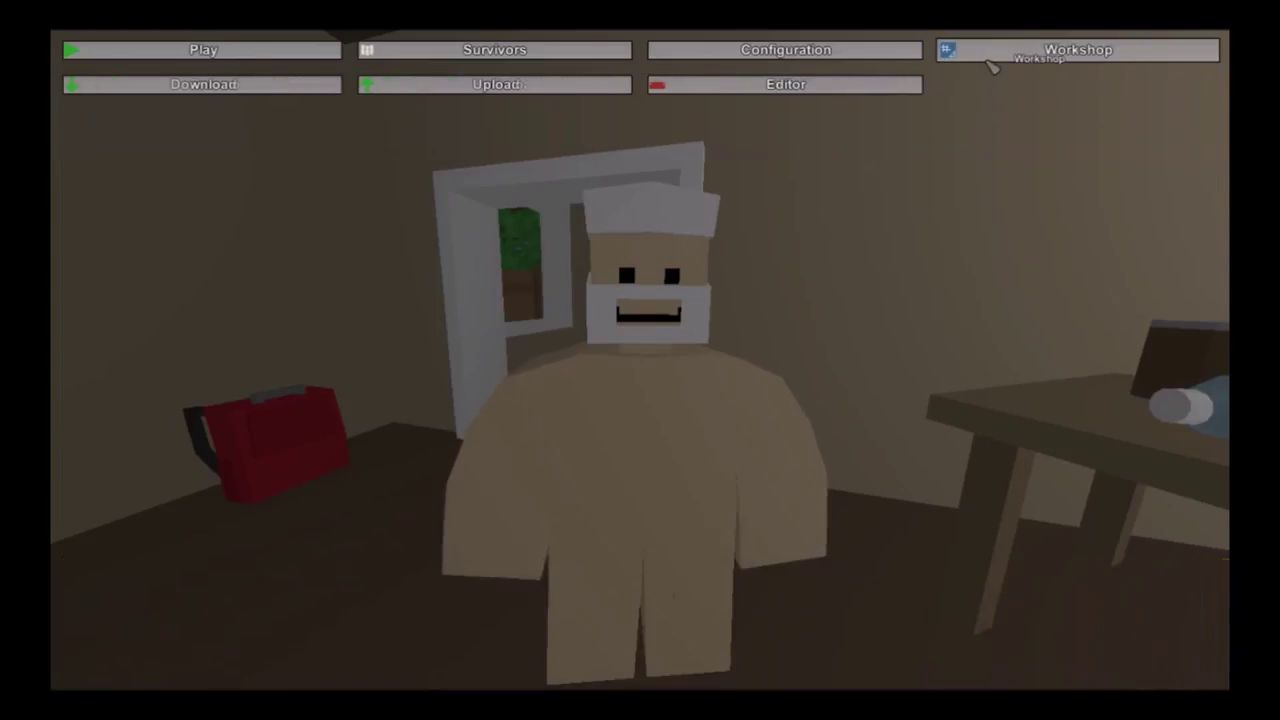
left_click(789, 86)
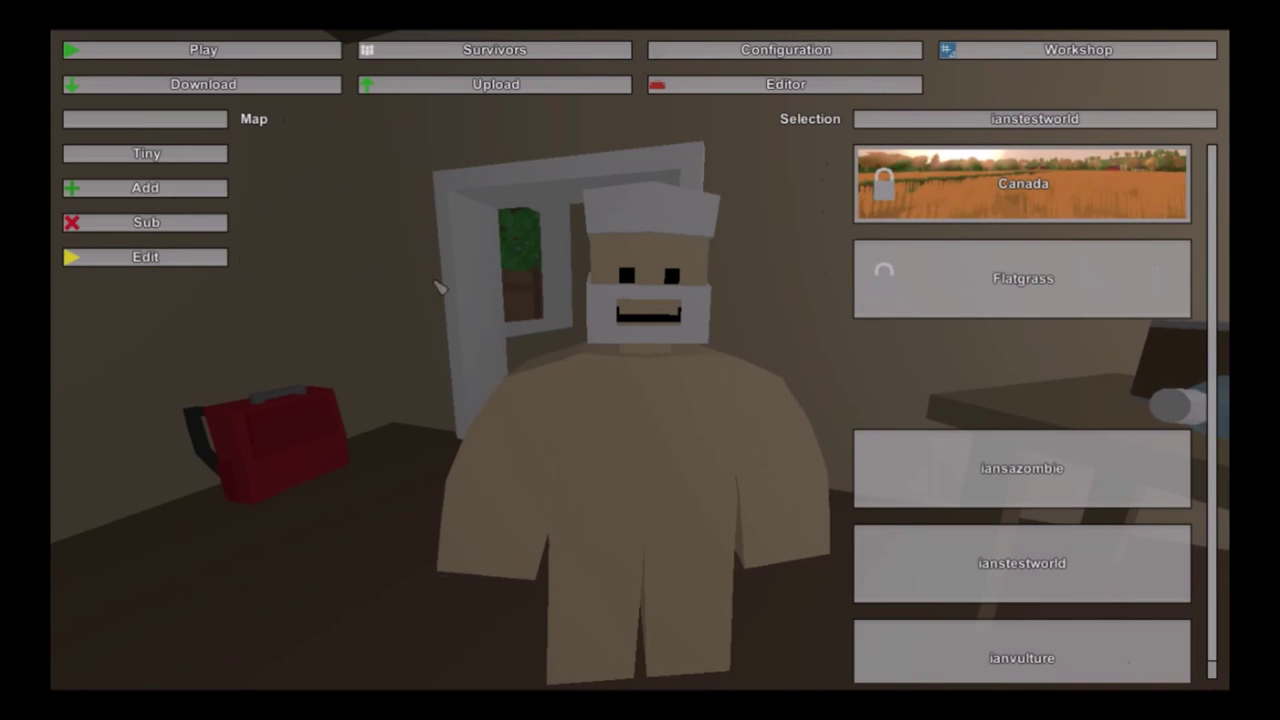
scroll(953, 531, "down", 1)
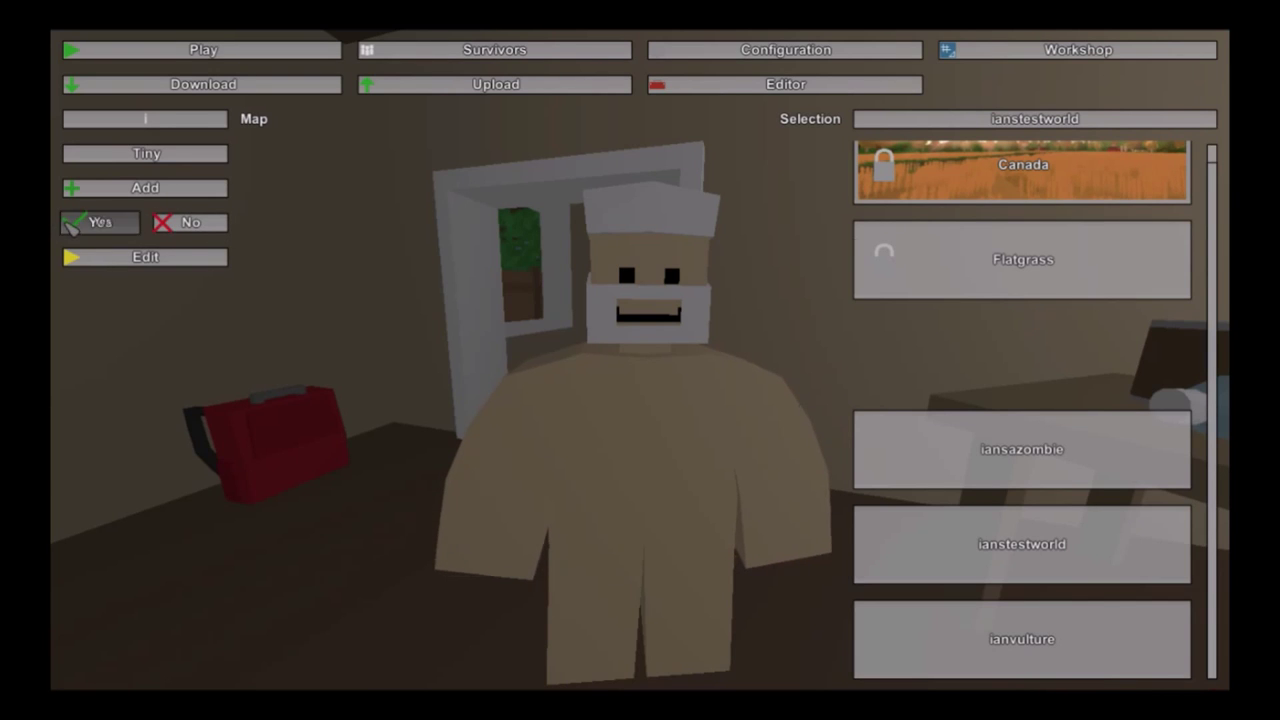
left_click(72, 224)
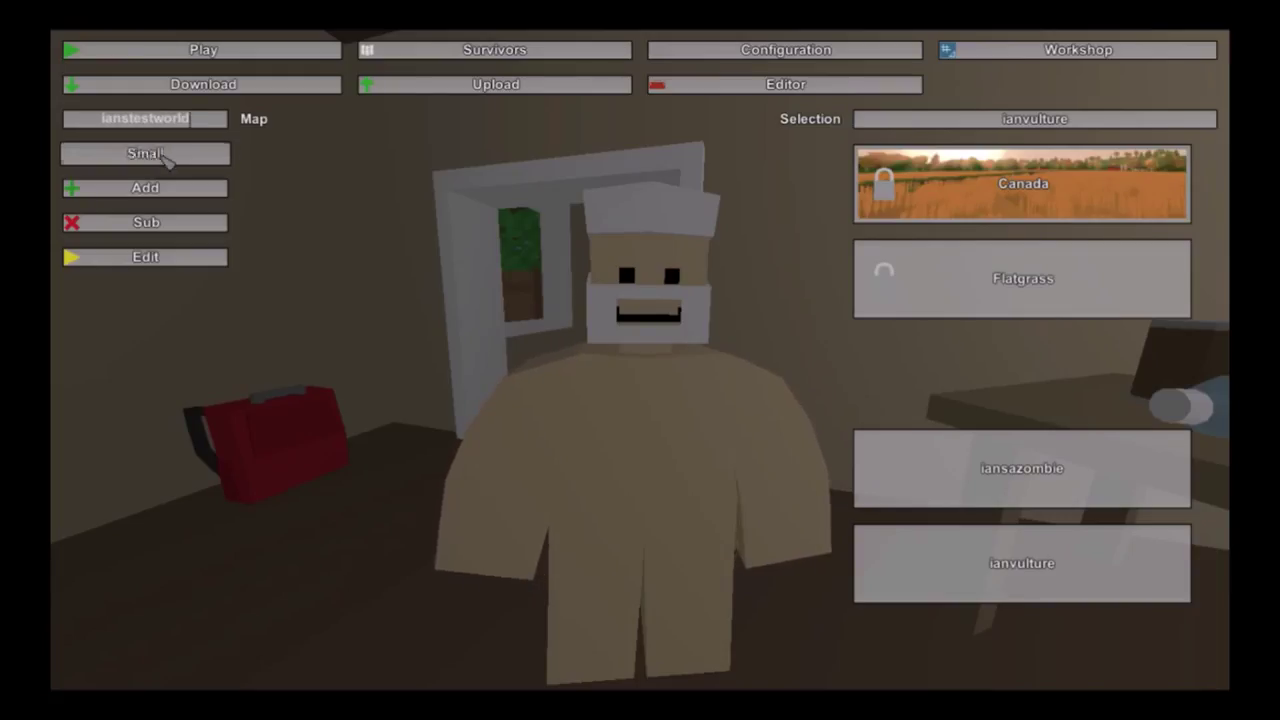
Step: Create a Medium map named ianstestworld and open it for editing
left_click(163, 191)
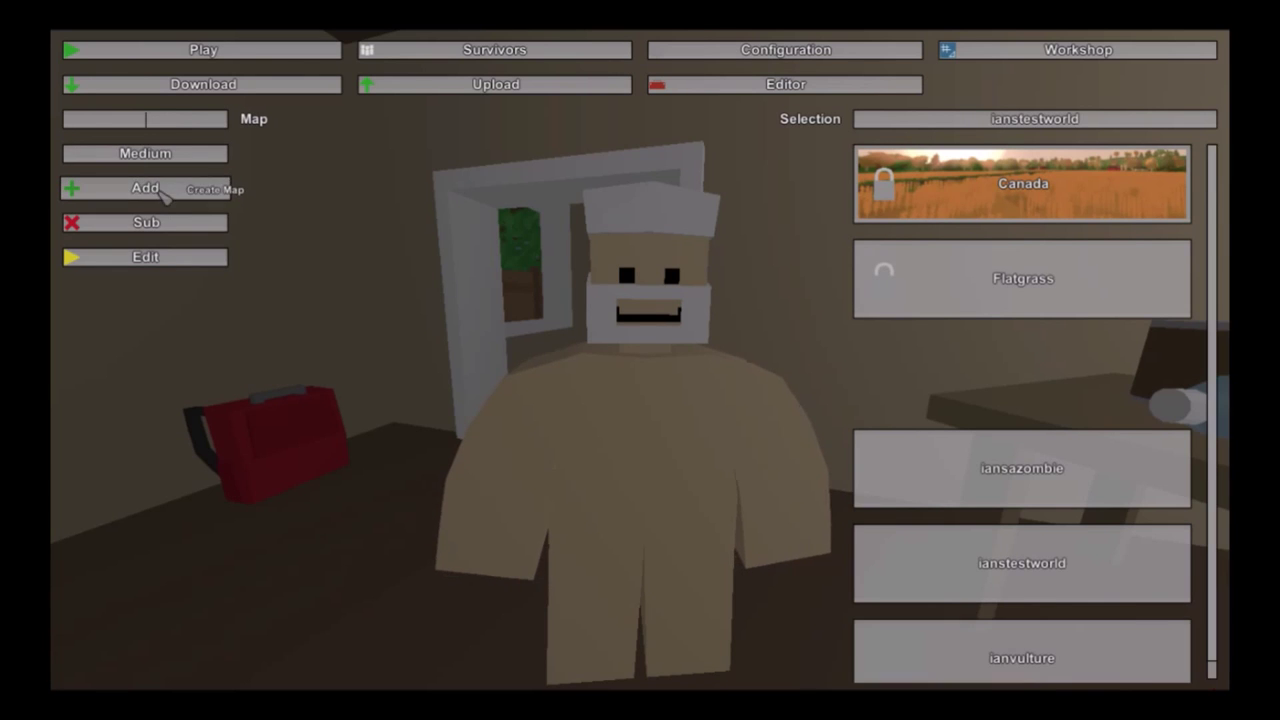
left_click(186, 262)
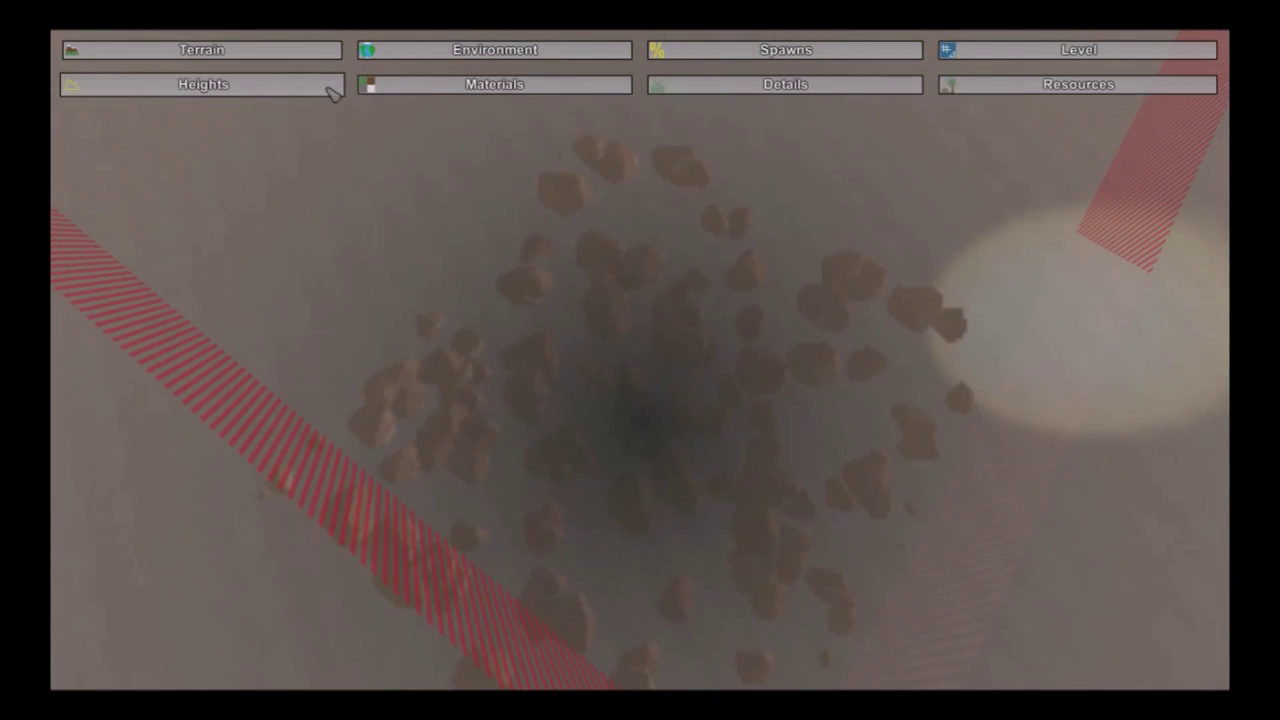
Step: Open terrain height editing and set the brush to its maximum size
left_click(281, 90)
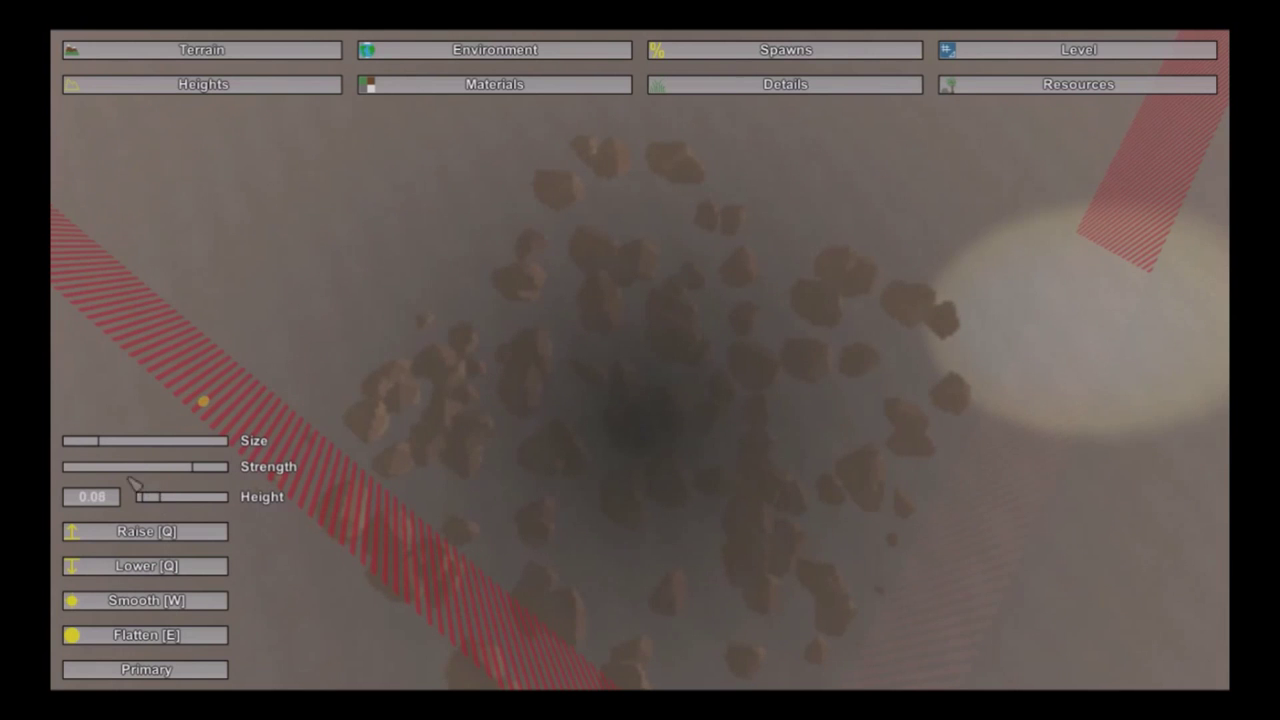
left_click_drag(105, 452, 225, 447)
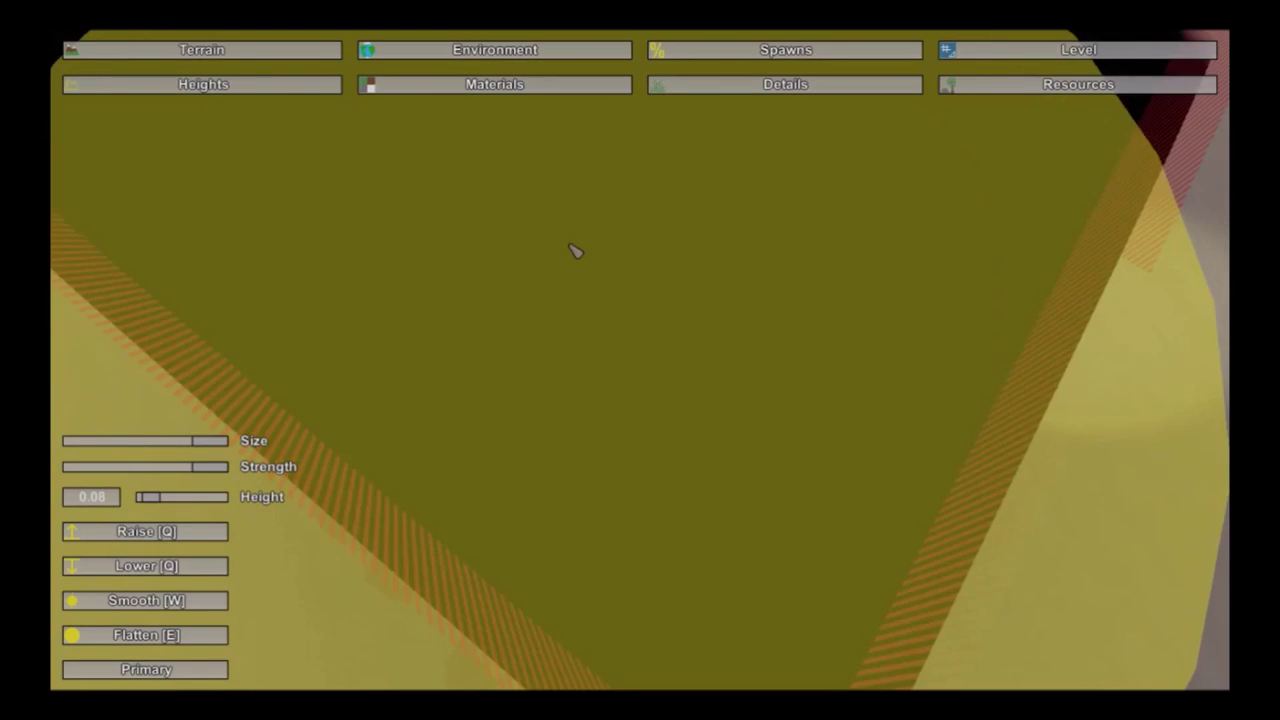
right_click_drag(570, 245, 640, 360)
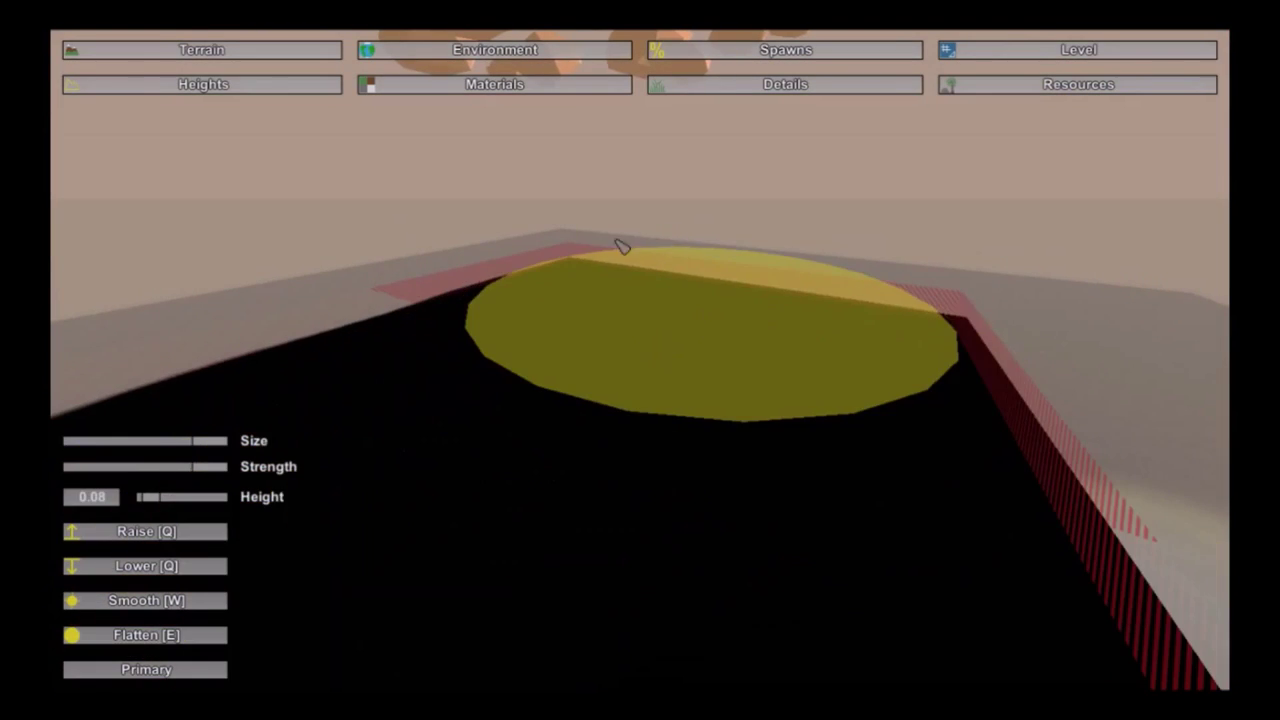
right_click_drag(283, 546, 640, 360)
key("w")
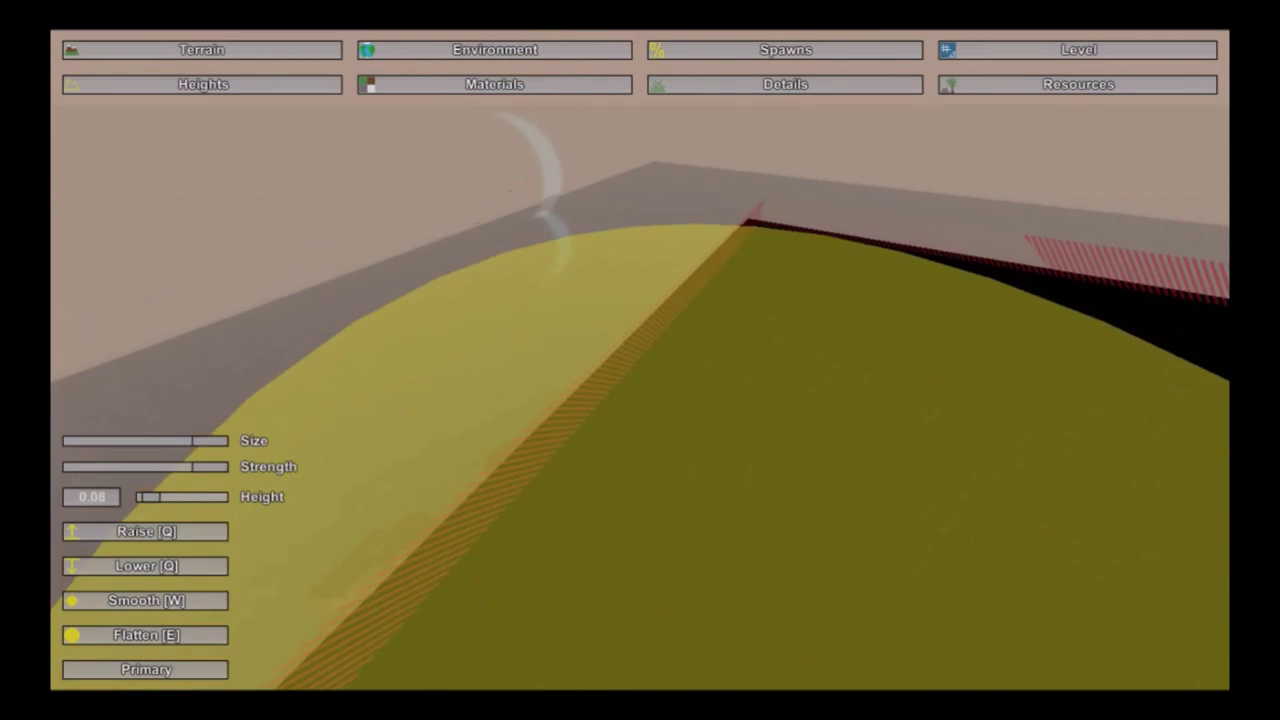
mouse_move(800, 283)
right_mouse_down()
mouse_move(626, 366)
mouse_move(349, 400)
mouse_move(645, 370)
right_mouse_up()
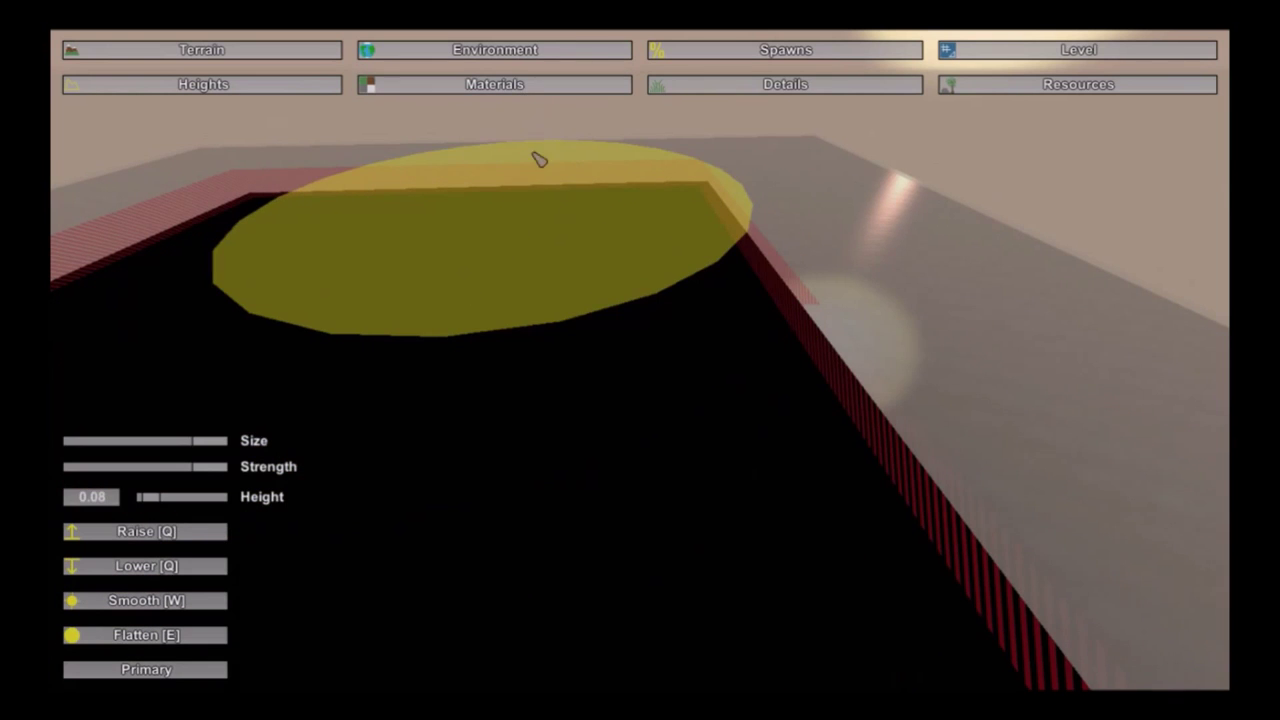
mouse_move(560, 320)
right_mouse_down()
mouse_move(640, 360)
mouse_move(614, 369)
right_mouse_up()
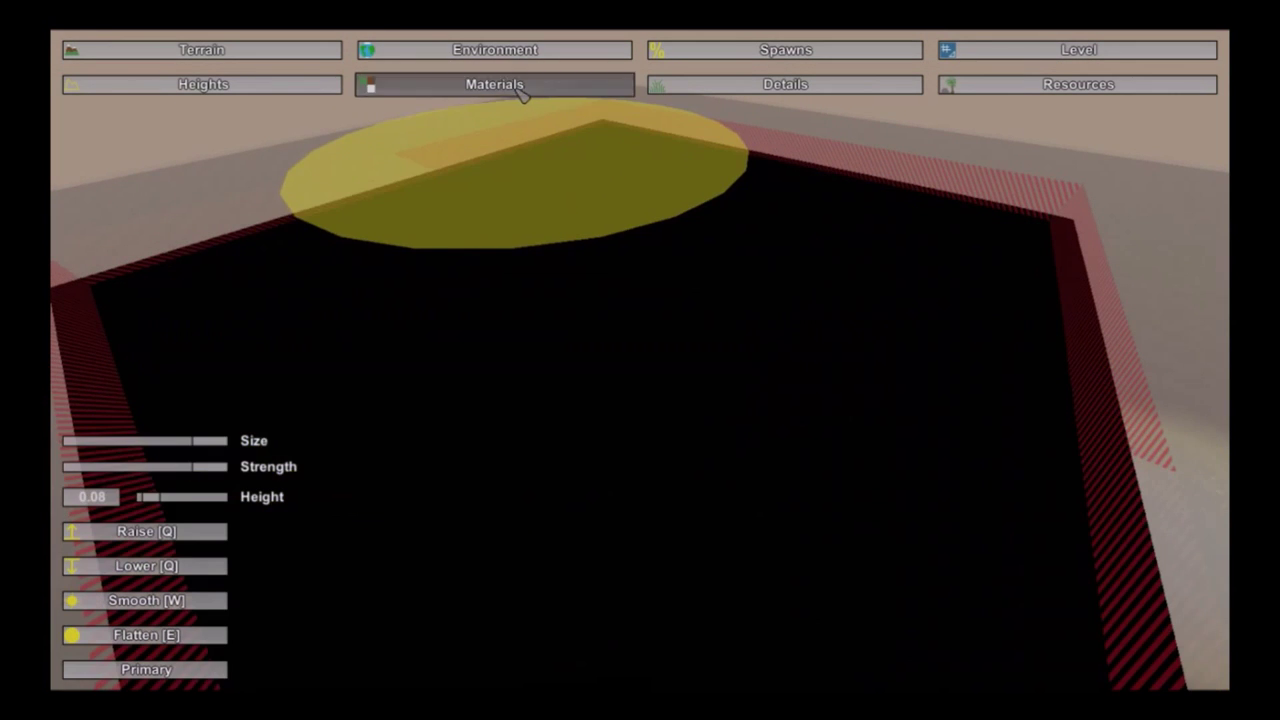
Step: Switch to terrain materials and bake them across the whole flat map
left_click(520, 86)
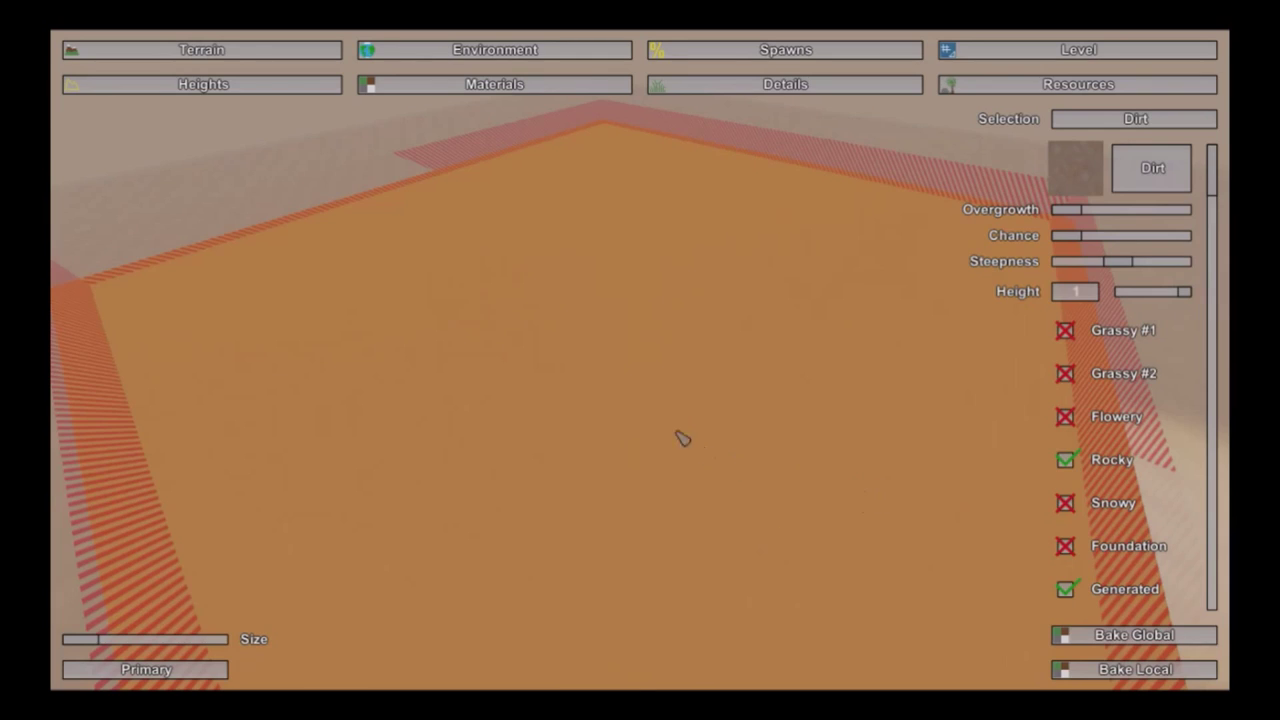
right_click_drag(683, 438, 515, 412)
mouse_move(655, 410)
right_mouse_down()
mouse_move(610, 435)
mouse_move(634, 383)
right_mouse_up()
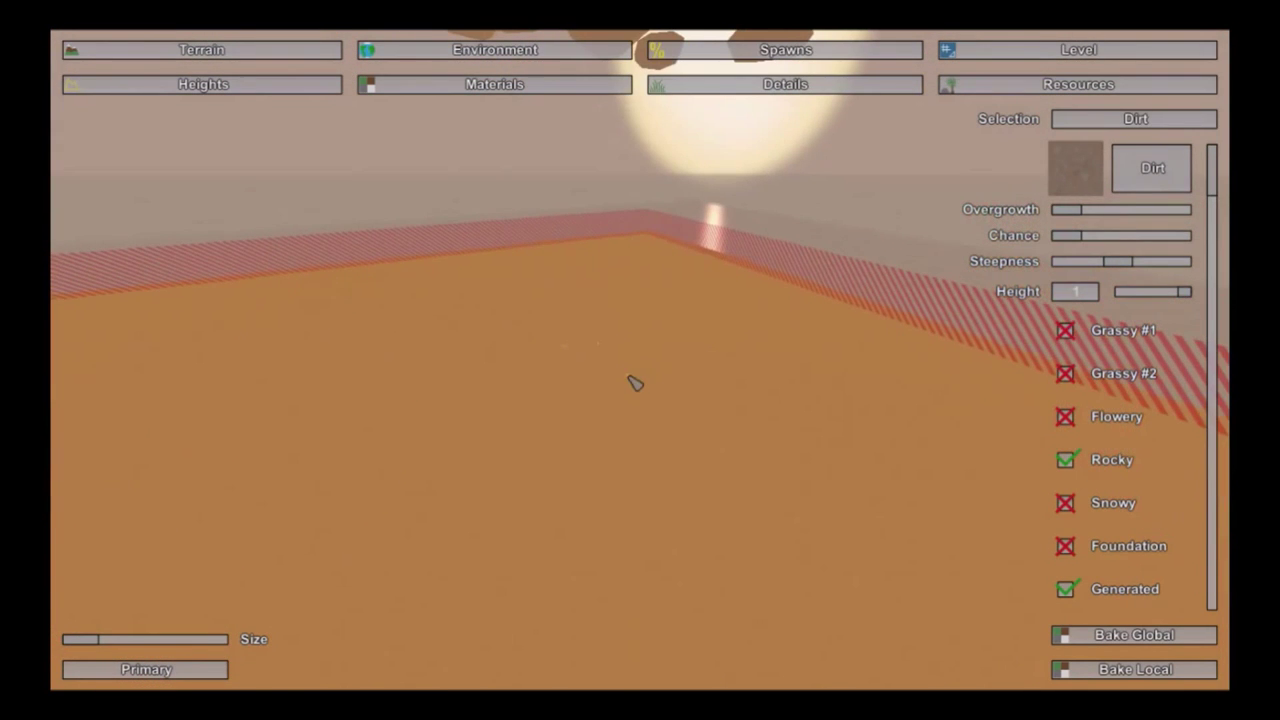
Step: Reduce the height brush to a medium size and raise a first hill near the map's edge
left_click(210, 88)
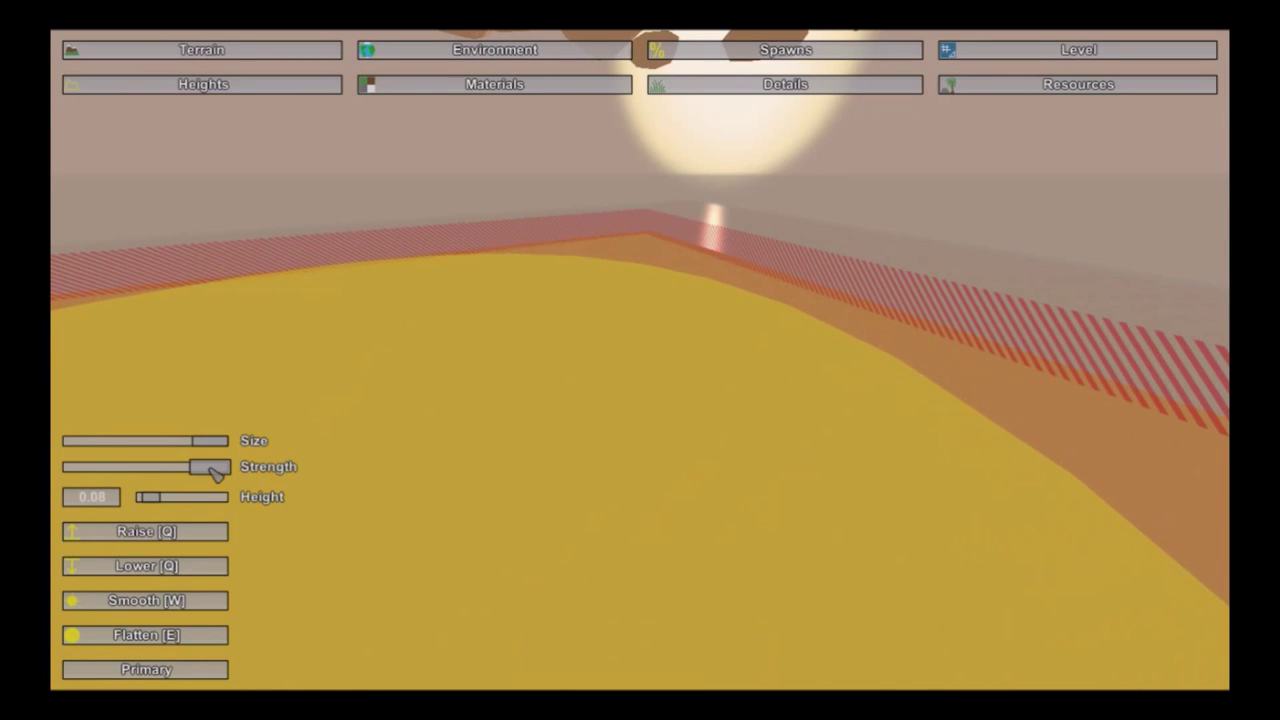
left_click_drag(209, 442, 137, 453)
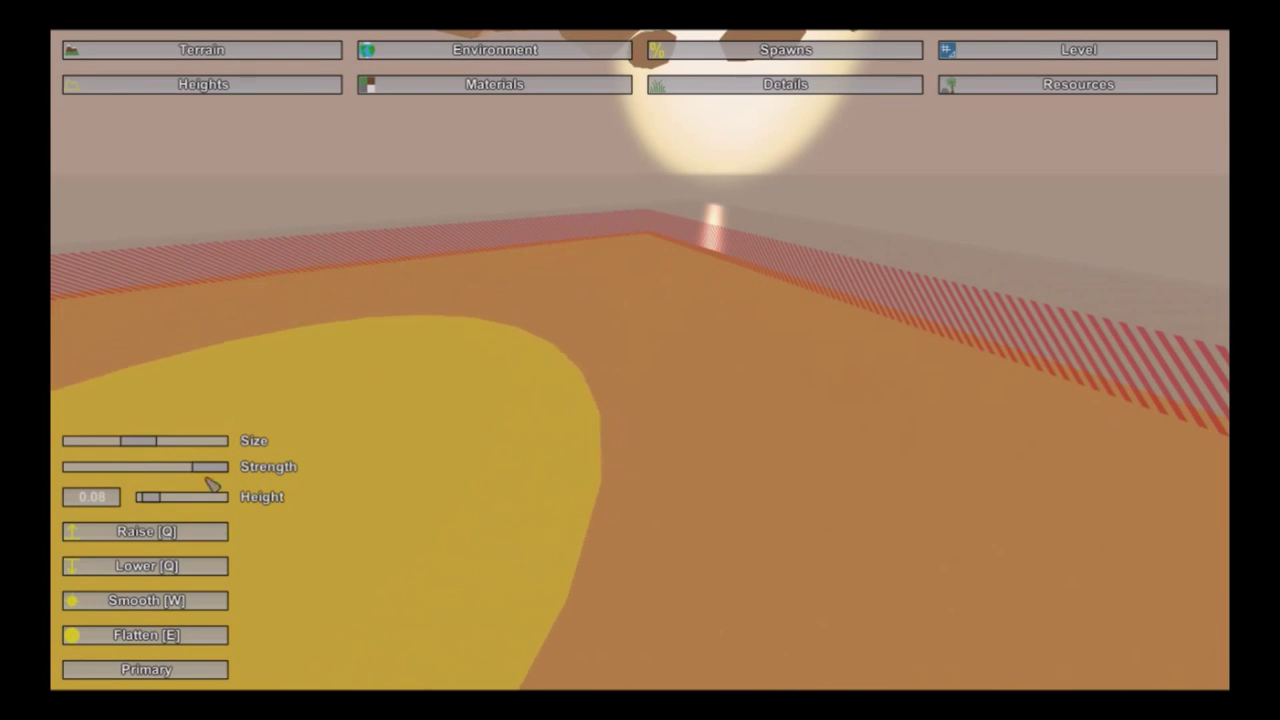
left_click(203, 540)
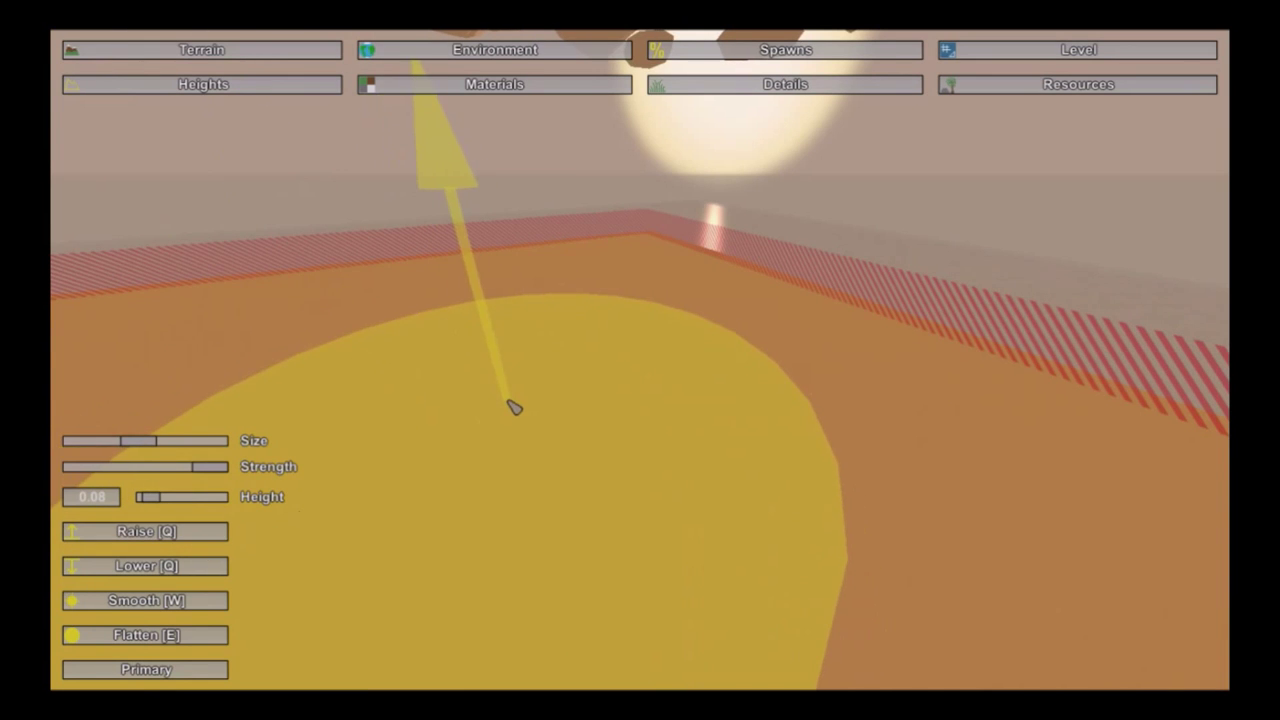
left_click(183, 537)
mouse_move(514, 316)
right_mouse_down()
mouse_move(514, 110)
mouse_move(255, 254)
mouse_move(363, 210)
right_mouse_up()
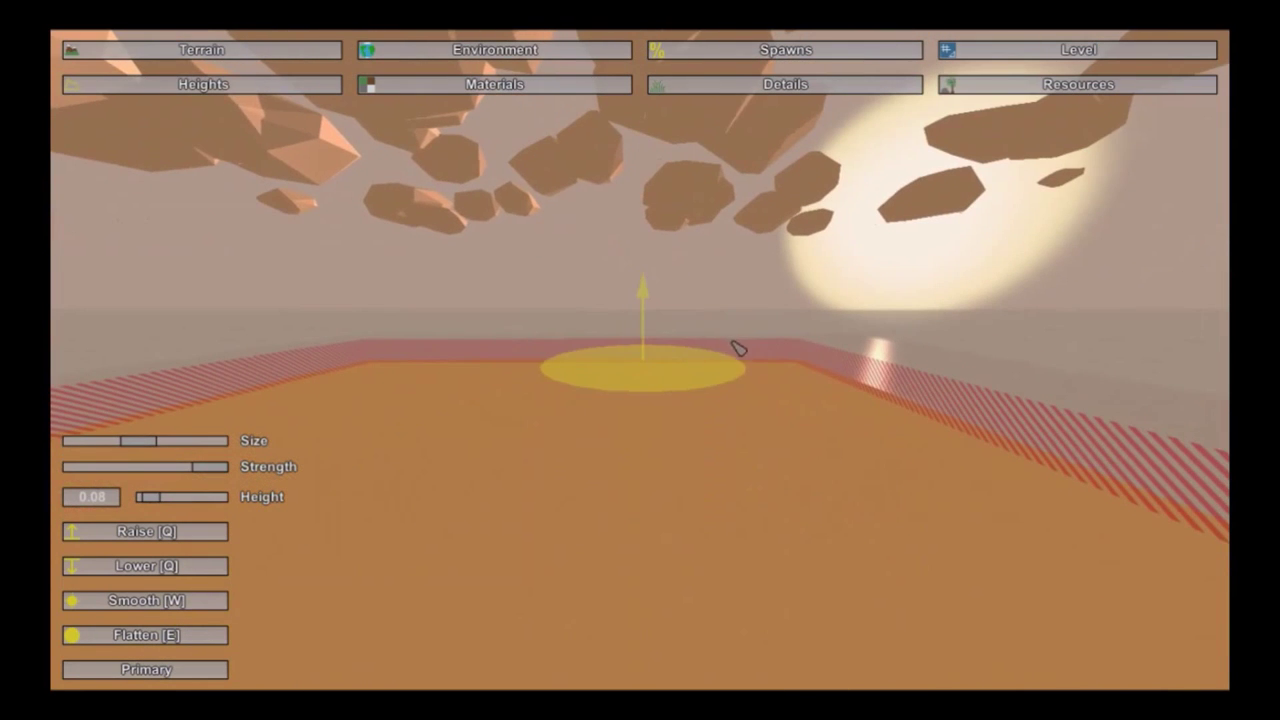
mouse_move(765, 371)
left_mouse_down()
mouse_move(732, 396)
mouse_move(587, 378)
mouse_move(740, 391)
mouse_move(816, 352)
left_mouse_up()
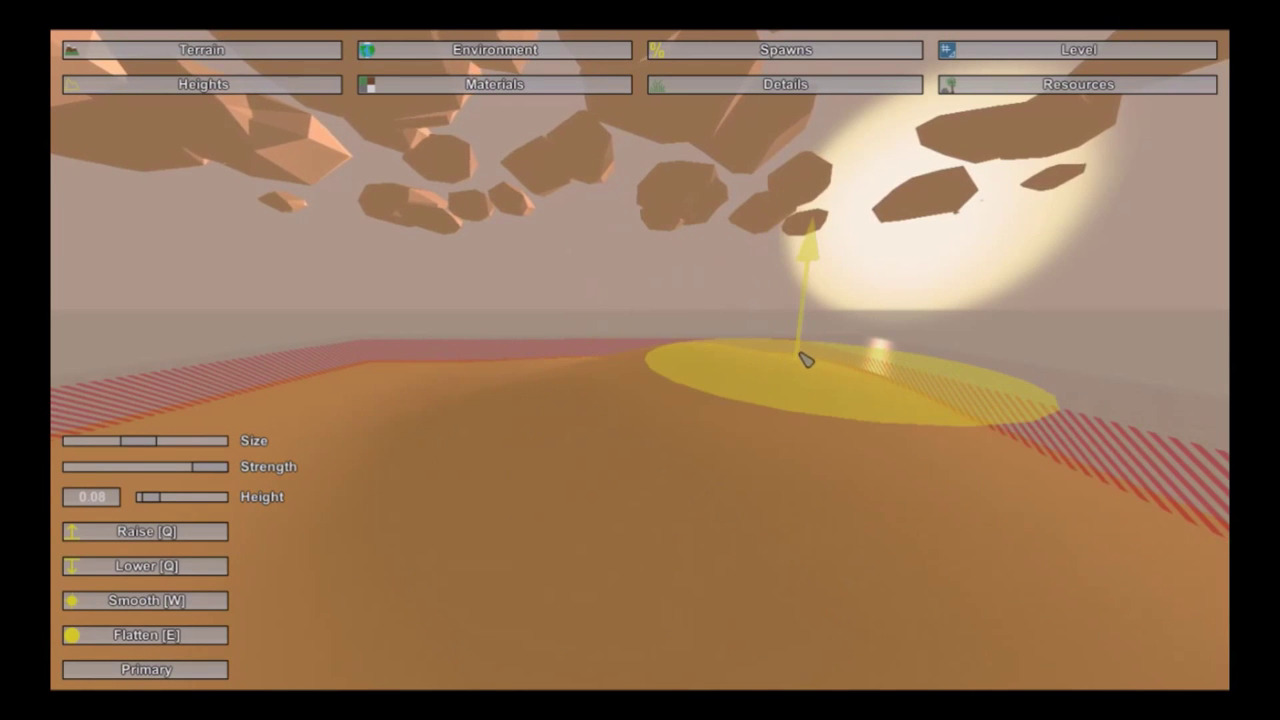
Step: Raise more terrain beside the first hill to extend it into a broad ridge along the map's edge
mouse_move(800, 354)
right_mouse_down()
mouse_move(579, 461)
mouse_move(565, 498)
mouse_move(494, 535)
mouse_move(532, 545)
mouse_move(745, 520)
mouse_move(645, 510)
right_mouse_up()
key("d")
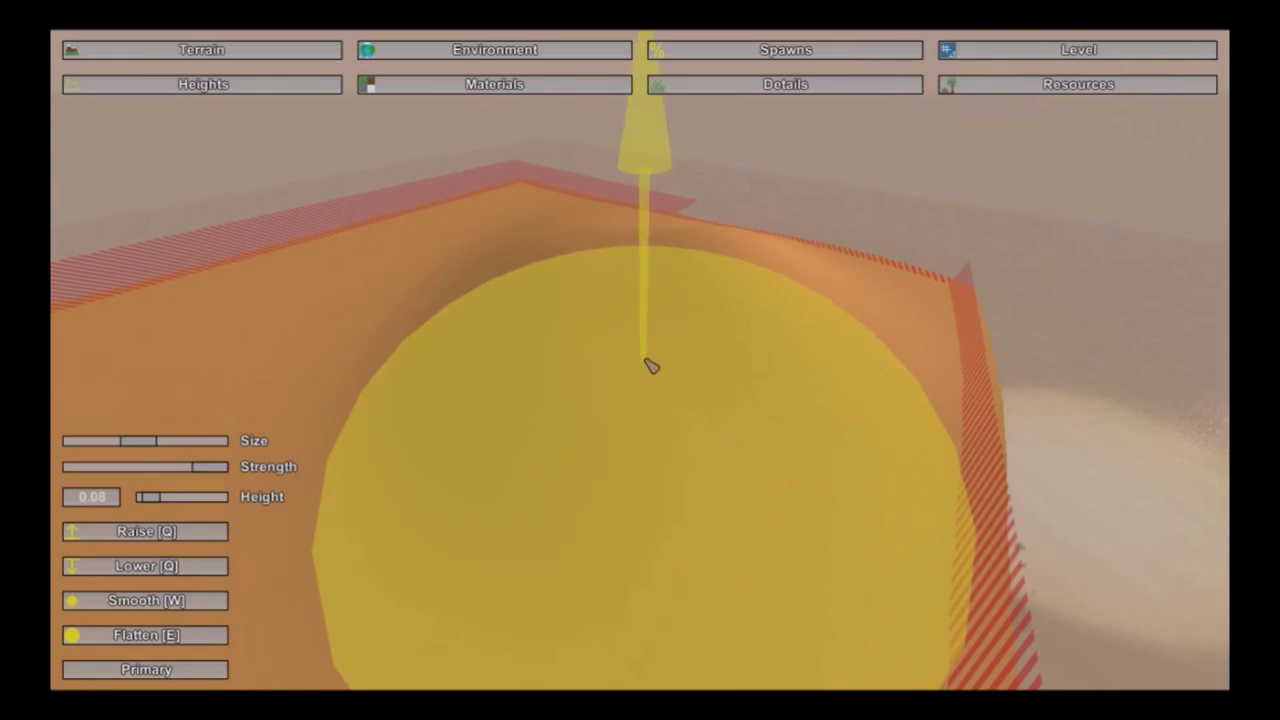
mouse_move(828, 262)
left_mouse_down()
mouse_move(826, 274)
mouse_move(714, 269)
mouse_move(632, 200)
left_mouse_up()
mouse_move(632, 200)
right_mouse_down()
mouse_move(615, 260)
mouse_move(740, 235)
mouse_move(685, 215)
right_mouse_up()
key("a")
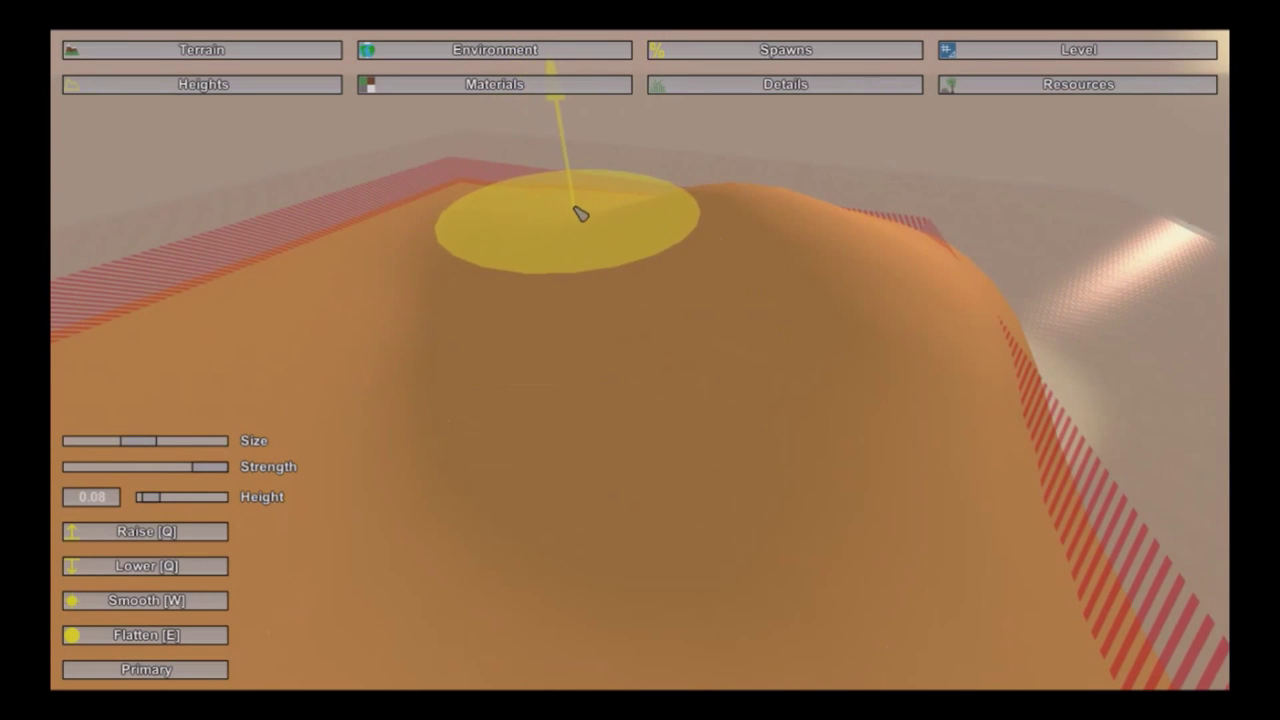
Step: Lower the terrain below water level along the side opposite the hill, using a slightly smaller brush
mouse_move(262, 400)
right_mouse_down()
mouse_move(400, 545)
mouse_move(380, 542)
mouse_move(320, 470)
mouse_move(215, 505)
right_mouse_up()
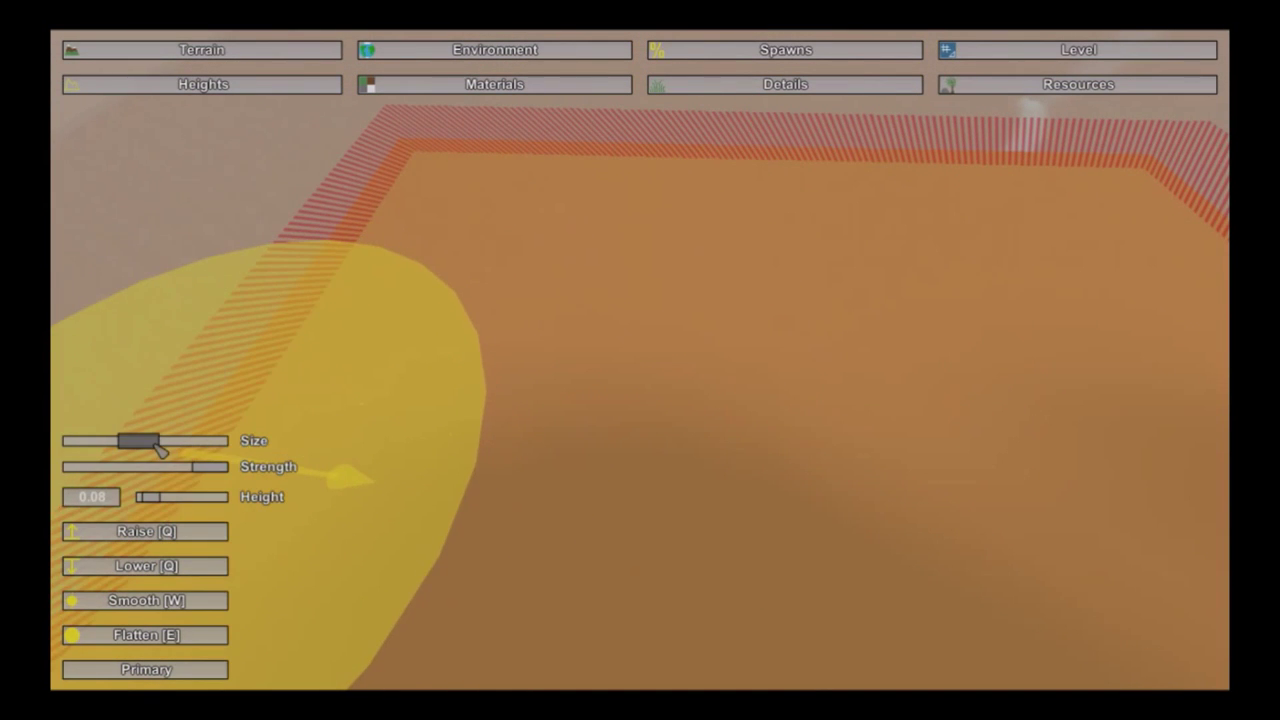
left_click_drag(155, 443, 135, 443)
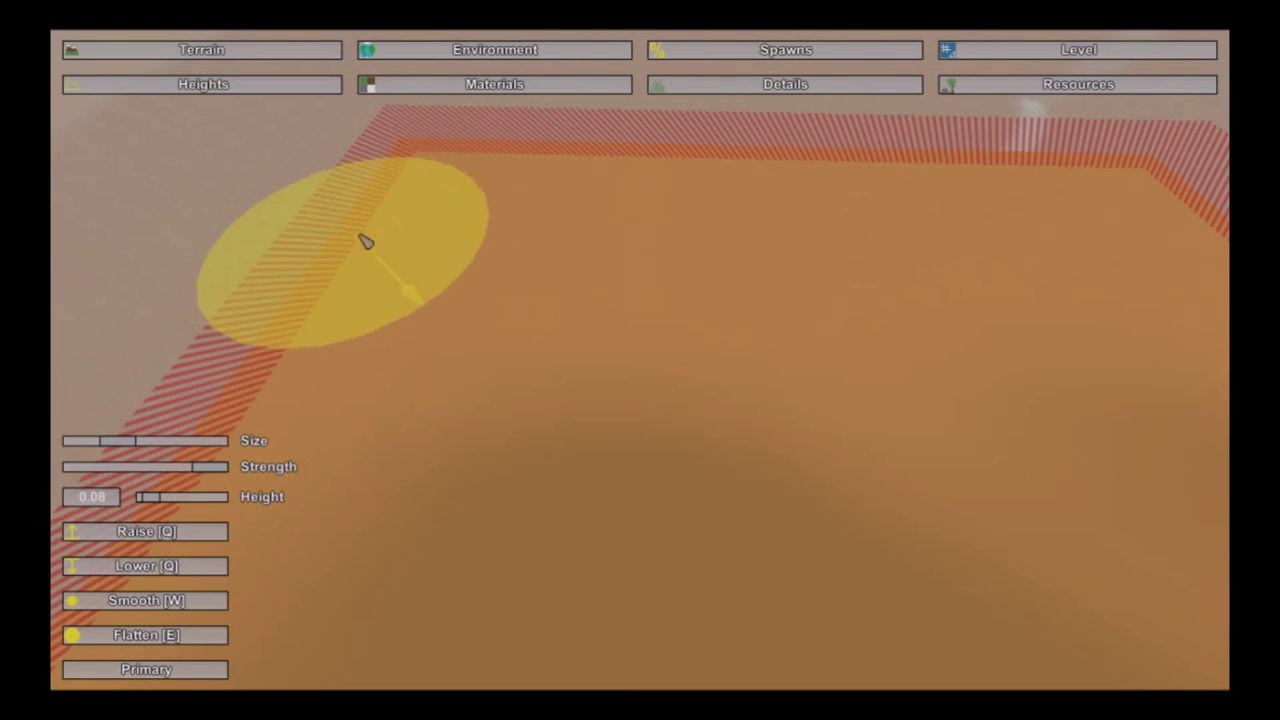
mouse_move(584, 202)
left_mouse_down()
mouse_move(660, 249)
mouse_move(749, 266)
mouse_move(863, 246)
mouse_move(824, 213)
mouse_move(1031, 246)
mouse_move(1097, 232)
left_mouse_up()
mouse_move(1097, 232)
right_mouse_down()
mouse_move(1117, 206)
mouse_move(630, 368)
right_mouse_up()
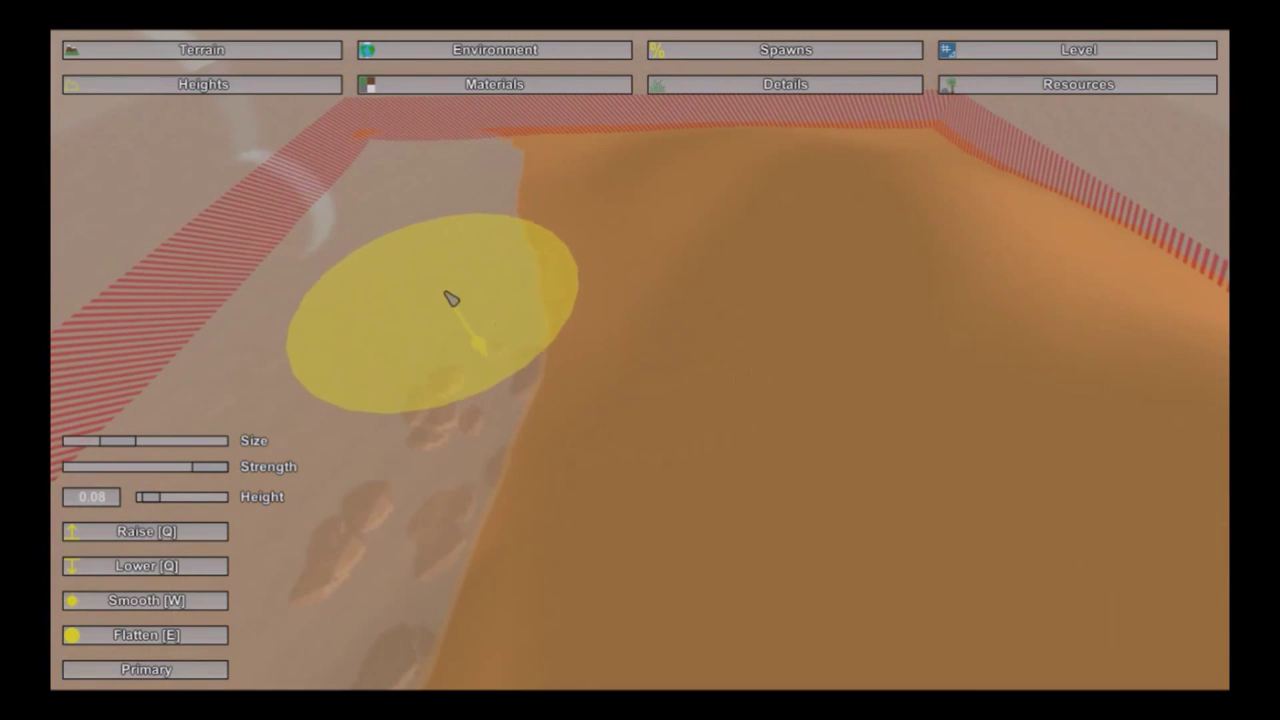
left_click_drag(444, 176, 394, 221)
mouse_move(394, 221)
right_mouse_down()
mouse_move(110, 240)
mouse_move(104, 225)
right_mouse_up()
left_click_drag(636, 279, 556, 273)
right_click_drag(556, 273, 640, 360)
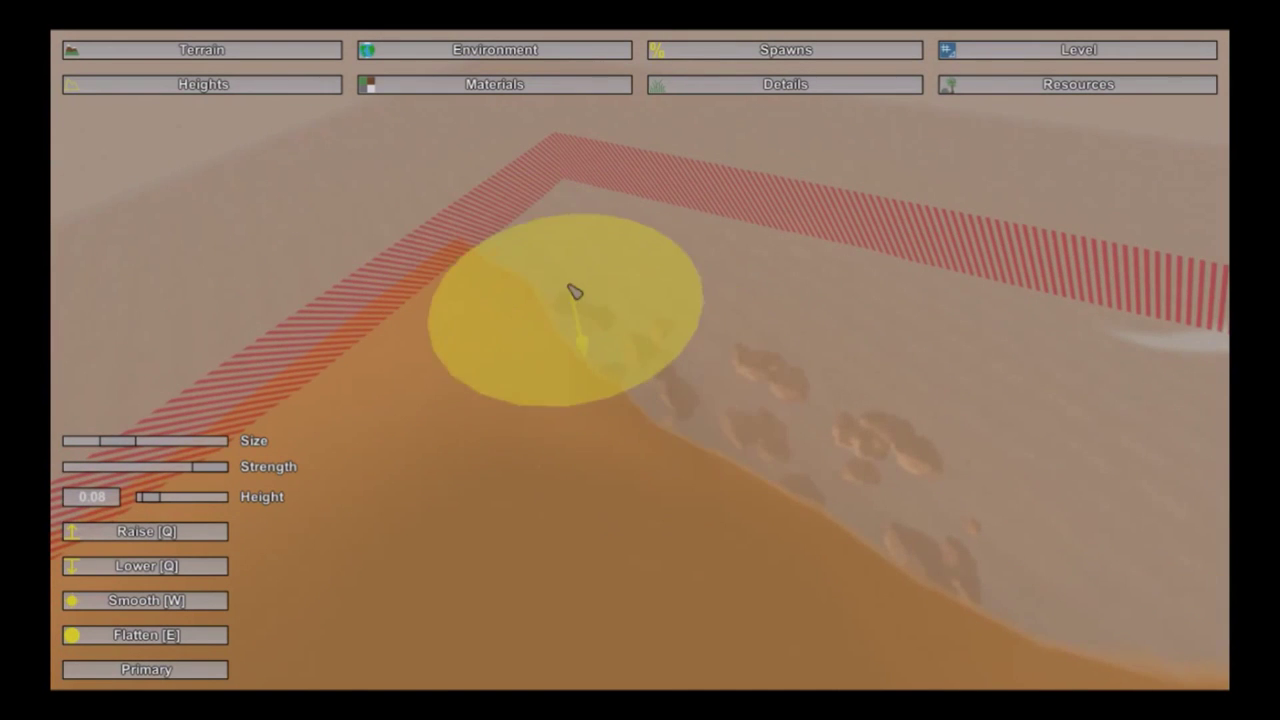
left_click_drag(571, 291, 443, 269)
right_click_drag(443, 269, 160, 285)
Step: Smooth the hill's slopes from the summit down to the shoreline with the Smooth brush
mouse_move(640, 360)
right_mouse_down()
mouse_move(400, 270)
mouse_move(420, 260)
mouse_move(413, 268)
mouse_move(640, 360)
mouse_move(415, 372)
mouse_move(550, 335)
mouse_move(980, 345)
mouse_move(640, 390)
right_mouse_up()
key("w")
key("w")
key("a")
key("s")
key("s")
key("a")
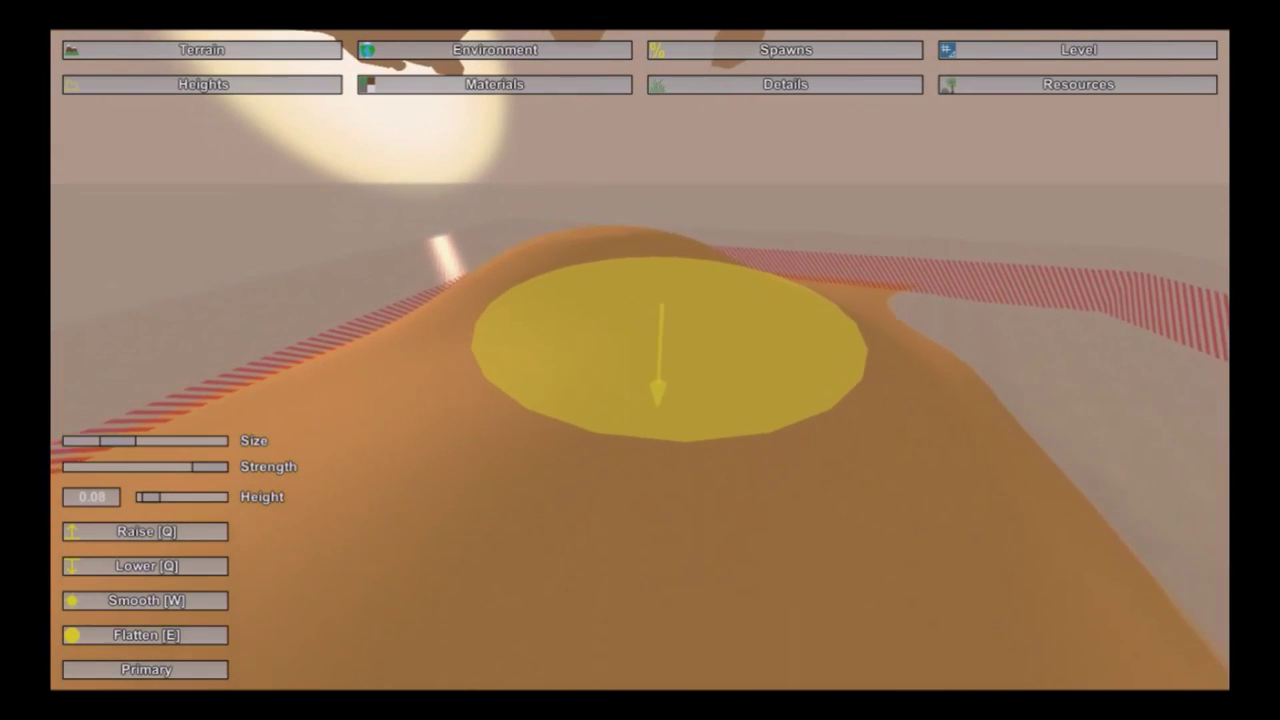
key("s")
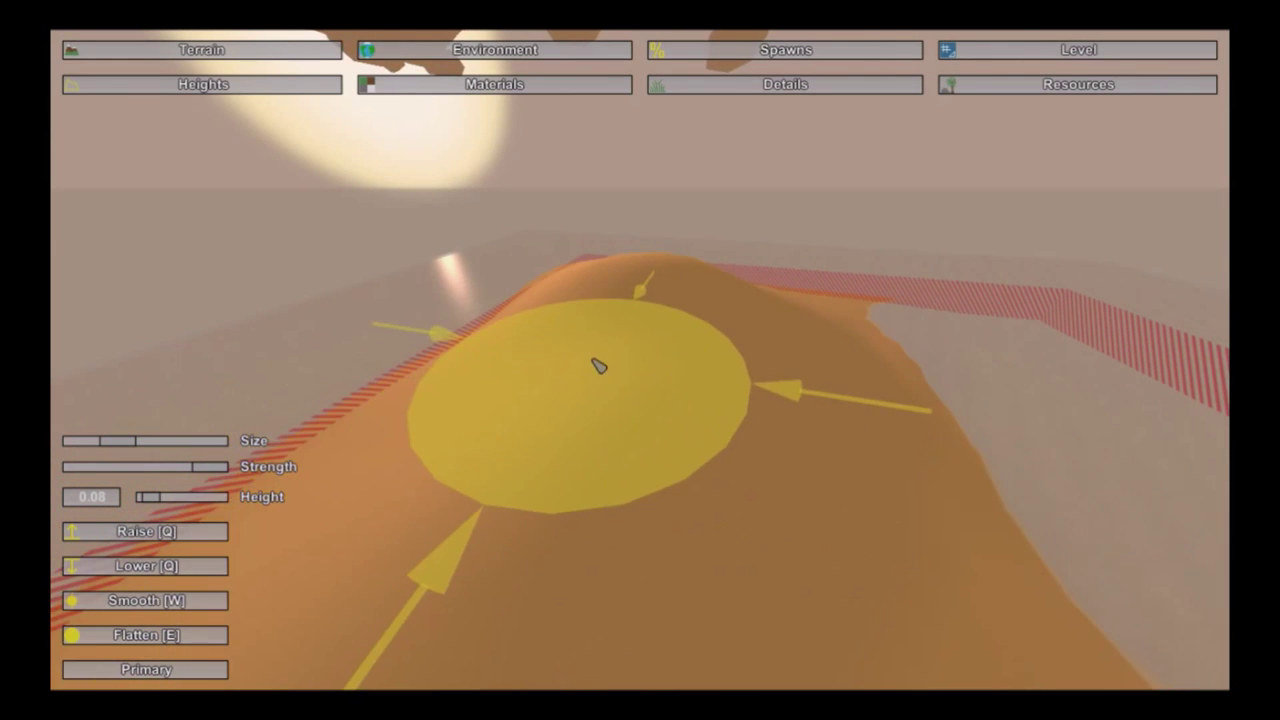
key("w")
right_click_drag(597, 366, 470, 450)
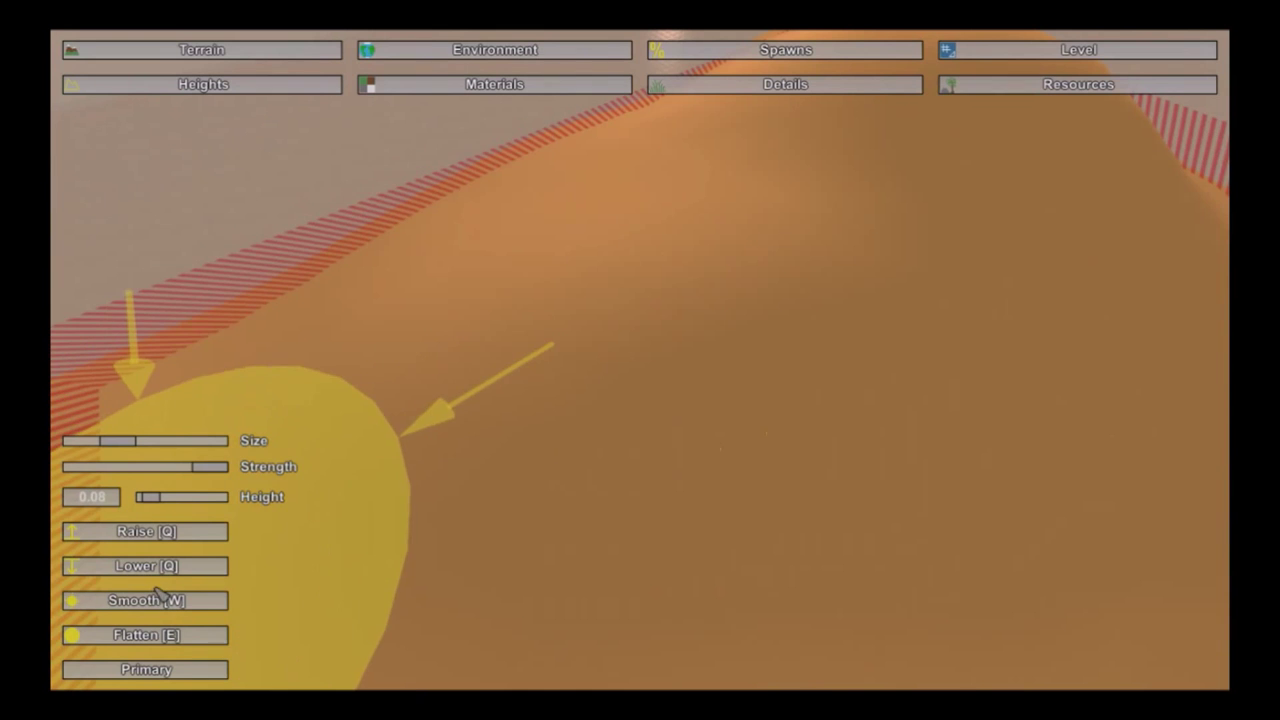
key("s")
mouse_move(162, 606)
right_mouse_down()
mouse_move(185, 550)
mouse_move(160, 540)
mouse_move(165, 565)
right_mouse_up()
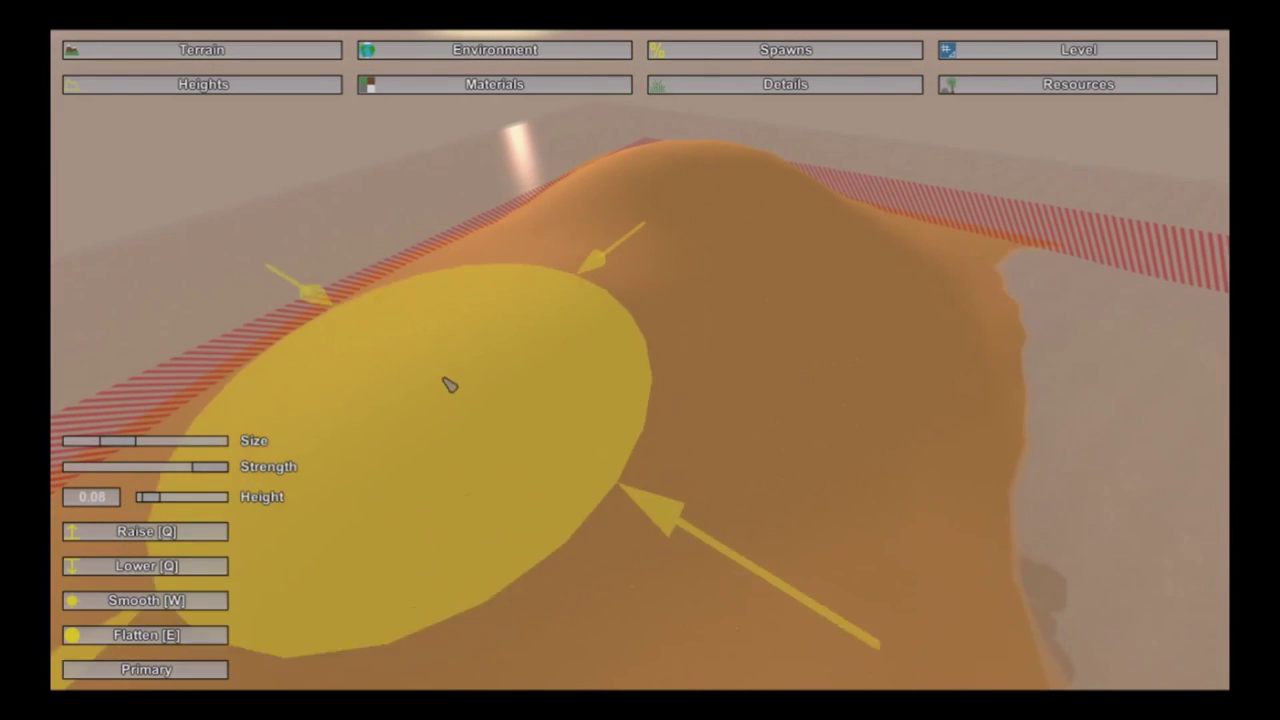
mouse_move(290, 490)
right_mouse_down()
mouse_move(315, 545)
mouse_move(300, 560)
mouse_move(285, 490)
mouse_move(165, 460)
right_mouse_up()
key("s")
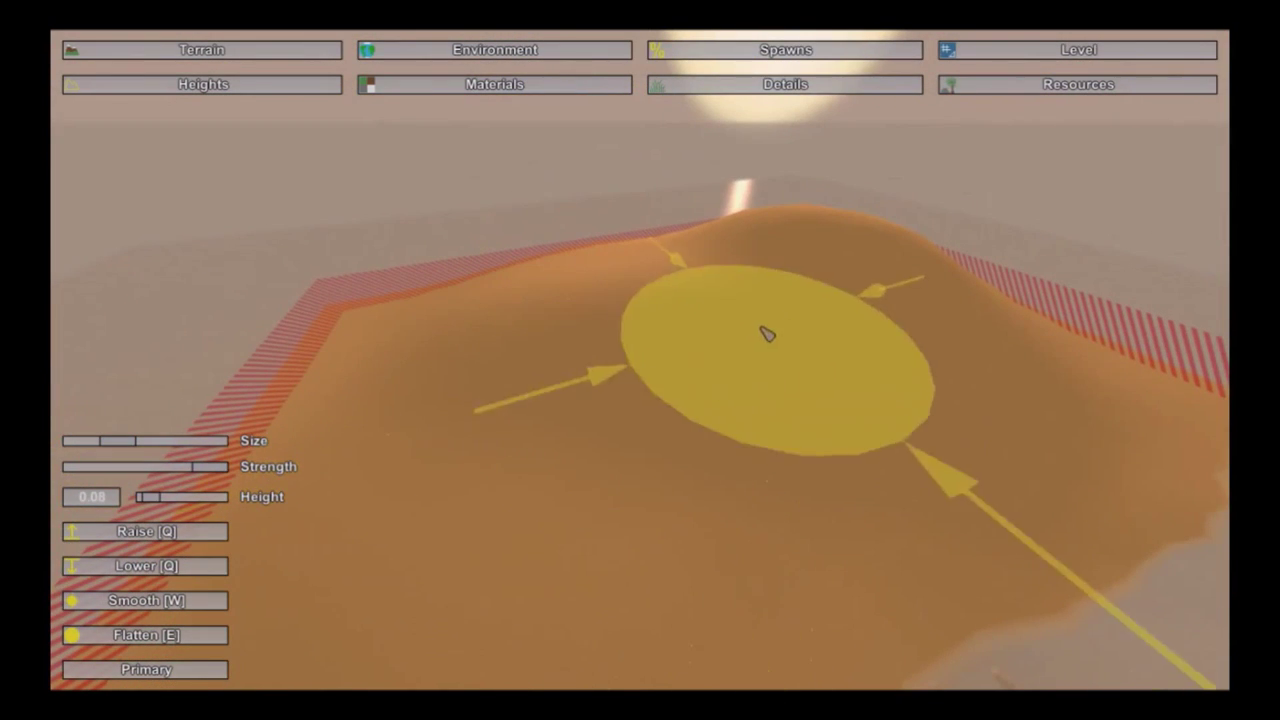
mouse_move(805, 220)
left_mouse_down()
mouse_move(909, 277)
mouse_move(903, 354)
mouse_move(1020, 400)
left_mouse_up()
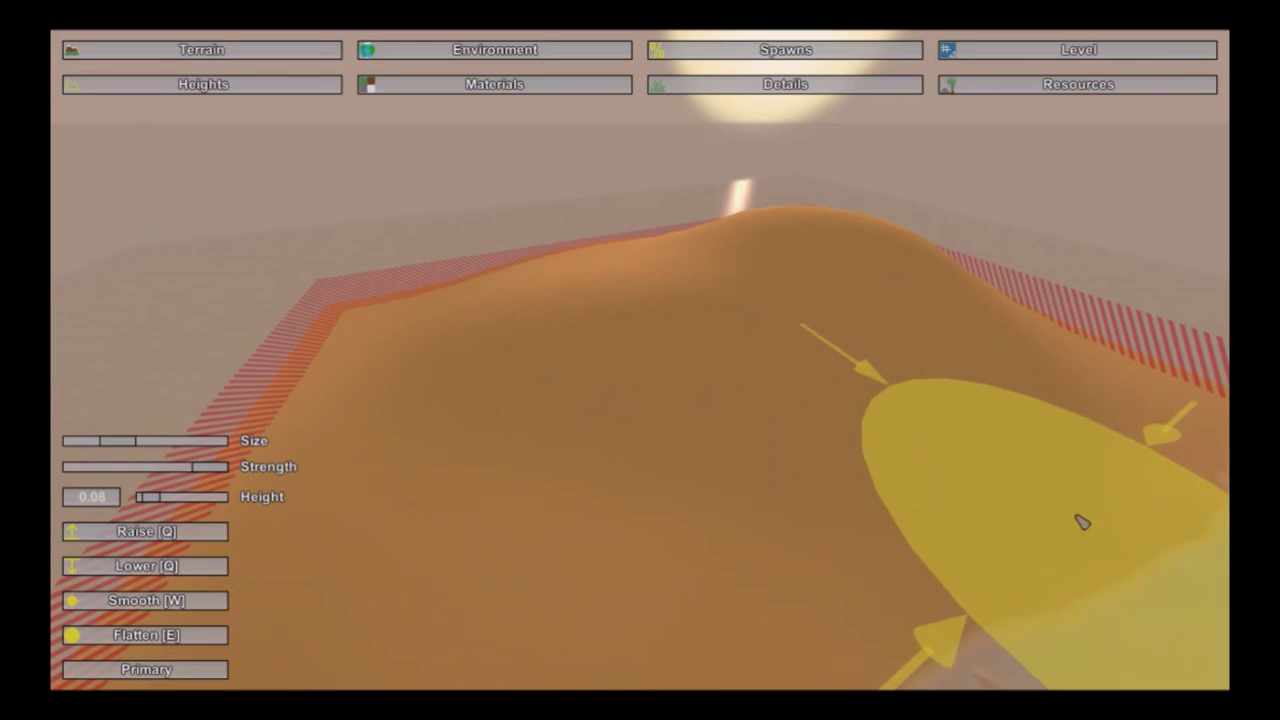
Step: Return to terrain materials and bake them globally over the sculpted hill and shore
key("w")
right_click_drag(1085, 440, 1200, 400)
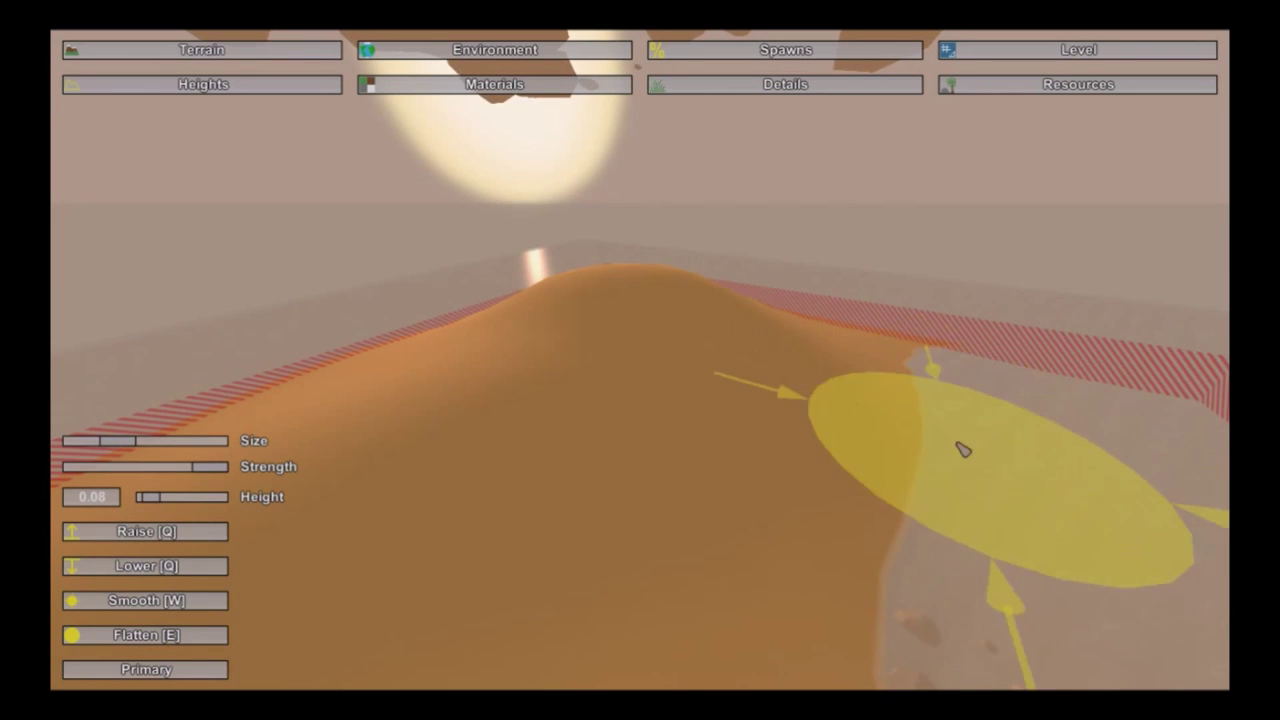
right_click_drag(963, 449, 1200, 520)
right_click_drag(640, 360, 560, 370)
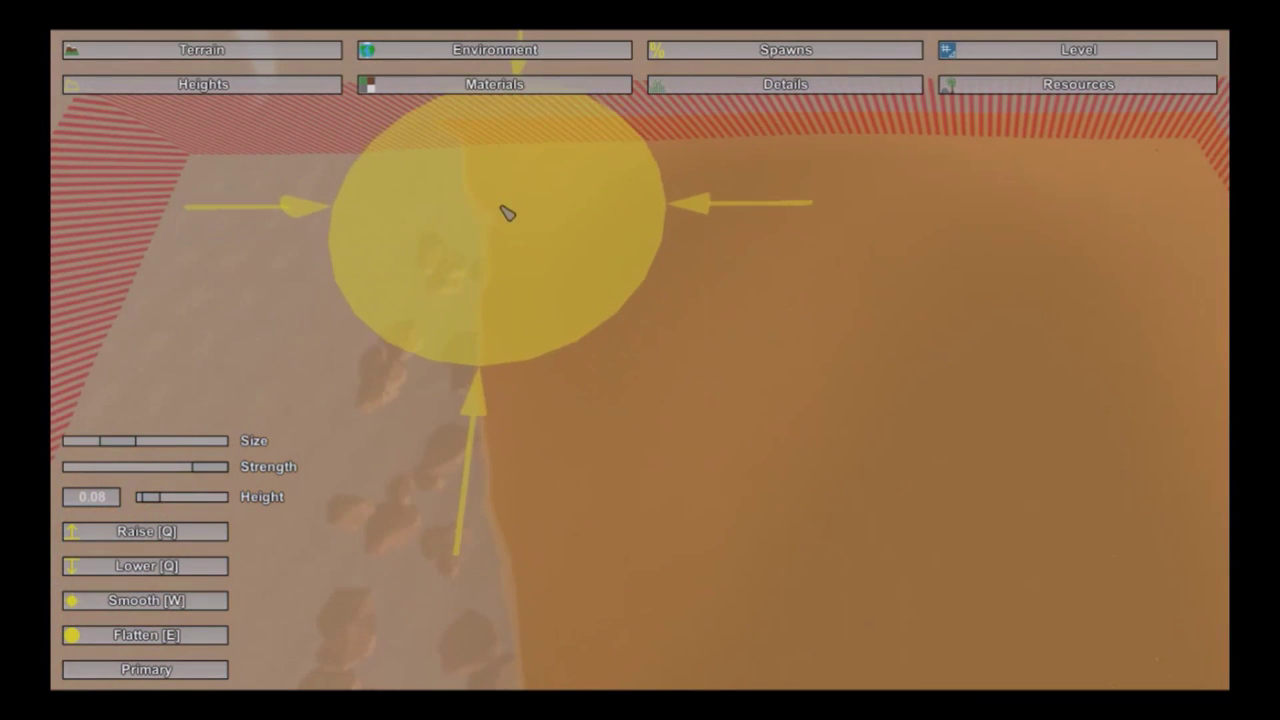
mouse_move(495, 310)
right_mouse_down()
mouse_move(740, 260)
mouse_move(740, 100)
mouse_move(728, 118)
mouse_move(731, 107)
right_mouse_up()
key("w")
mouse_move(531, 248)
right_mouse_down()
mouse_move(600, 250)
mouse_move(618, 283)
right_mouse_up()
left_click(531, 86)
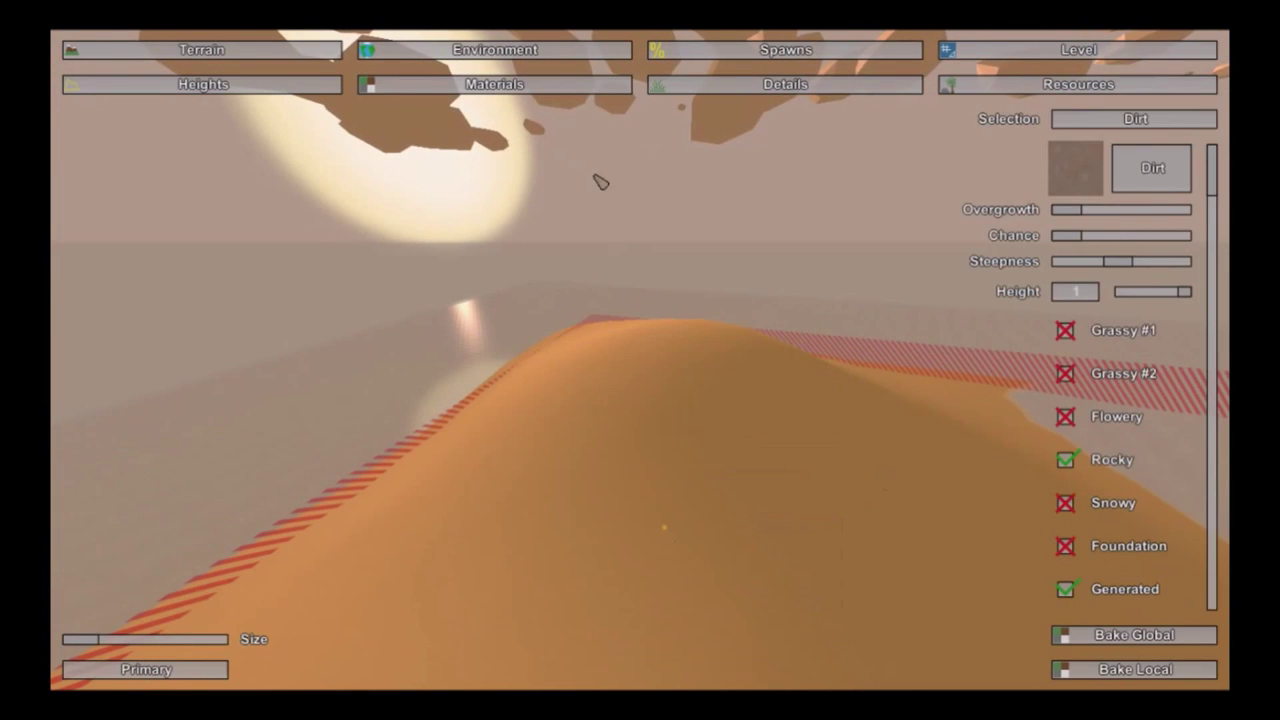
left_click(1133, 635)
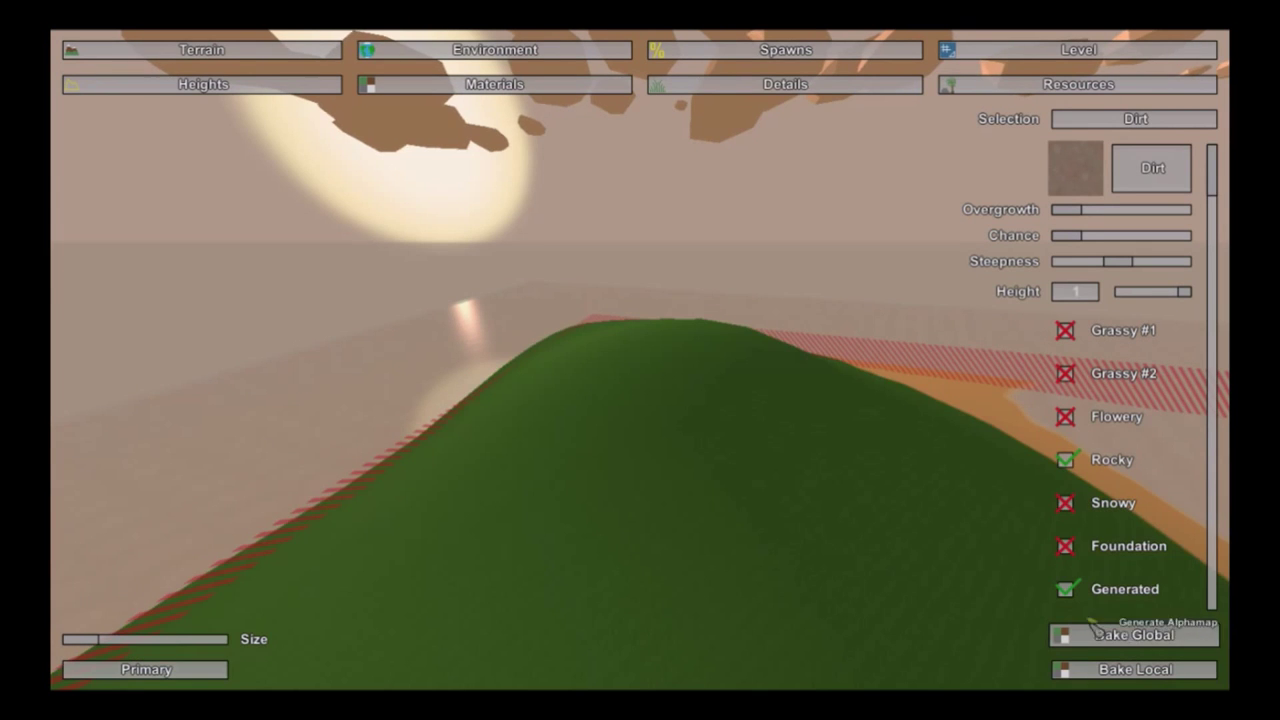
Step: Open the terrain details, raise Density and Chance of Flowers_0 and Flowers_1 close to maximum, and bake them onto the hill
right_click_drag(700, 400, 515, 291)
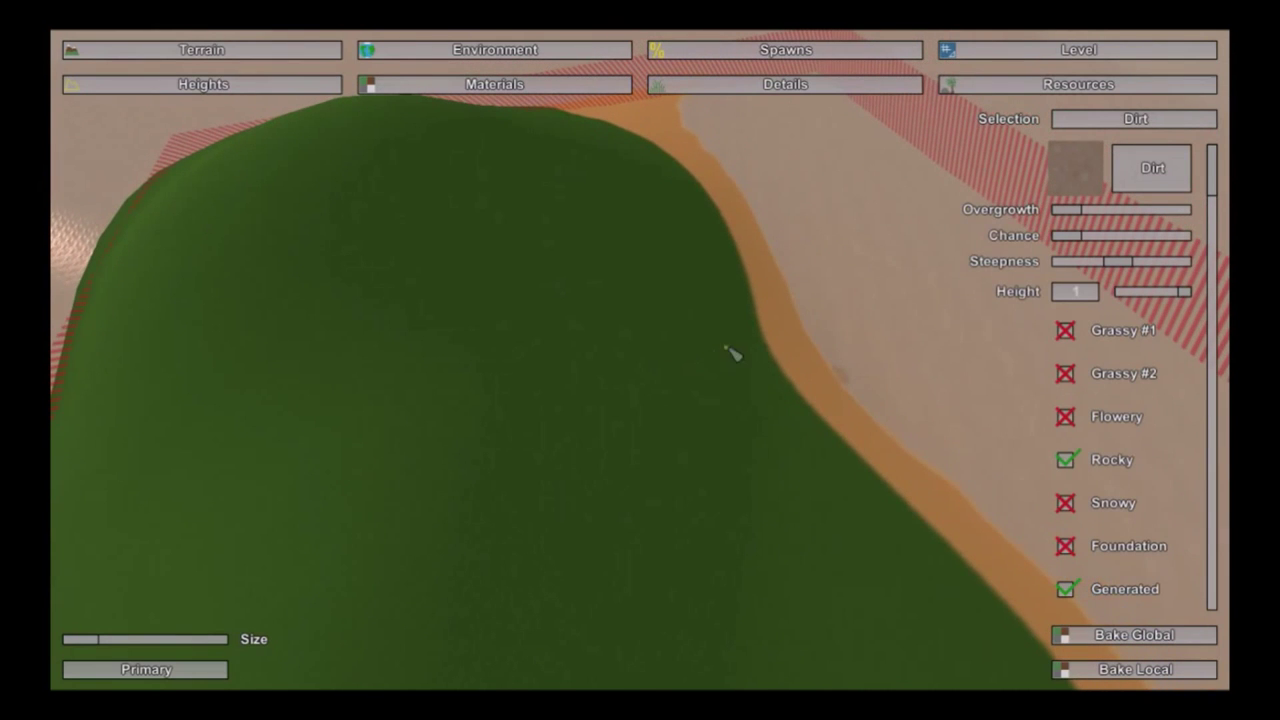
key("w")
mouse_move(720, 340)
right_mouse_down()
mouse_move(740, 332)
mouse_move(750, 359)
mouse_move(680, 325)
mouse_move(610, 260)
mouse_move(415, 254)
right_mouse_up()
right_click_drag(830, 472, 637, 363)
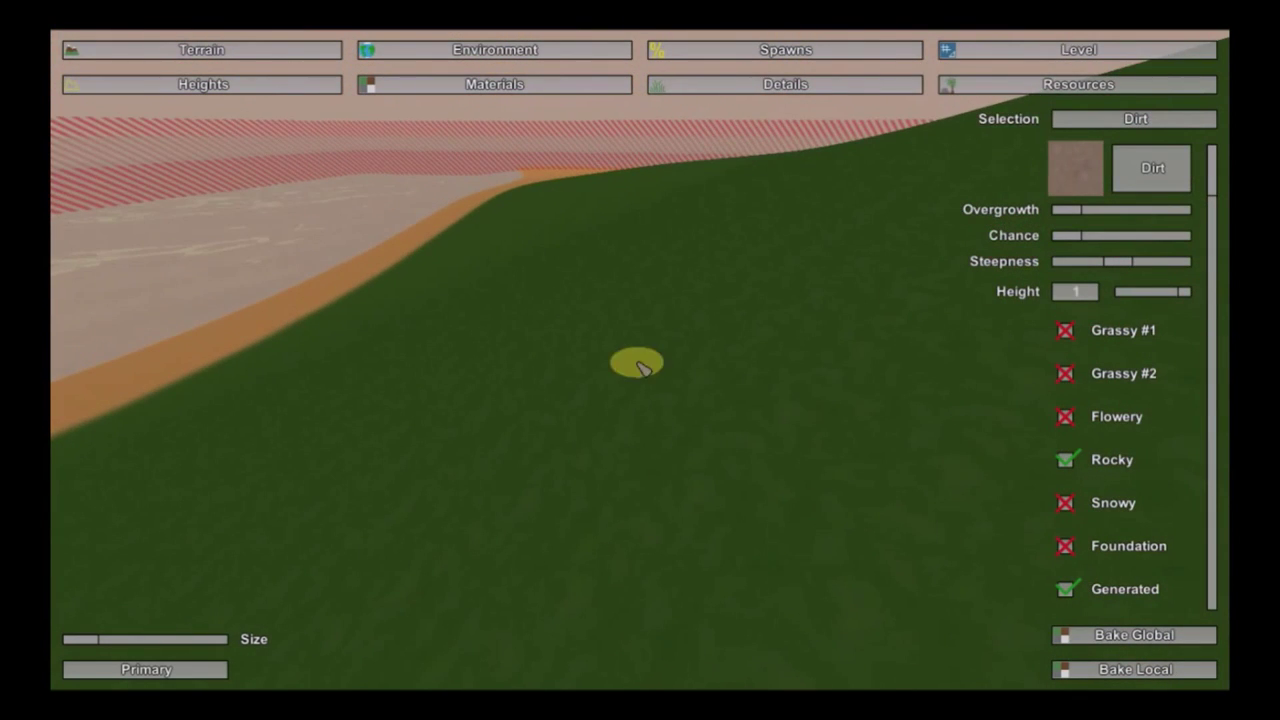
left_click(723, 84)
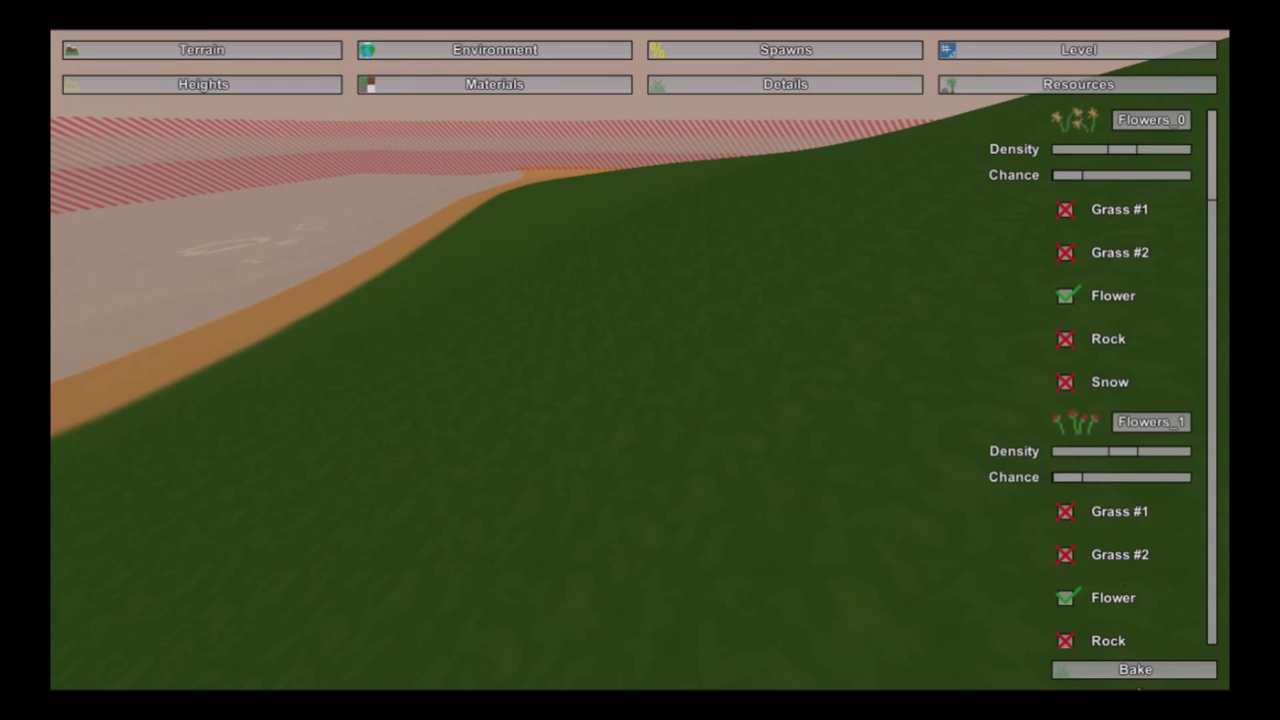
left_click(1133, 669)
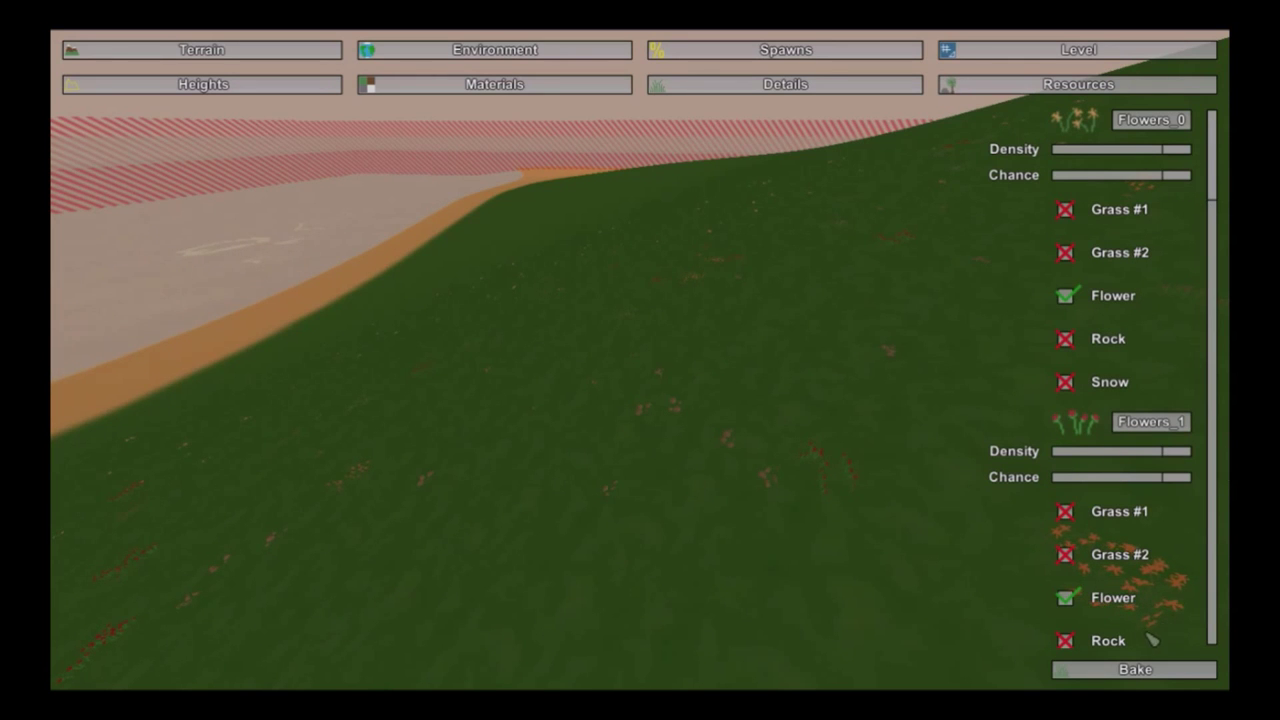
left_click(1118, 666)
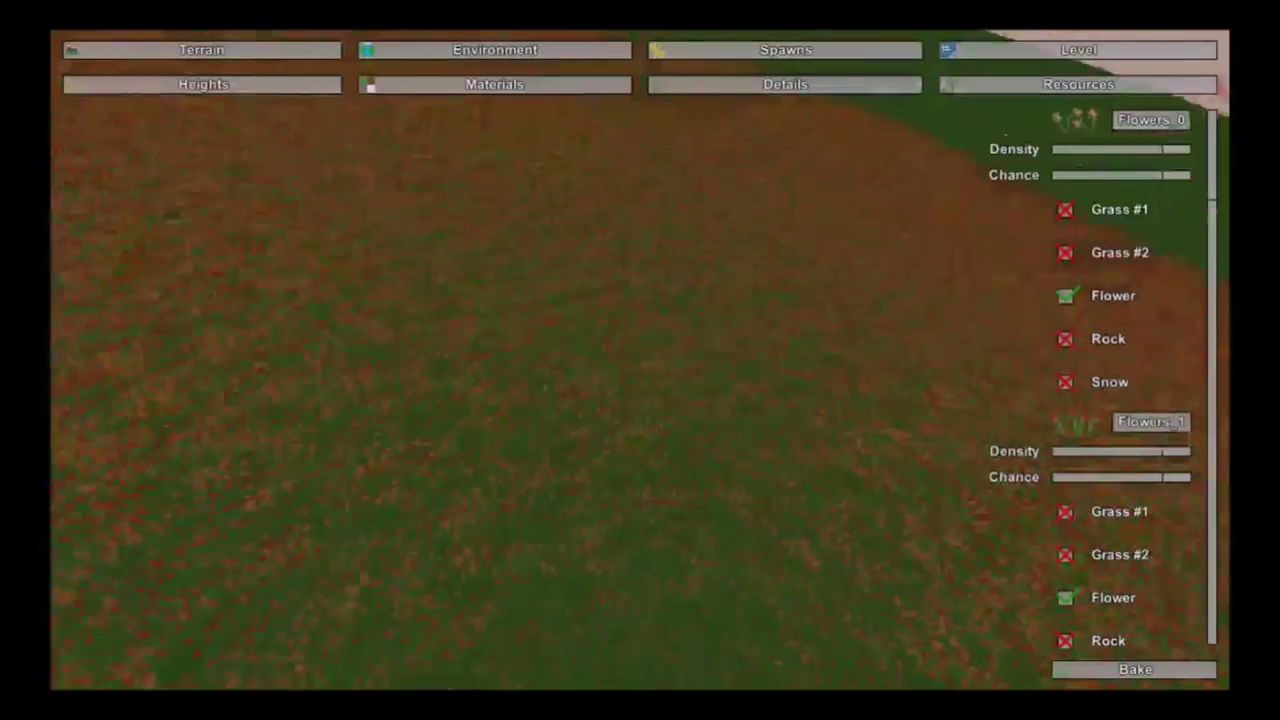
right_click_drag(640, 360, 692, 323)
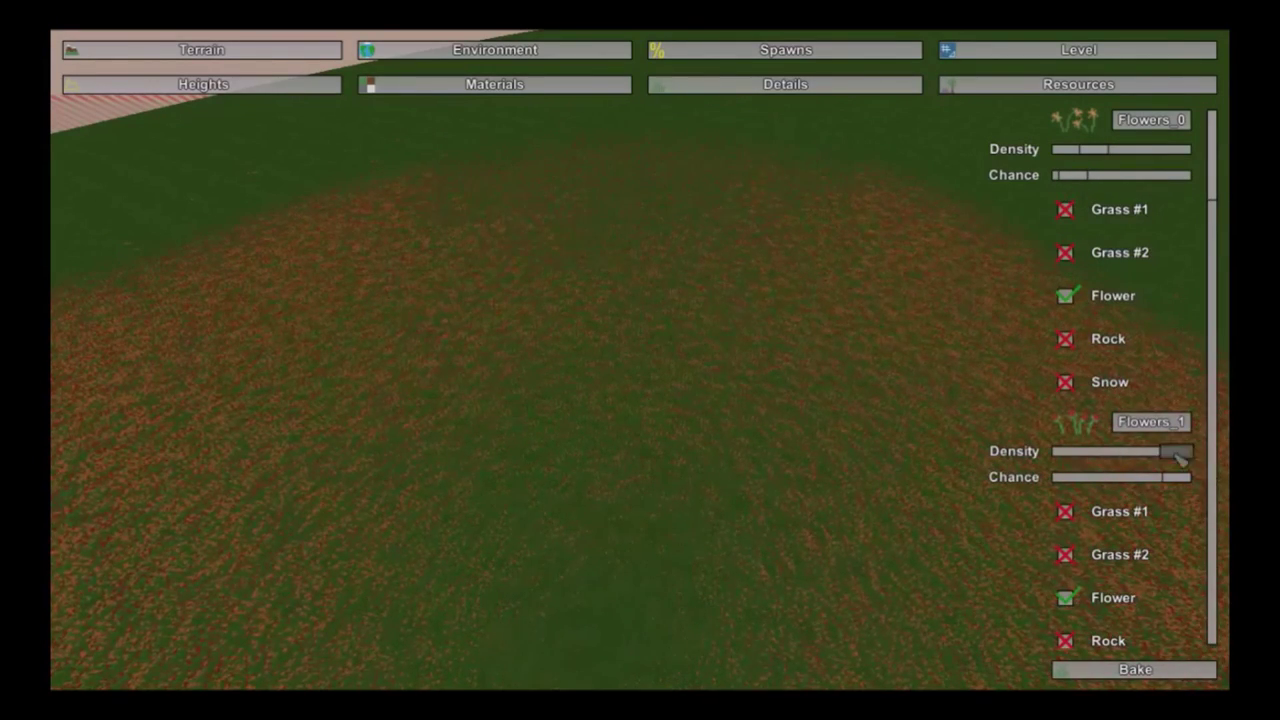
Step: Reduce Density and Chance of Flowers_0 and Flowers_1 to low settings and bake the details again
left_click_drag(1178, 456, 1086, 462)
left_click_drag(1157, 483, 1100, 482)
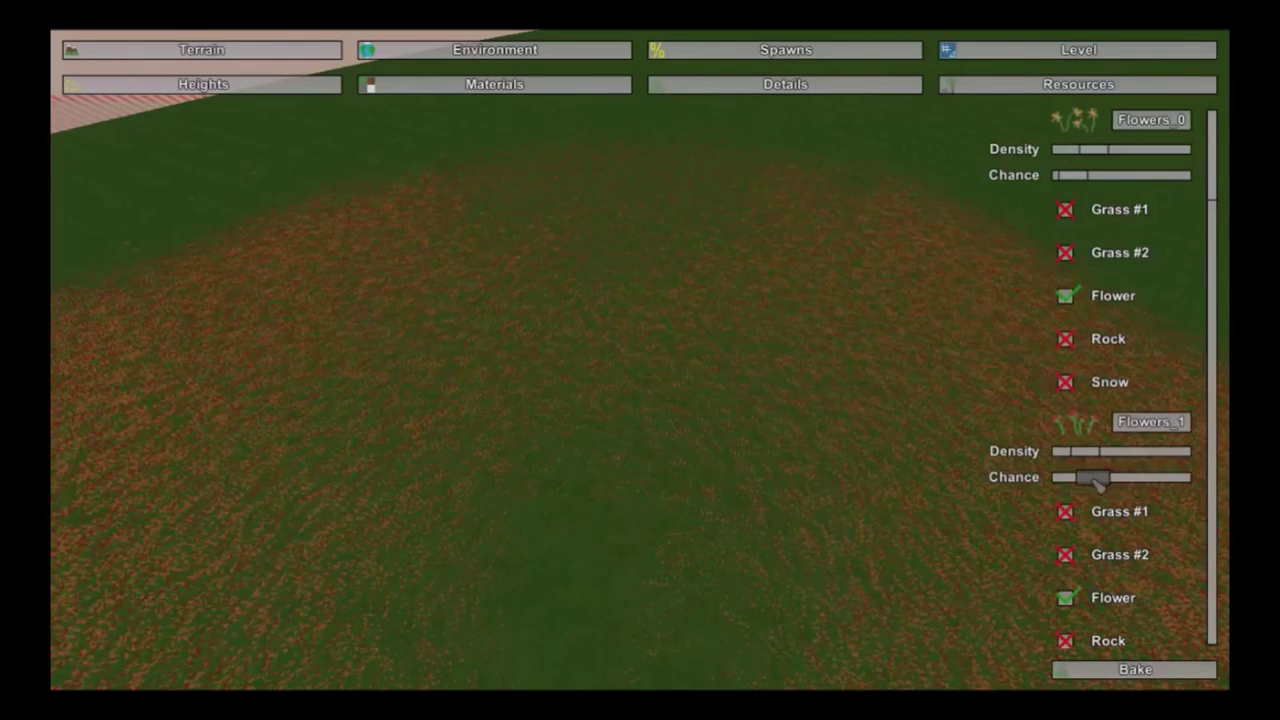
left_click(1133, 672)
right_click_drag(836, 492, 651, 356)
key("w")
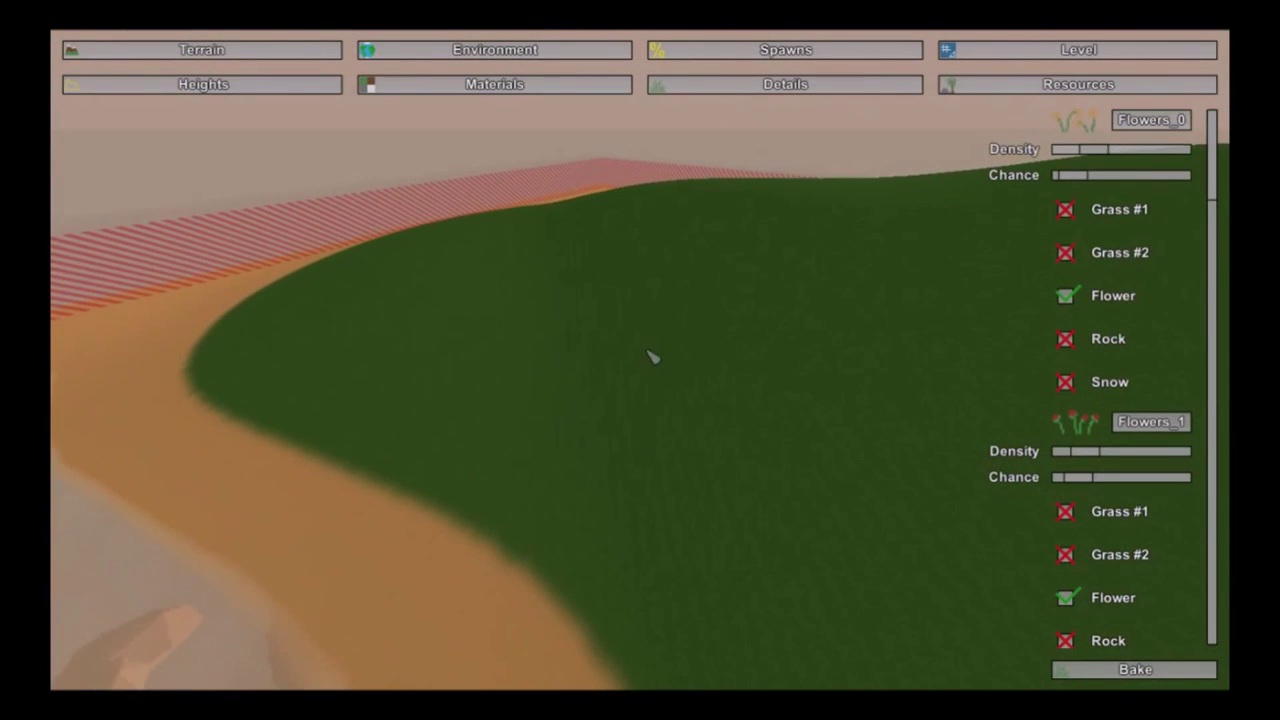
Step: Open the terrain resources and place a scattered group of Maple #1 trees on the grassy slope
left_click(948, 88)
right_click_drag(948, 88, 948, 88)
right_click_drag(760, 247, 760, 247)
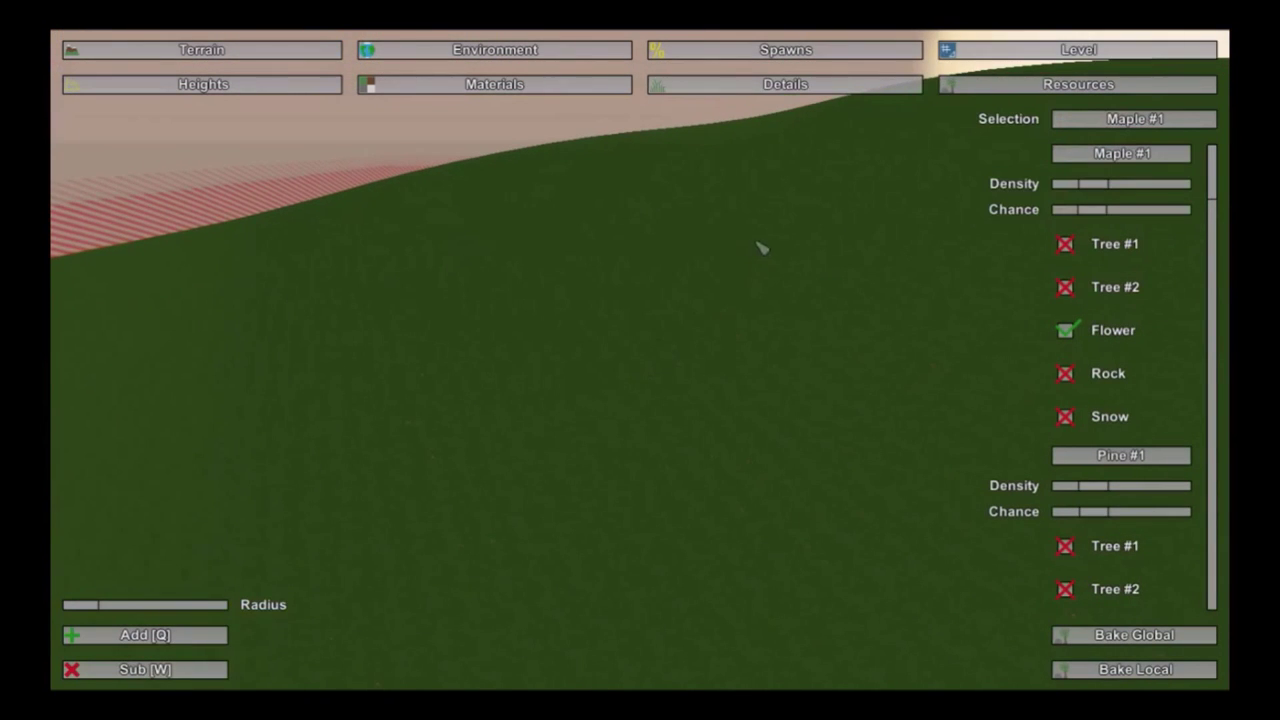
left_click(867, 284)
left_click(722, 328)
left_click(788, 431)
left_click(499, 318)
left_click(626, 327)
left_click(530, 474)
mouse_move(535, 479)
left_mouse_down()
mouse_move(657, 414)
mouse_move(937, 349)
left_mouse_up()
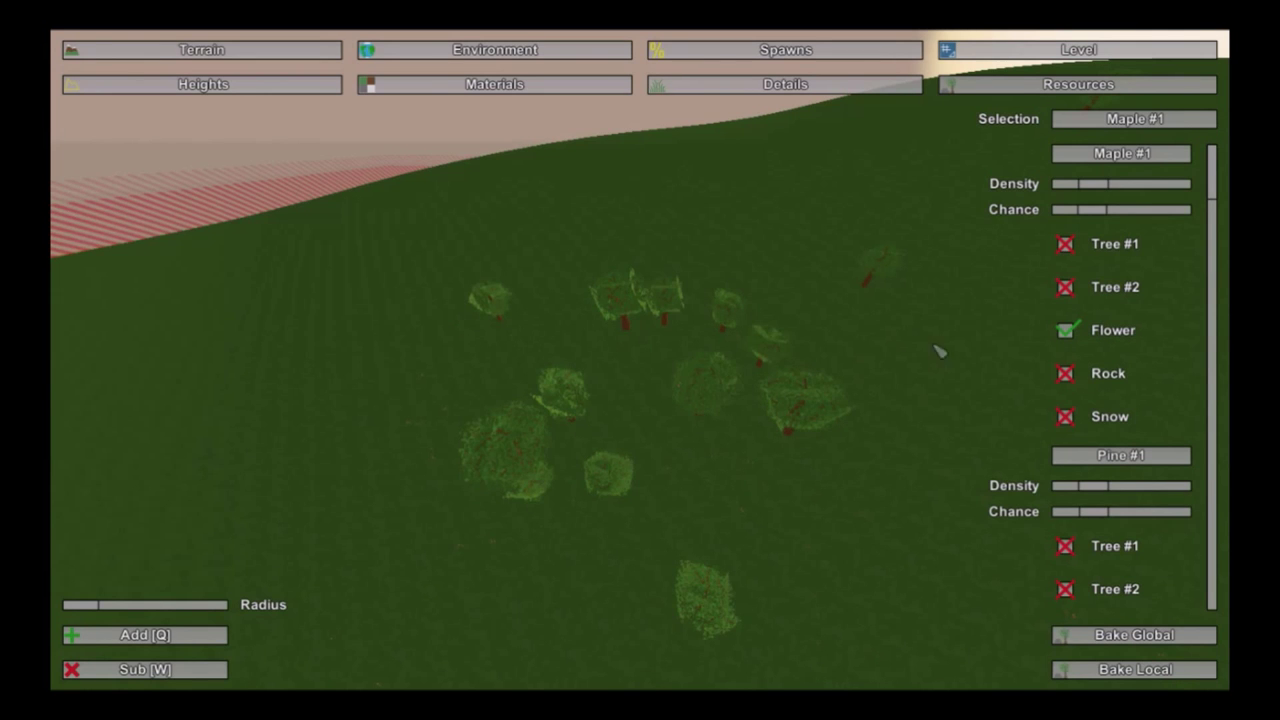
Step: Switch the resource selection to Pine #1 and paint pines among the maples across the slope
left_click(1090, 460)
left_click(630, 290)
mouse_move(630, 290)
left_mouse_down()
mouse_move(696, 288)
mouse_move(640, 477)
mouse_move(780, 472)
left_mouse_up()
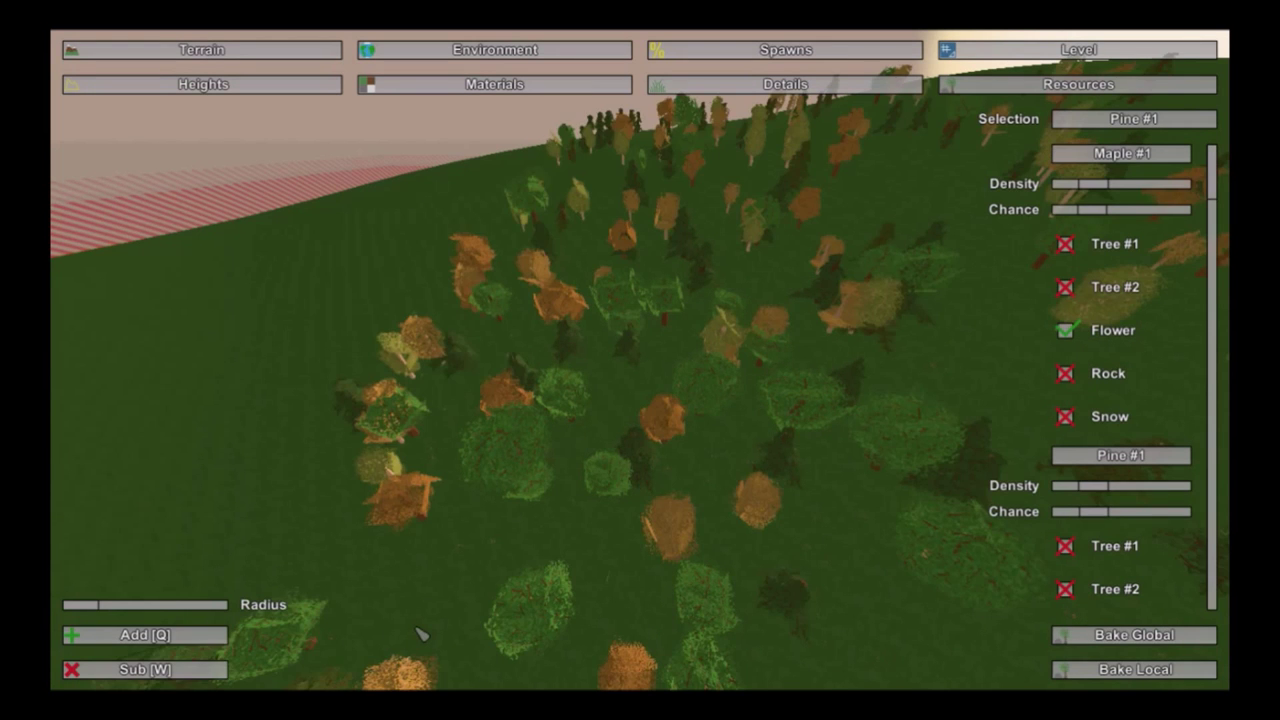
right_click_drag(421, 634, 345, 625)
right_click_drag(640, 360, 657, 365)
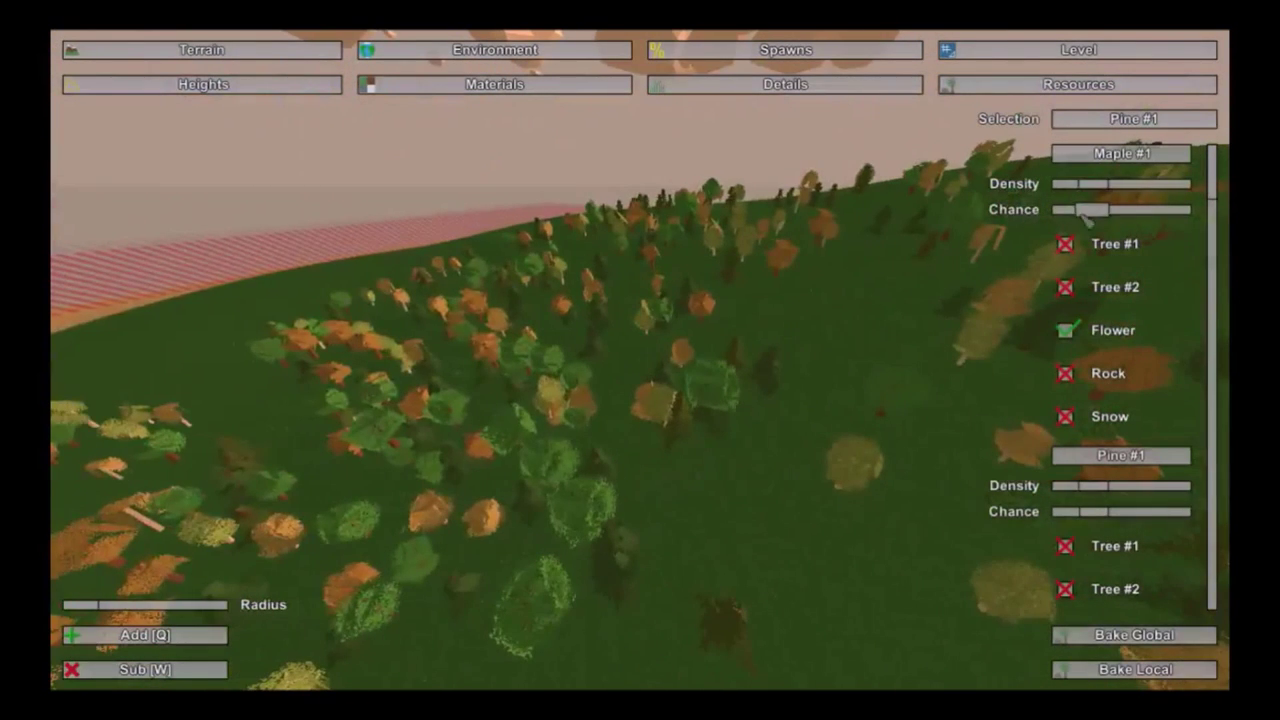
Step: Raise Density and Chance of Maple #1 and Pine #1 close to maximum and bake the resources globally
left_click_drag(1094, 183, 1170, 184)
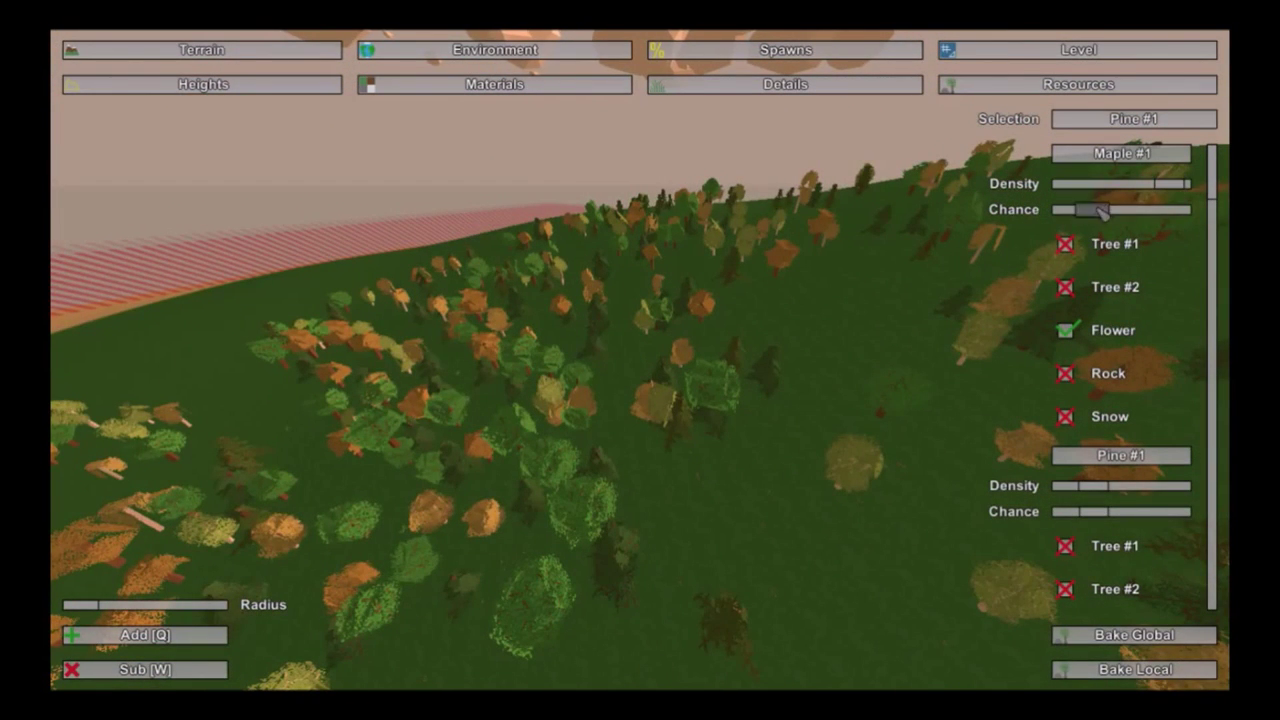
left_click_drag(1100, 210, 1175, 210)
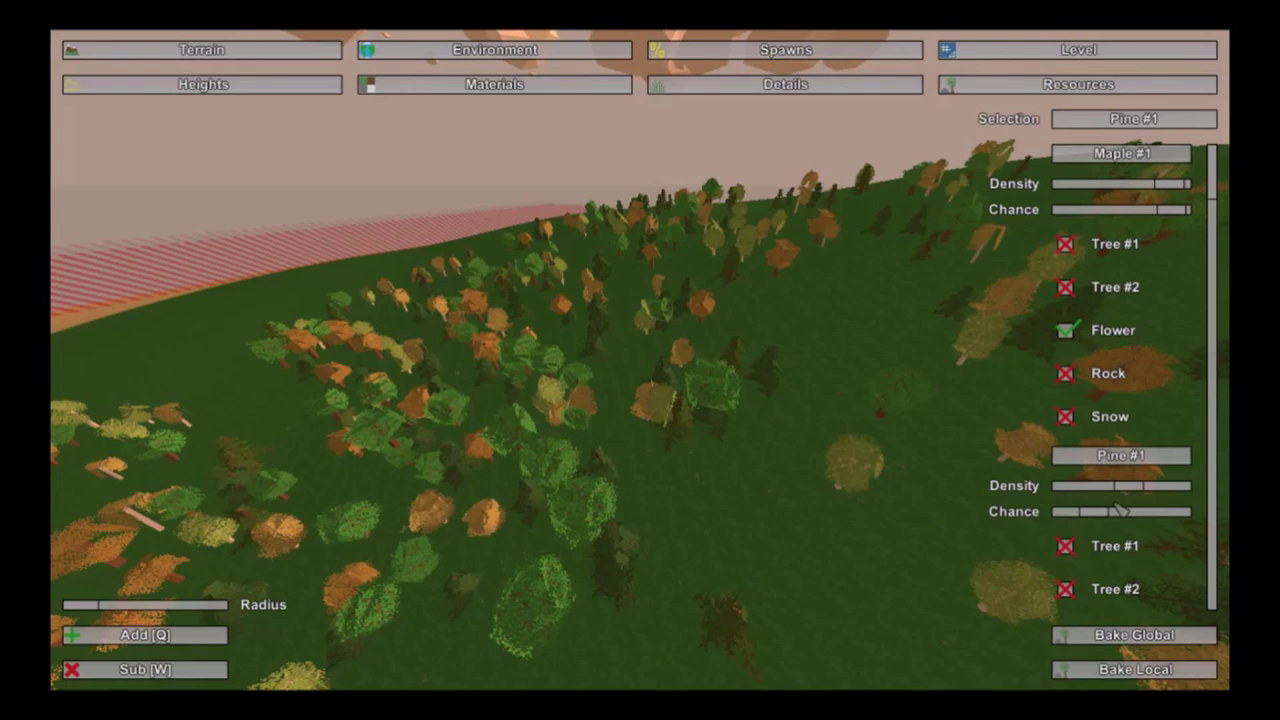
left_click_drag(1101, 513, 1161, 514)
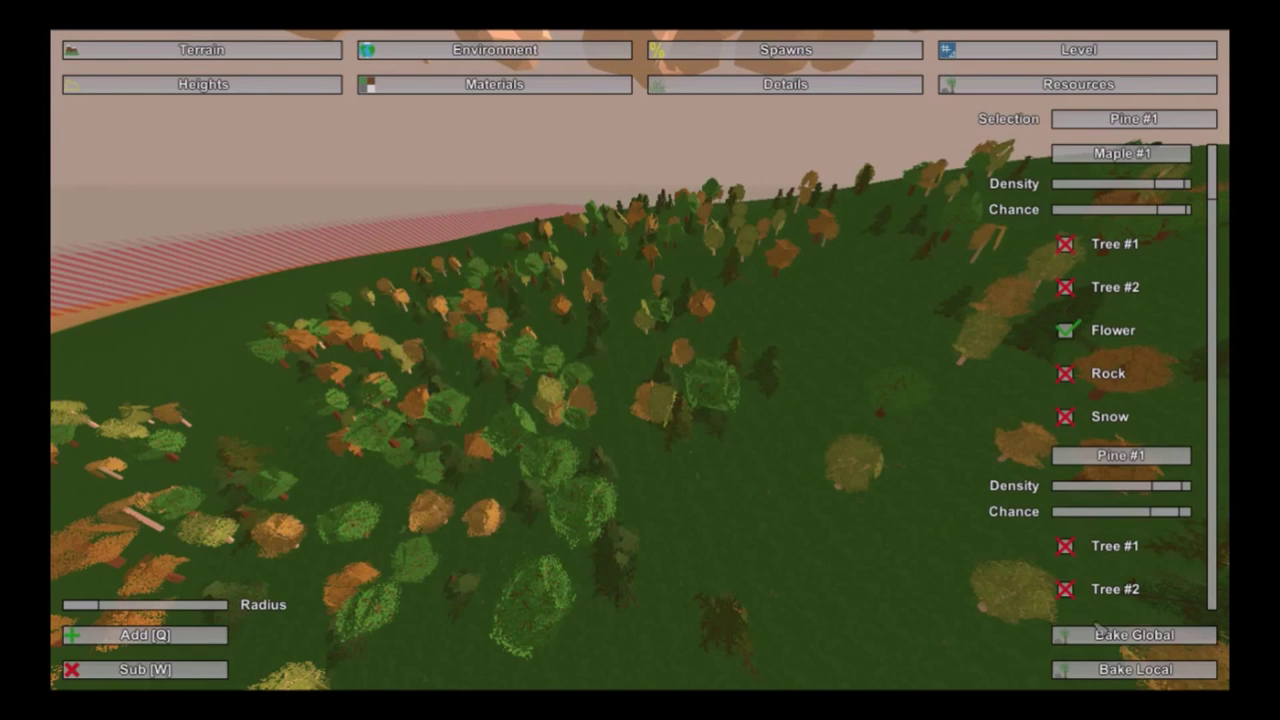
left_click(1112, 636)
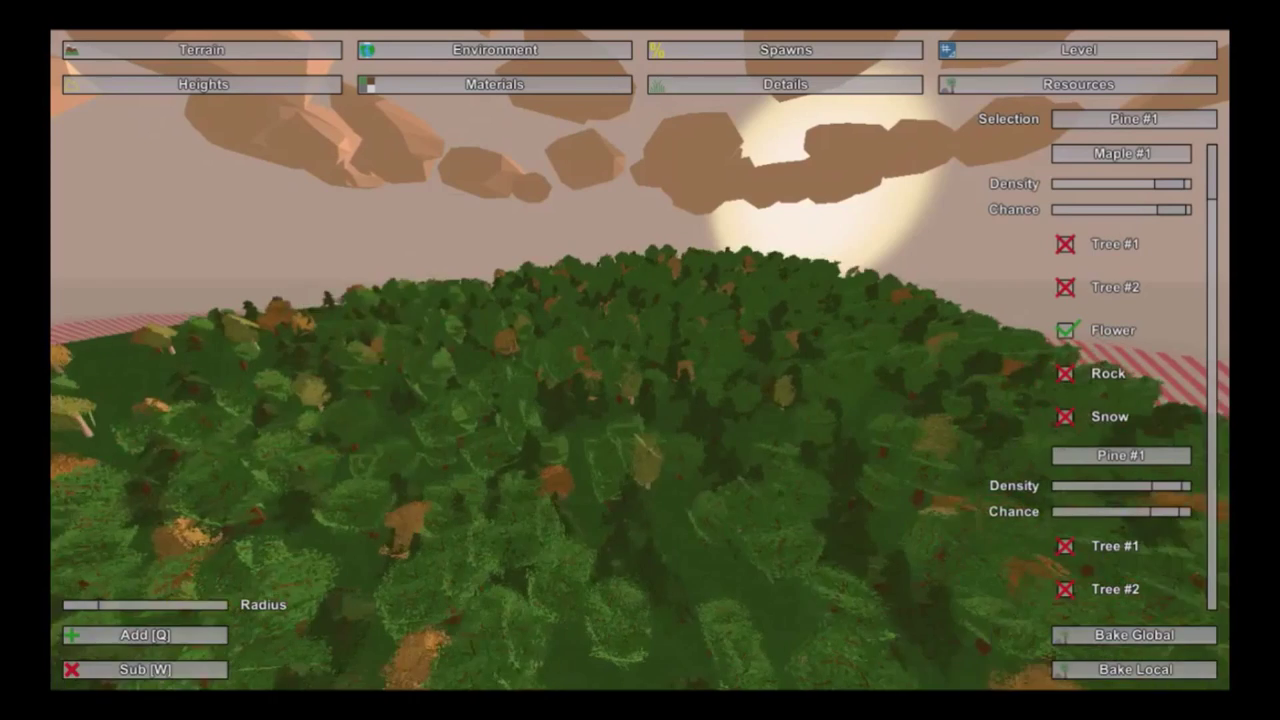
Step: Lower Density and Chance of Maple #1 and Pine #1 to about a quarter and bake the resources globally again
key("w")
right_click_drag(640, 360, 405, 410)
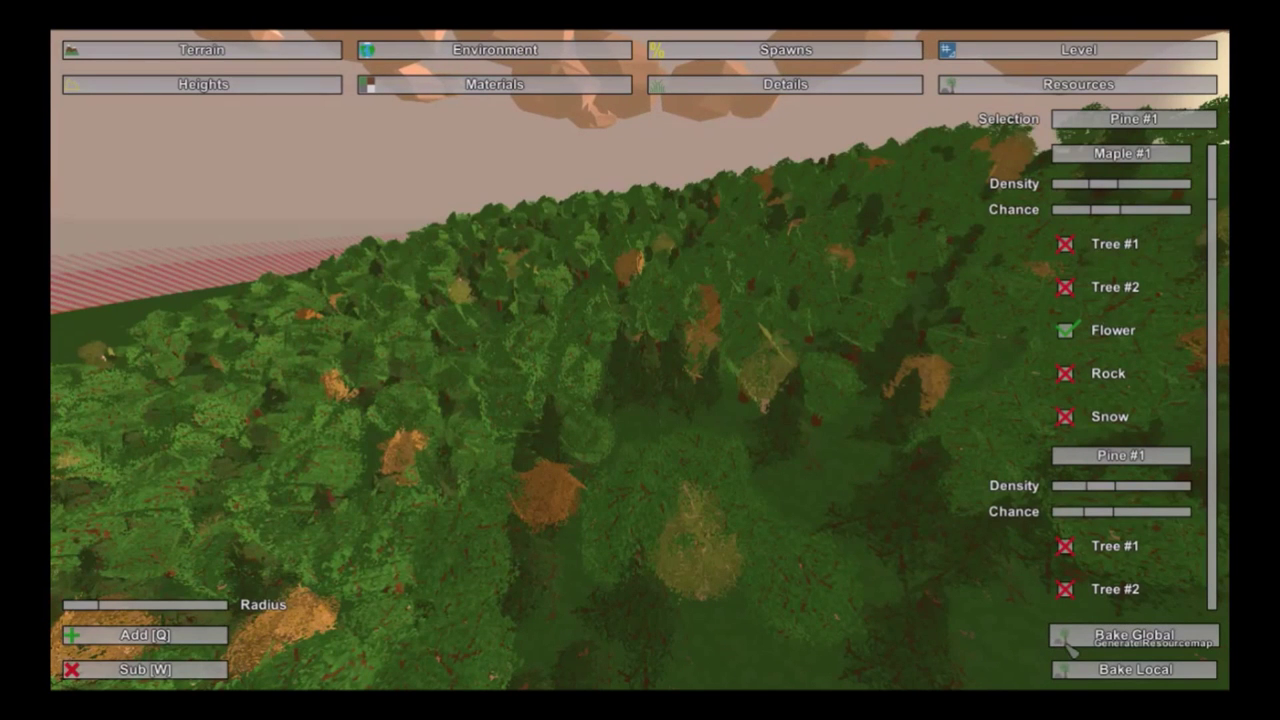
left_click(1066, 641)
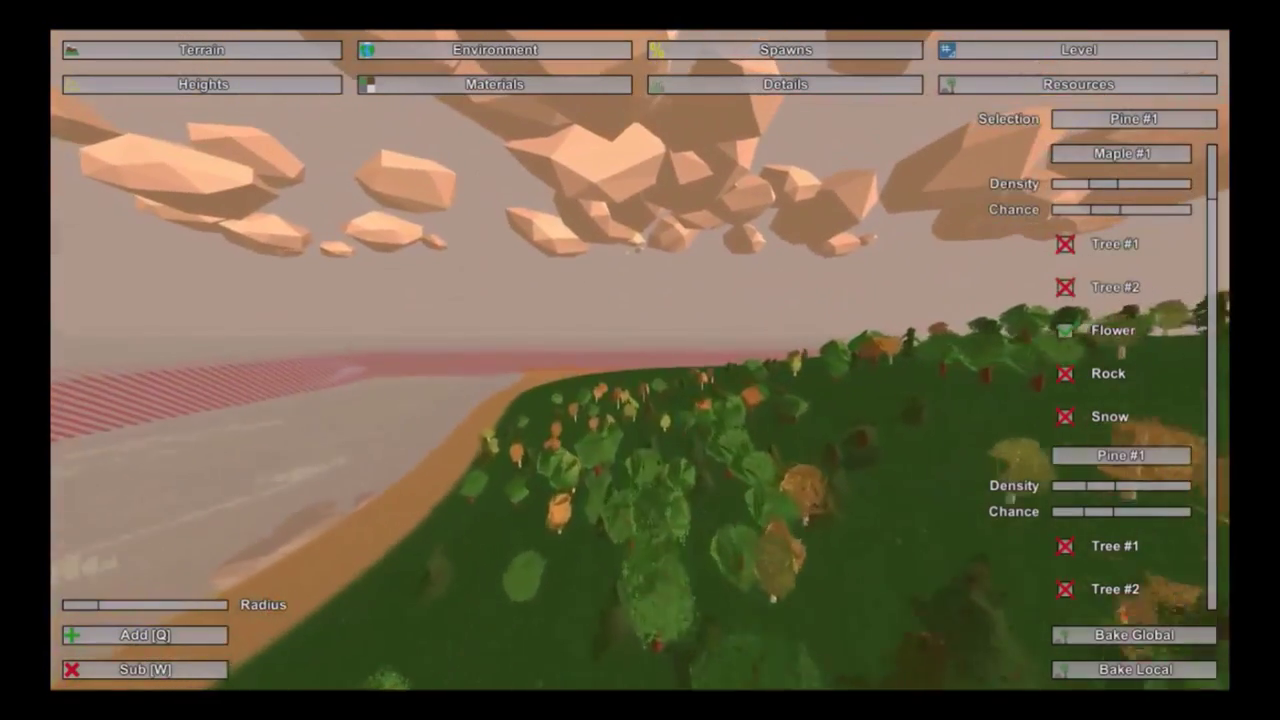
right_click_drag(638, 243, 645, 365)
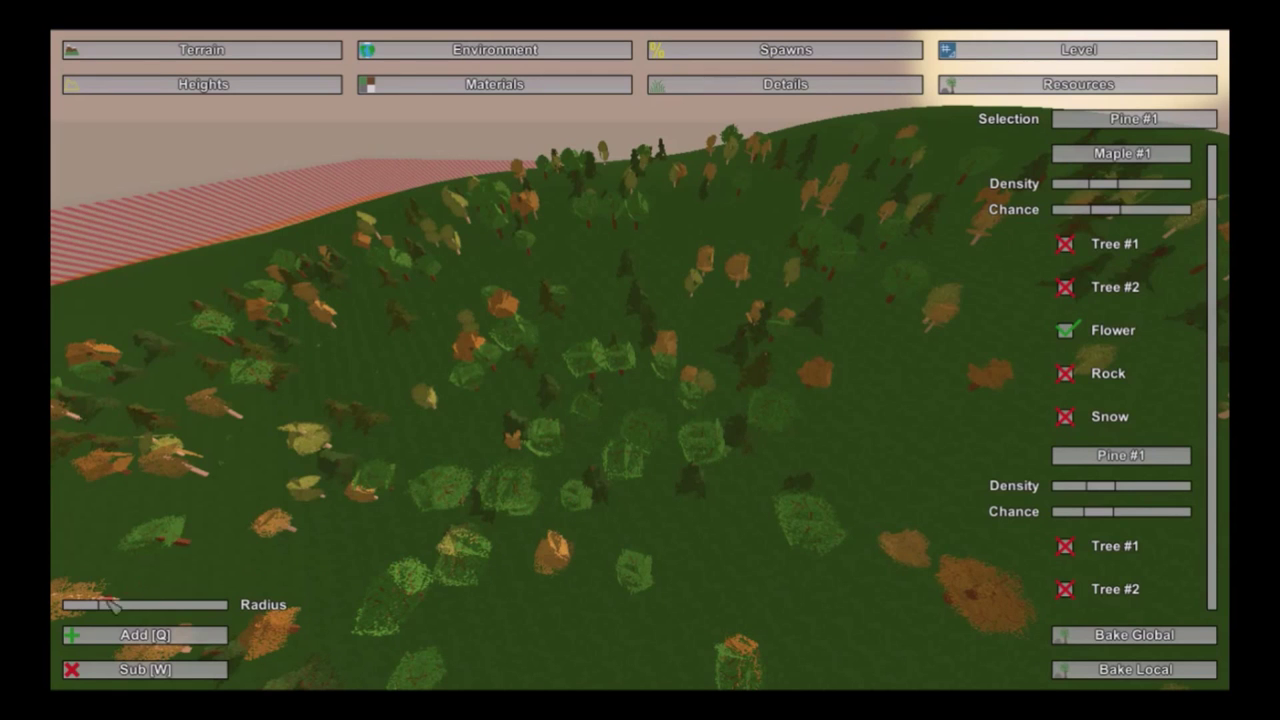
Step: Enlarge the resource brush radius to about three quarters and remove trees to open clearings on the wooded hill
left_click_drag(110, 603, 192, 603)
mouse_move(647, 456)
left_mouse_down()
mouse_move(540, 463)
mouse_move(674, 366)
mouse_move(729, 423)
mouse_move(425, 540)
mouse_move(463, 571)
mouse_move(540, 338)
mouse_move(463, 378)
mouse_move(350, 553)
left_mouse_up()
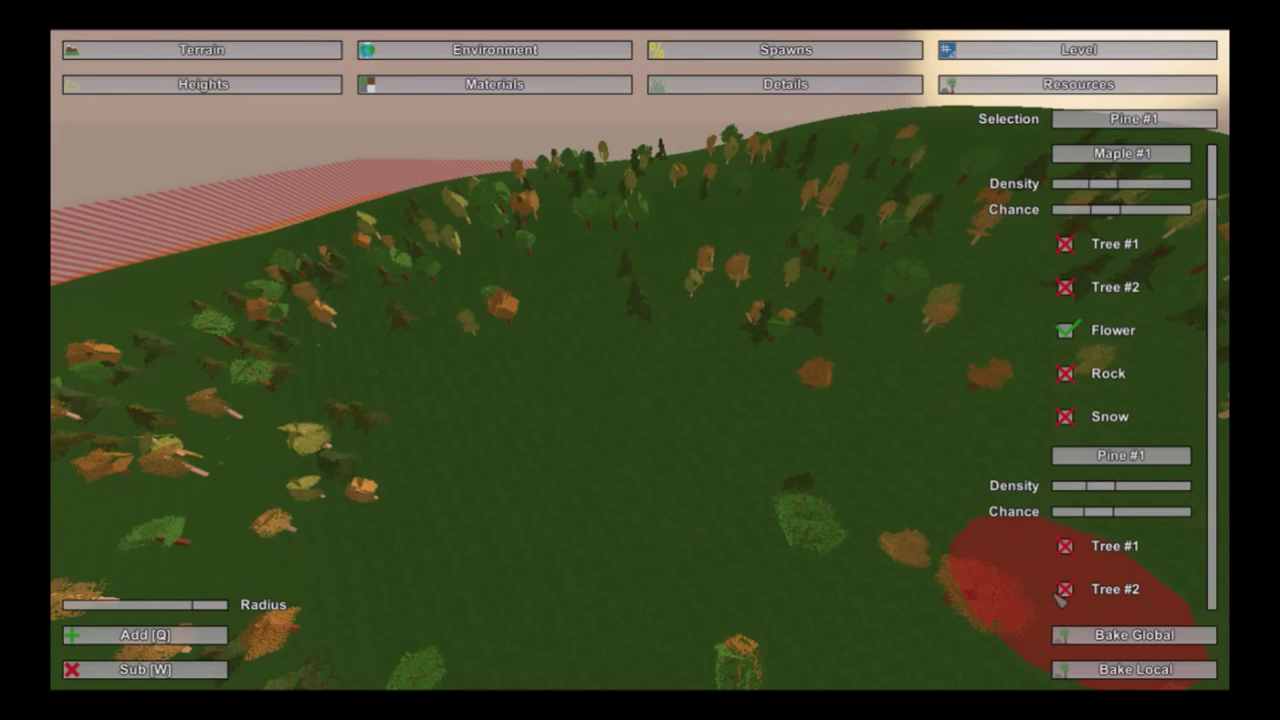
mouse_move(804, 594)
right_mouse_down()
mouse_move(822, 612)
mouse_move(740, 560)
mouse_move(970, 555)
mouse_move(600, 520)
mouse_move(645, 522)
mouse_move(700, 580)
right_mouse_up()
key("w")
key("w")
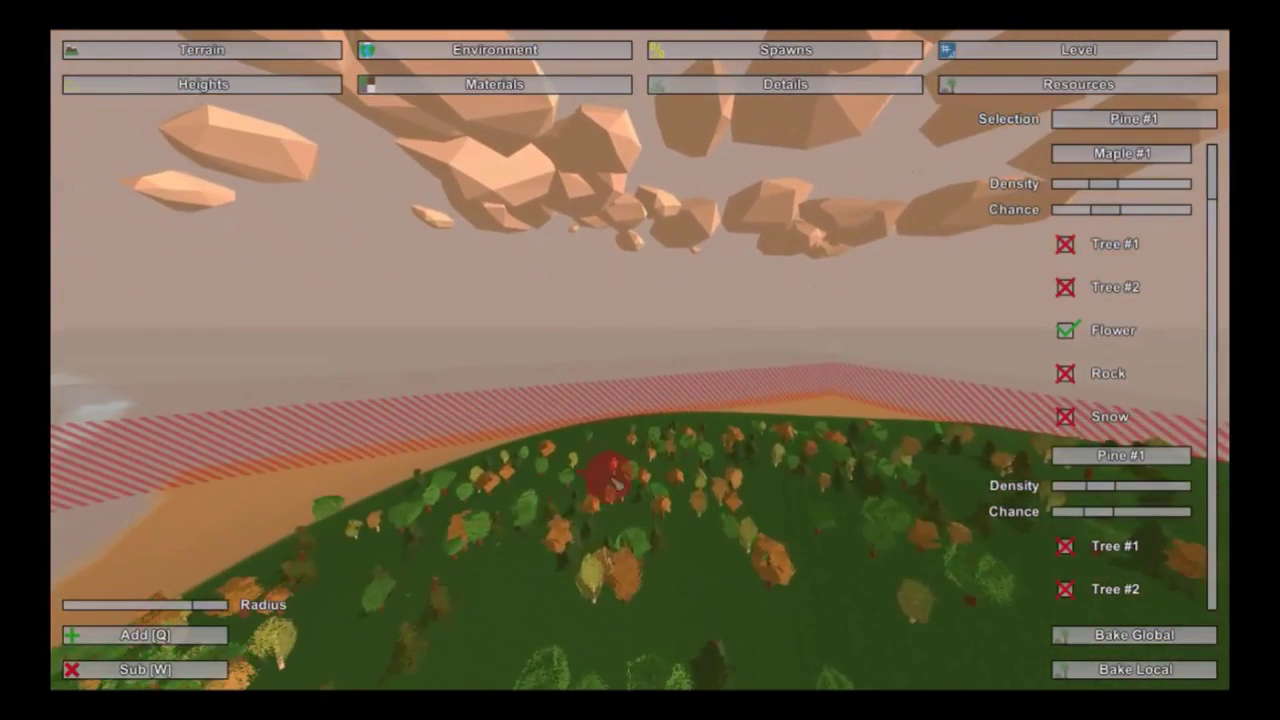
mouse_move(722, 458)
right_mouse_down()
mouse_move(650, 490)
mouse_move(720, 420)
right_mouse_up()
key("w")
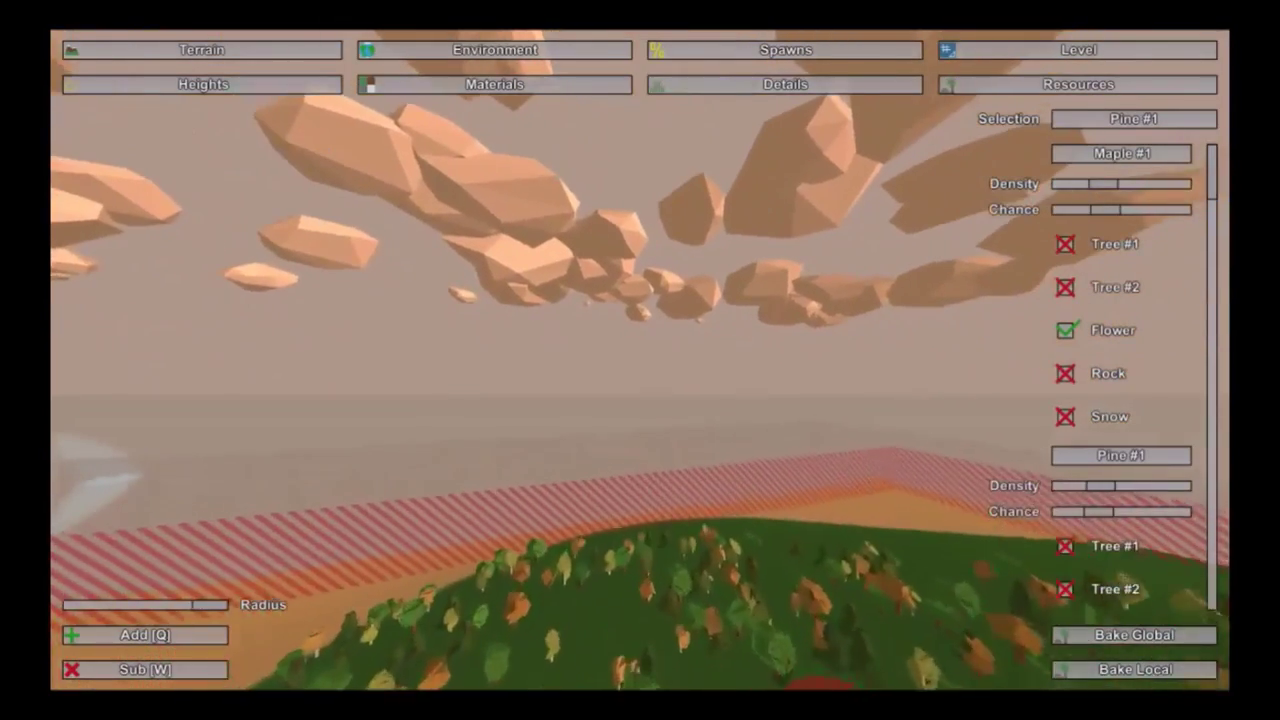
mouse_move(820, 683)
right_mouse_down()
mouse_move(757, 614)
mouse_move(823, 514)
mouse_move(1000, 510)
mouse_move(645, 370)
right_mouse_up()
mouse_move(650, 407)
left_mouse_down()
mouse_move(671, 457)
mouse_move(677, 573)
mouse_move(529, 420)
mouse_move(550, 434)
left_mouse_up()
right_click_drag(550, 434, 790, 500)
mouse_move(390, 475)
right_mouse_down()
mouse_move(370, 630)
mouse_move(651, 366)
right_mouse_up()
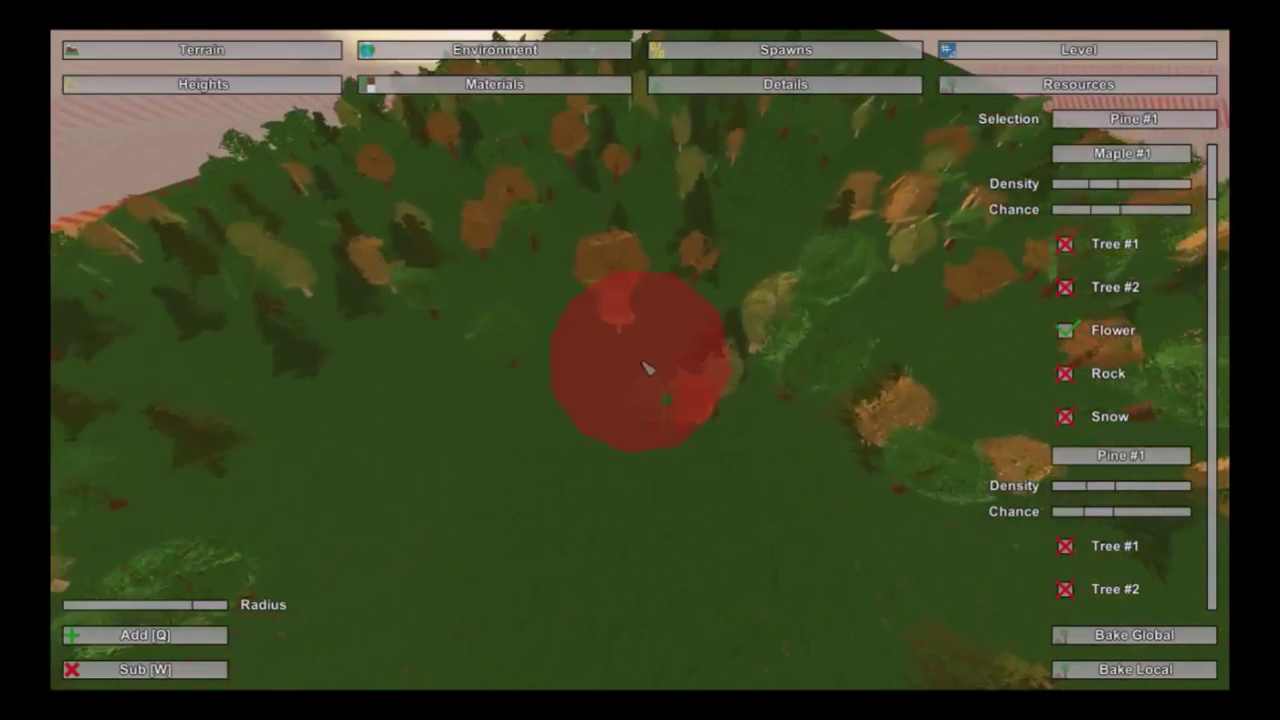
mouse_move(570, 340)
right_mouse_down()
mouse_move(600, 200)
mouse_move(646, 366)
right_mouse_up()
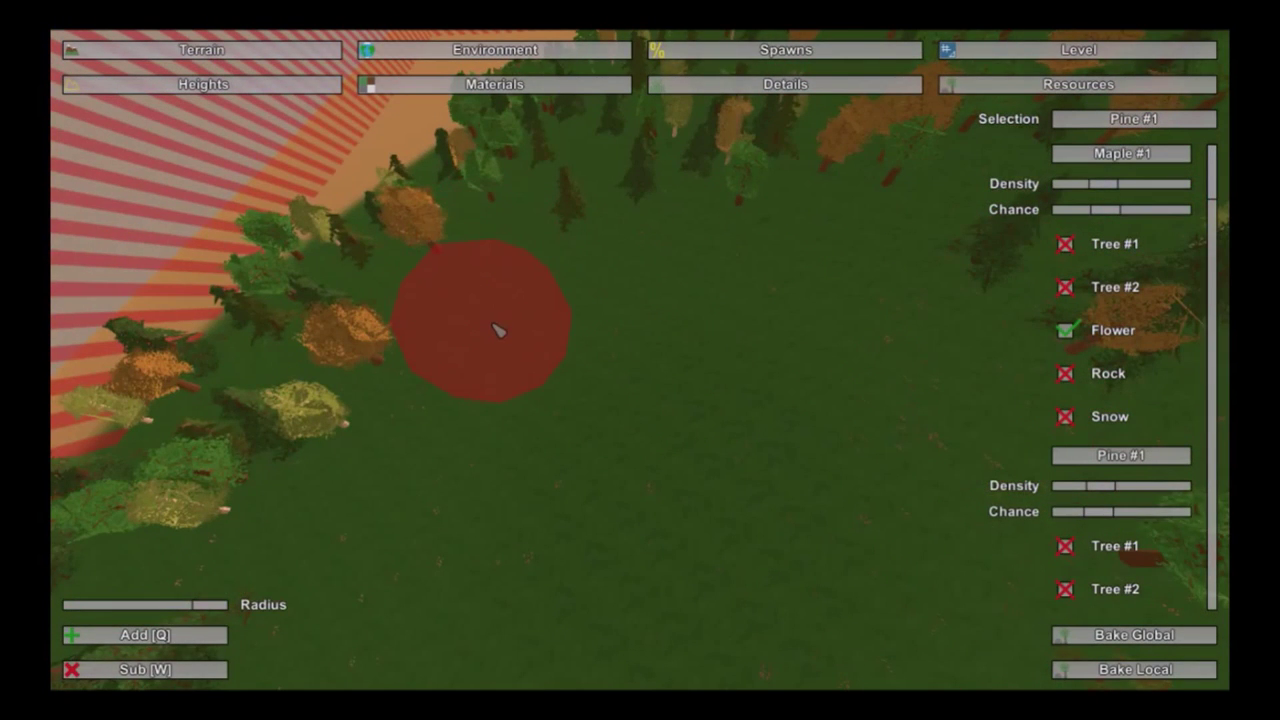
mouse_move(497, 330)
right_mouse_down()
mouse_move(645, 368)
mouse_move(600, 363)
mouse_move(608, 371)
mouse_move(648, 366)
right_mouse_up()
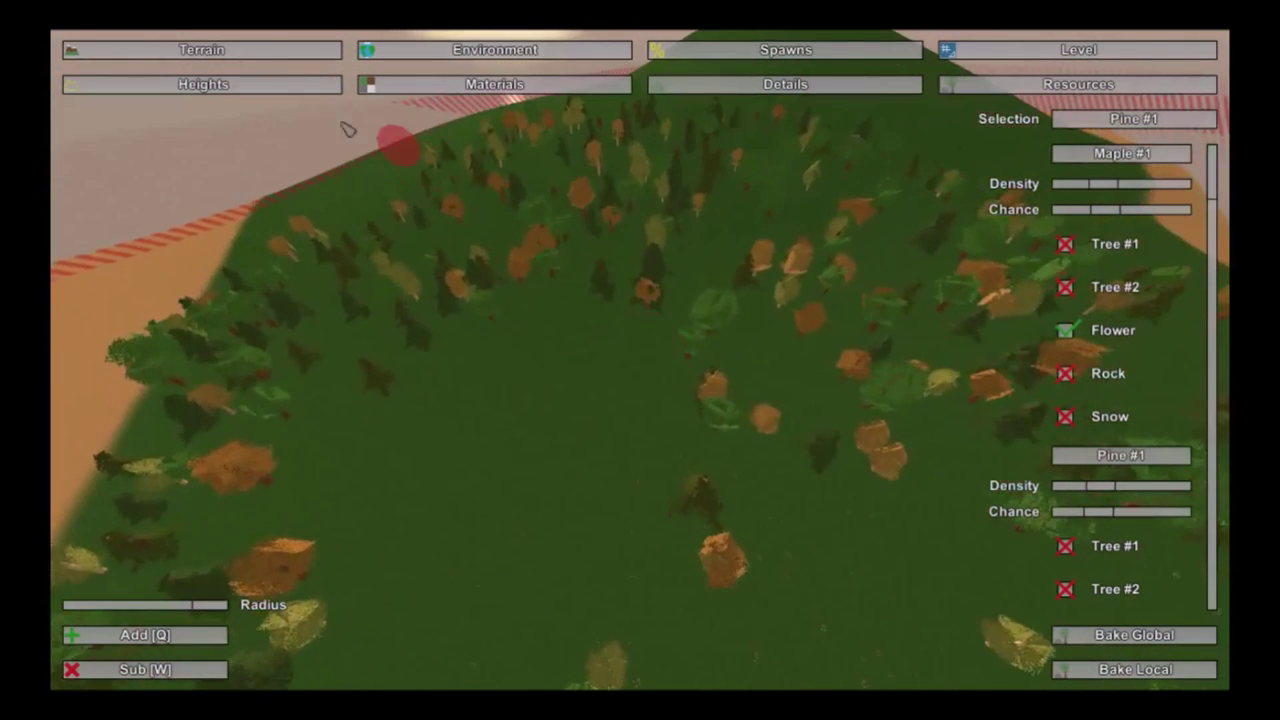
Step: Open the environment's road settings and review the available road types with their width, height, depth and concrete options
left_click(400, 53)
left_click(440, 85)
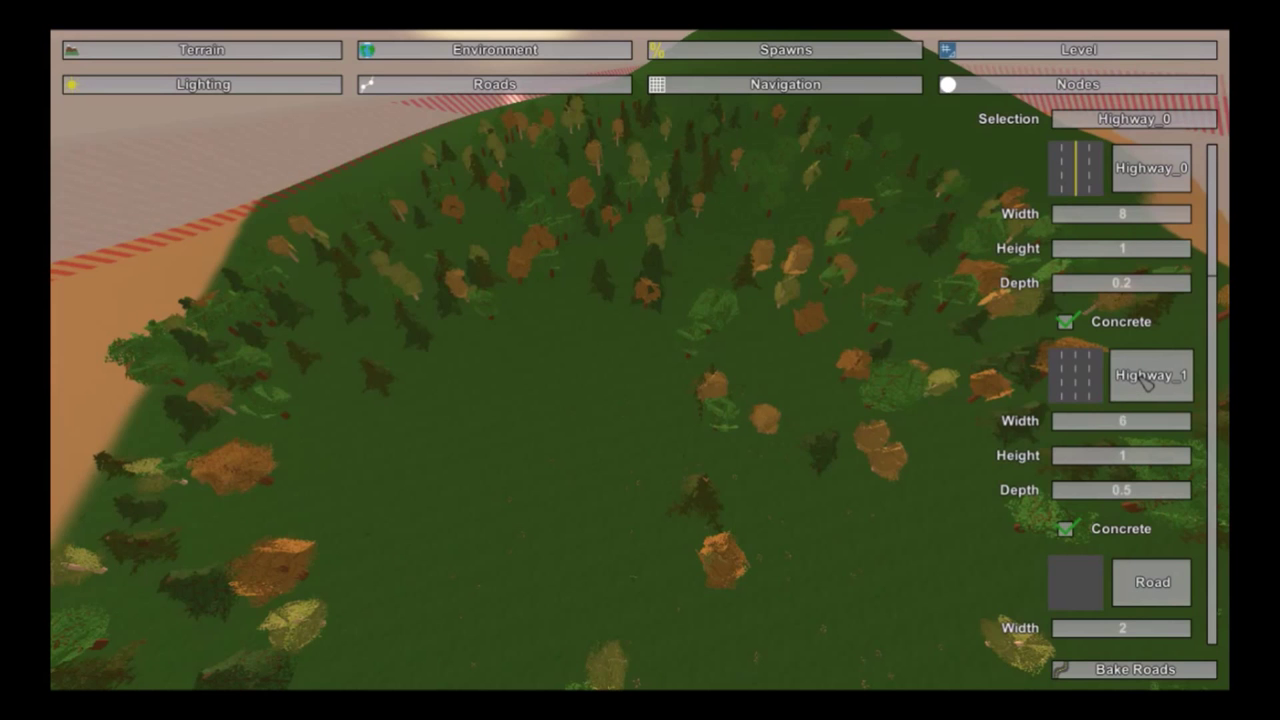
scroll(1148, 378, "down", 3)
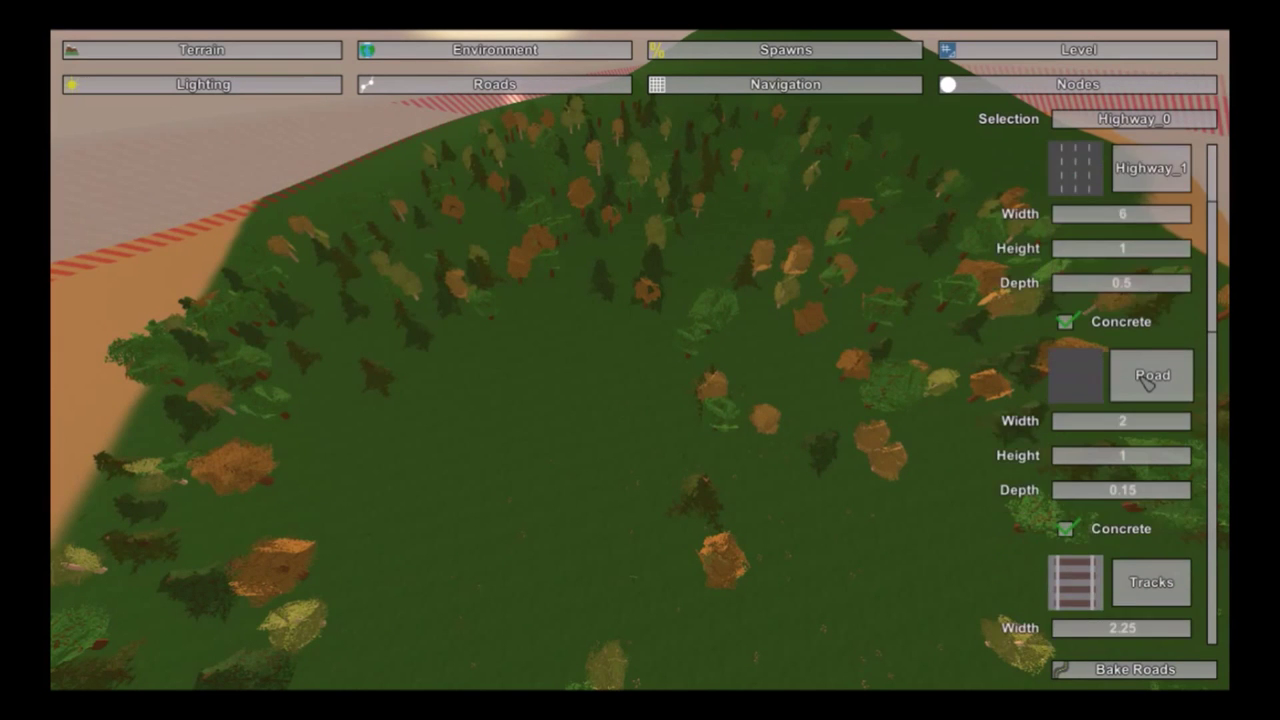
scroll(1148, 385, "down", 4)
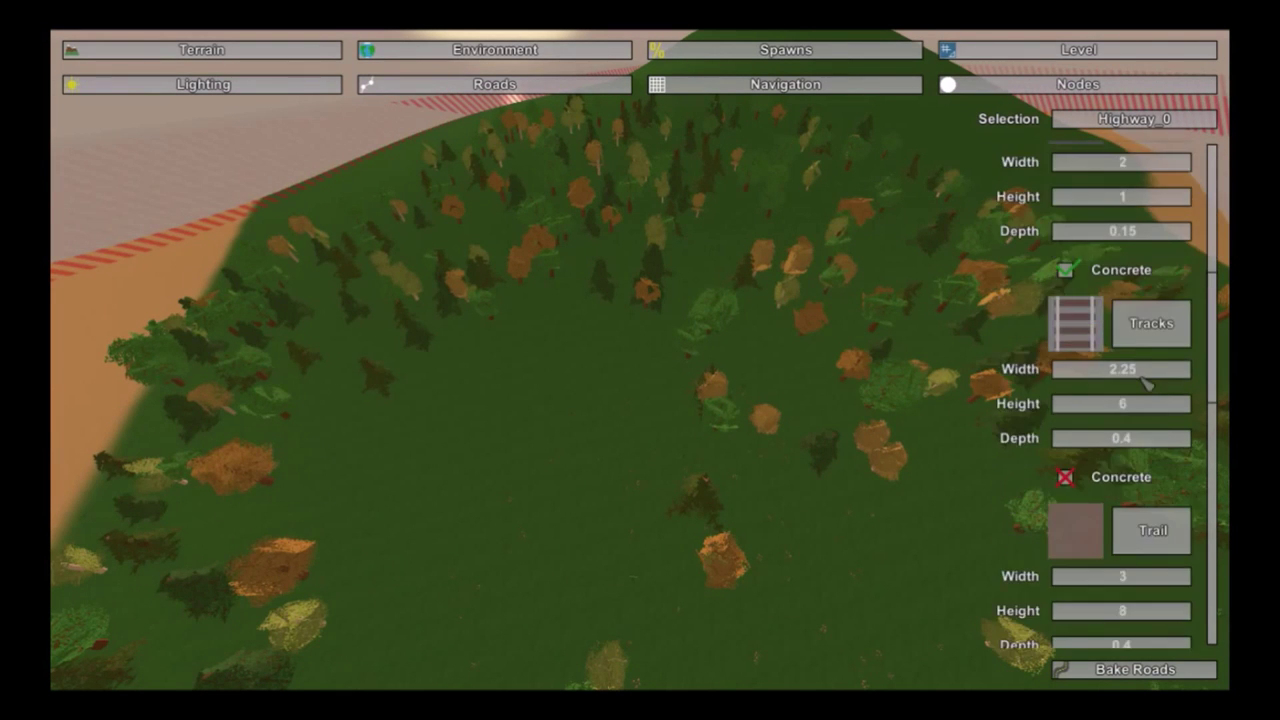
scroll(1148, 385, "down", 6)
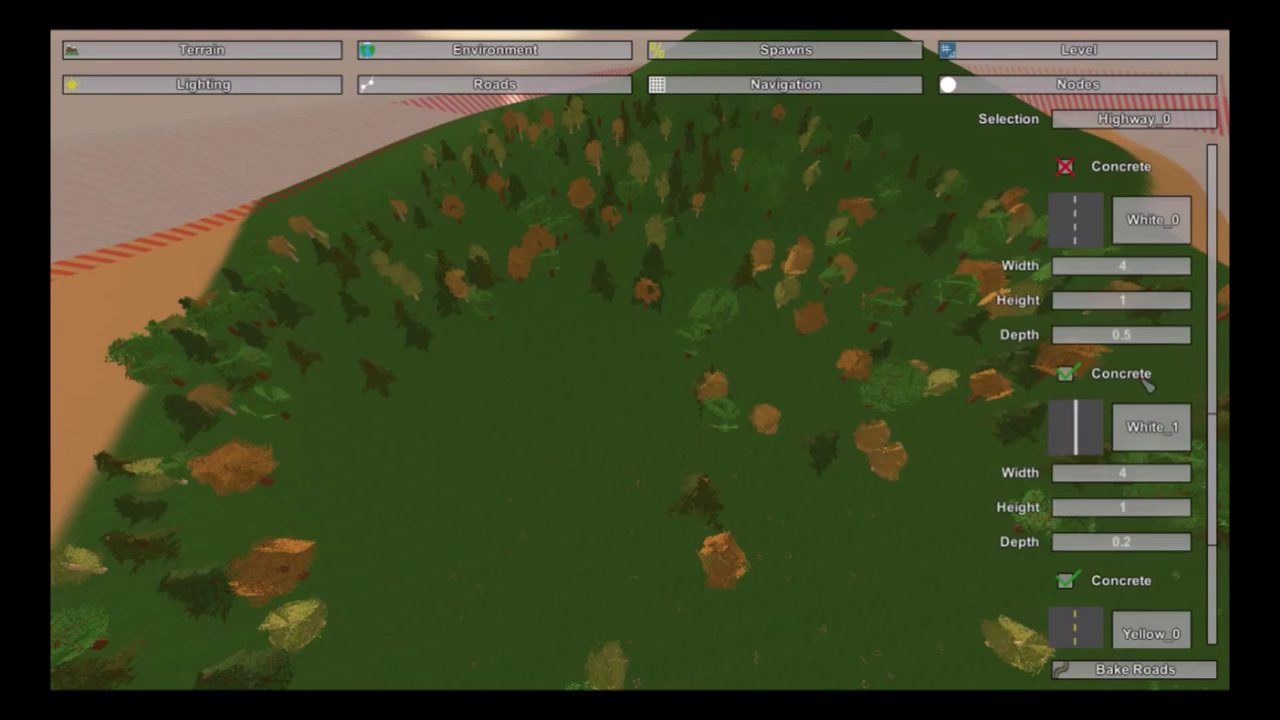
scroll(1148, 385, "up", 10)
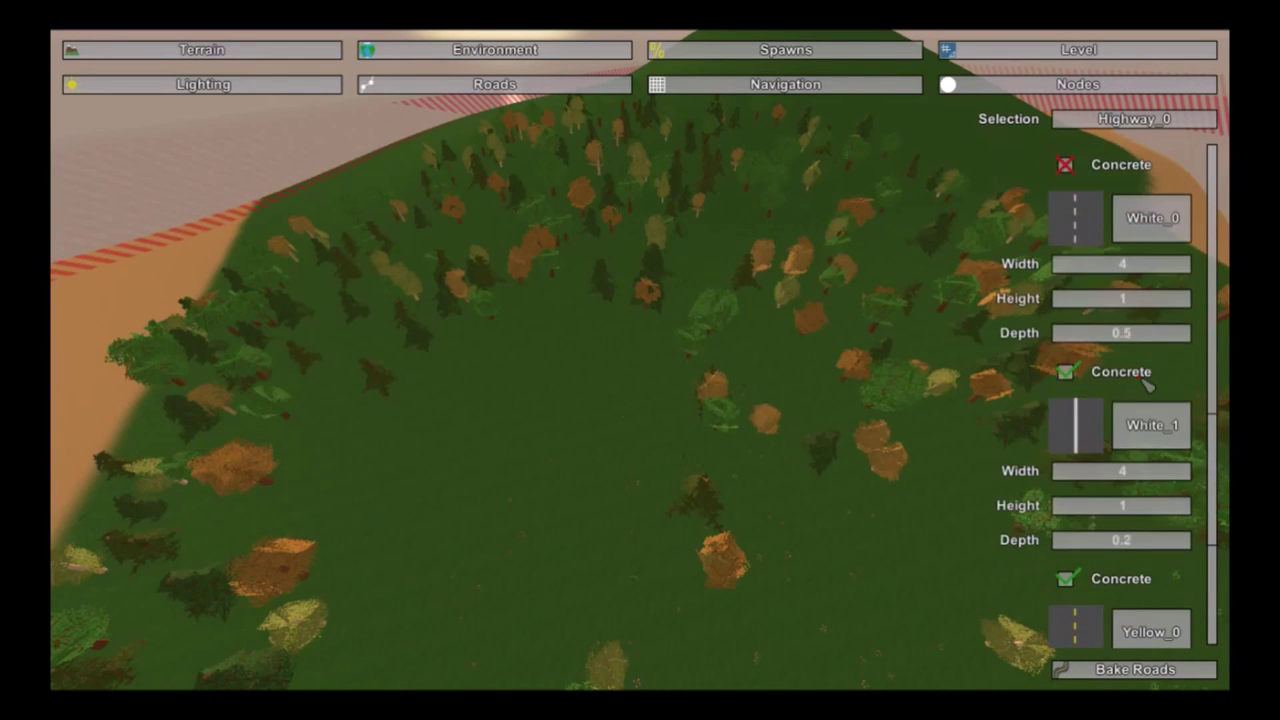
scroll(1148, 385, "up", 6)
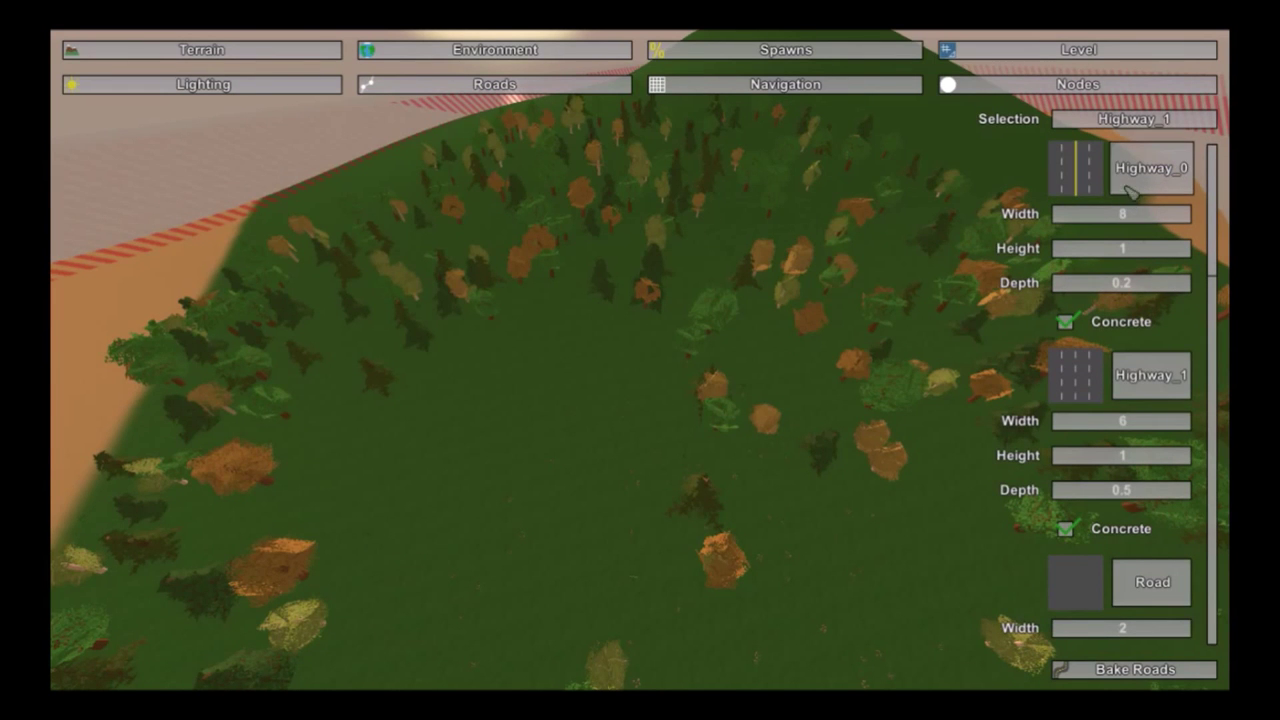
Step: Survey the island's shoreline and the open water beside it from above, and return to the terrain tools
right_click_drag(535, 437, 644, 364)
right_click_drag(552, 354, 625, 300)
key("s")
right_click_drag(566, 270, 517, 343)
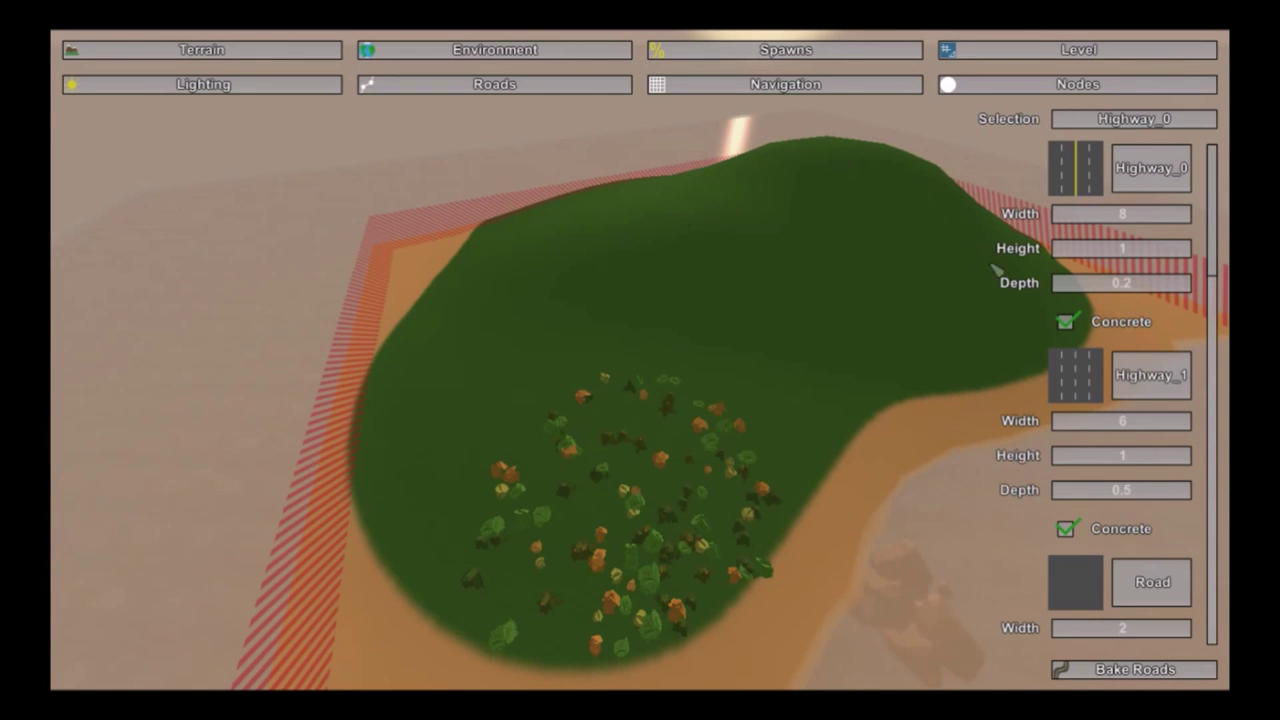
right_click_drag(995, 270, 647, 369)
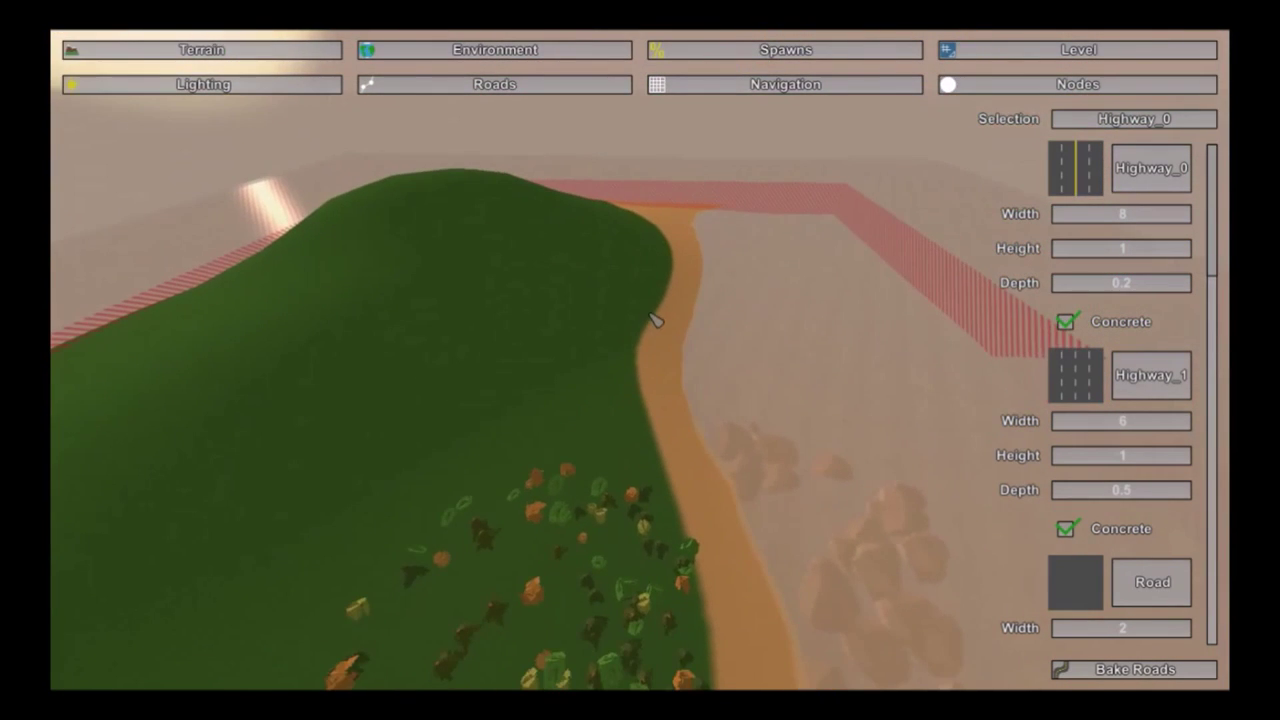
right_click_drag(652, 318, 655, 246)
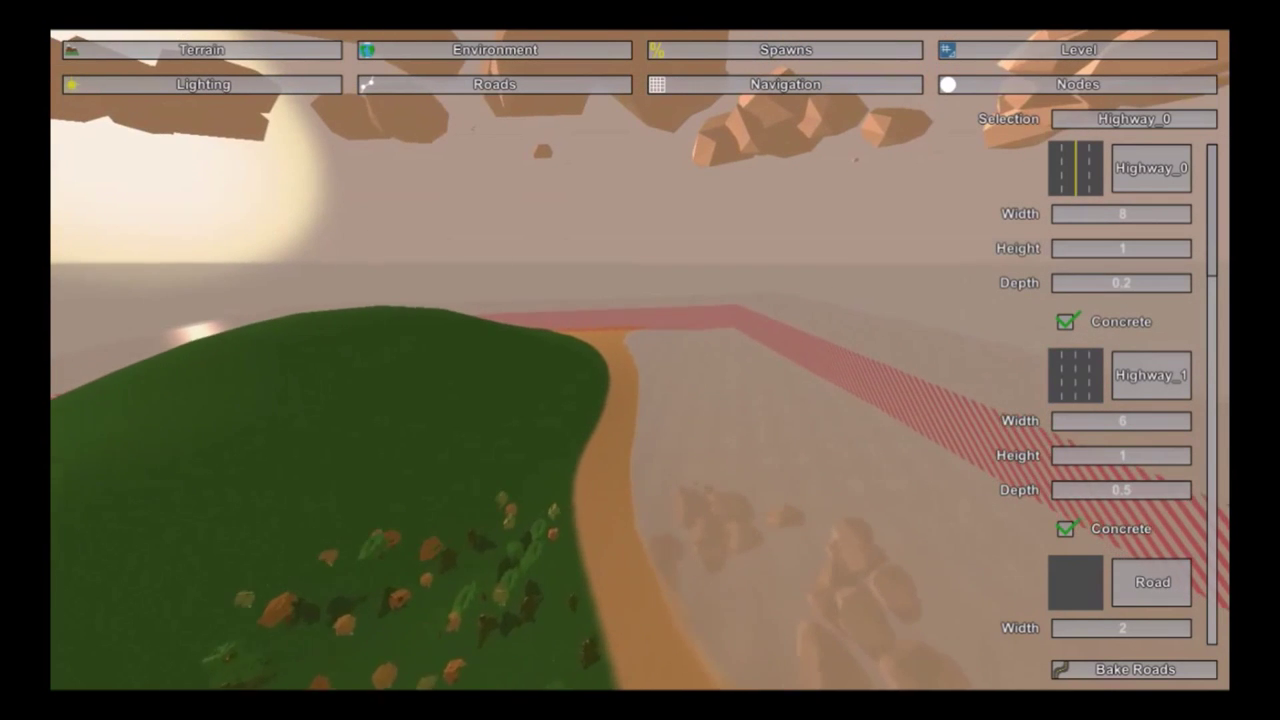
key("d")
right_click_drag(580, 370, 563, 375)
left_click(245, 50)
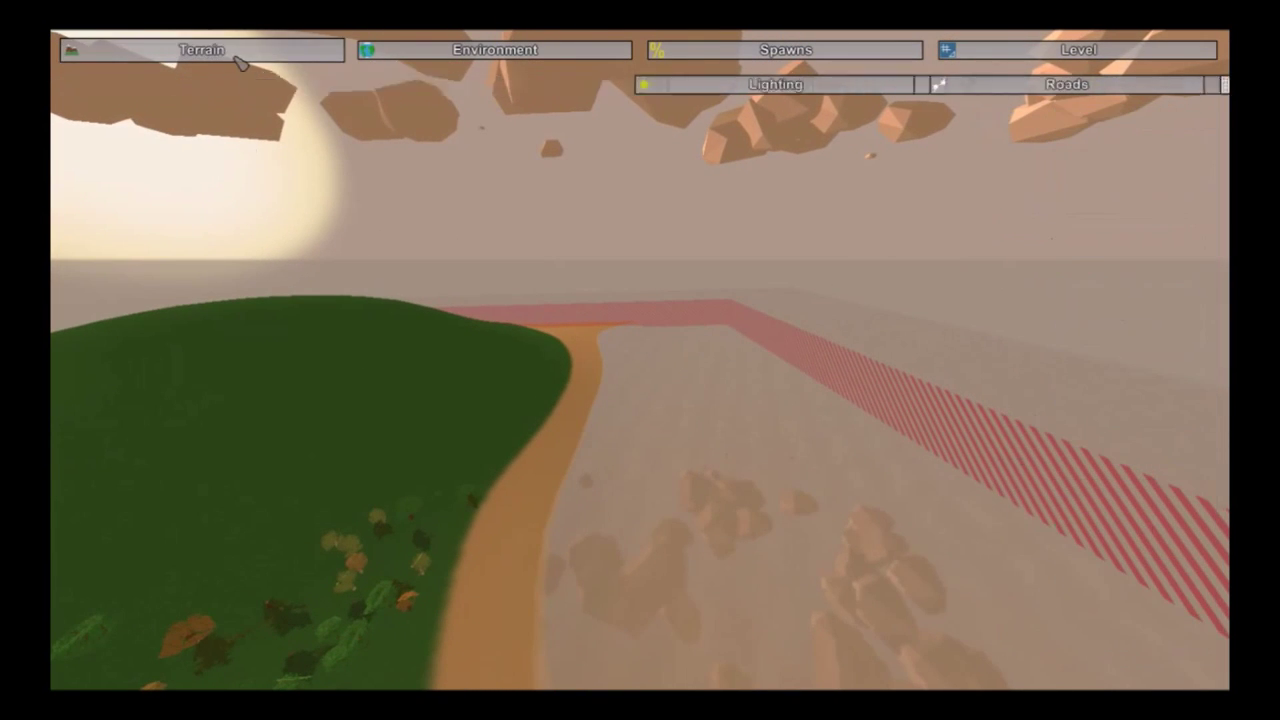
Step: Raise the seabed beside the island's shoreline into a broad spit of land and bake the ground materials globally
left_click(245, 88)
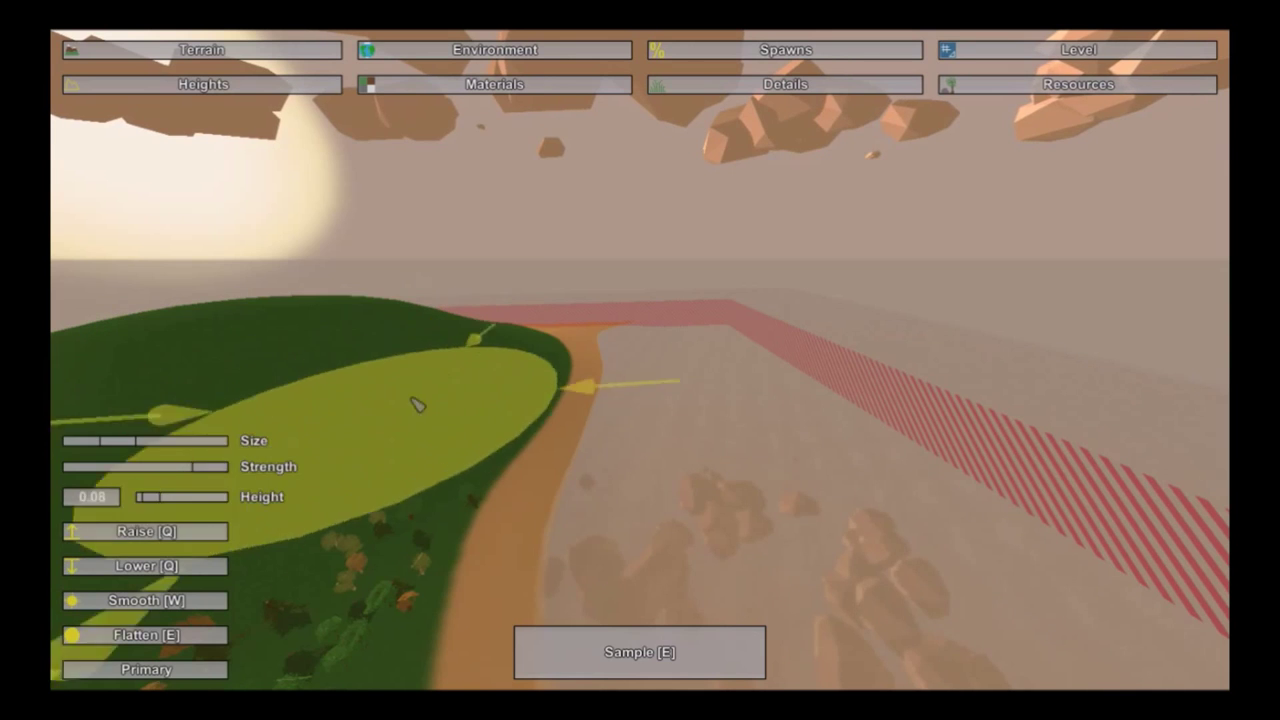
mouse_move(620, 354)
left_mouse_down()
mouse_move(717, 331)
mouse_move(636, 356)
left_mouse_up()
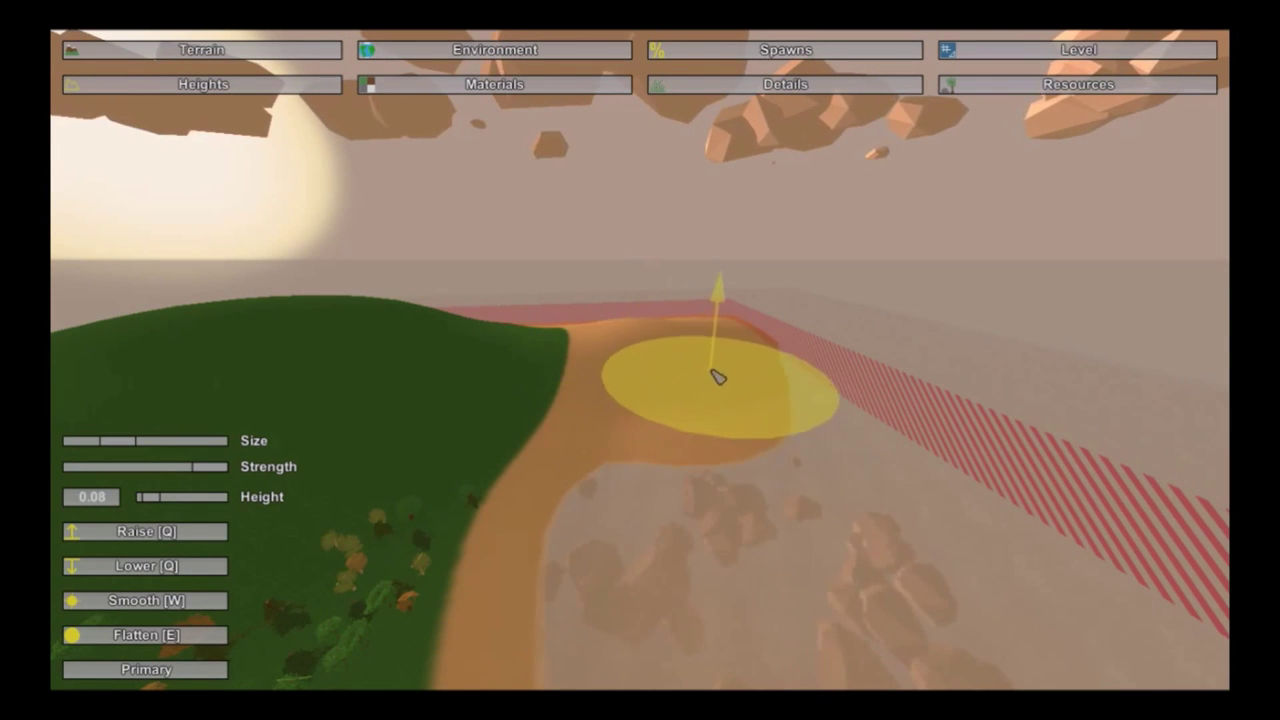
mouse_move(718, 377)
left_mouse_down()
mouse_move(734, 350)
mouse_move(677, 314)
left_mouse_up()
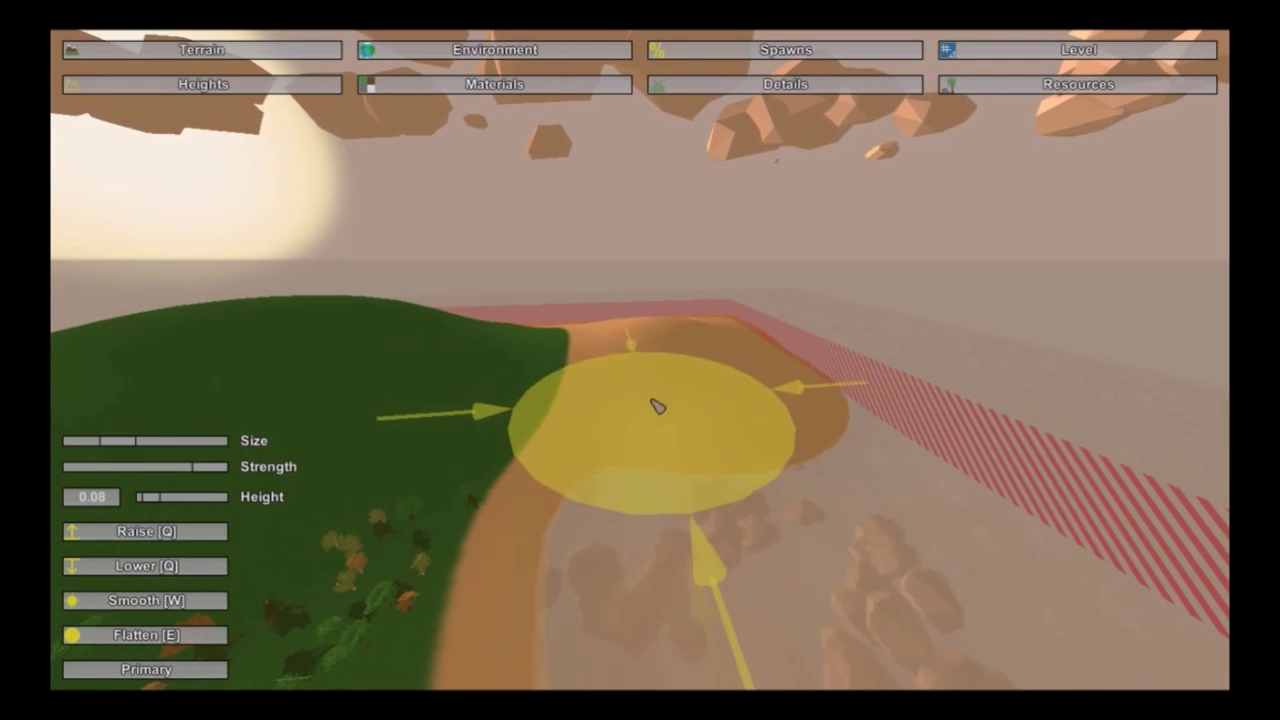
left_click(556, 86)
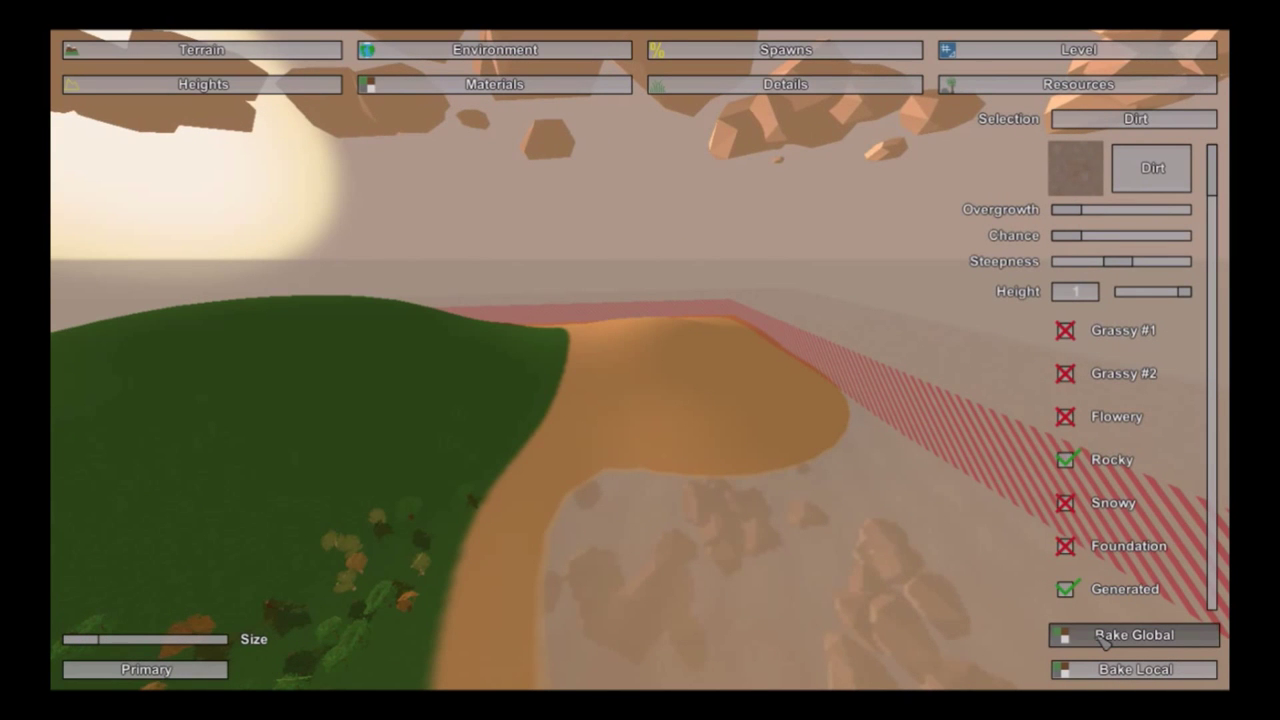
left_click(1104, 640)
Step: Place a short, straight two-node Highway_0 road in a forest clearing on the wooded hill and bake the roads
right_click_drag(872, 580, 810, 600)
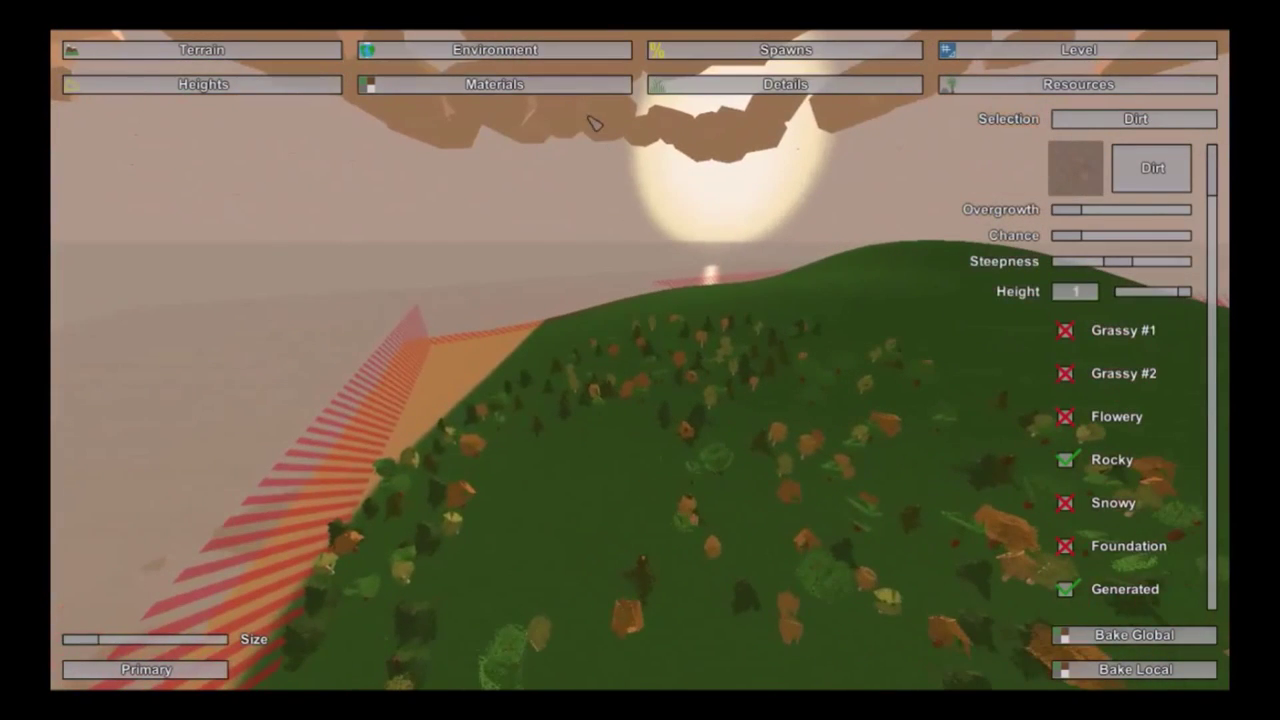
left_click(968, 88)
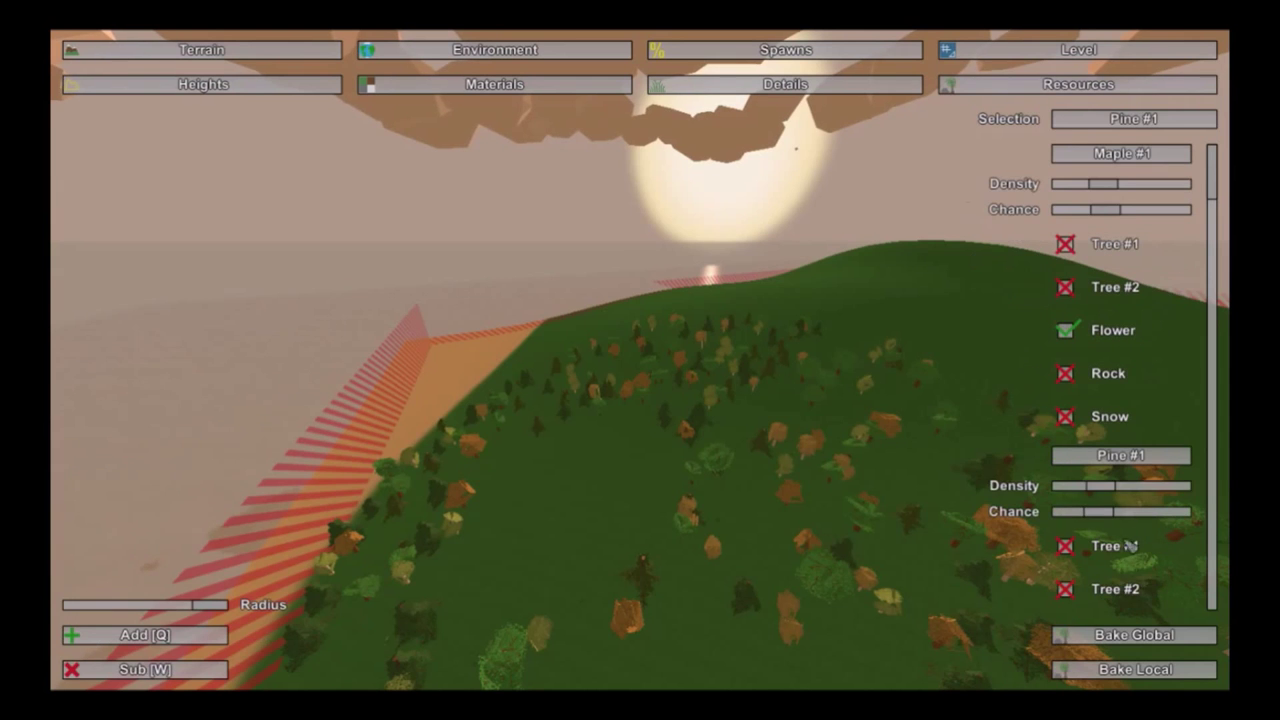
key("w")
right_click_drag(526, 509, 884, 431)
key("w")
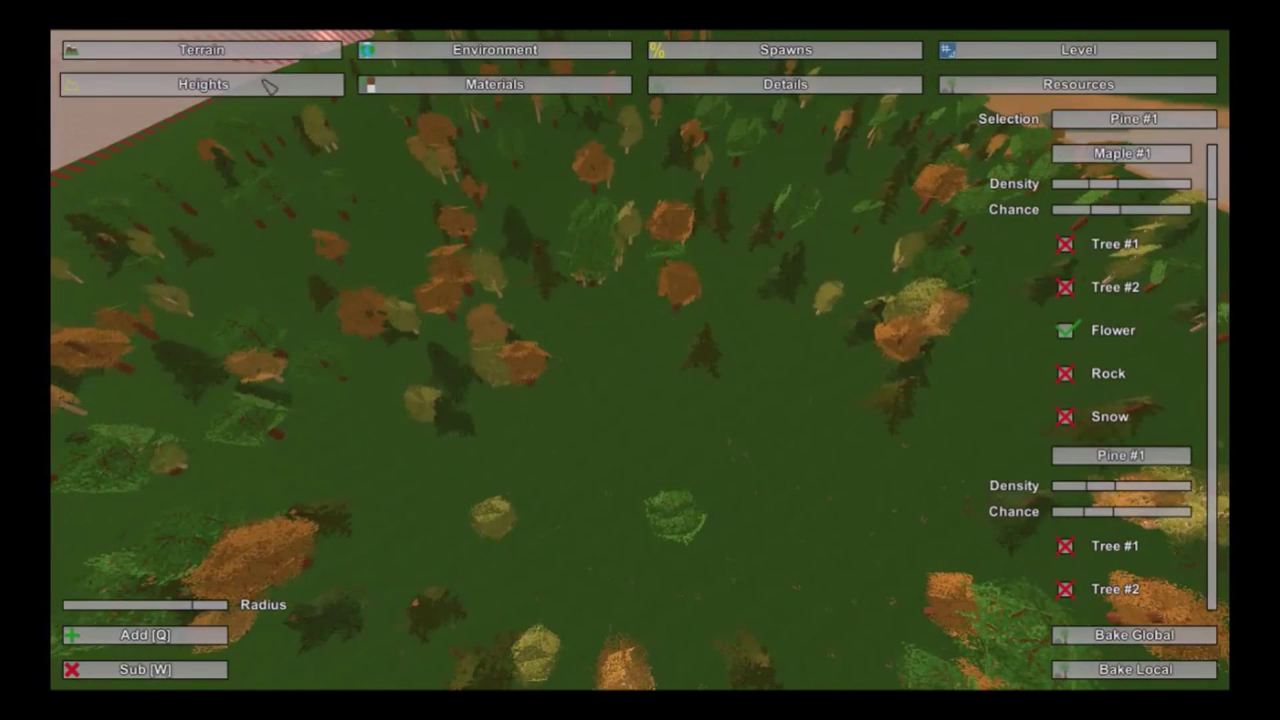
left_click(466, 55)
left_click(382, 94)
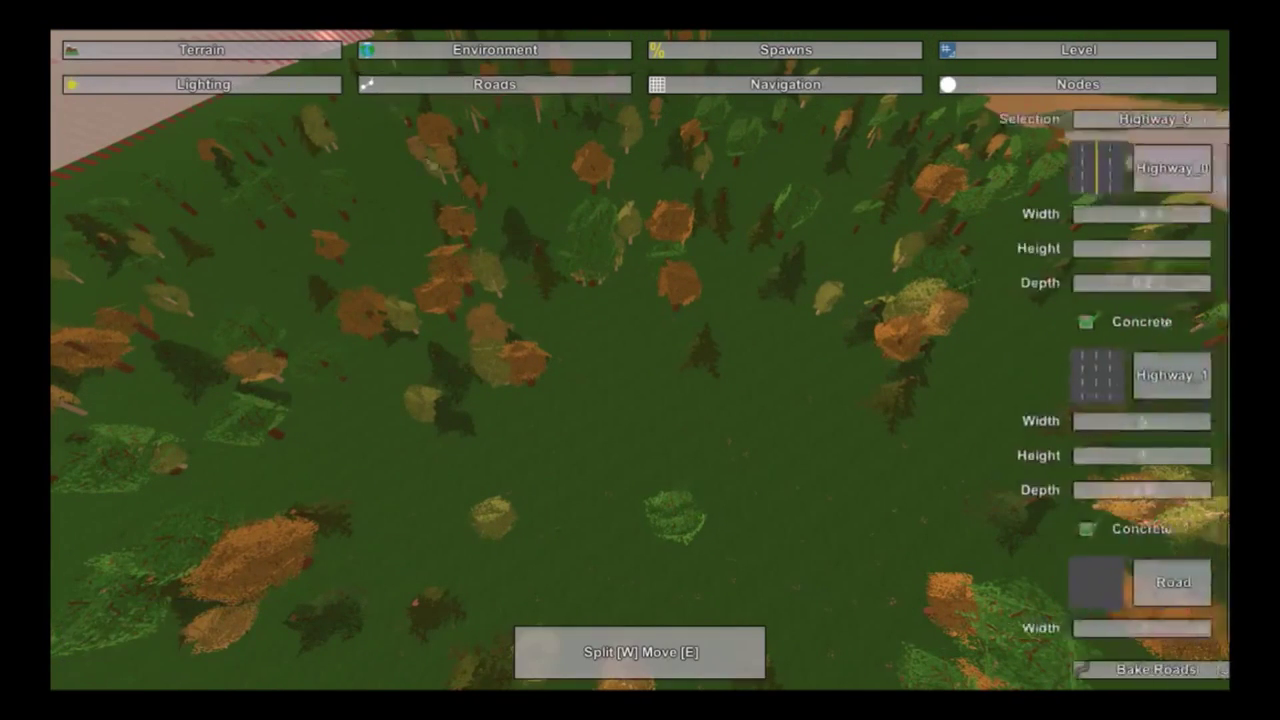
right_click_drag(400, 125, 783, 283)
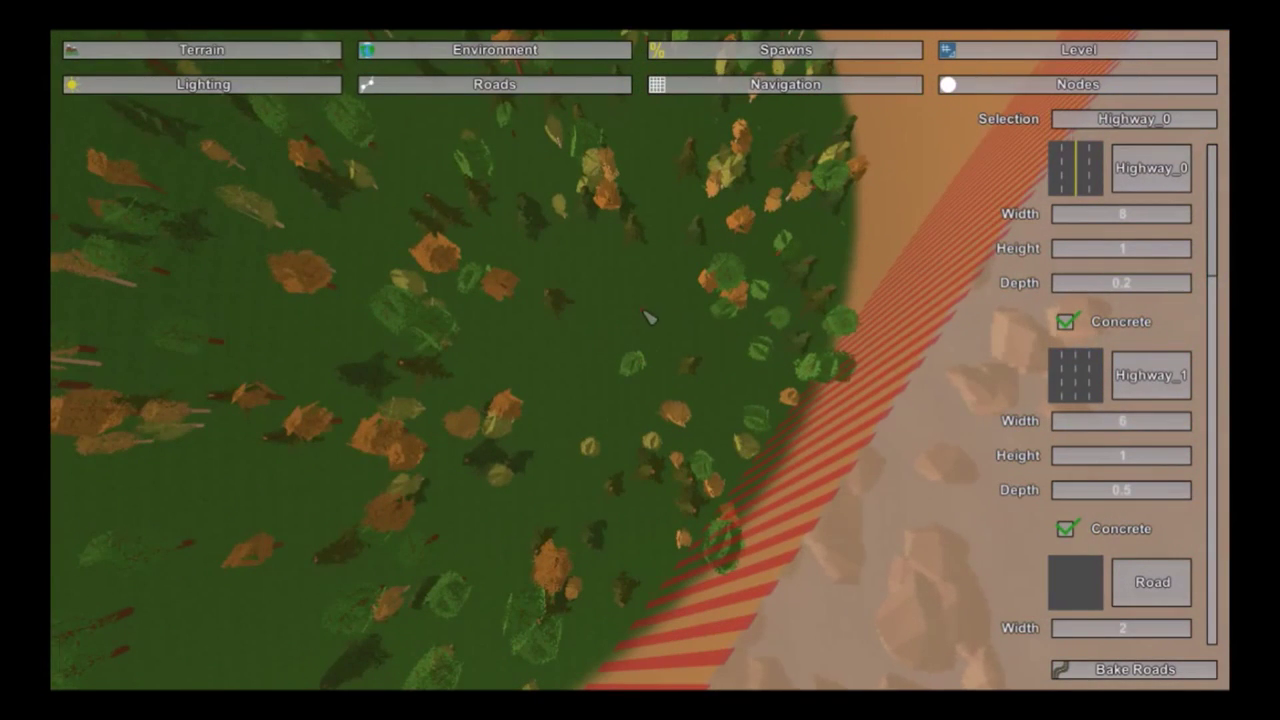
right_click_drag(648, 317, 648, 317)
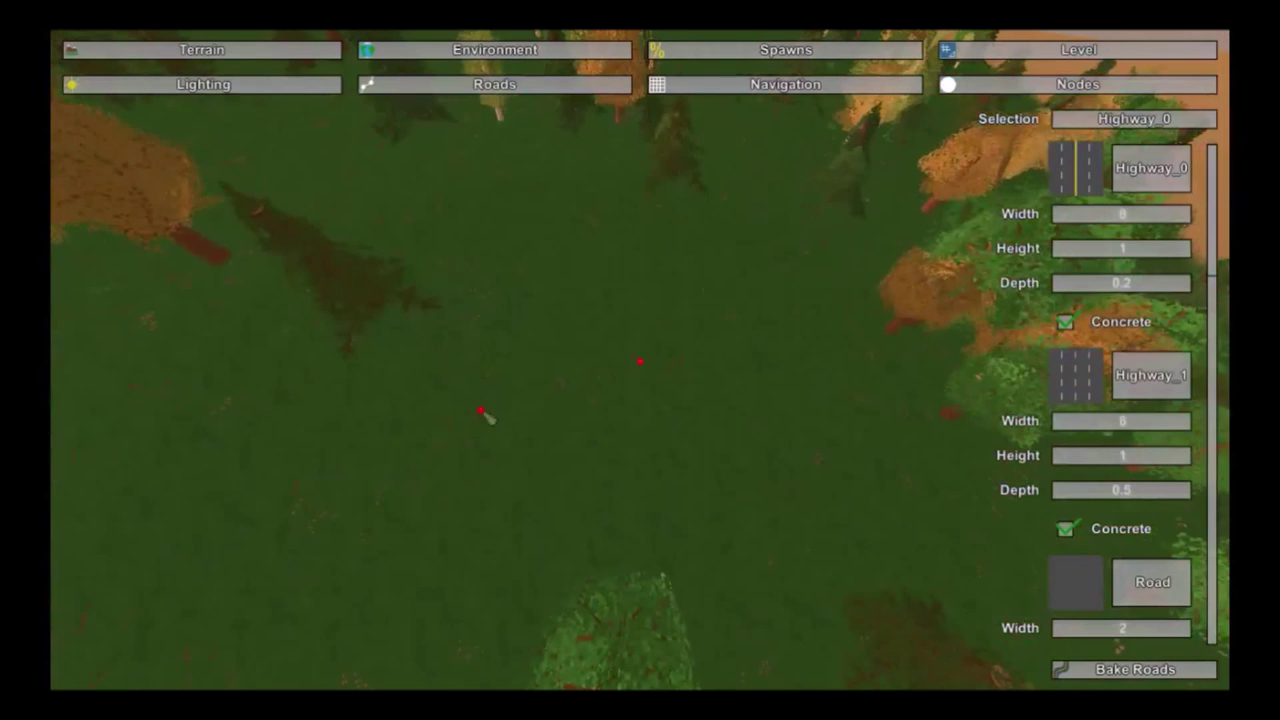
left_click(332, 460)
left_click(1133, 669)
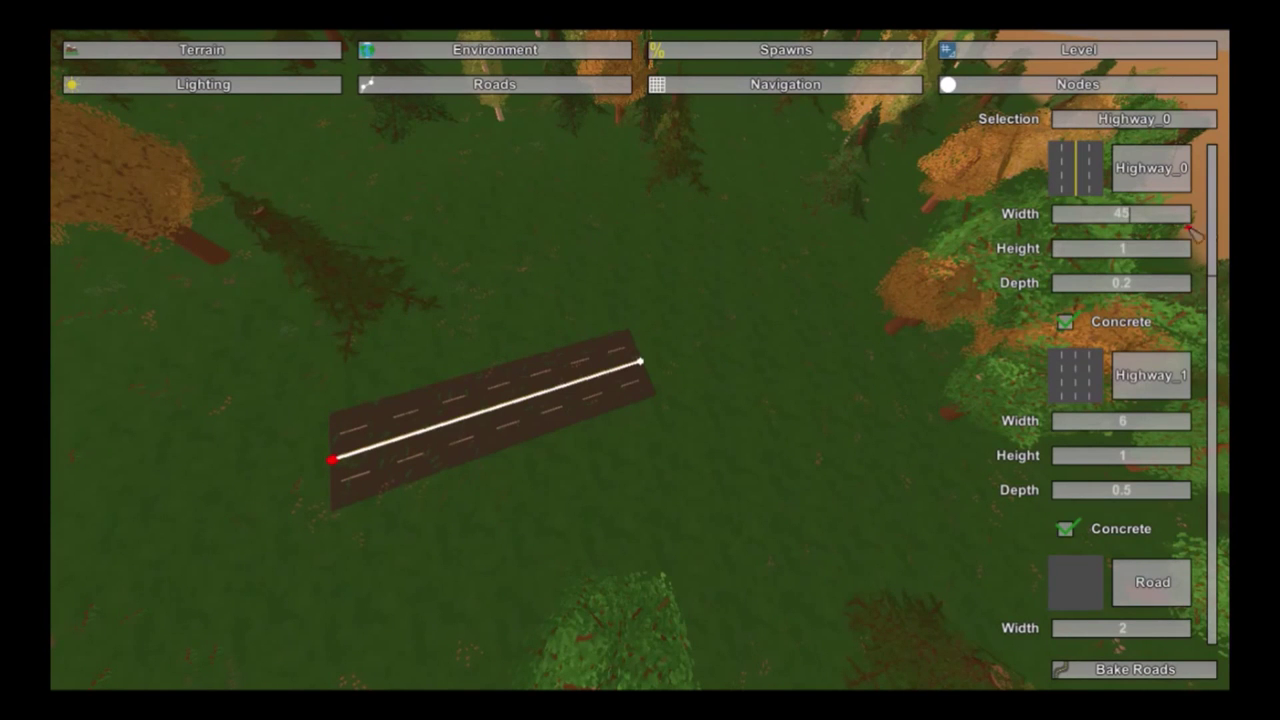
Step: Try a Highway_0 width of 45 with a road bake, and set the width back to 8 and bake again
left_click(1120, 676)
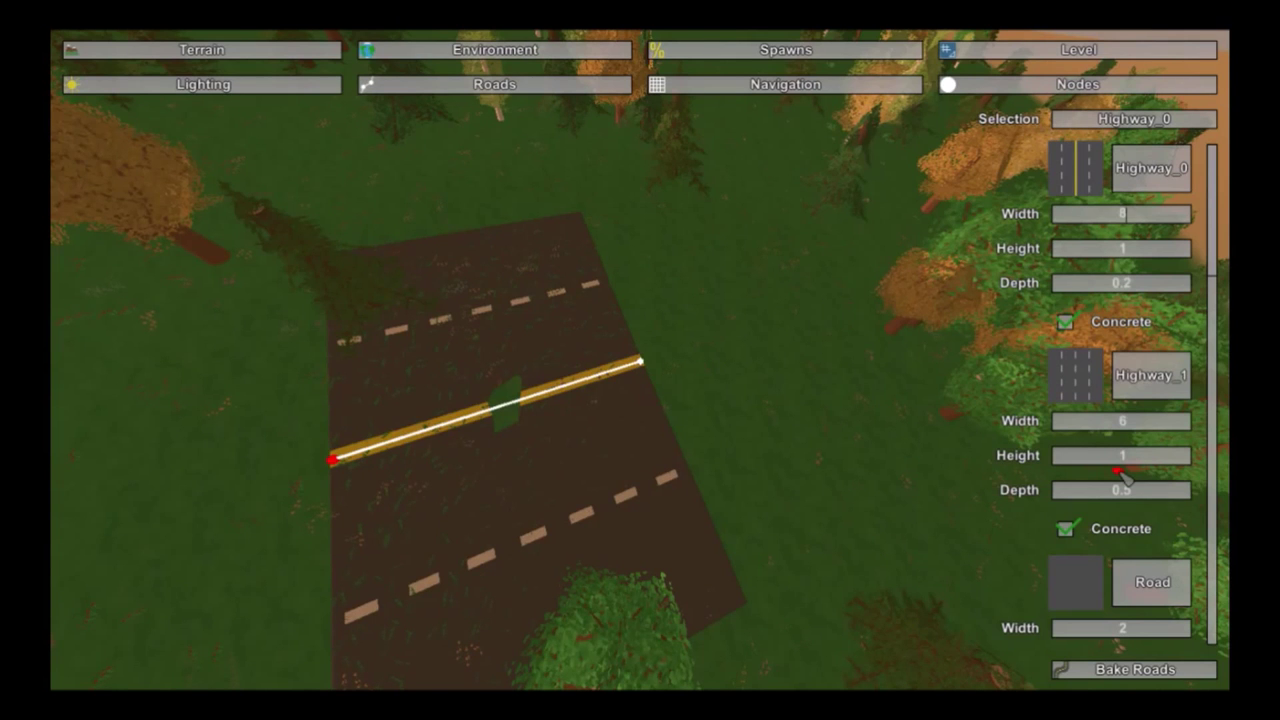
left_click(1100, 666)
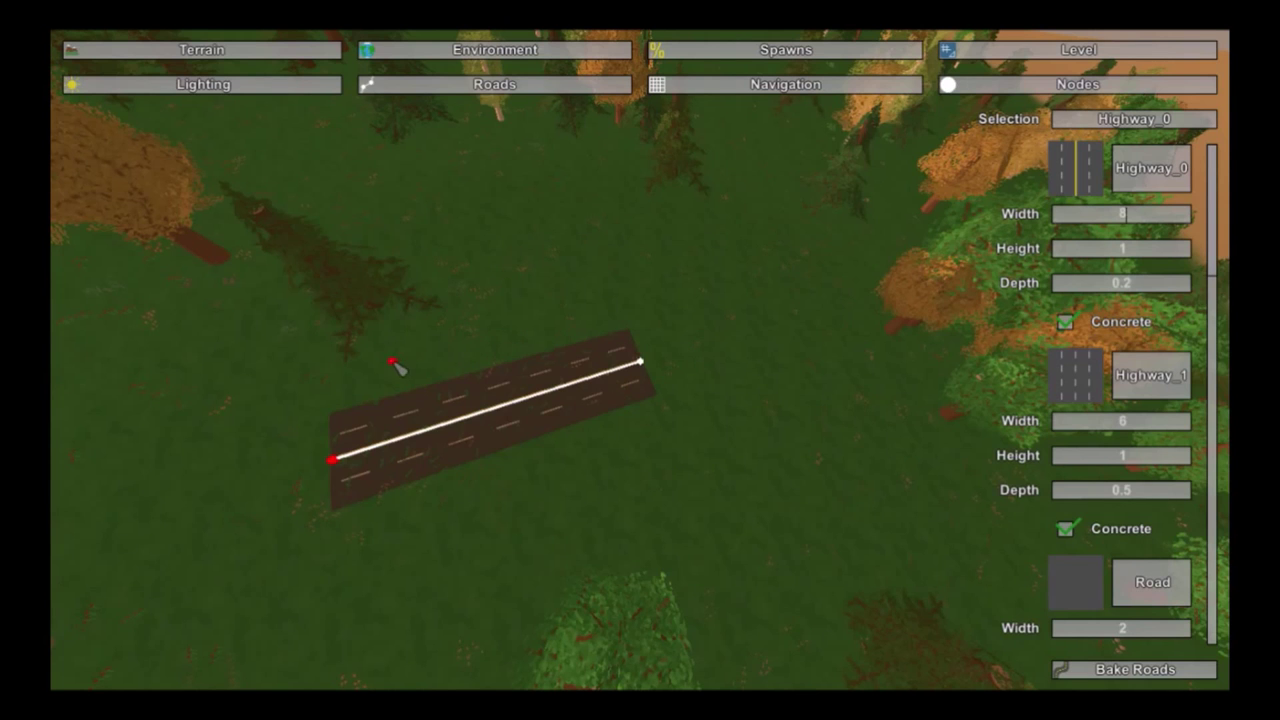
Step: Try extending the road with a single sharply angled node, bake it, and delete that node
left_click(388, 604)
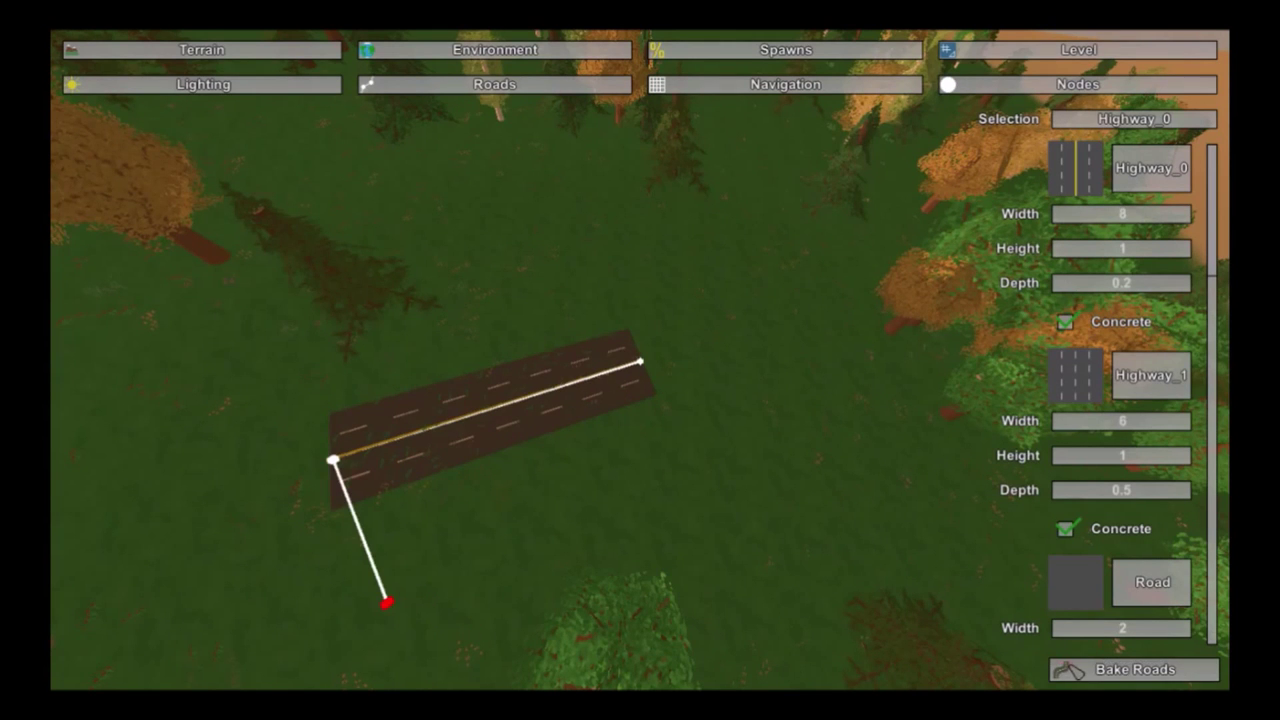
left_click(1075, 672)
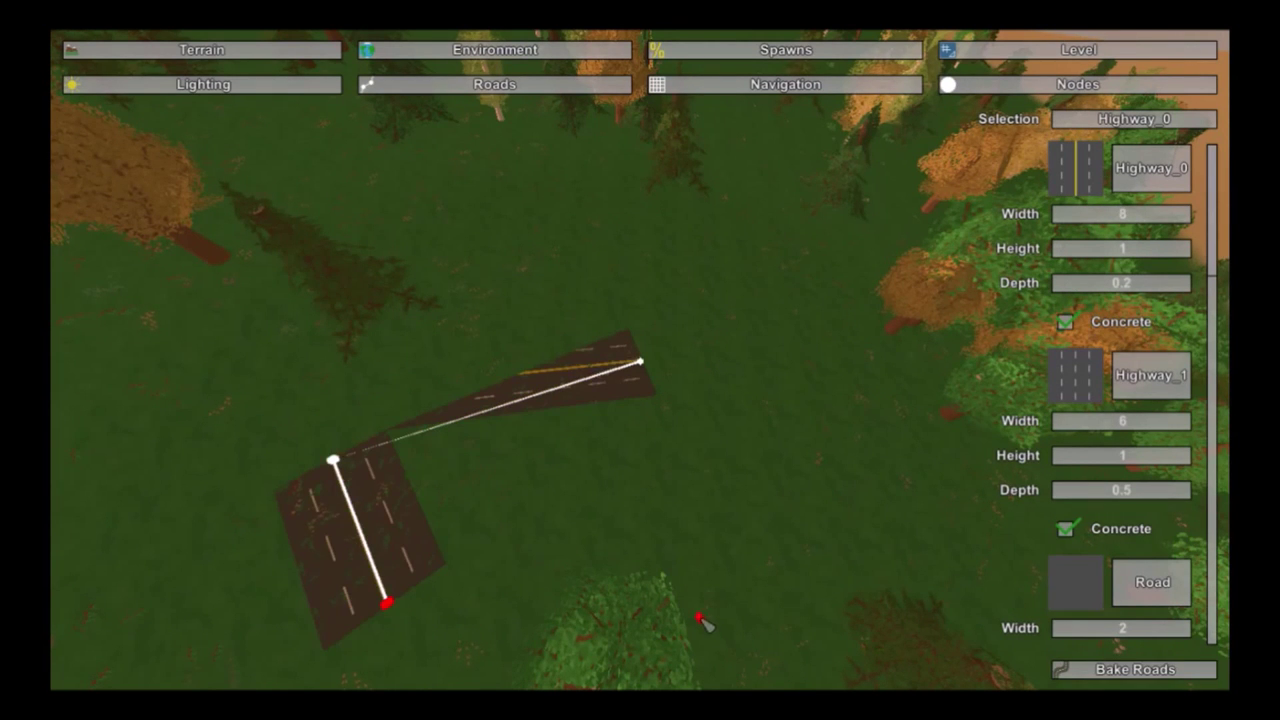
key("Delete")
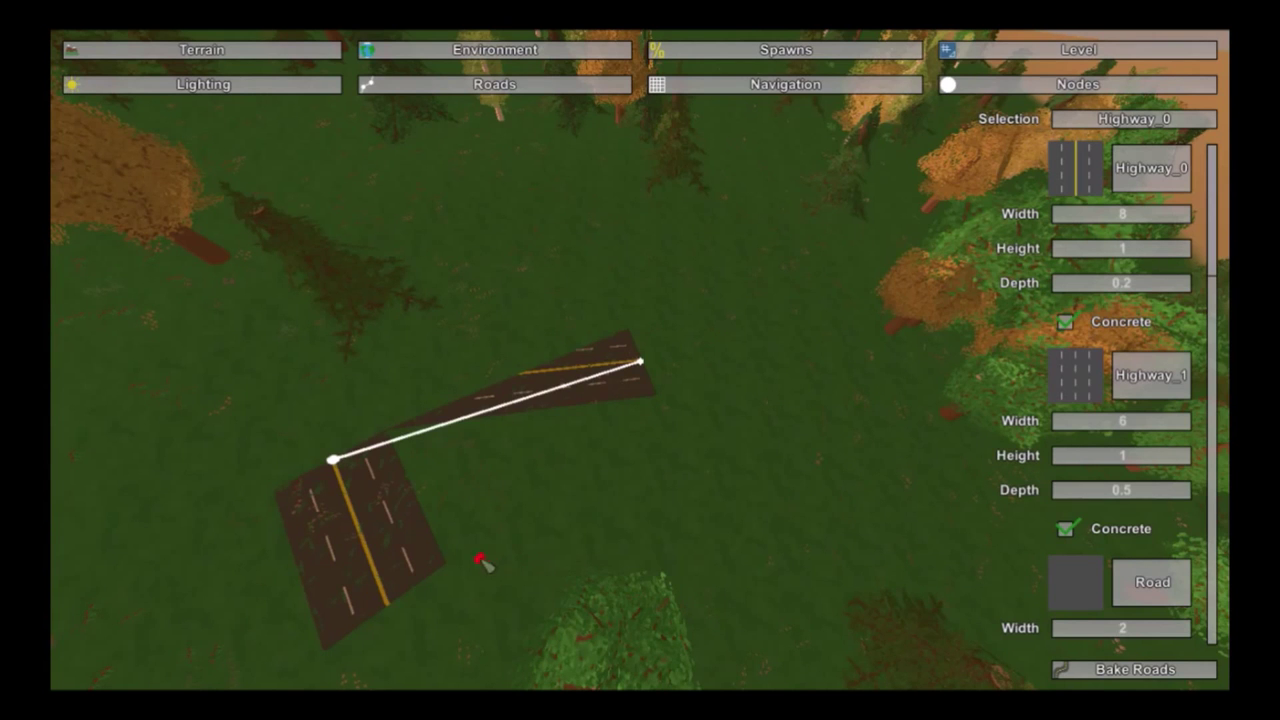
Step: Extend the road around a gentler bend with two more nodes and bake the roads
left_click(335, 463)
left_click(277, 530)
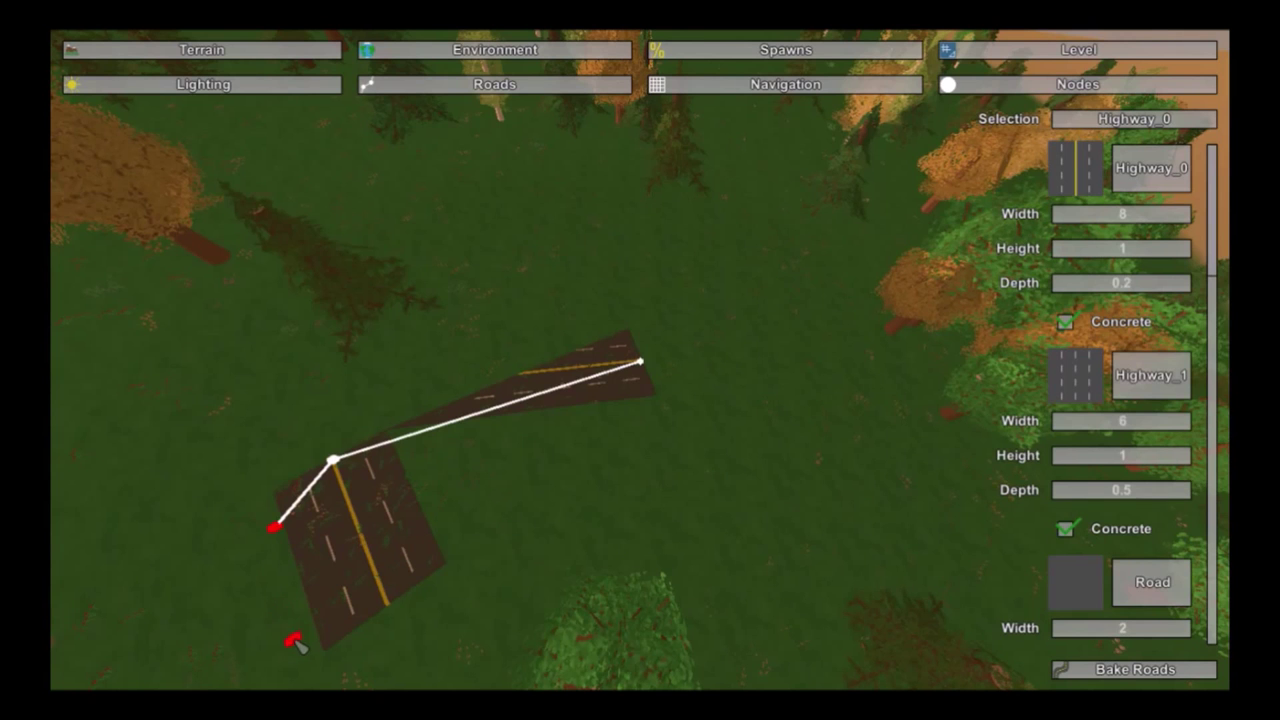
left_click(296, 642)
right_click_drag(370, 609, 195, 608)
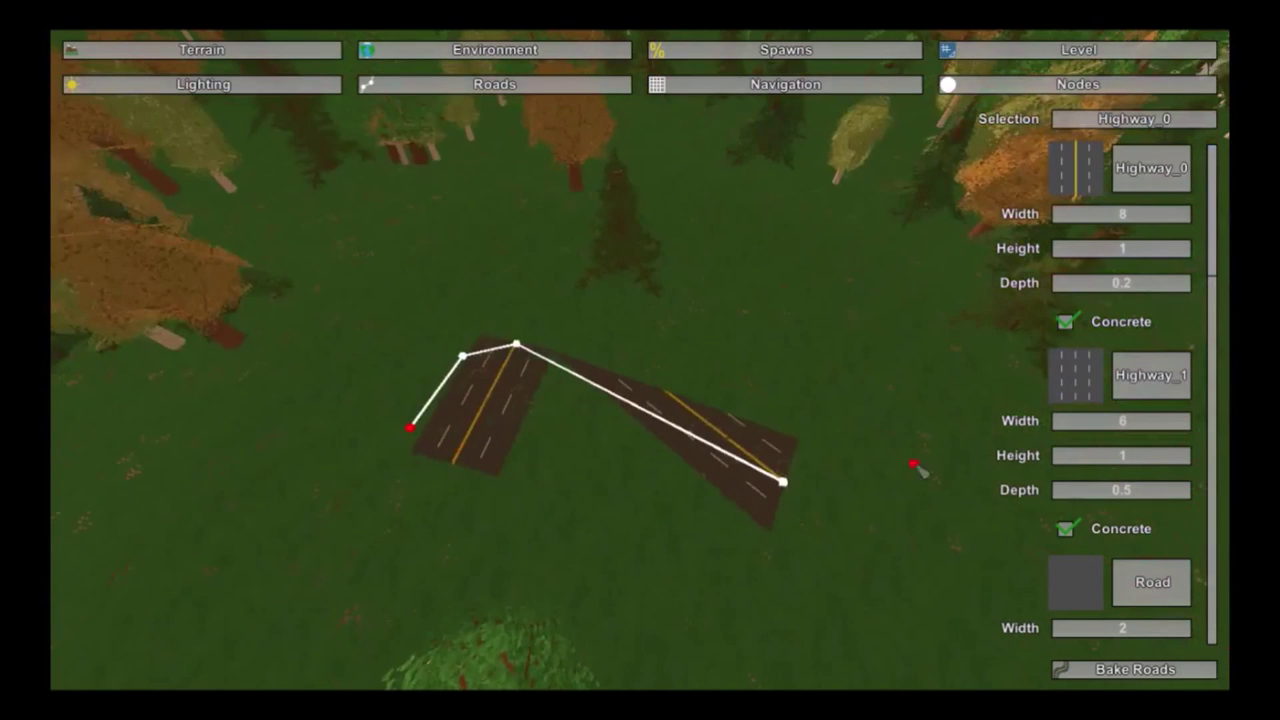
left_click(1082, 670)
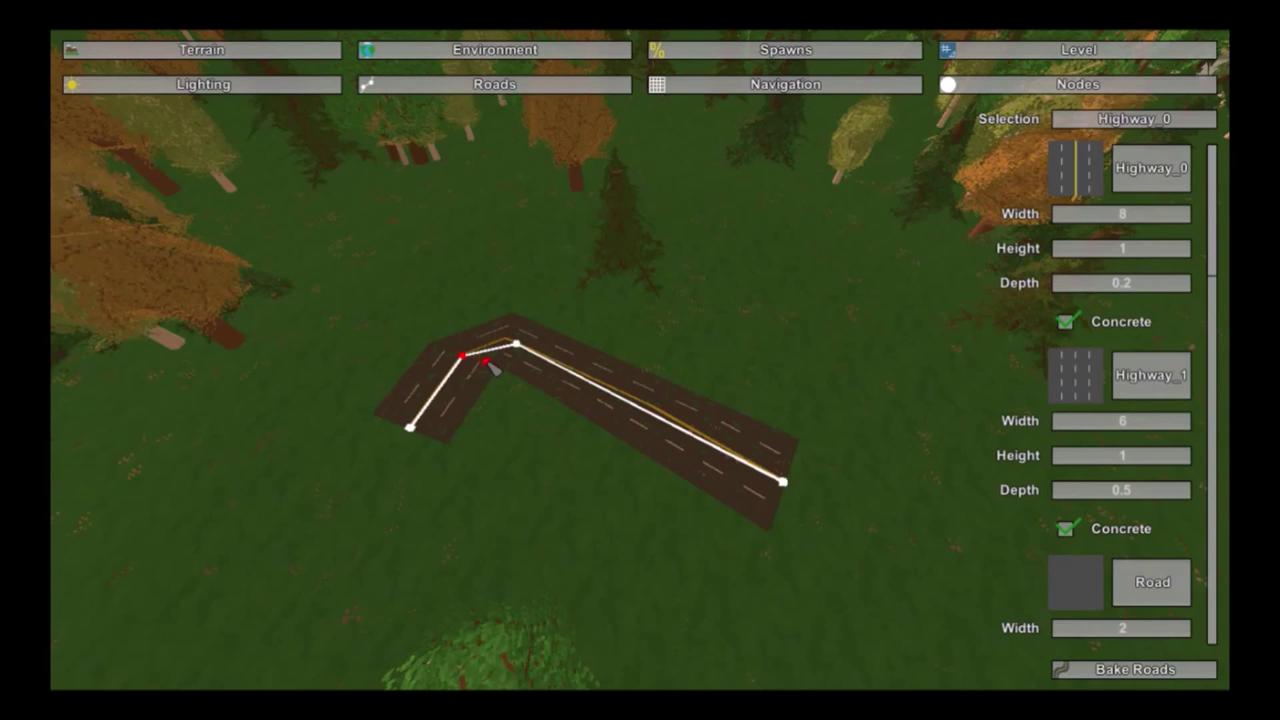
Step: Split the road segments around the bend with additional nodes to round the curve, and bake the roads
key("q")
left_click(520, 362)
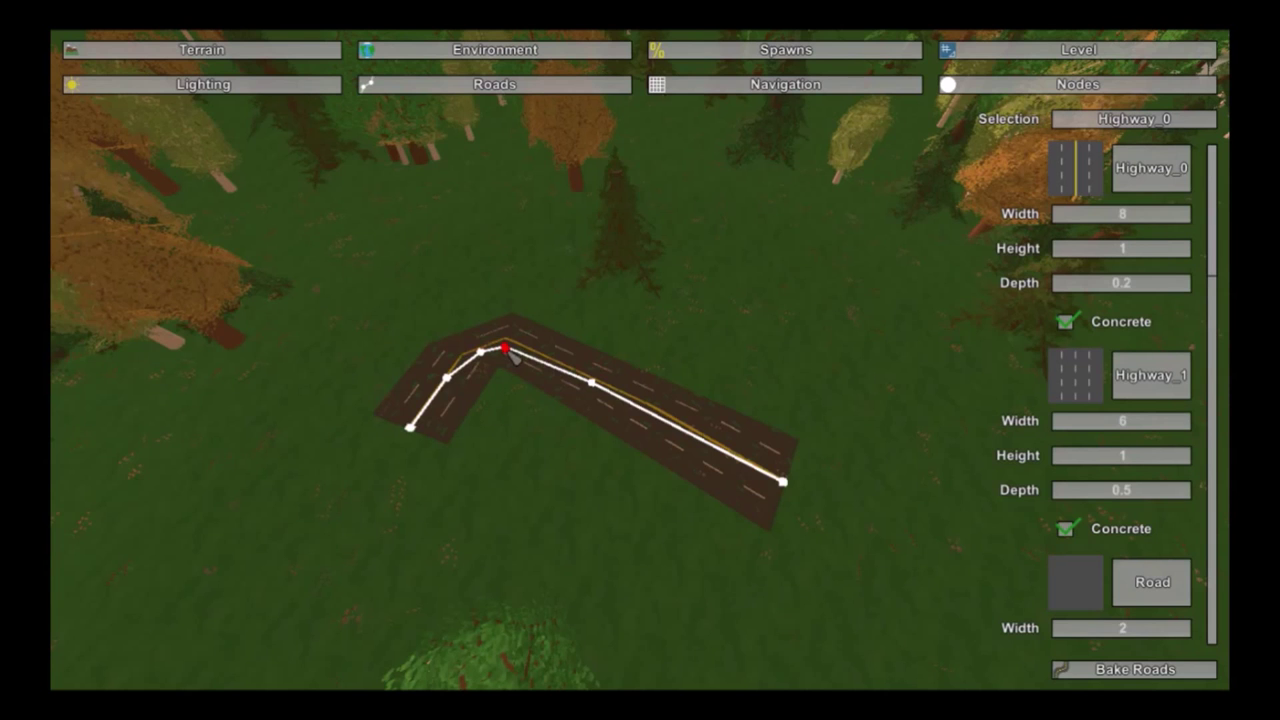
left_click(545, 369)
left_click(537, 366)
left_click(460, 381)
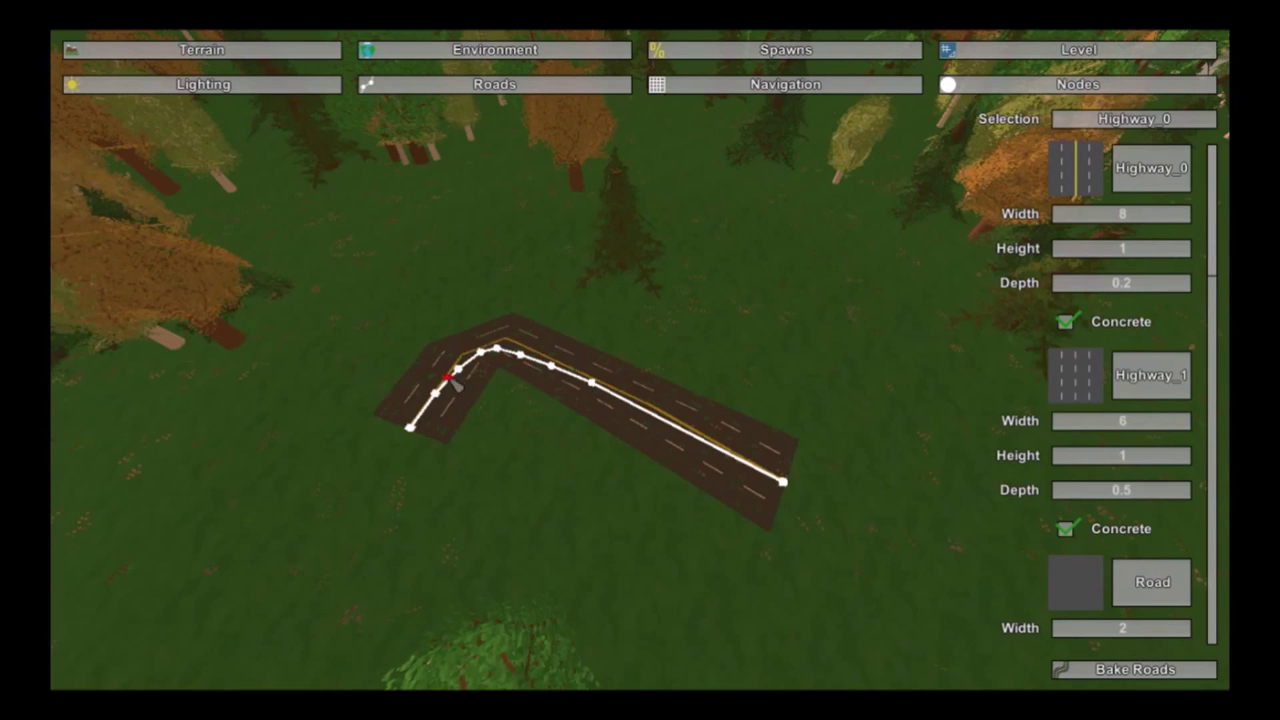
left_click(1100, 670)
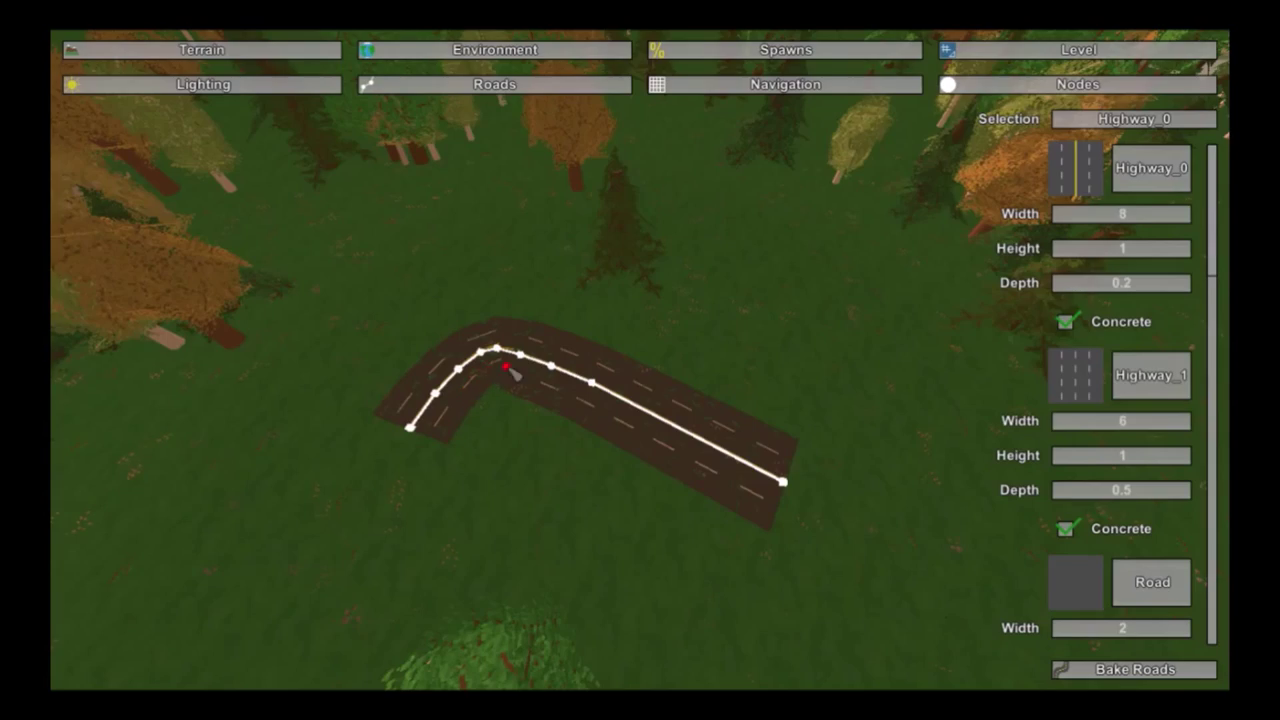
Step: Reposition the nodes through the bend and along the start of the long straight to even out the curve, and bake the roads
key("w")
mouse_move(510, 369)
right_mouse_down()
mouse_move(540, 330)
mouse_move(468, 328)
right_mouse_up()
key("s")
mouse_move(612, 318)
right_mouse_down()
mouse_move(625, 350)
mouse_move(638, 346)
right_mouse_up()
key("s")
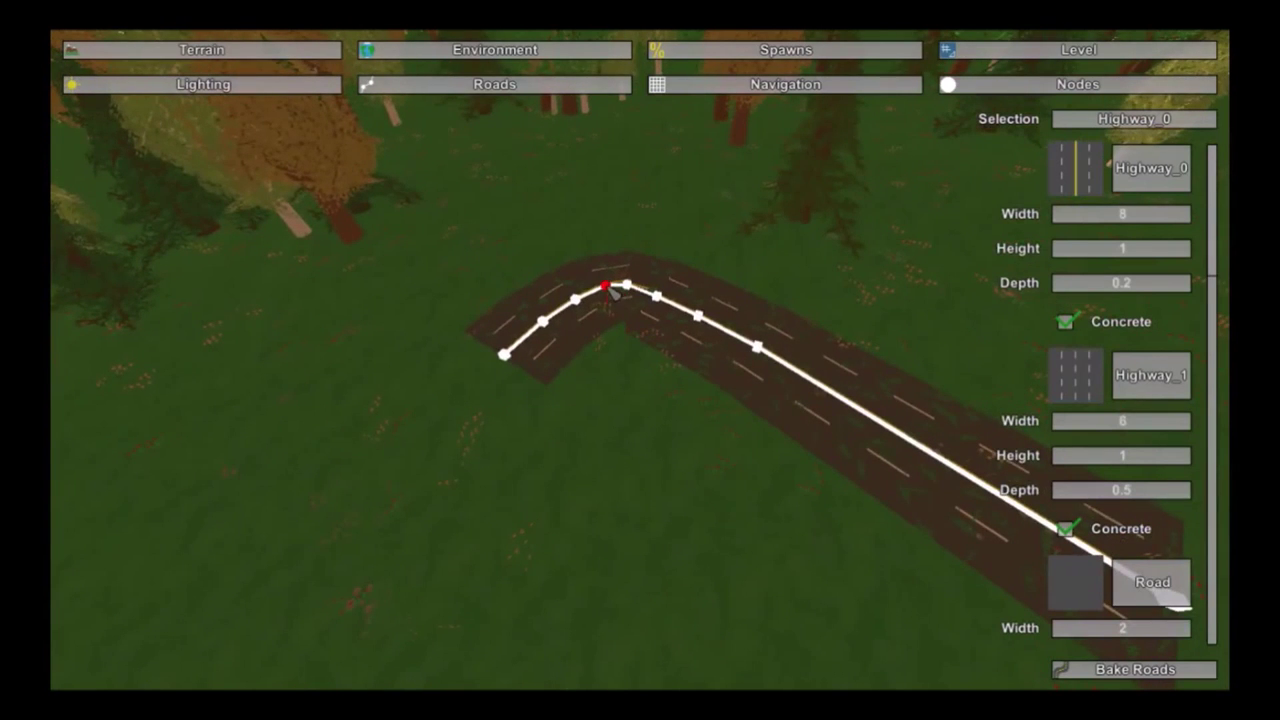
left_click_drag(612, 268, 527, 243)
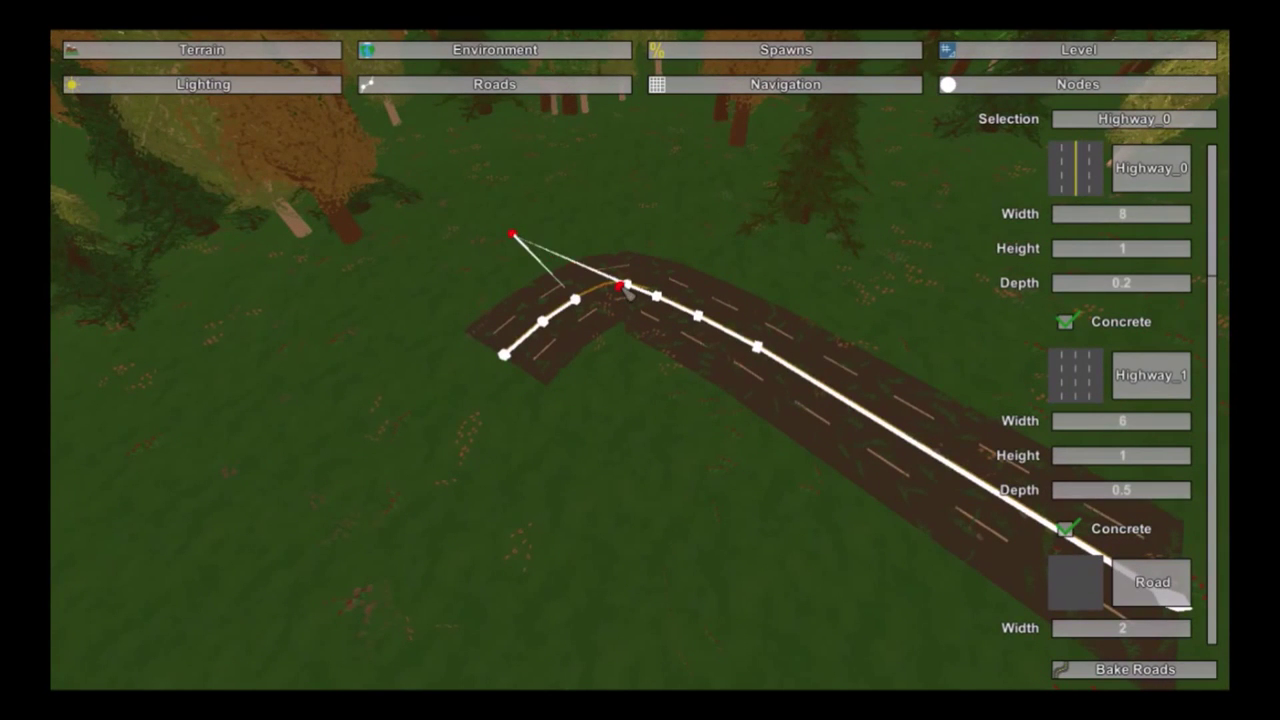
key("e")
left_click_drag(630, 323, 609, 292)
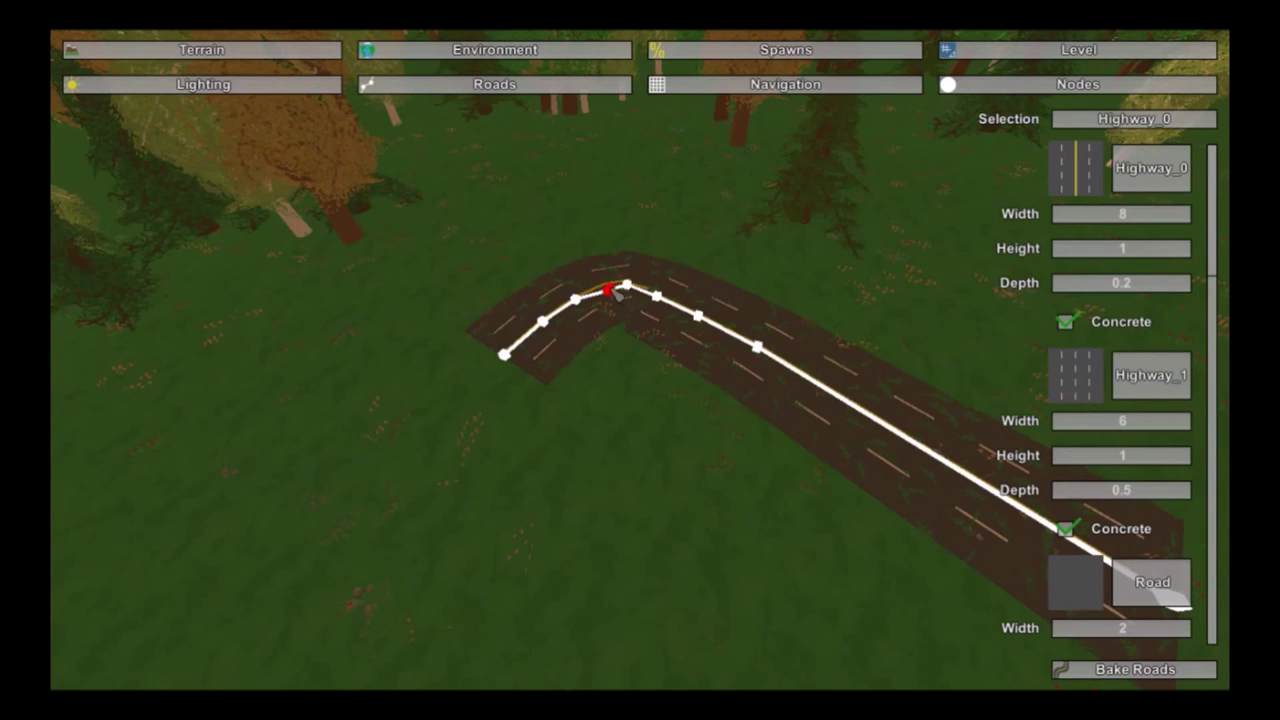
left_click_drag(615, 293, 612, 290)
left_click_drag(664, 304, 697, 316)
key("e")
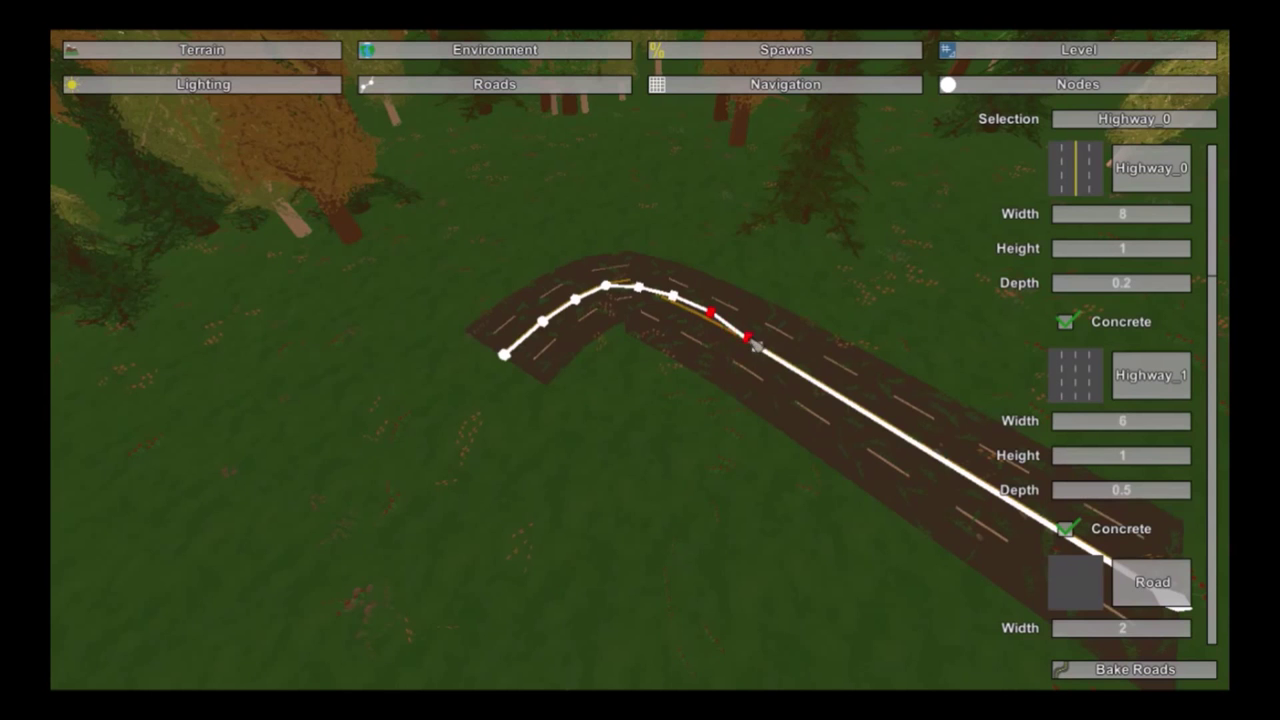
left_click(757, 346)
key("e")
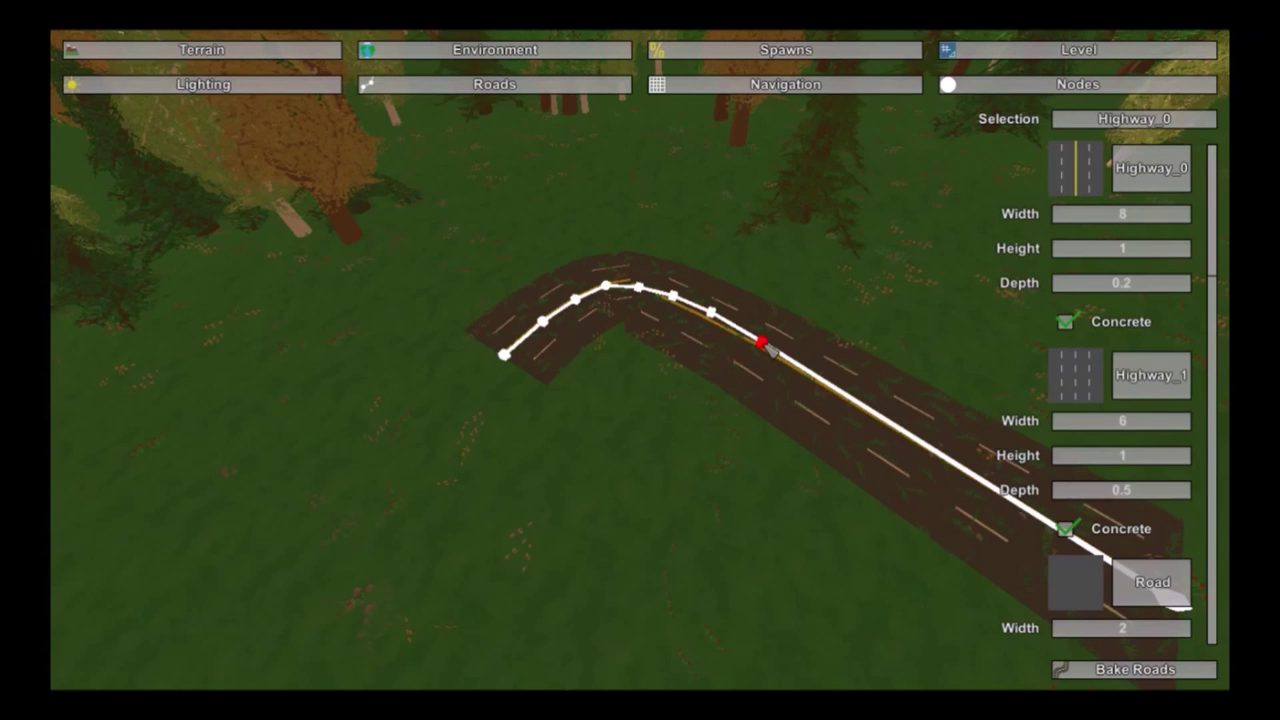
left_click(1068, 668)
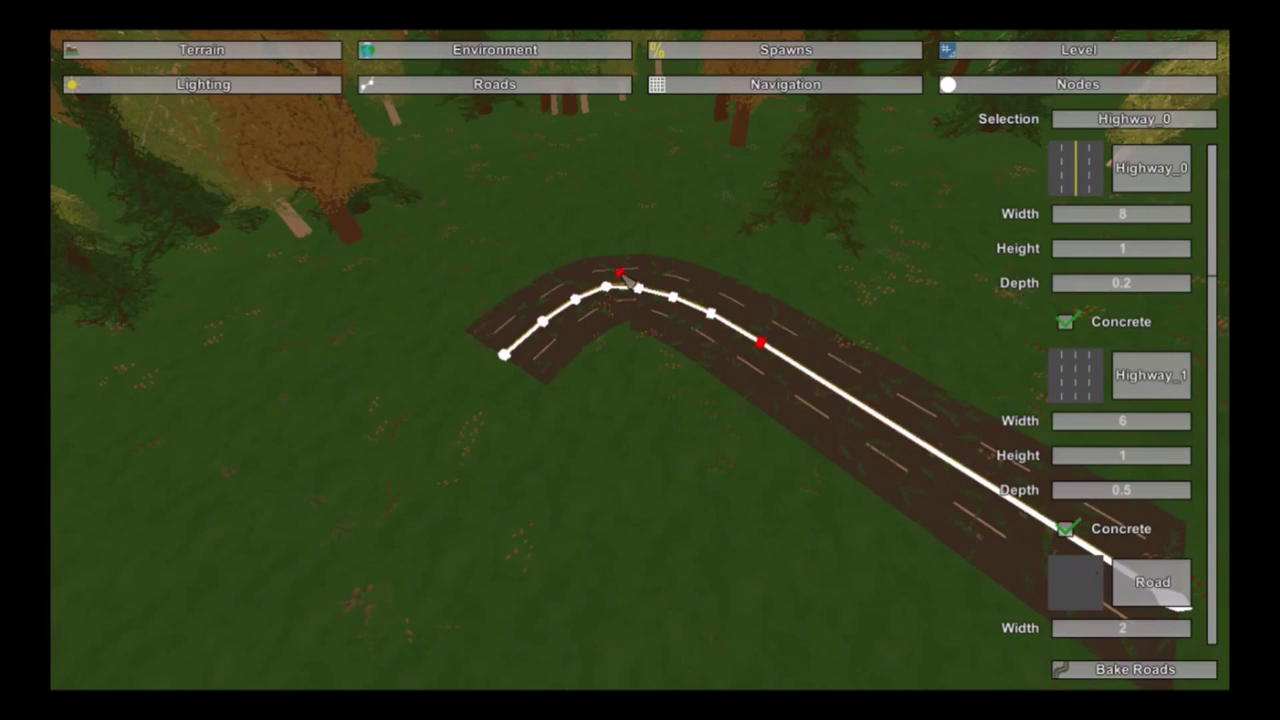
Step: Split the tightest part of the bend at three more nodes and bake the roads for a smoother curve
left_click(635, 287)
key("q")
left_click(607, 288)
key("q")
left_click(579, 300)
left_click(1065, 666)
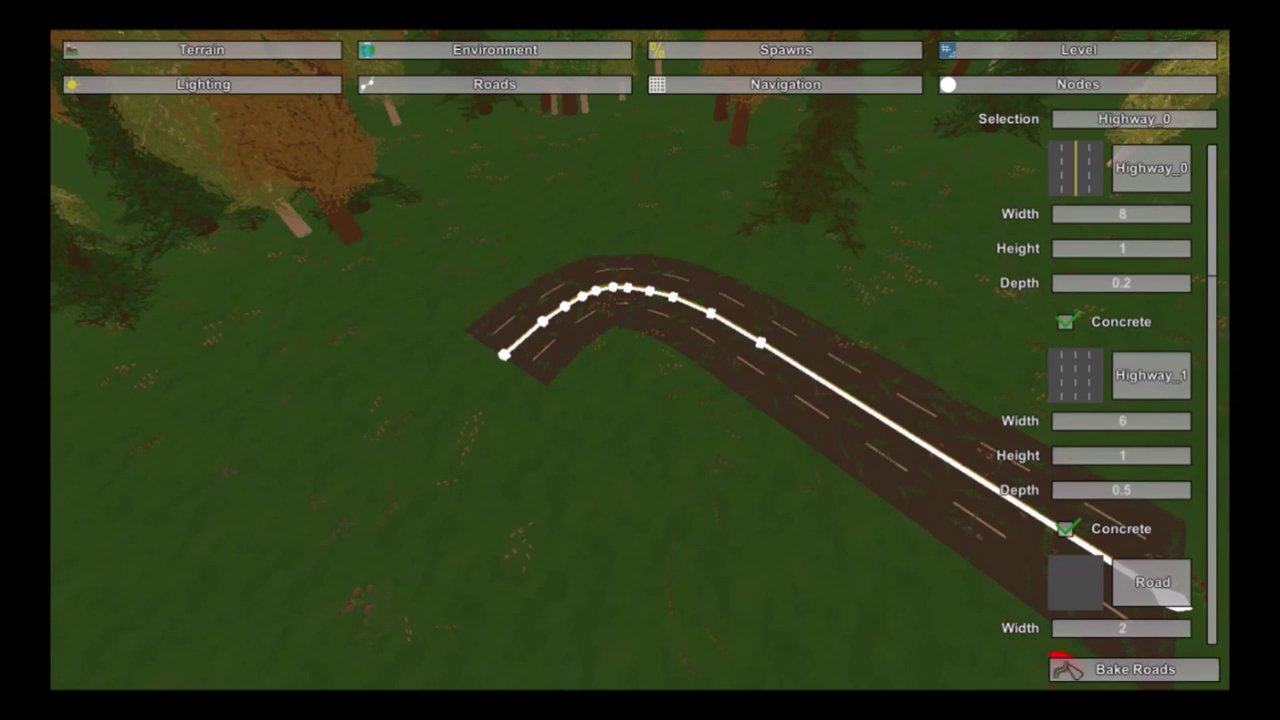
Step: Try extending the short end of the road with a distant node, and delete that node
left_click(505, 354)
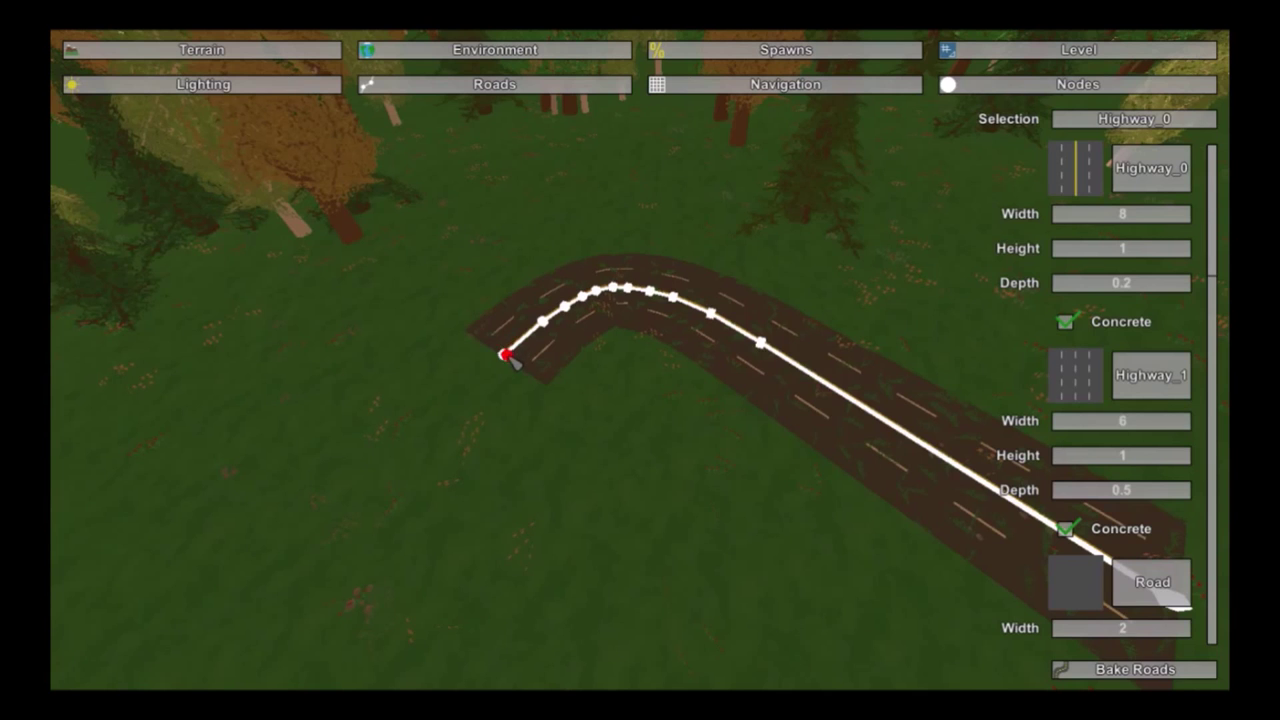
left_click(737, 519)
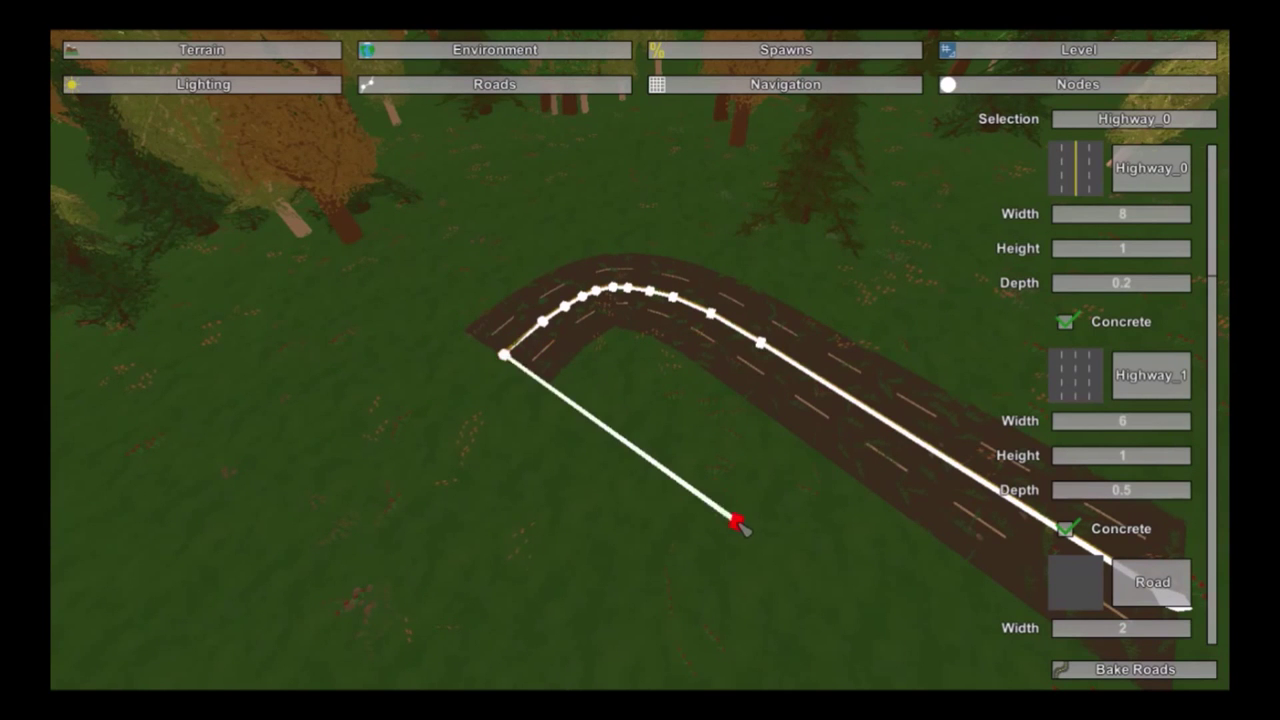
key("Delete")
Step: Lay out a separate curved Highway_0 road with seven closely spaced nodes beside the first one, bake it and inspect it from above
left_click(753, 537)
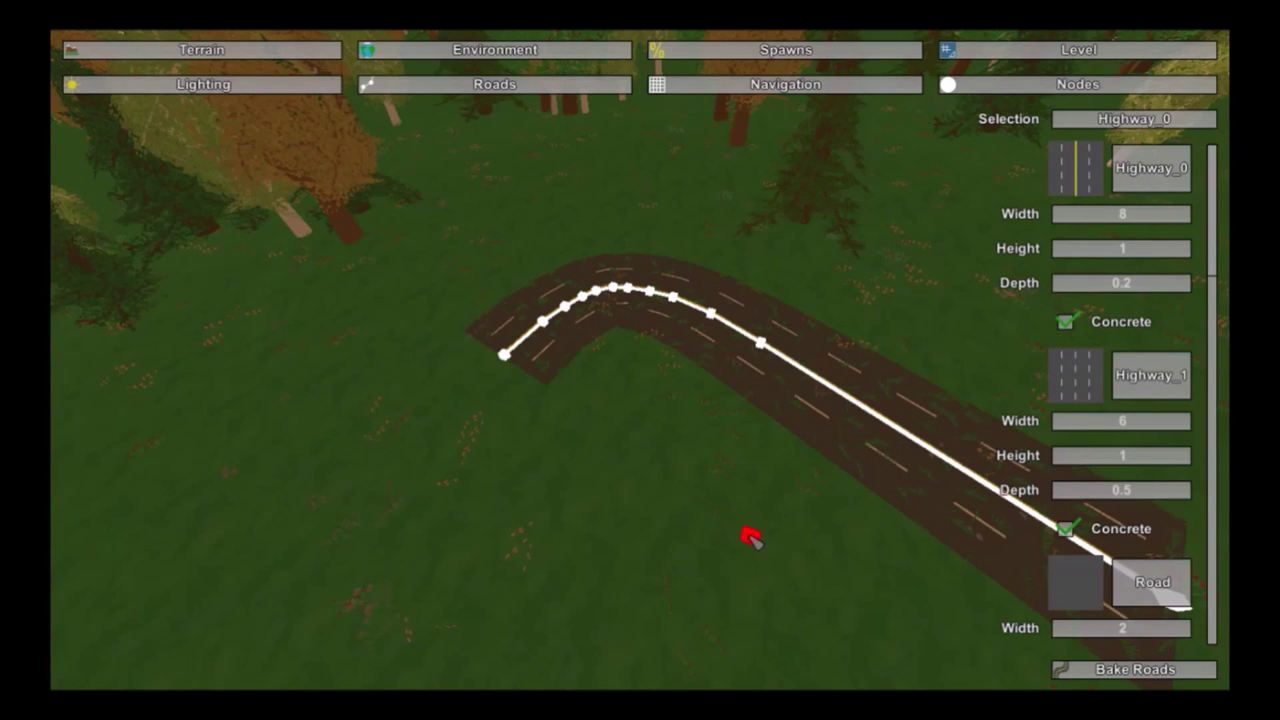
left_click(710, 510)
left_click(654, 478)
left_click(621, 485)
left_click(587, 493)
left_click(562, 520)
left_click(551, 546)
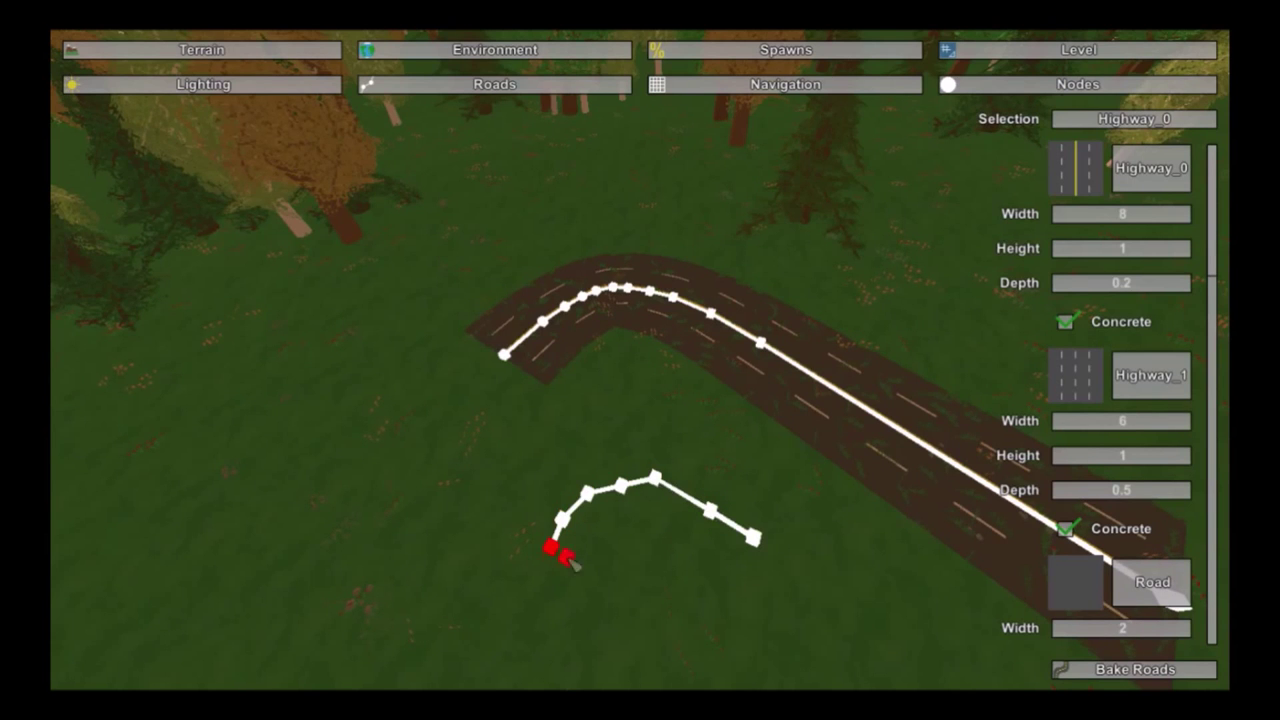
left_click(1085, 669)
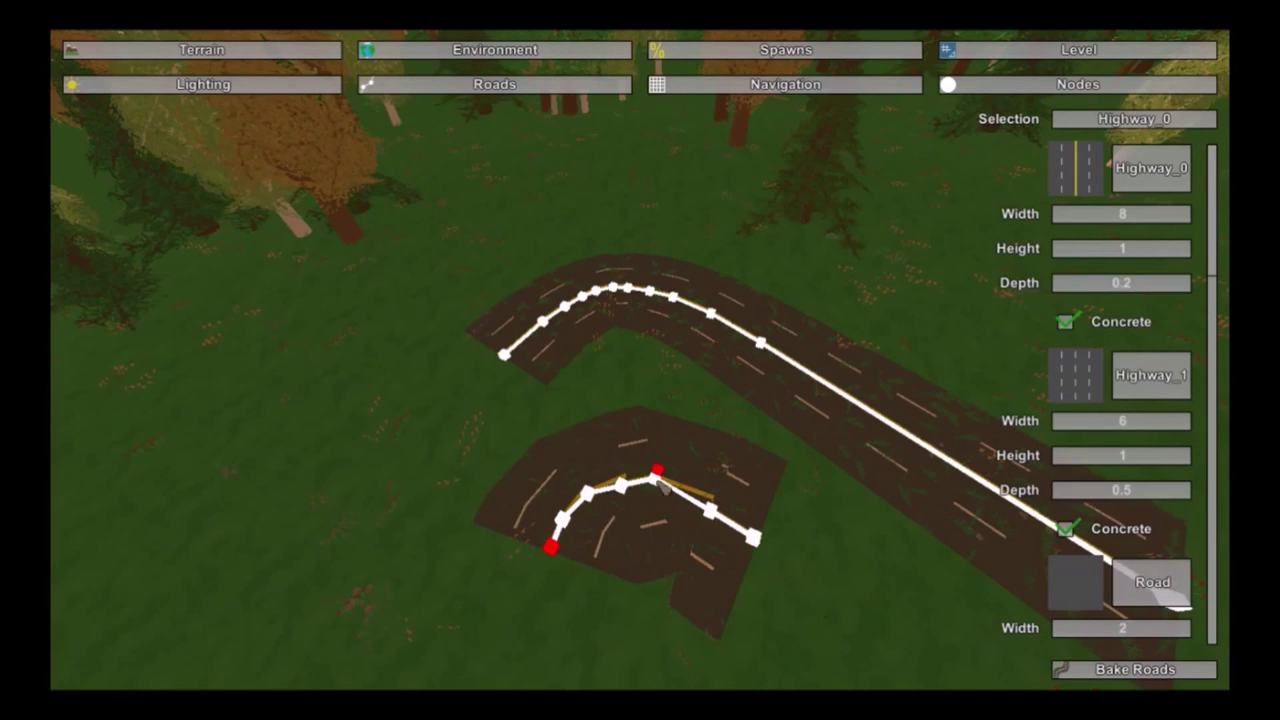
right_click_drag(809, 627, 643, 343)
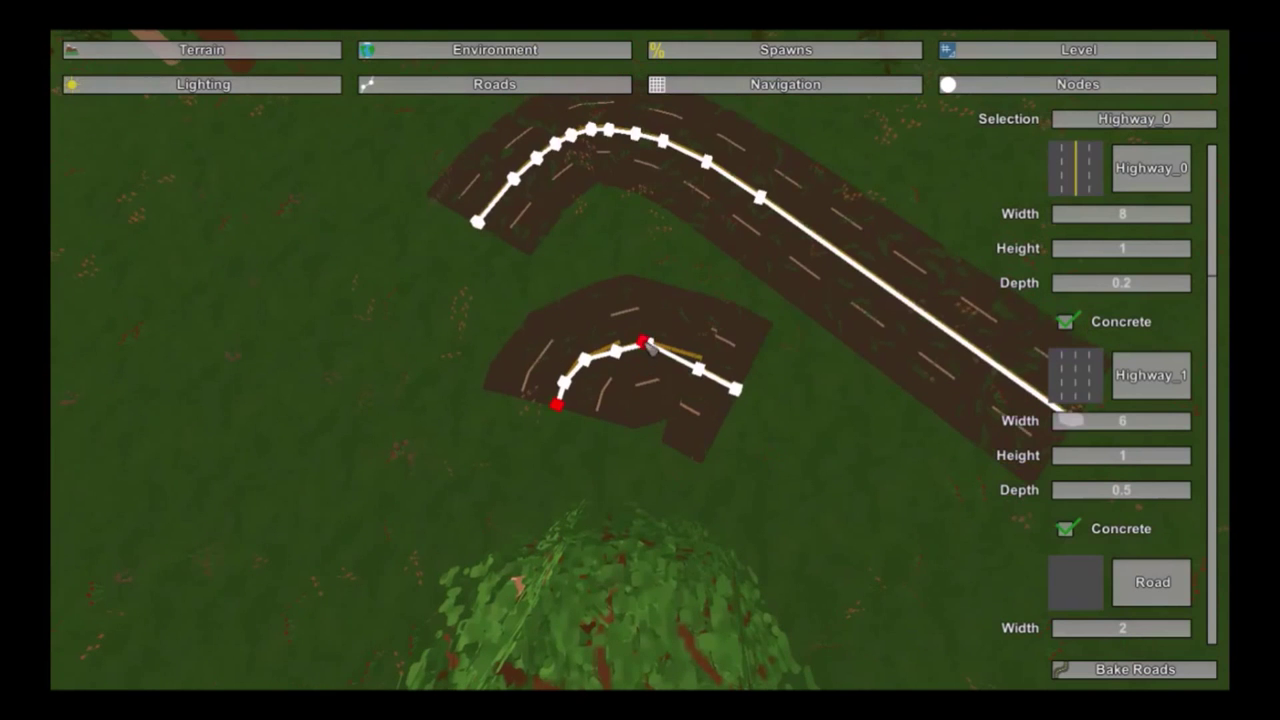
Step: Lay out a third curved Highway_0 practice road with four widely spaced nodes on the open grass beside the other two
left_click(432, 316)
key("Delete")
left_click(272, 306)
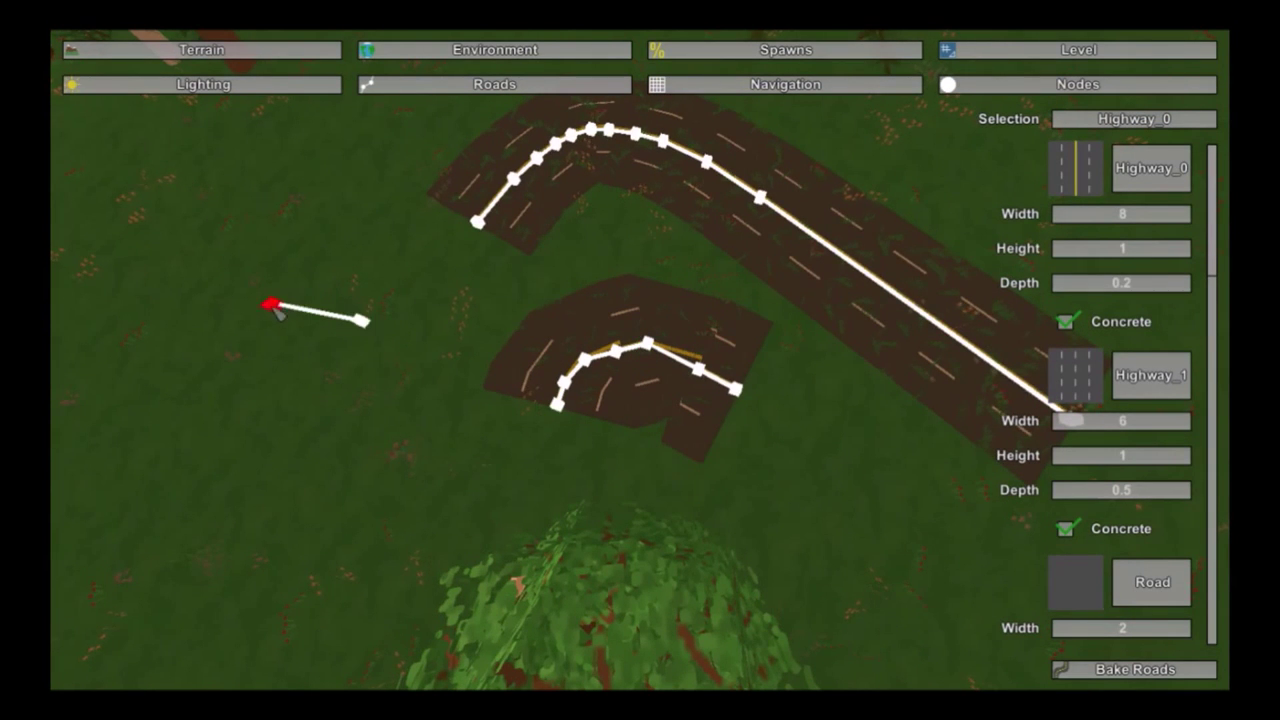
left_click(217, 338)
left_click(168, 391)
Step: Split the inner nodes of the four-node practice road repeatedly to round its curve, and bake the roads
left_click(216, 341)
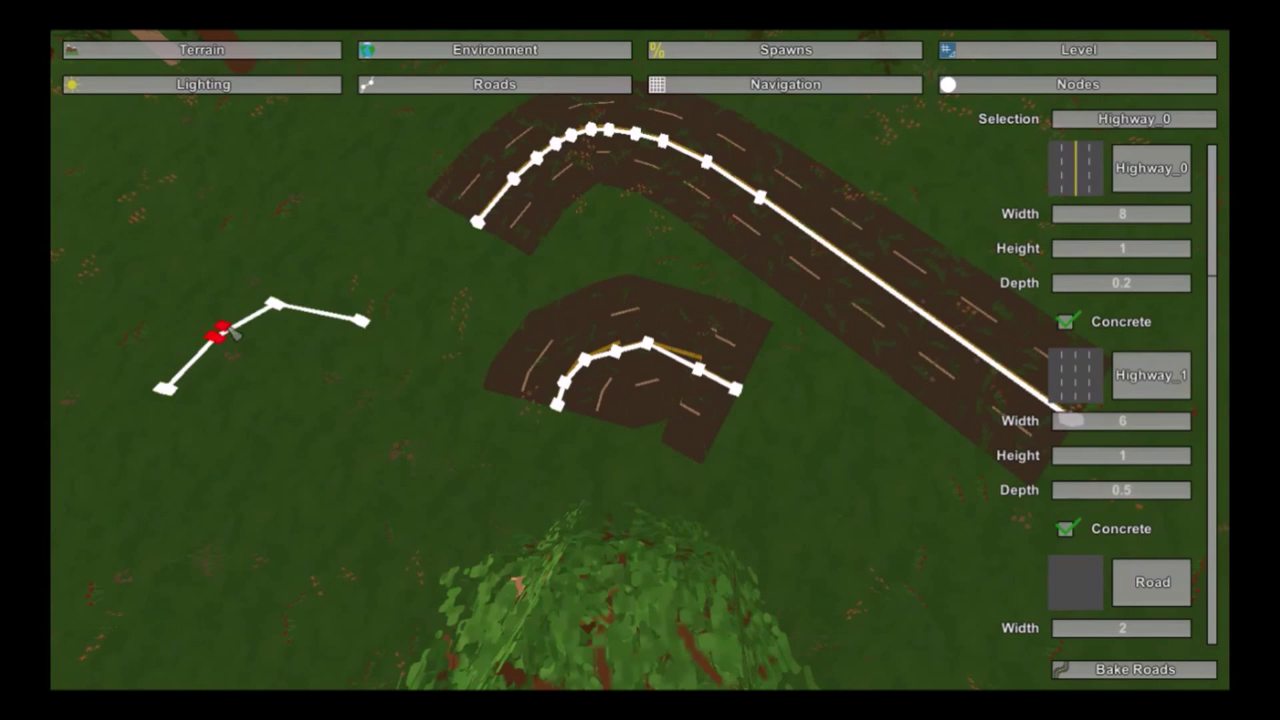
key("q")
left_click(274, 307)
key("q")
mouse_move(305, 315)
left_mouse_down()
mouse_move(325, 330)
mouse_move(258, 308)
mouse_move(210, 360)
left_mouse_up()
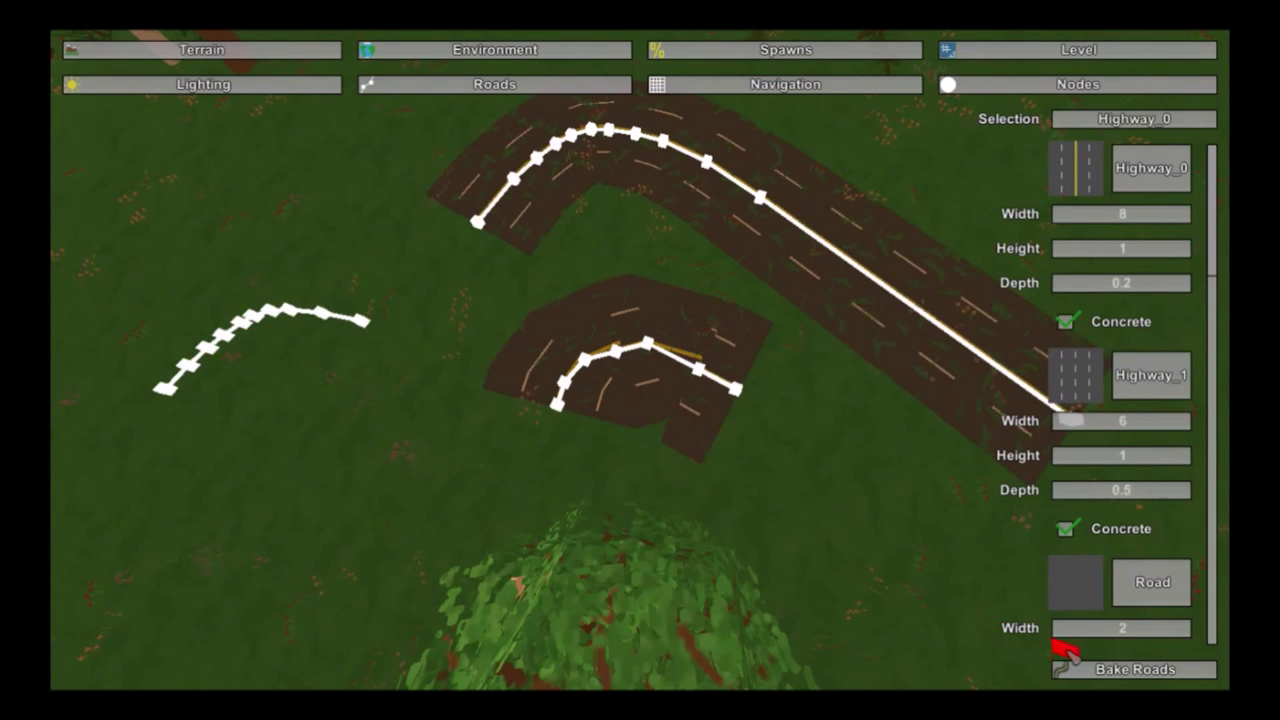
left_click(1074, 669)
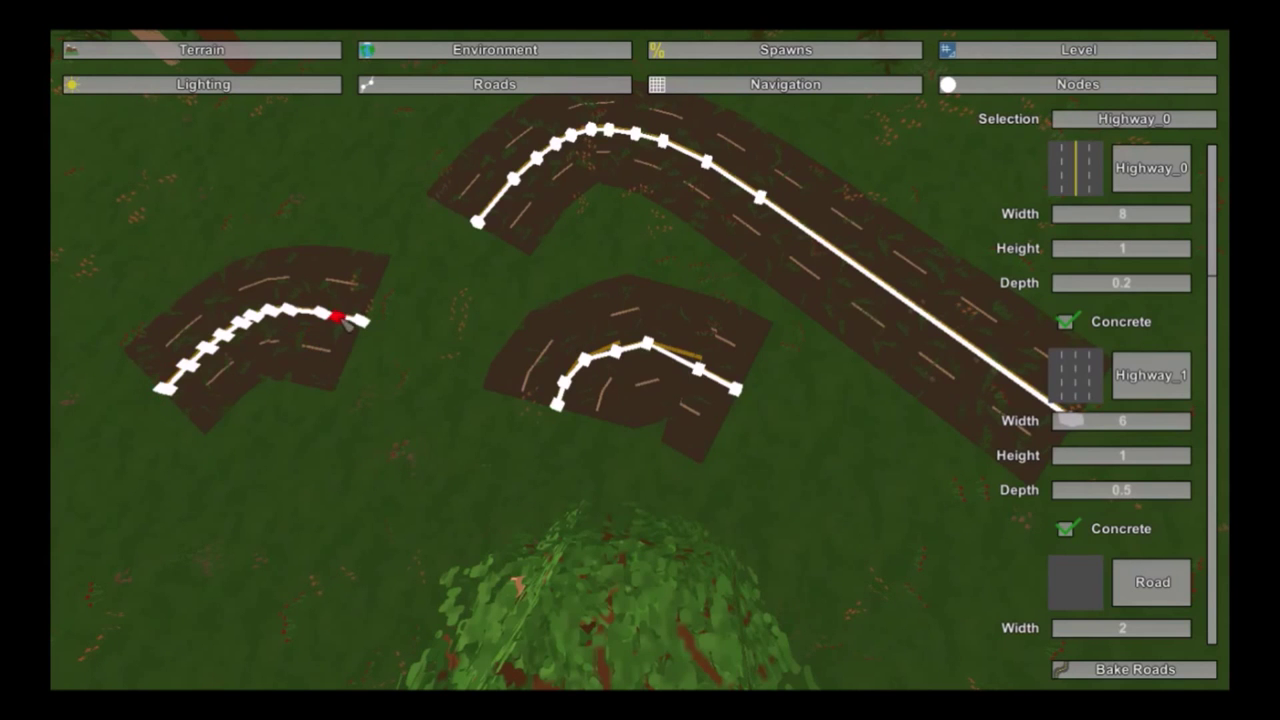
Step: Delete all nodes of the three practice roads and bake the roads to clear them from the terrain
mouse_move(343, 322)
left_mouse_down()
mouse_move(362, 326)
mouse_move(288, 313)
mouse_move(247, 326)
mouse_move(206, 367)
mouse_move(173, 374)
mouse_move(185, 395)
left_mouse_up()
mouse_move(564, 400)
left_mouse_down()
mouse_move(593, 353)
mouse_move(658, 344)
mouse_move(736, 384)
mouse_move(680, 394)
mouse_move(618, 357)
left_mouse_up()
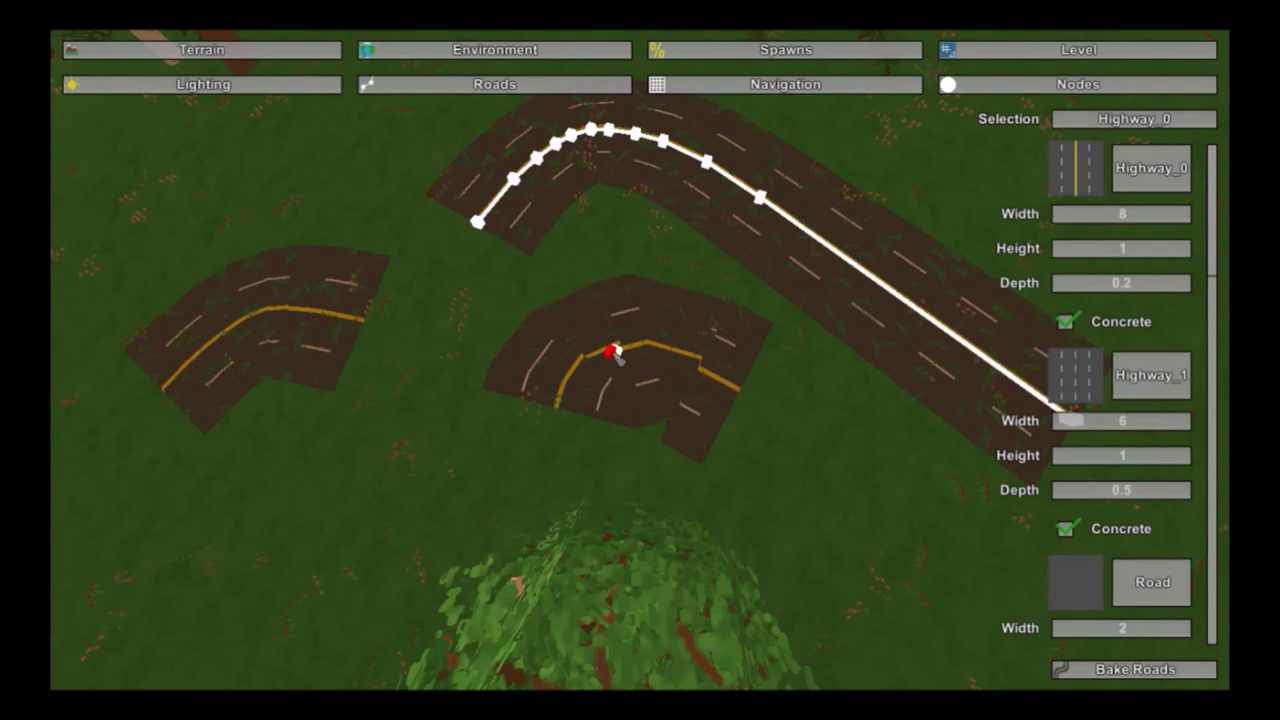
left_click(611, 351)
key("Delete")
left_click(477, 221)
mouse_move(516, 190)
left_mouse_down()
mouse_move(574, 140)
mouse_move(601, 137)
mouse_move(662, 143)
mouse_move(709, 170)
left_mouse_up()
key("Delete")
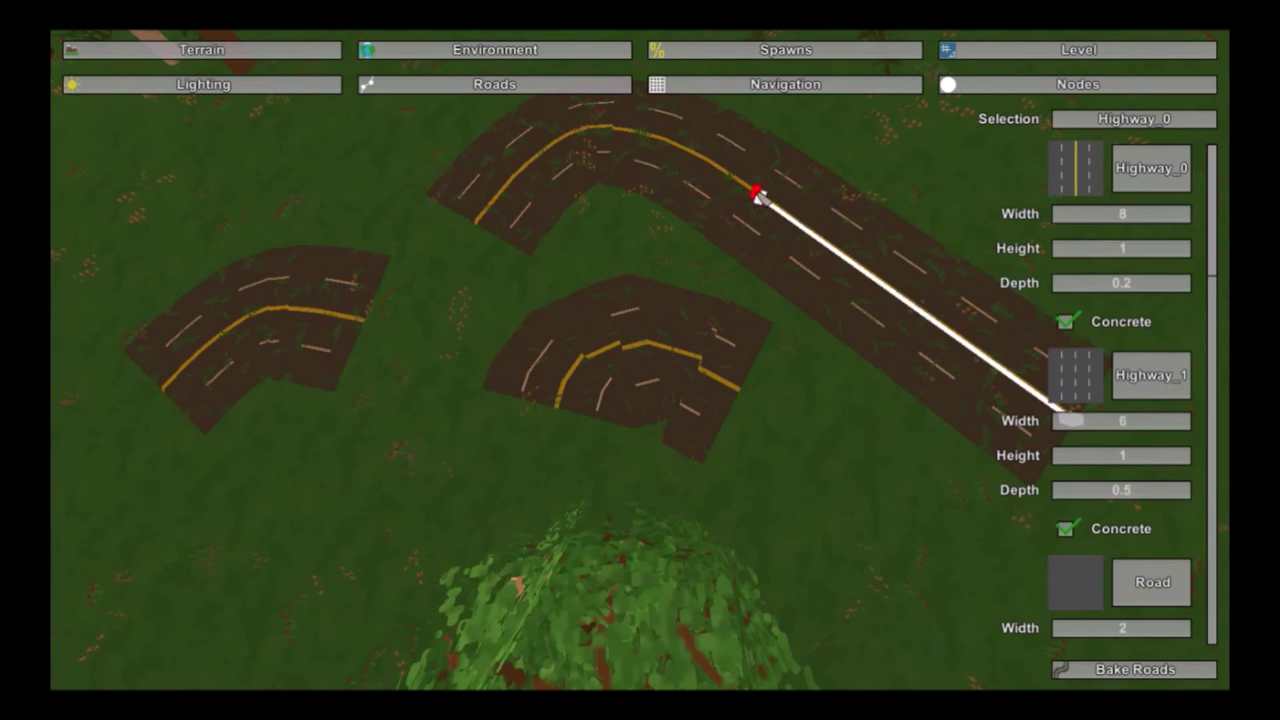
left_click(762, 199)
right_click_drag(762, 199, 642, 362)
key("Delete")
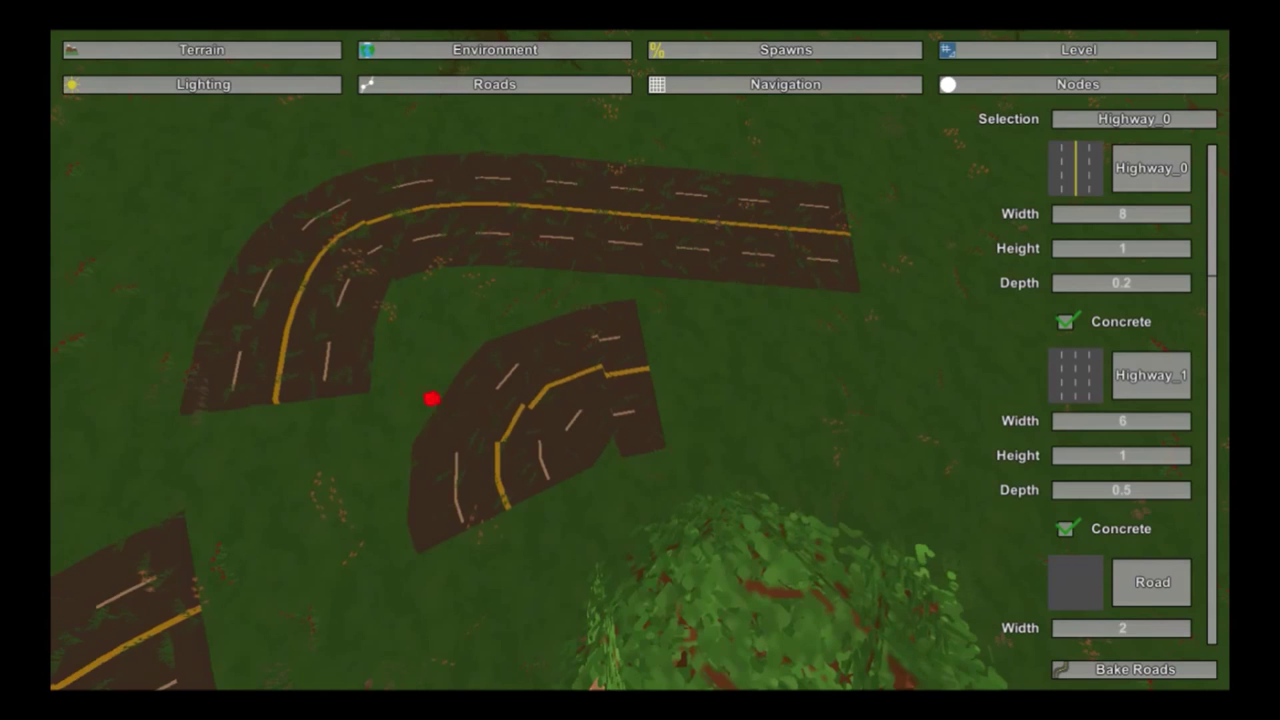
right_click_drag(434, 398, 640, 360)
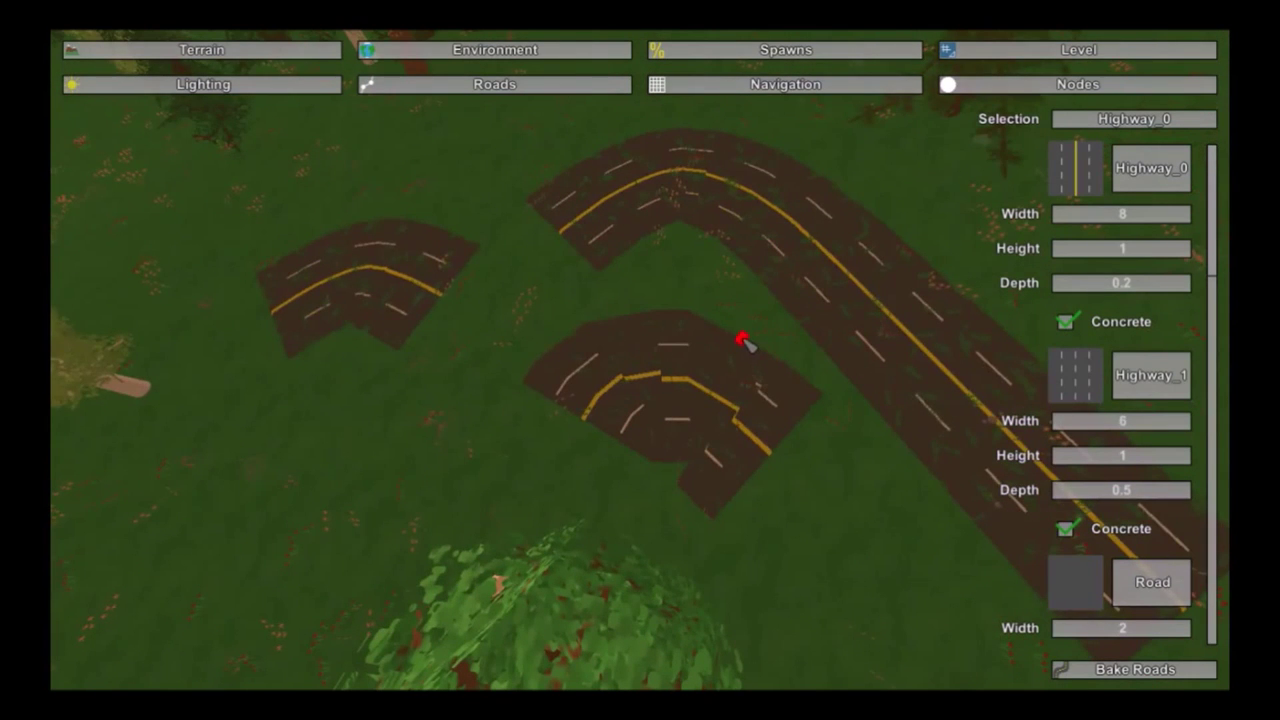
left_click(1078, 668)
Step: Start a new Highway_0 road on the open grass near the far tip of the landmass, beyond the trees
key("s")
right_click_drag(640, 360, 520, 290)
right_click_drag(527, 405, 632, 386)
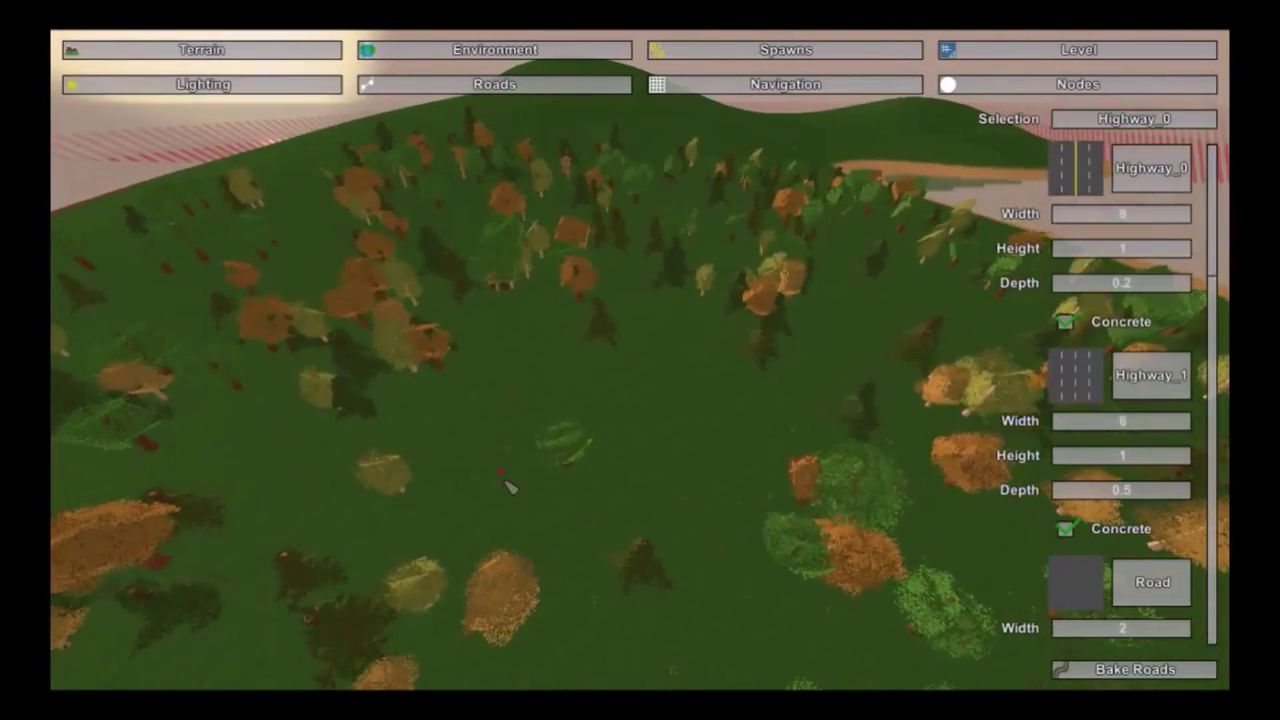
right_click_drag(497, 473, 380, 460)
key("s")
mouse_move(640, 360)
right_mouse_down()
mouse_move(620, 364)
mouse_move(648, 368)
right_mouse_up()
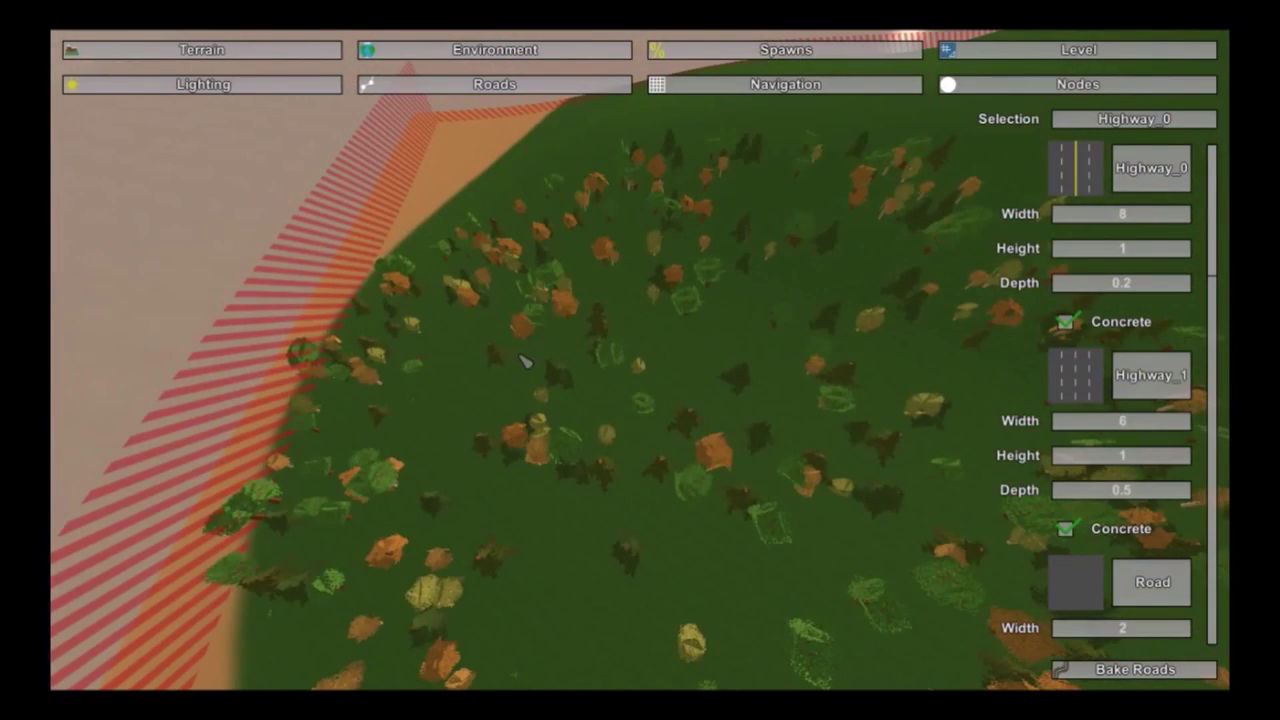
left_click(520, 356)
right_click_drag(520, 356, 540, 362)
key("s")
right_click_drag(640, 362, 515, 385)
key("d")
key("s")
key("a")
key("d")
key("d")
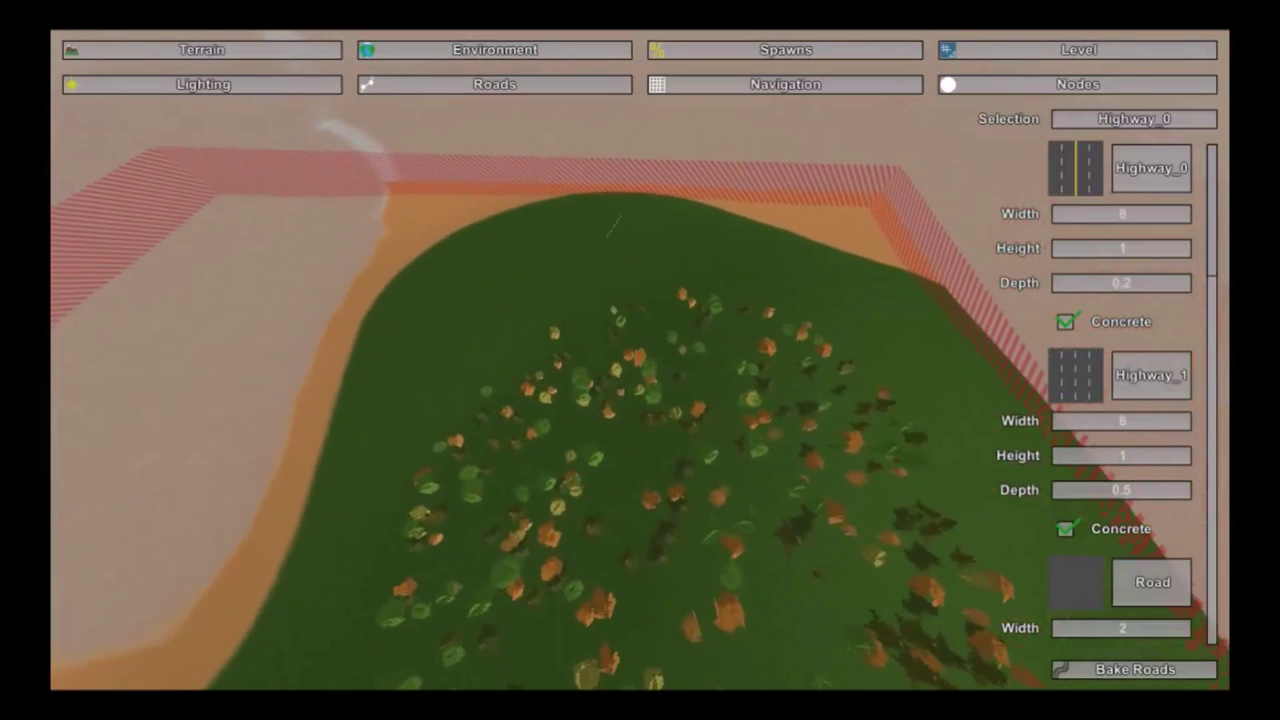
right_click_drag(645, 346, 632, 332)
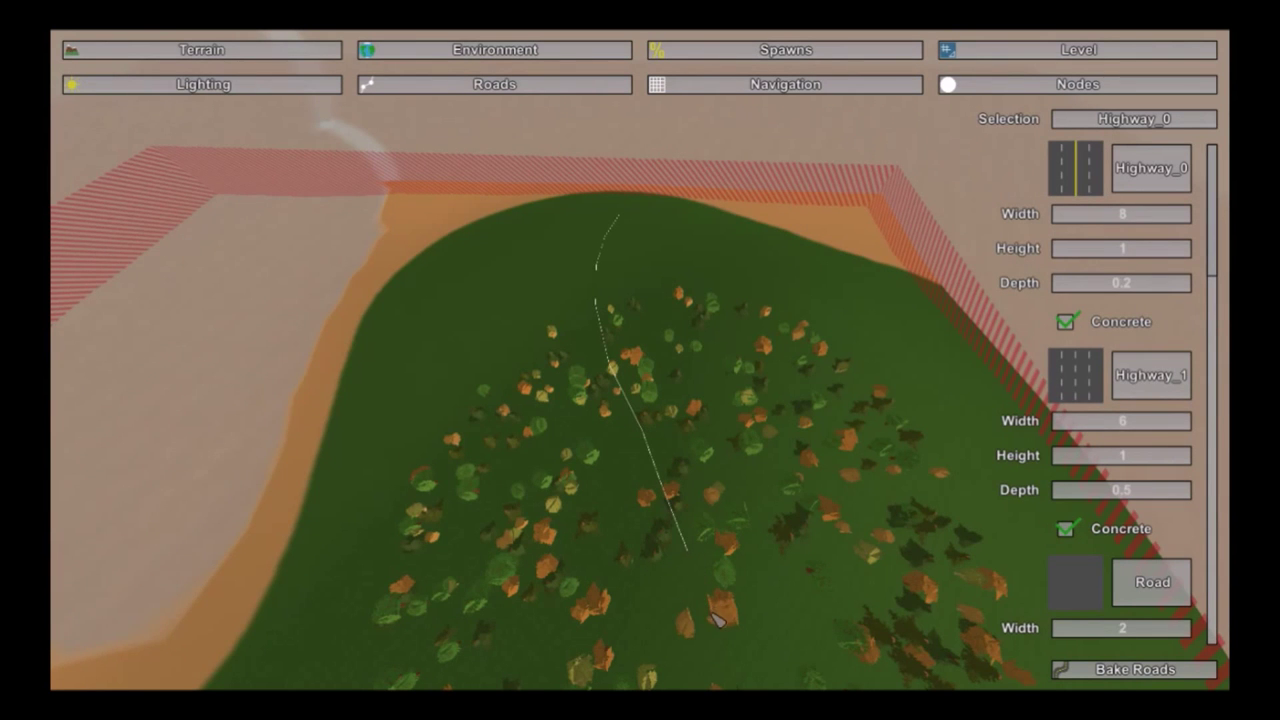
Step: Extend the Highway_0 road with further nodes from the far tip of the landmass into the forest
right_click_drag(716, 617, 605, 648)
key("d")
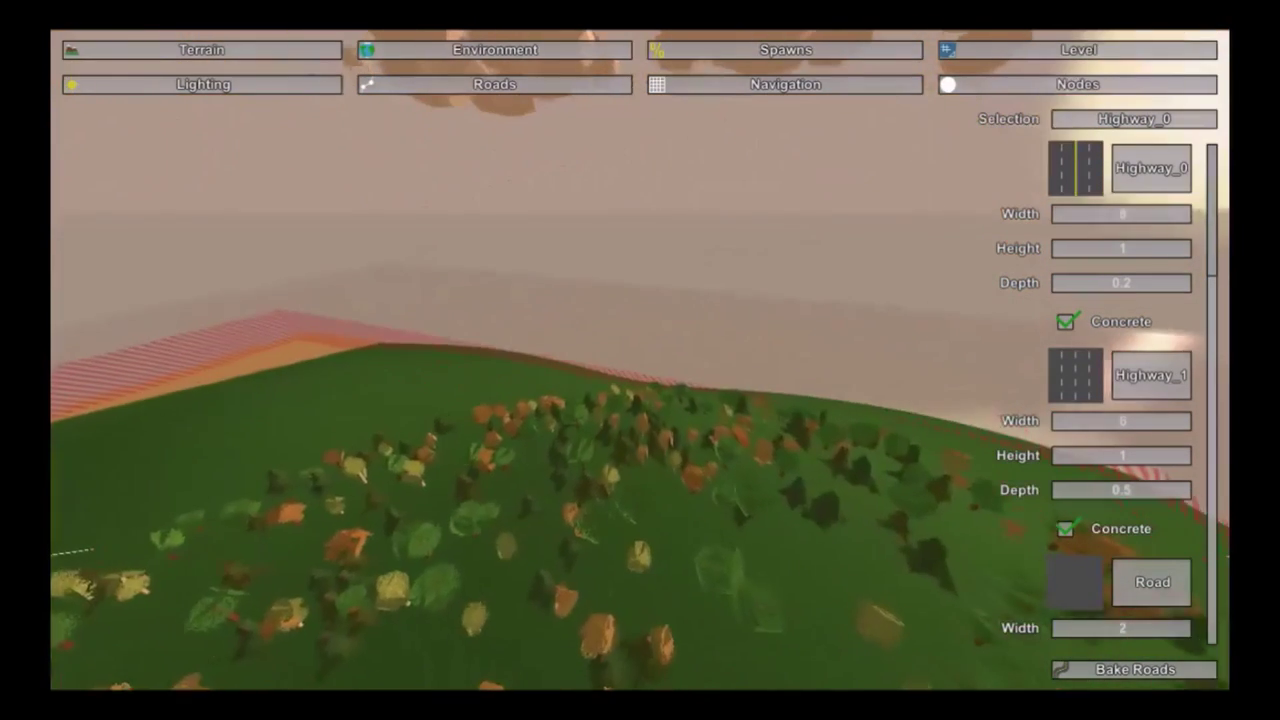
key("w")
right_click_drag(255, 511, 145, 560)
key("d")
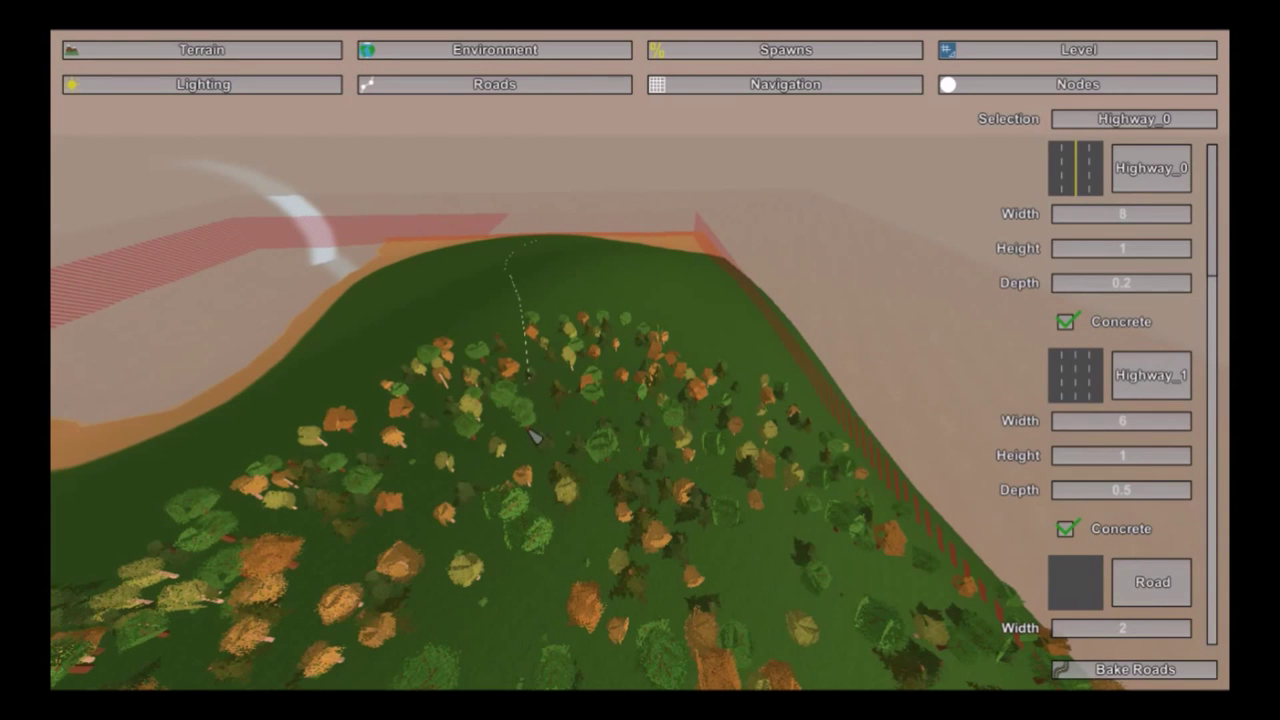
left_click(513, 583)
right_click_drag(503, 595, 890, 700)
key("w")
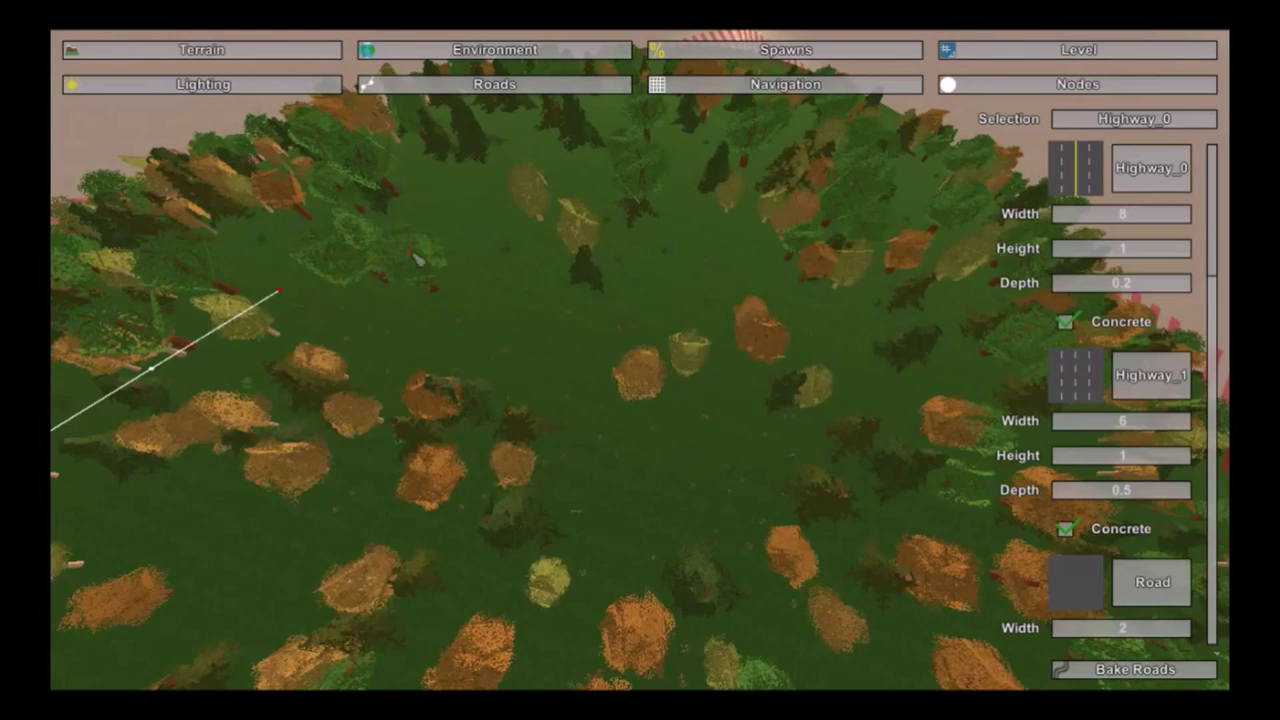
Step: Continue the road through the forest with four more nodes that bend it around a wide curve
left_click(417, 251)
left_click(540, 248)
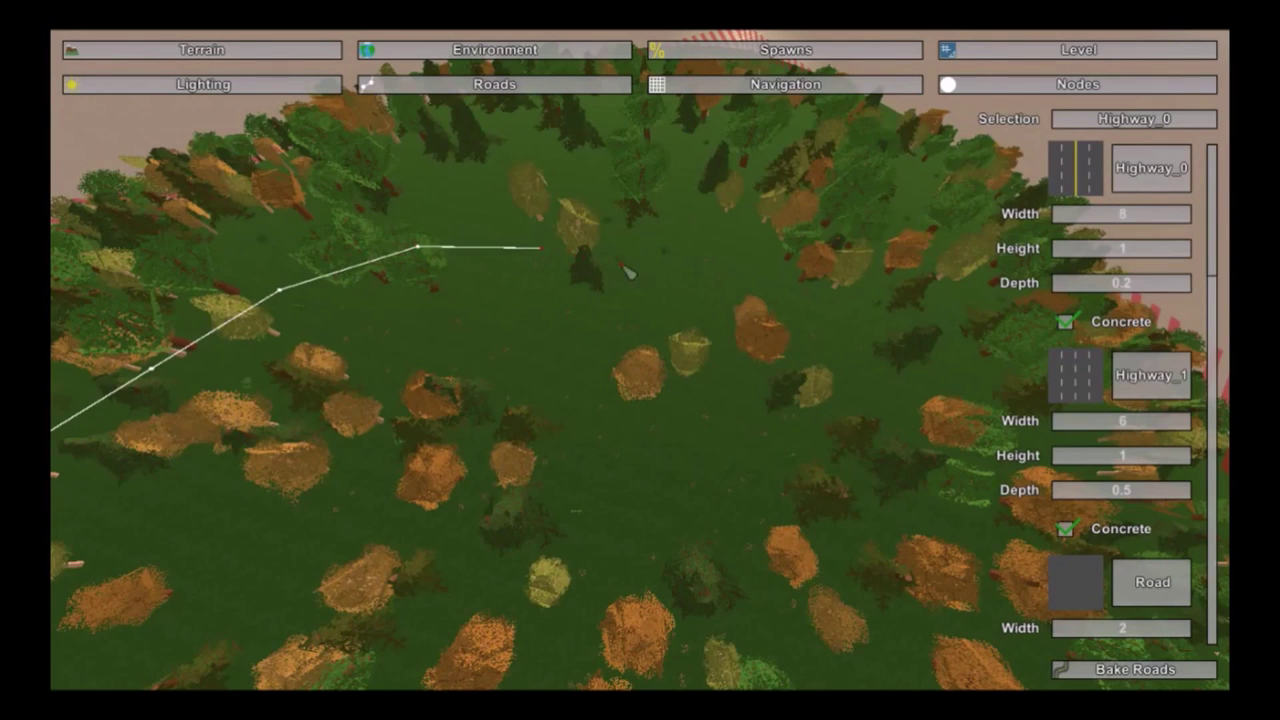
left_click(689, 285)
left_click(836, 381)
right_click_drag(838, 383, 910, 195)
key("w")
key("s")
right_click_drag(640, 360, 804, 392)
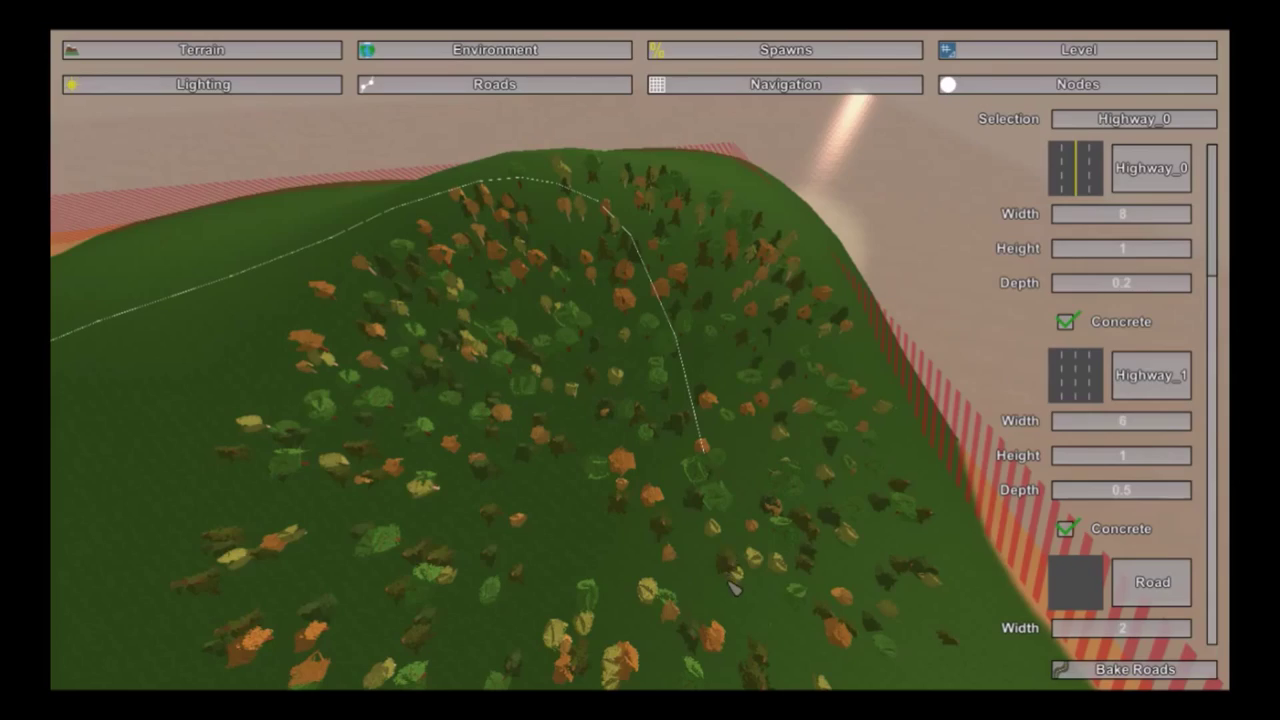
Step: Extend the road past the inland water toward the map corner with more nodes, and bake the roads
right_click_drag(733, 588, 380, 585)
key("w")
right_click_drag(591, 256, 535, 130)
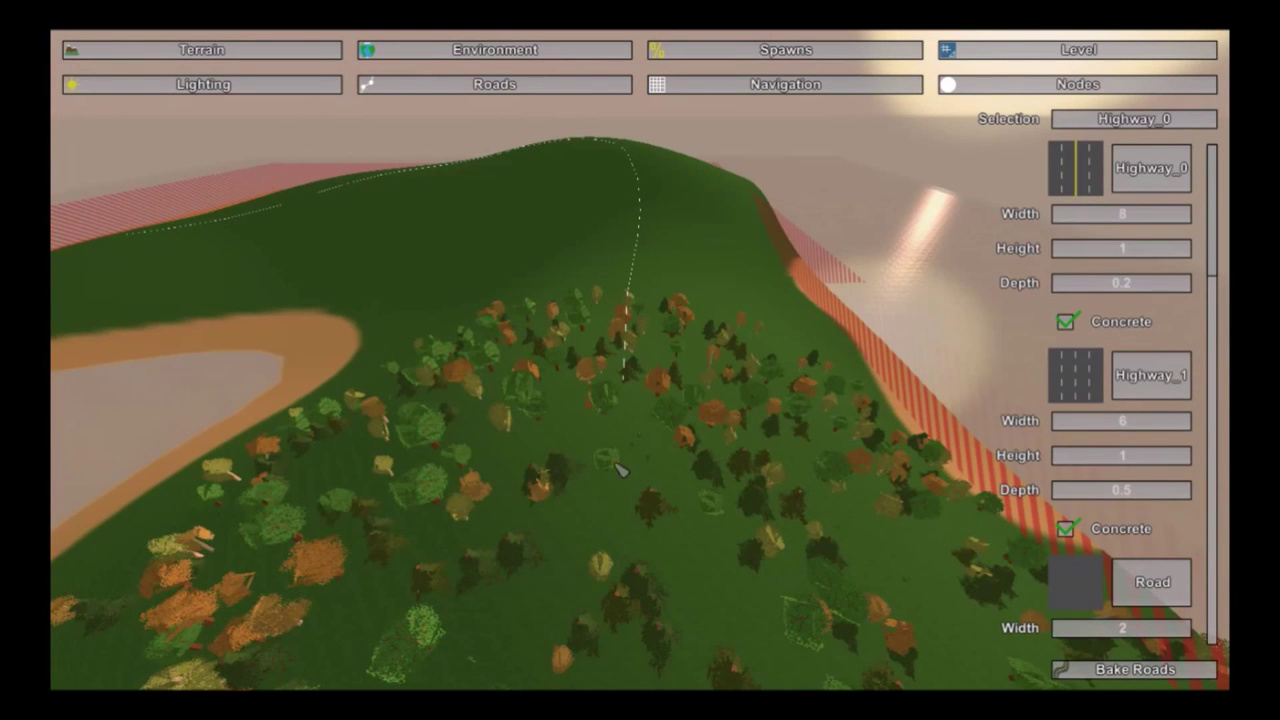
right_click_drag(604, 551, 820, 530)
right_click_drag(643, 359, 665, 370)
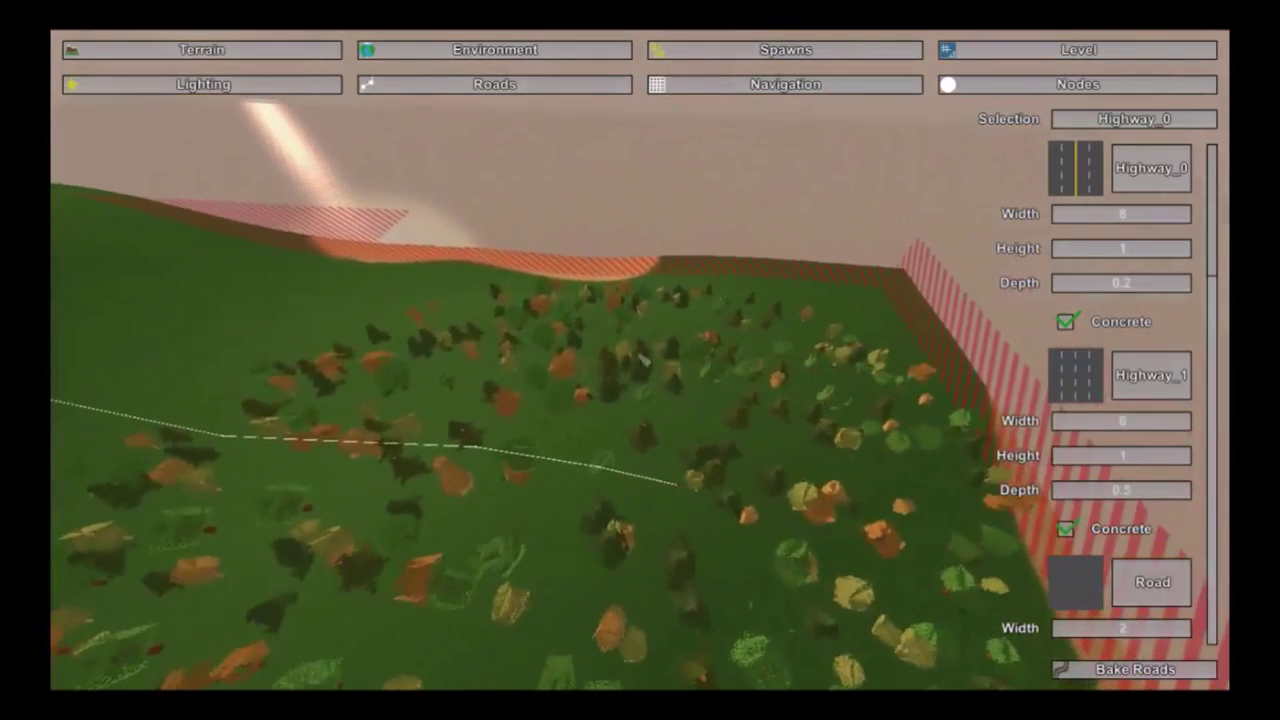
left_click(1062, 678)
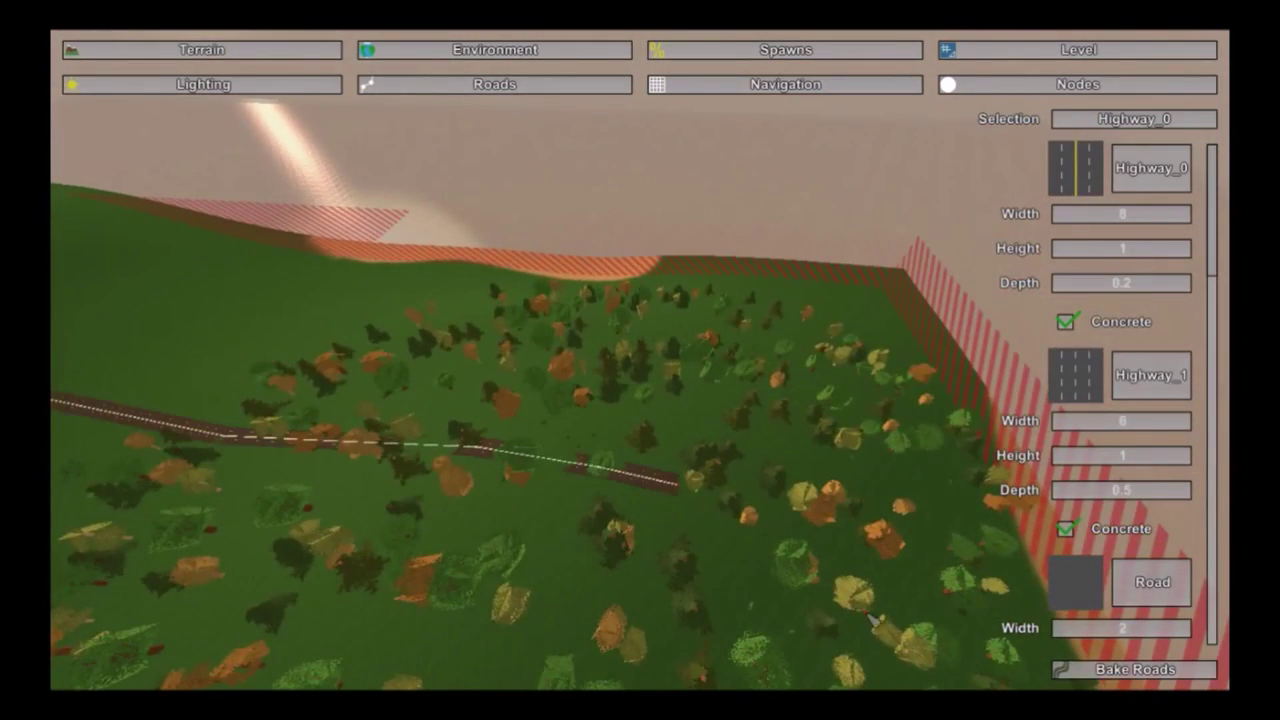
Step: Examine the baked road along its length toward its end for gaps and uneven stretches
key("w")
right_click_drag(880, 618, 840, 715)
right_click_drag(640, 500, 450, 365)
key("w")
key("w")
key("w")
key("w")
key("w")
key("w")
key("w")
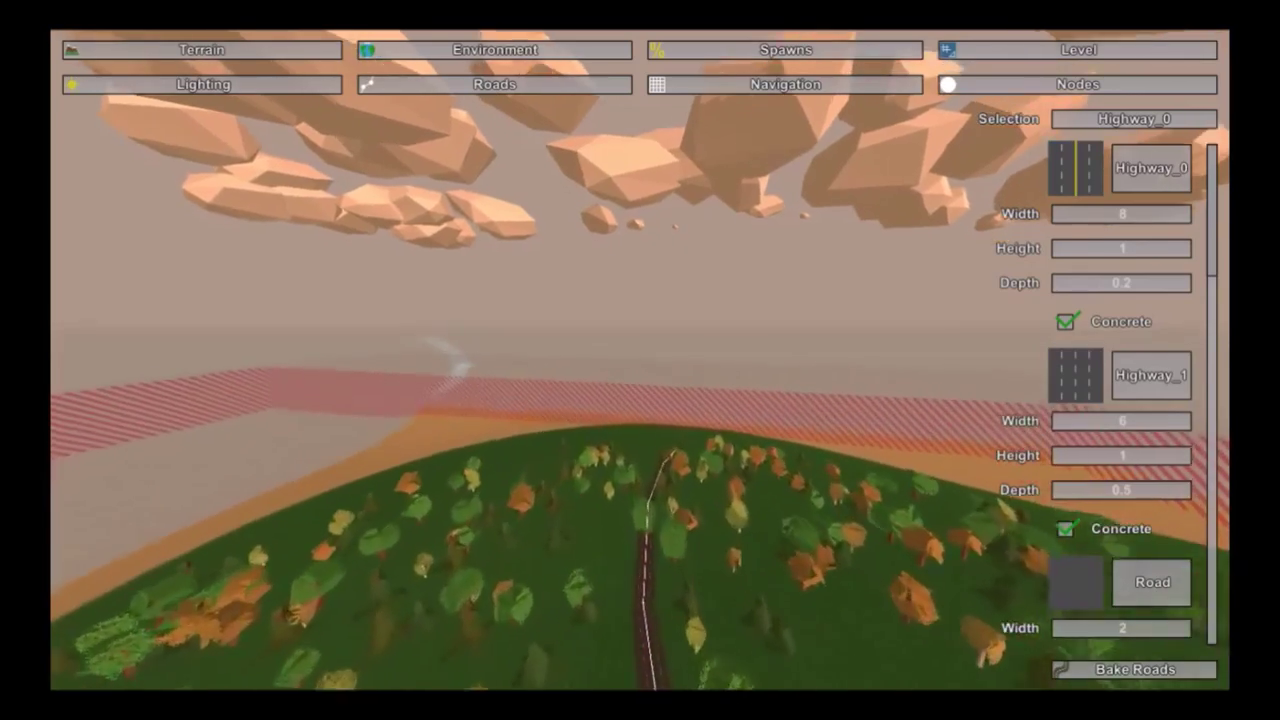
right_click_drag(1062, 503, 1062, 503)
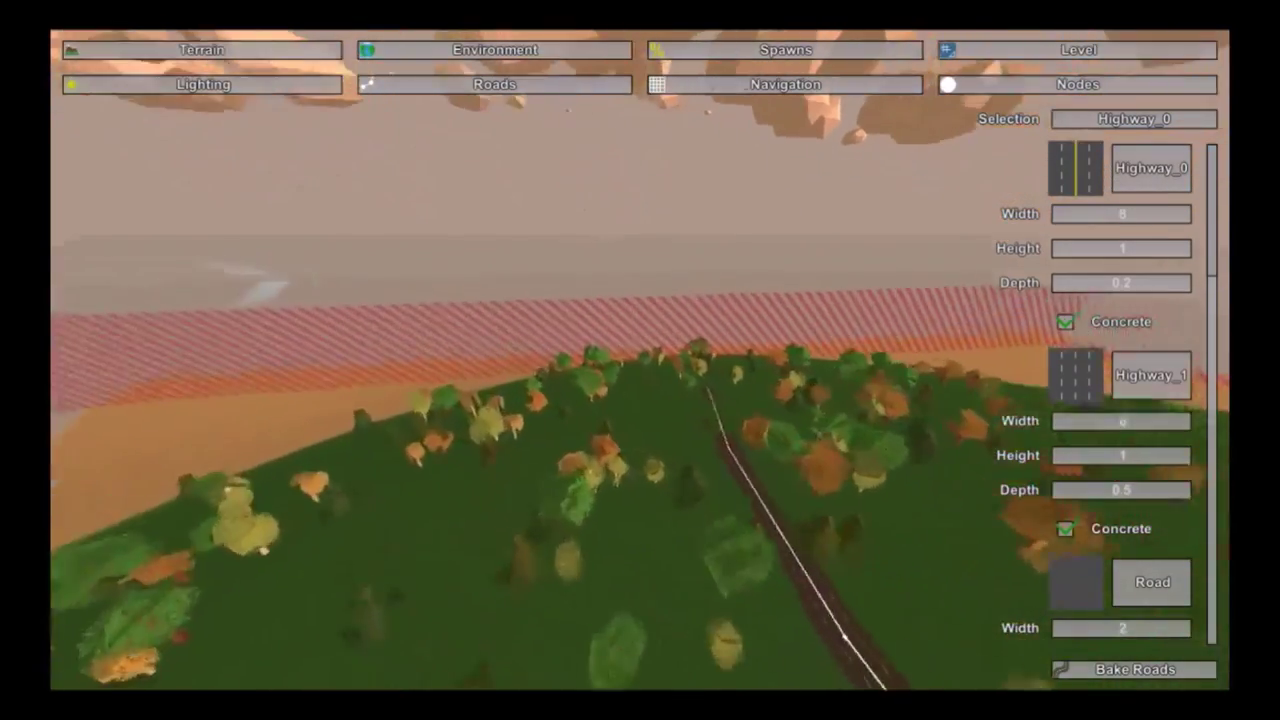
key("w")
right_click_drag(640, 361, 640, 362)
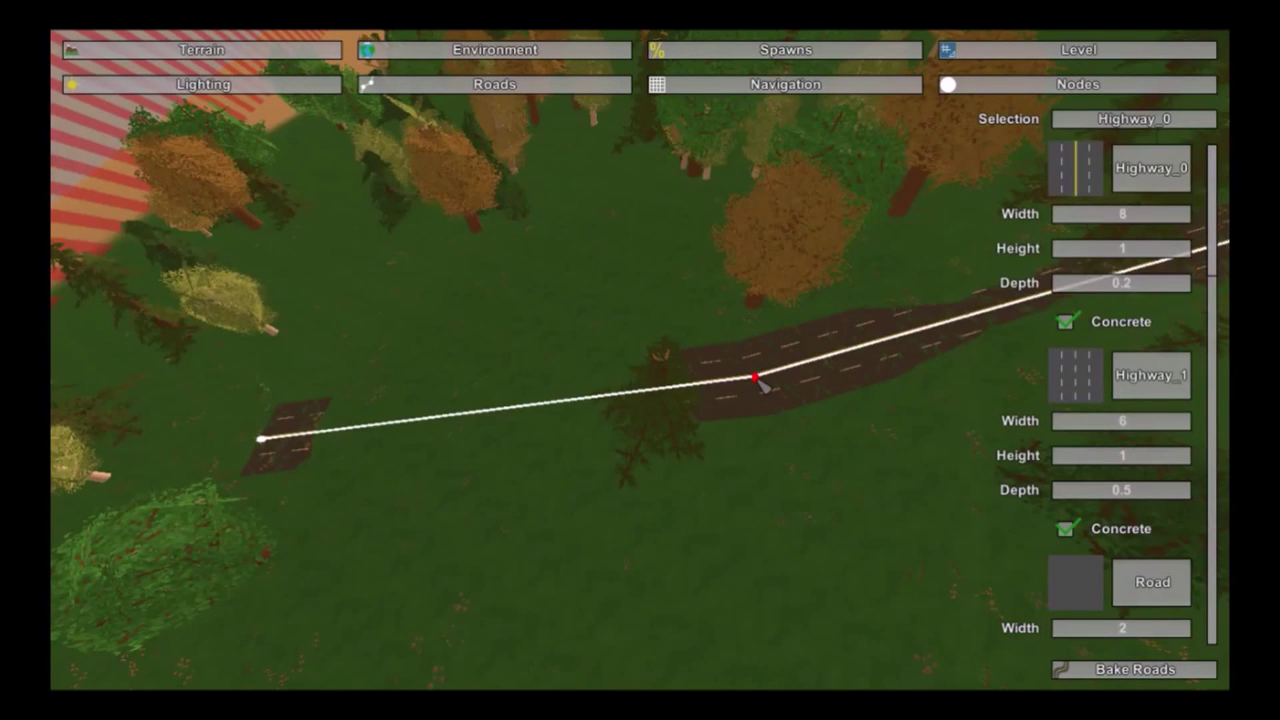
Step: Split the nodes near the road's end until the long segments are evenly divided, and bake the roads to close the gap
key("q")
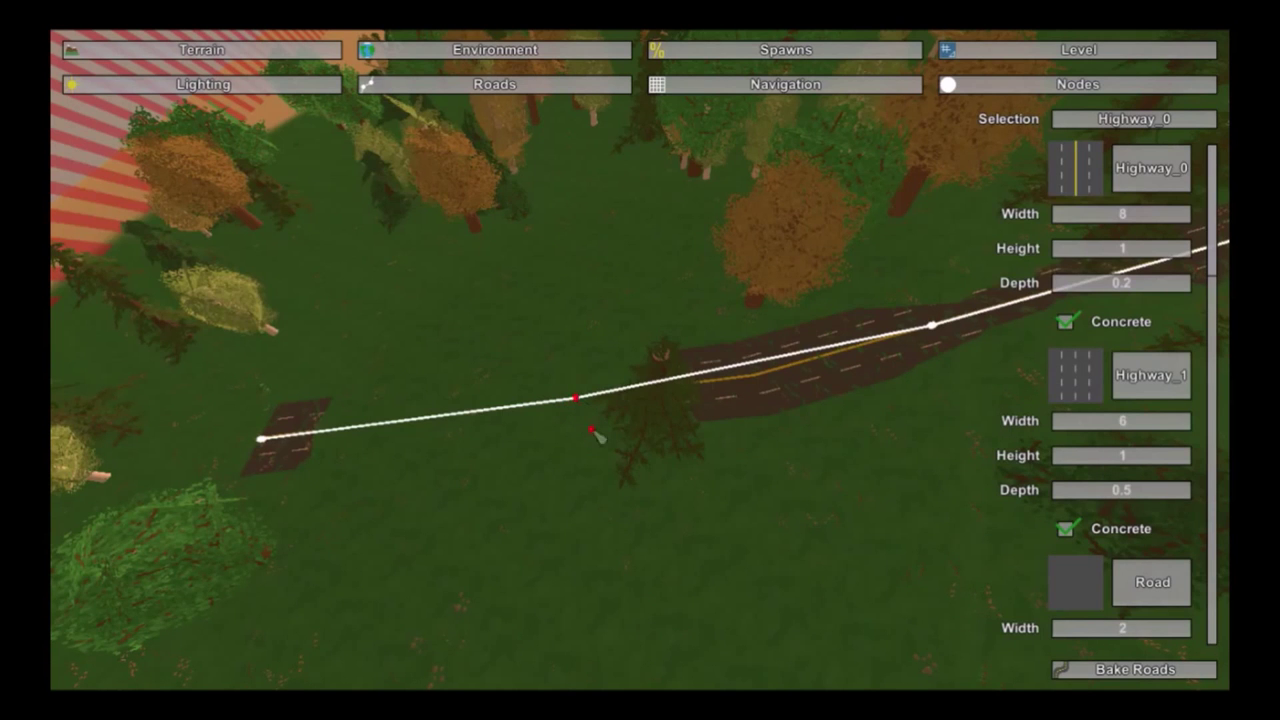
key("Delete")
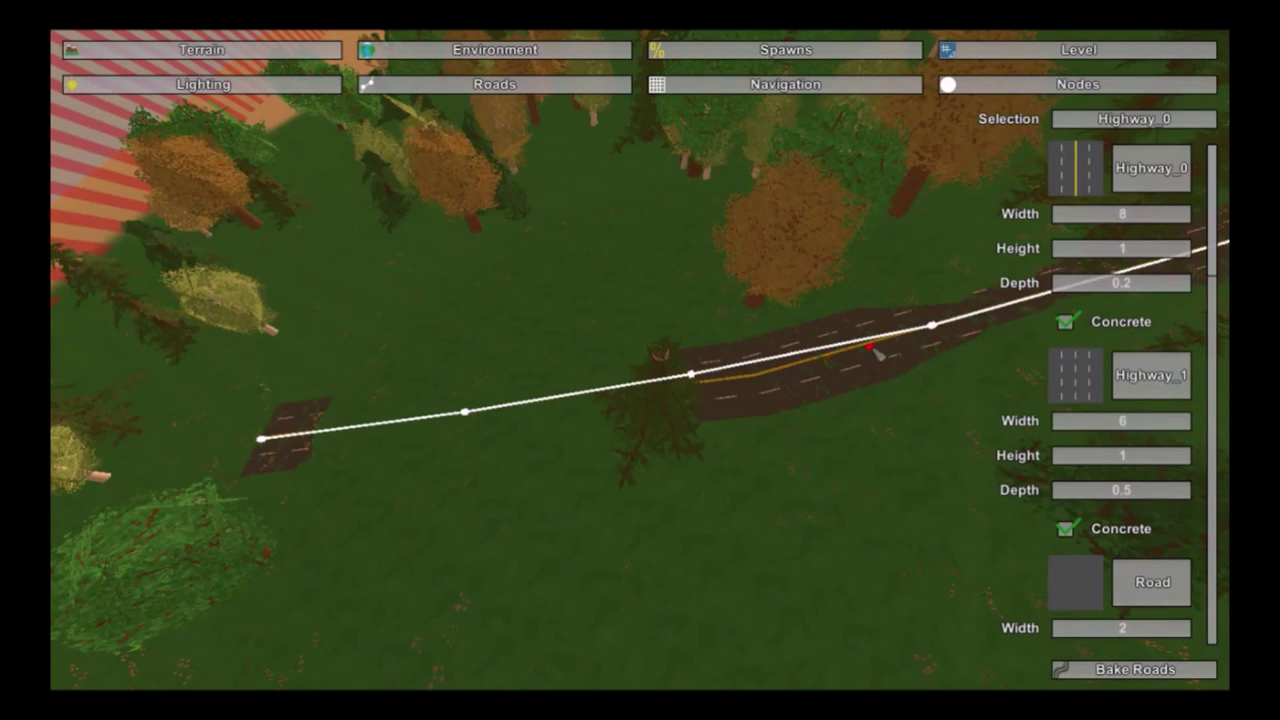
key("Delete")
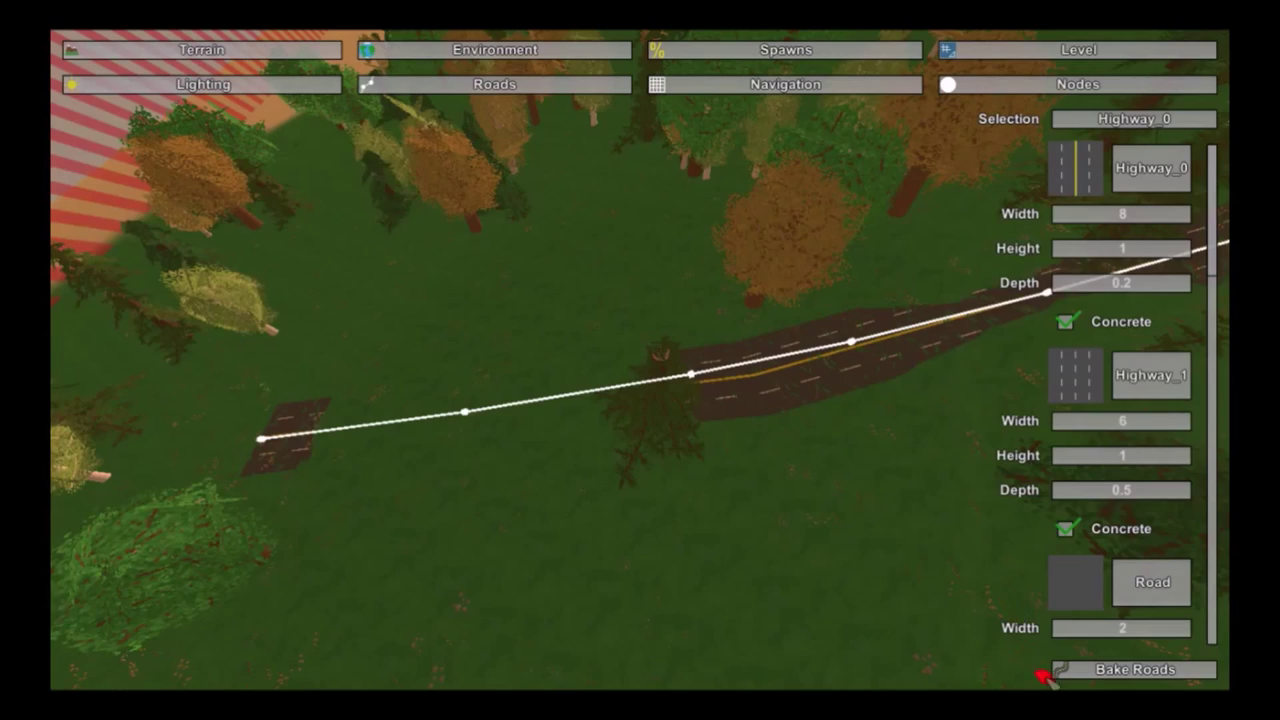
left_click(1058, 671)
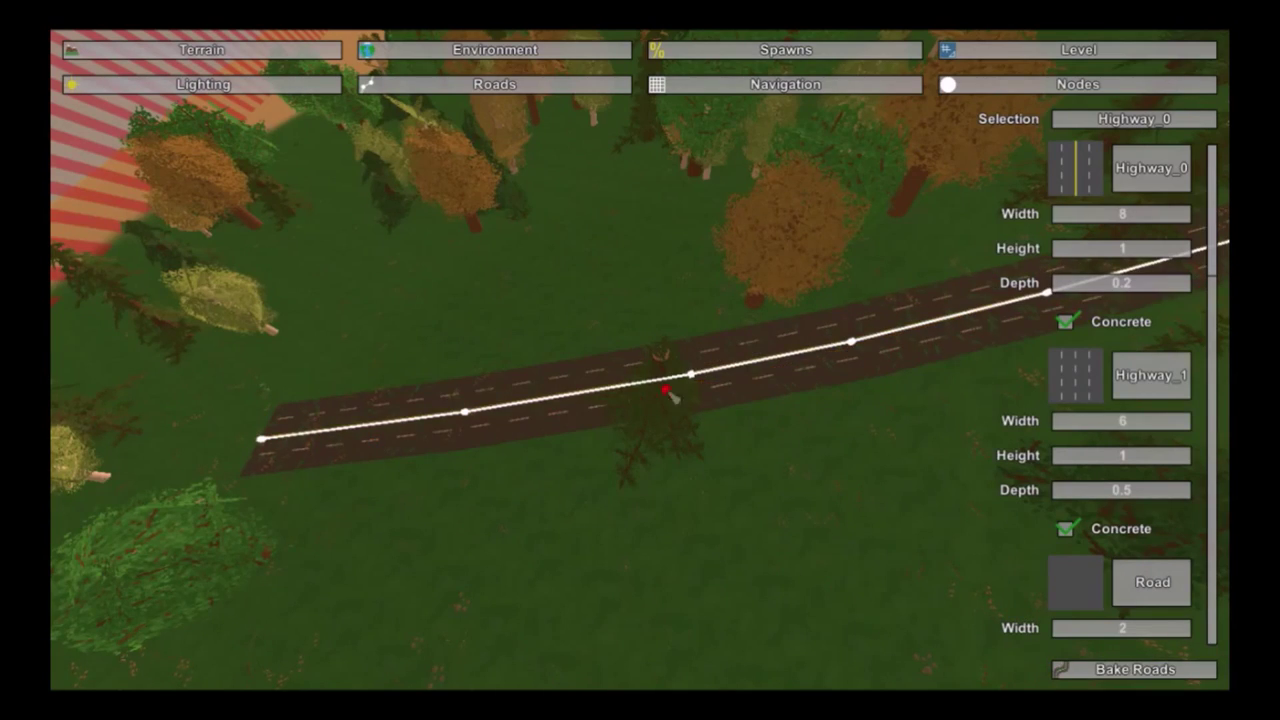
Step: Split successive nodes farther along the road through the trees to soften its bends
right_click_drag(668, 392, 705, 385)
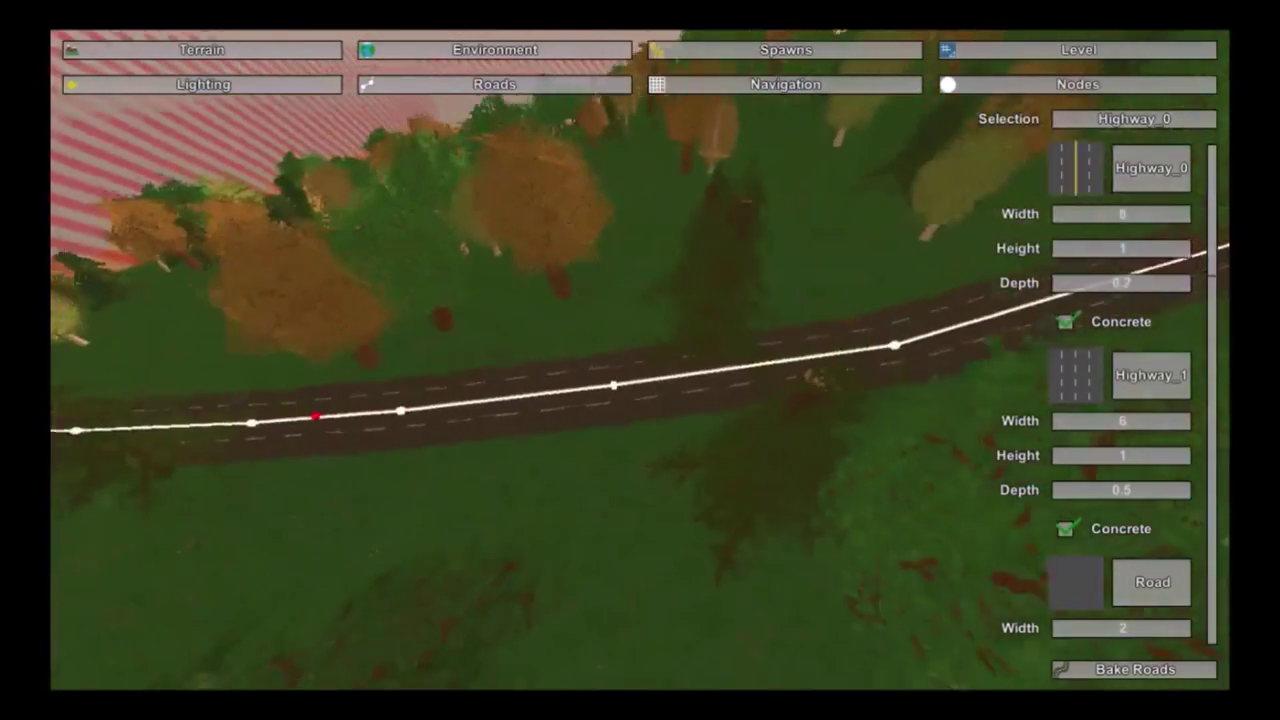
left_click(612, 388)
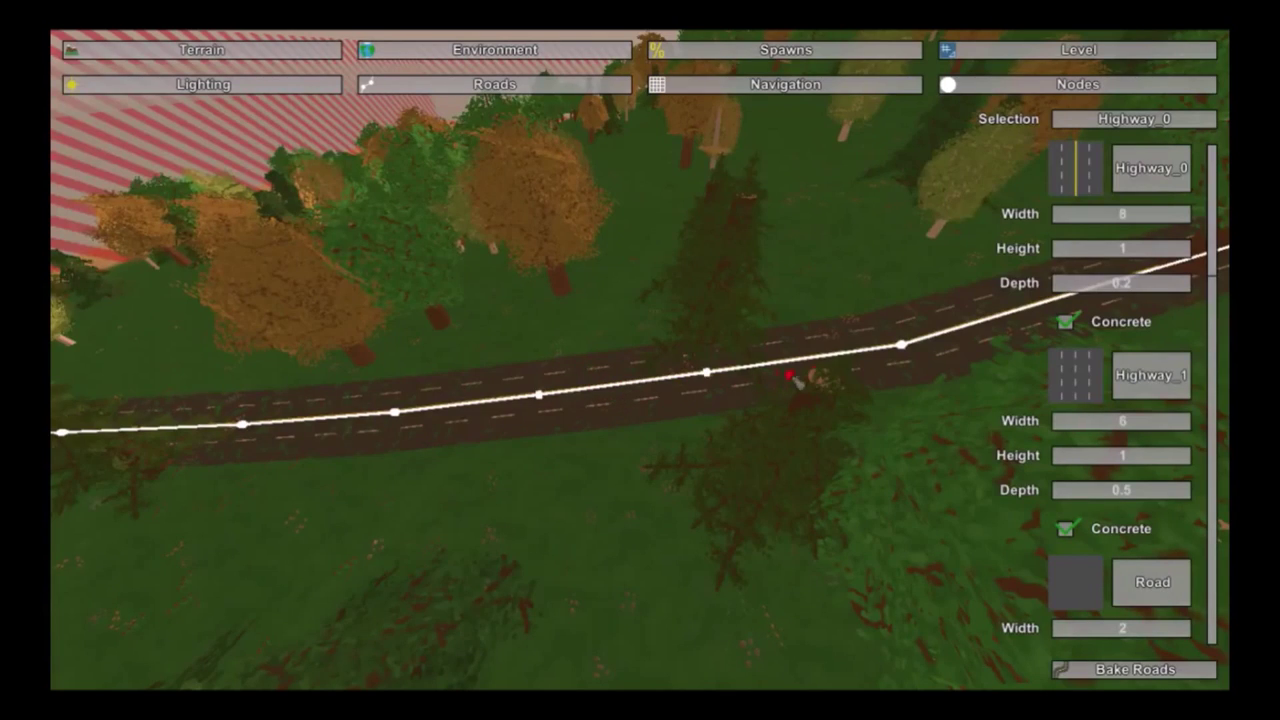
left_click(900, 347)
right_click_drag(895, 356, 910, 395)
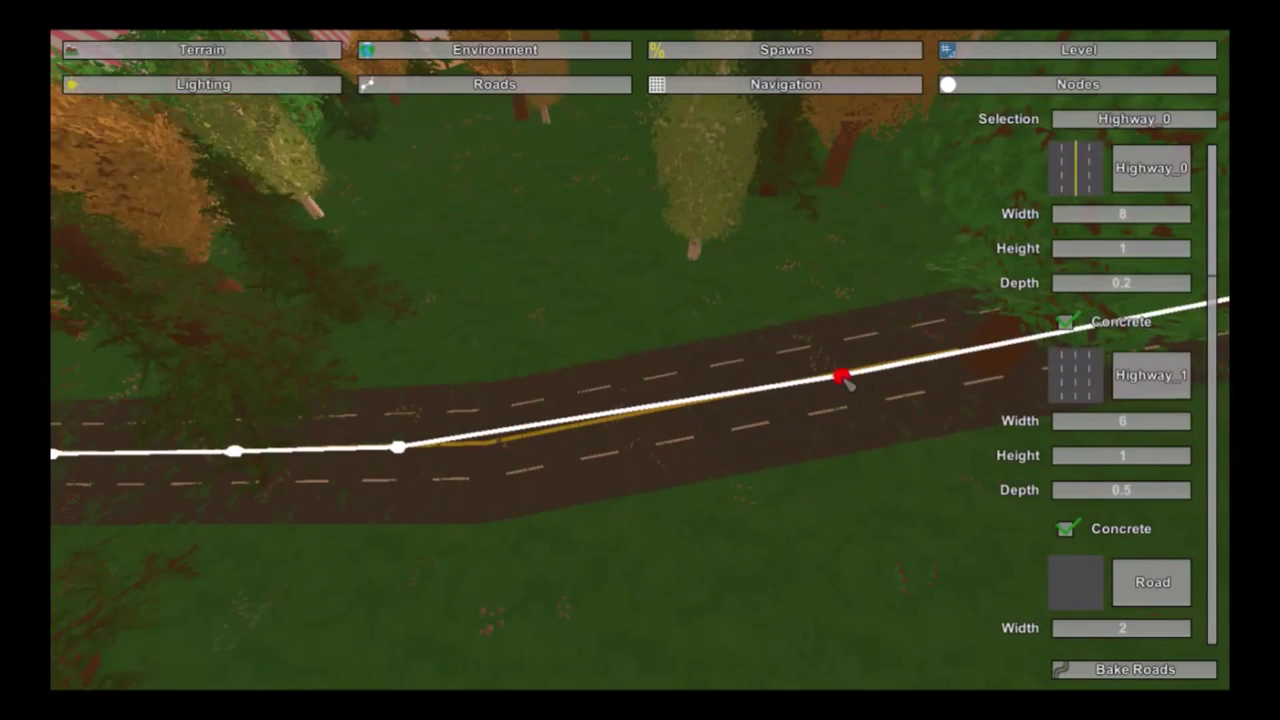
right_click_drag(826, 403, 581, 308)
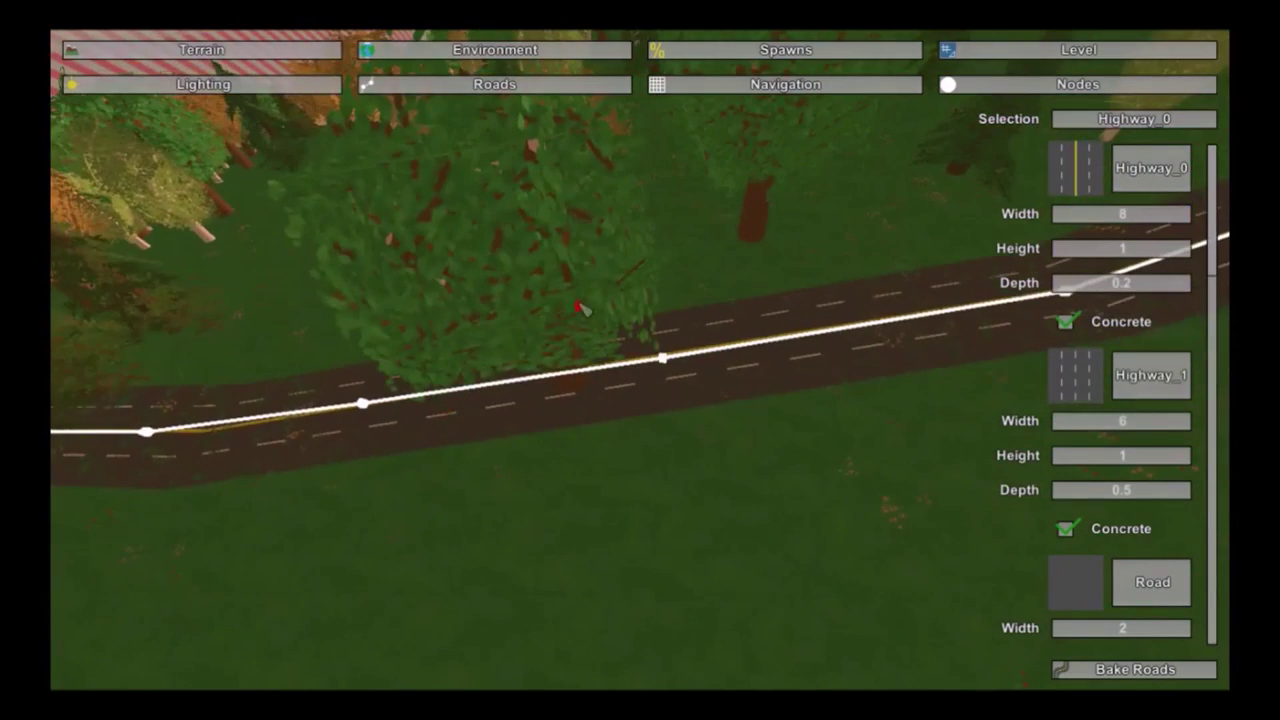
mouse_move(668, 362)
right_mouse_down()
mouse_move(614, 377)
mouse_move(420, 297)
mouse_move(680, 356)
right_mouse_up()
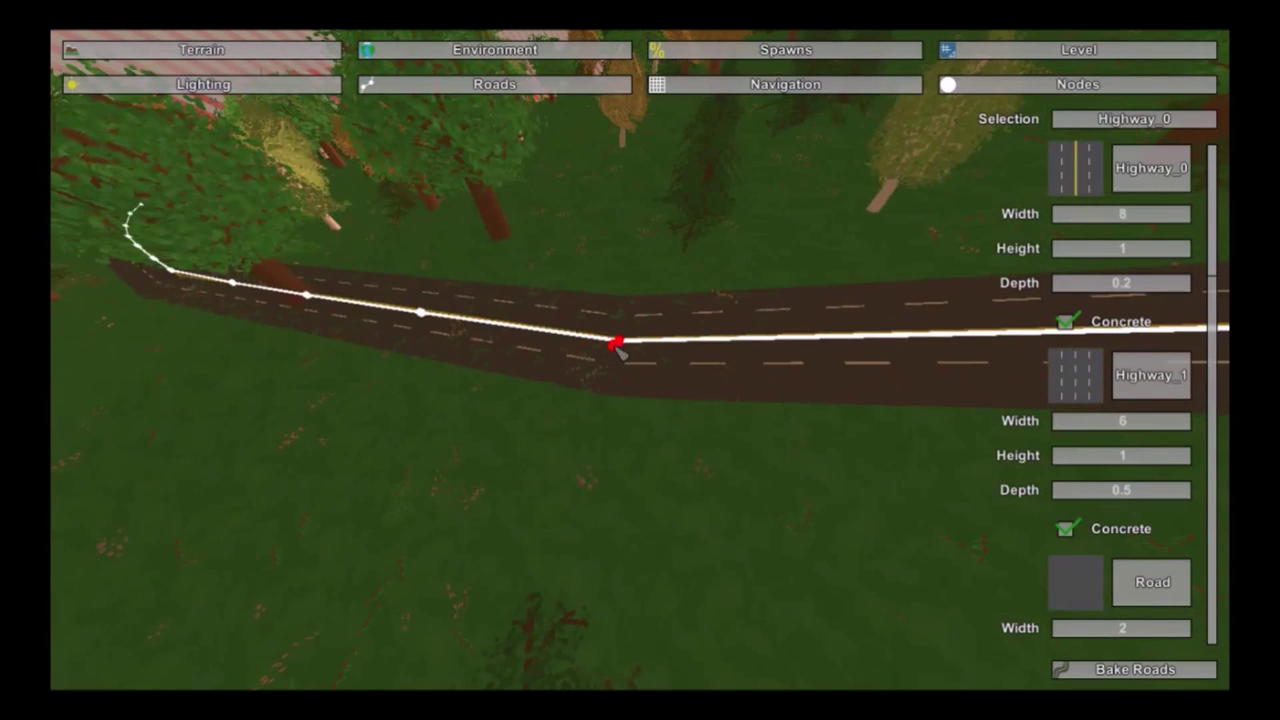
Step: Split the nodes at the next sharp bend and along the long segment following it to smooth the road
key("Delete")
right_click_drag(616, 380, 632, 348)
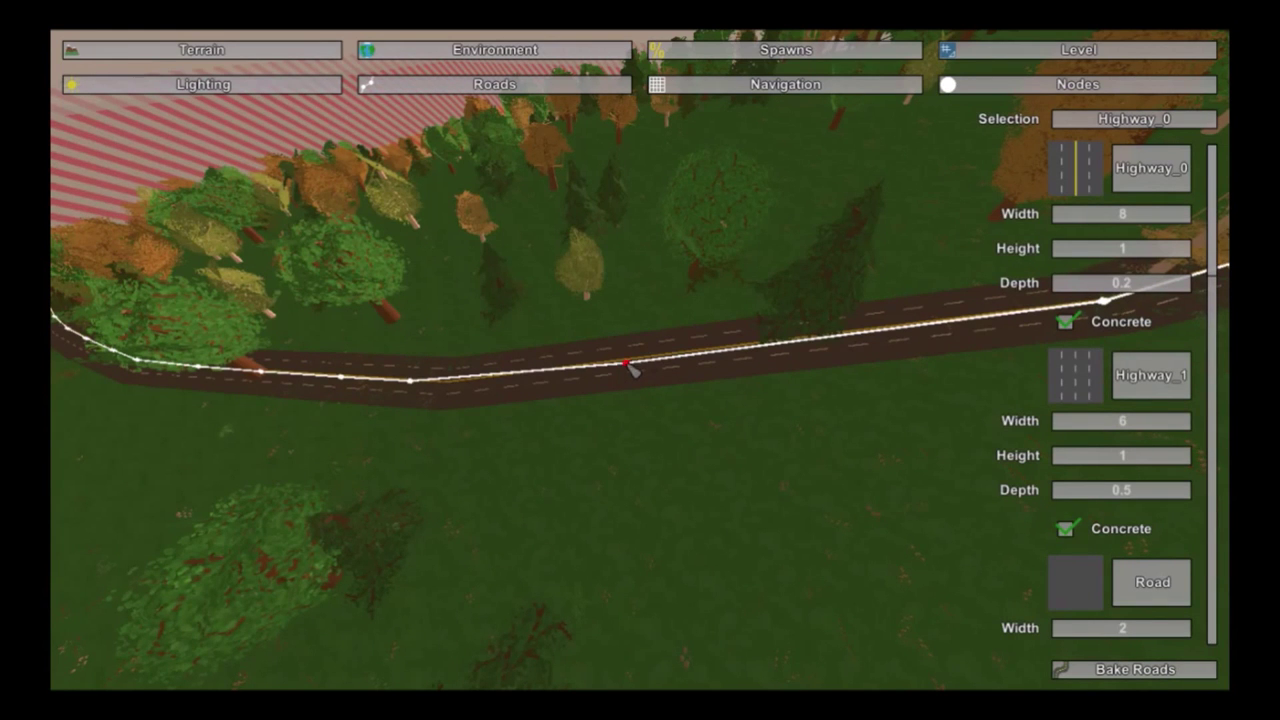
left_click(627, 364)
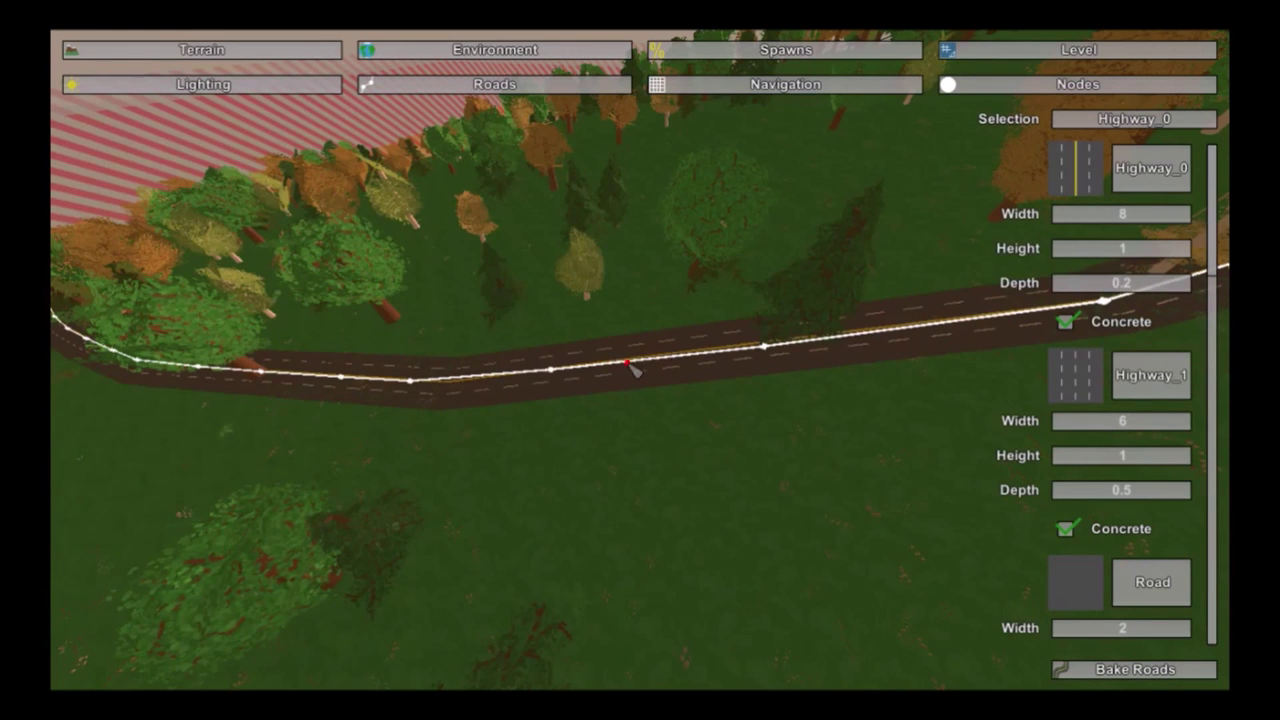
left_click(763, 348)
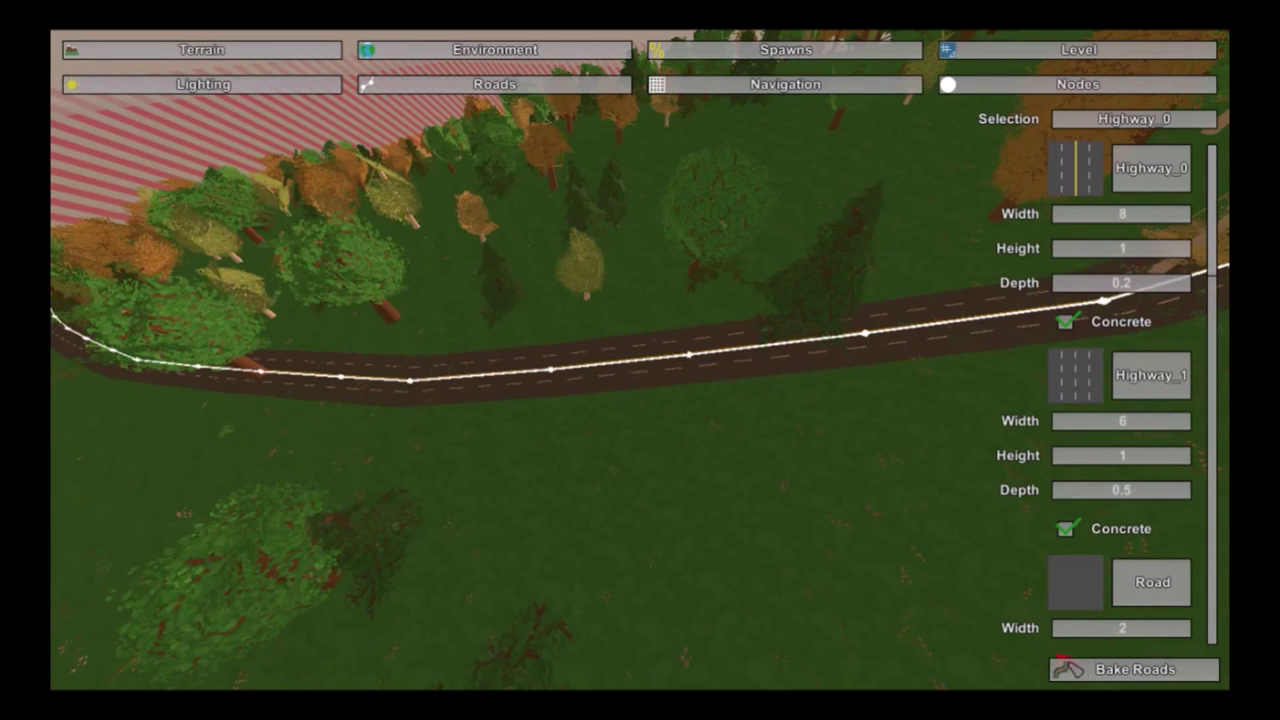
Step: Switch to the terrain resources editor and bake the trees locally around the finished road stretch
right_click_drag(671, 523, 808, 562)
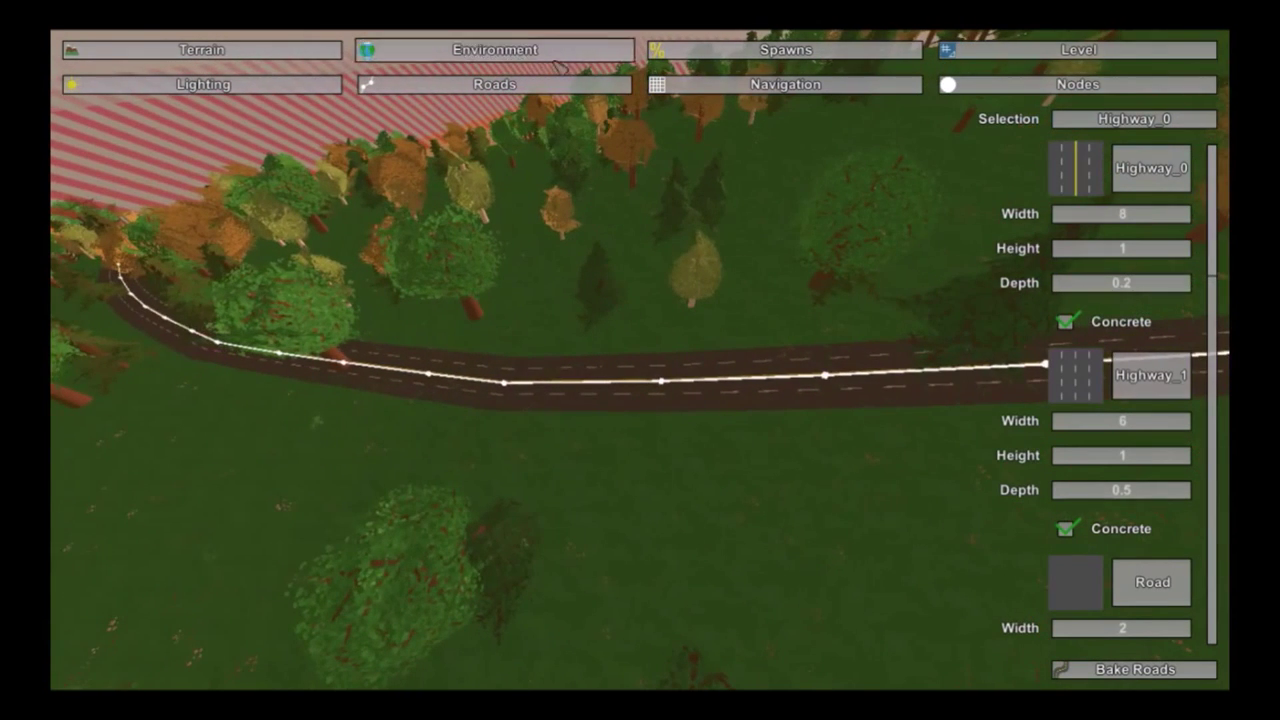
left_click(522, 51)
left_click(310, 51)
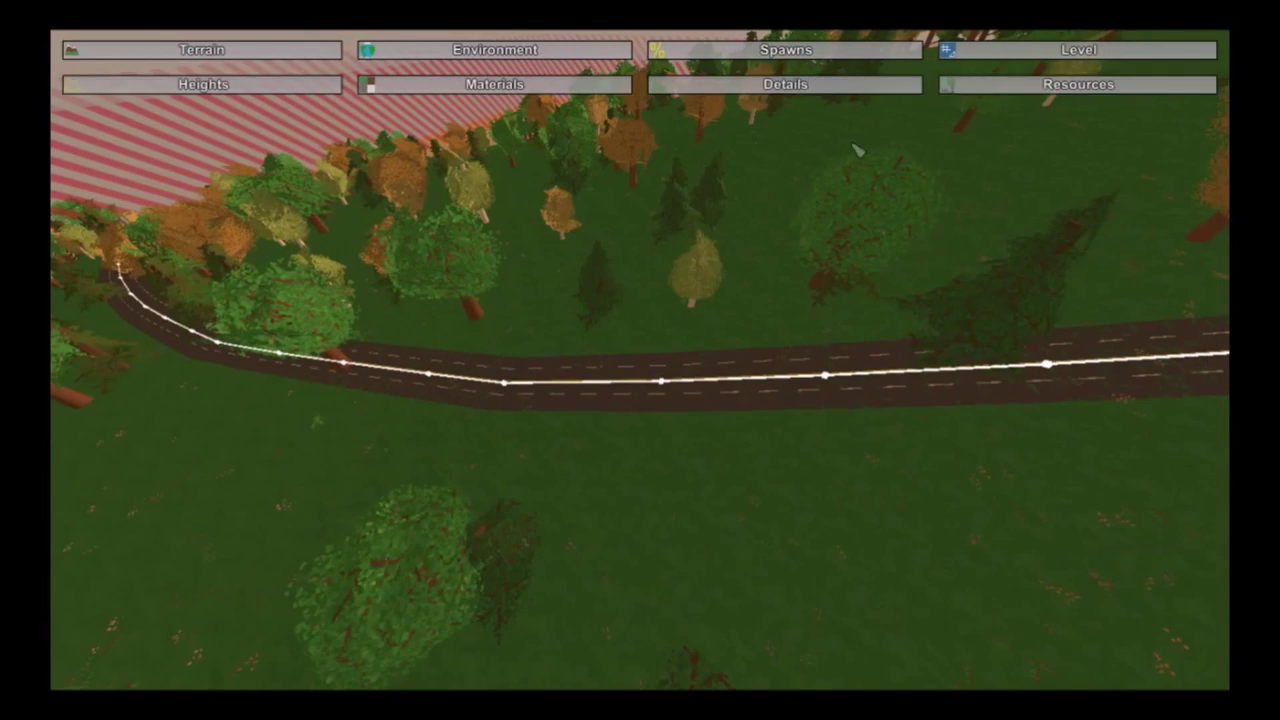
left_click(1000, 86)
left_click(1100, 665)
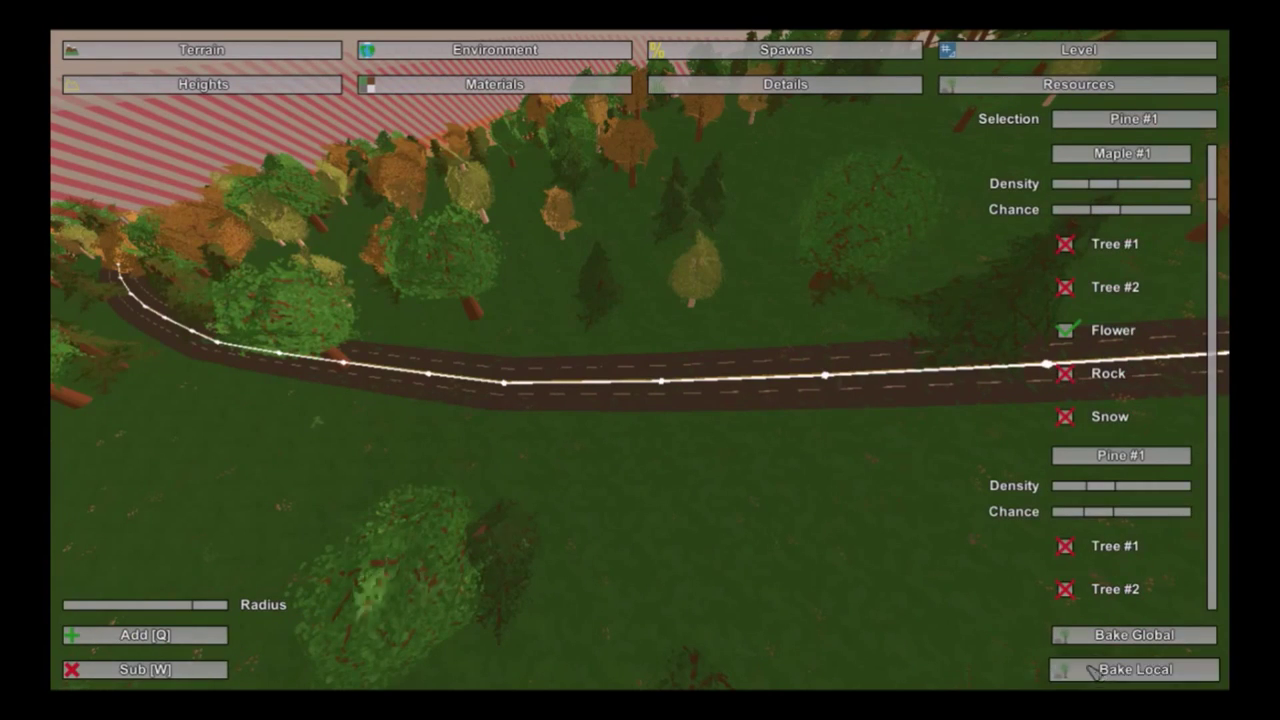
Step: Bake the tree resources globally across the map after moving along the road
key("w")
right_click_drag(271, 383, 116, 238)
mouse_move(628, 240)
right_mouse_down()
mouse_move(624, 290)
mouse_move(645, 366)
right_mouse_up()
key("w")
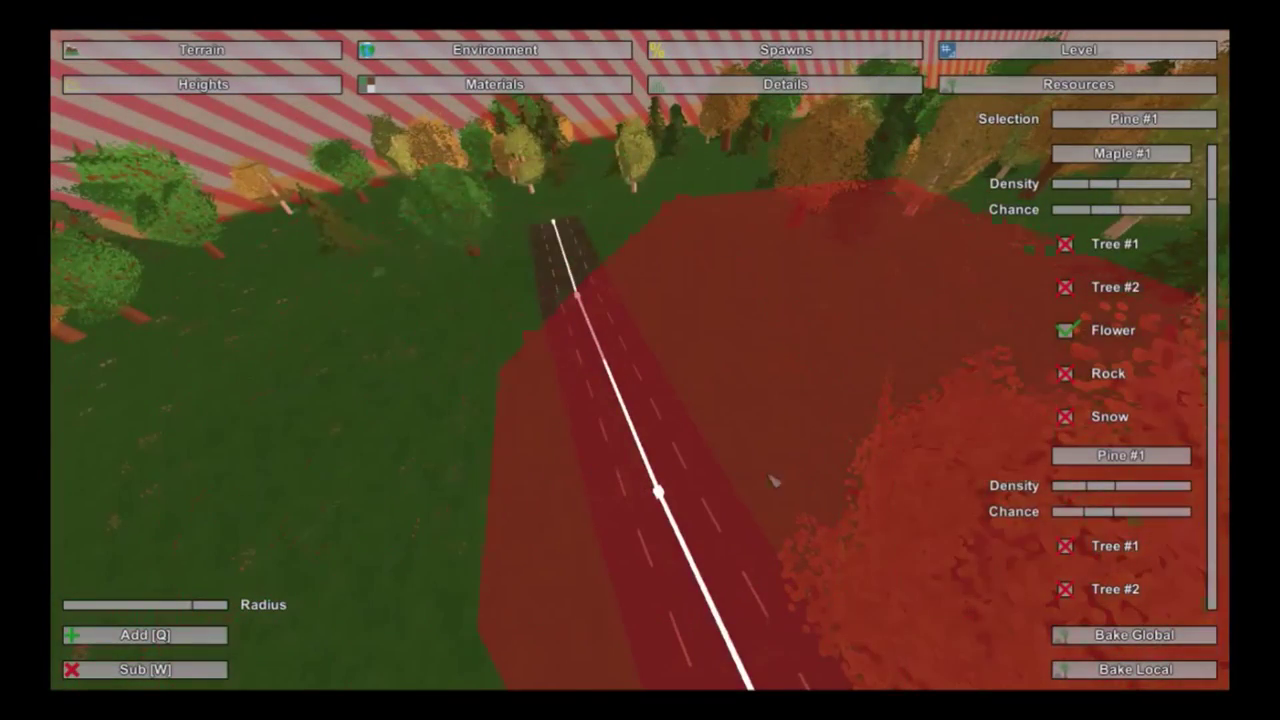
mouse_move(811, 480)
right_mouse_down()
mouse_move(811, 340)
mouse_move(880, 302)
right_mouse_up()
key("d")
key("w")
key("w")
mouse_move(600, 470)
right_mouse_down()
mouse_move(655, 360)
mouse_move(628, 352)
mouse_move(608, 364)
mouse_move(618, 384)
right_mouse_up()
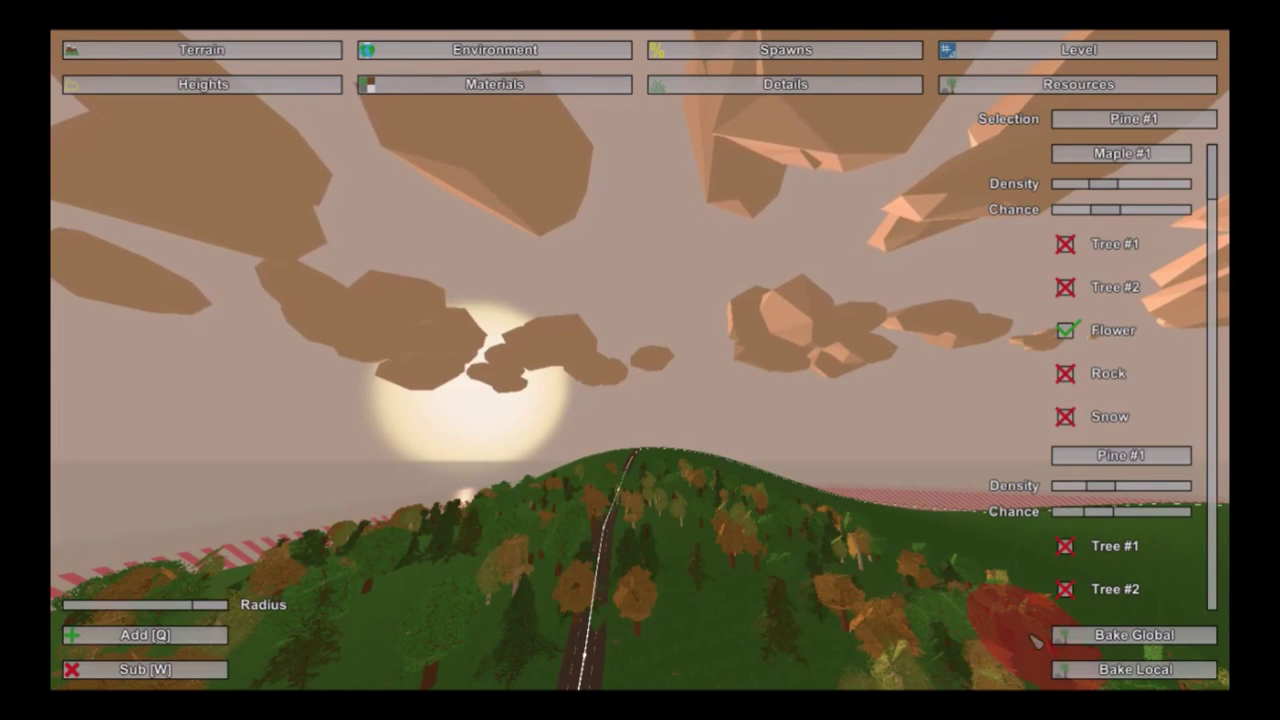
left_click(1064, 638)
mouse_move(920, 615)
right_mouse_down()
mouse_move(600, 665)
mouse_move(590, 685)
mouse_move(870, 690)
right_mouse_up()
Step: Return to road editing and split the nodes at the slight bend beyond the smoothed curve
left_click(494, 49)
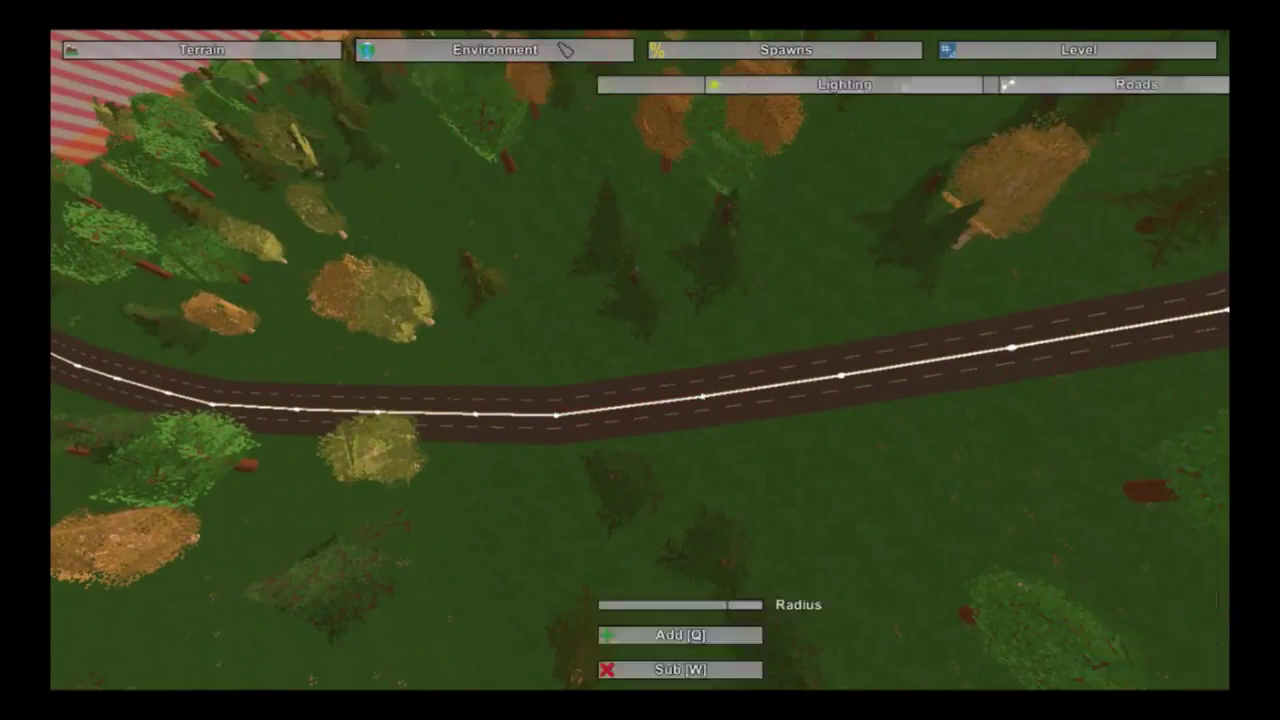
left_click(494, 84)
key("d")
mouse_move(640, 360)
right_mouse_down()
mouse_move(655, 360)
mouse_move(643, 356)
right_mouse_up()
key("w")
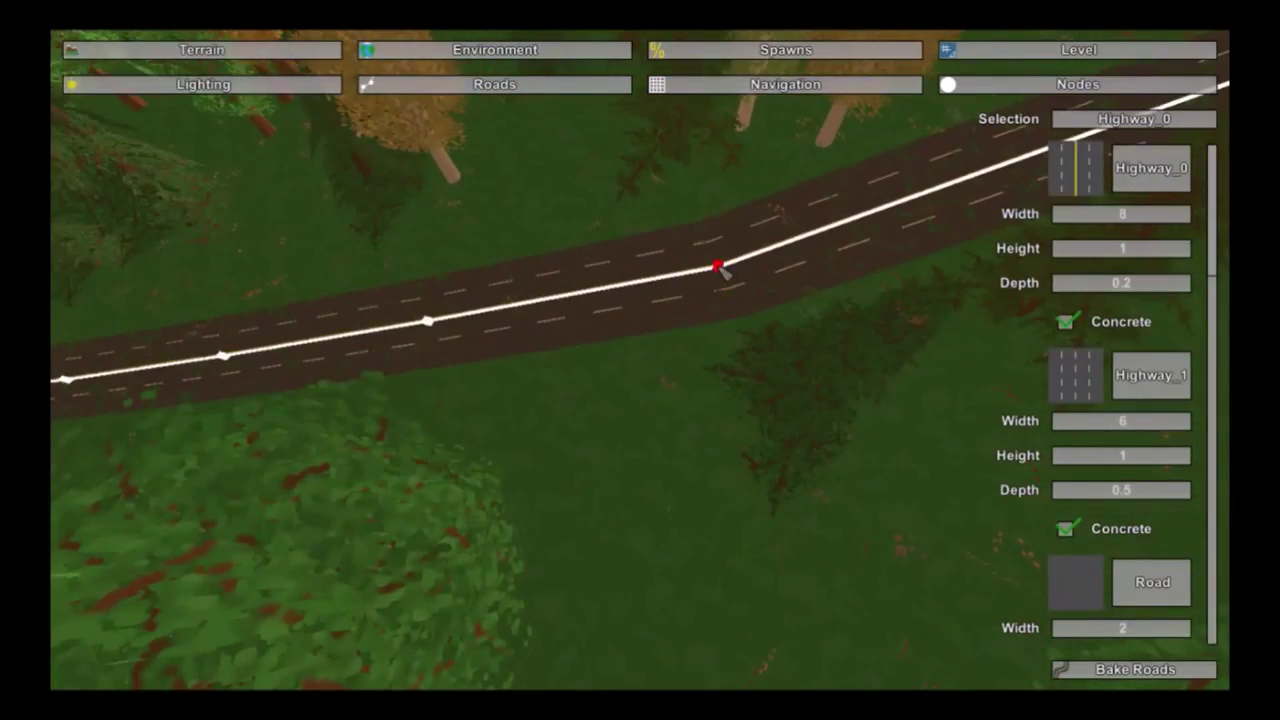
key("d")
key("s")
right_click_drag(718, 266, 400, 340)
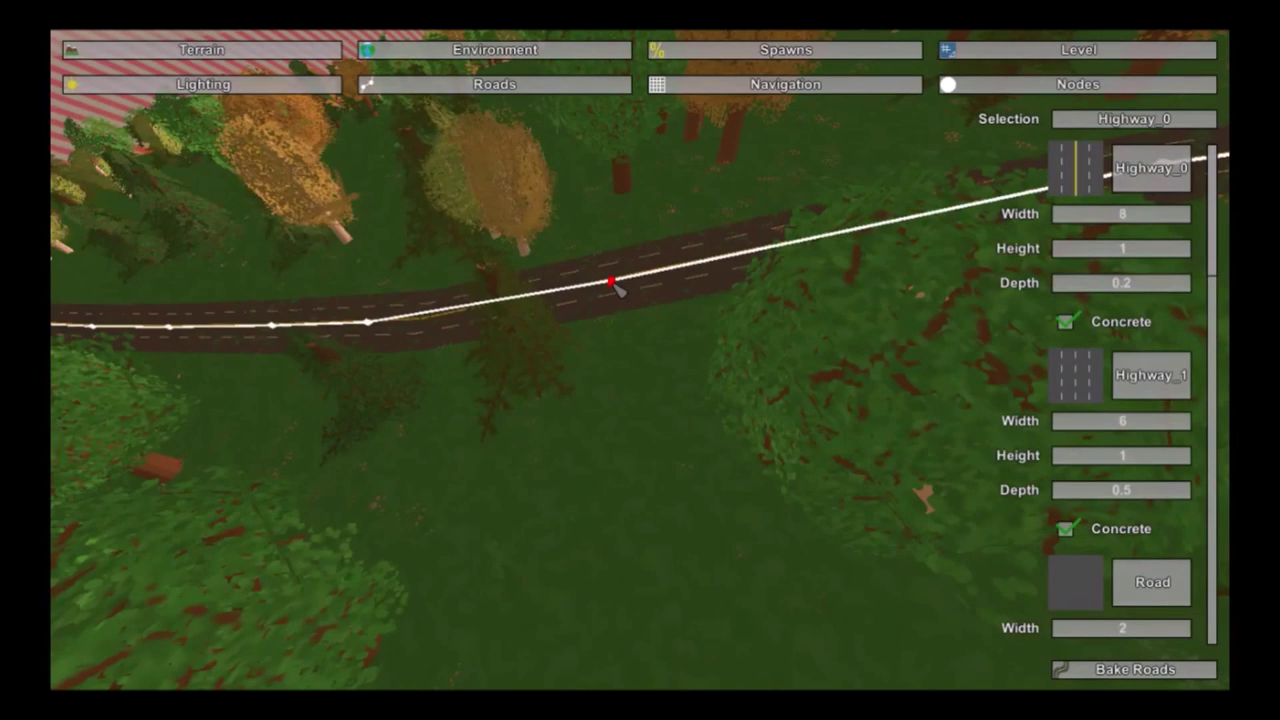
left_click(612, 282)
Step: Split the nodes along the straight stretch past the large green tree to shorten its segments
key("d")
right_click_drag(614, 287, 490, 197)
key("w")
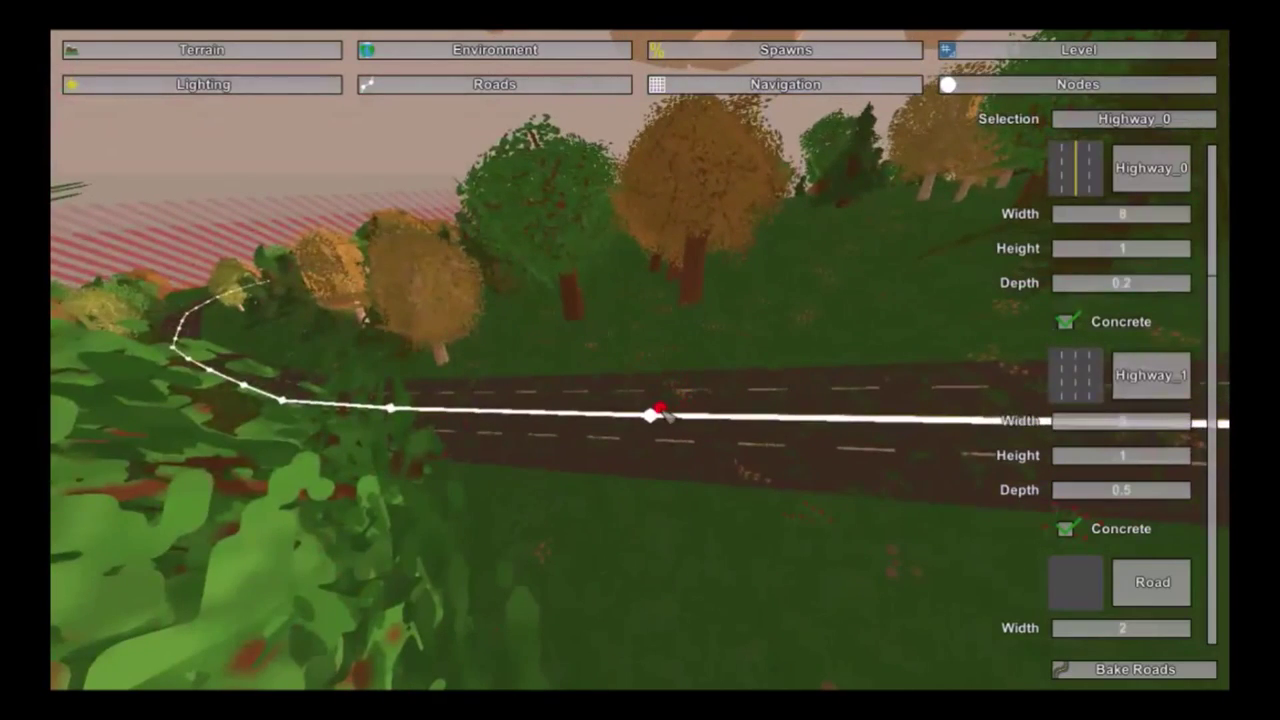
left_click(655, 413)
left_click(836, 416)
right_click_drag(829, 437, 878, 495)
key("s")
key("d")
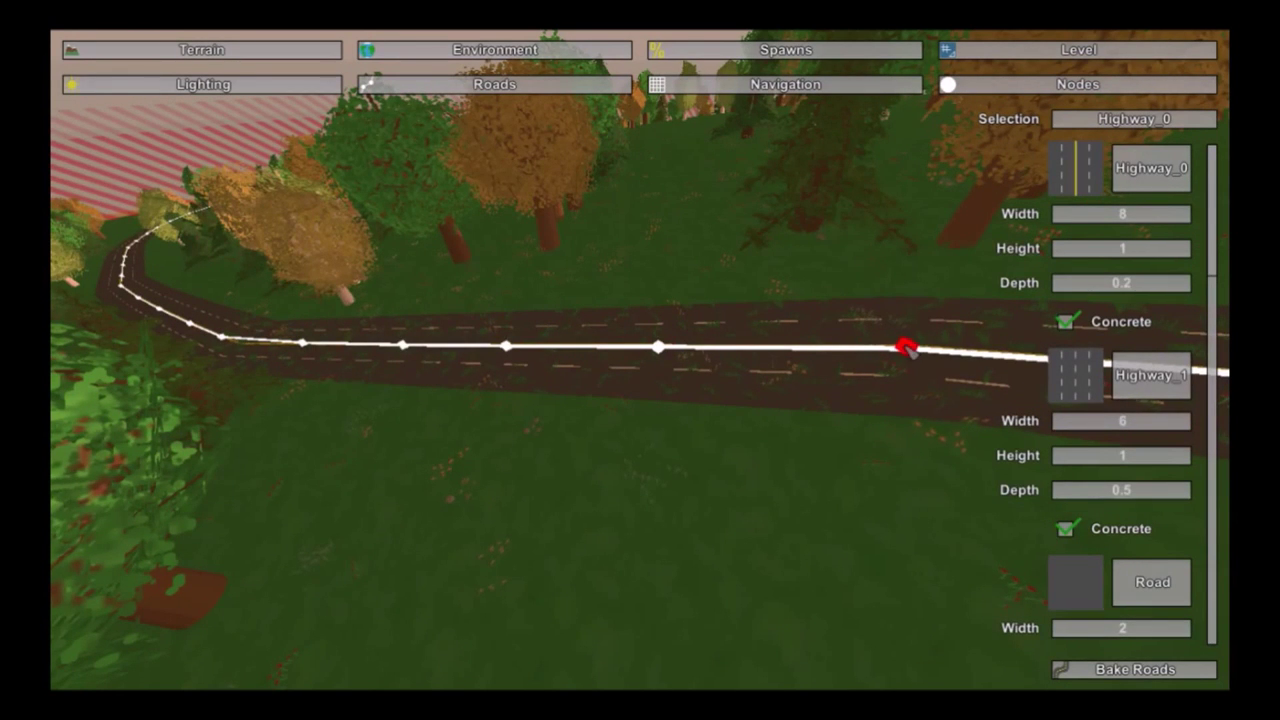
Step: Split the nodes at the slight bend and across the stretch where grass cuts through the road
right_click_drag(906, 346, 547, 421)
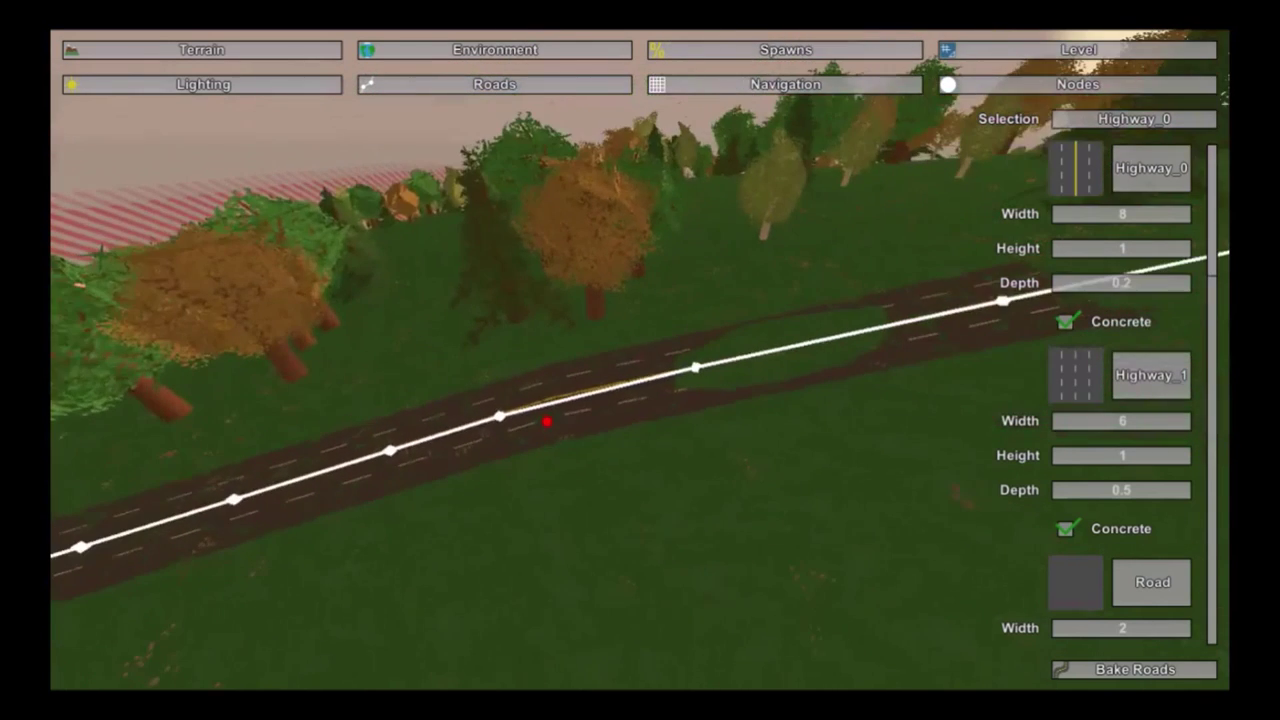
left_click(697, 375)
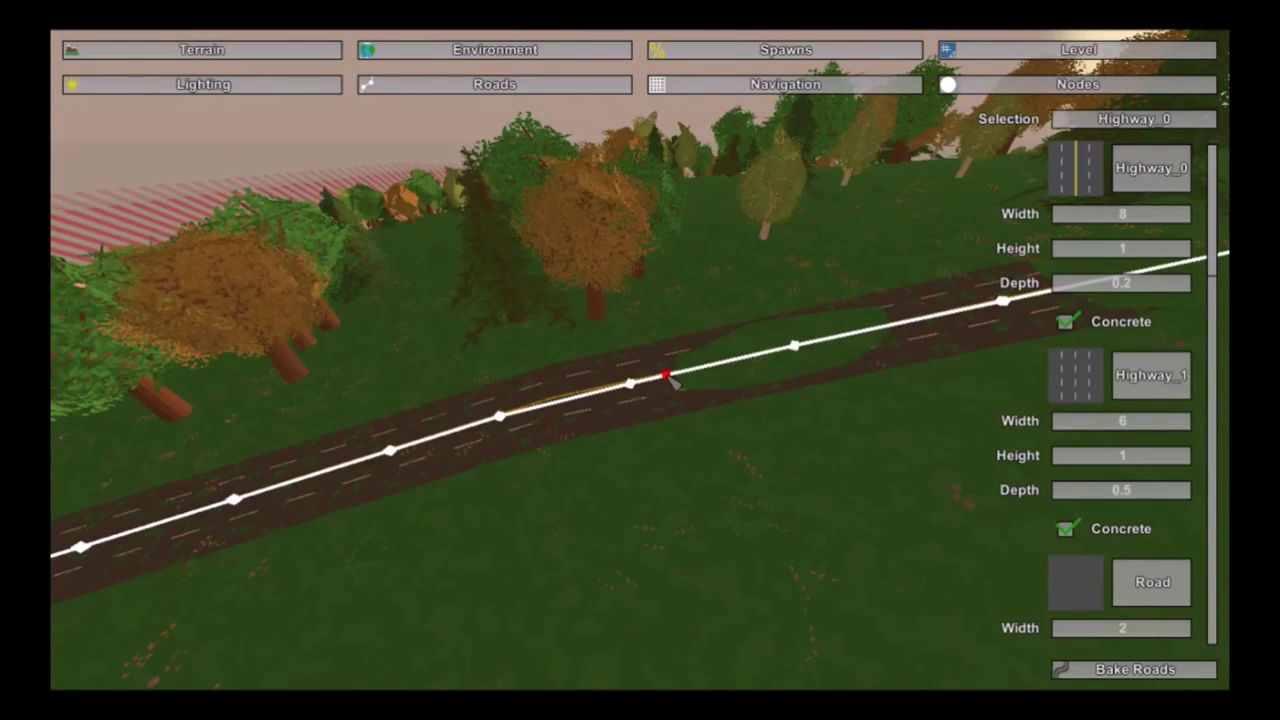
left_click(662, 391)
left_click(503, 418)
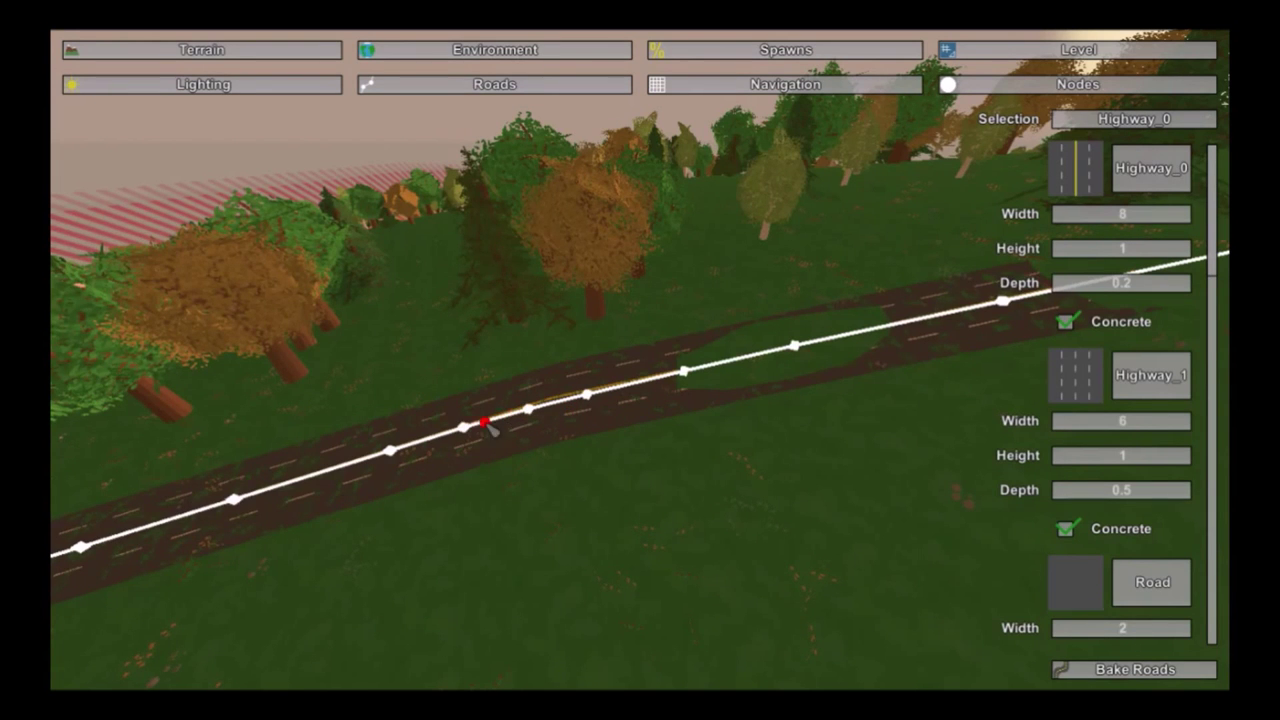
left_click(476, 427)
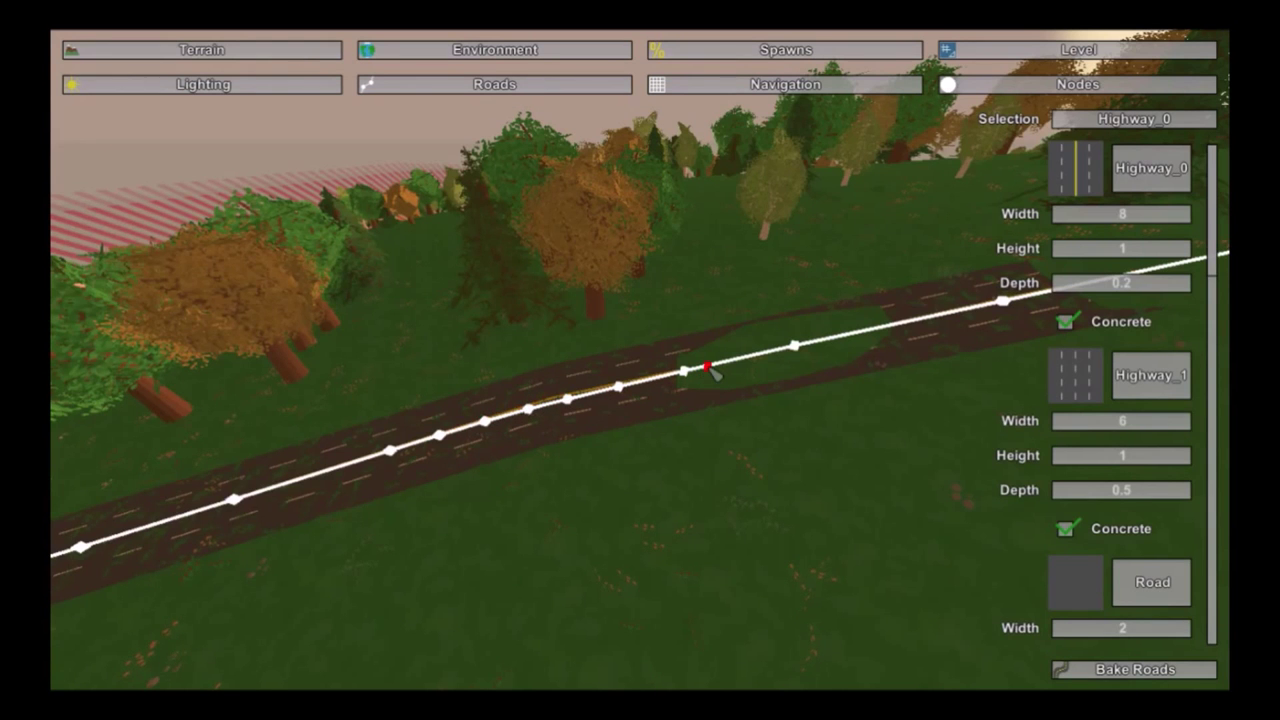
left_click(865, 331)
left_click(757, 354)
Step: Split the nodes beyond the grass gap up to the isolated patch of road
key("d")
right_click_drag(784, 349, 702, 354)
left_click(806, 347)
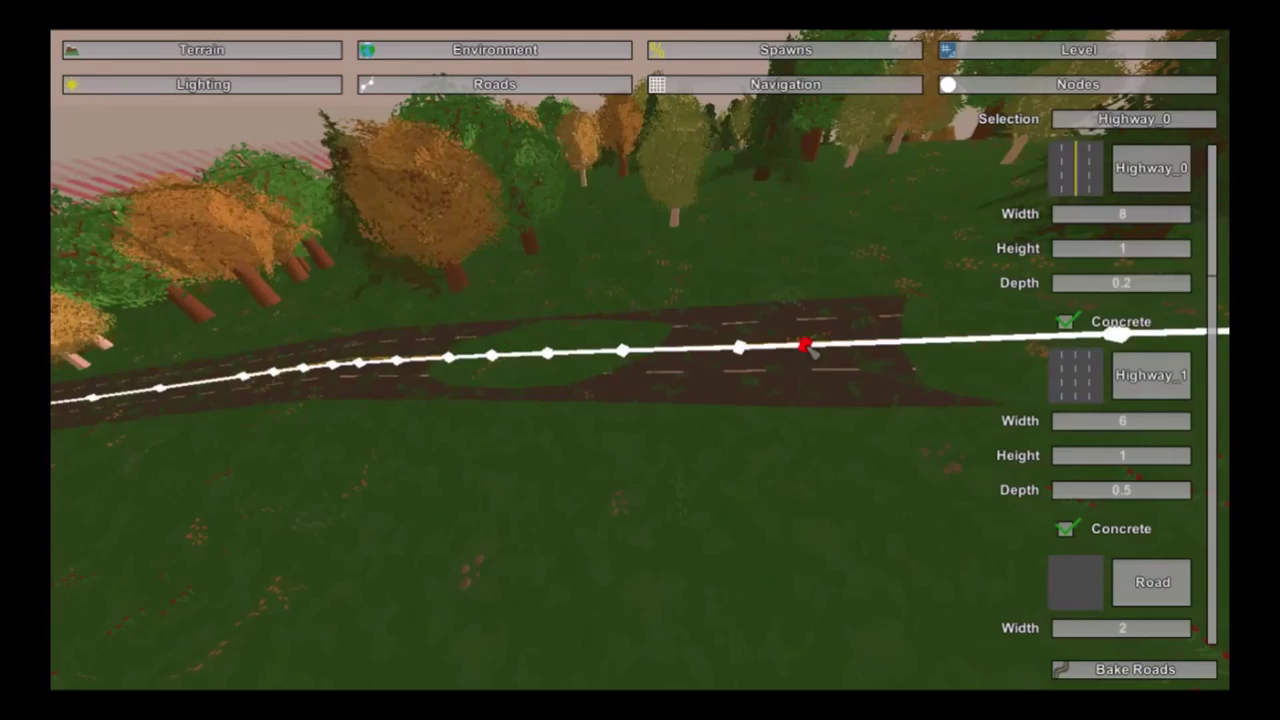
key("d")
right_click_drag(806, 347, 642, 364)
left_click(666, 335)
key("d")
left_click(734, 326)
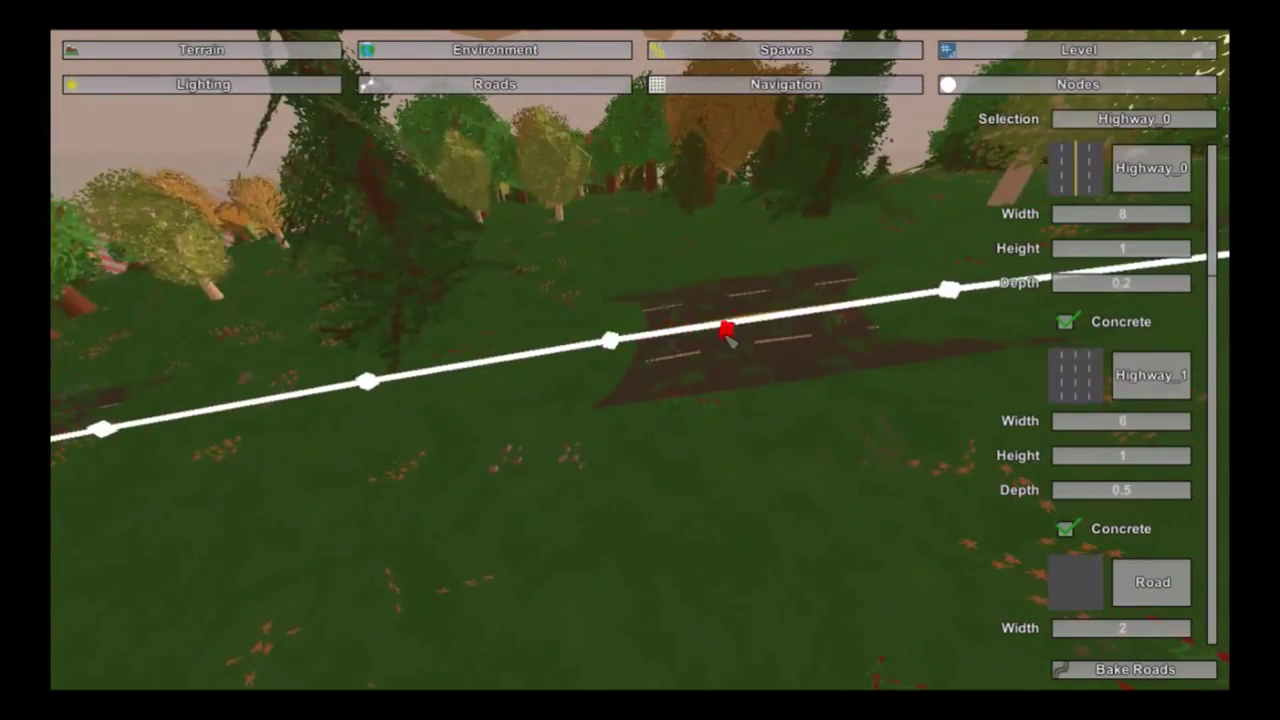
key("d")
right_click_drag(728, 328, 640, 360)
key("d")
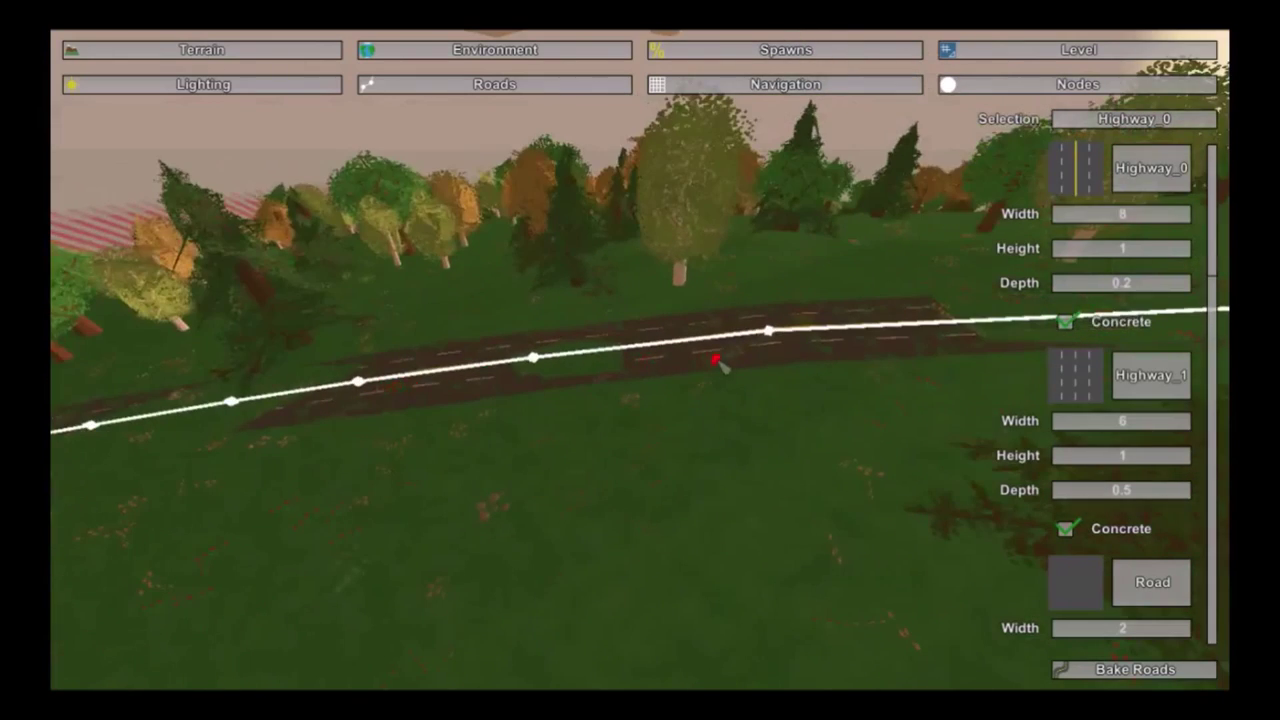
Step: Split the nodes along the curve with the broken surface and bake the roads to close its gaps
right_click_drag(770, 336, 679, 365)
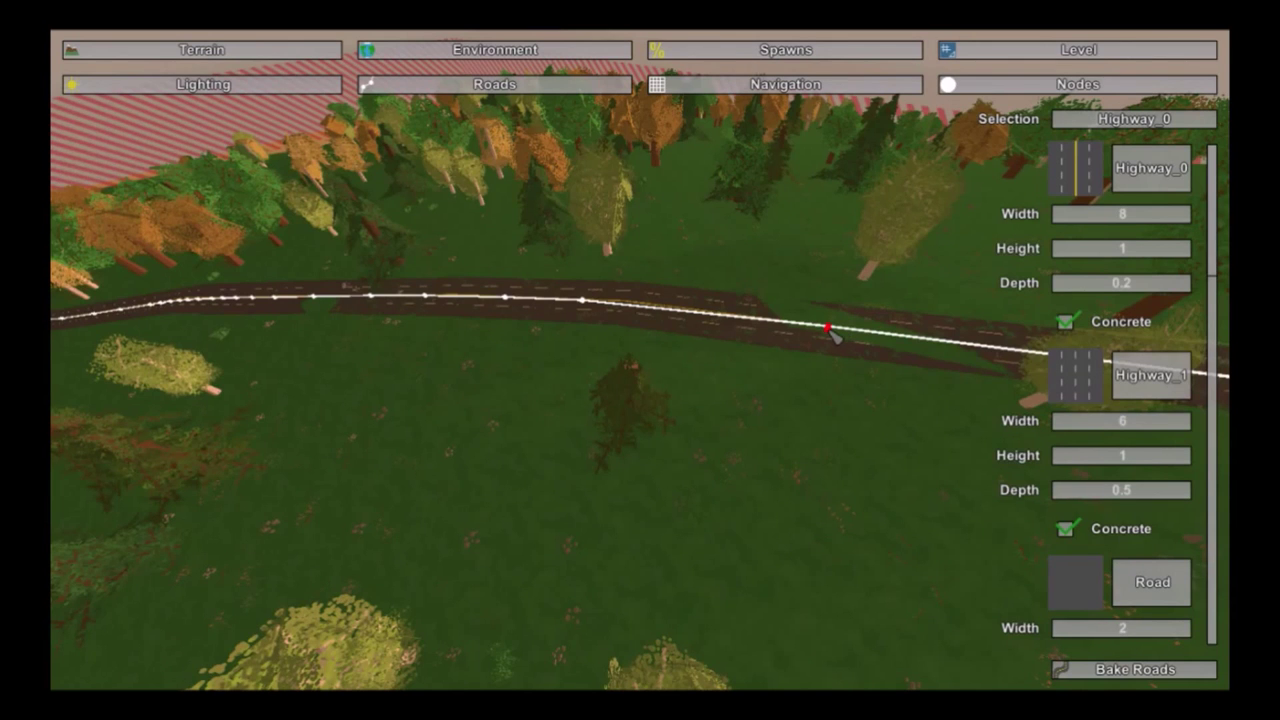
left_click(823, 335)
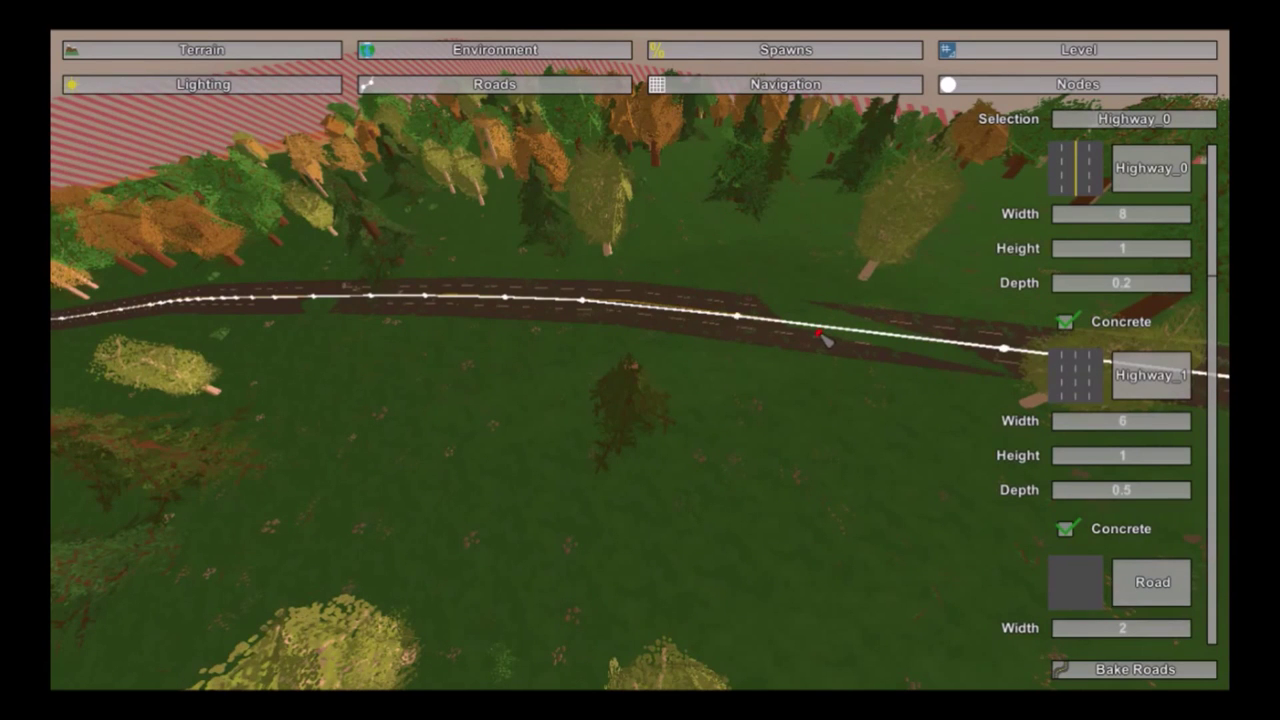
left_click(741, 319)
left_click(1008, 349)
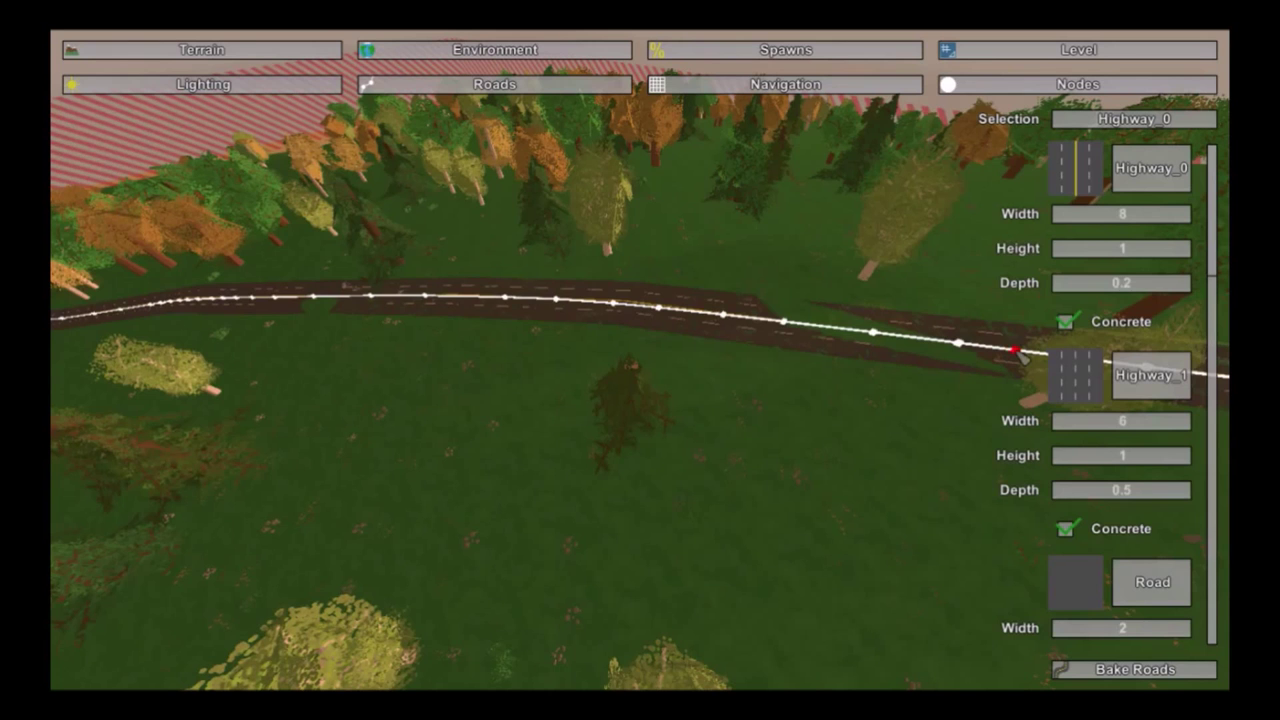
left_click(1130, 668)
key("Escape")
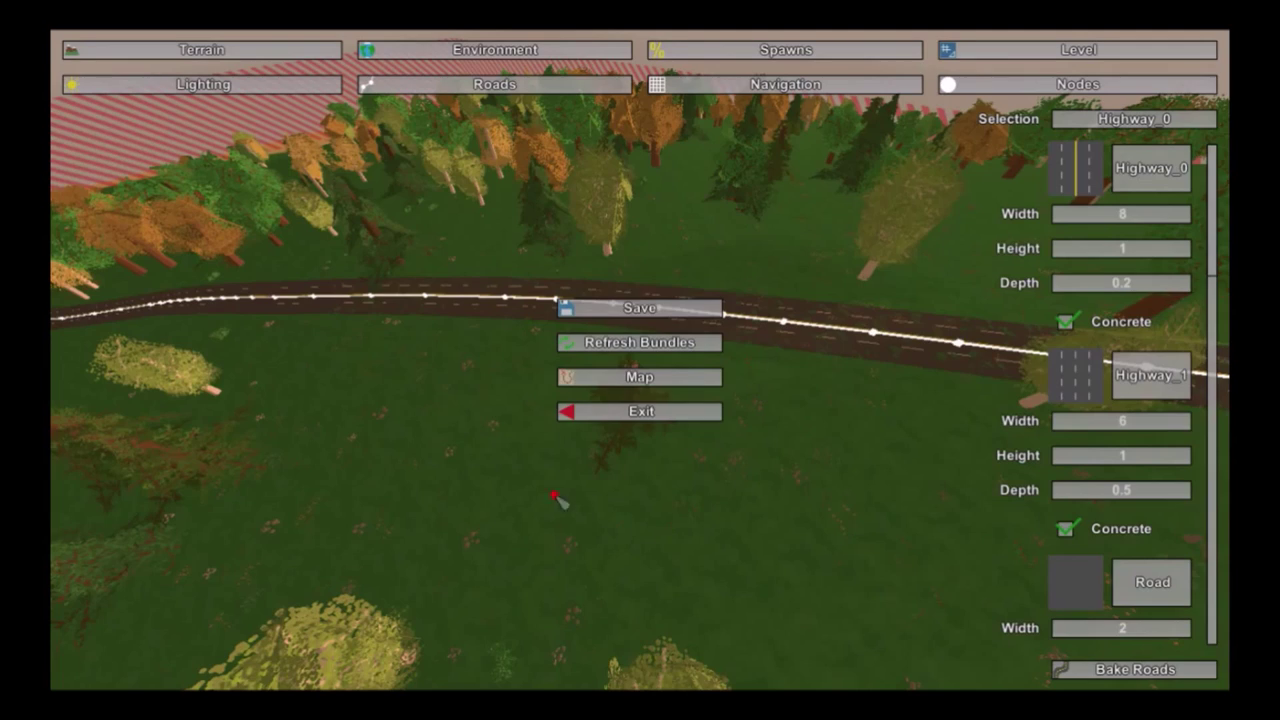
key("Escape")
Step: Split the nodes along the tree-lined stretch following the baked curve to even out its long segments
right_click_drag(752, 346, 915, 295)
right_click_drag(582, 363, 694, 341)
key("s")
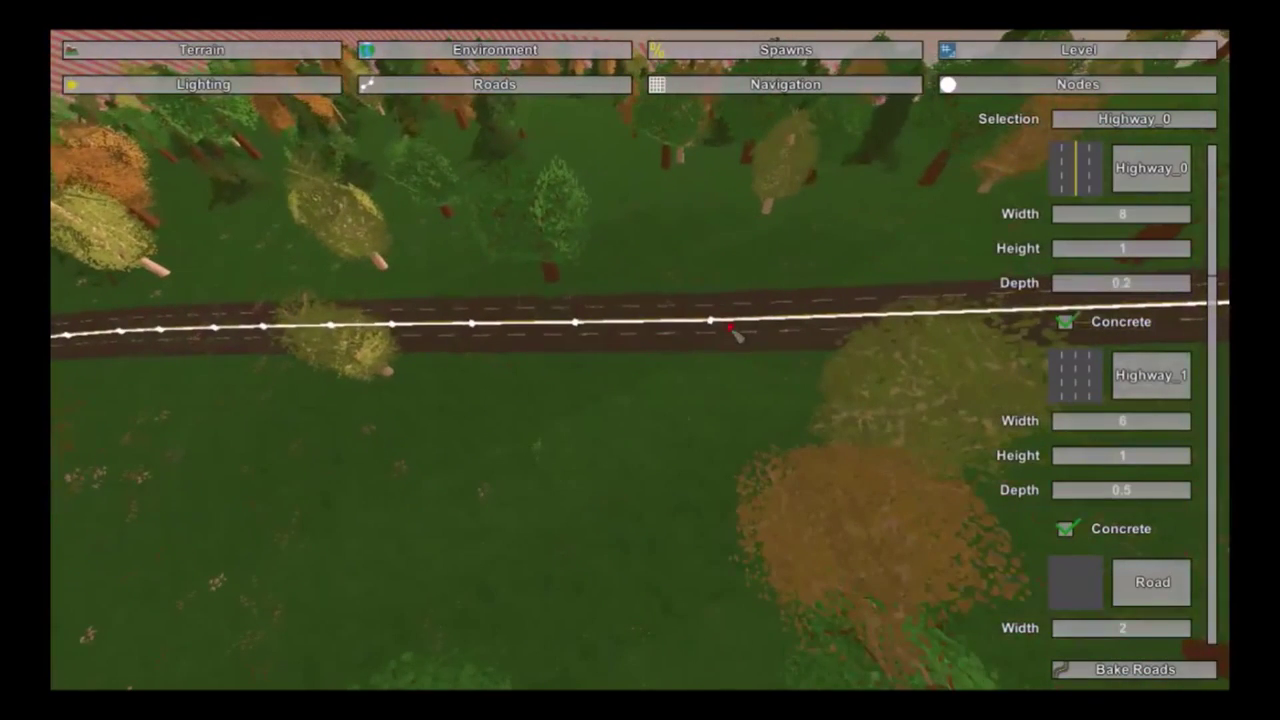
left_click(710, 320)
key("d")
right_click_drag(966, 317, 675, 367)
right_click_drag(720, 300, 608, 390)
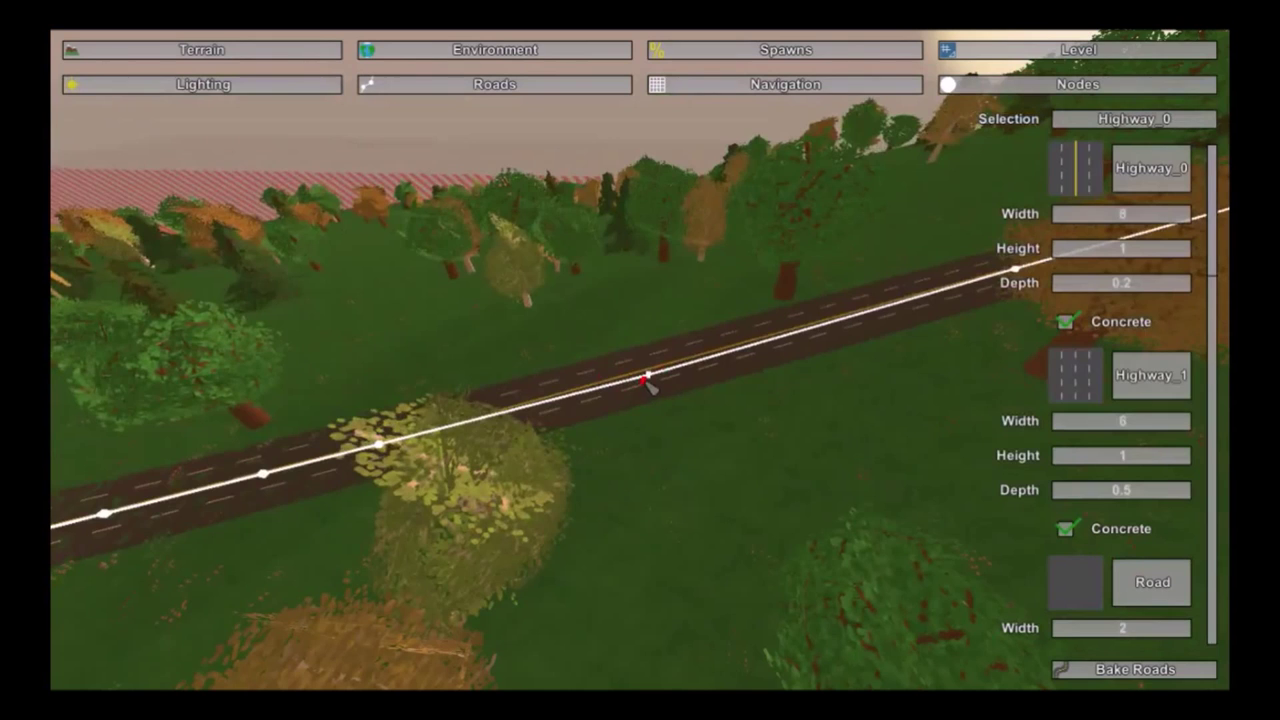
left_click(646, 377)
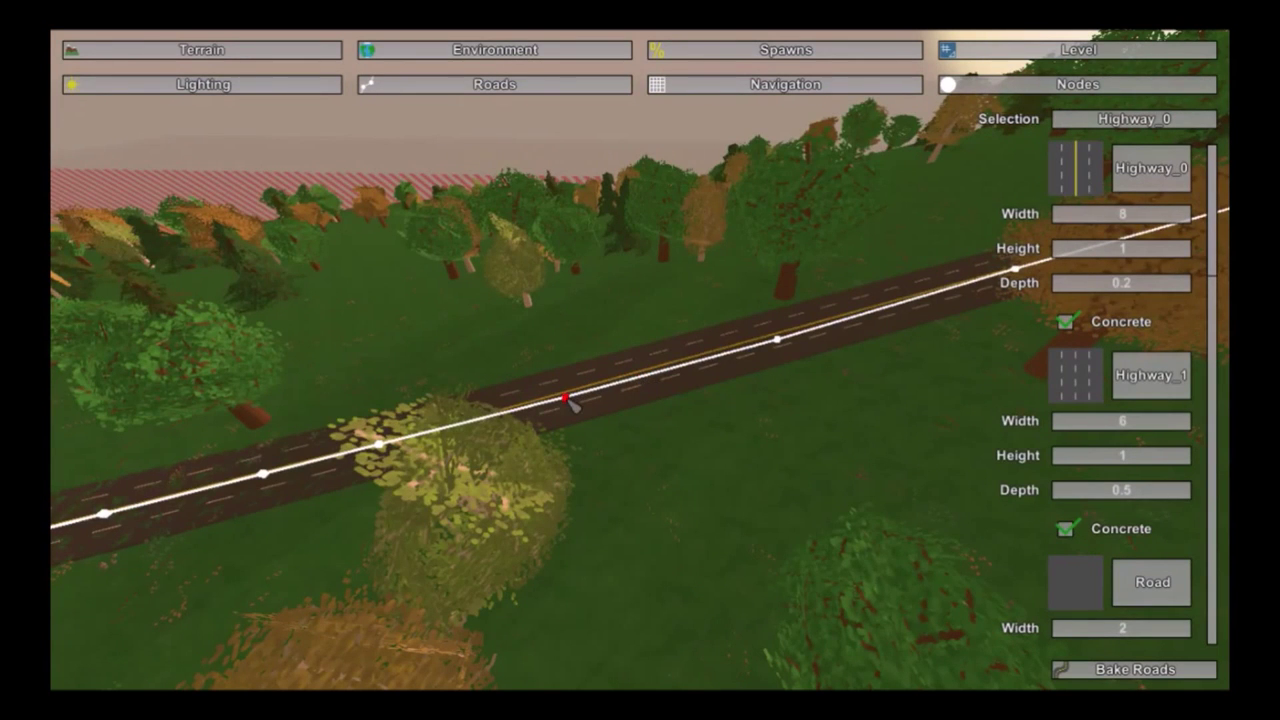
left_click_drag(572, 402, 517, 416)
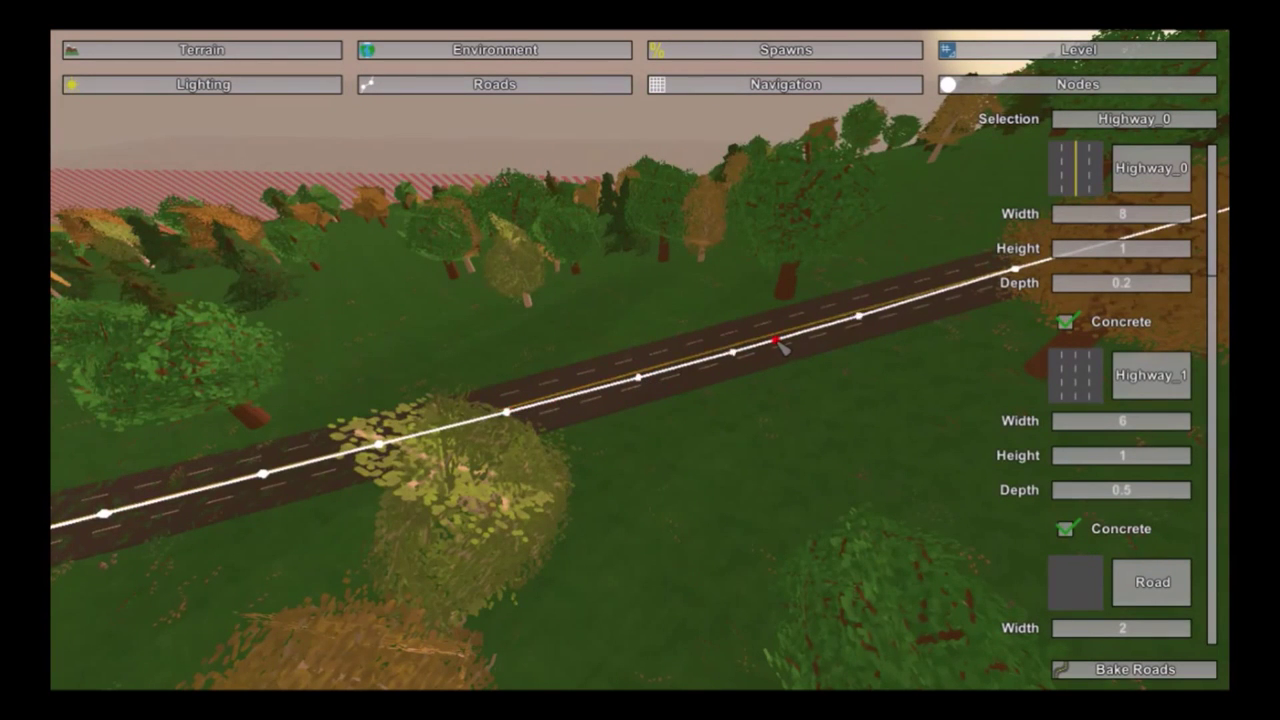
Step: Split the nodes past the large orange tree and across the small grass patch in the road
right_click_drag(785, 345, 658, 372)
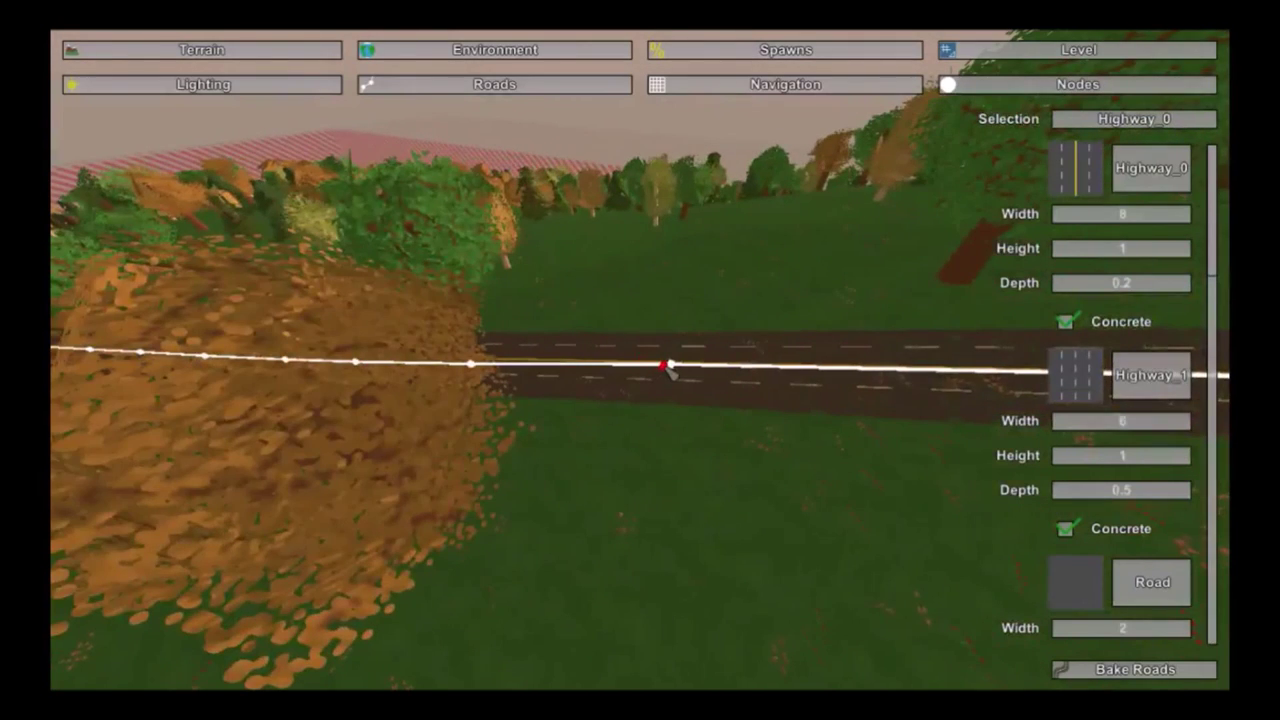
left_click_drag(674, 370, 896, 380)
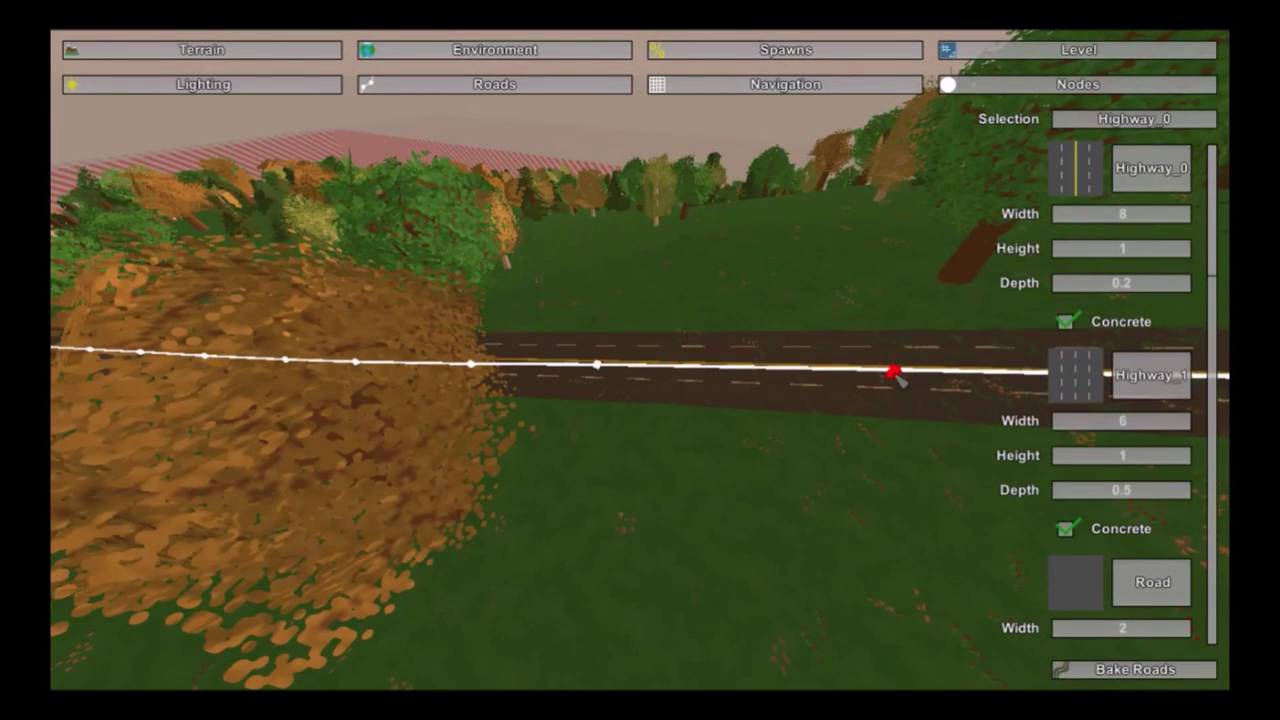
key("d")
right_click_drag(885, 415, 645, 347)
key("d")
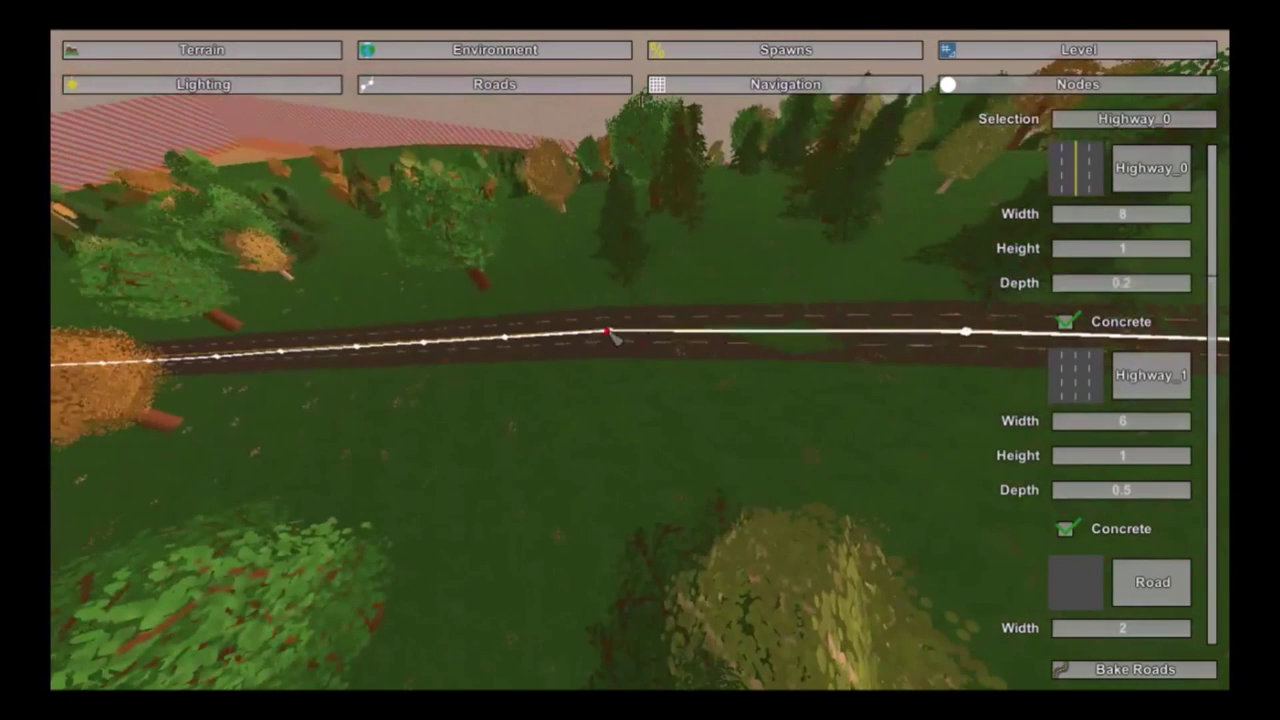
left_click_drag(610, 335, 617, 337)
left_click(709, 333)
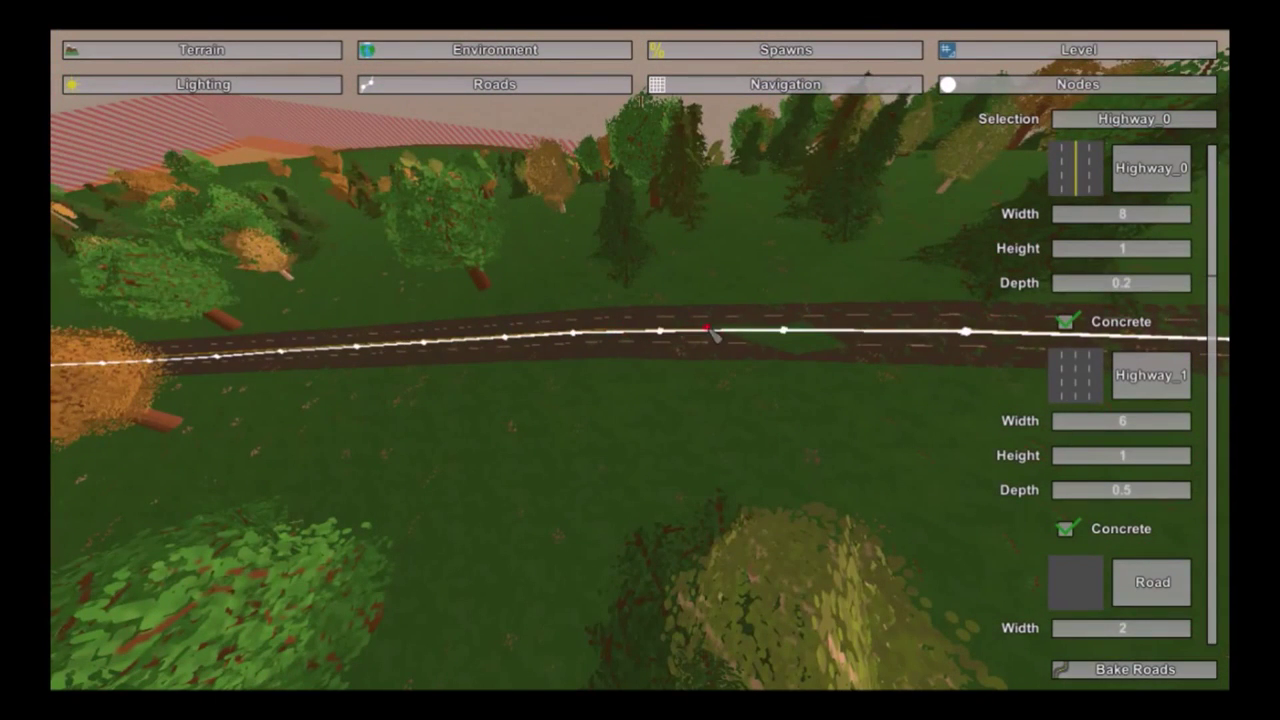
left_click_drag(789, 335, 810, 336)
left_click(967, 335)
Step: Split the nodes around the sharp bend and onward to the next orange tree to round the curve
key("d")
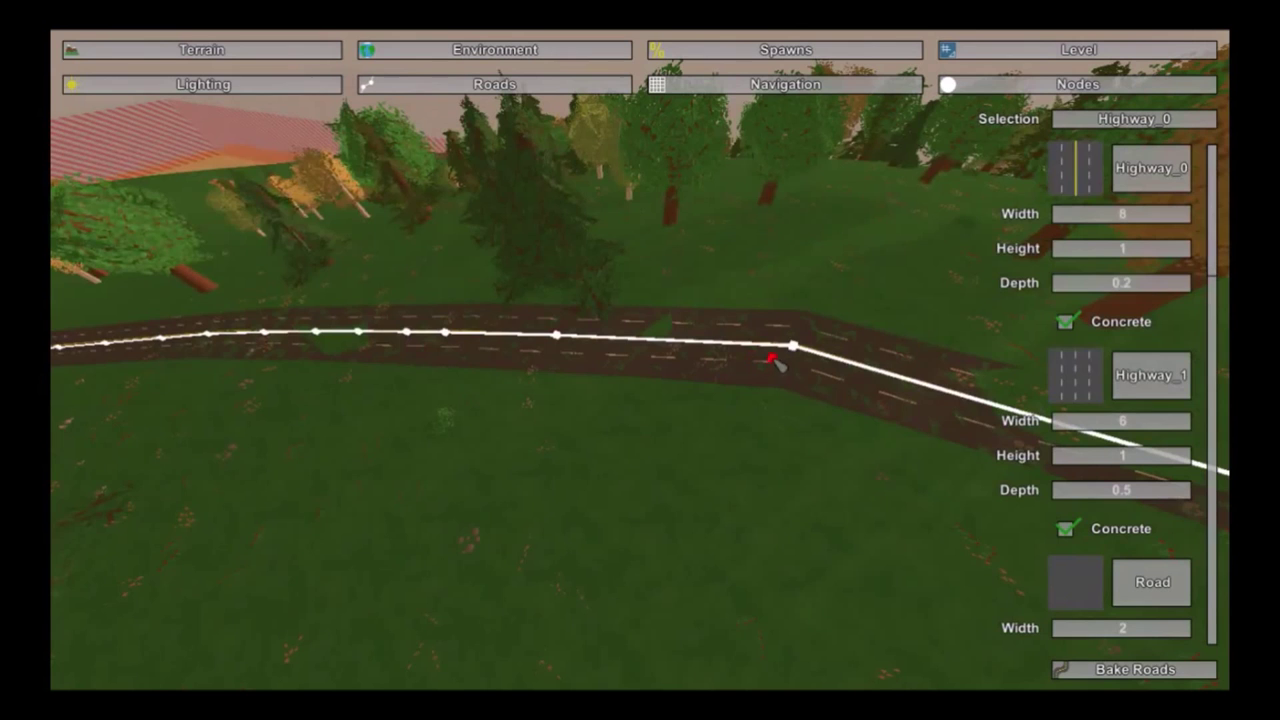
left_click(795, 346)
left_click(714, 342)
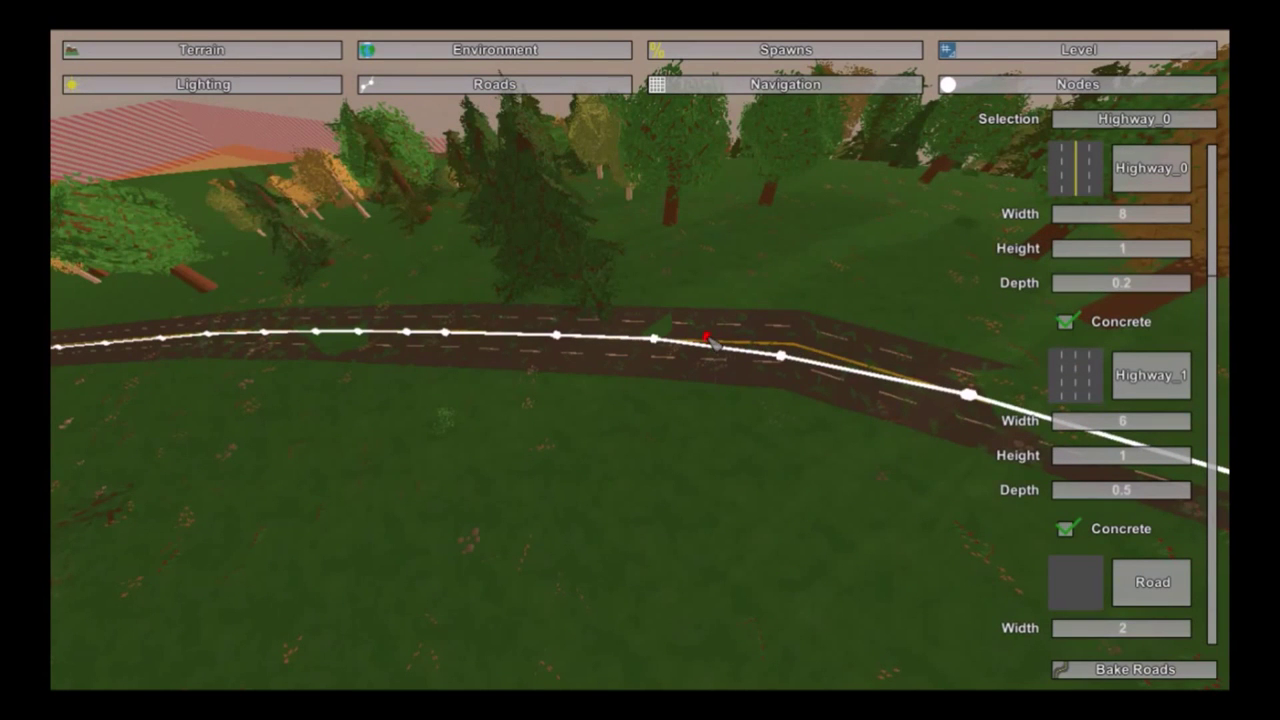
left_click_drag(561, 342, 1003, 400)
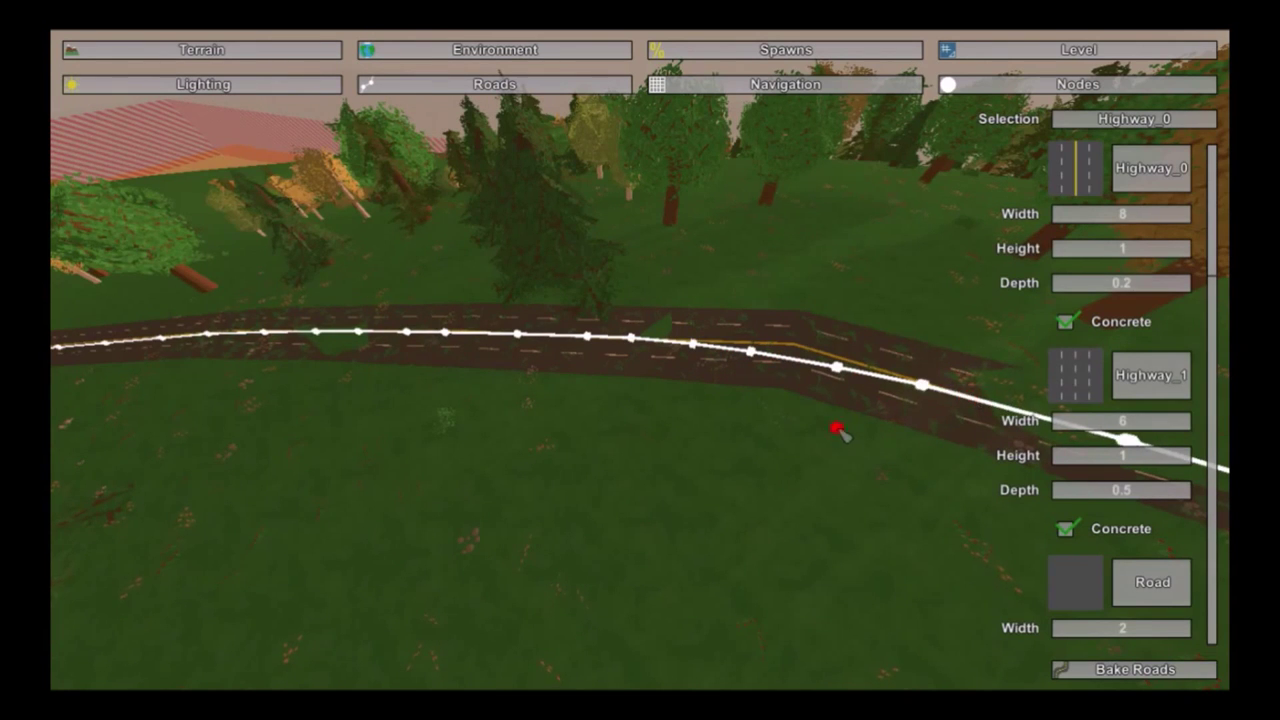
right_click_drag(838, 430, 636, 357)
left_click_drag(650, 344, 770, 342)
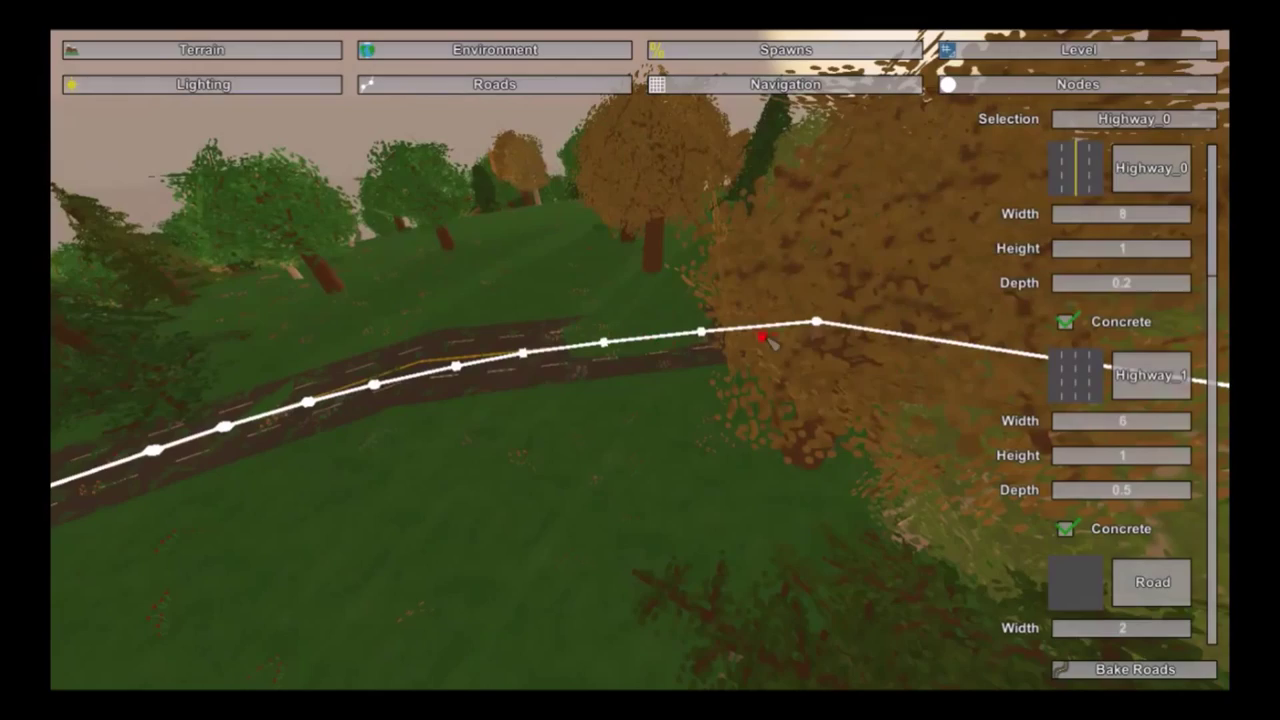
Step: Split the nodes behind the large orange tree and along the broken road piece beyond it to shorten the segments
right_click_drag(827, 329, 1040, 320)
key("w")
key("s")
mouse_move(636, 357)
right_mouse_down()
mouse_move(645, 500)
mouse_move(655, 460)
mouse_move(636, 357)
right_mouse_up()
left_click_drag(622, 383, 558, 363)
left_click_drag(434, 333, 361, 318)
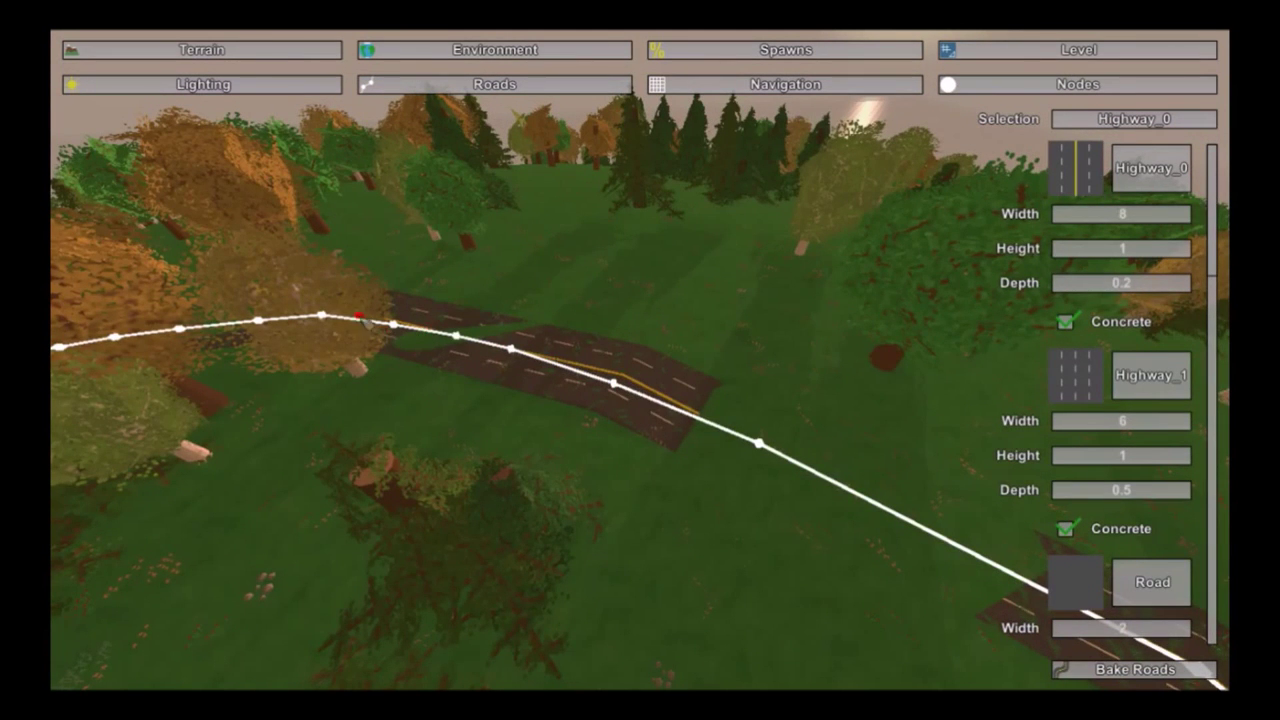
left_click(324, 316)
left_click(758, 444)
Step: Split the nodes around the small isolated road patches in the grass to round the curve through them
right_click_drag(777, 490, 645, 361)
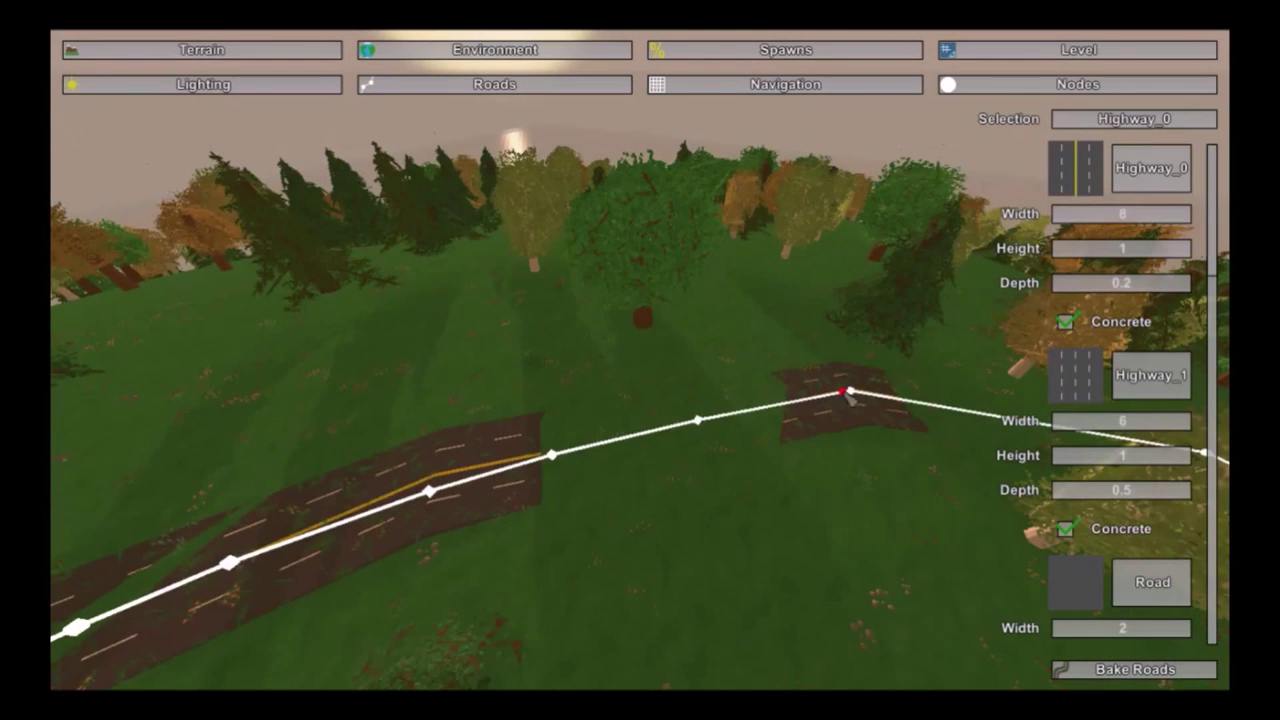
left_click(853, 395)
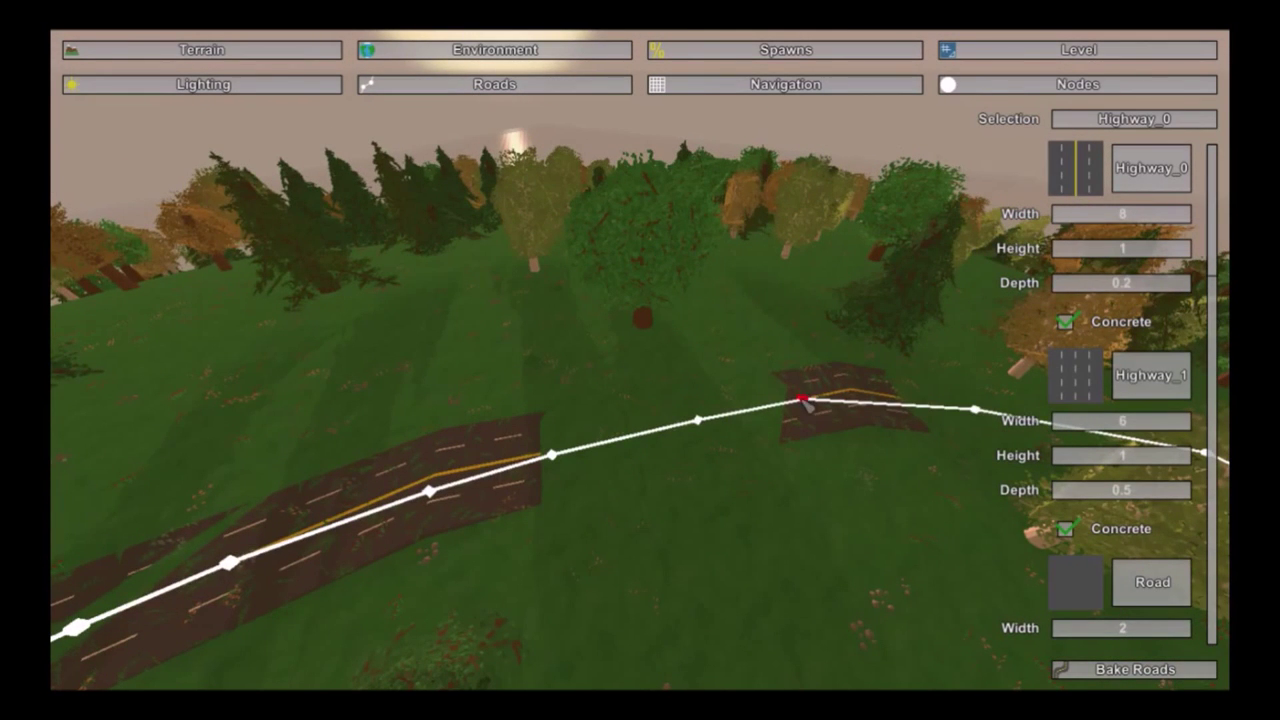
left_click_drag(805, 402, 928, 417)
right_click_drag(972, 414, 641, 362)
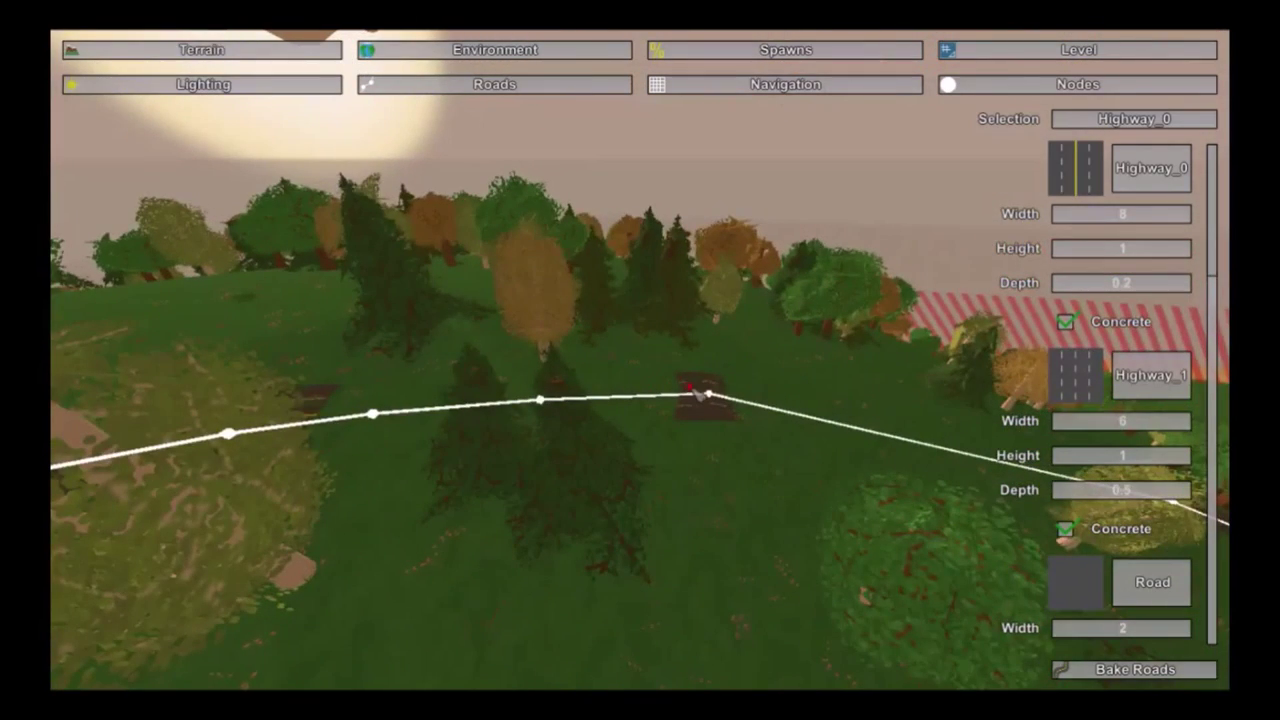
left_click_drag(709, 399, 830, 415)
left_click_drag(907, 434, 868, 429)
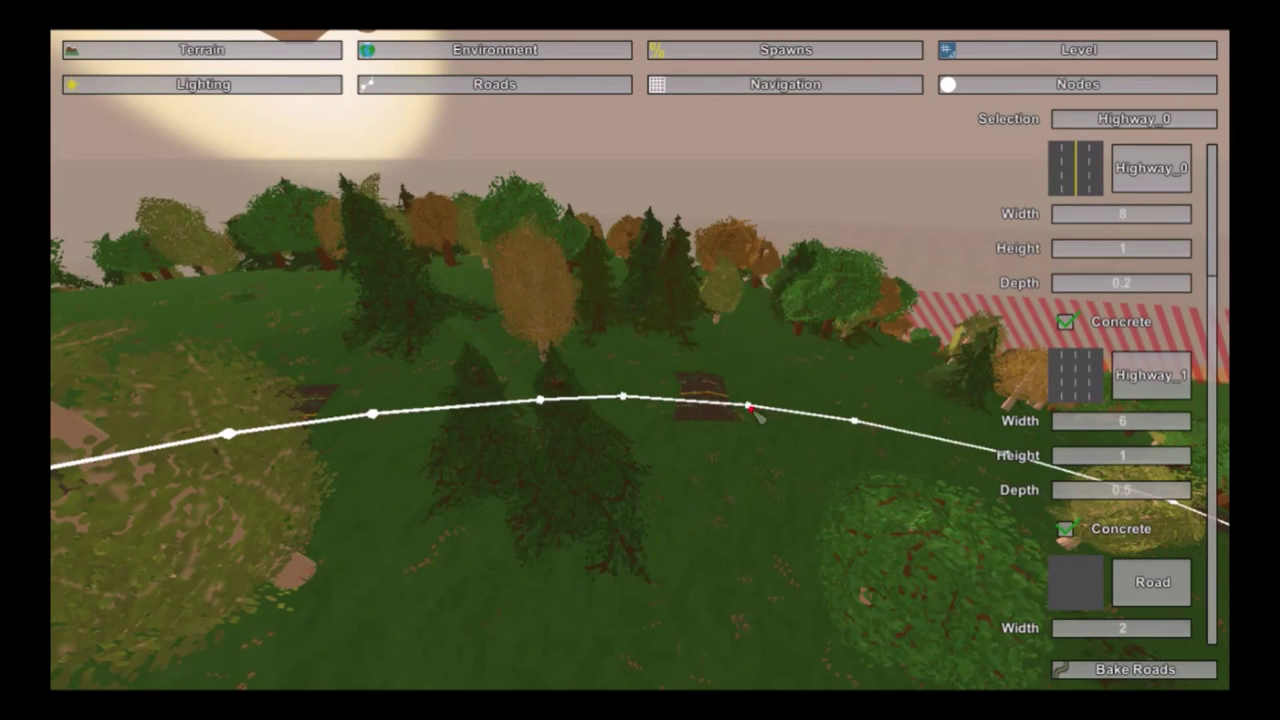
left_click_drag(758, 417, 753, 411)
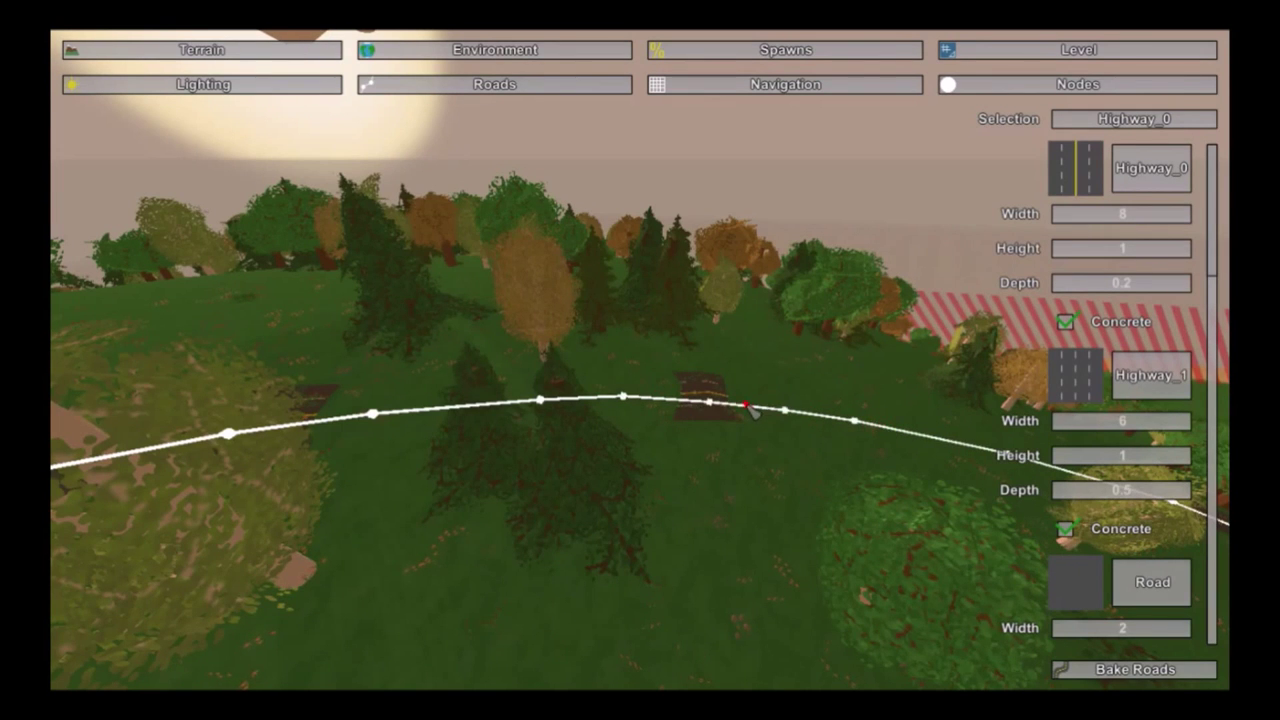
left_click(624, 397)
Step: Bake the roads to close the grass gaps along the newly rounded curve
mouse_move(624, 397)
right_mouse_down()
mouse_move(640, 360)
mouse_move(635, 376)
right_mouse_up()
key("a")
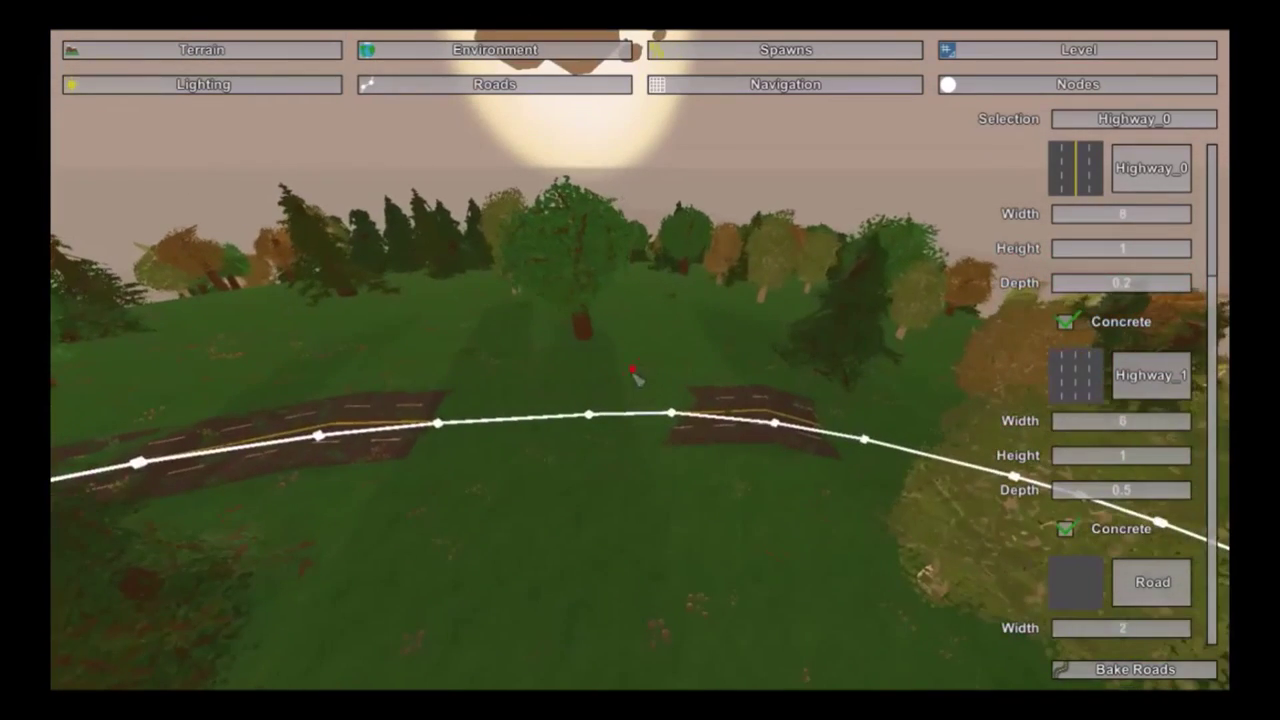
right_click_drag(572, 416, 540, 444)
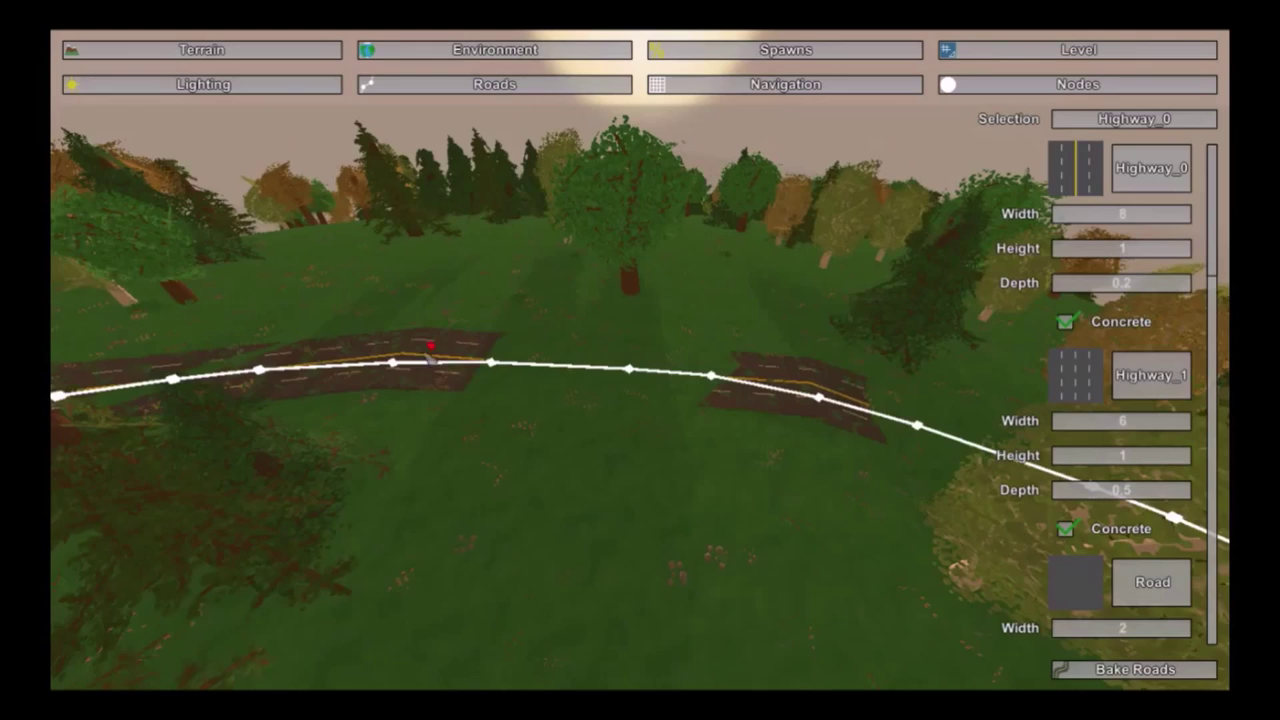
left_click(1063, 669)
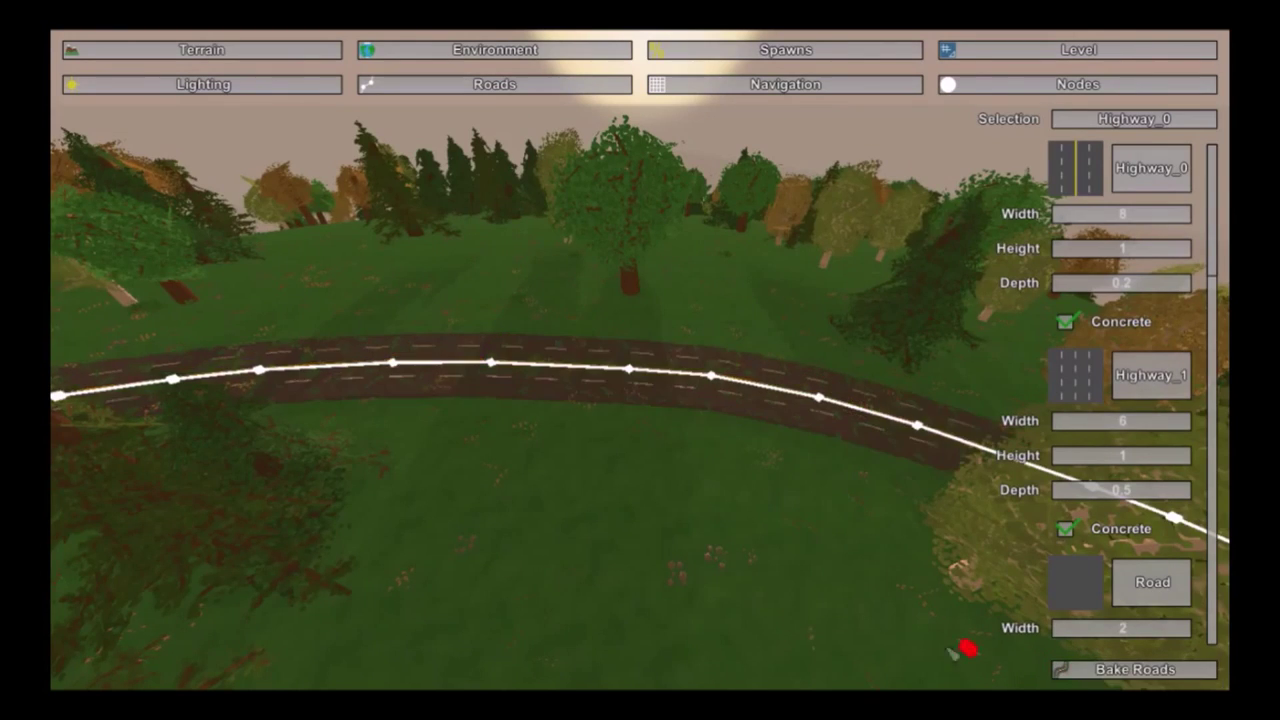
Step: Split the nodes on both sides of the grass gap between the baked curve and the next road piece
right_click_drag(806, 586, 740, 580)
mouse_move(640, 360)
right_mouse_down()
mouse_move(570, 362)
mouse_move(480, 410)
right_mouse_up()
right_click_drag(450, 350, 450, 310)
right_click_drag(640, 360, 710, 450)
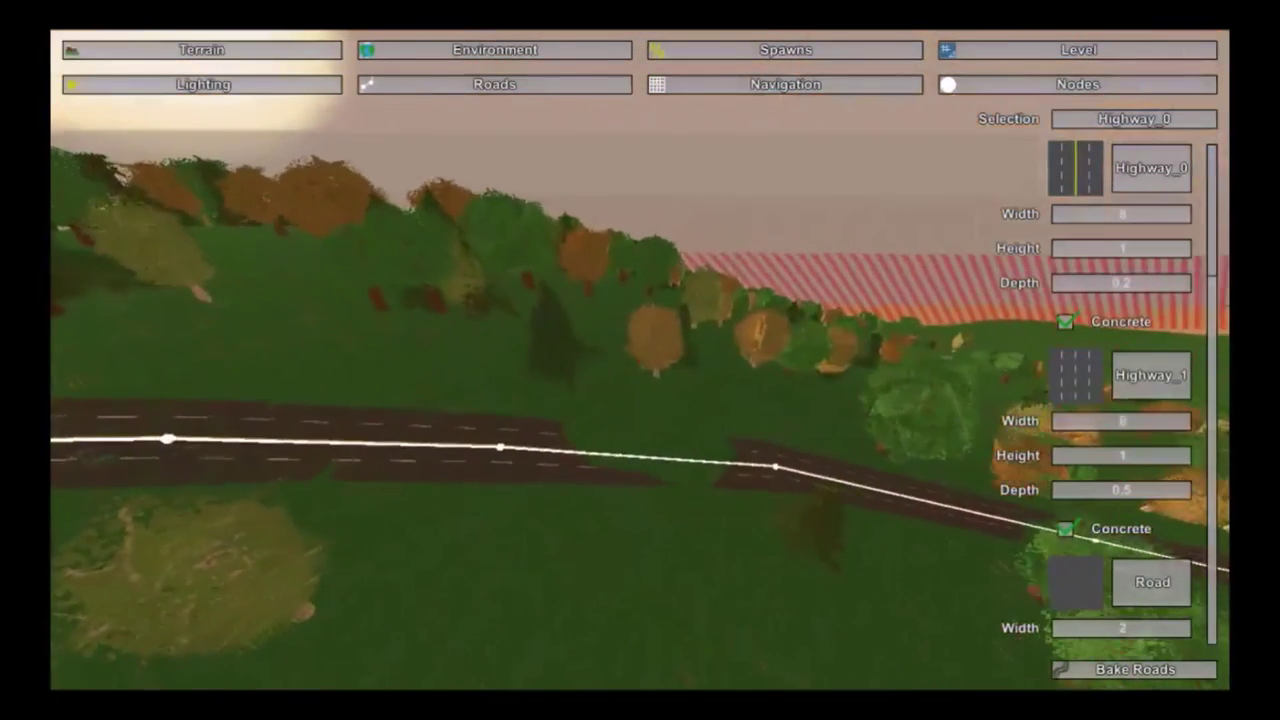
left_click(777, 465)
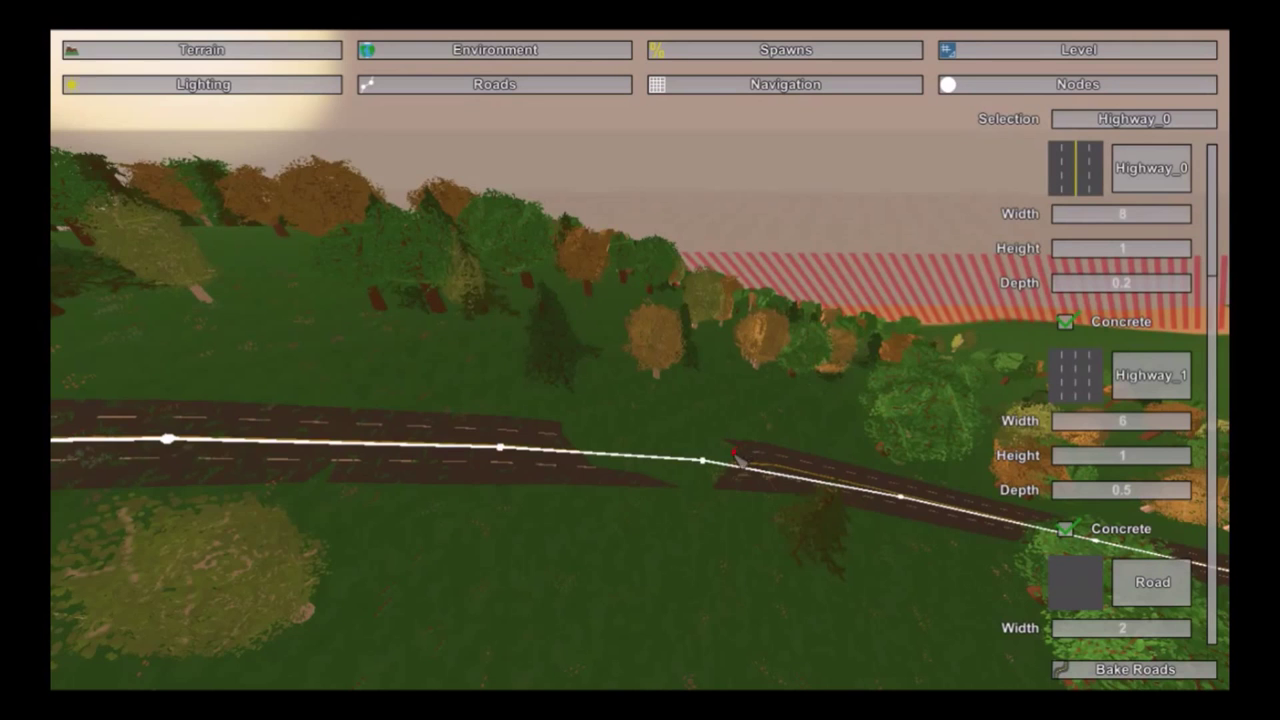
left_click_drag(710, 463, 592, 460)
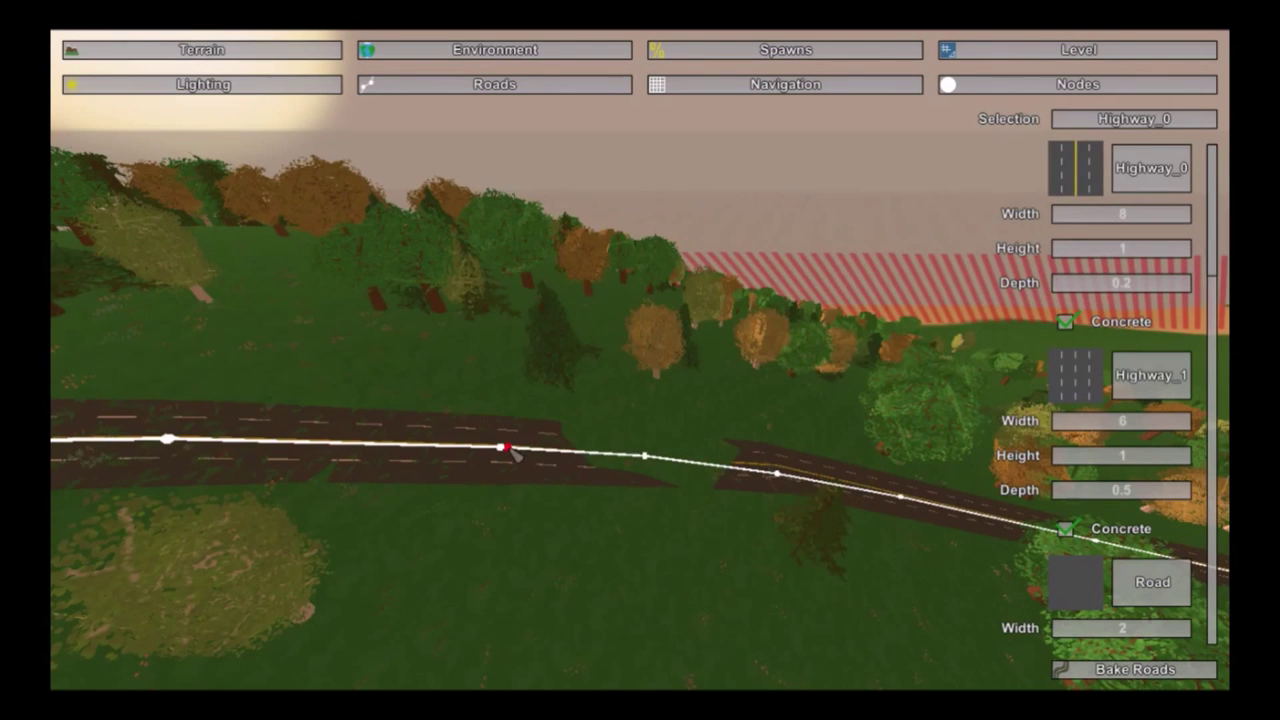
left_click_drag(497, 455, 505, 456)
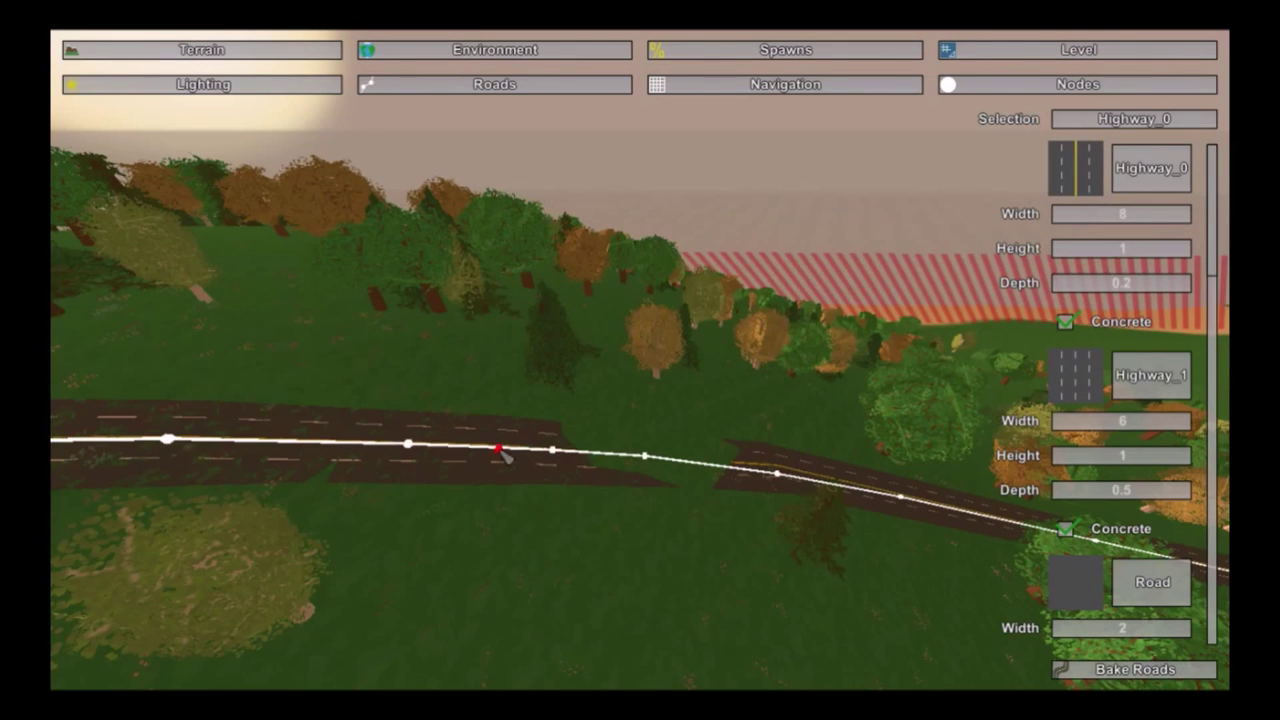
left_click(172, 441)
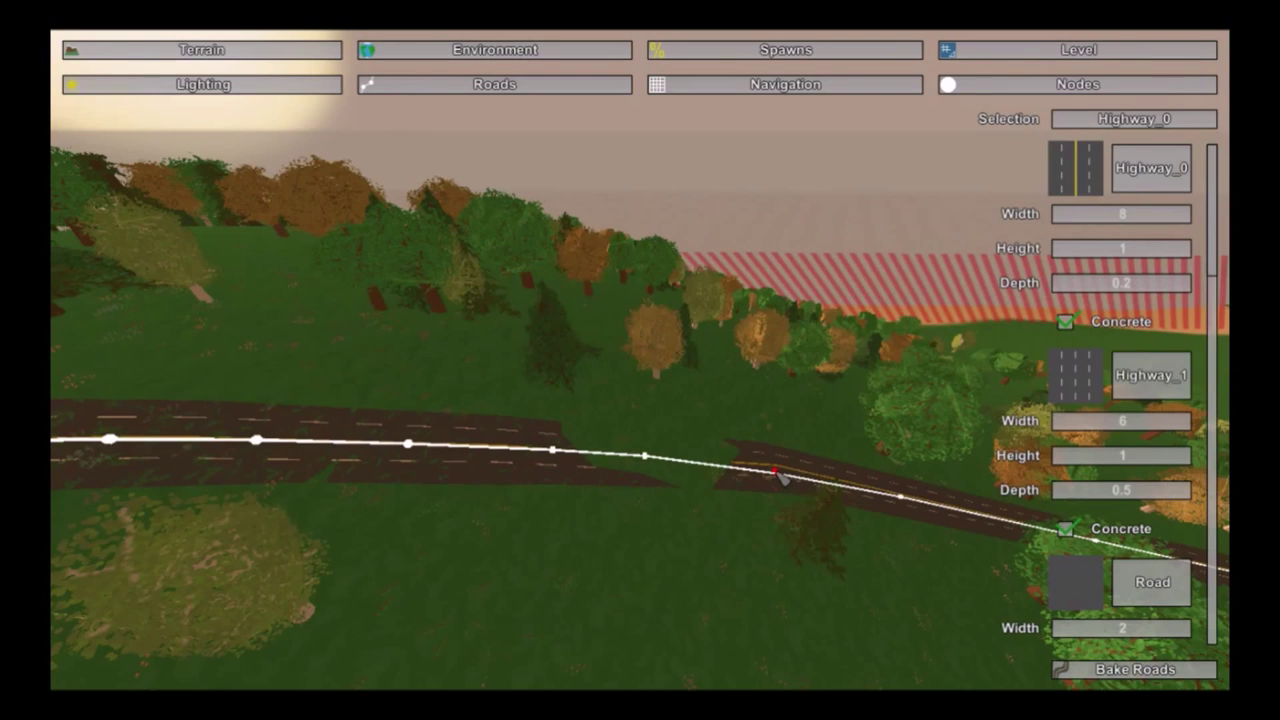
left_click_drag(781, 477, 799, 482)
left_click(648, 461)
Step: Split the nodes from the grass gap onto the start of the road piece heading toward the striped map border
key("a")
right_click_drag(680, 467, 640, 520)
key("w")
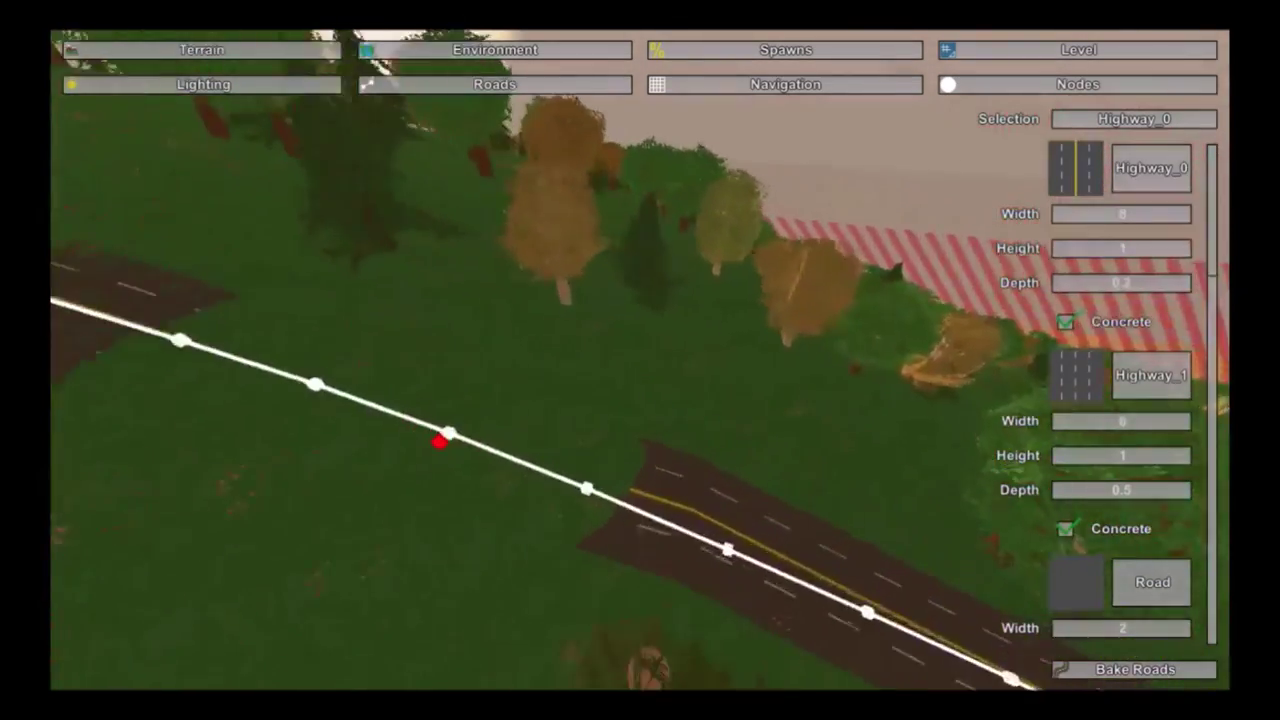
right_click_drag(640, 360, 795, 432)
key("d")
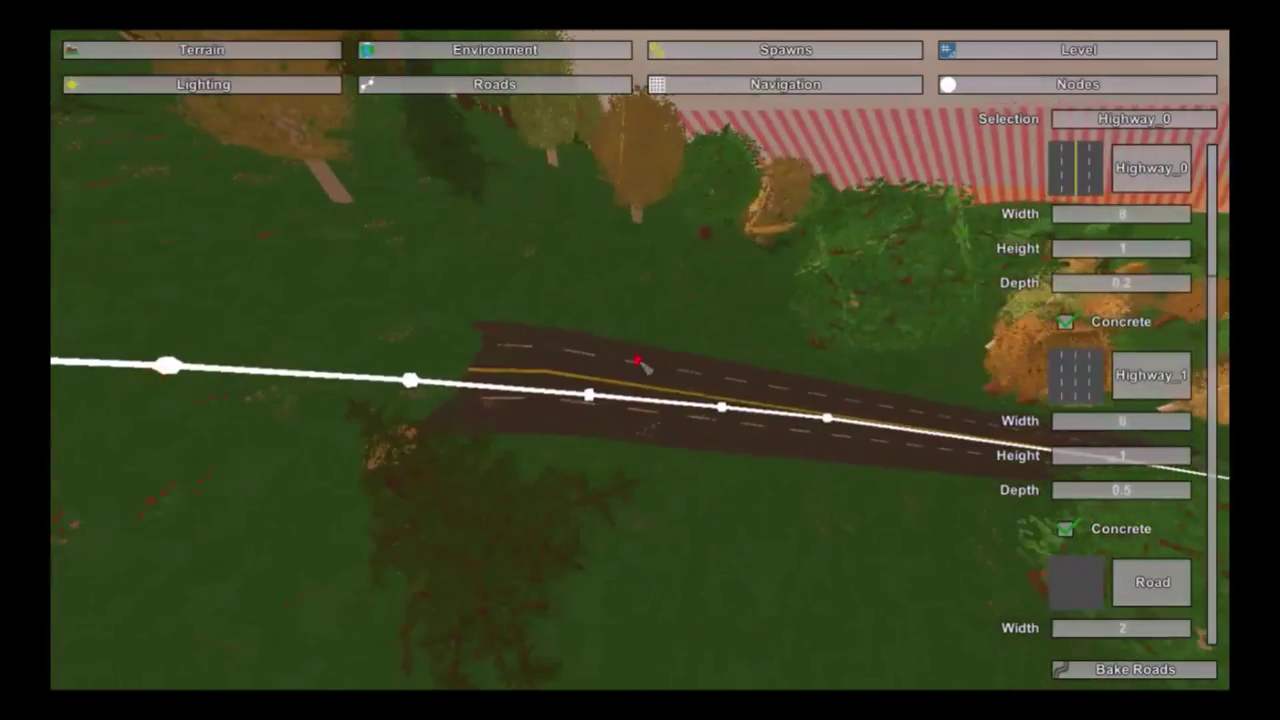
left_click(588, 395)
left_click(728, 405)
left_click(824, 417)
Step: Split the nodes on the long continuous stretch running downhill between the trees to even out its segments
right_click_drag(824, 417, 990, 405)
key("d")
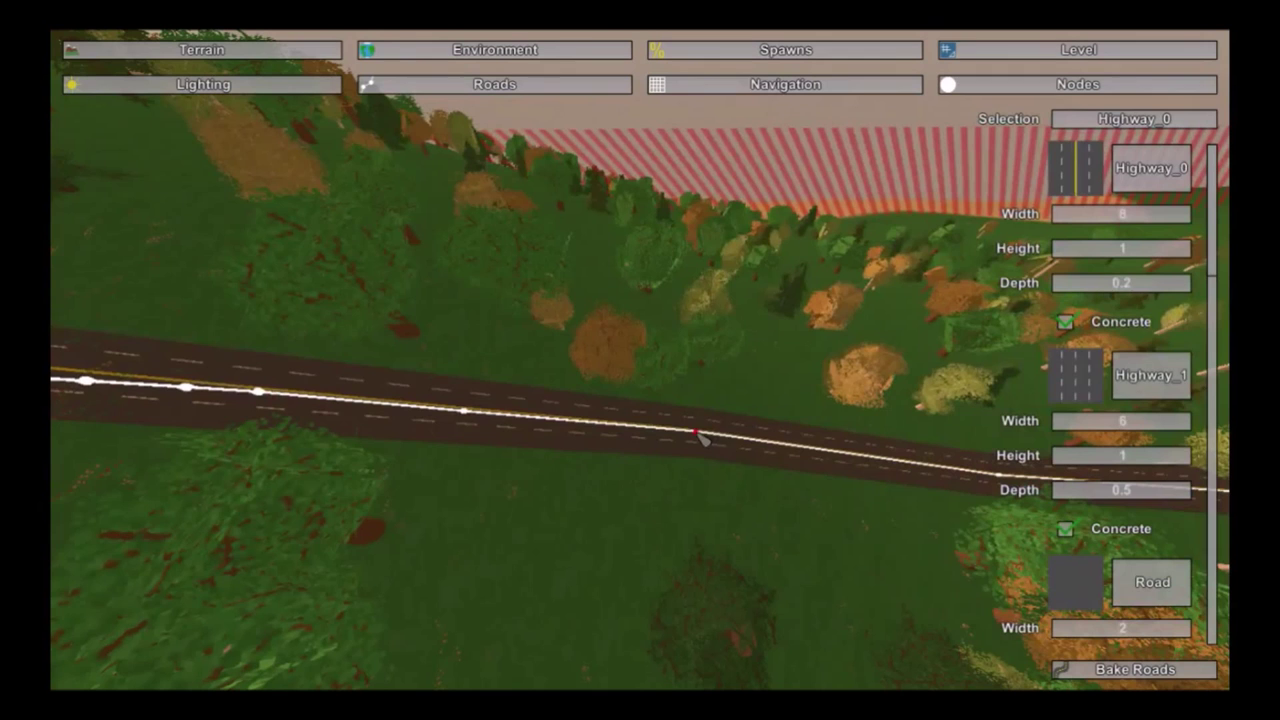
left_click(698, 434)
left_click_drag(632, 430, 556, 424)
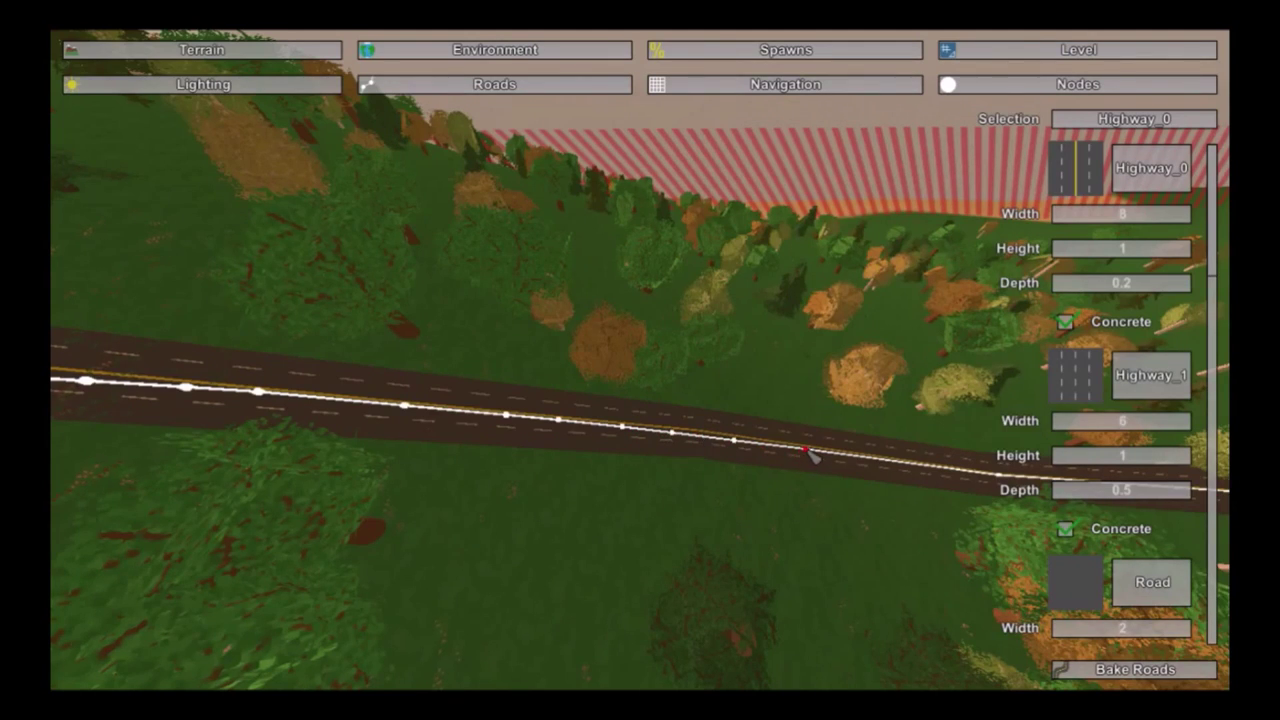
Step: Split the nodes on the road stretch passing the orange tree cluster and the yellow tree
right_click_drag(806, 449, 640, 366)
key("w")
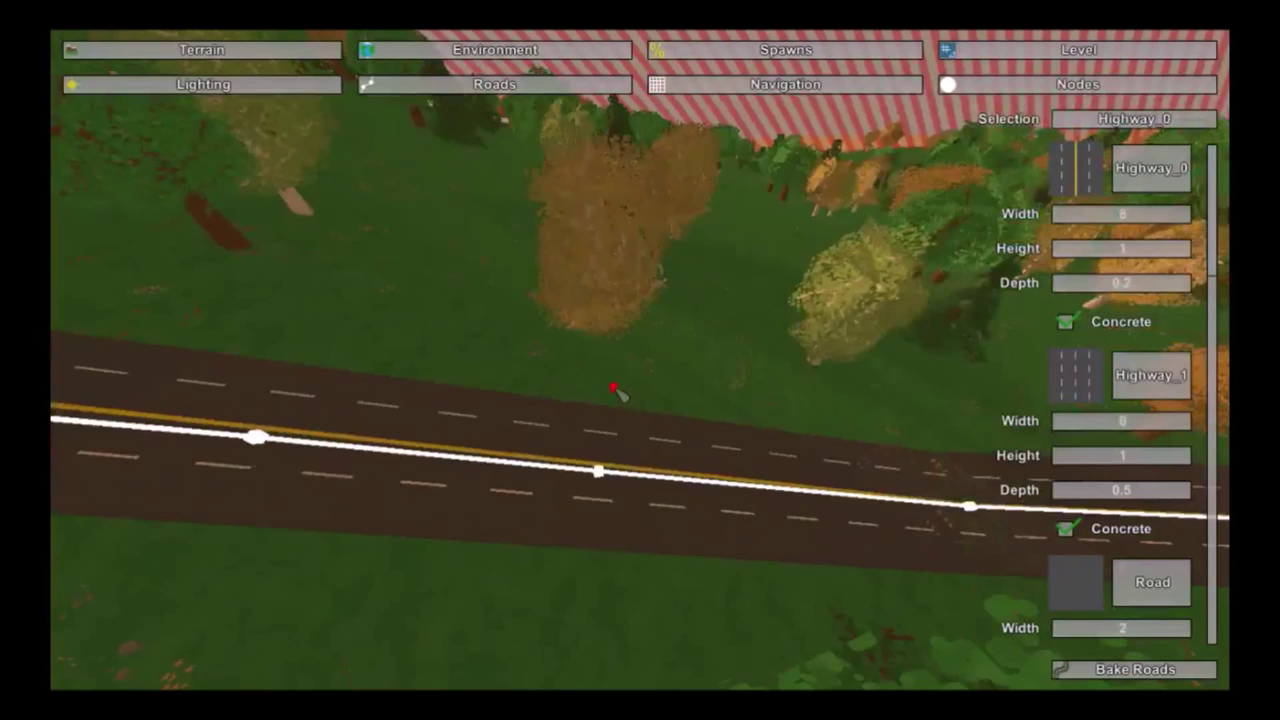
left_click(597, 466)
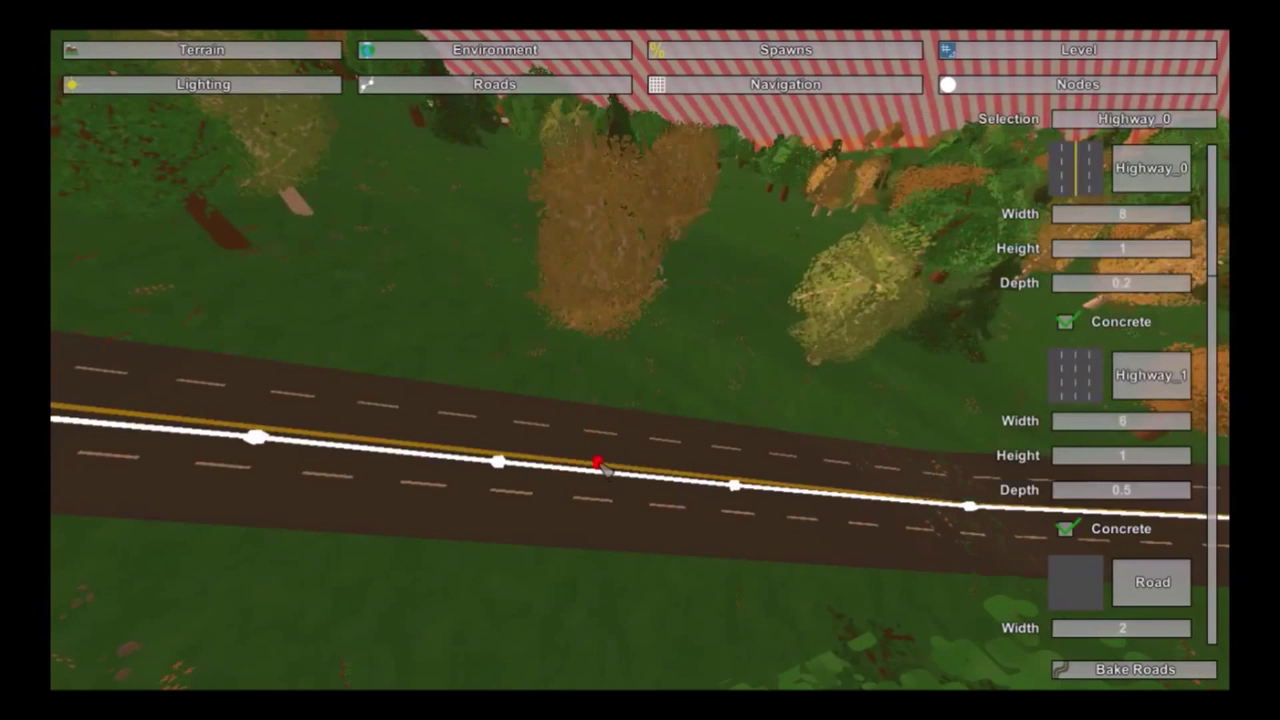
left_click(736, 489)
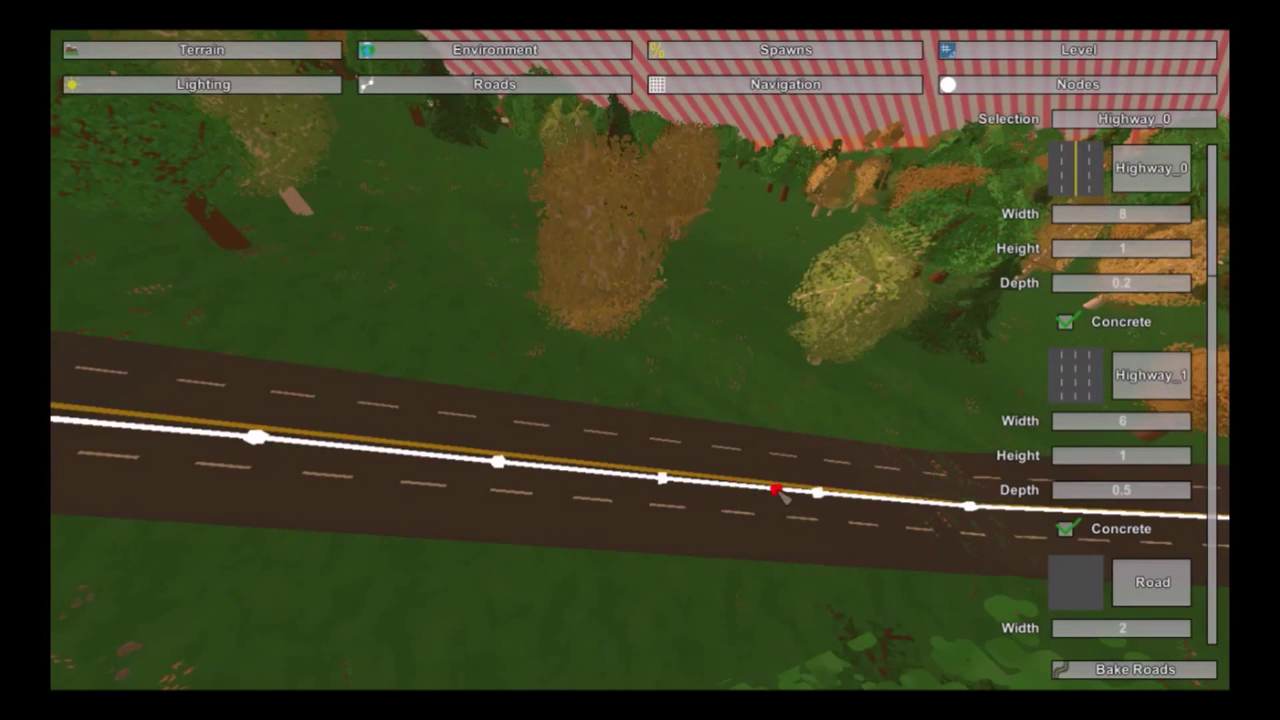
left_click(971, 508)
Step: Split the nodes along the next long straight segment, past the small orange and yellow-green roadside trees
right_click_drag(971, 508, 1180, 510)
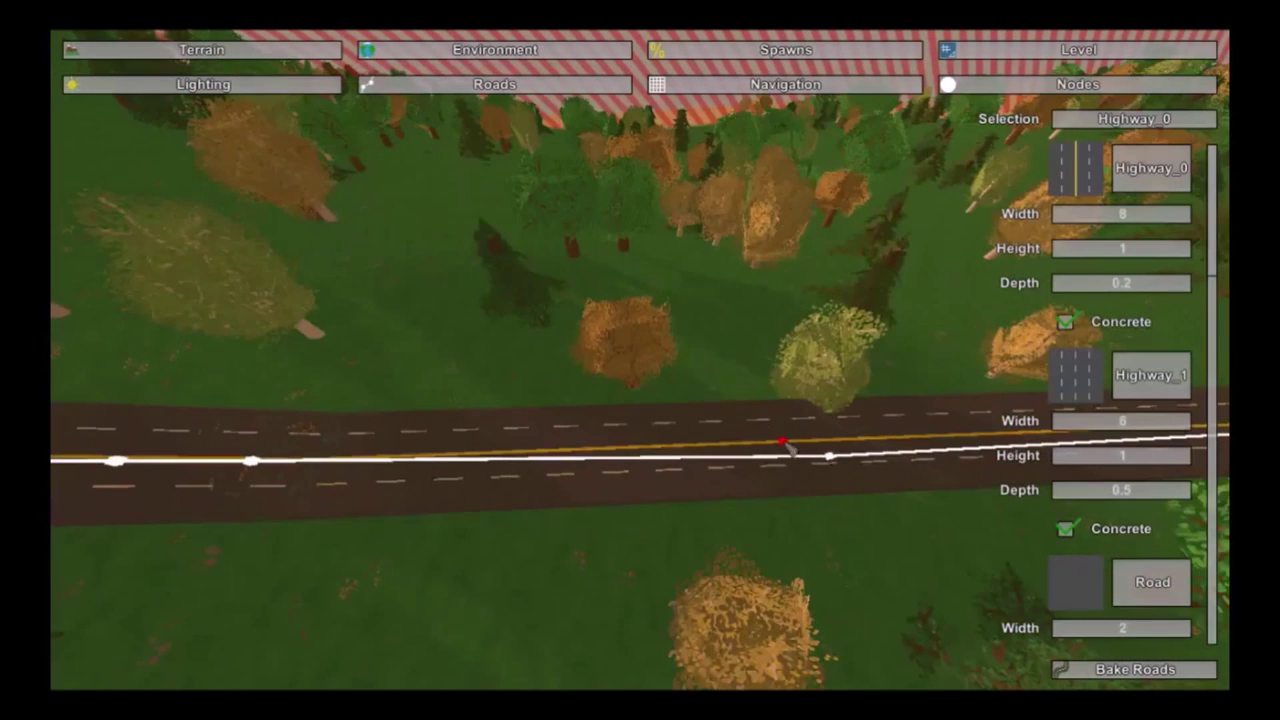
left_click(826, 461)
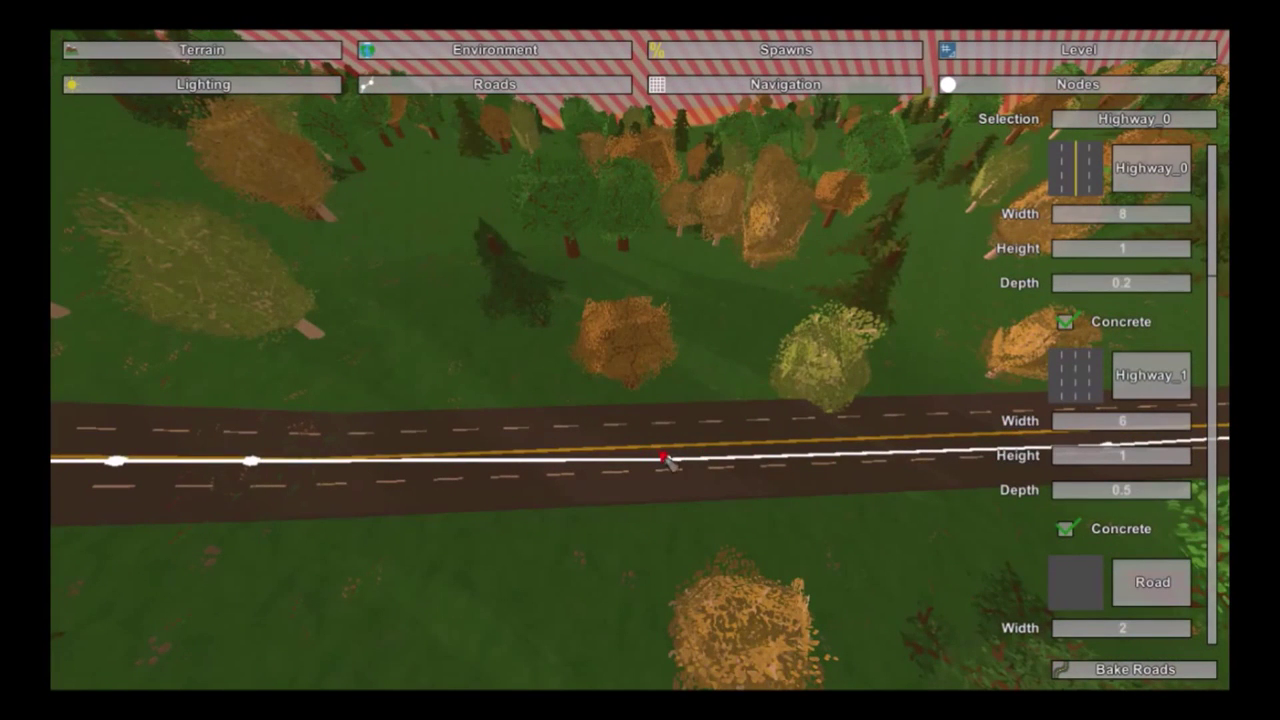
left_click(667, 461)
left_click(548, 462)
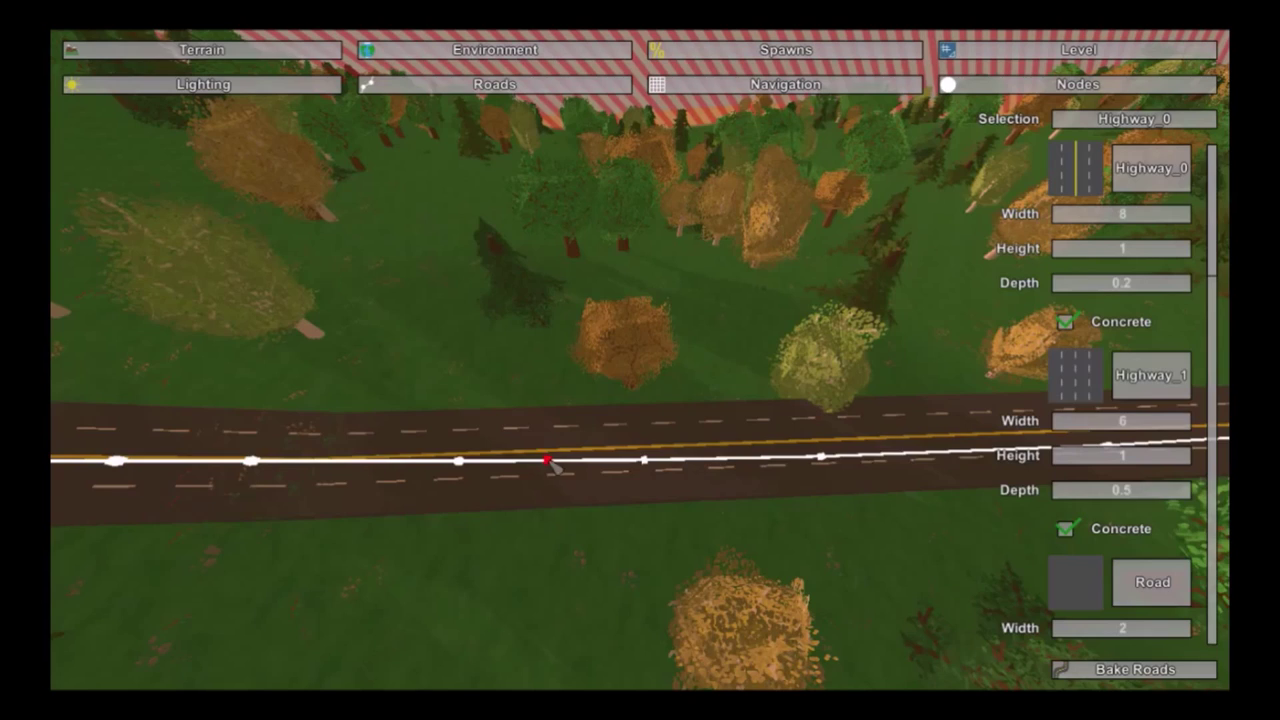
left_click(822, 460)
Step: Split the nodes on the stretch behind the large green tree standing beside the road
key("d")
right_click_drag(822, 460, 640, 360)
left_click(667, 434)
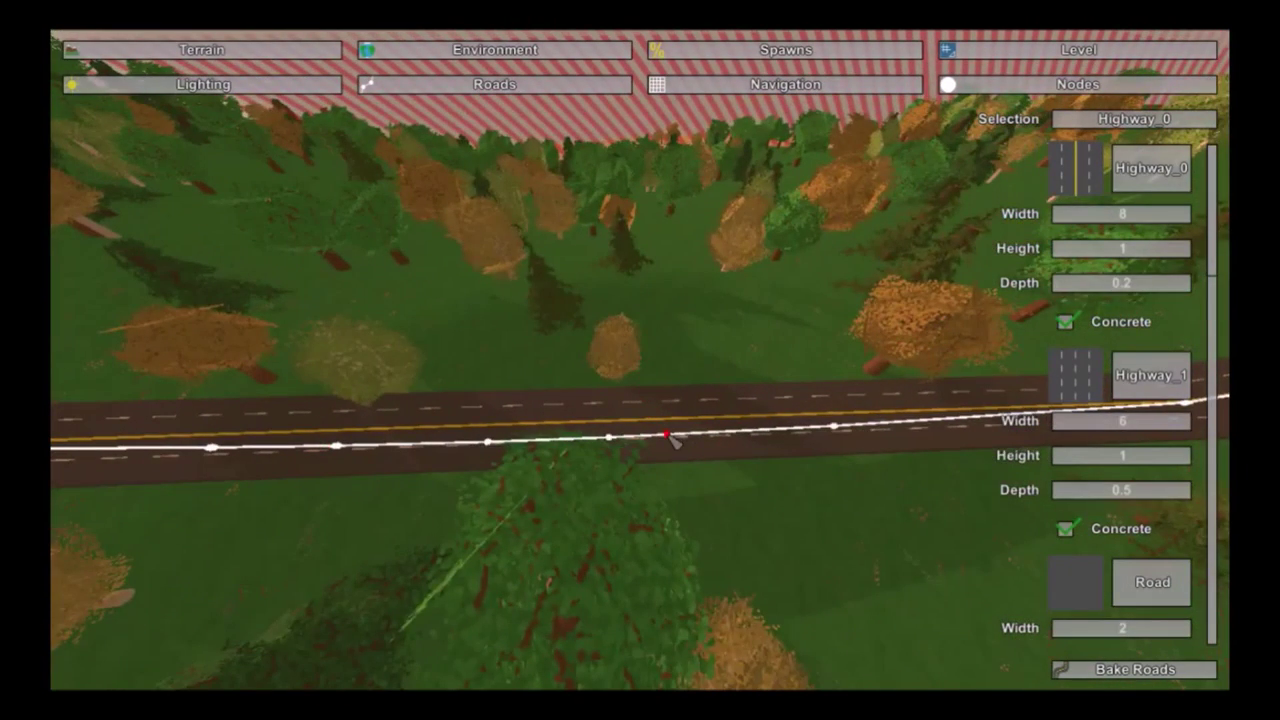
key("d")
right_click_drag(675, 446, 640, 360)
key("w")
right_click_drag(624, 435, 640, 360)
key("w")
left_click(618, 319)
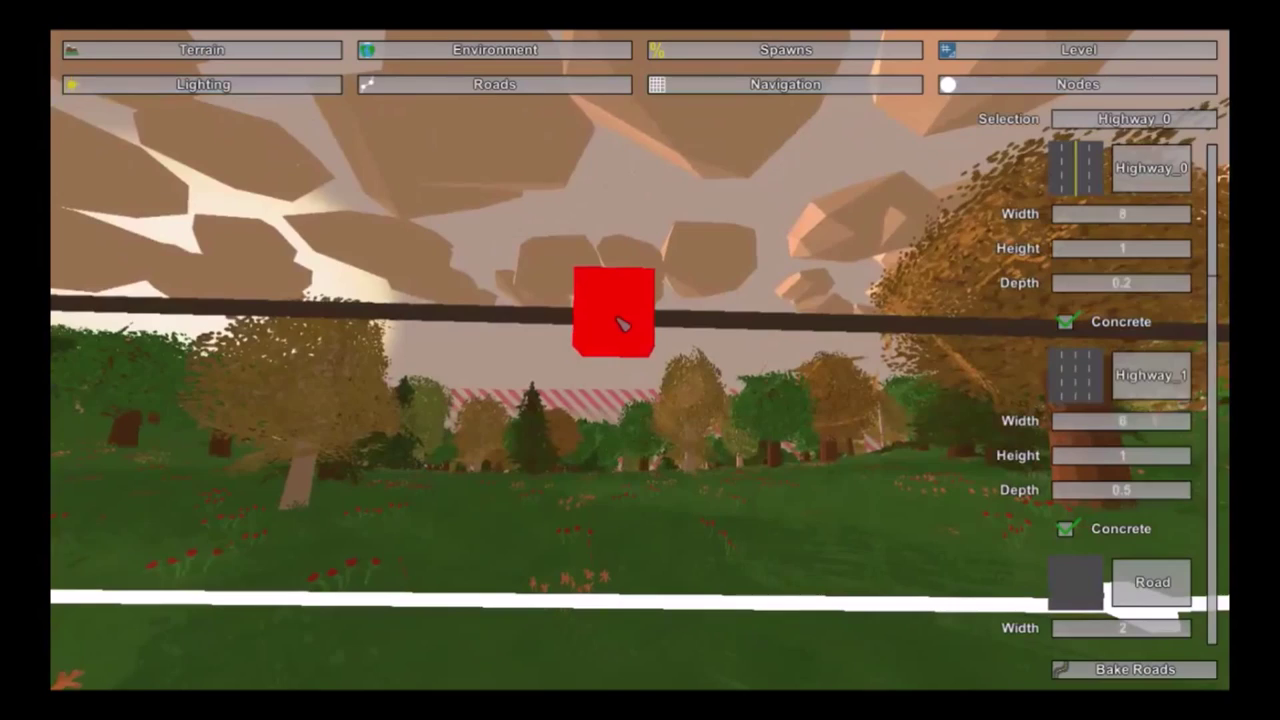
Step: Split the nodes where the road line runs over the grass in front of the baked highway
key("s")
right_click_drag(613, 602, 640, 360)
left_click(876, 393)
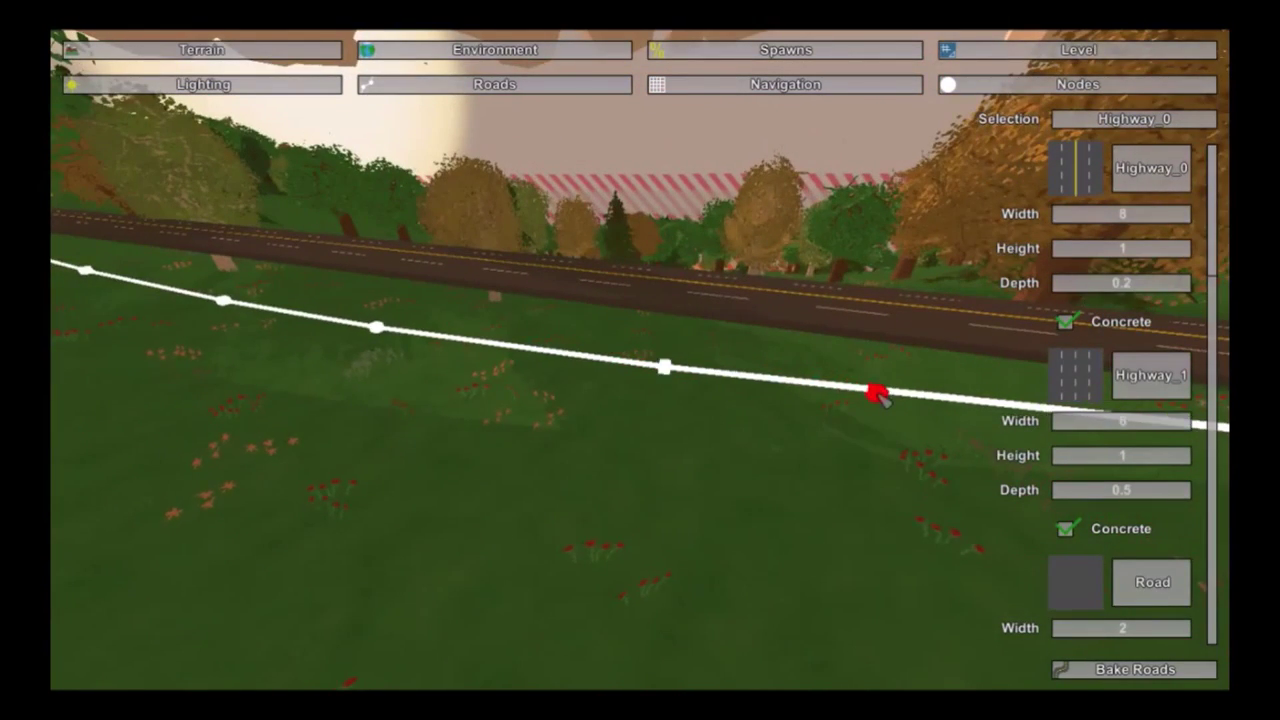
right_click_drag(884, 398, 640, 360)
key("d")
key("d")
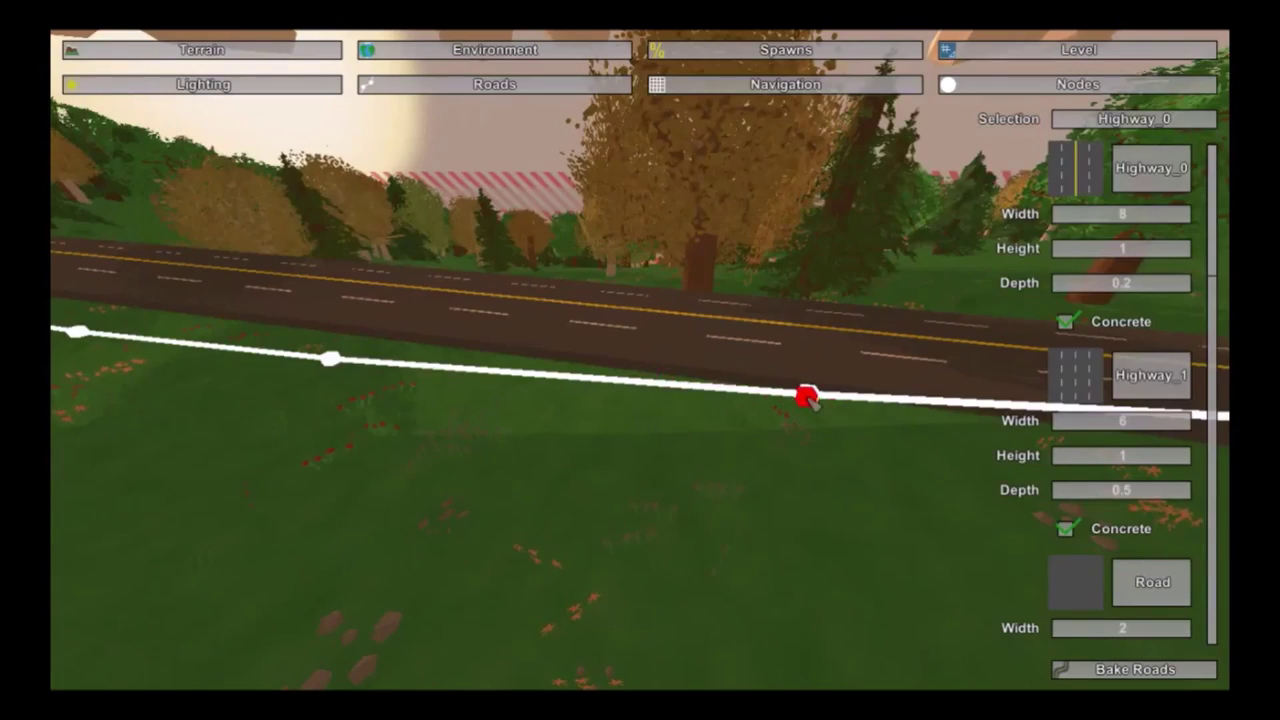
left_click(806, 397)
Step: Split the node line up to the sharp bend where the highway turns uphill
key("d")
mouse_move(806, 397)
right_mouse_down()
mouse_move(754, 420)
mouse_move(810, 420)
mouse_move(760, 470)
right_mouse_up()
key("d")
key("s")
key("d")
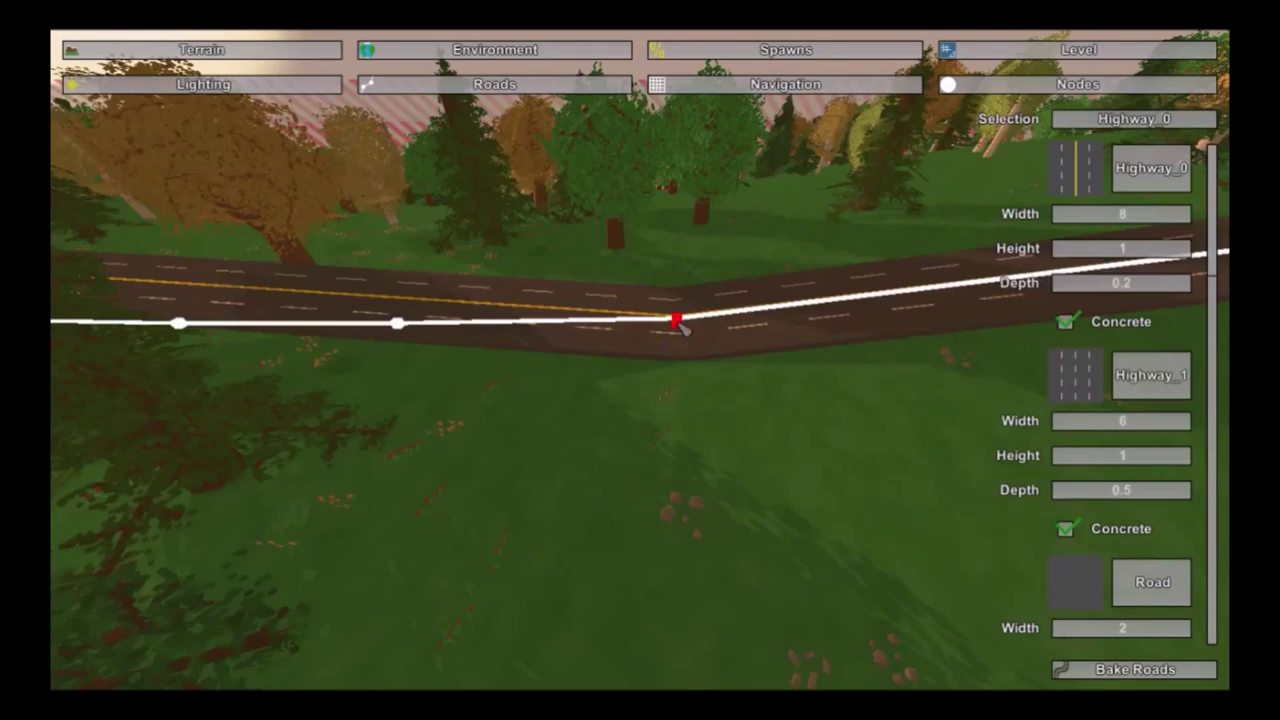
left_click(677, 319)
key("e")
key("d")
right_click_drag(683, 323, 745, 300)
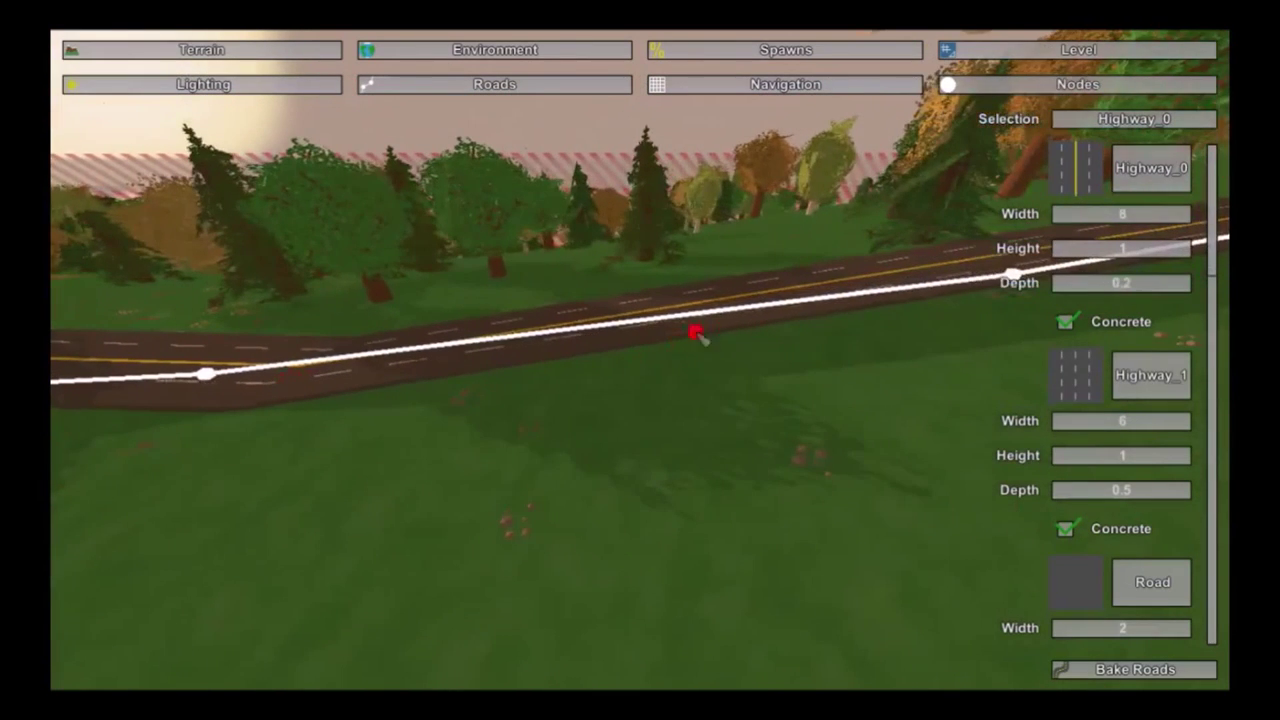
Step: Split the nodes on the long uphill segment back to the bend to soften the corner
left_click(1008, 274)
key("e")
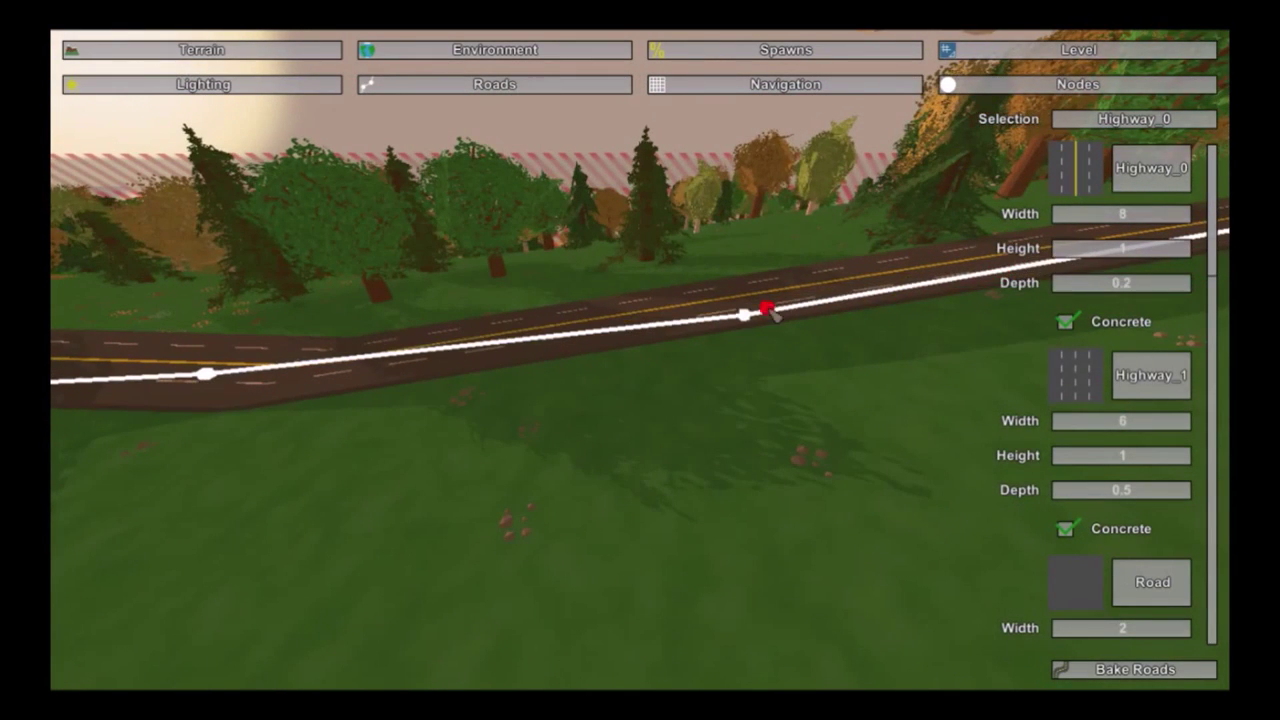
left_click(742, 315)
key("e")
left_click(564, 337)
key("e")
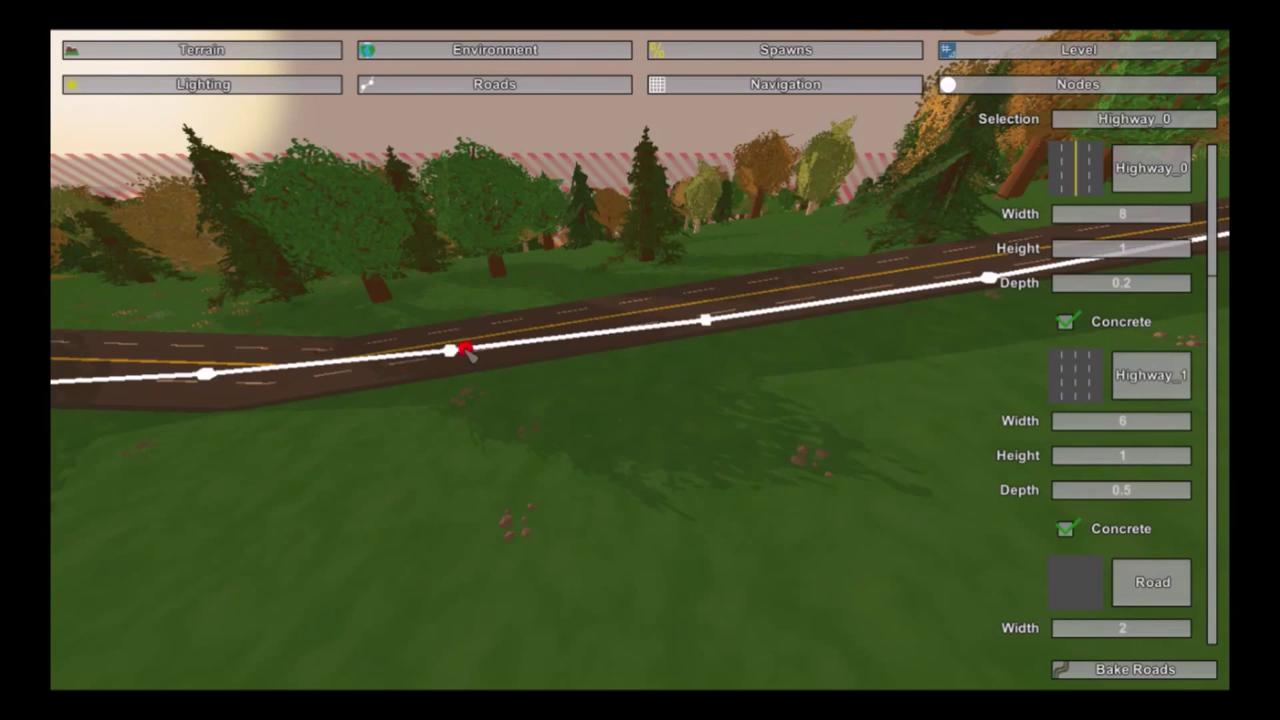
left_click_drag(468, 352, 250, 368)
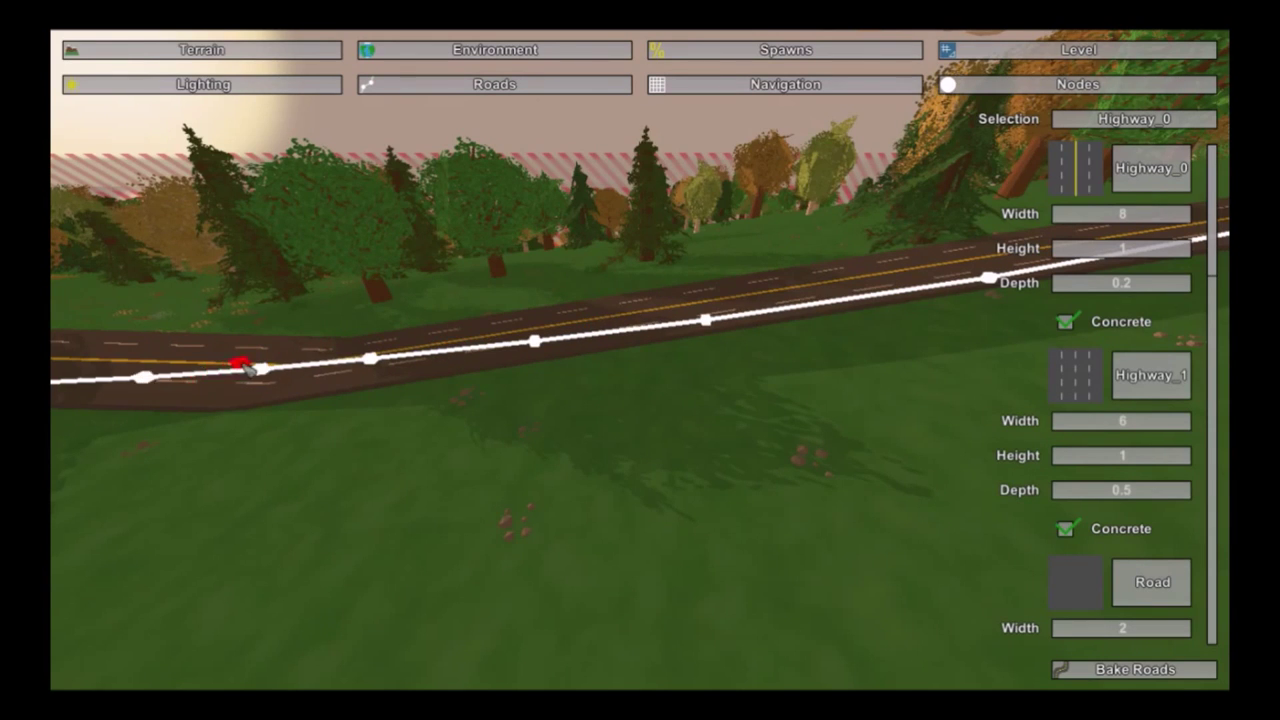
Step: Split the middle node on the straight stretch leading to the large orange tree
mouse_move(245, 366)
right_mouse_down()
mouse_move(180, 440)
mouse_move(580, 345)
mouse_move(625, 346)
right_mouse_up()
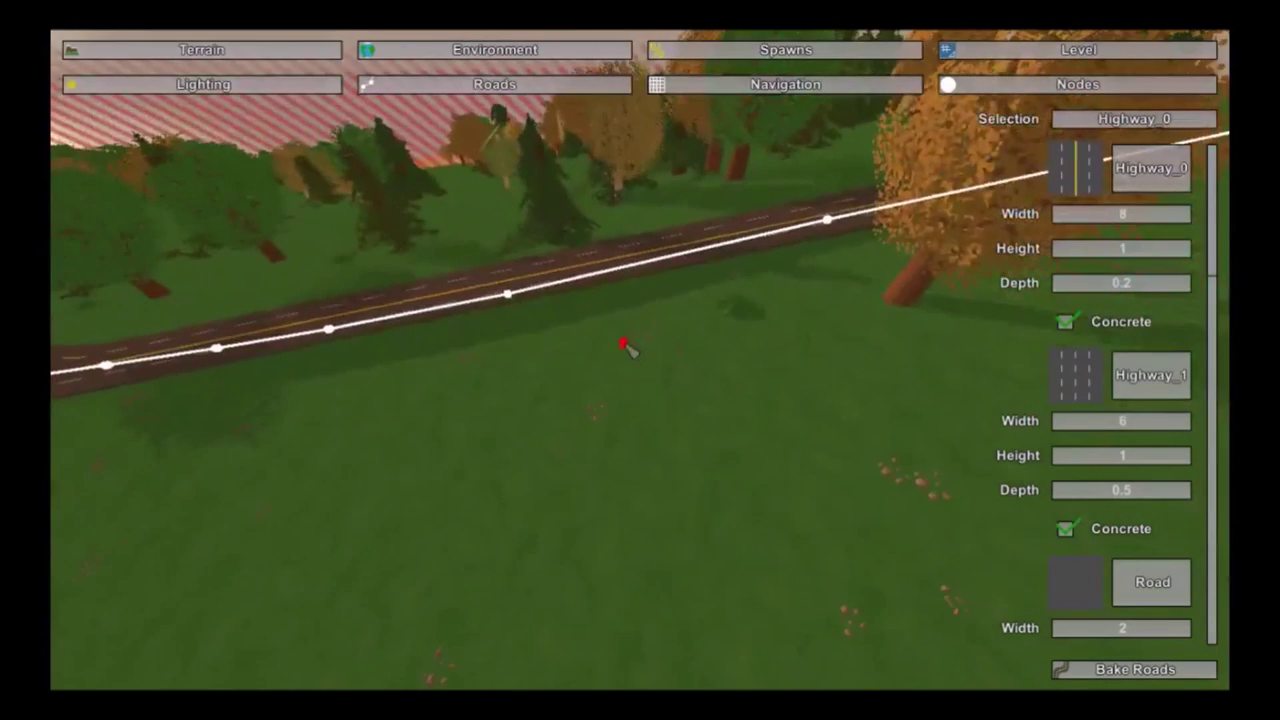
left_click(509, 292)
key("q")
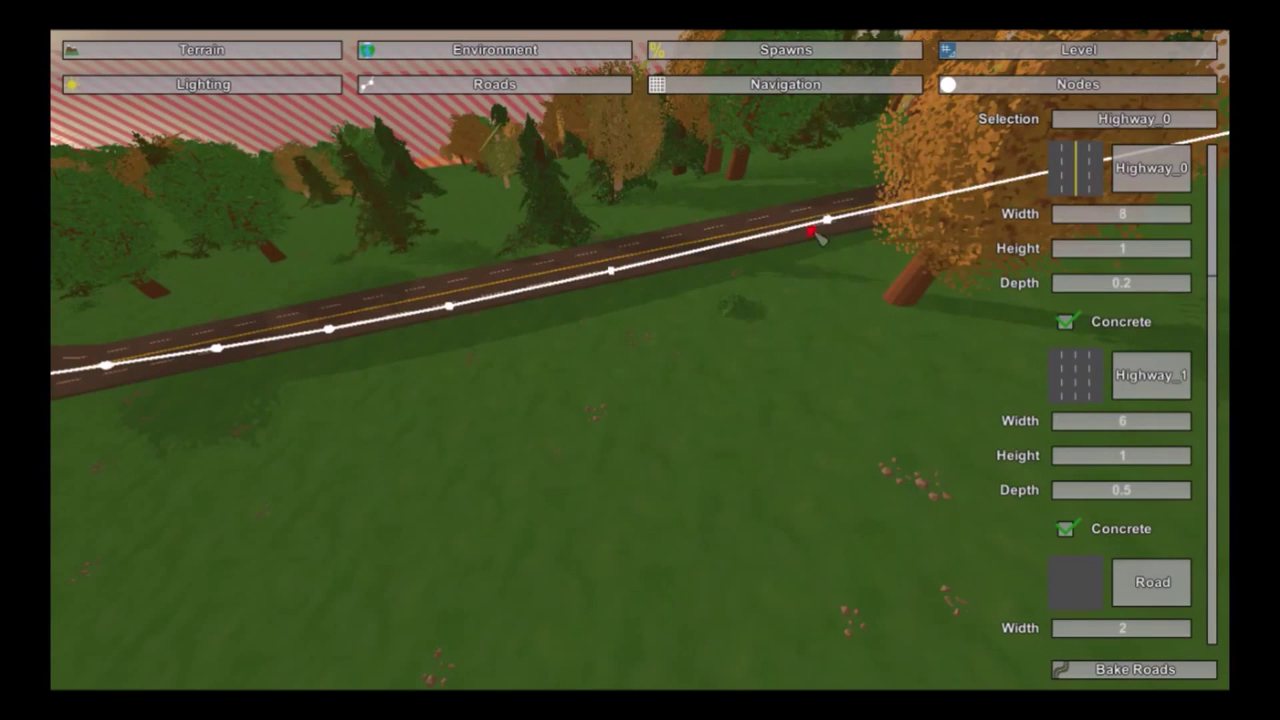
Step: Split the remaining nodes on the stretch that runs past the large orange tree
left_click_drag(838, 228, 812, 237)
left_click(757, 239)
mouse_move(757, 239)
right_mouse_down()
mouse_move(790, 345)
mouse_move(765, 335)
mouse_move(835, 260)
right_mouse_up()
key("d")
right_click_drag(640, 360, 590, 362)
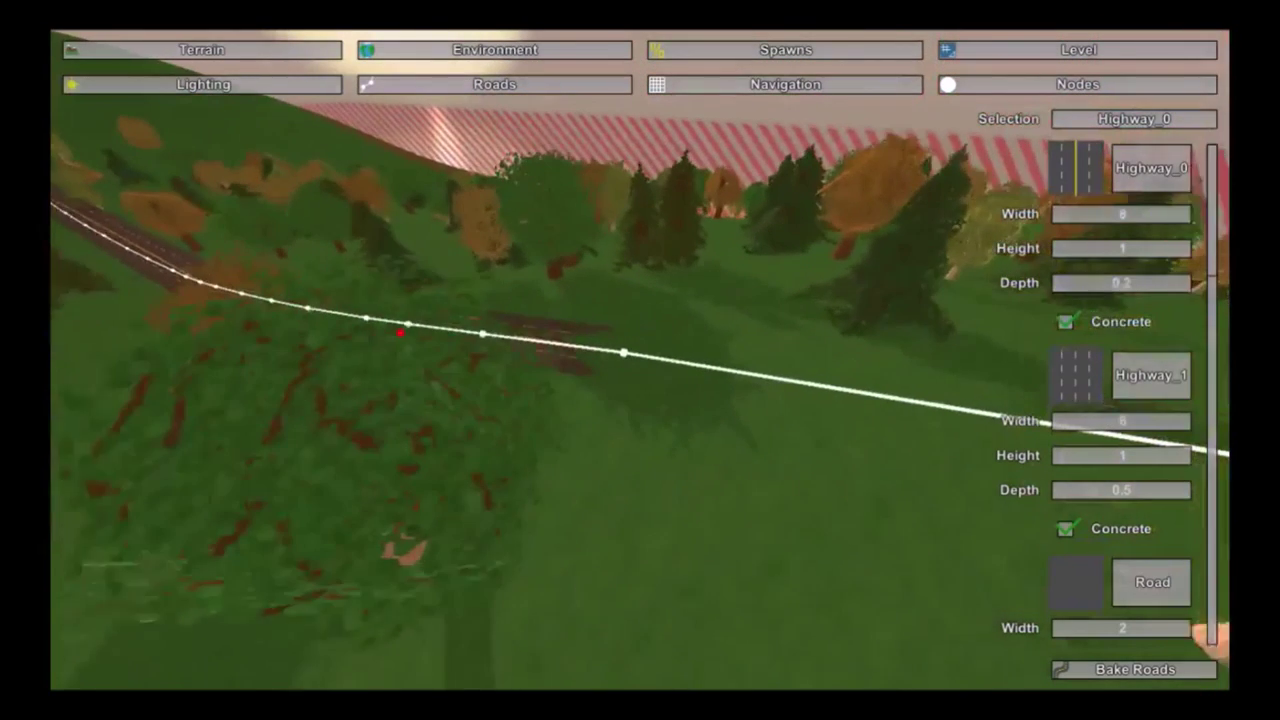
left_click_drag(623, 353, 940, 399)
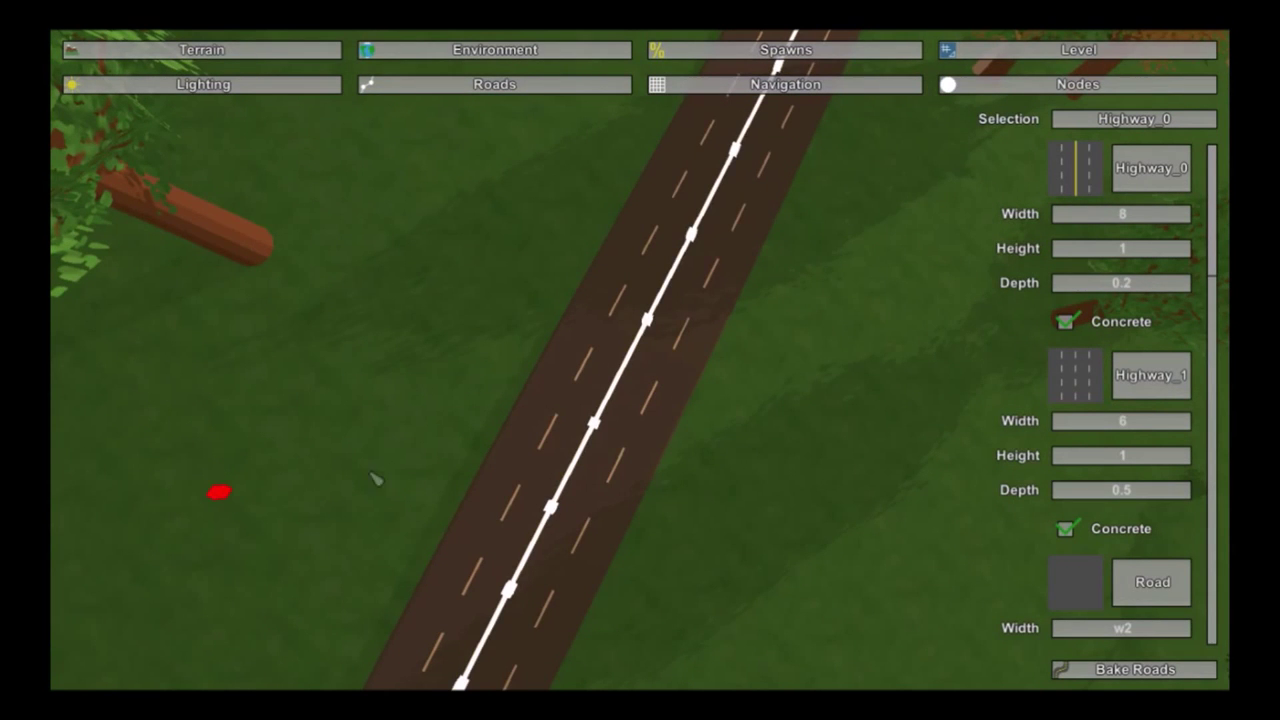
Step: Follow the highway over the hill and through the trees to its end, checking the curve and surface for gaps
left_click(524, 87)
left_click(497, 89)
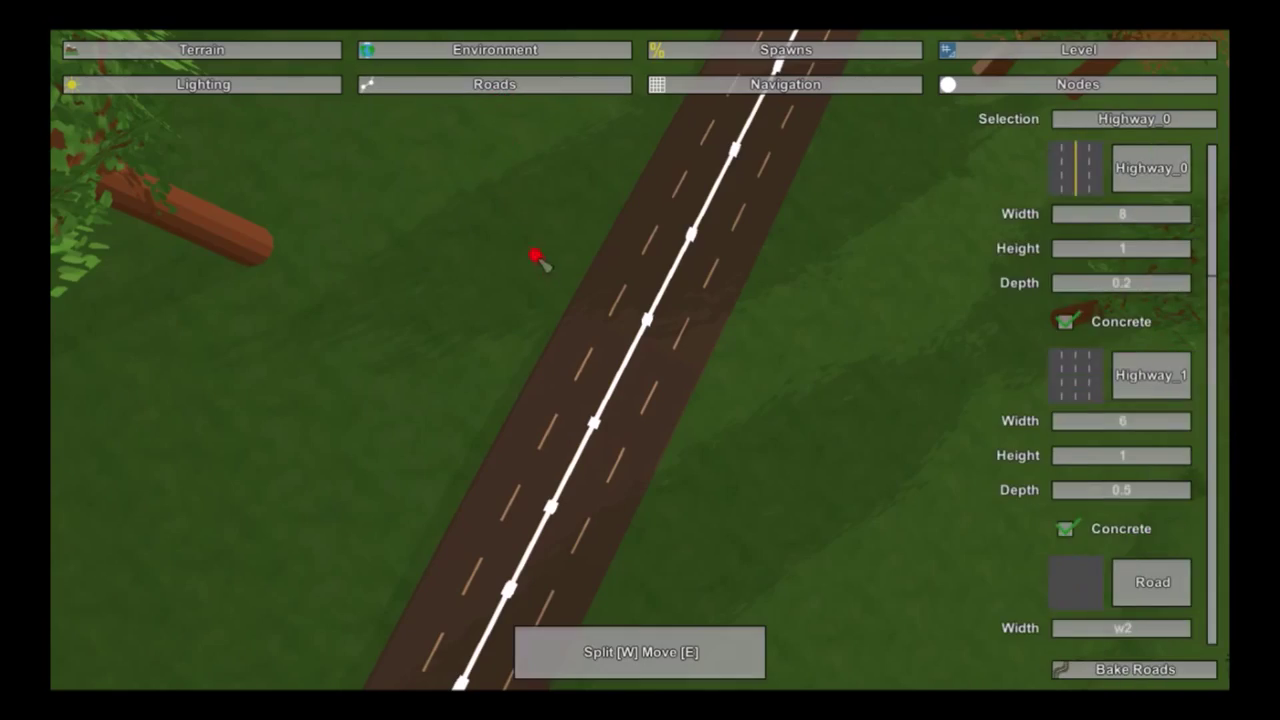
right_click_drag(556, 277, 800, 283)
right_click_drag(640, 360, 780, 170)
key("w")
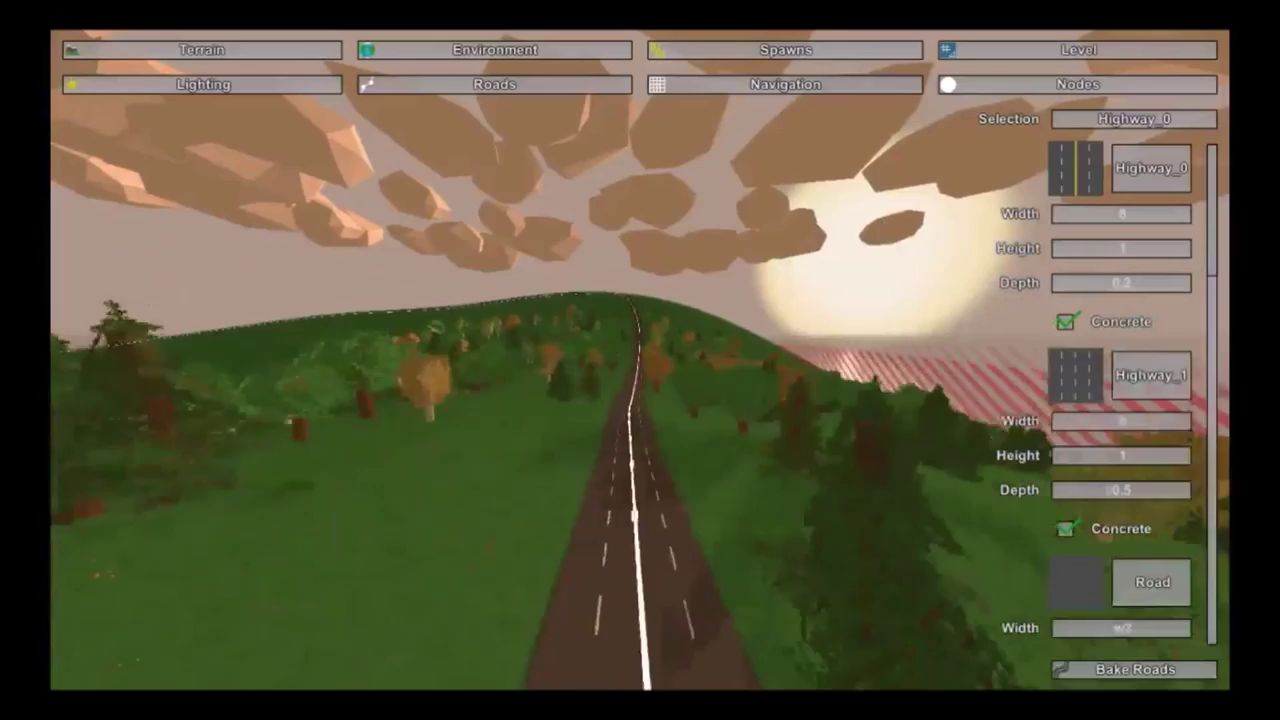
key("w")
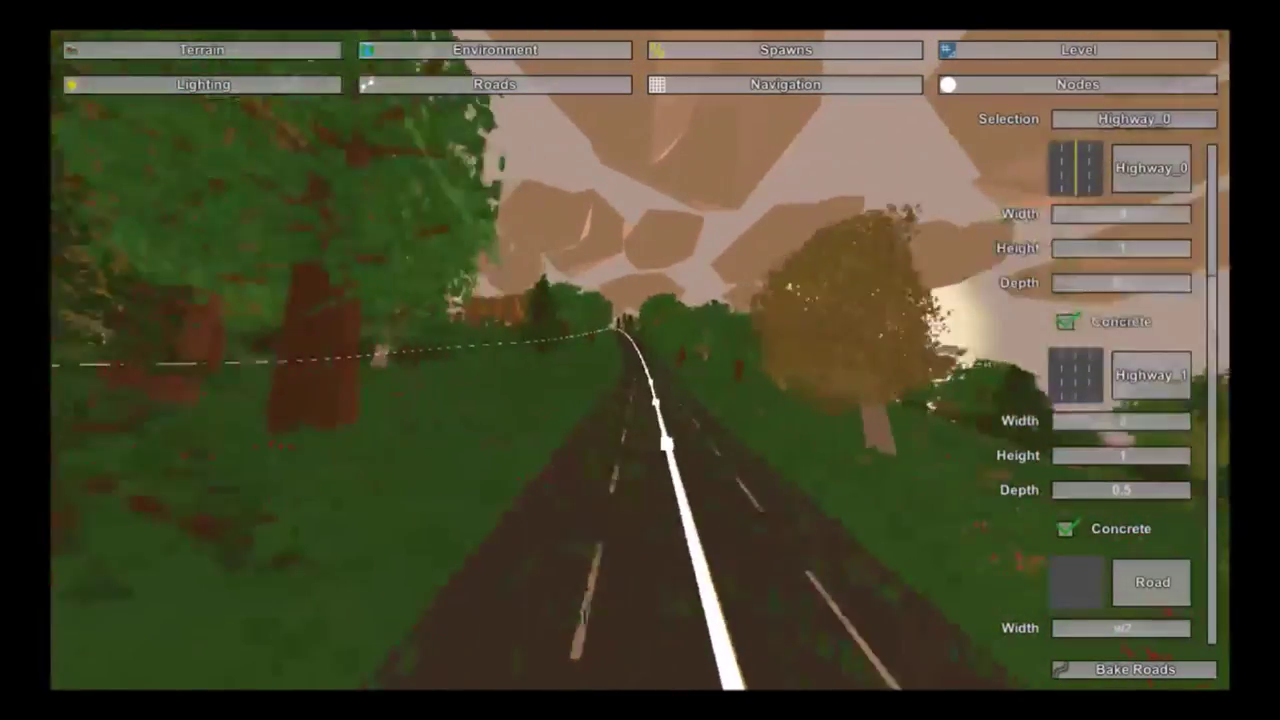
key("w")
right_click_drag(640, 360, 105, 258)
key("w")
key("w")
key("w")
right_click_drag(640, 360, 465, 495)
key("w")
key("w")
key("w")
key("w")
key("d")
key("w")
key("d")
left_click(605, 456)
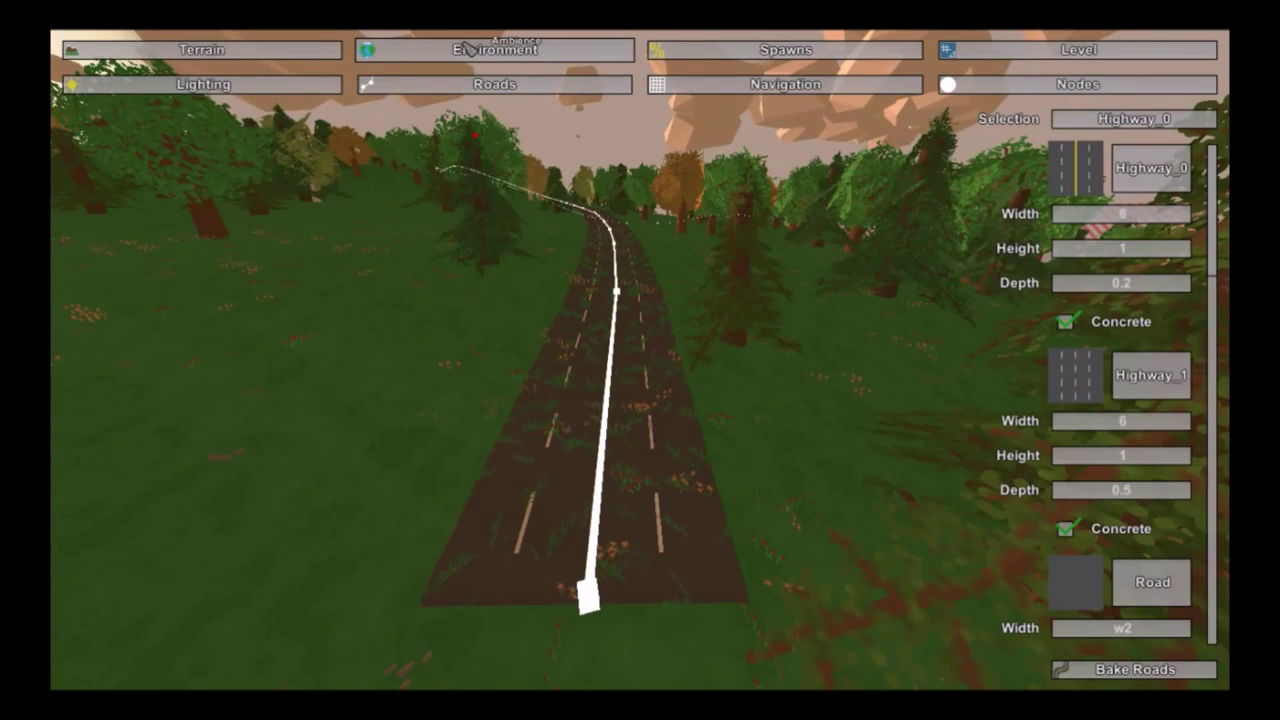
Step: Choose the Road terrain material and adjust the brush to slightly wider than the highway
left_click(312, 50)
left_click(481, 86)
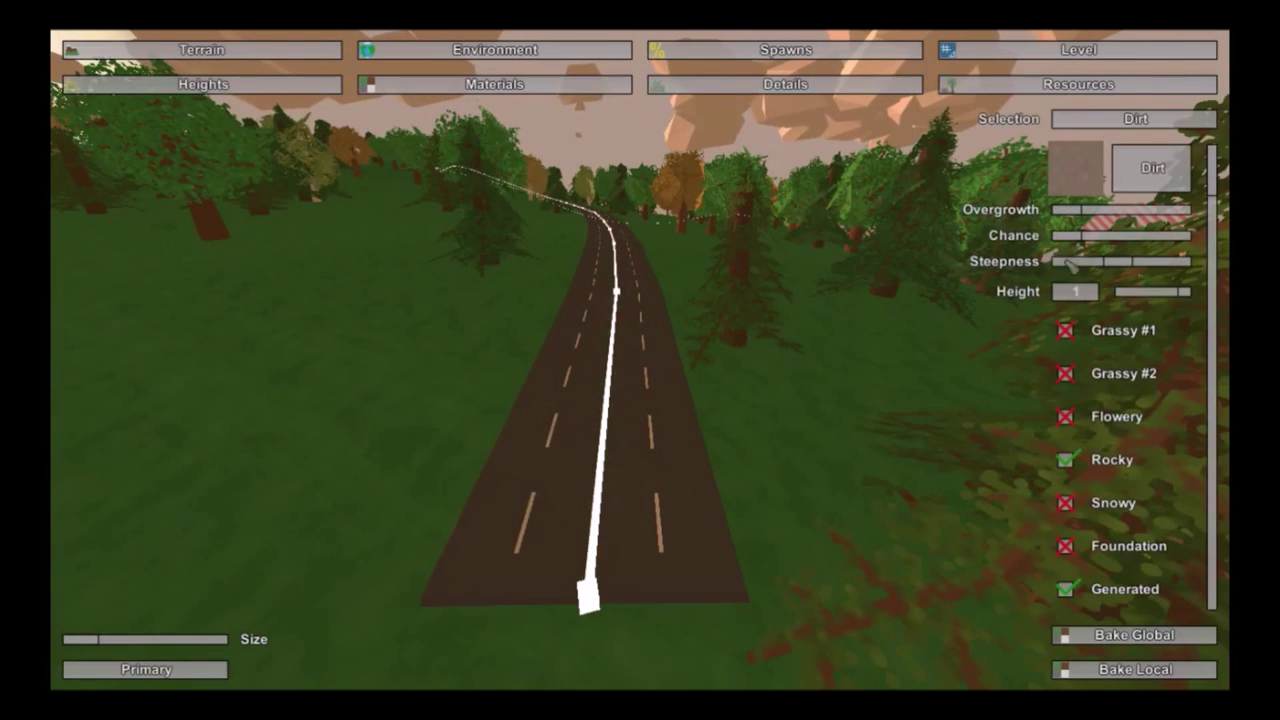
scroll(1143, 192, "down", 10)
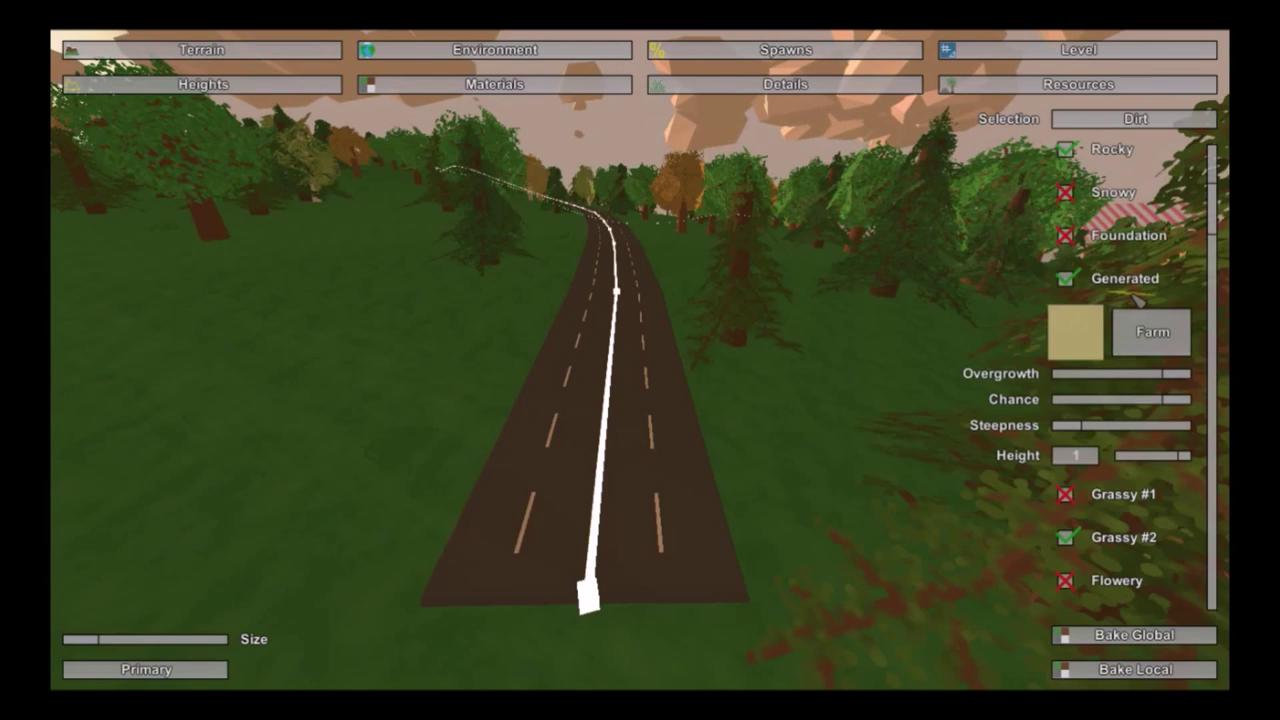
scroll(1140, 310, "down", 8)
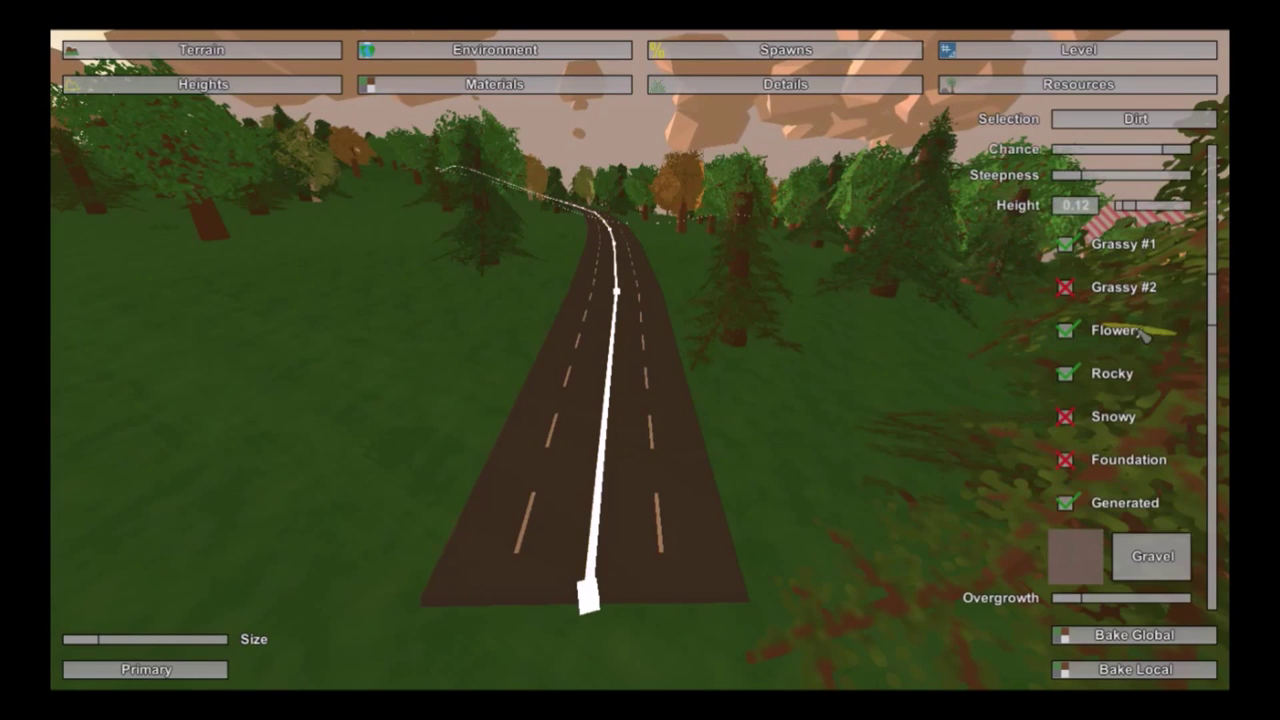
scroll(1124, 424, "down", 8)
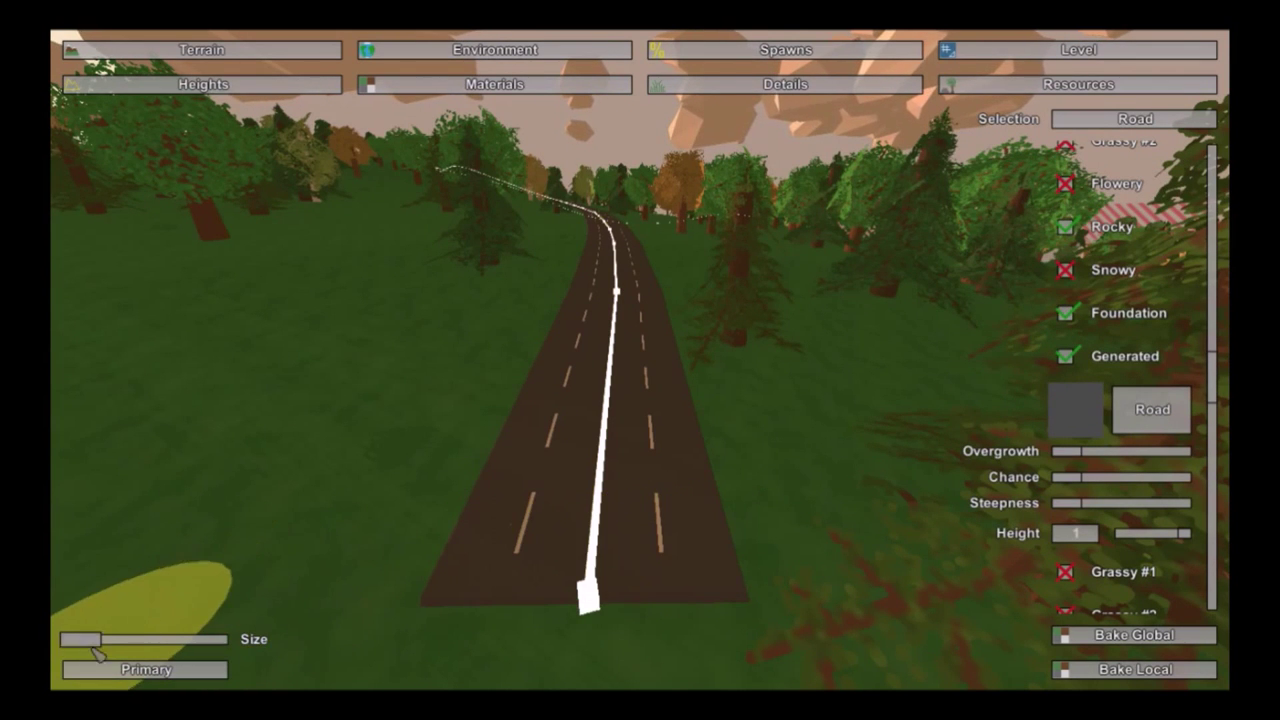
left_click_drag(77, 645, 79, 646)
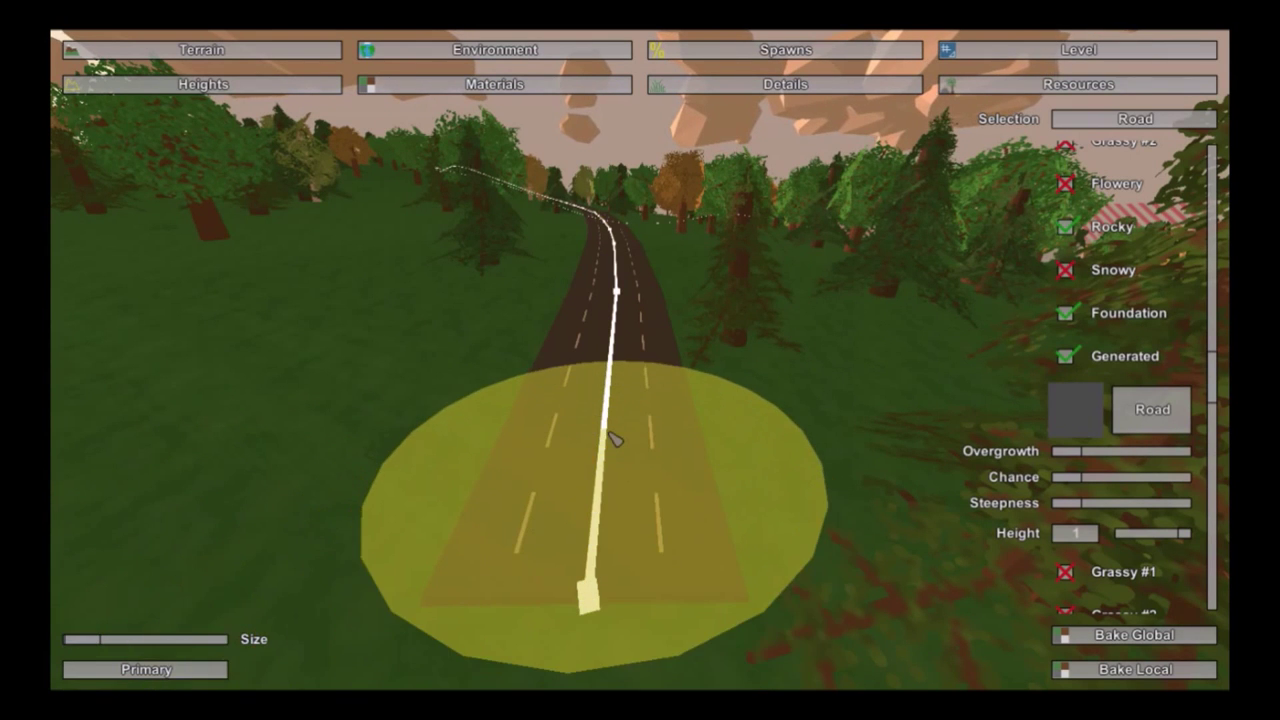
Step: Paint the Road material on the ground beneath the highway, up to its end among the trees
mouse_move(611, 440)
left_mouse_down()
mouse_move(601, 470)
mouse_move(614, 358)
left_mouse_up()
mouse_move(640, 408)
right_mouse_down()
mouse_move(640, 250)
mouse_move(640, 560)
right_mouse_up()
key("s")
right_click_drag(640, 360, 670, 305)
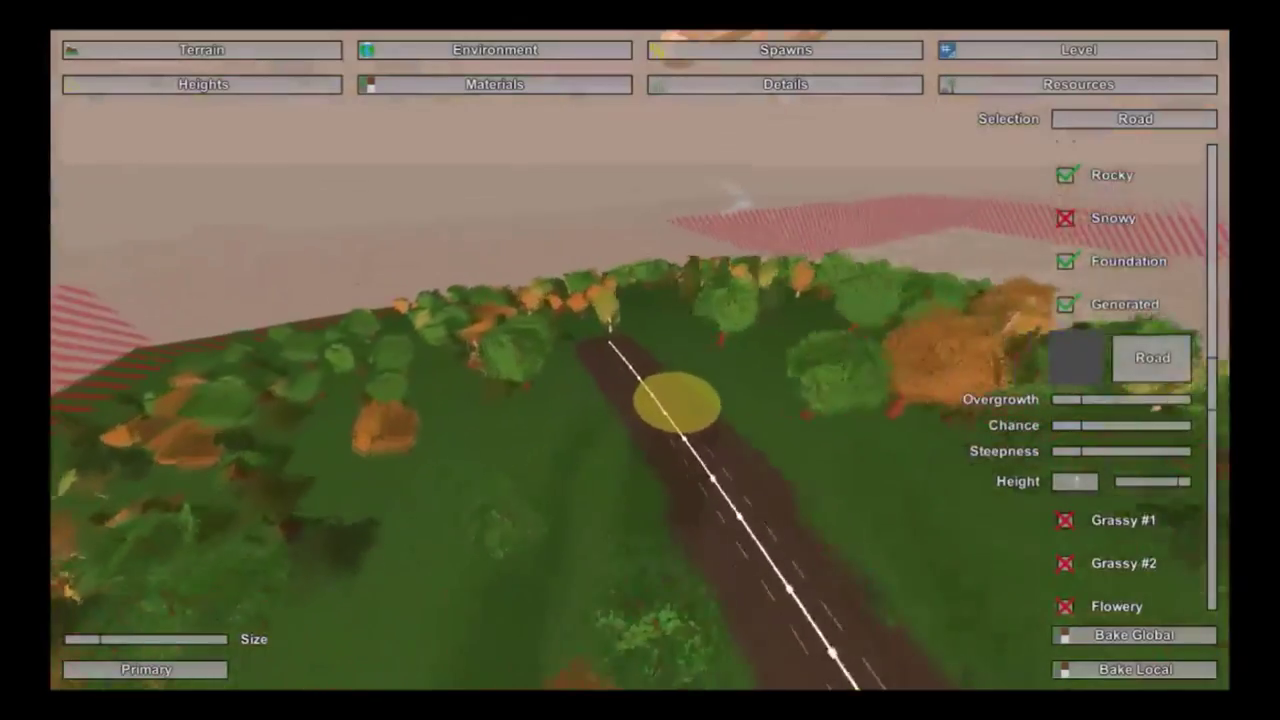
right_click_drag(640, 360, 780, 435)
key("s")
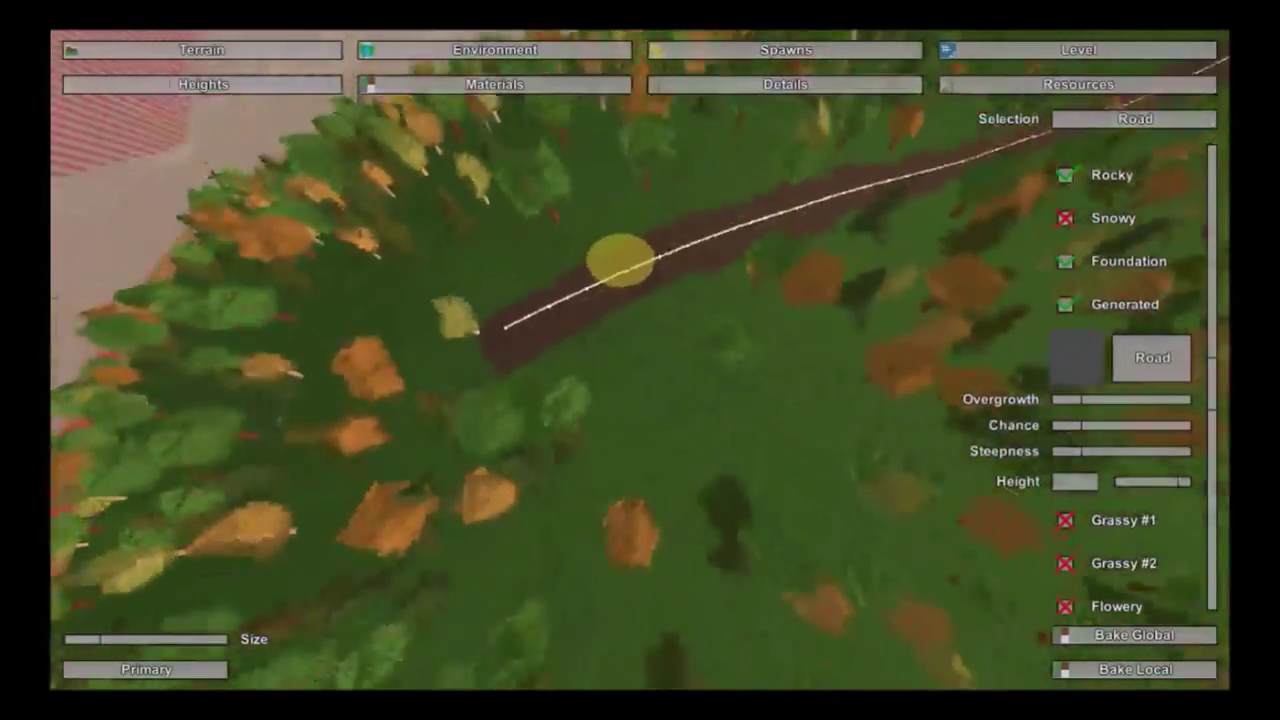
key("a")
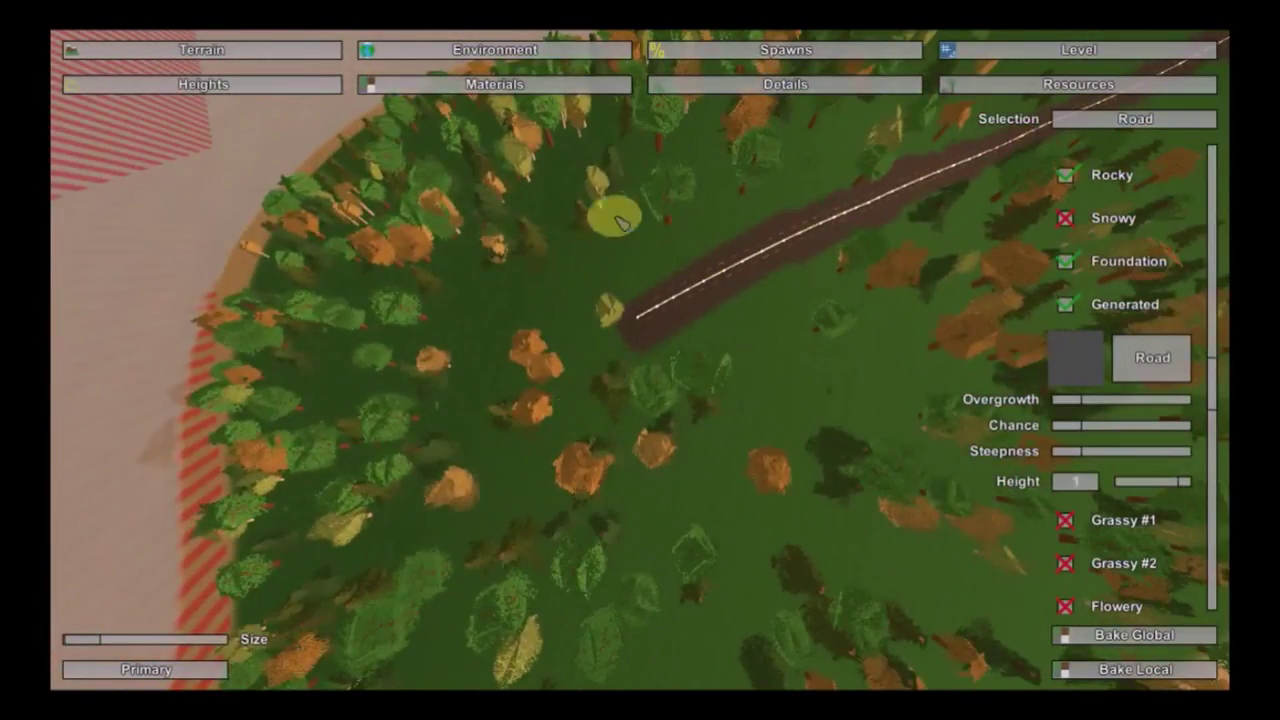
Step: Set the terrain height to 0.16 and flatten the wooded ground around the highway's end
left_click(226, 60)
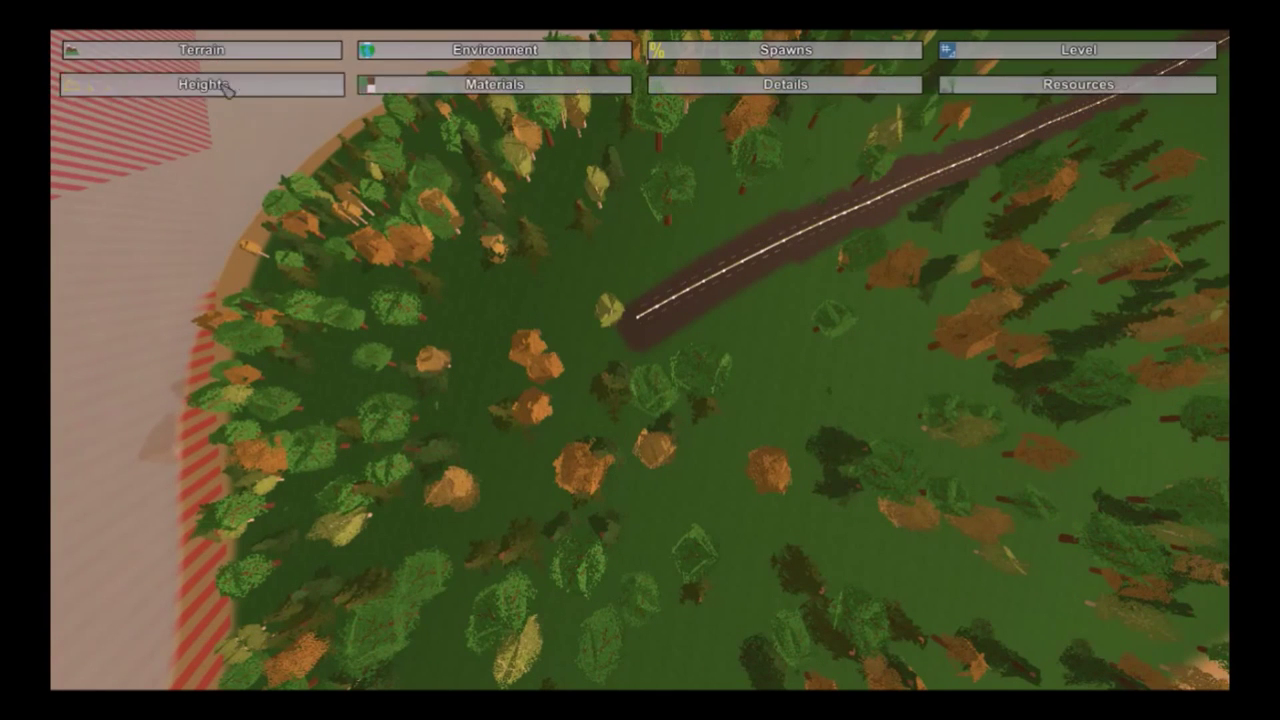
left_click(226, 86)
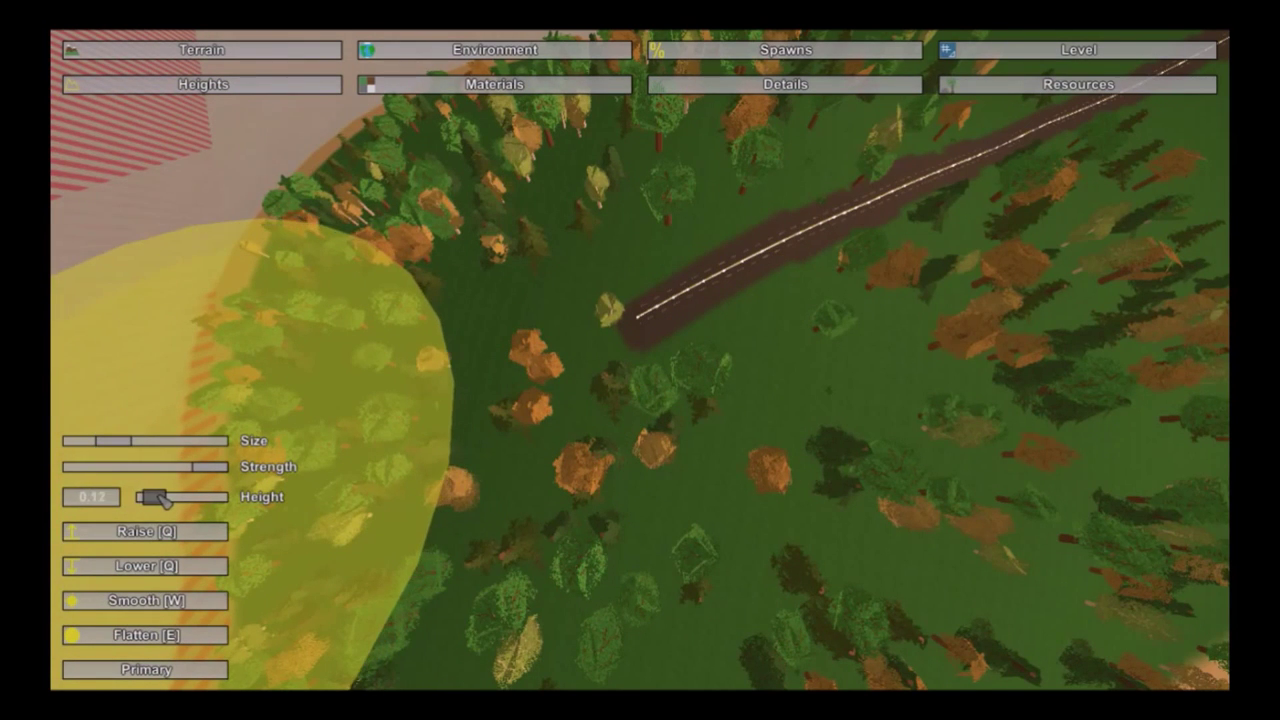
mouse_move(165, 500)
right_mouse_down()
mouse_move(300, 380)
mouse_move(300, 440)
mouse_move(330, 450)
mouse_move(200, 420)
right_mouse_up()
right_click_drag(640, 360, 480, 315)
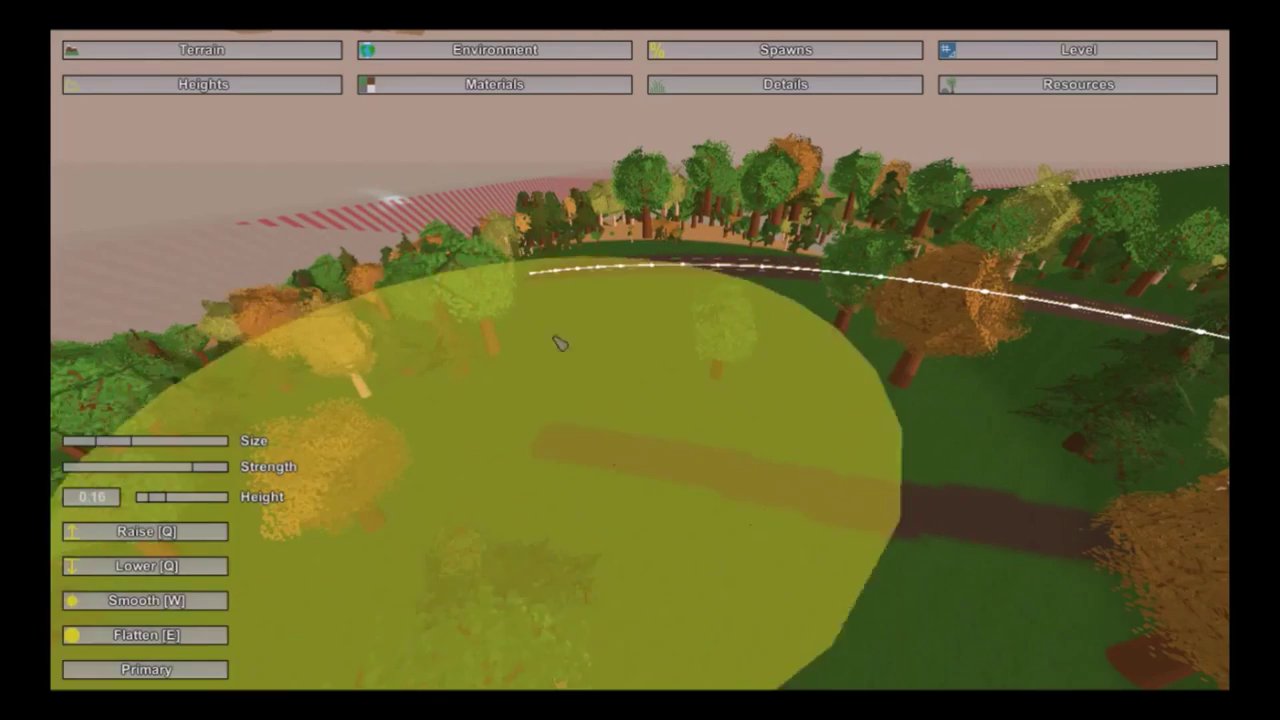
mouse_move(560, 343)
right_mouse_down()
mouse_move(640, 540)
mouse_move(670, 550)
mouse_move(660, 396)
mouse_move(643, 363)
right_mouse_up()
key("s")
key("w")
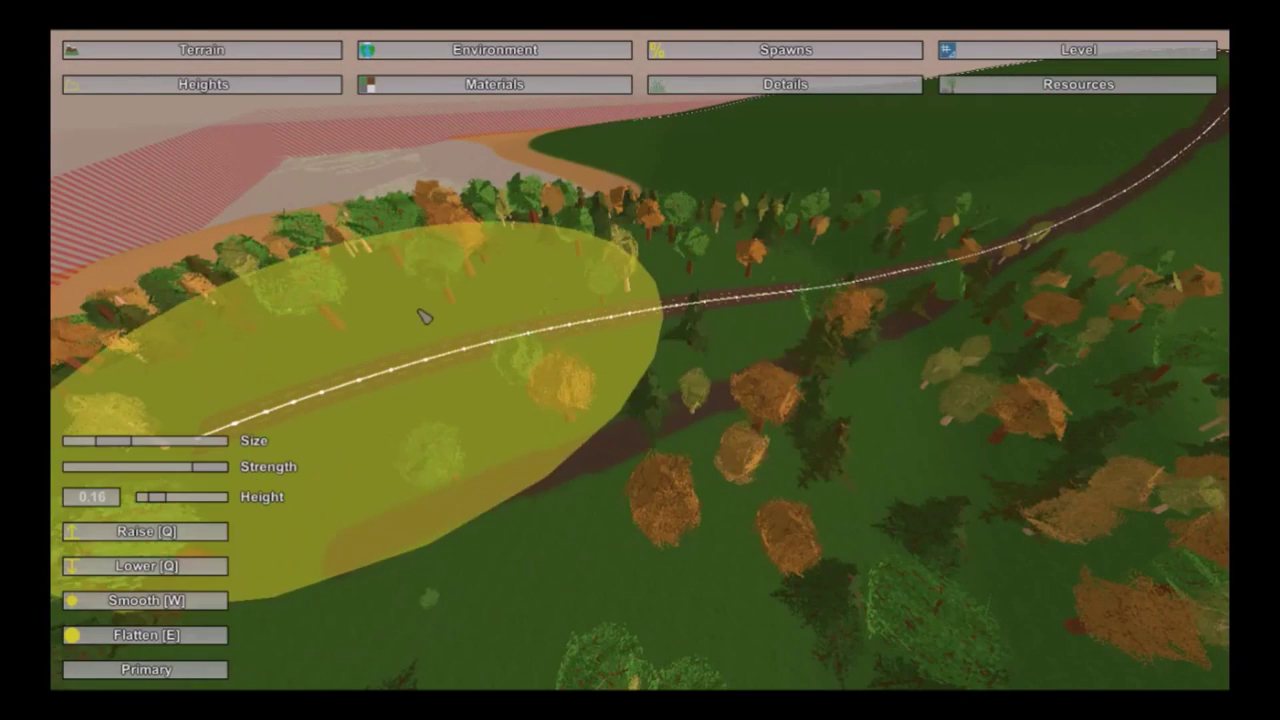
Step: Flatten the rest of the wooded point out to the map border at height 0.16
mouse_move(424, 316)
right_mouse_down()
mouse_move(310, 328)
mouse_move(328, 334)
right_mouse_up()
mouse_move(490, 397)
right_mouse_down()
mouse_move(502, 440)
mouse_move(600, 460)
right_mouse_up()
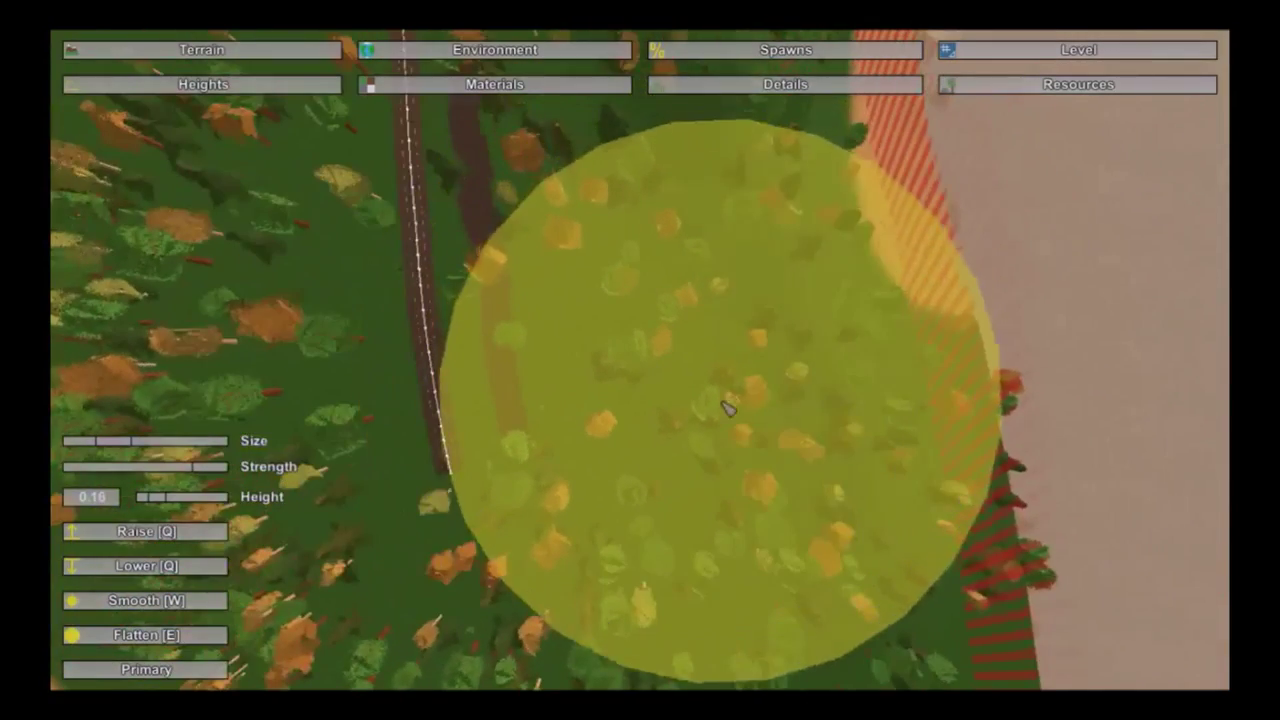
right_click_drag(591, 560, 465, 555)
mouse_move(606, 377)
right_mouse_down()
mouse_move(545, 380)
mouse_move(600, 300)
right_mouse_up()
right_click_drag(695, 400, 690, 490)
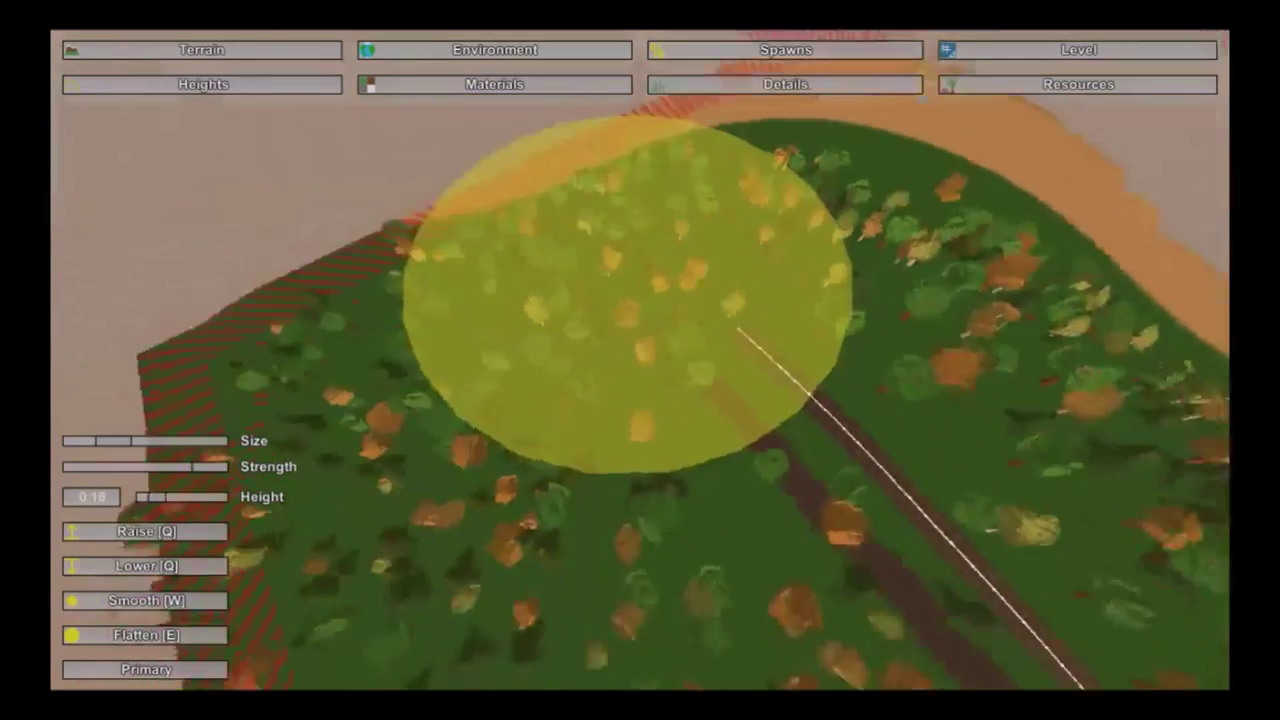
right_click_drag(620, 400, 645, 368)
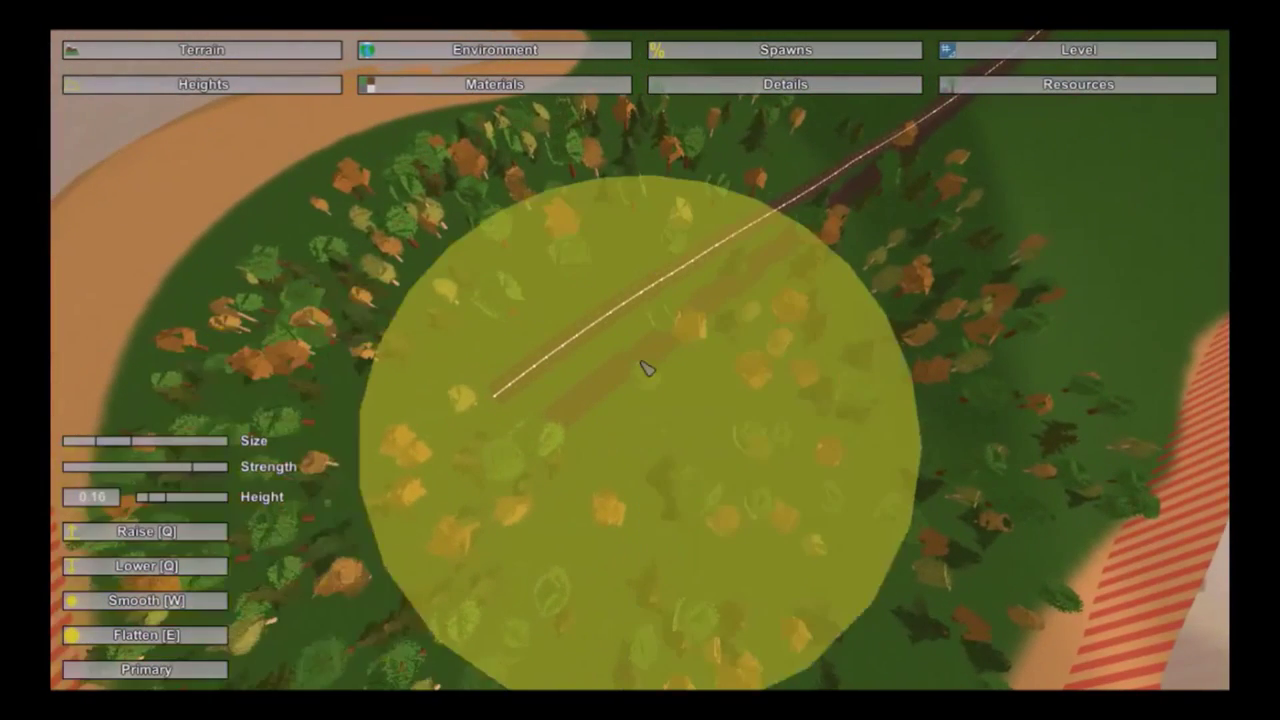
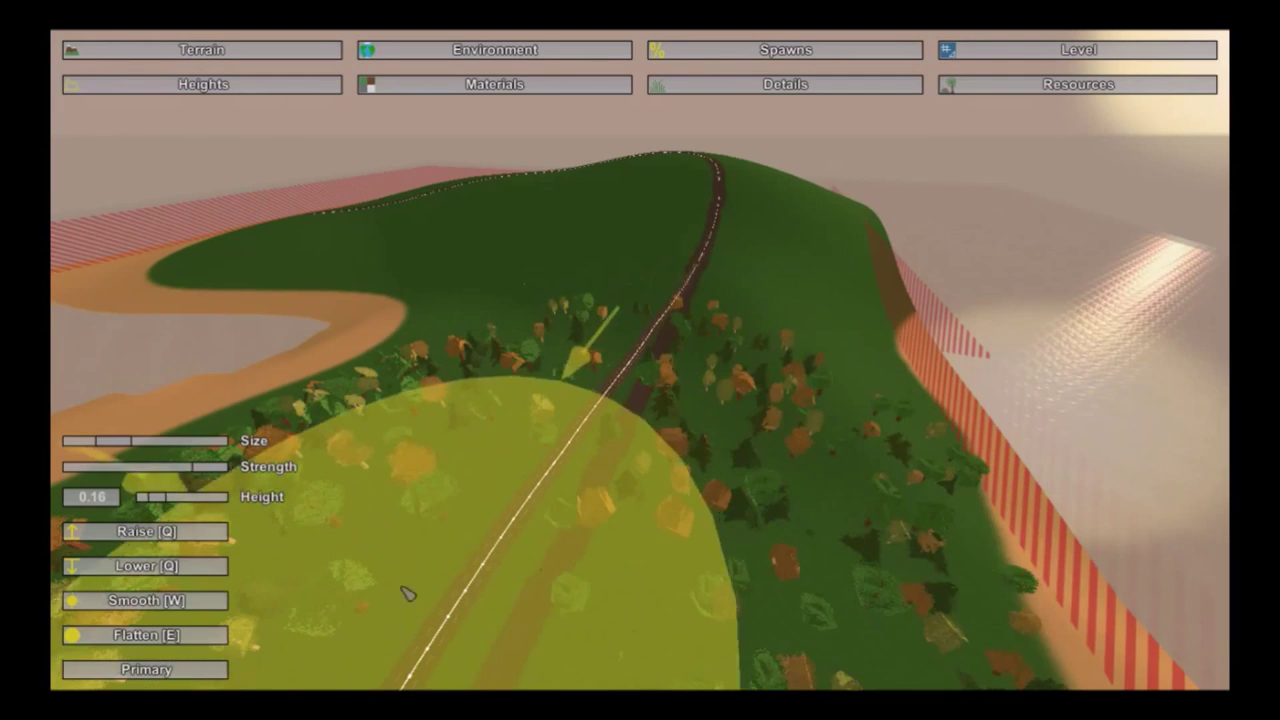
Step: Even out the terrain under the highway where the flattened ground meets the hill
right_click_drag(450, 520, 640, 350)
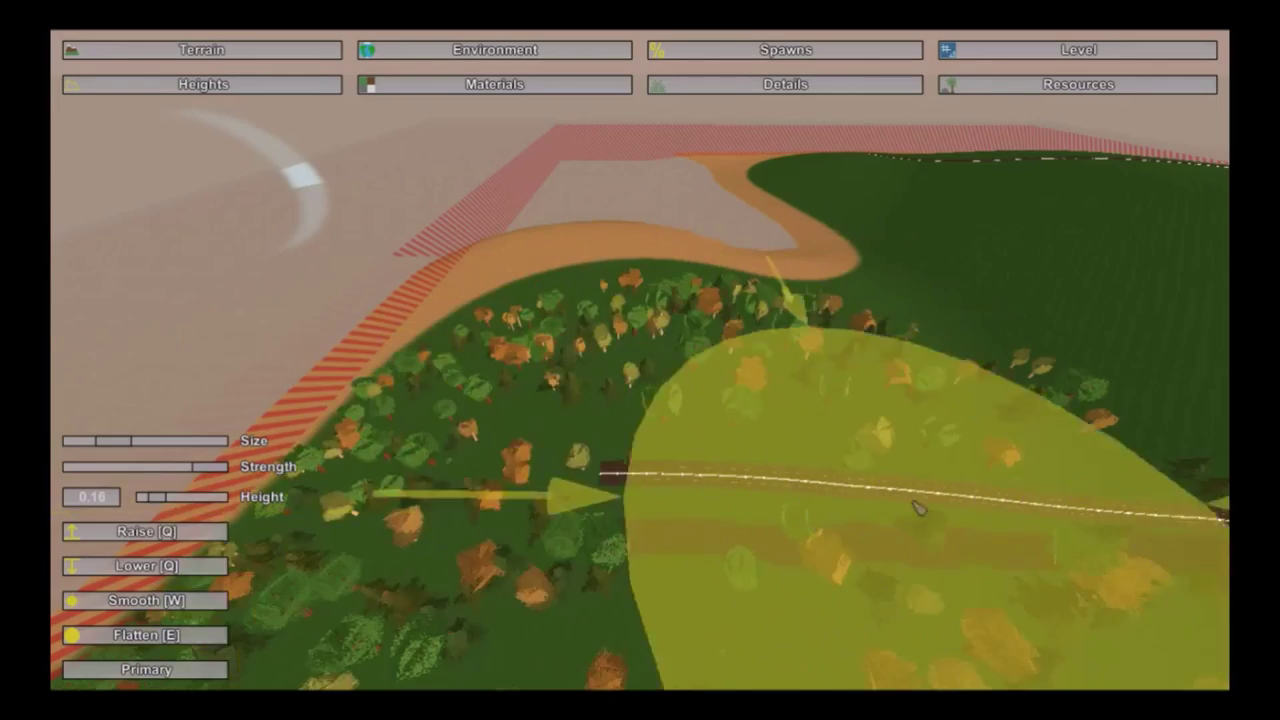
right_click_drag(918, 508, 1060, 570)
key("w")
mouse_move(830, 360)
right_mouse_down()
mouse_move(850, 390)
mouse_move(800, 300)
mouse_move(700, 330)
mouse_move(640, 310)
mouse_move(740, 280)
right_mouse_up()
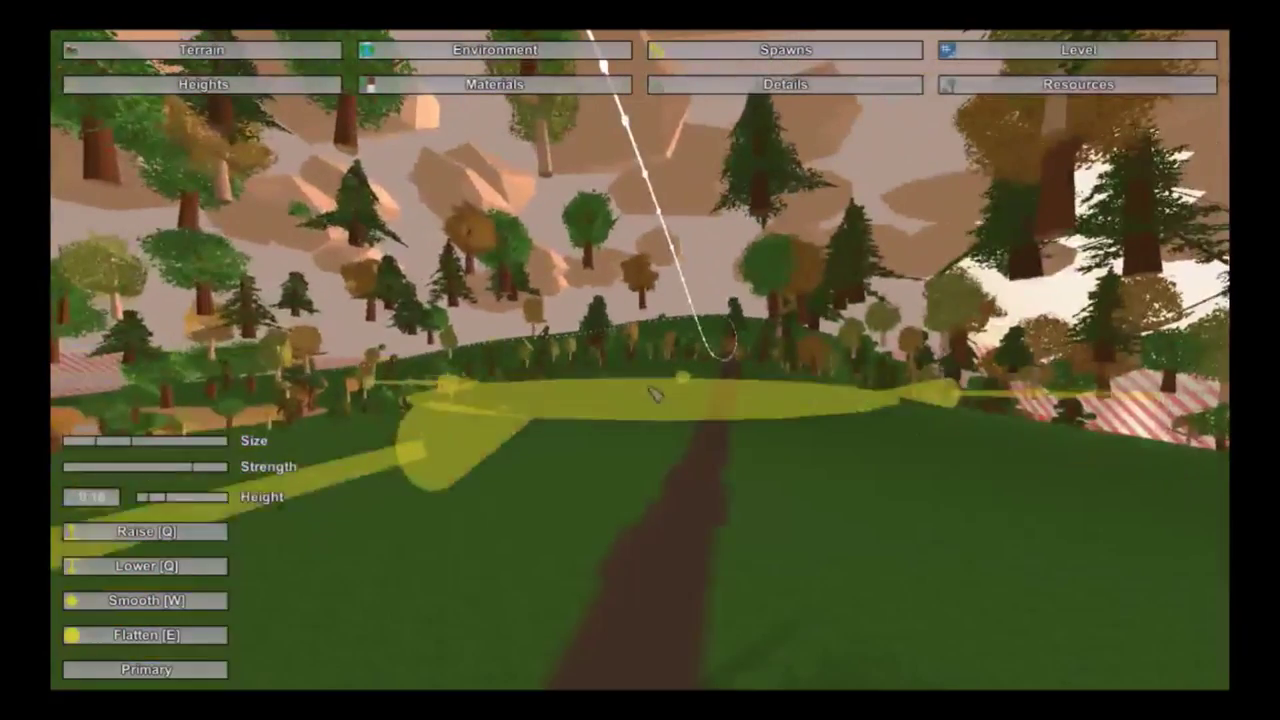
key("w")
mouse_move(654, 391)
right_mouse_down()
mouse_move(700, 330)
mouse_move(745, 360)
mouse_move(660, 440)
mouse_move(455, 565)
right_mouse_up()
key("w")
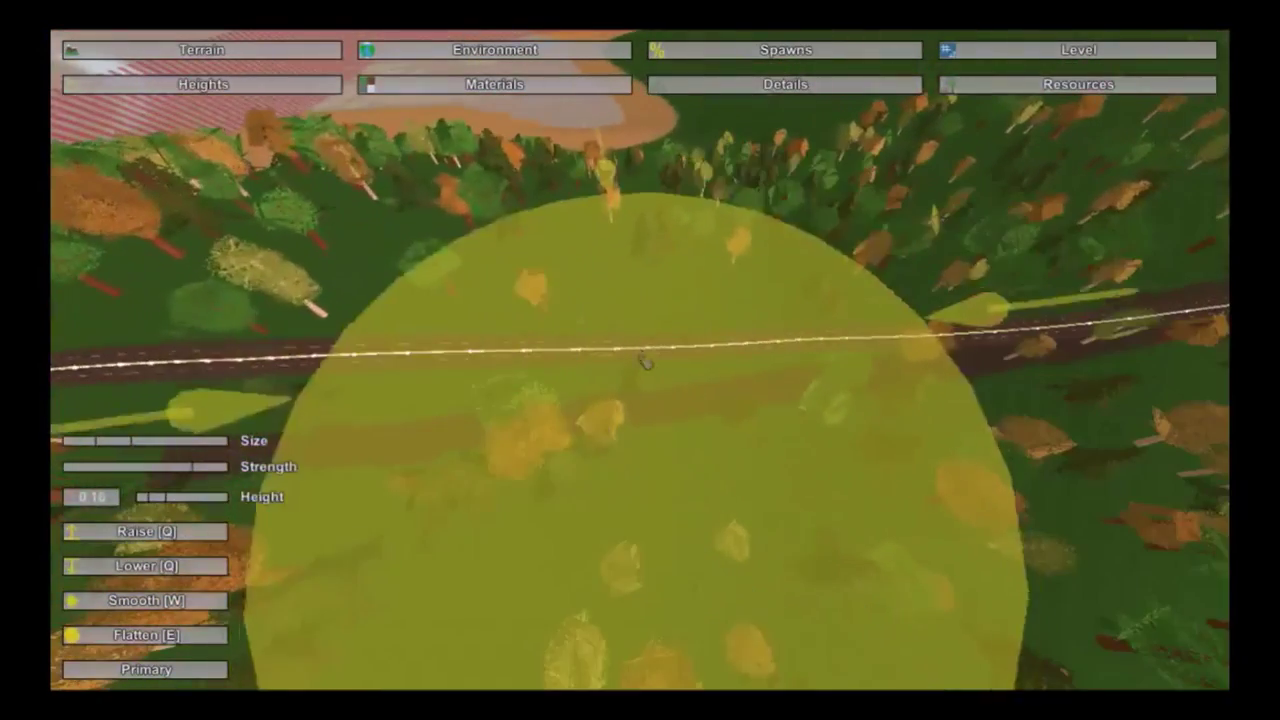
Step: Return to road editing to reseat the highway on the reshaped terrain, and check how it lies on the painted strip
left_click(405, 52)
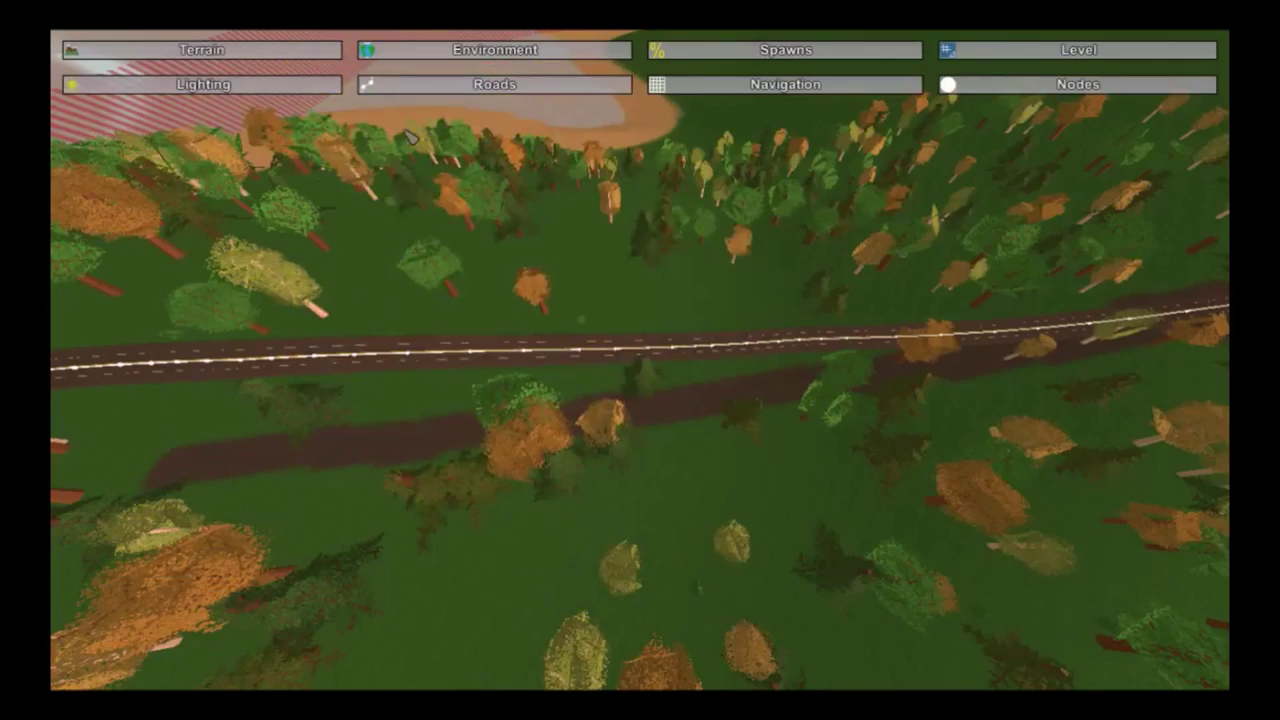
left_click(421, 92)
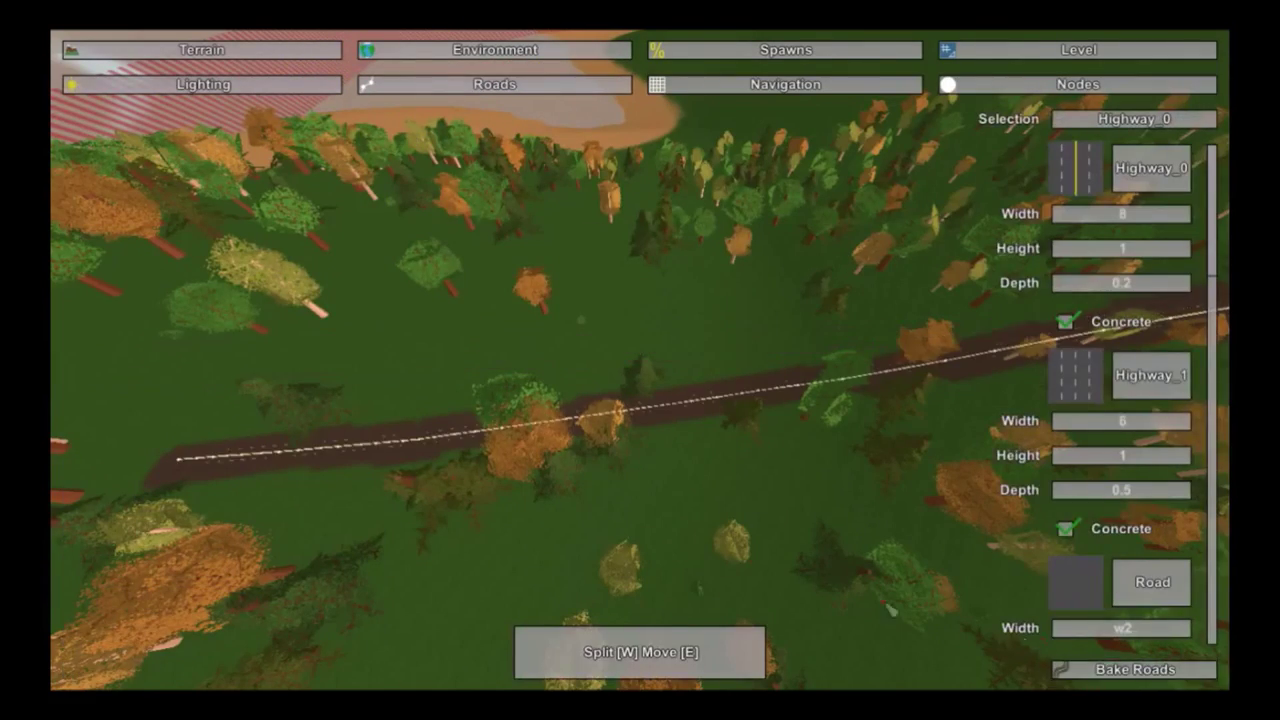
right_click_drag(890, 607, 615, 580)
key("w")
key("w")
key("w")
key("s")
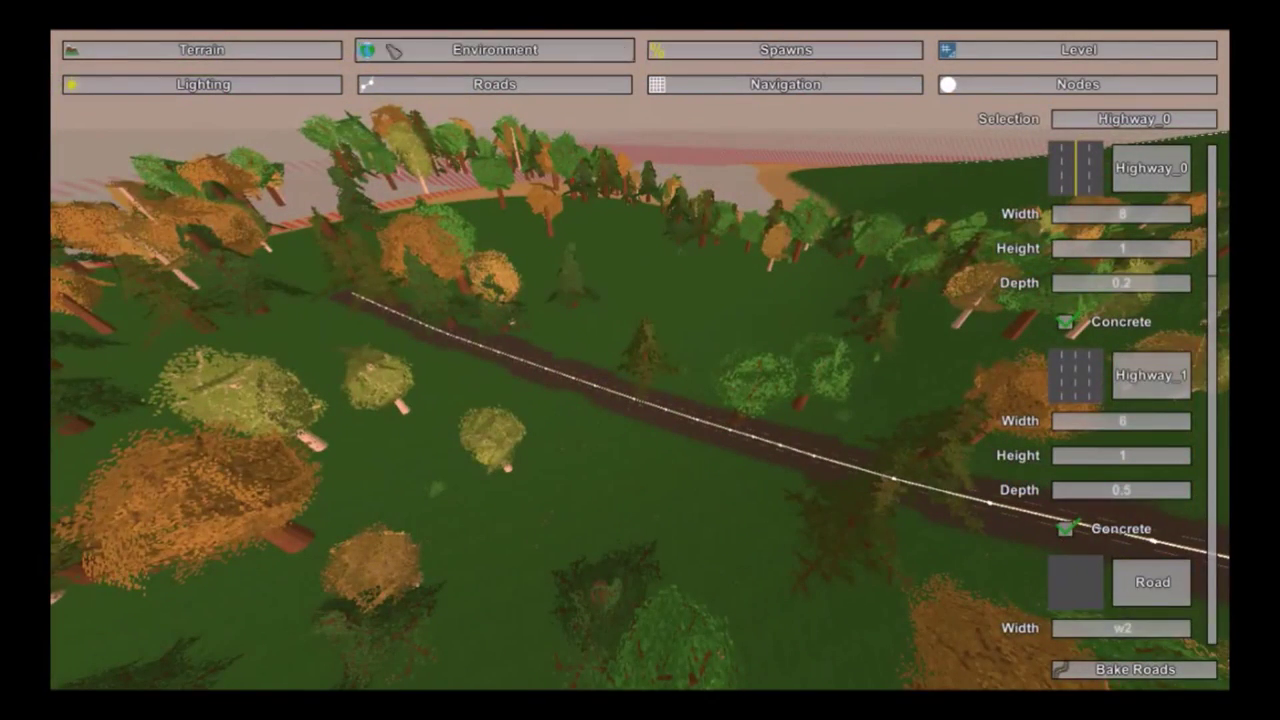
Step: Open the tree resources to reseat the trees on the flattened ground, and check the forest around the highway's end
left_click(335, 52)
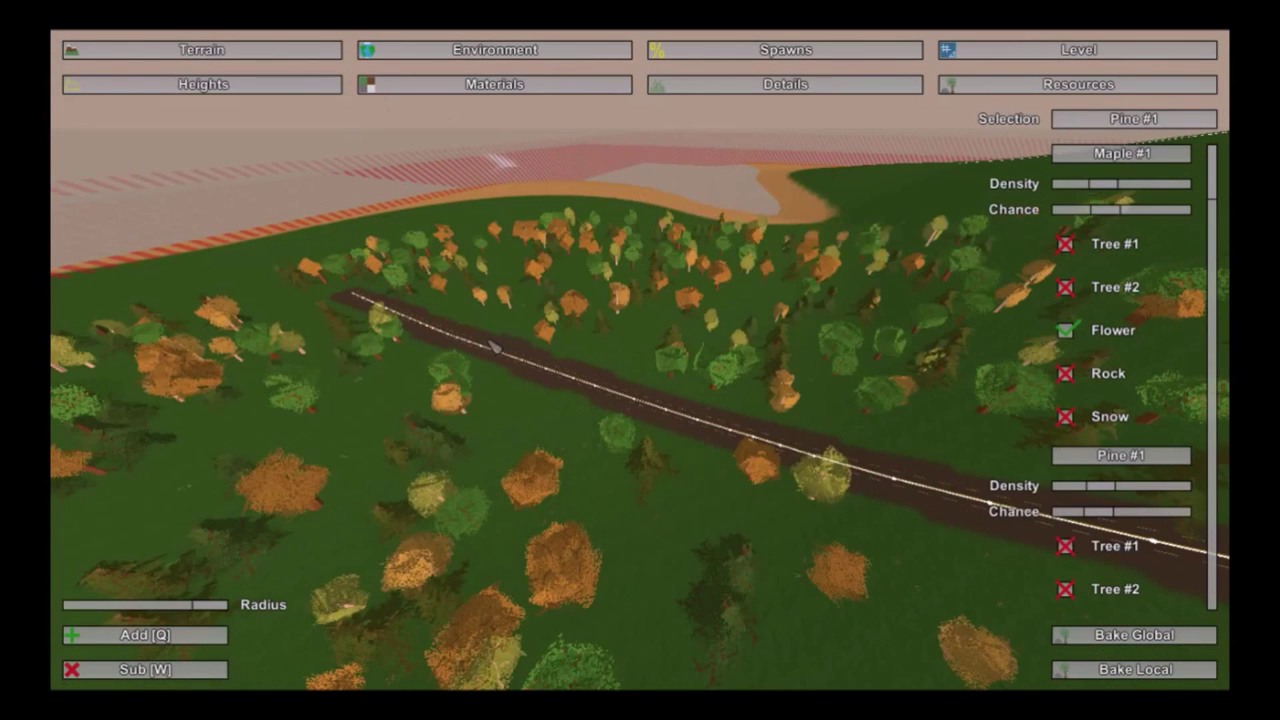
key("w")
right_click_drag(495, 347, 645, 371)
key("s")
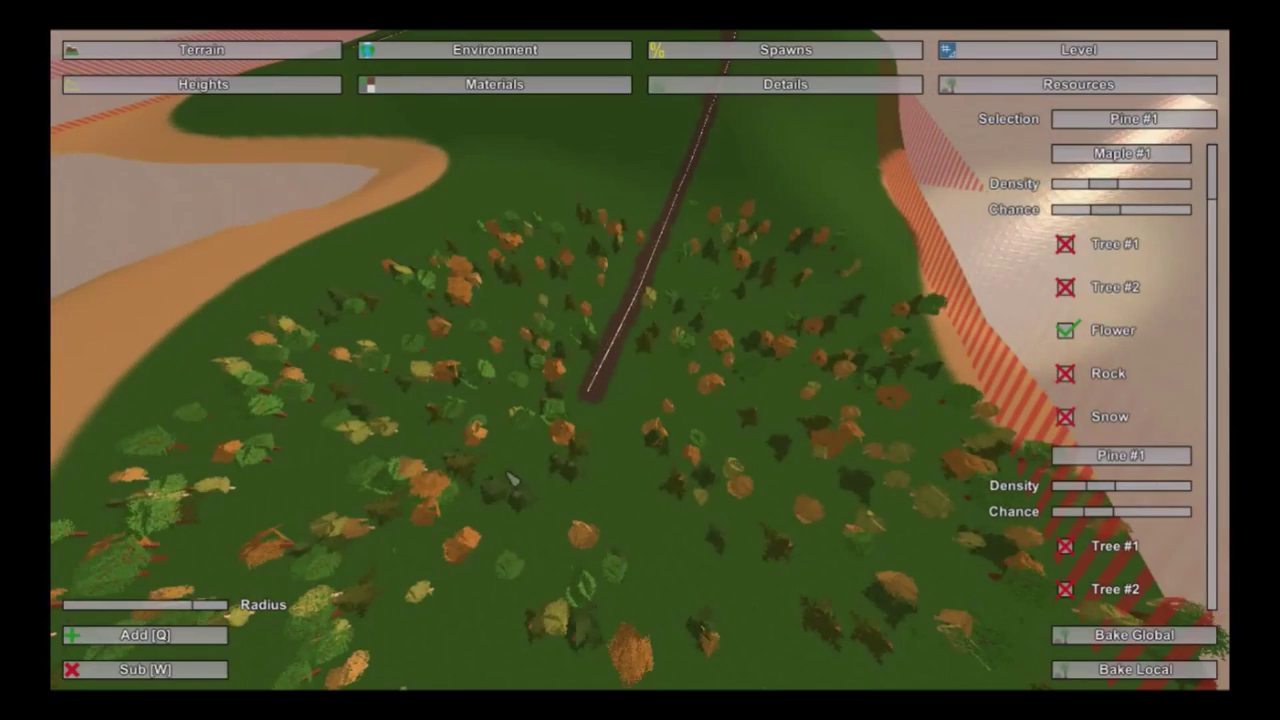
key("w")
right_click_drag(512, 480, 125, 520)
key("a")
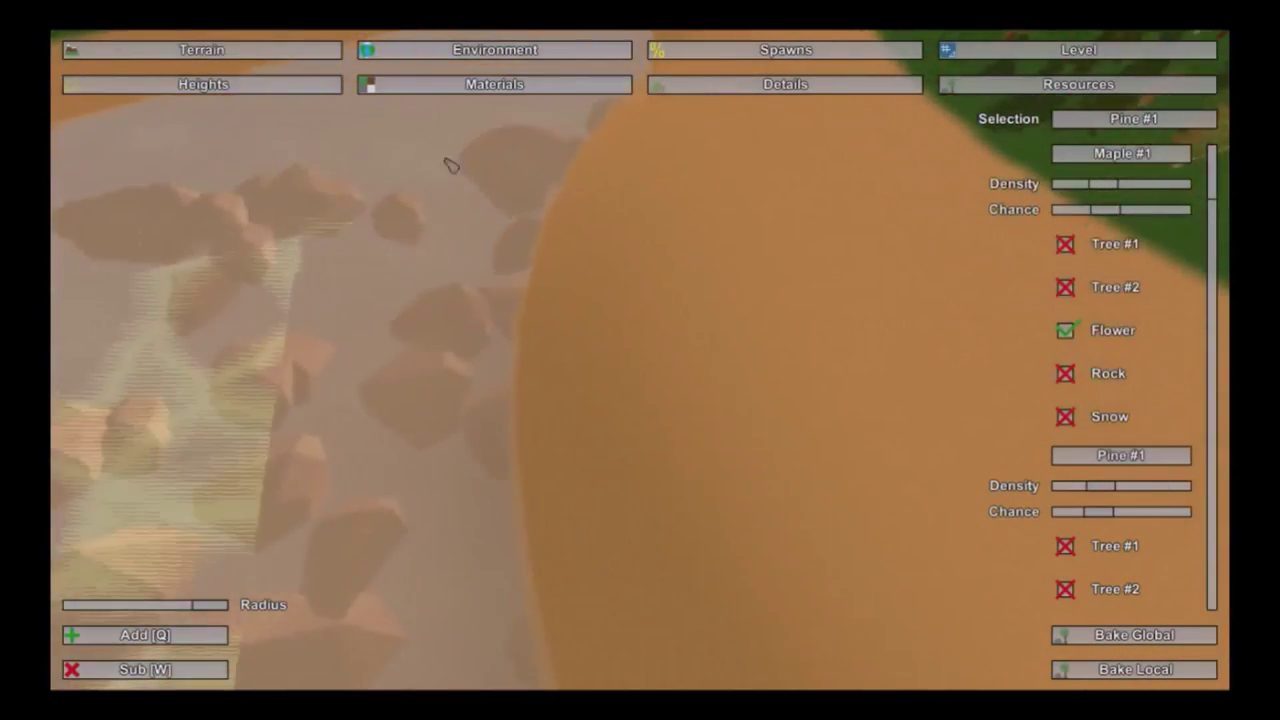
Step: Enlarge the material brush and paint Grass over the sand around the wooded point and out toward the map border
left_click(337, 86)
right_click_drag(557, 256, 548, 378)
key("s")
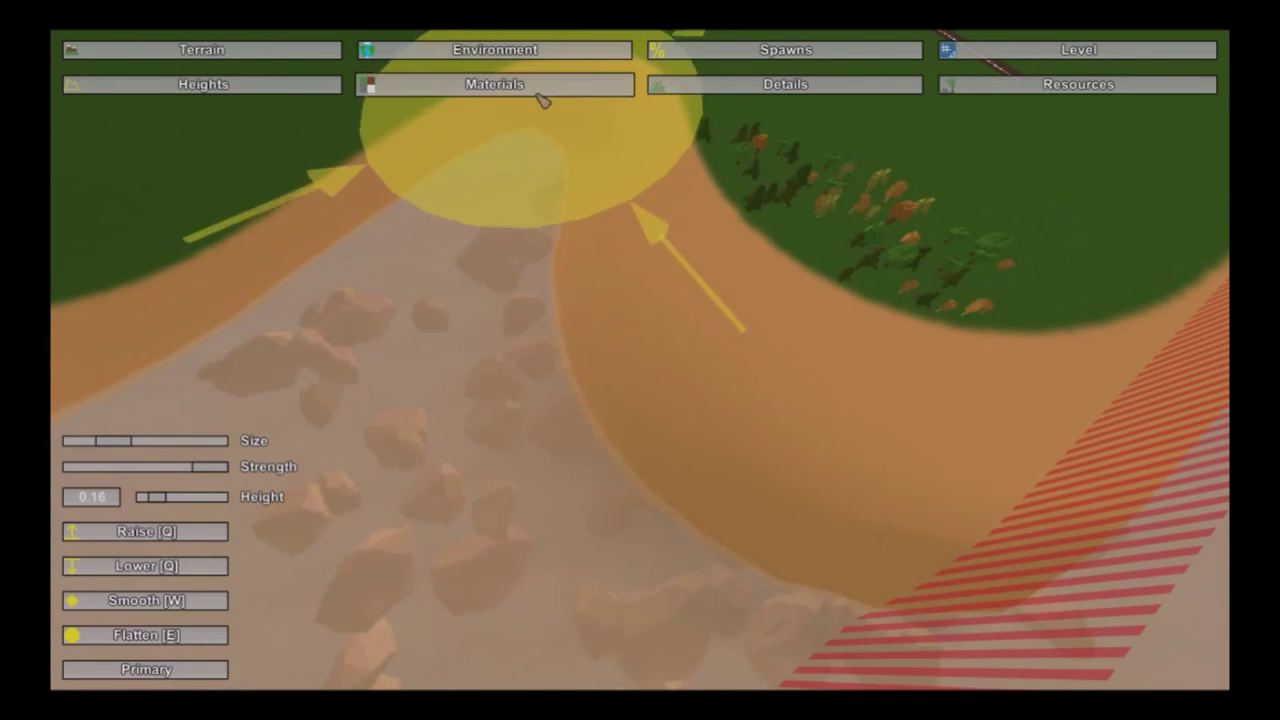
left_click(470, 50)
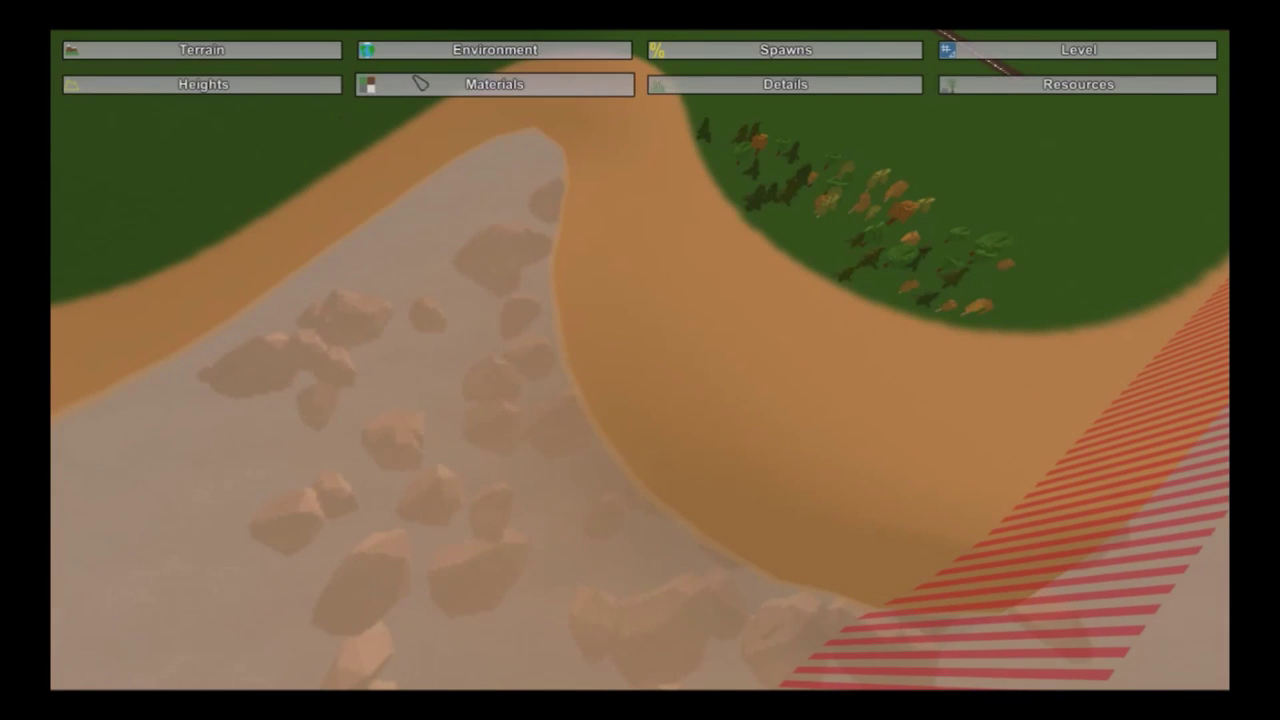
left_click(418, 83)
scroll(1034, 371, "down", 10)
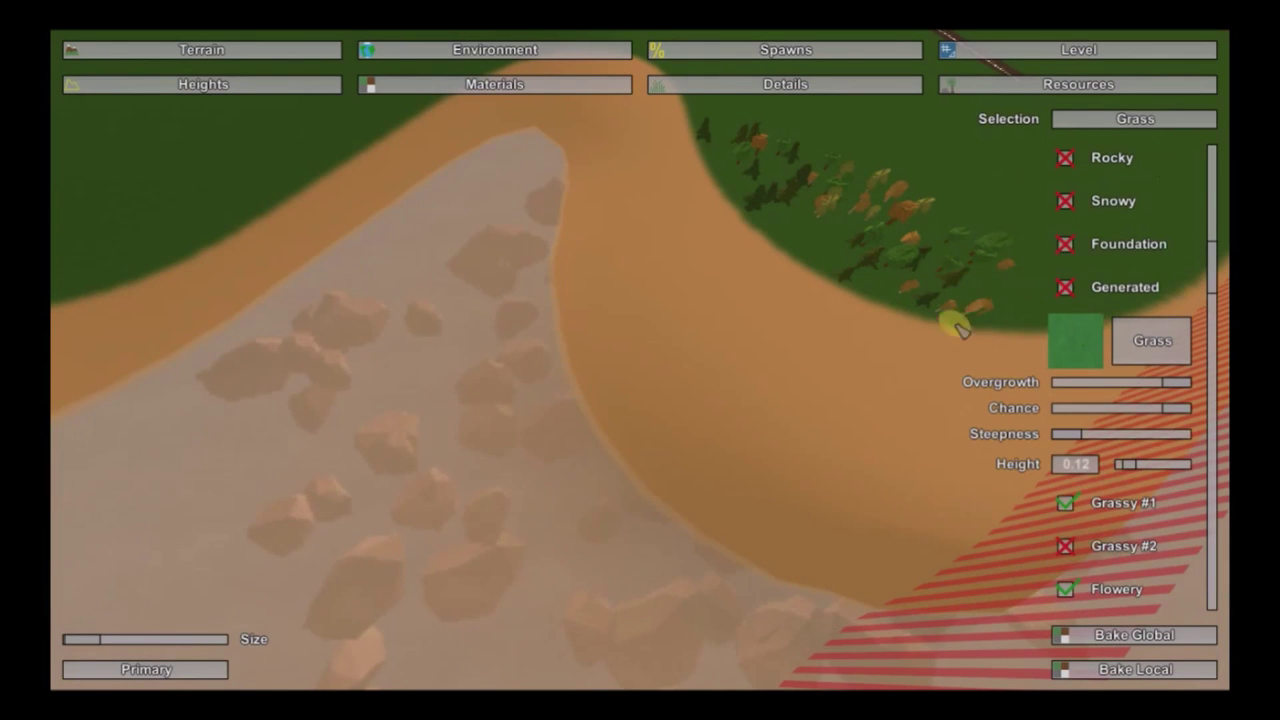
left_click_drag(80, 641, 100, 641)
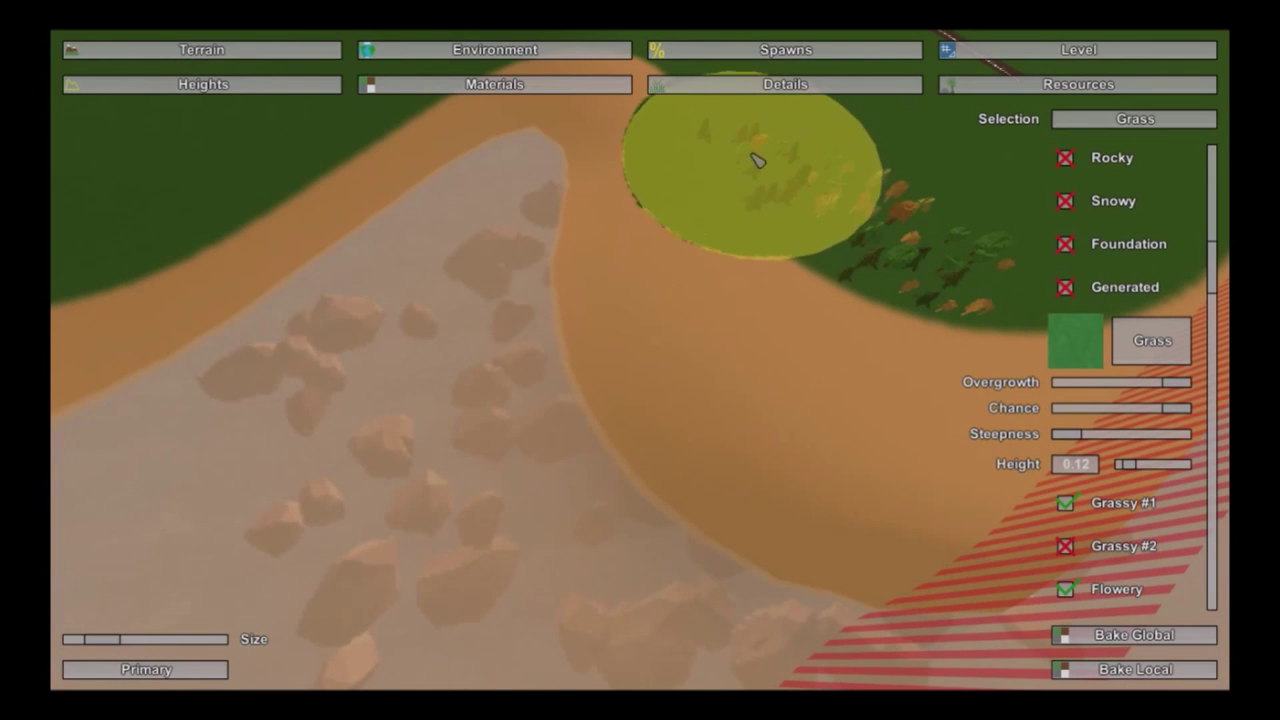
mouse_move(787, 202)
left_mouse_down()
mouse_move(863, 268)
mouse_move(1016, 293)
left_mouse_up()
right_click_drag(1016, 293, 1110, 120)
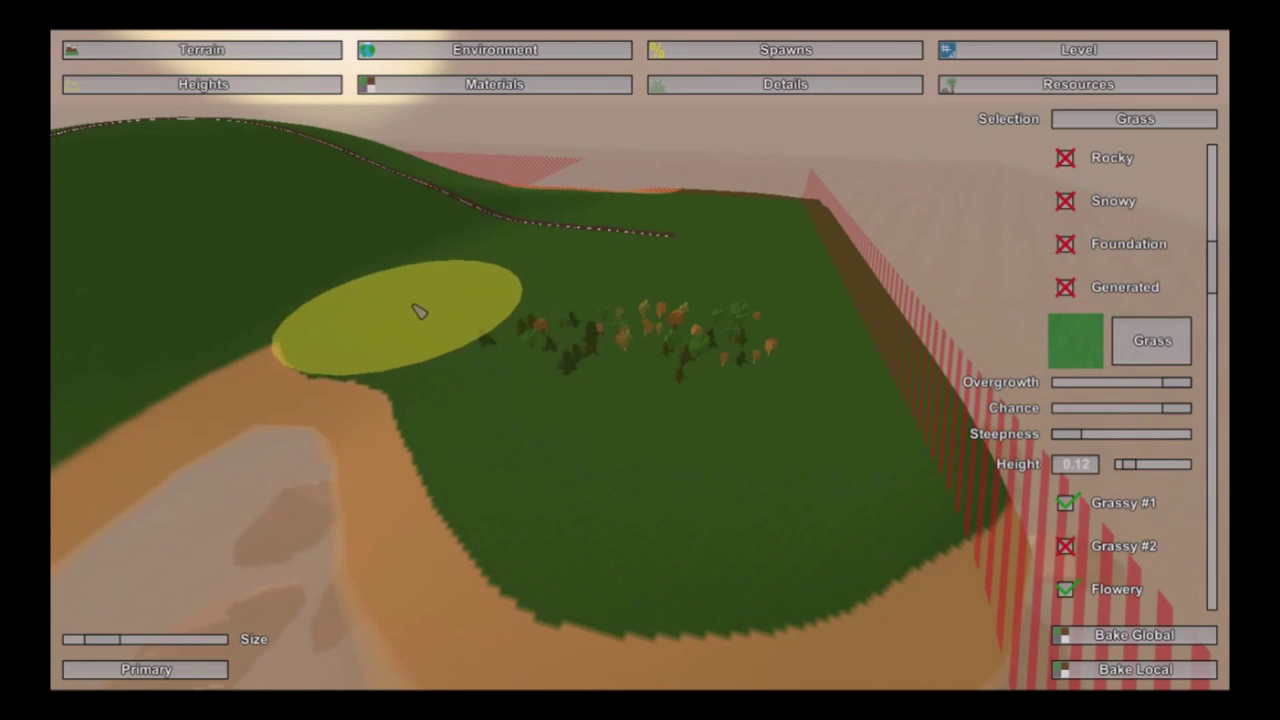
mouse_move(231, 299)
right_mouse_down()
mouse_move(111, 200)
mouse_move(234, 250)
right_mouse_up()
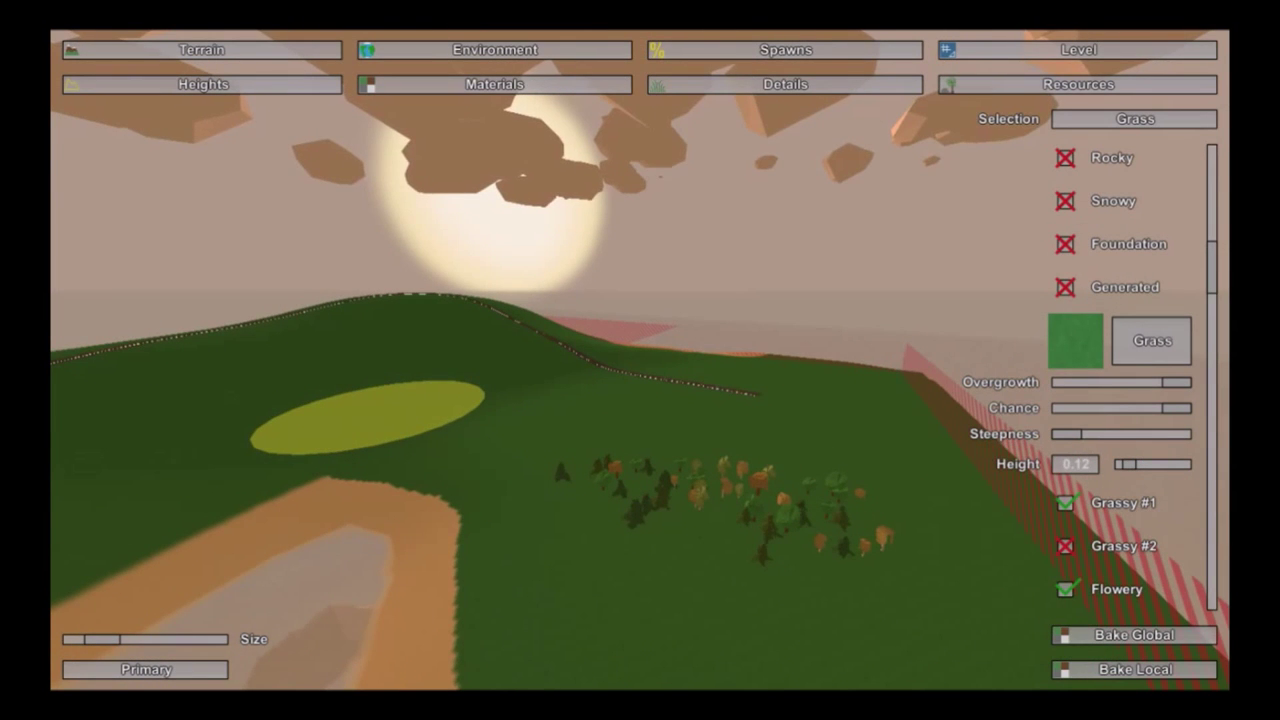
Step: Go to the highway's end, search the placeable objects for "gas" and select Gas Station #1
key("w")
right_click_drag(234, 250, 196, 254)
key("w")
key("w")
key("w")
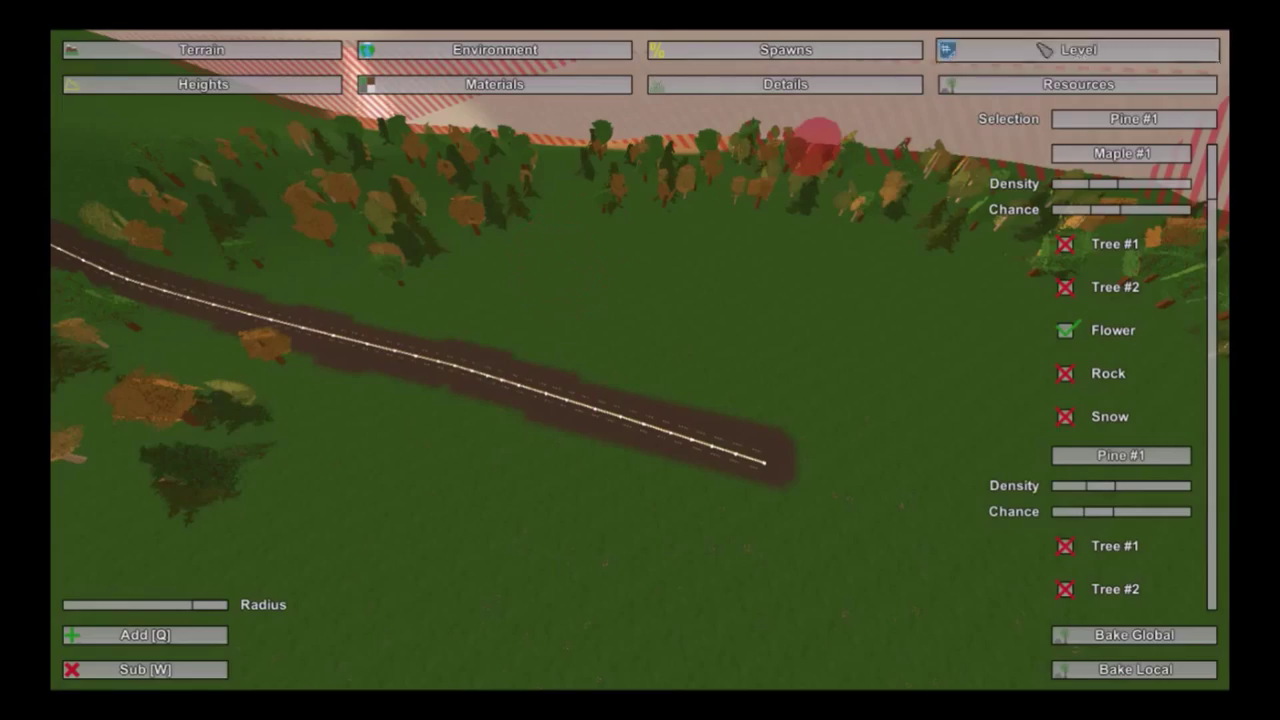
left_click(1040, 55)
left_click(250, 88)
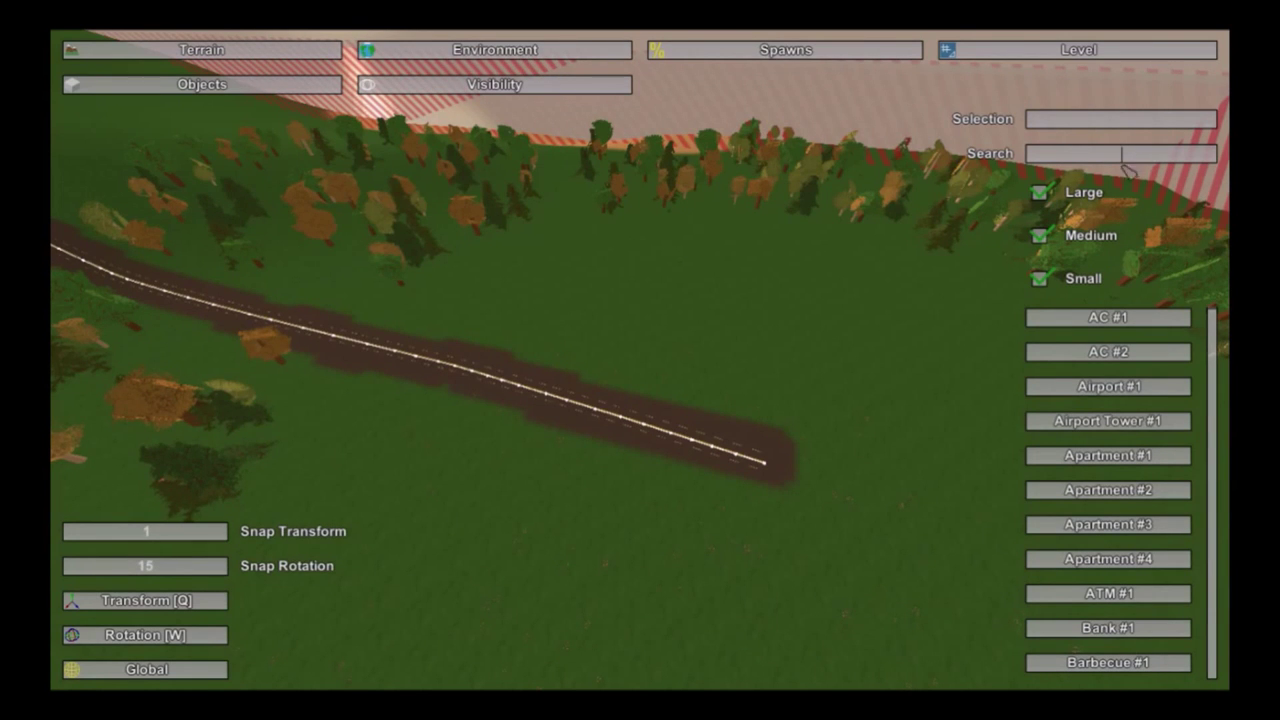
type("as")
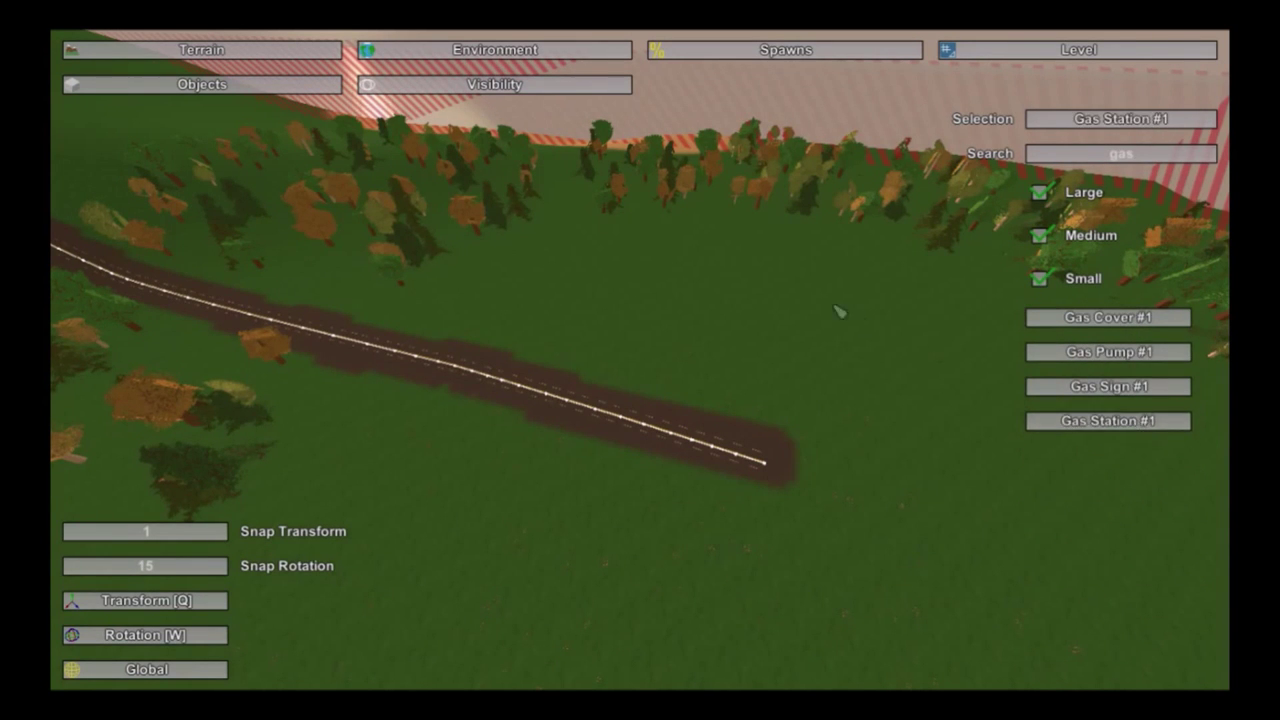
Step: Place Gas Station #1 on the grass beside the highway's end, rotate its front toward the road and adjust its position
right_click_drag(840, 312, 798, 382)
key("w")
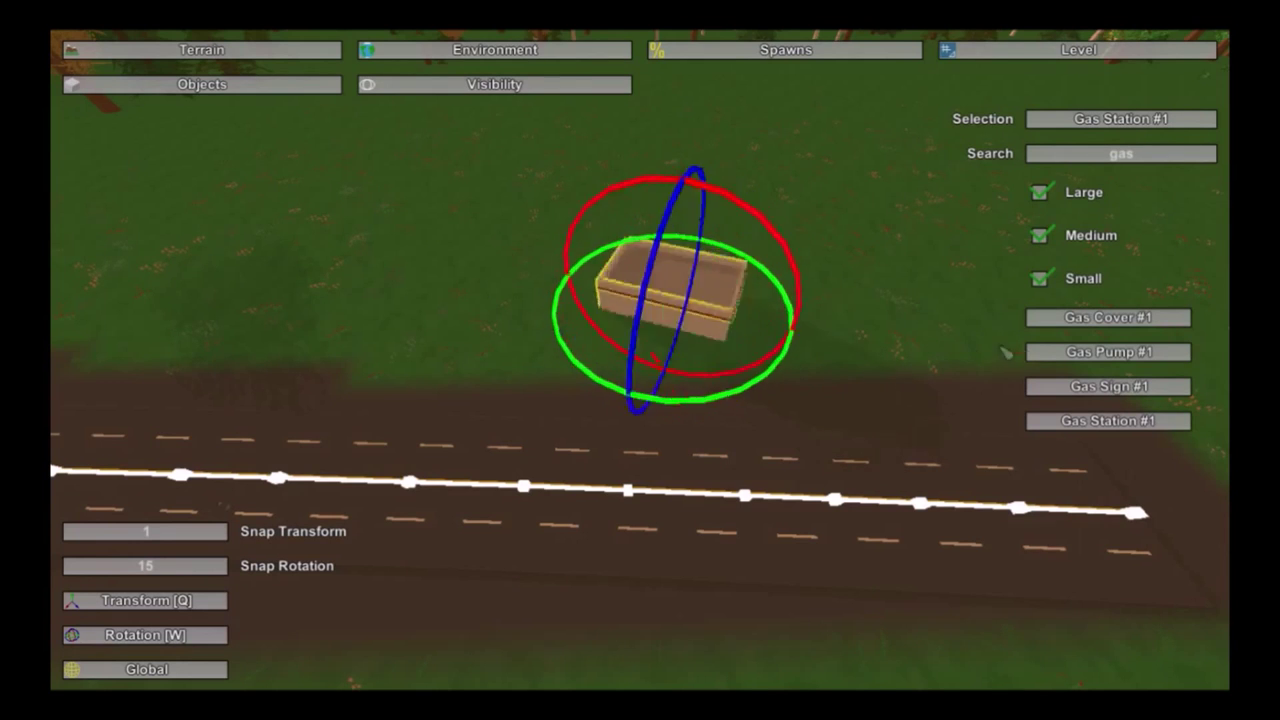
left_click_drag(1006, 353, 771, 368)
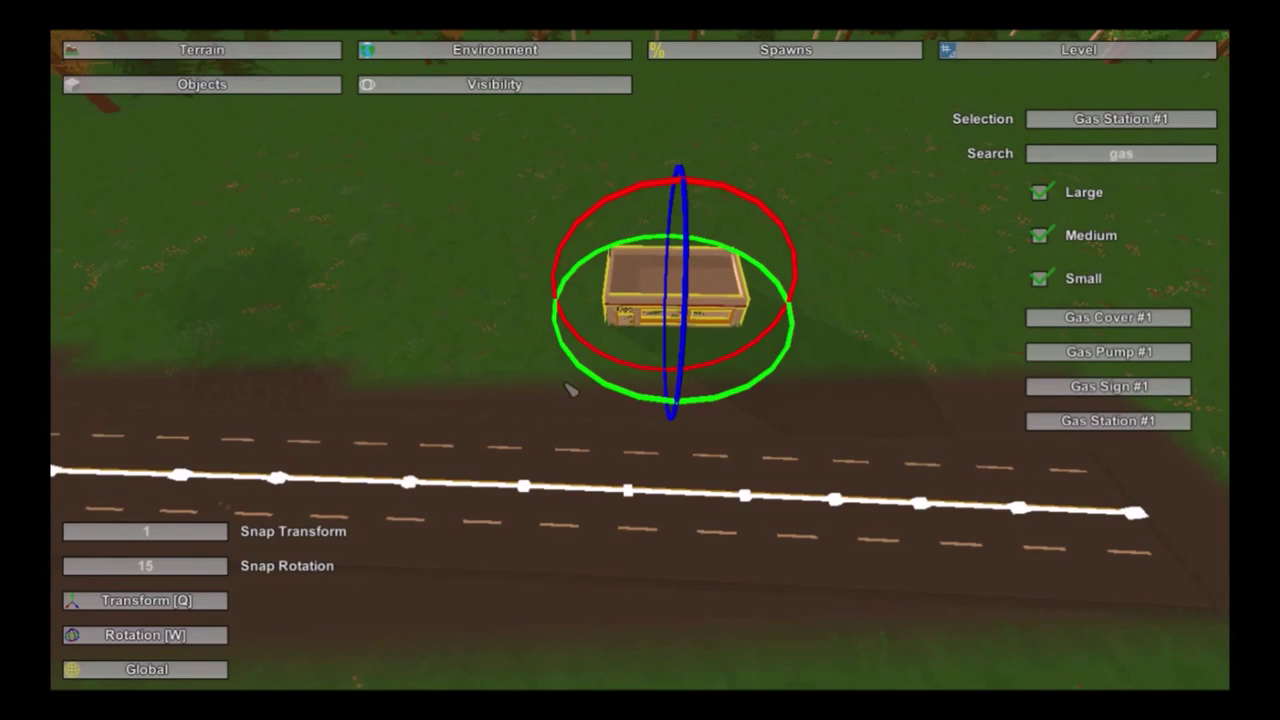
key("w")
right_click_drag(571, 390, 571, 330)
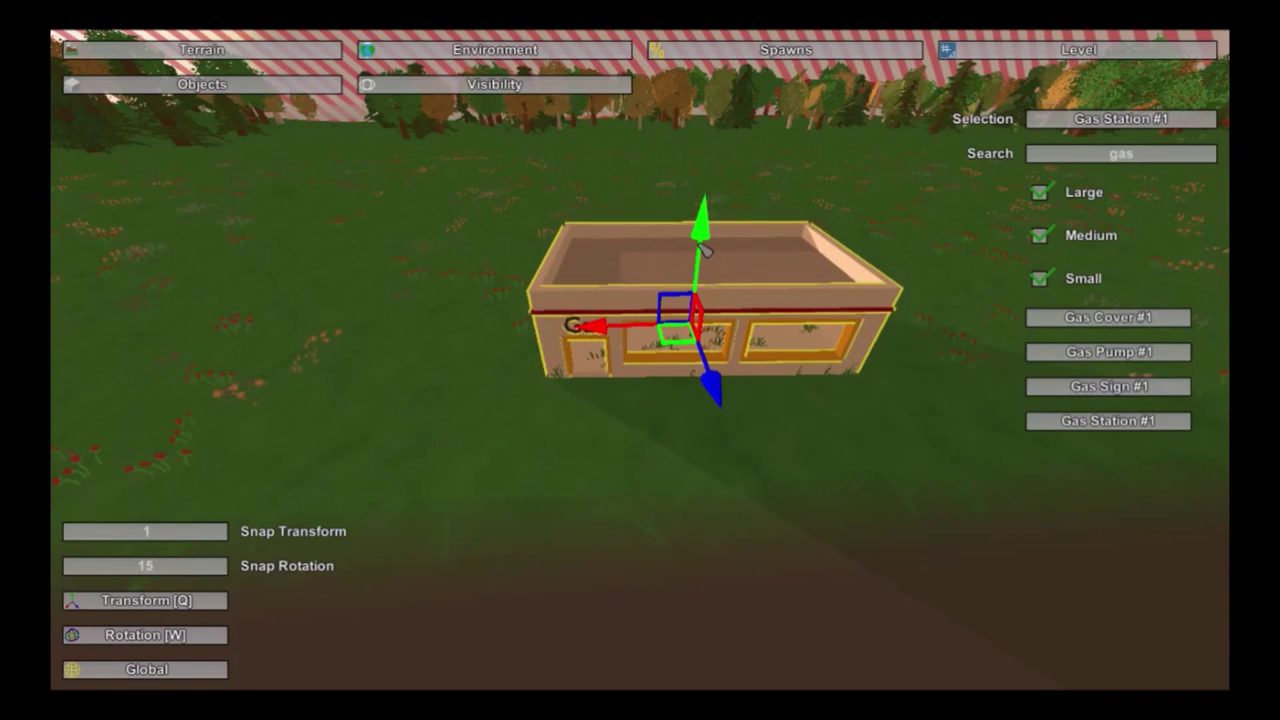
left_click_drag(690, 345, 681, 319)
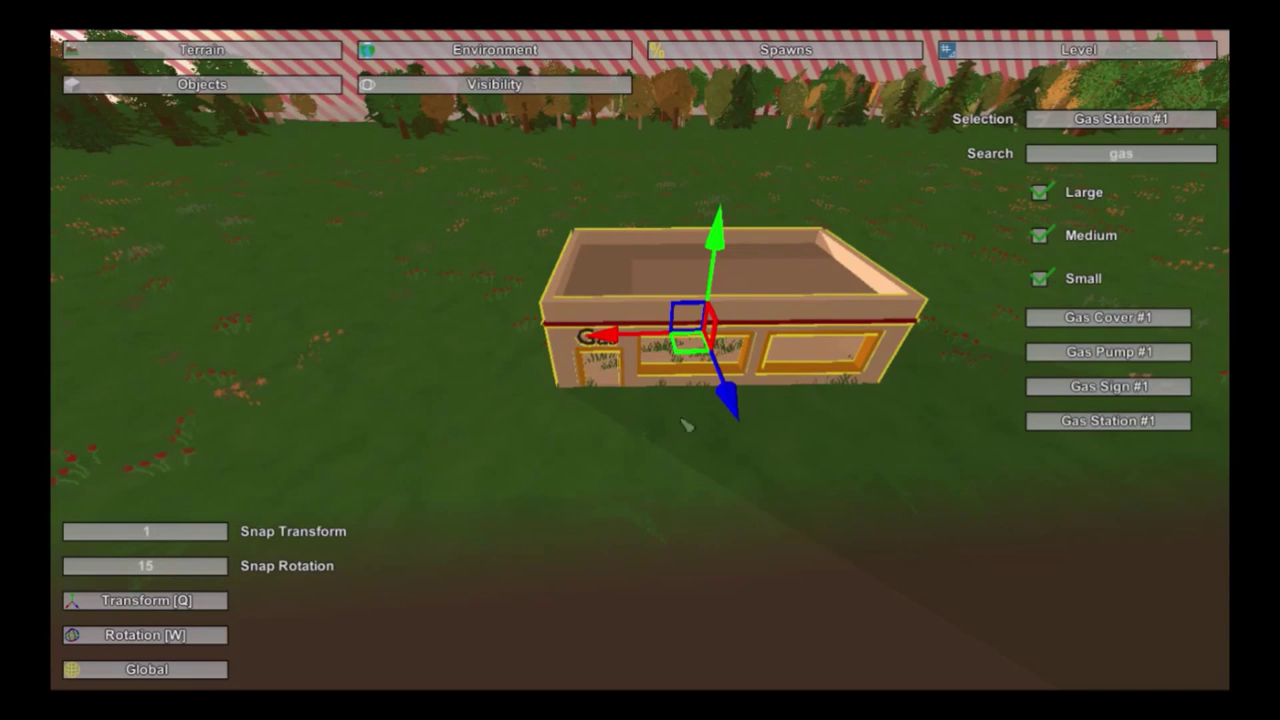
Step: Select Gas Cover #1 as the next object and shift the gas station farther back from the road
left_click(1083, 322)
right_click_drag(911, 560, 668, 350)
key("s")
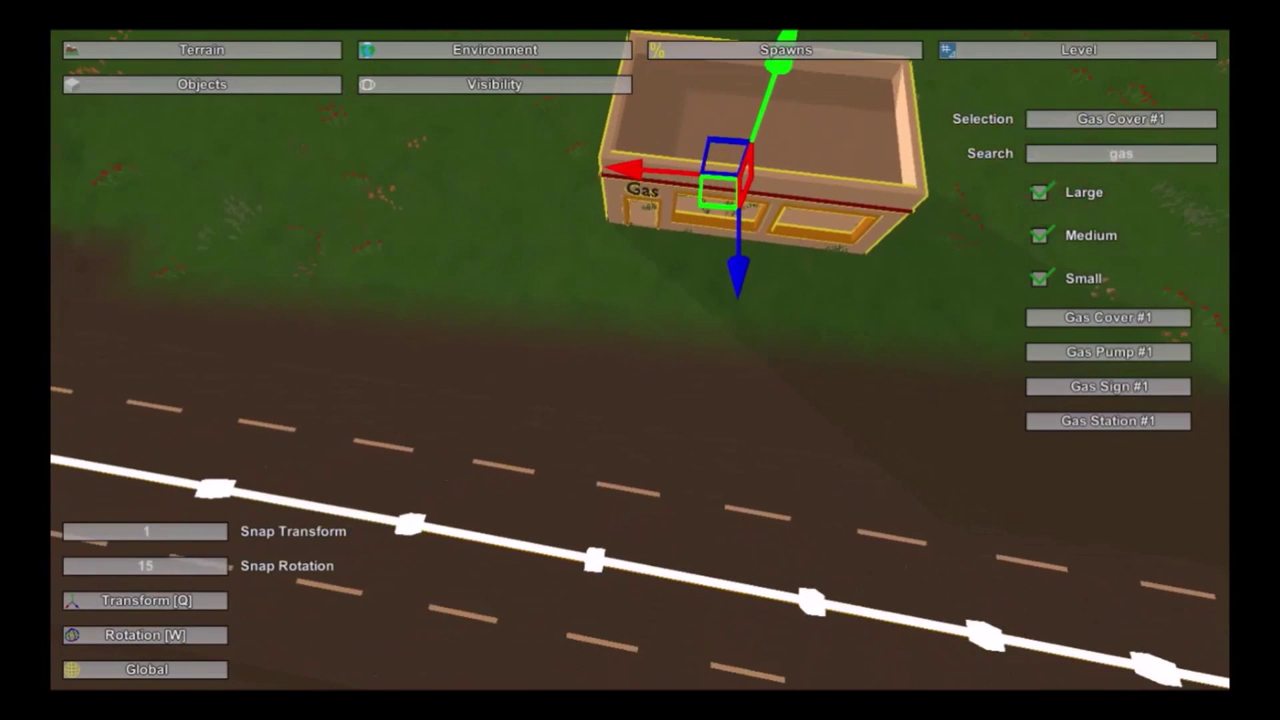
left_click(714, 369)
left_click(745, 197)
left_click_drag(738, 197, 767, 191)
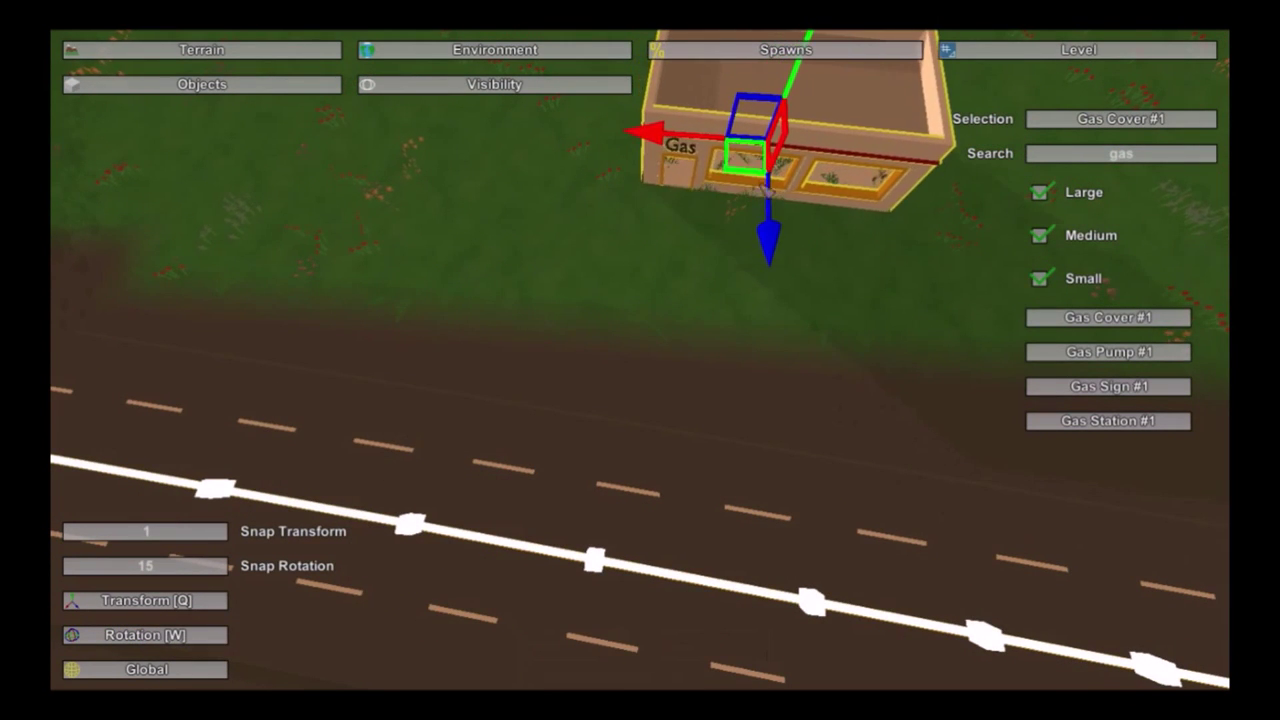
Step: Place Gas Cover #1 between the station and the highway, rotated so its base runs parallel to the storefront
left_click(779, 312)
key("e")
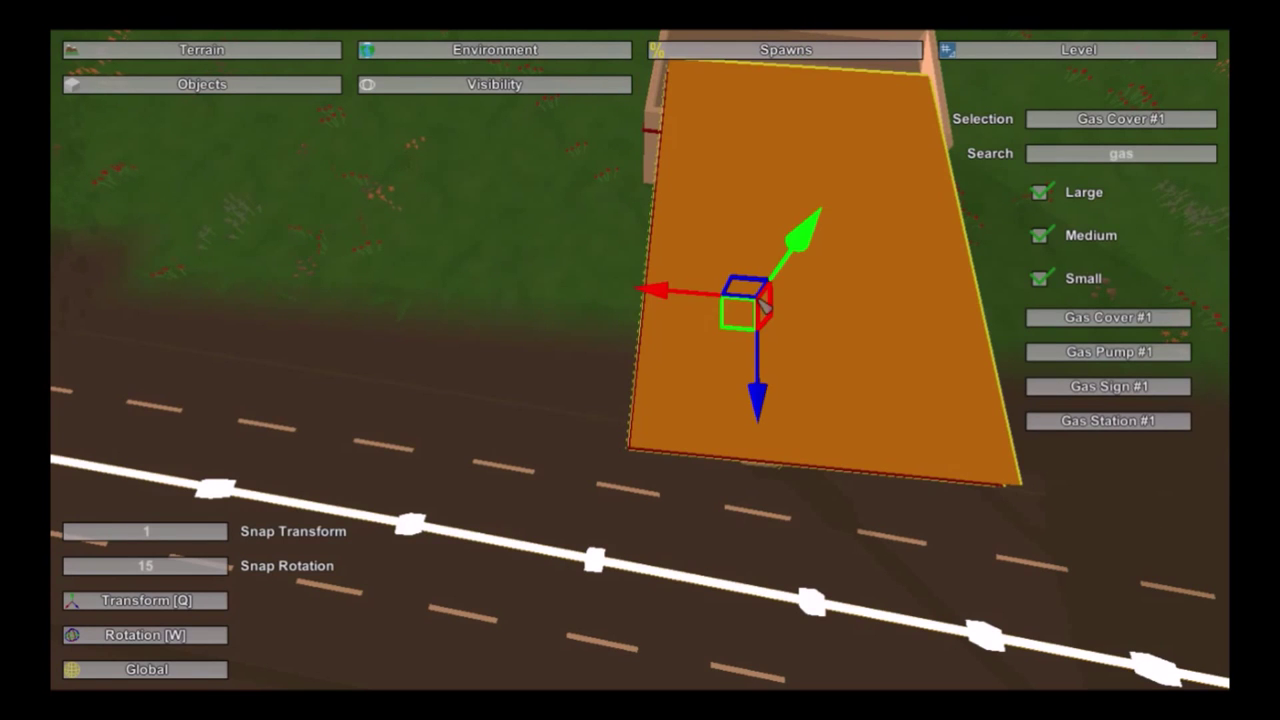
key("w")
left_click_drag(665, 370, 745, 385)
right_click_drag(745, 385, 943, 377)
key("w")
key("d")
key("a")
key("a")
key("w")
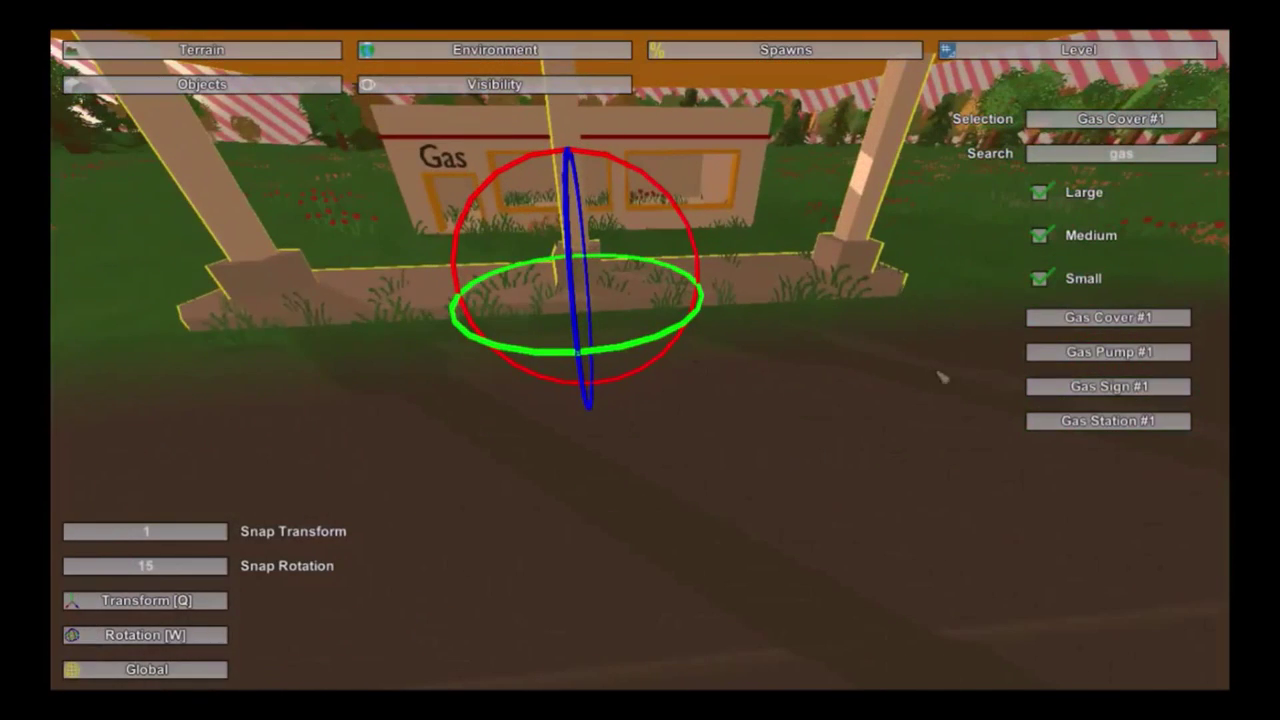
Step: Place two Gas Pump #1 objects on the cover's base, one on each side of the middle pillar
left_click(1100, 352)
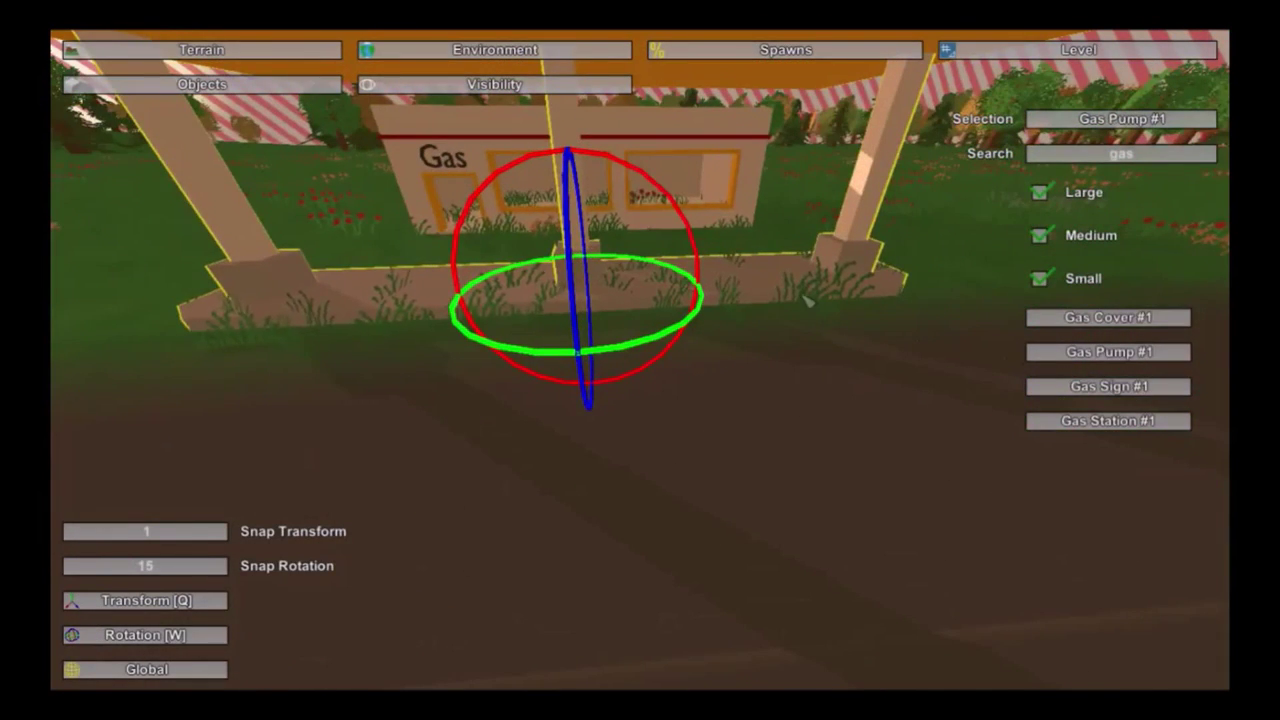
left_click(717, 283)
double_click(402, 291)
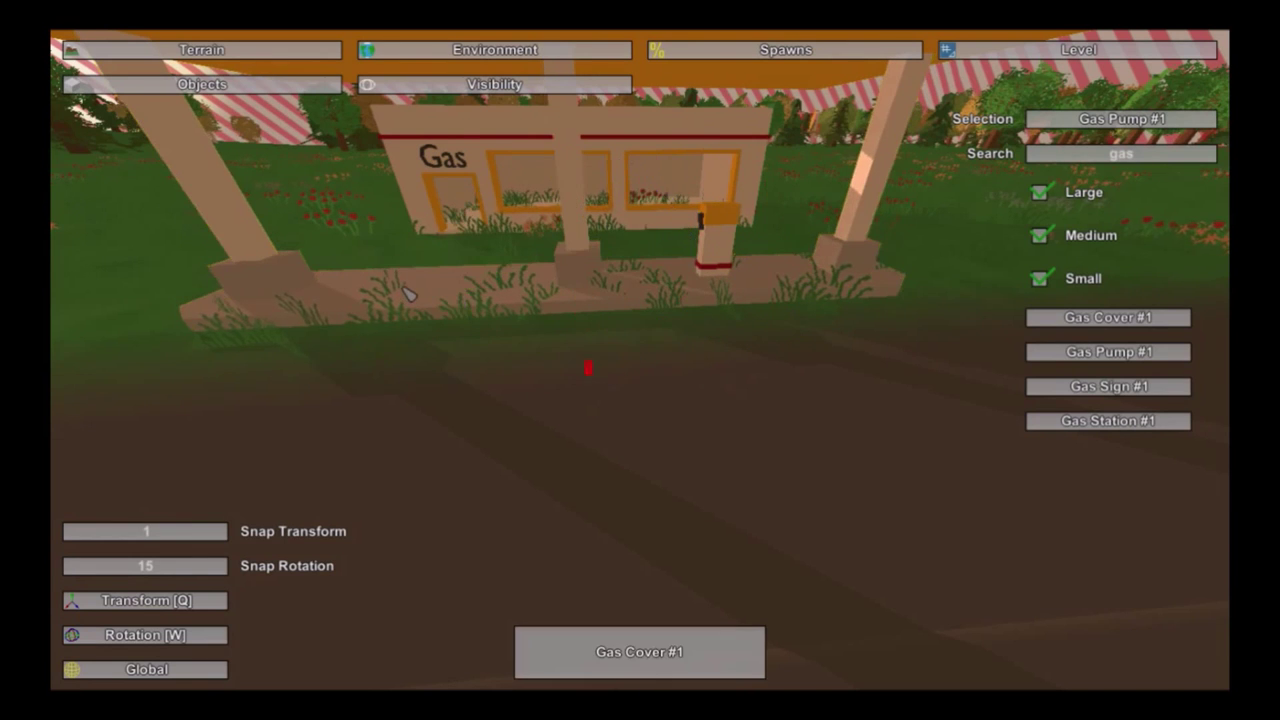
left_click(405, 292)
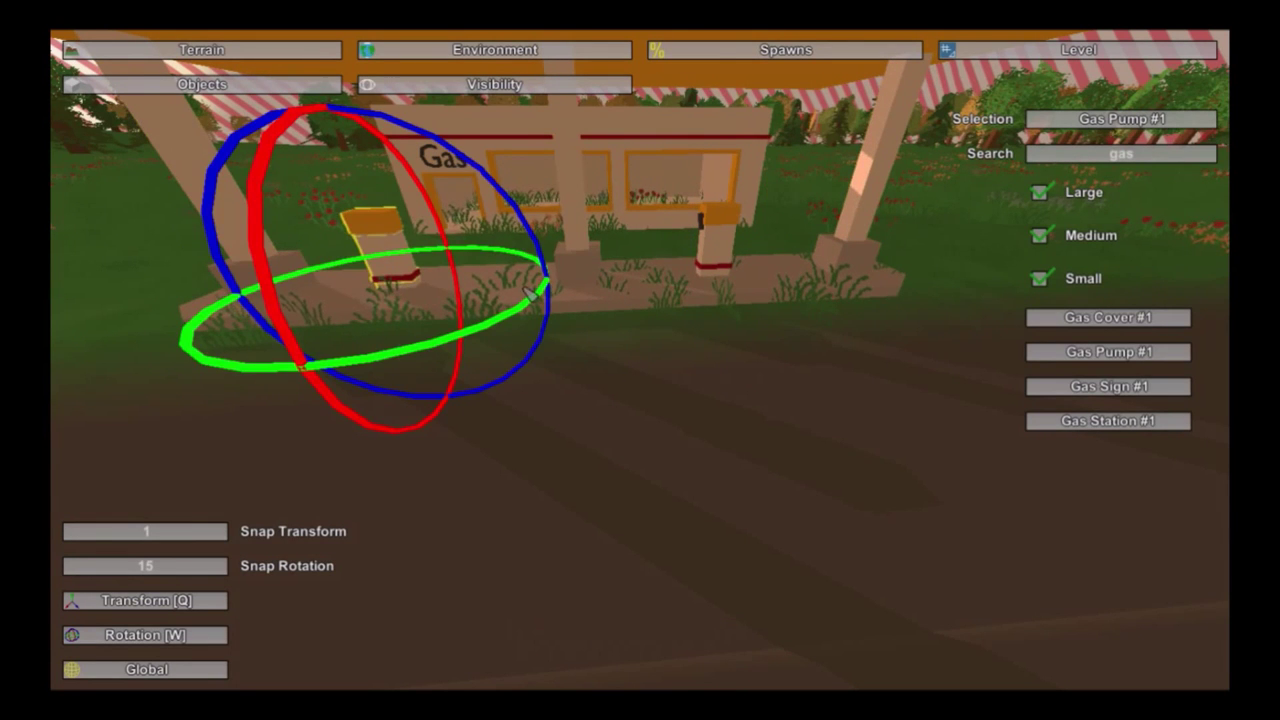
left_click(483, 300)
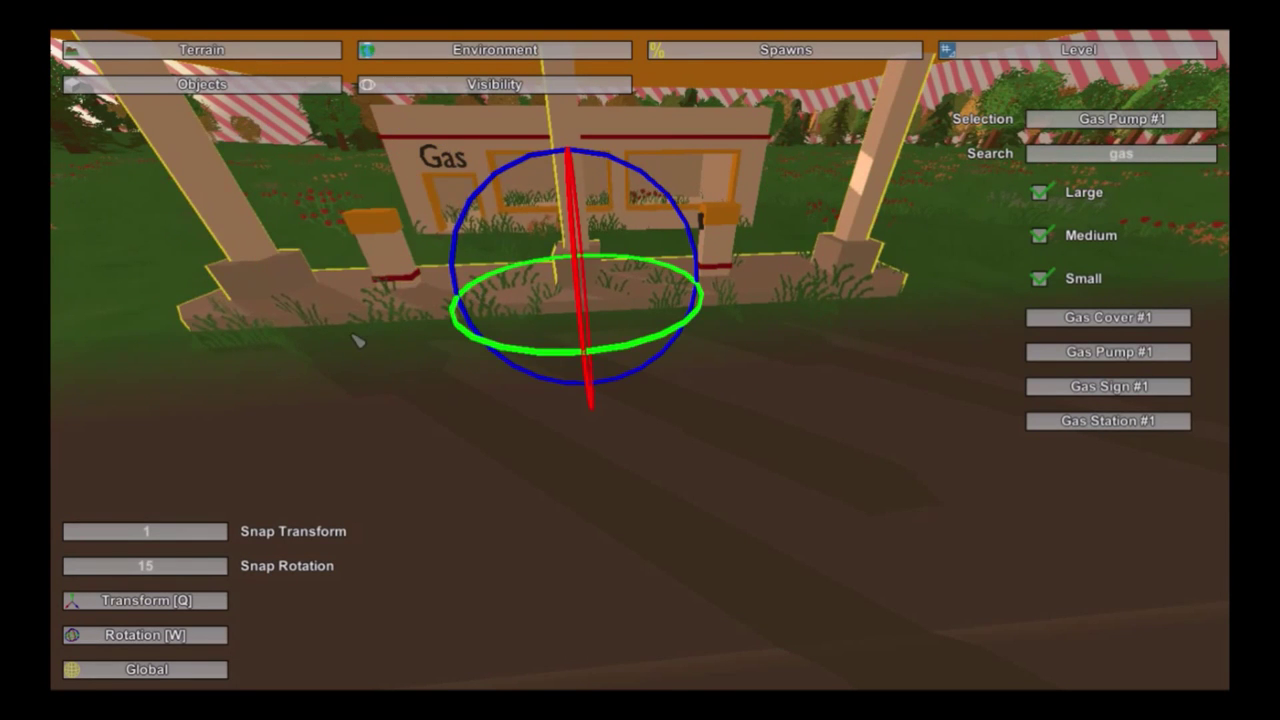
left_click(363, 384)
left_click(404, 269)
left_click(404, 269)
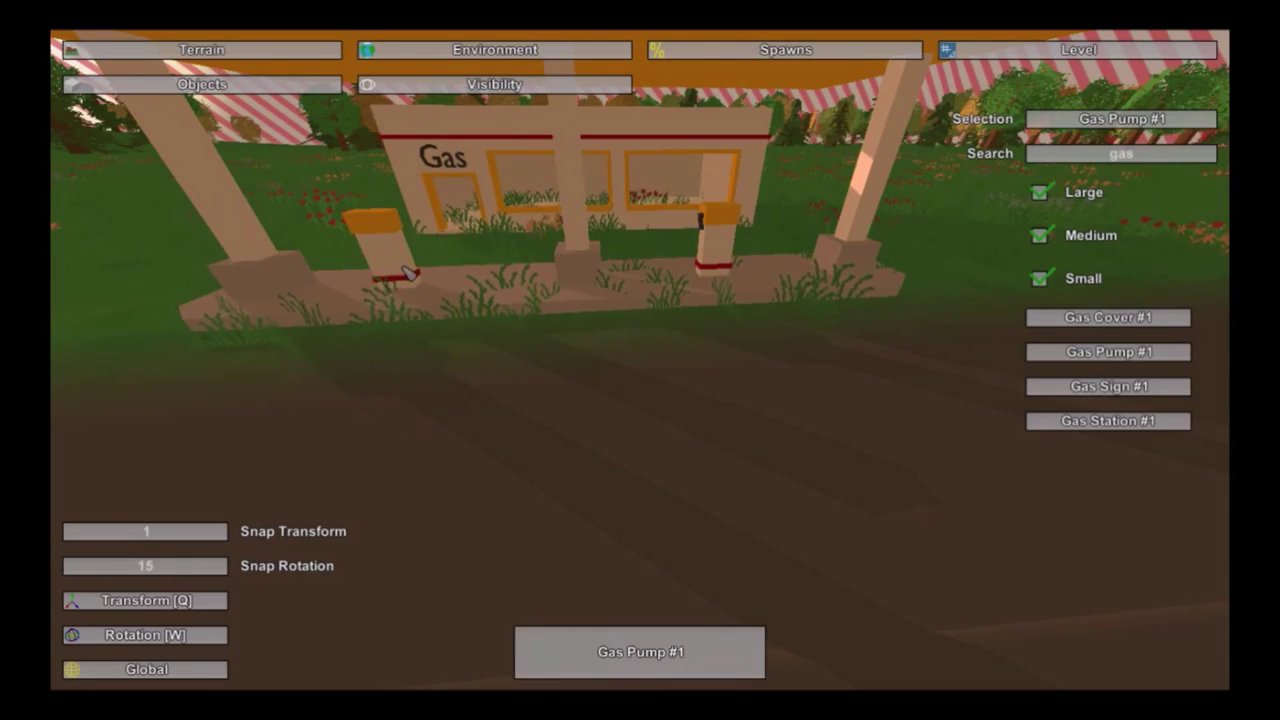
right_click_drag(407, 272, 480, 285)
key("s")
key("w")
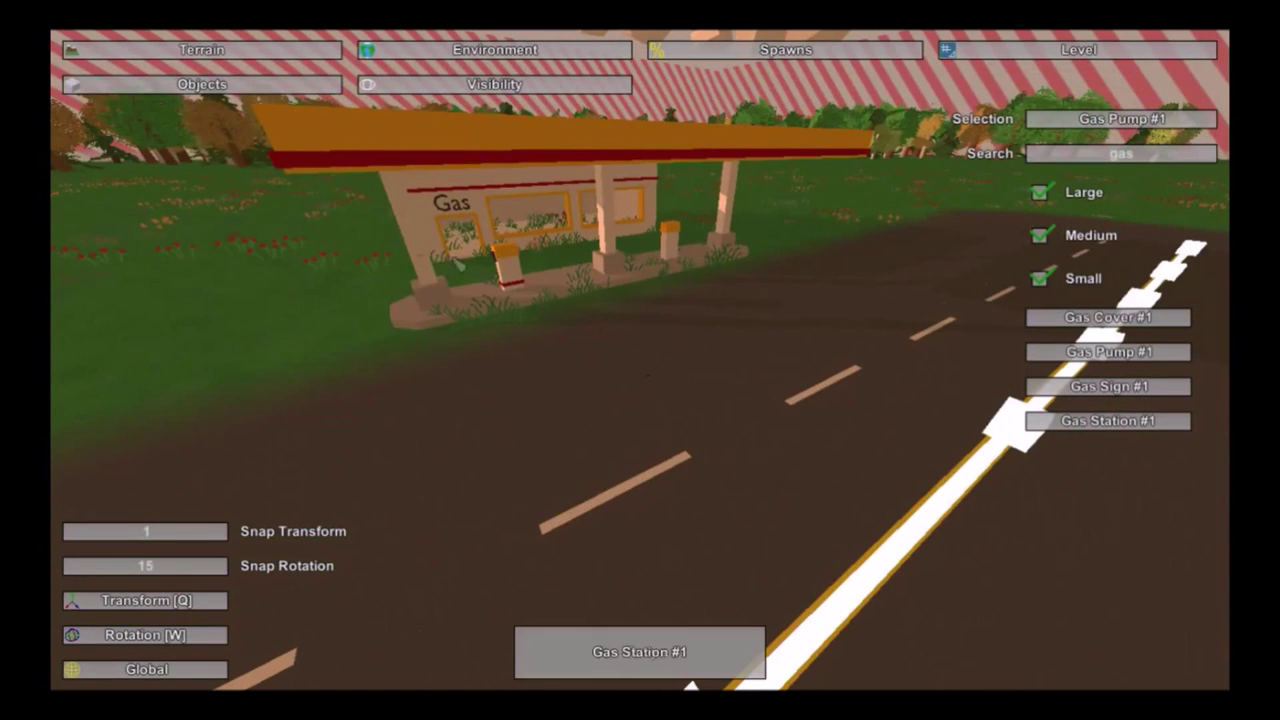
Step: Return to road editing, browse the available road types and select White_1
left_click(394, 58)
left_click(400, 84)
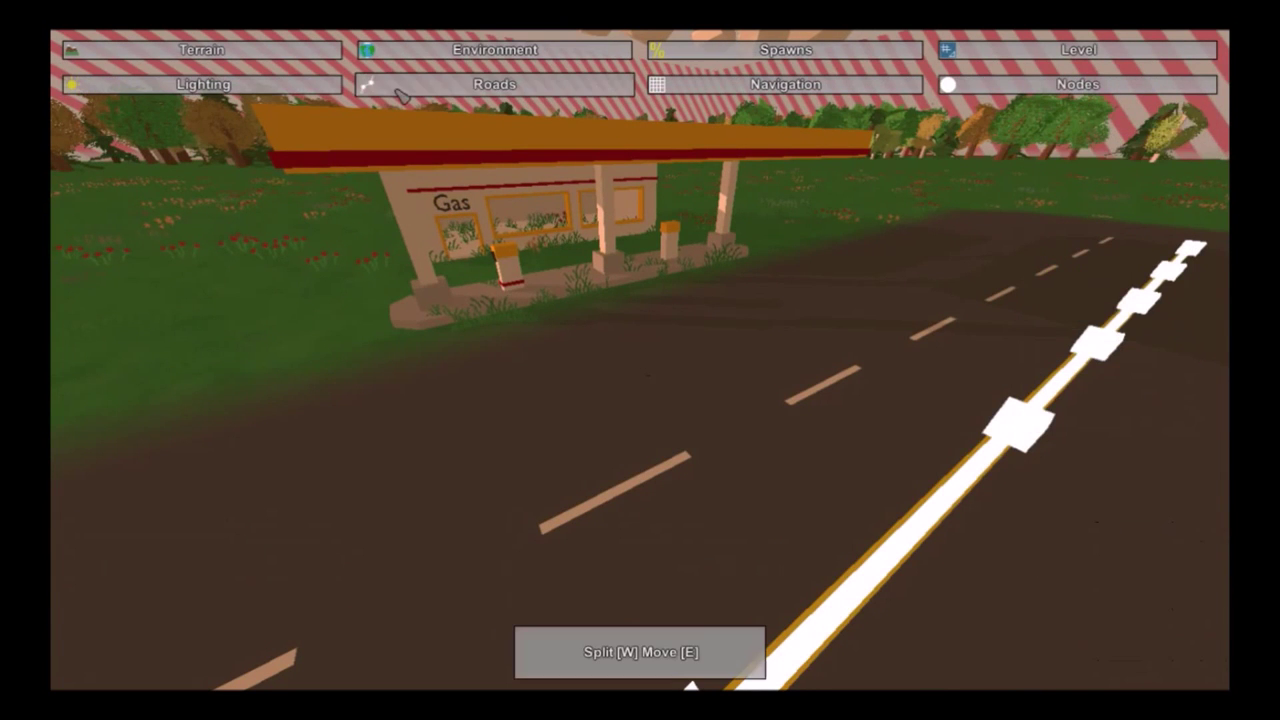
scroll(1110, 320, "down", 2)
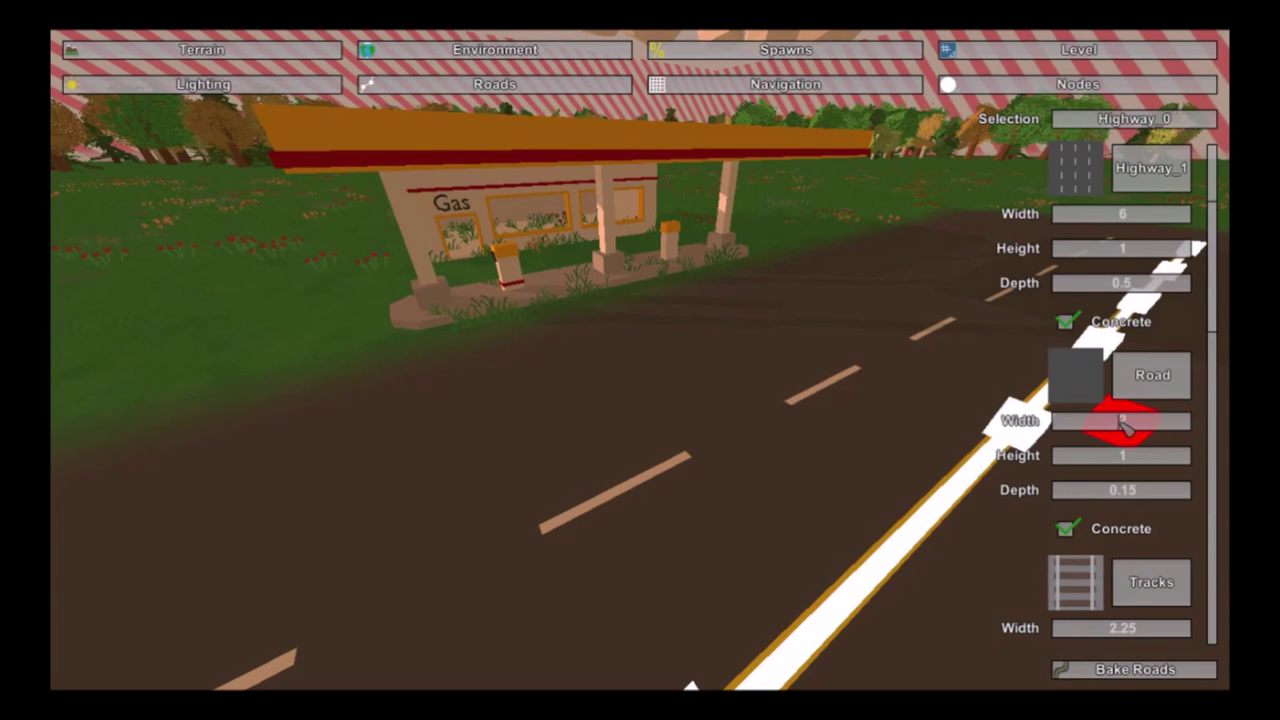
scroll(1118, 430, "down", 6)
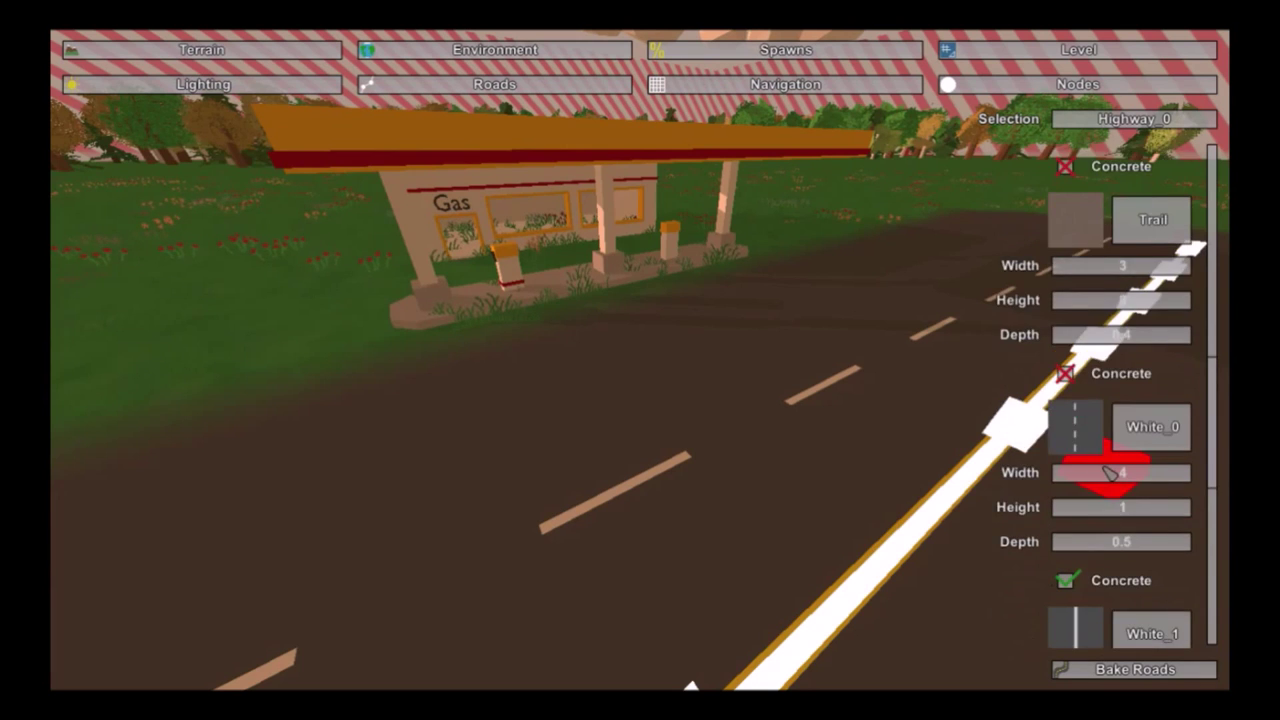
scroll(1108, 474, "down", 1)
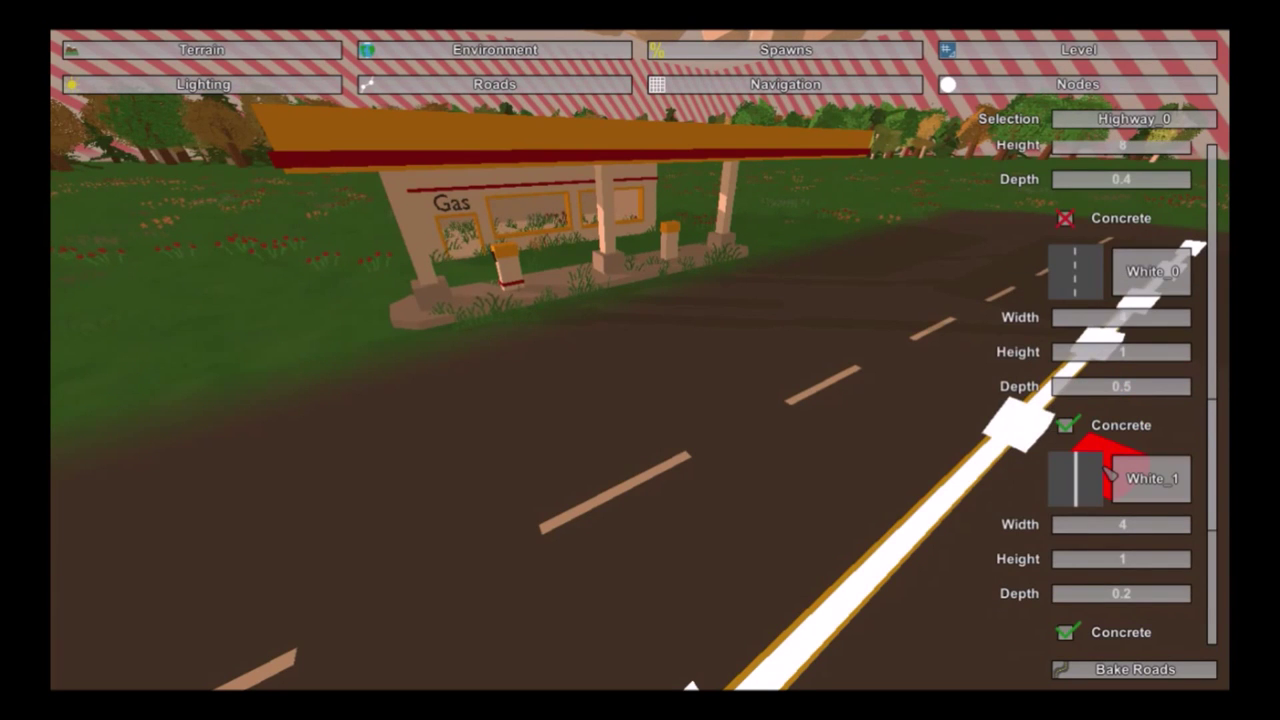
scroll(1112, 478, "down", 3)
scroll(1112, 478, "up", 3)
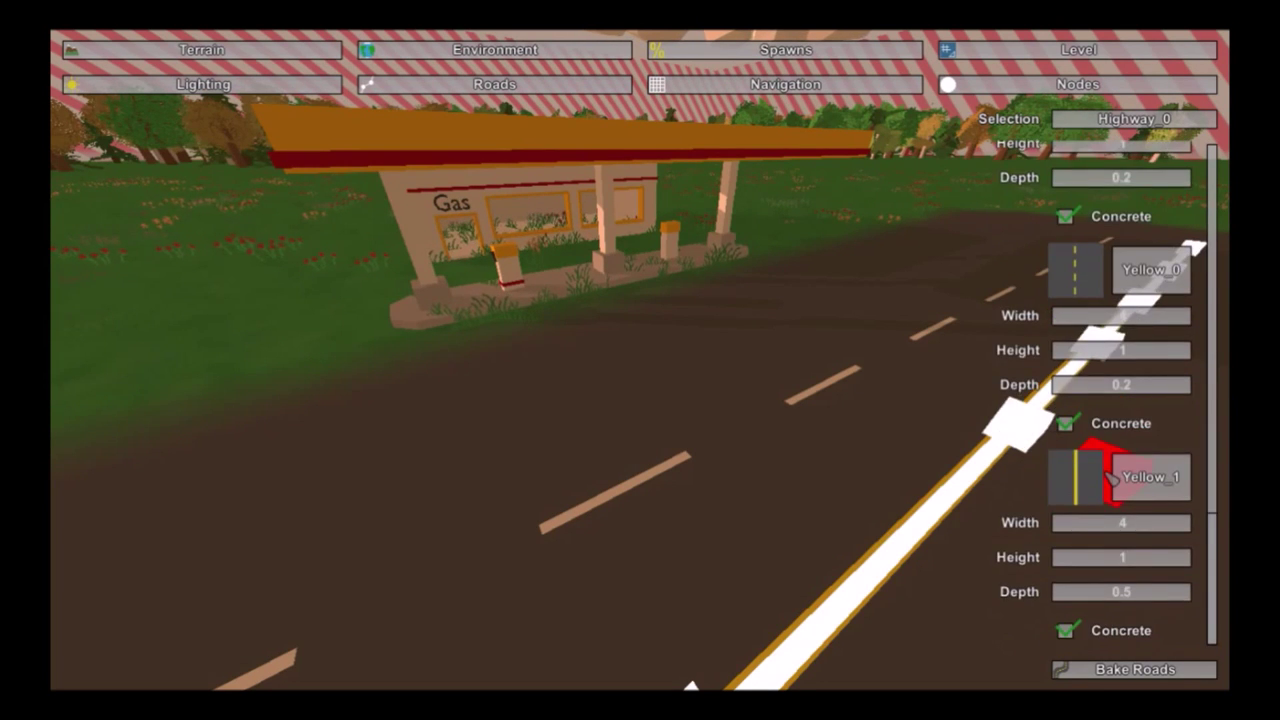
scroll(1112, 478, "down", 2)
scroll(1112, 480, "up", 2)
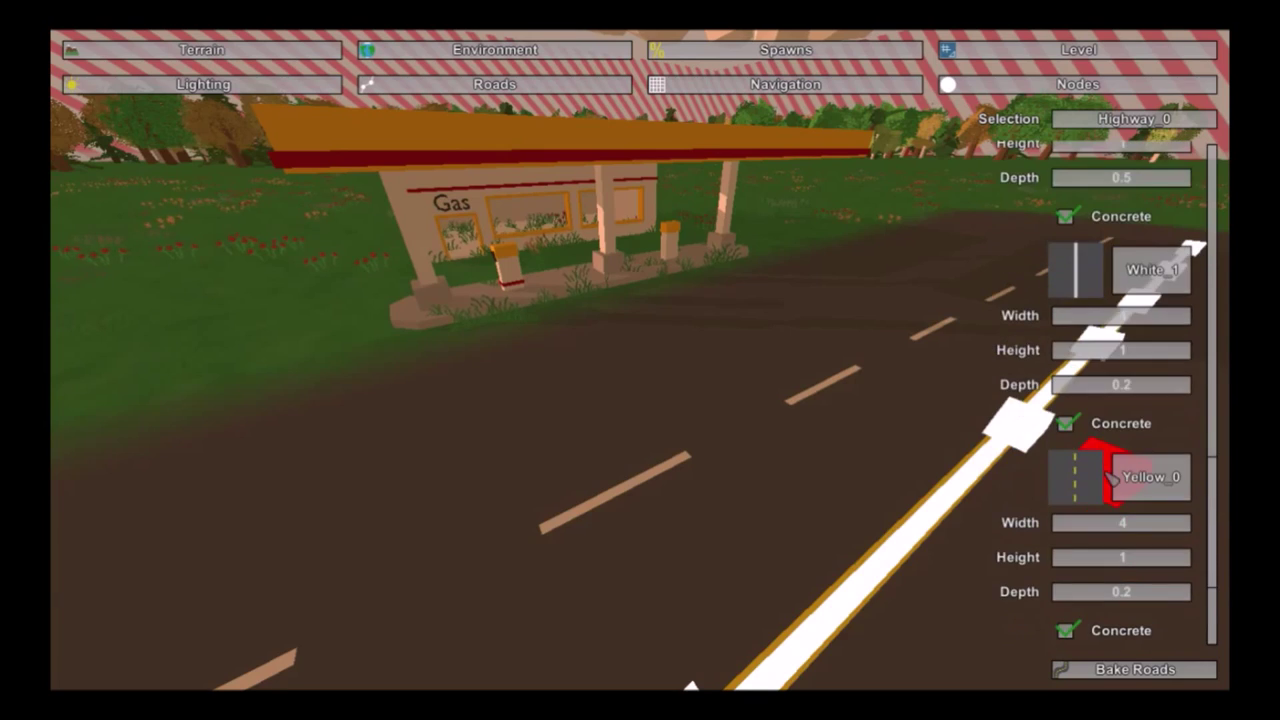
left_click(1150, 275)
Step: Draw a White_1 road branching off the highway and running between the gas cover and the station, and bake the roads
right_click_drag(1150, 275, 1090, 380)
key("s")
key("w")
mouse_move(640, 360)
right_mouse_down()
mouse_move(675, 390)
mouse_move(643, 362)
right_mouse_up()
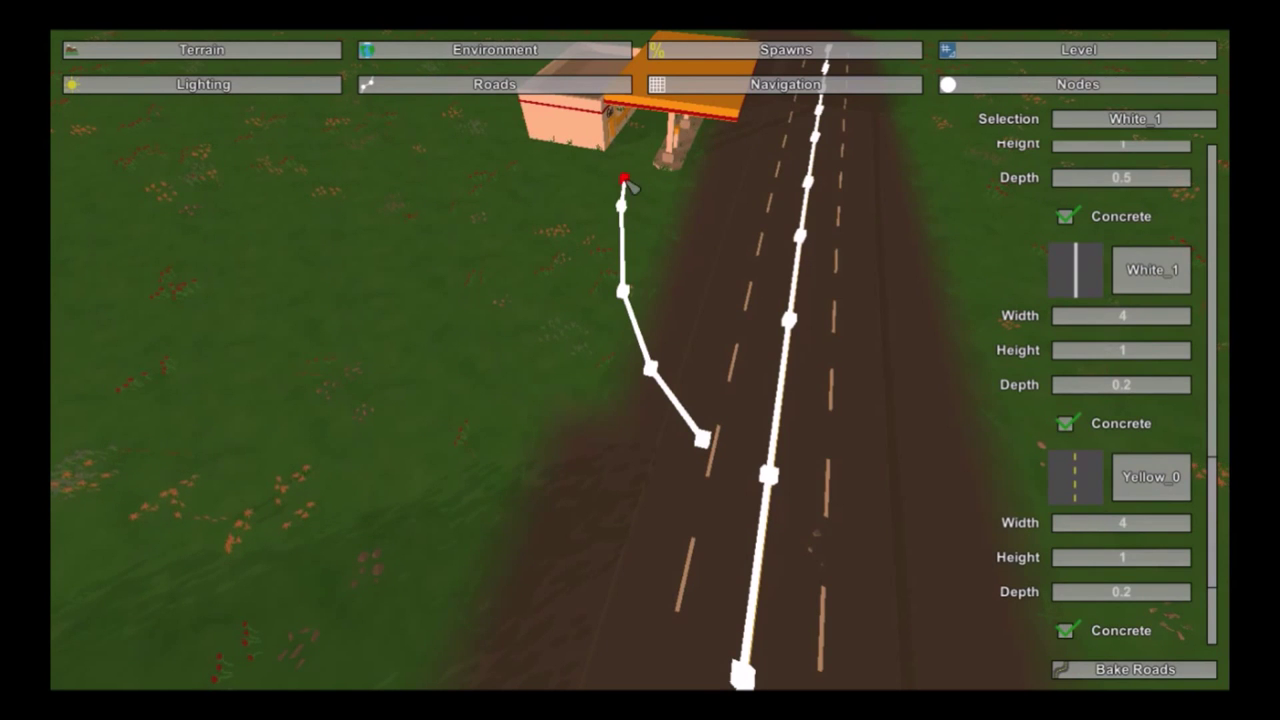
mouse_move(631, 174)
right_mouse_down()
mouse_move(590, 110)
mouse_move(450, 115)
mouse_move(250, 170)
mouse_move(633, 176)
right_mouse_up()
key("d")
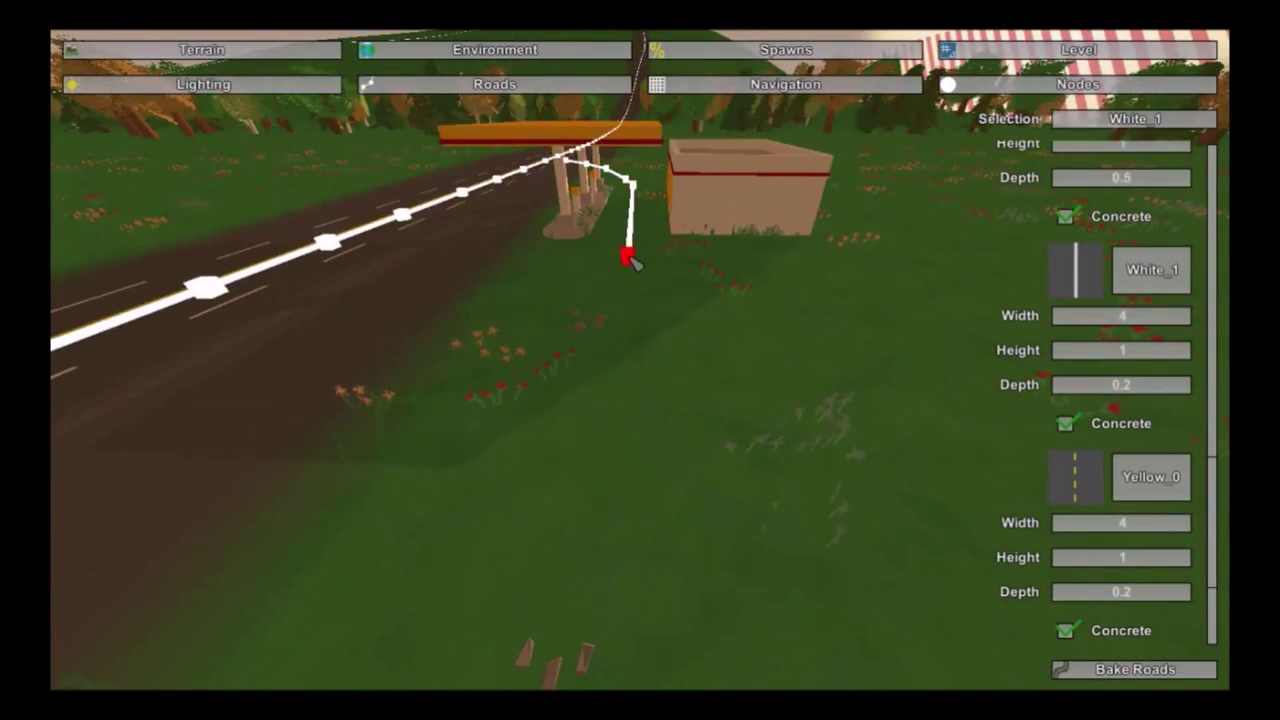
left_click(1110, 667)
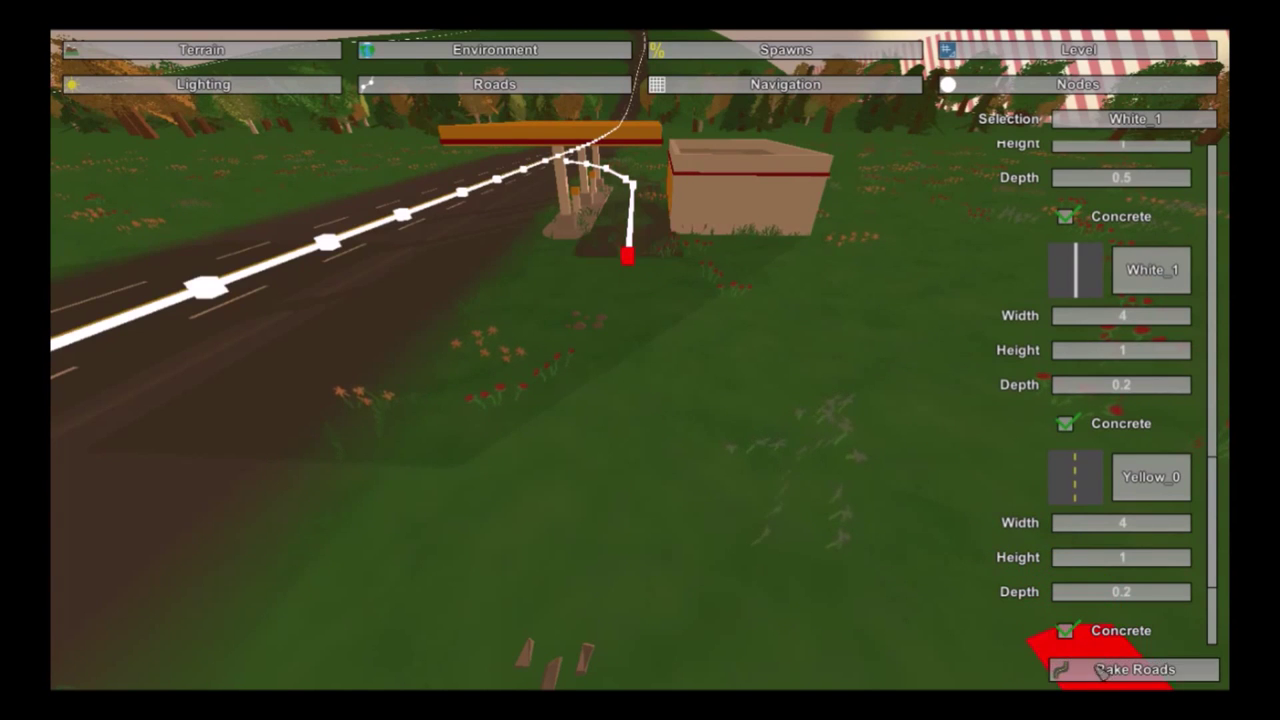
Step: Extend the White_1 road past the station, curve it back to the highway's end, and bake the roads
key("a")
right_click_drag(838, 483, 1040, 480)
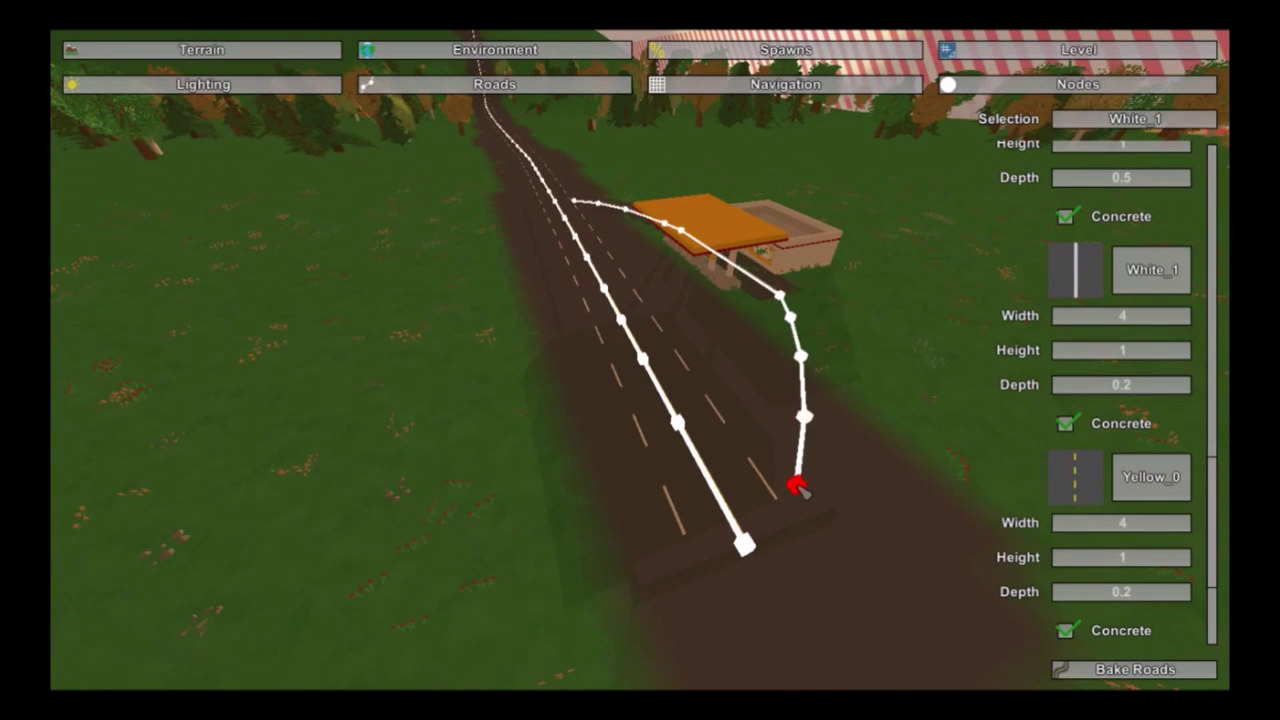
left_click(1072, 670)
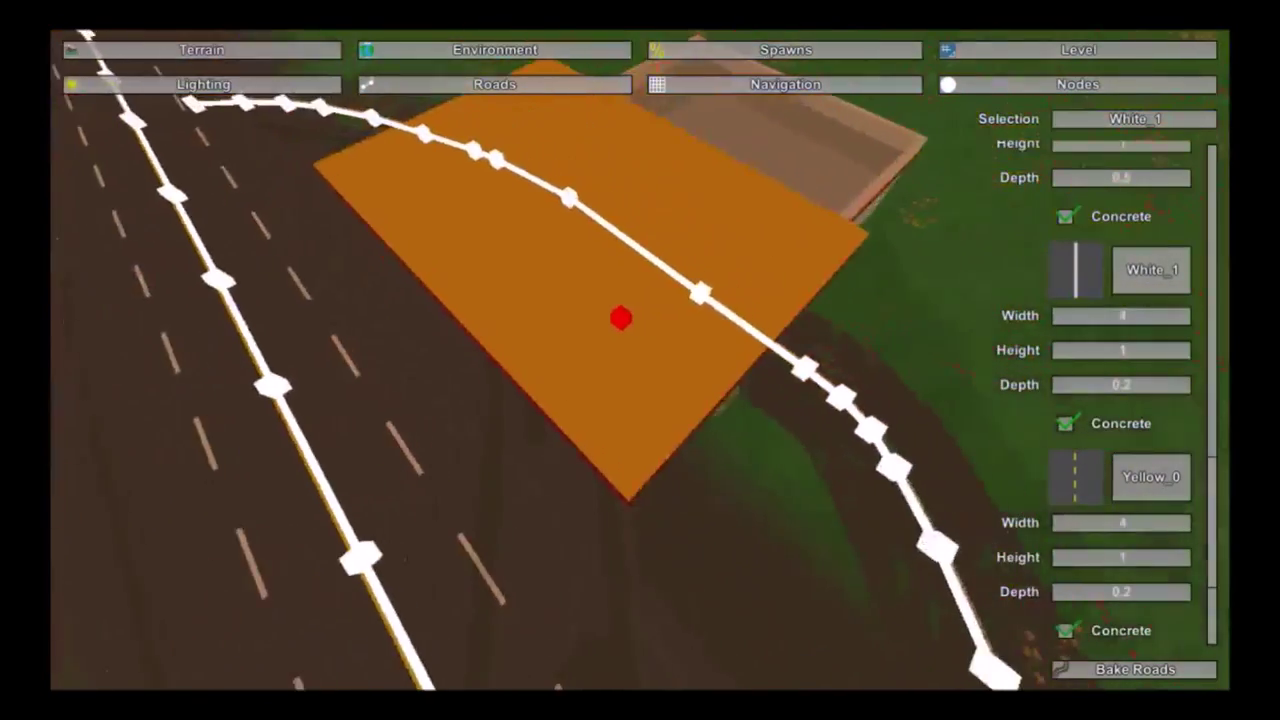
Step: Inspect the floor inside the gas station and return to level editing
key("w")
right_click_drag(620, 317, 820, 165)
key("w")
right_click_drag(640, 360, 543, 450)
key("s")
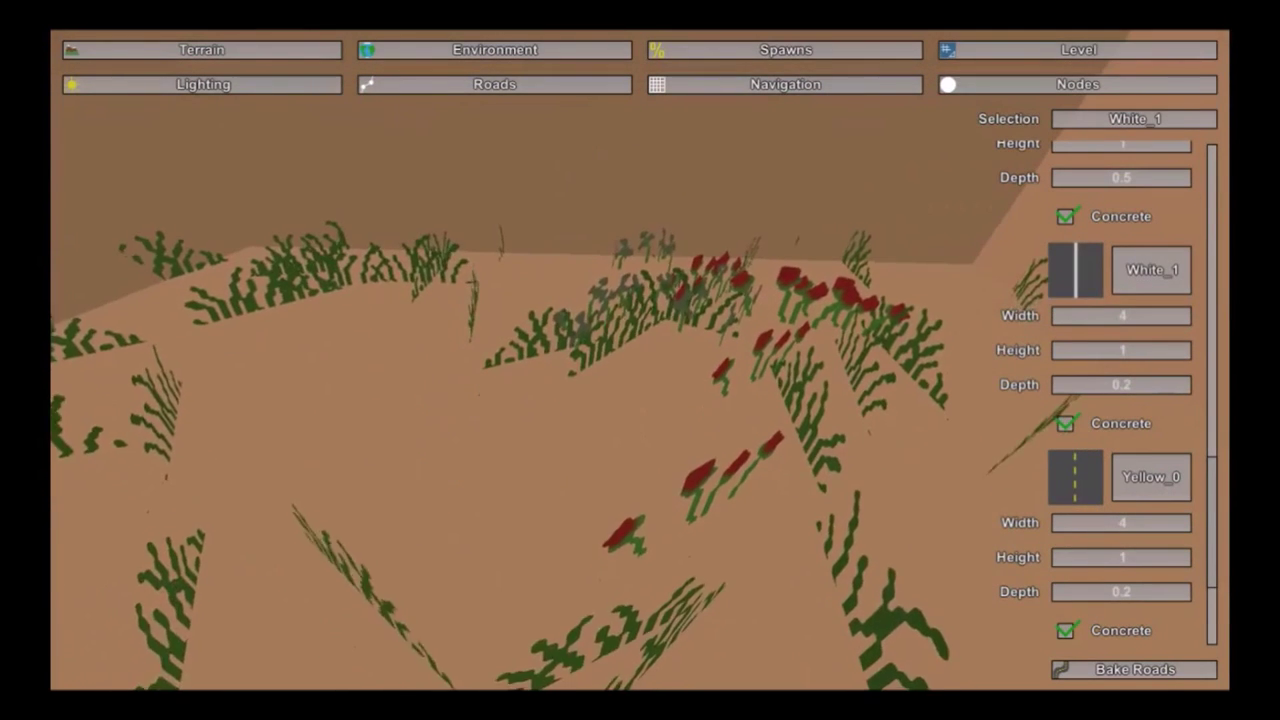
left_click(952, 50)
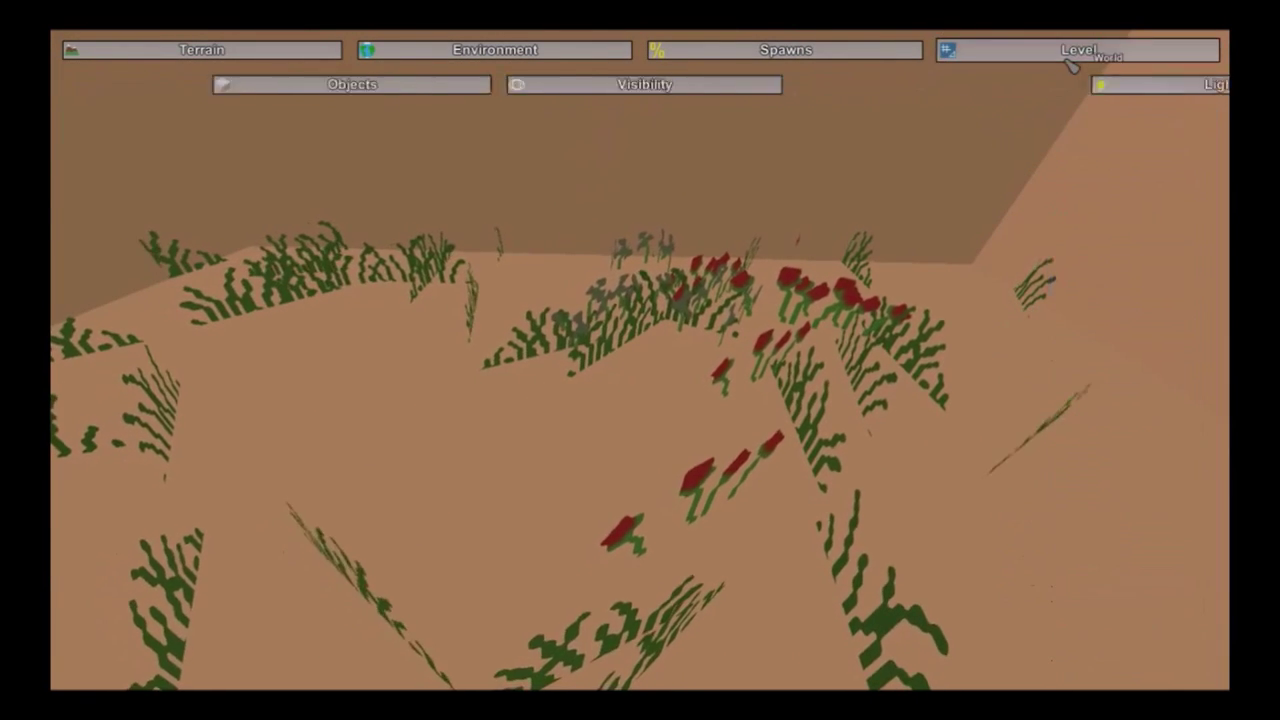
Step: Open object editing and filter the object list by "sh"
left_click(240, 84)
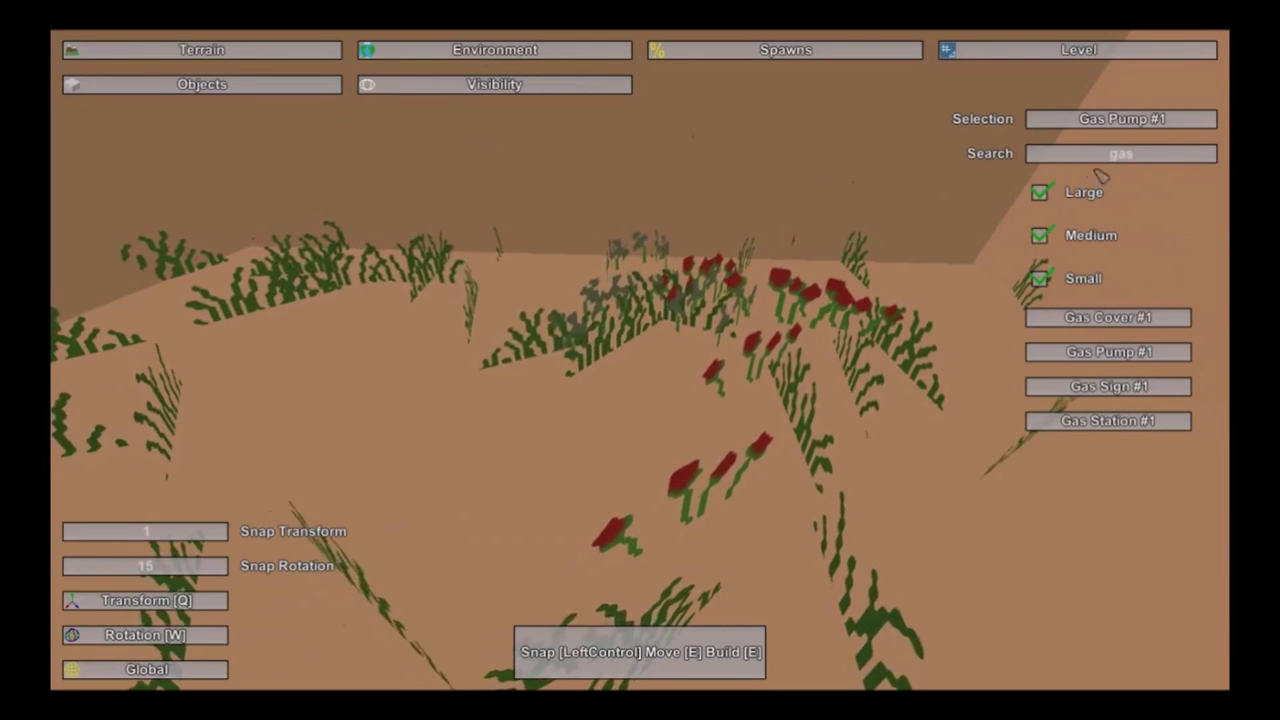
key("BackSpace")
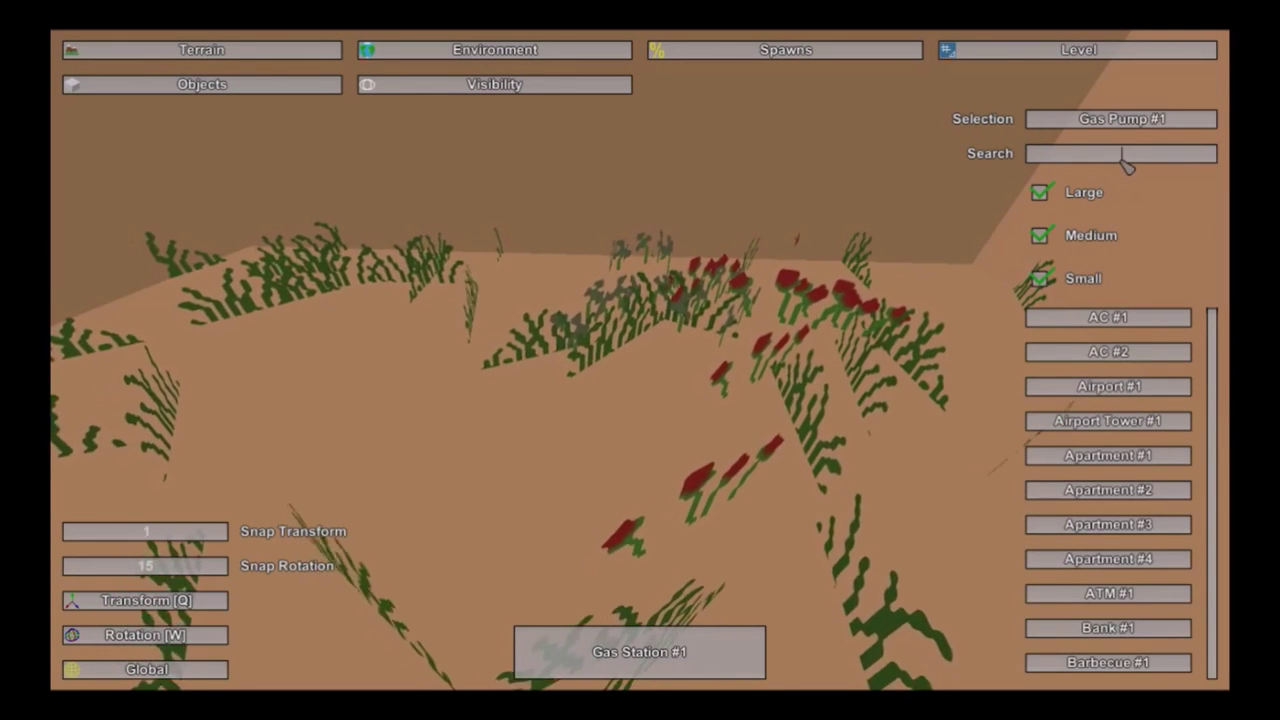
type("sh")
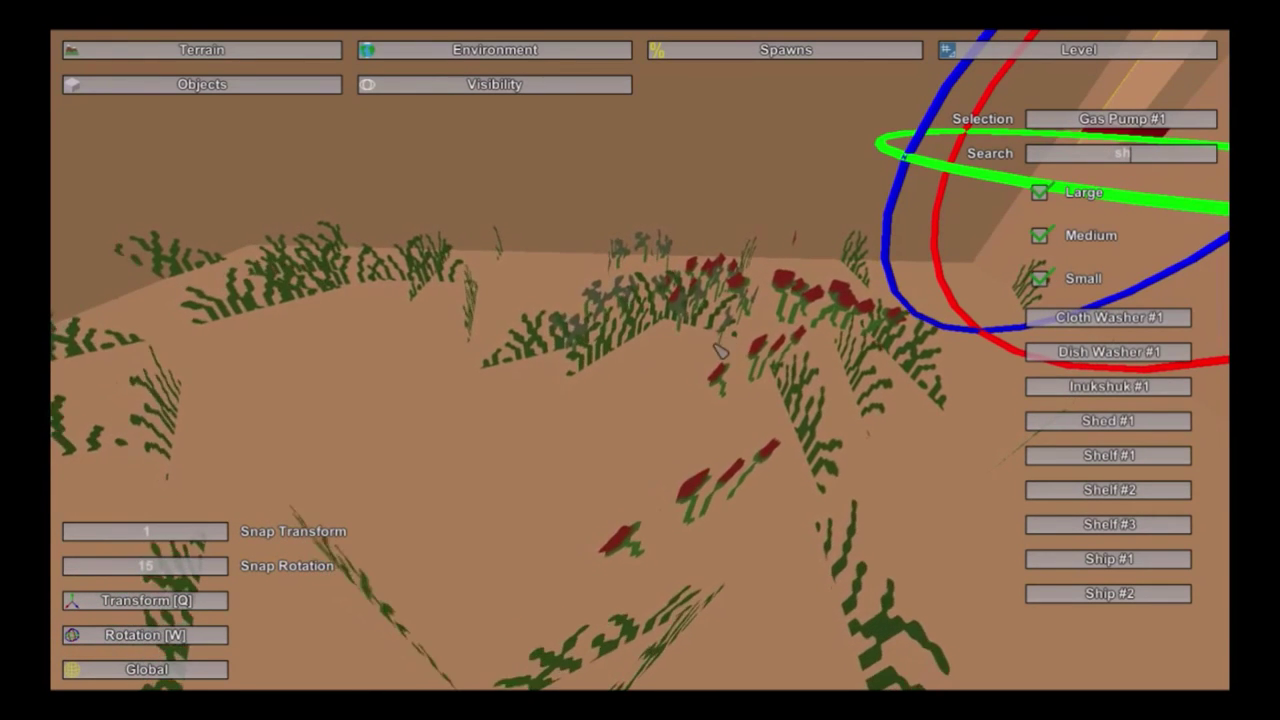
Step: Delete the stray gas pump standing in the far corner of the gas station interior
left_click(666, 363)
right_click_drag(666, 363, 825, 235)
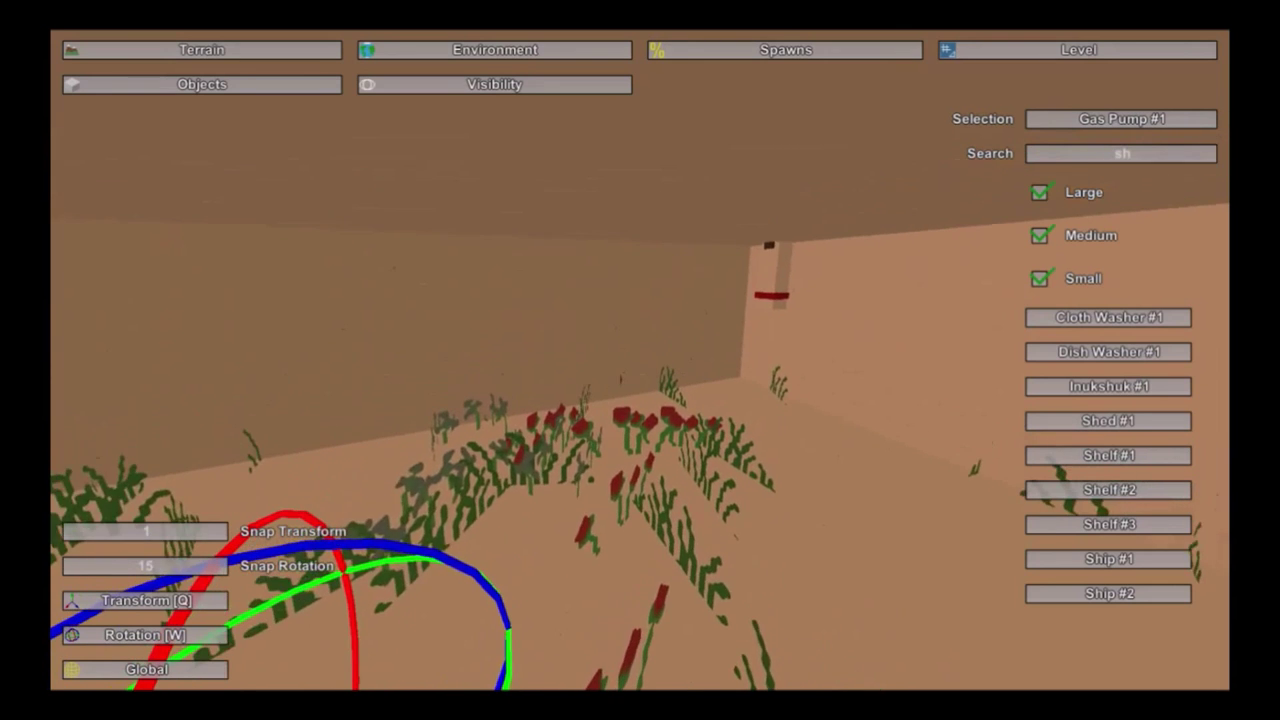
left_click(777, 295)
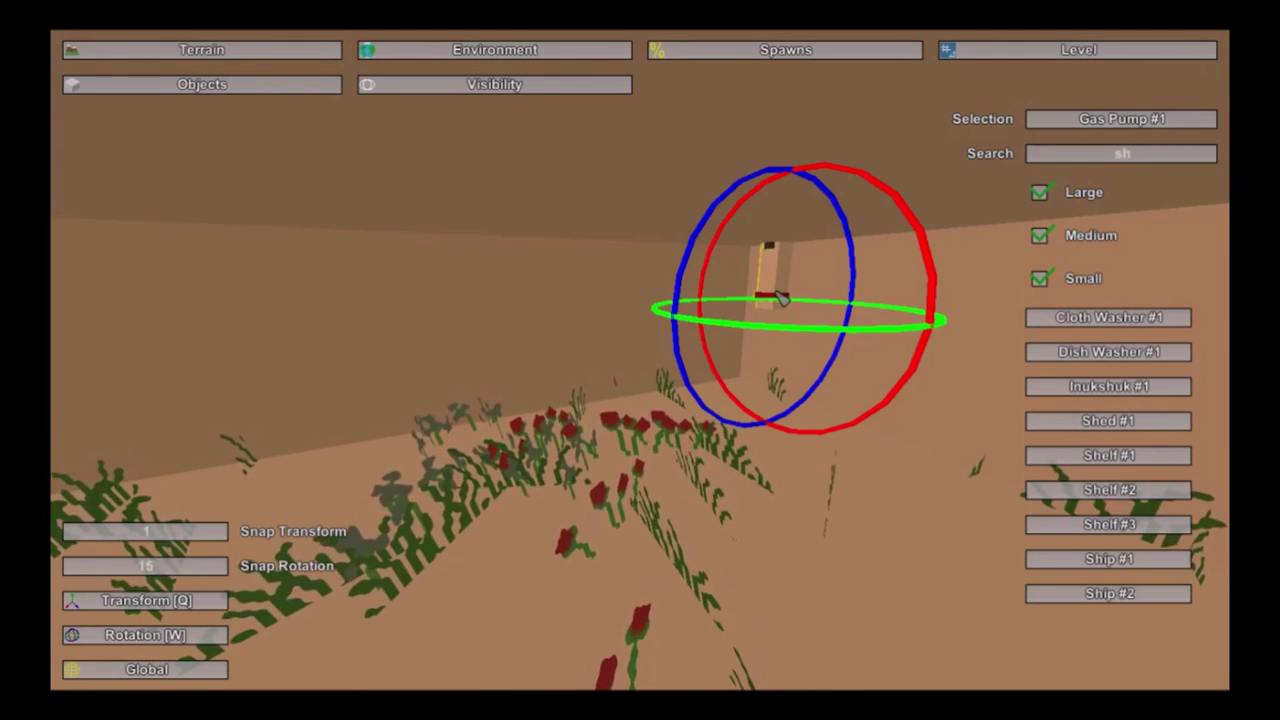
key("Delete")
Step: Narrow the object list filter to "she"
left_click(1162, 155)
type("sh")
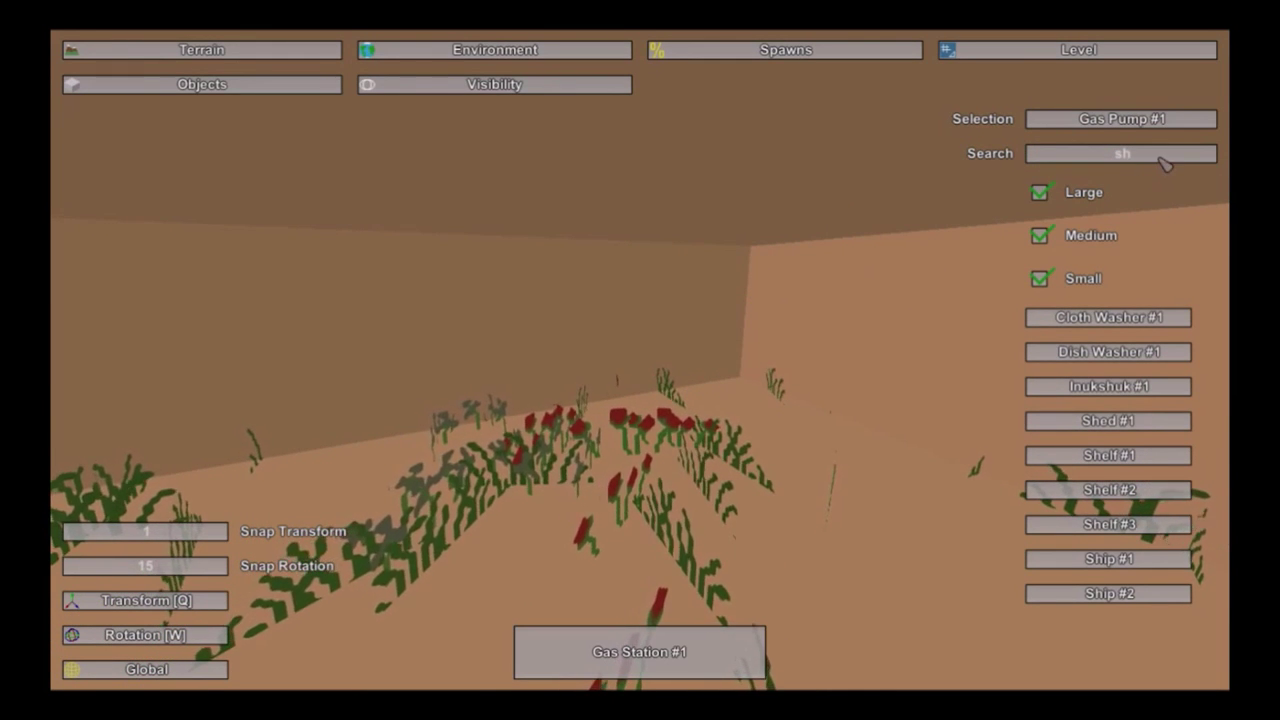
type("e")
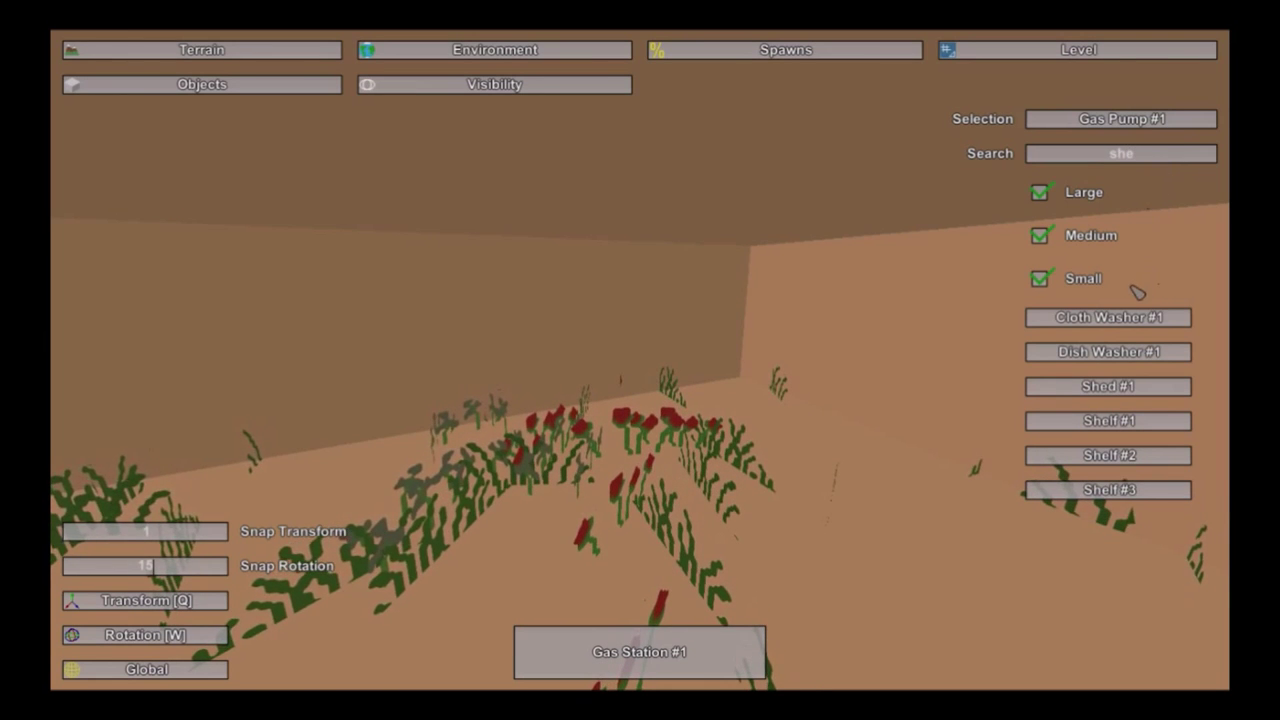
Step: Try out Shelf #1 on the gas station floor and delete it
left_click(1110, 388)
right_click_drag(1111, 391, 1010, 480)
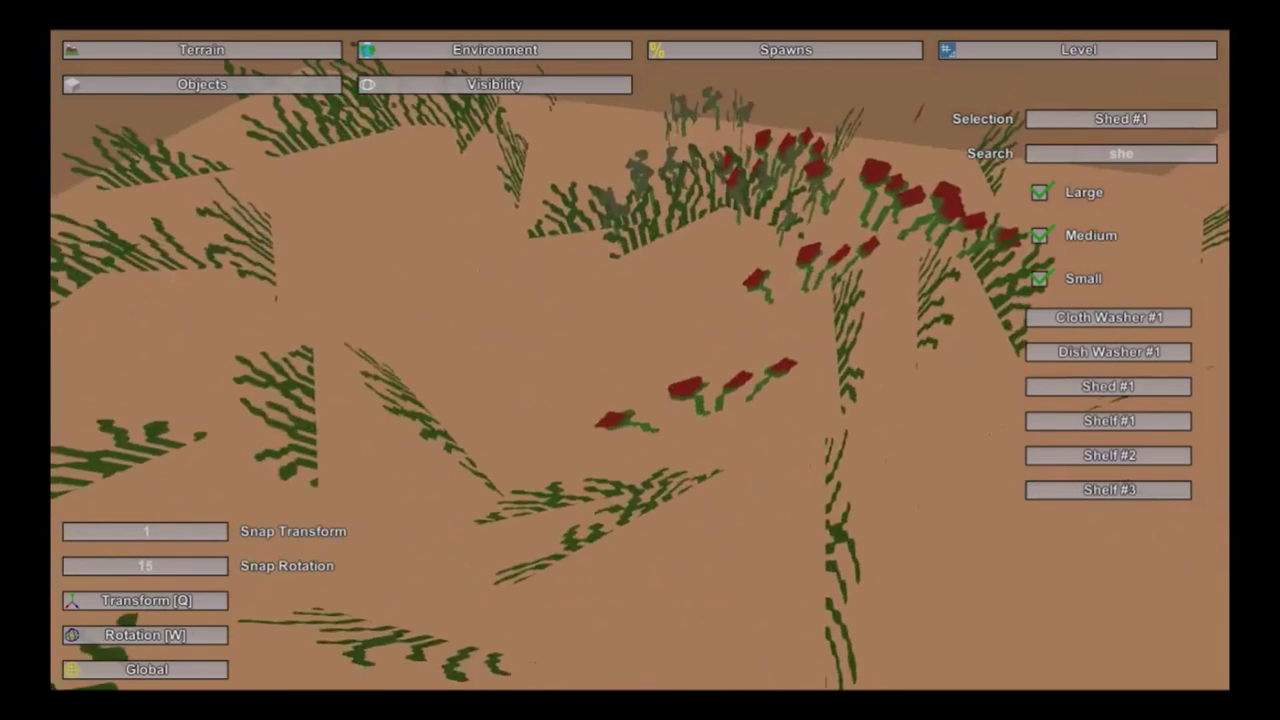
left_click(1117, 426)
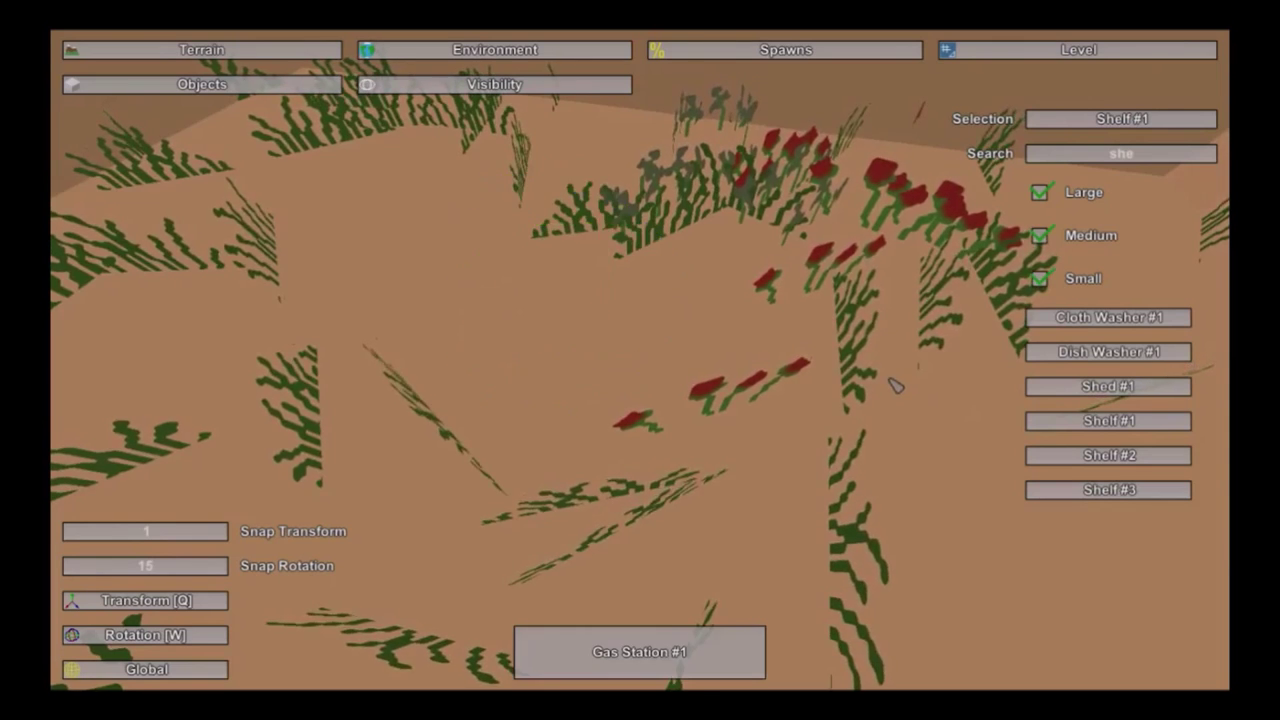
key("e")
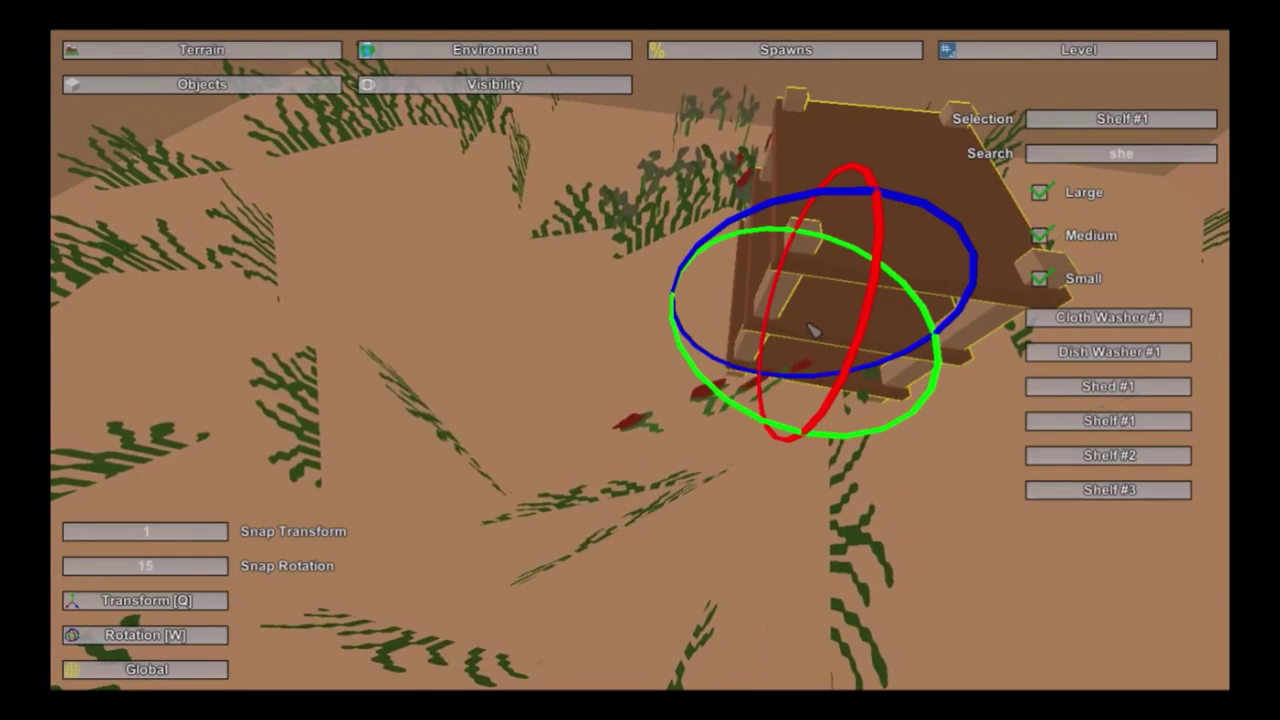
key("Delete")
Step: Try out Shelf #2 on the gas station floor and delete it
left_click(1087, 459)
key("e")
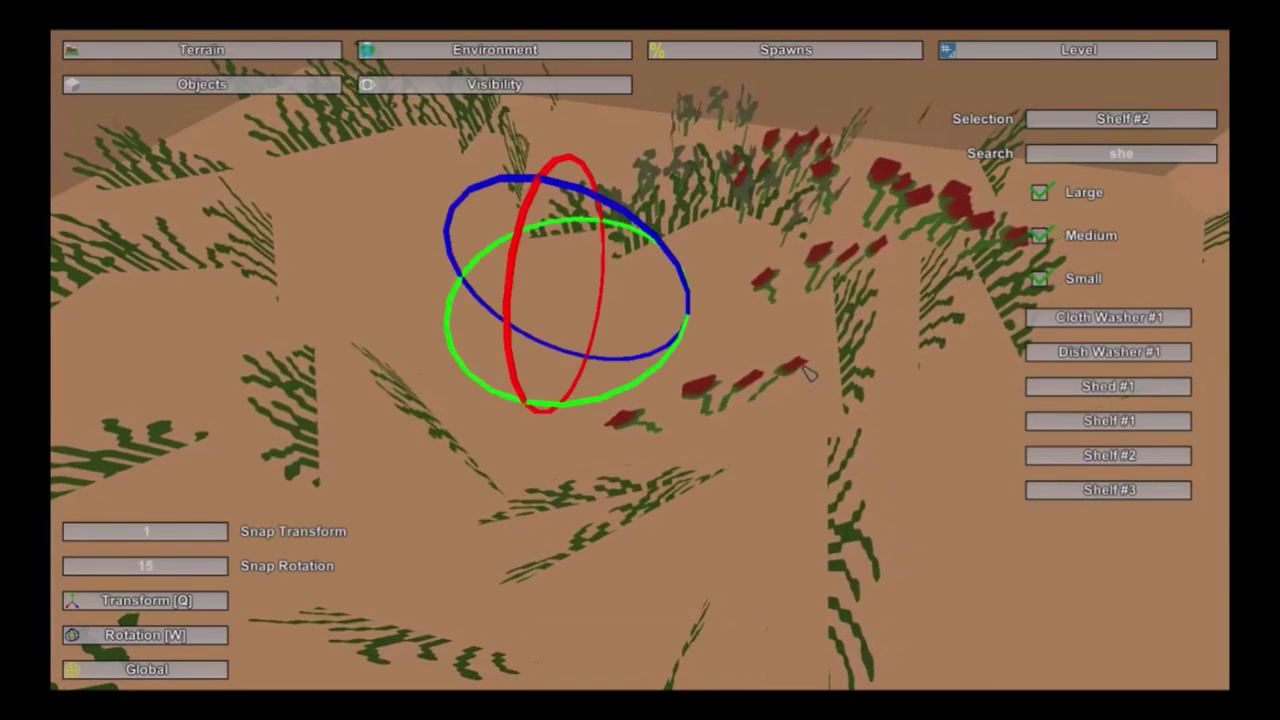
key("e")
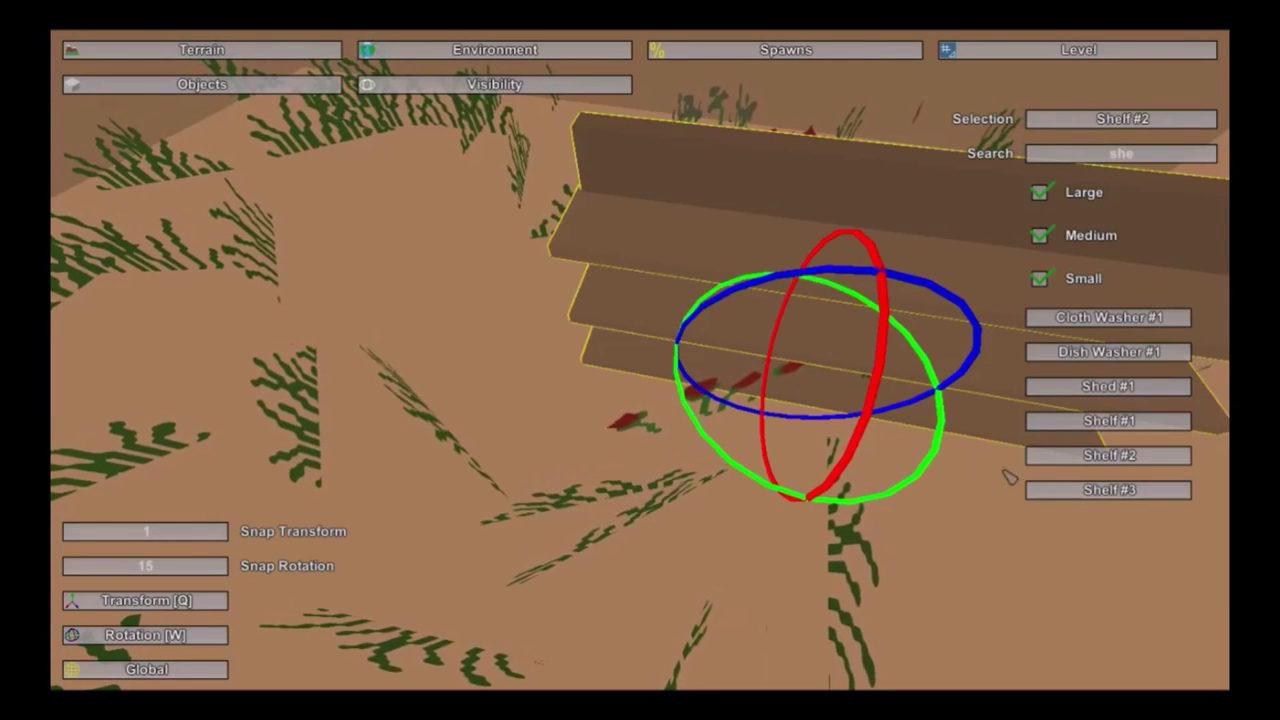
key("Delete")
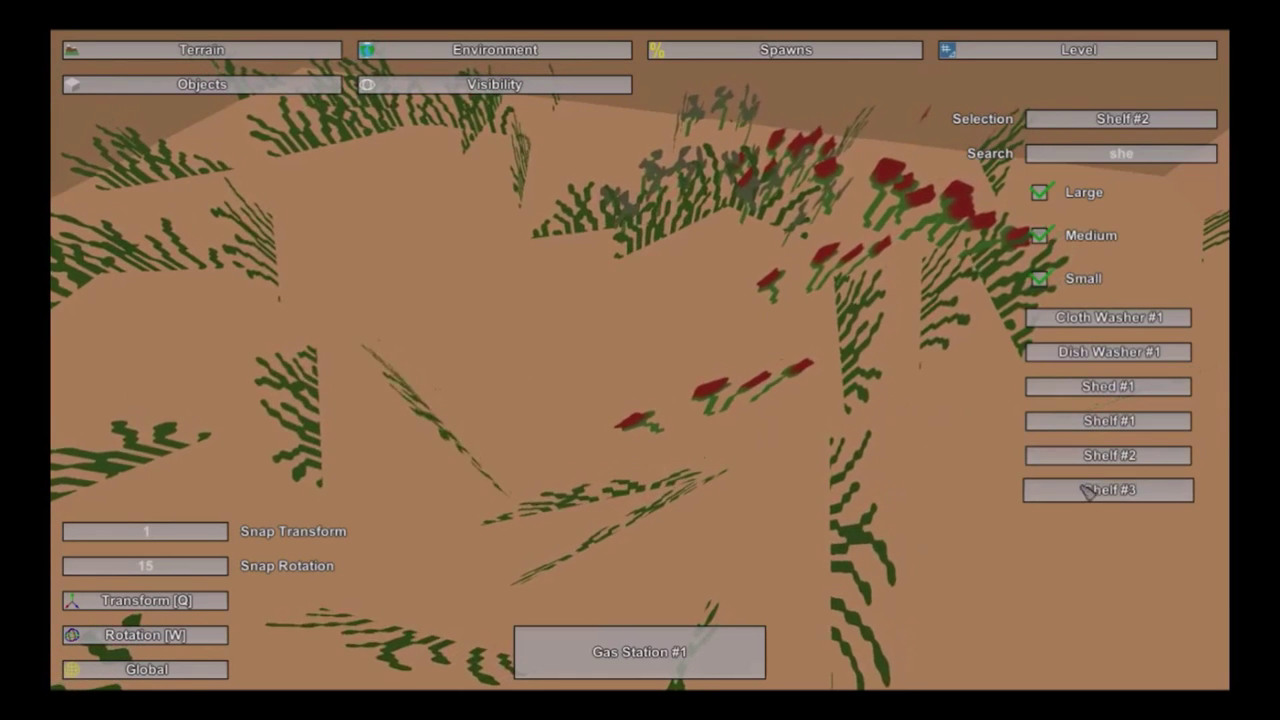
Step: Try out Shelf #3 on the gas station floor and remove the placed copies
left_click(1087, 492)
key("e")
key("Delete")
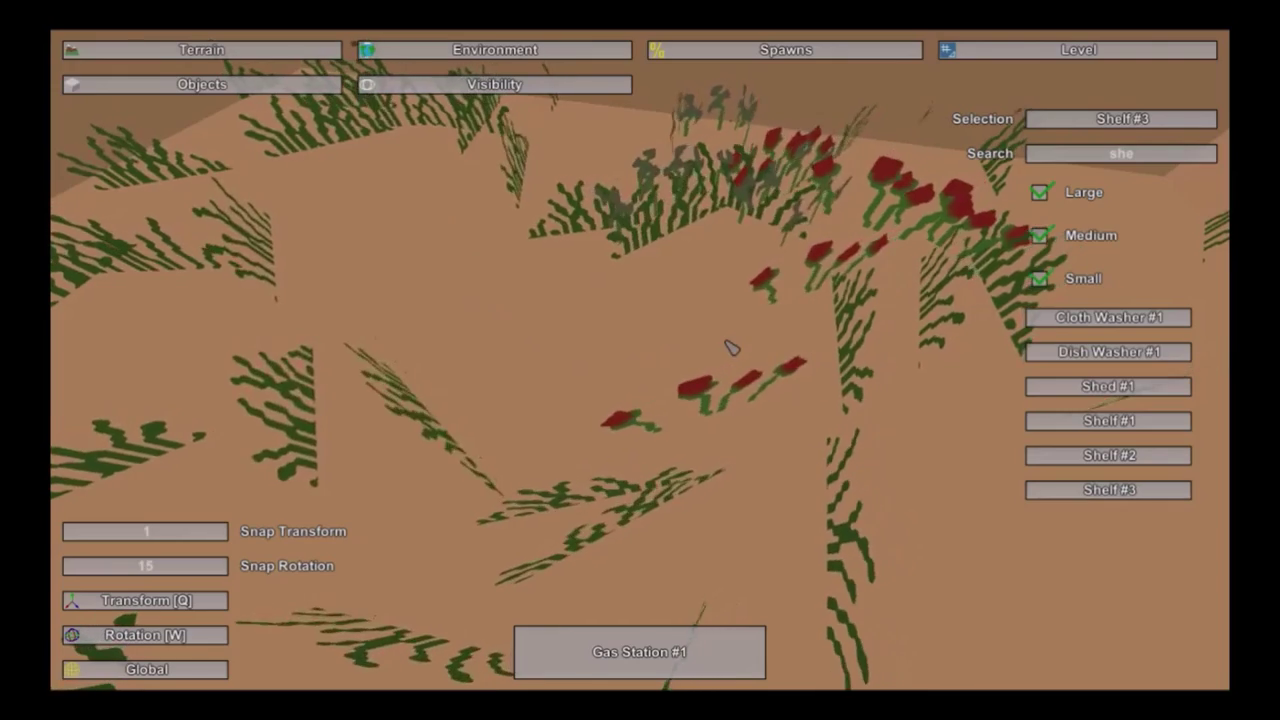
key("e")
right_click_drag(732, 348, 888, 383)
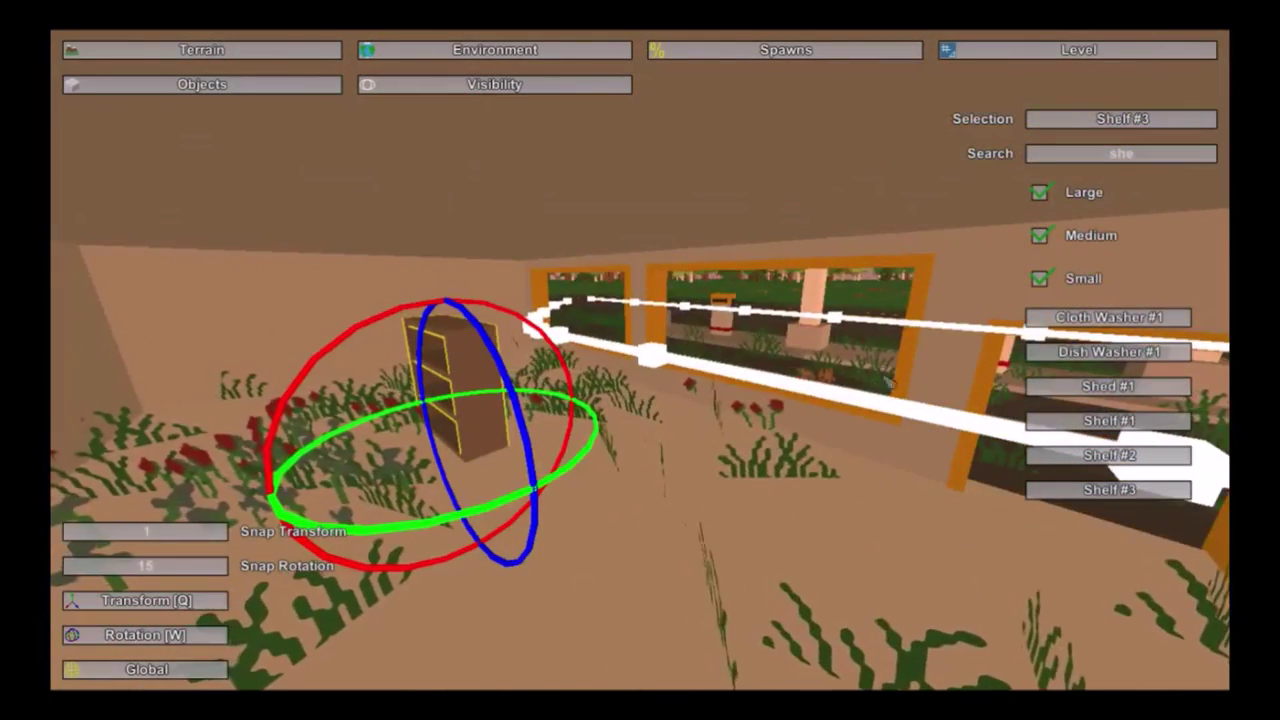
key("ctrl+z")
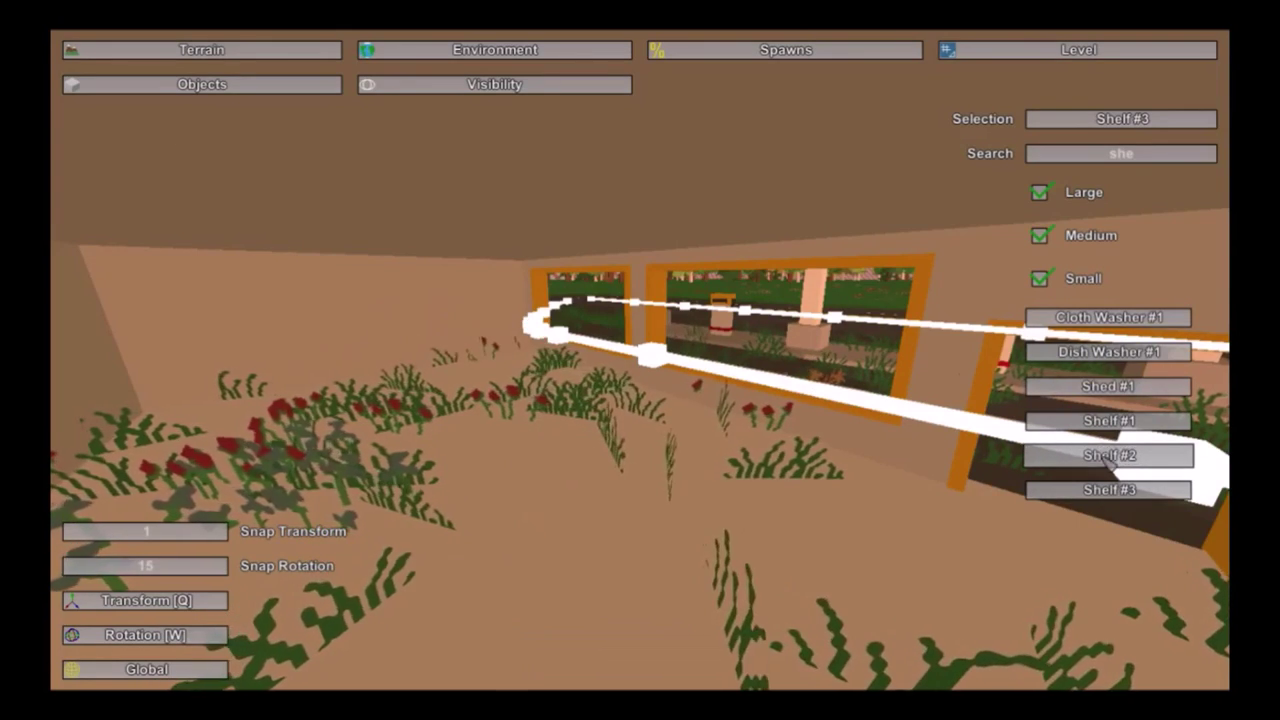
Step: Place two Shelf #2 units side by side on the floor at one end of the gas station
left_click(1110, 456)
right_click_drag(1110, 456, 1080, 525)
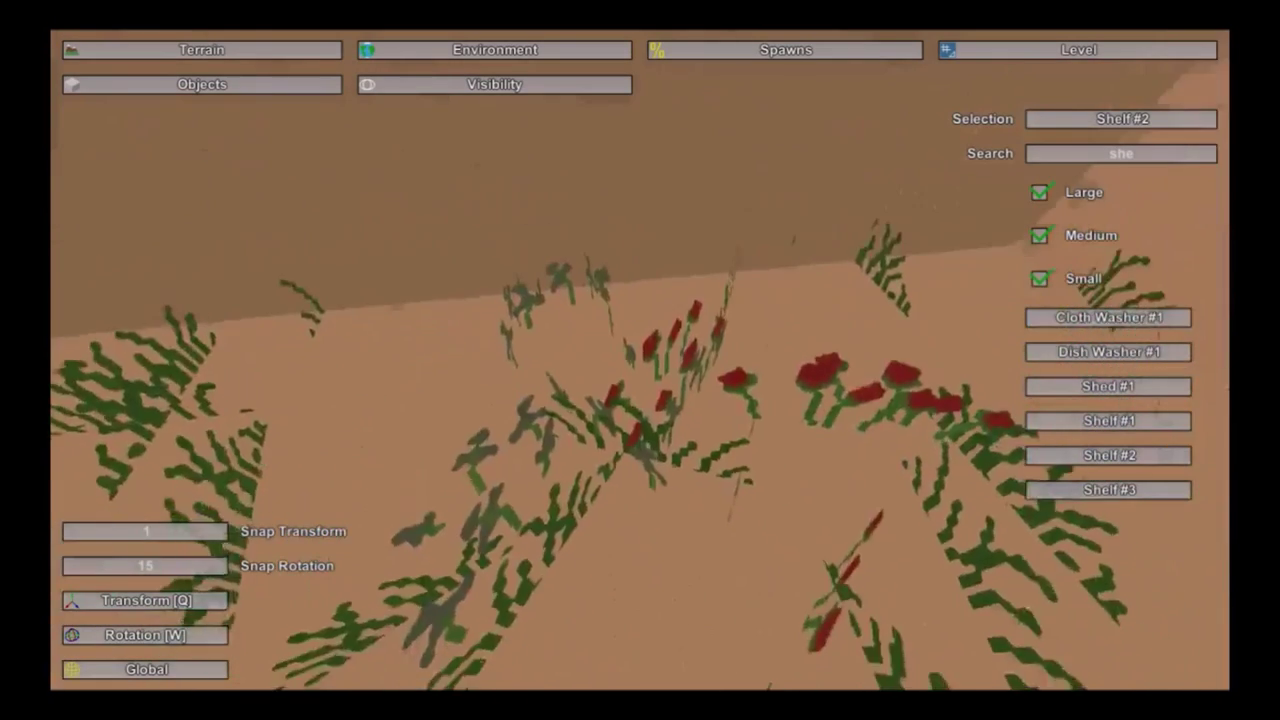
right_click_drag(640, 360, 850, 370)
left_click(712, 390)
key("e")
left_click(761, 367)
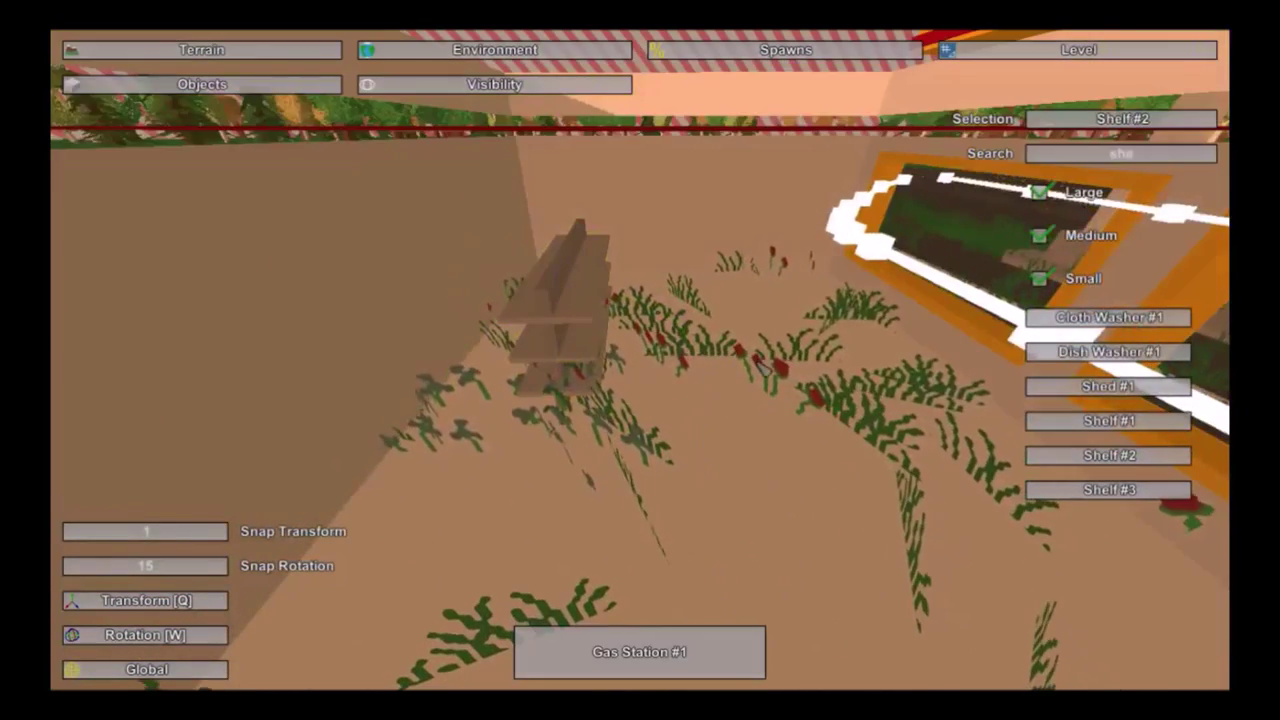
key("e")
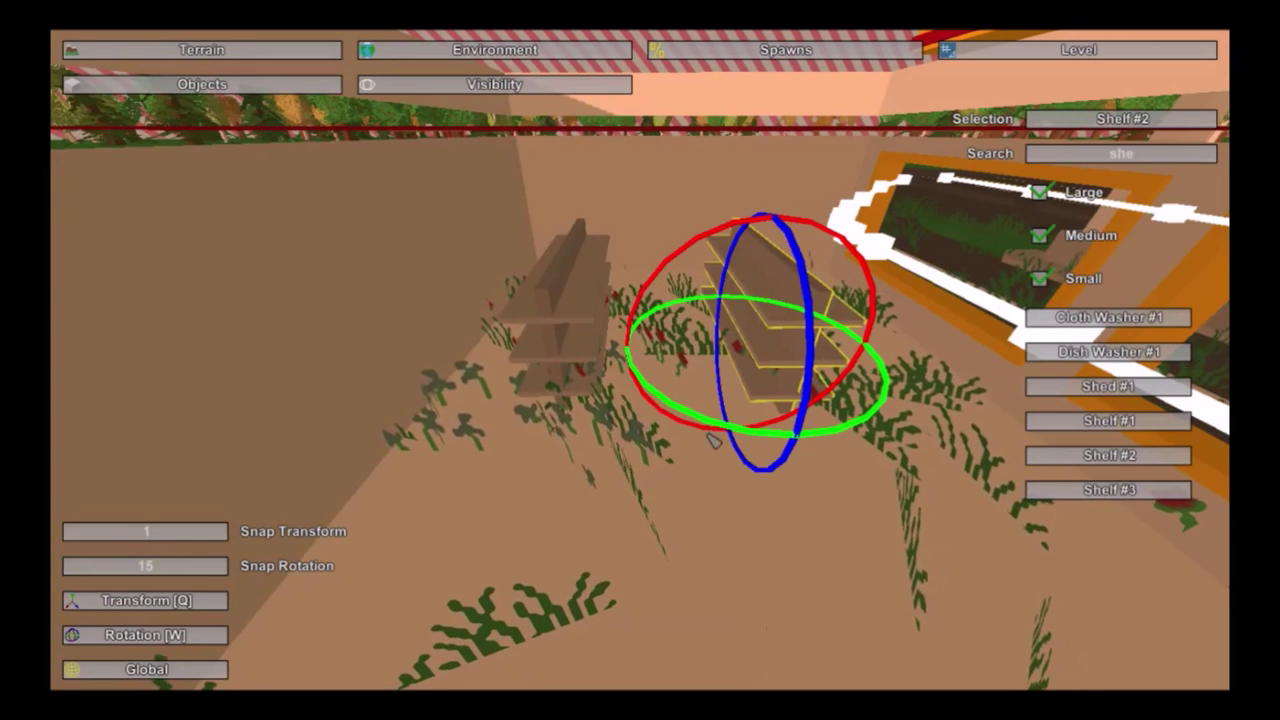
Step: Move the Shelf #2 nearer the back wall slightly toward the window-side shelf
left_click(590, 370)
key("q")
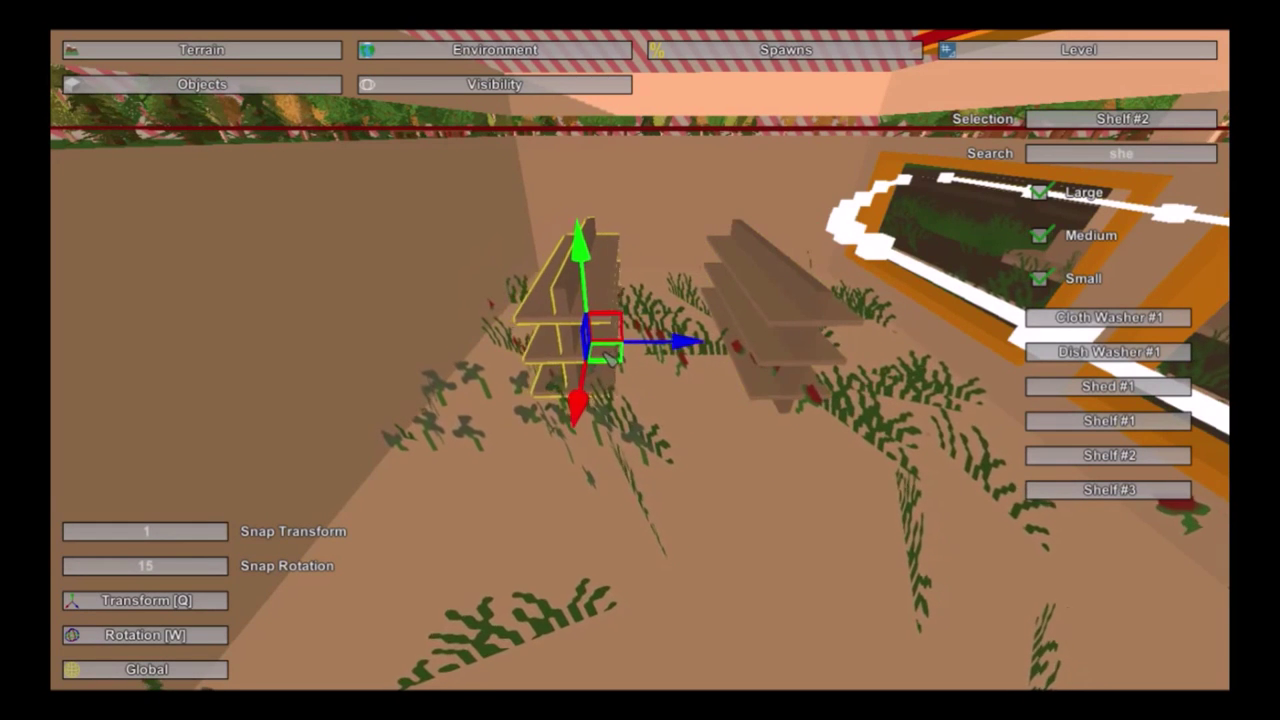
left_click_drag(608, 358, 627, 368)
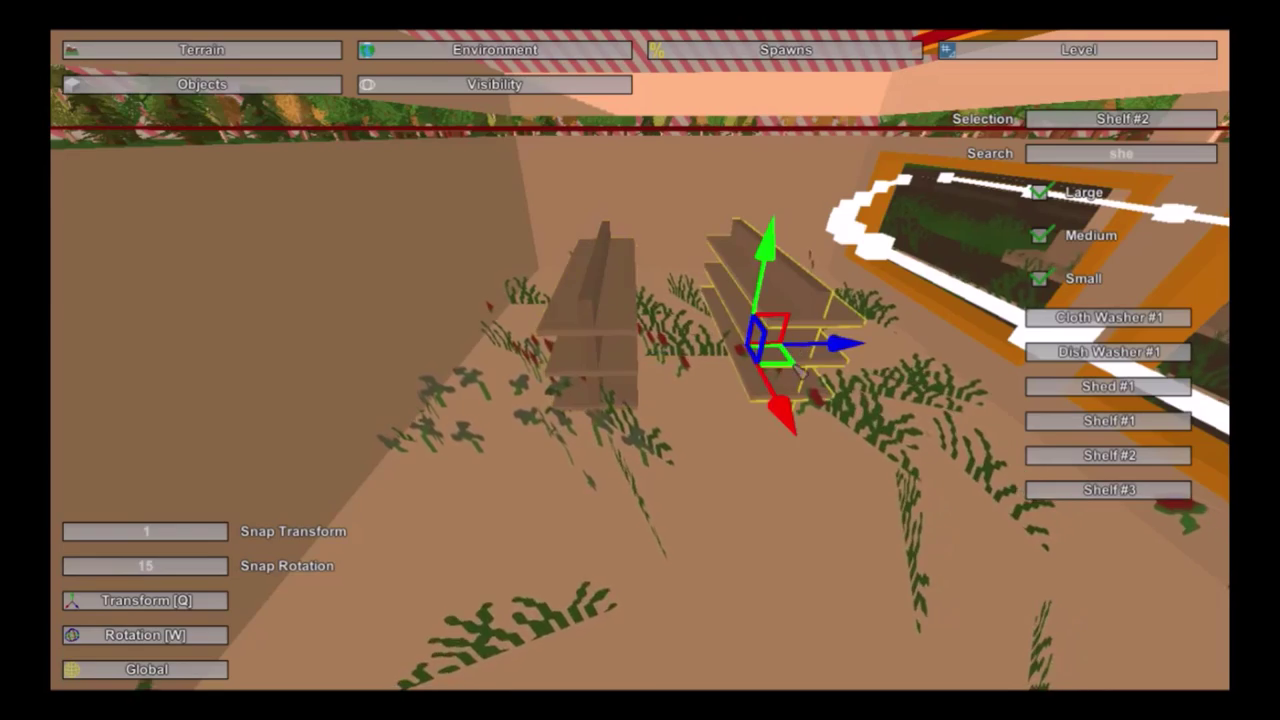
Step: Place a third Shelf #2 in line with the window-side shelf and nudge it to continue that row
right_click_drag(823, 369, 720, 390)
key("d")
key("a")
key("d")
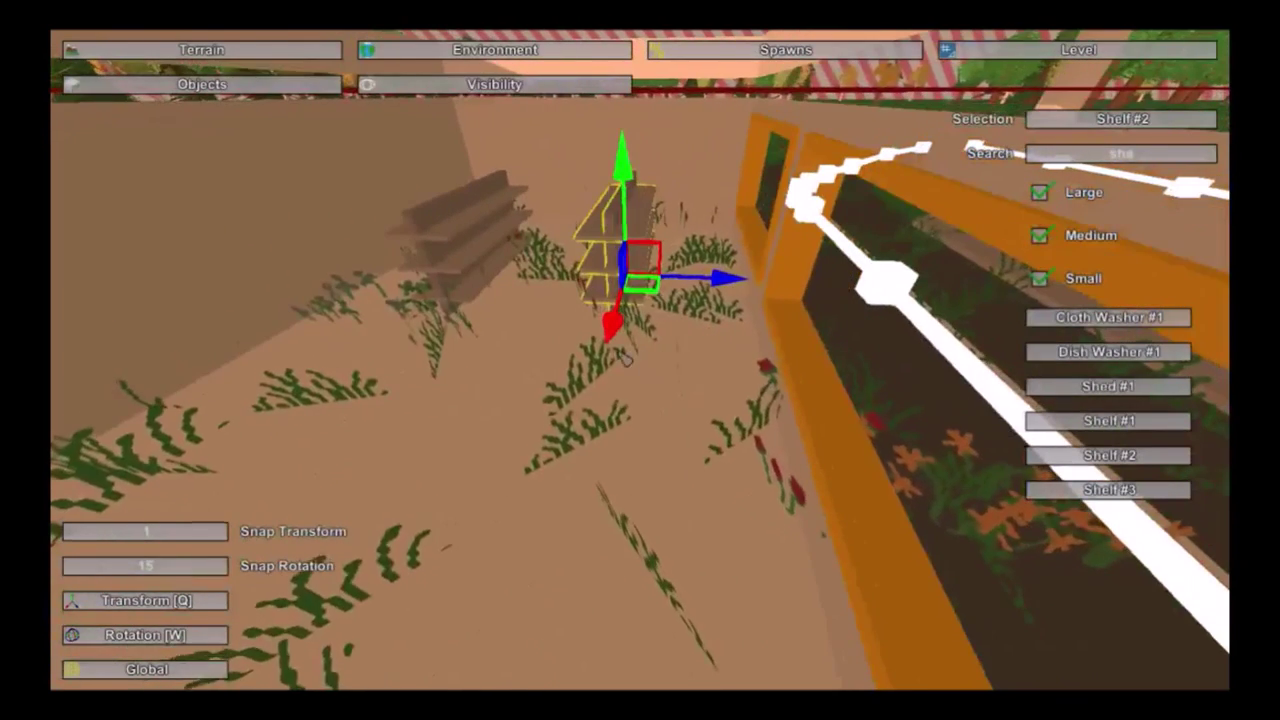
left_click(616, 340)
left_click(612, 333)
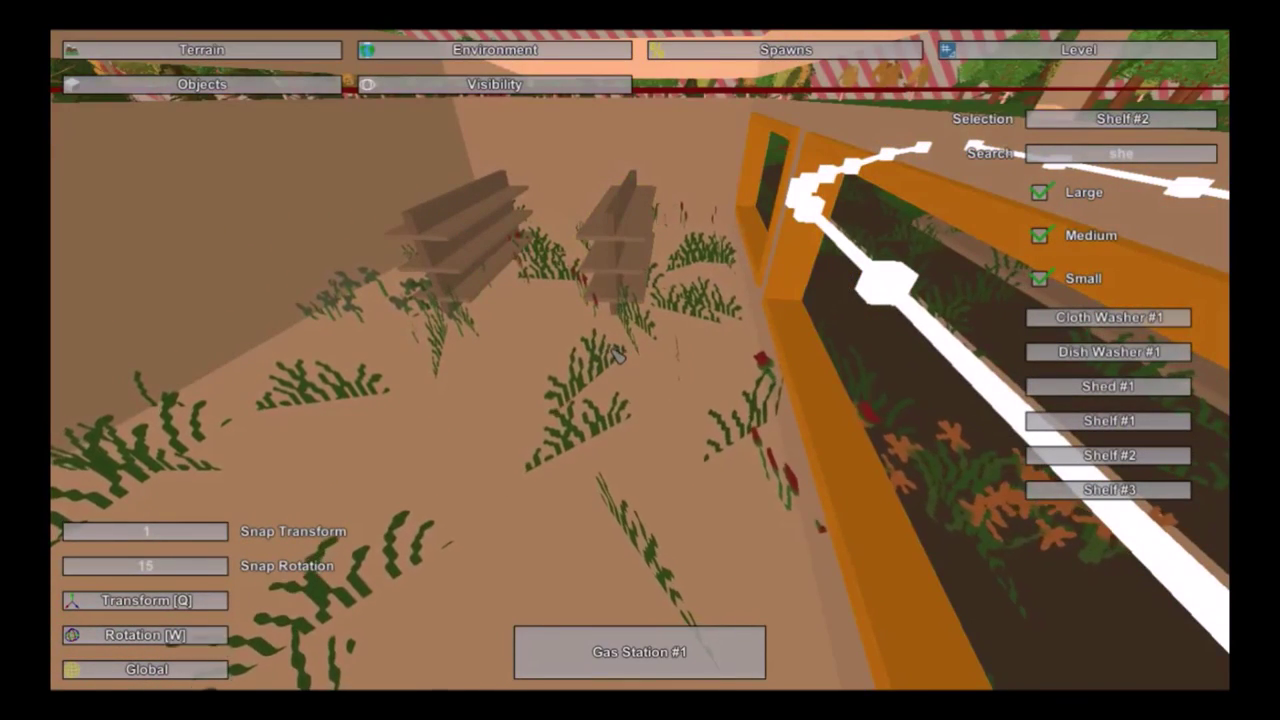
key("e")
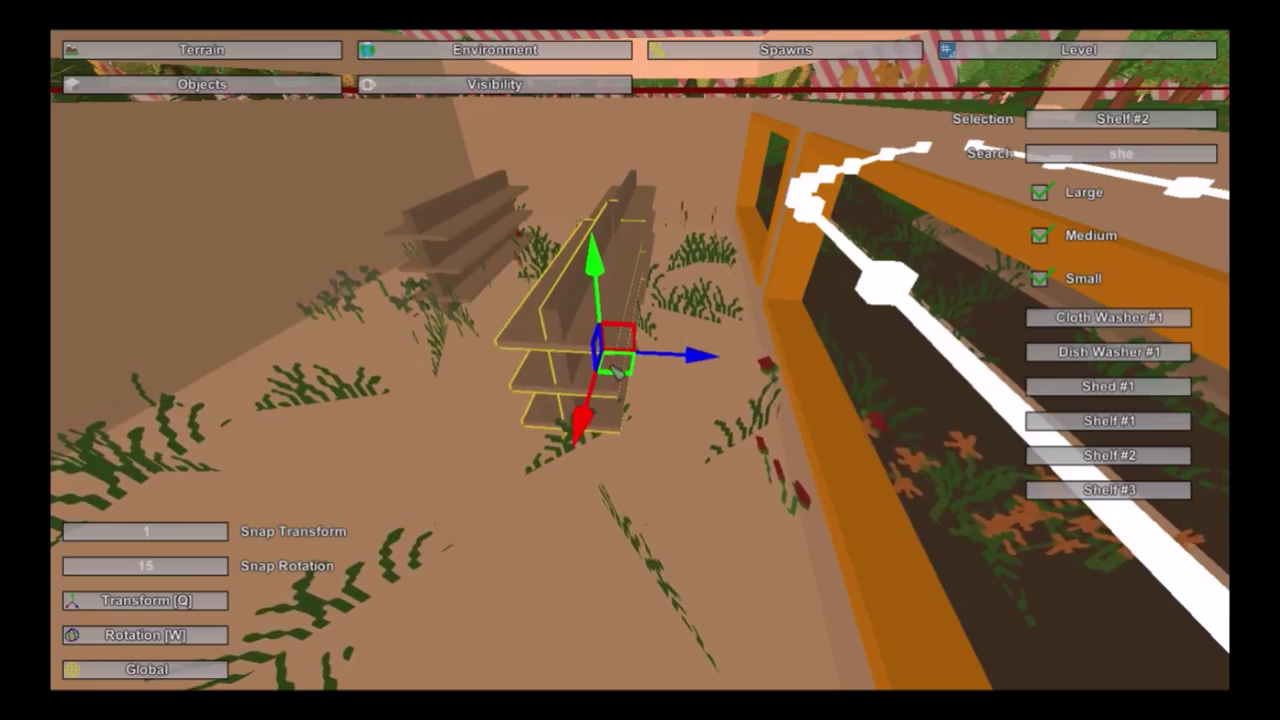
left_click_drag(616, 373, 620, 376)
Step: Examine the alignment and spacing of the placed shelves from several sides
key("a")
right_click_drag(620, 376, 645, 367)
key("w")
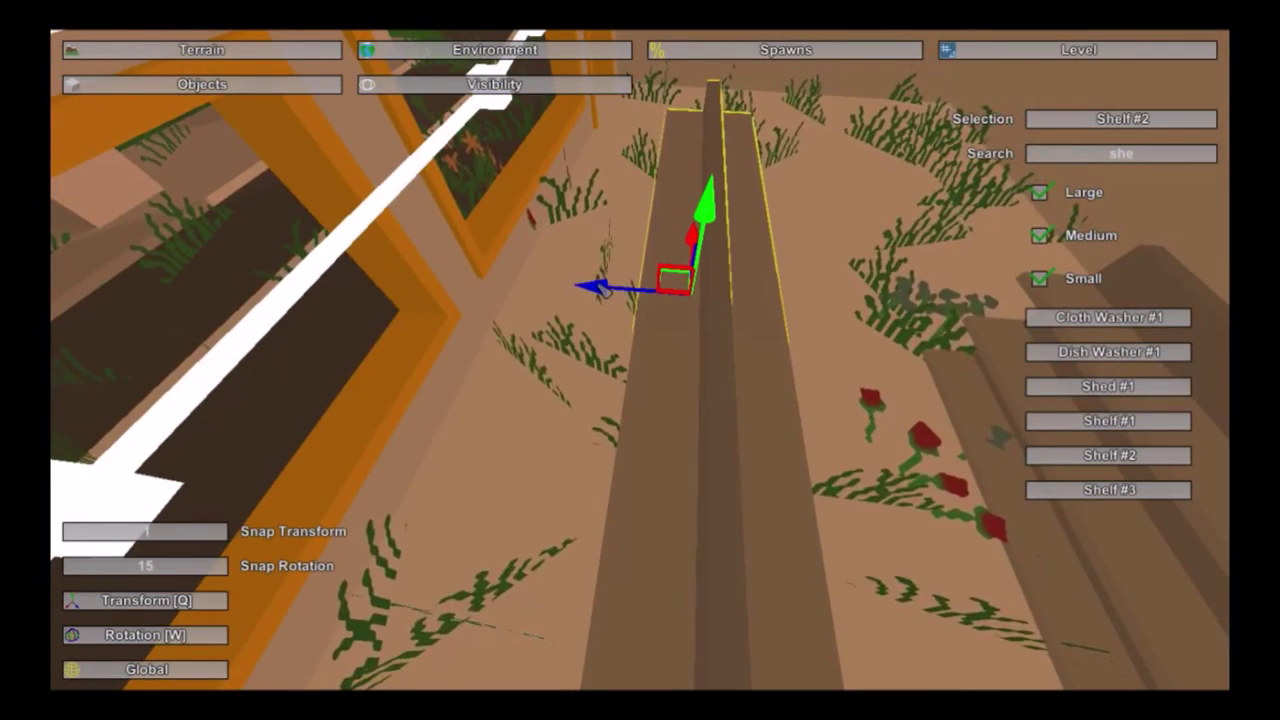
right_click_drag(604, 290, 280, 290)
key("d")
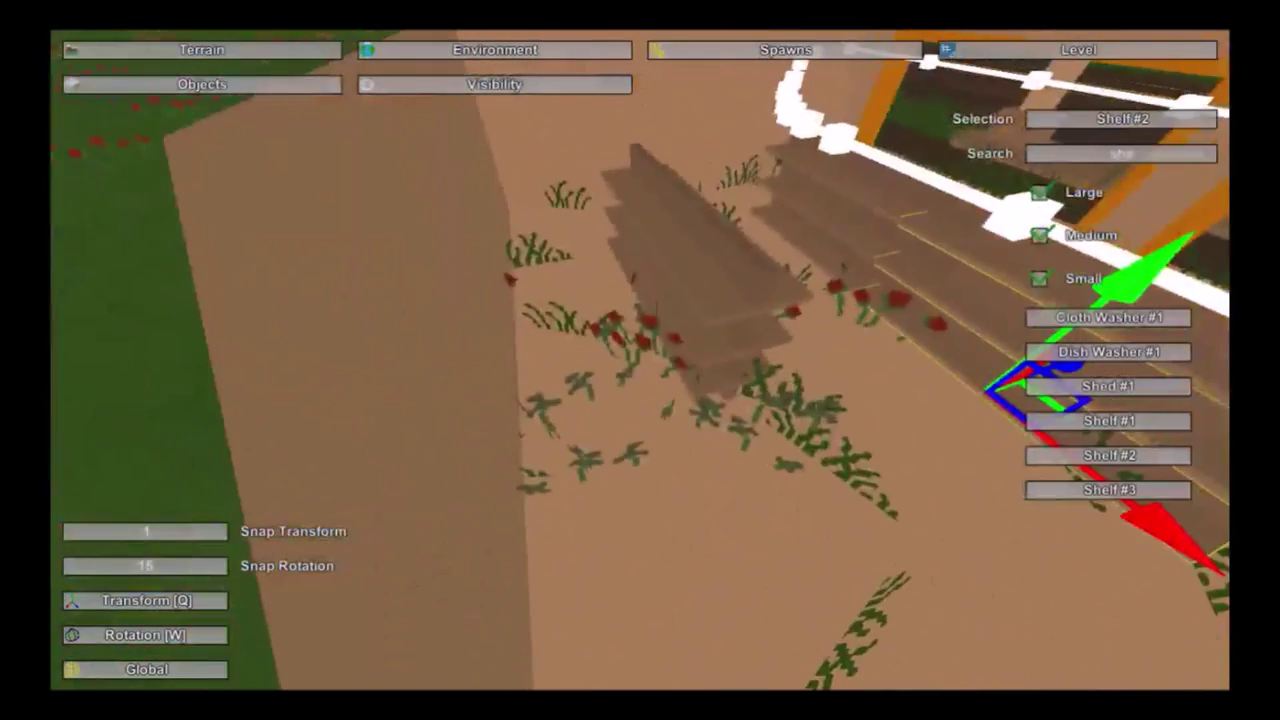
right_click_drag(640, 360, 660, 380)
key("d")
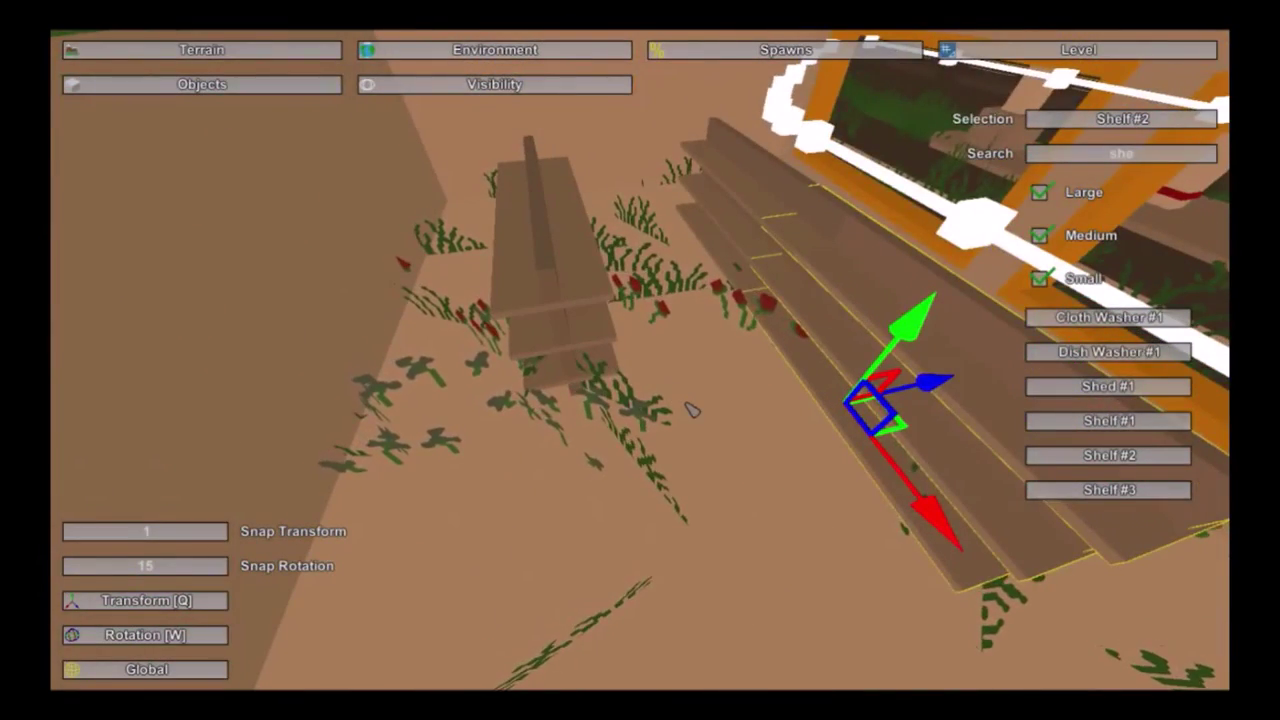
double_click(690, 409)
Step: Go to the empty end of the room and filter the object list by "ch"
right_click_drag(1006, 420, 1240, 400)
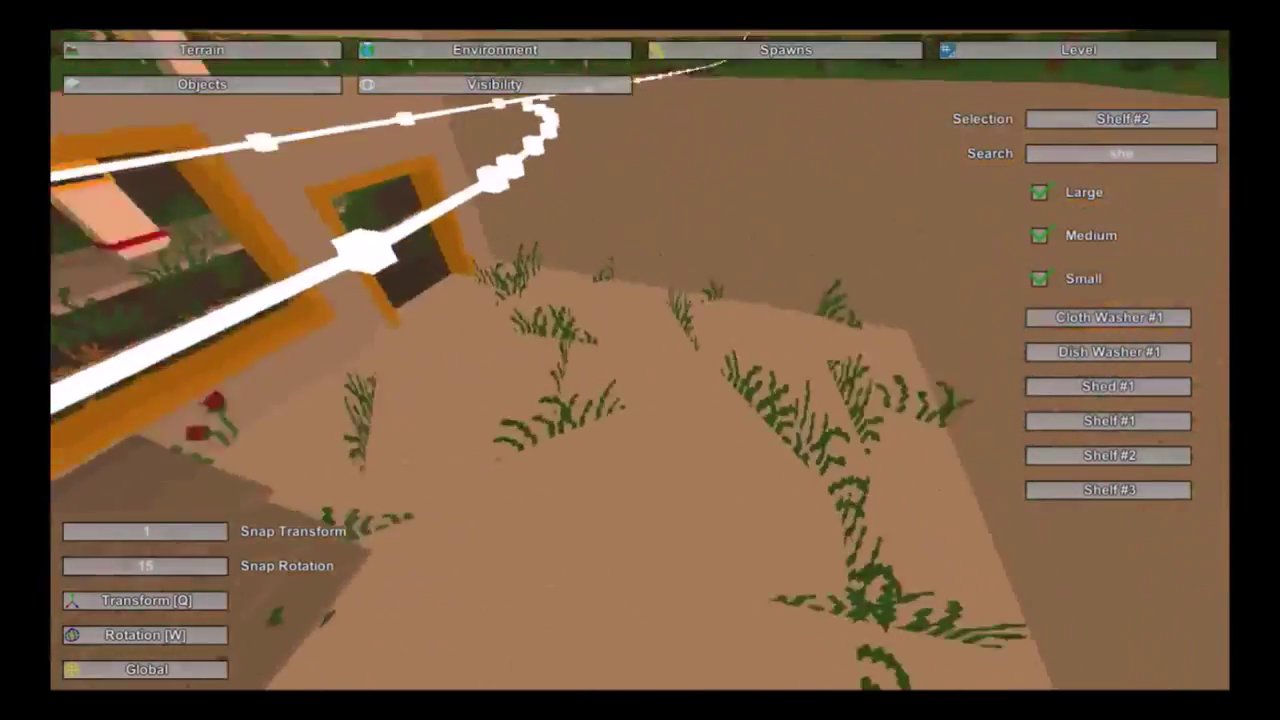
right_click_drag(750, 420, 626, 396)
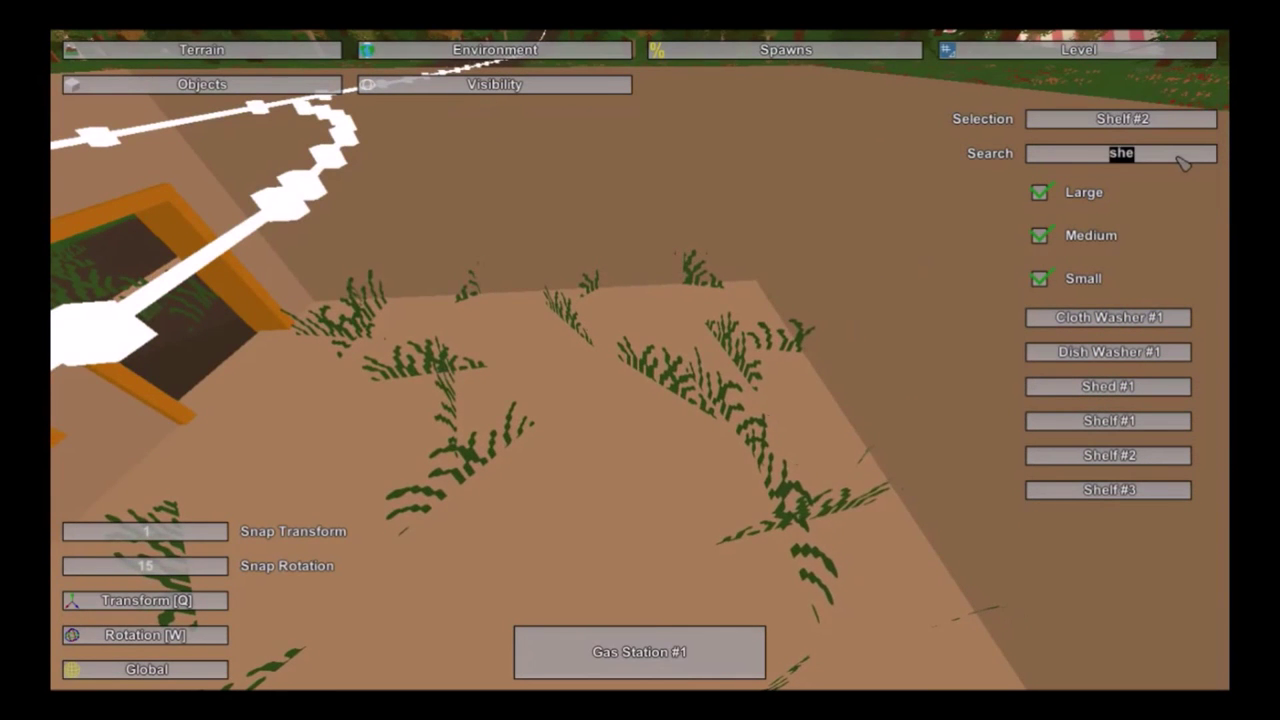
type("c")
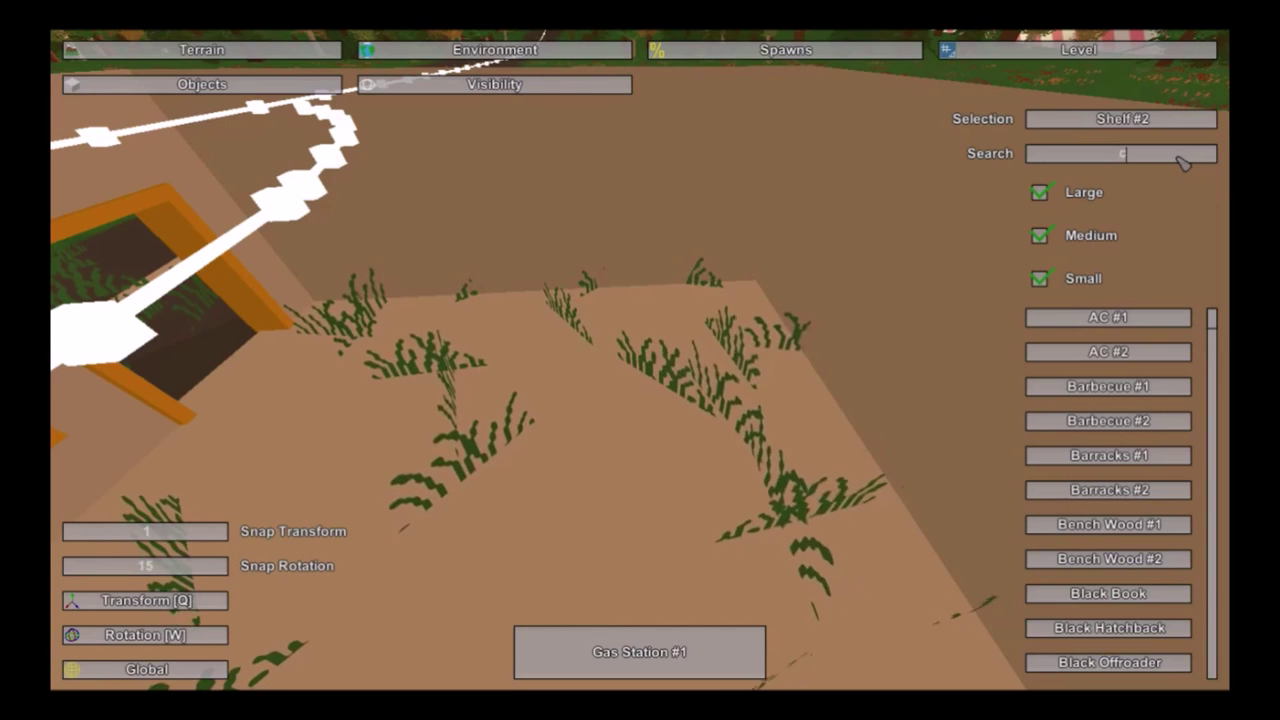
type("h")
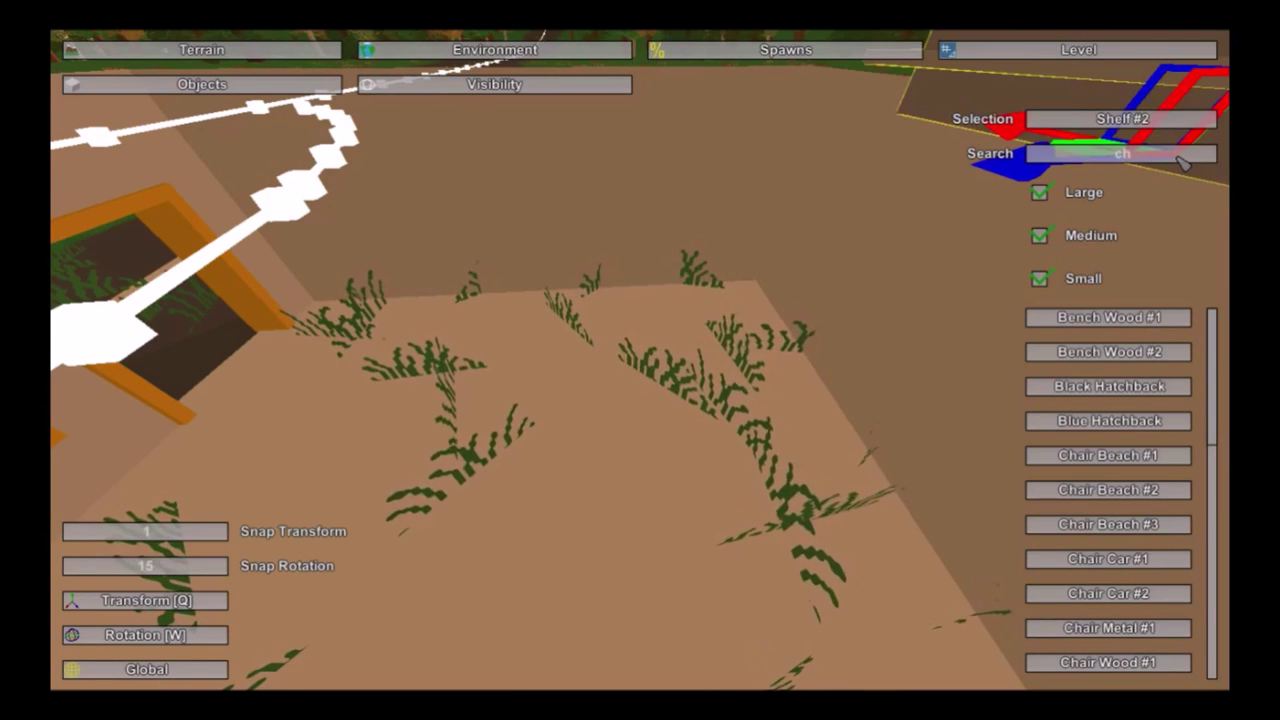
Step: Delete the stray Shelf #2 placed outside the intended rows
right_click_drag(1158, 160, 640, 360)
right_click_drag(354, 471, 430, 510)
key("Delete")
Step: Narrow the object list filter to "che" and choose Checkout #1 for placement
left_click(1172, 157)
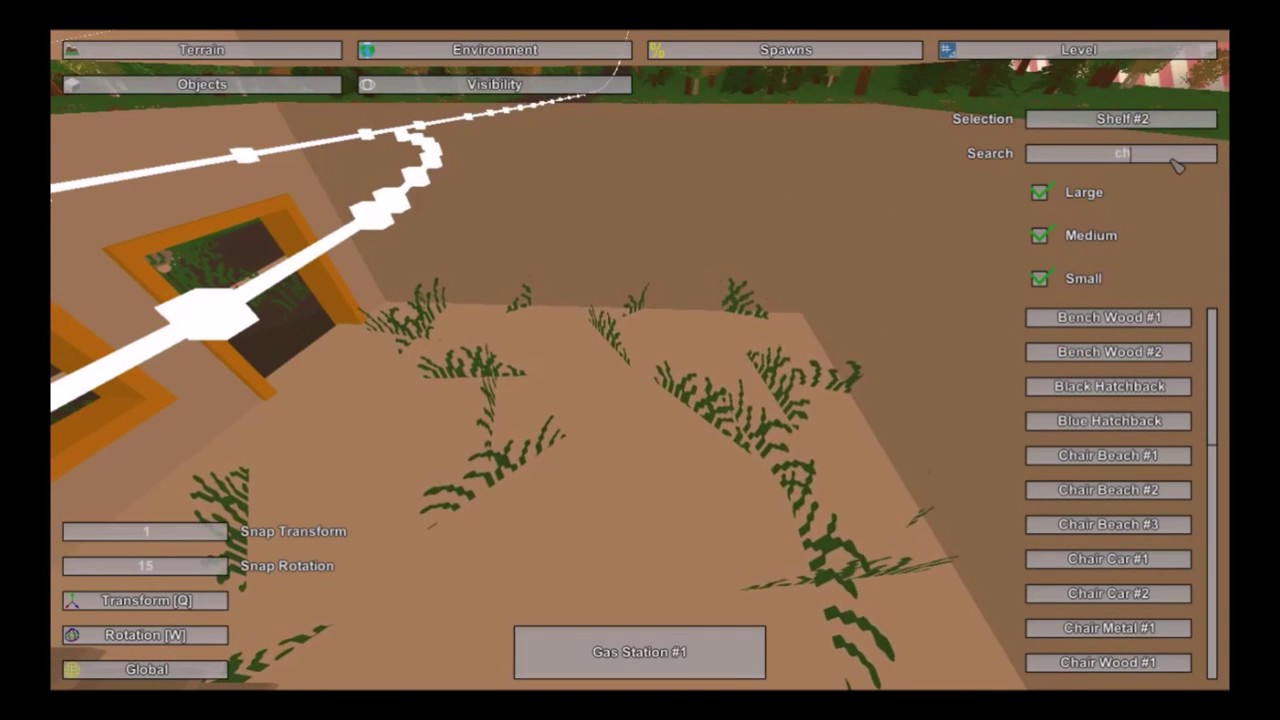
type("e")
left_click(1110, 325)
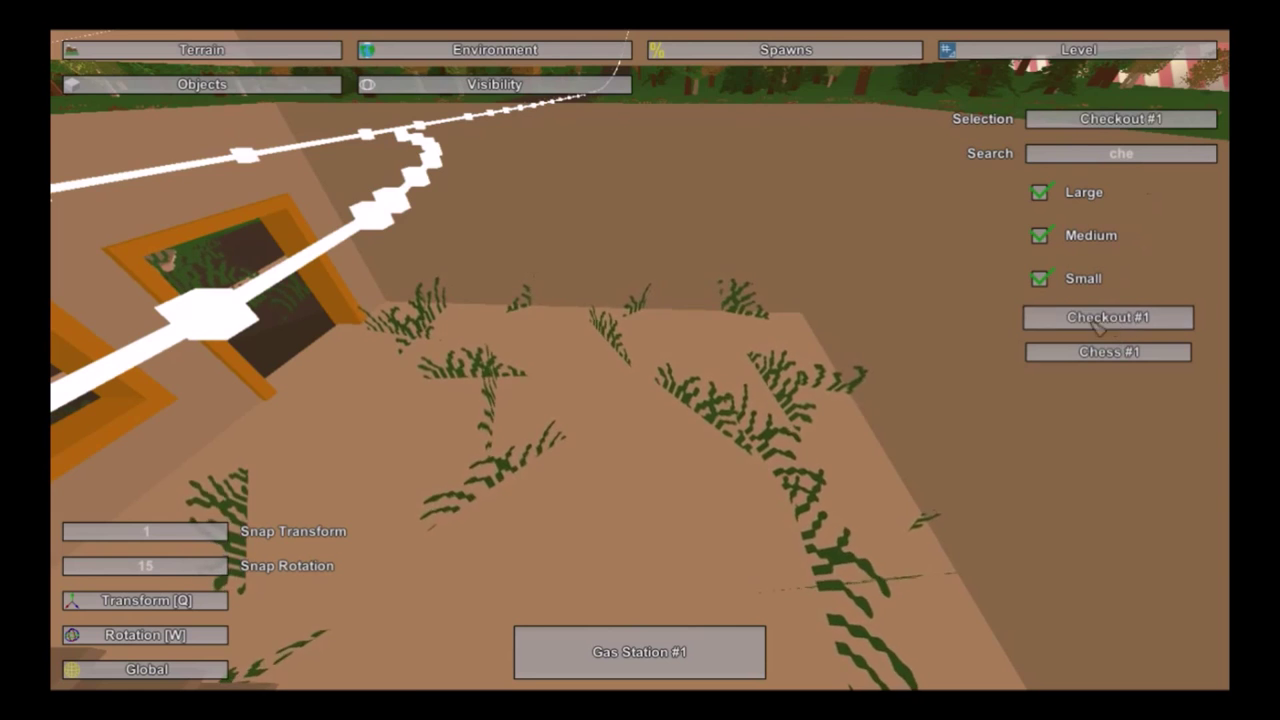
Step: Place a Checkout #1 counter on the floor at the empty end of the room and rotate it a quarter turn
right_click_drag(1115, 330, 1100, 380)
left_click(784, 350)
key("e")
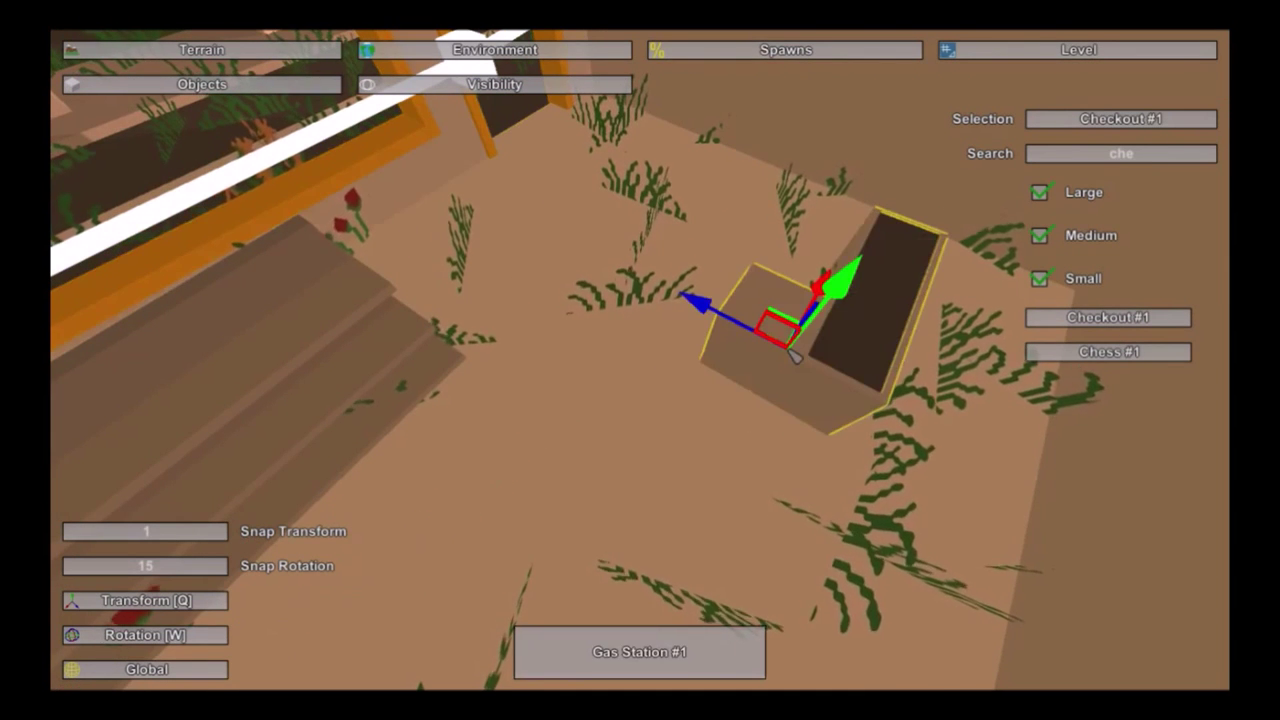
key("w")
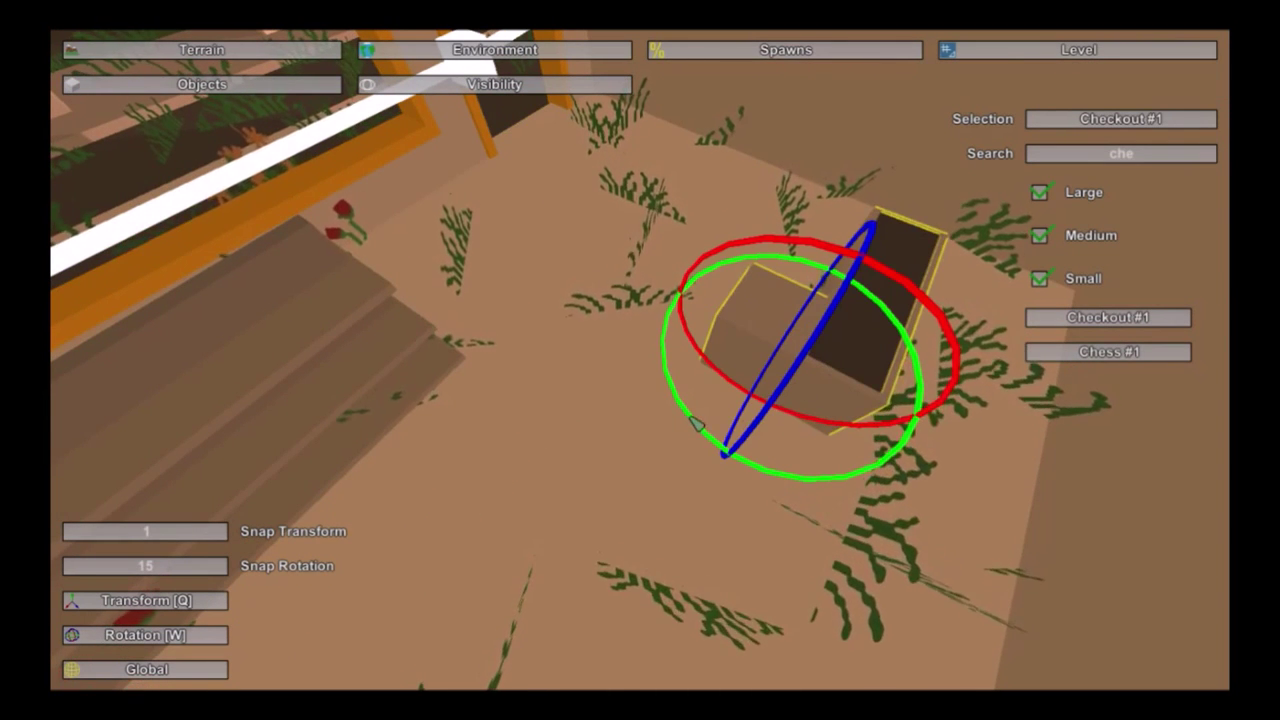
left_click_drag(735, 440, 626, 443)
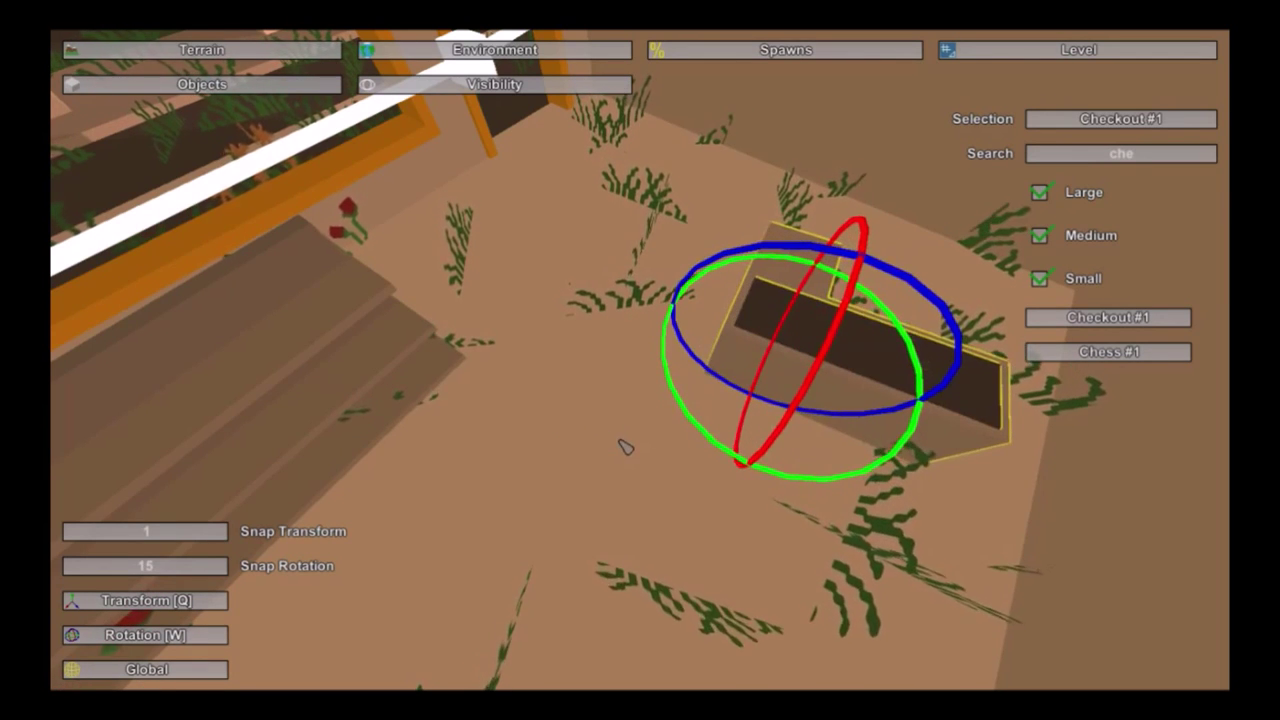
Step: Turn the checkout counter slightly, move it toward the end wall away from the shelves, and deselect it
key("q")
right_click_drag(657, 446, 715, 365)
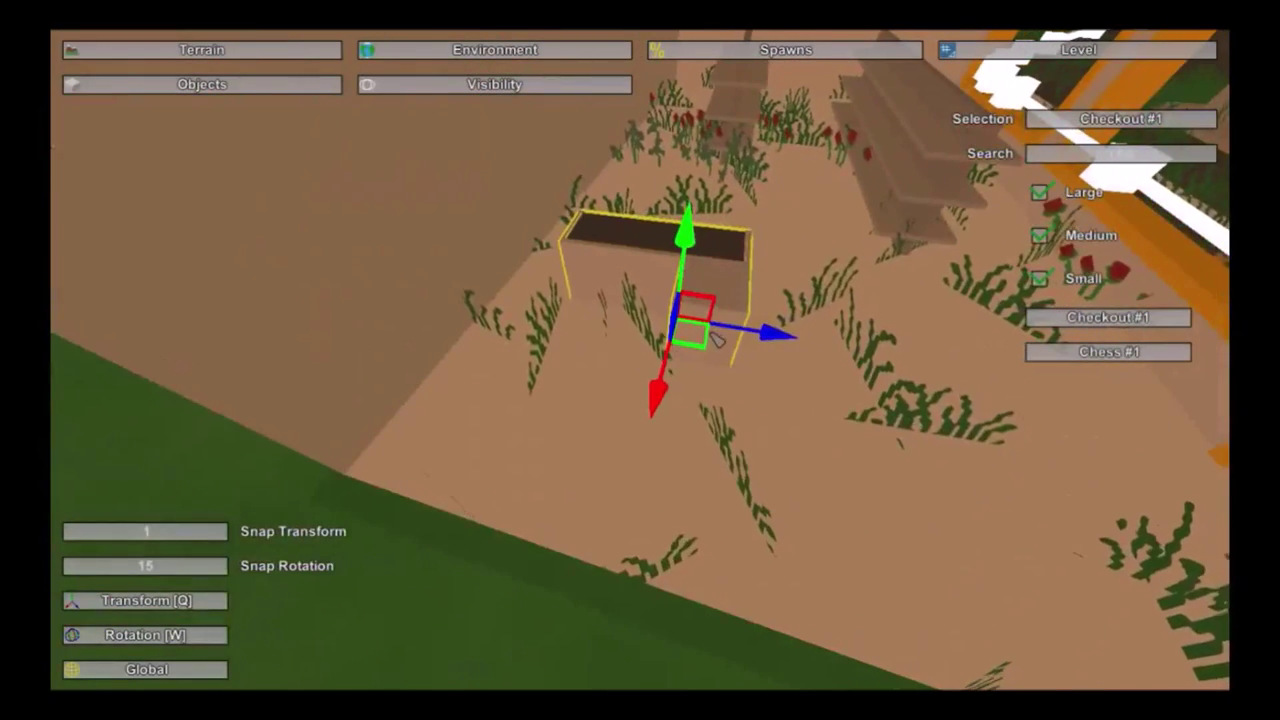
key("w")
left_click_drag(762, 403, 754, 409)
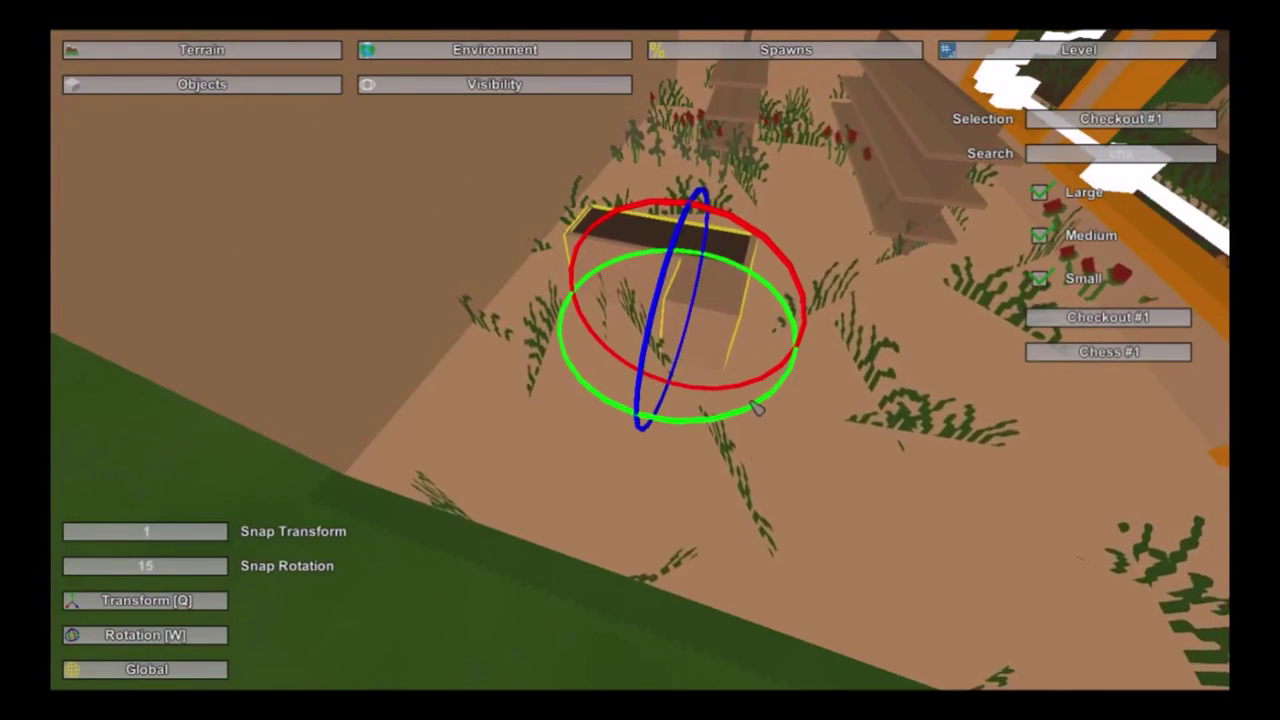
key("q")
left_click_drag(706, 341, 601, 386)
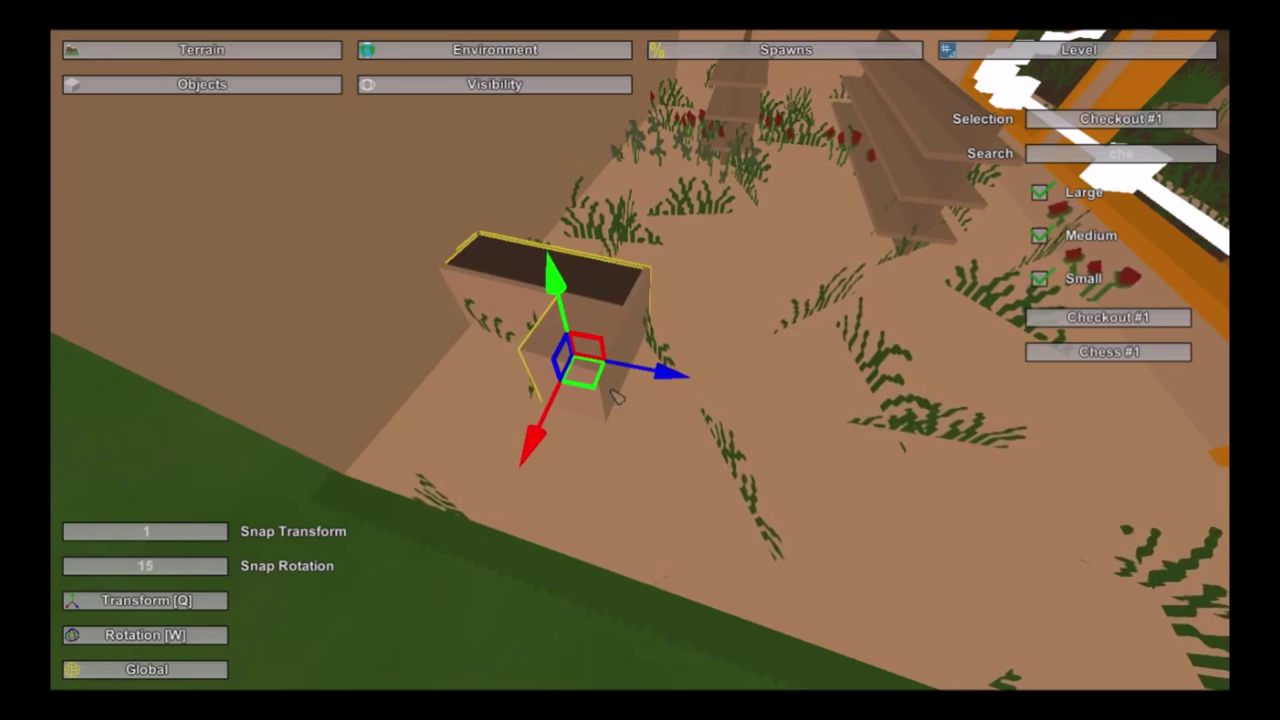
key("w")
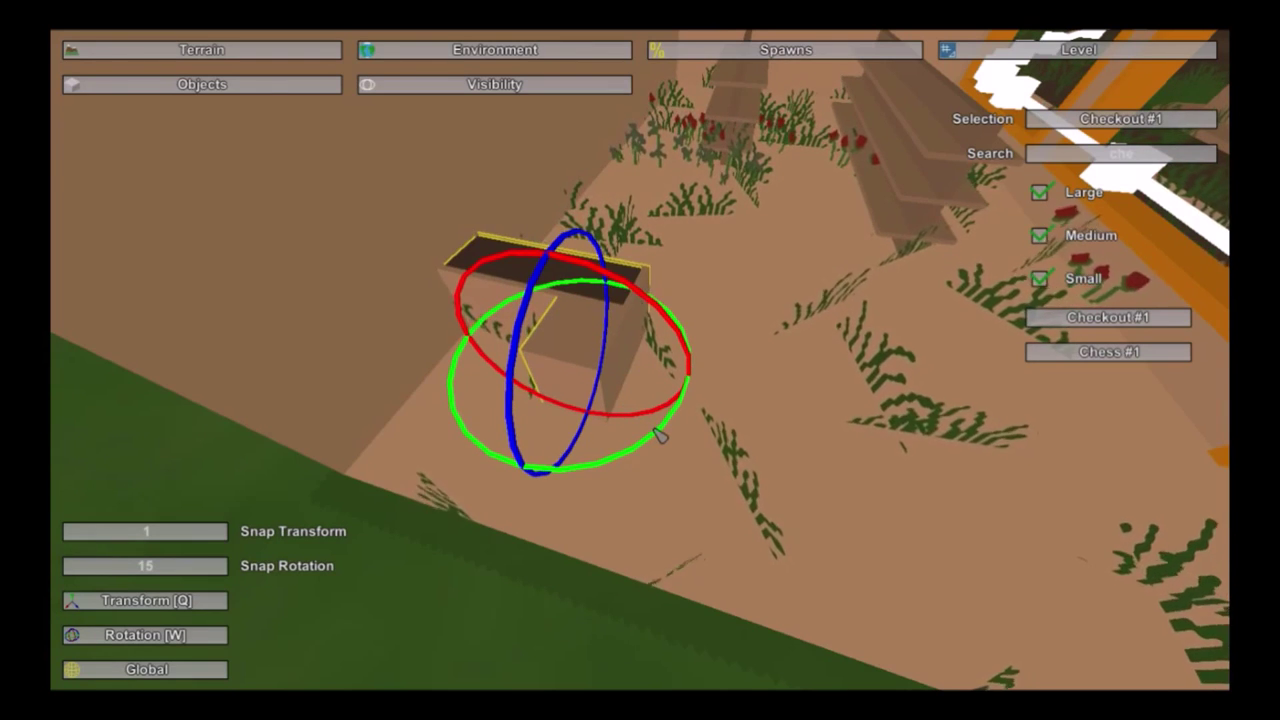
left_click(800, 411)
left_click(800, 411)
Step: Choose Gravel as the terrain material to paint and make the brush slightly smaller
right_click_drag(800, 411, 900, 395)
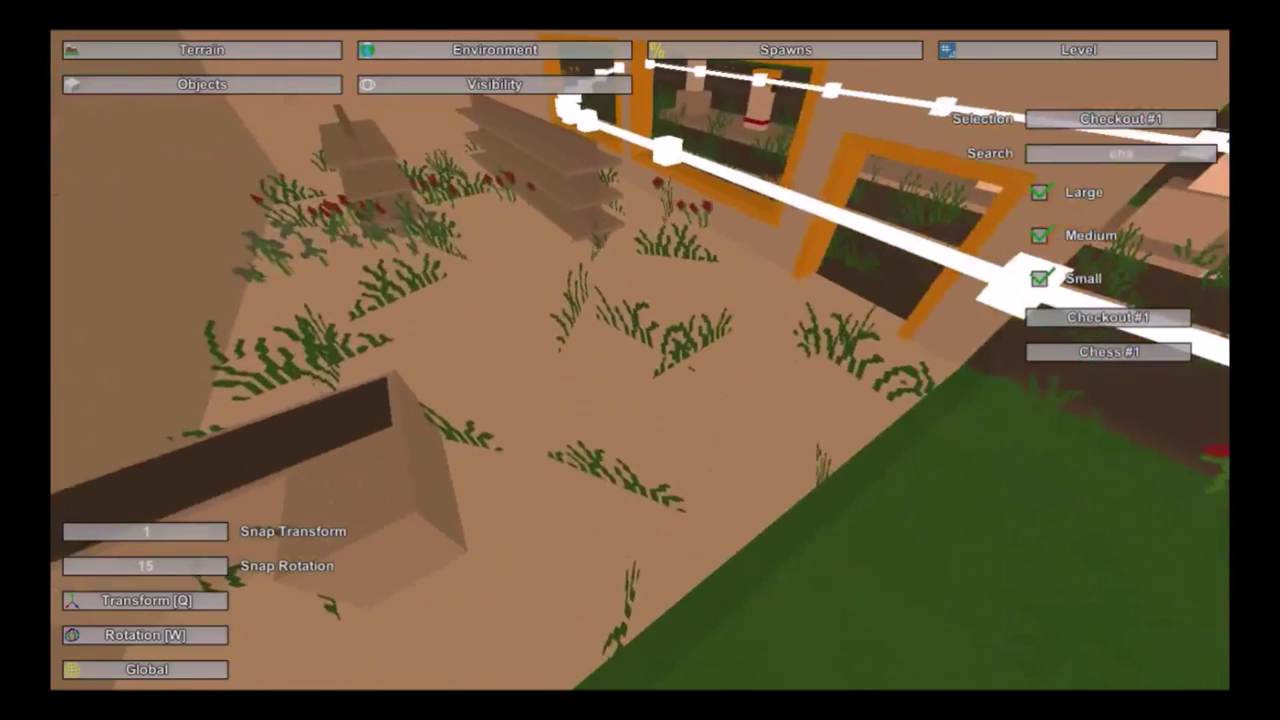
right_click_drag(640, 360, 644, 364)
key("s")
key("w")
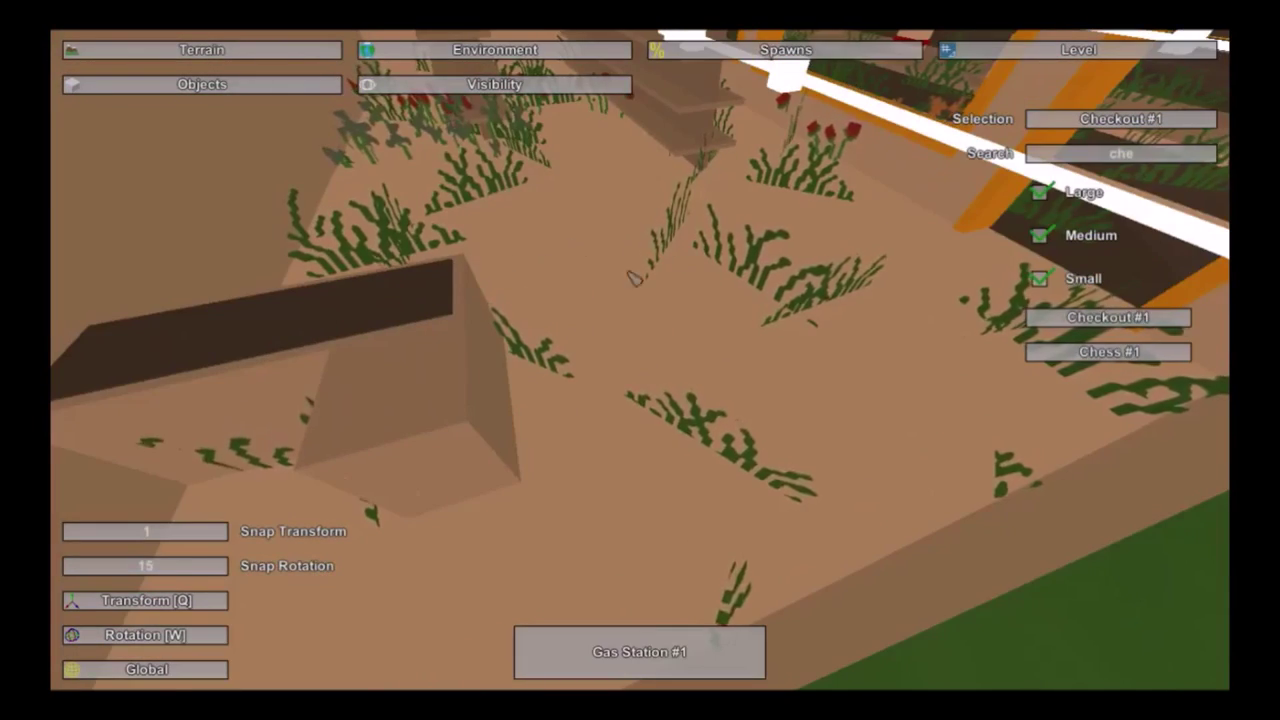
right_click_drag(633, 278, 506, 206)
left_click(245, 50)
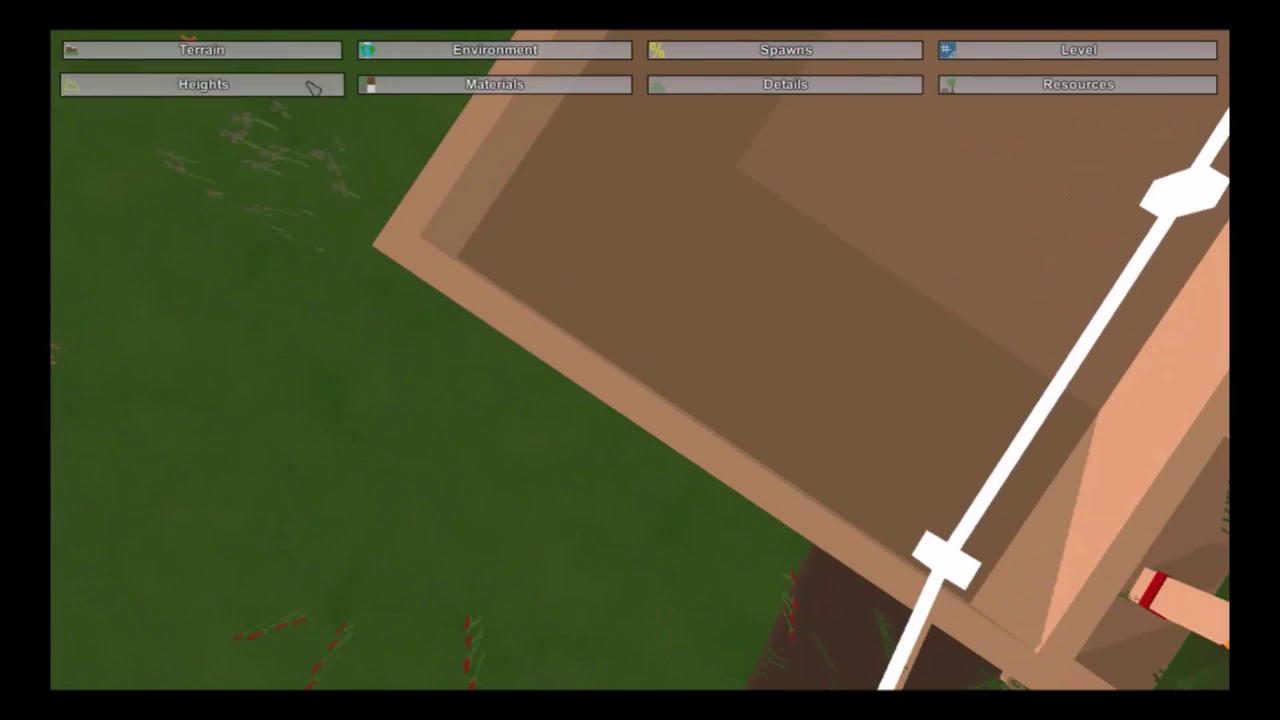
left_click(620, 88)
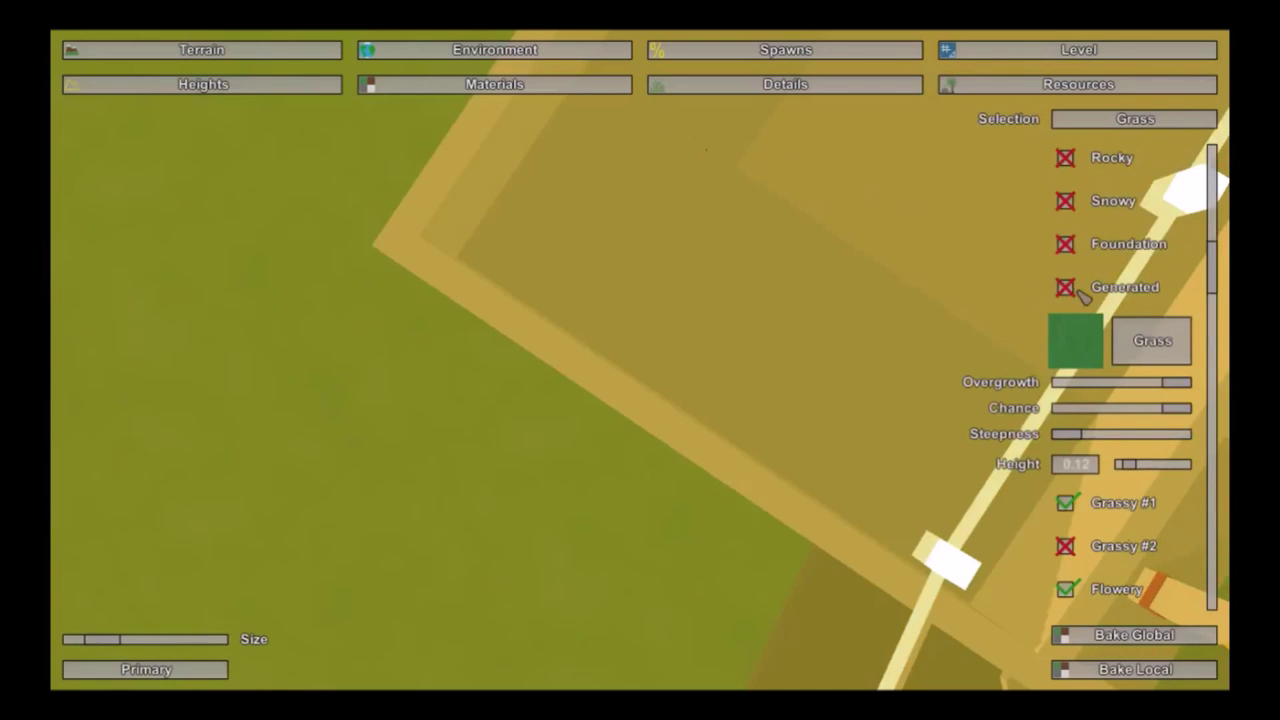
scroll(1083, 293, "down", 9)
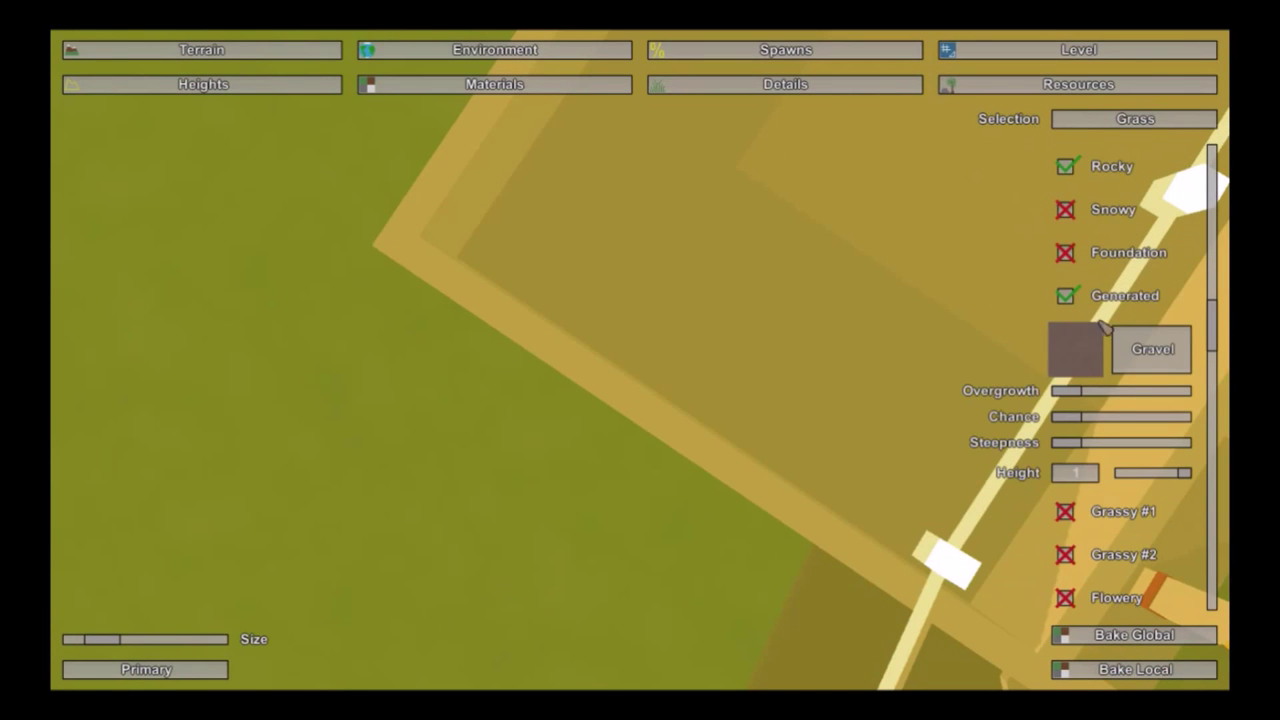
left_click(1120, 338)
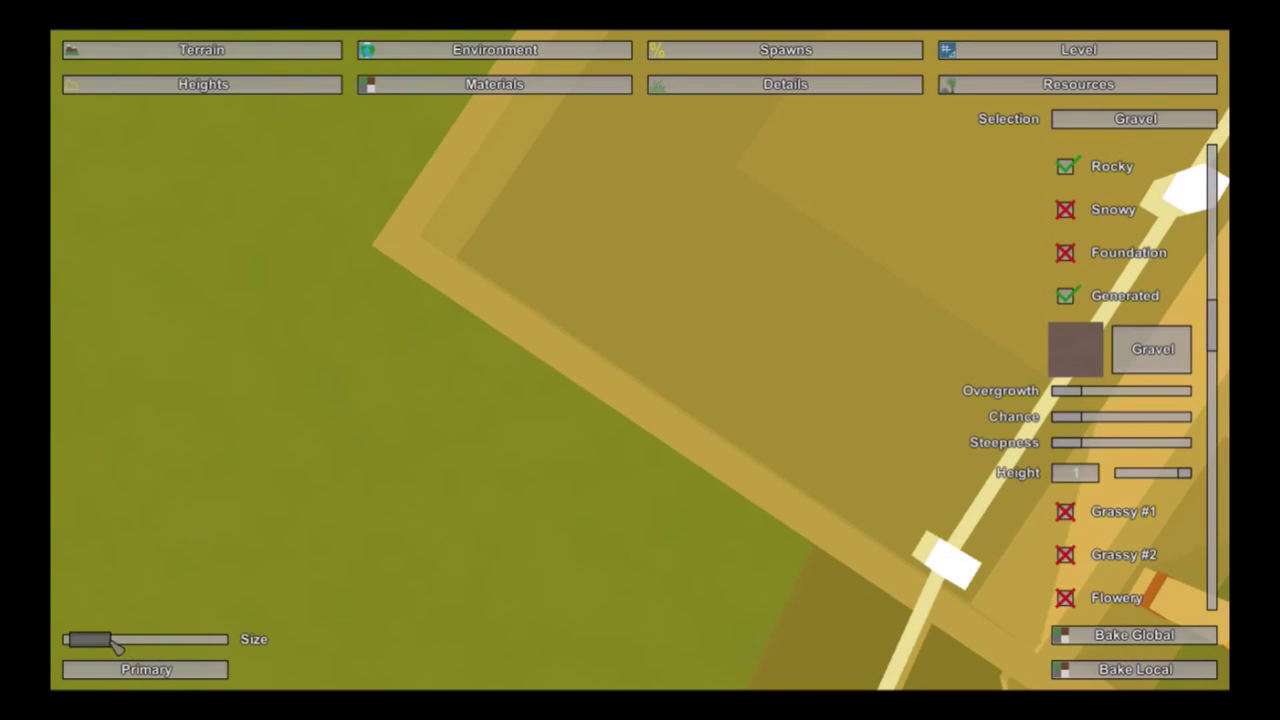
left_click_drag(117, 647, 107, 648)
Step: Paint Gravel over the ground beneath and around the gas station, the canopy and its curved driveway
key("s")
mouse_move(107, 648)
right_mouse_down()
mouse_move(300, 648)
mouse_move(250, 615)
right_mouse_up()
right_click_drag(640, 360, 500, 340)
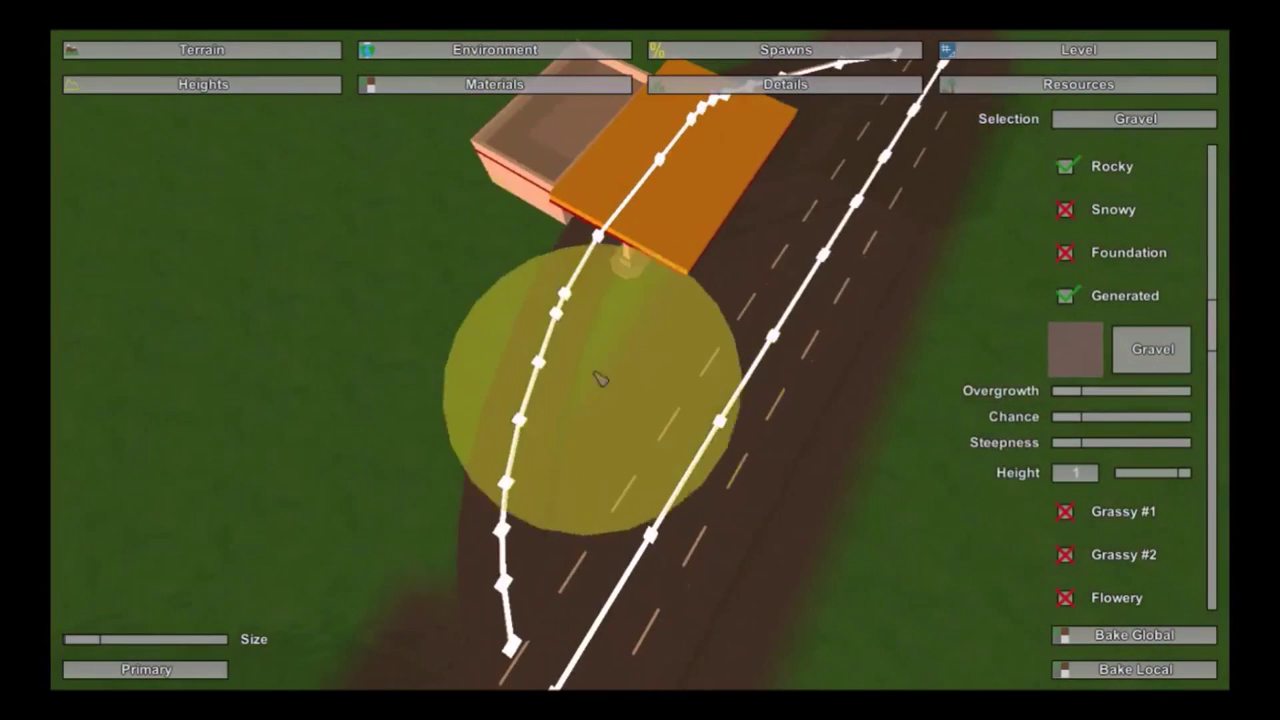
mouse_move(478, 430)
left_mouse_down()
mouse_move(500, 363)
mouse_move(595, 232)
left_mouse_up()
key("d")
right_click_drag(623, 206, 285, 215)
mouse_move(539, 270)
left_mouse_down()
mouse_move(620, 298)
mouse_move(634, 288)
left_mouse_up()
key("d")
right_click_drag(525, 235, 270, 240)
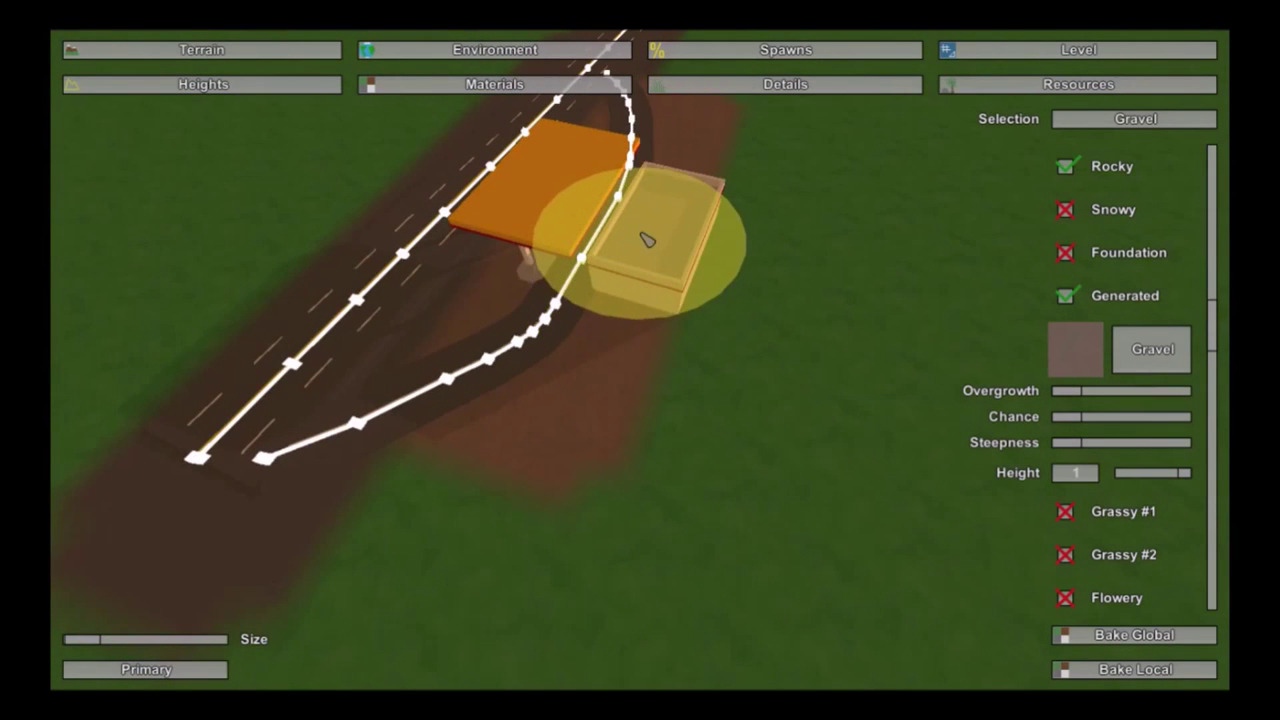
key("w")
right_click_drag(643, 234, 650, 165)
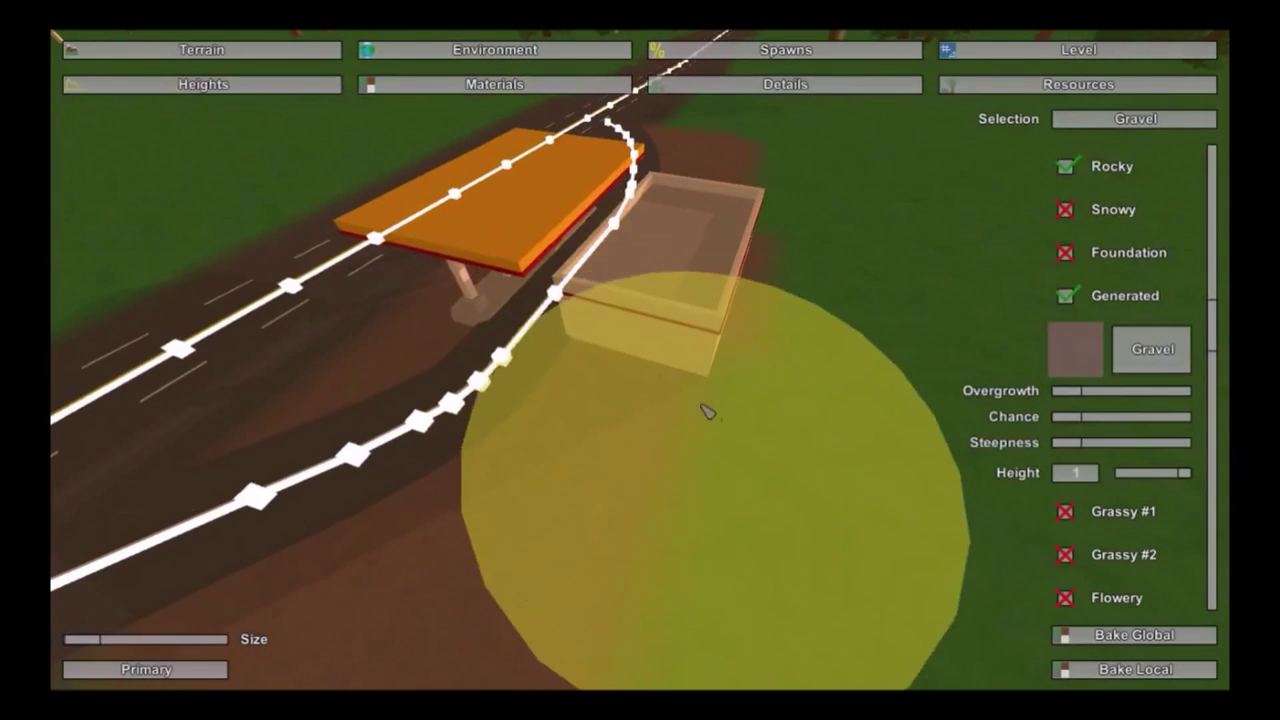
Step: Bake the terrain details again and inspect the floor inside the gas station and the pump area
left_click(790, 86)
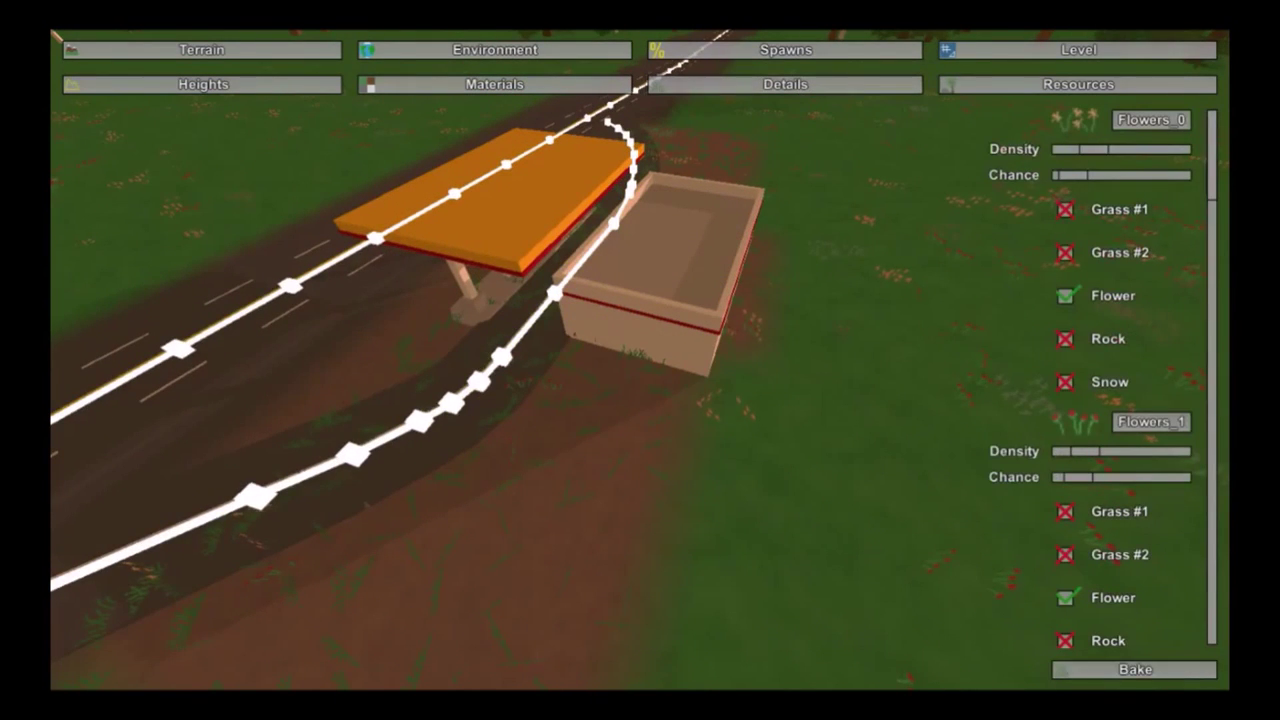
left_click(1158, 678)
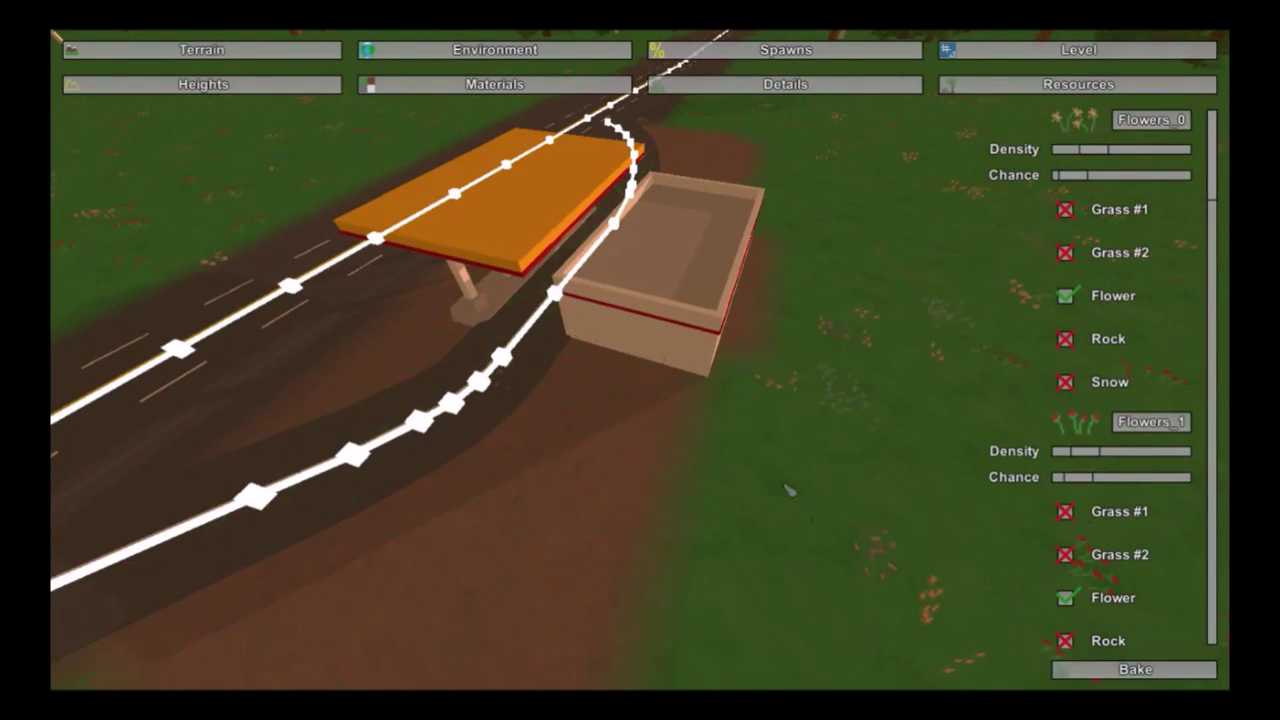
key("w")
right_click_drag(788, 489, 830, 490)
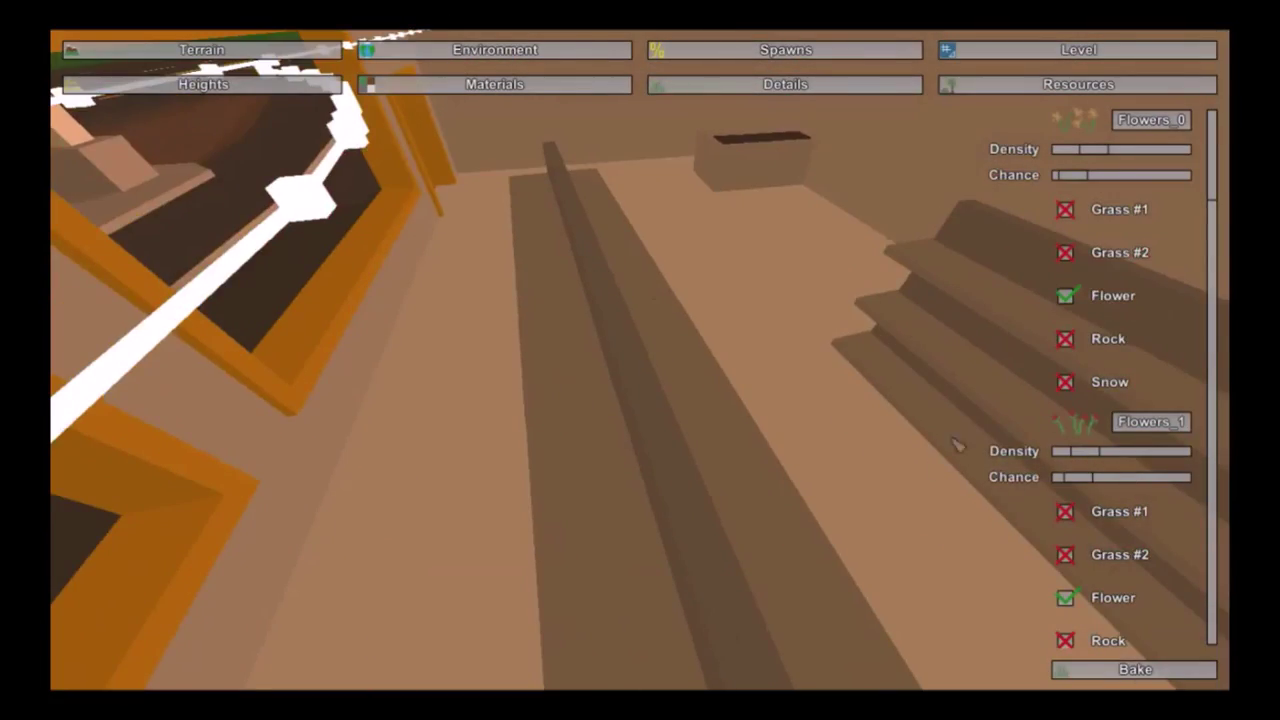
right_click_drag(863, 303, 591, 374)
key("a")
right_click_drag(485, 337, 450, 355)
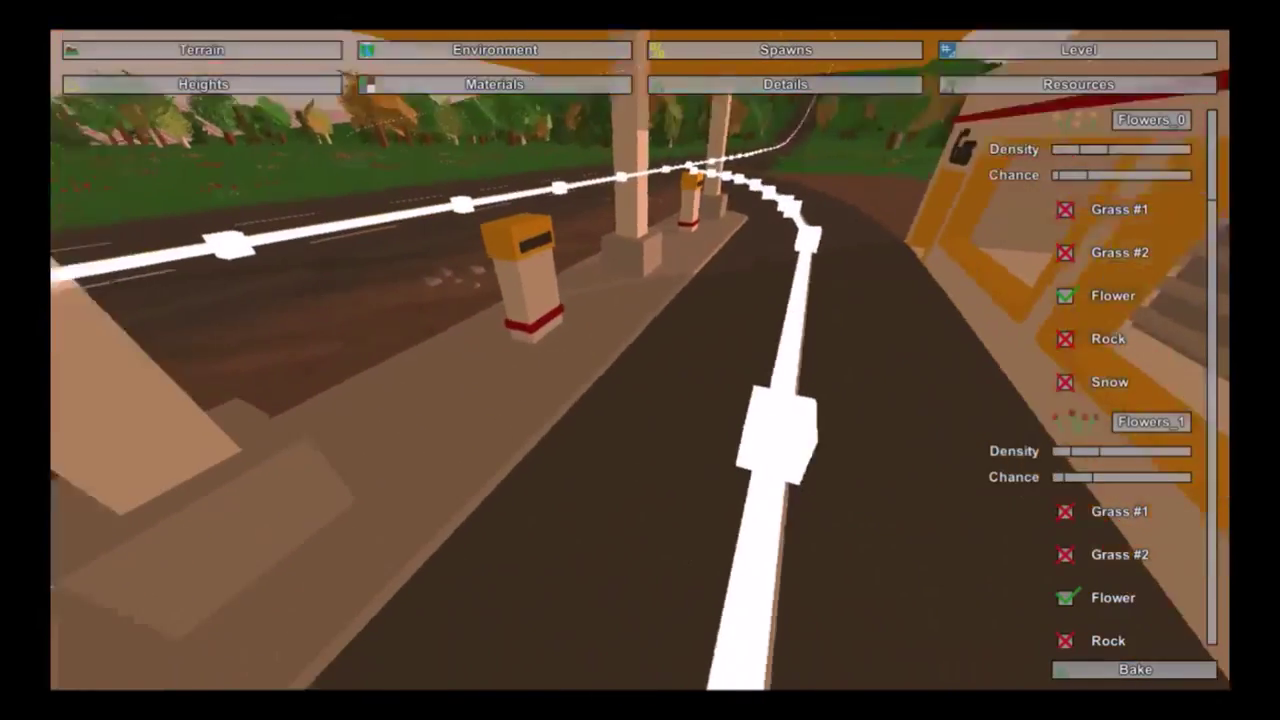
Step: Switch to road editing with the gas station seen from above and select the Yellow_0 road type
key("s")
right_click_drag(640, 360, 640, 520)
left_click(548, 52)
left_click(446, 88)
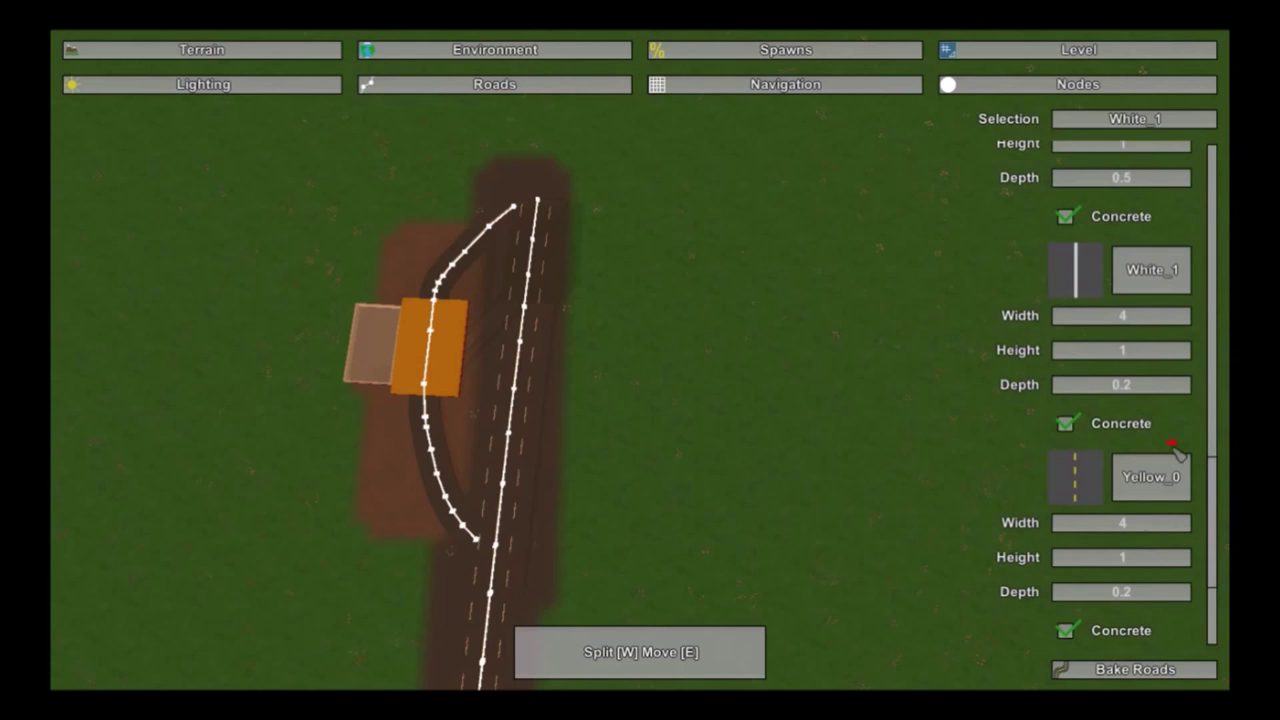
left_click(1163, 473)
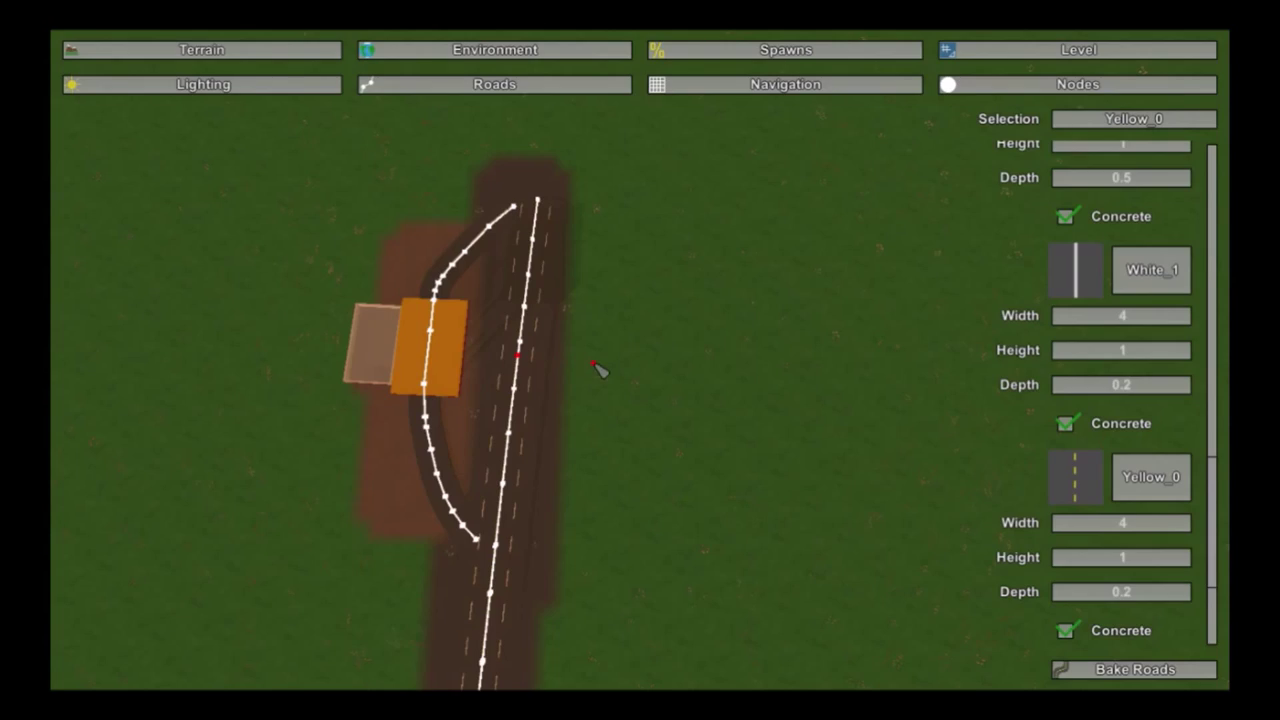
Step: Lay a Yellow_0 side road from the main road opposite the gas station straight across the field, ending in a curve
right_click_drag(594, 363, 458, 180)
key("s")
key("w")
key("w")
key("w")
right_click_drag(640, 360, 642, 385)
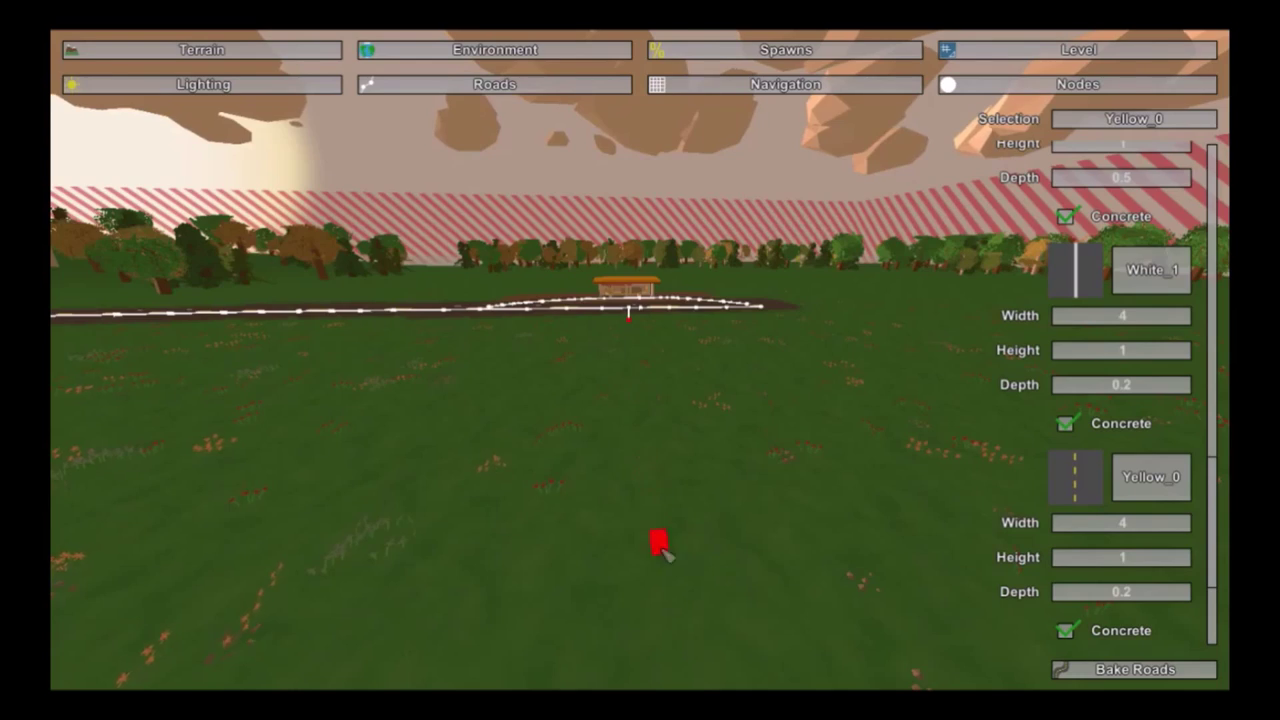
mouse_move(662, 549)
right_mouse_down()
mouse_move(660, 680)
mouse_move(660, 590)
right_mouse_up()
key("w")
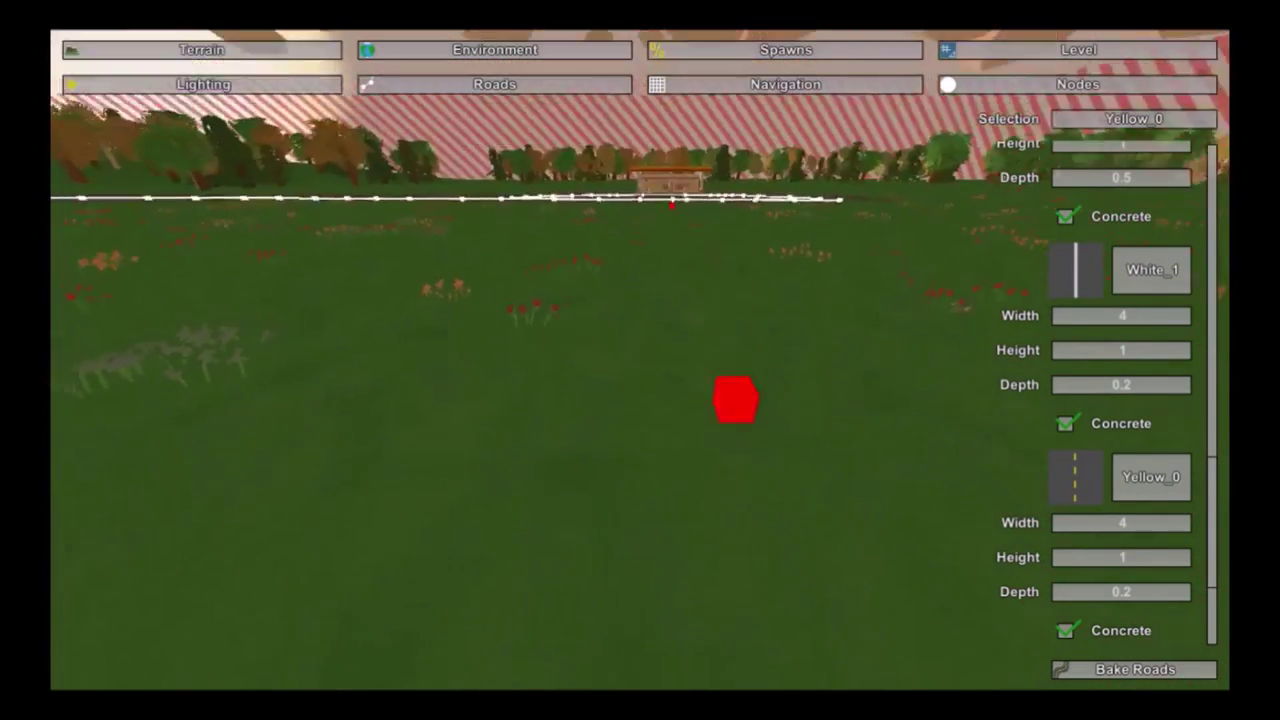
right_click_drag(735, 400, 729, 496)
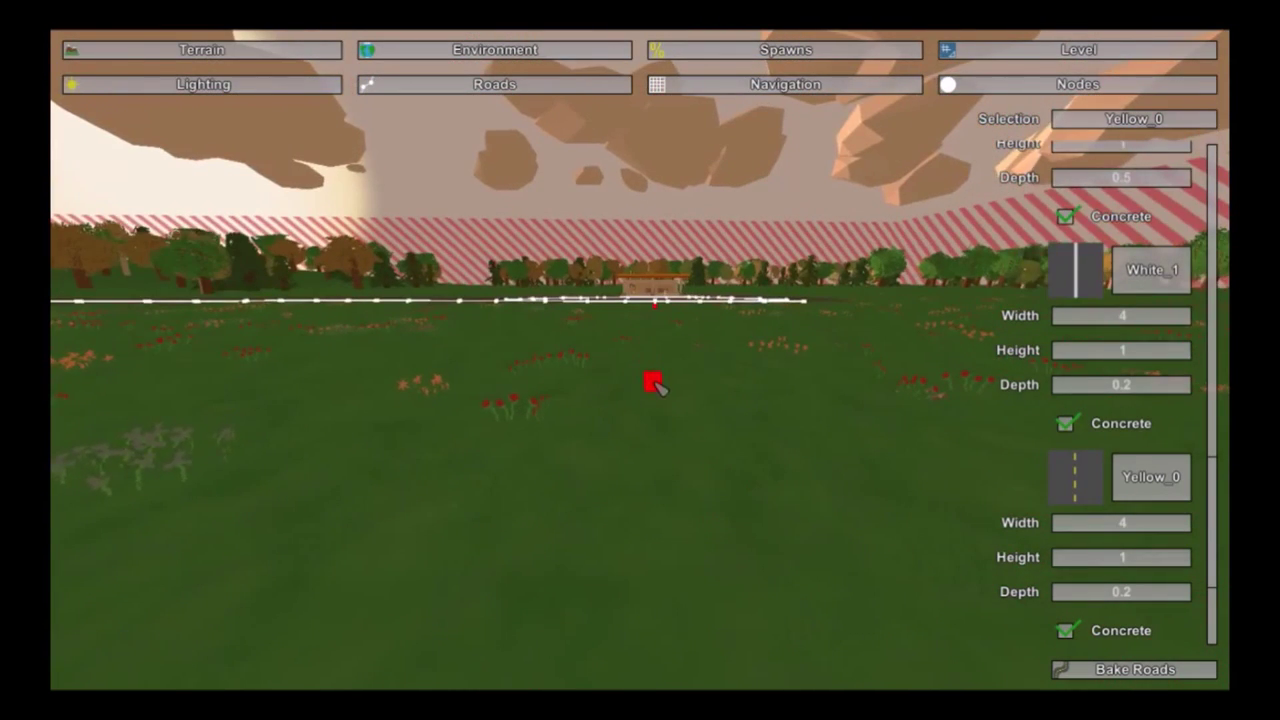
right_click_drag(656, 384, 630, 500)
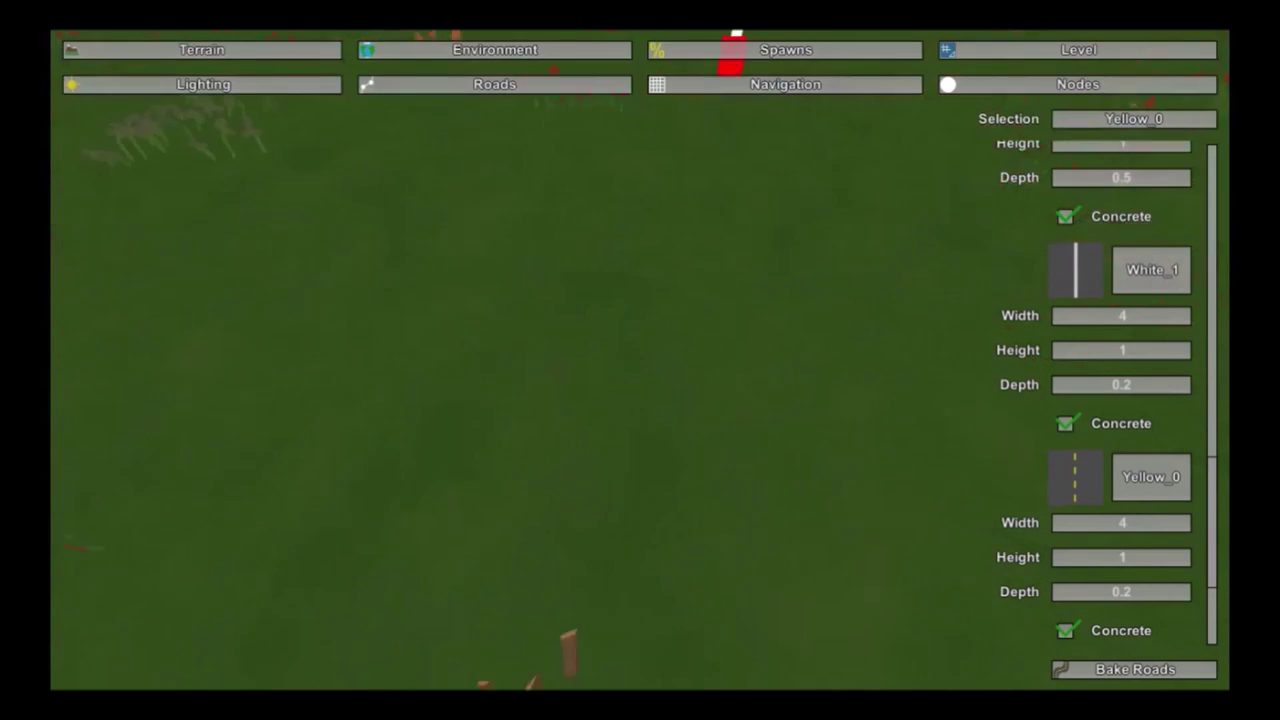
key("s")
right_click_drag(652, 322, 640, 360)
key("d")
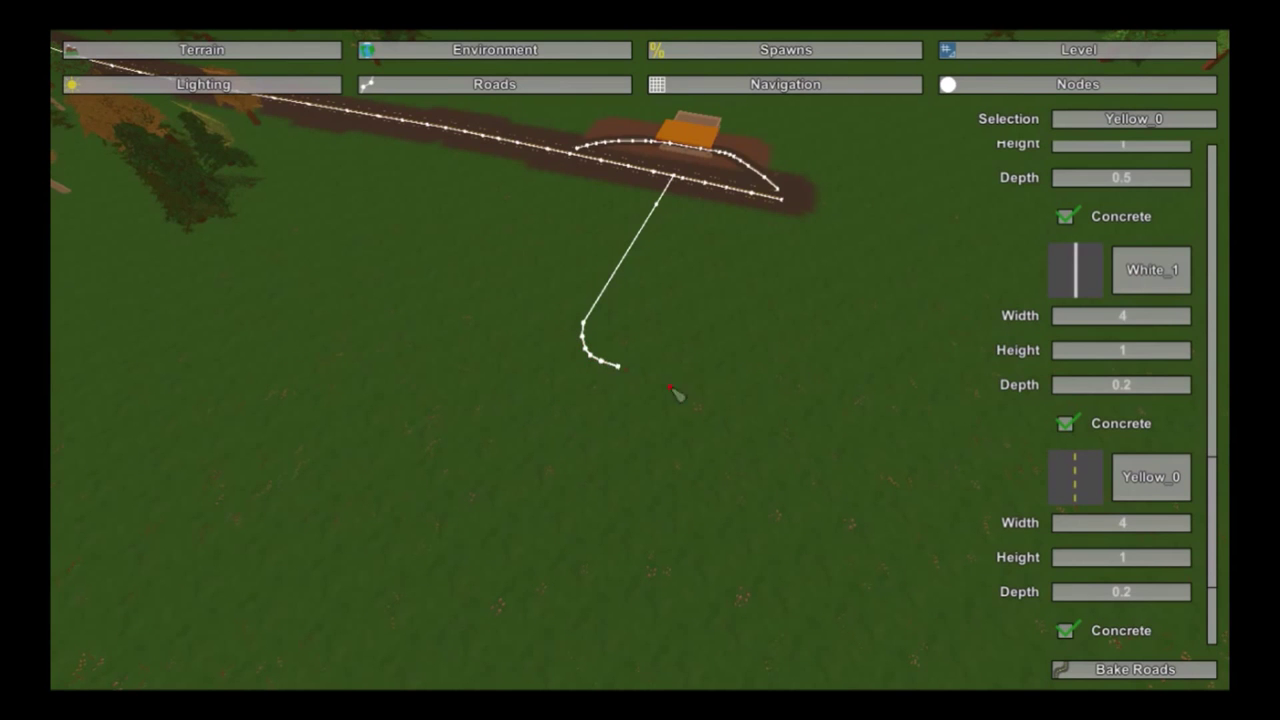
Step: Bake the roads so the ground beneath the new side road is painted
left_click(1083, 675)
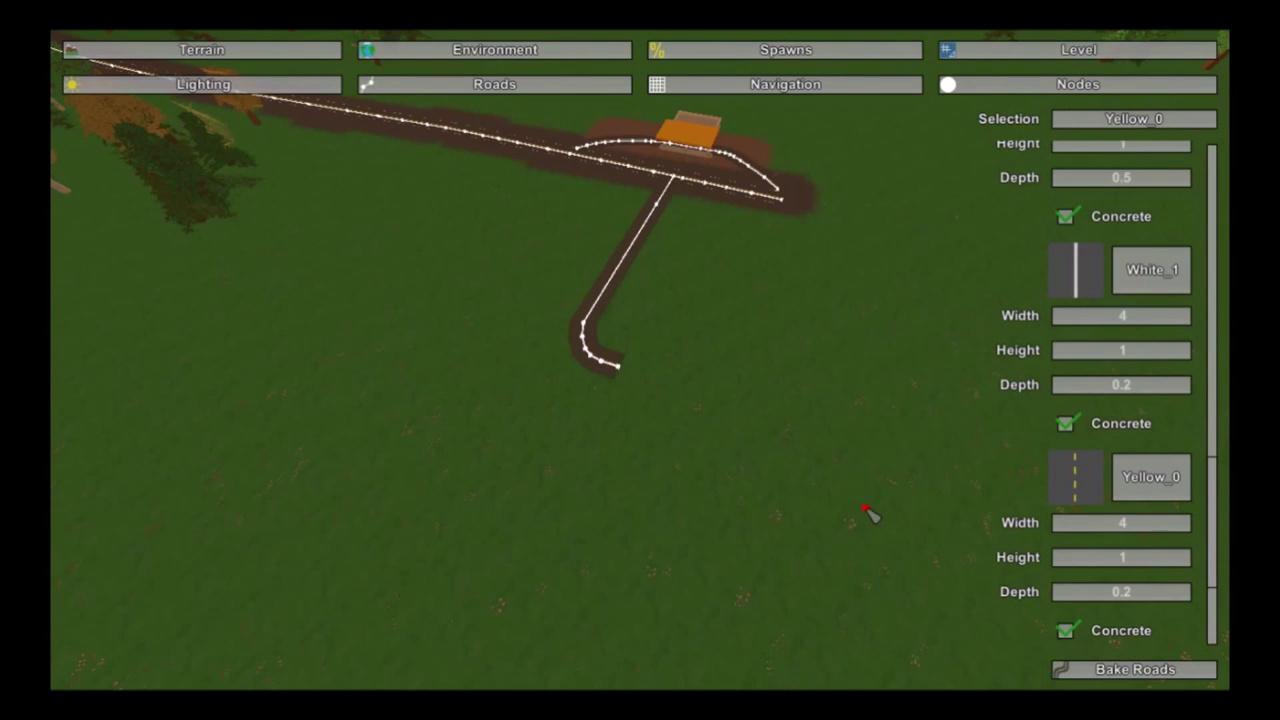
key("Escape")
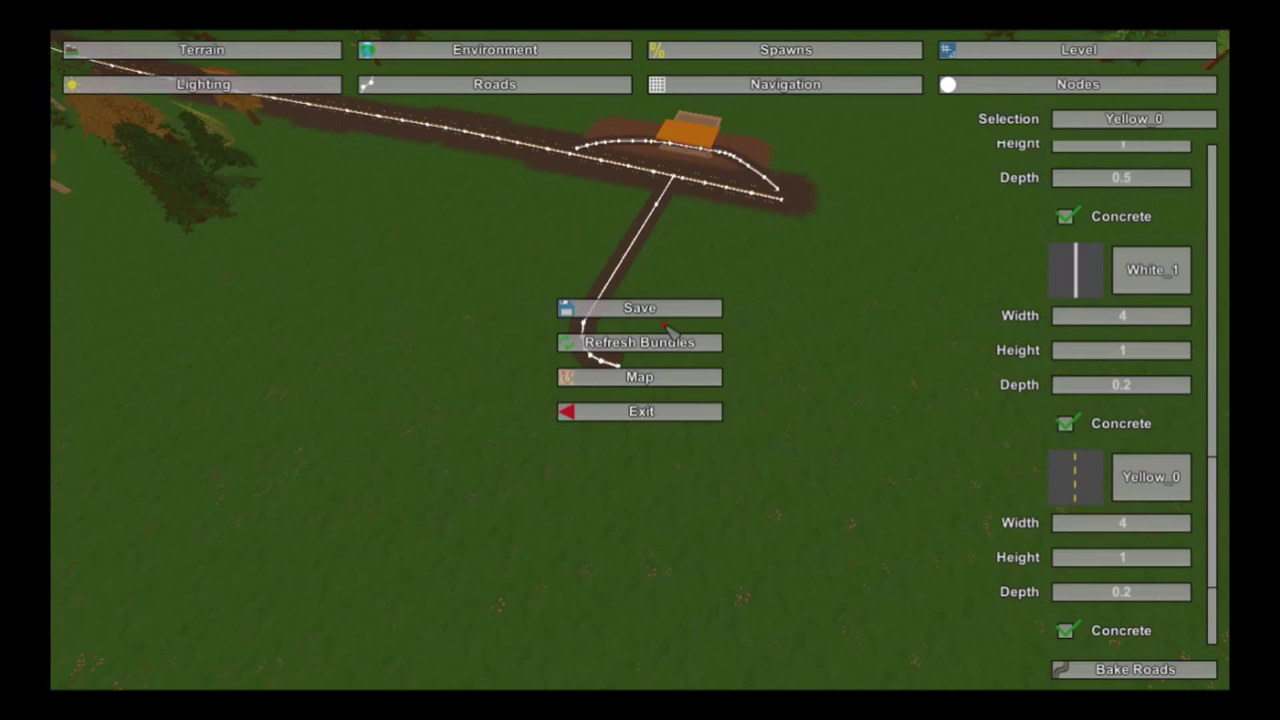
key("Escape")
Step: Add a road section from the end of the main road to the loose end of the side road and align its end node
key("d")
right_click_drag(704, 370, 640, 362)
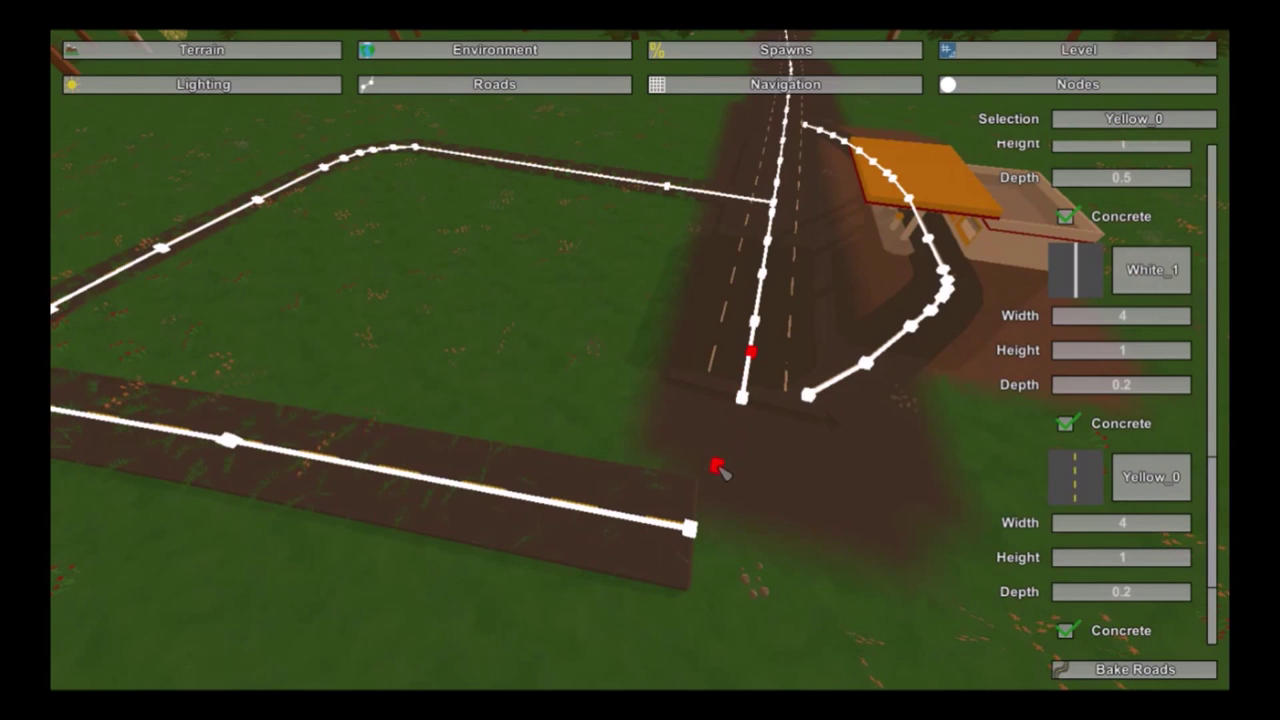
left_click(693, 566)
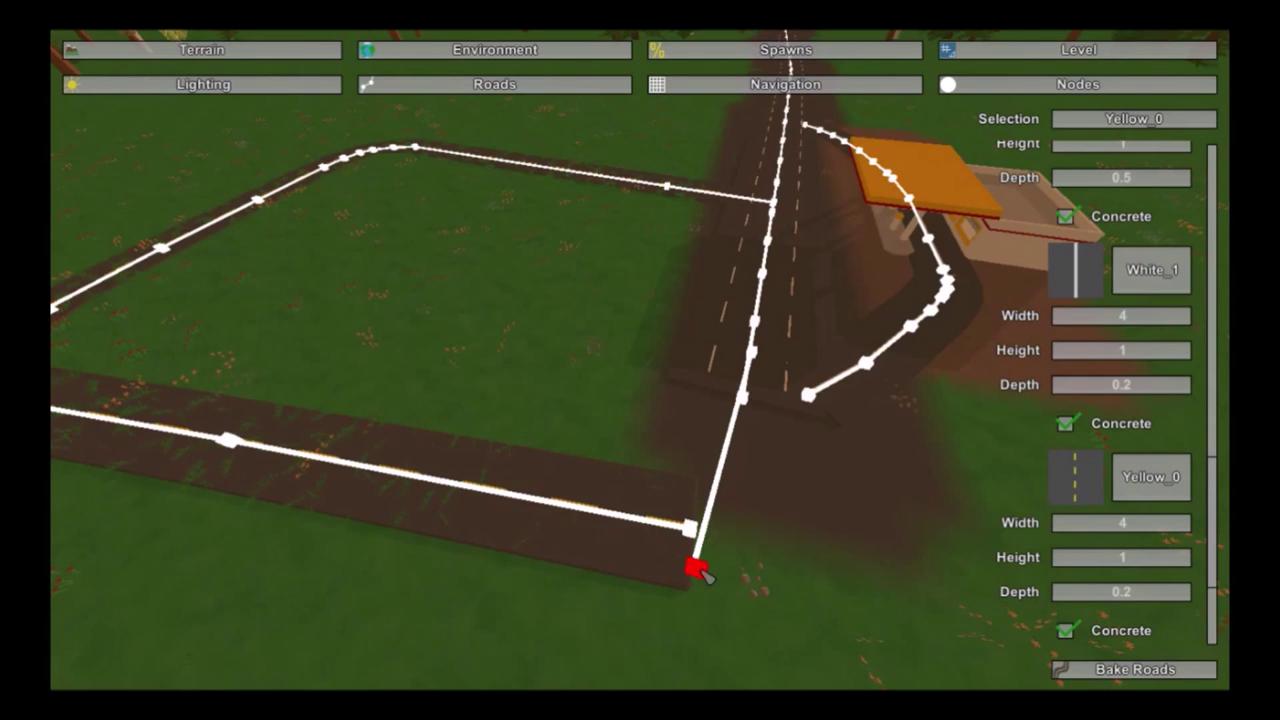
left_click_drag(710, 571, 721, 573)
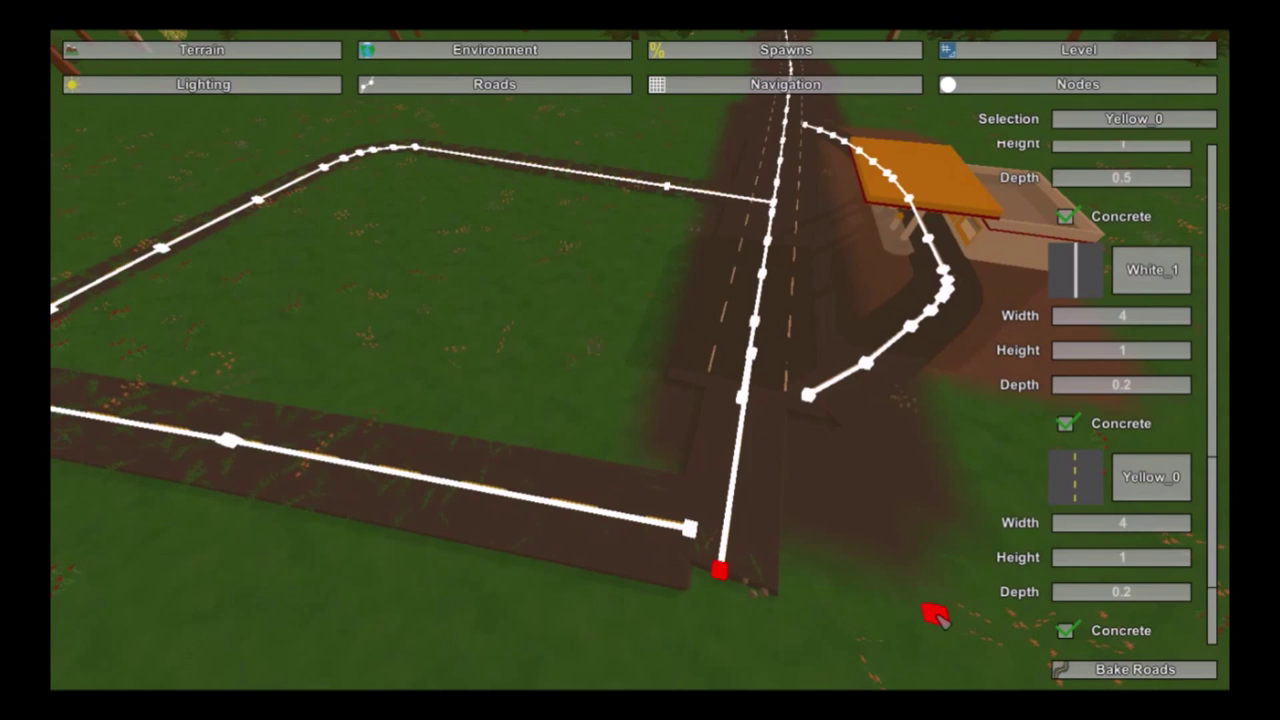
Step: Choose the Road type and lay a short strip on each edge of the main road where it narrows before the side road
scroll(1000, 530, "down", 4)
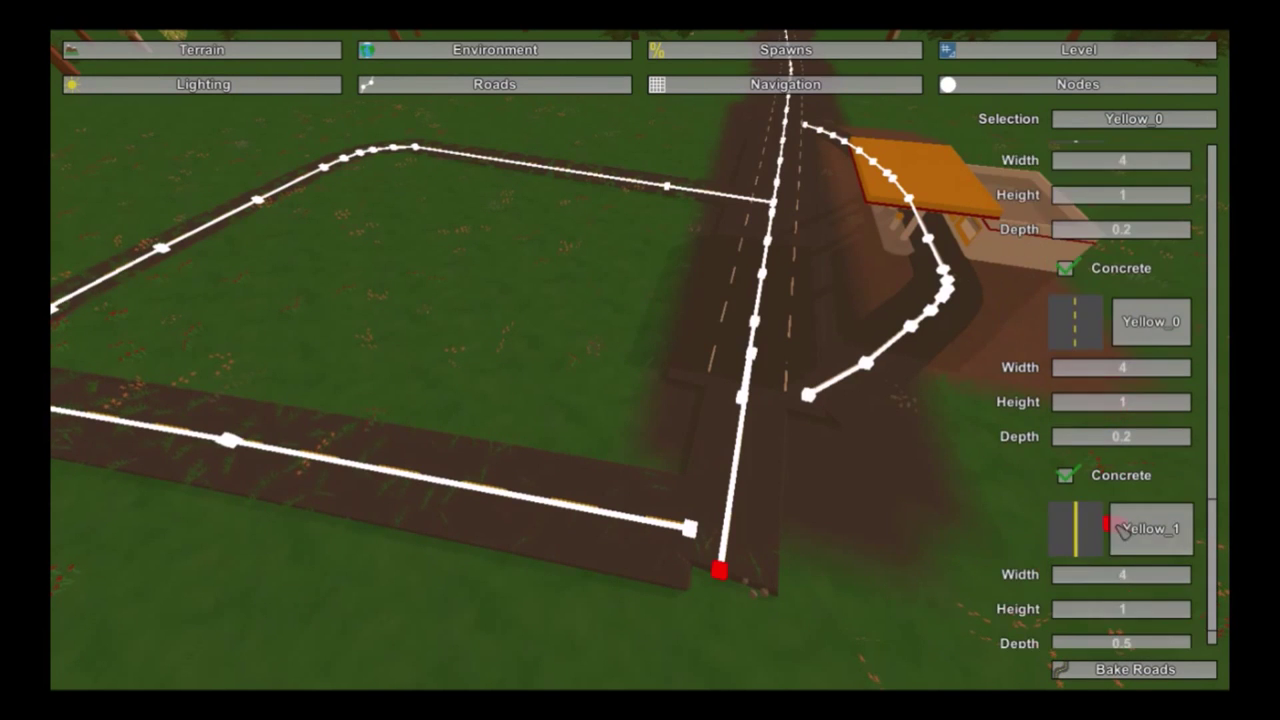
scroll(1120, 527, "down", 10)
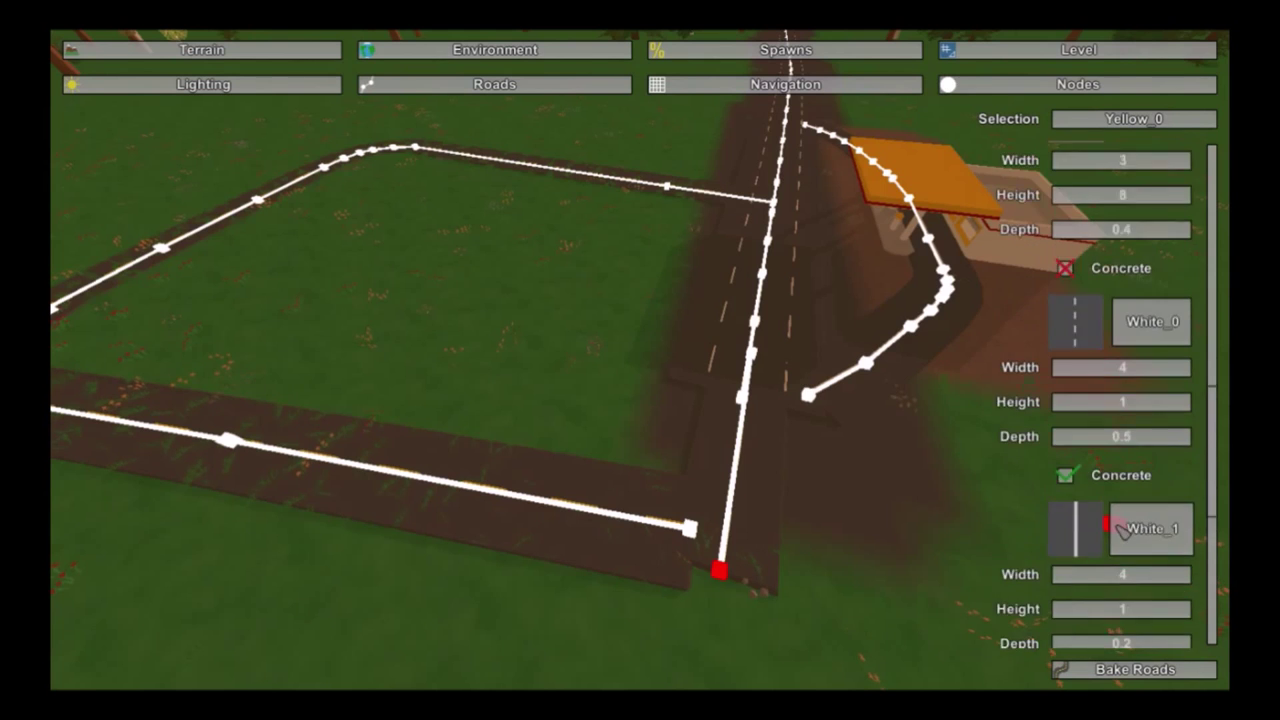
left_click(1122, 530)
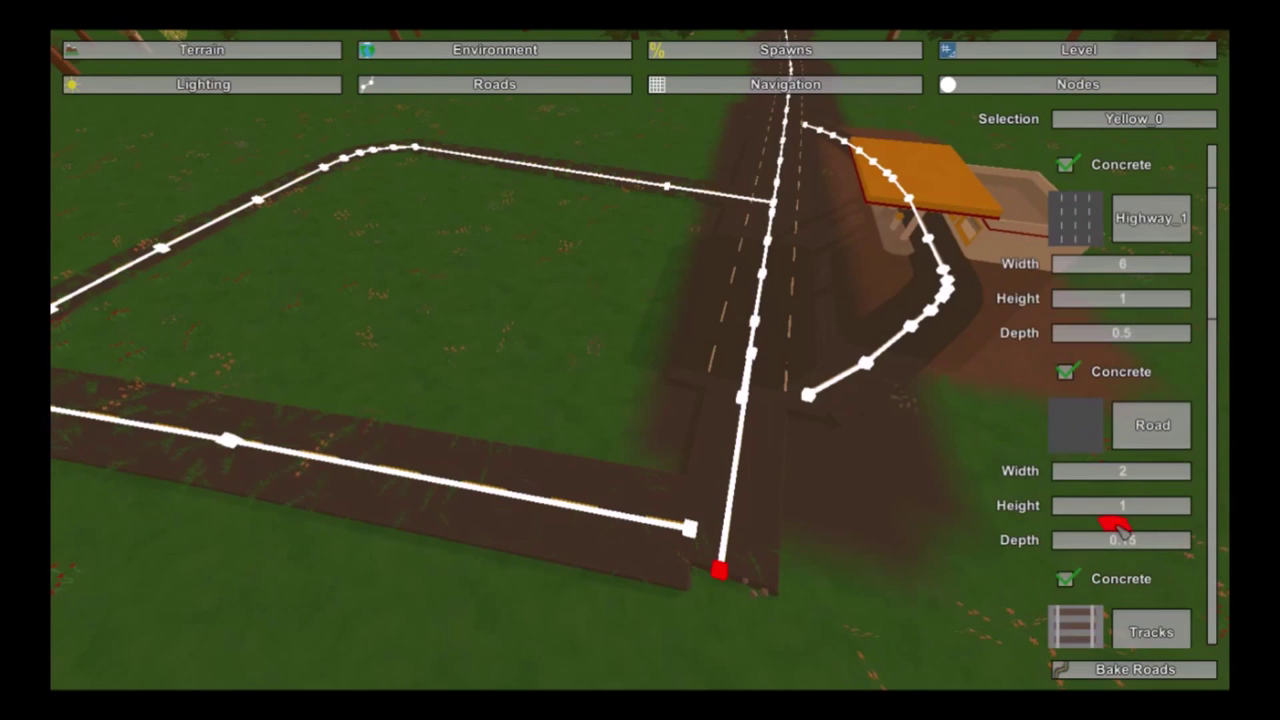
left_click(1130, 428)
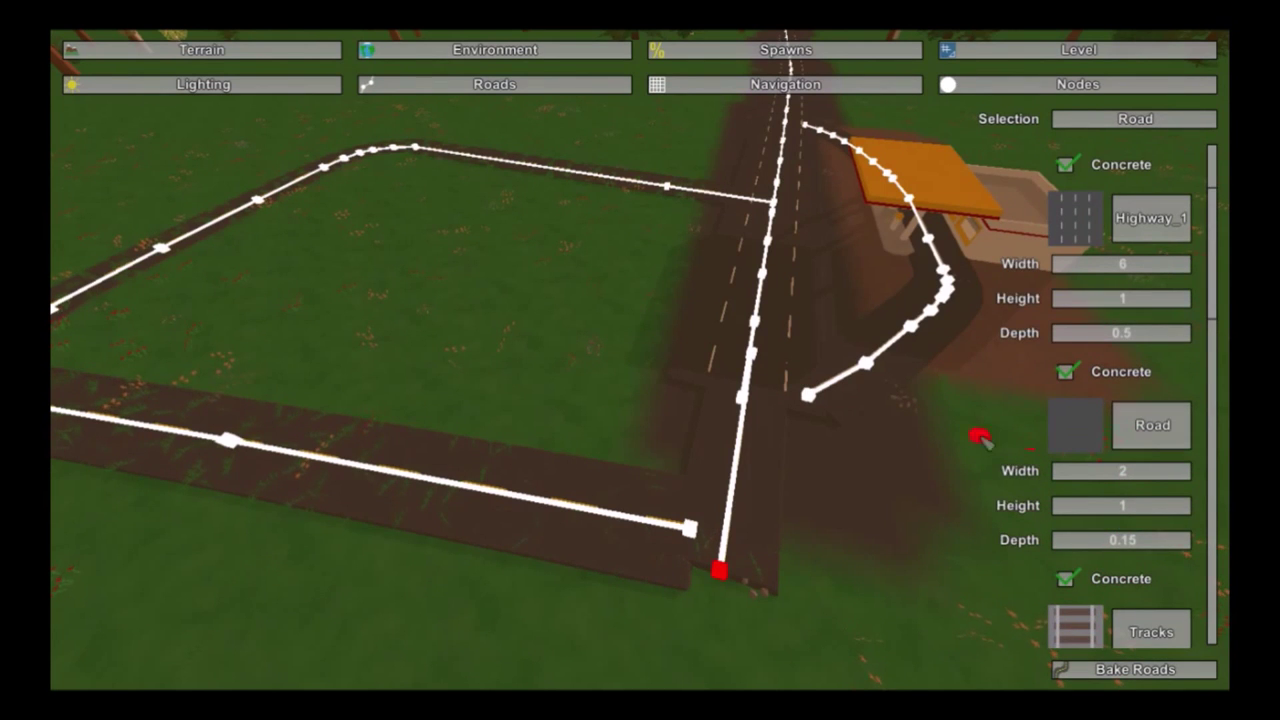
left_click(688, 366)
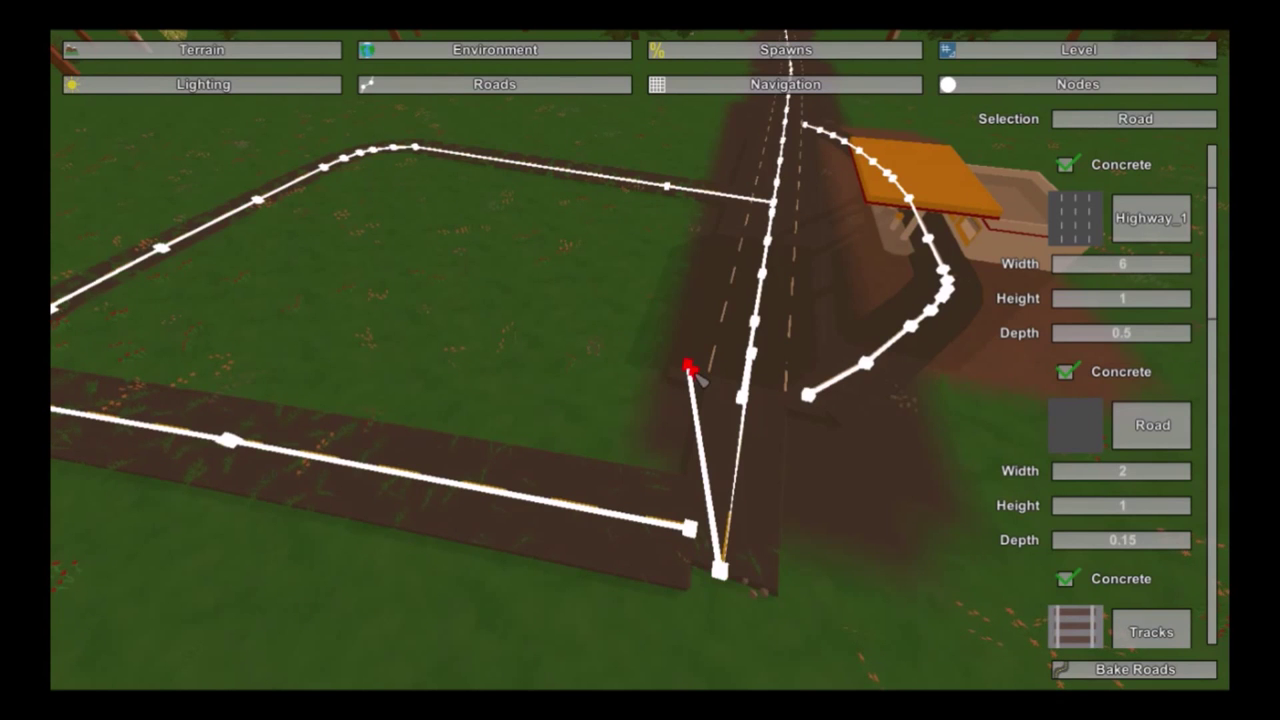
key("Delete")
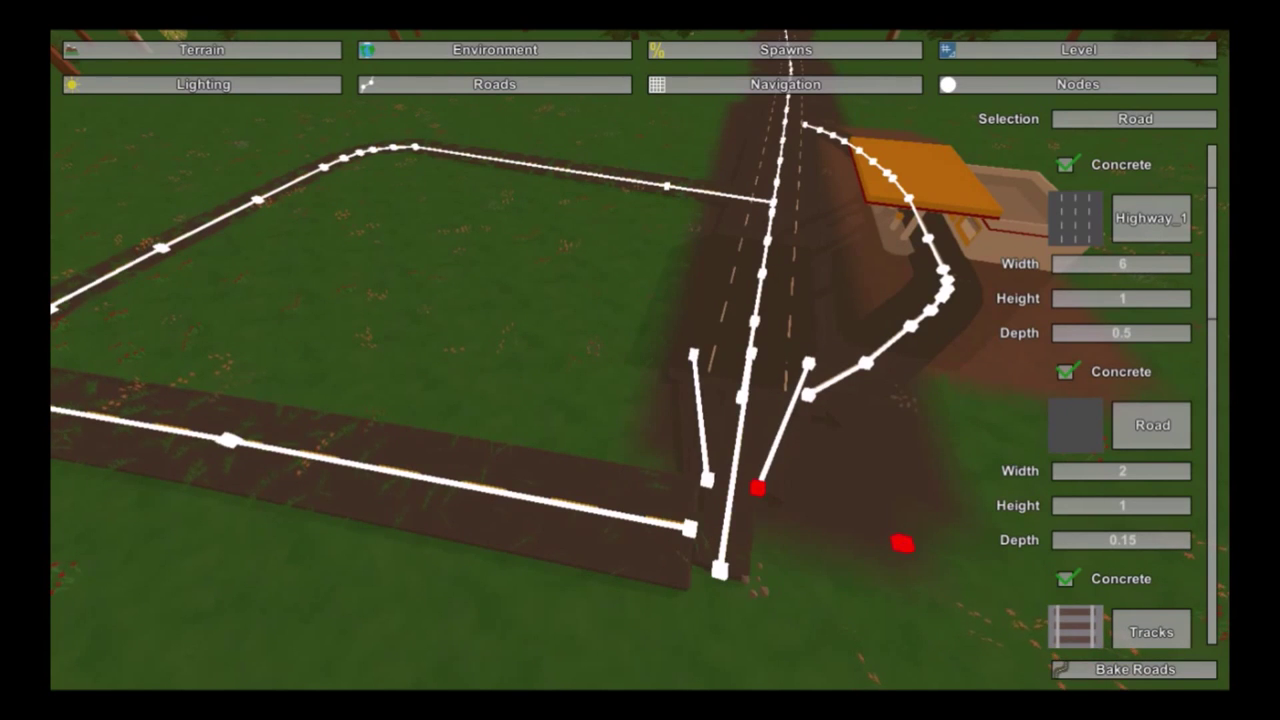
Step: Lay two shorter Road strips between the outer strips and the main road's centre line, and bake the roads
key("w")
key("d")
key("a")
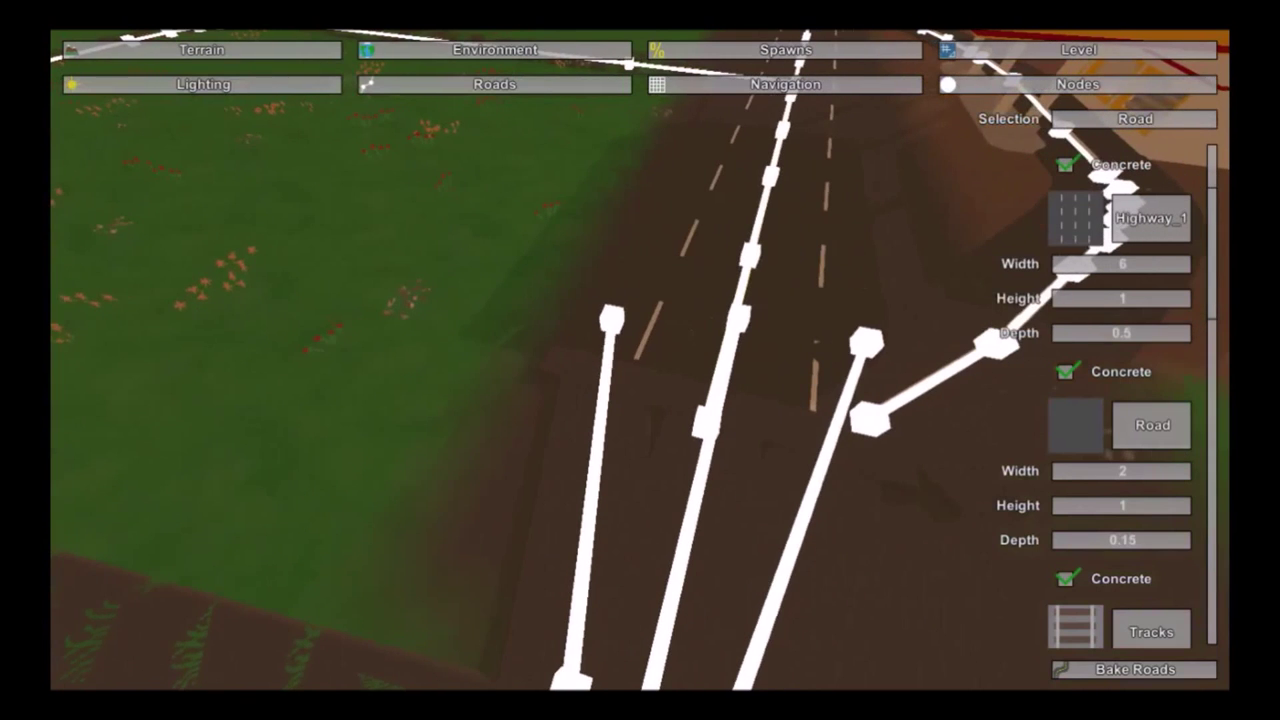
left_click(661, 336)
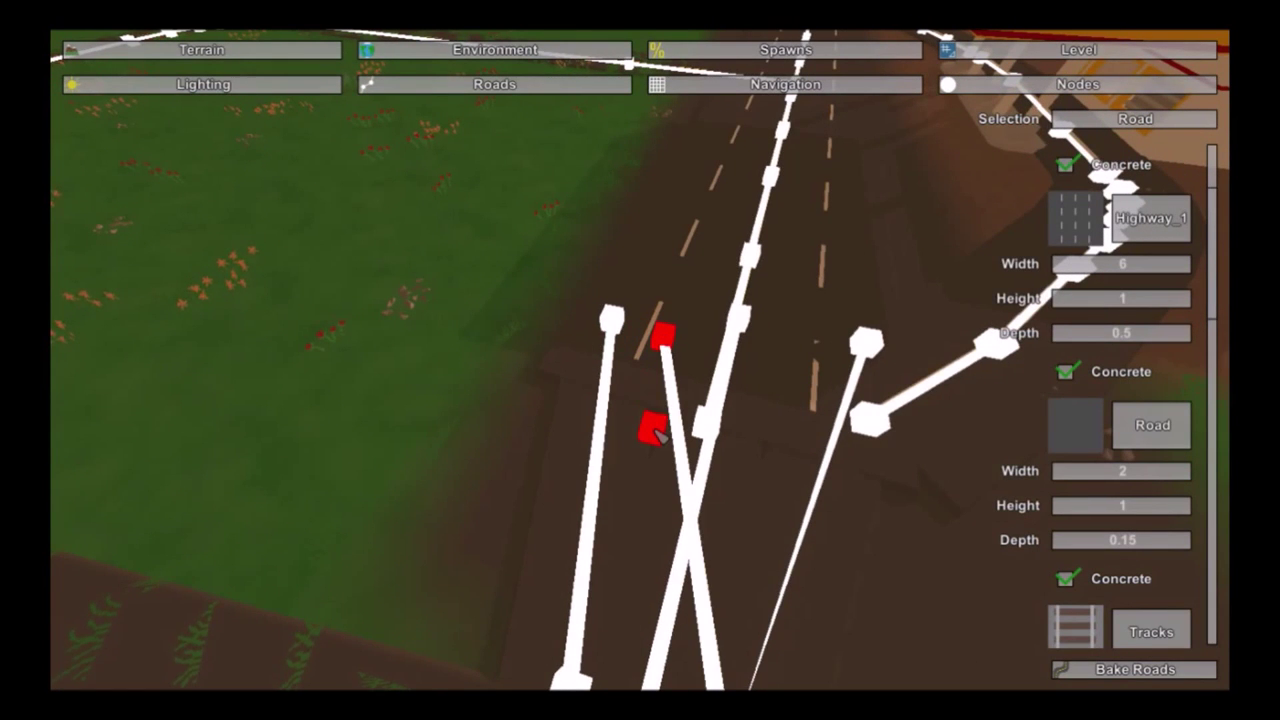
key("Delete")
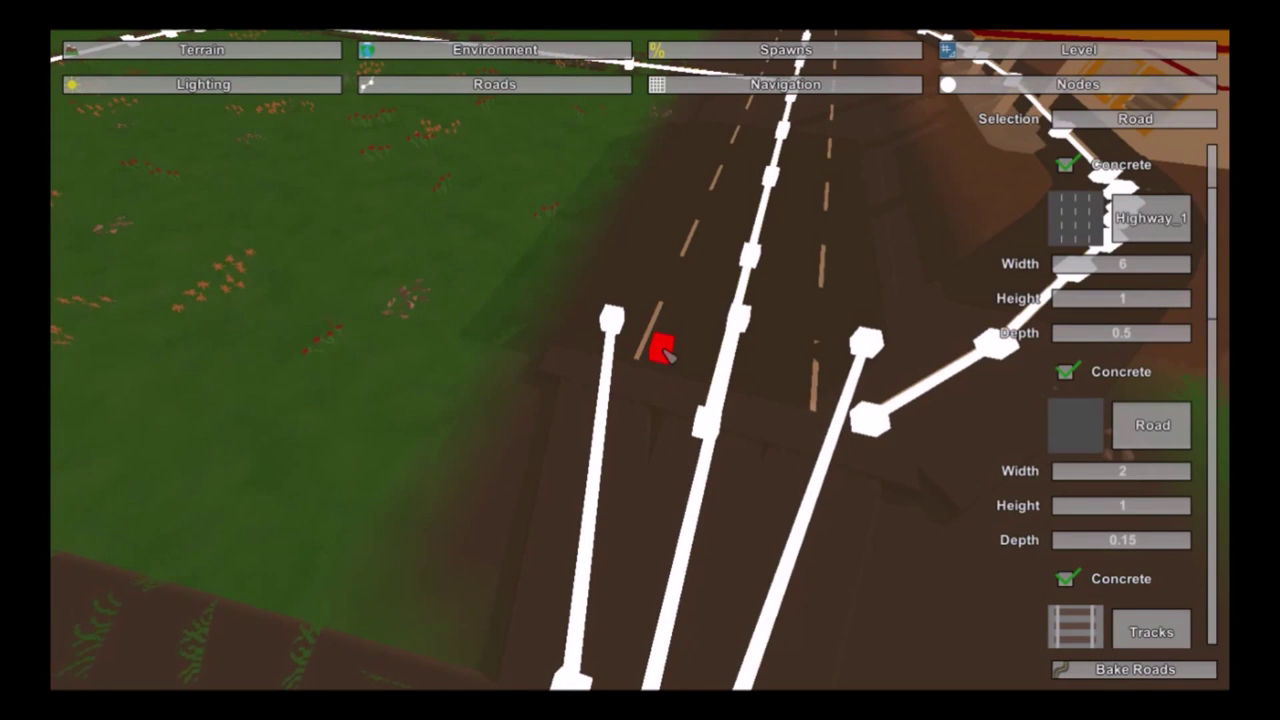
left_click_drag(660, 422, 656, 510)
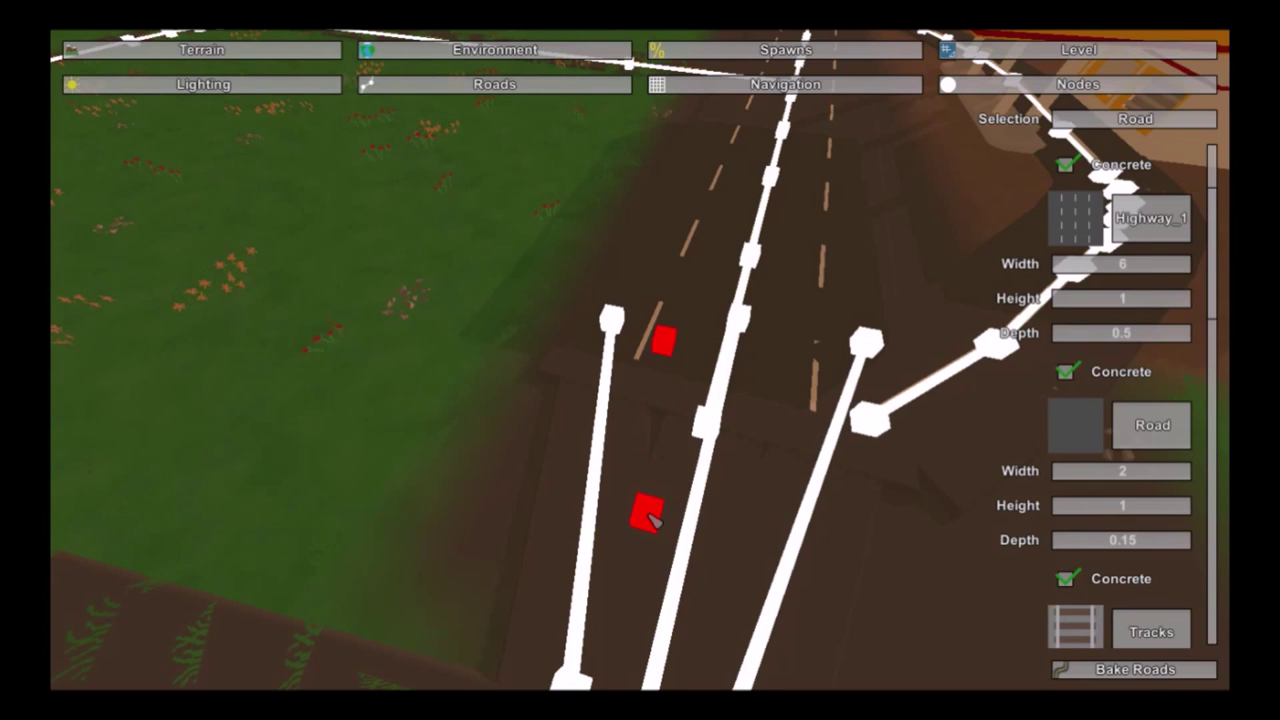
left_click(649, 515)
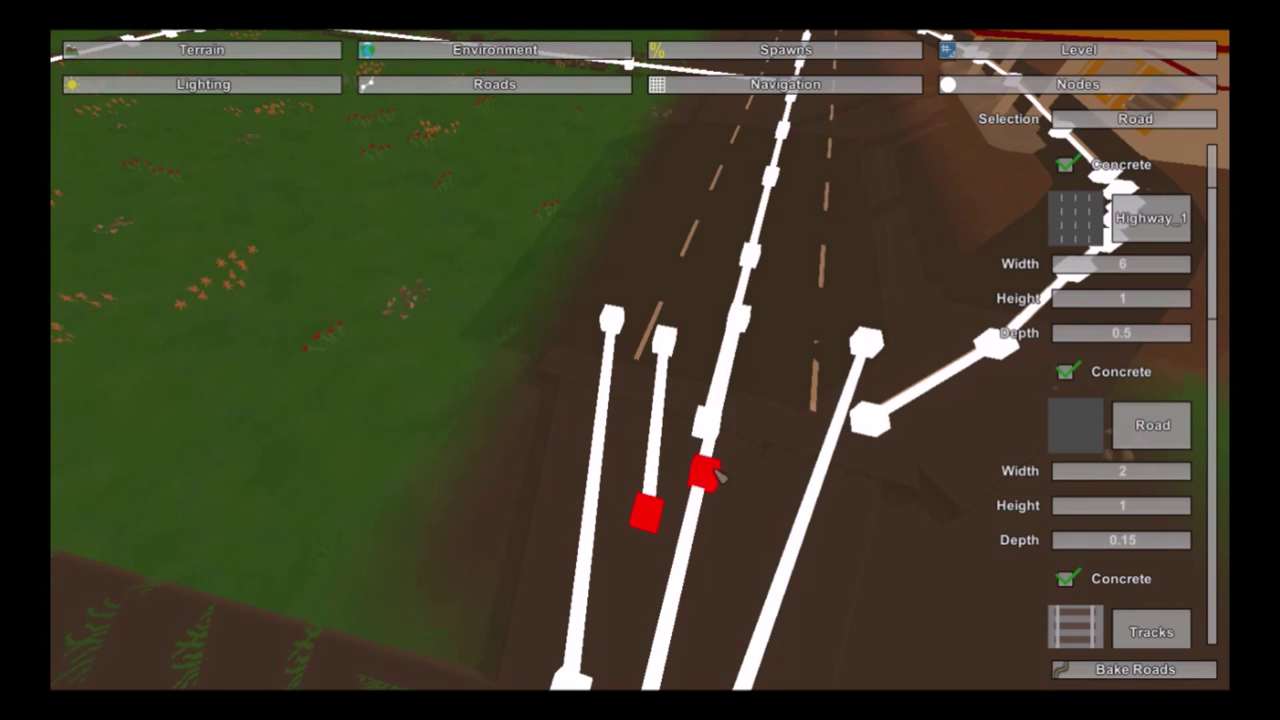
left_click(806, 375)
left_click_drag(812, 378, 743, 528)
left_click(918, 598)
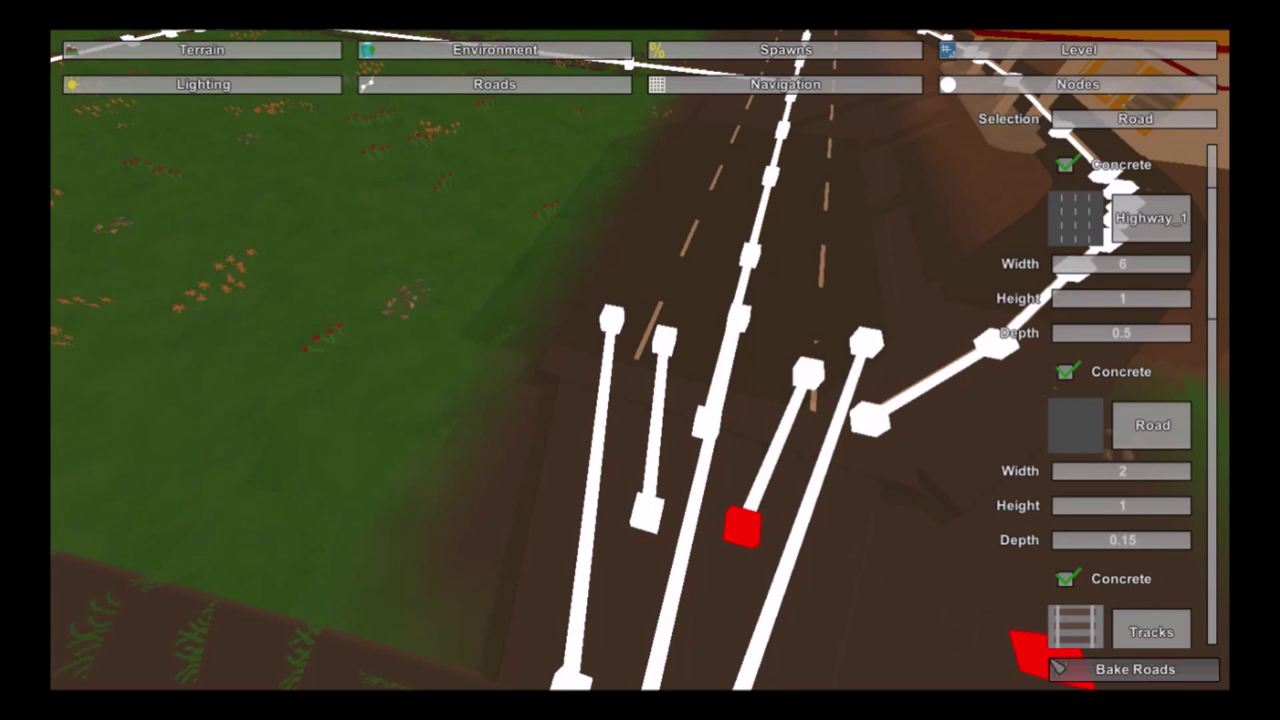
left_click(1060, 668)
Step: Select the end node of the main road beside the side road junction and set the road type to Yellow_0
right_click_drag(900, 597, 1120, 630)
key("s")
mouse_move(553, 228)
right_mouse_down()
mouse_move(720, 246)
mouse_move(629, 357)
right_mouse_up()
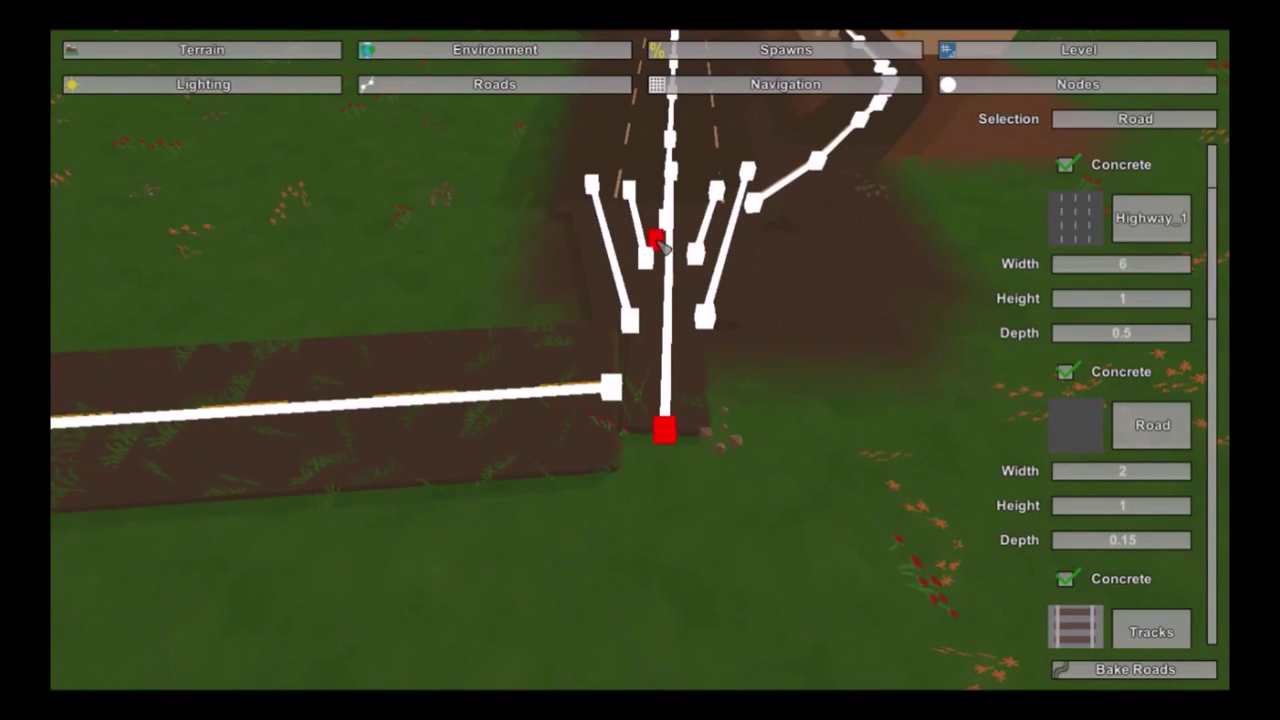
scroll(1100, 337, "up", 3)
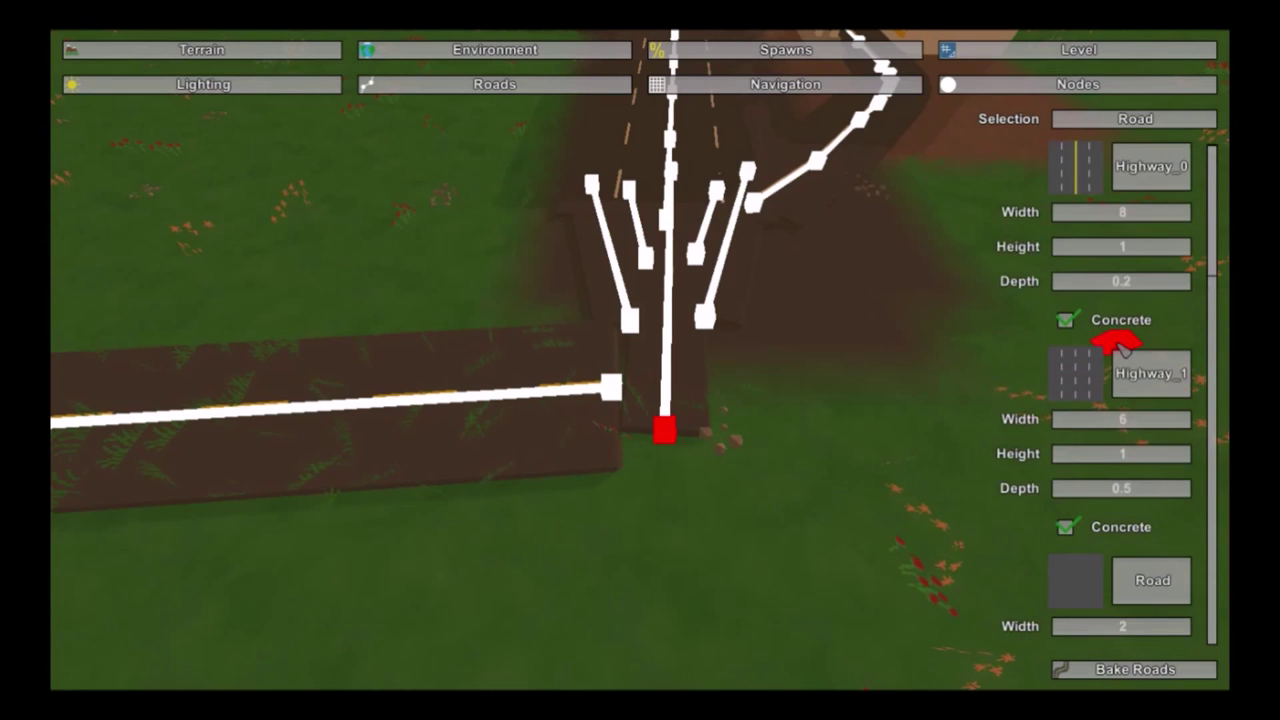
scroll(1125, 343, "down", 15)
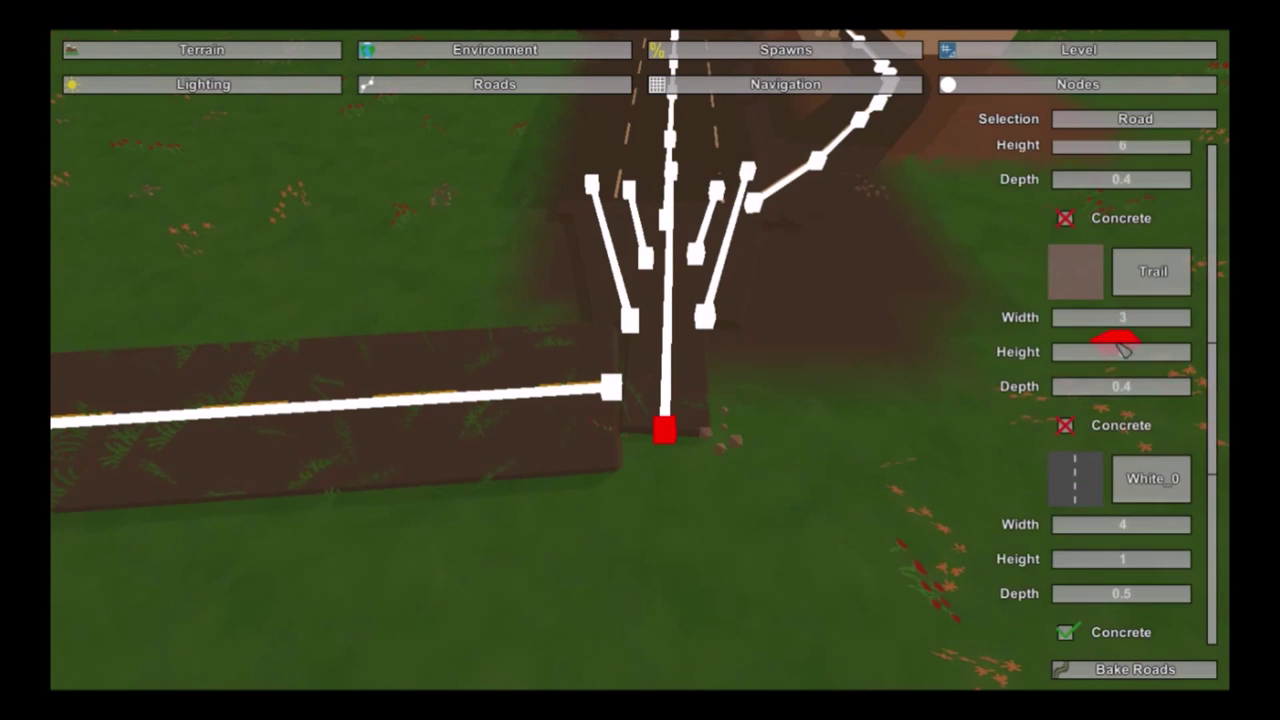
scroll(1125, 343, "down", 2)
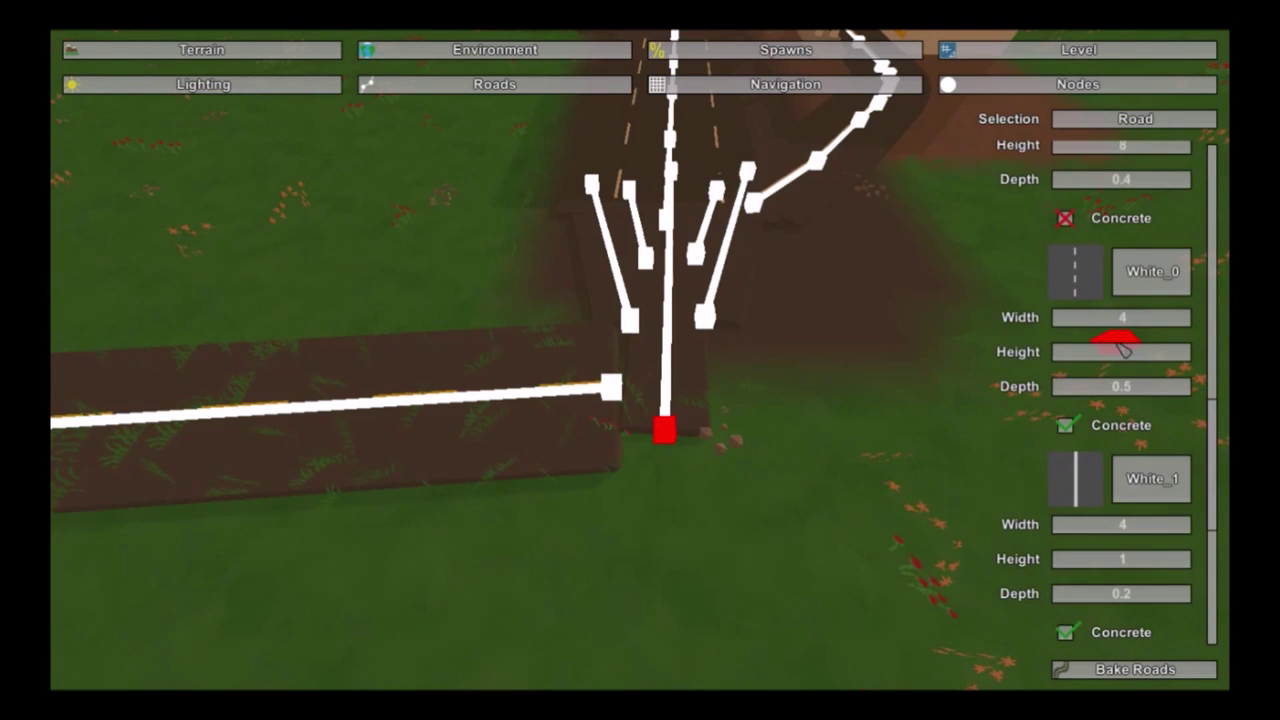
scroll(1123, 347, "down", 5)
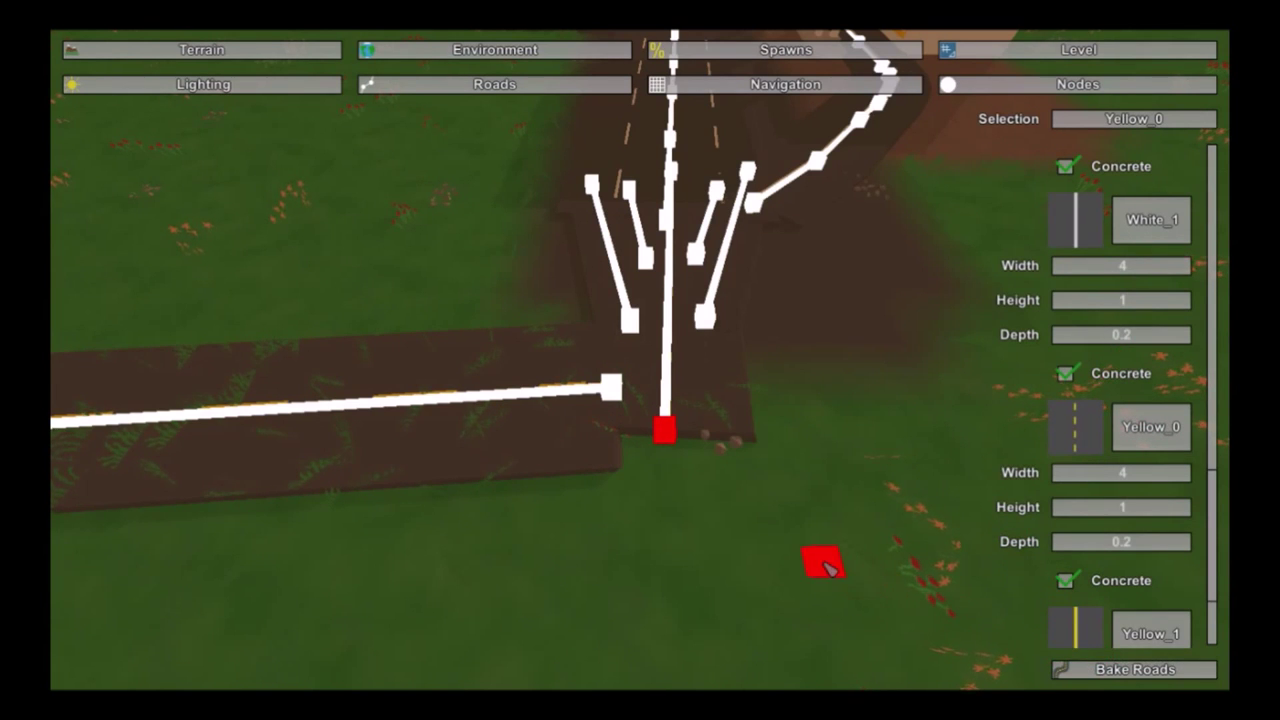
Step: Switch to object editing, search for "ho" and place House #1 in the field between the two side roads
key("a")
right_click_drag(733, 535, 758, 585)
key("w")
key("s")
key("d")
key("s")
key("s")
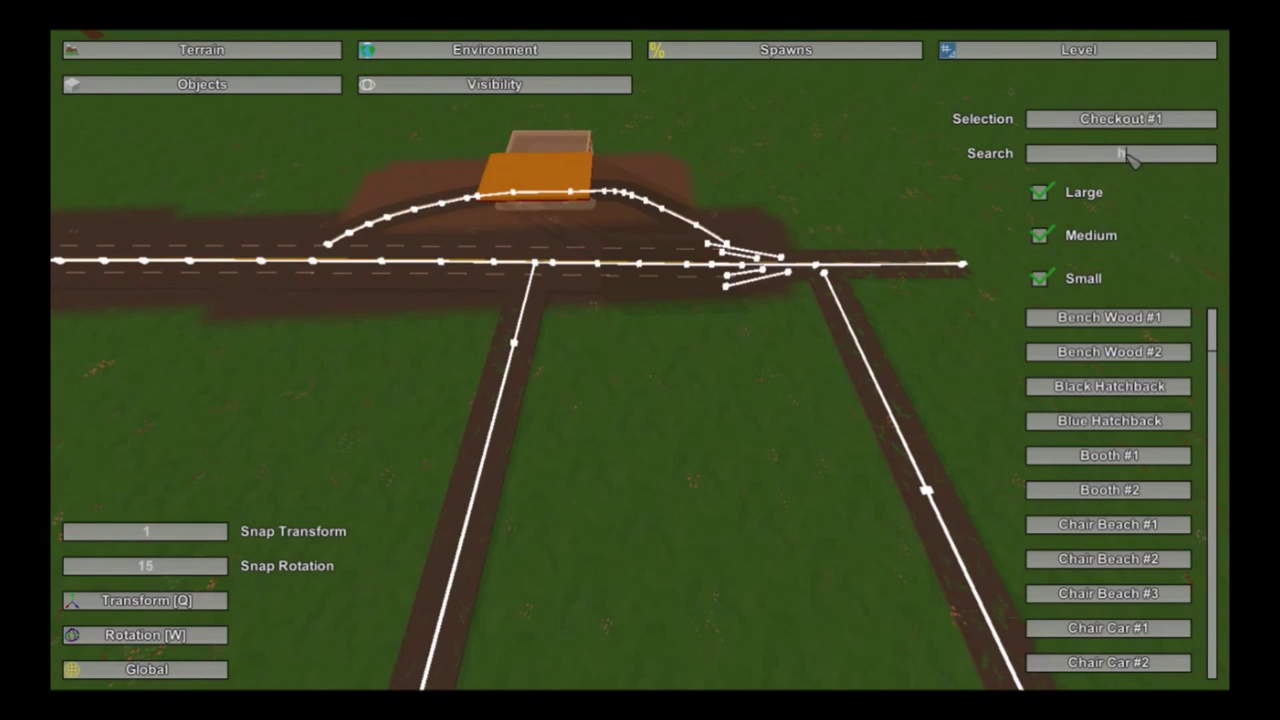
type("o")
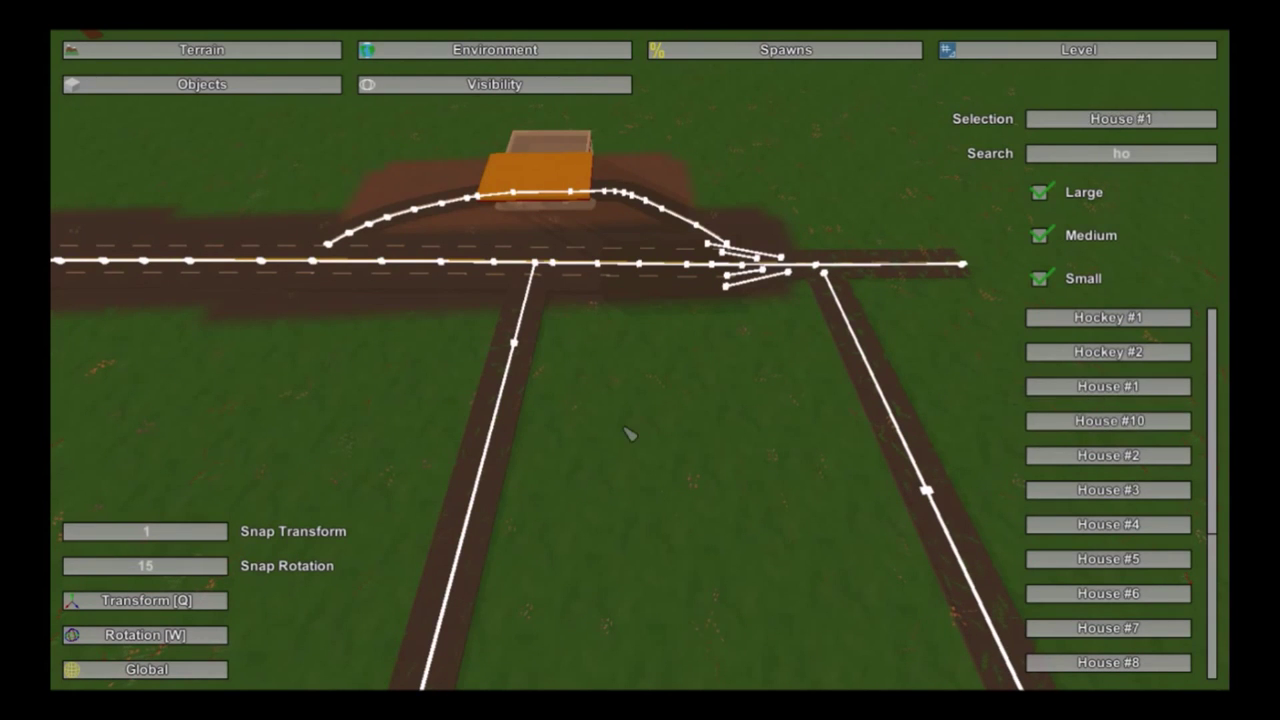
left_click(630, 432)
Step: Rotate House #1 about its vertical axis and move it closer to the corner of the main road and side road
right_click_drag(530, 461, 780, 370)
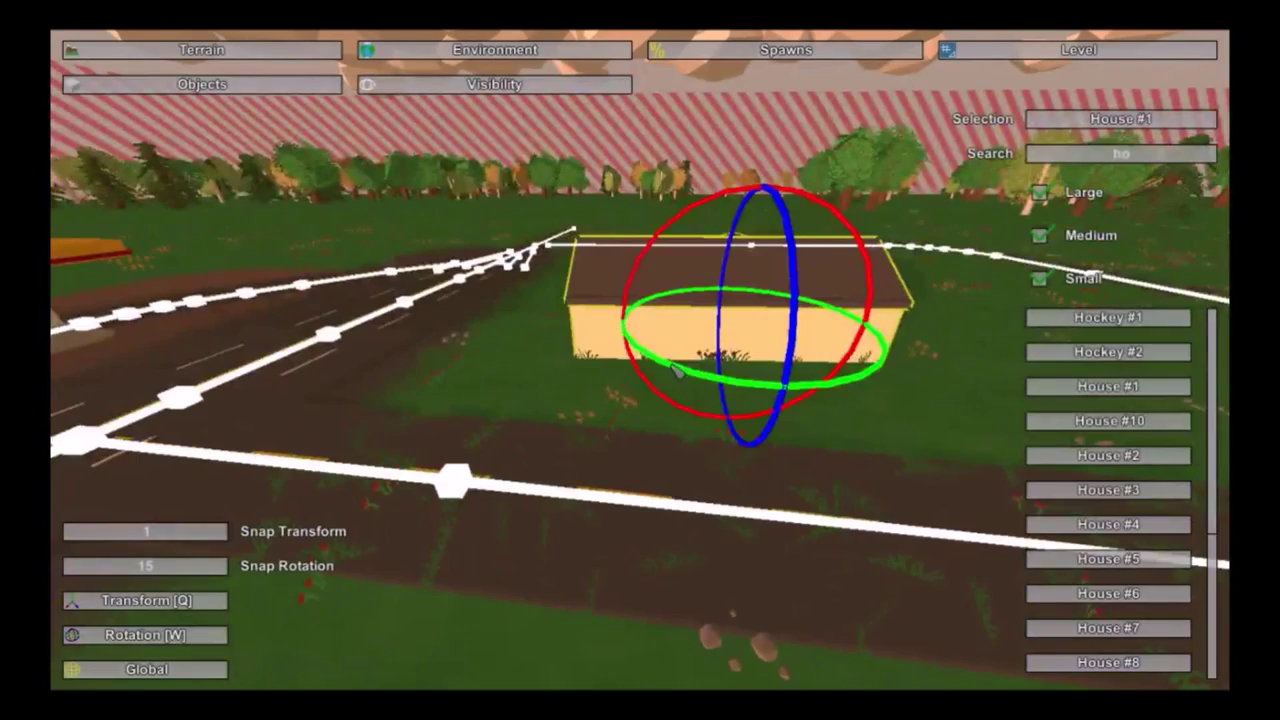
left_click_drag(676, 370, 826, 378)
right_click_drag(718, 352, 550, 475)
key("q")
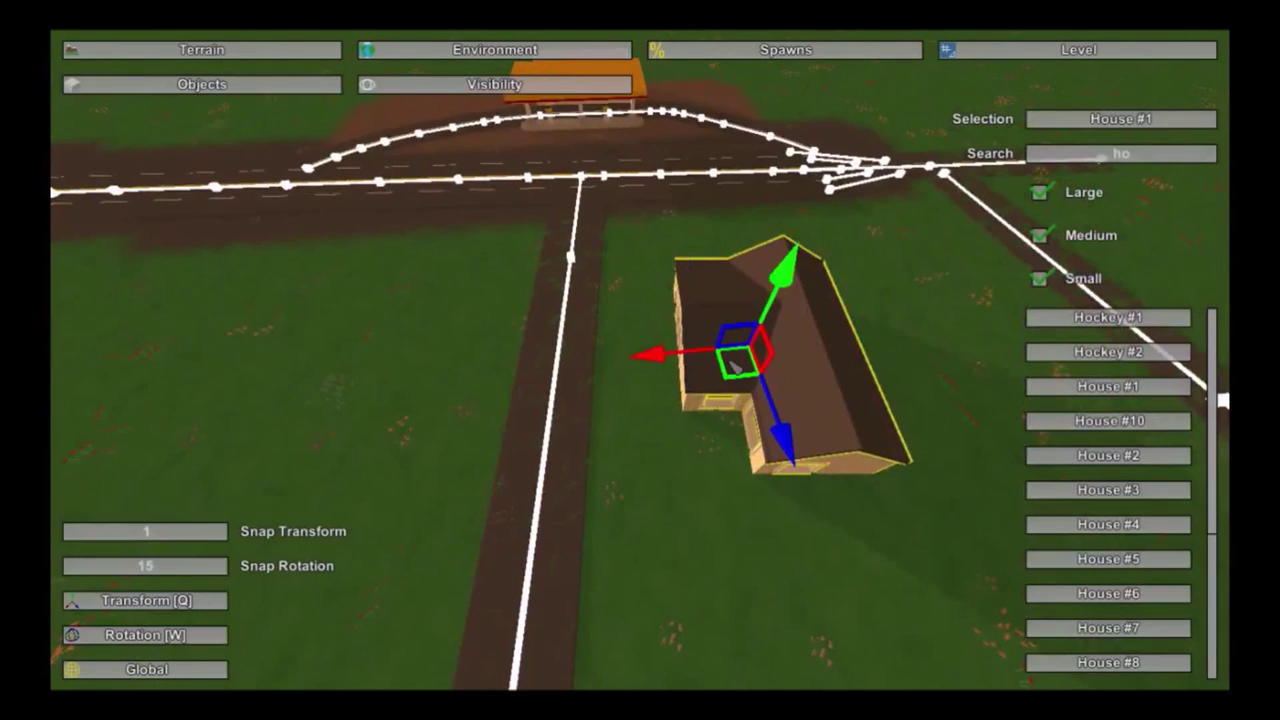
left_click_drag(735, 367, 660, 282)
key("a")
right_click_drag(556, 294, 640, 360)
key("d")
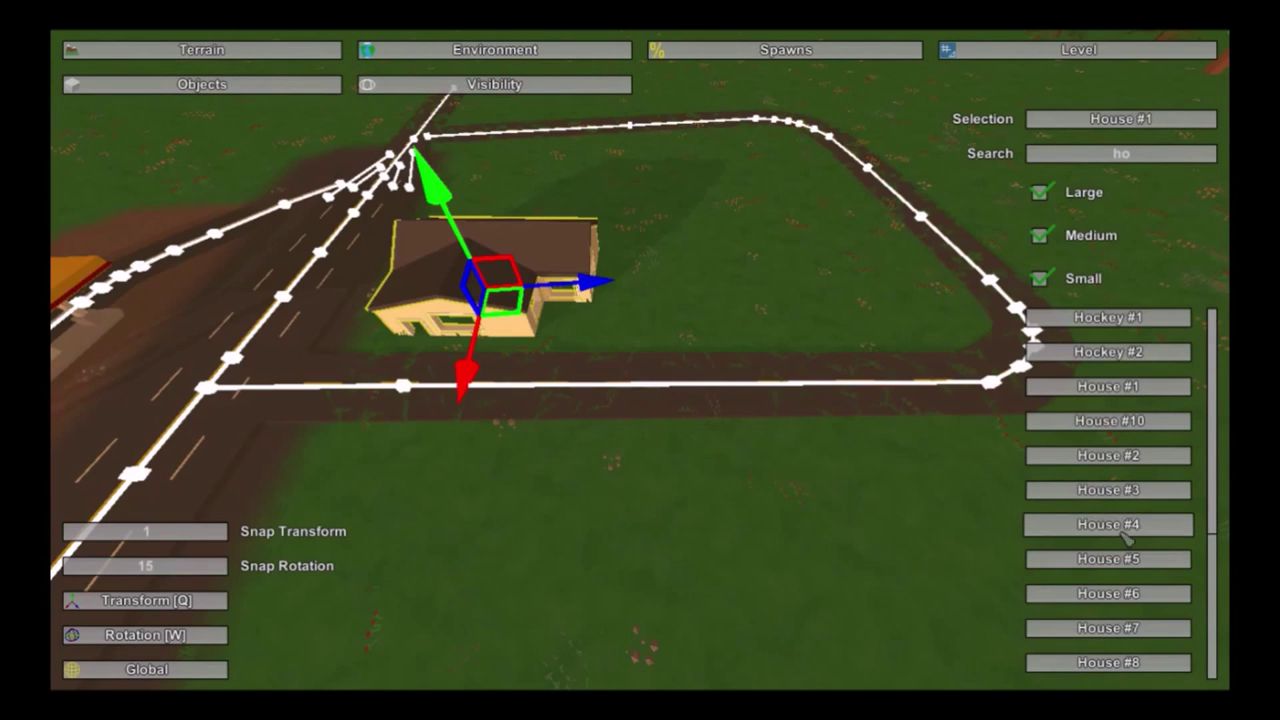
left_click(860, 321)
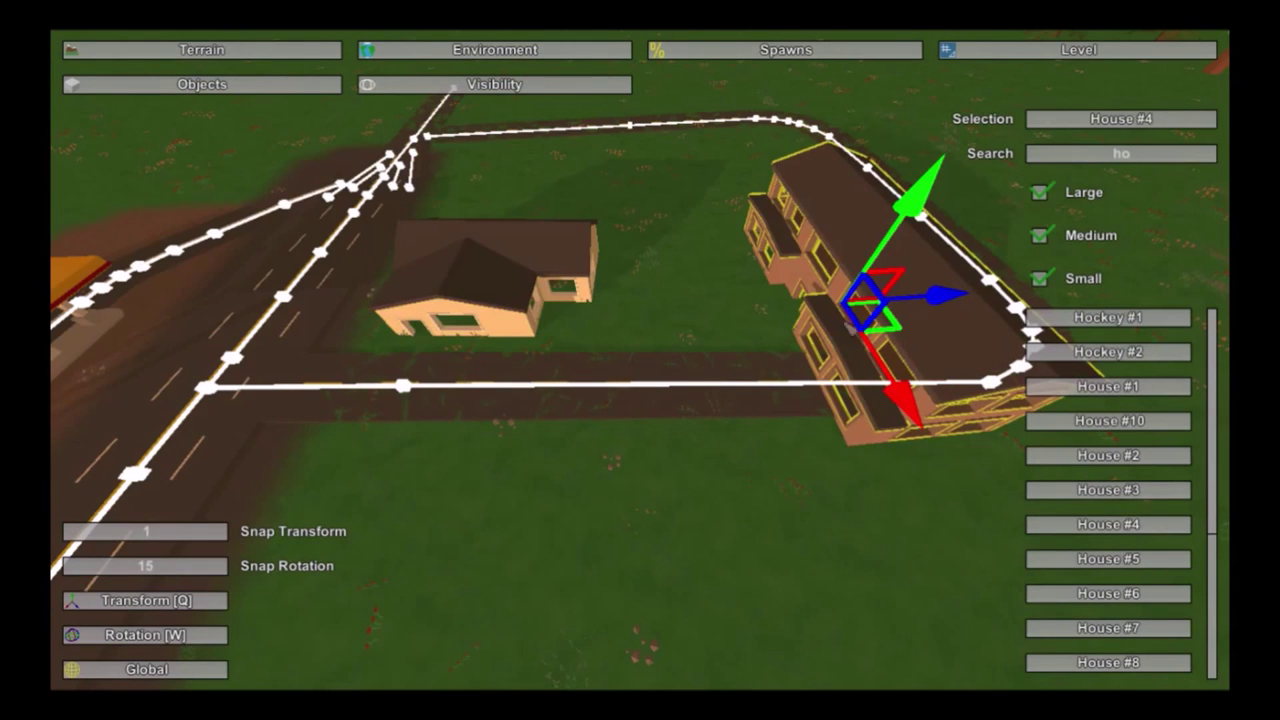
key("Delete")
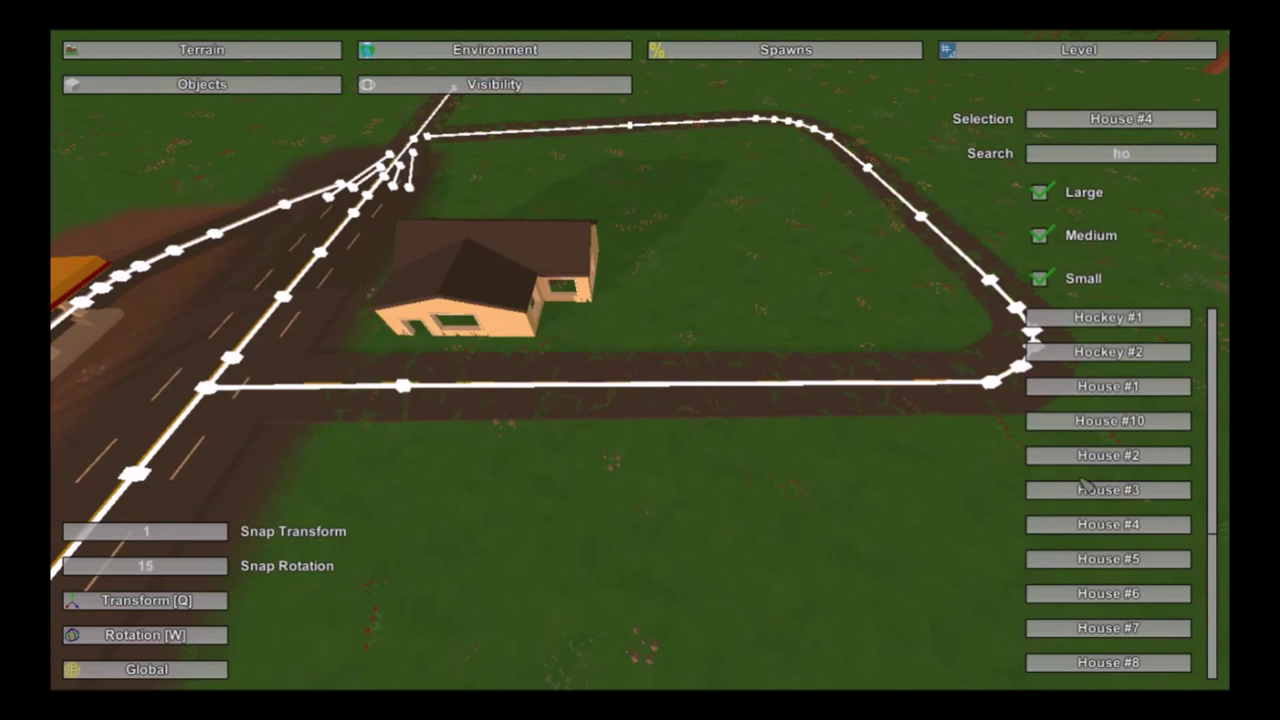
Step: Place House #3 next to House #1 along the side road, turn it to face the road and shift it slightly toward House #1
left_click(773, 290)
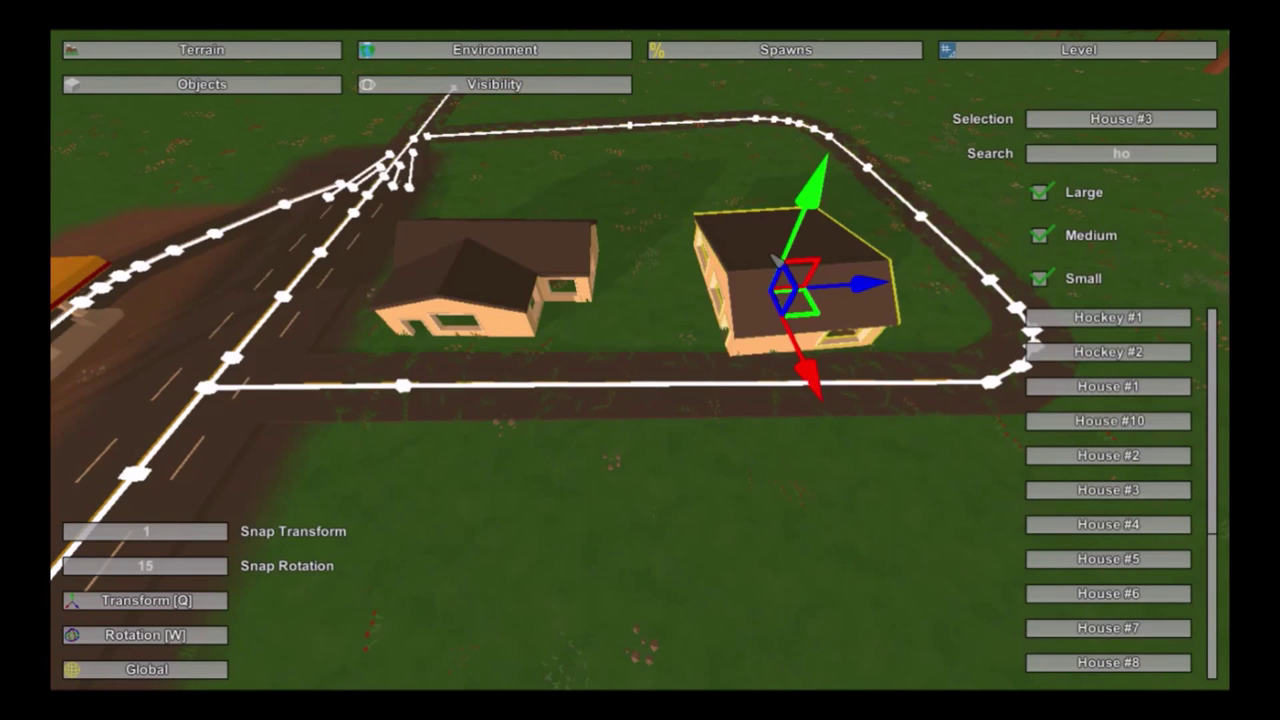
key("w")
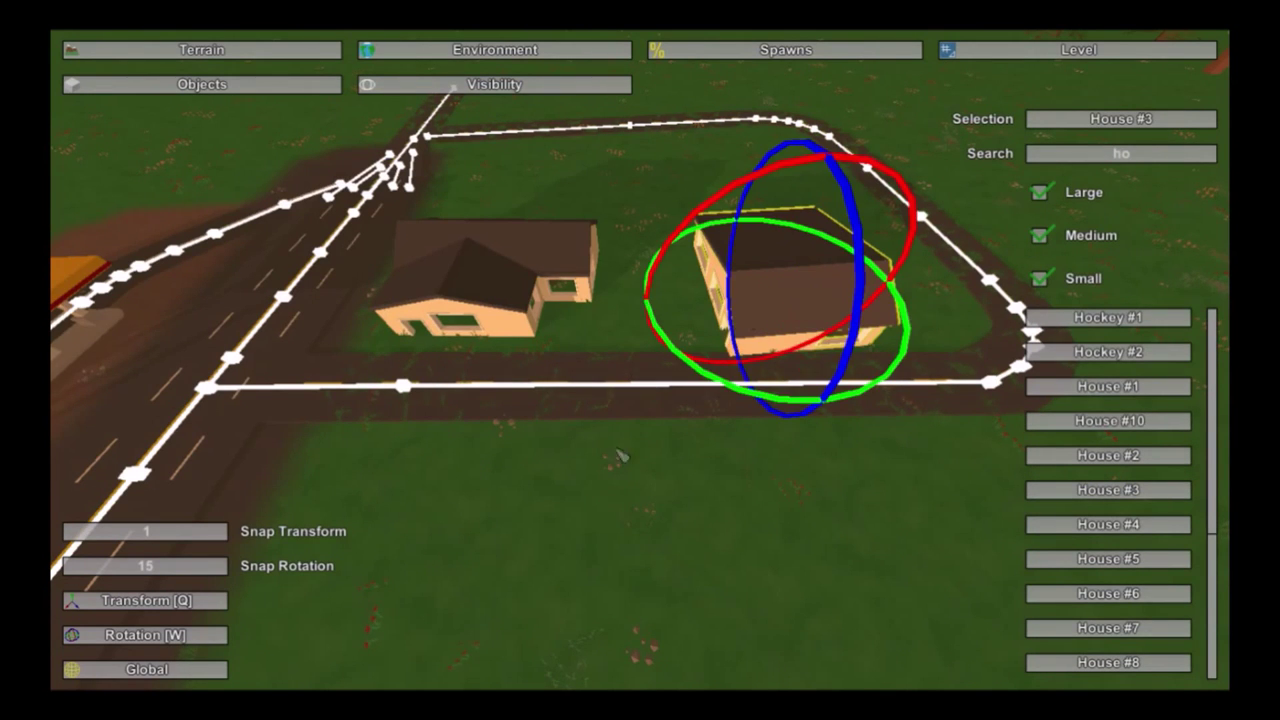
key("q")
key("w")
key("q")
key("w")
left_click_drag(755, 396, 827, 407)
key("q")
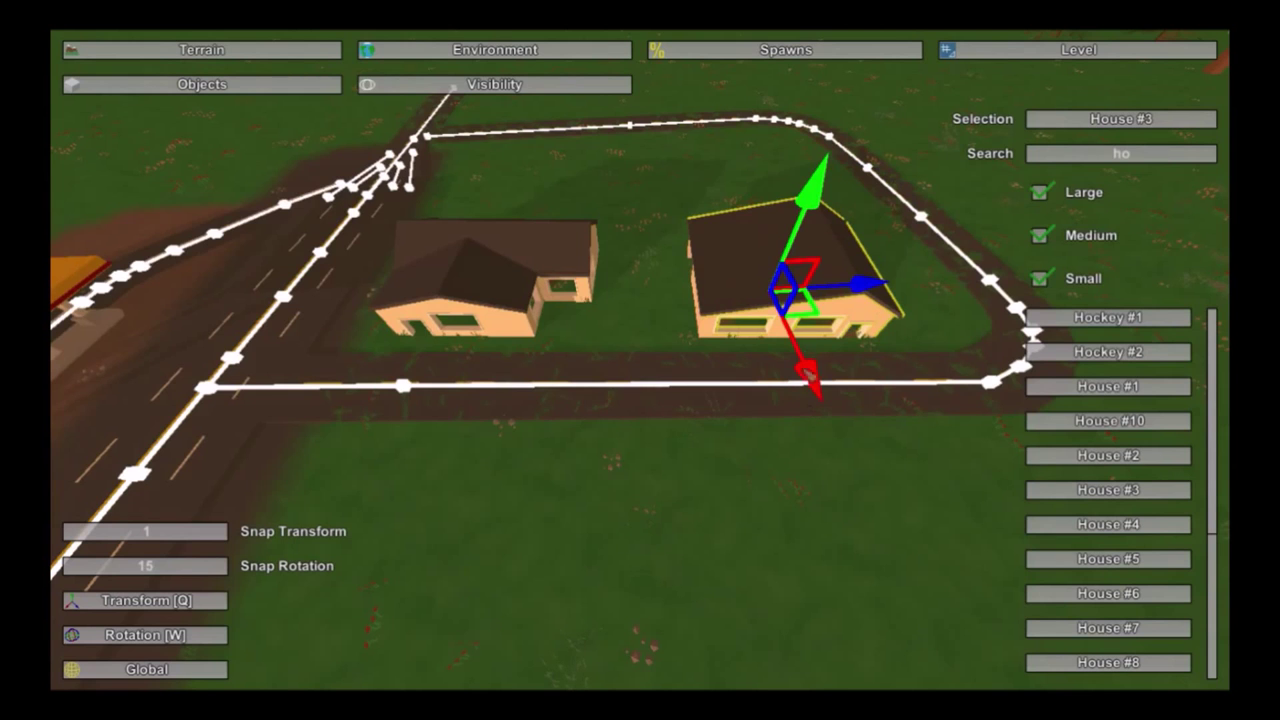
left_click_drag(812, 328, 795, 321)
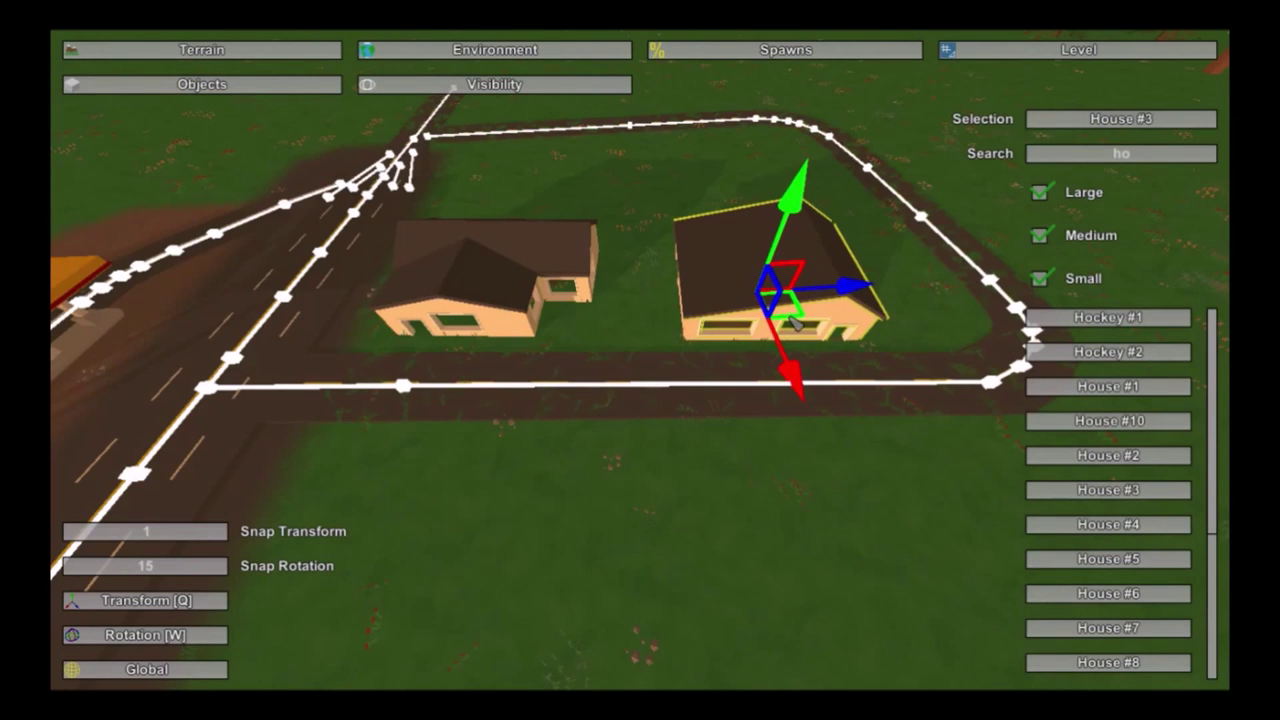
Step: Place a Hockey #1 rink on the open grass behind the two houses, inside the road loop
left_click(804, 504)
key("d")
right_click_drag(804, 504, 330, 500)
key("d")
key("d")
right_click_drag(540, 480, 620, 350)
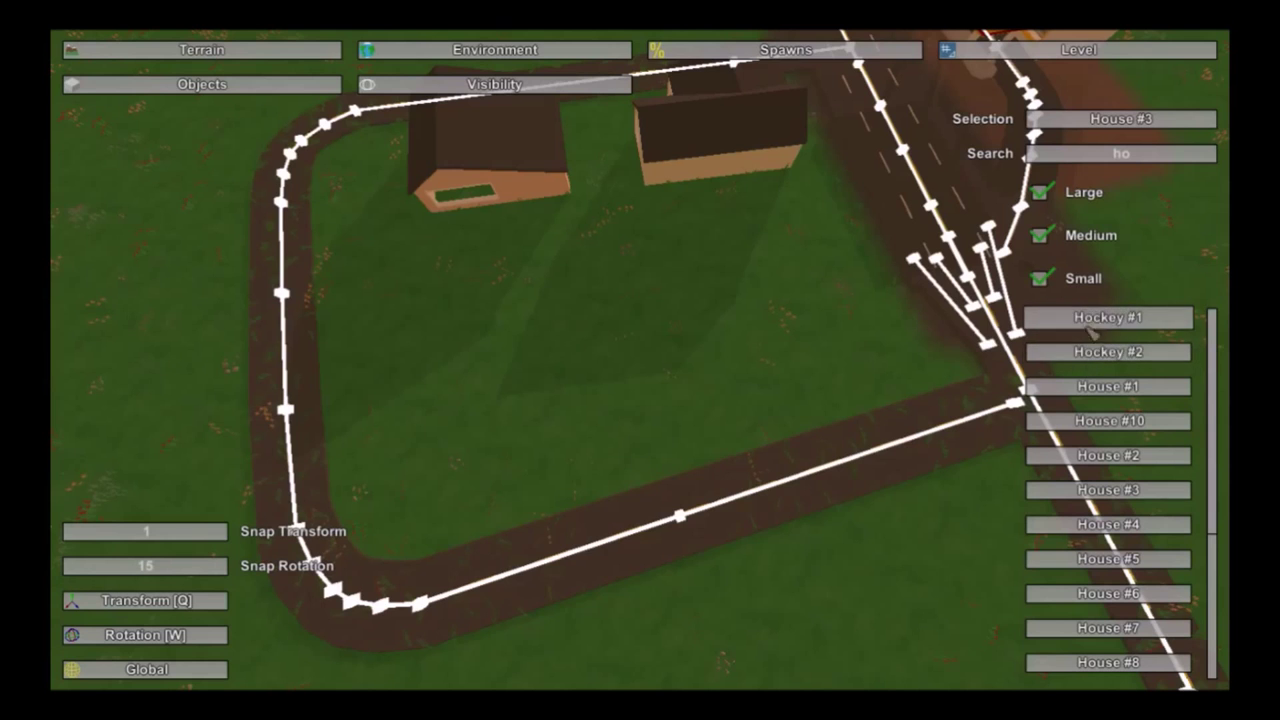
key("e")
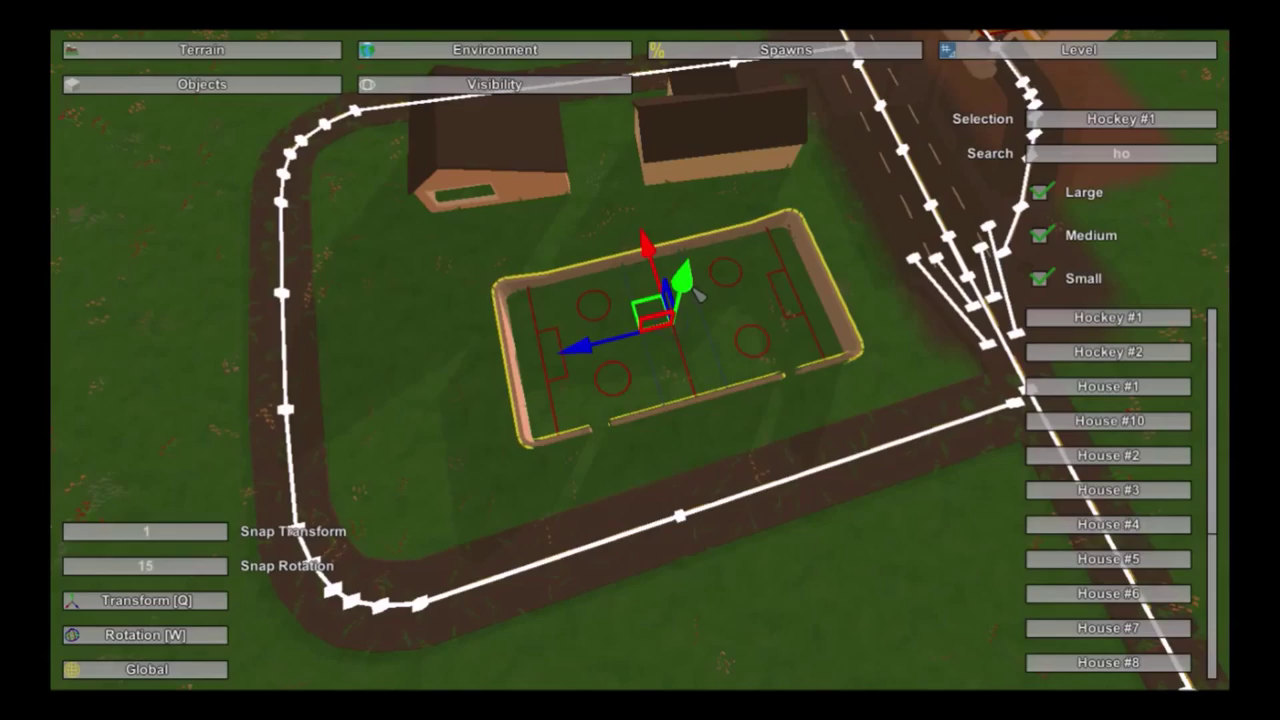
Step: Adjust the height of the hockey rink slightly so that it sits on the ground
key("w")
right_click_drag(698, 295, 790, 290)
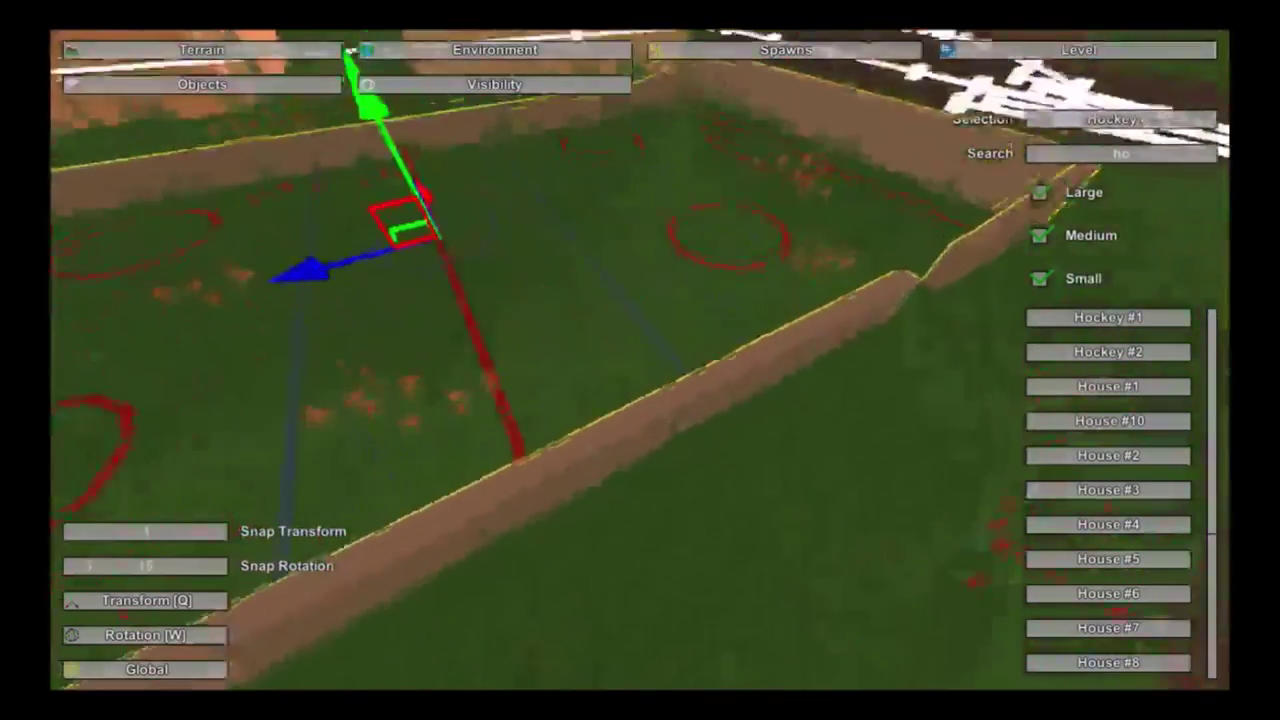
right_click_drag(640, 360, 630, 357)
left_click_drag(511, 267, 510, 275)
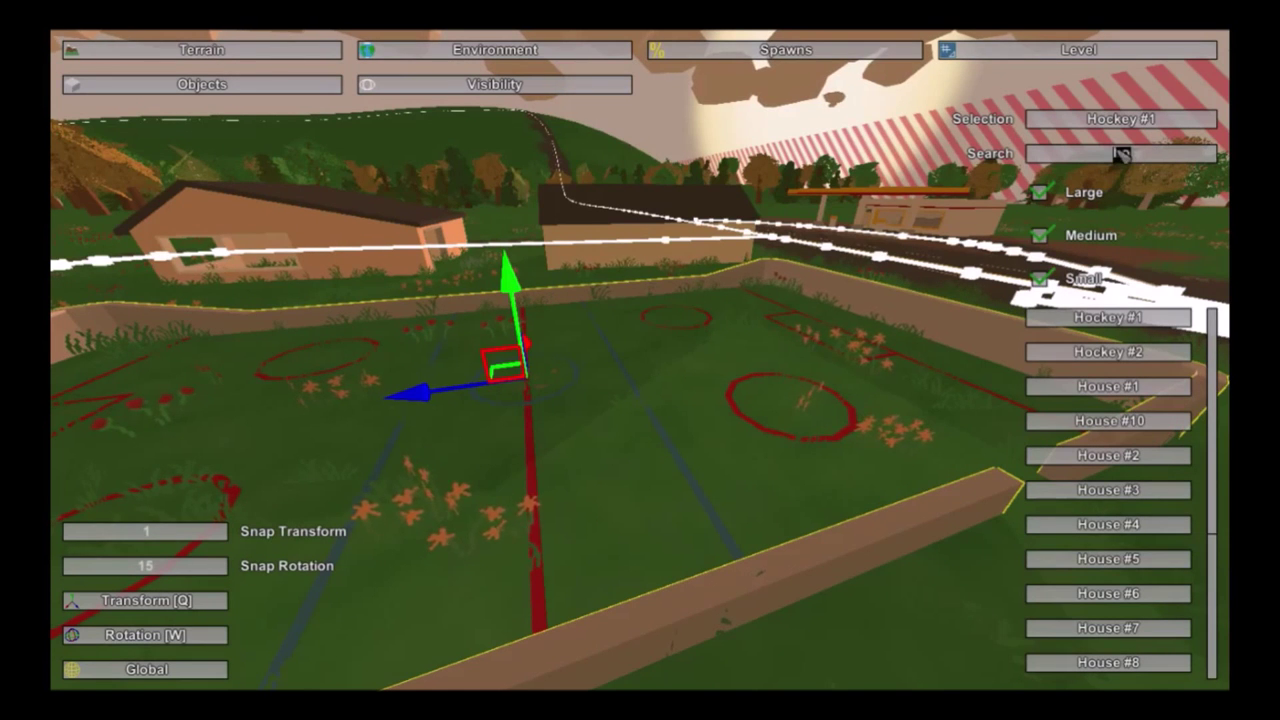
Step: Search the objects for "ice" and place an Ice #1 piece in the middle of the hockey rink
key("BackSpace")
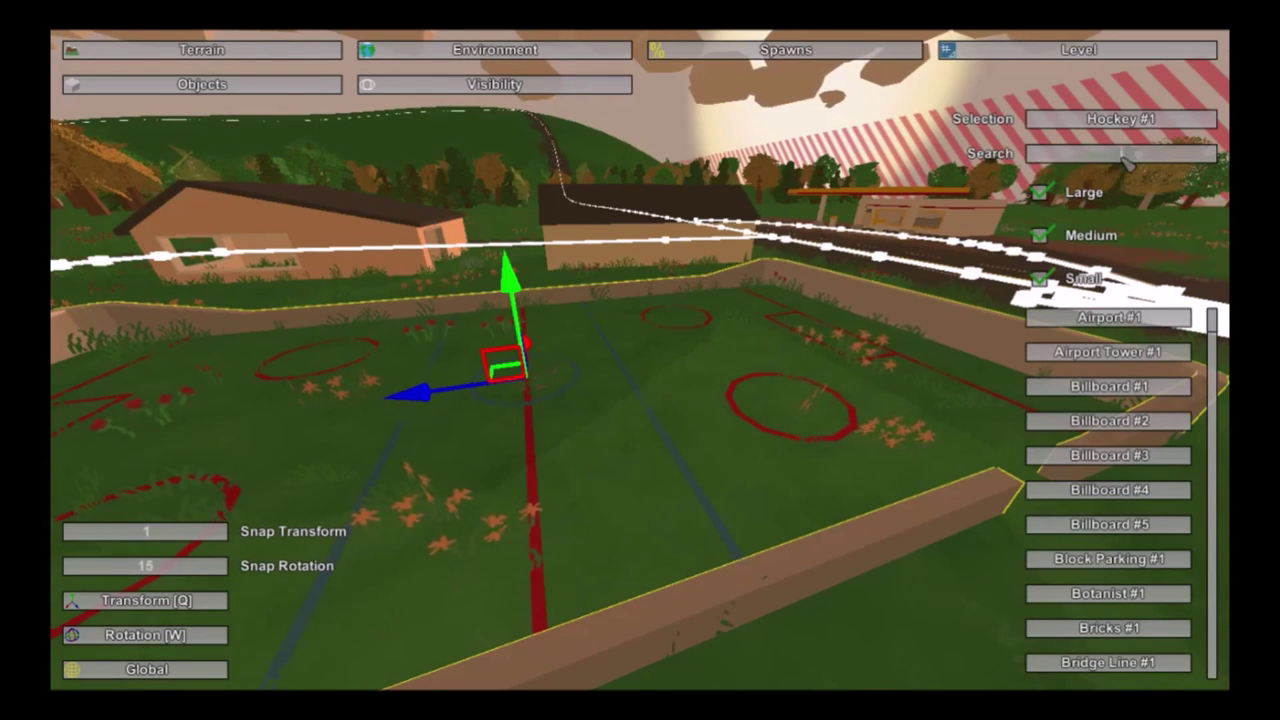
type("ic")
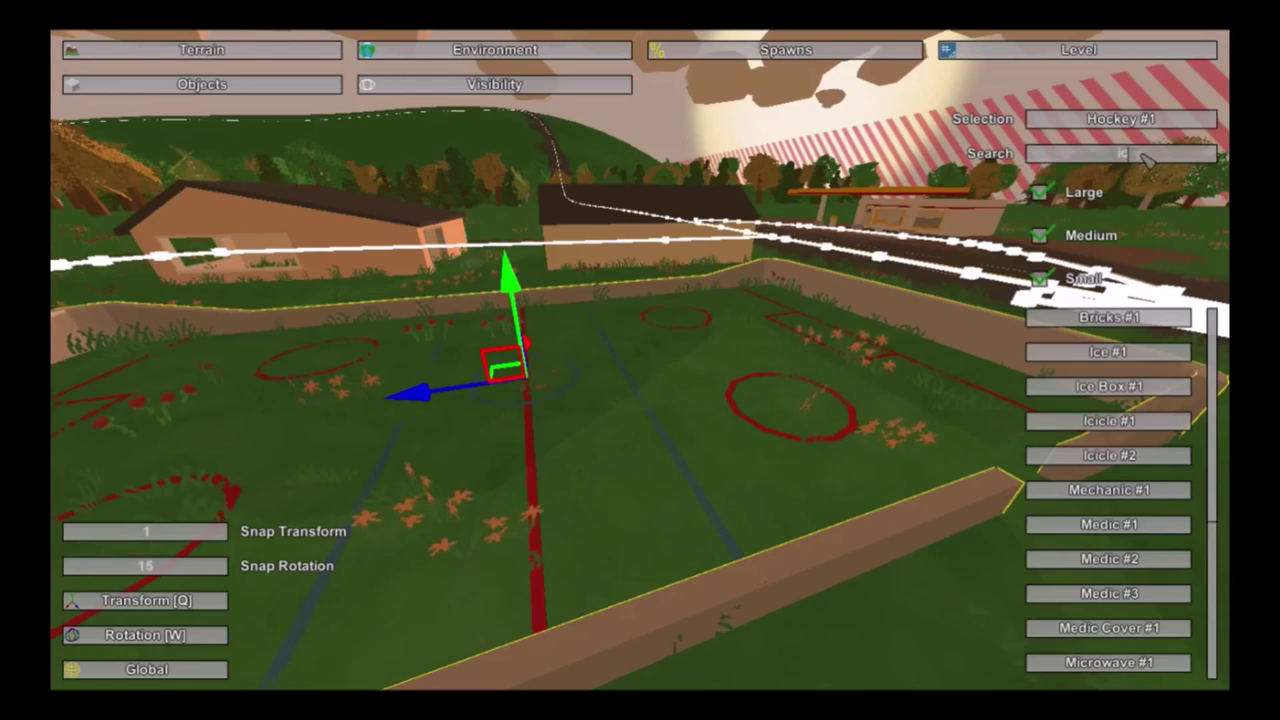
type("e")
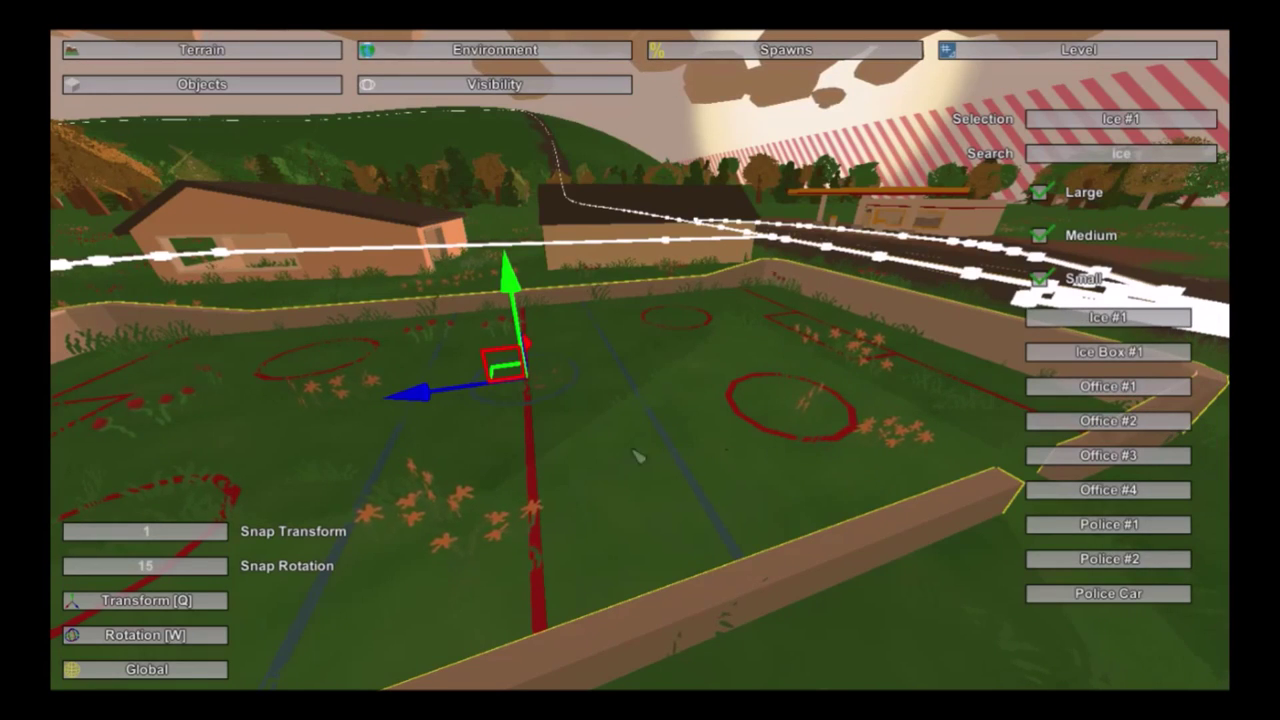
left_click(638, 457)
right_click_drag(638, 457, 646, 368)
key("s")
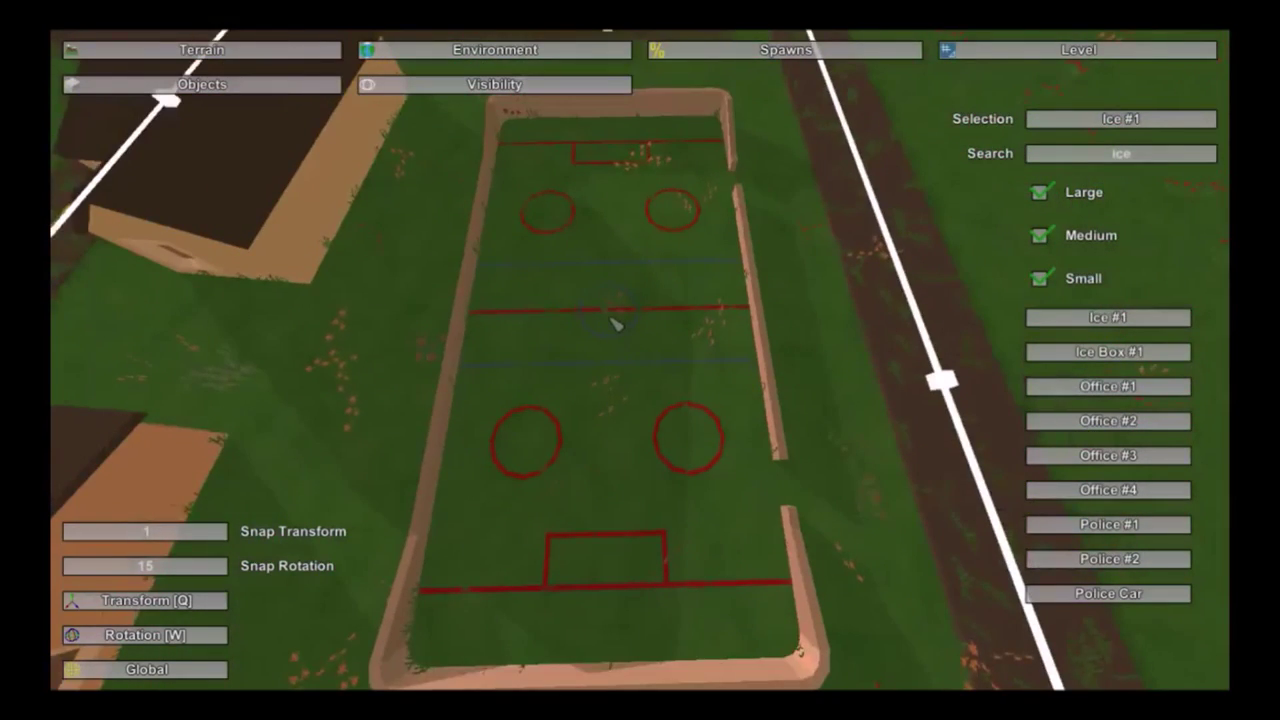
key("e")
left_click_drag(601, 290, 599, 284)
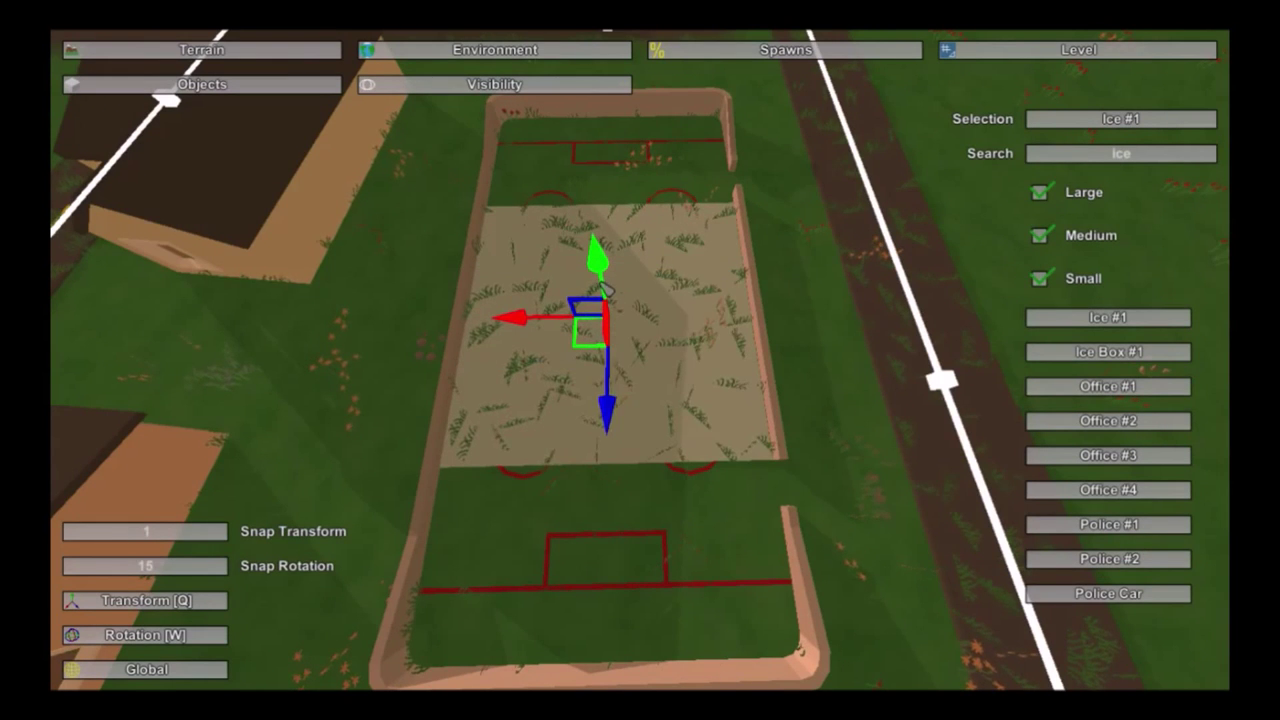
Step: Place two more Ice #1 pieces over the rink's two ends, aligning them with the middle piece
left_click(609, 219)
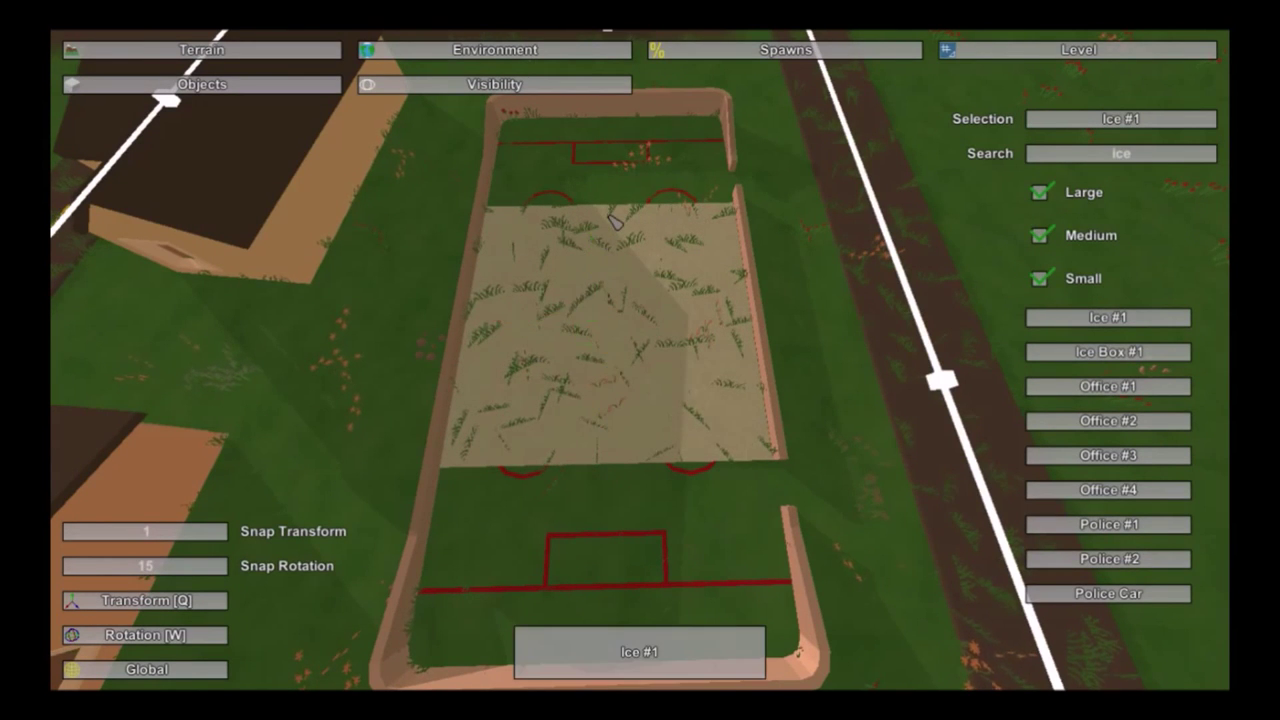
key("e")
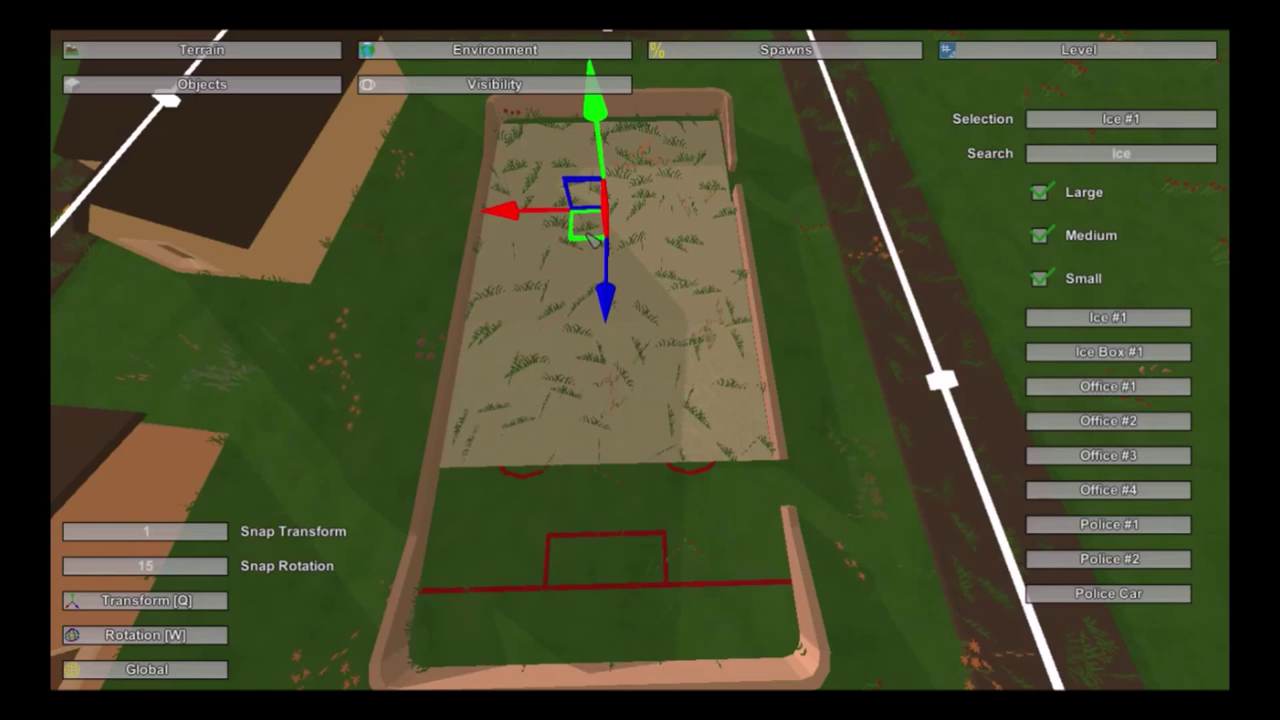
left_click_drag(592, 238, 598, 230)
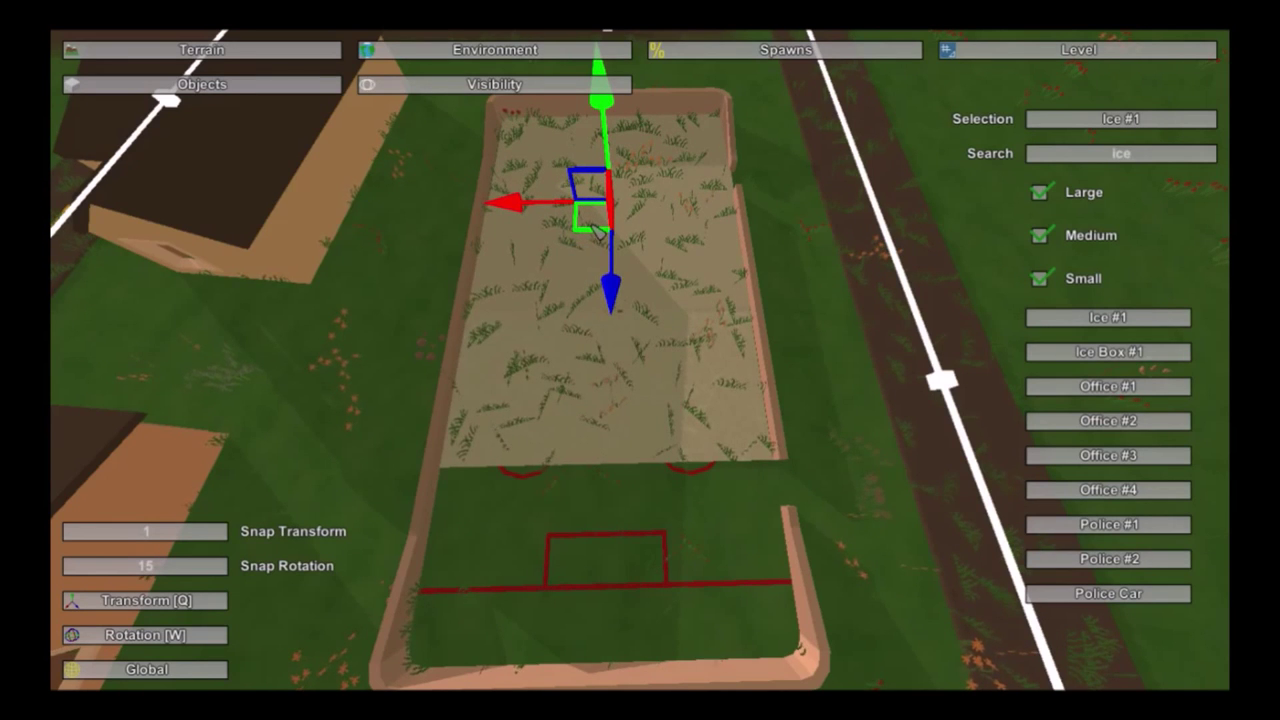
left_click(614, 556)
key("e")
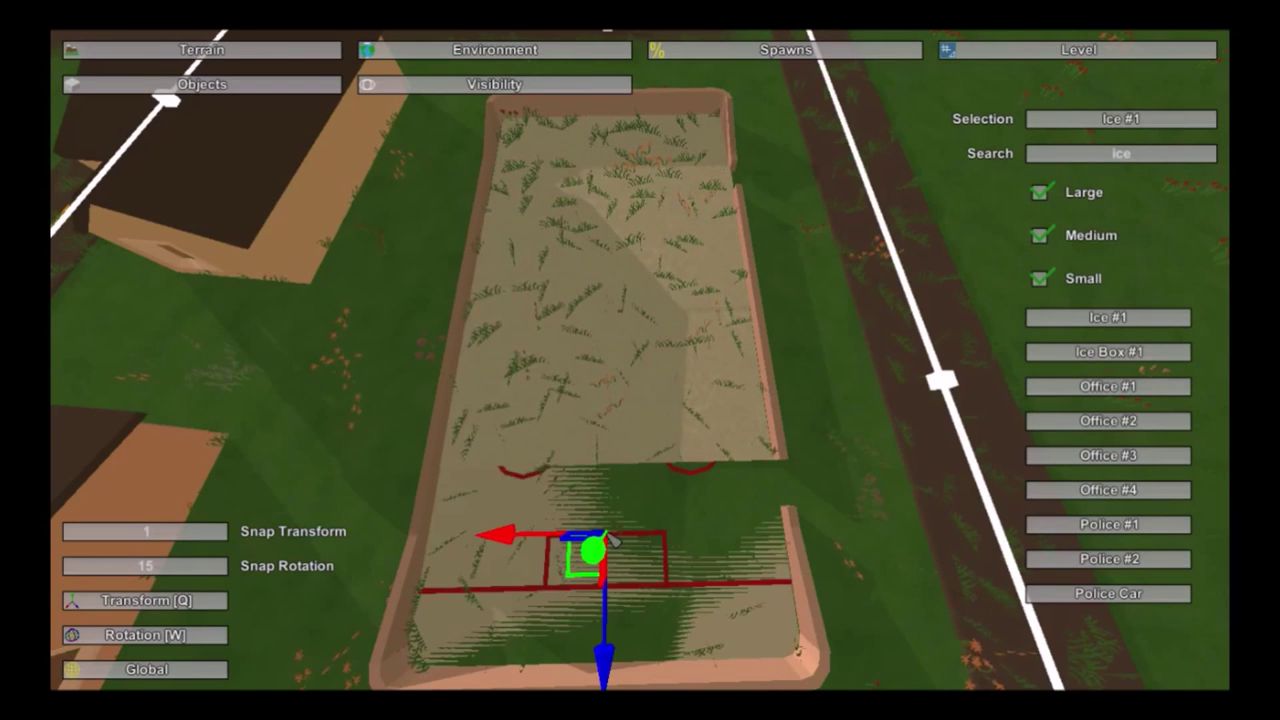
left_click_drag(597, 552, 598, 553)
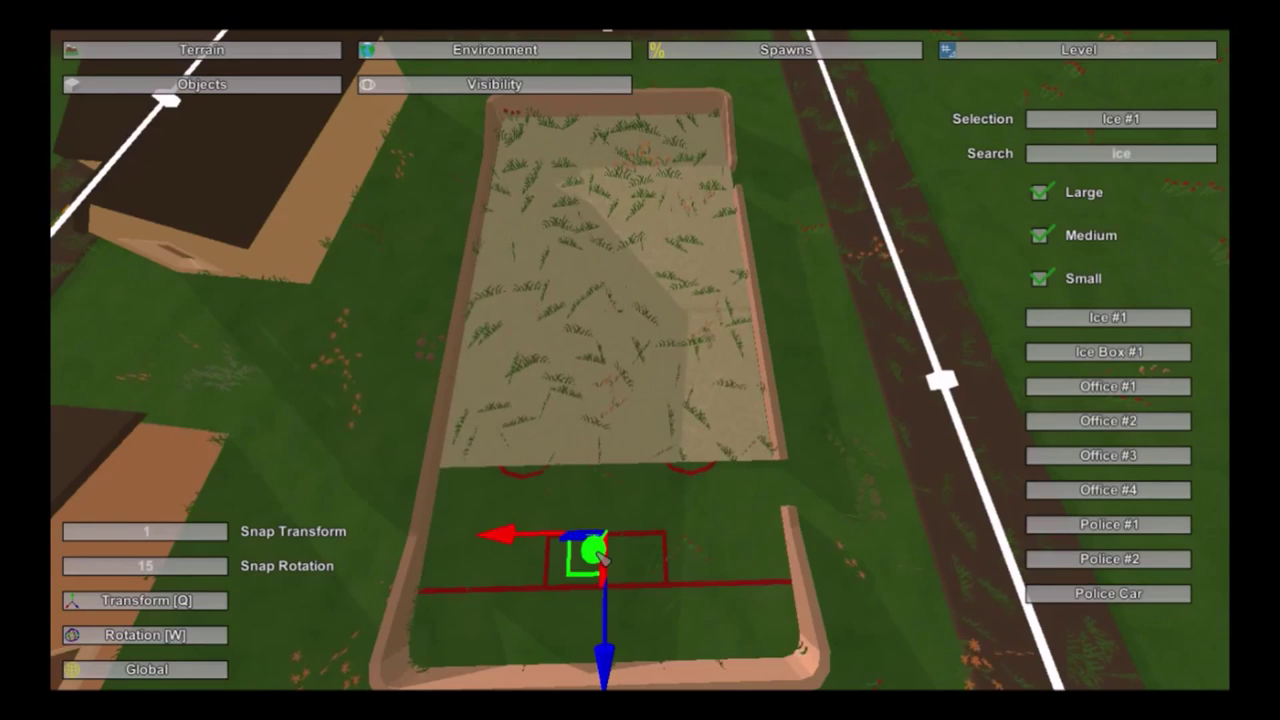
Step: Shift the overhanging end ice piece inside the rink's boards and raise the hockey rink until its line markings clear the ice
right_click_drag(655, 630, 640, 373)
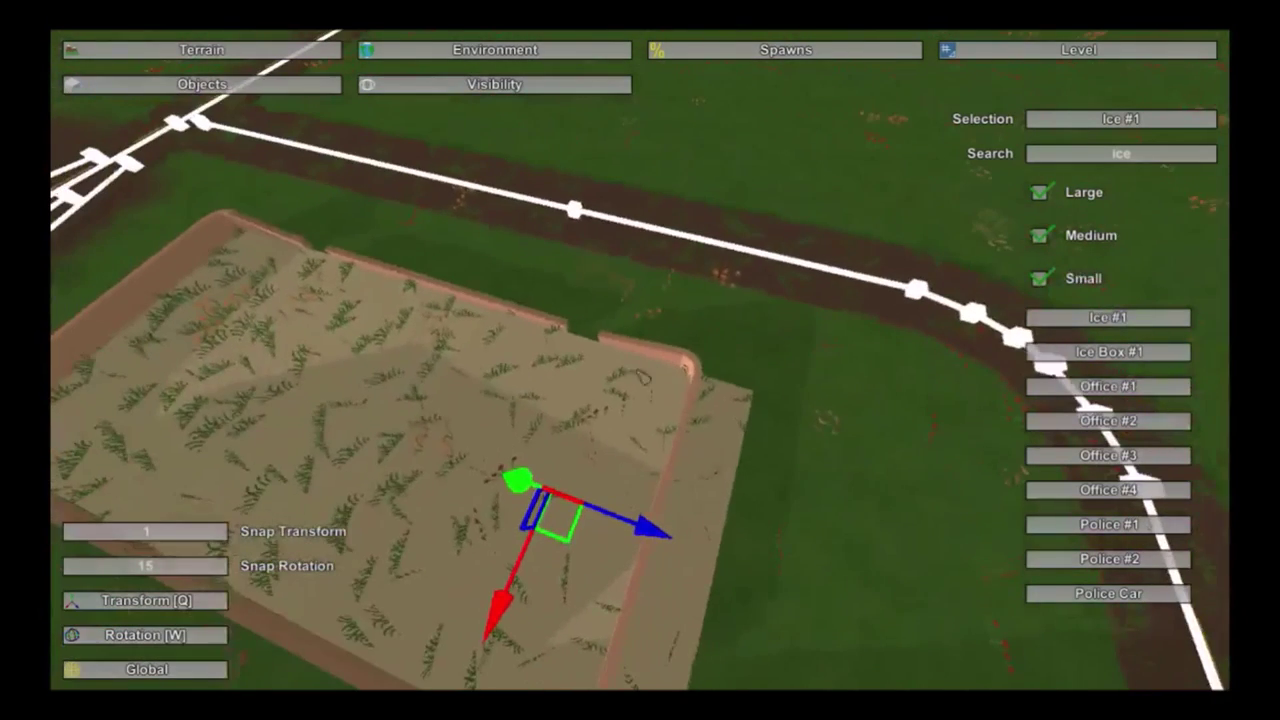
left_click_drag(648, 528, 596, 514)
right_click_drag(596, 514, 470, 335)
right_click_drag(640, 360, 722, 403)
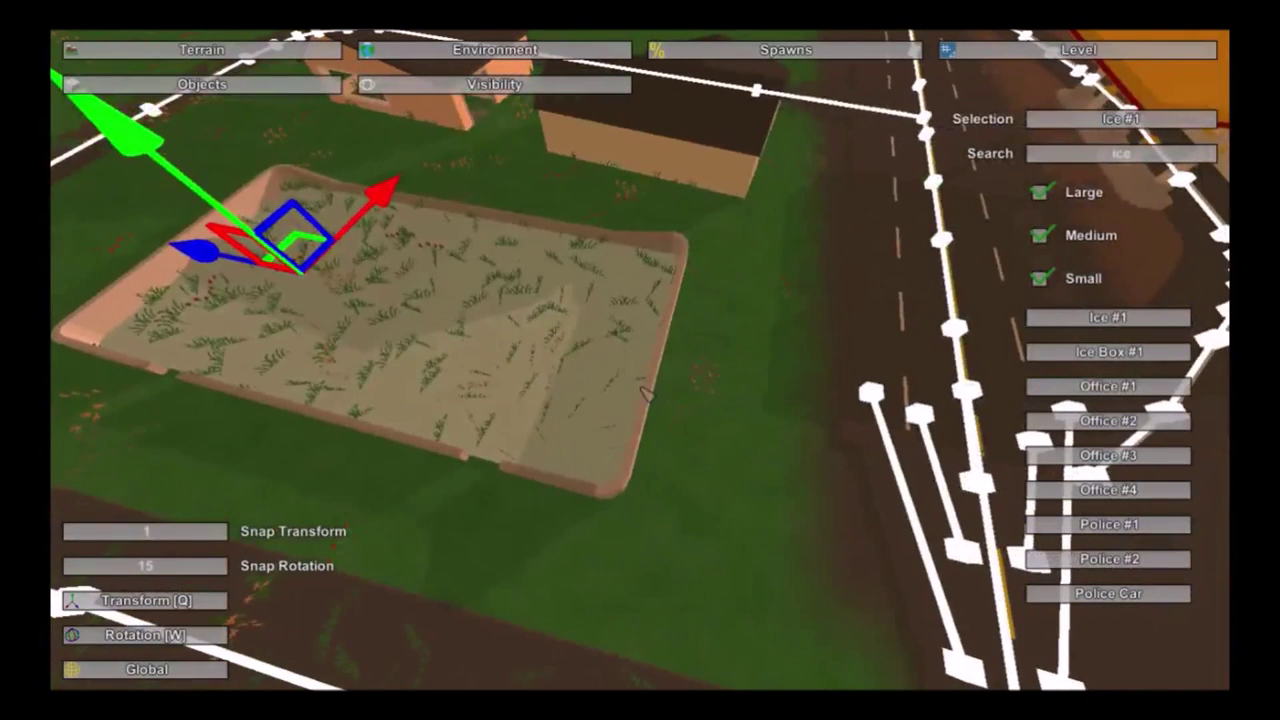
left_click(656, 396)
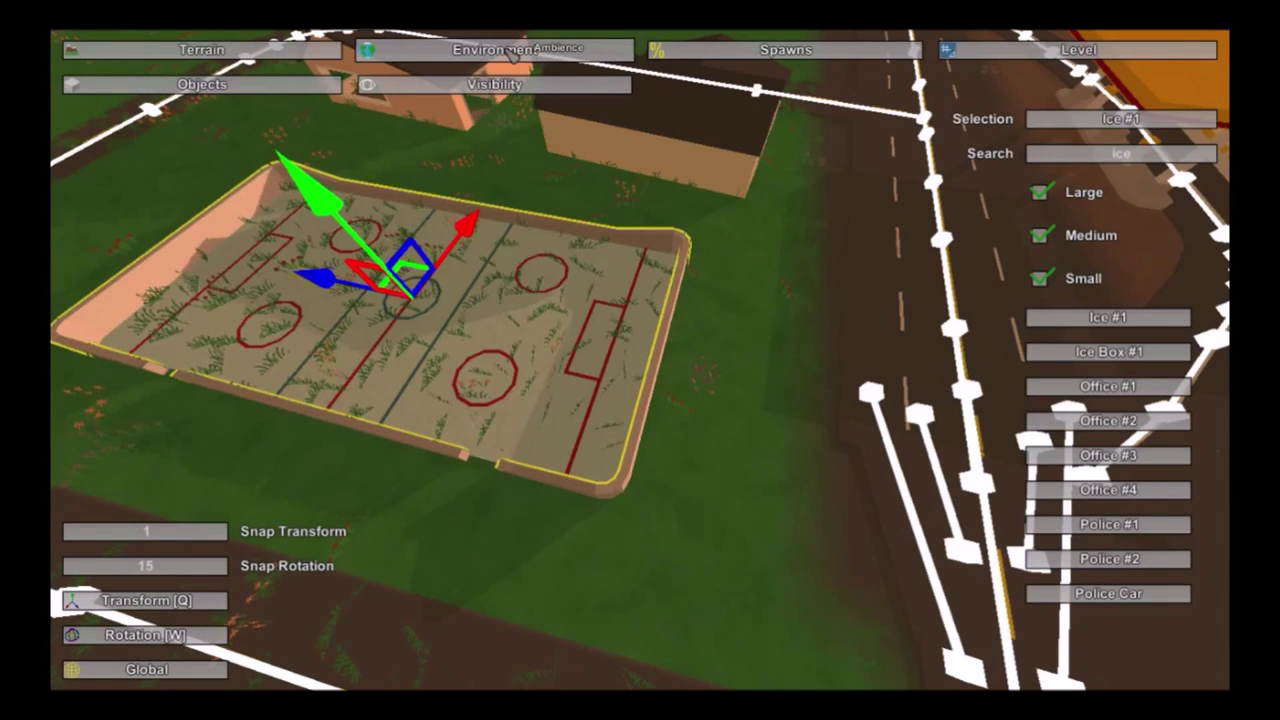
Step: Try to clear the grass and flowers from the ice by baking the terrain details
left_click(202, 49)
left_click(494, 84)
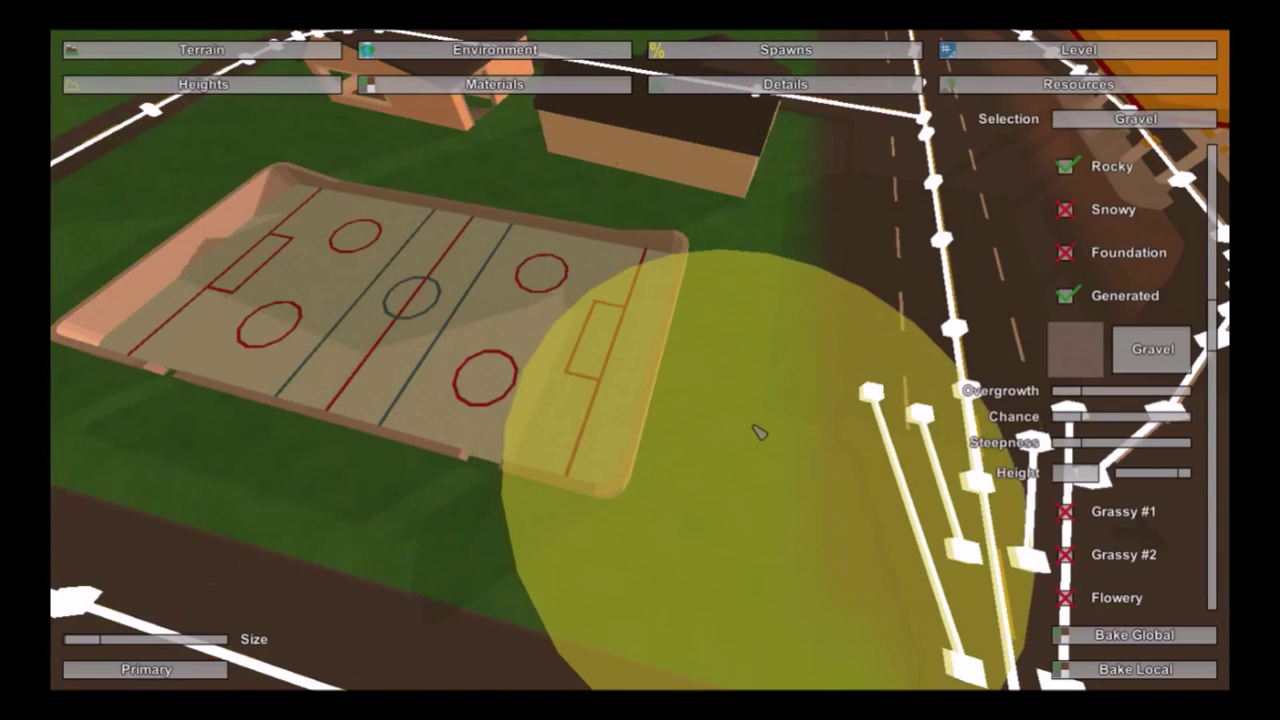
left_click(686, 91)
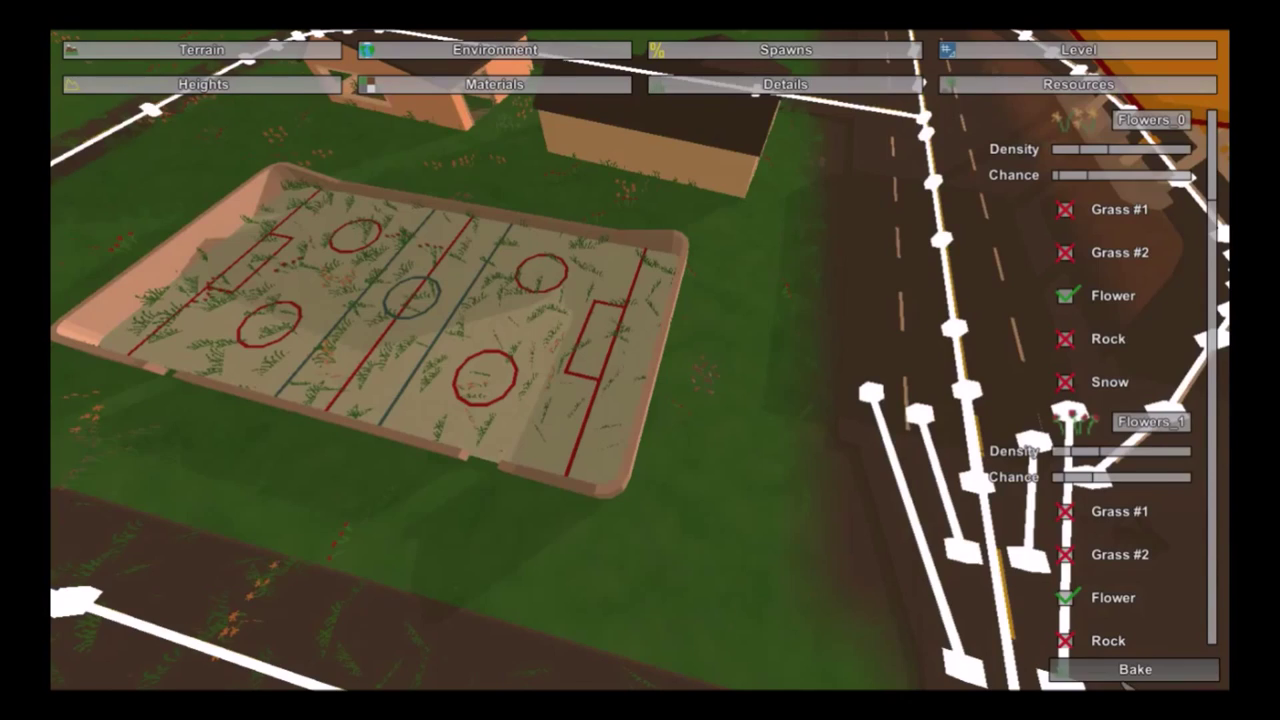
left_click(1134, 670)
key("a")
right_click_drag(754, 577, 920, 465)
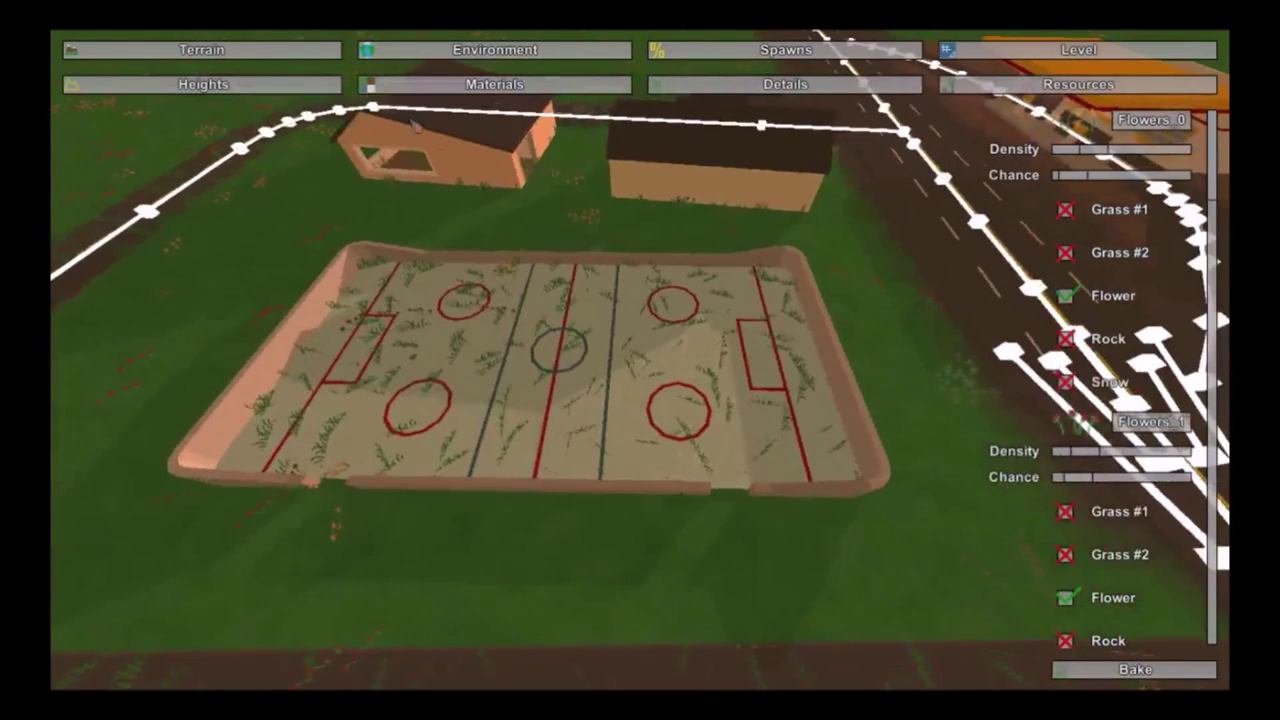
Step: Paint Gravel over the whole ground inside the road loop, including around the houses and under the hockey rink
left_click(270, 50)
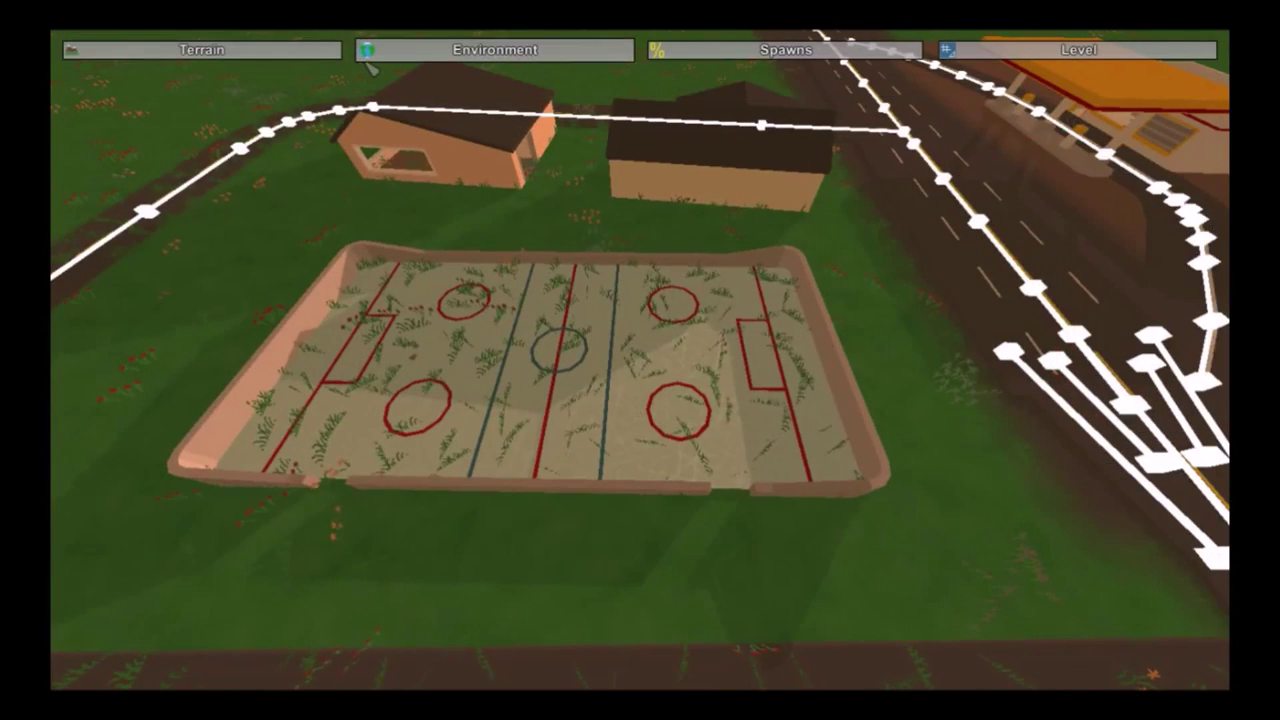
left_click(272, 50)
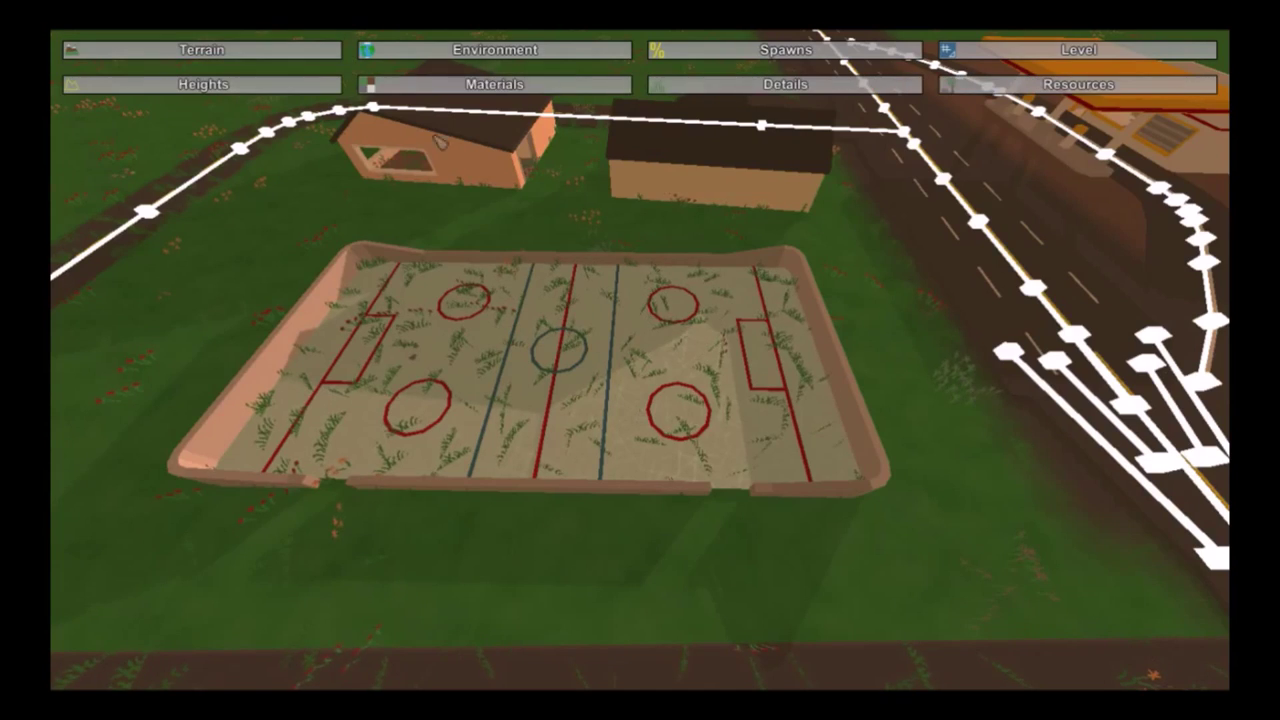
left_click(435, 84)
key("s")
mouse_move(530, 246)
right_mouse_down()
mouse_move(590, 370)
mouse_move(715, 388)
right_mouse_up()
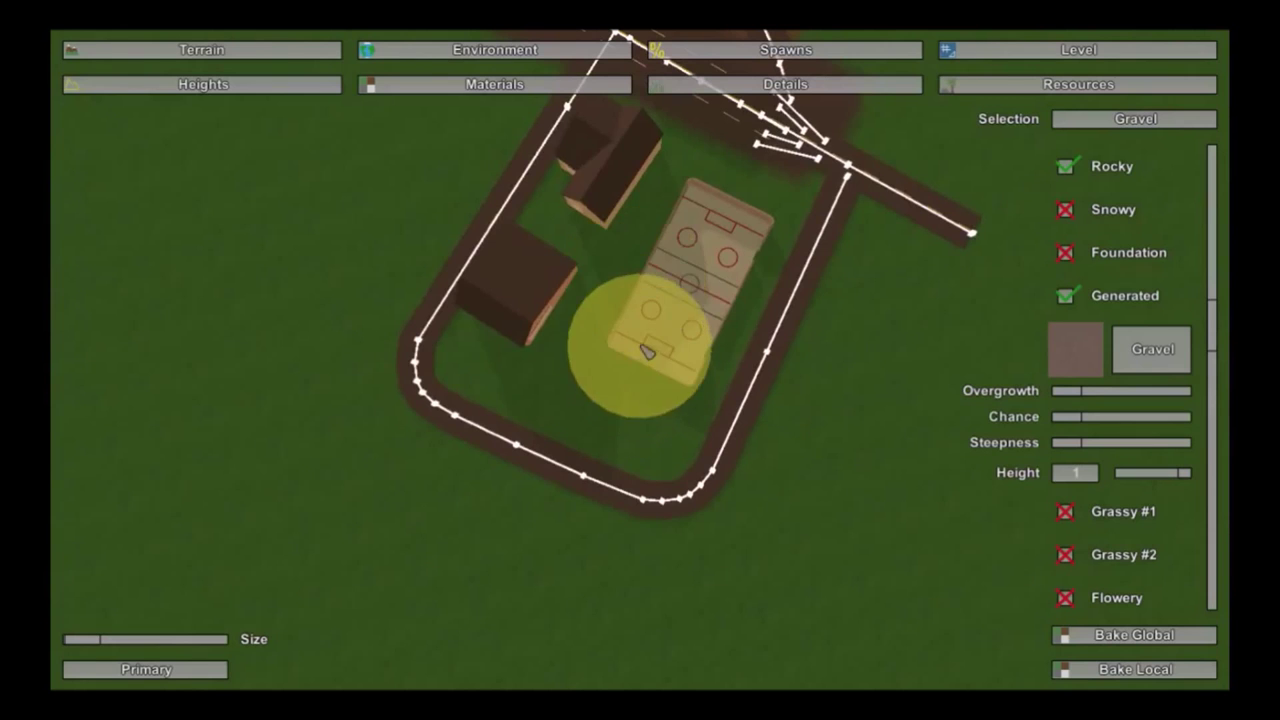
mouse_move(637, 160)
left_mouse_down()
mouse_move(494, 349)
mouse_move(500, 384)
mouse_move(667, 431)
mouse_move(778, 208)
mouse_move(700, 228)
mouse_move(637, 340)
left_mouse_up()
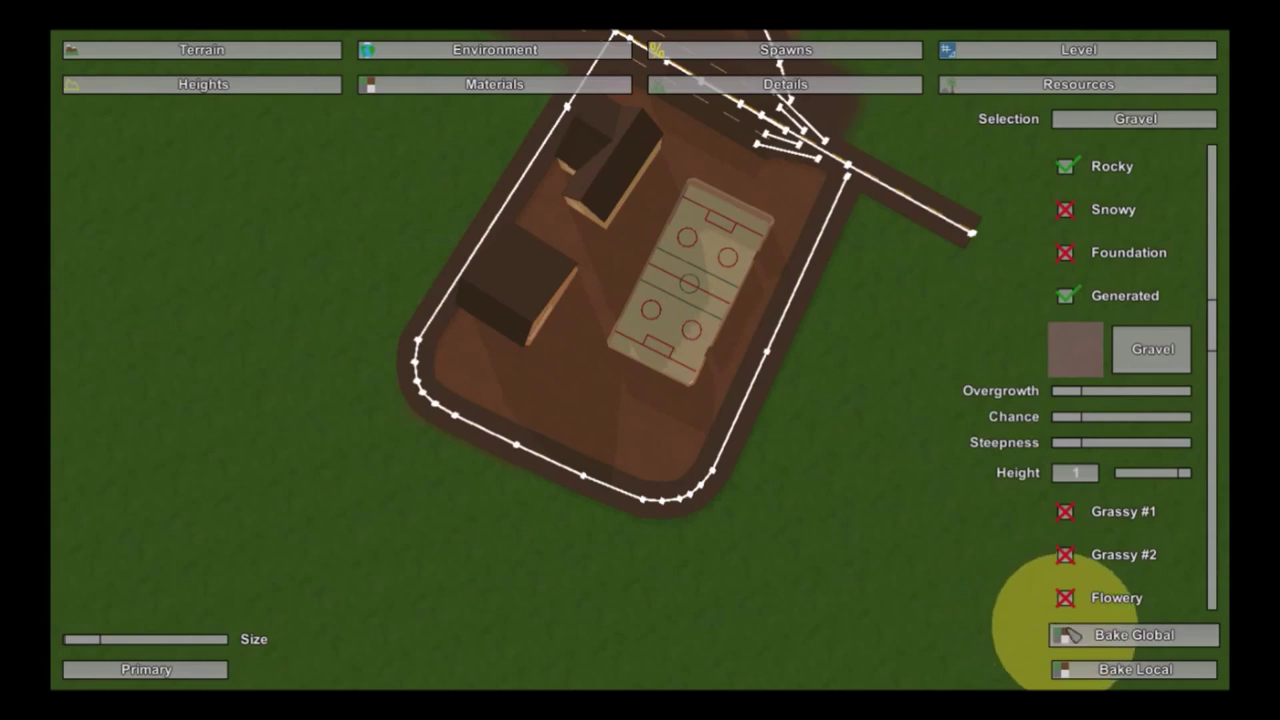
Step: Bake the terrain details again for the gravel ground and check the rink for leftover foliage
left_click(900, 84)
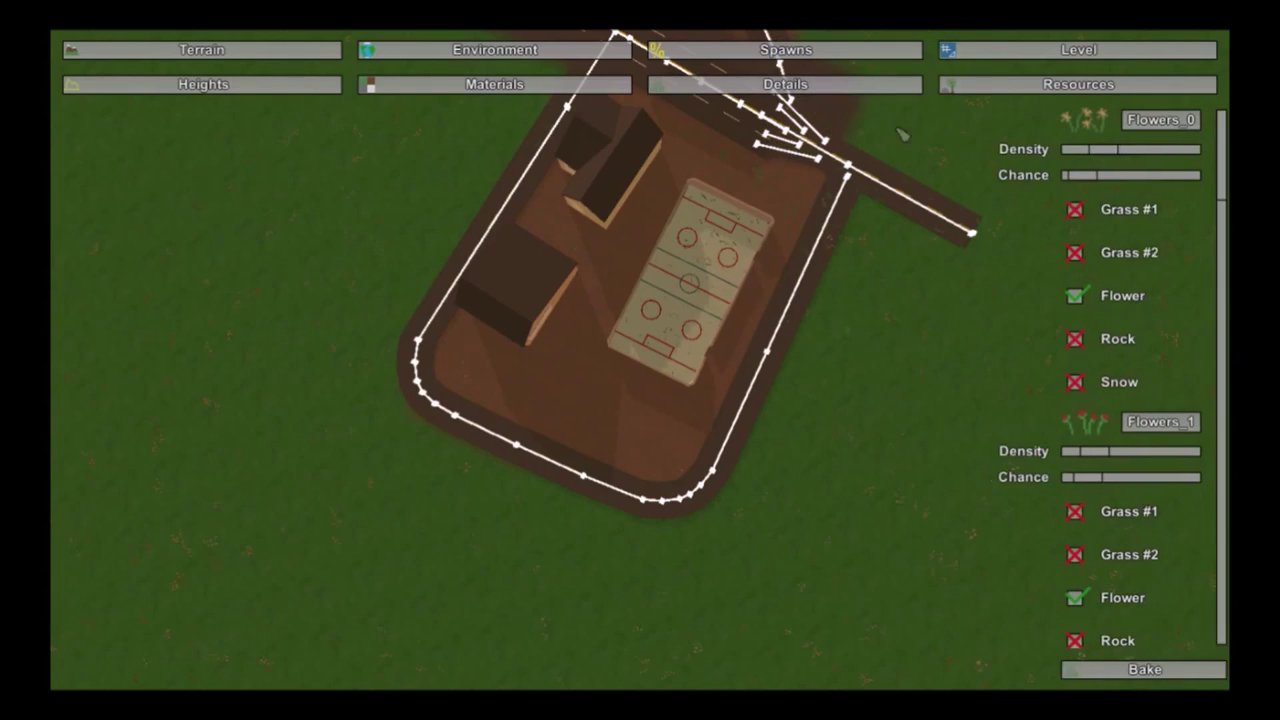
left_click(1166, 675)
key("w")
right_click_drag(1166, 675, 1050, 640)
key("s")
right_click_drag(640, 360, 562, 360)
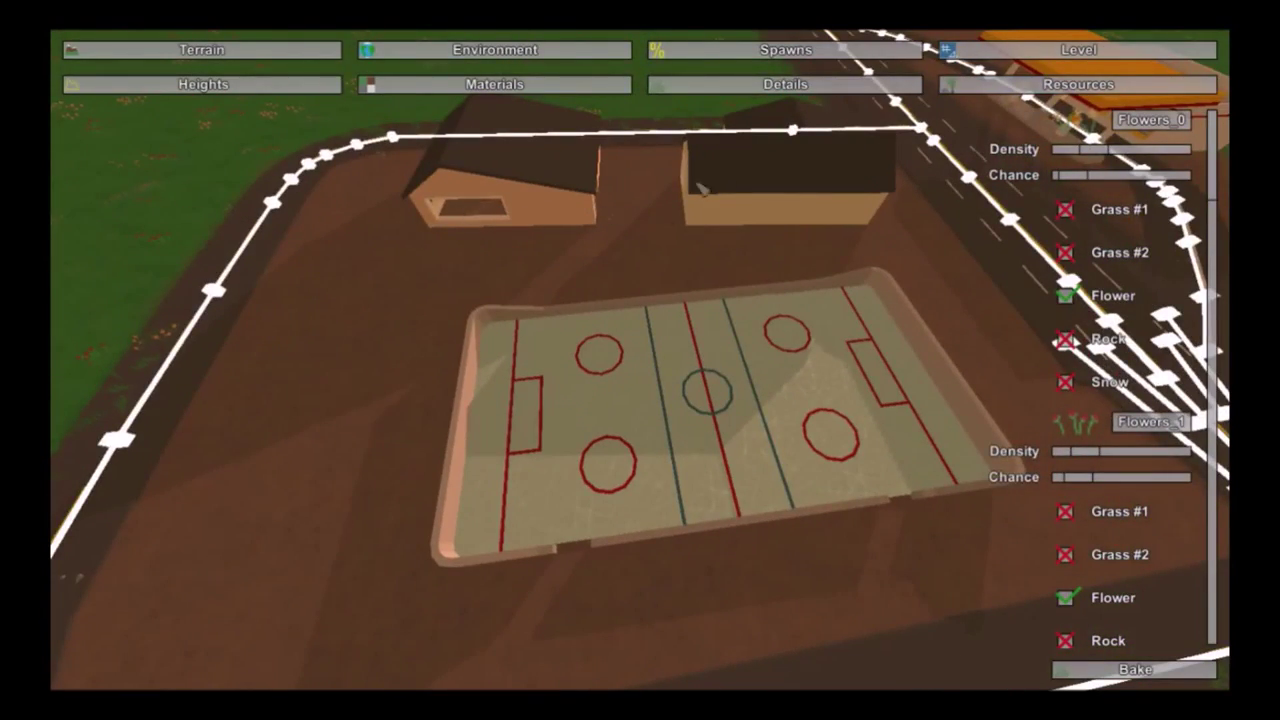
right_click_drag(702, 189, 630, 190)
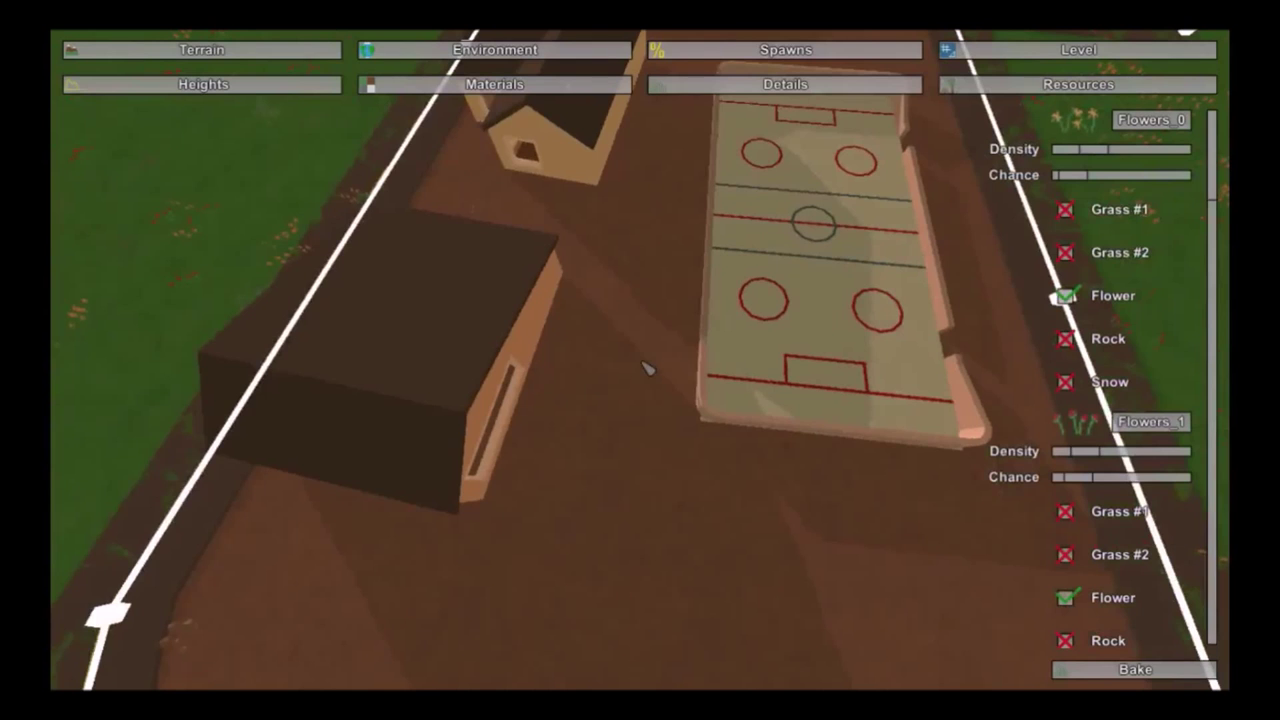
Step: Switch the paint material to Grass and paint a strip between the two houses toward the rink
left_click(425, 88)
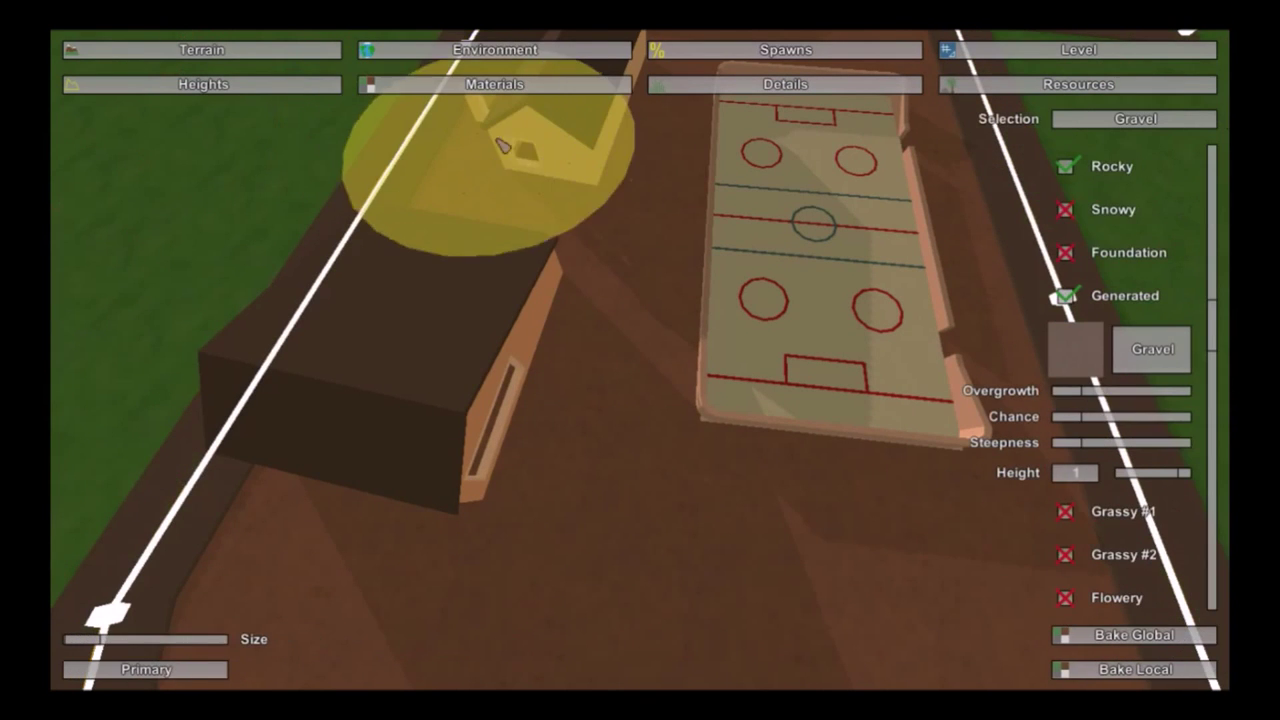
left_click_drag(105, 640, 99, 645)
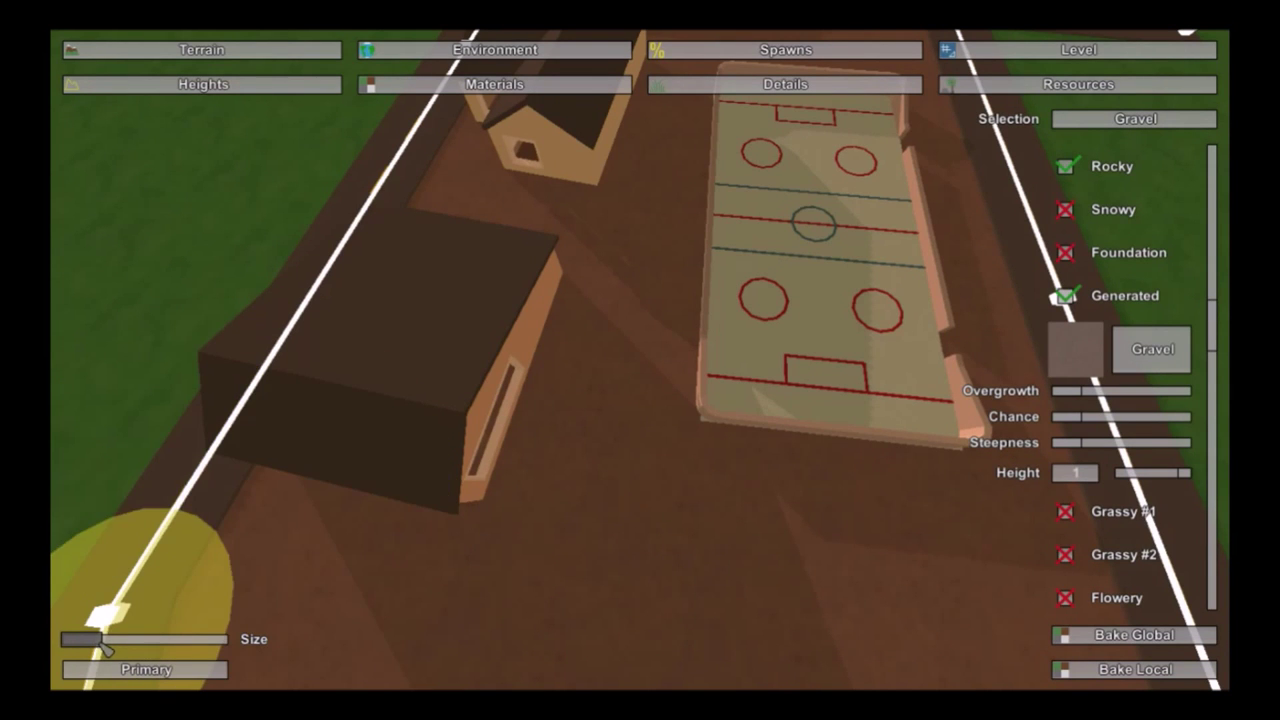
scroll(1062, 364, "down", 1)
scroll(1058, 364, "up", 6)
scroll(1060, 368, "up", 4)
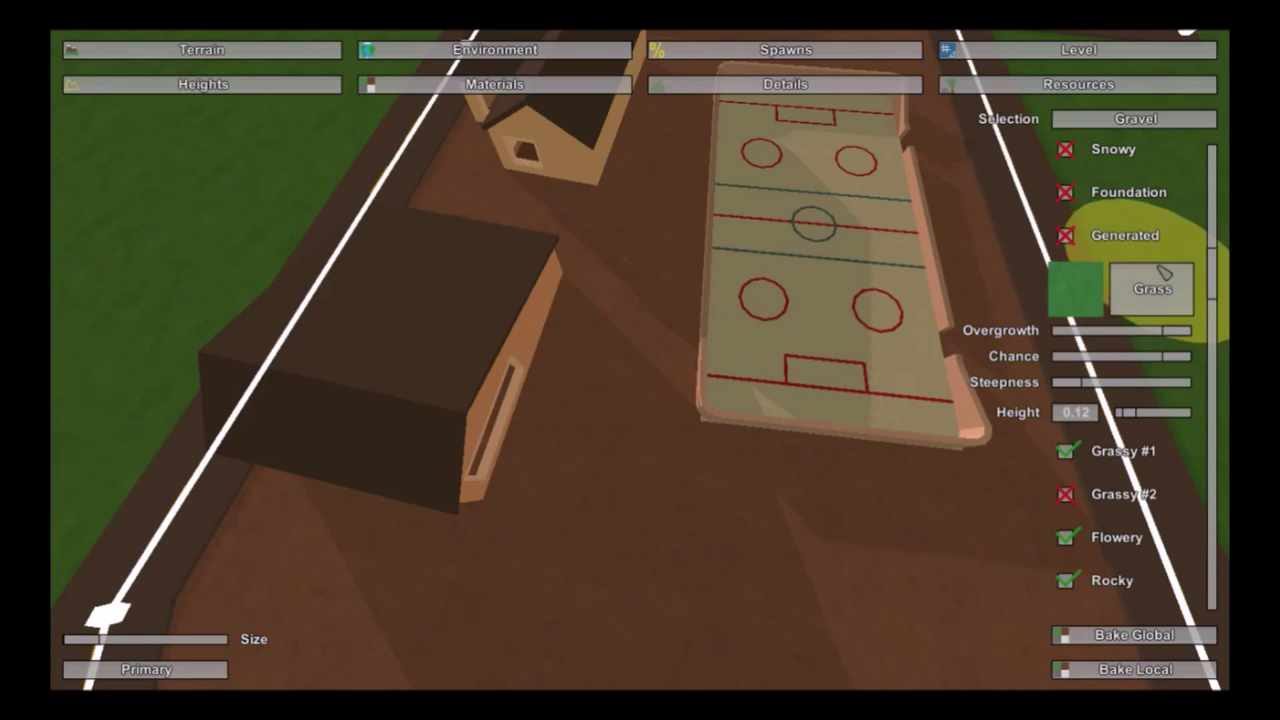
left_click(1164, 274)
right_click_drag(917, 277, 653, 371)
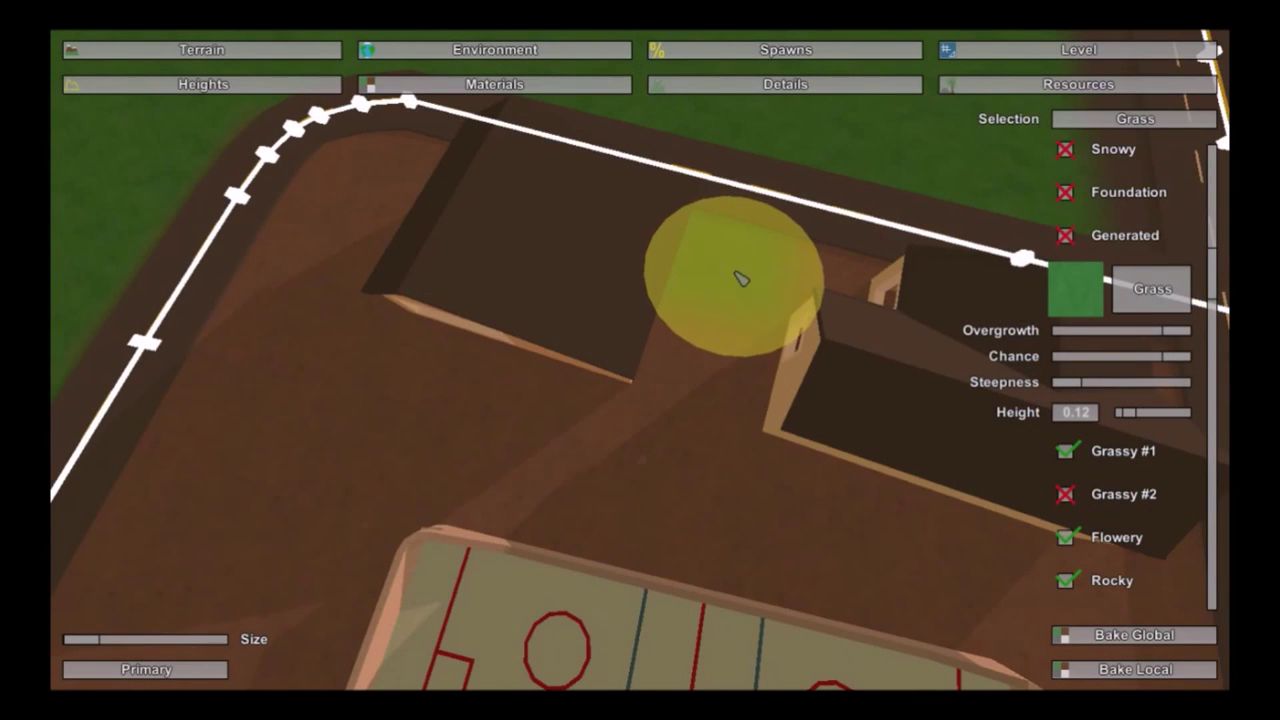
left_click_drag(741, 278, 700, 471)
right_click_drag(700, 471, 640, 368)
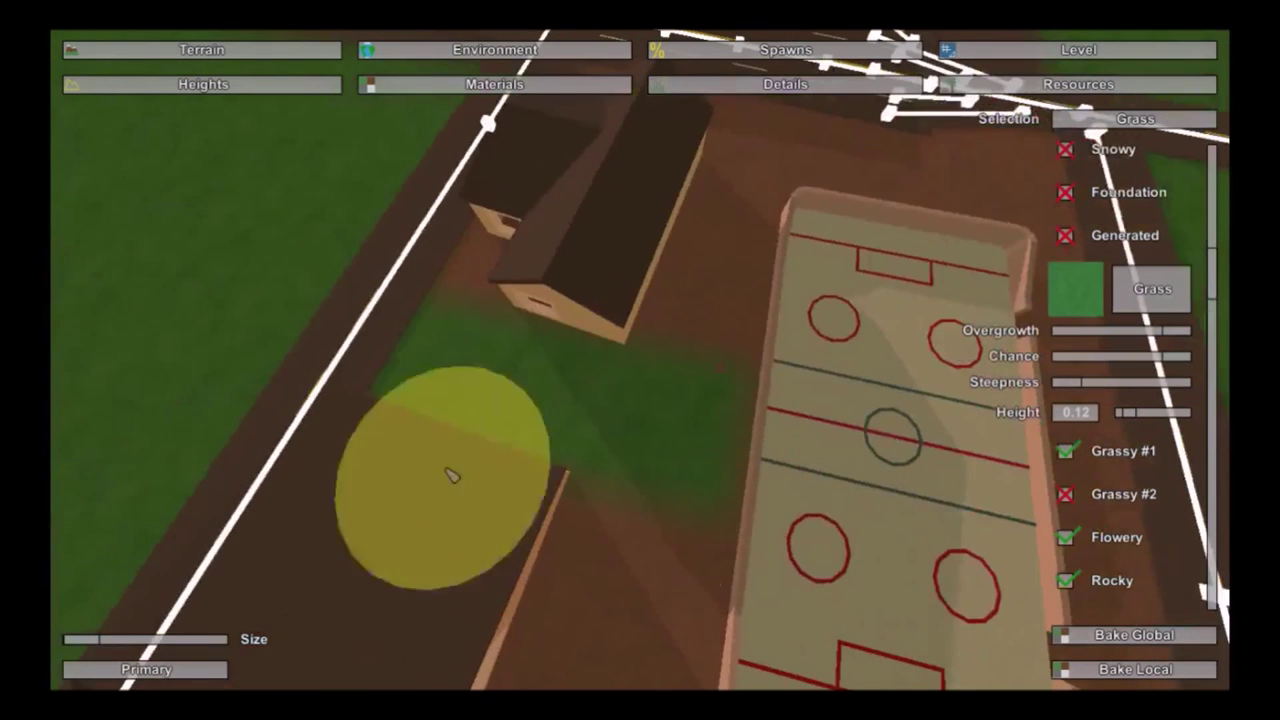
Step: Reduce the brush size and extend the grass between the houses and the rink, along the front of the house nearer the bend
left_click_drag(100, 641, 98, 641)
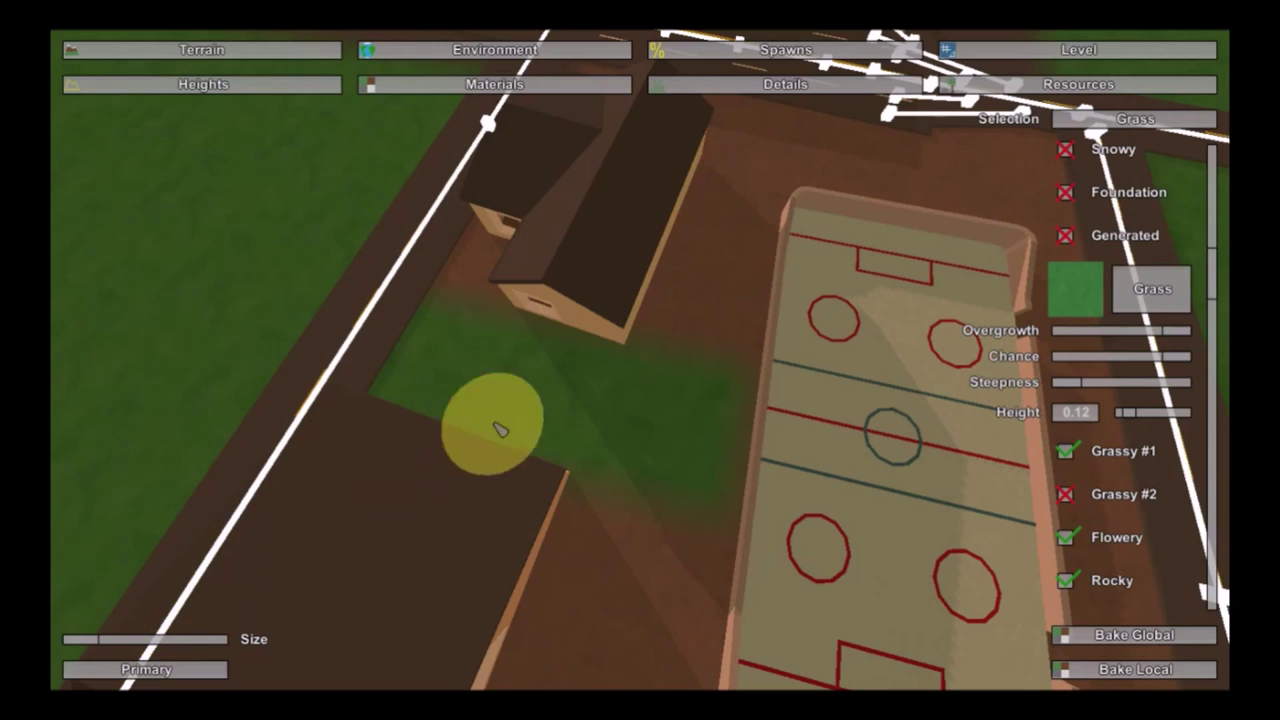
mouse_move(670, 328)
left_mouse_down()
mouse_move(686, 349)
mouse_move(707, 324)
mouse_move(698, 373)
mouse_move(737, 262)
mouse_move(751, 269)
mouse_move(691, 463)
mouse_move(698, 316)
mouse_move(737, 186)
mouse_move(671, 366)
mouse_move(696, 252)
mouse_move(661, 424)
left_mouse_up()
right_click_drag(661, 424, 638, 362)
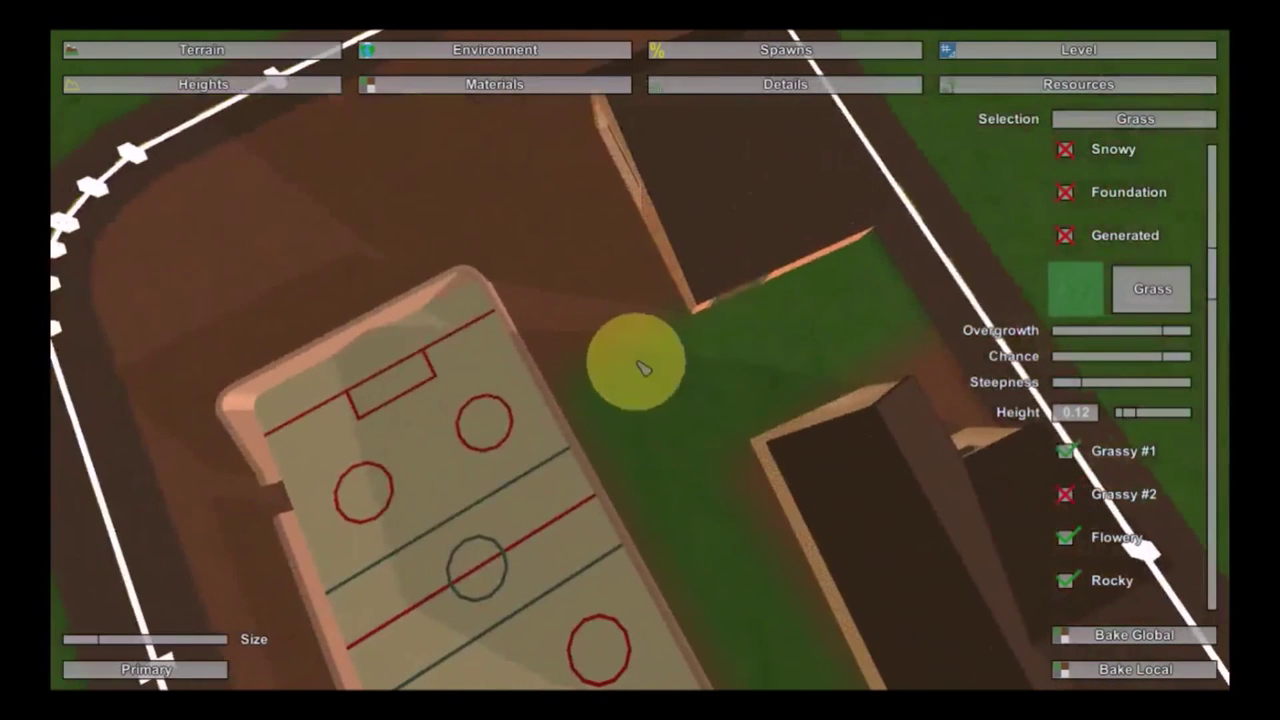
mouse_move(633, 390)
left_mouse_down()
mouse_move(534, 220)
mouse_move(563, 289)
mouse_move(534, 283)
mouse_move(497, 175)
mouse_move(663, 320)
mouse_move(566, 140)
left_mouse_up()
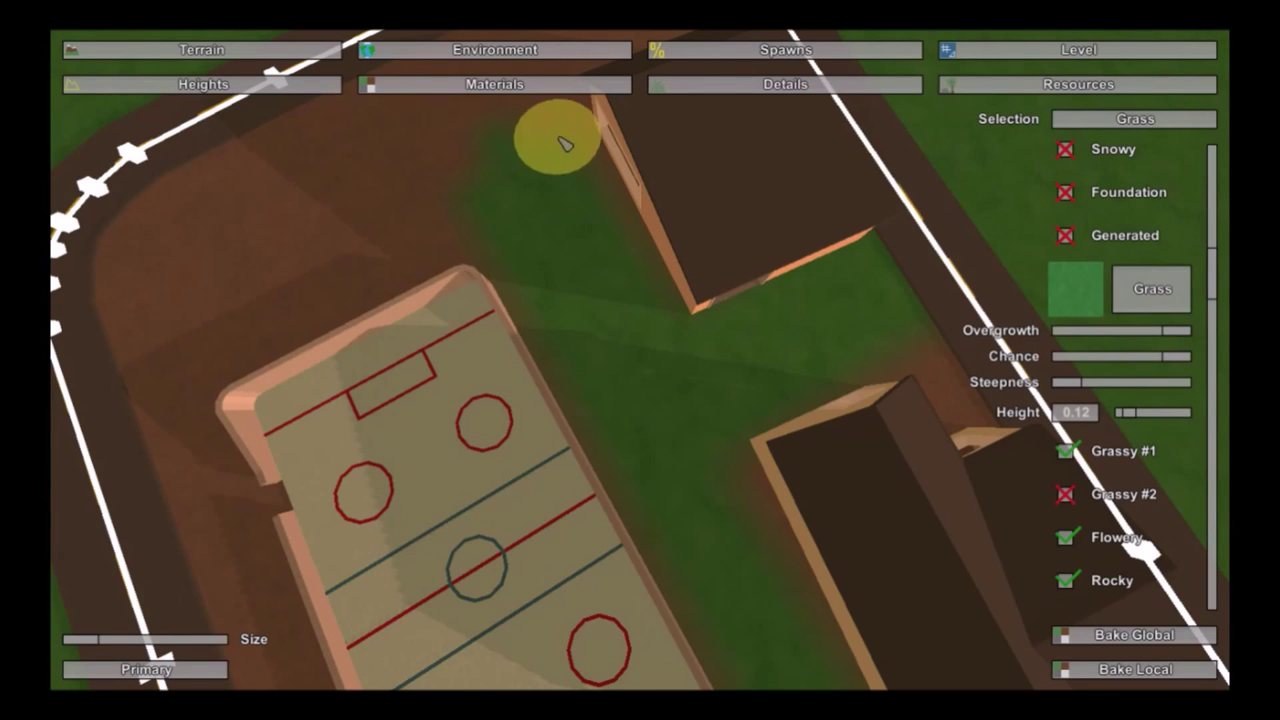
Step: Paint grass around the outer side of that house, toward the inner edge of the road bend
mouse_move(566, 140)
right_mouse_down()
mouse_move(553, 160)
mouse_move(569, 271)
mouse_move(751, 320)
mouse_move(640, 363)
right_mouse_up()
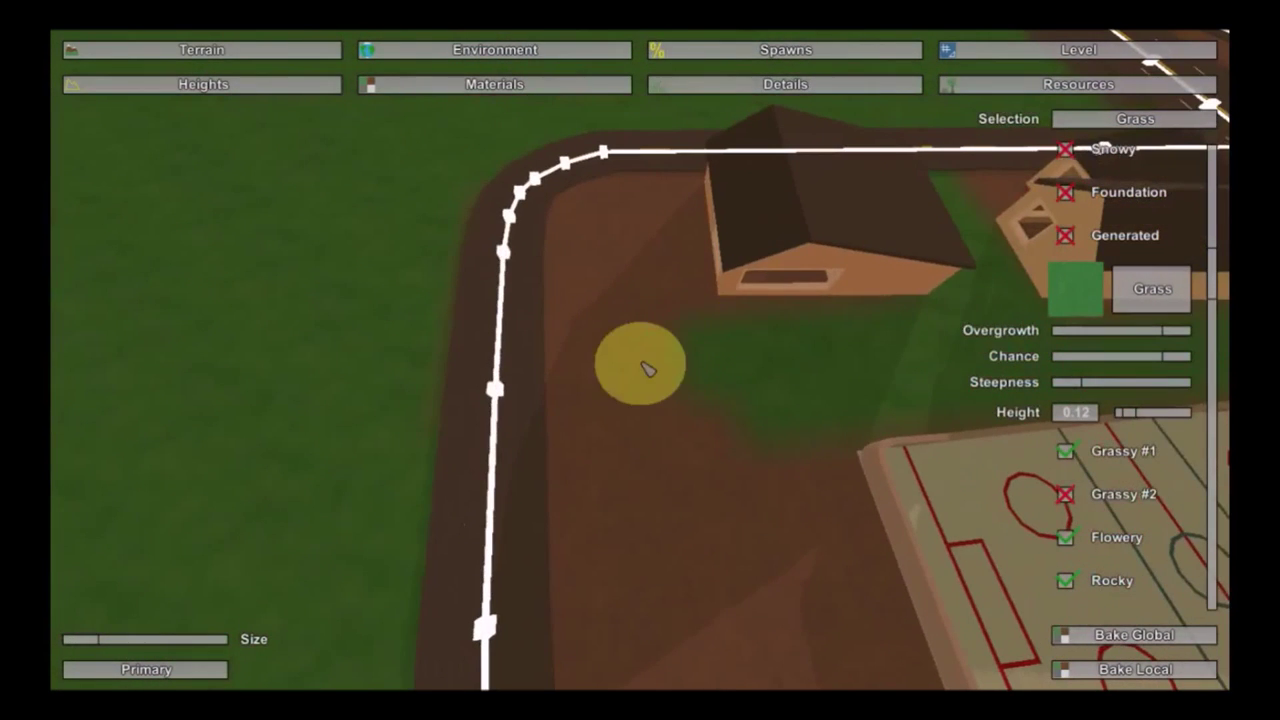
left_click_drag(677, 326, 675, 198)
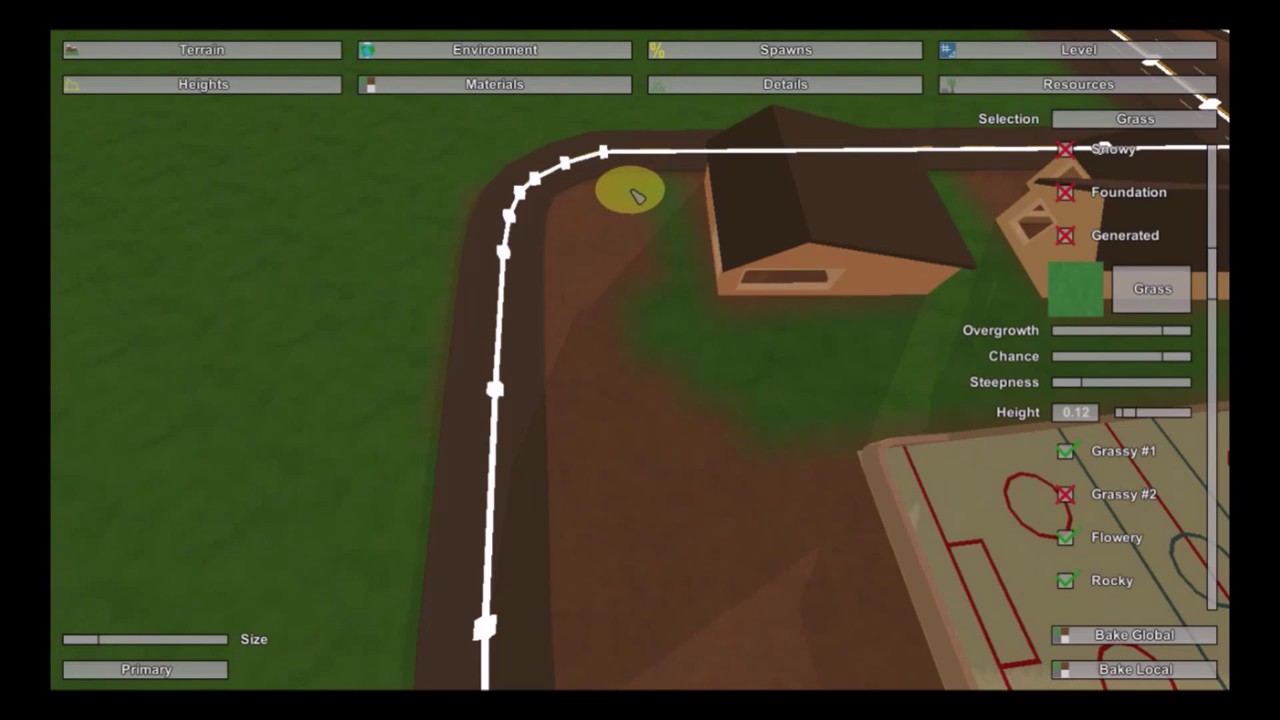
left_click_drag(573, 212, 578, 341)
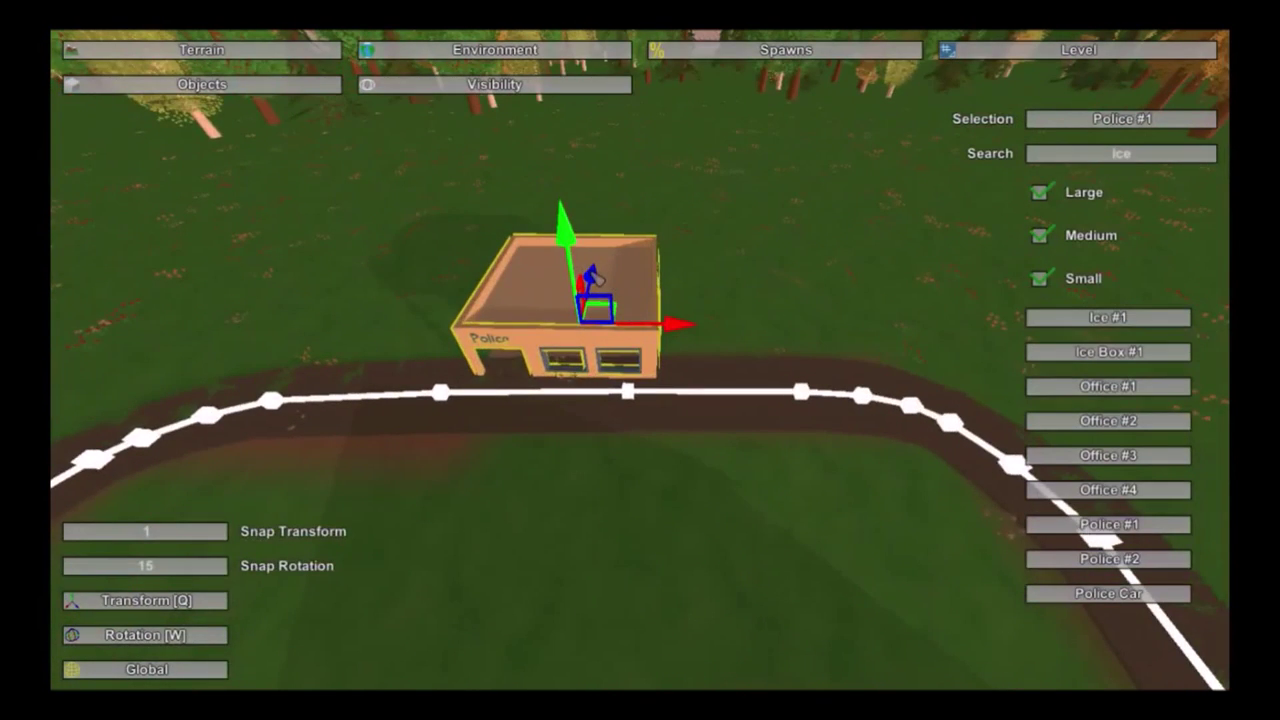
Step: Move the Police #1 building back from the outer edge of the road loop
left_click_drag(596, 278, 611, 261)
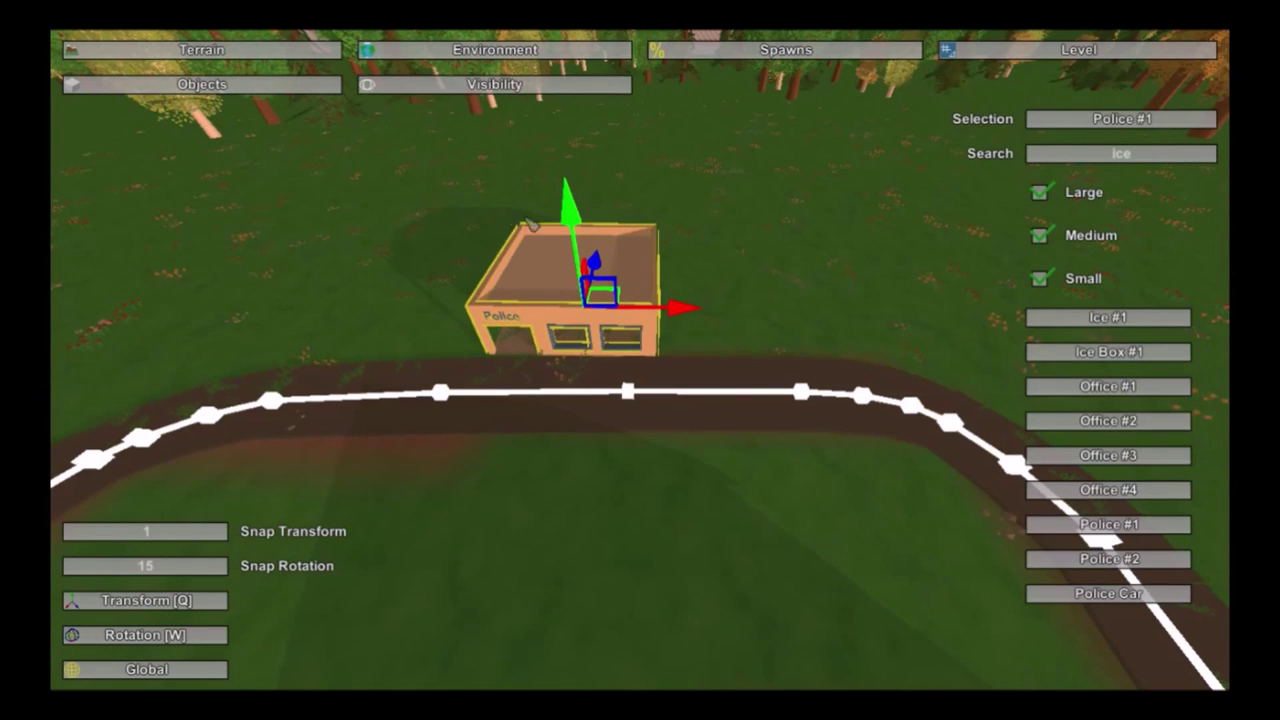
Step: Switch the terrain paint material to Road and adjust the brush size for painting beside the Police #1 building
left_click(300, 50)
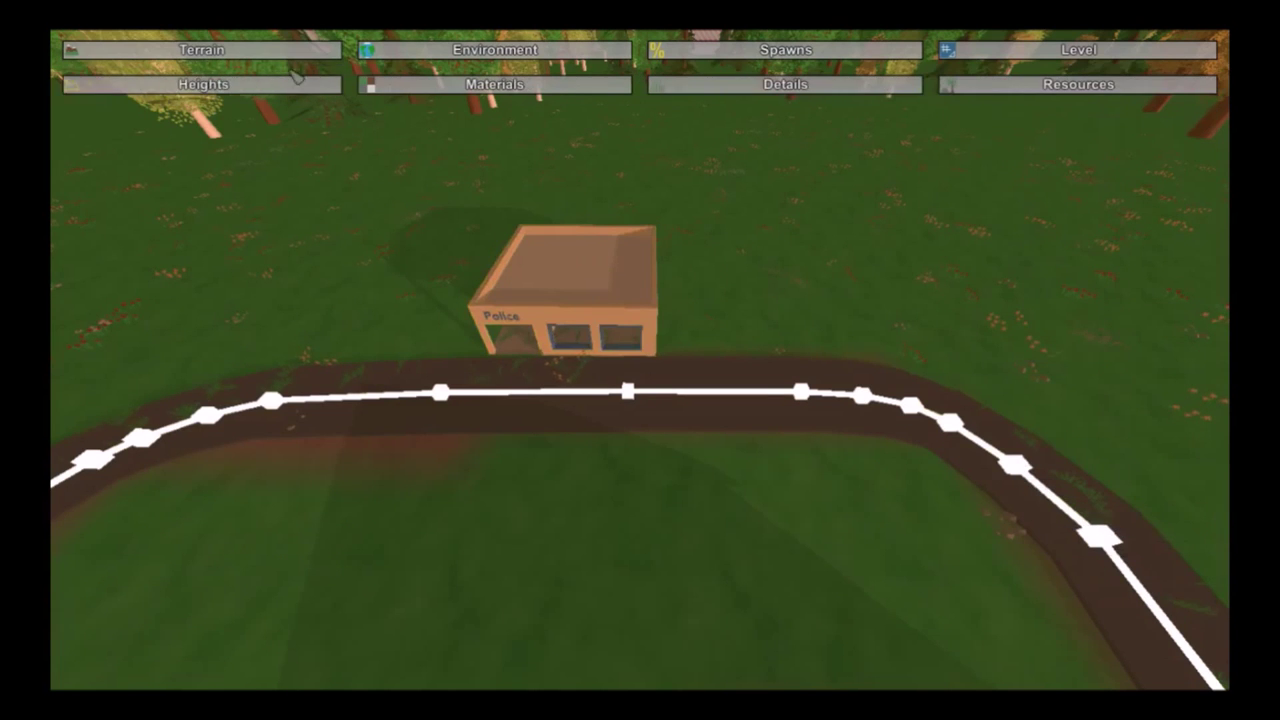
left_click(494, 84)
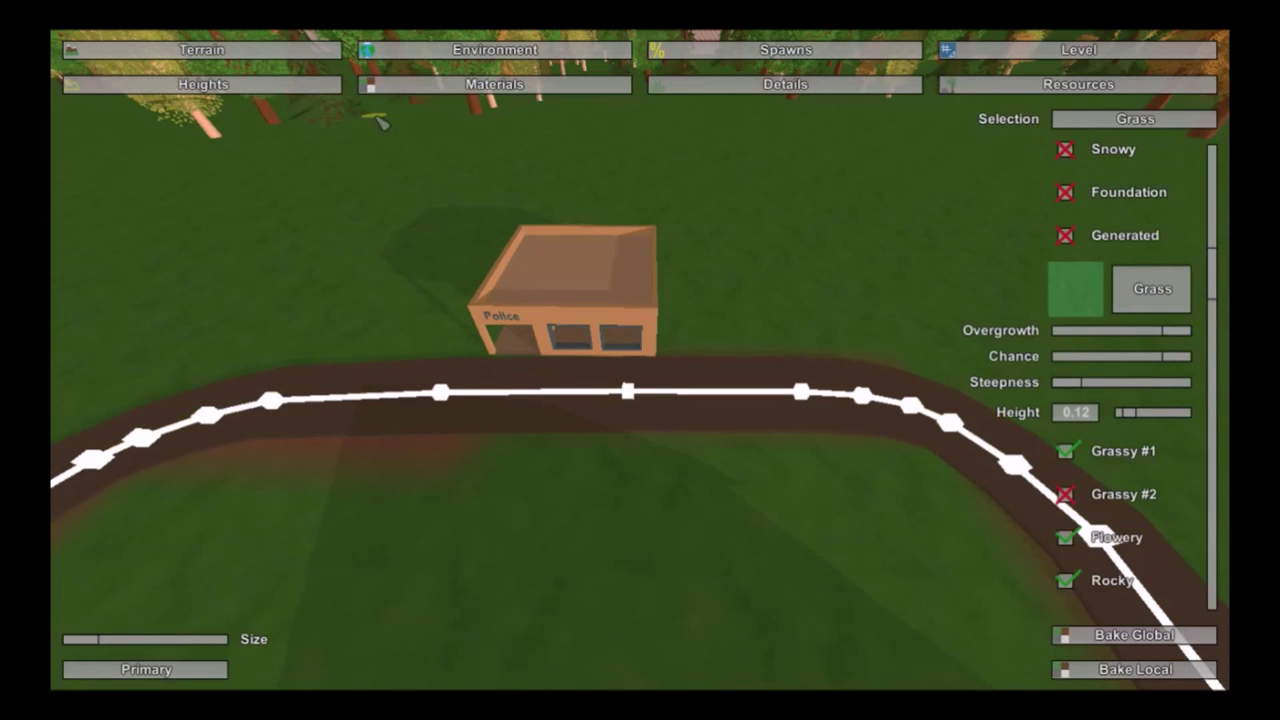
scroll(1100, 352, "down", 10)
left_click(1122, 371)
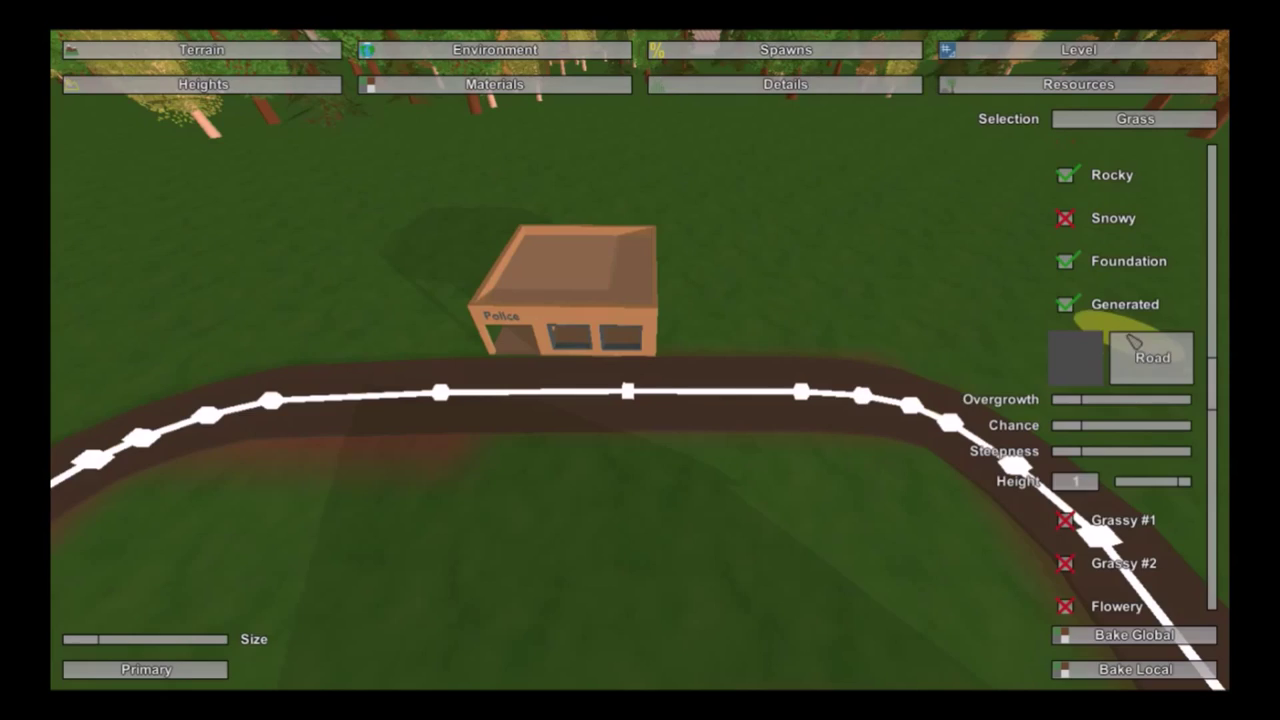
key("a")
right_click_drag(1040, 360, 940, 450)
right_click_drag(1110, 640, 640, 366)
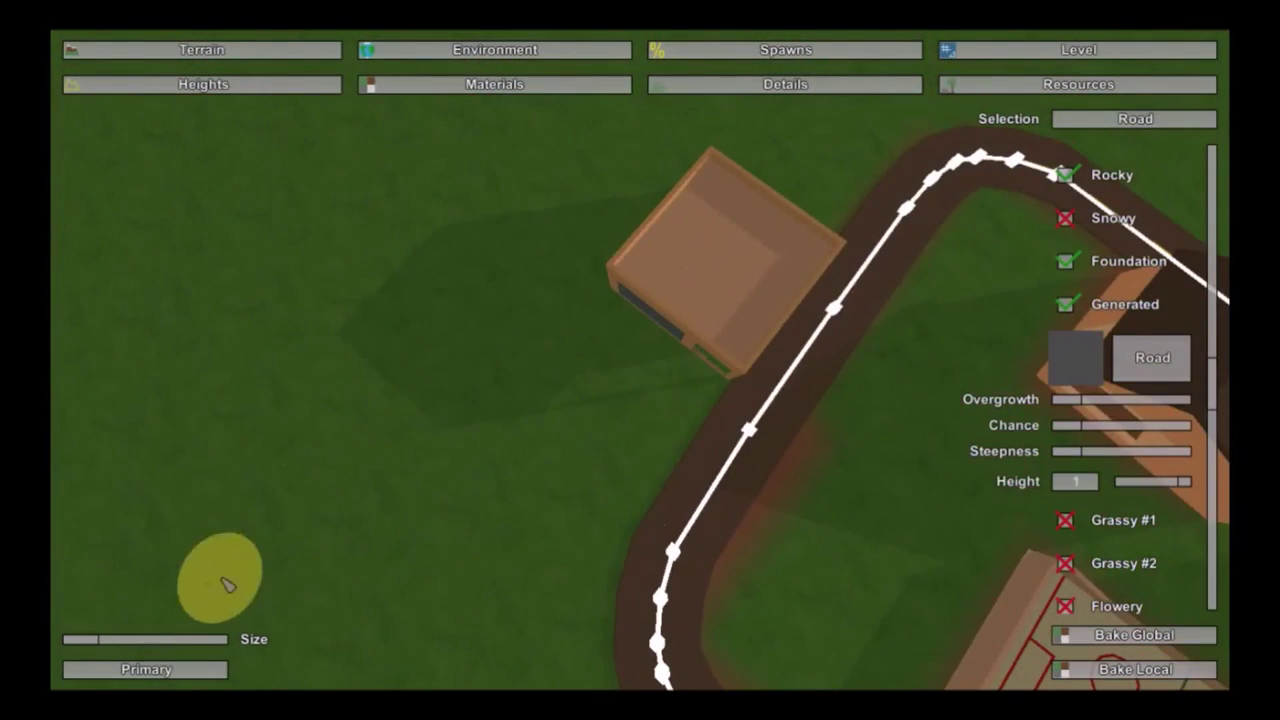
left_click(104, 640)
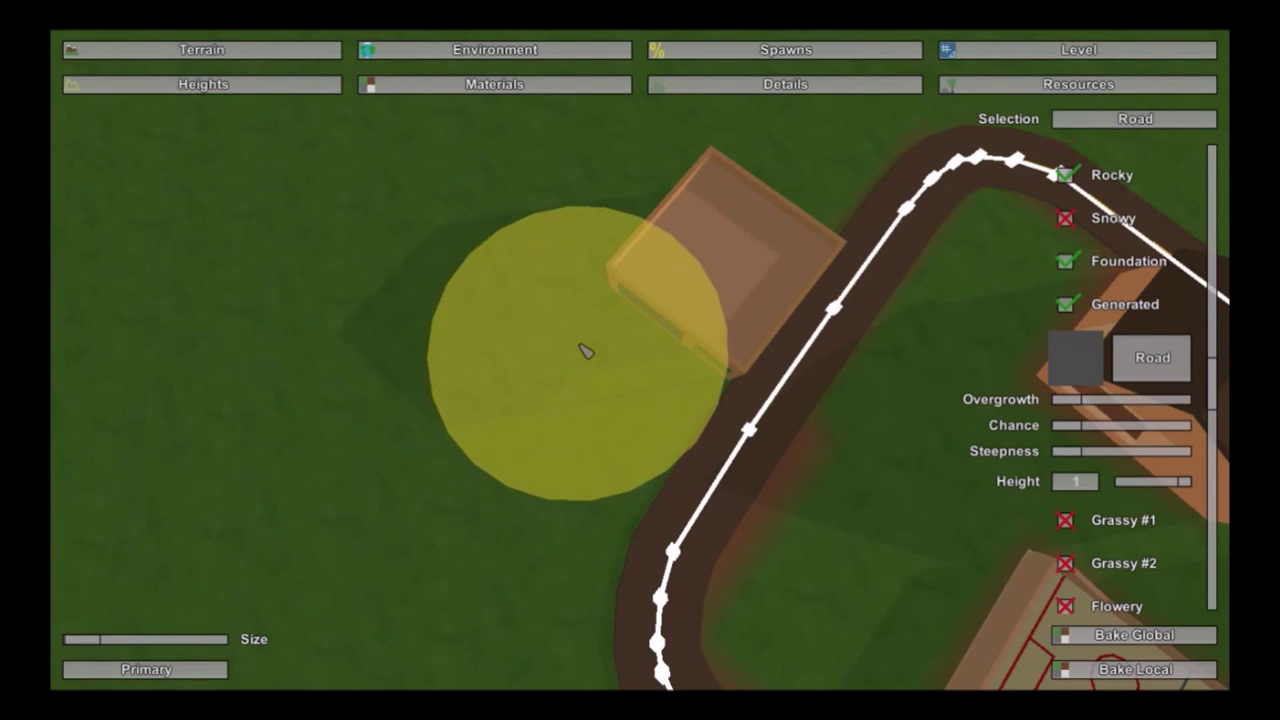
Step: Paint Road material behind and around the Police #1 building, extending it along the road to form a parking area
mouse_move(586, 350)
left_mouse_down()
mouse_move(726, 222)
mouse_move(537, 423)
left_mouse_up()
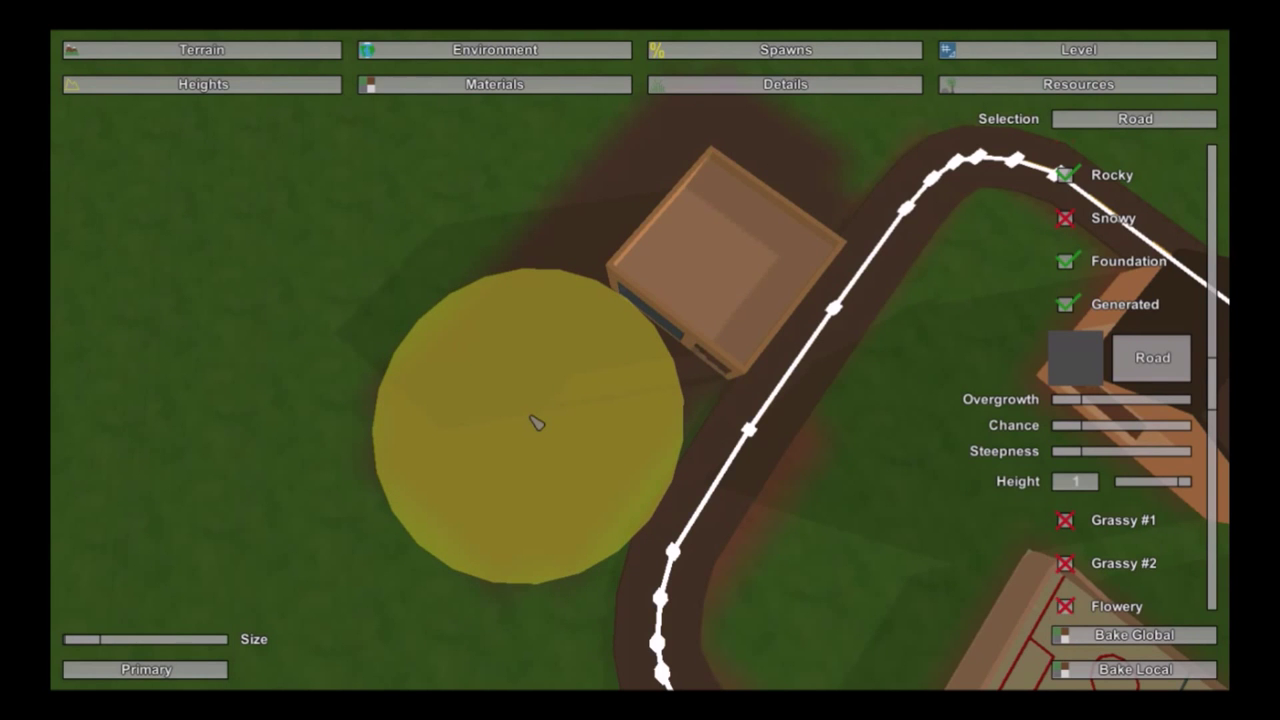
left_click_drag(537, 423, 508, 369)
mouse_move(508, 369)
right_mouse_down()
mouse_move(490, 340)
mouse_move(640, 360)
right_mouse_up()
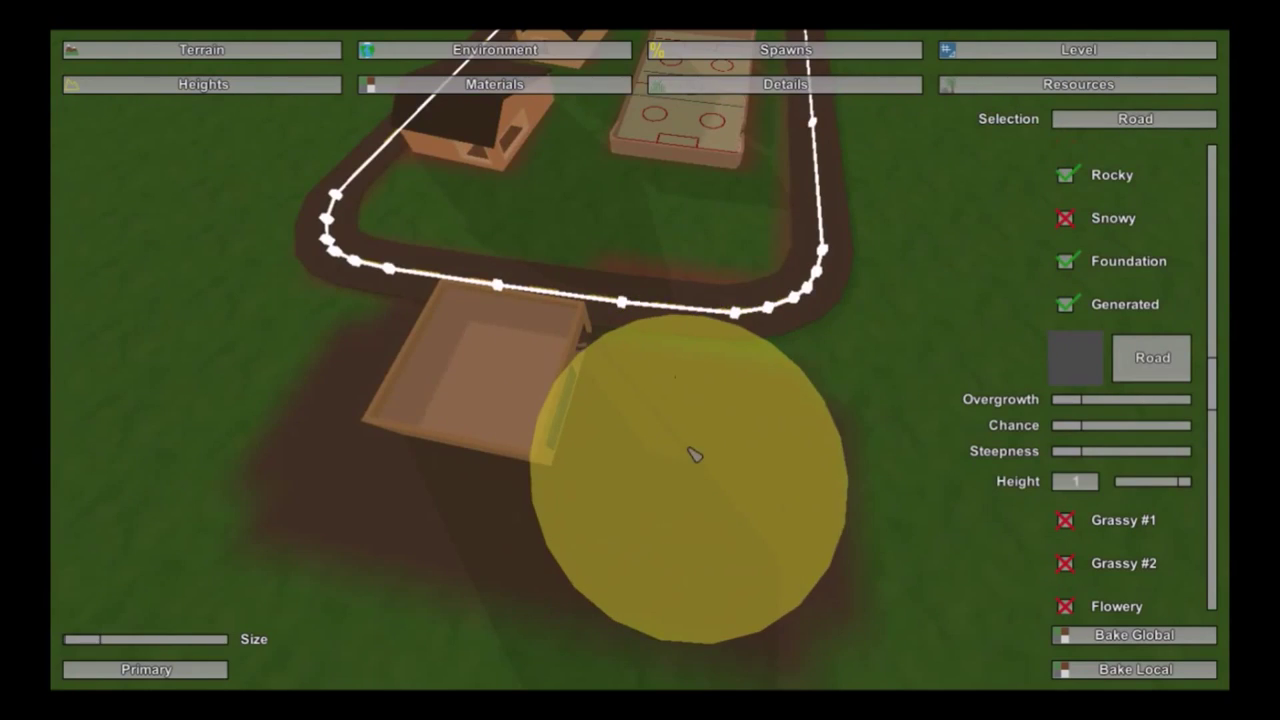
mouse_move(690, 462)
right_mouse_down()
mouse_move(687, 445)
mouse_move(530, 440)
mouse_move(475, 425)
mouse_move(440, 385)
mouse_move(400, 385)
right_mouse_up()
key("d")
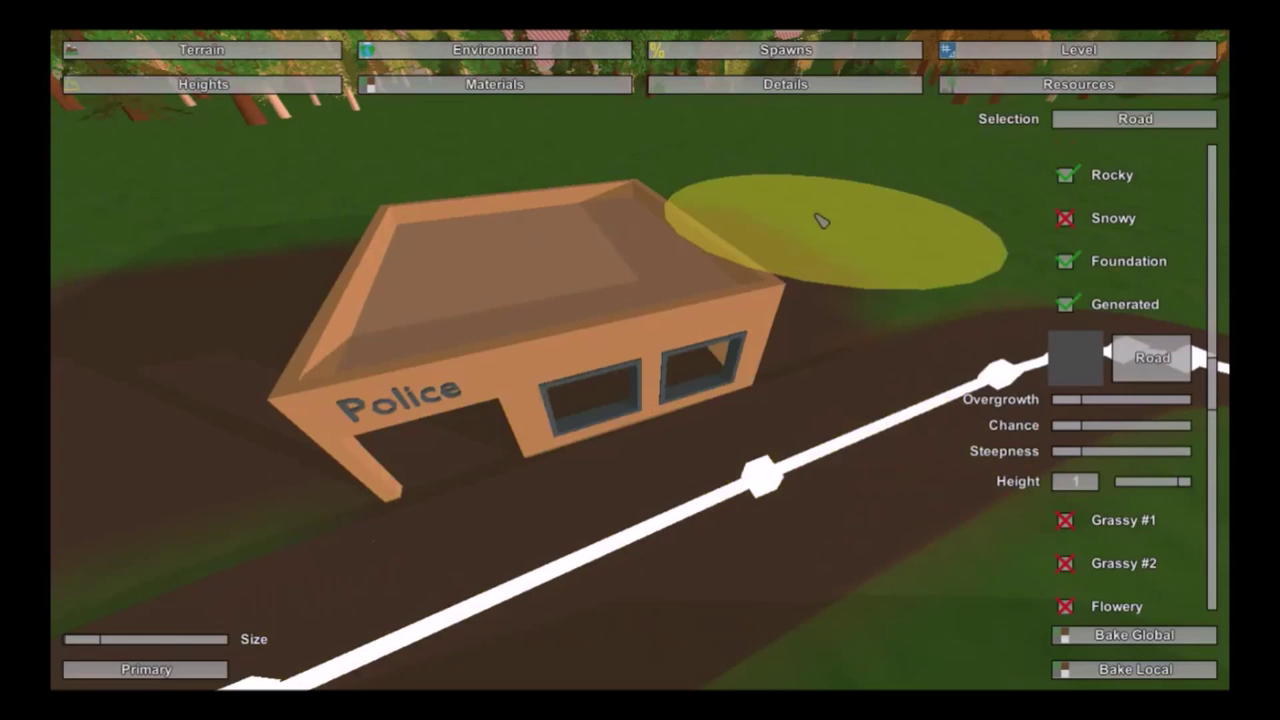
Step: Bake the terrain details to clear grass and flowers from the newly painted ground around the police building
left_click(965, 50)
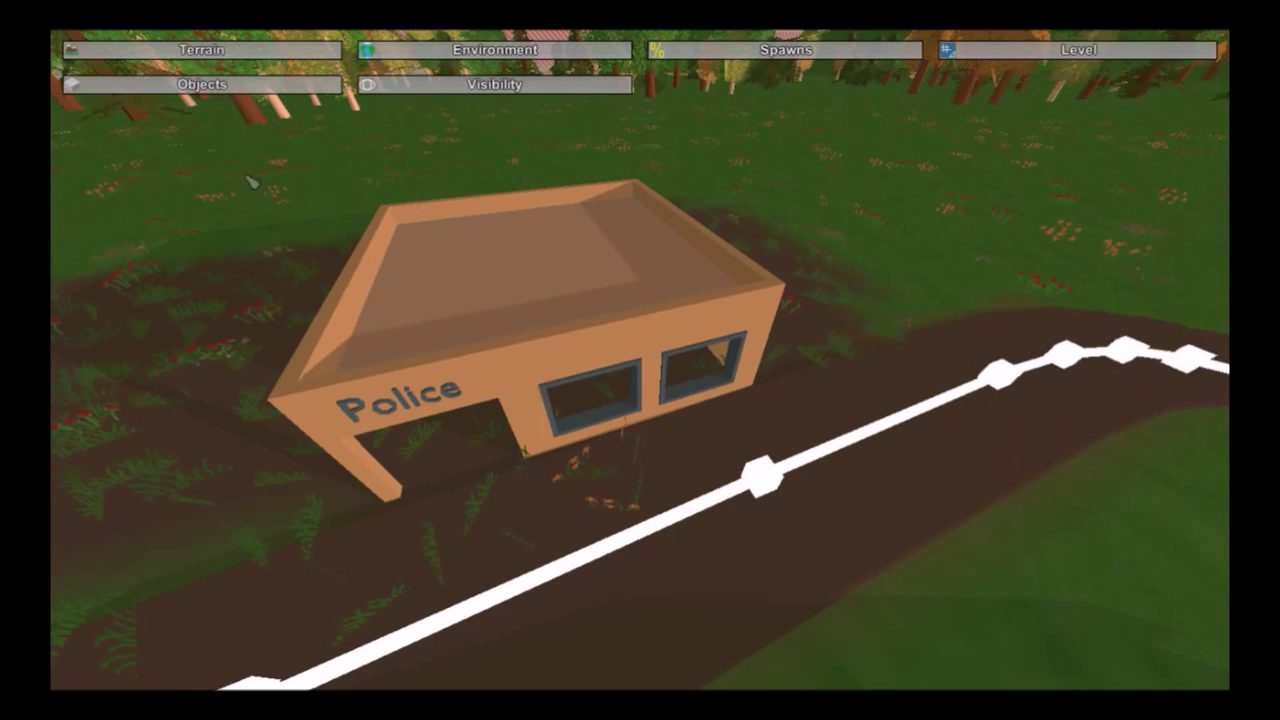
left_click(408, 51)
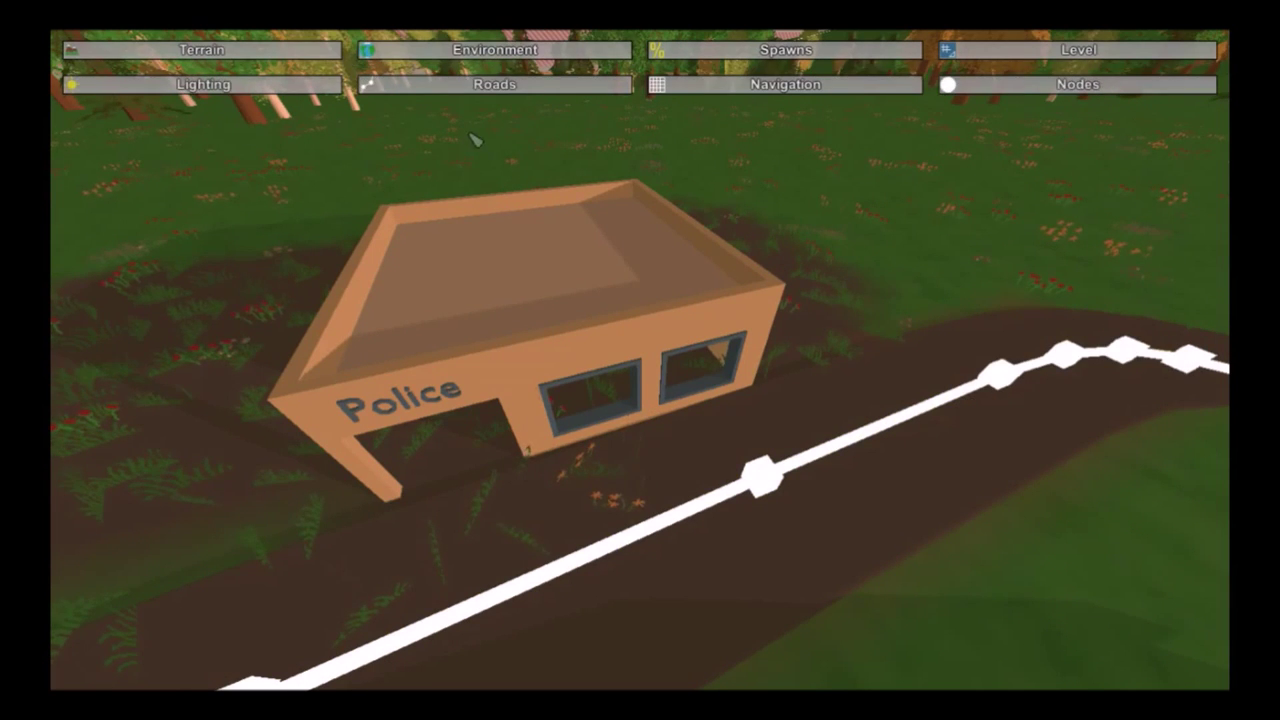
left_click(202, 49)
left_click(708, 86)
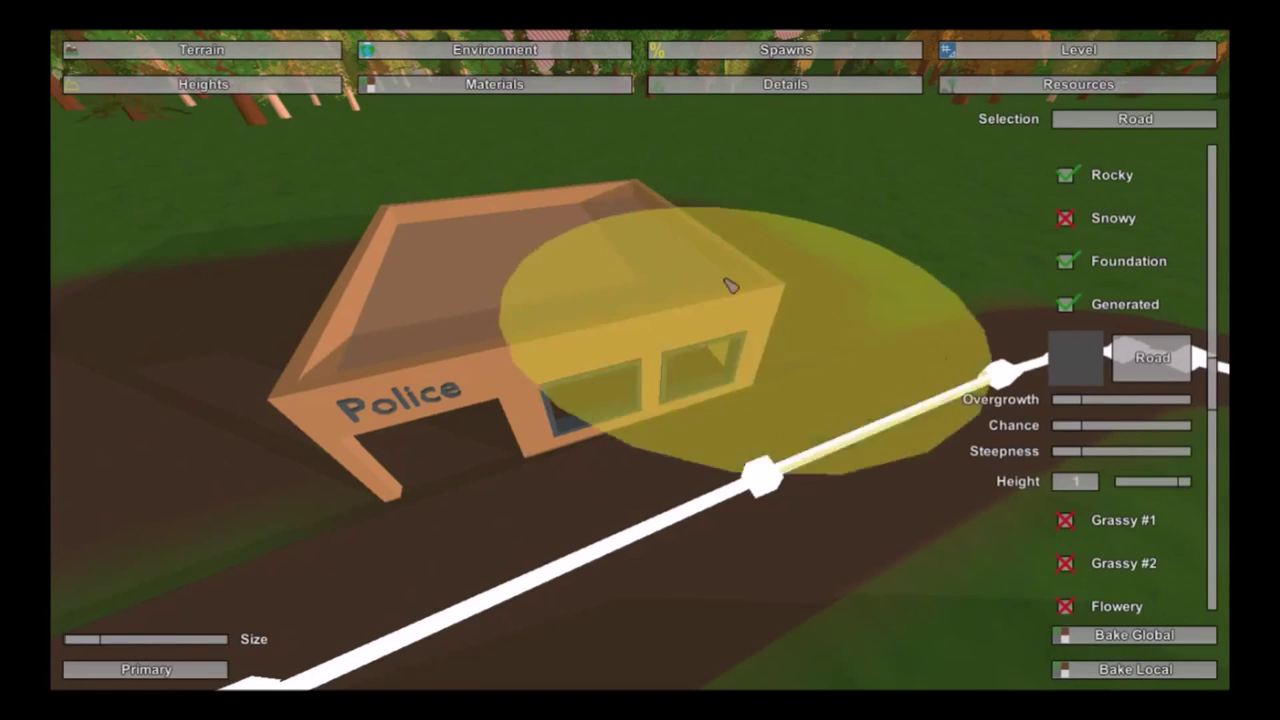
left_click(708, 86)
left_click(1065, 675)
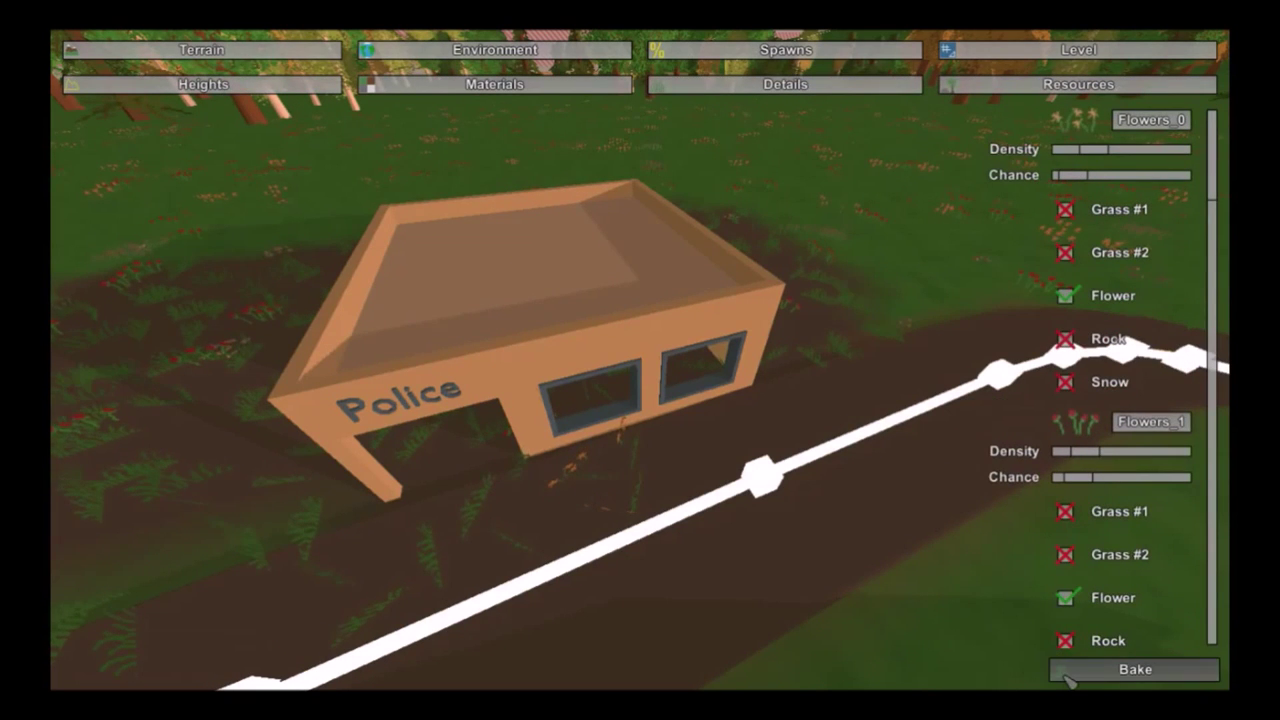
key("a")
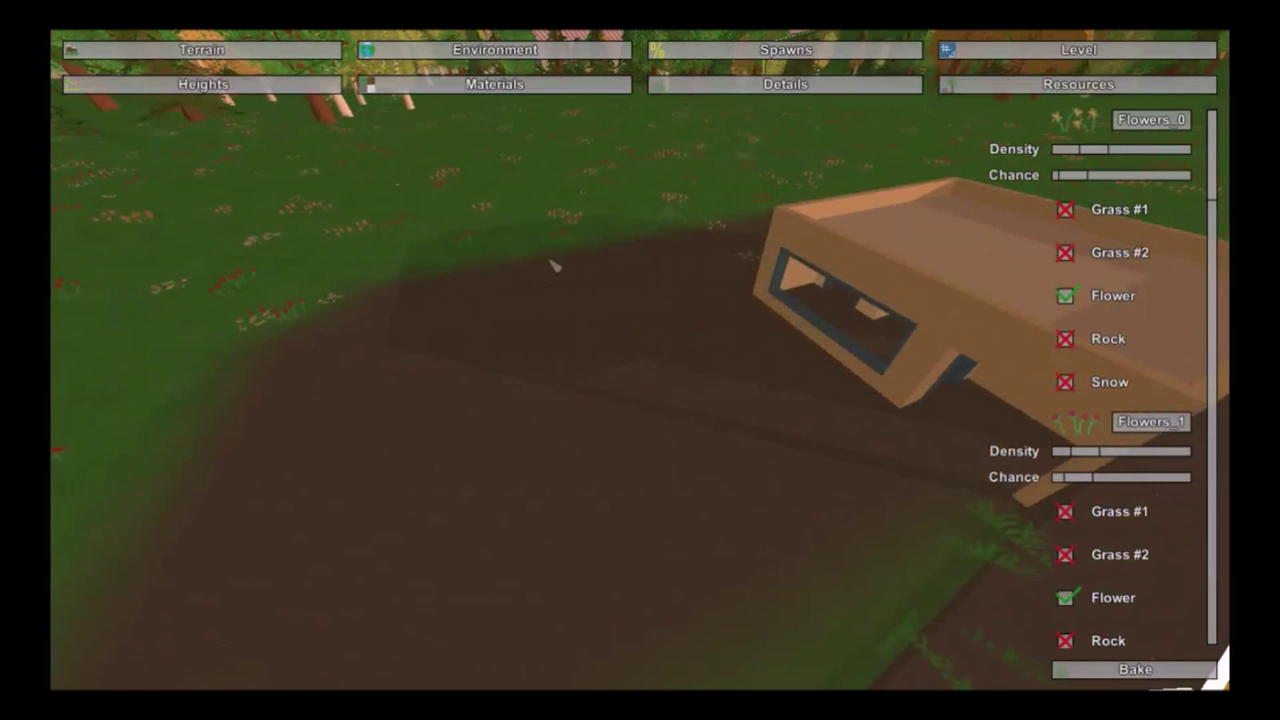
Step: Search the objects for "par" and place two Line Parking #1 sets side by side on the paved area by the police building
left_click(948, 50)
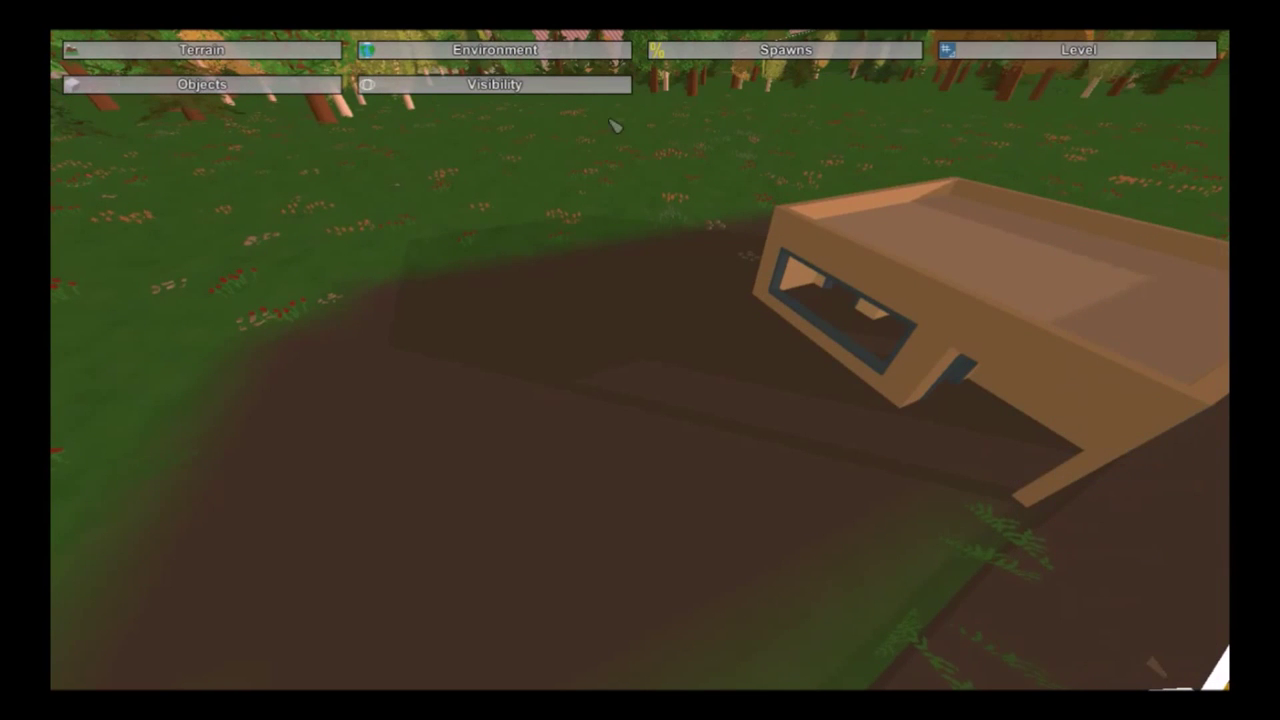
left_click(202, 84)
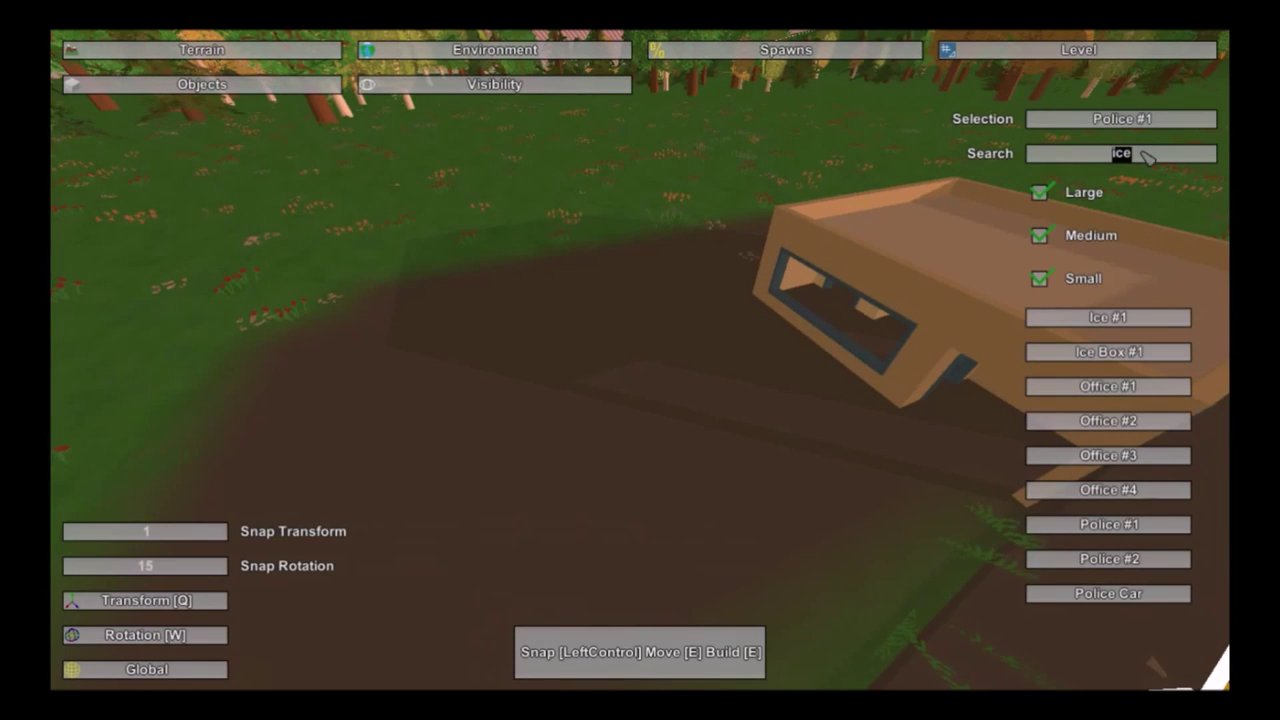
type("p")
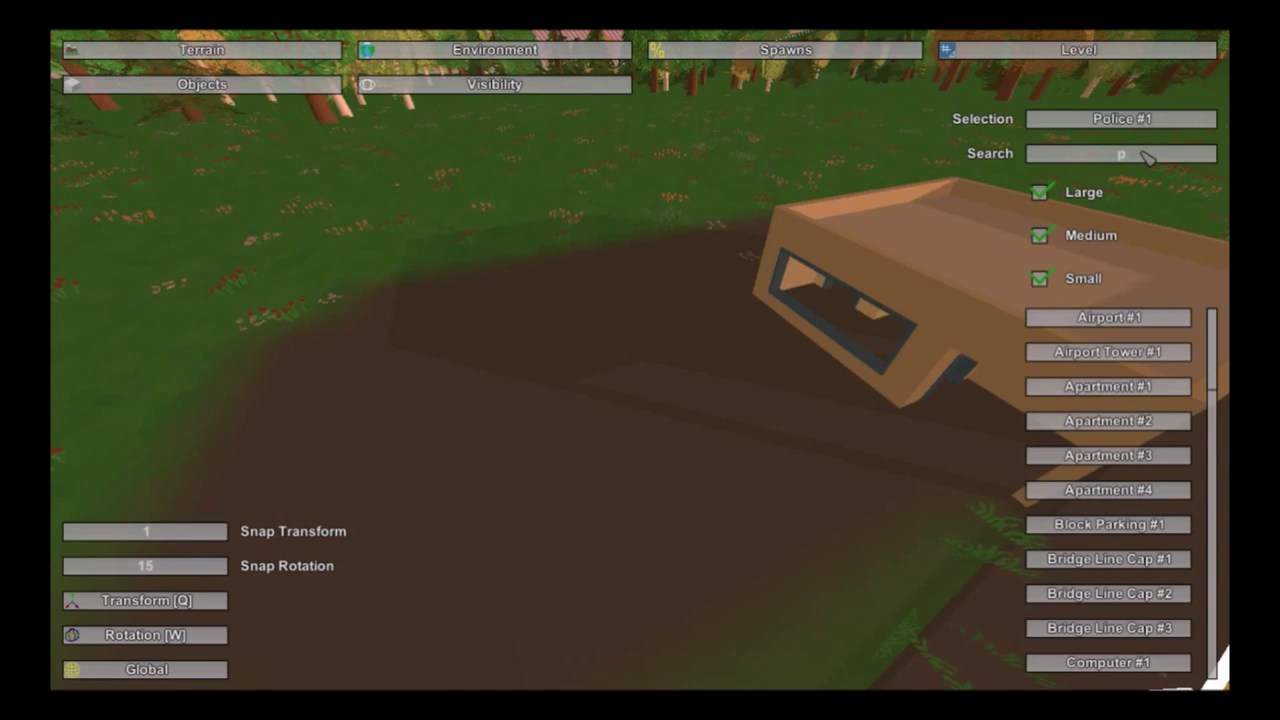
type("a")
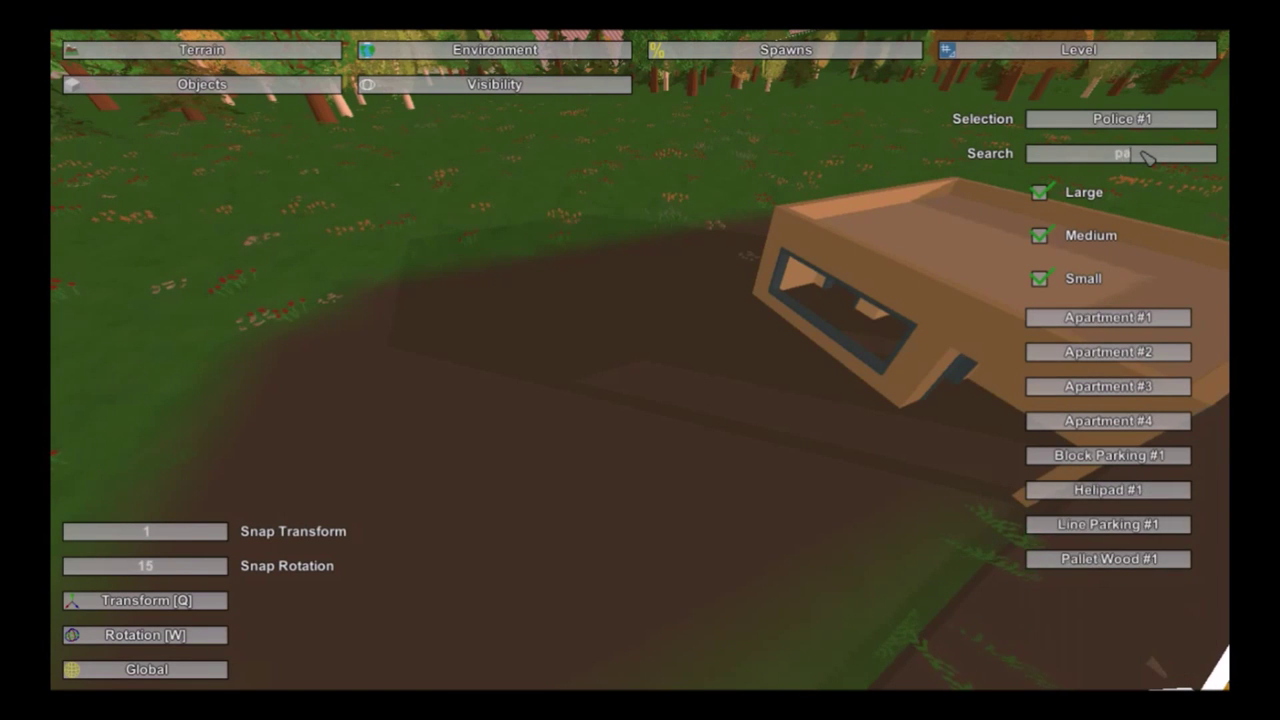
type("r")
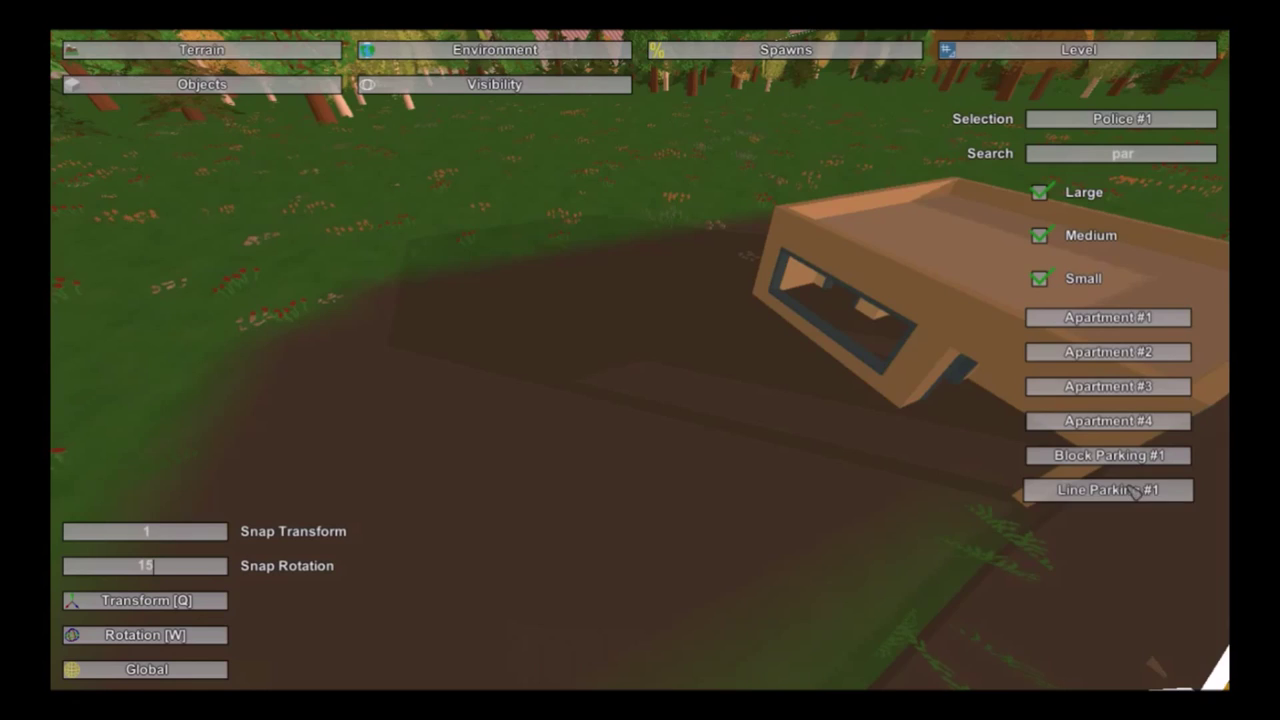
left_click(1135, 492)
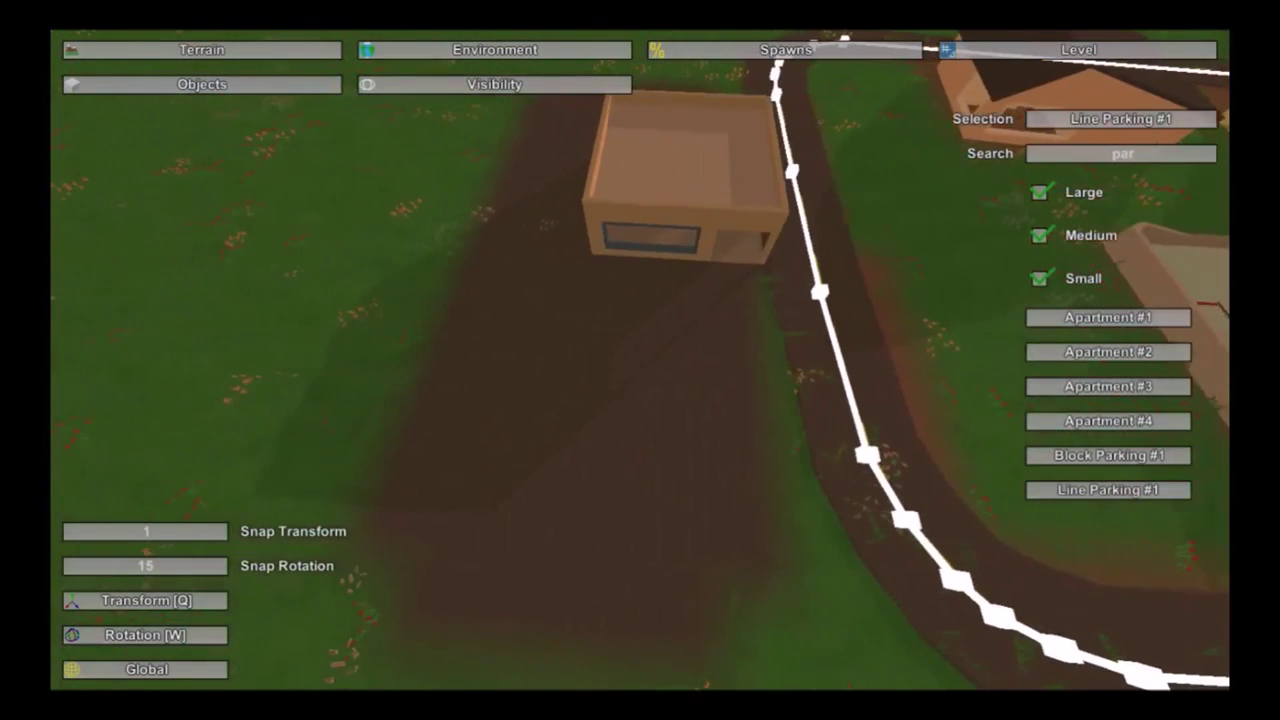
key("a")
key("e")
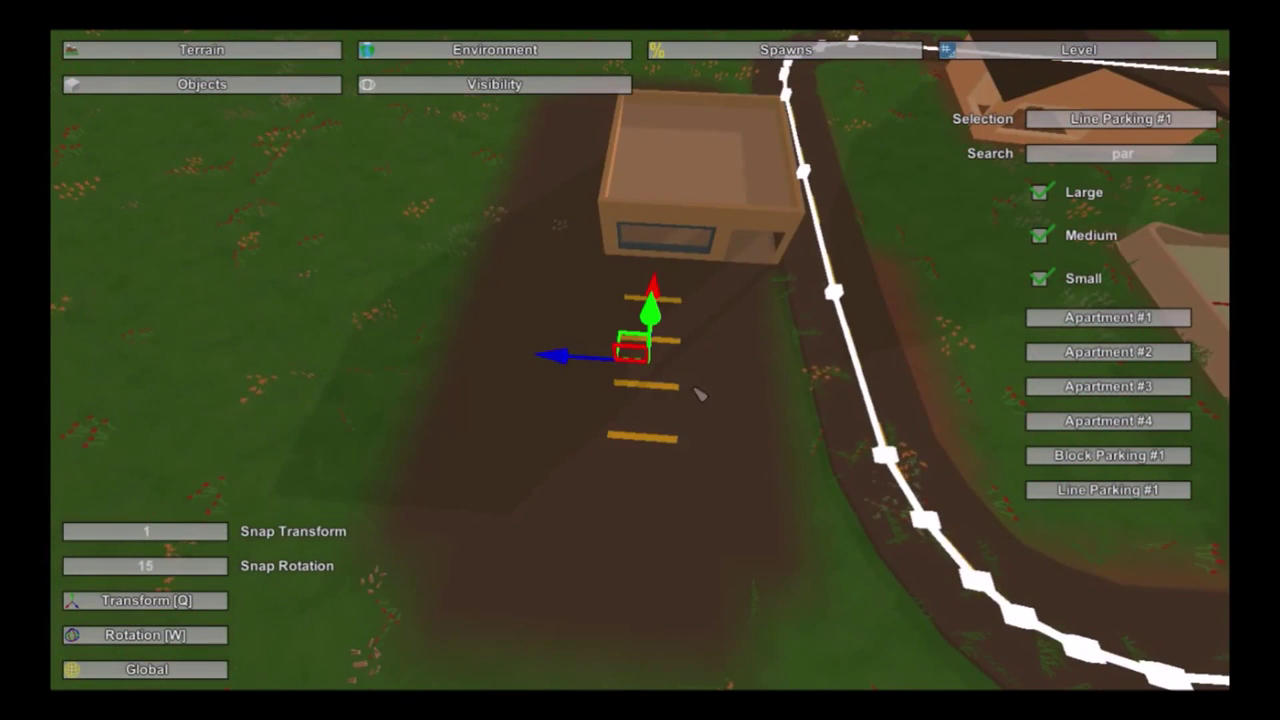
left_click(718, 398)
key("e")
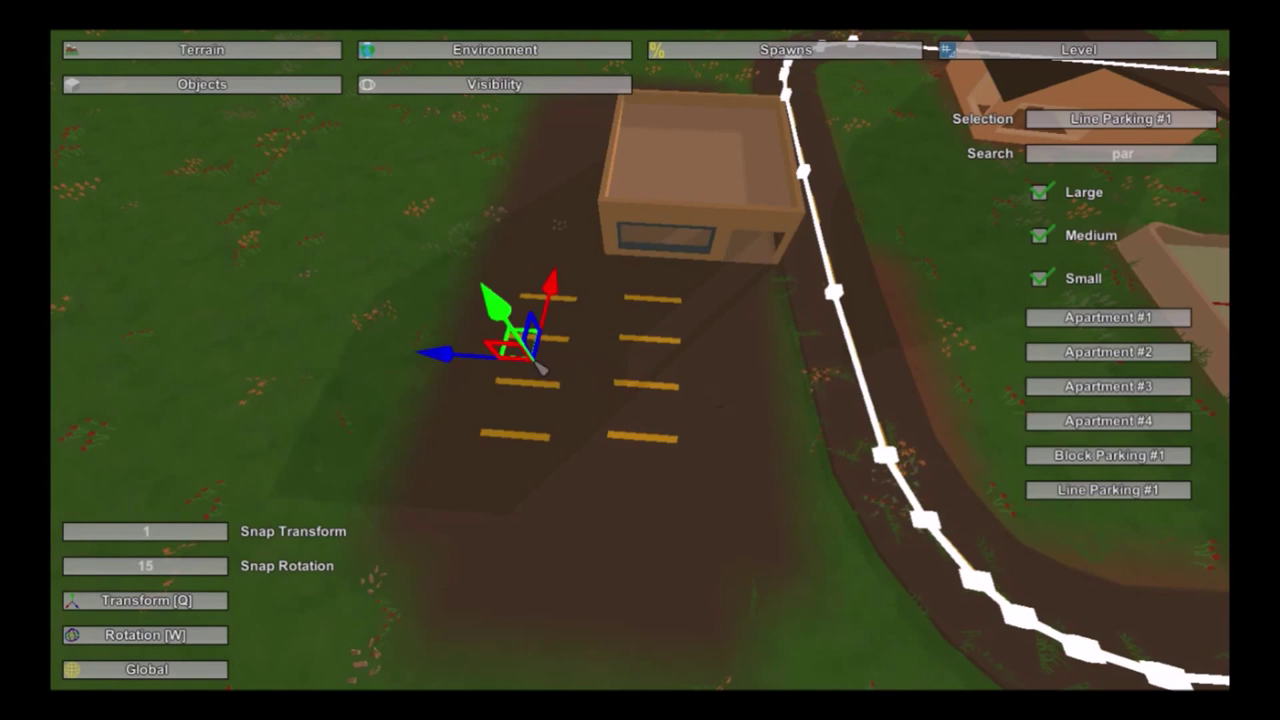
Step: Move the Line Parking #1 set nearer the road slightly toward the road and away from the police building
left_click(647, 385)
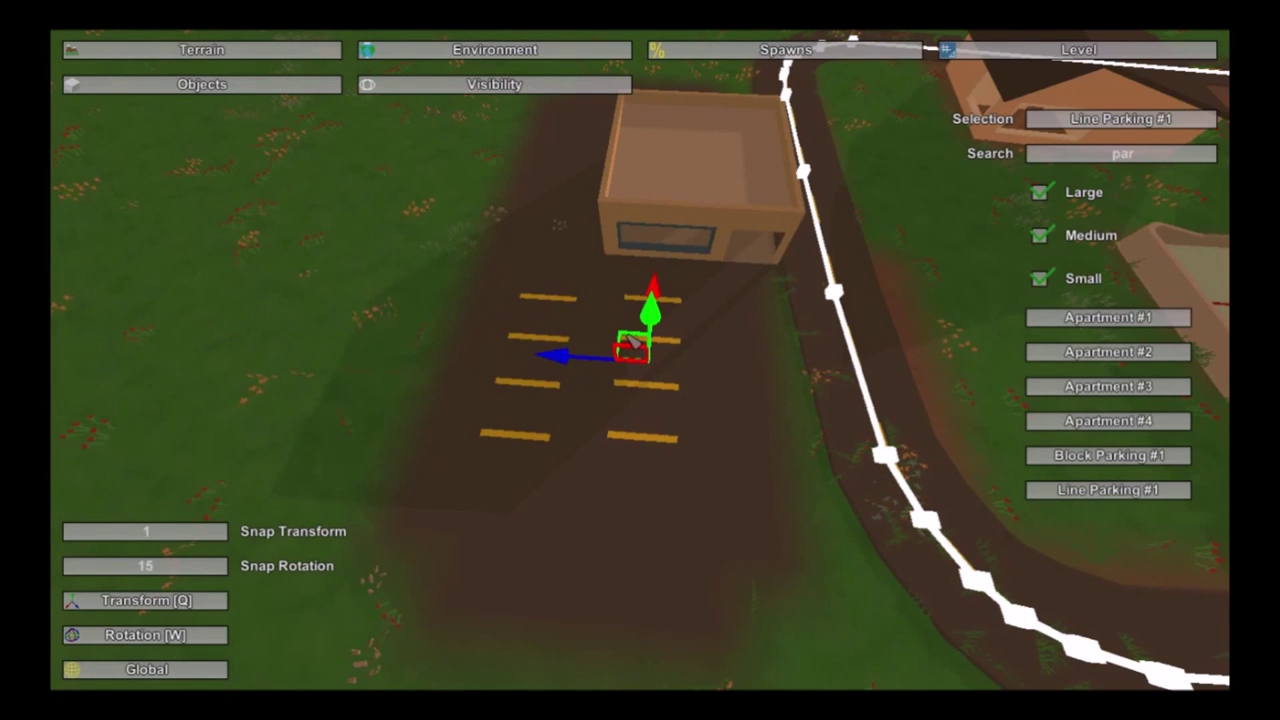
left_click_drag(632, 343, 633, 348)
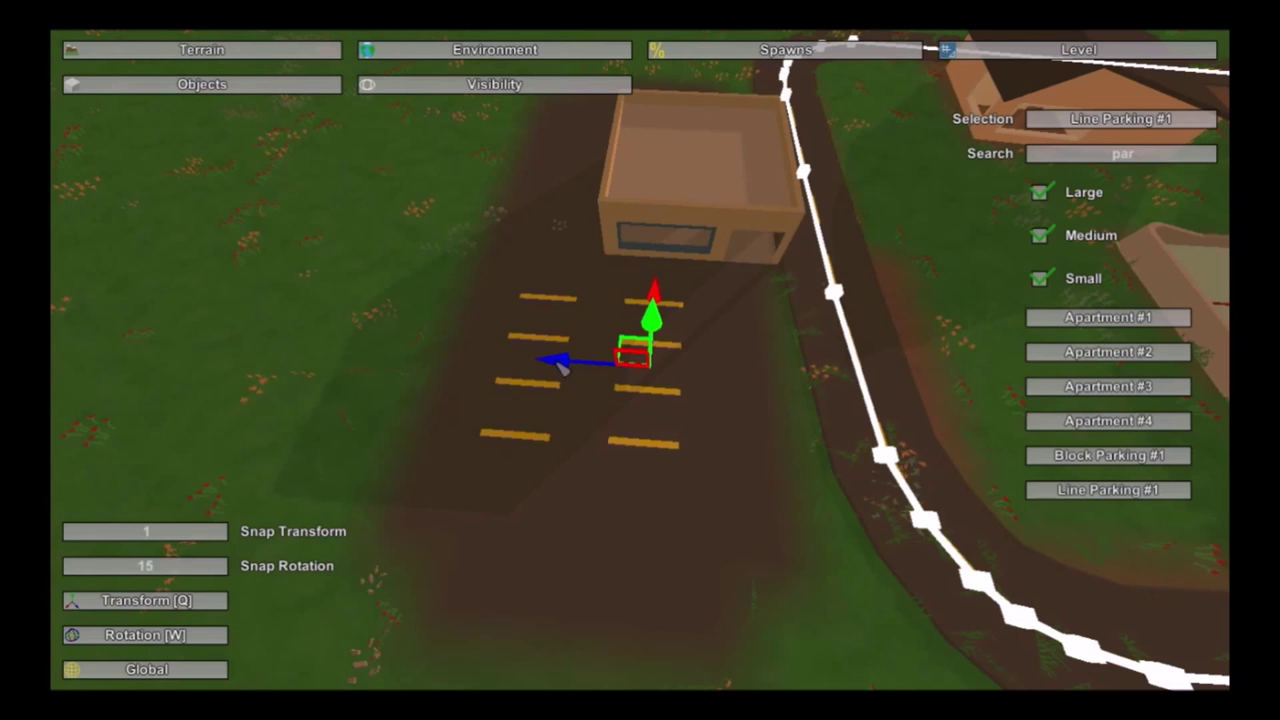
left_click_drag(562, 368, 591, 358)
left_click_drag(668, 295, 669, 299)
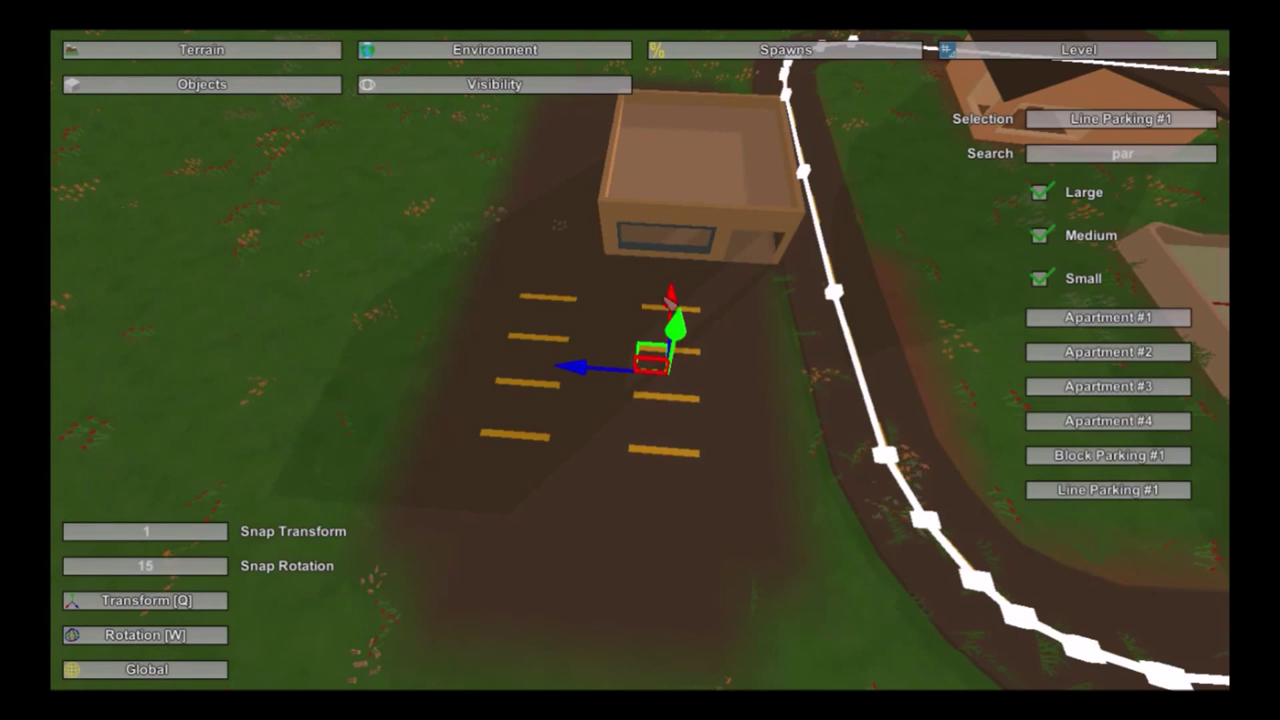
left_click(768, 447)
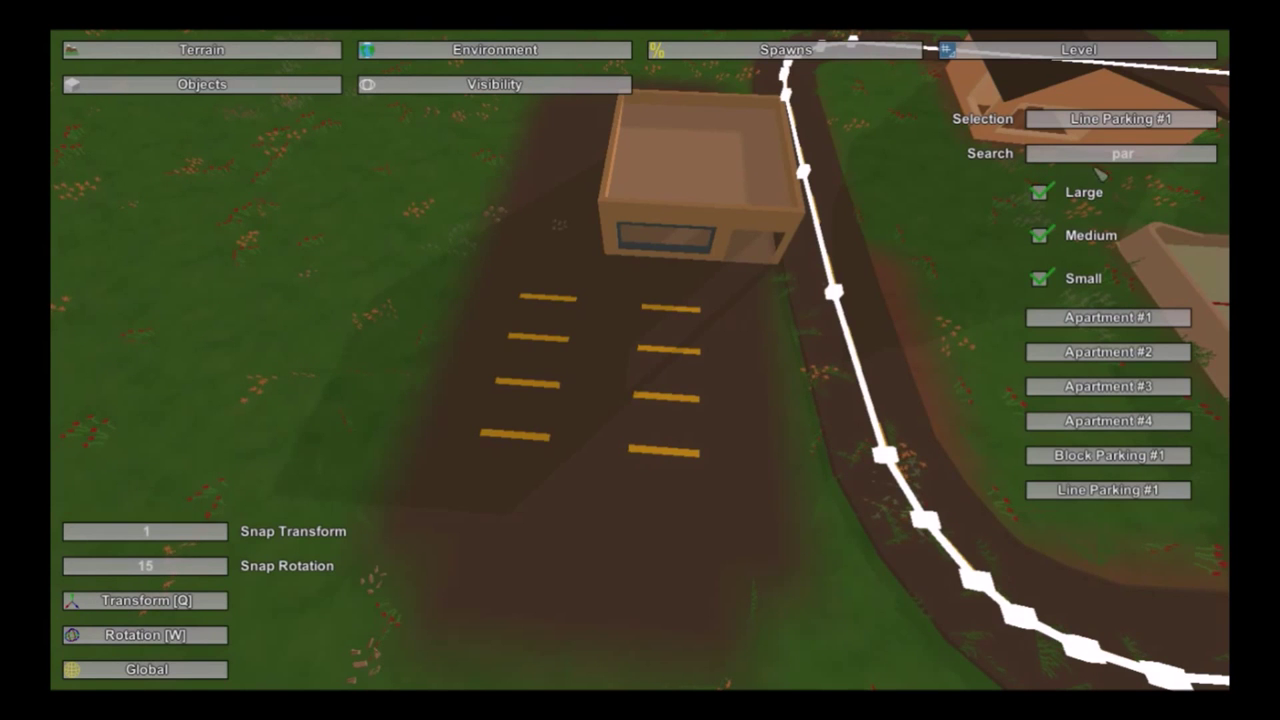
Step: Search the objects for "po" and place a Police Car in one bay of each parking line set
type("p")
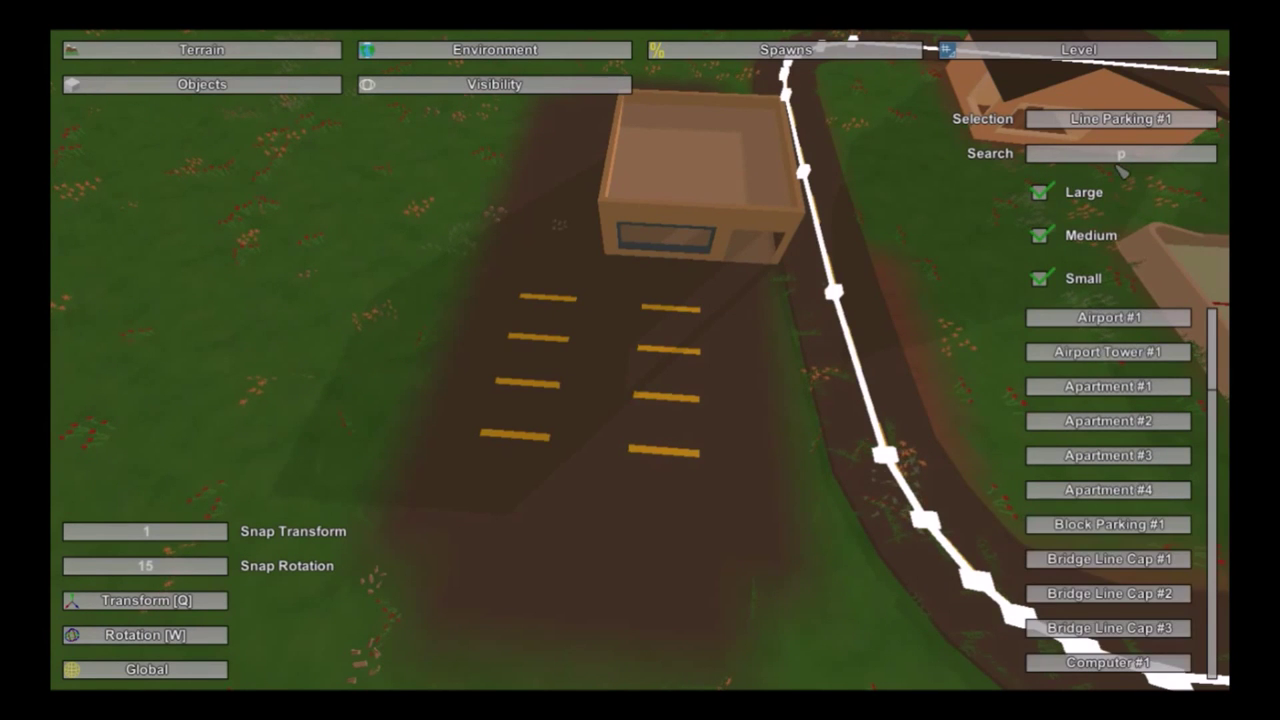
left_click(1129, 154)
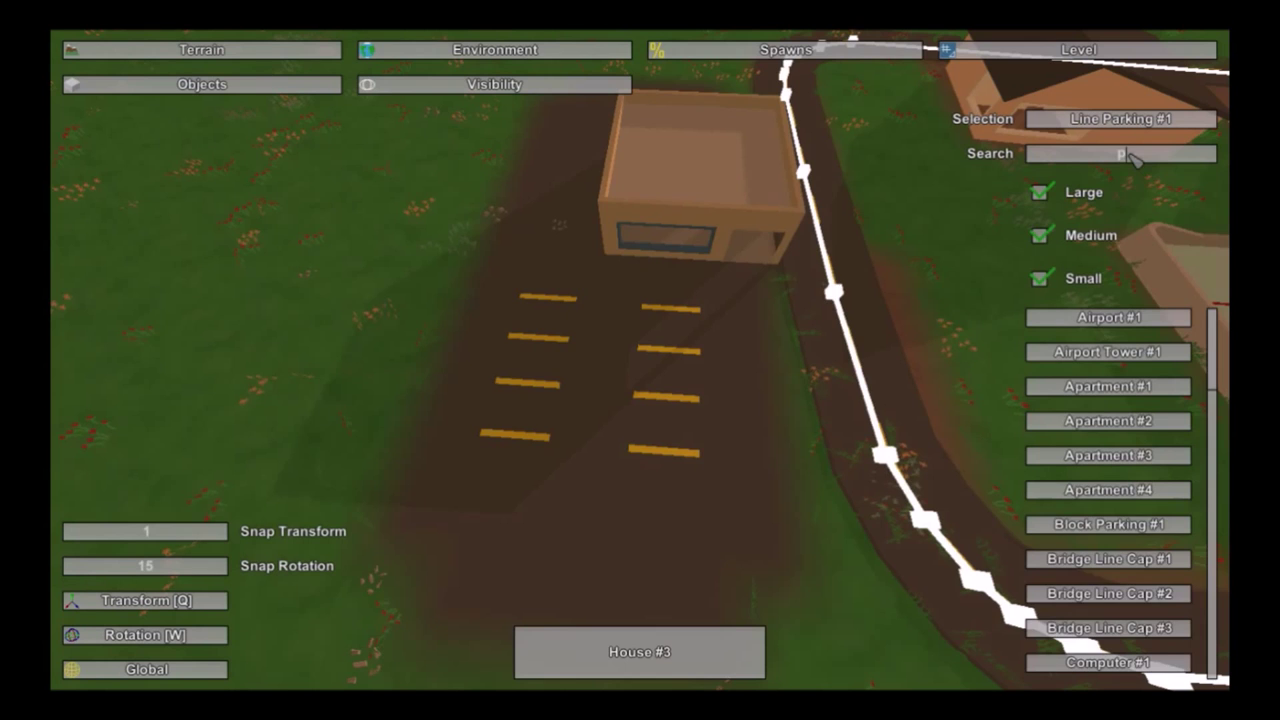
type("o")
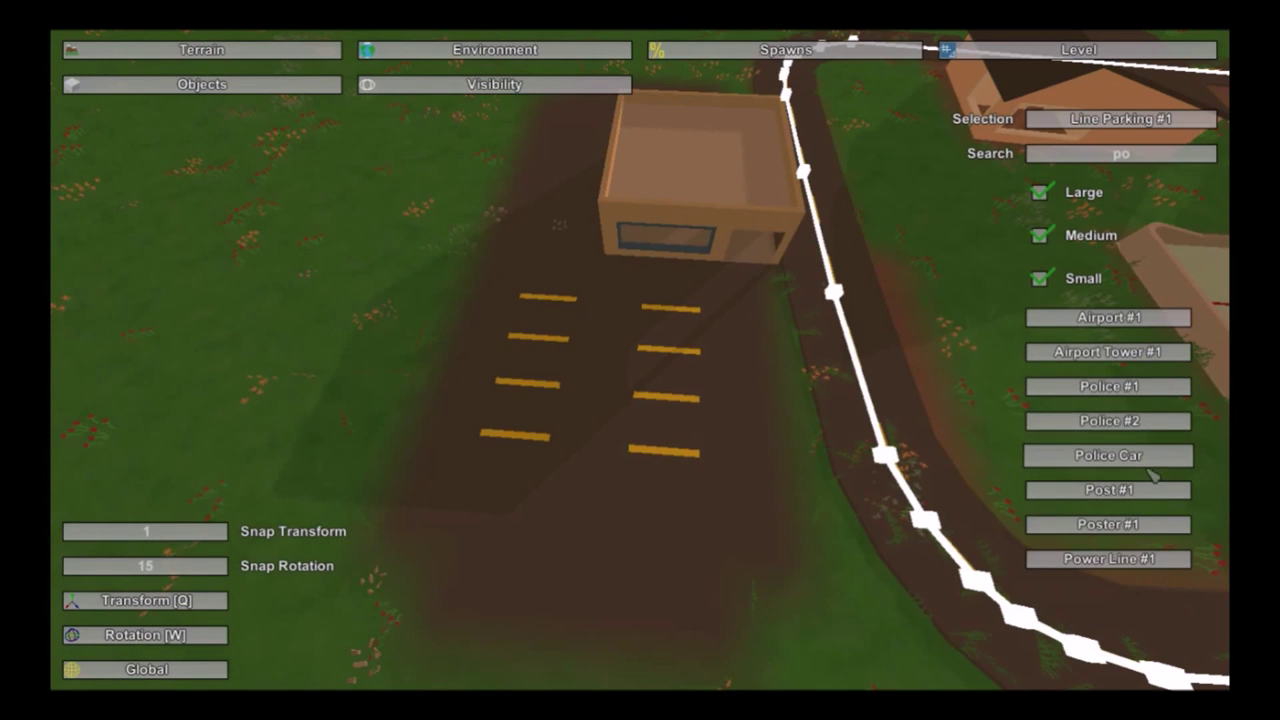
left_click(1128, 456)
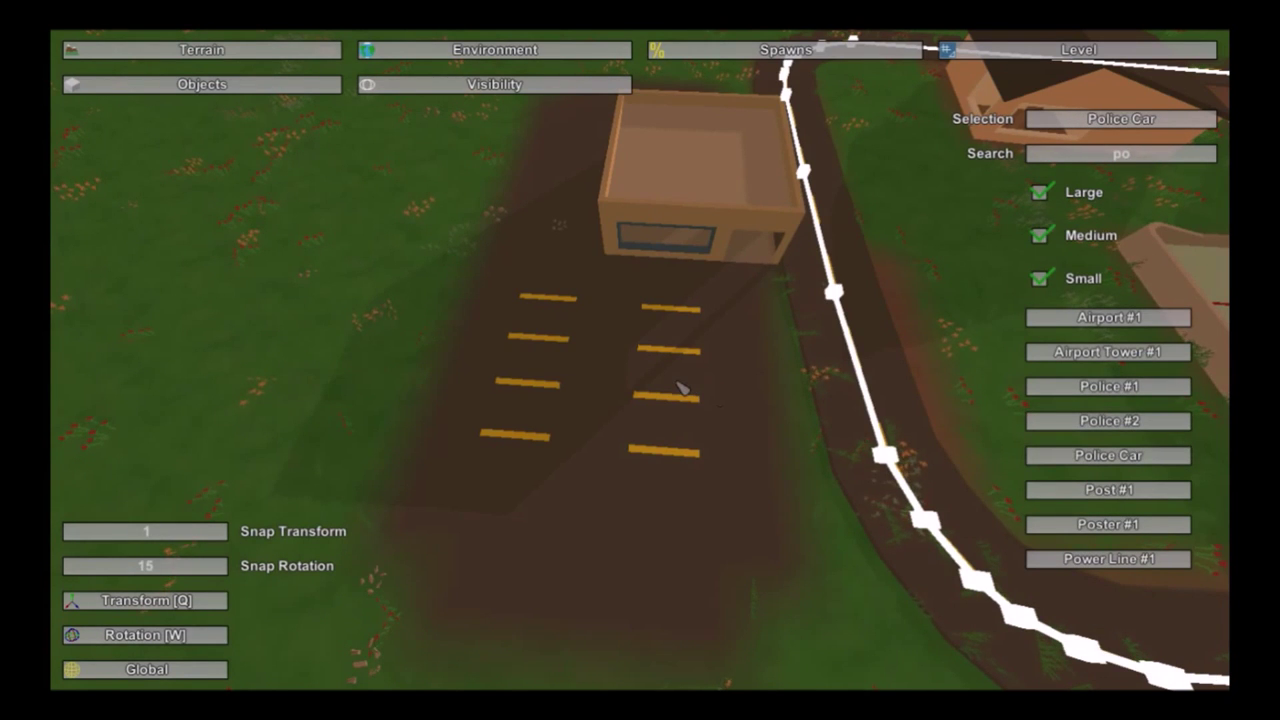
left_click(679, 388)
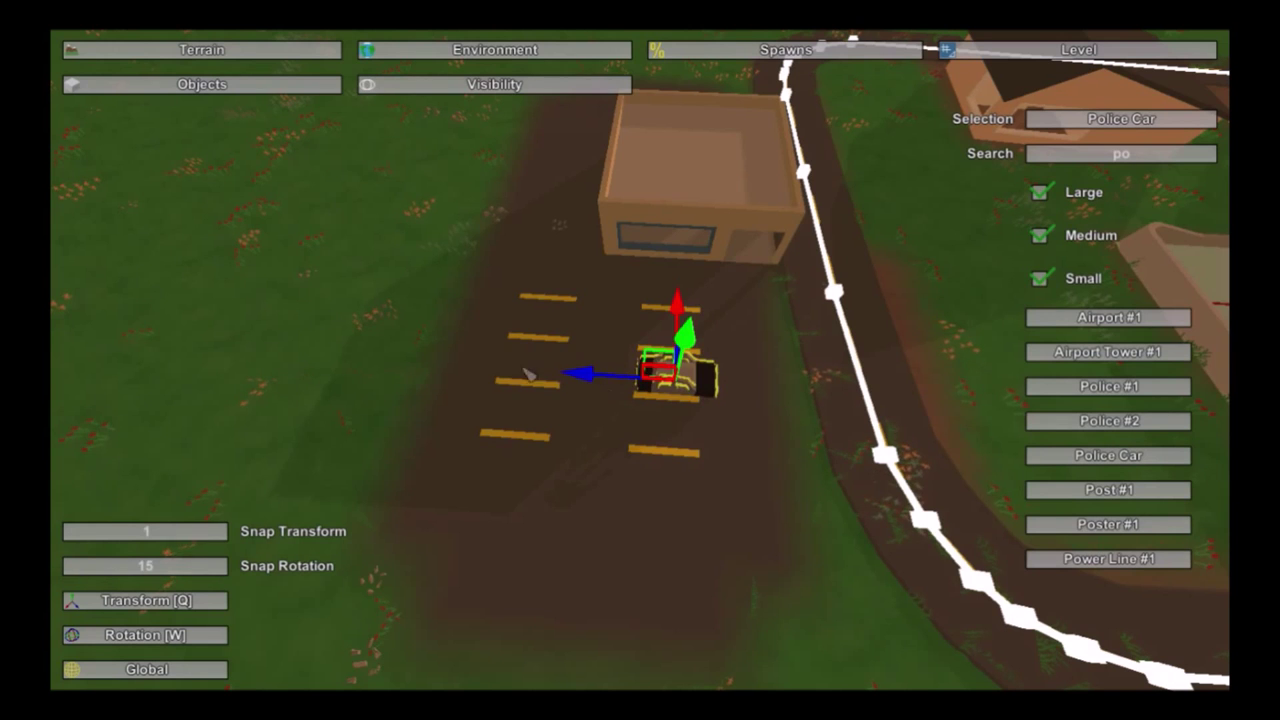
left_click(559, 324)
key("w")
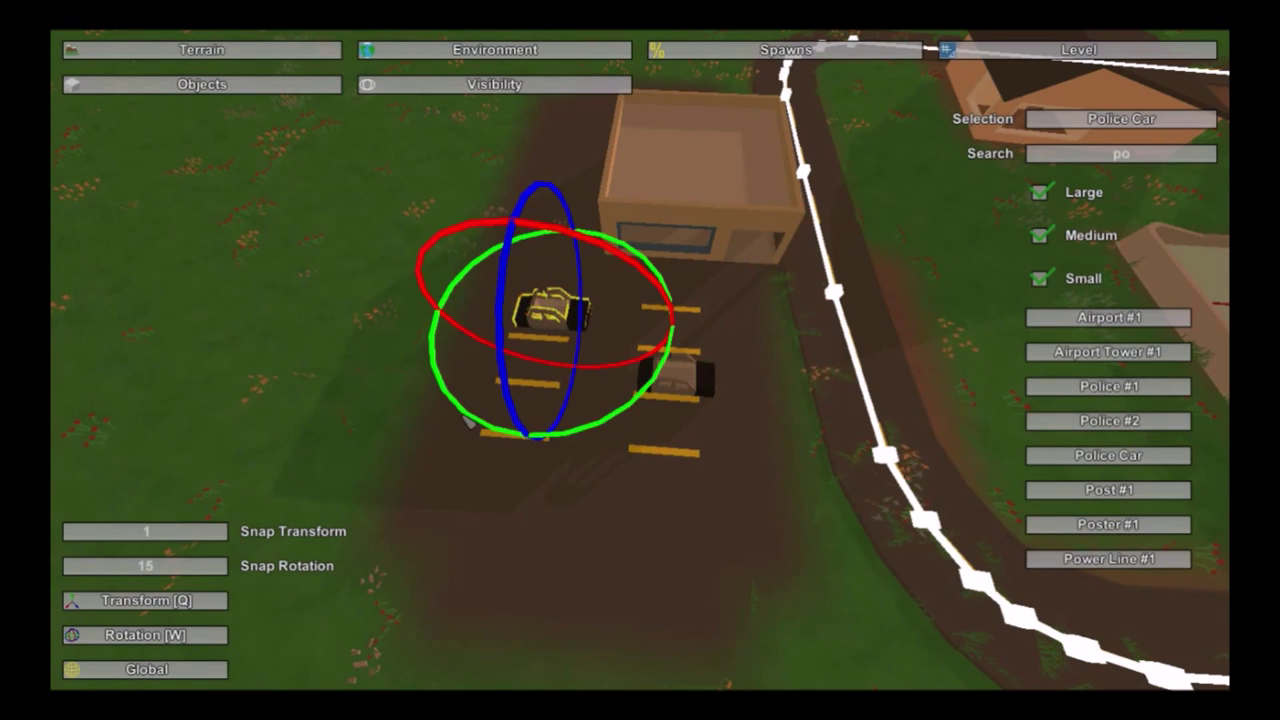
Step: Rotate the two police cars slightly within their parking bays
left_click_drag(469, 422, 474, 420)
left_click(680, 388)
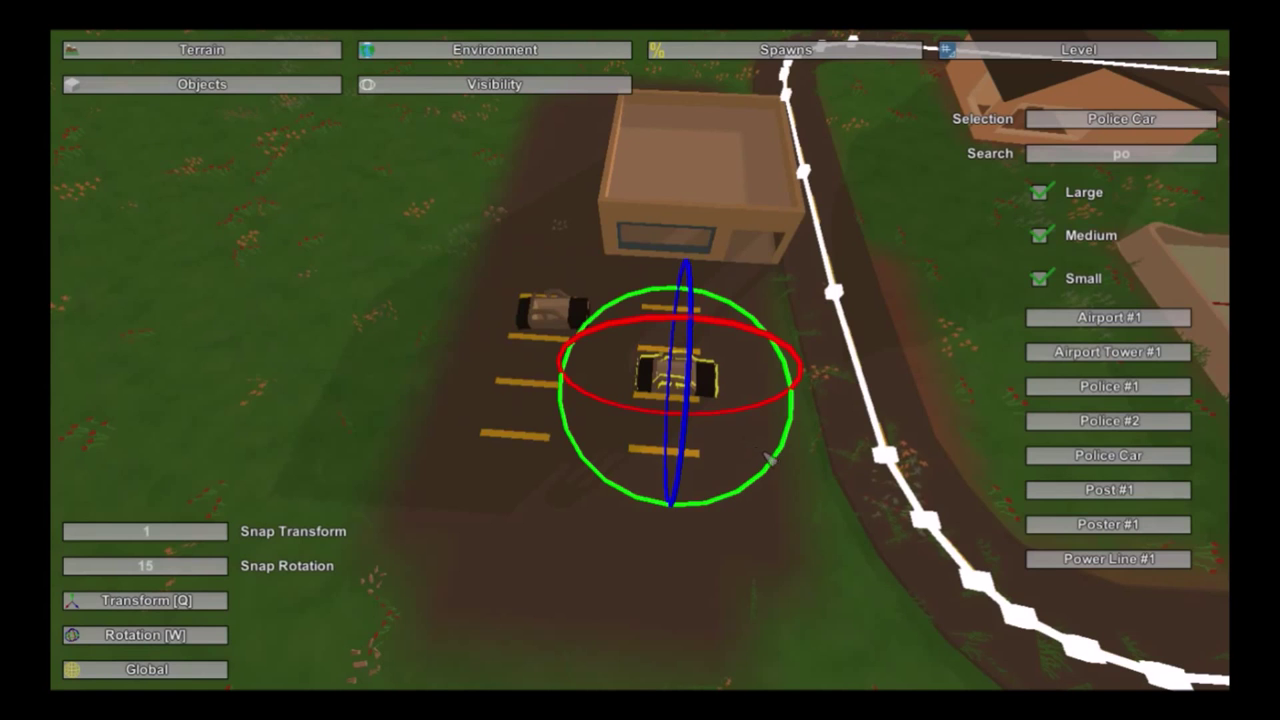
left_click_drag(768, 458, 774, 464)
left_click(483, 495)
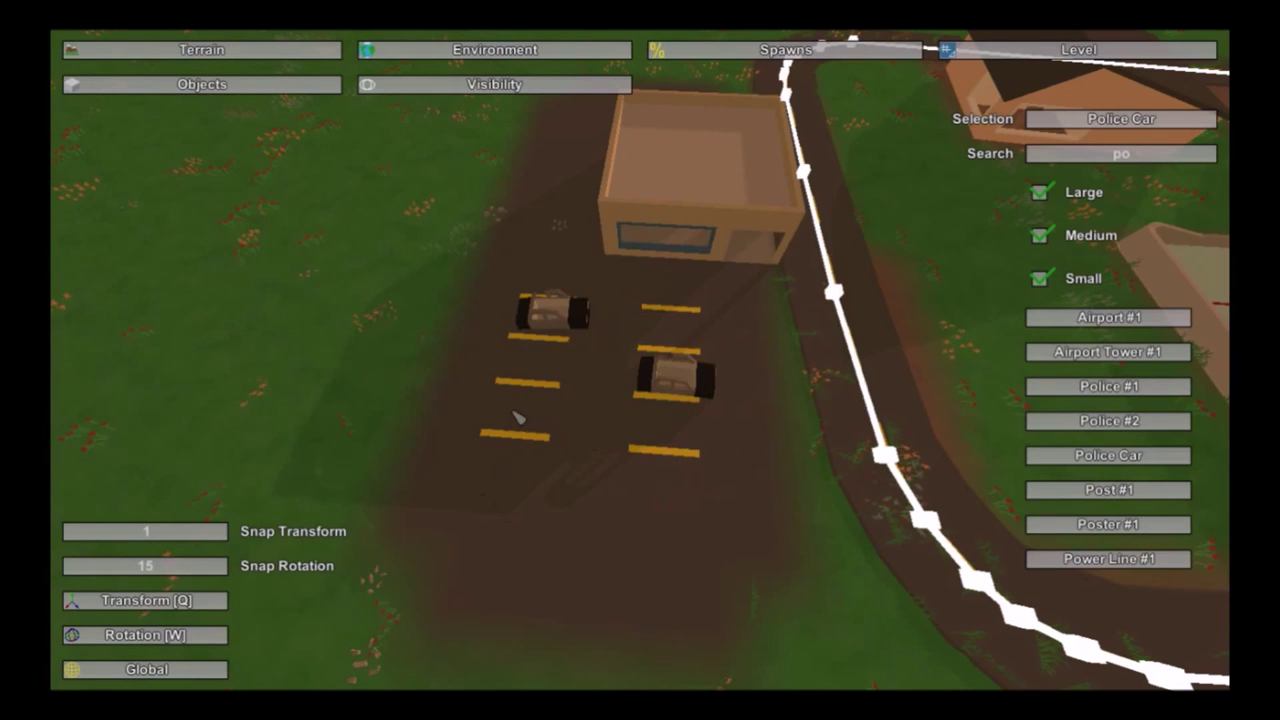
Step: Place a third Police Car in the far parking row's bay farthest from the police building and adjust its rotation
key("e")
left_click_drag(620, 498, 770, 487)
left_click(765, 482)
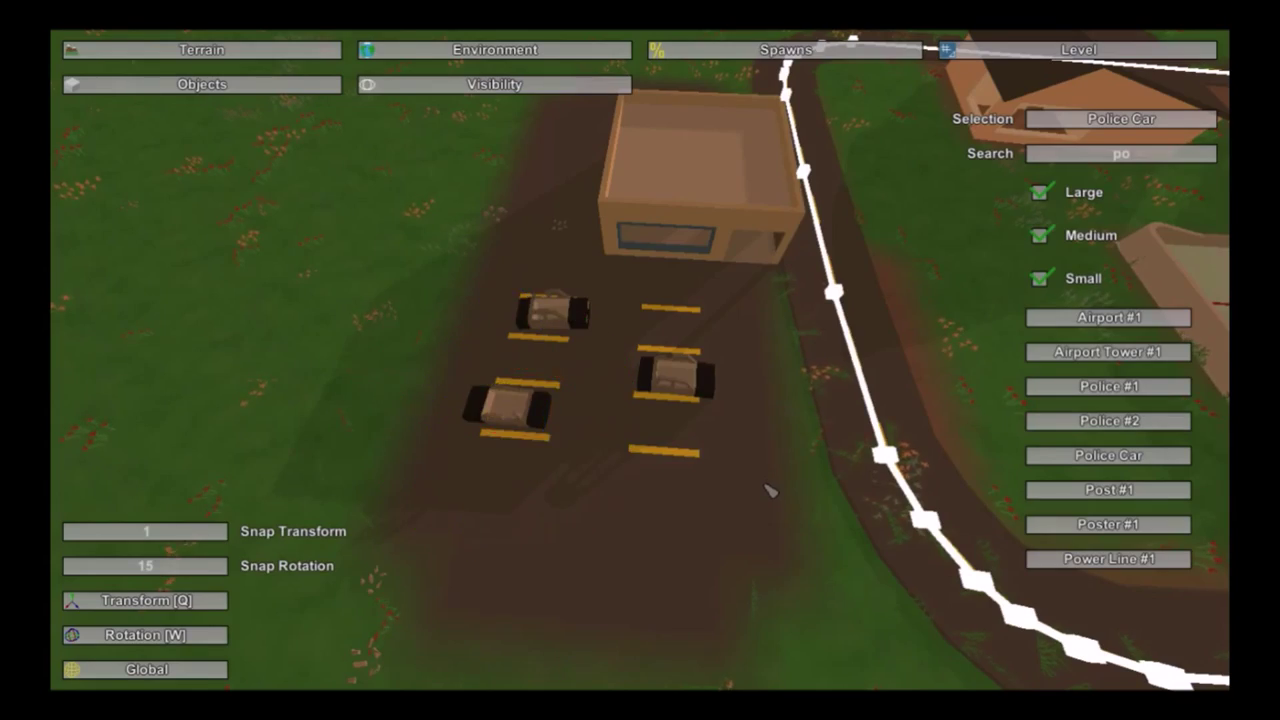
key("d")
right_click_drag(765, 482, 600, 455)
right_click_drag(640, 360, 55, 415)
key("s")
key("s")
key("d")
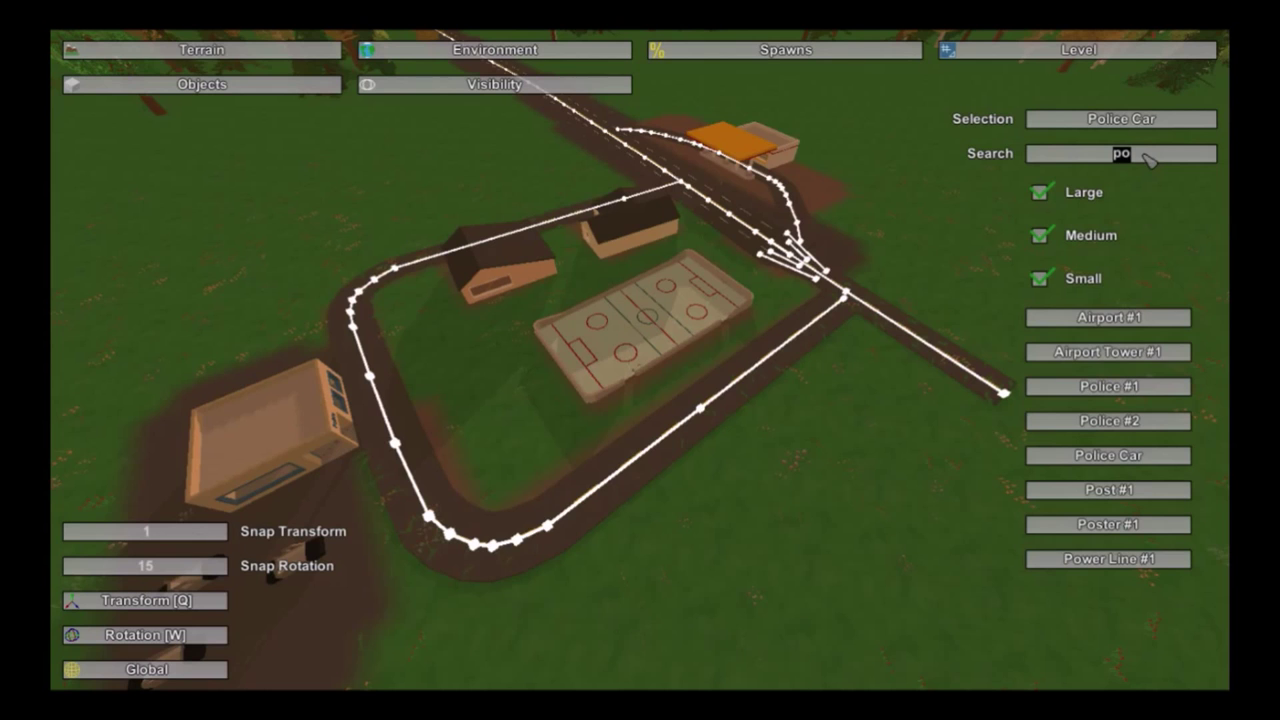
Step: Search the objects for "fir" and place Fire Station #1 on the grass across the road from the rink
type("f")
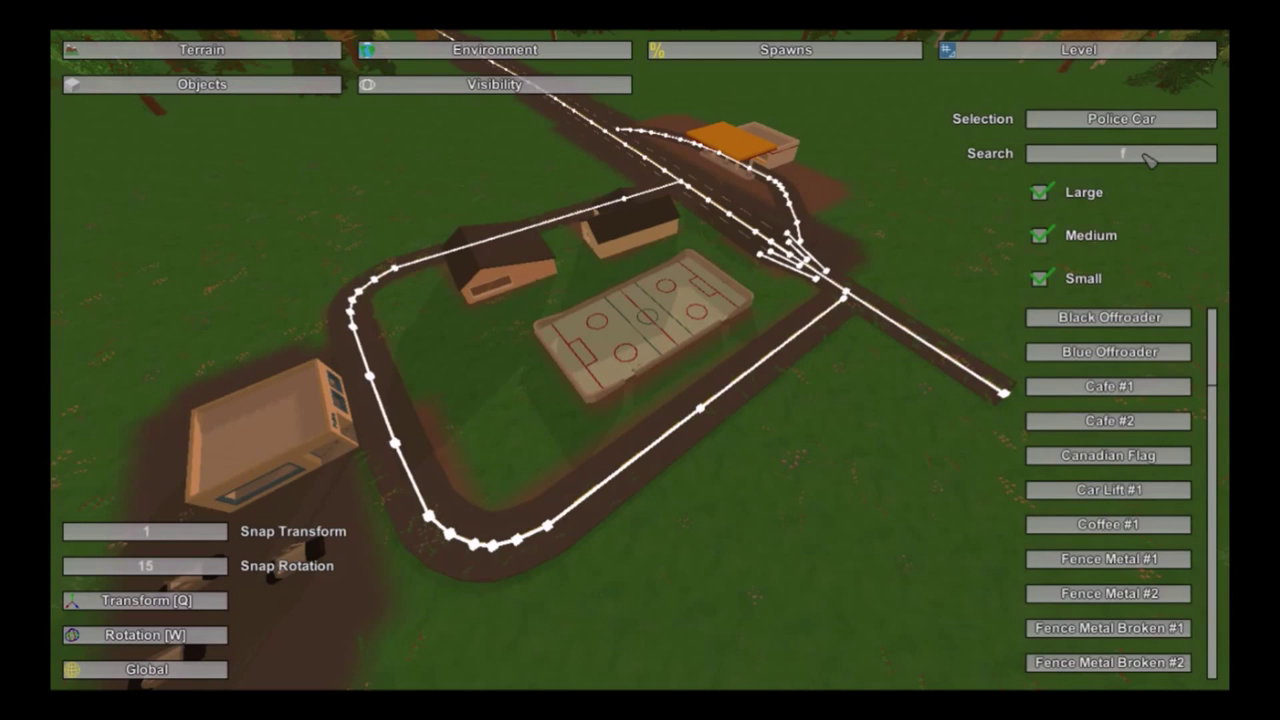
type("ir")
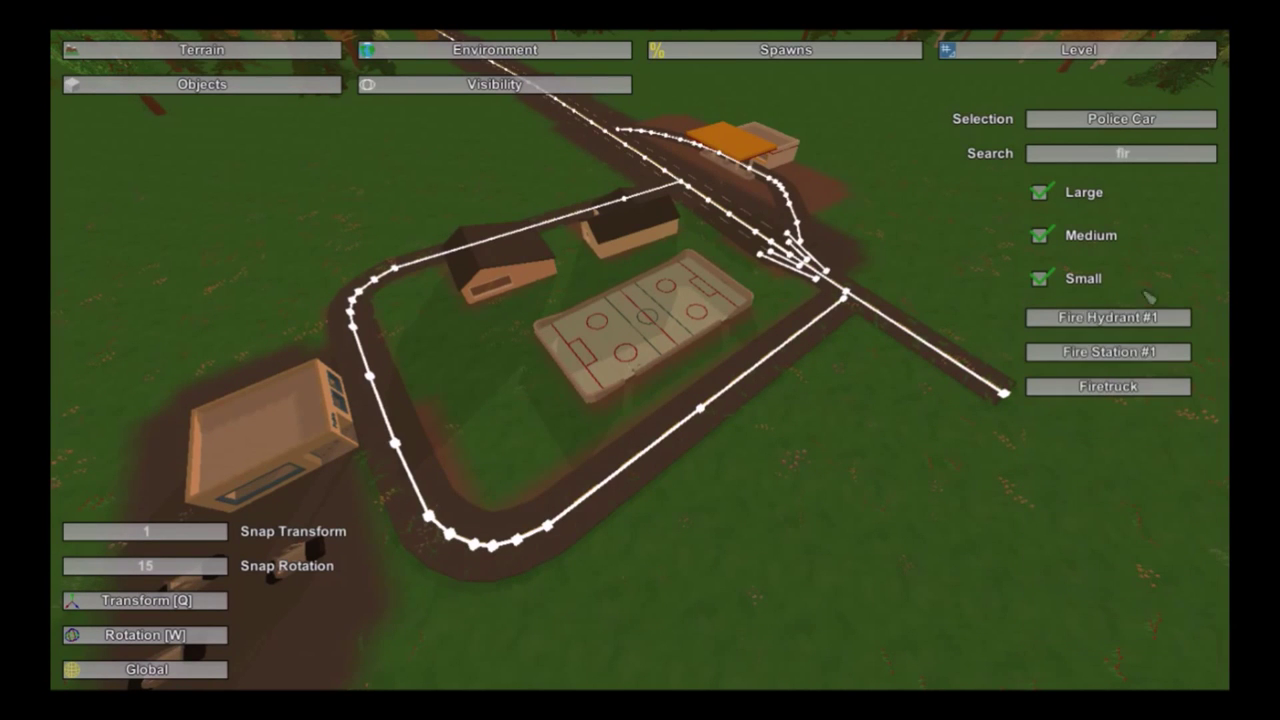
left_click(1120, 353)
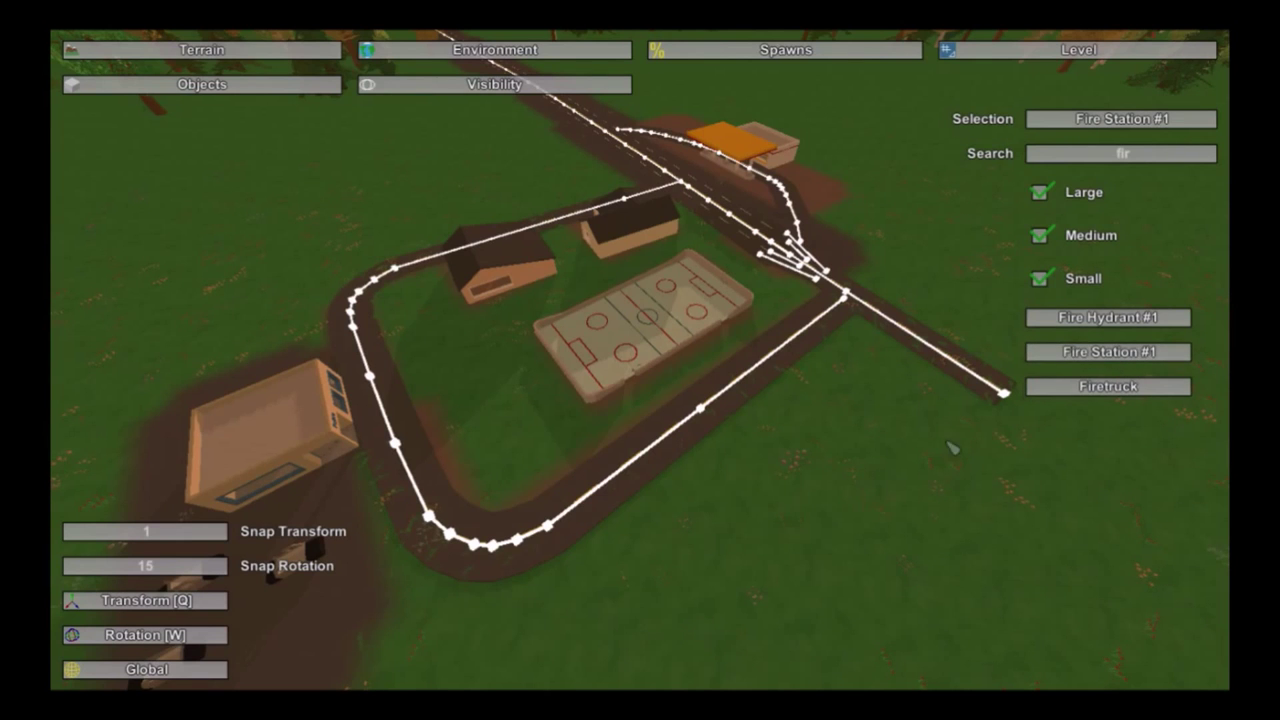
right_click_drag(733, 497, 637, 360)
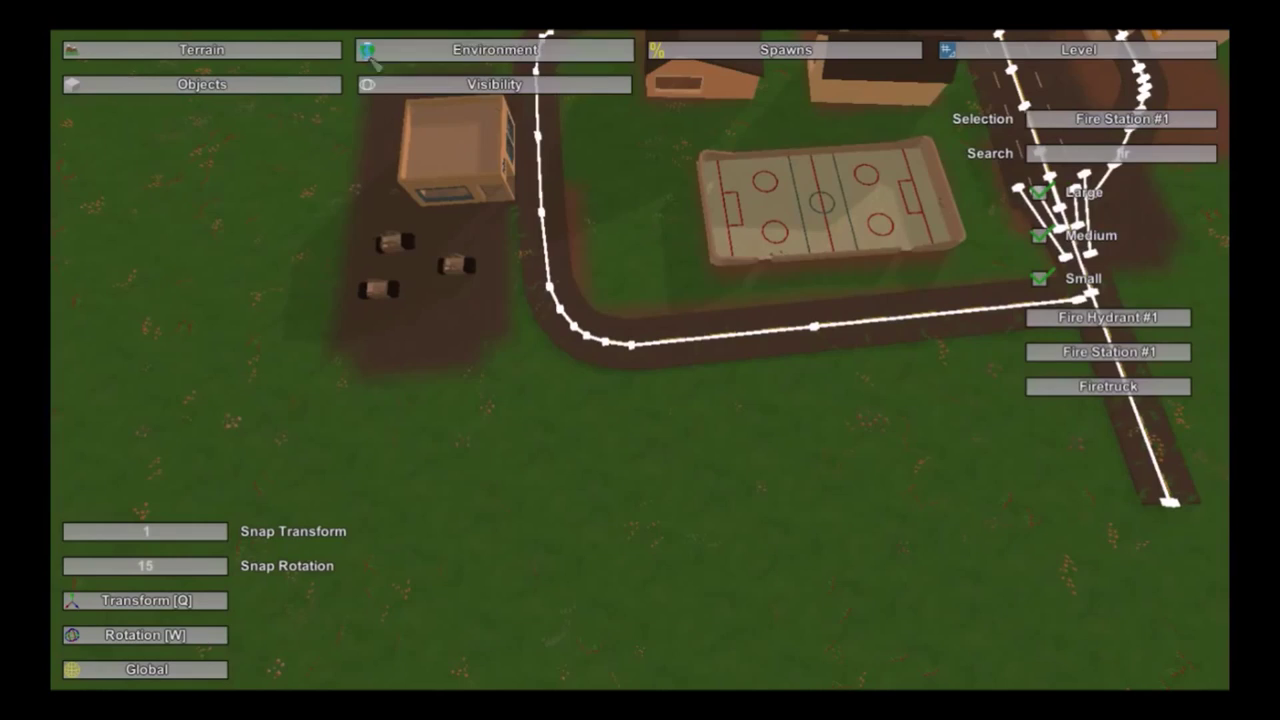
left_click(866, 427)
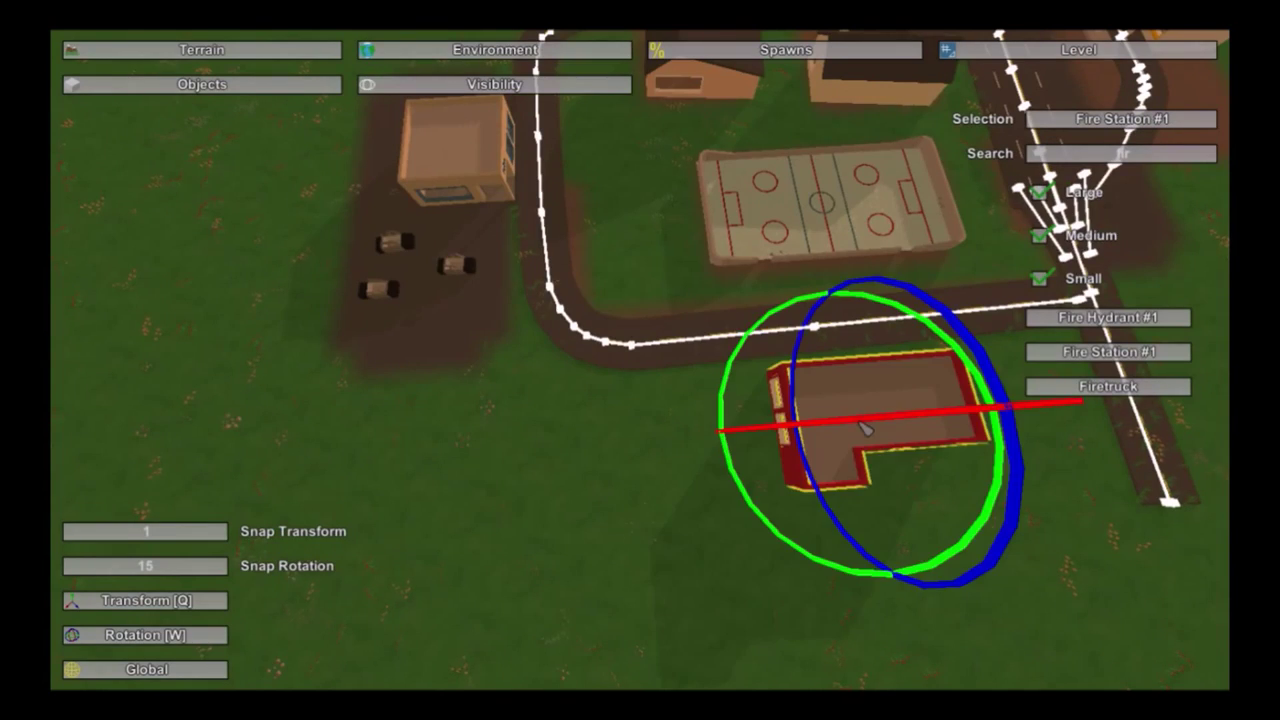
right_click_drag(866, 427, 780, 450)
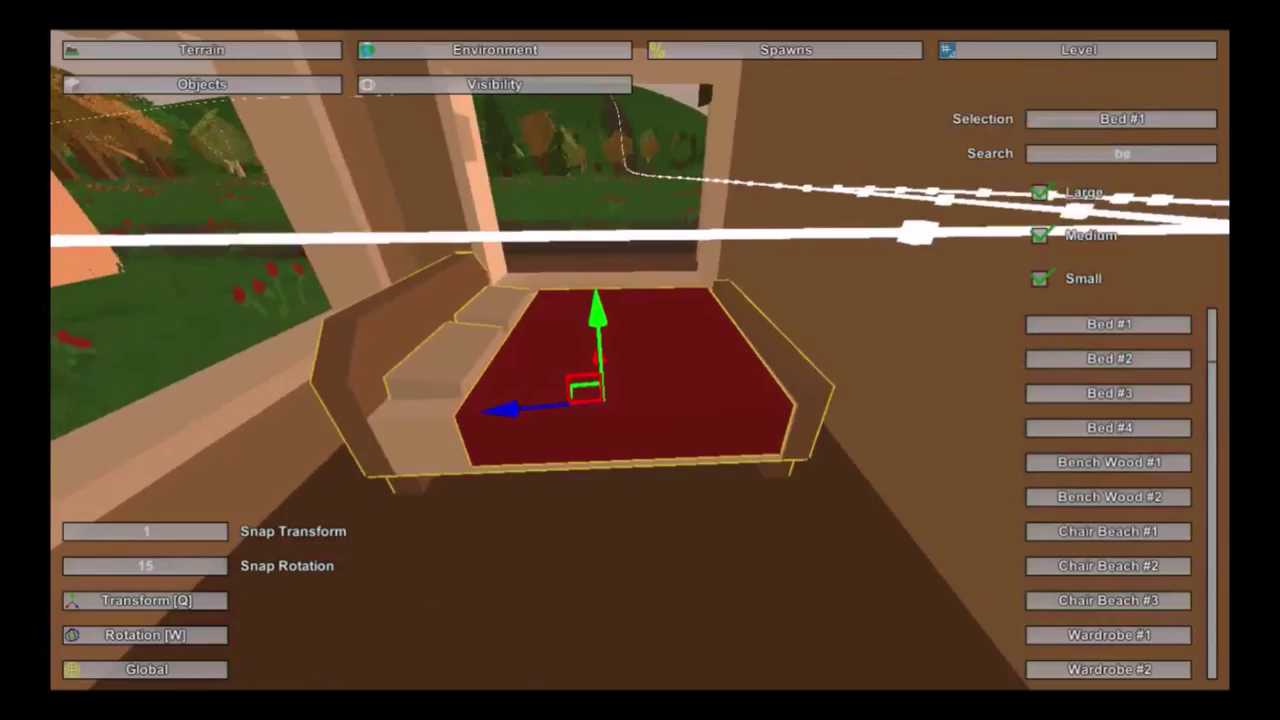
Step: Search the objects for "tab" and place a Table Wood #1 on the floor inside the house
right_click_drag(640, 360, 820, 365)
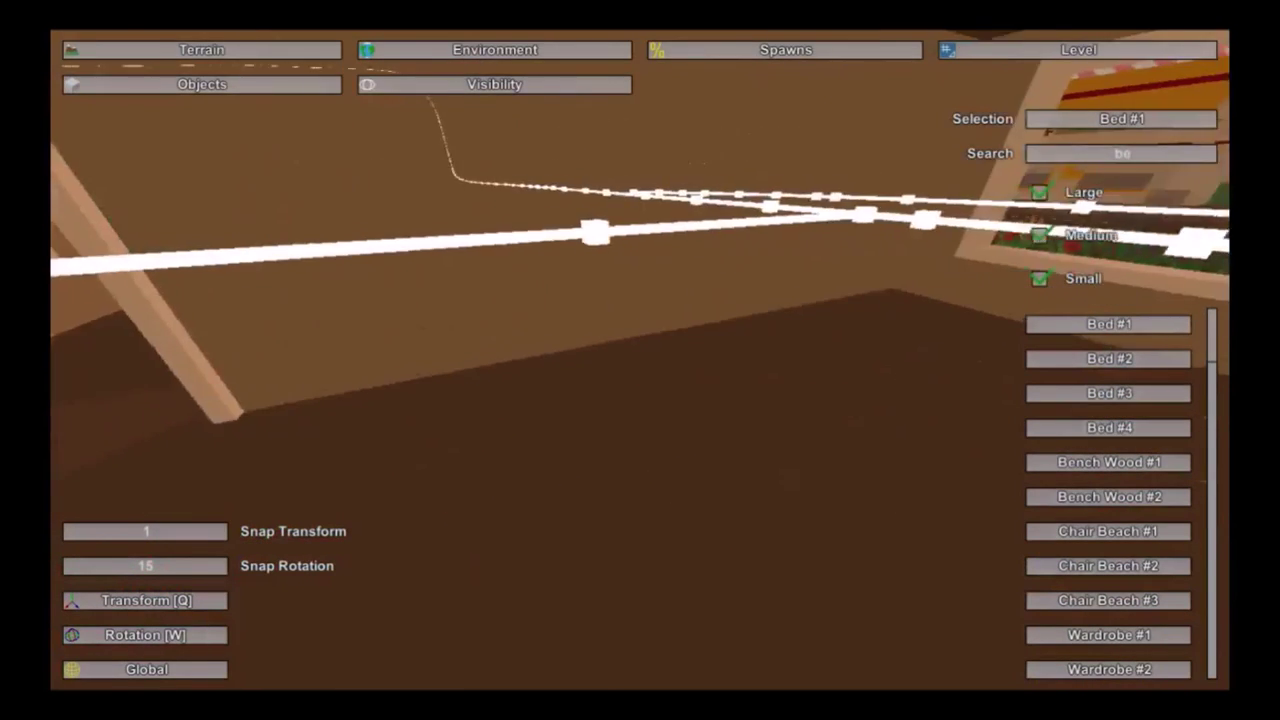
right_click_drag(300, 480, 563, 496)
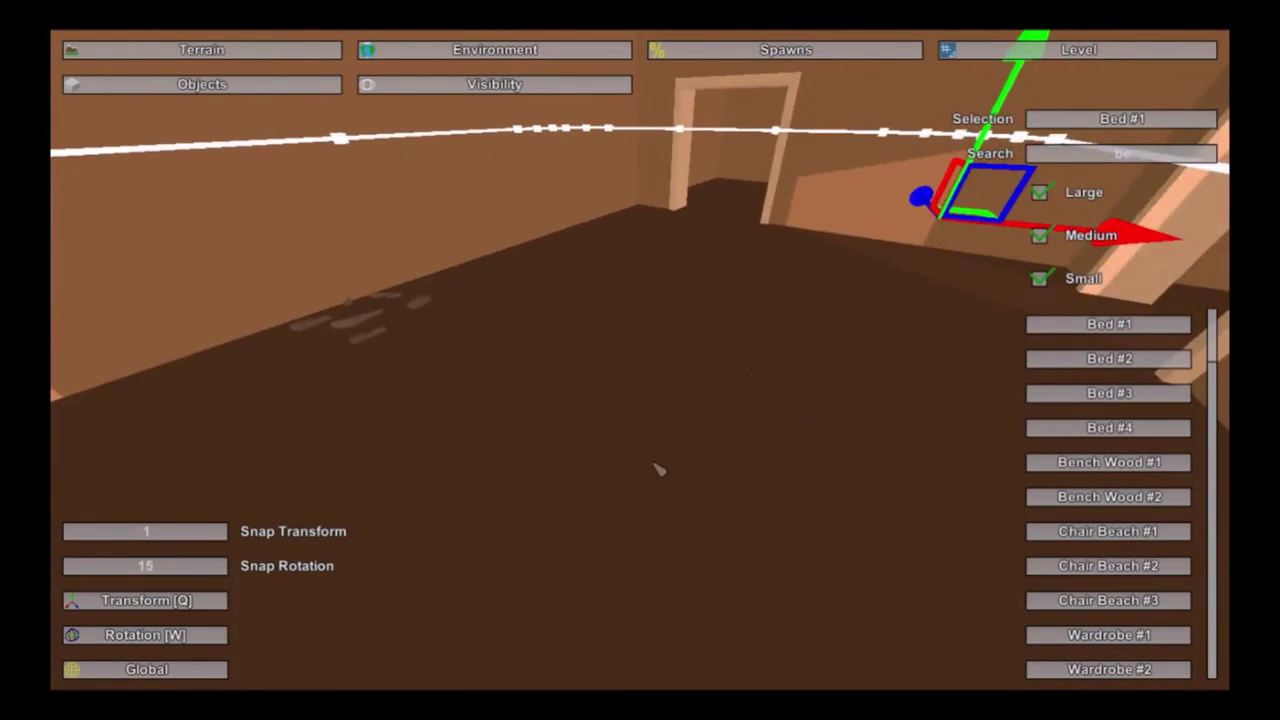
right_click_drag(655, 465, 465, 495)
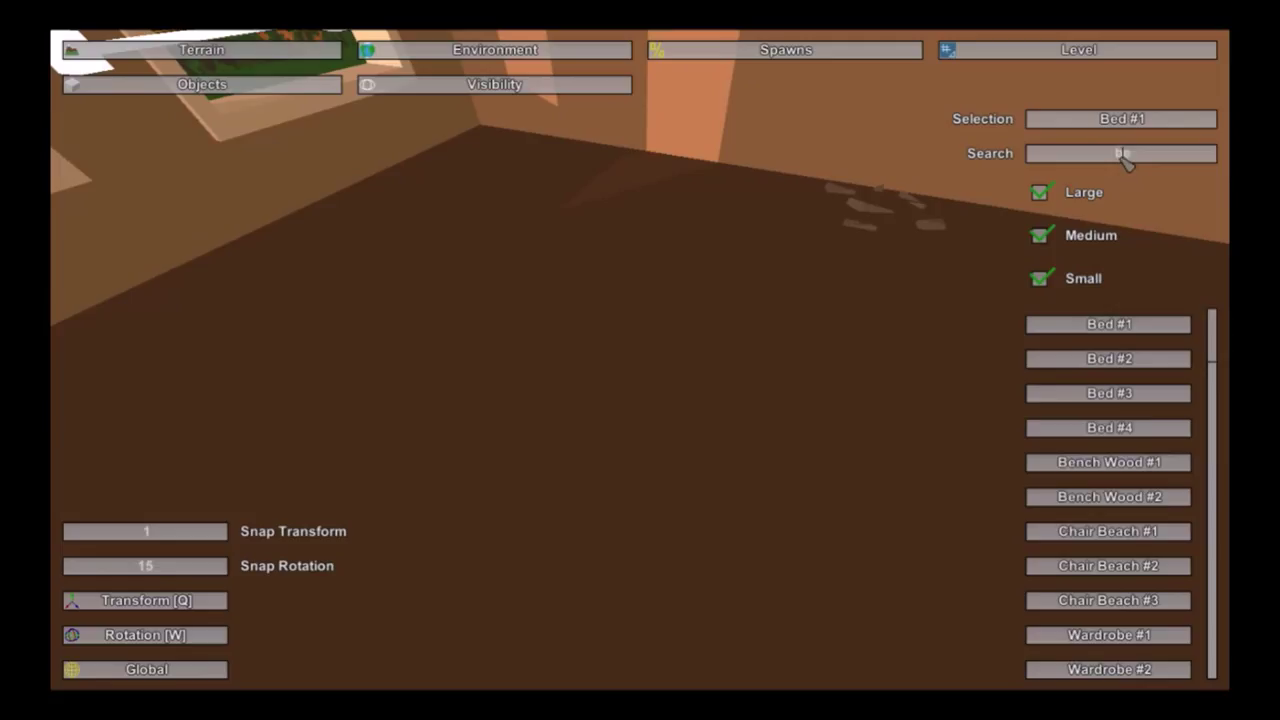
key("BackSpace")
key("BackSpace")
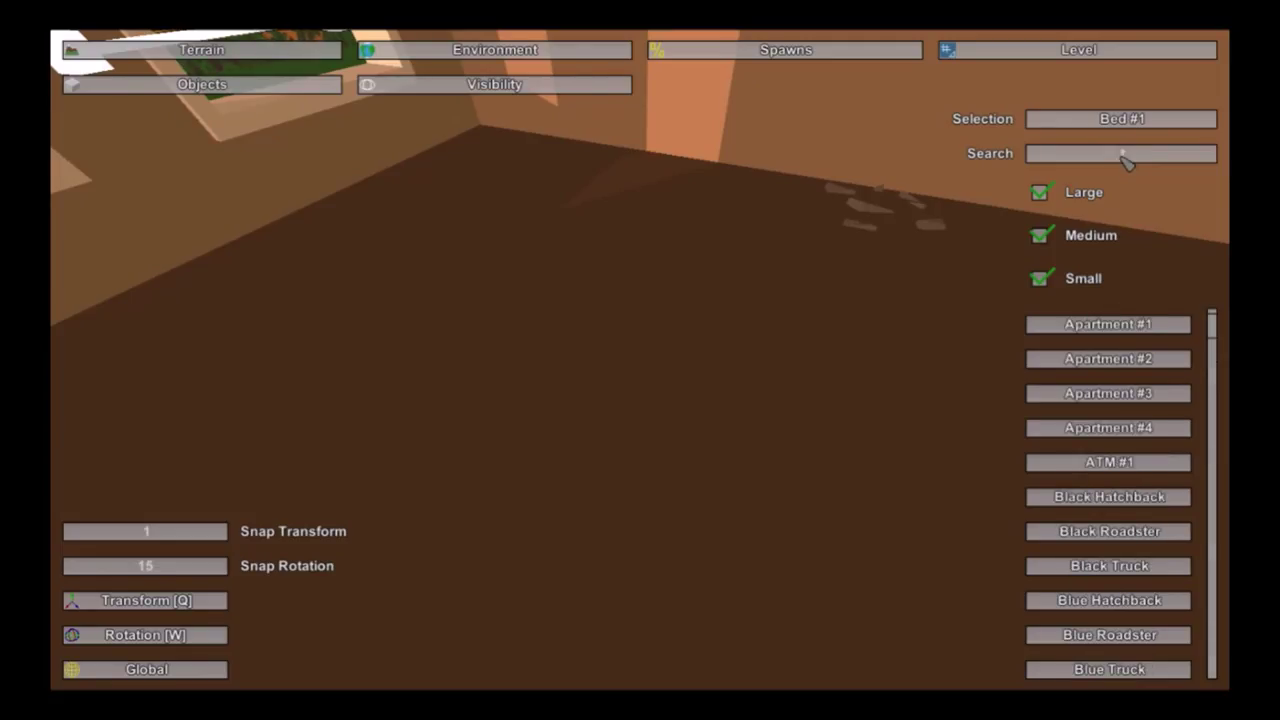
type("ta")
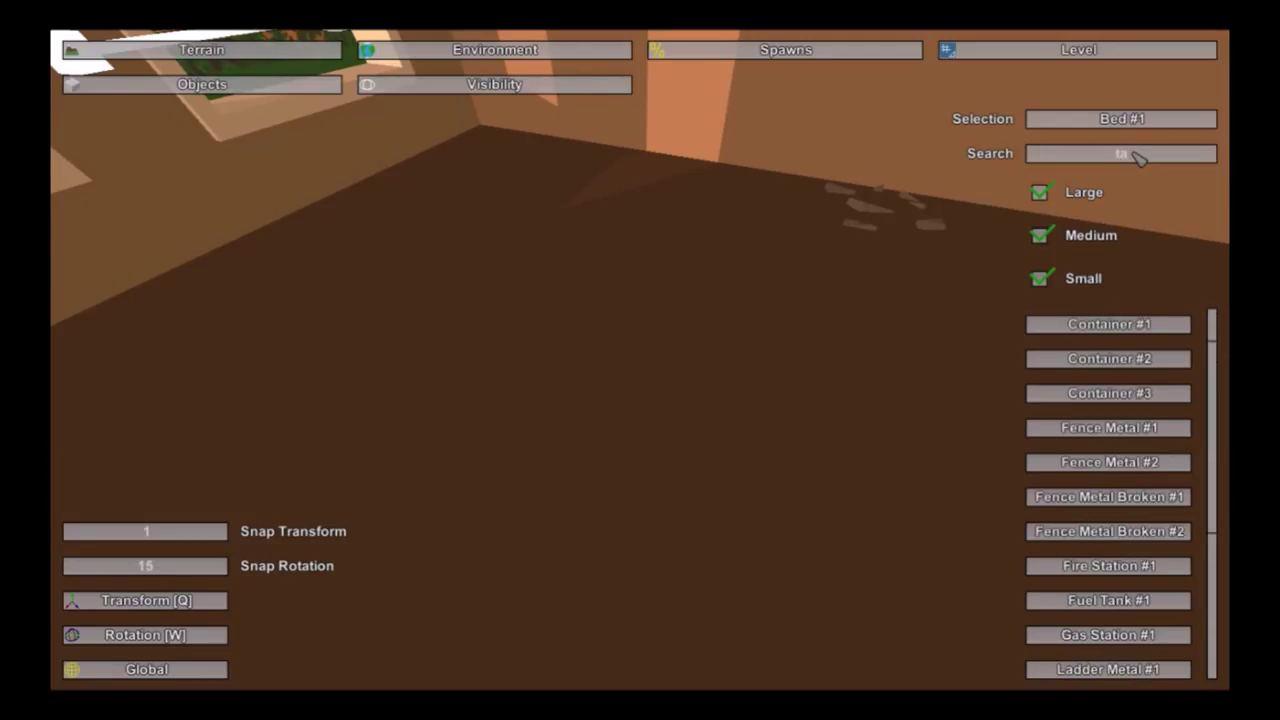
type("tab")
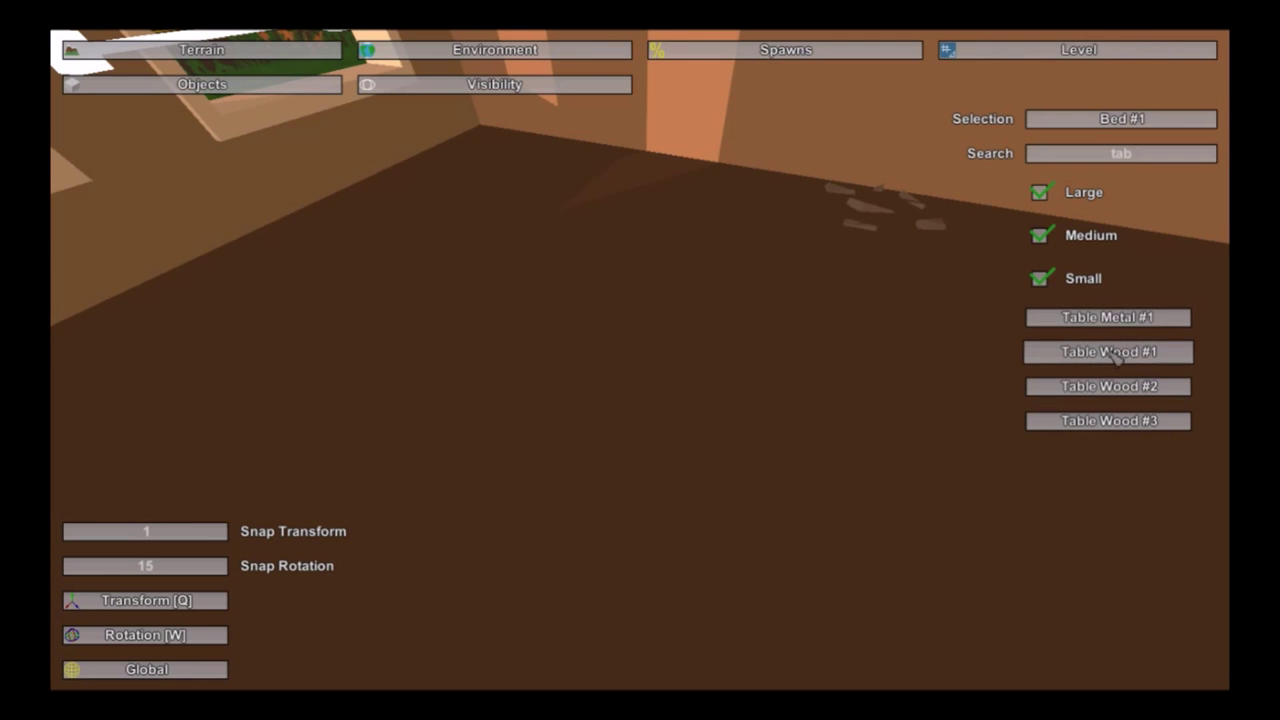
left_click(1100, 352)
right_click_drag(681, 320, 960, 270)
left_click(507, 467)
right_click_drag(507, 467, 250, 455)
right_click_drag(640, 360, 455, 460)
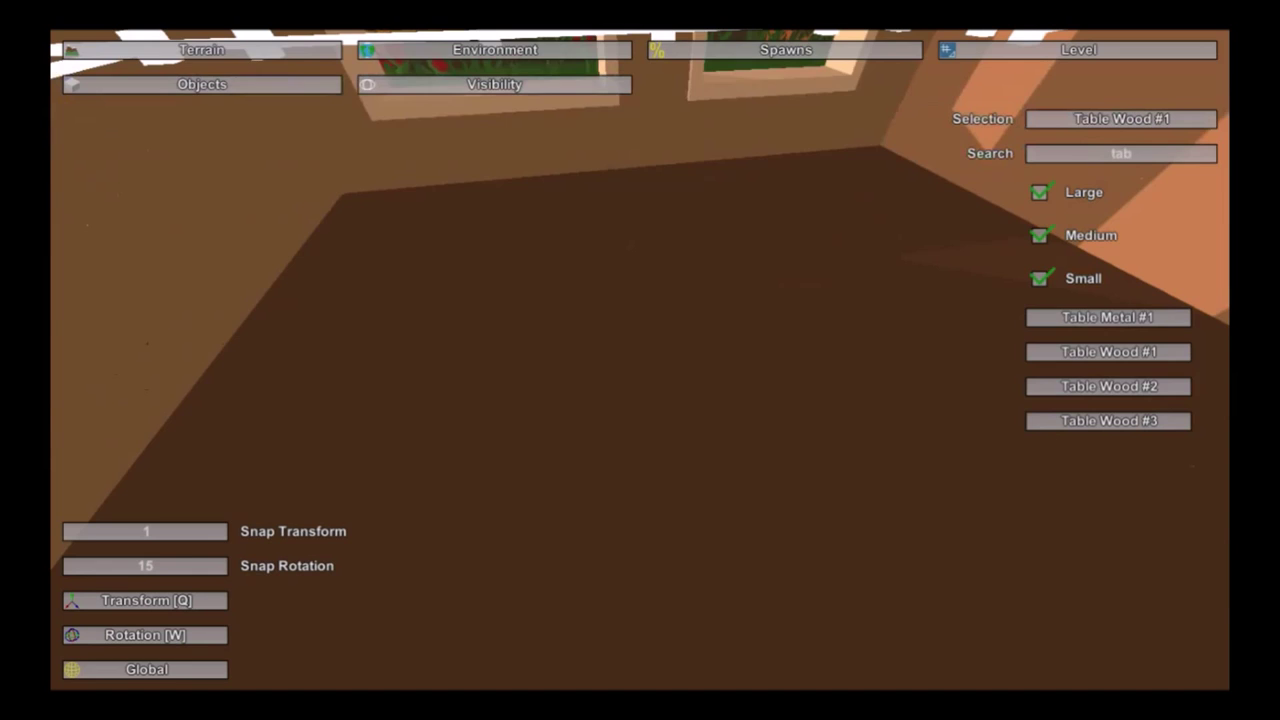
mouse_move(640, 360)
right_mouse_down()
mouse_move(820, 430)
mouse_move(690, 350)
mouse_move(627, 362)
mouse_move(450, 310)
mouse_move(560, 400)
mouse_move(648, 368)
right_mouse_up()
key("e")
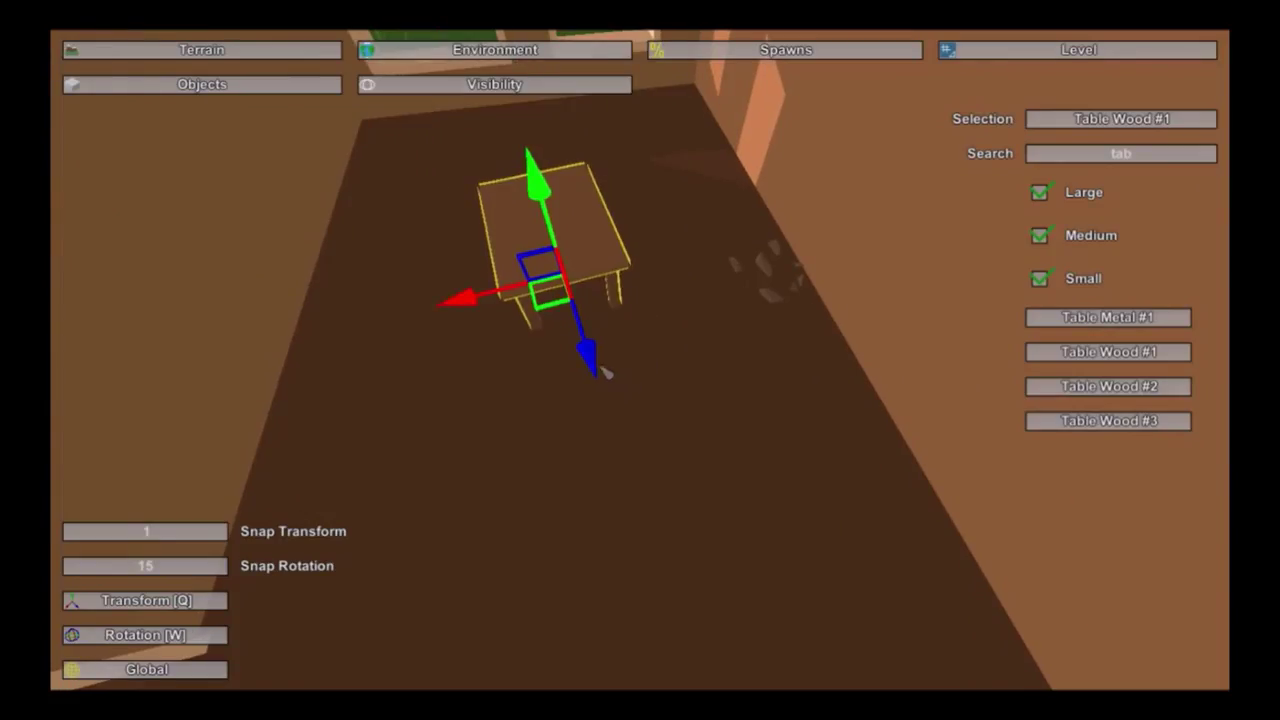
Step: Shift the wooden table slightly across the floor and rotate it a little to line up with the room
left_click_drag(605, 372, 663, 371)
key("w")
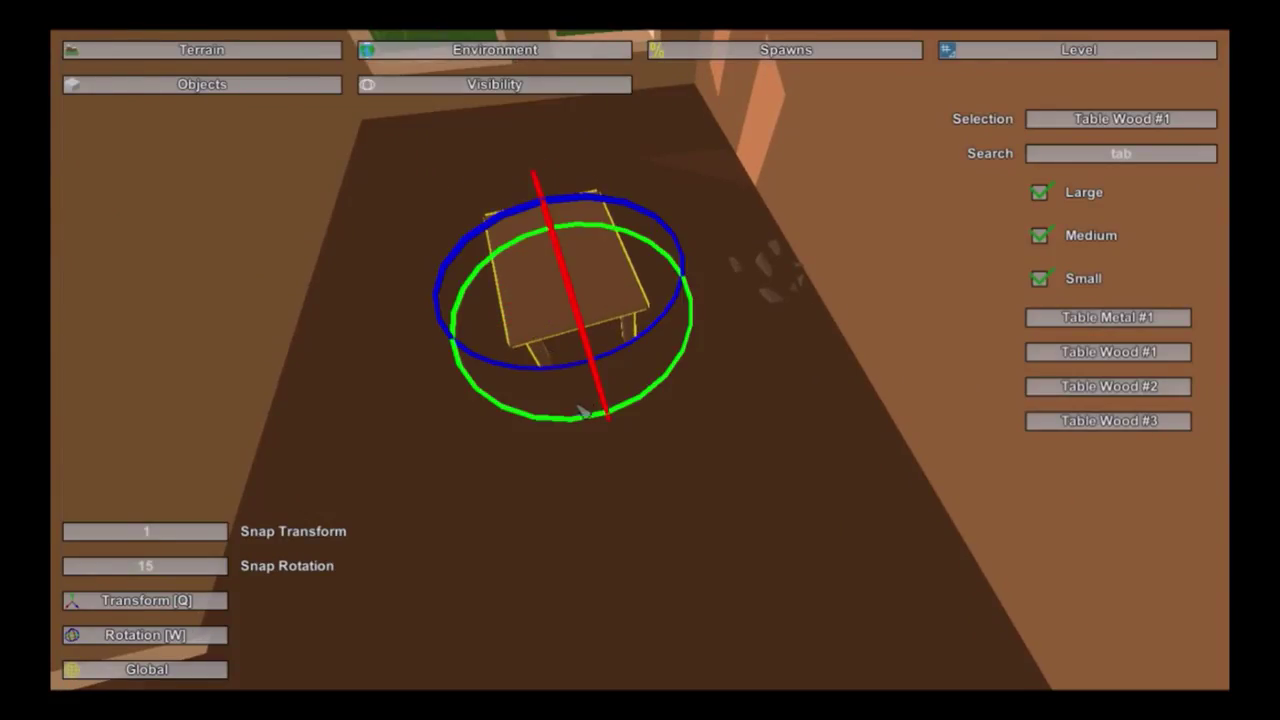
left_click_drag(579, 420, 592, 420)
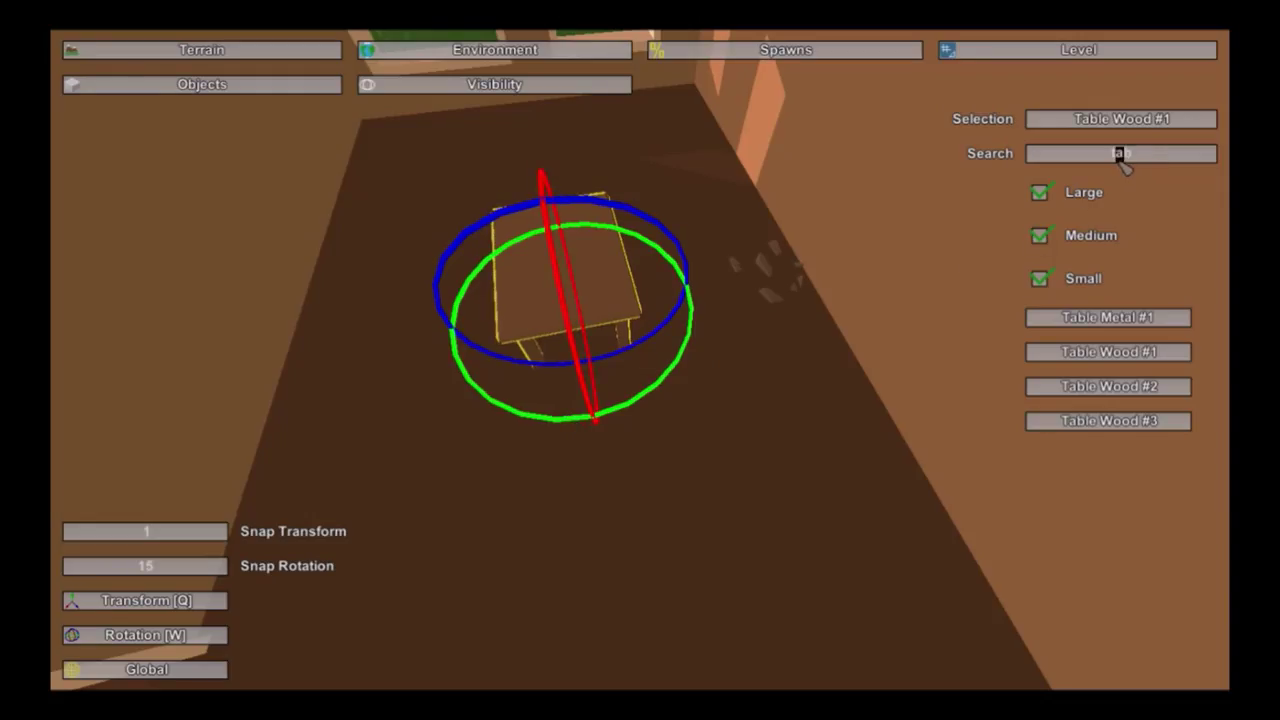
Step: Delete the wooden table and place a new Table Wood #1 in the house, found by searching for "tab"
type("b")
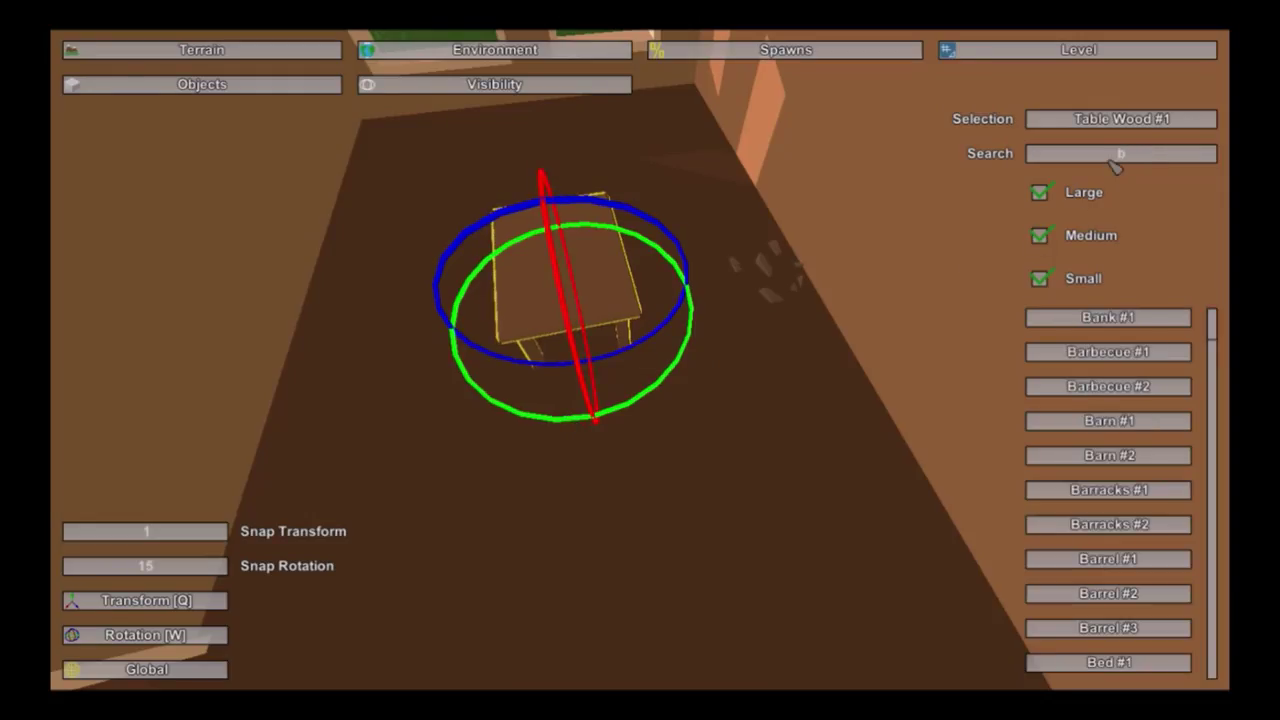
key("Delete")
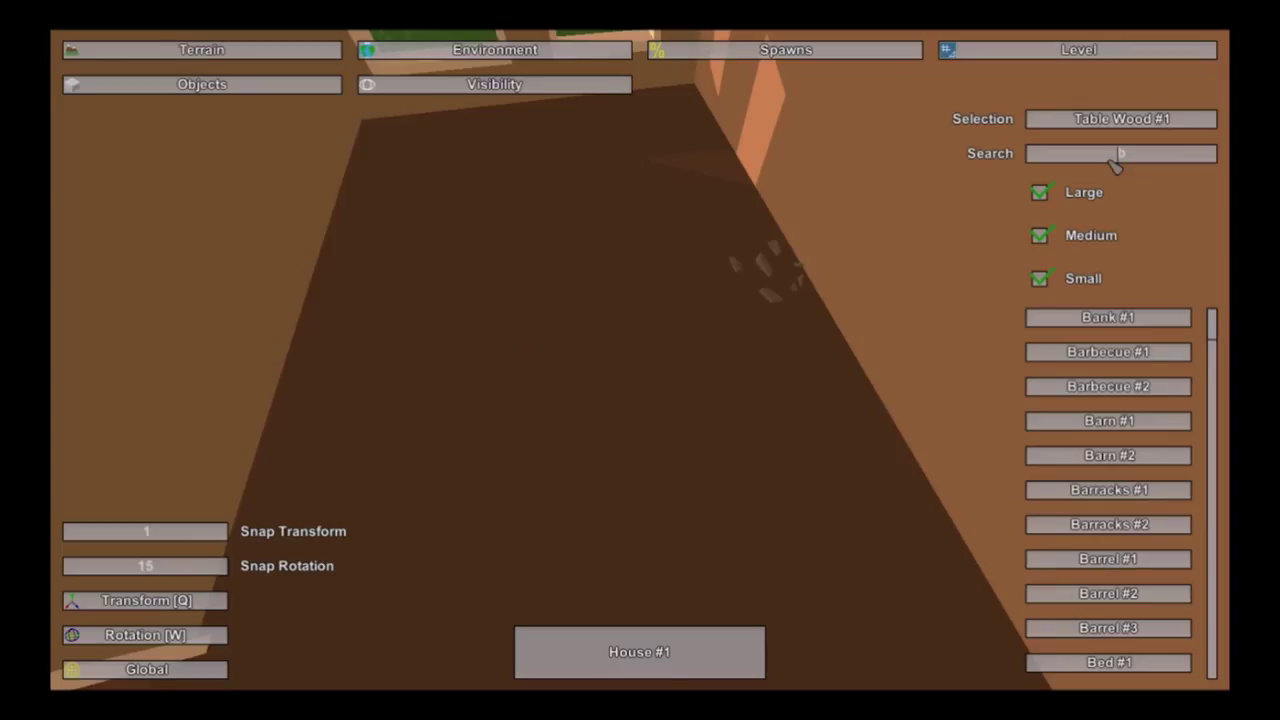
type("t")
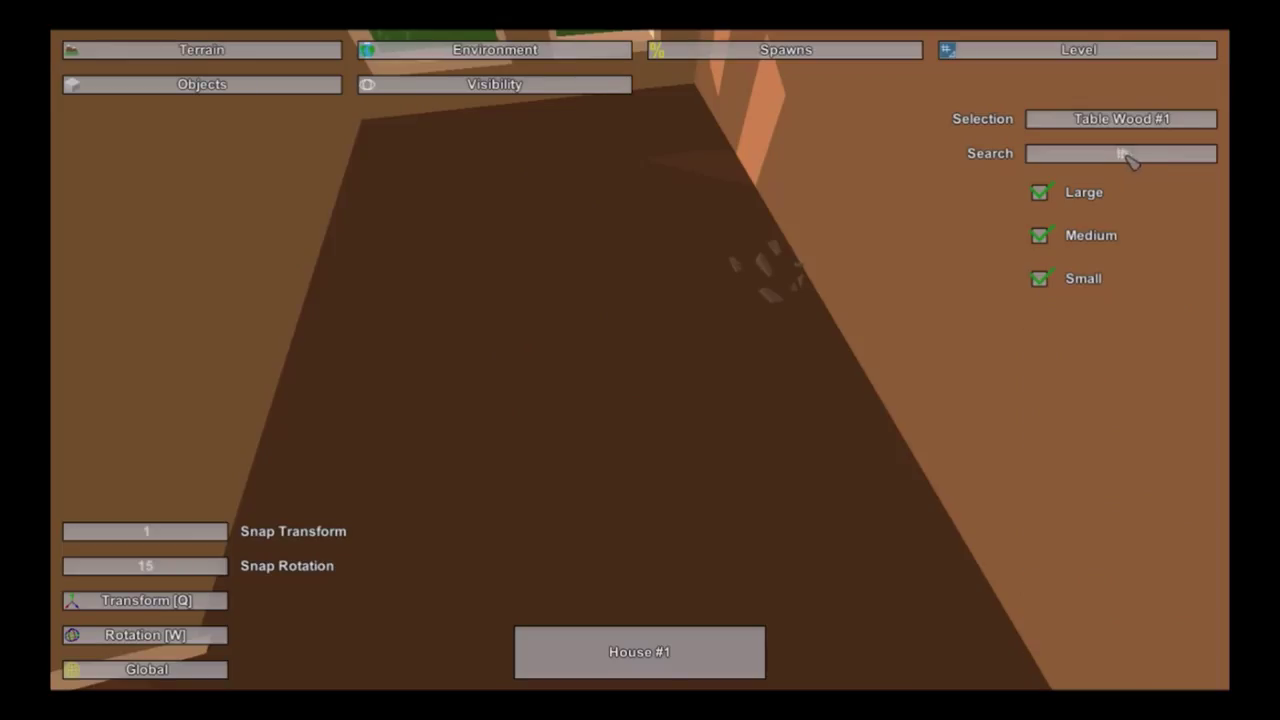
type("ab")
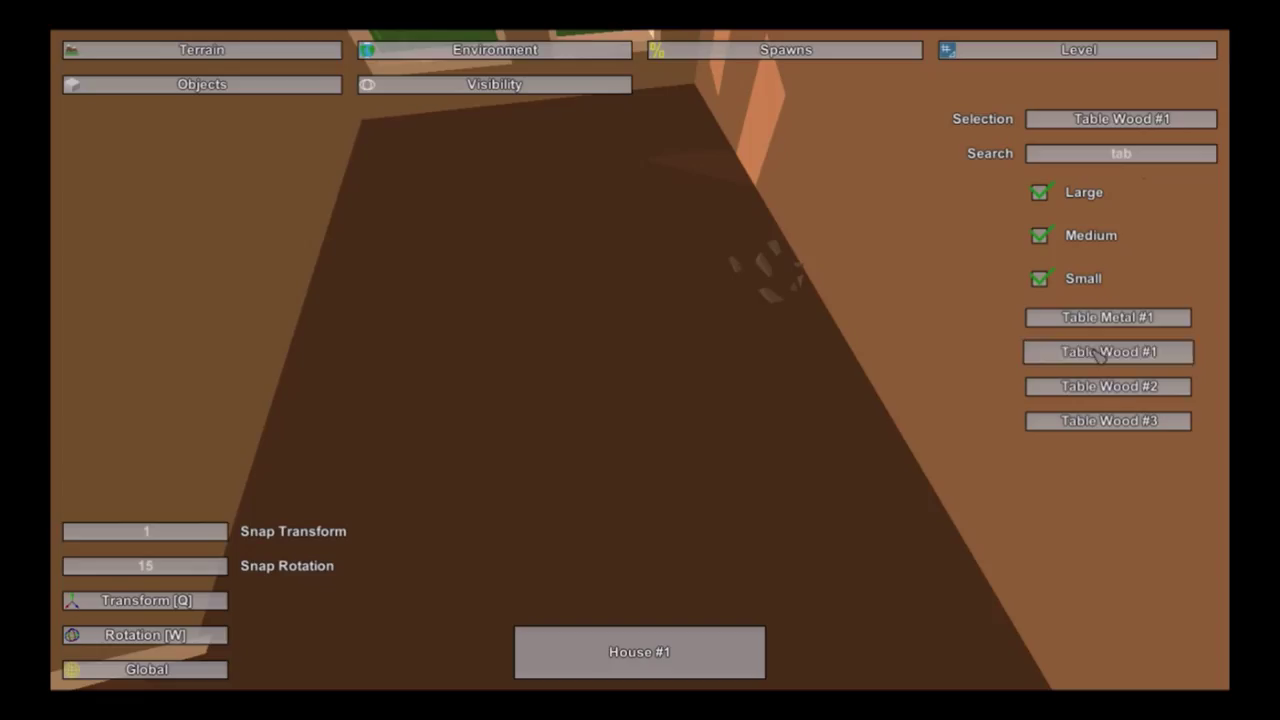
left_click(566, 349)
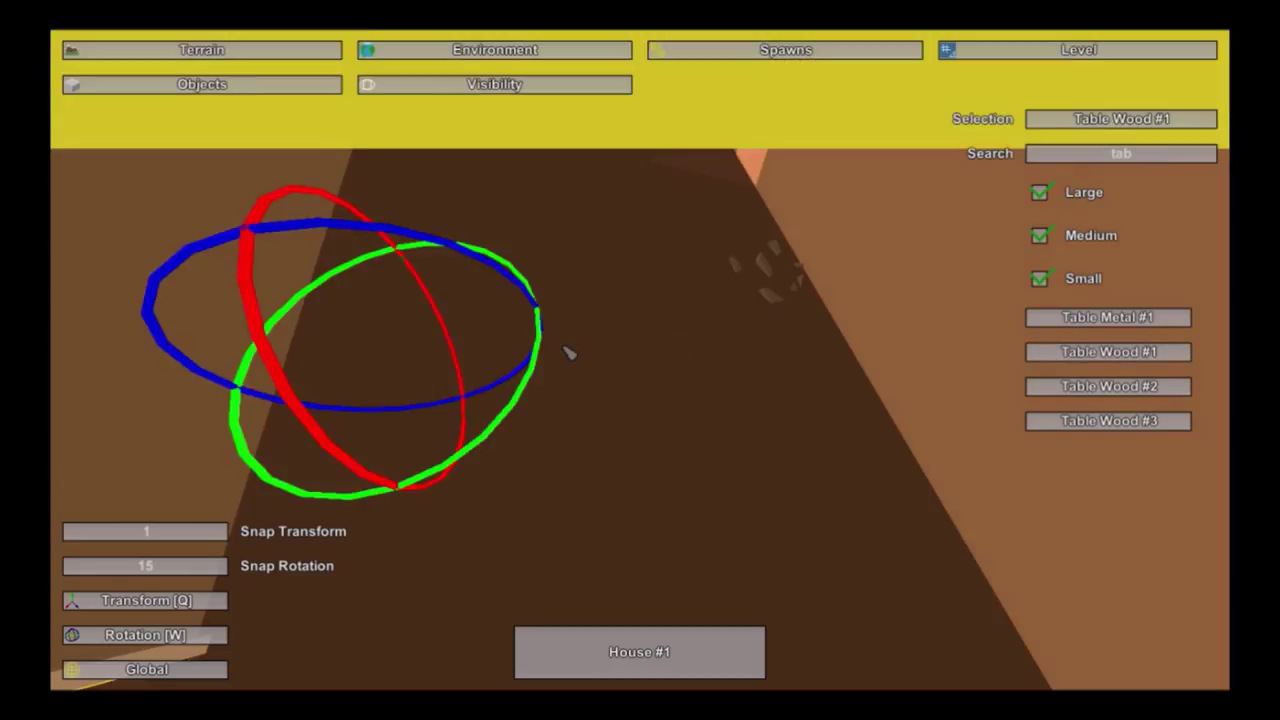
left_click(566, 349)
key("e")
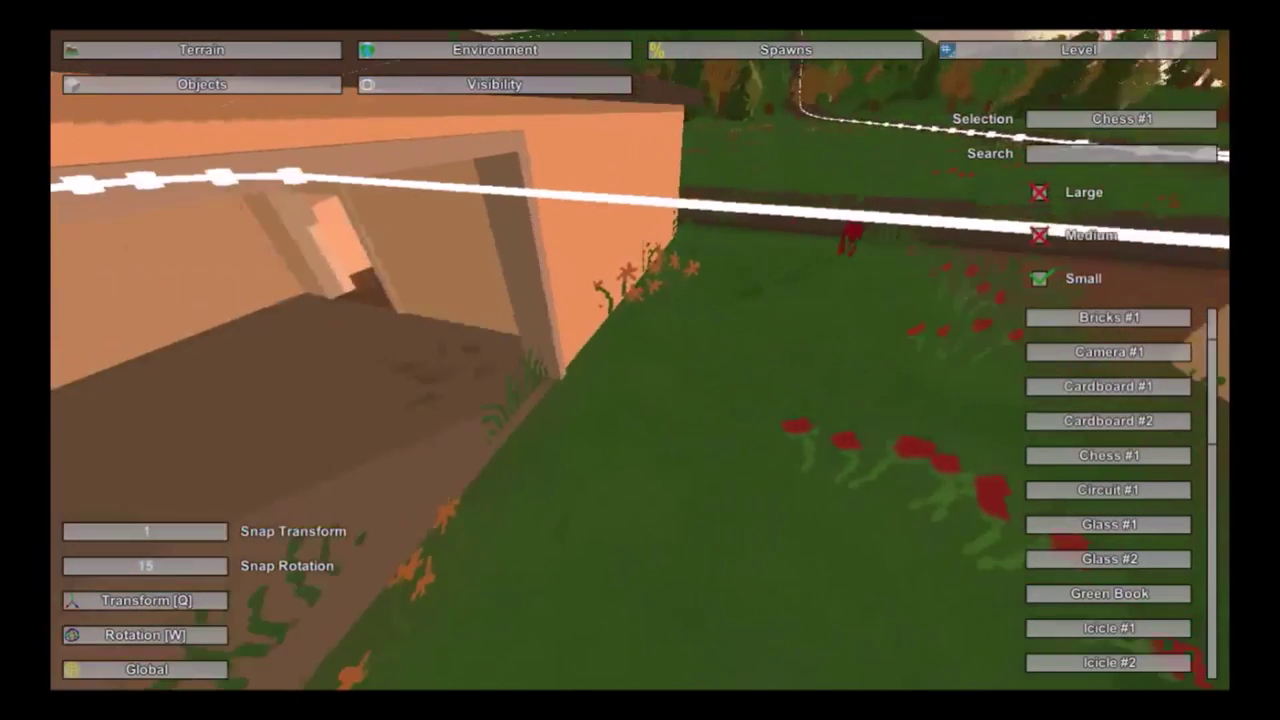
Step: Move the small red object on the grass between the houses over toward the tan house, beside the road
mouse_move(640, 360)
right_mouse_down()
mouse_move(500, 370)
mouse_move(520, 350)
mouse_move(640, 350)
right_mouse_up()
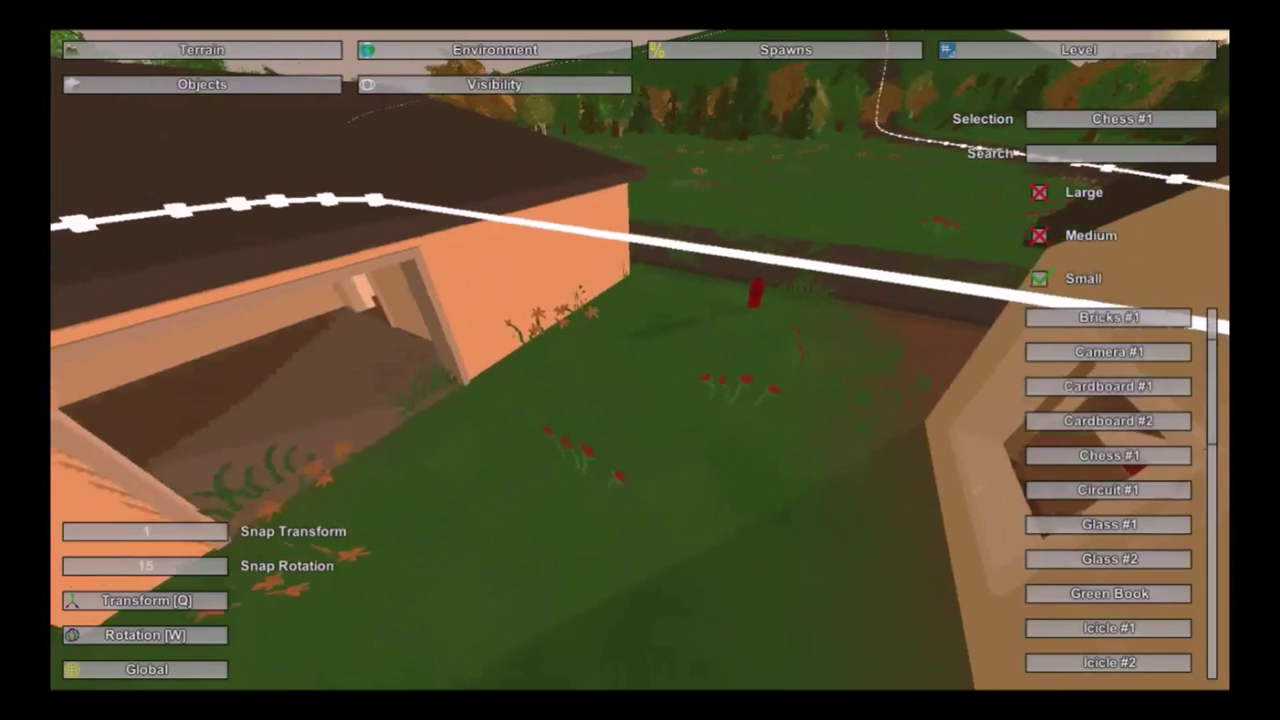
left_click(766, 309)
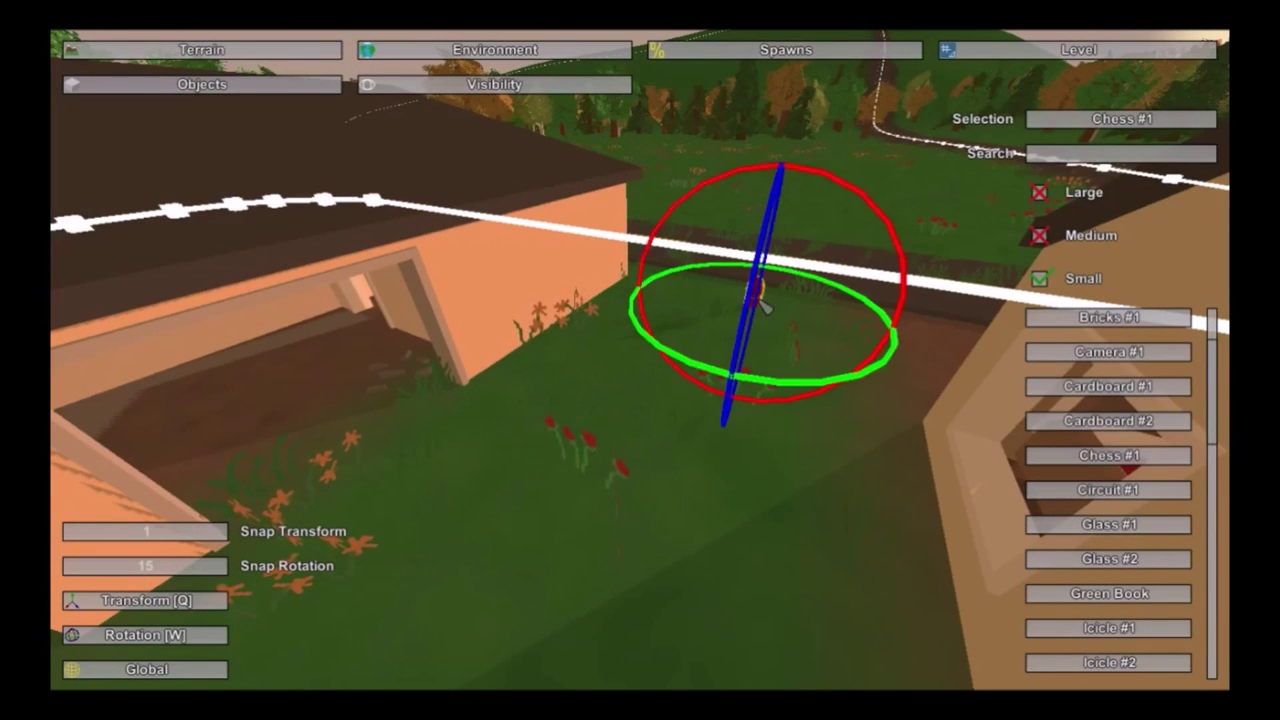
key("q")
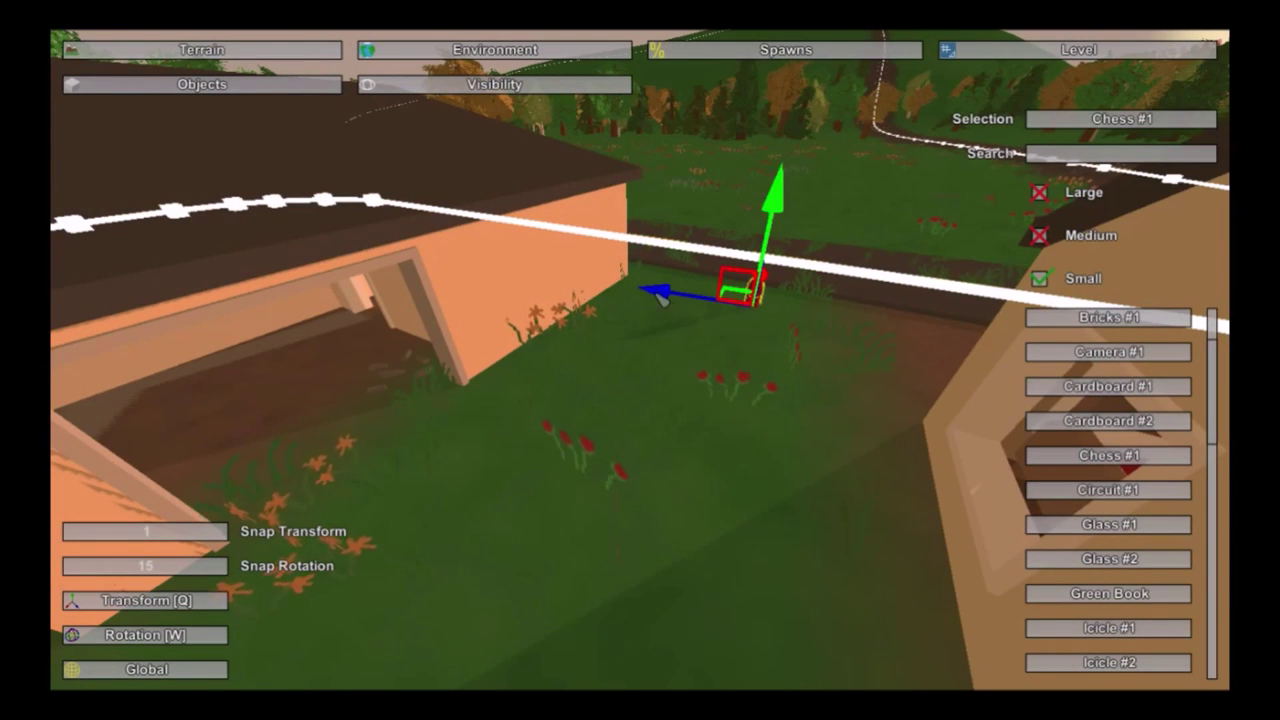
left_click_drag(660, 298, 807, 339)
left_click(720, 367)
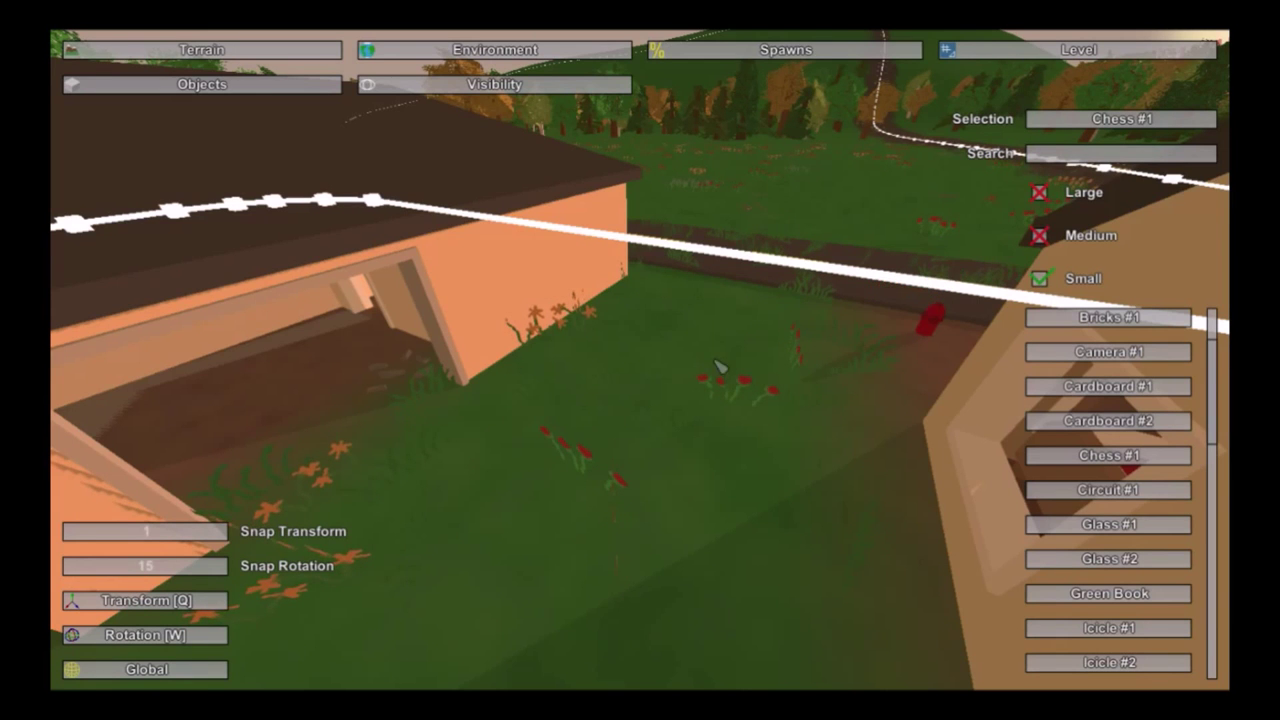
Step: Choose the Trail road type and lay a short path from the road onto the grass between the two houses
left_click(388, 52)
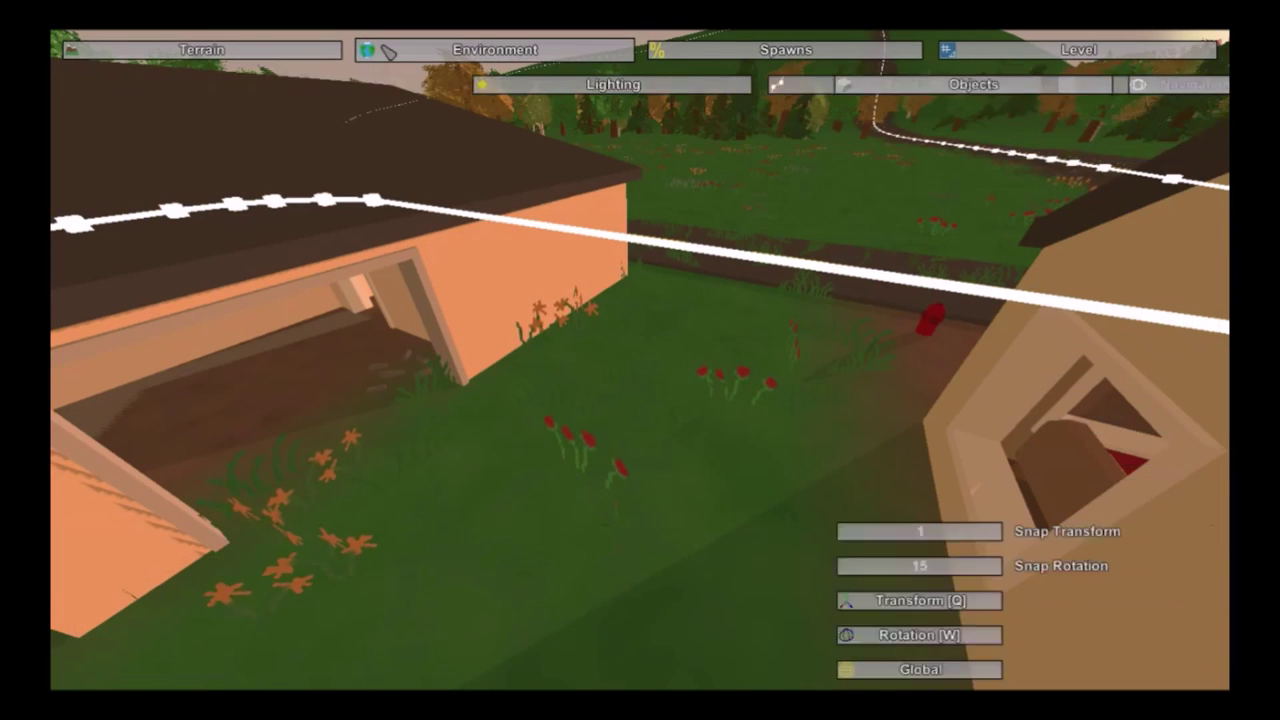
left_click(440, 84)
scroll(1040, 465, "down", 3)
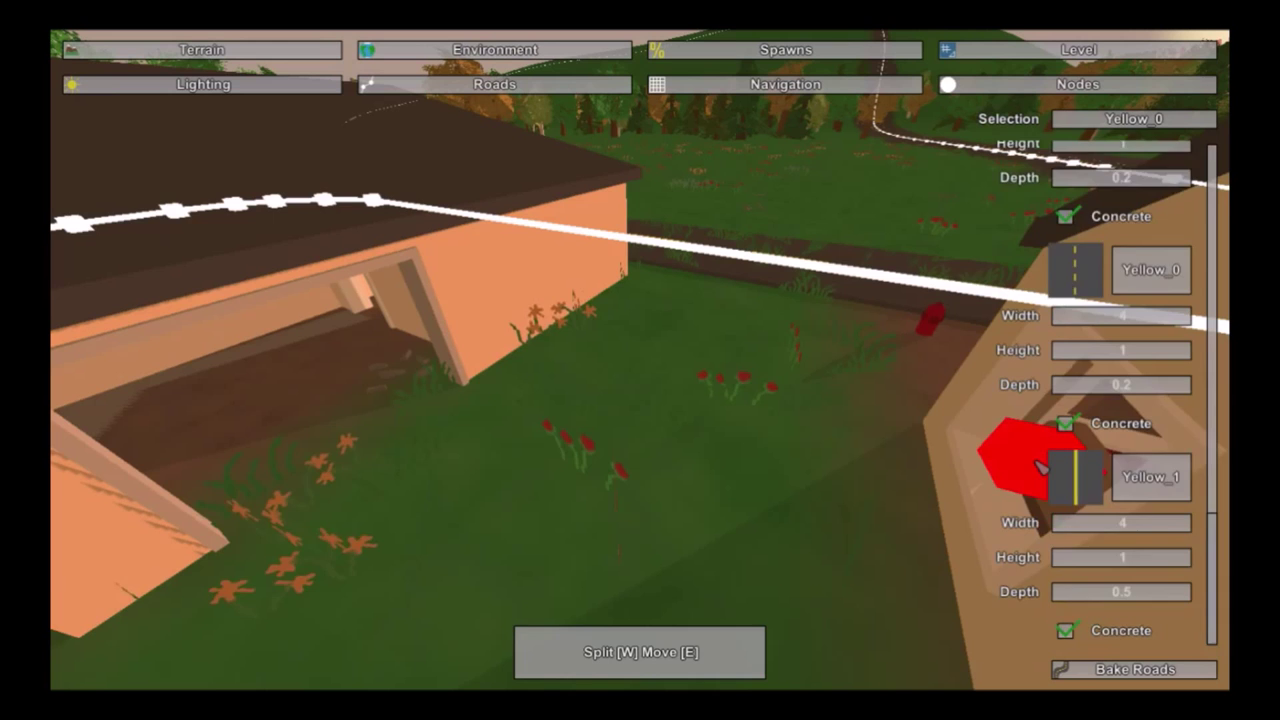
scroll(1041, 467, "up", 11)
left_click(1136, 230)
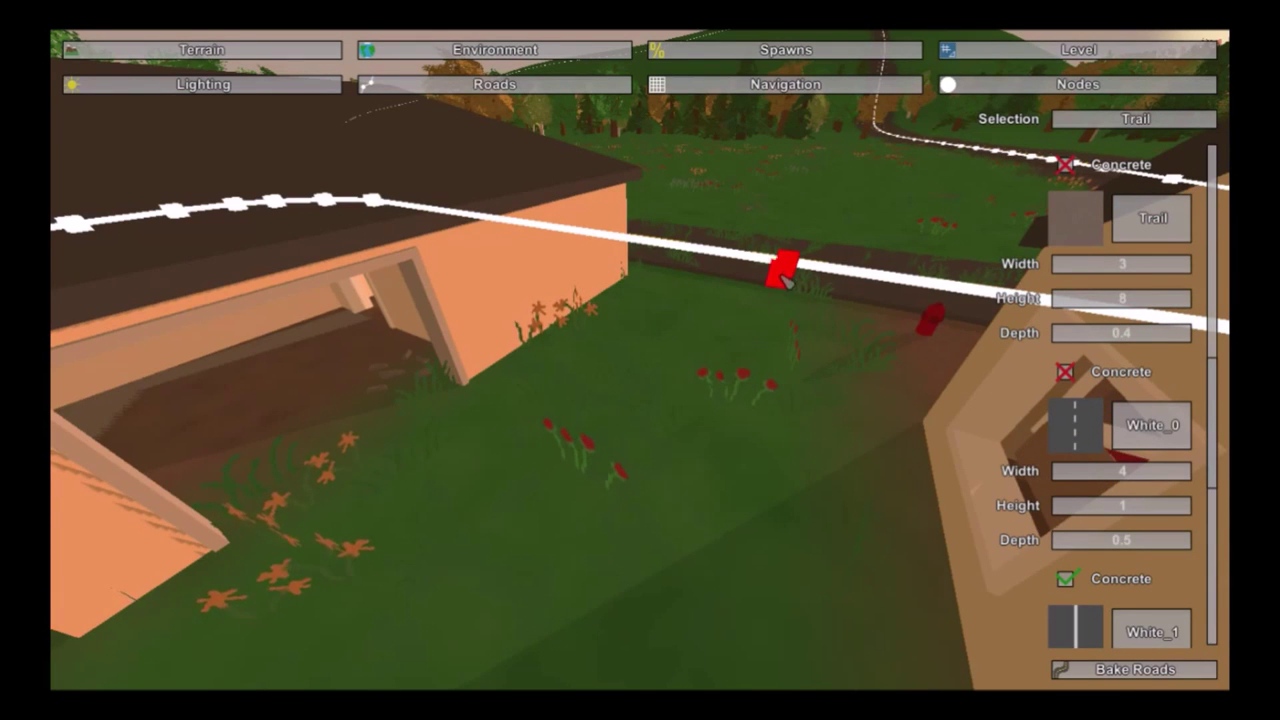
left_click(728, 372)
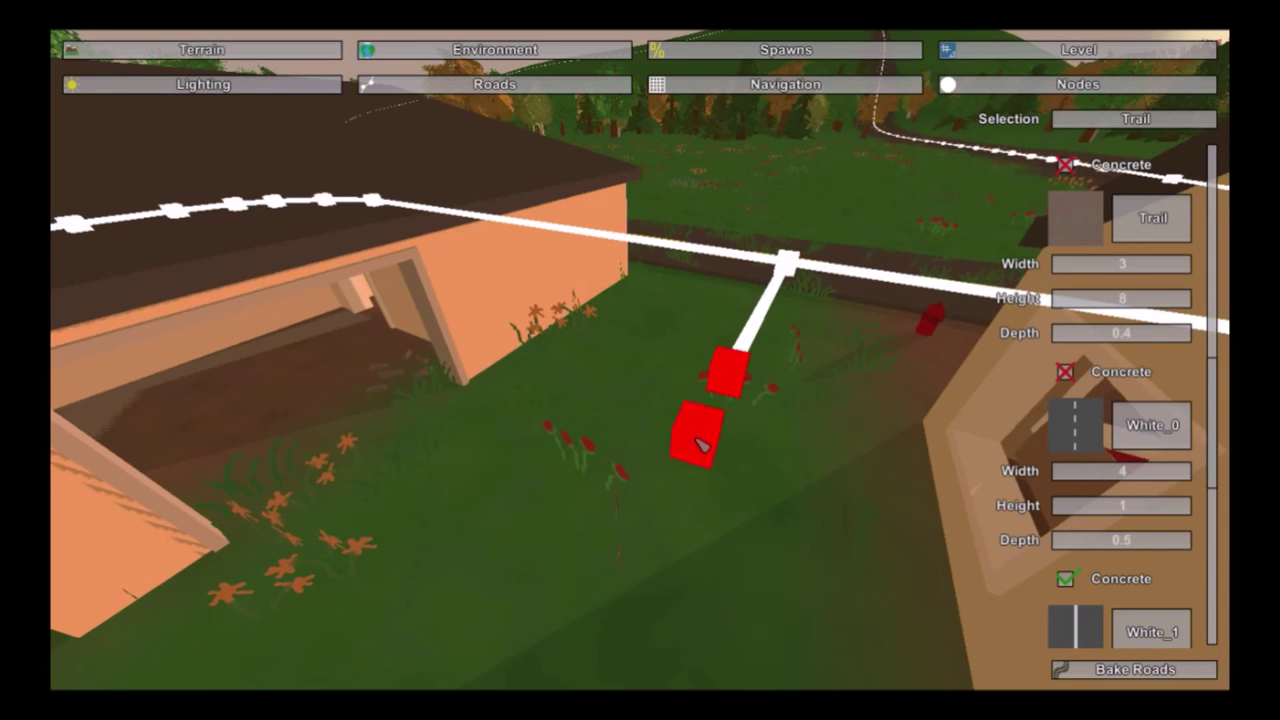
Step: Reposition the trail's grass end toward the orange house and shift its road end slightly along the road
key("a")
right_click_drag(640, 514, 785, 520)
key("s")
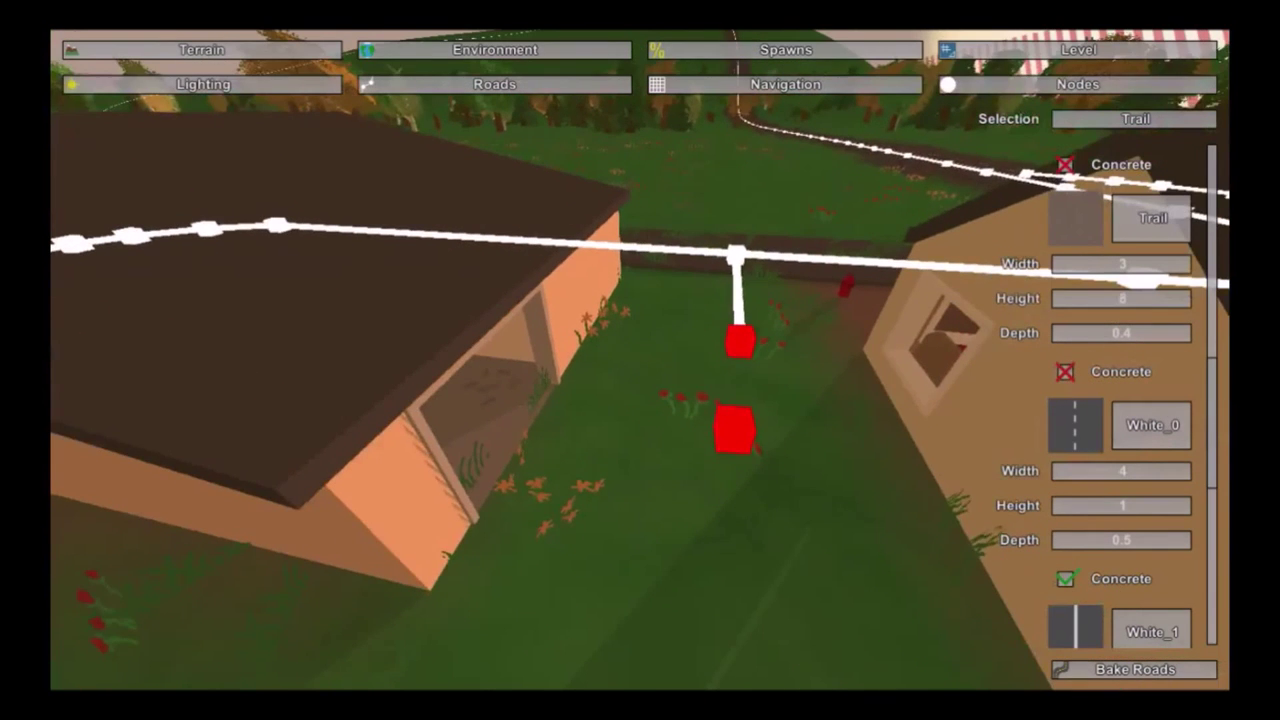
key("e")
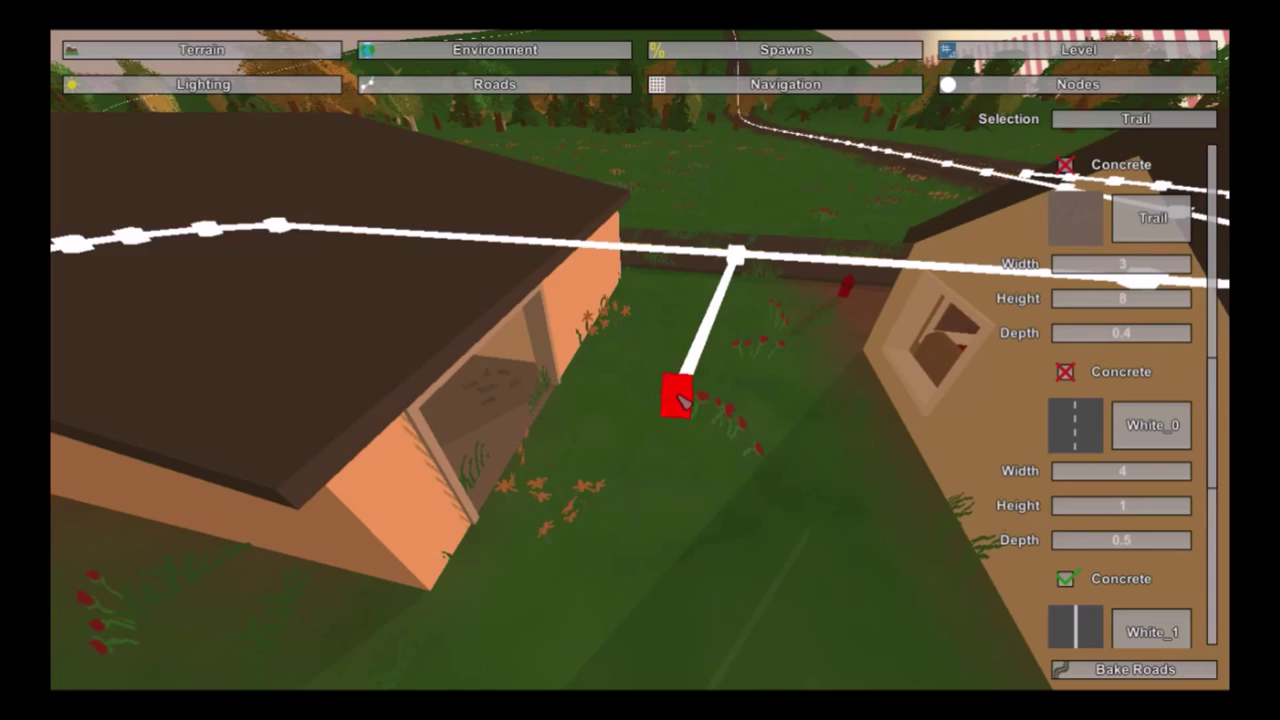
left_click(735, 254)
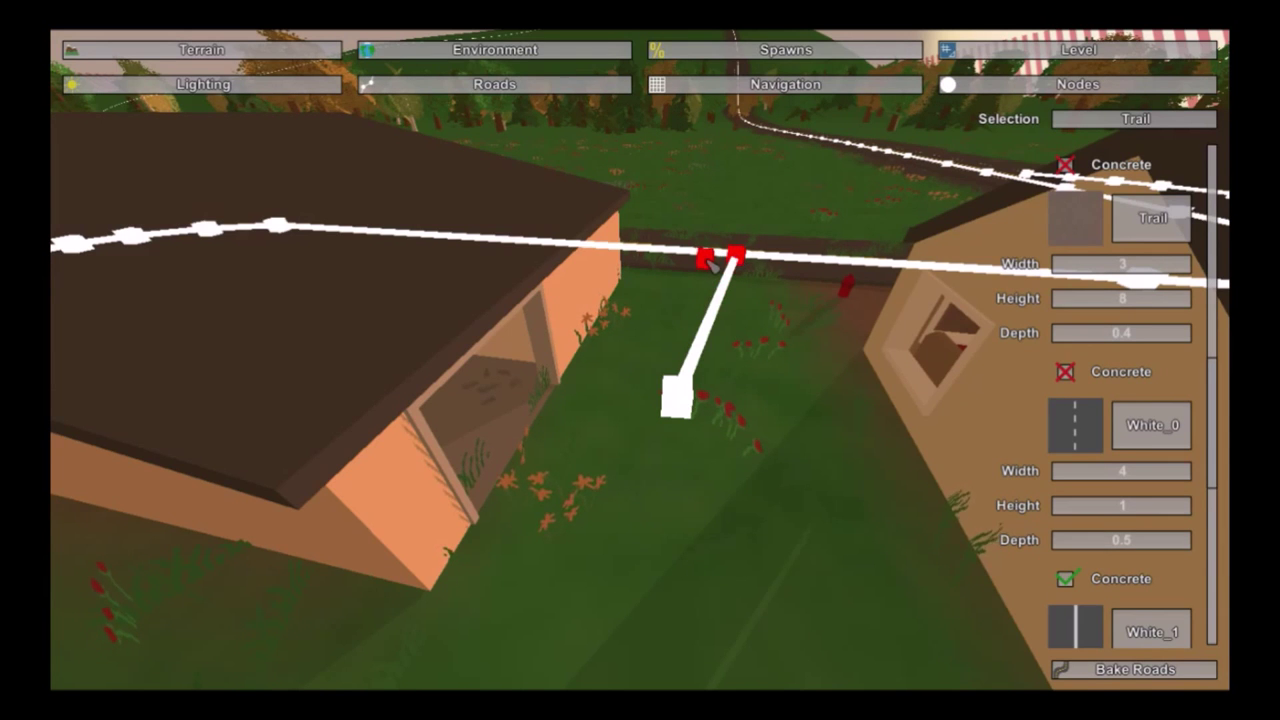
key("e")
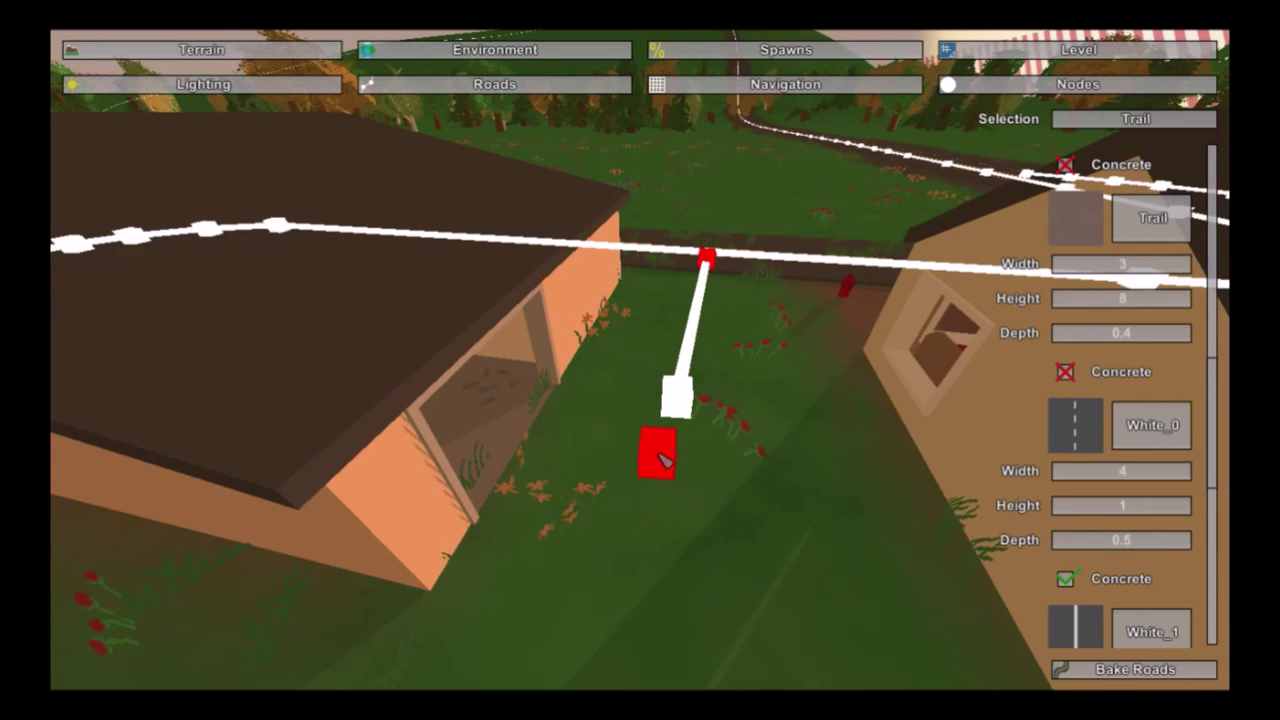
Step: Extend the trail with several nodes bending toward the orange house's doorway and bake the roads
left_click(677, 400)
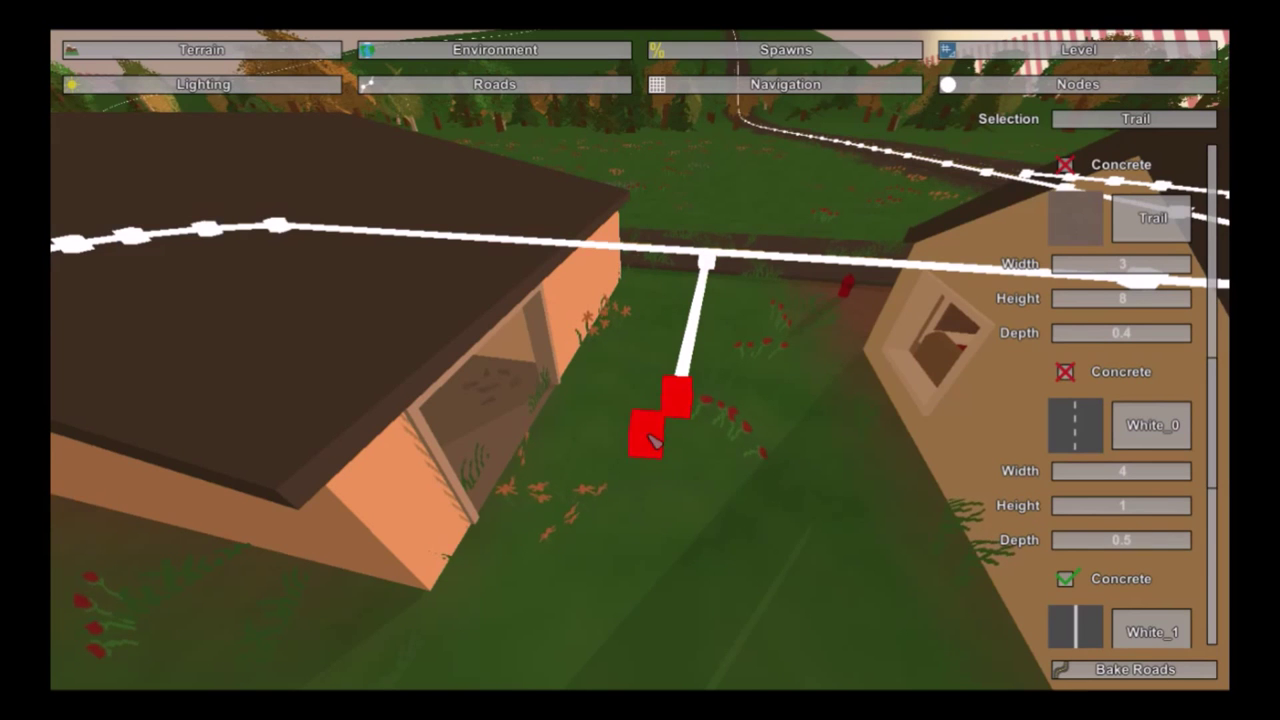
left_click(650, 446)
left_click(575, 440)
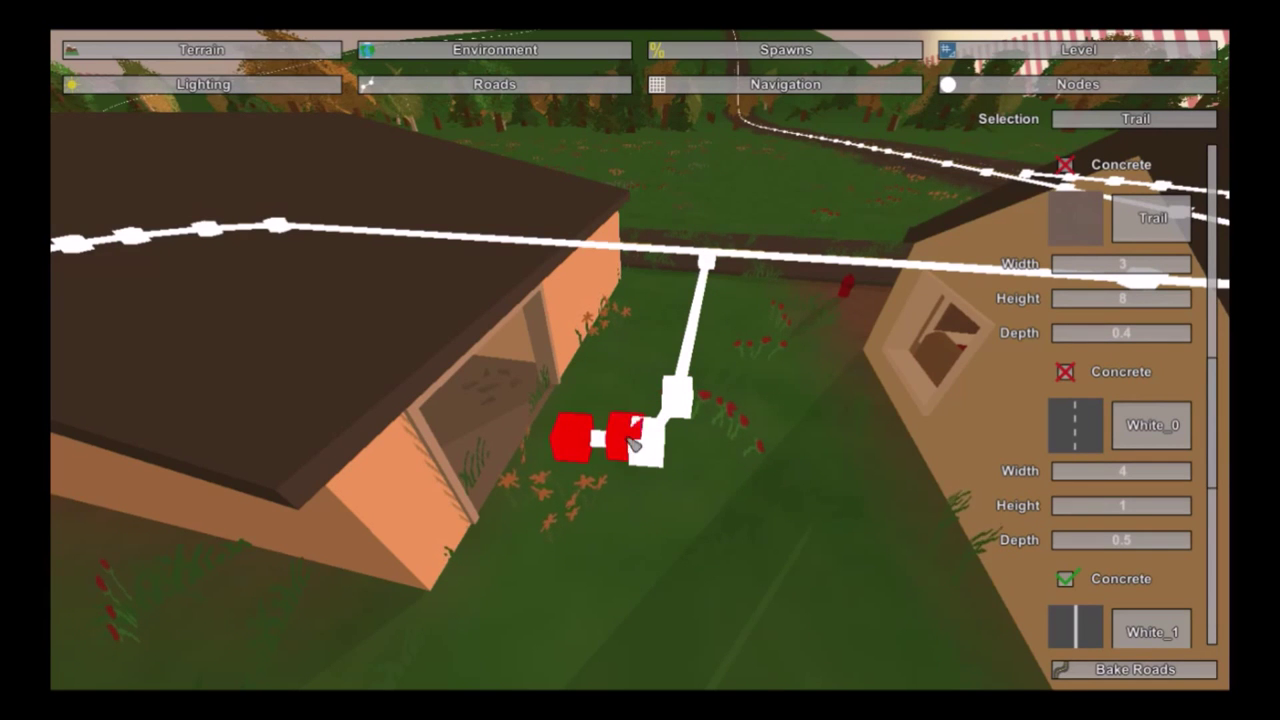
left_click(643, 441)
key("q")
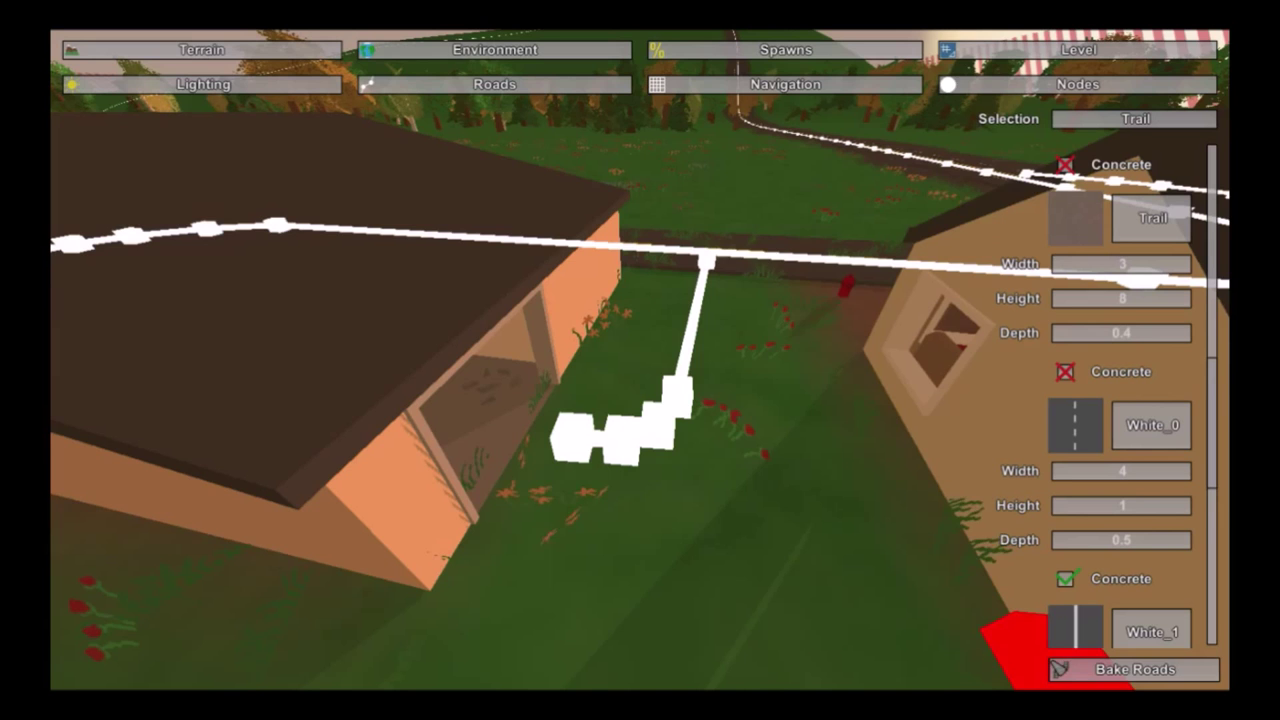
left_click(1065, 668)
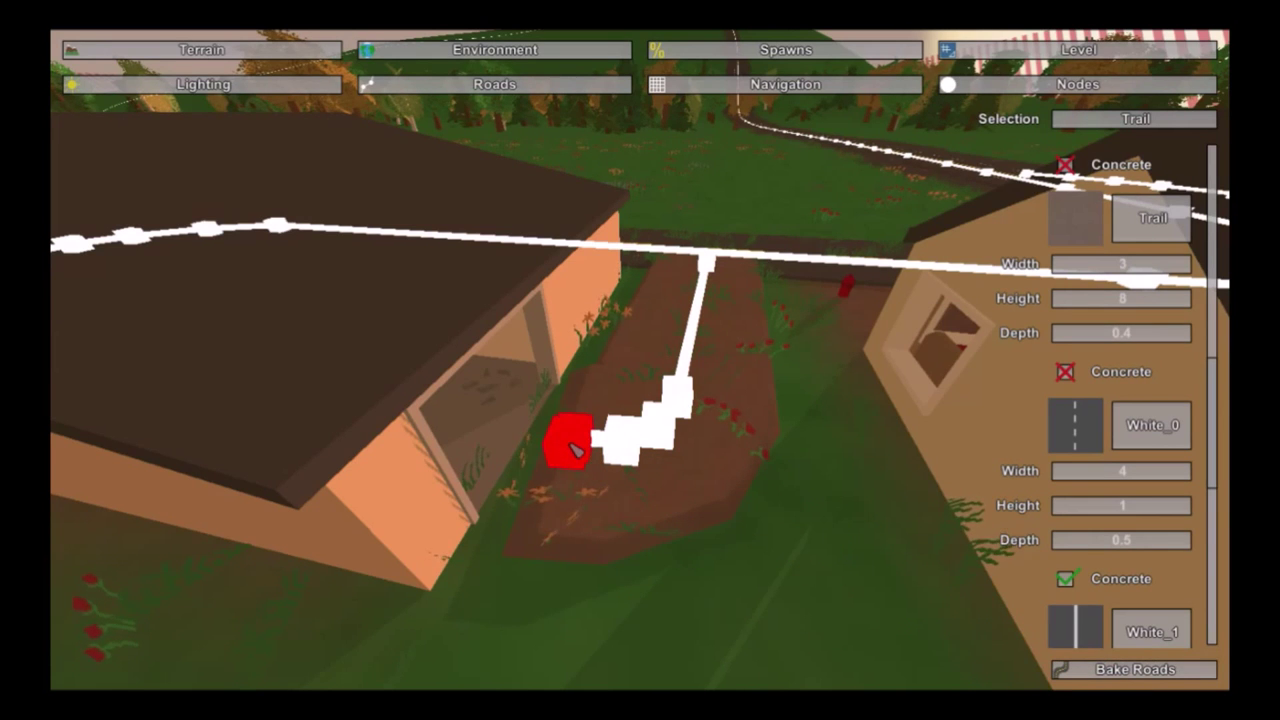
left_click(1124, 671)
Step: Add more nodes along the trail's bend to round the curve into the doorway, and bake the roads again
mouse_move(850, 594)
right_mouse_down()
mouse_move(610, 595)
mouse_move(515, 672)
right_mouse_up()
key("d")
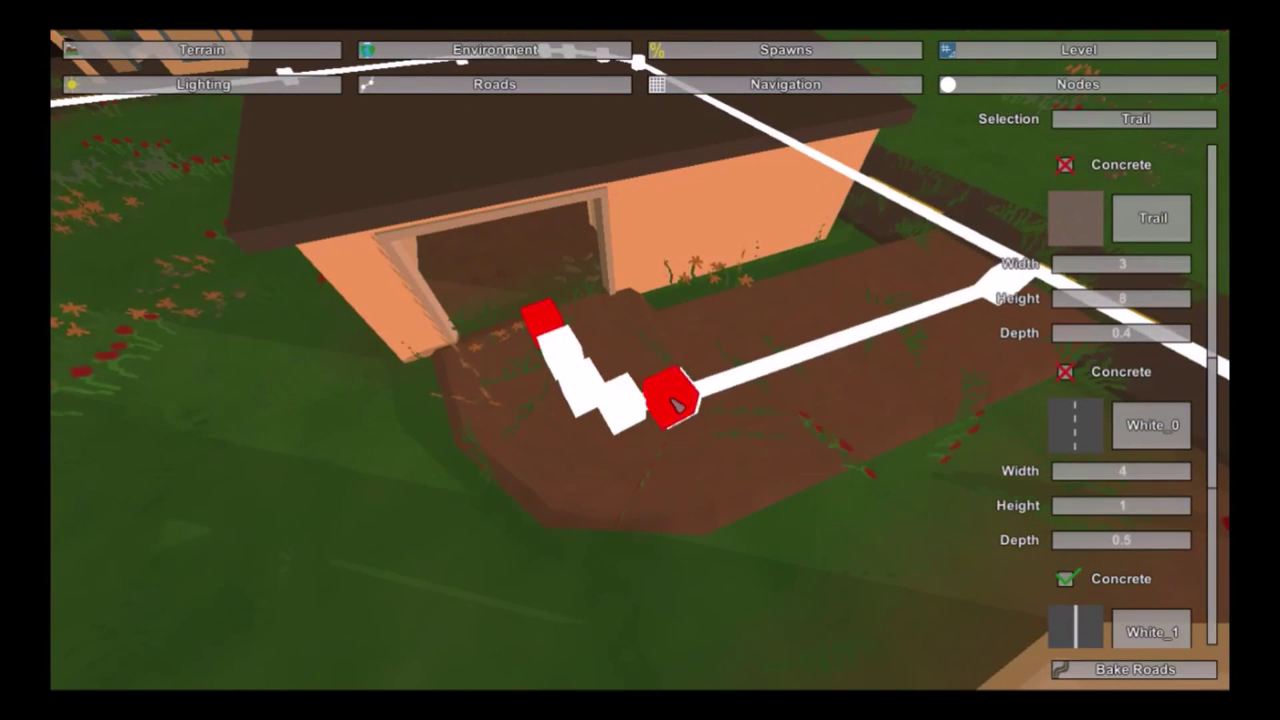
left_click(679, 413)
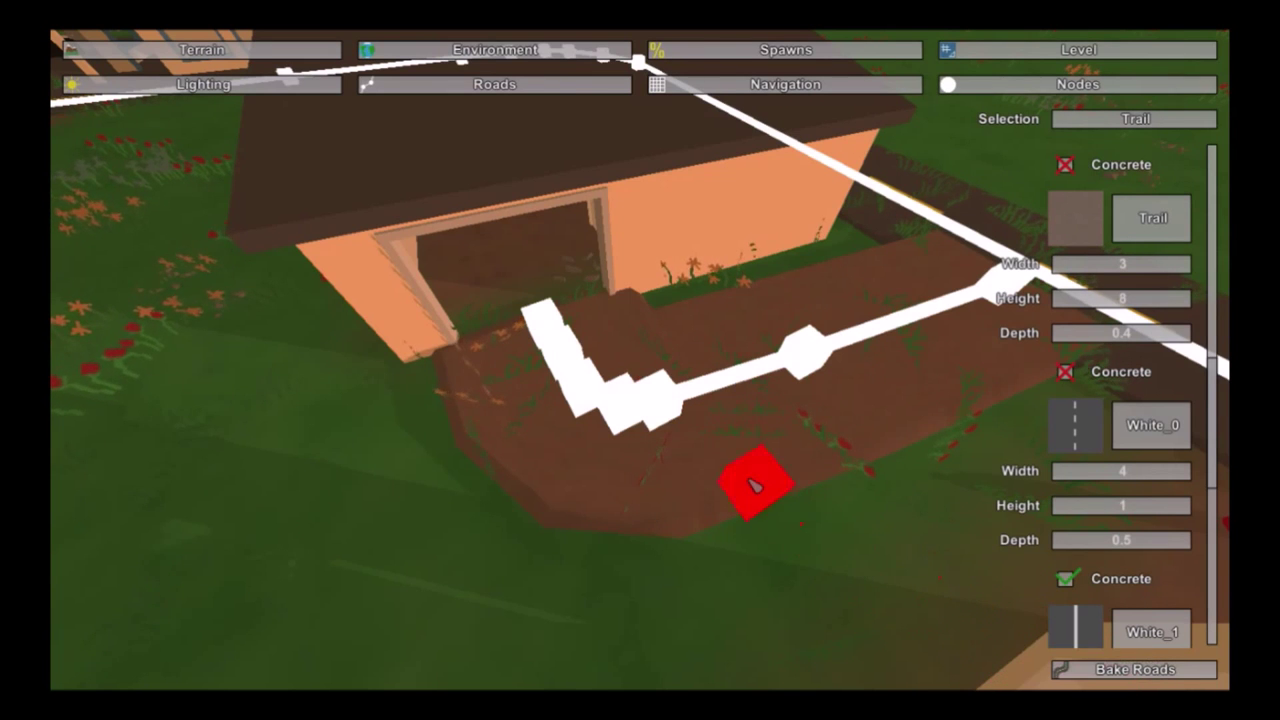
left_click_drag(597, 412, 549, 327)
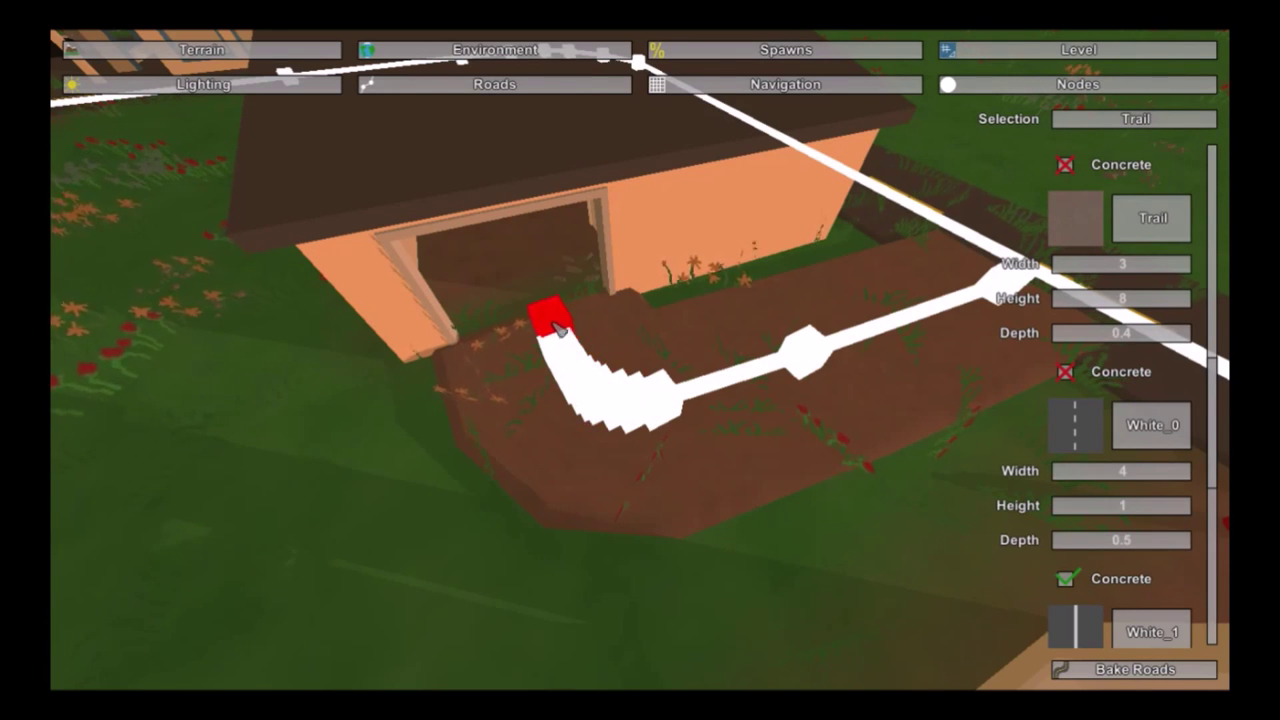
left_click(1122, 673)
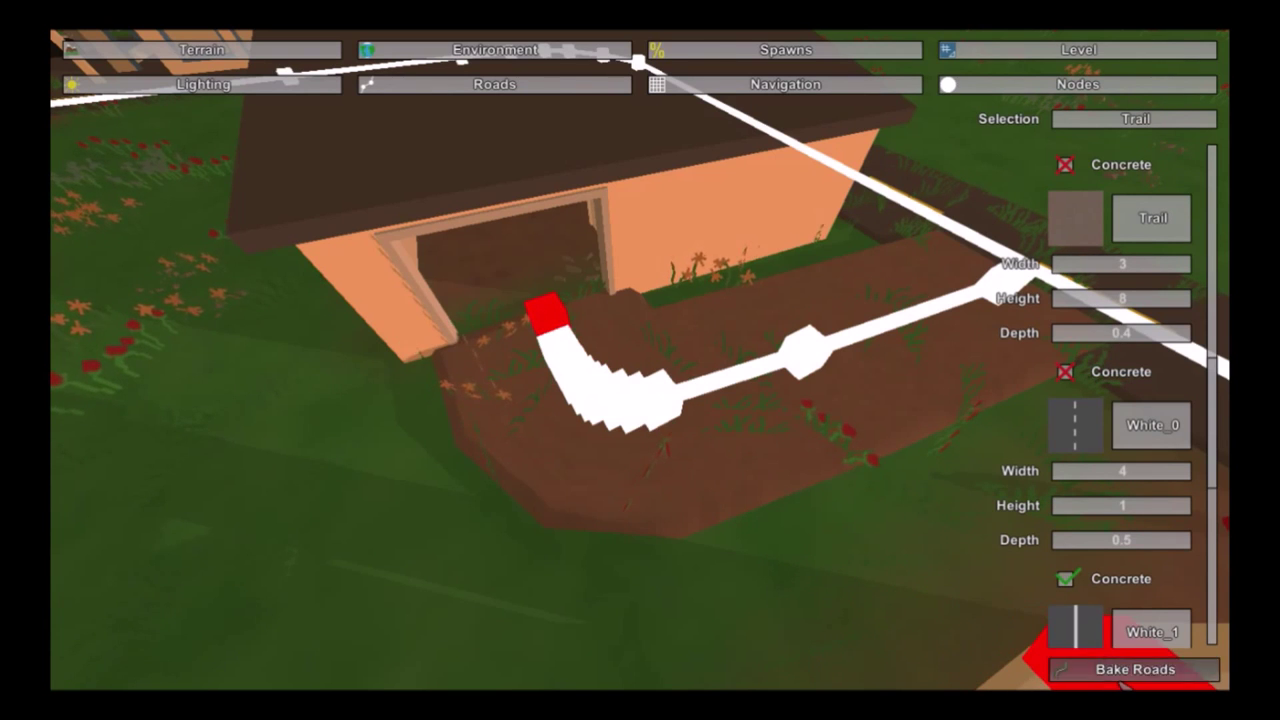
right_click_drag(716, 404, 630, 500)
mouse_move(640, 360)
right_mouse_down()
mouse_move(740, 330)
mouse_move(775, 210)
right_mouse_up()
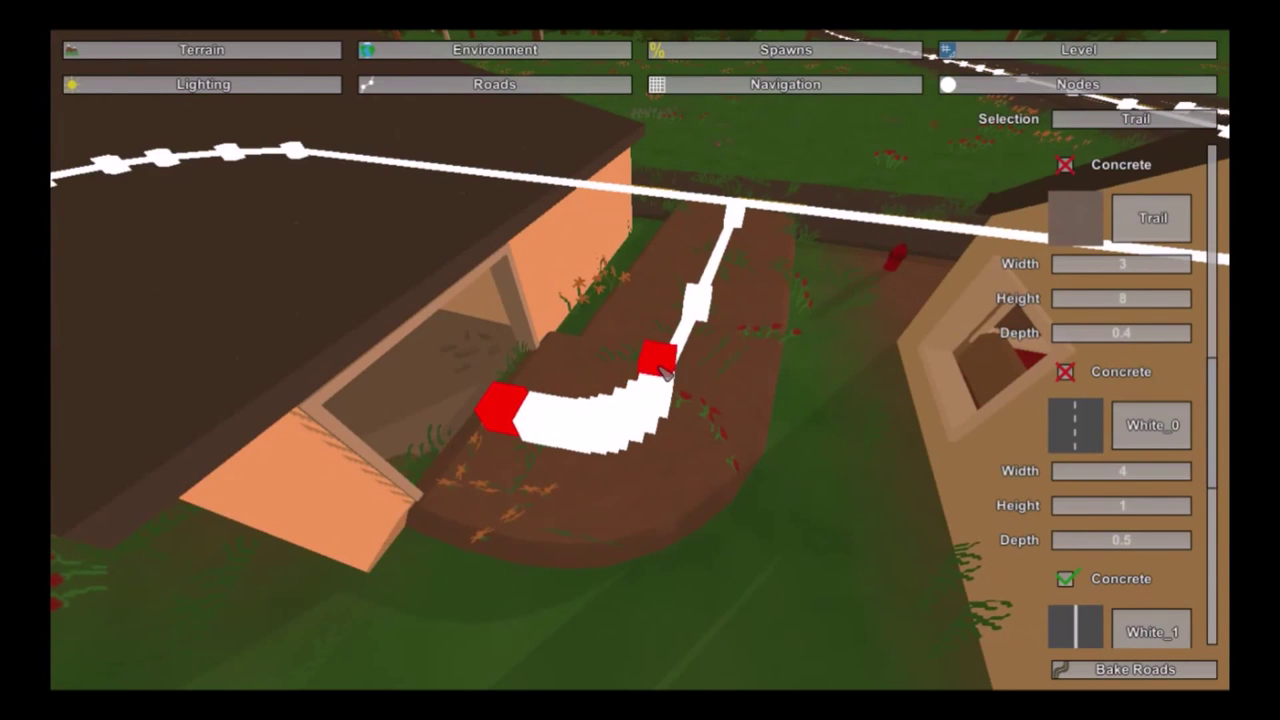
left_click(715, 411)
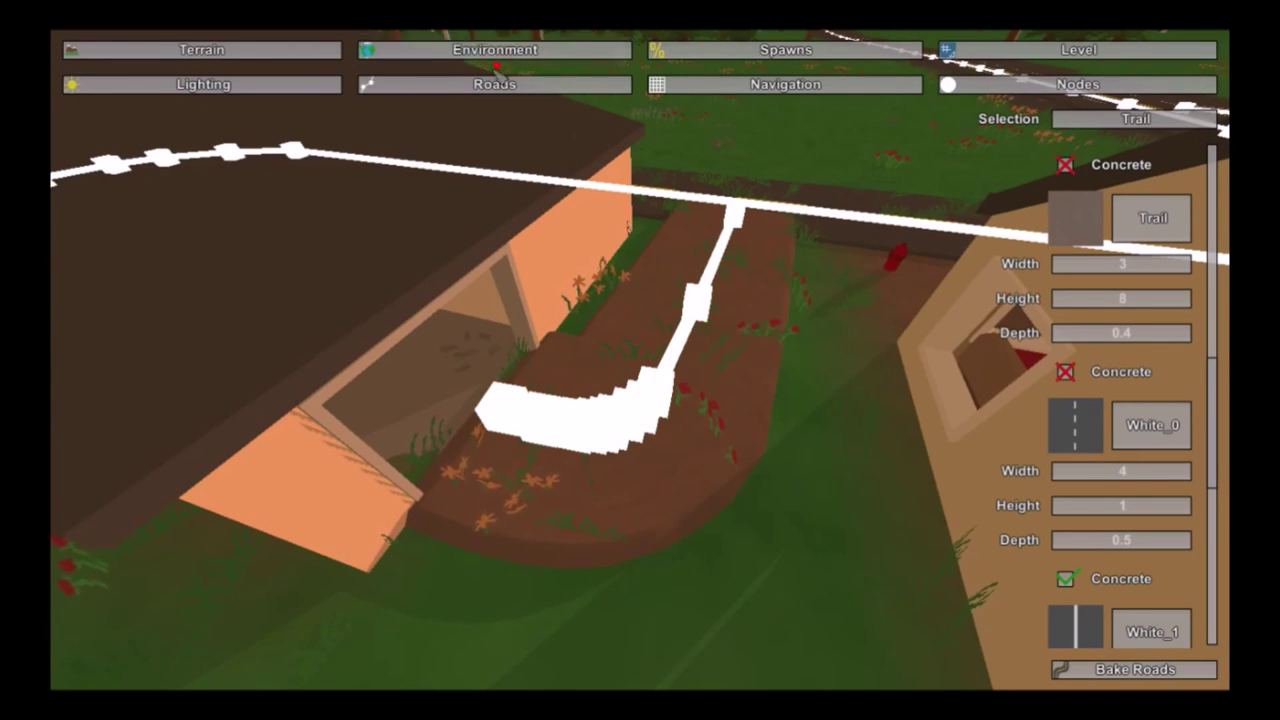
Step: Select the orange house in object editing and examine how the trail meets its doorway and the road
left_click(1078, 49)
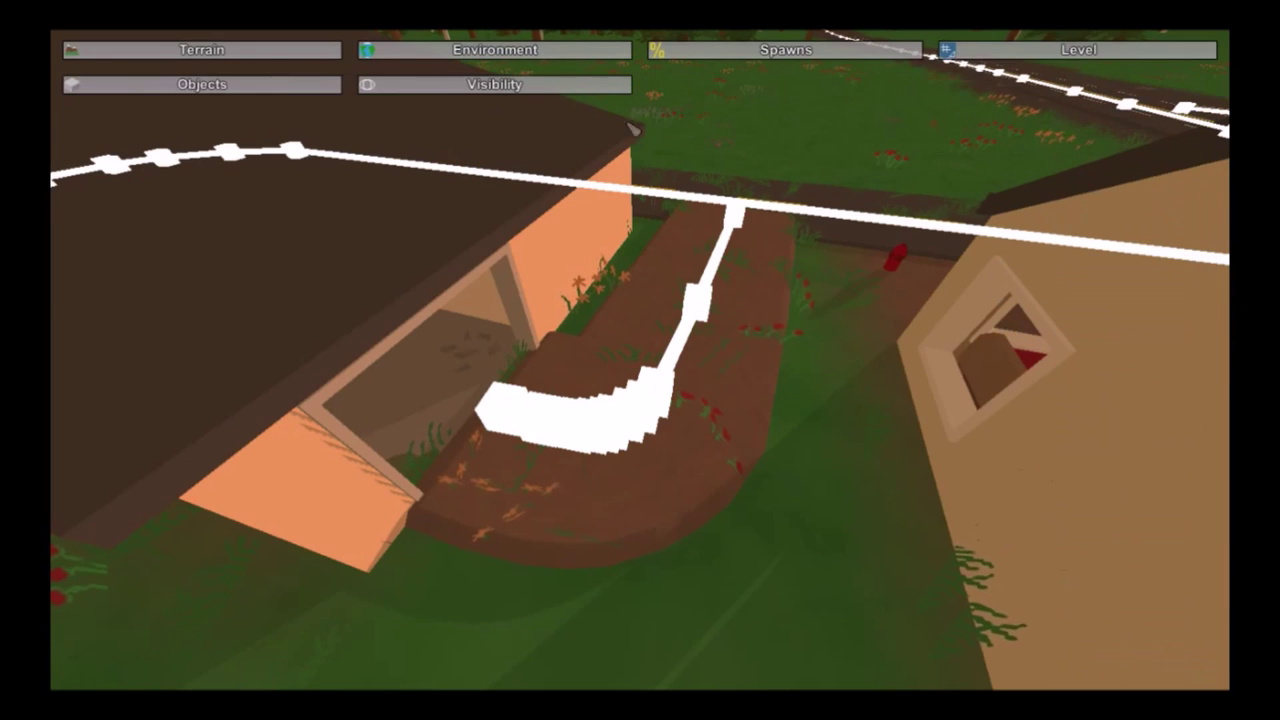
left_click(157, 89)
right_click_drag(157, 89, 640, 345)
left_click(541, 407)
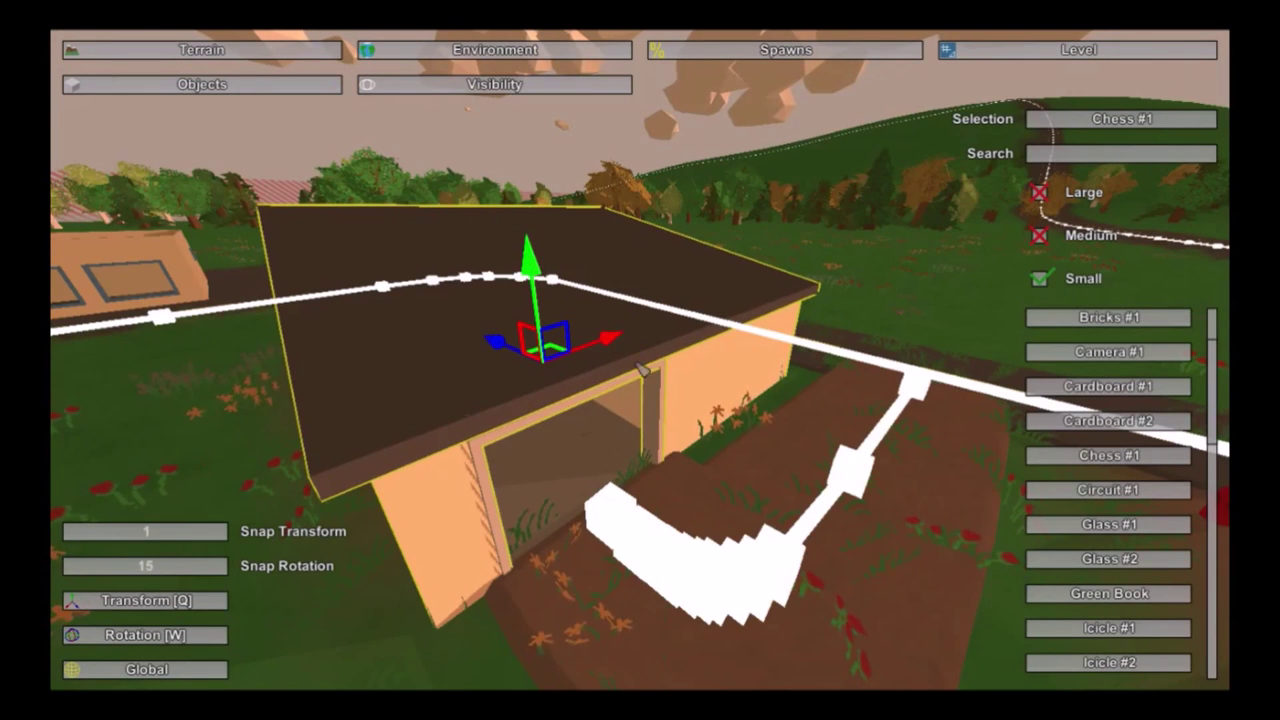
left_click(443, 610)
key("s")
right_click_drag(443, 610, 320, 680)
key("d")
key("d")
key("w")
right_click_drag(620, 600, 620, 600)
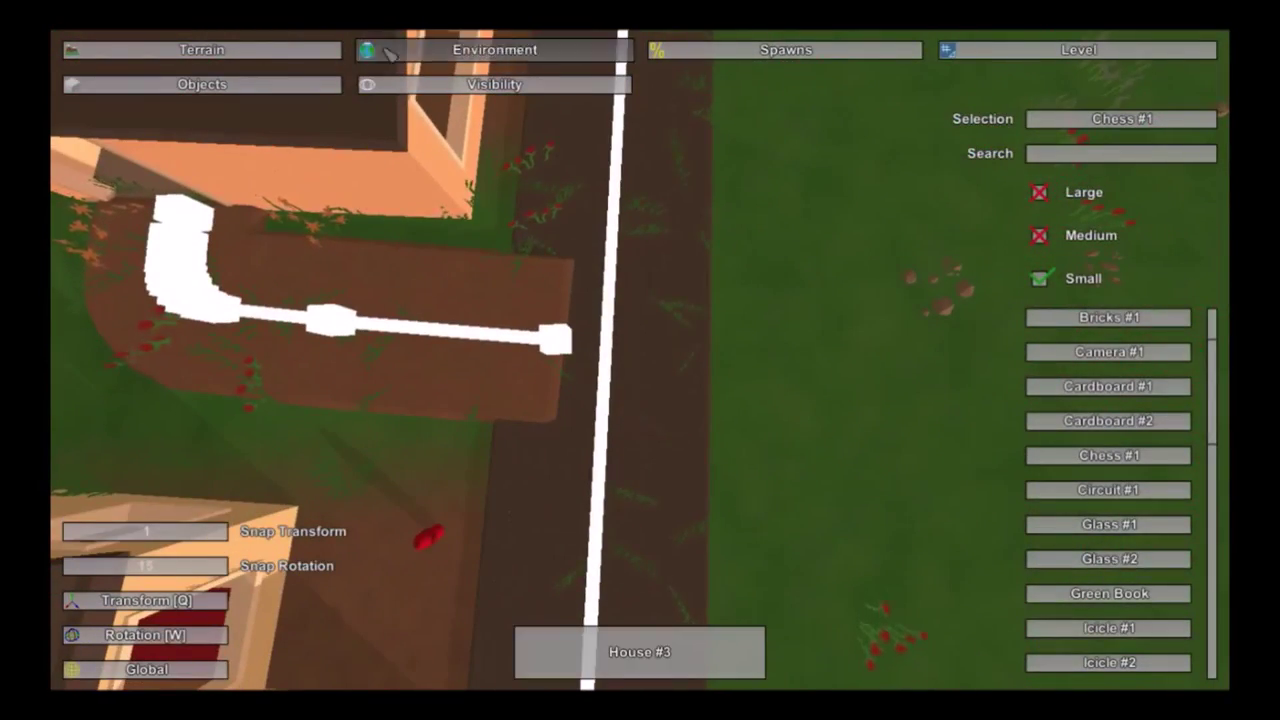
Step: Pull the trail's road-side end node back to the edge of the road and bake the roads
left_click(494, 49)
left_click(420, 85)
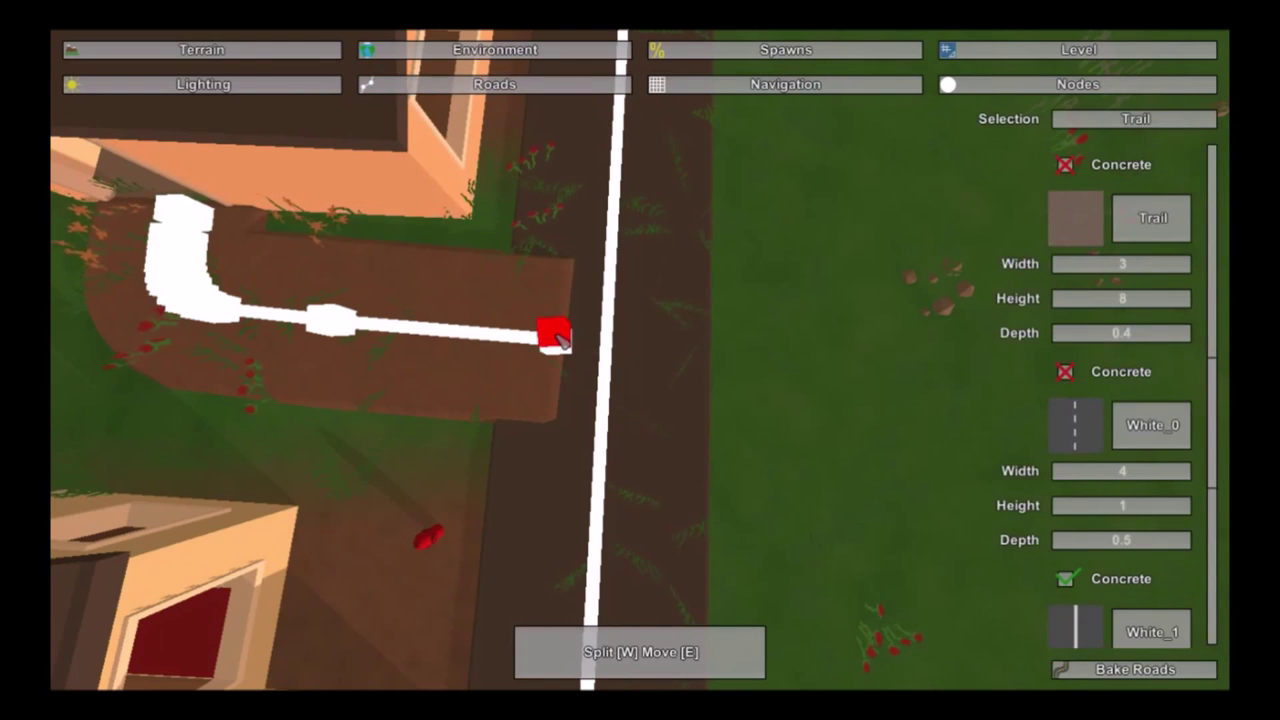
key("Delete")
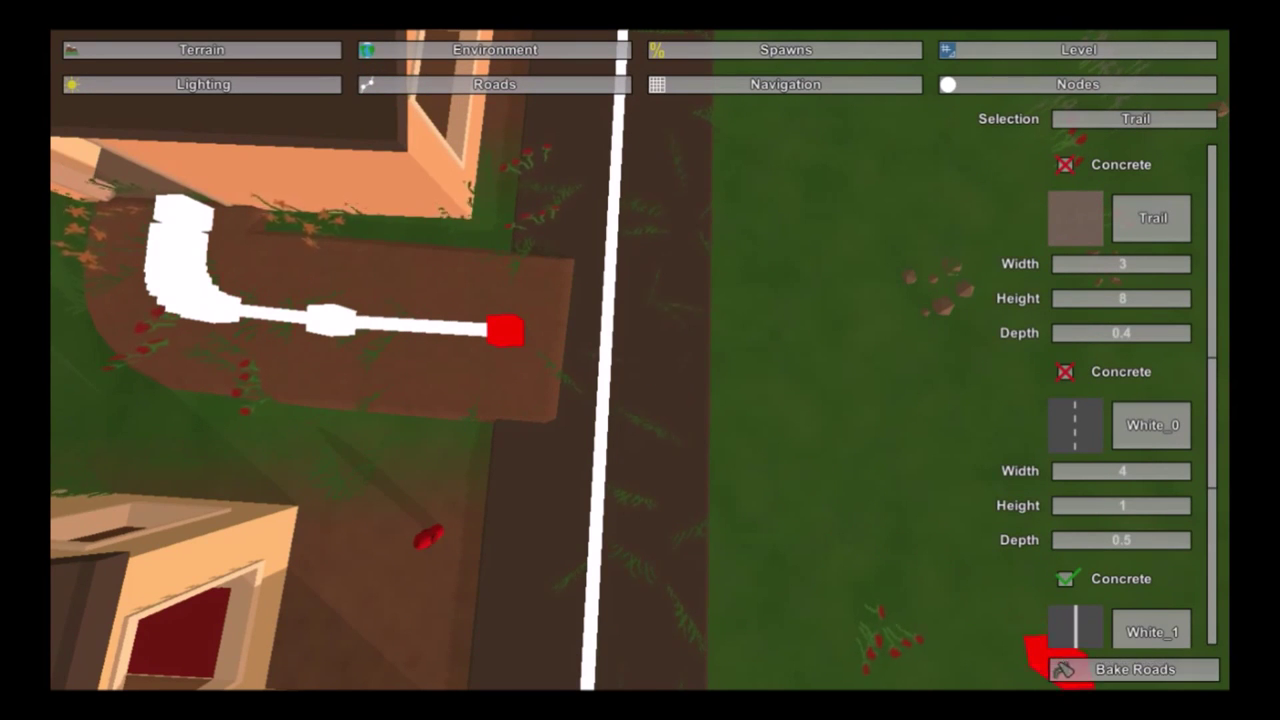
left_click(1058, 669)
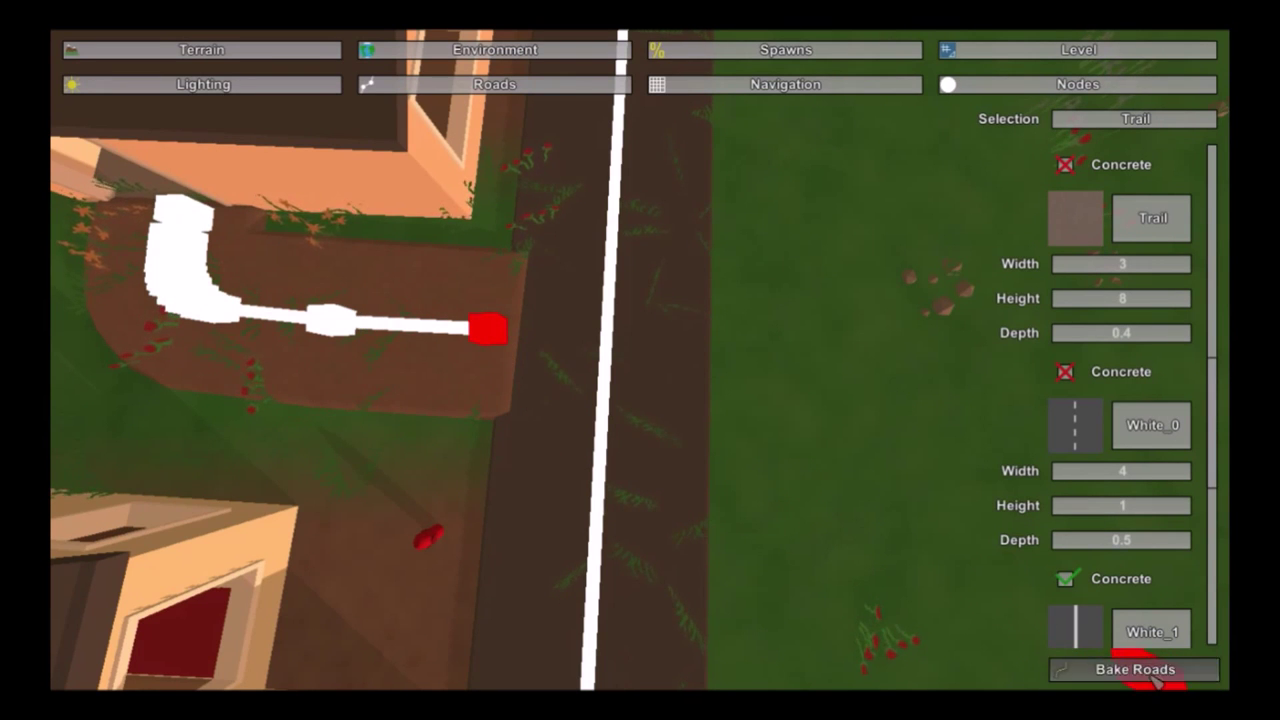
Step: Split the node in the middle of the trail's straight section into two and bake the roads
left_click(331, 331)
key("w")
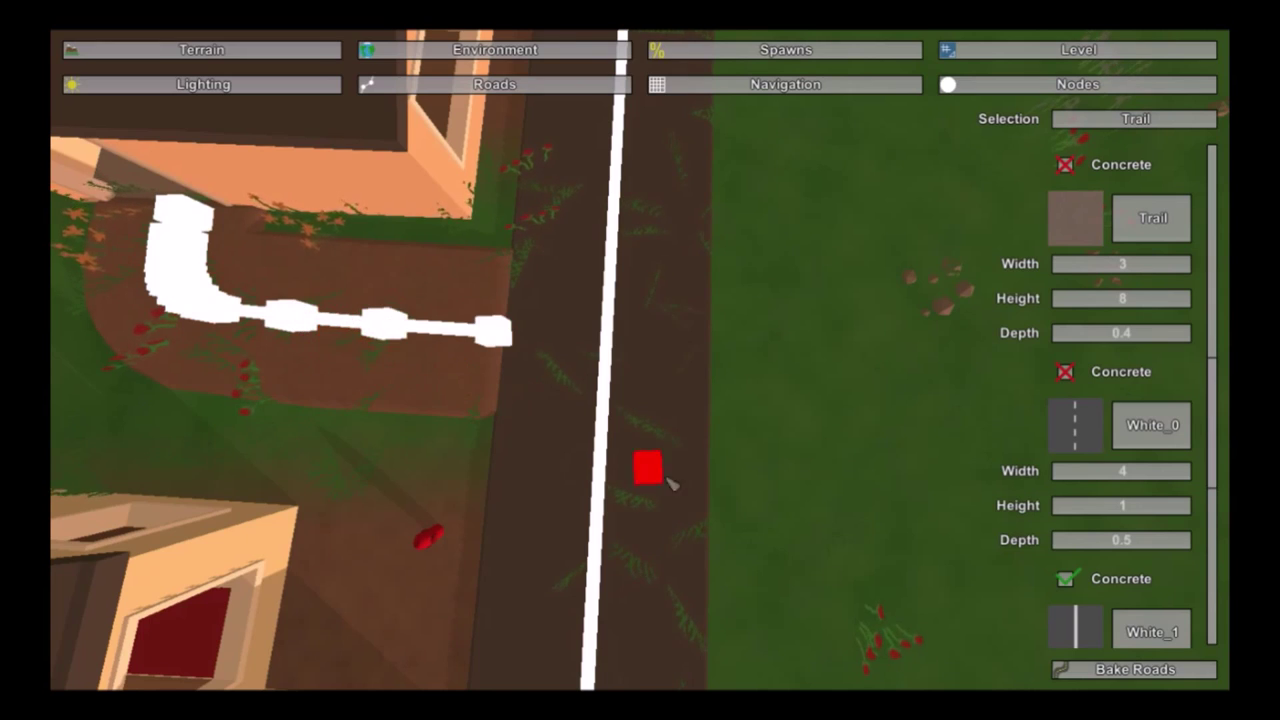
left_click(1068, 676)
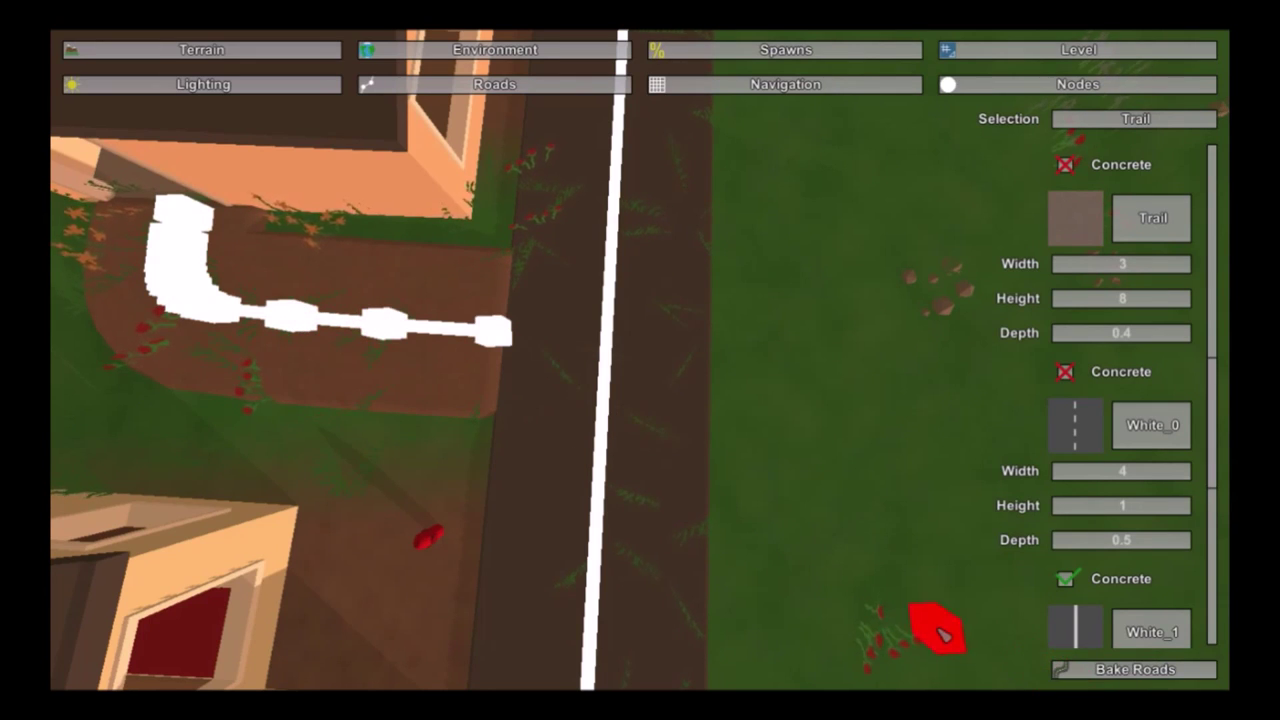
Step: Save the map with the finished trail beside the orange house
right_click_drag(937, 629, 1042, 615)
right_click_drag(803, 362, 690, 245)
right_click_drag(640, 360, 460, 280)
key("d")
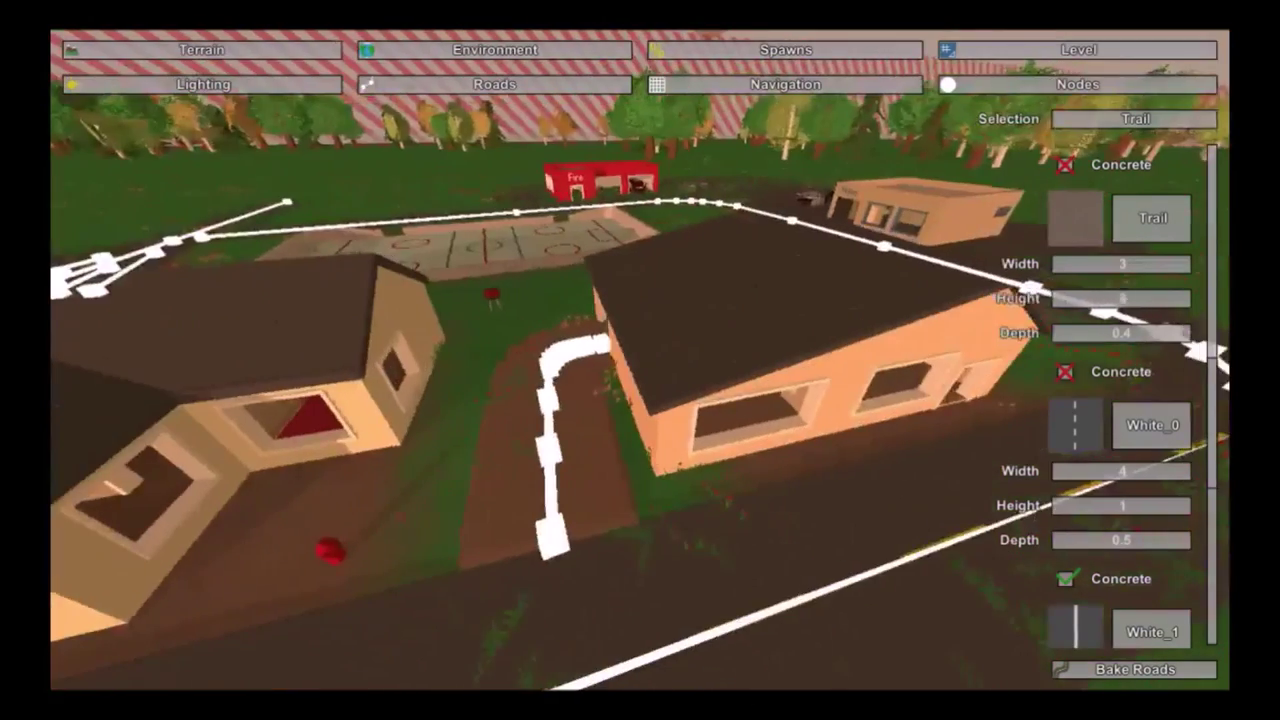
key("Escape")
left_click(628, 377)
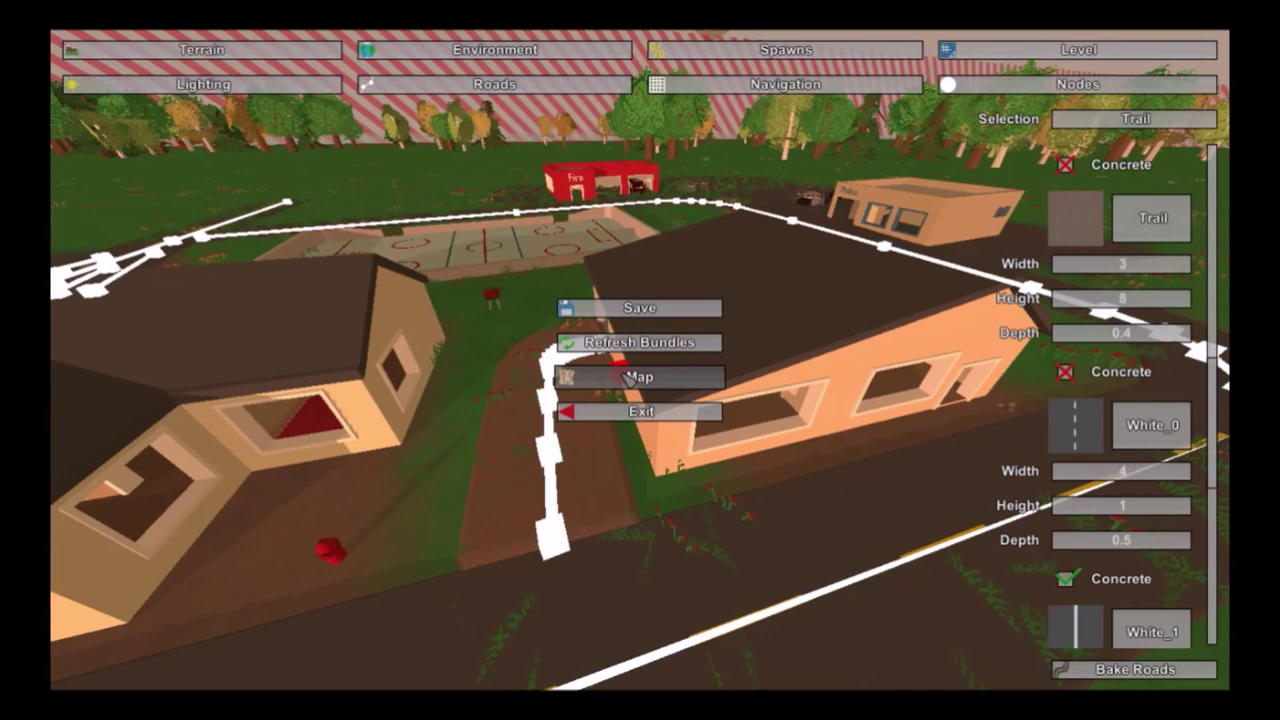
left_click(620, 315)
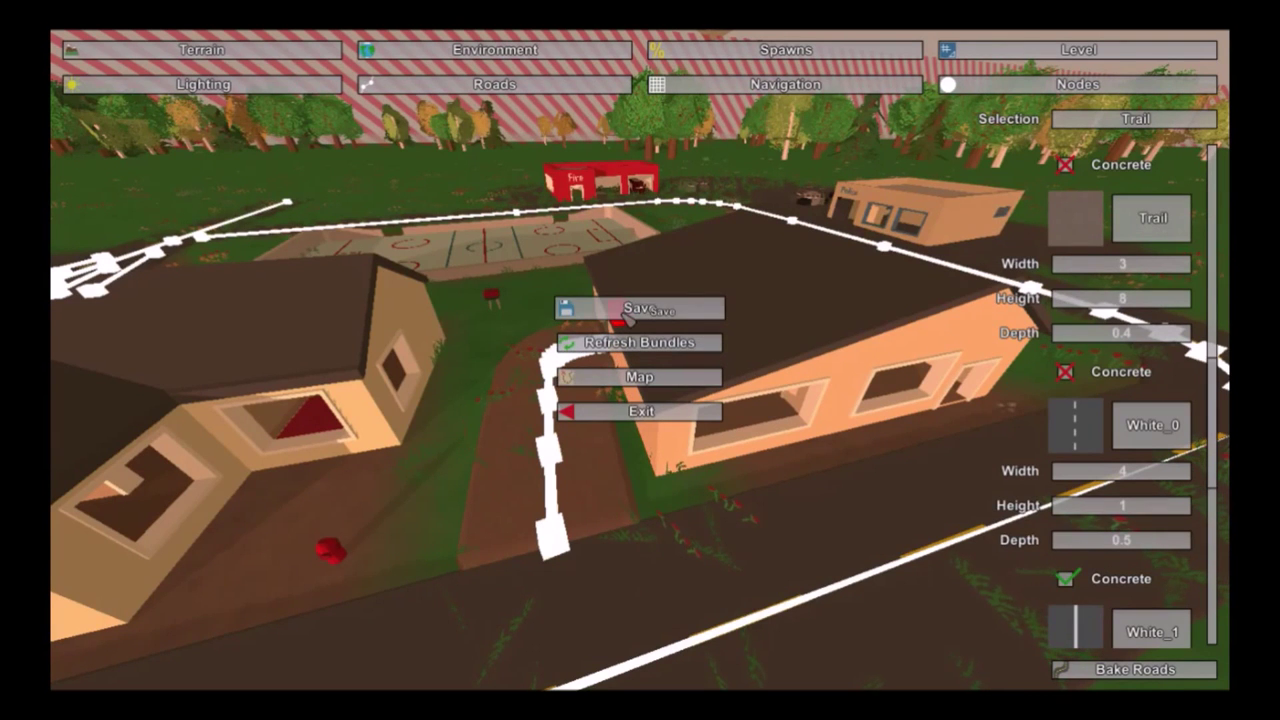
Step: Examine the road loop from above, including the houses, sports court, fire station, police station and gas station
key("w")
right_click_drag(622, 350, 700, 335)
key("w")
key("s")
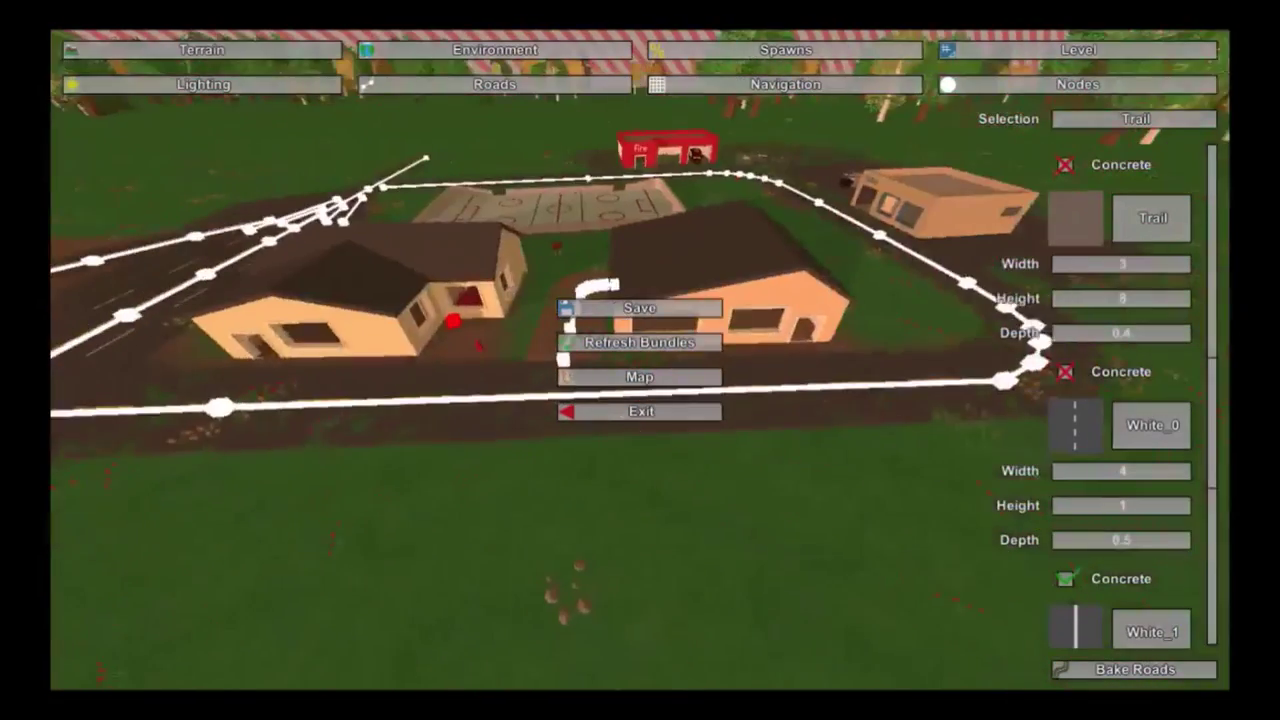
key("Escape")
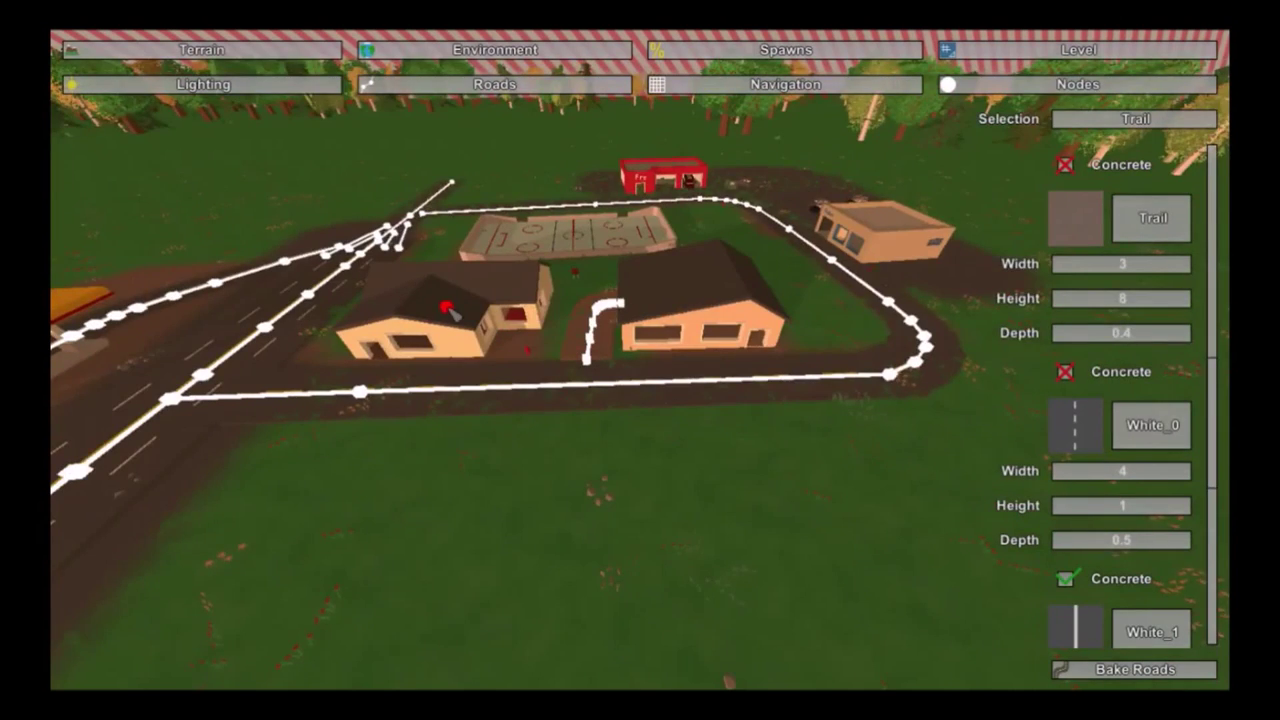
right_click_drag(448, 310, 645, 362)
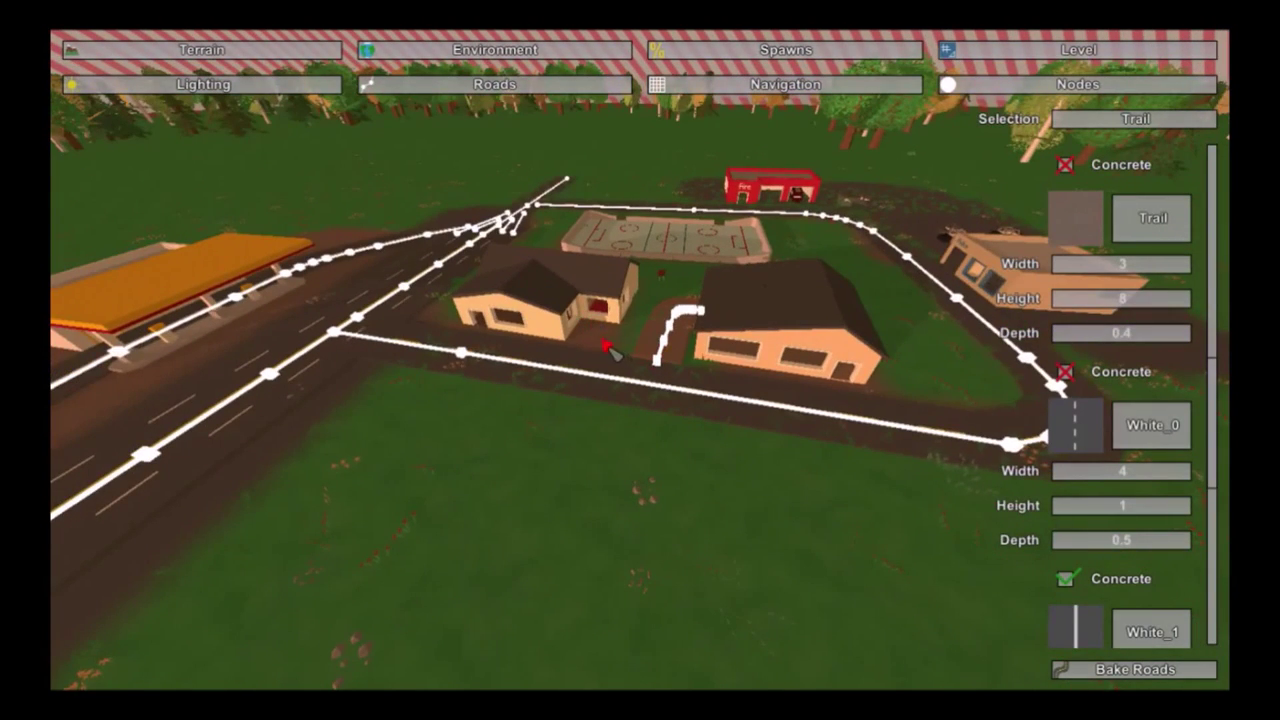
right_click_drag(640, 360, 405, 270)
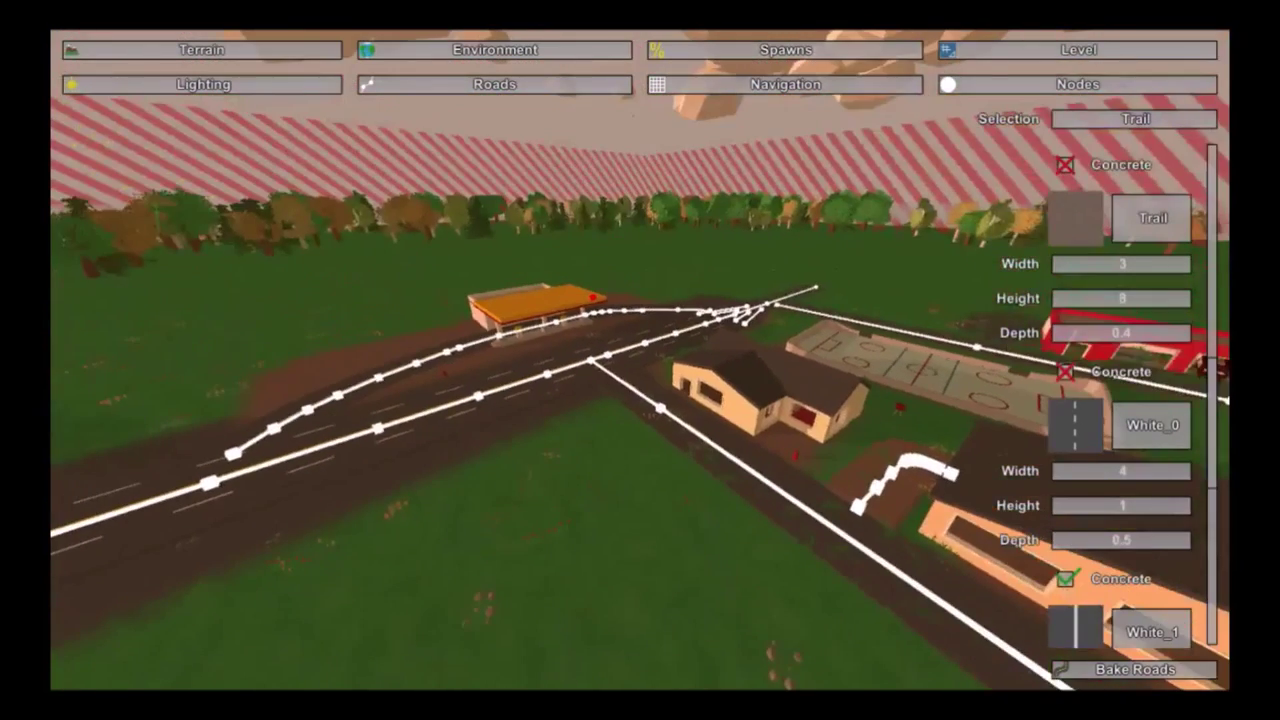
right_click_drag(640, 360, 825, 510)
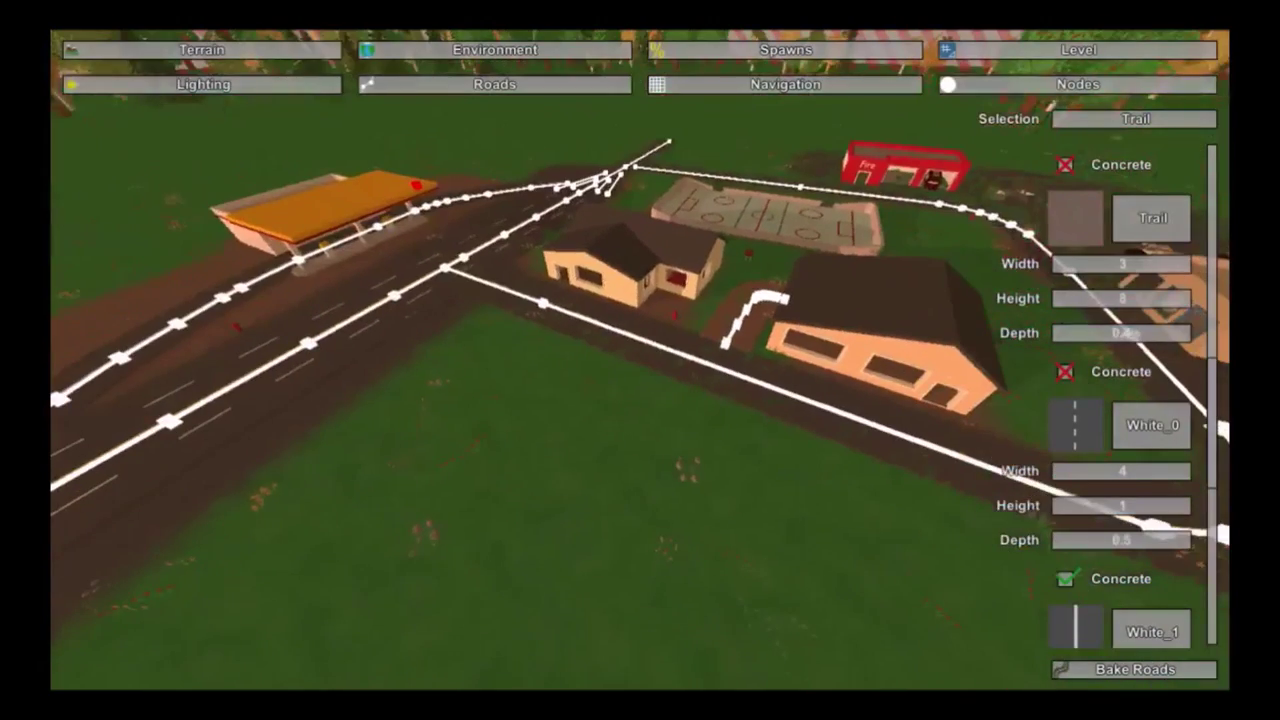
right_click_drag(640, 360, 690, 322)
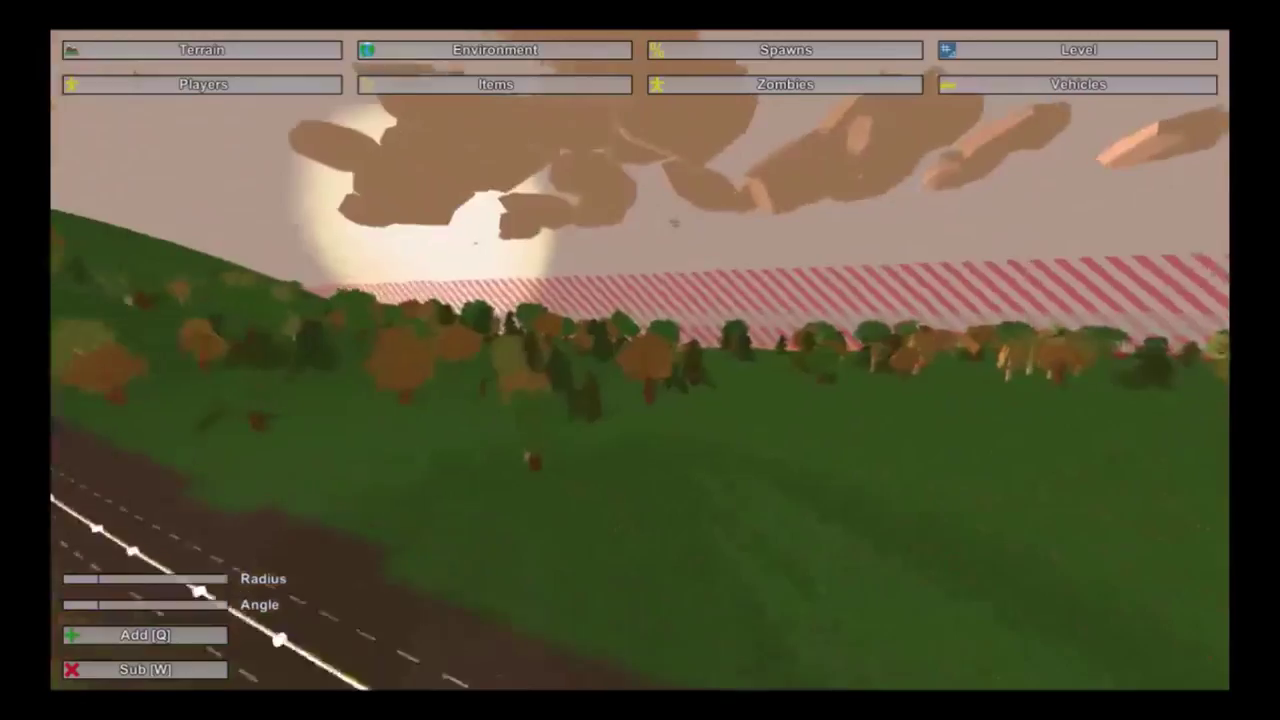
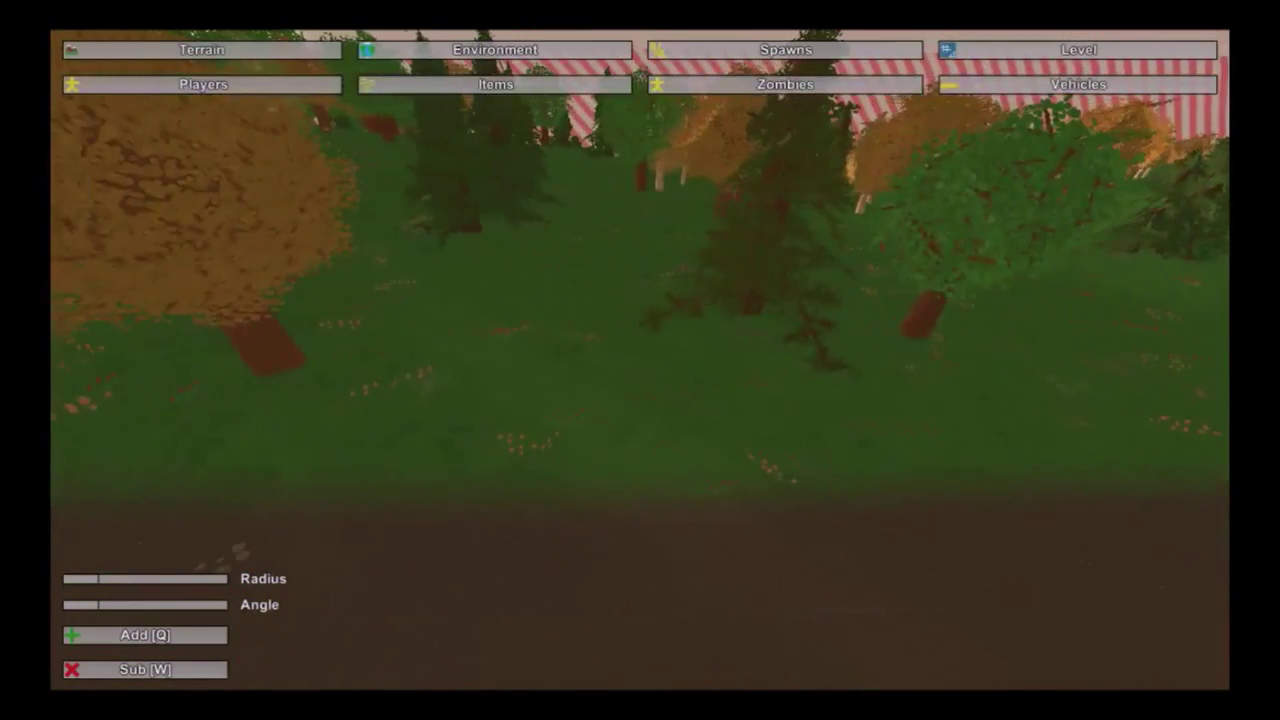
Step: Filter the large, medium and small map objects with "ten" and place a Tent #3 on the grass beside the road
left_click(990, 50)
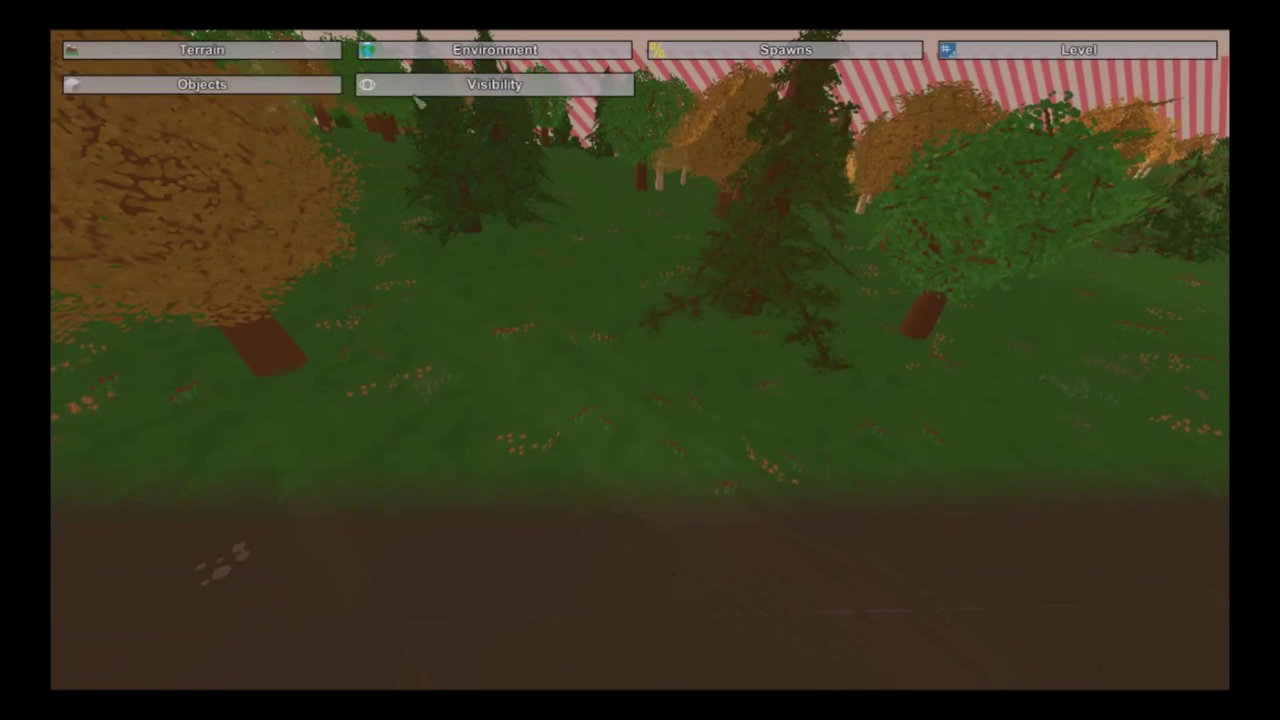
left_click(268, 89)
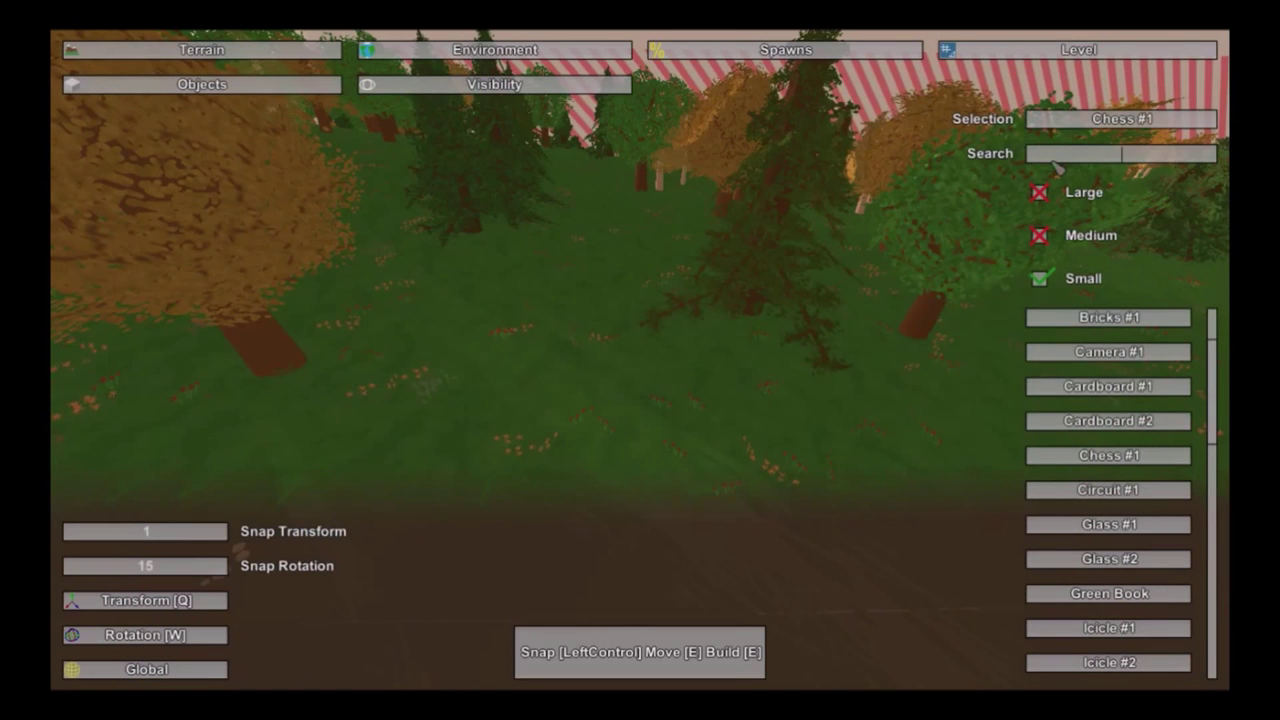
type("t")
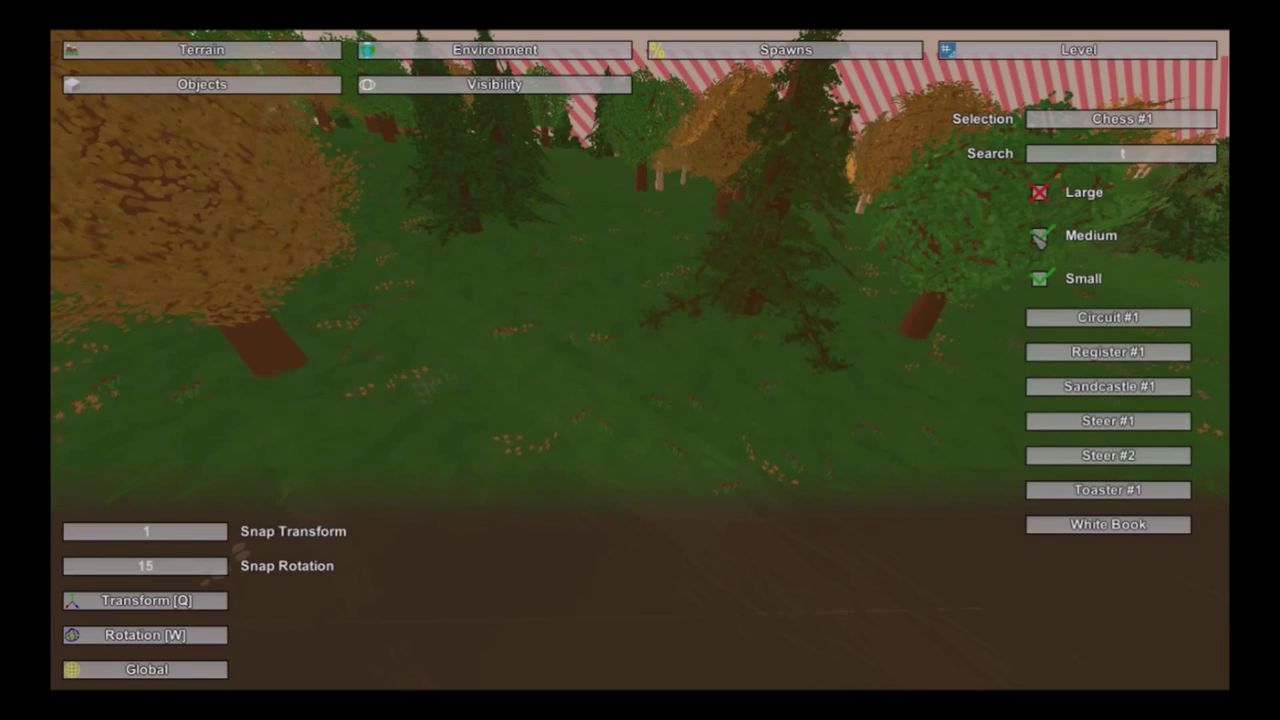
key("BackSpace")
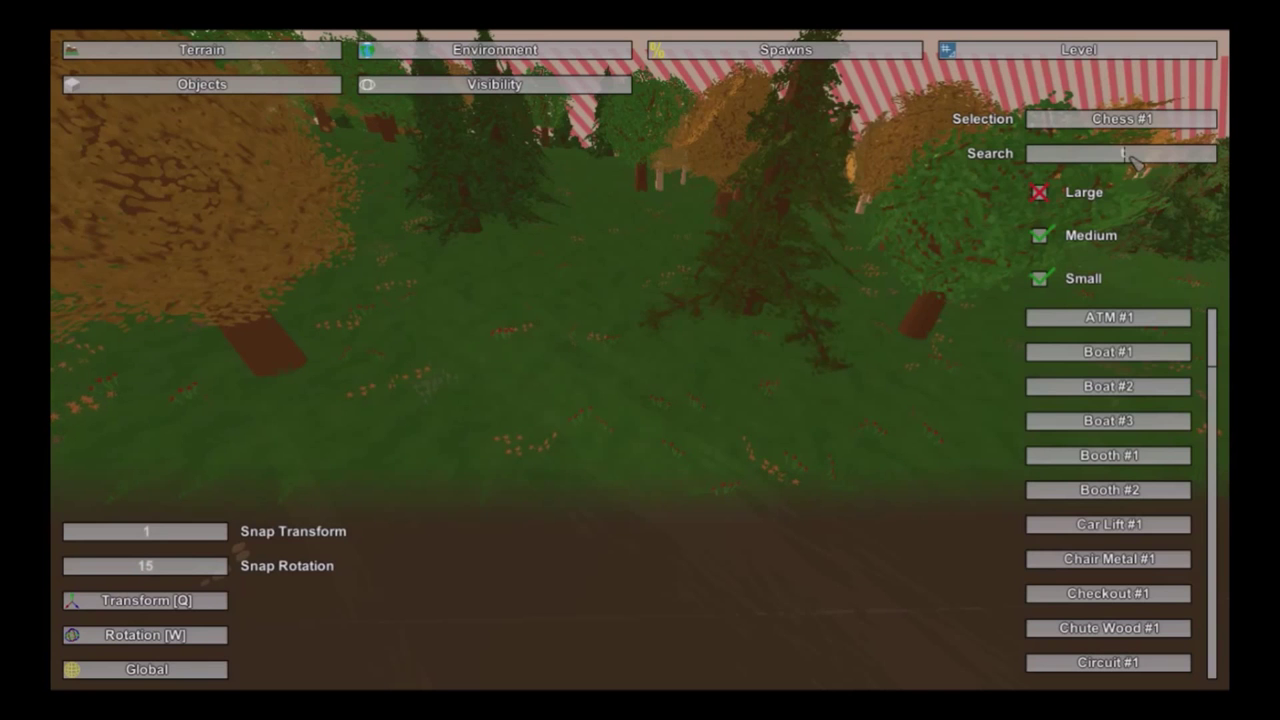
type("te")
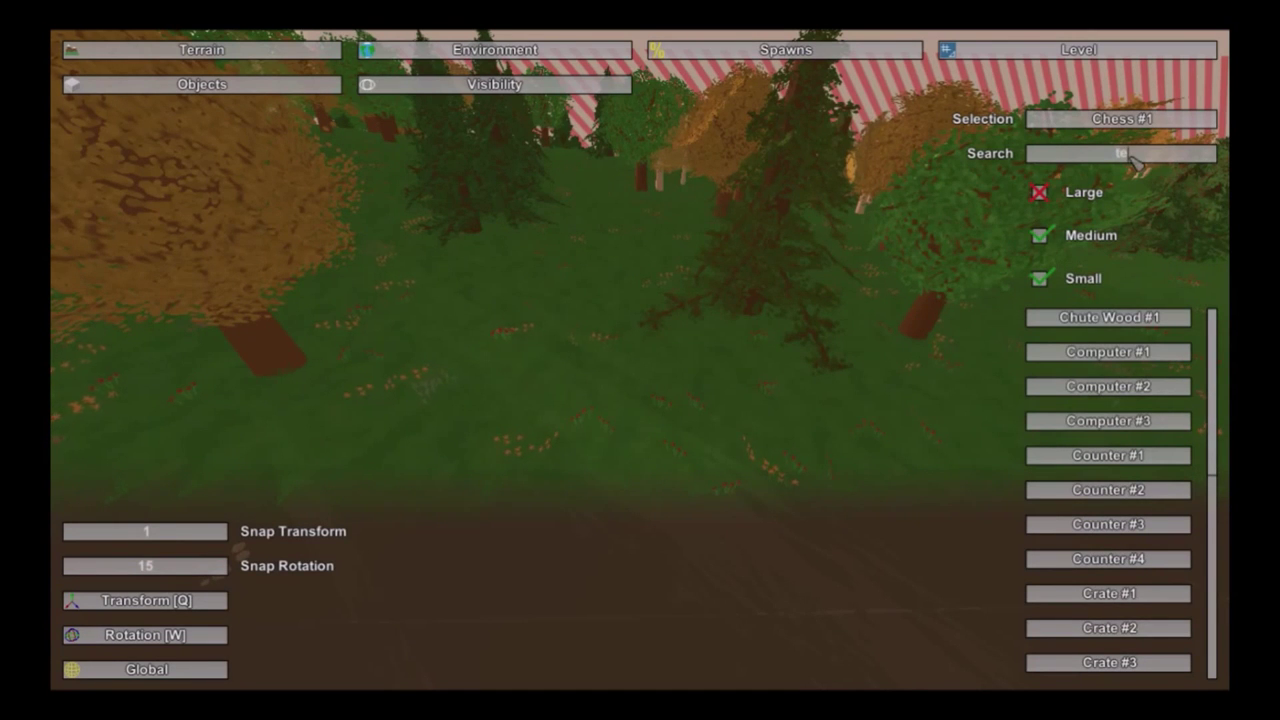
type("n")
left_click(1041, 193)
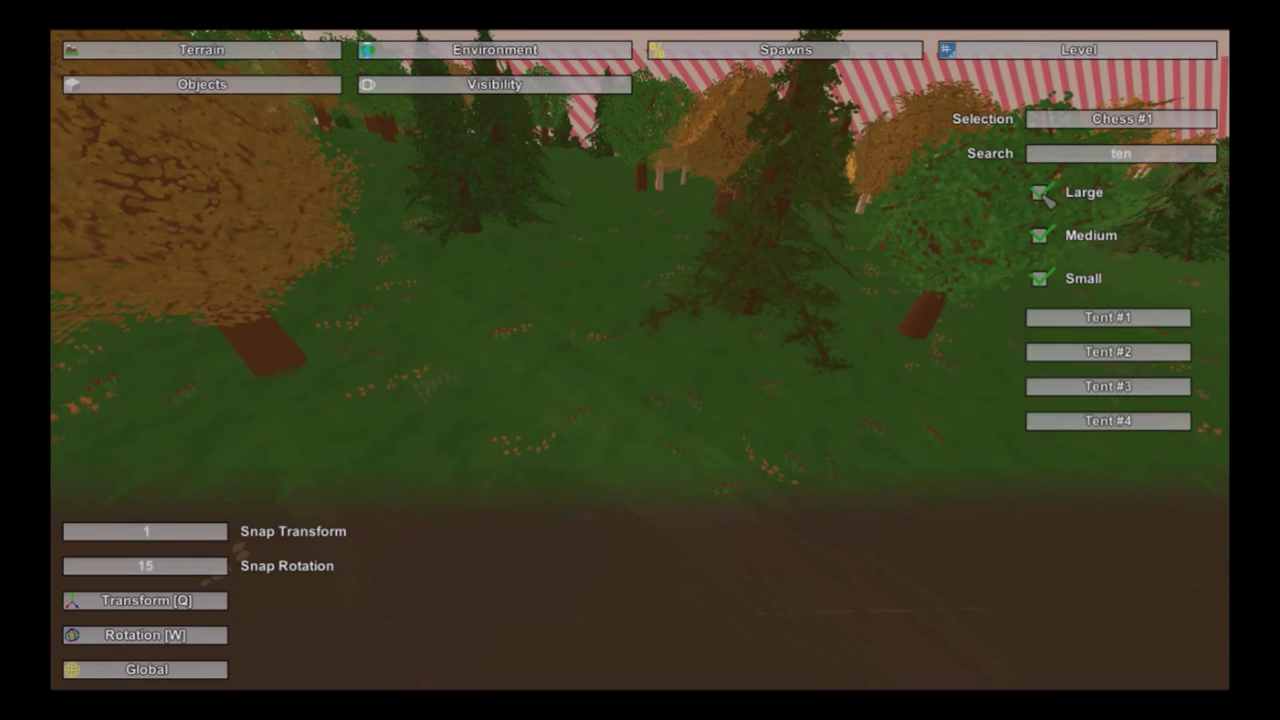
left_click(1070, 318)
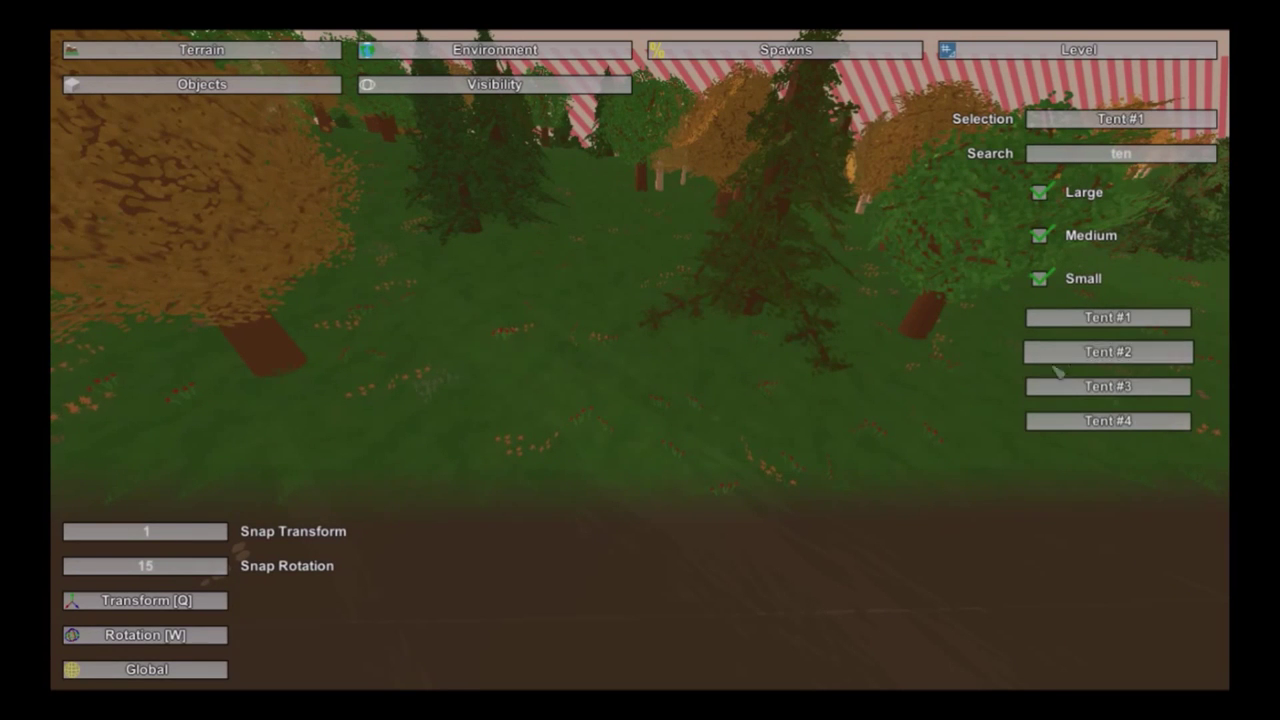
left_click(1080, 386)
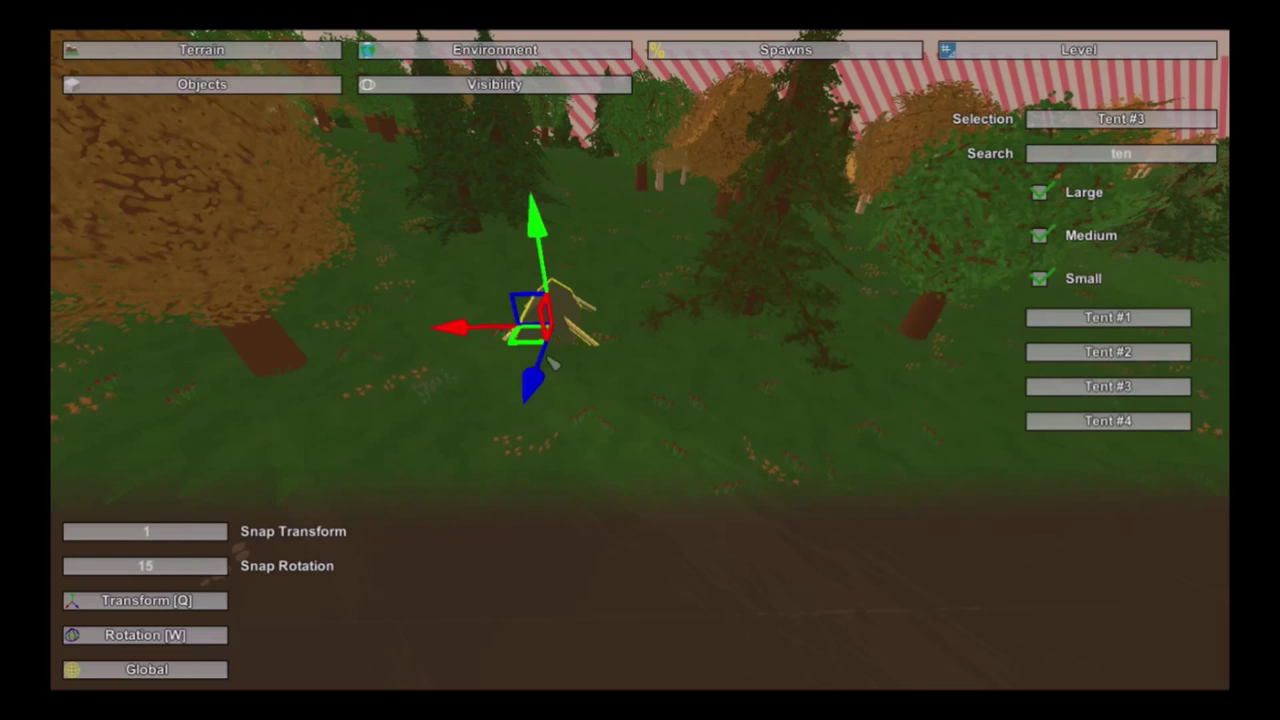
Step: Rotate the new tent about its vertical axis
key("w")
left_click_drag(577, 397, 741, 363)
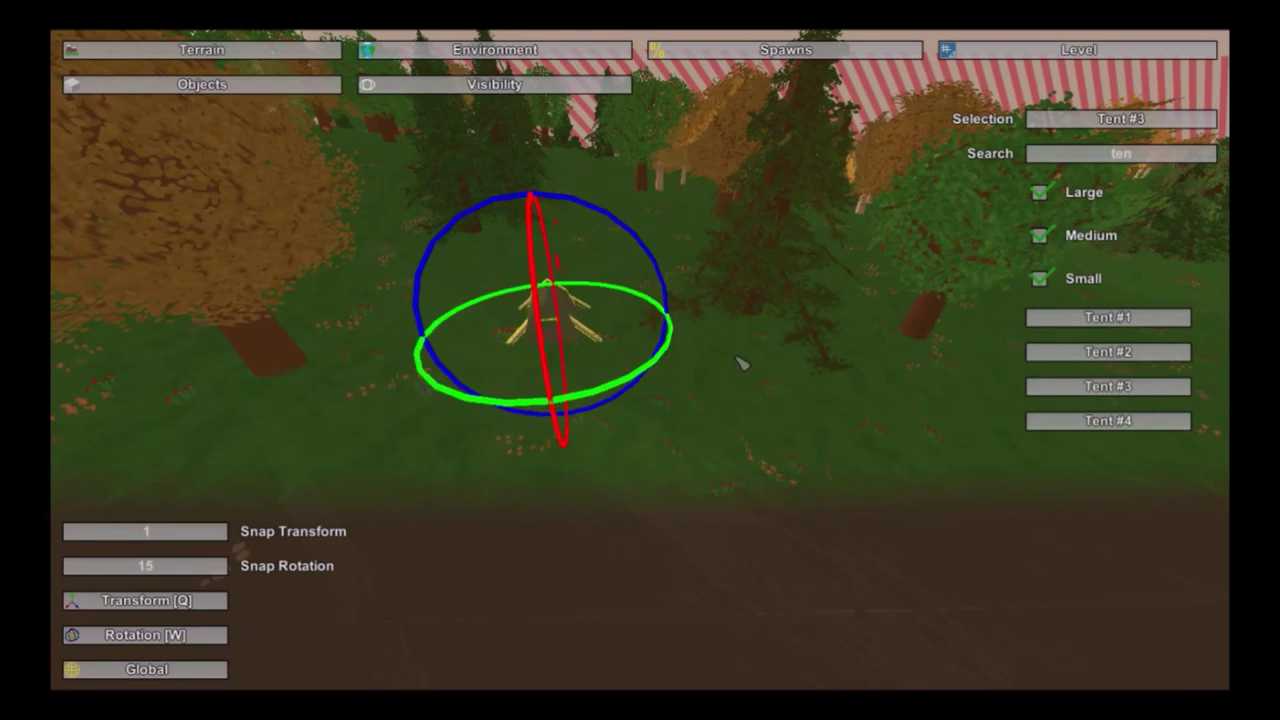
left_click(732, 380)
key("w")
key("a")
right_click_drag(473, 269, 640, 290)
right_click_drag(640, 360, 445, 362)
key("s")
left_click(637, 330)
Step: Move the tent farther from the road onto the open grass among the trees
key("q")
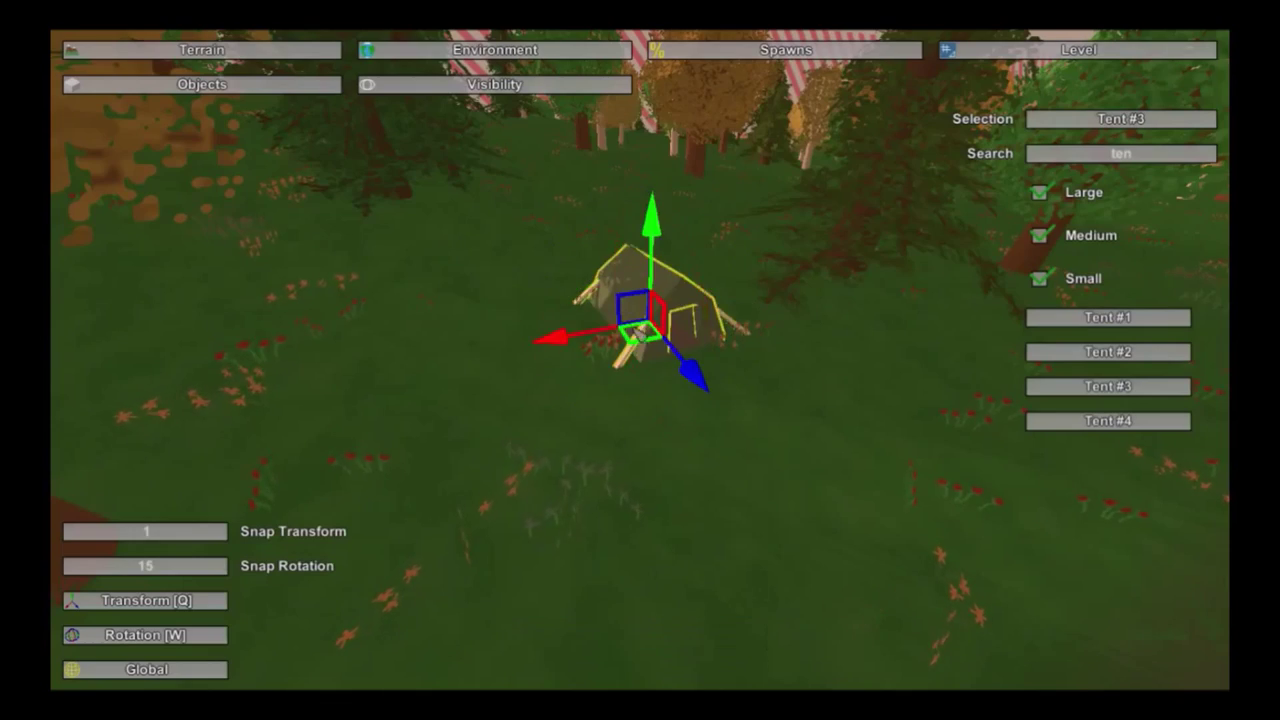
left_click_drag(640, 334, 588, 106)
mouse_move(588, 106)
right_mouse_down()
mouse_move(600, 88)
mouse_move(585, 88)
right_mouse_up()
right_click_drag(640, 360, 640, 420)
key("w")
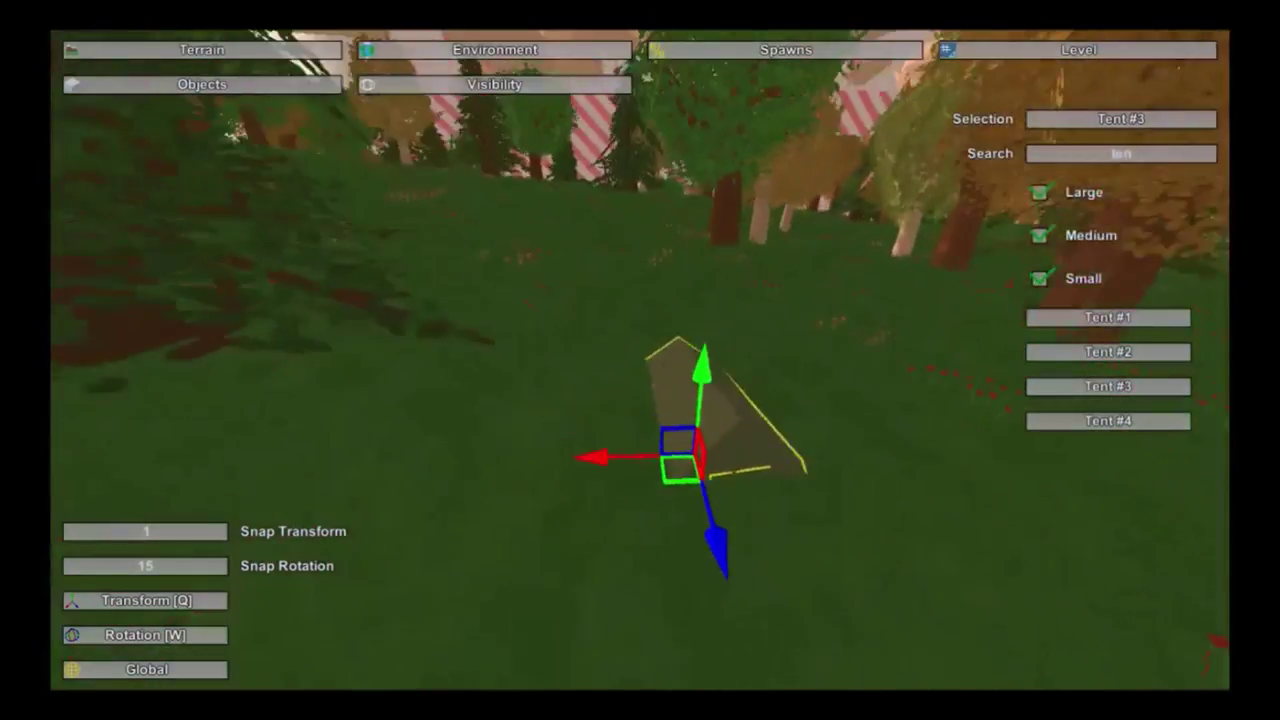
key("e")
right_click_drag(620, 364, 620, 354)
right_click_drag(582, 162, 648, 368)
Step: Tilt the tent slightly about both horizontal axes to match the sloping ground, and deselect it
key("w")
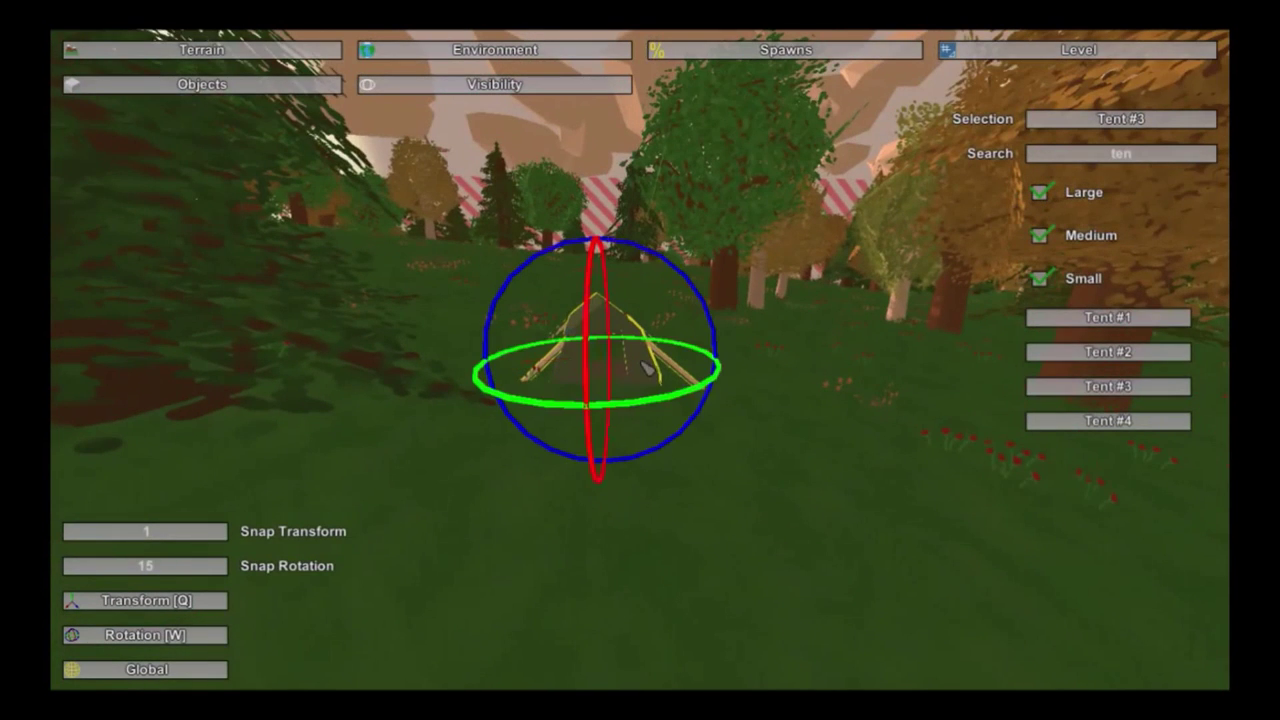
left_click_drag(586, 353, 589, 357)
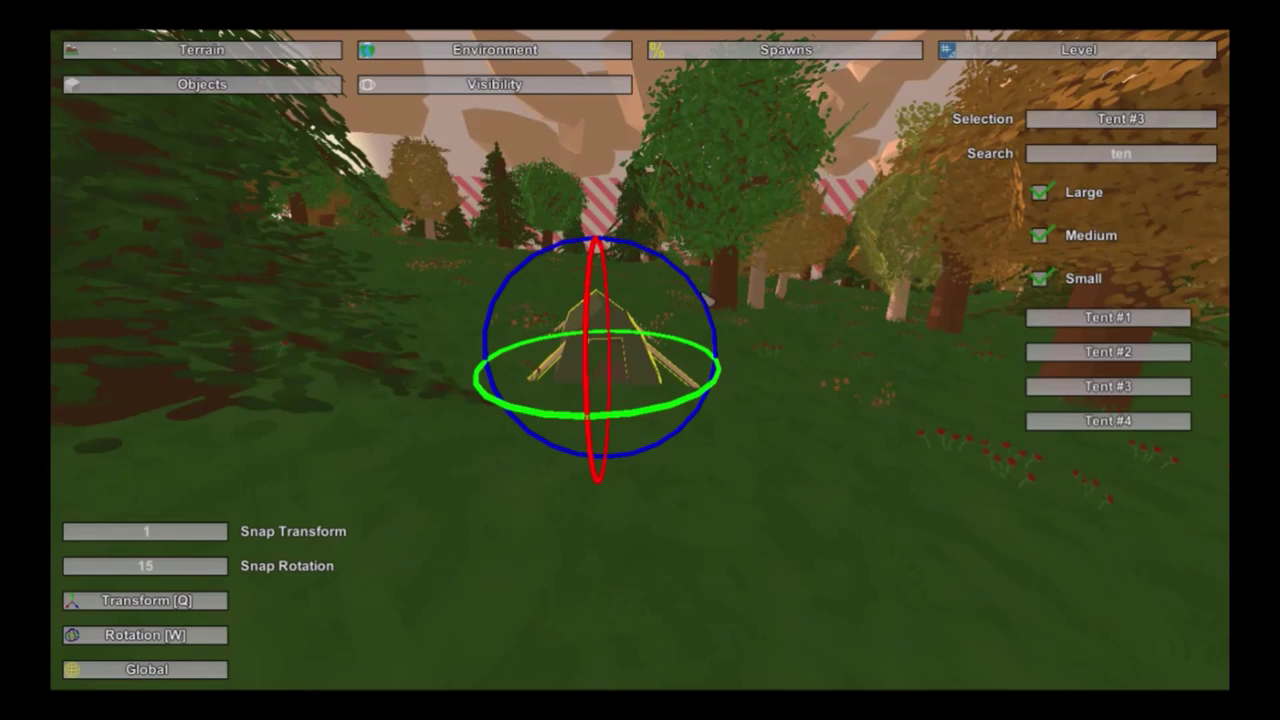
left_click_drag(702, 297, 704, 303)
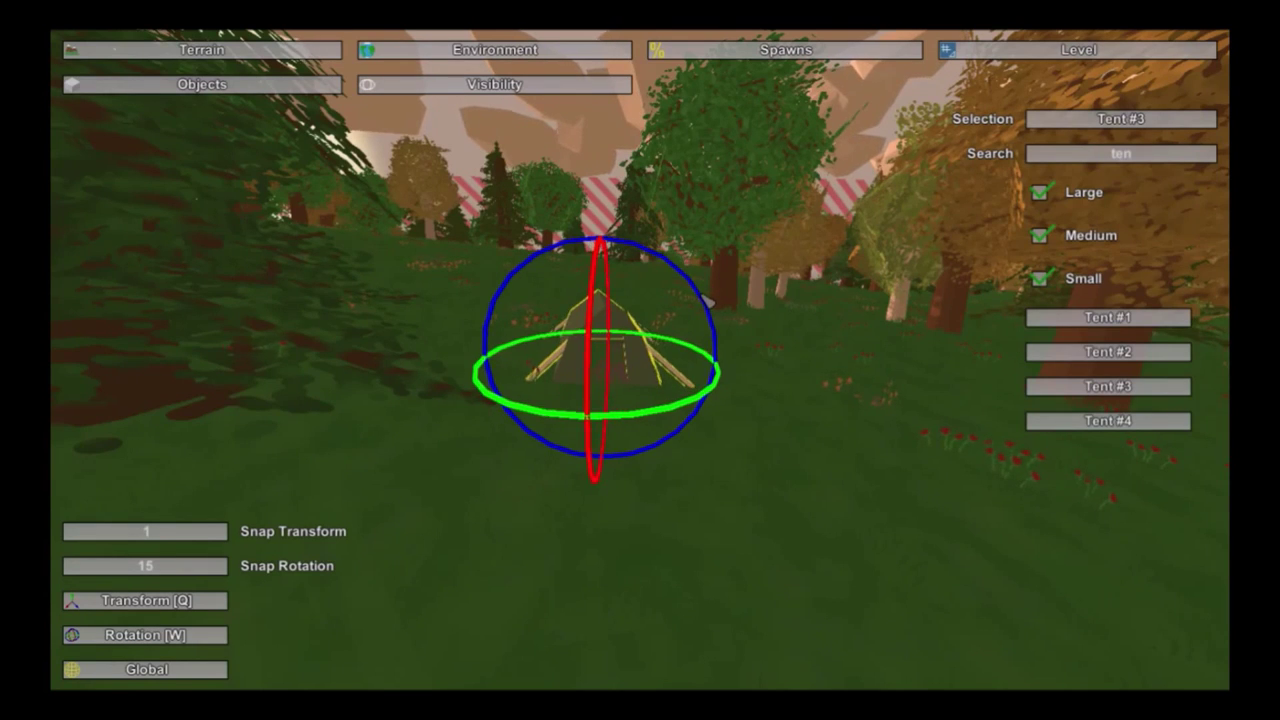
key("w")
right_click_drag(704, 303, 645, 364)
left_click(640, 424)
key("w")
key("d")
key("s")
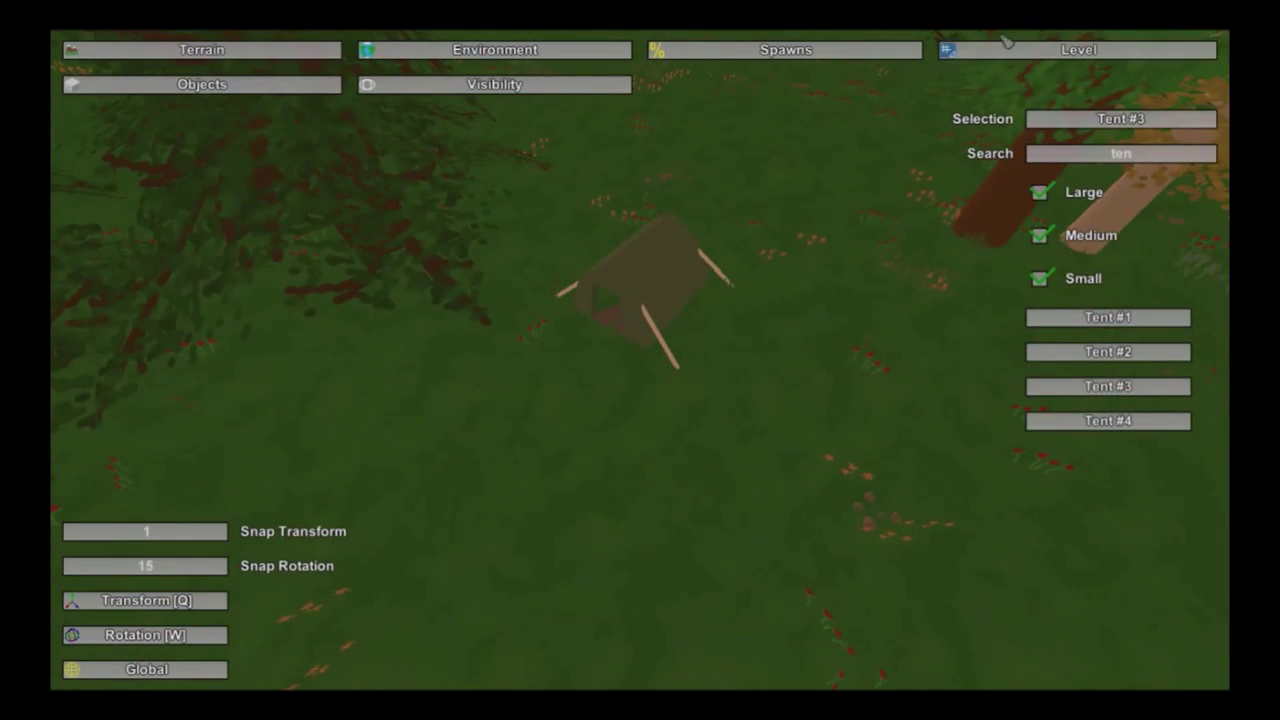
Step: Add a player spawn inside the tent, facing out of its entrance
left_click(876, 51)
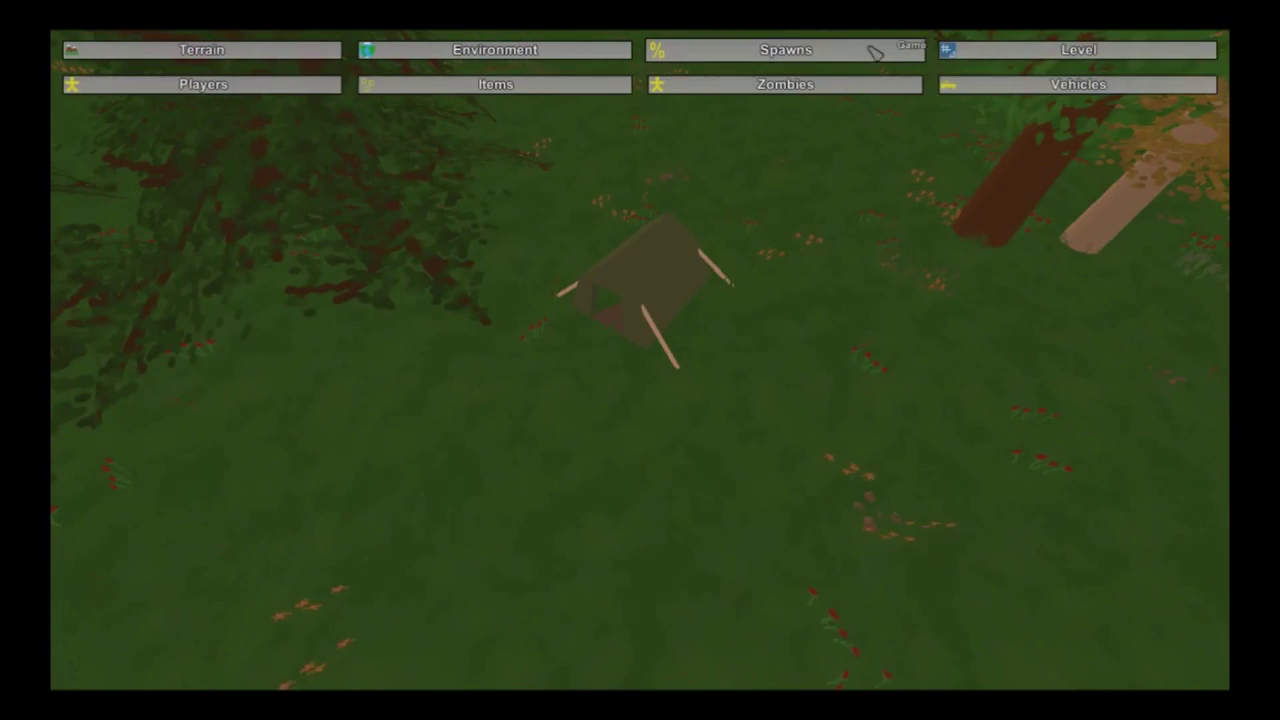
left_click(312, 88)
key("a")
mouse_move(312, 105)
right_mouse_down()
mouse_move(350, 140)
mouse_move(370, 110)
right_mouse_up()
key("w")
right_click_drag(640, 360, 640, 280)
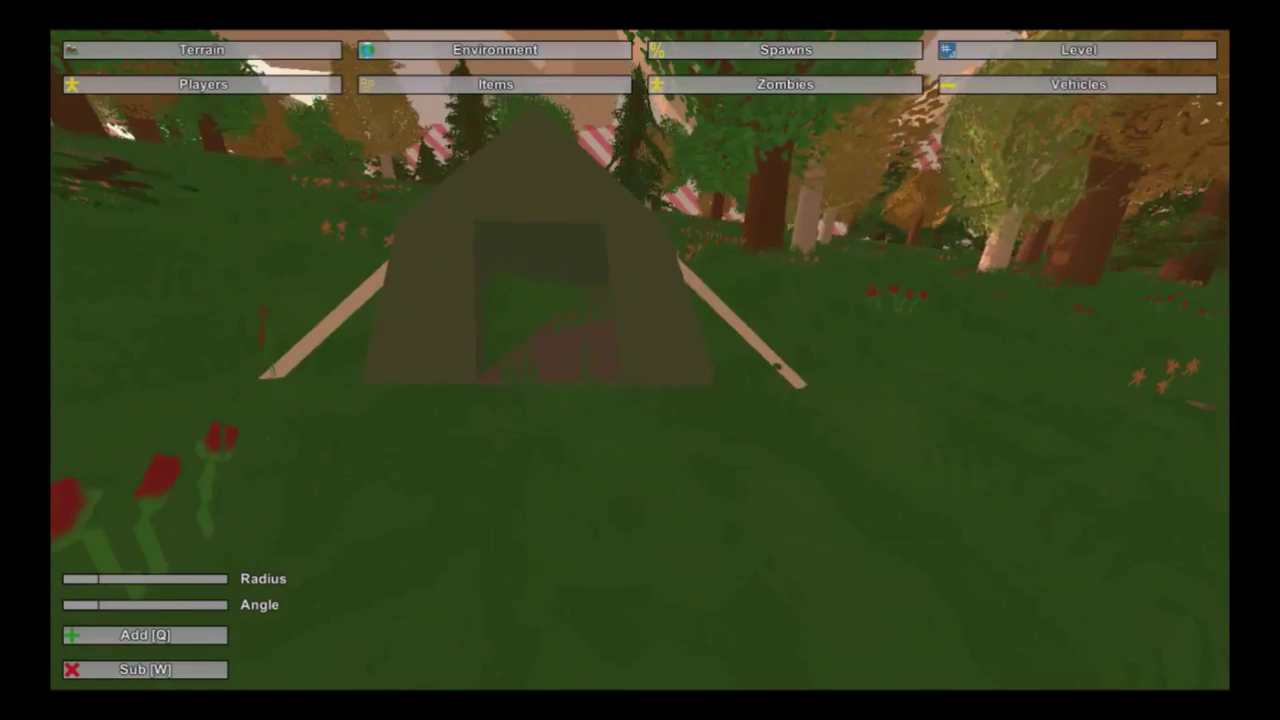
left_click(560, 330)
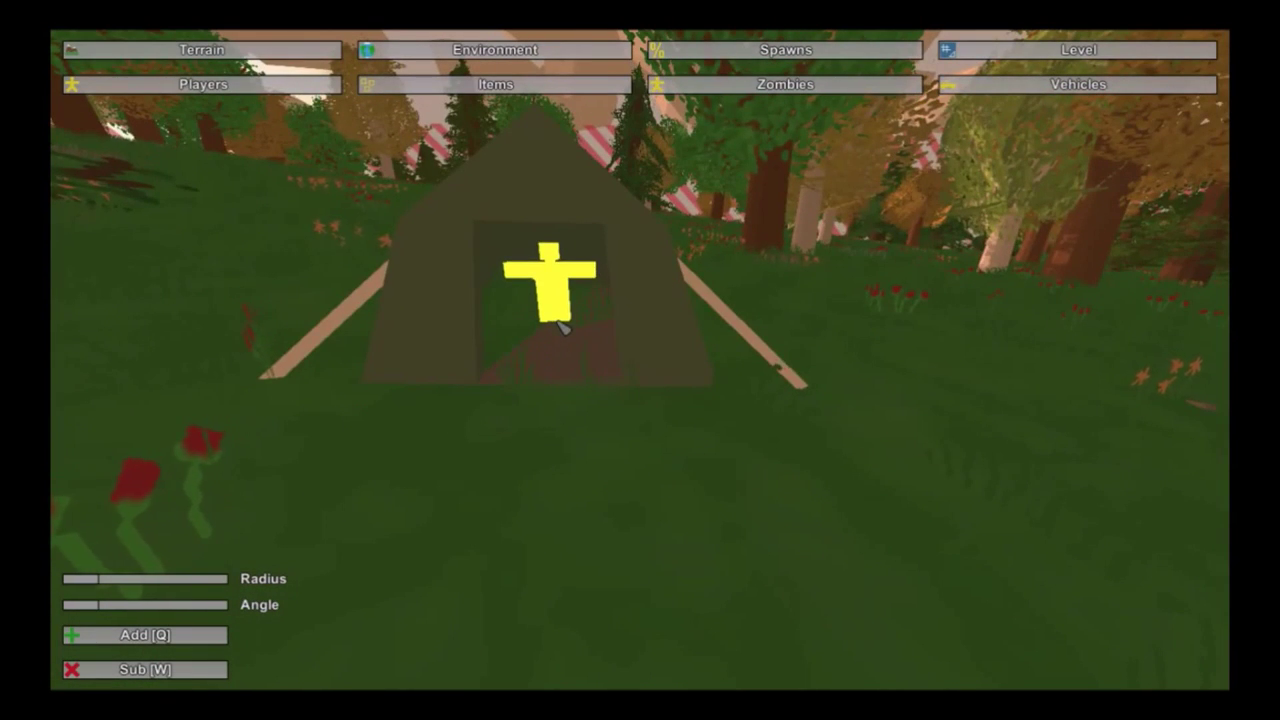
right_click_drag(538, 618, 515, 616)
key("d")
mouse_move(640, 360)
right_mouse_down()
mouse_move(500, 375)
mouse_move(450, 360)
right_mouse_up()
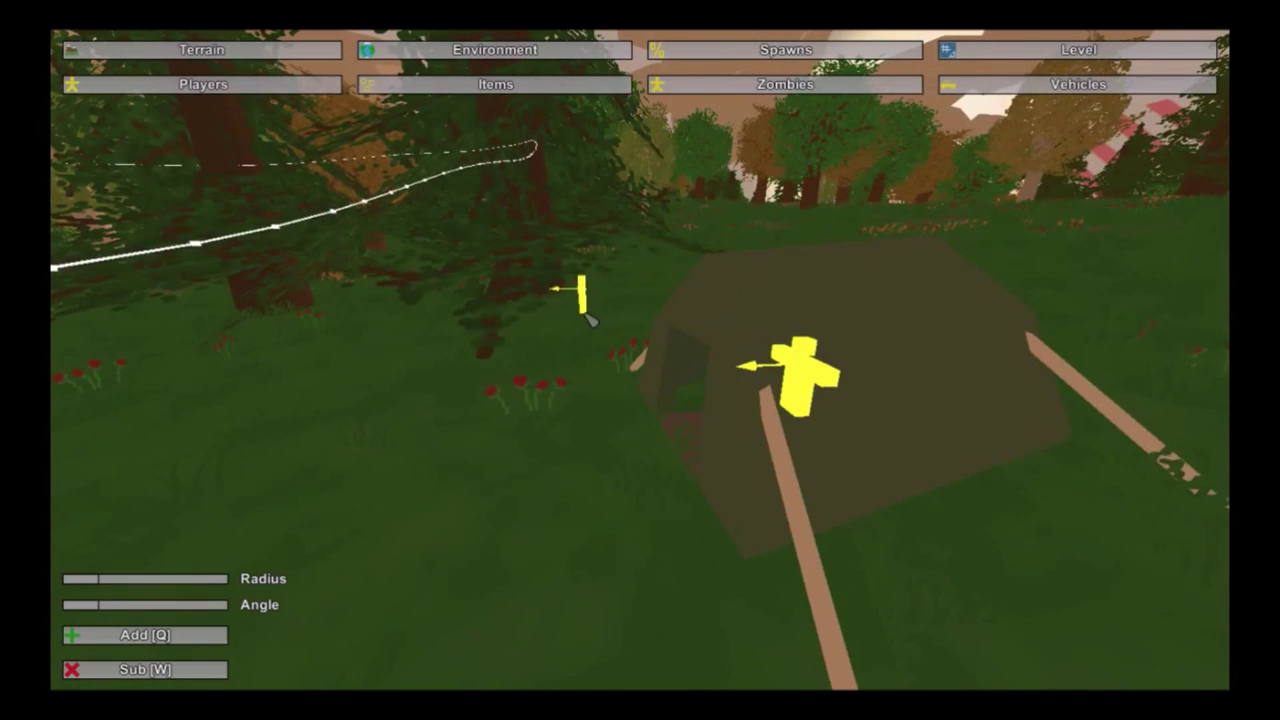
left_click(517, 85)
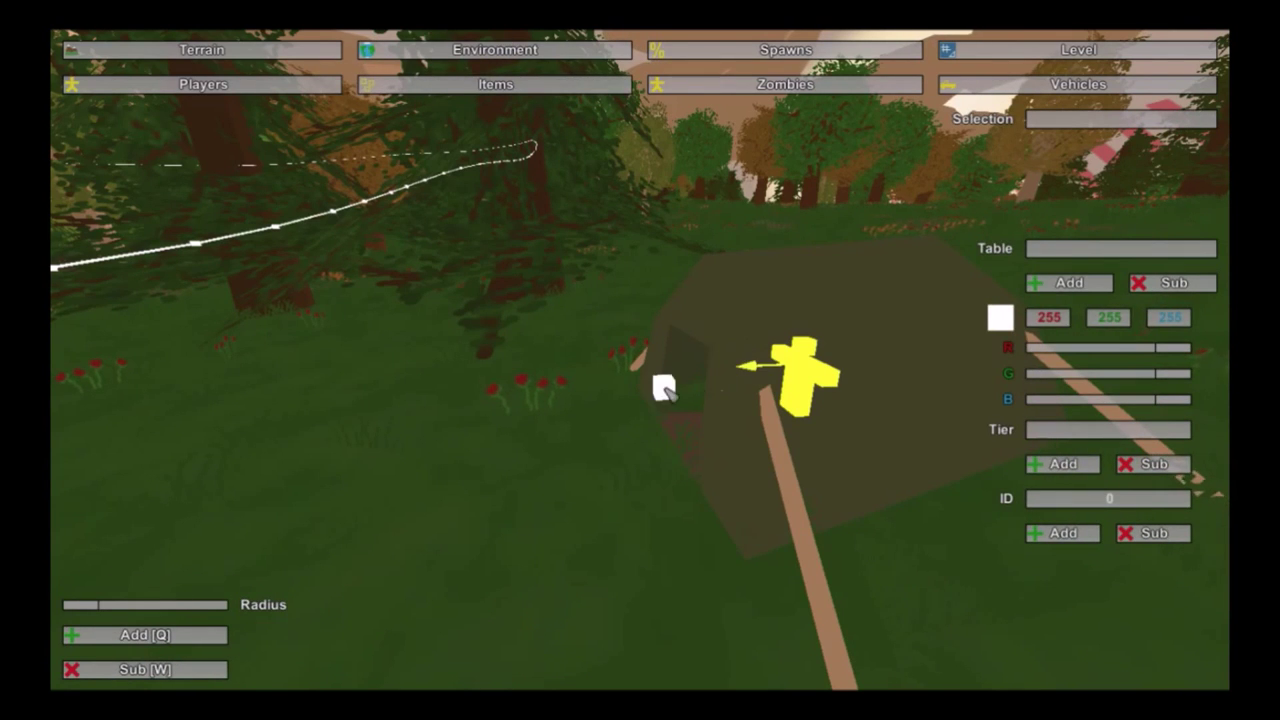
key("a")
right_click_drag(342, 447, 650, 470)
key("s")
key("w")
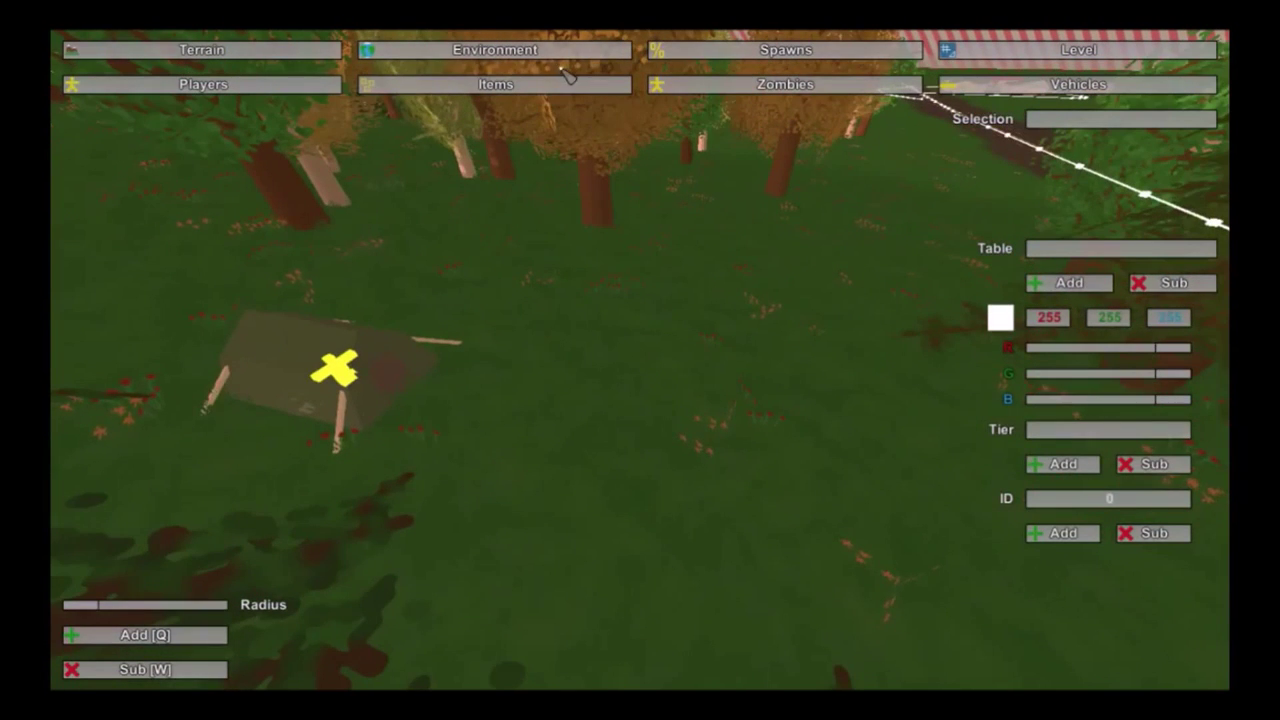
left_click(550, 86)
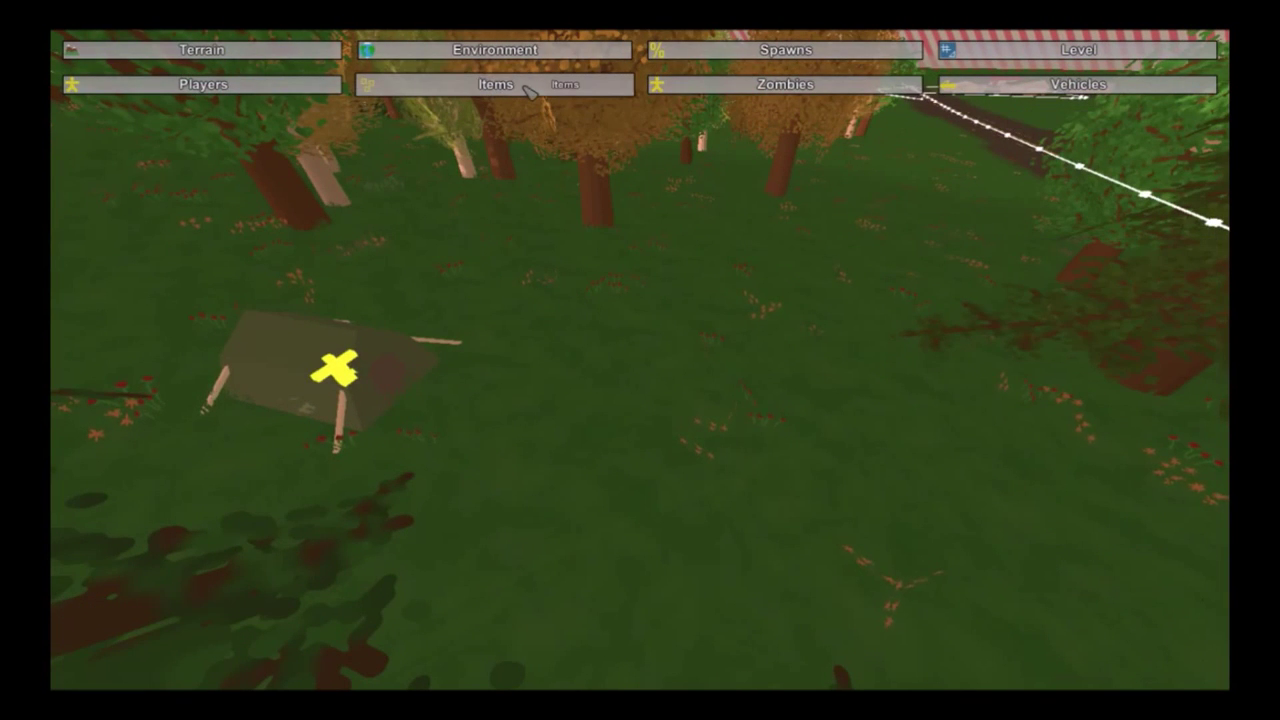
Step: Create a vehicle spawn table named "offroad care" and set its colour's green value to 51 for a magenta marker
left_click(1001, 90)
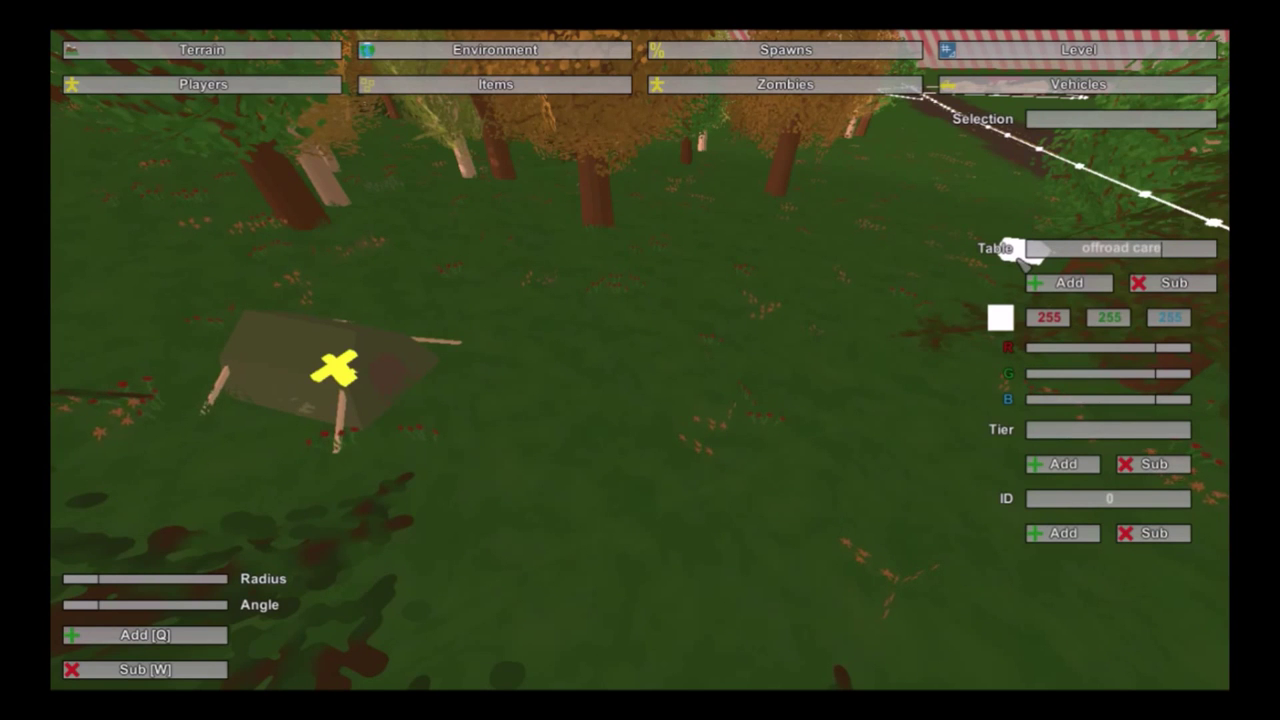
left_click(1066, 281)
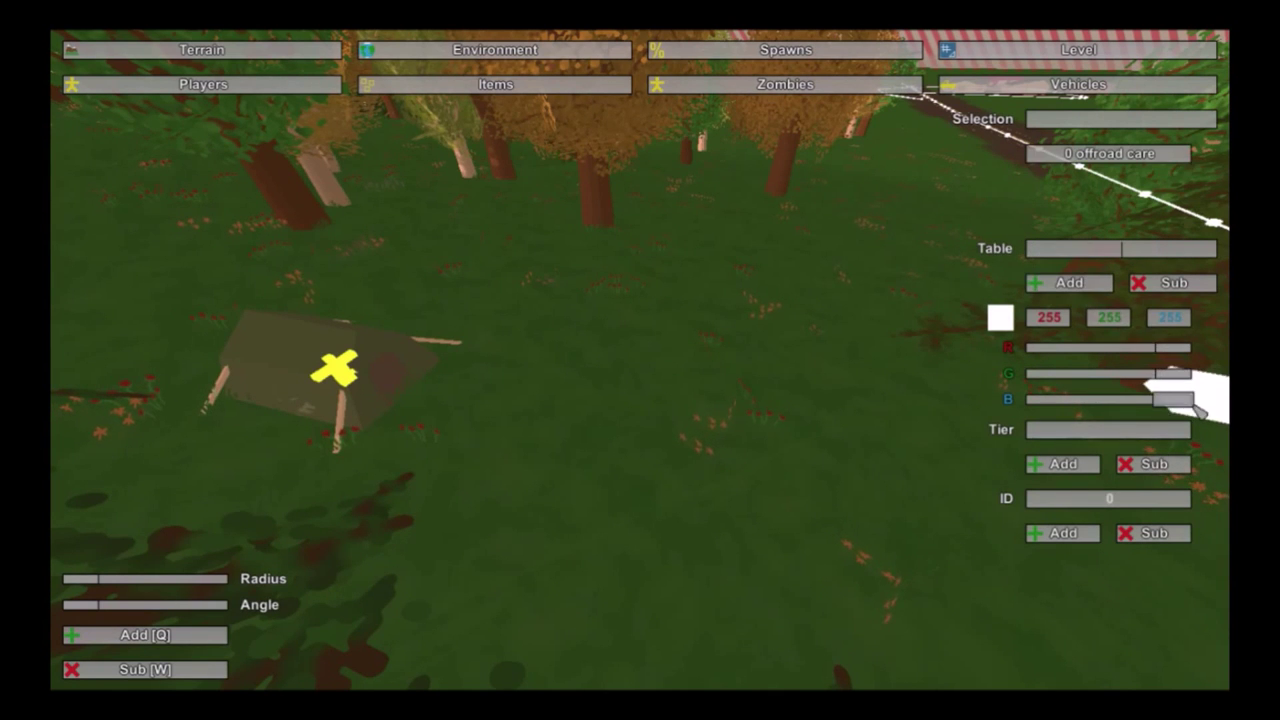
left_click_drag(1172, 373, 1070, 373)
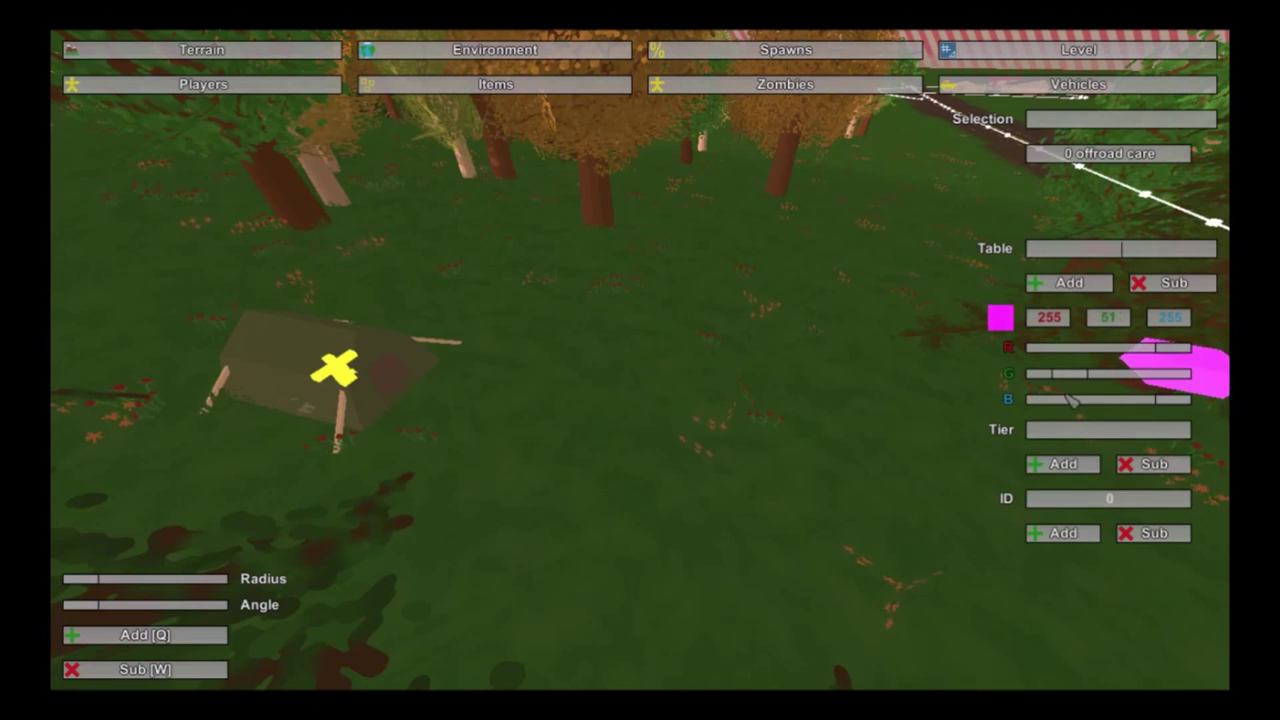
mouse_move(640, 360)
right_mouse_down()
mouse_move(560, 370)
mouse_move(556, 400)
mouse_move(630, 400)
mouse_move(642, 363)
right_mouse_up()
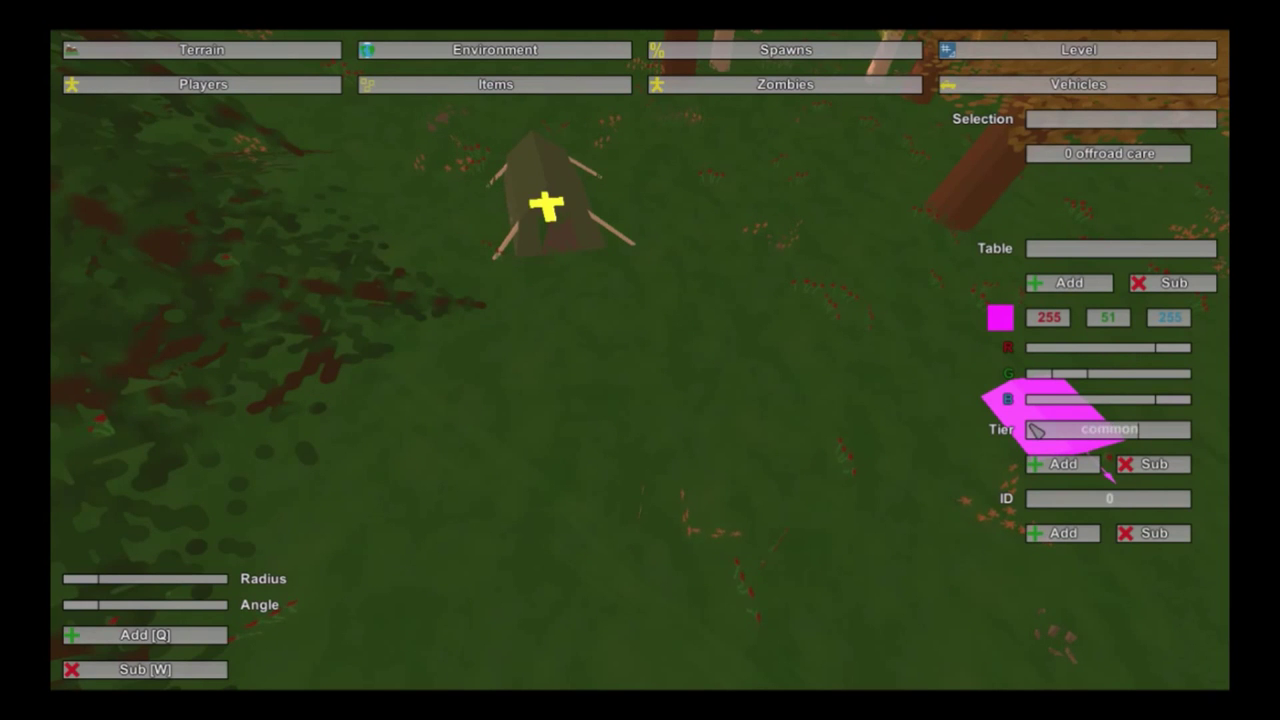
Step: Add a "common" tier to the offroad care table and put vehicle ID 1 in it
left_click(1036, 430)
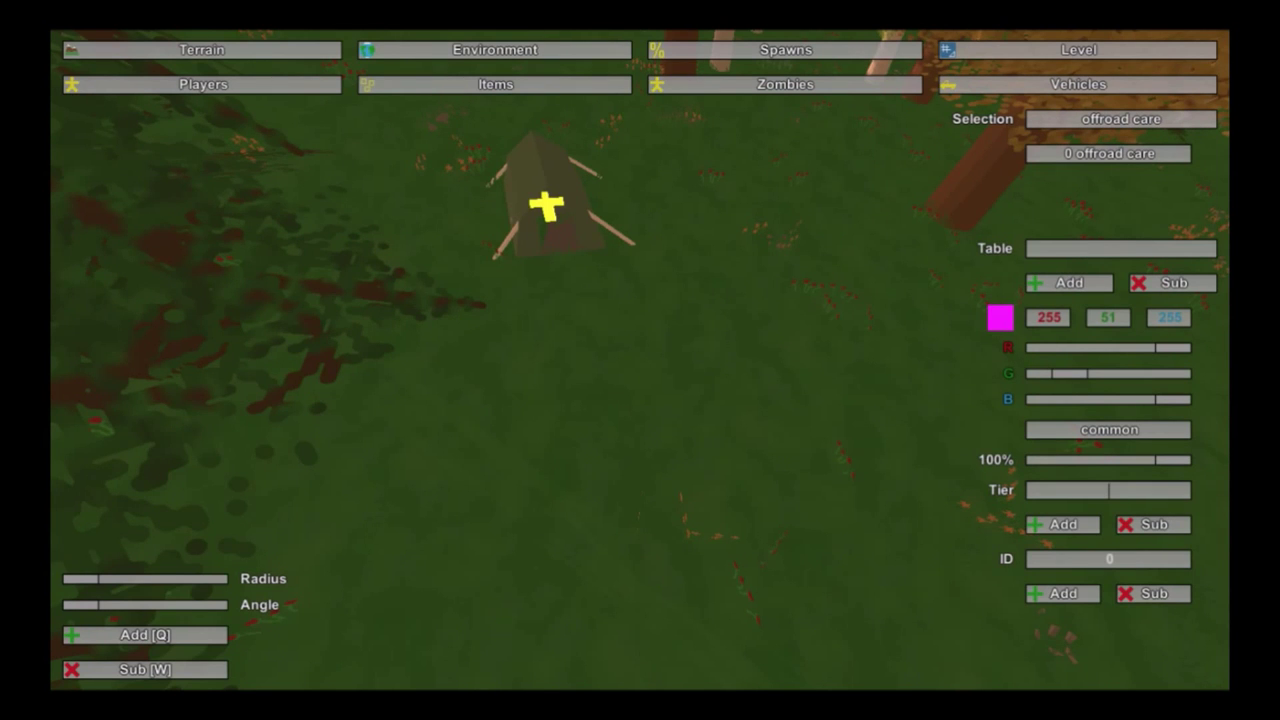
left_click(630, 440)
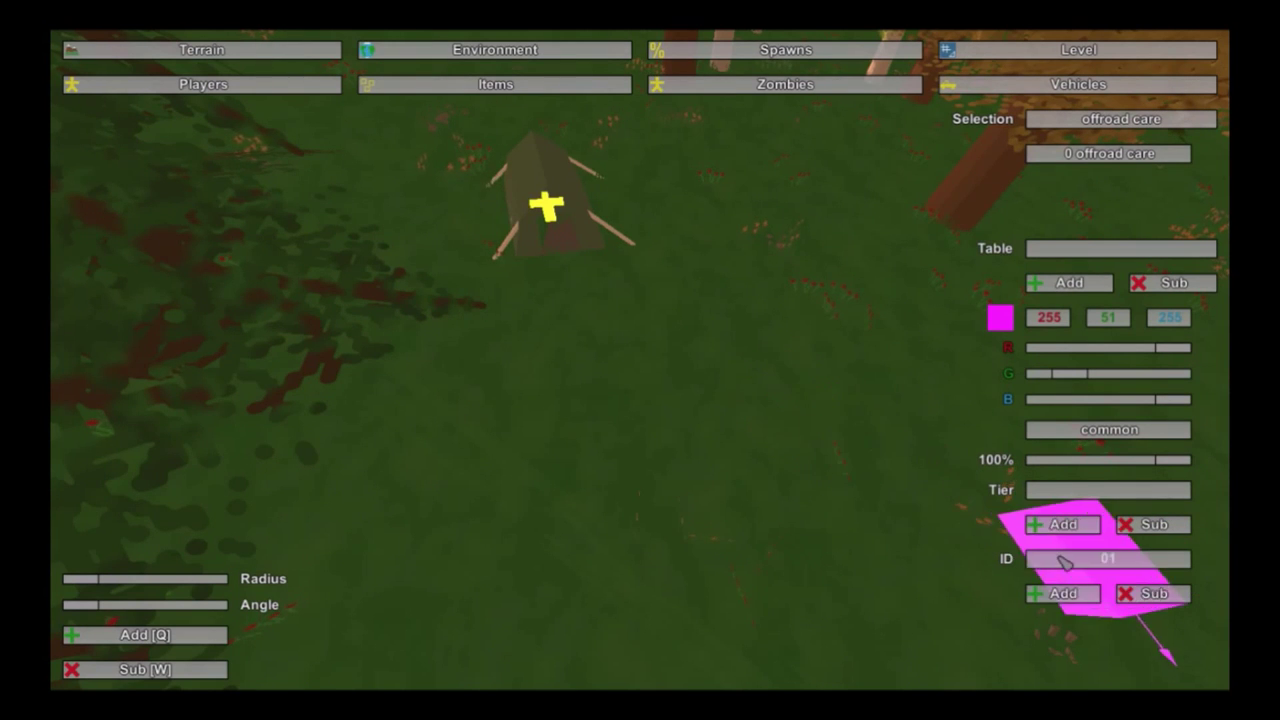
left_click(1064, 594)
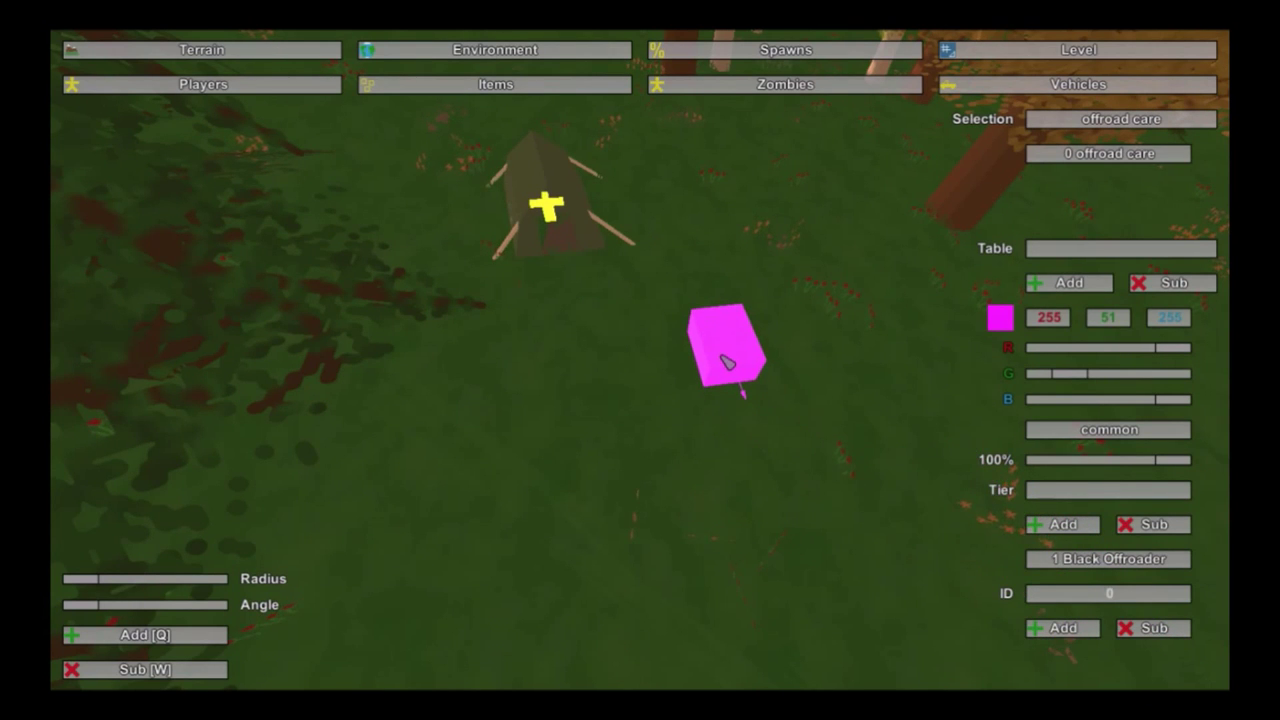
Step: Place a trial vehicle spawn on the grass in front of the tent, remove it, and return to adding spawns
left_click(728, 362)
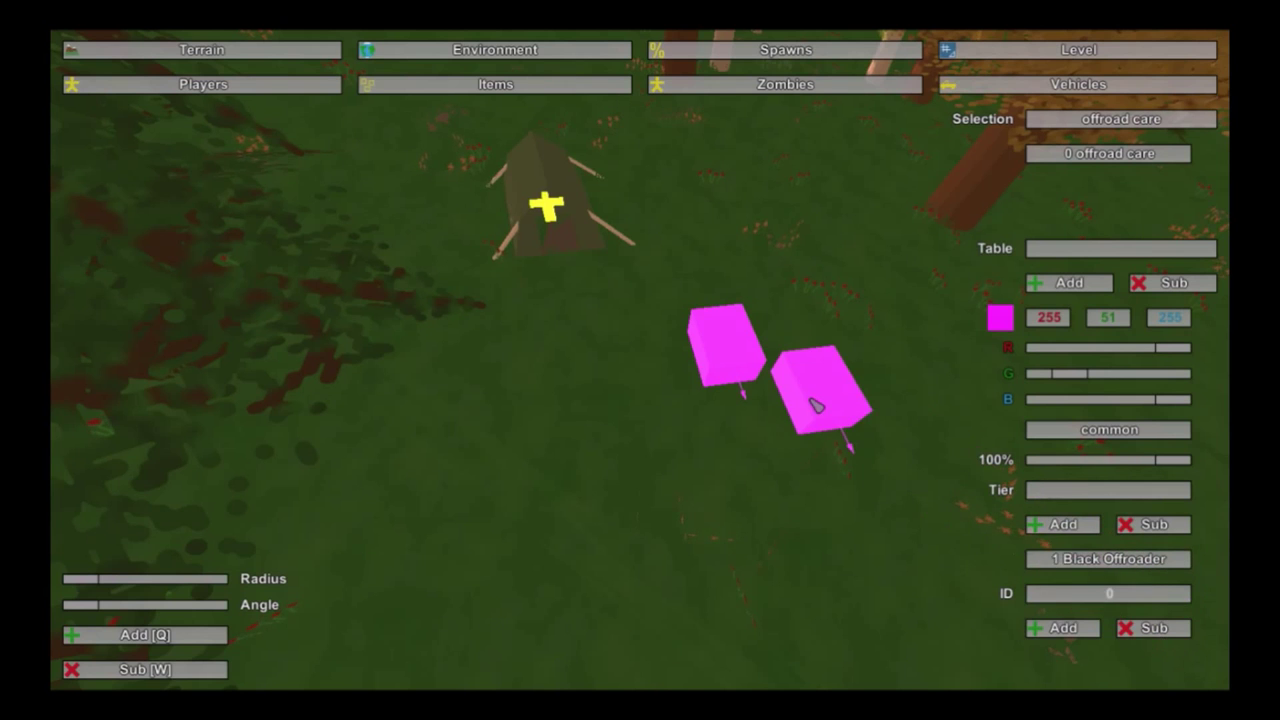
key("w")
left_click(709, 344)
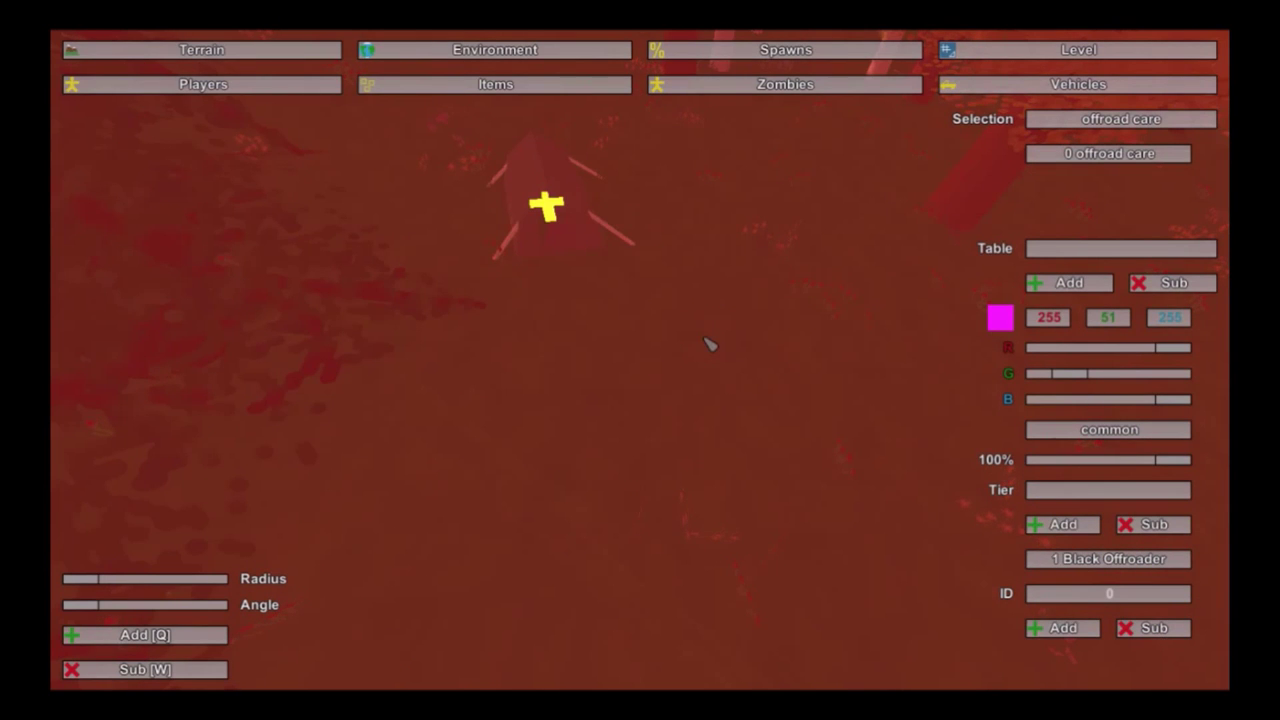
left_click_drag(66, 581, 75, 582)
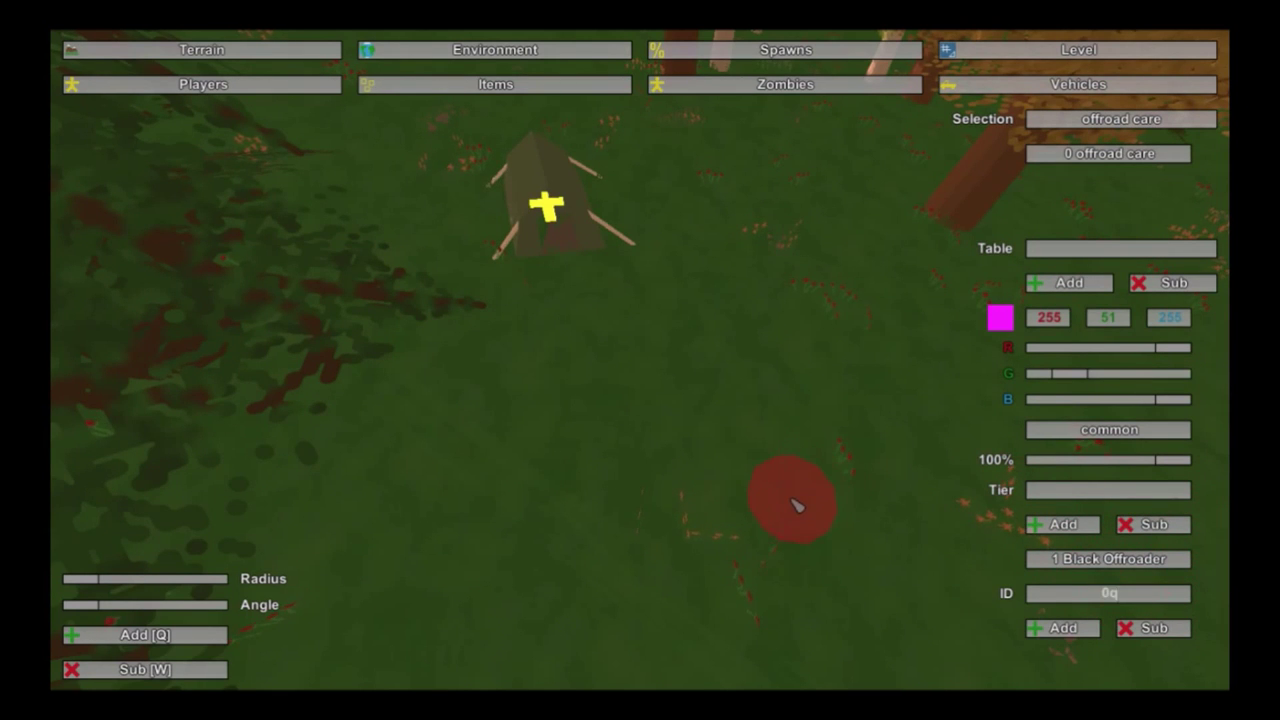
left_click(138, 634)
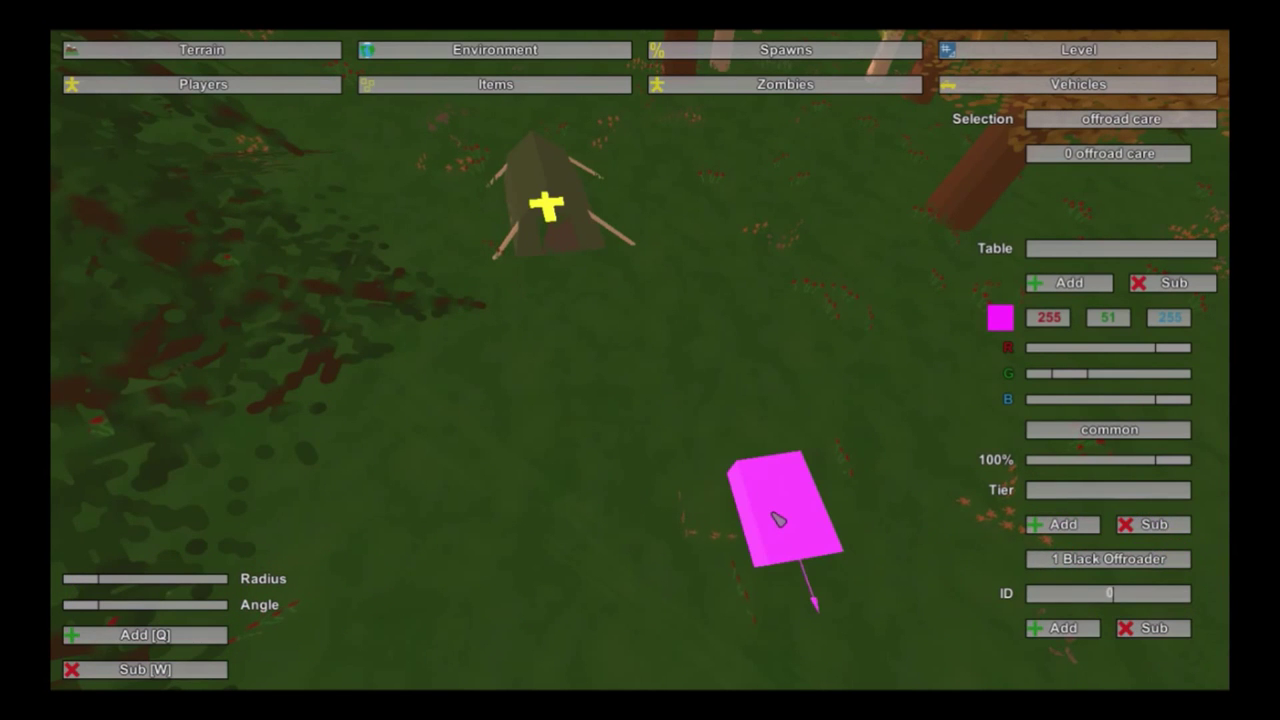
Step: Add the remaining Offroader colour variants, vehicle IDs 2 through 8, to the common tier of the offroad care table
left_click(1060, 628)
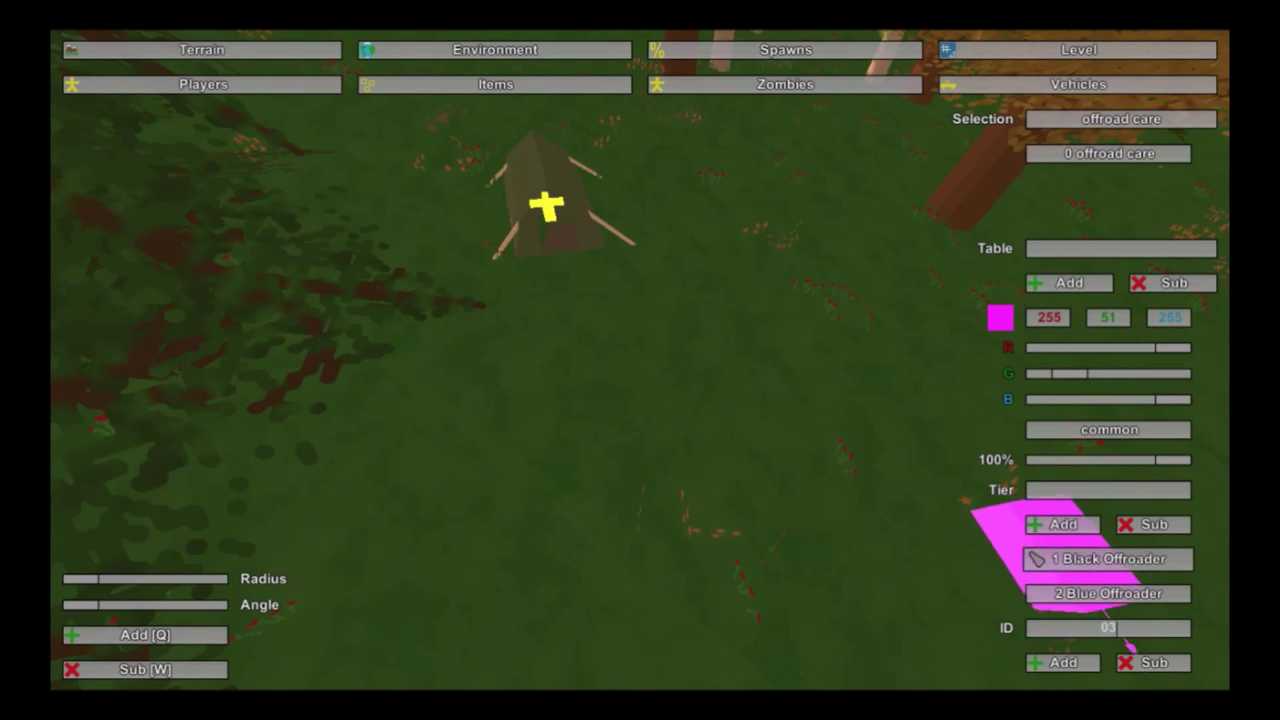
left_click(1060, 667)
left_click(1060, 669)
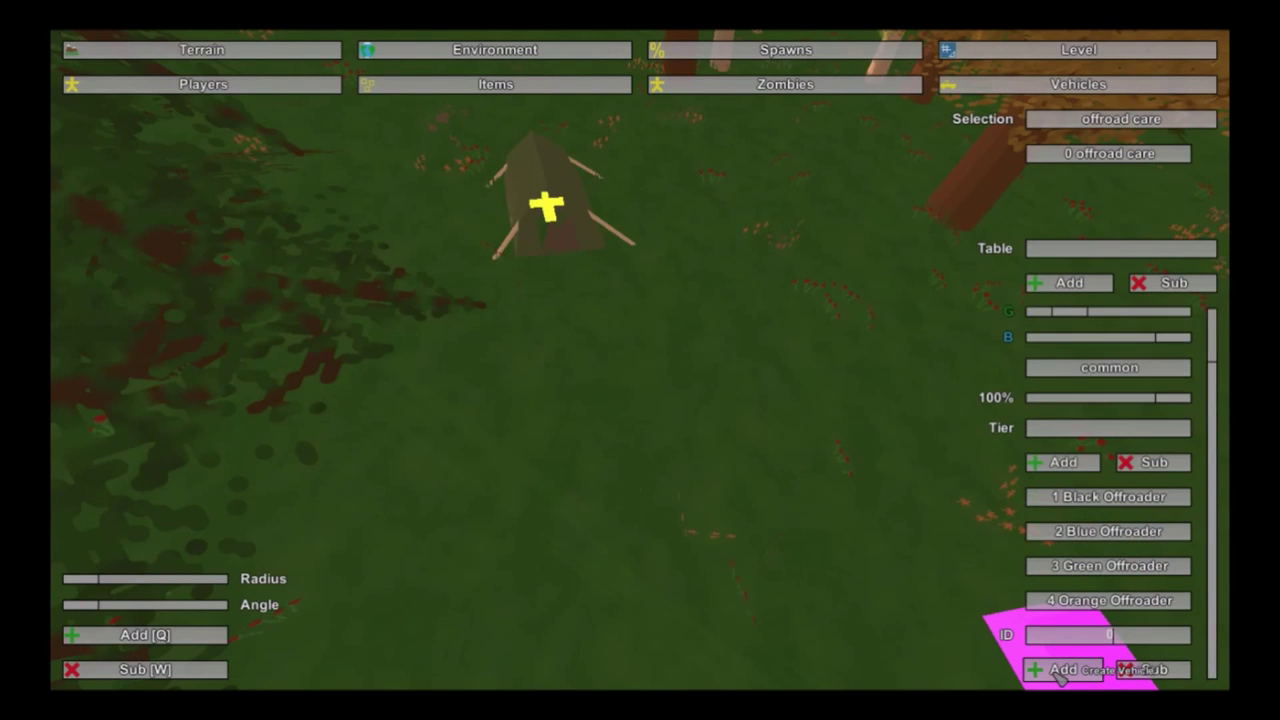
left_click(1060, 669)
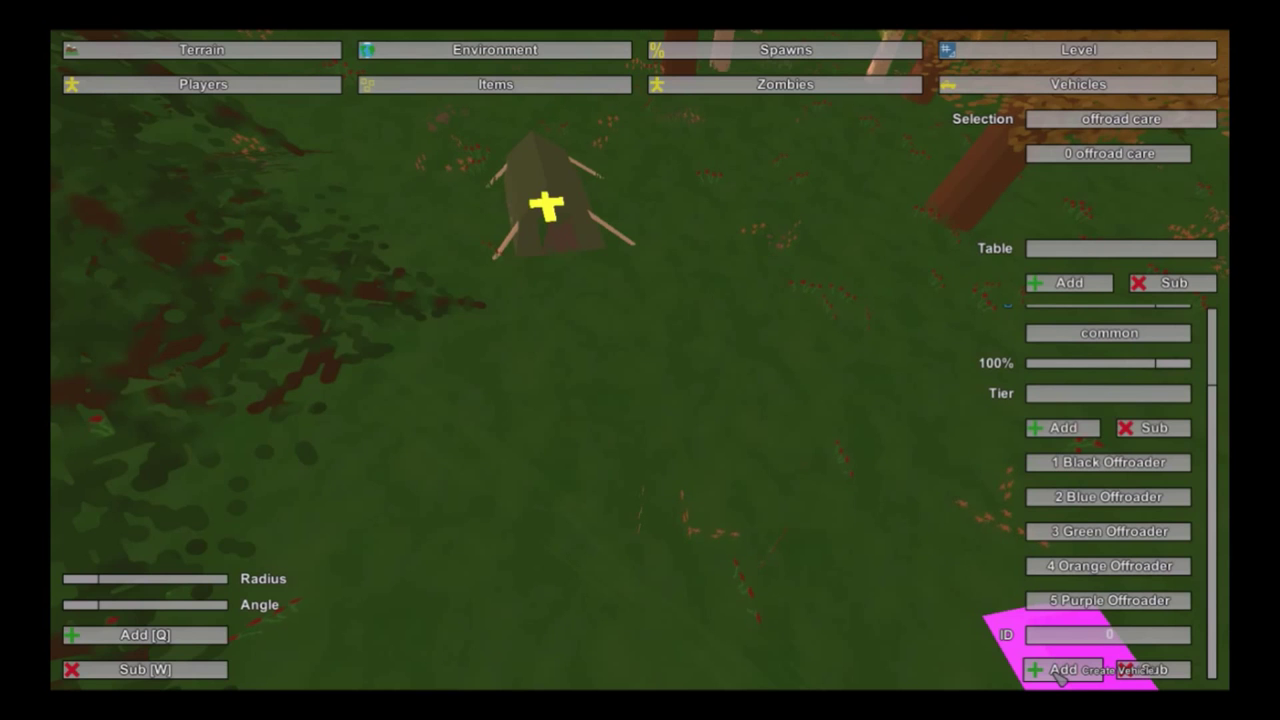
left_click(1060, 669)
left_click(1060, 669)
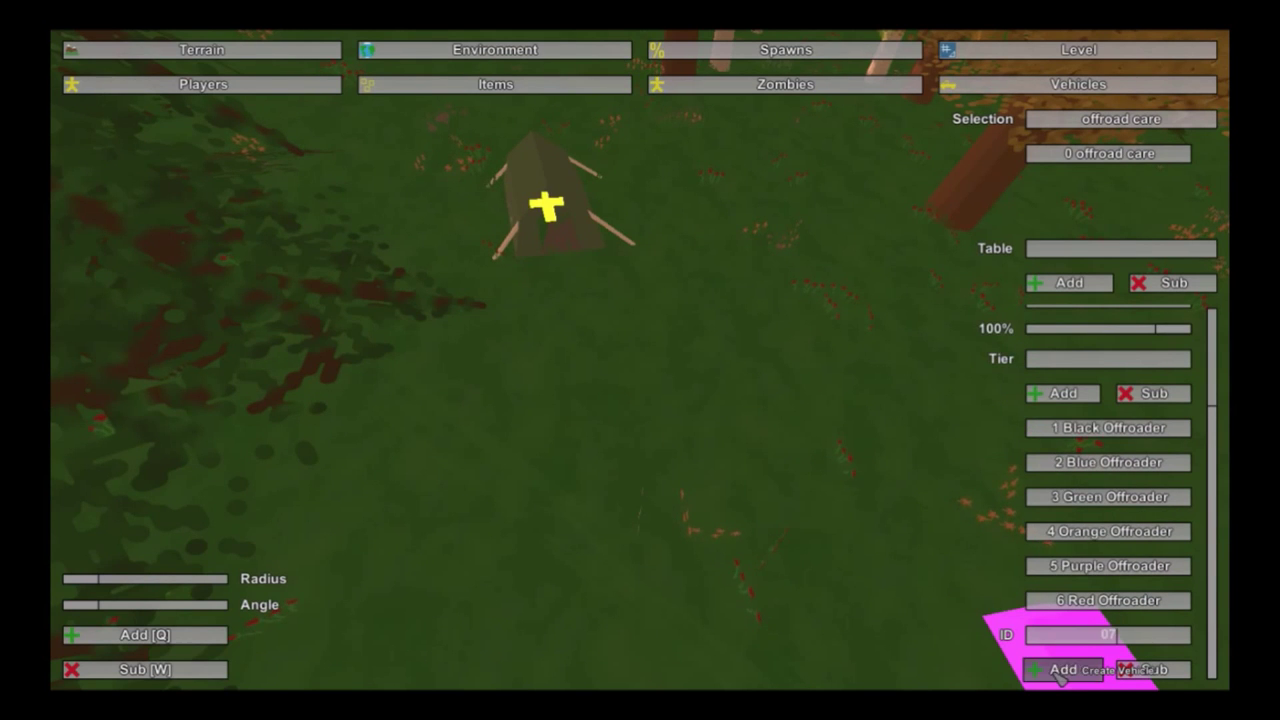
left_click(1060, 669)
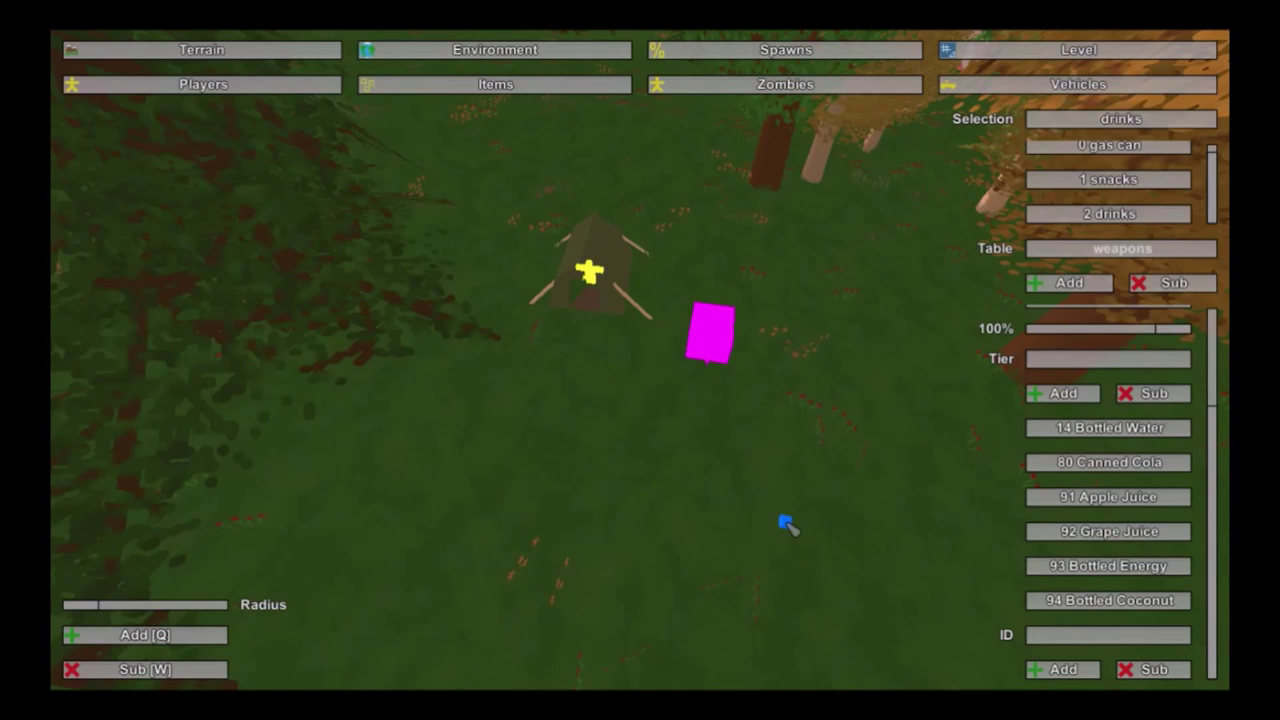
Step: Select the offroad car table among the vehicle spawns and examine the vehicles in its common tier
left_click(1012, 88)
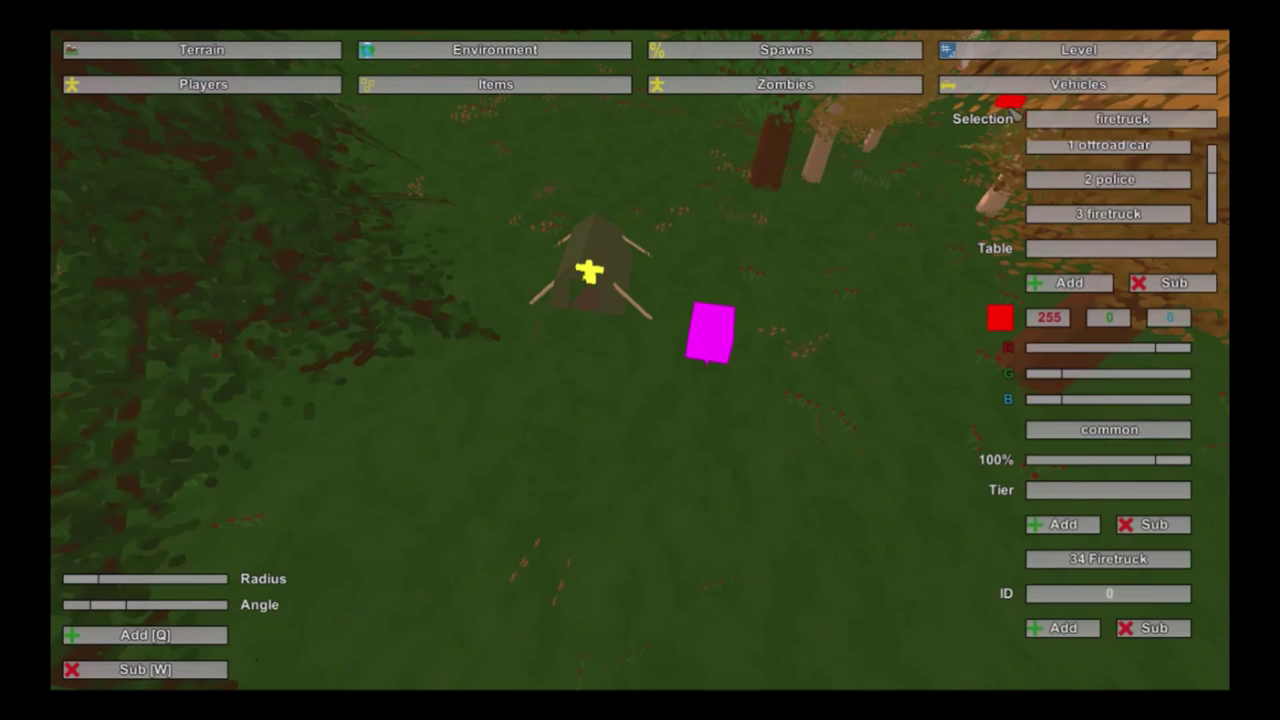
scroll(1080, 180, "up", 1)
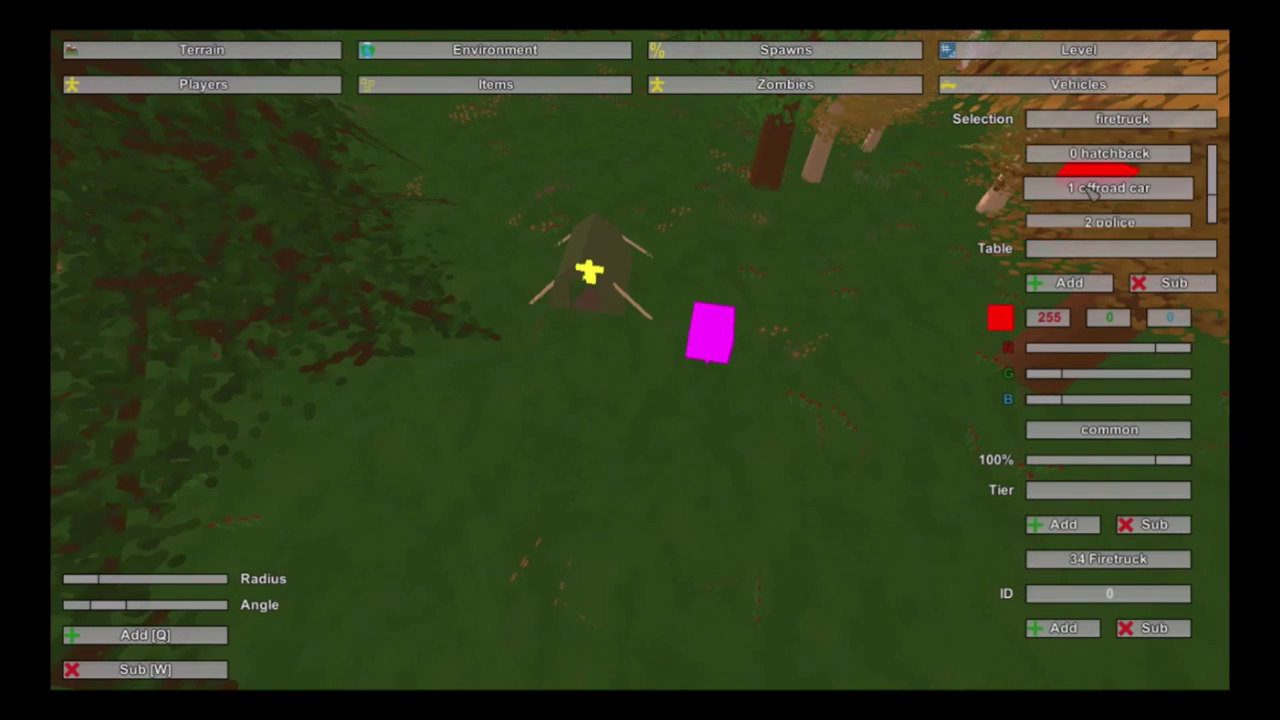
left_click(1095, 190)
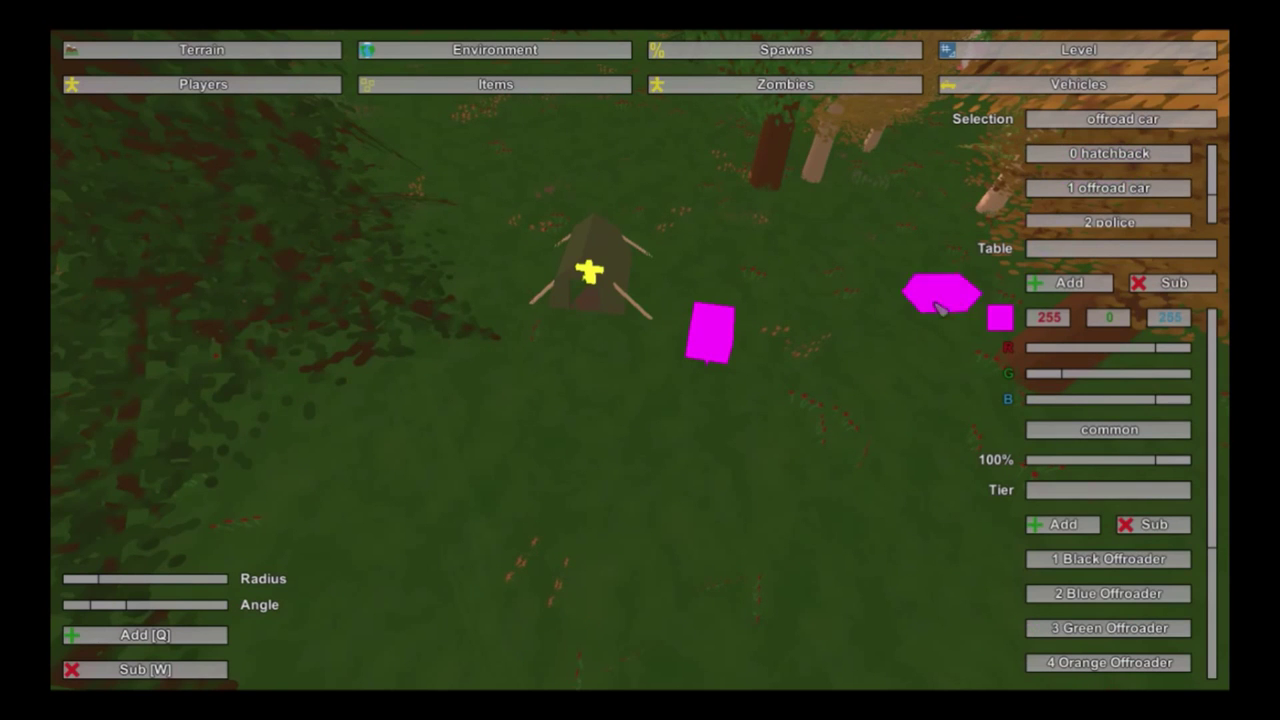
scroll(1105, 585, "down", 1)
scroll(1105, 590, "down", 3)
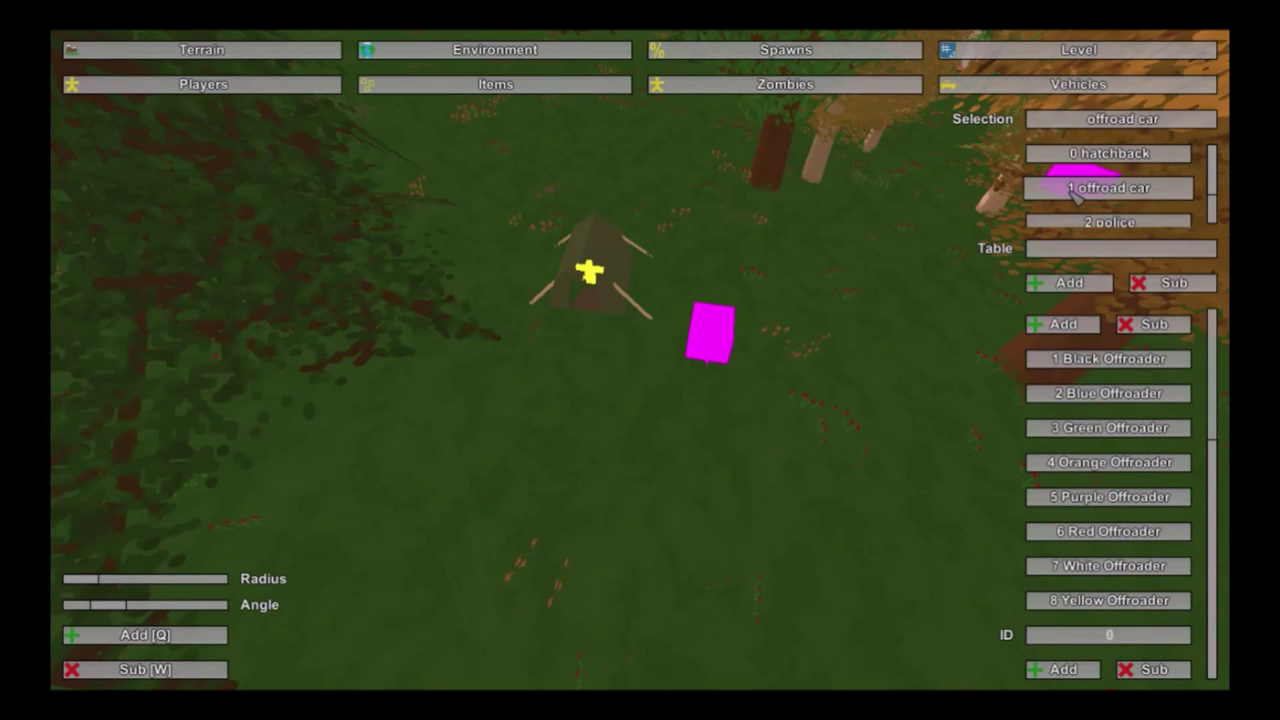
Step: Select the hatchback table and remove the Green Hatchback, vehicle ID 11, from its list
left_click(1095, 153)
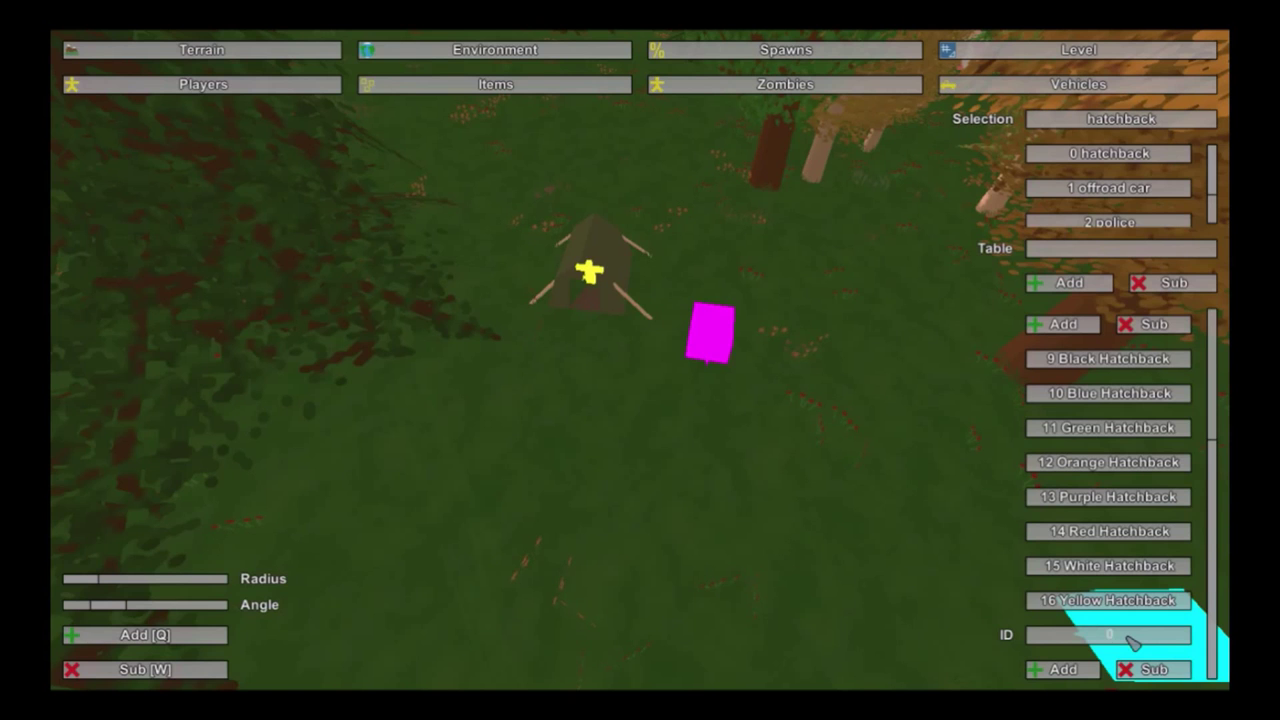
left_click(1072, 673)
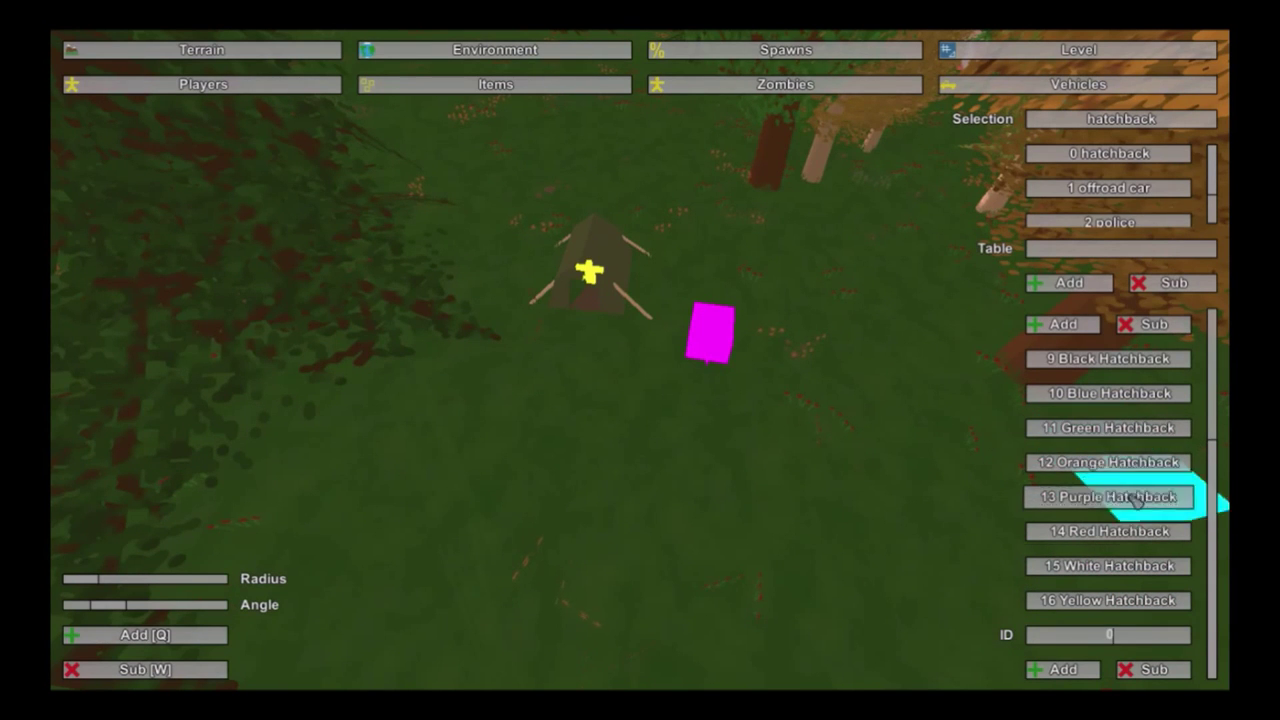
left_click(1183, 672)
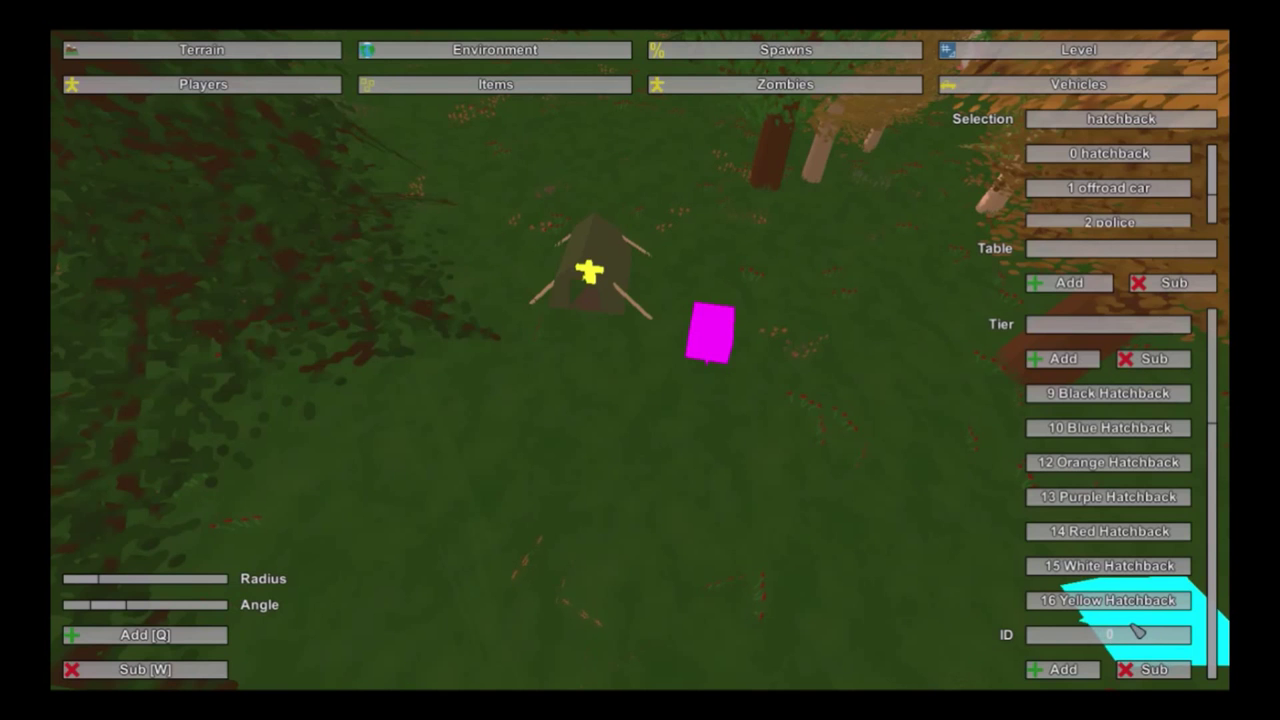
Step: Examine the hatchback table's vehicle list and the vehicle spawns placed around the fire and police station parking lot
scroll(1100, 640, "down", 1)
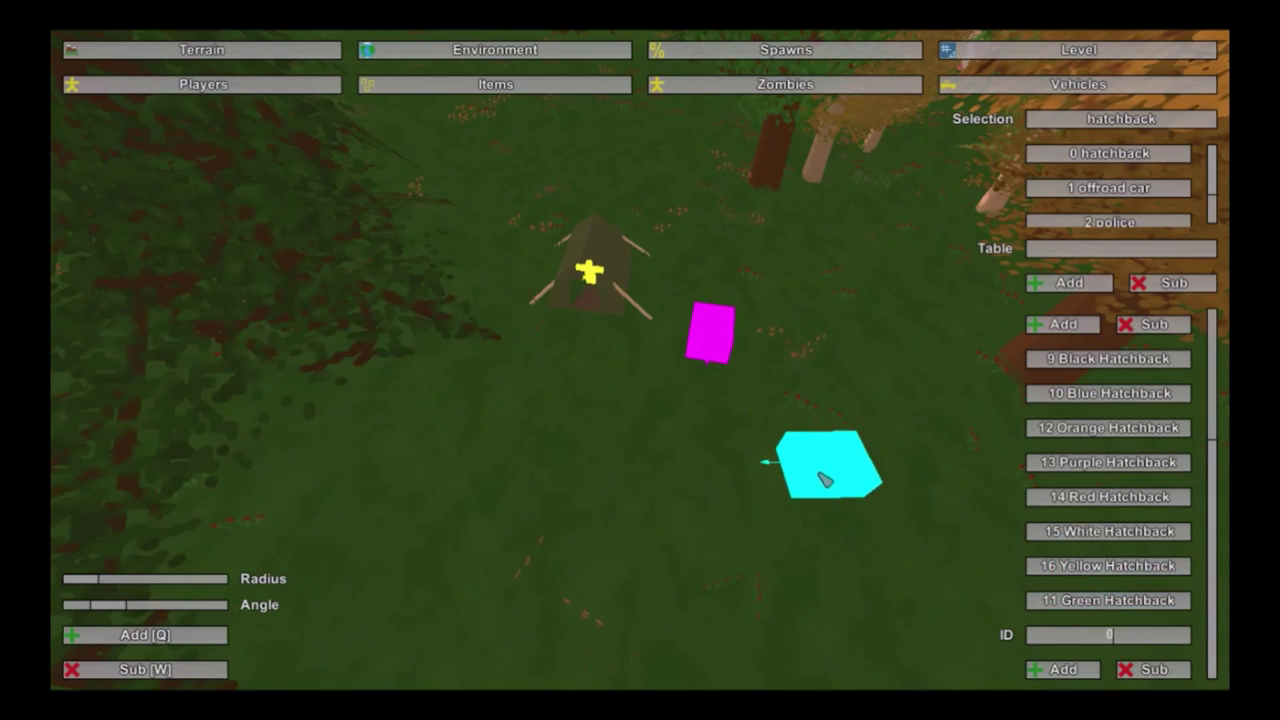
right_click_drag(833, 478, 886, 412)
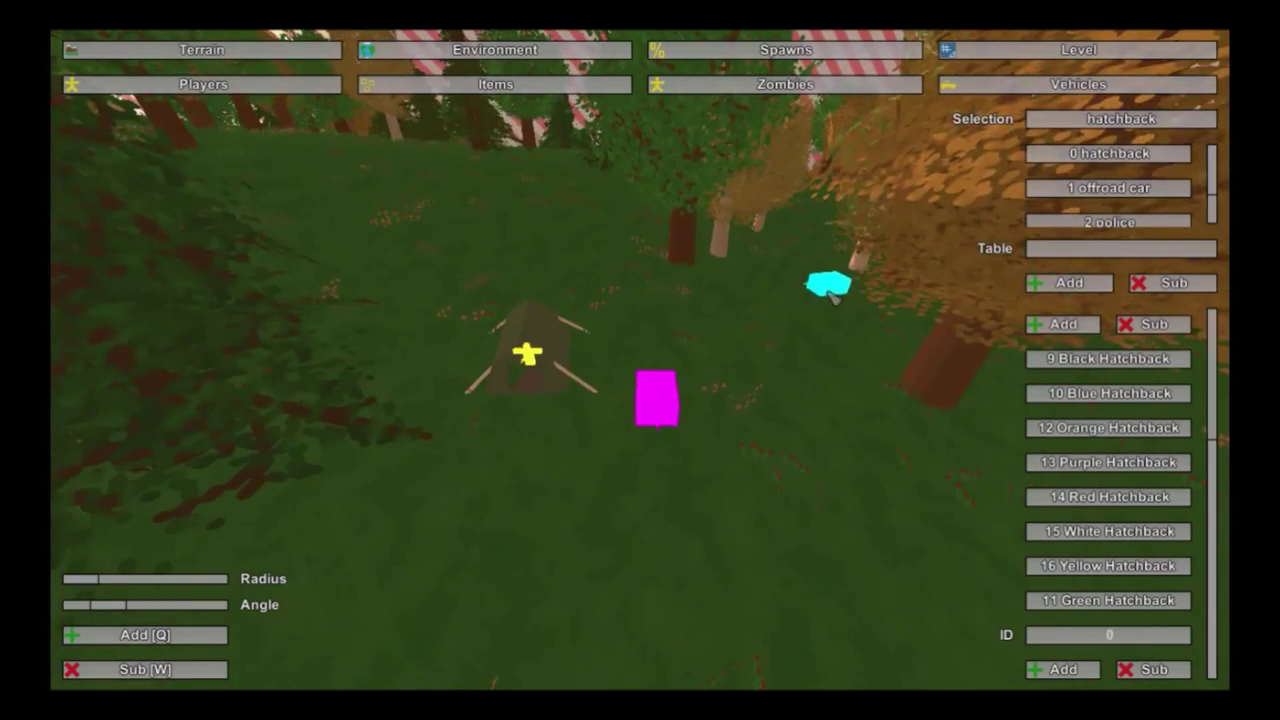
mouse_move(740, 427)
right_mouse_down()
mouse_move(810, 455)
mouse_move(808, 440)
mouse_move(900, 345)
mouse_move(720, 440)
right_mouse_up()
key("w")
right_click_drag(835, 425, 880, 265)
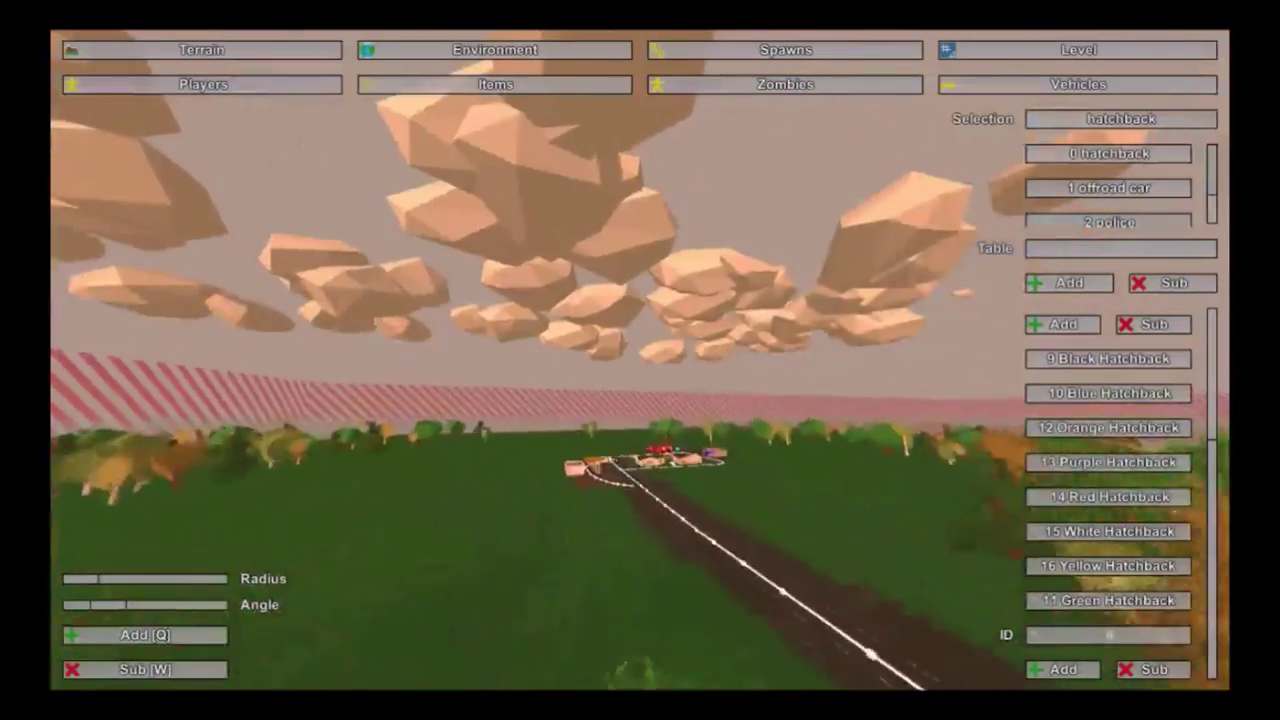
key("w")
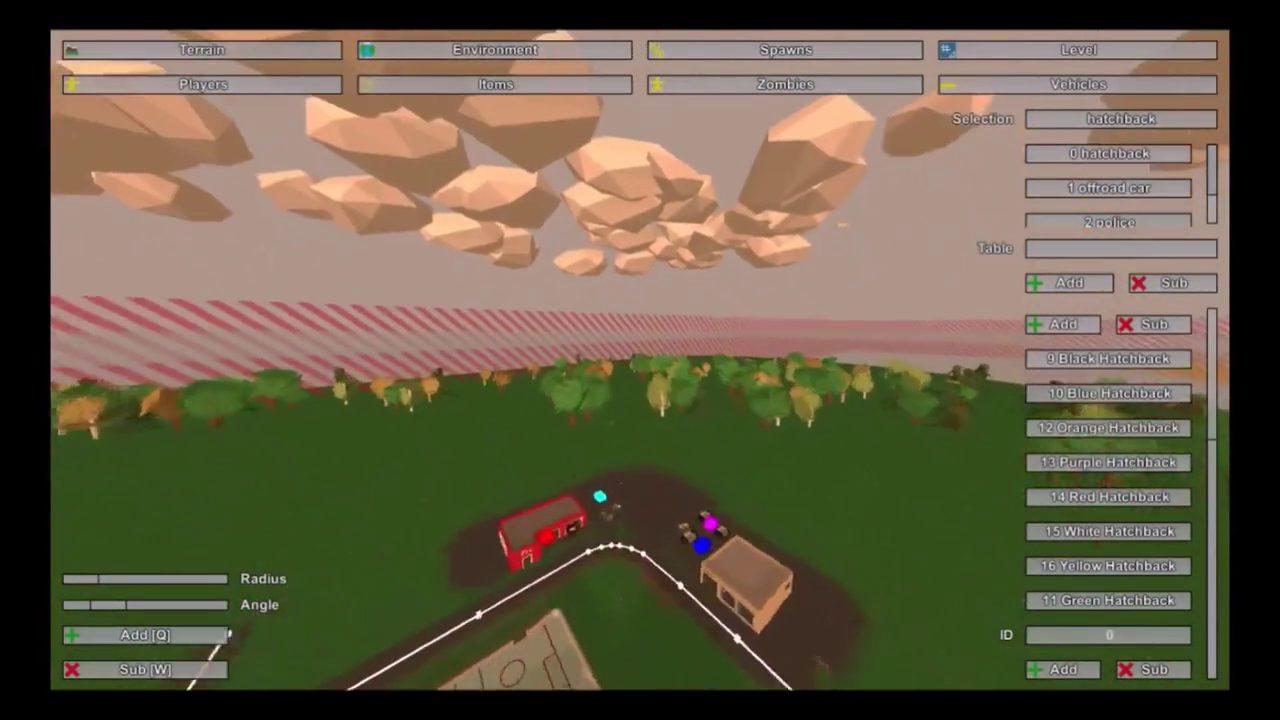
right_click_drag(880, 265, 925, 390)
right_click_drag(600, 585, 602, 630)
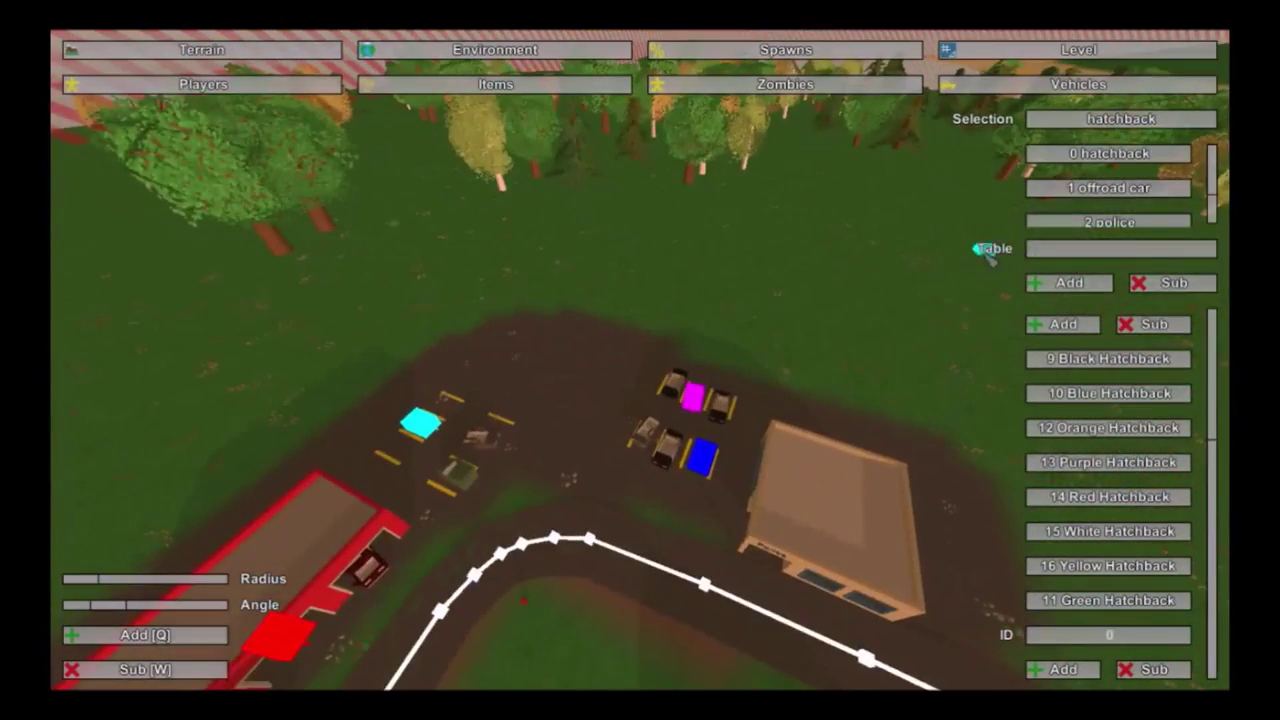
Step: Review the police, hatchback and firetruck vehicle tables against their coloured spawns in the parking lot
left_click(1068, 222)
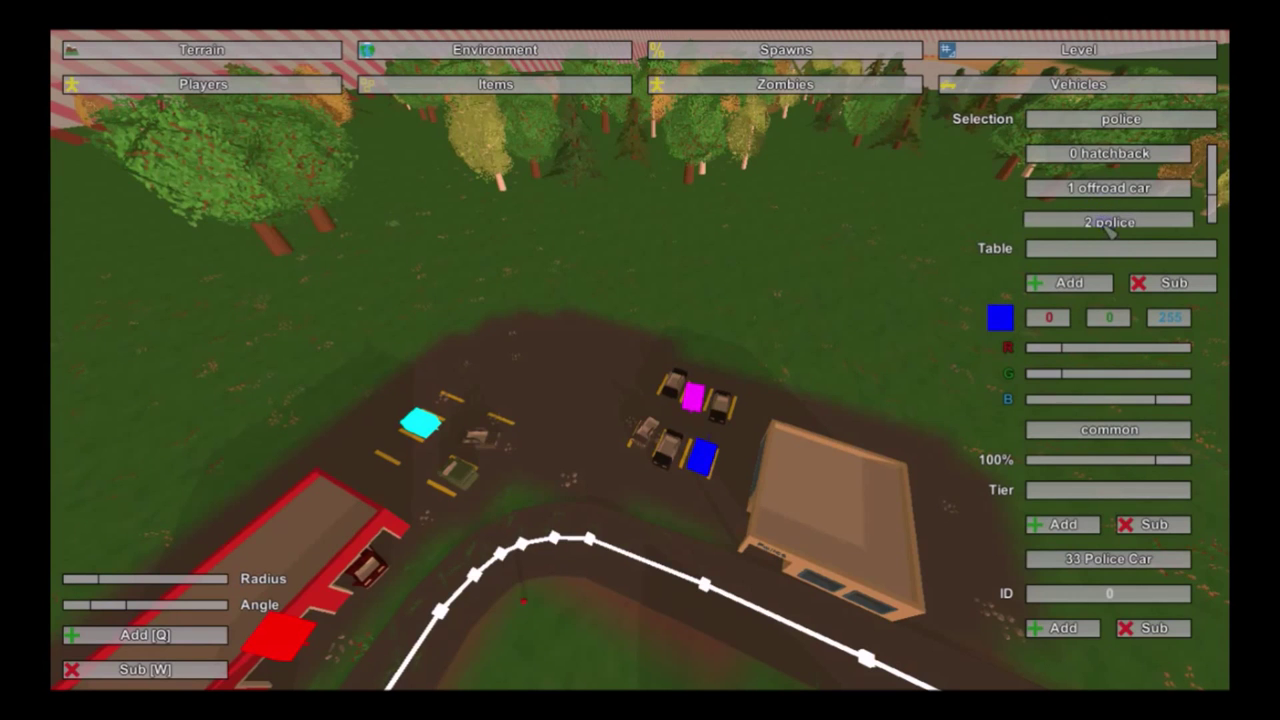
scroll(1108, 226, "down", 1)
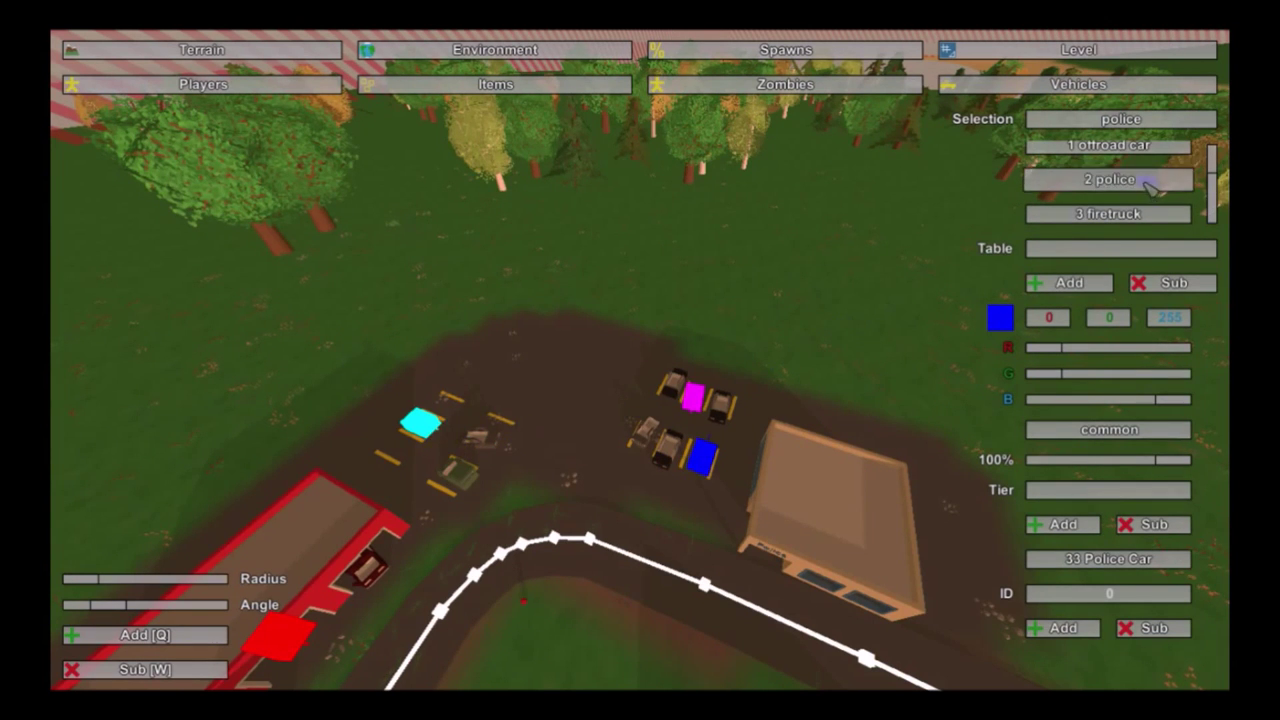
scroll(1125, 172, "up", 1)
left_click(1120, 160)
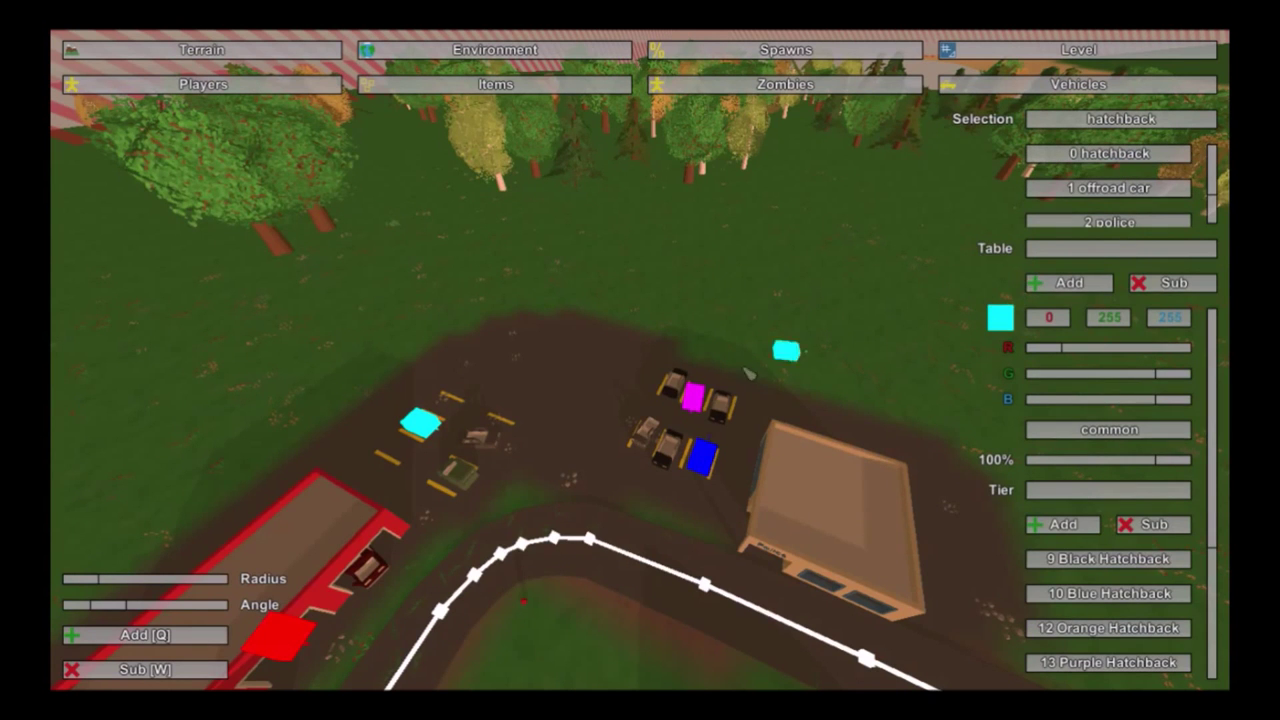
left_click(422, 428)
right_click_drag(424, 430, 640, 360)
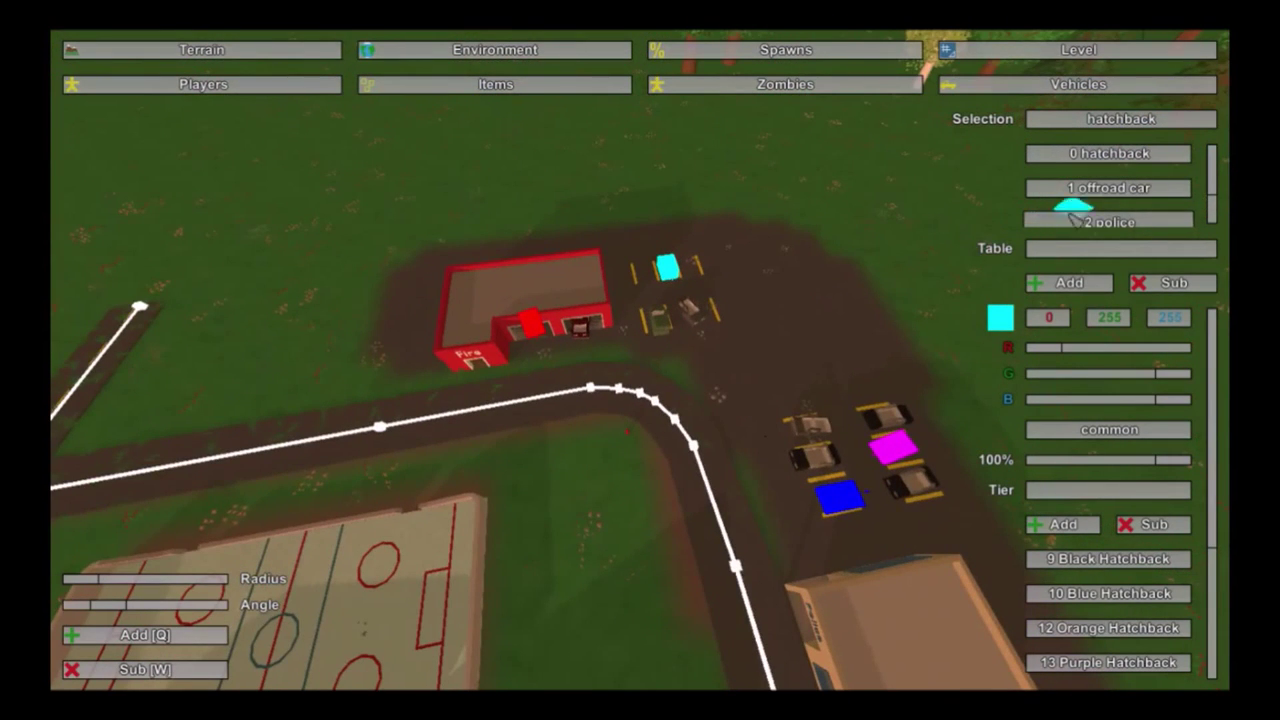
scroll(1126, 218, "down", 1)
left_click(1110, 214)
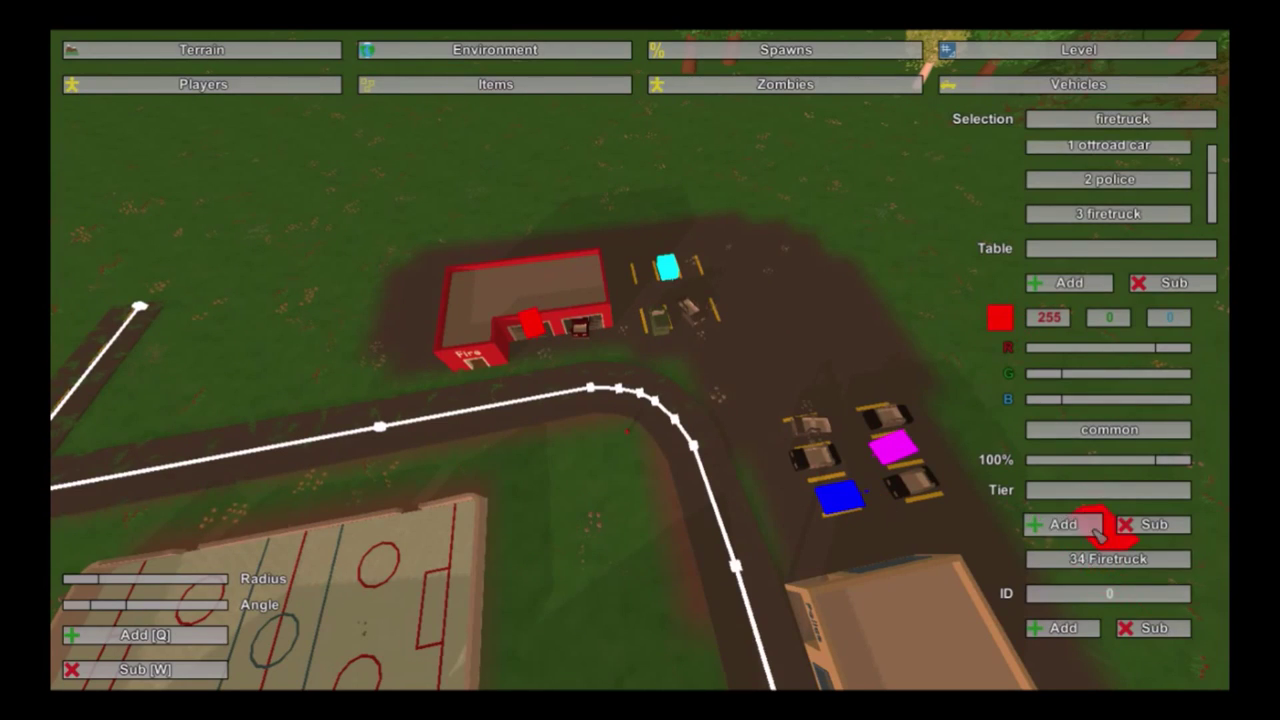
Step: Switch from vehicle to item spawn editing at the gas station's store shelves
mouse_move(786, 400)
right_mouse_down()
mouse_move(640, 360)
mouse_move(540, 290)
mouse_move(660, 290)
mouse_move(800, 360)
right_mouse_up()
key("w")
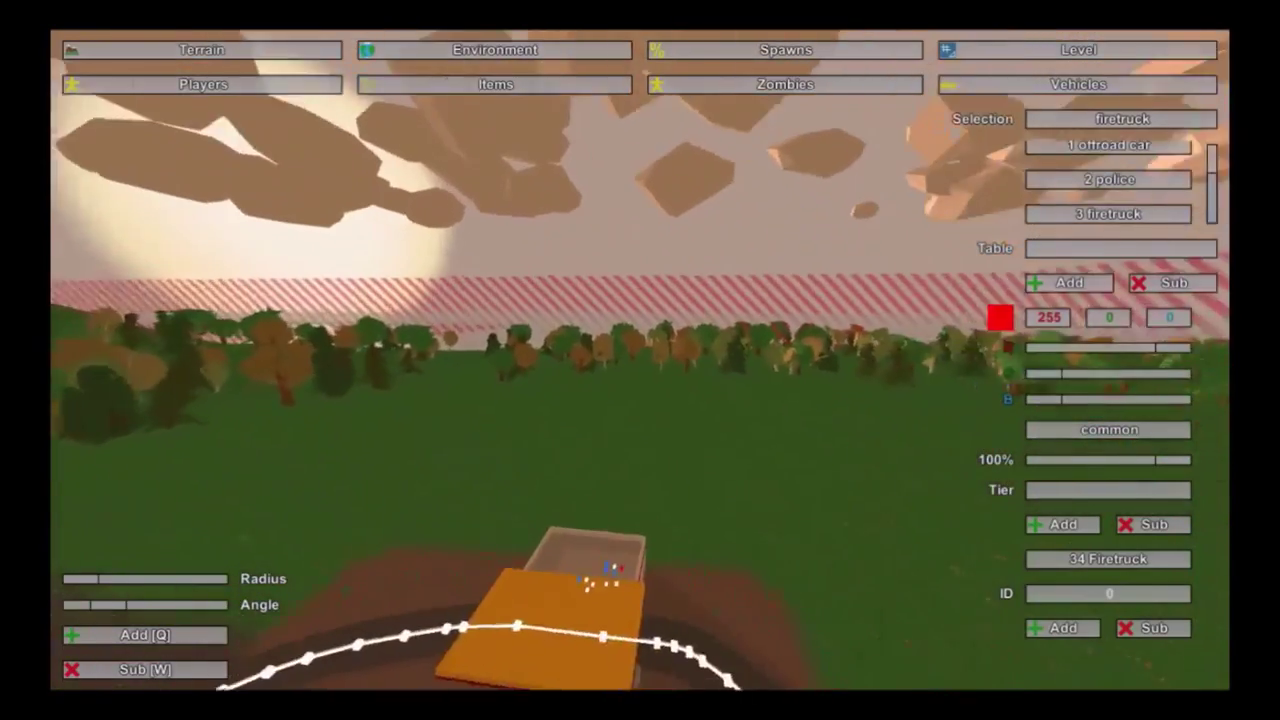
right_click_drag(640, 360, 645, 368)
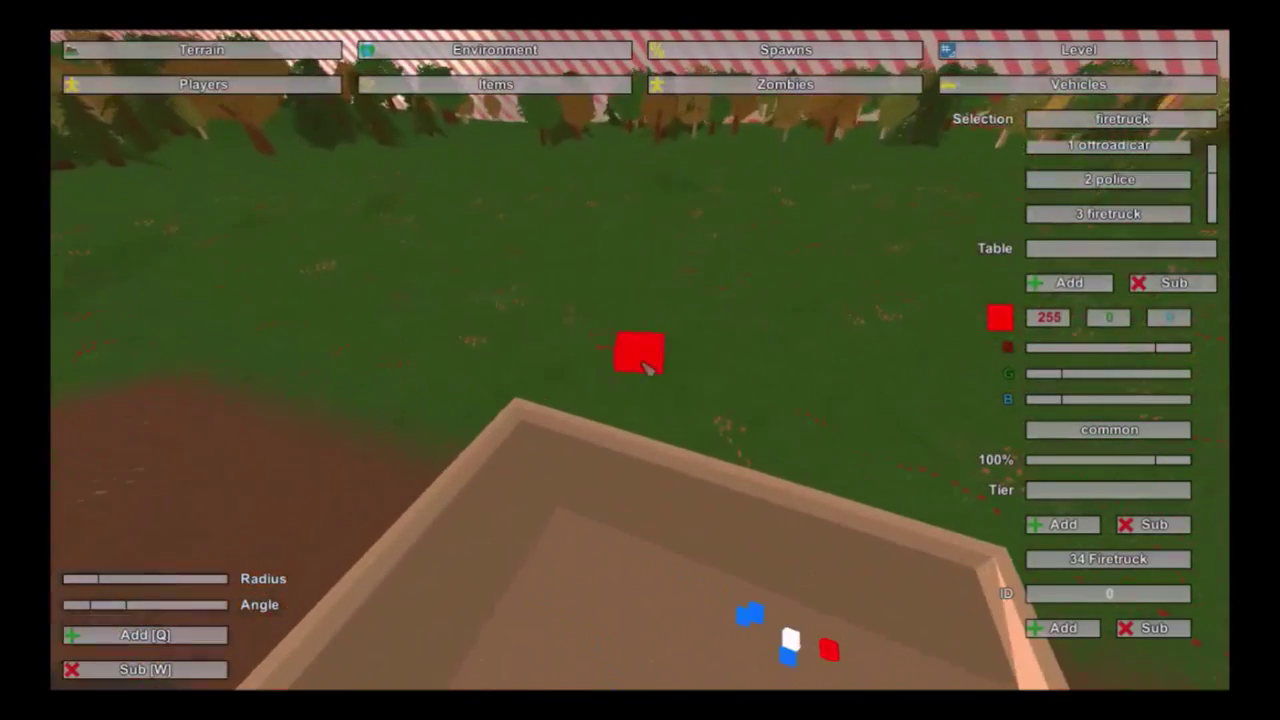
left_click(398, 89)
right_click_drag(398, 89, 600, 150)
key("w")
key("w")
right_click_drag(640, 360, 790, 310)
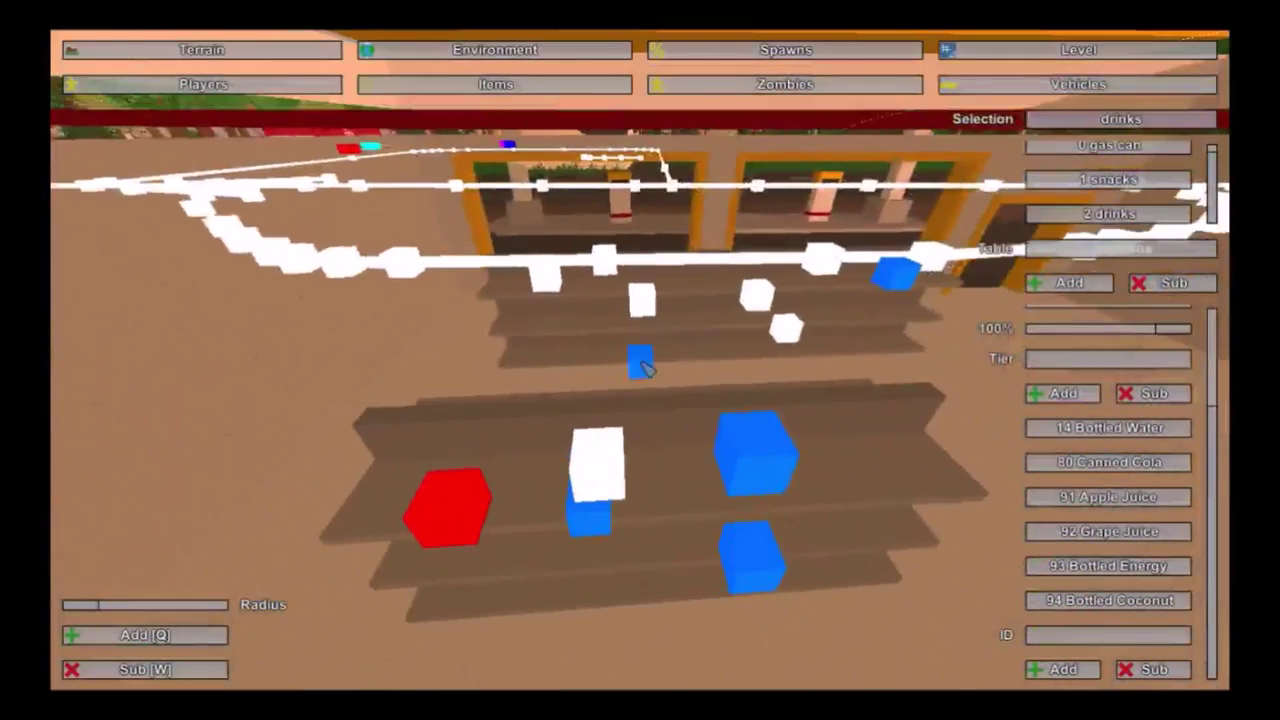
Step: Try to add item ID 28 to the gas can table's common tier
left_click(1108, 145)
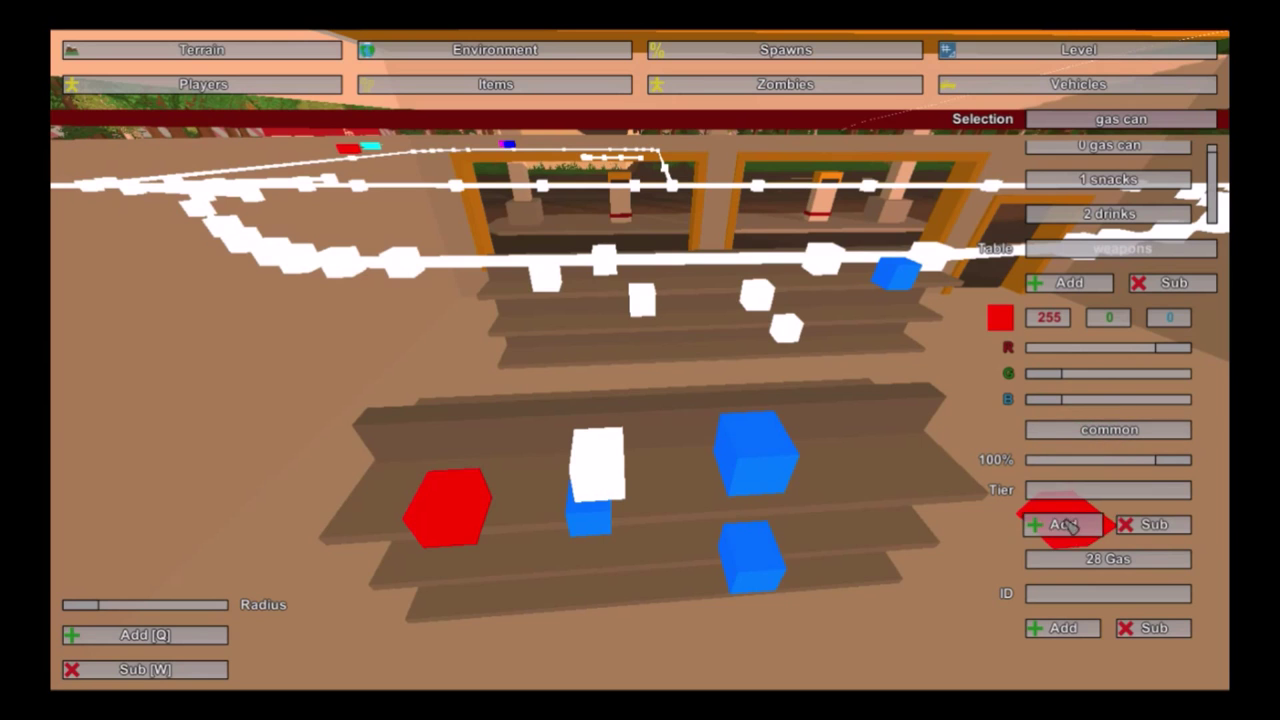
left_click(1073, 597)
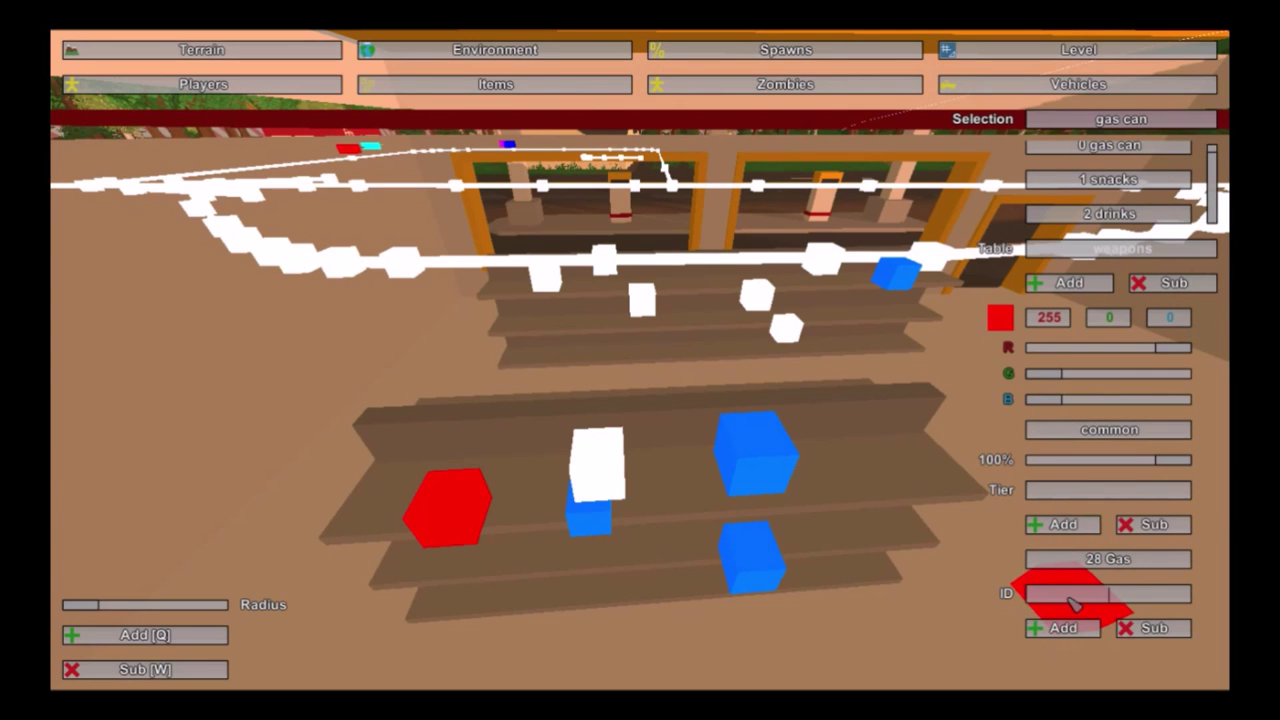
type("28")
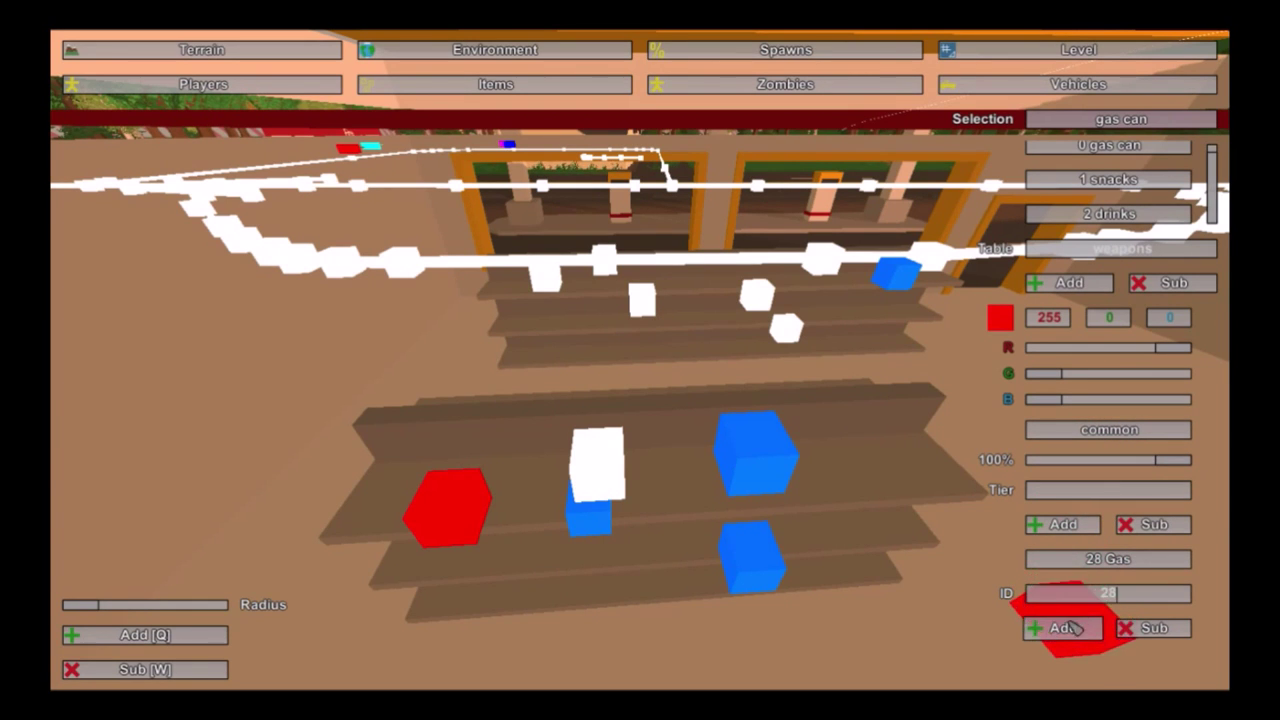
left_click(1063, 628)
left_click(787, 588)
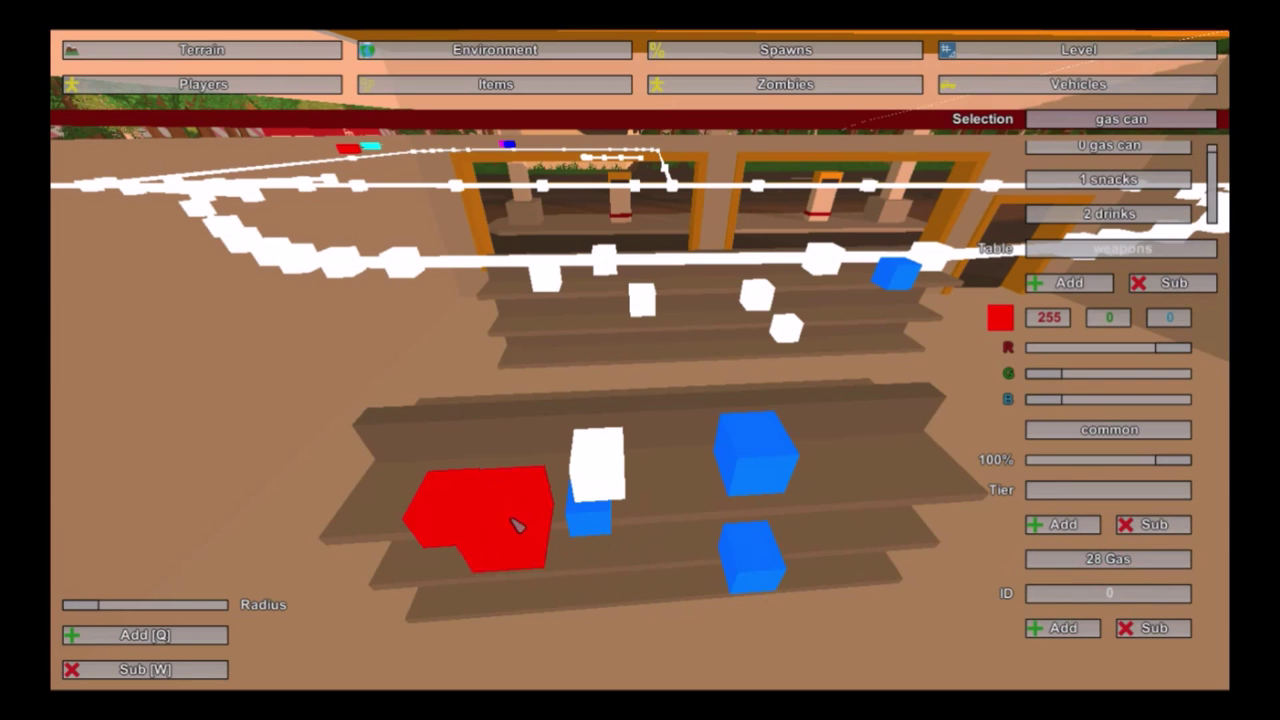
Step: Examine the snacks and drinks item tables and their spawn points on the gas station shelves
key("d")
right_click_drag(477, 537, 645, 368)
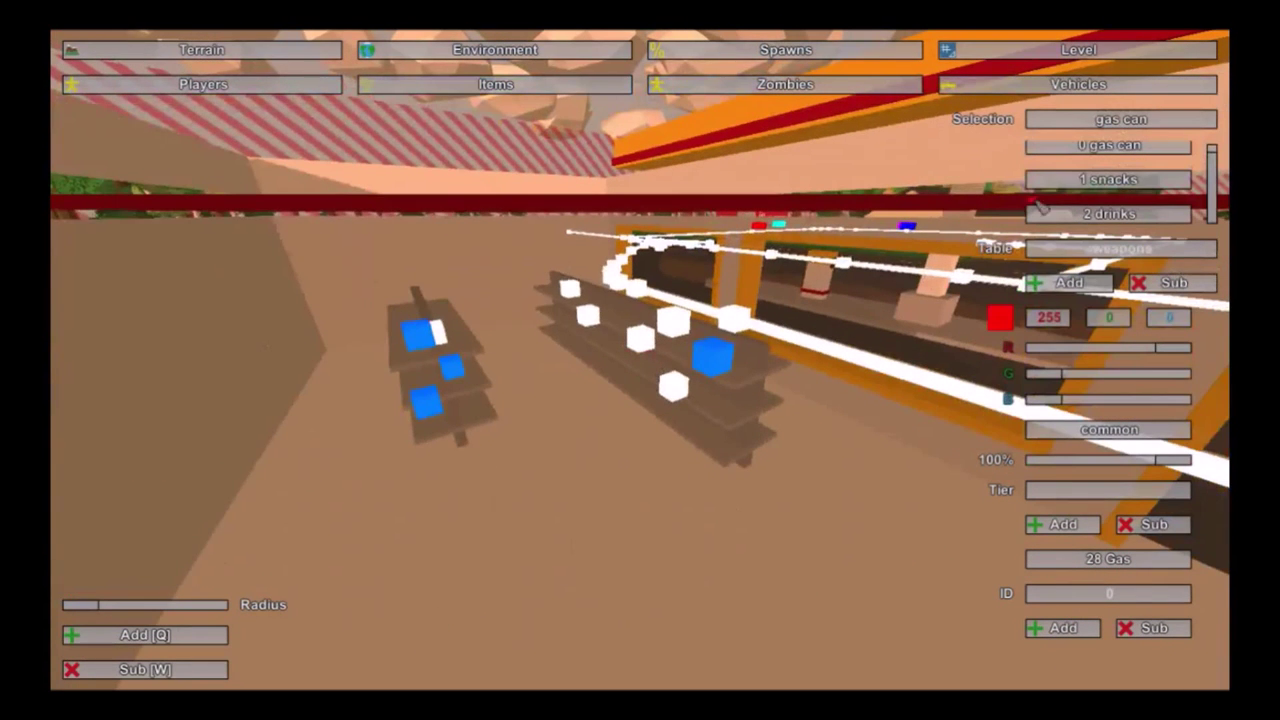
left_click(1063, 181)
scroll(1110, 560, "down", 1)
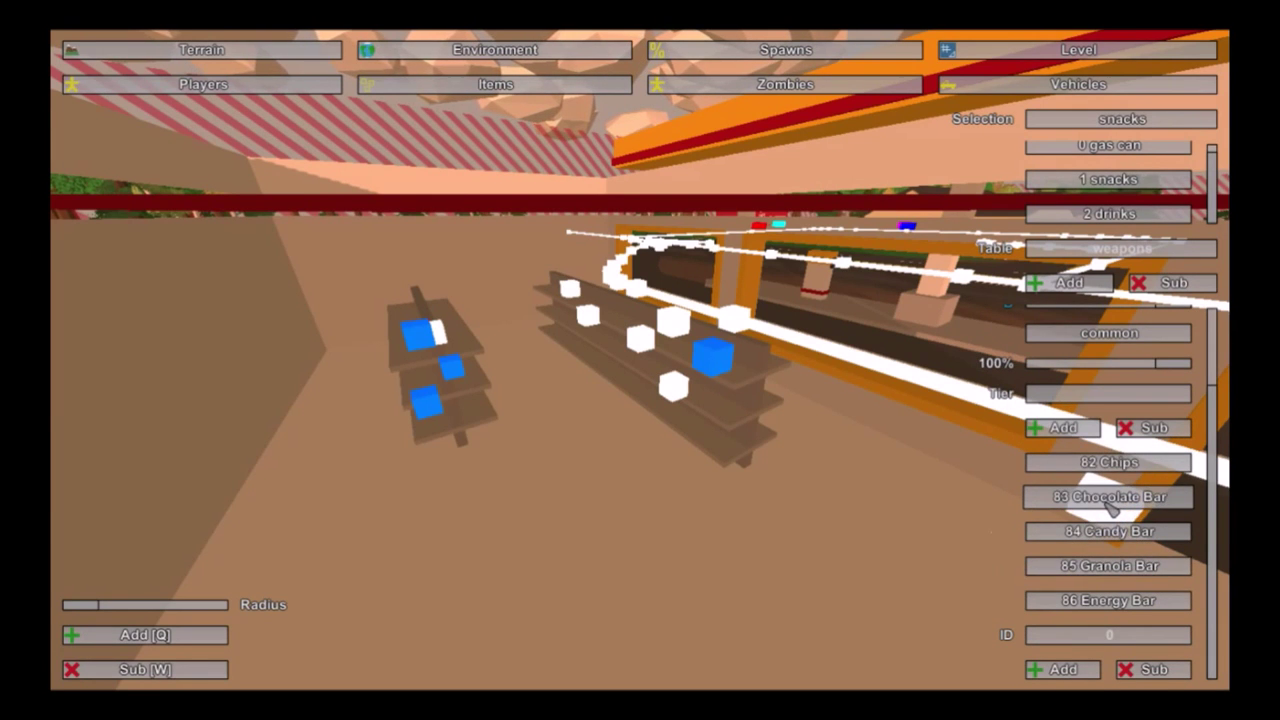
scroll(1080, 466, "up", 1)
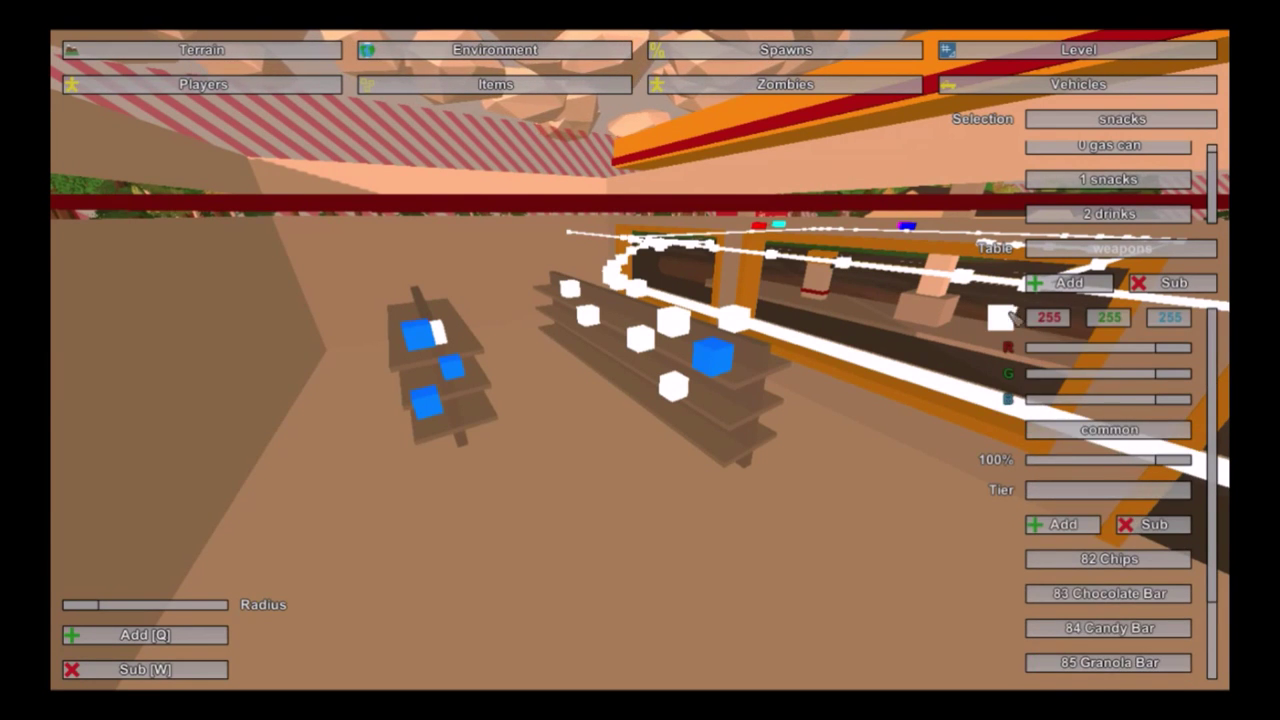
key("d")
right_click_drag(506, 351, 500, 385)
key("w")
key("s")
key("a")
right_click_drag(755, 362, 960, 335)
key("w")
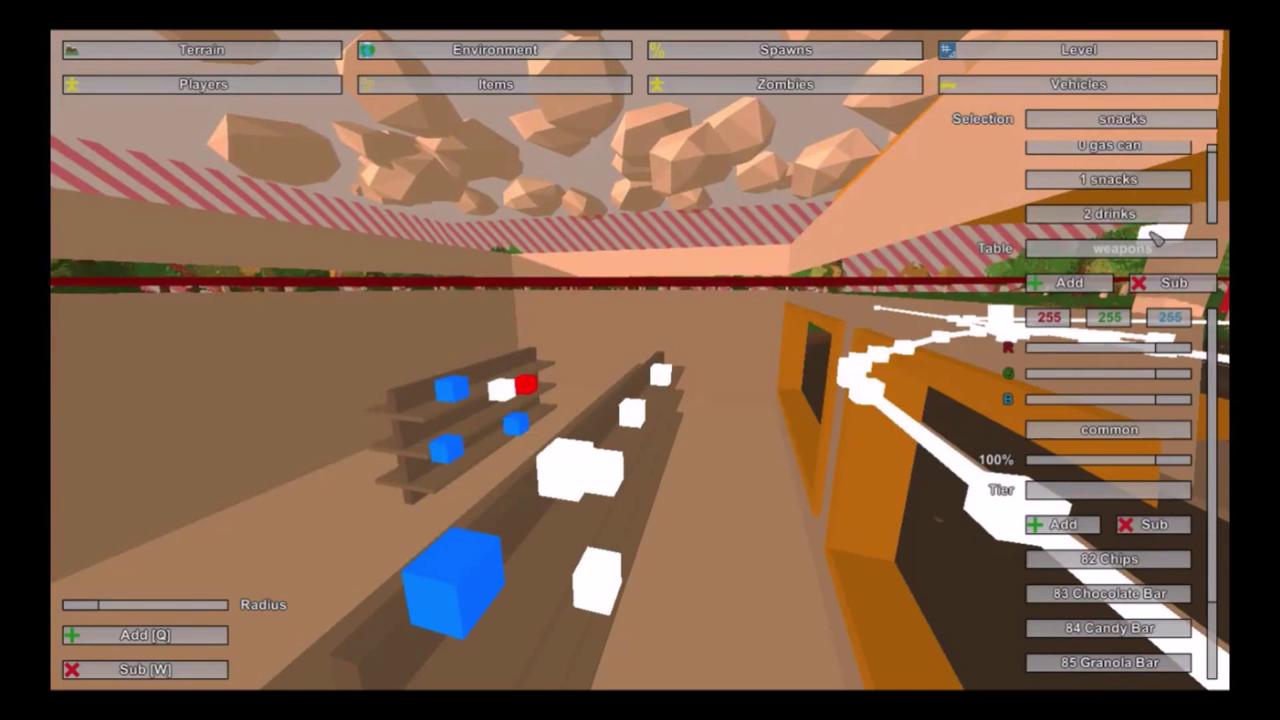
left_click(1110, 214)
scroll(1090, 620, "down", 3)
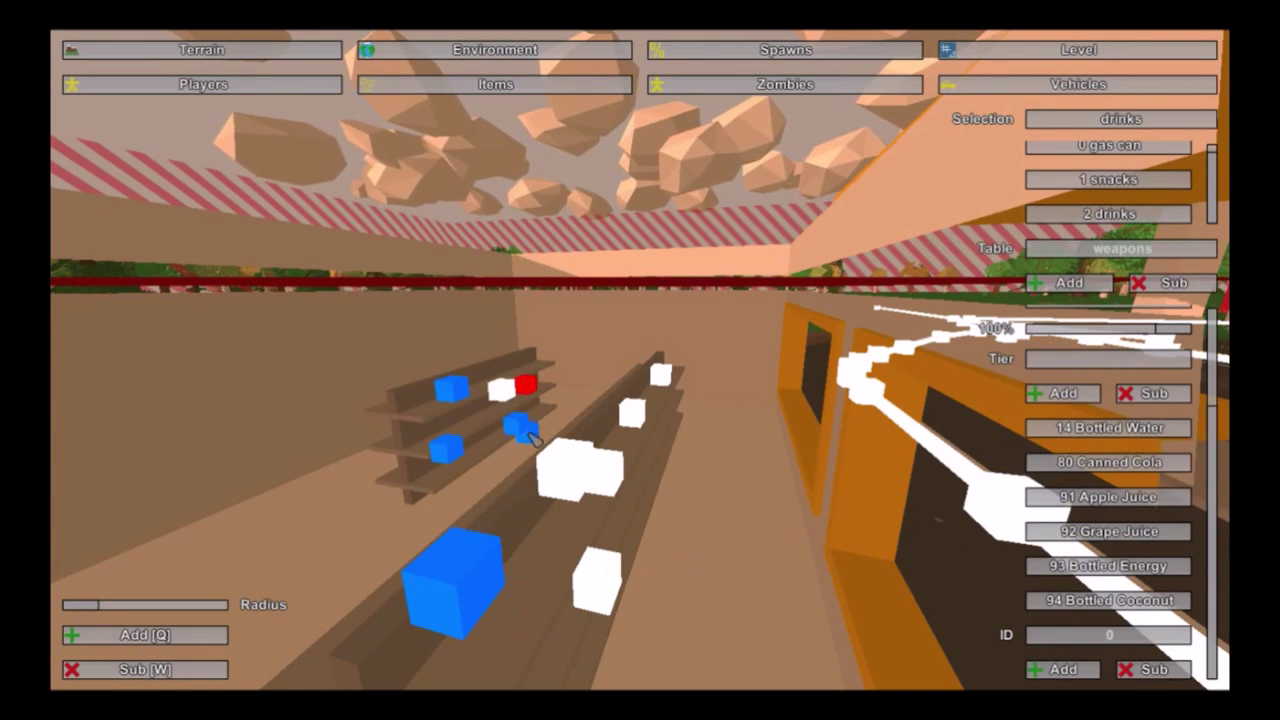
Step: Create a new item spawn table named "clothes" and make it the active table
right_click_drag(724, 550, 180, 430)
key("w")
key("w")
right_click_drag(640, 360, 325, 572)
key("s")
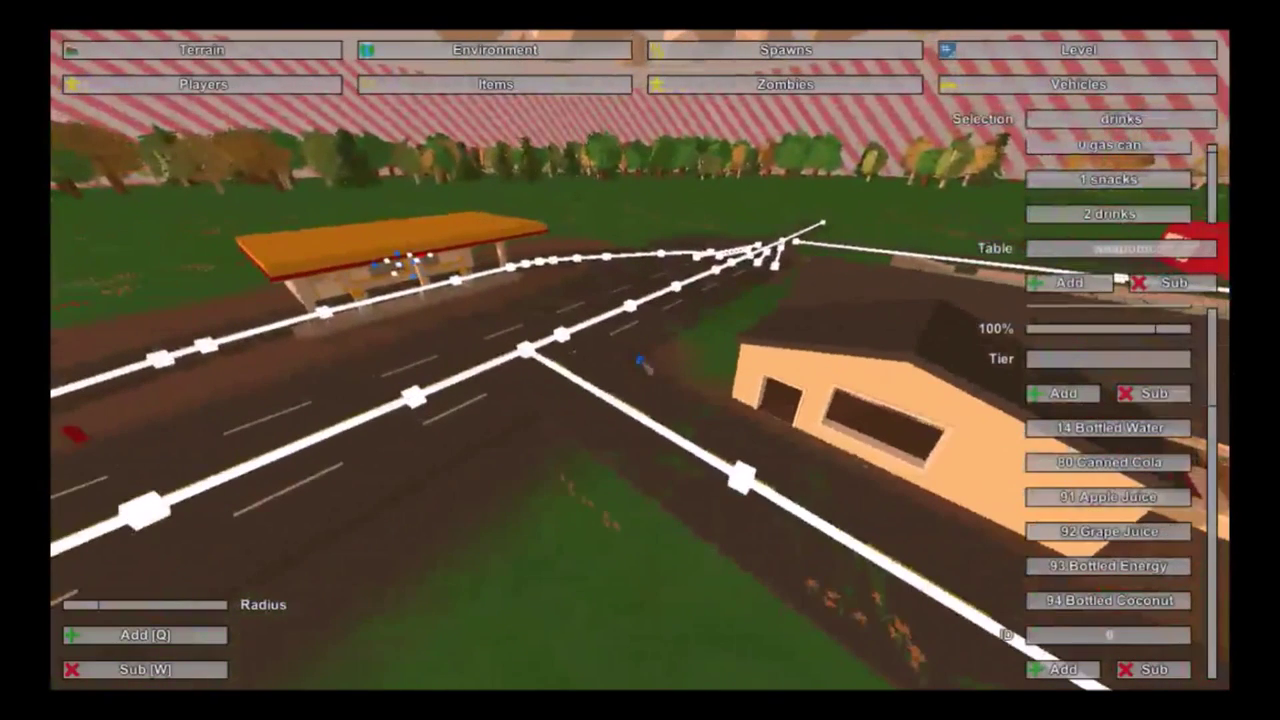
left_click(1098, 252)
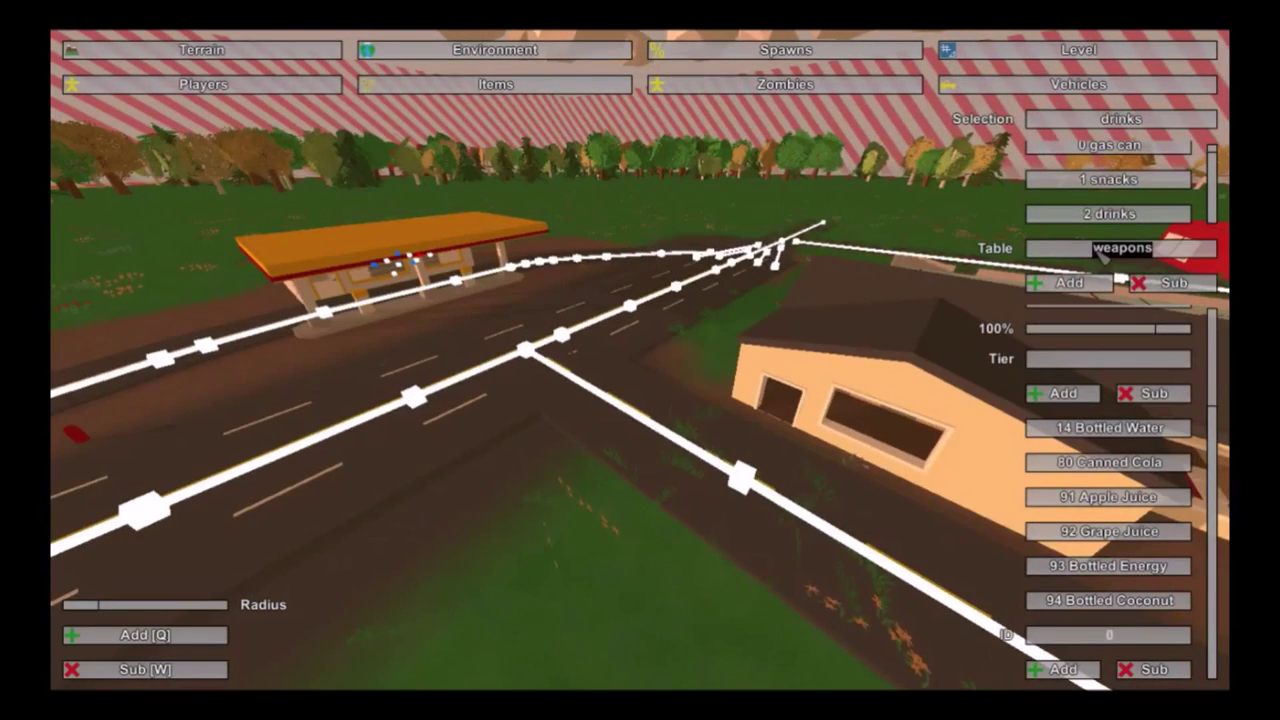
type("clothes")
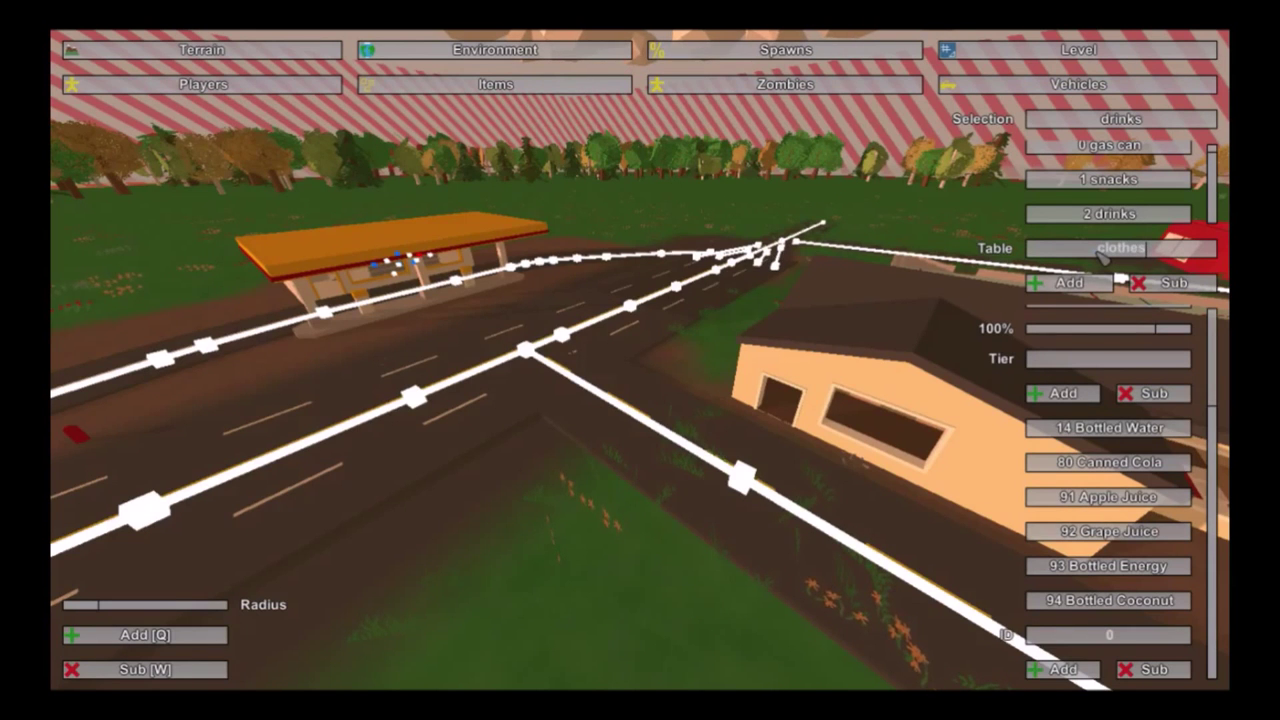
left_click(1090, 283)
left_click(1105, 214)
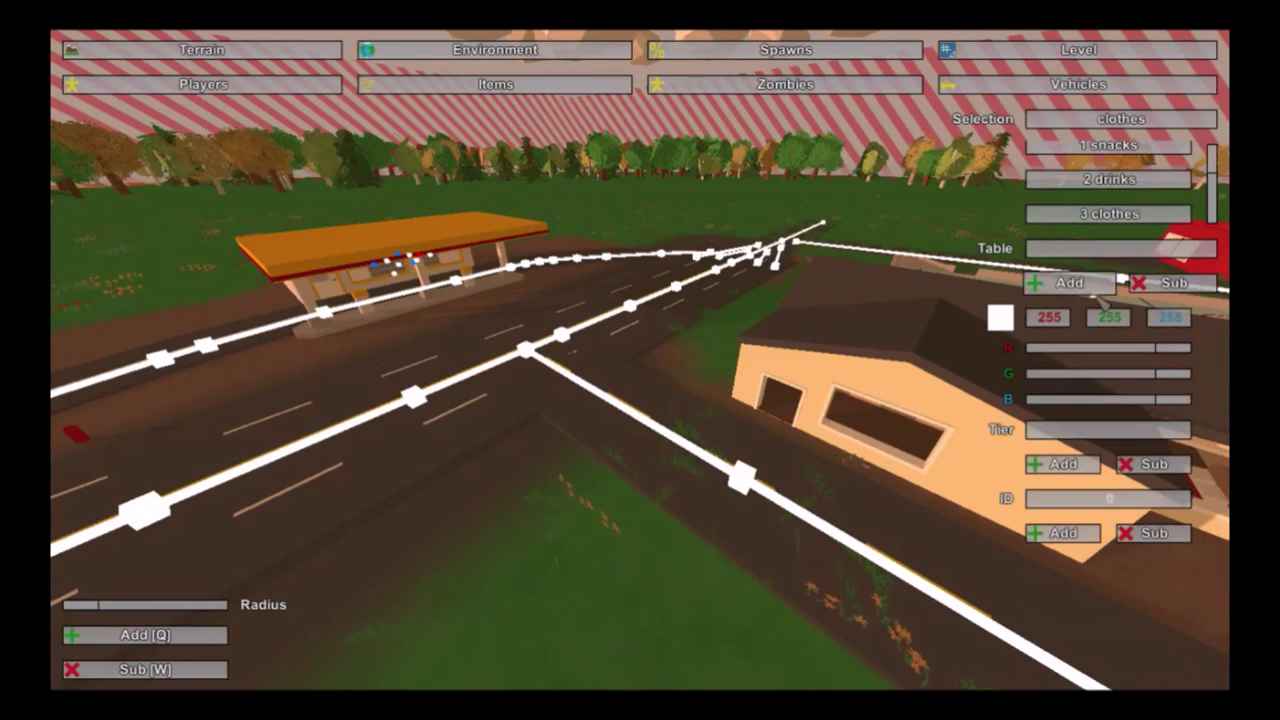
Step: Set the clothes table's colour to RGB 129, 0, 255 and give it a tier named "common"
left_click_drag(1163, 373, 946, 410)
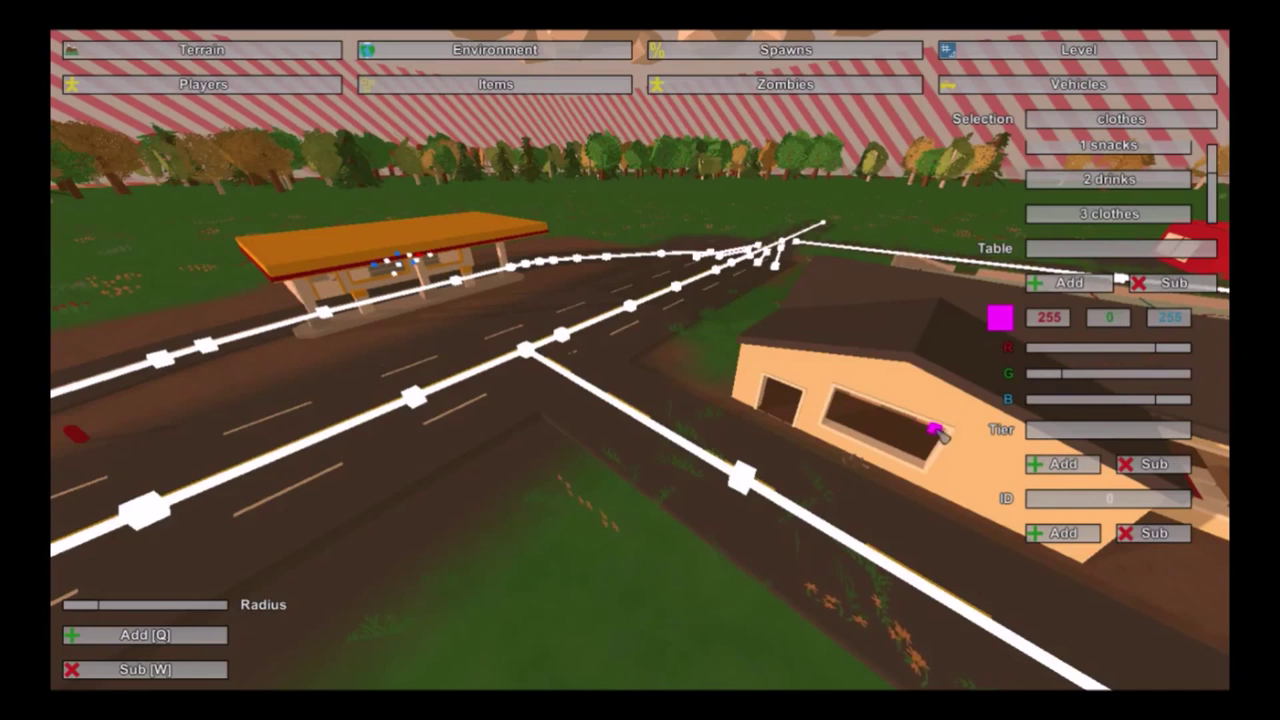
left_click_drag(1163, 352, 1102, 367)
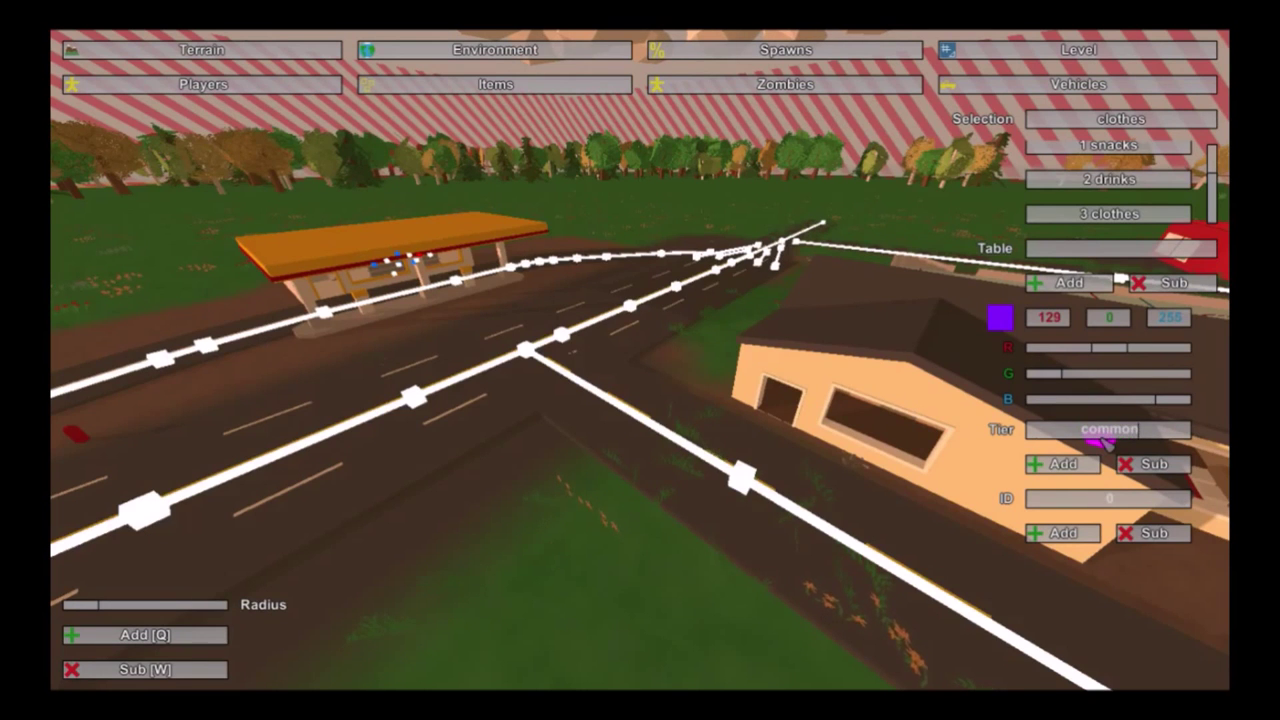
left_click(1055, 433)
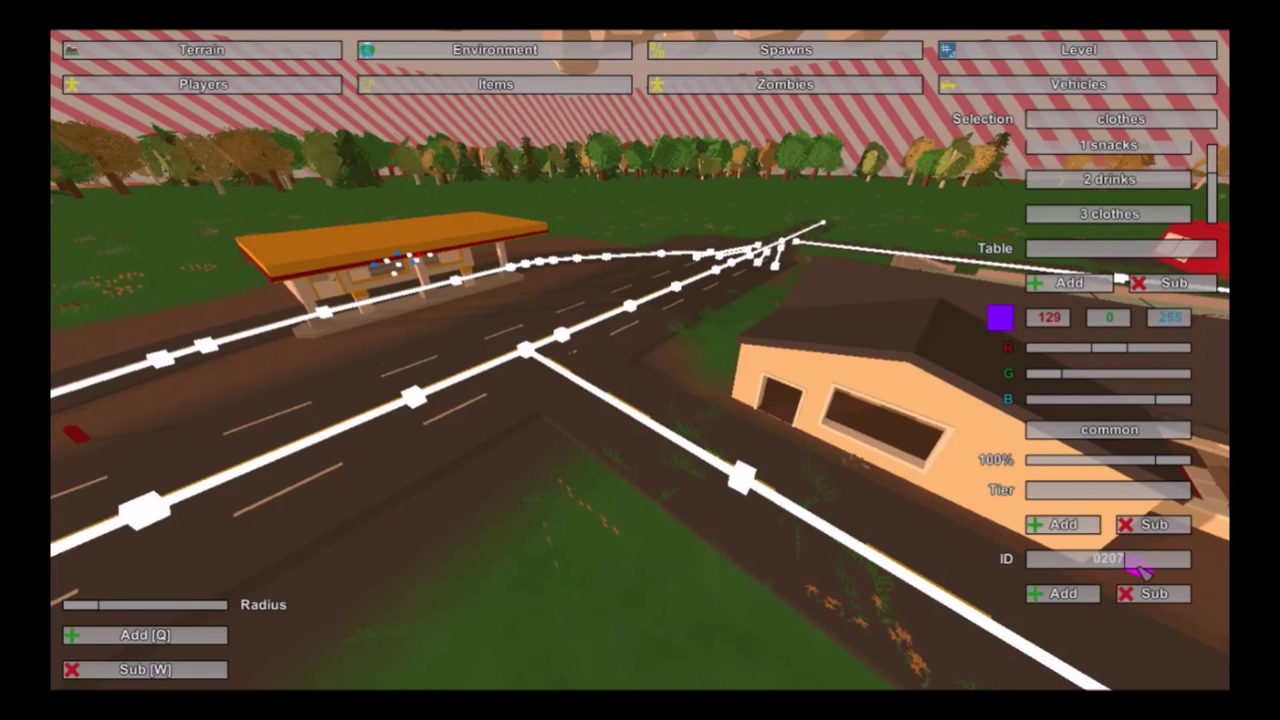
Step: Add item IDs 207, 208, 209, 210 and 211 to the clothes table's common tier
left_click(1068, 594)
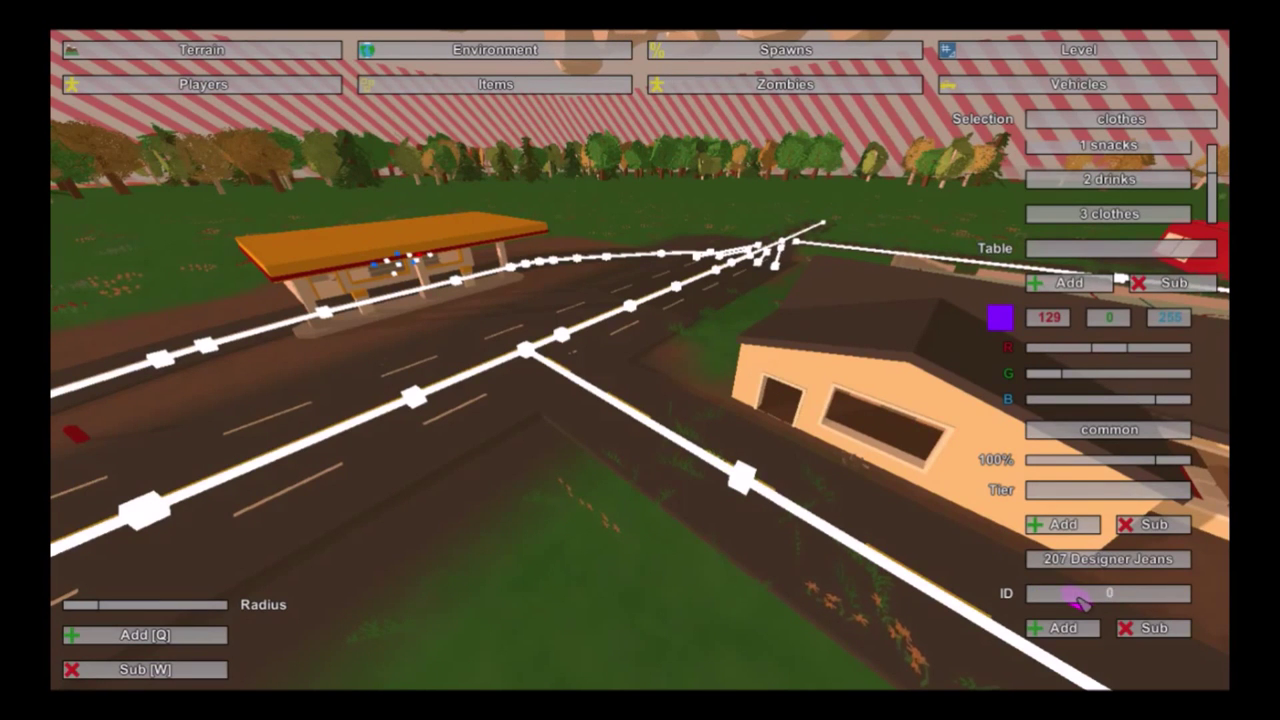
left_click(1066, 627)
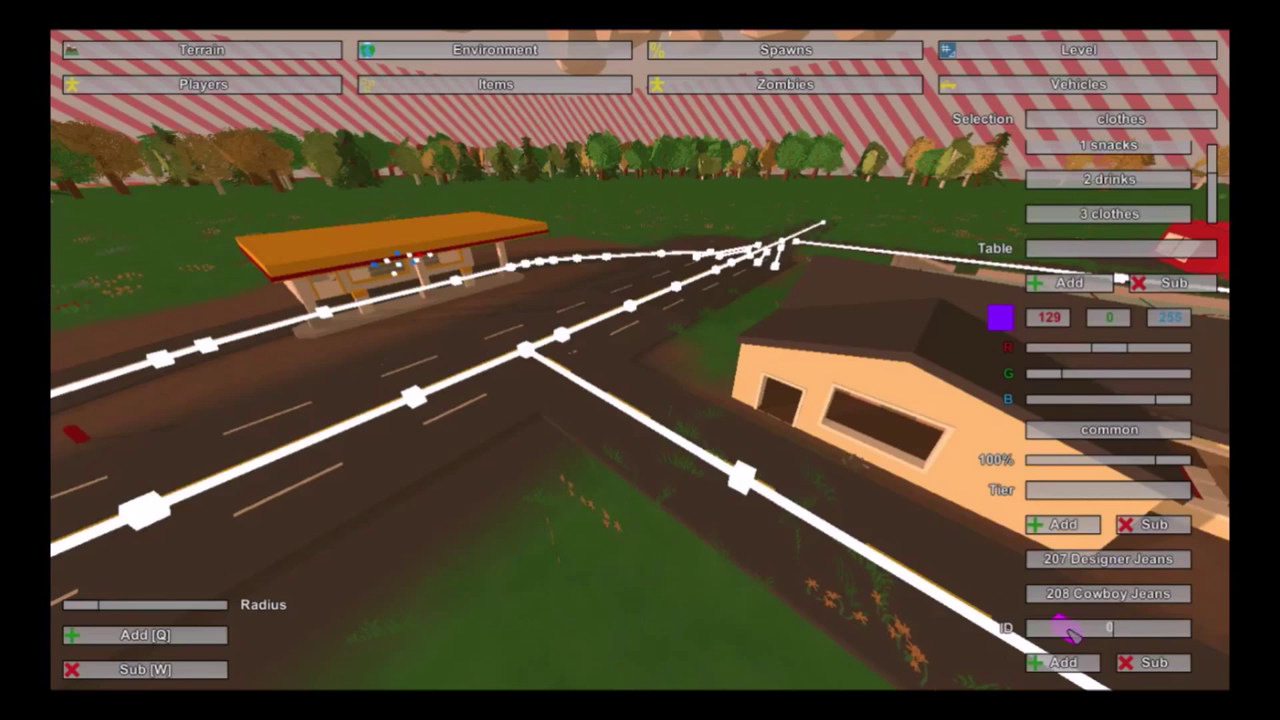
left_click(1064, 660)
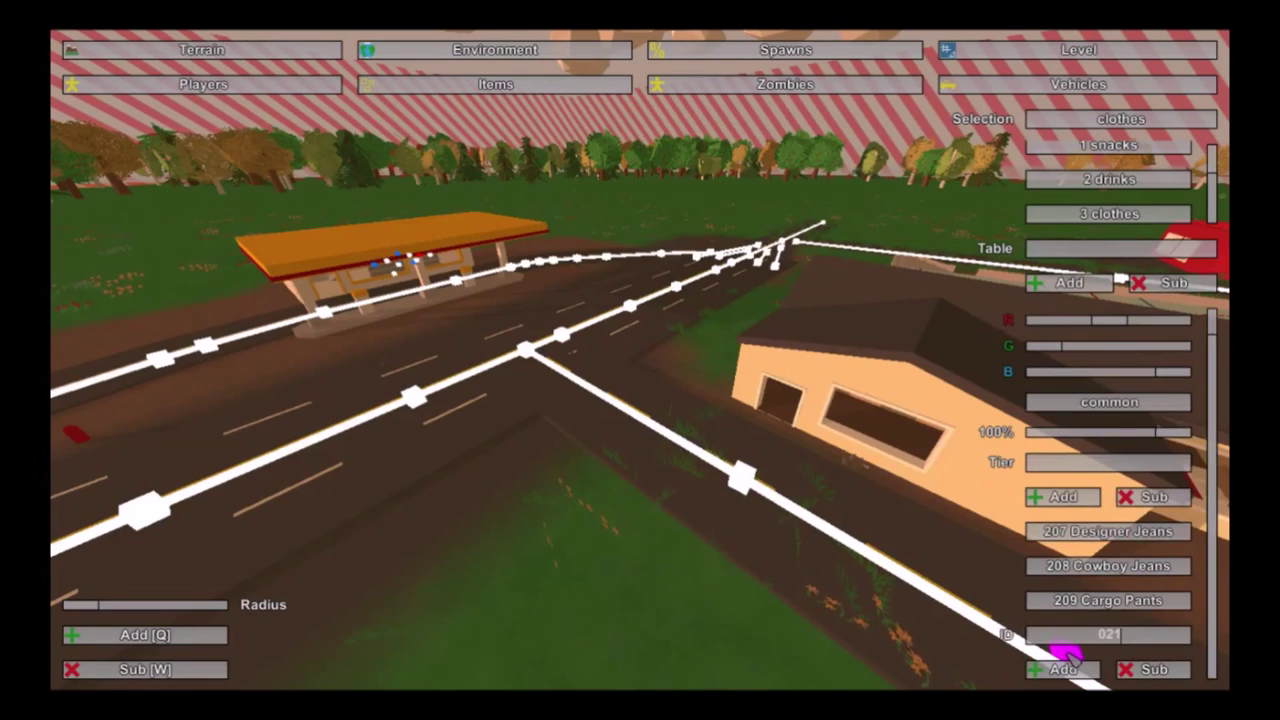
type("0")
left_click(1066, 664)
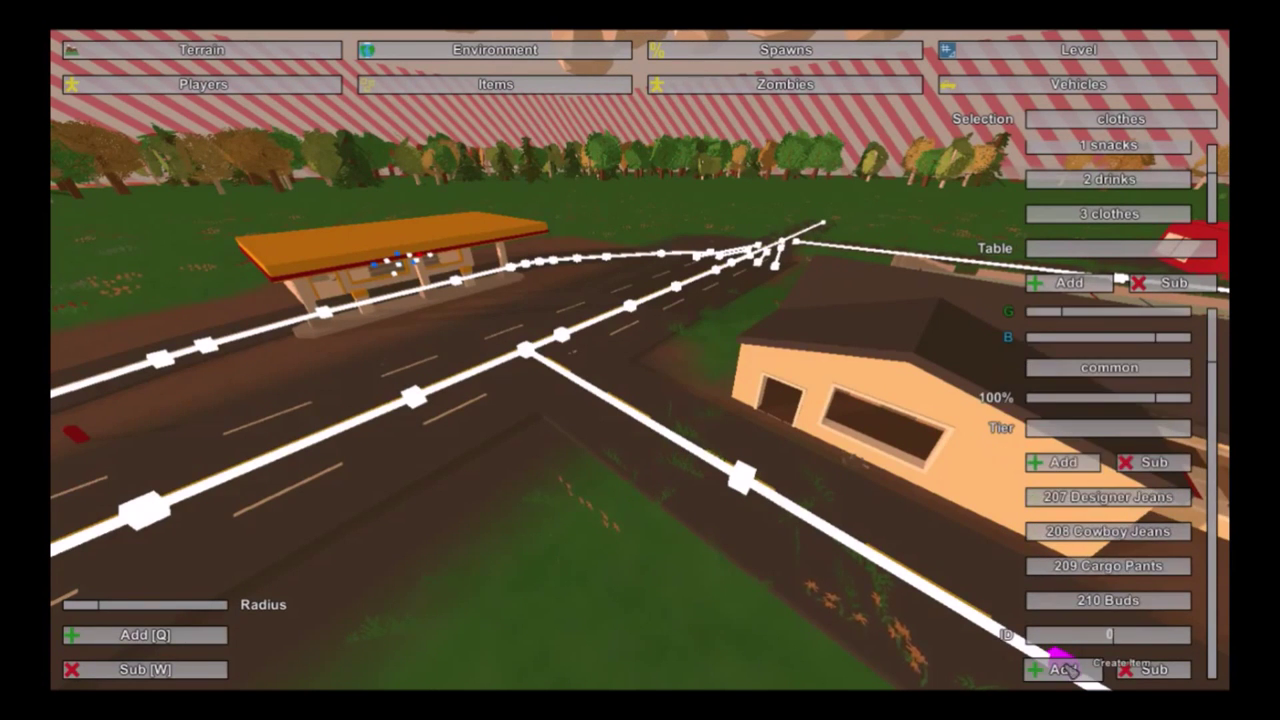
type("211")
left_click(1066, 668)
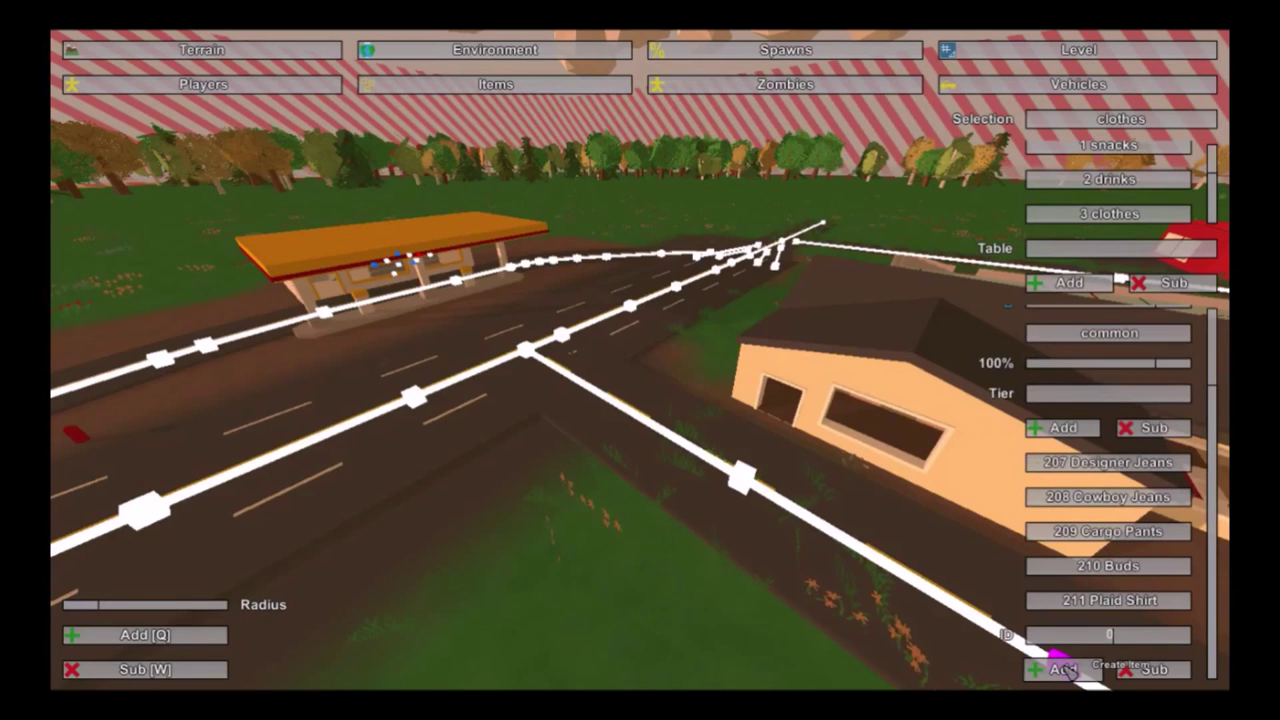
Step: Add item IDs 212, 214, 223 and 224 to the clothes table's common tier
type("212")
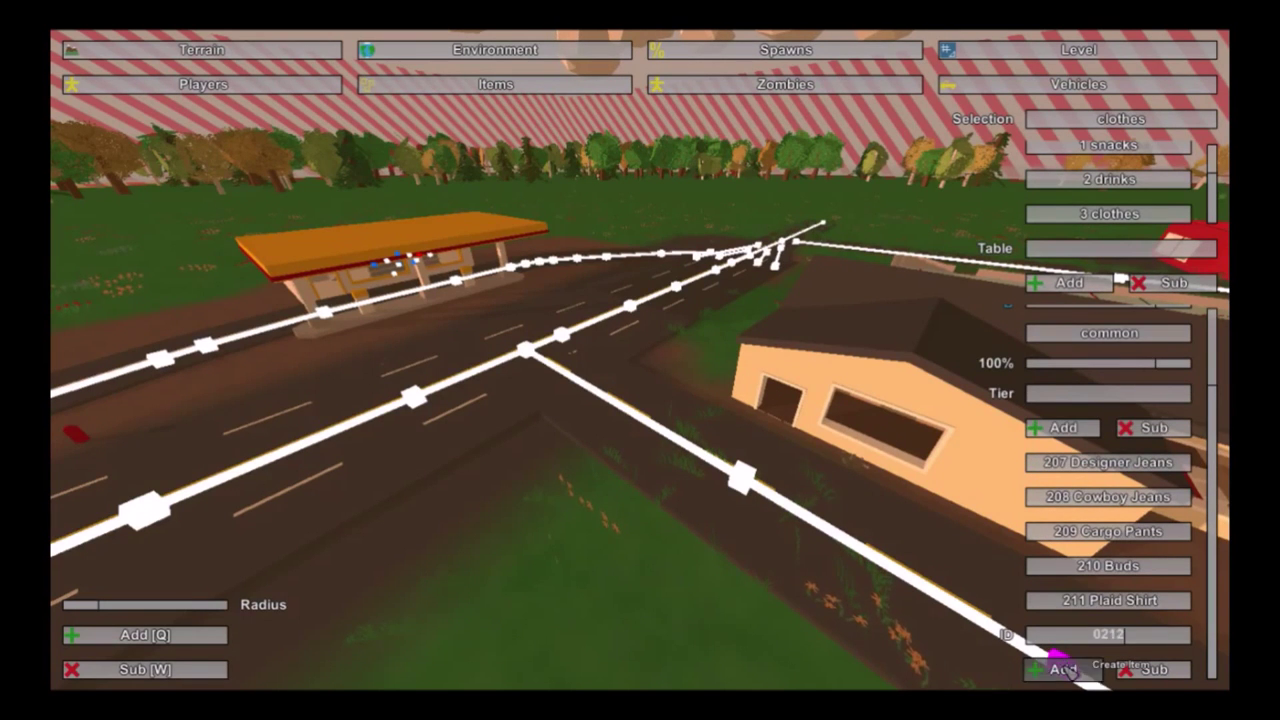
left_click(1066, 668)
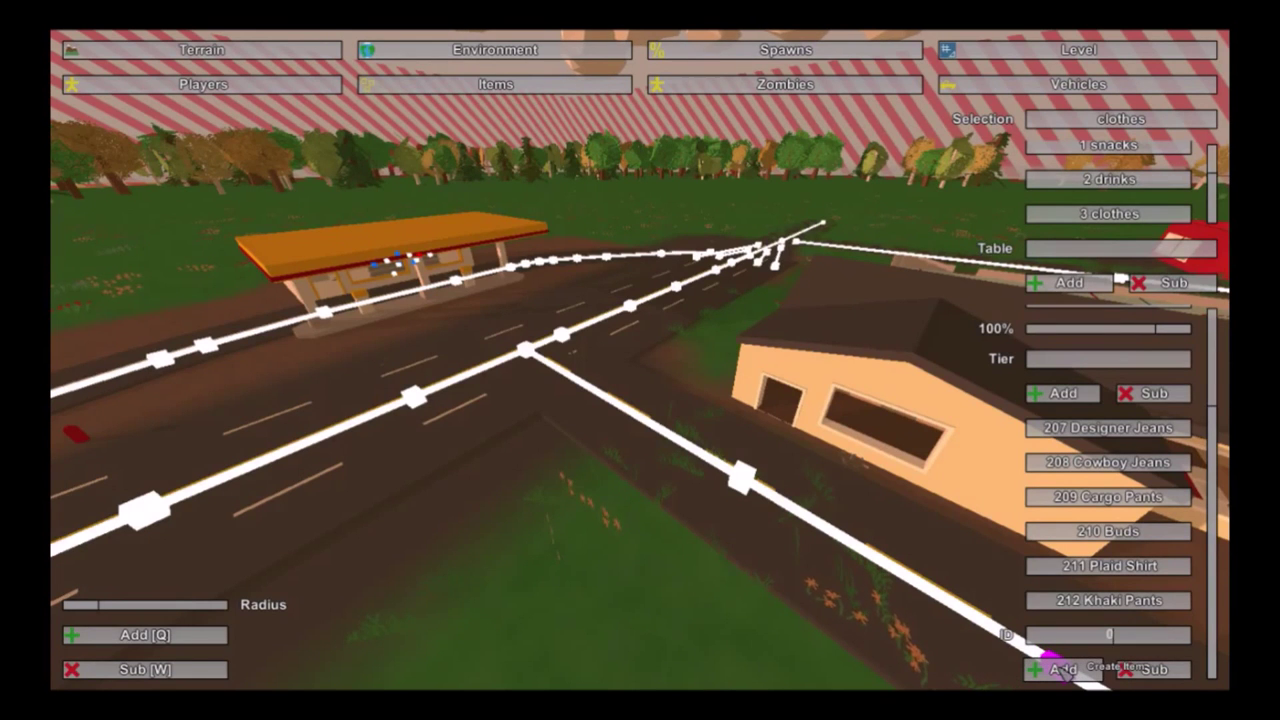
type("214")
left_click(1064, 670)
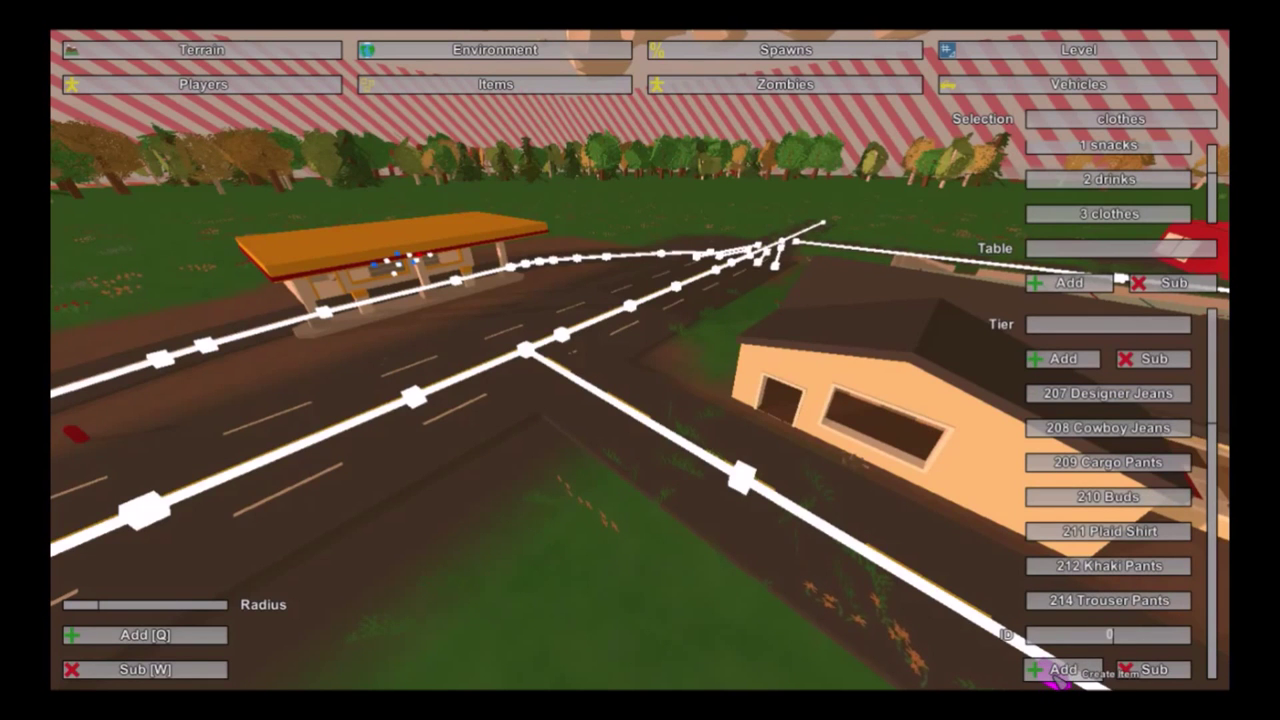
type("223")
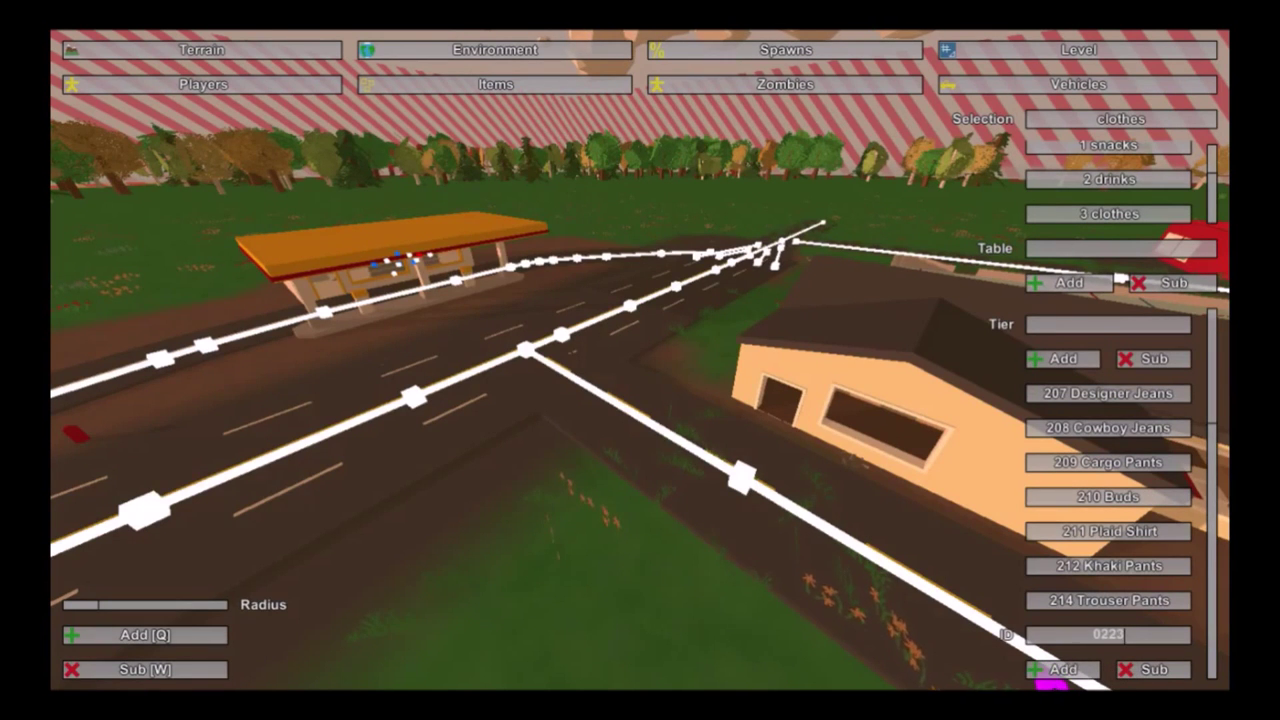
left_click(1058, 670)
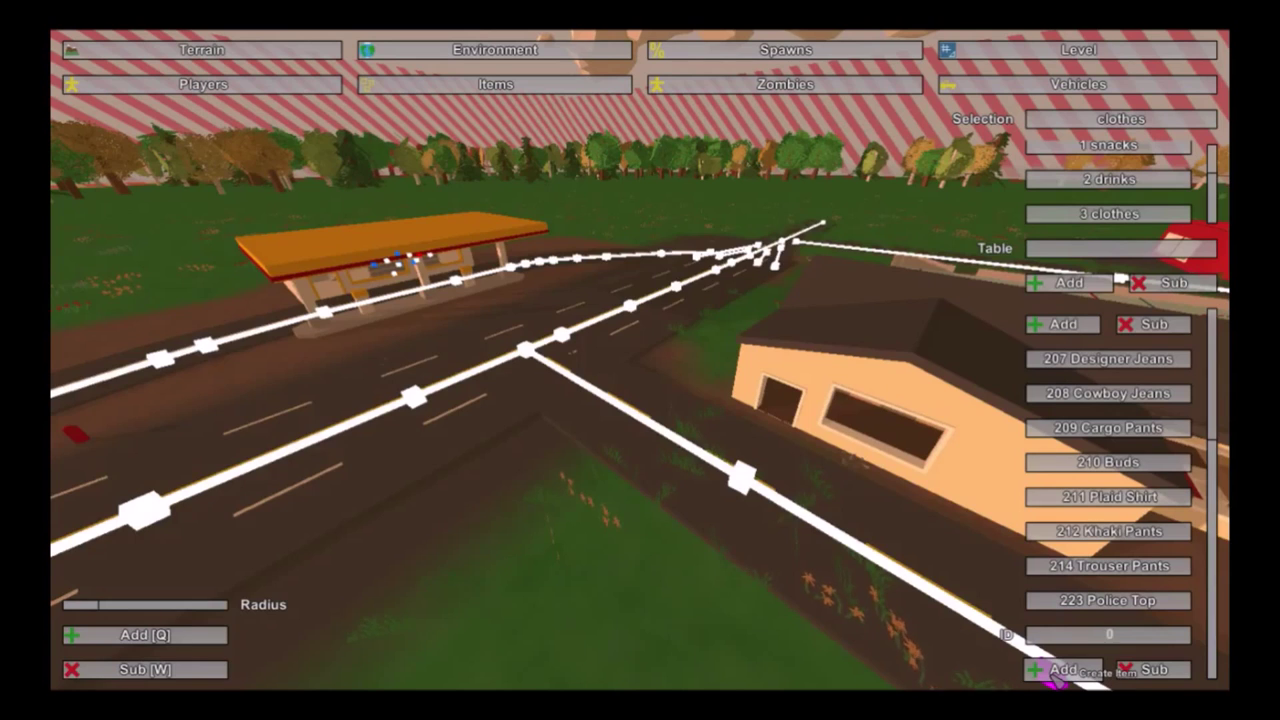
type("224")
left_click(1058, 670)
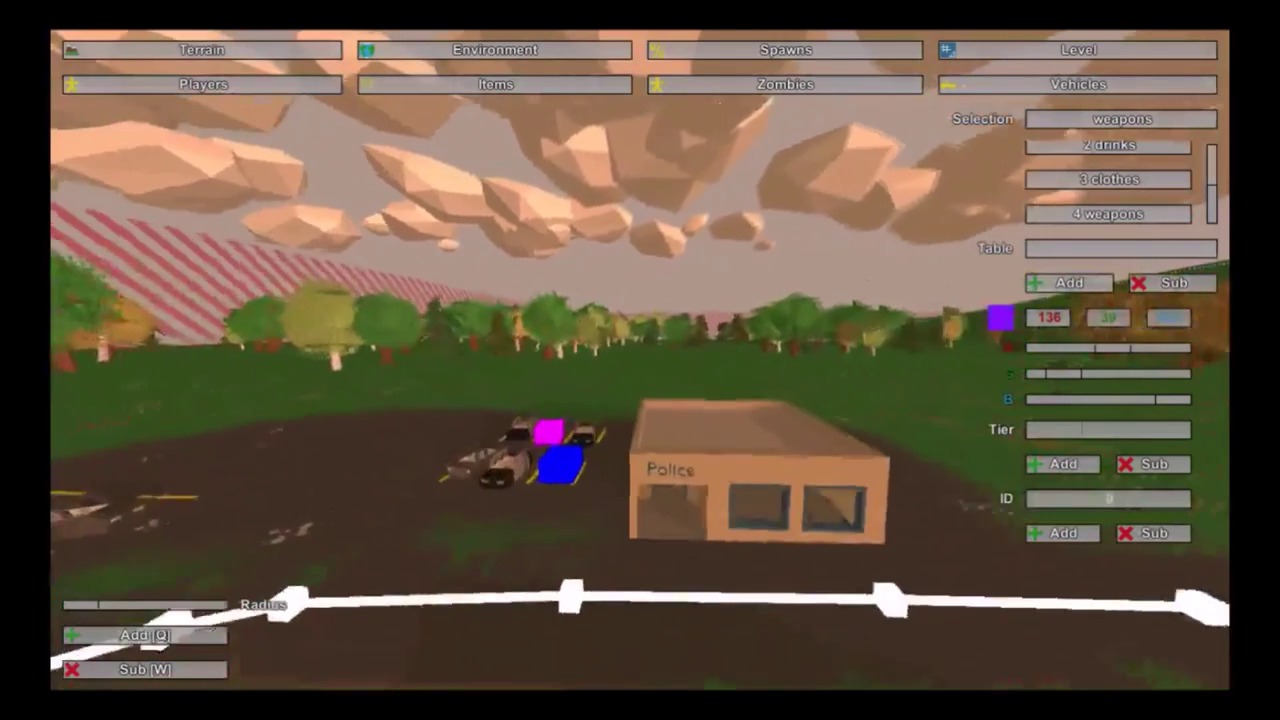
Step: Give the weapons table a tier named "common" while positioned inside the police station
key("w")
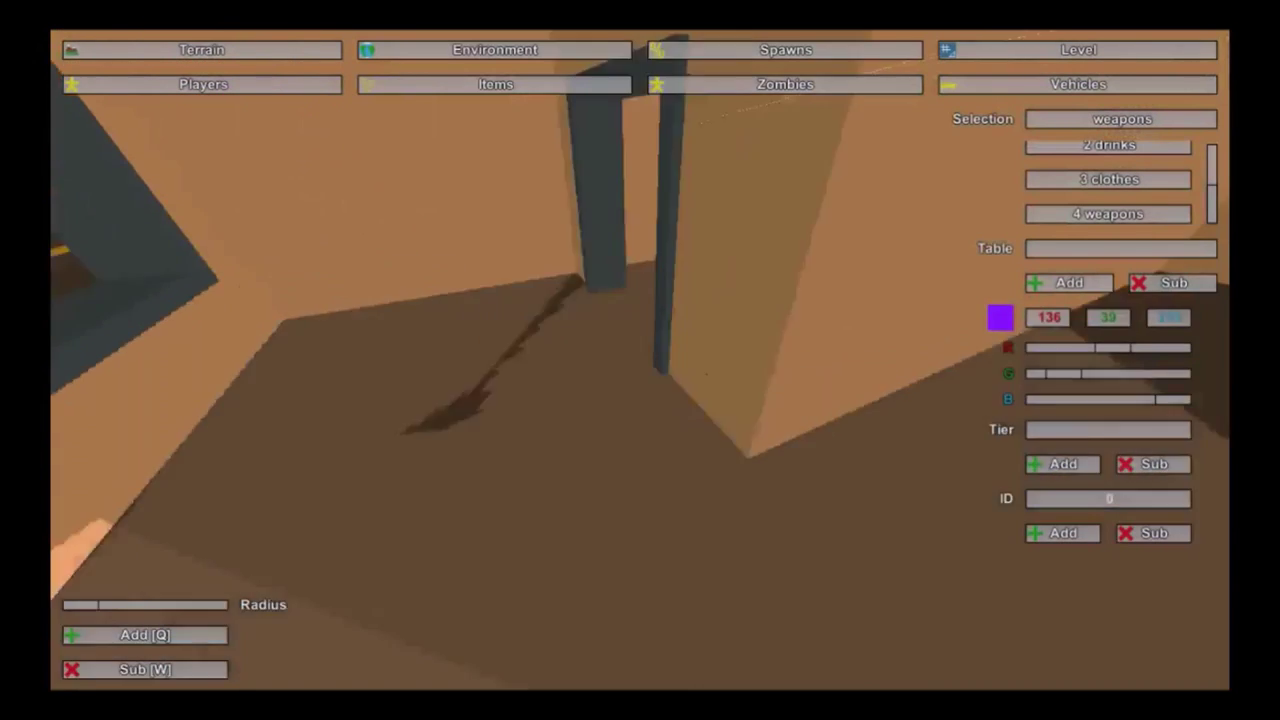
right_click_drag(706, 374, 716, 380)
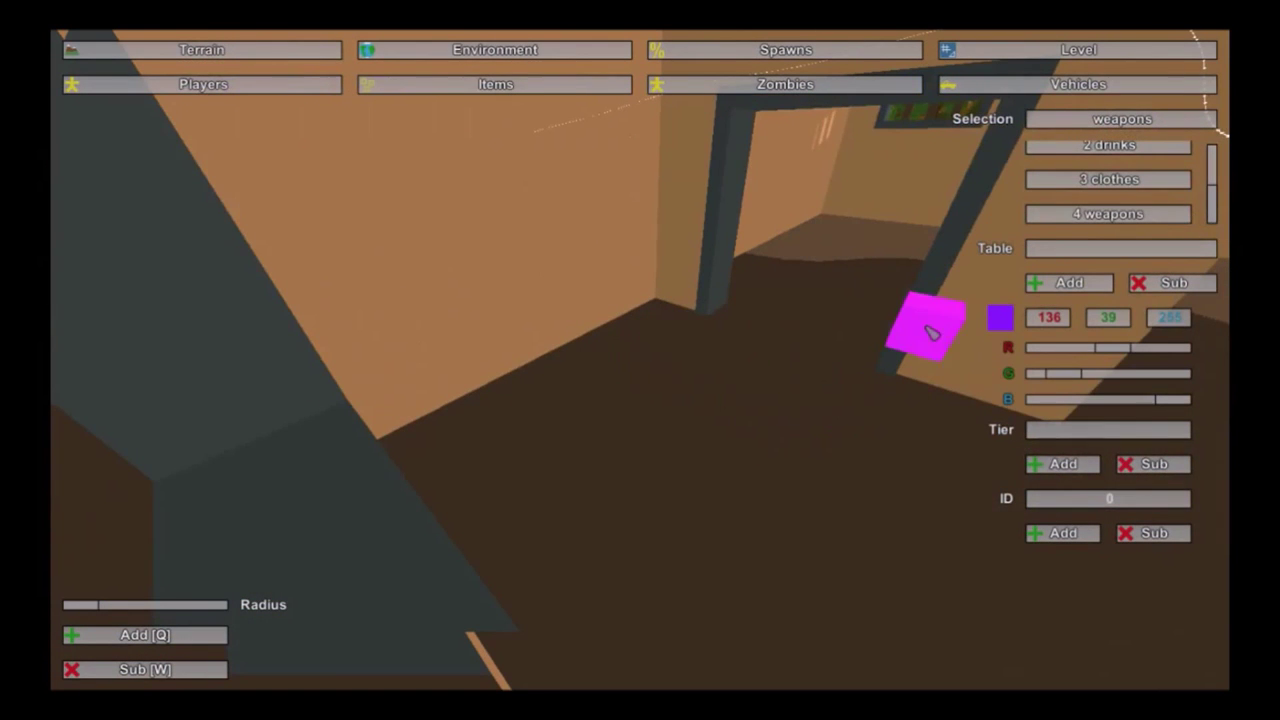
left_click(1091, 434)
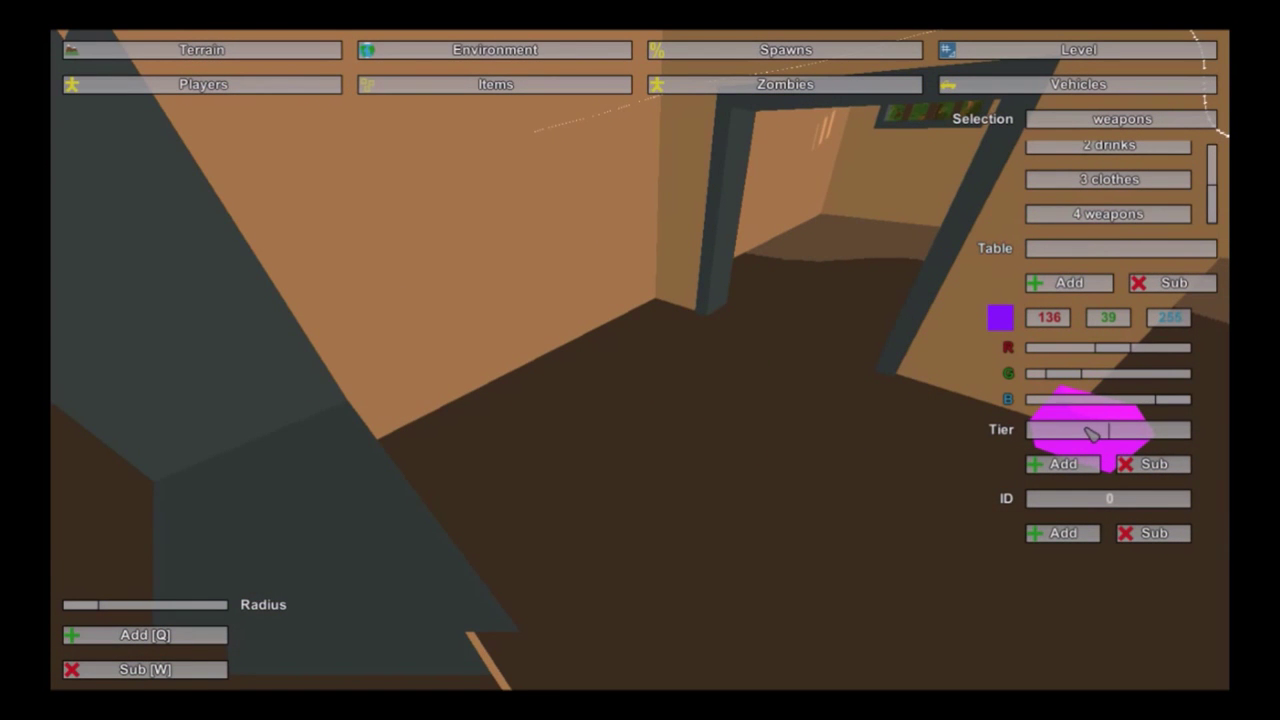
type("common")
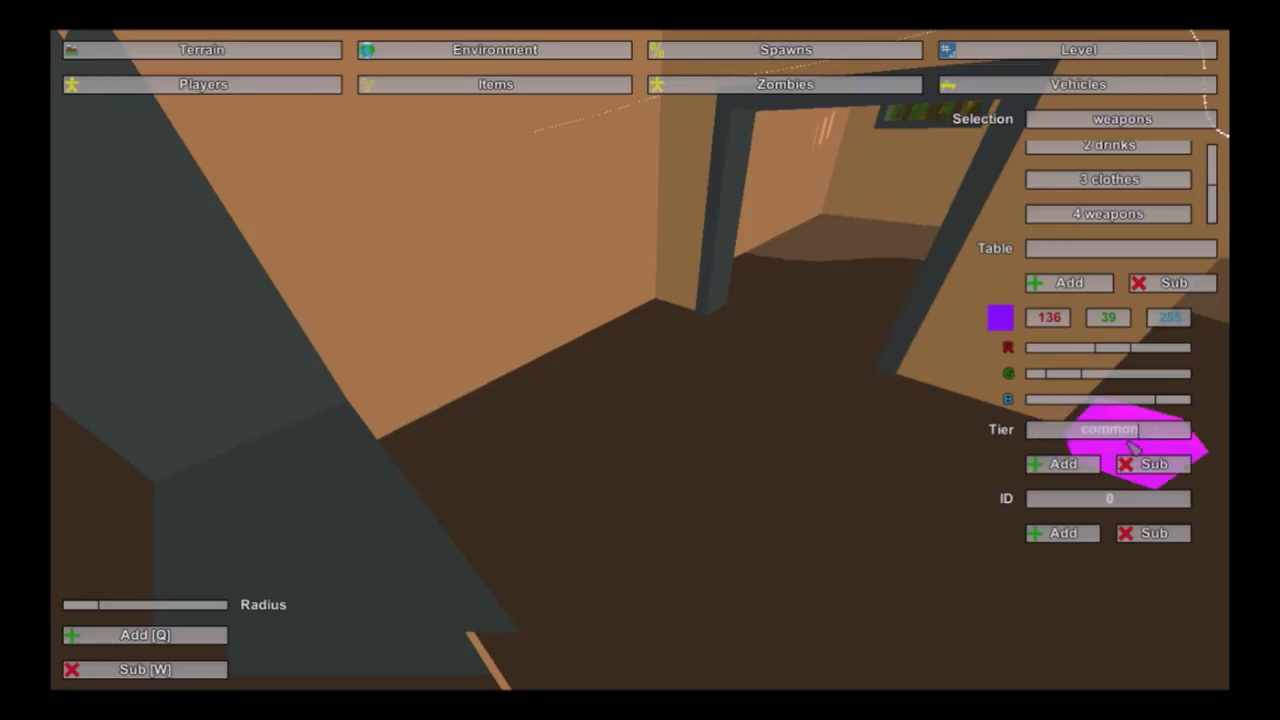
left_click(1088, 464)
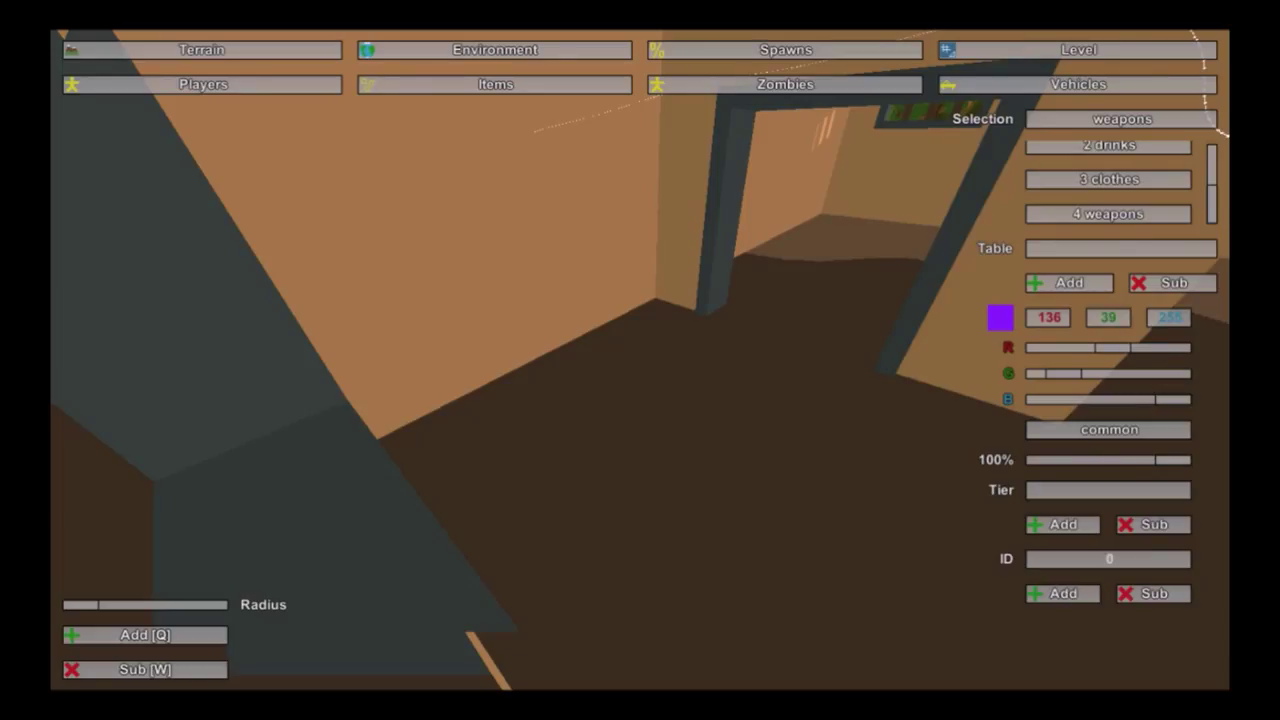
Step: Add item IDs 4, 18 and 97 to the weapons table's common tier
left_click(1115, 560)
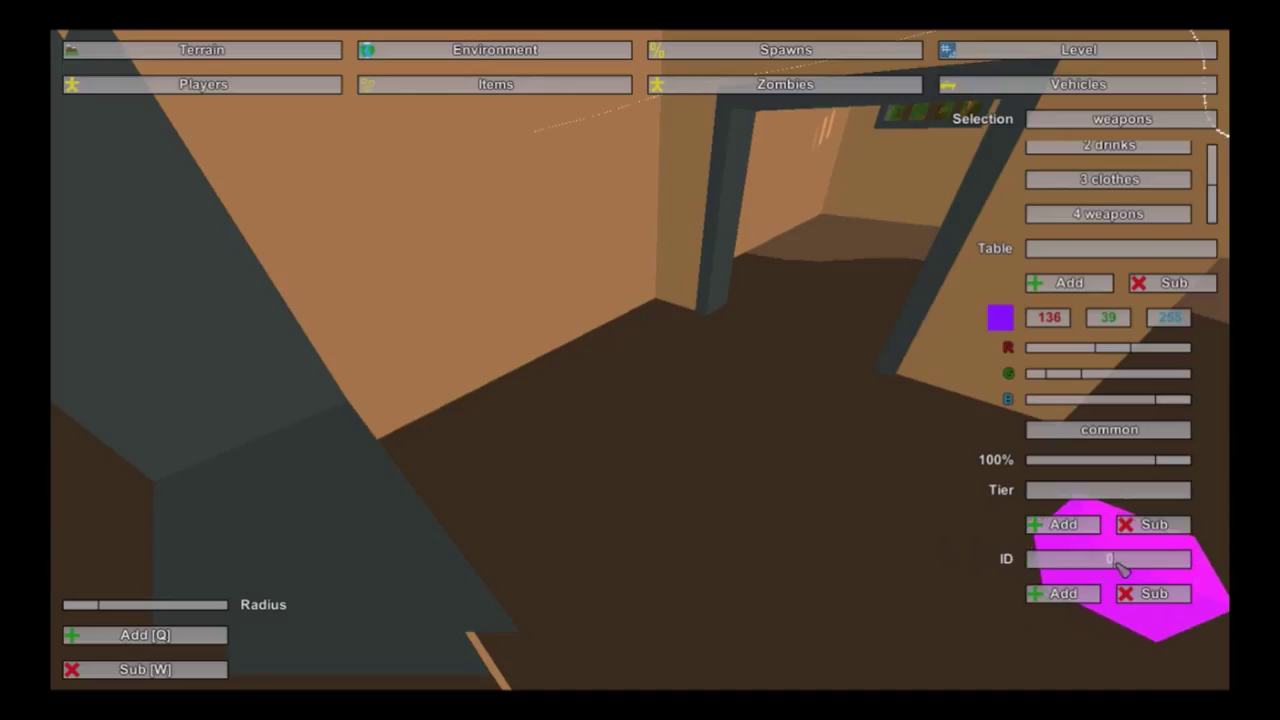
left_click(1080, 595)
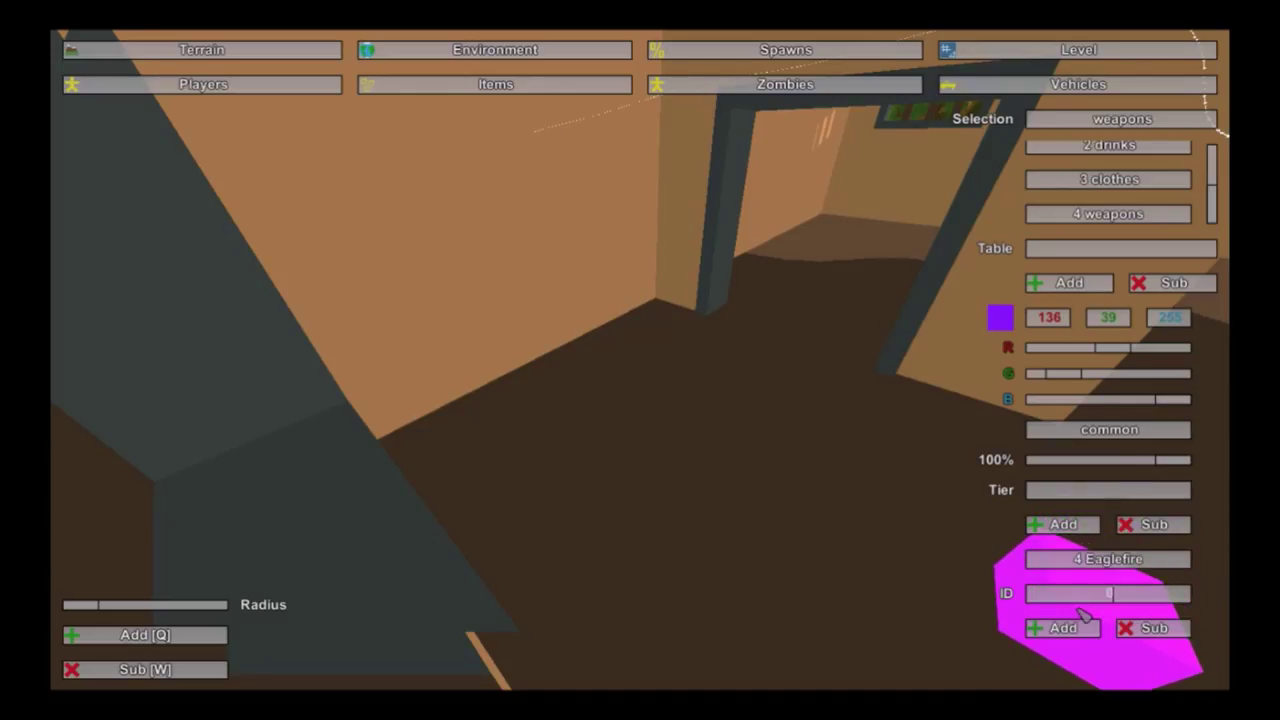
type("18")
left_click(1082, 627)
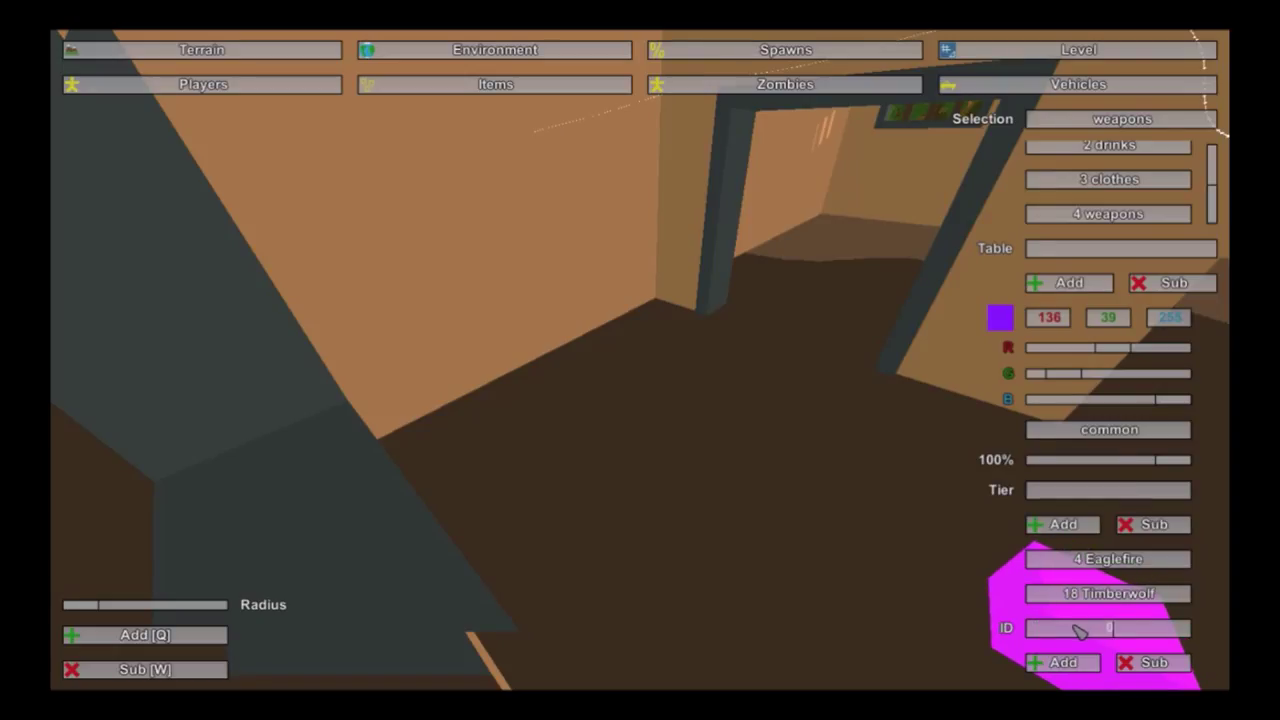
type("97")
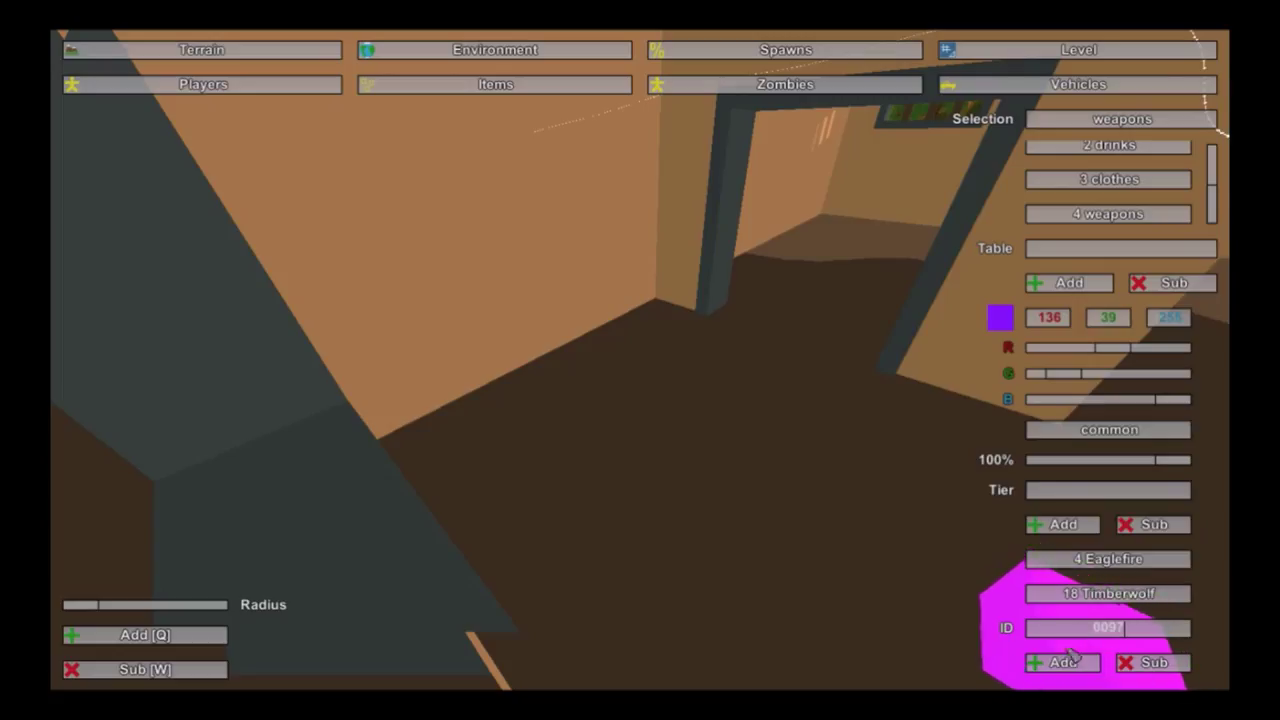
left_click(1066, 663)
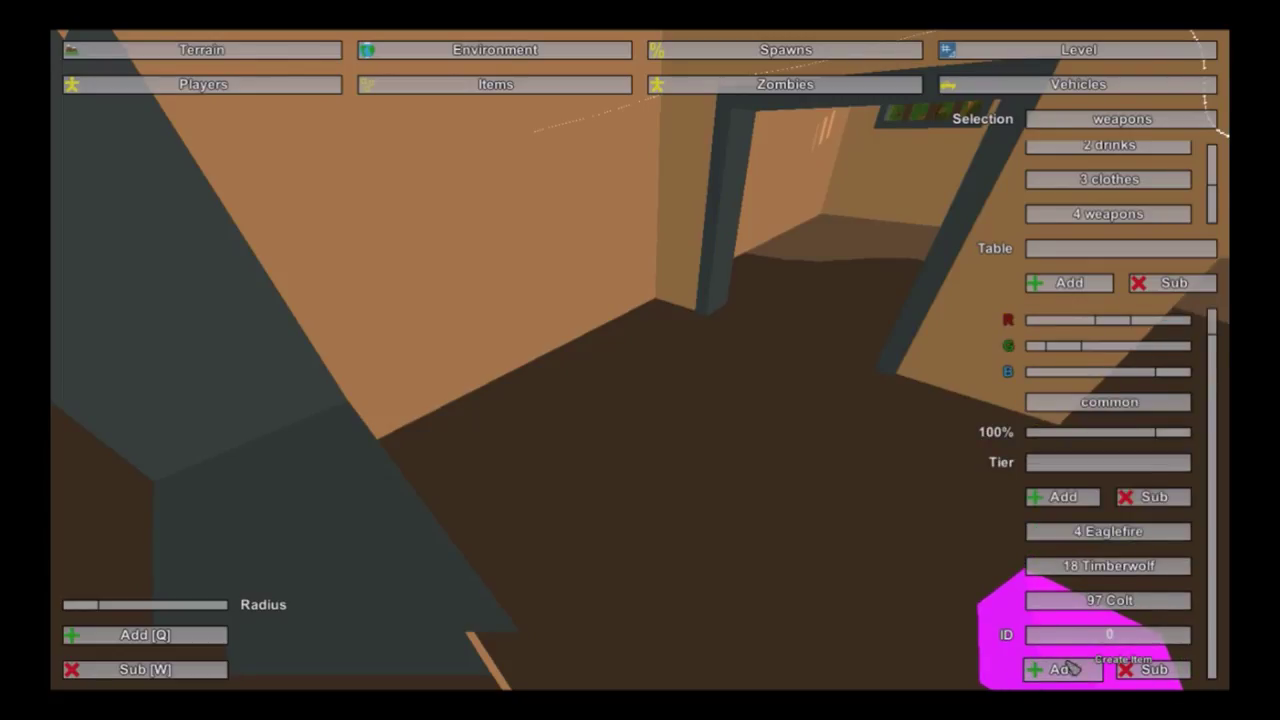
Step: Add item IDs 101 and 107 to the weapons table's common tier
type("101")
left_click(1066, 669)
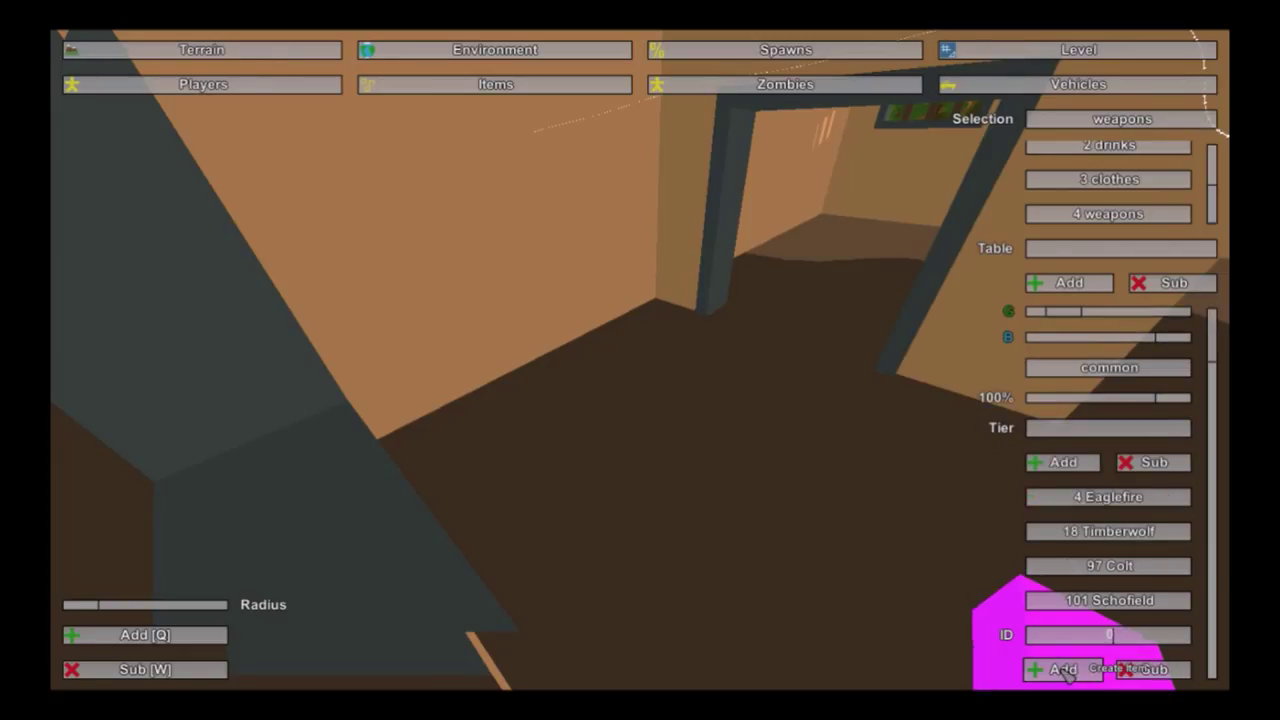
type("107")
left_click(1064, 669)
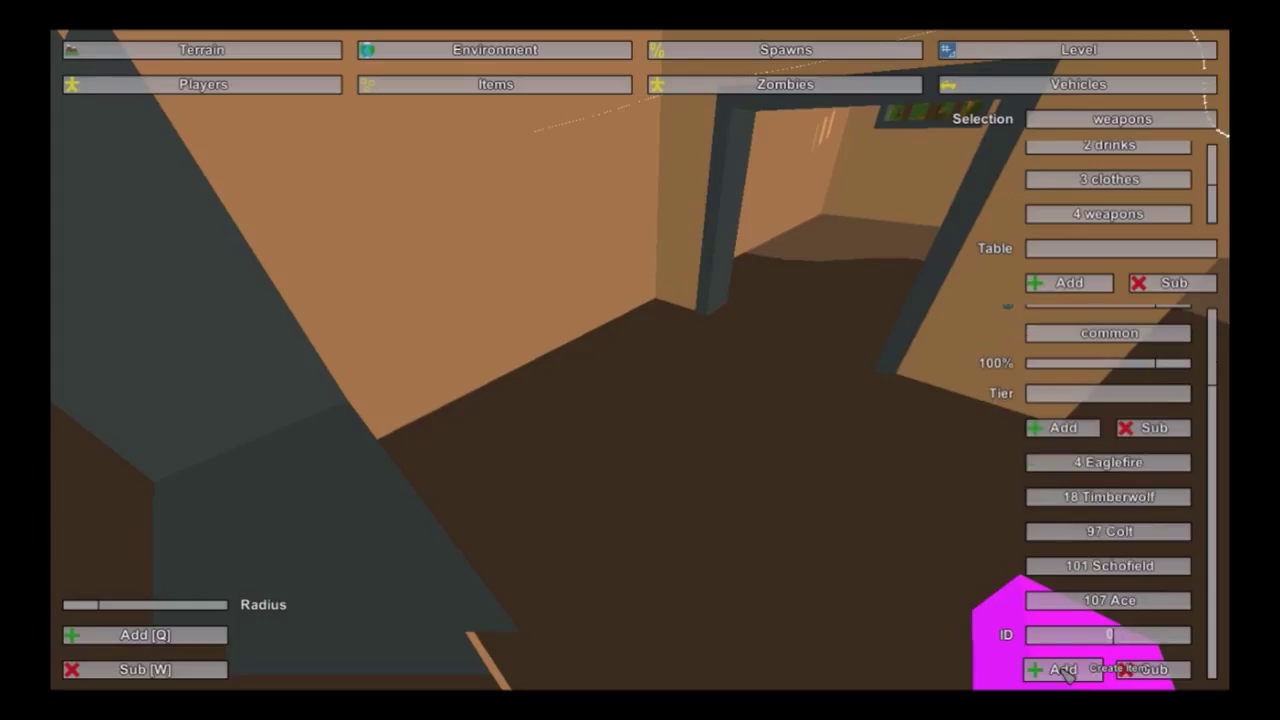
Step: Remove the Eaglefire, Timberwolf and Colt from the weapons table's common tier
left_click(1100, 462)
left_click(1148, 666)
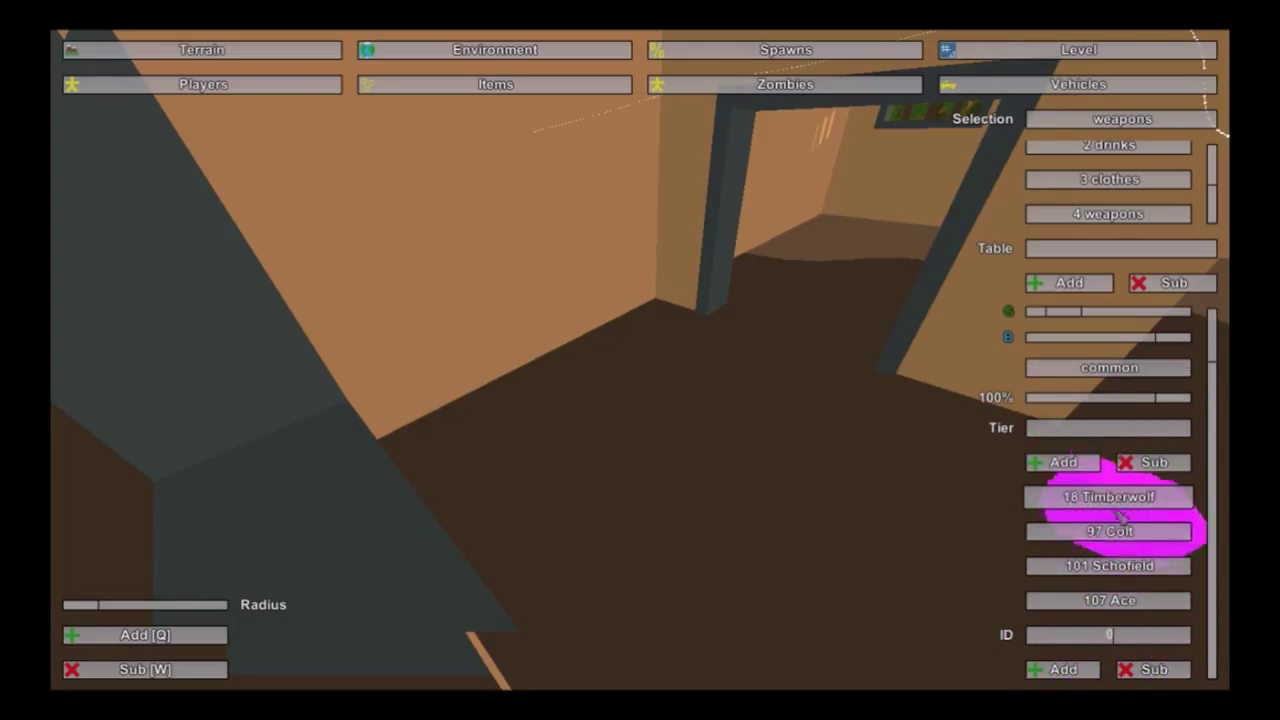
left_click(1150, 669)
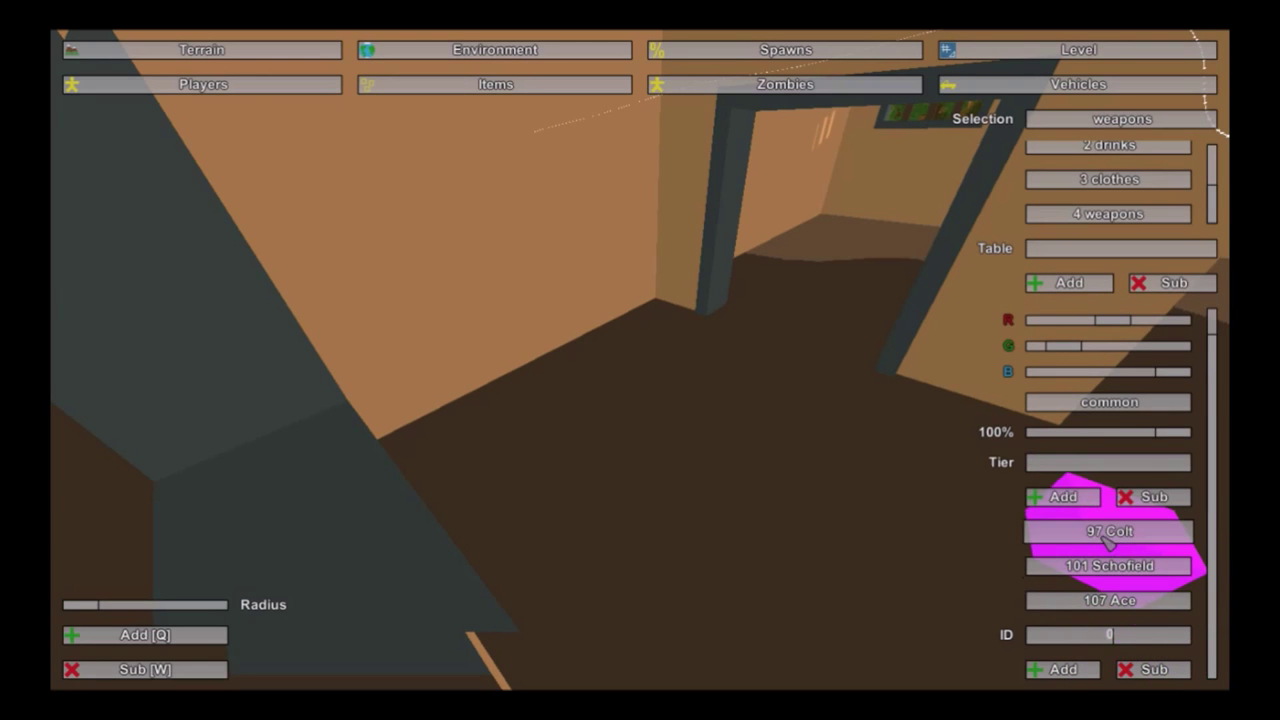
left_click(1150, 669)
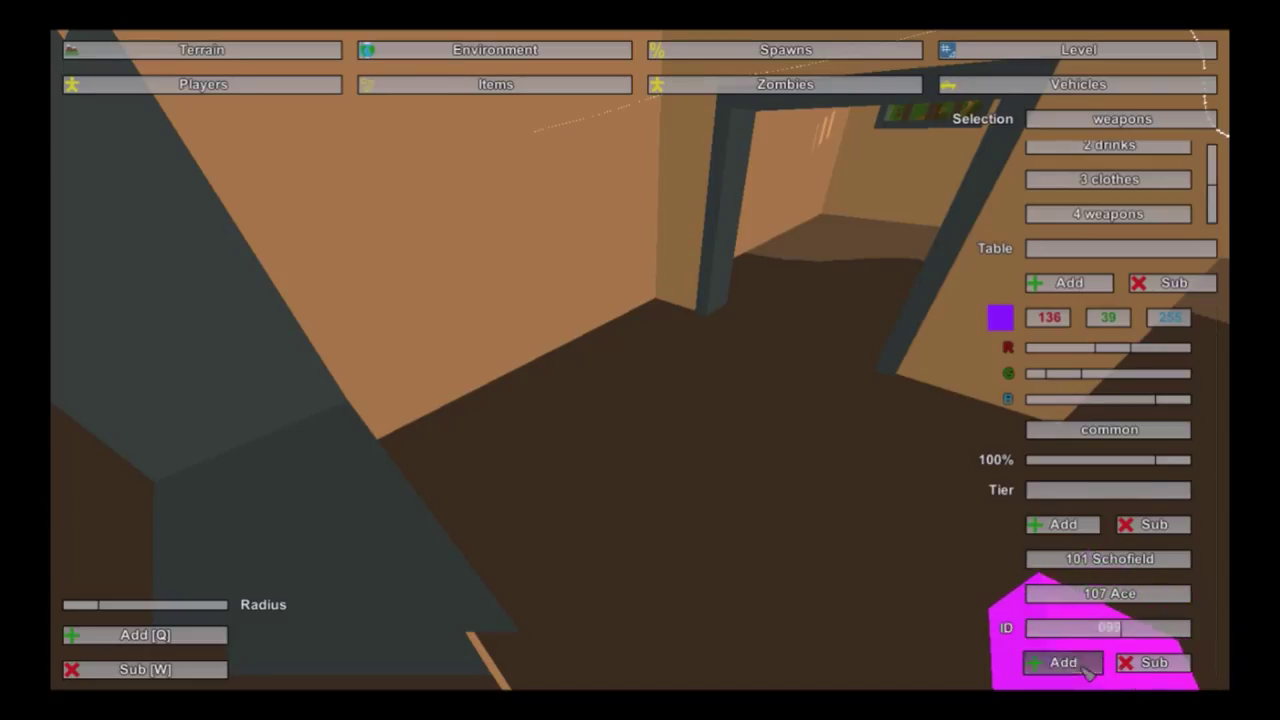
Step: Add item IDs 99 and 97 to the weapons table's common tier and place two weapon spawn points on the floor beyond the police station's inner doorway
left_click(1066, 664)
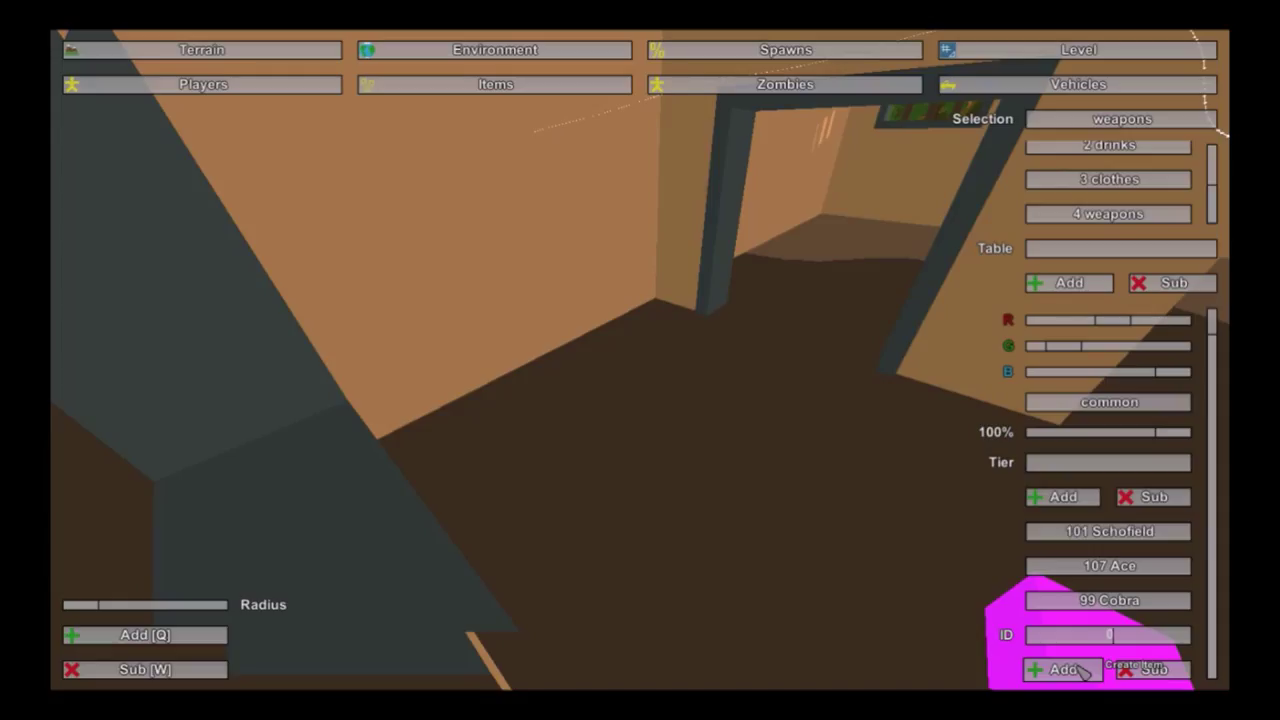
left_click(1066, 669)
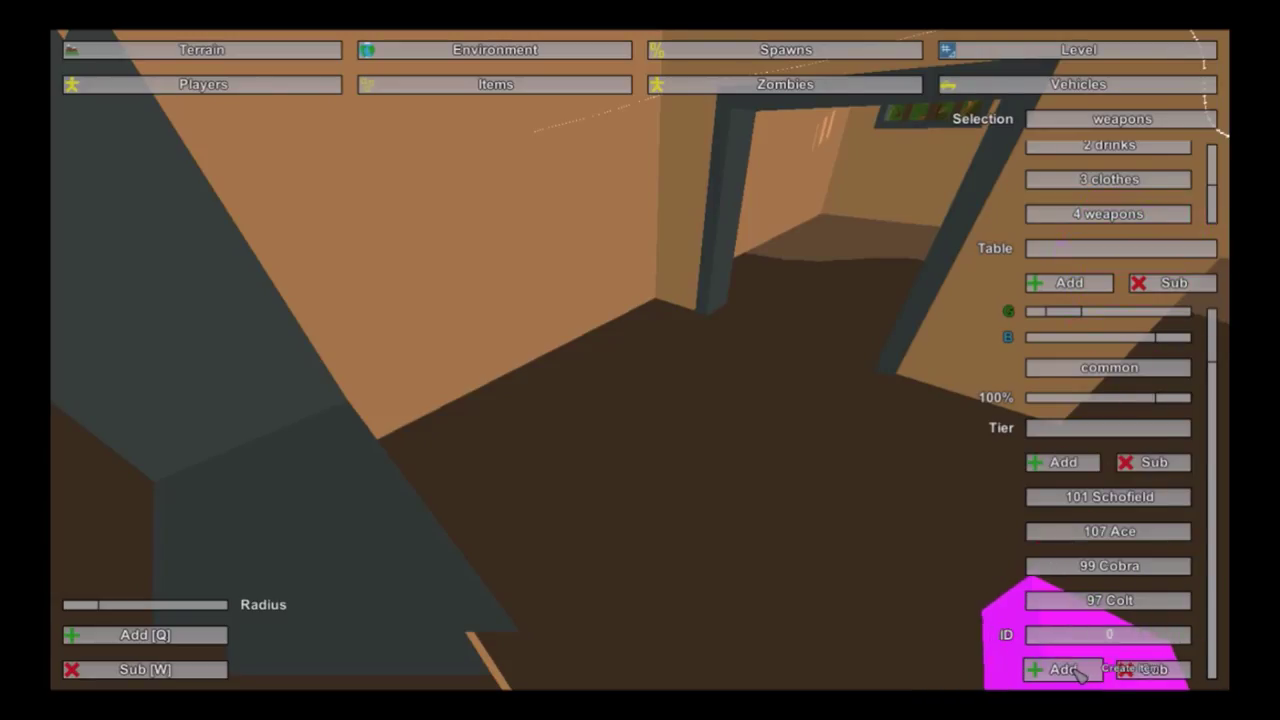
left_click(876, 232)
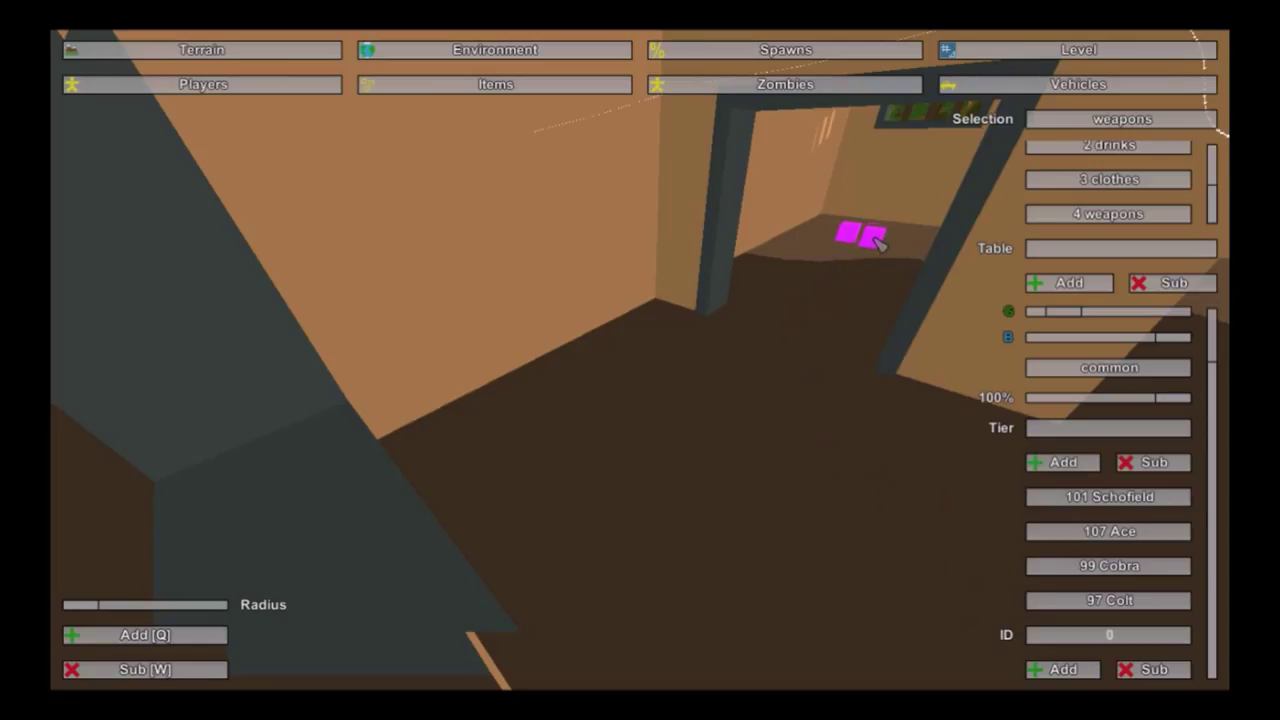
Step: Create a new item spawn table named "mili weapons" and make it the active table
left_click(1059, 253)
left_click(1063, 250)
type("mil")
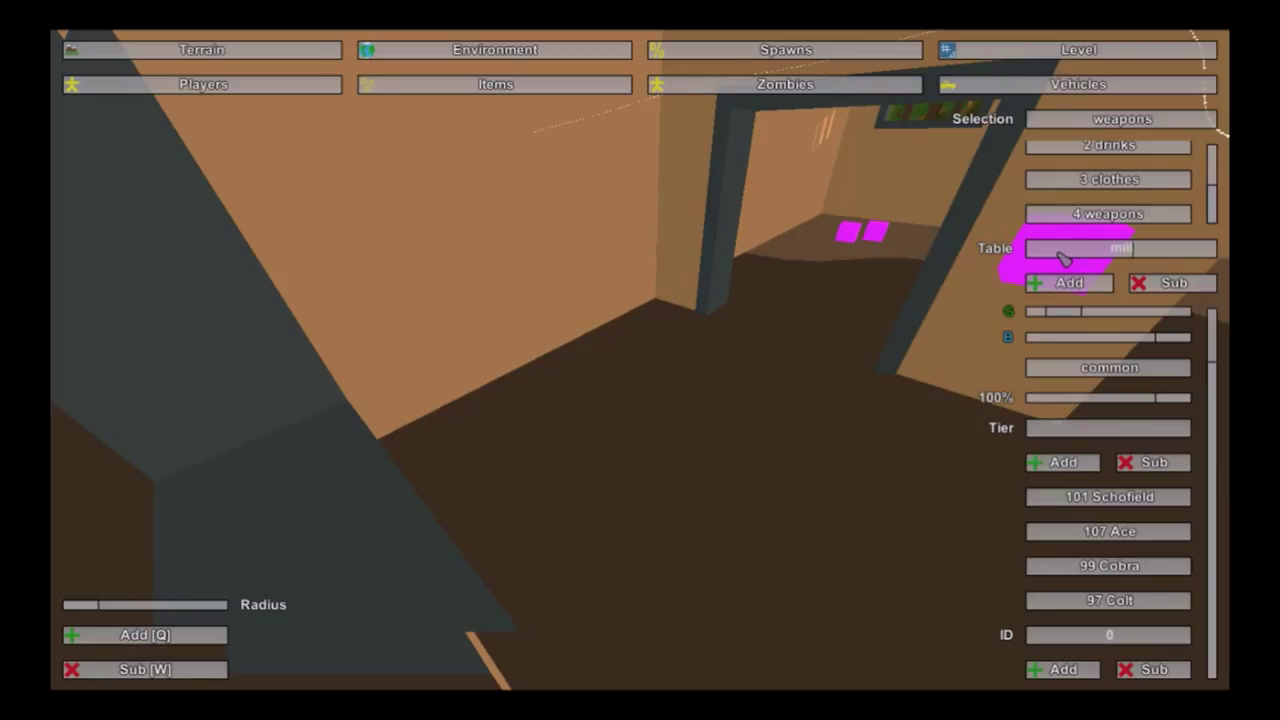
type("i weapons")
left_click(1078, 282)
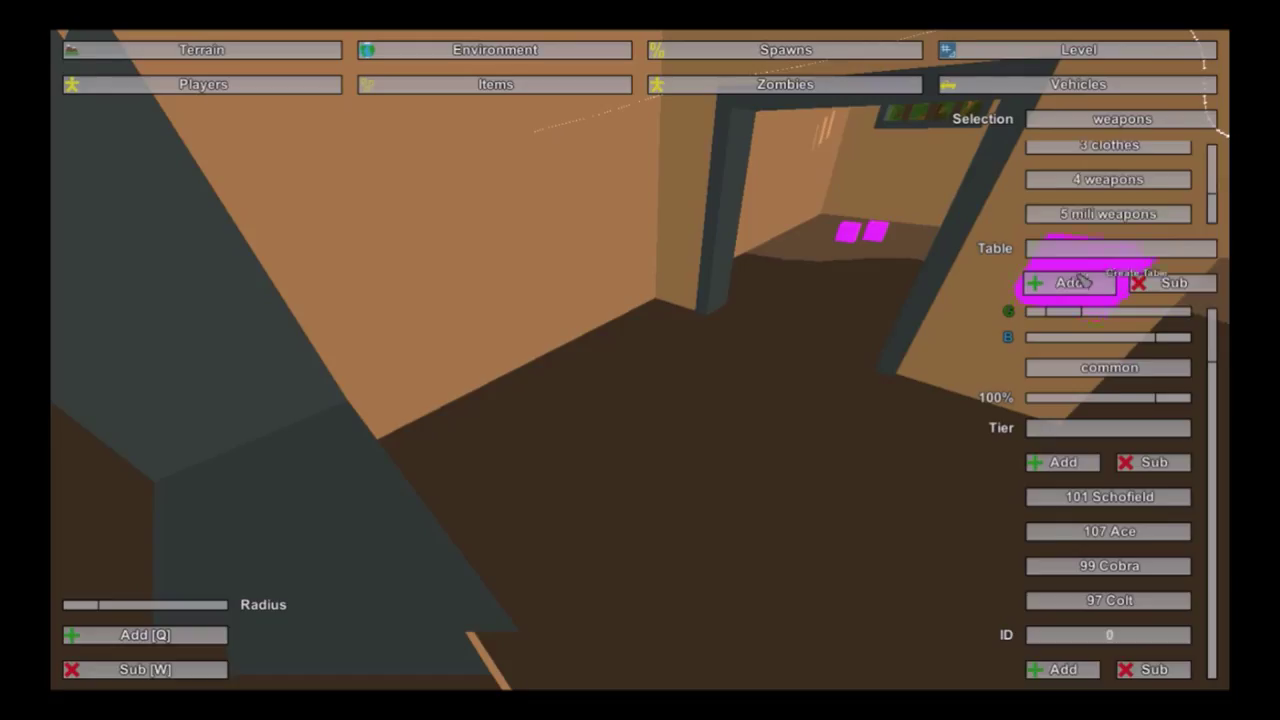
left_click(1092, 220)
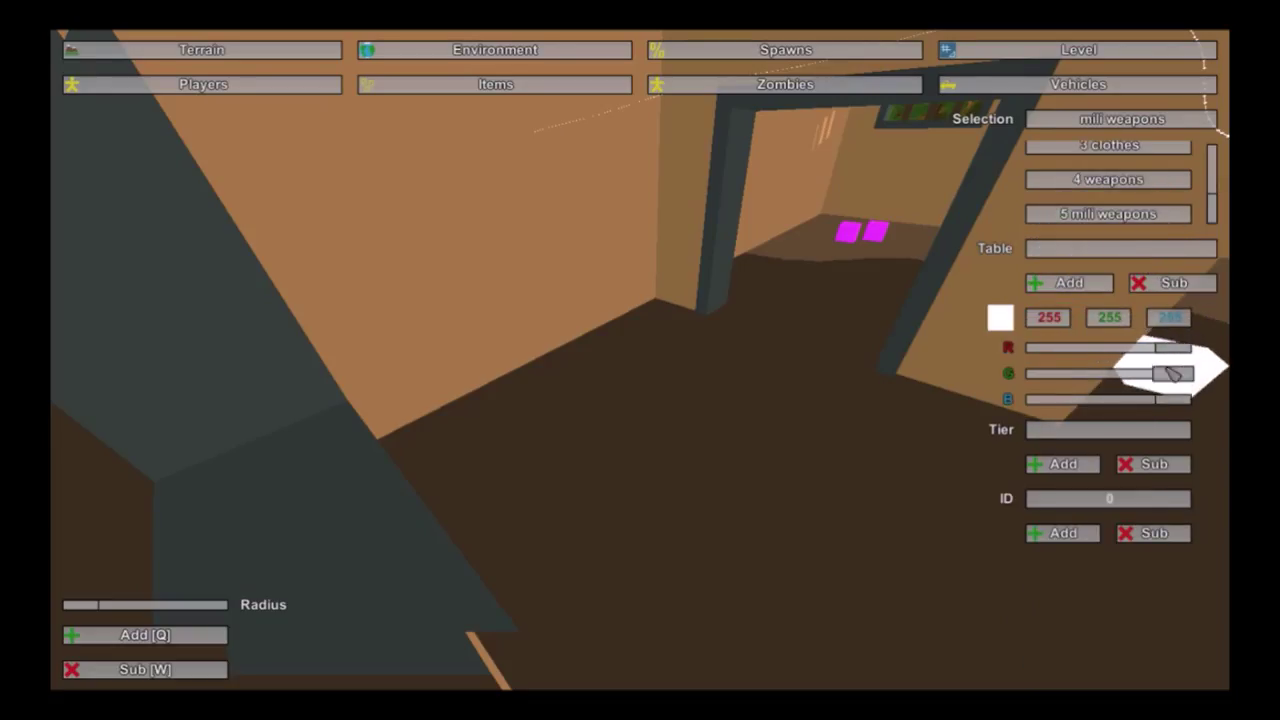
Step: Set the mili weapons table's colour to blue (0, 0, 255) and add a tier named "common" to it
left_click_drag(1168, 350, 863, 403)
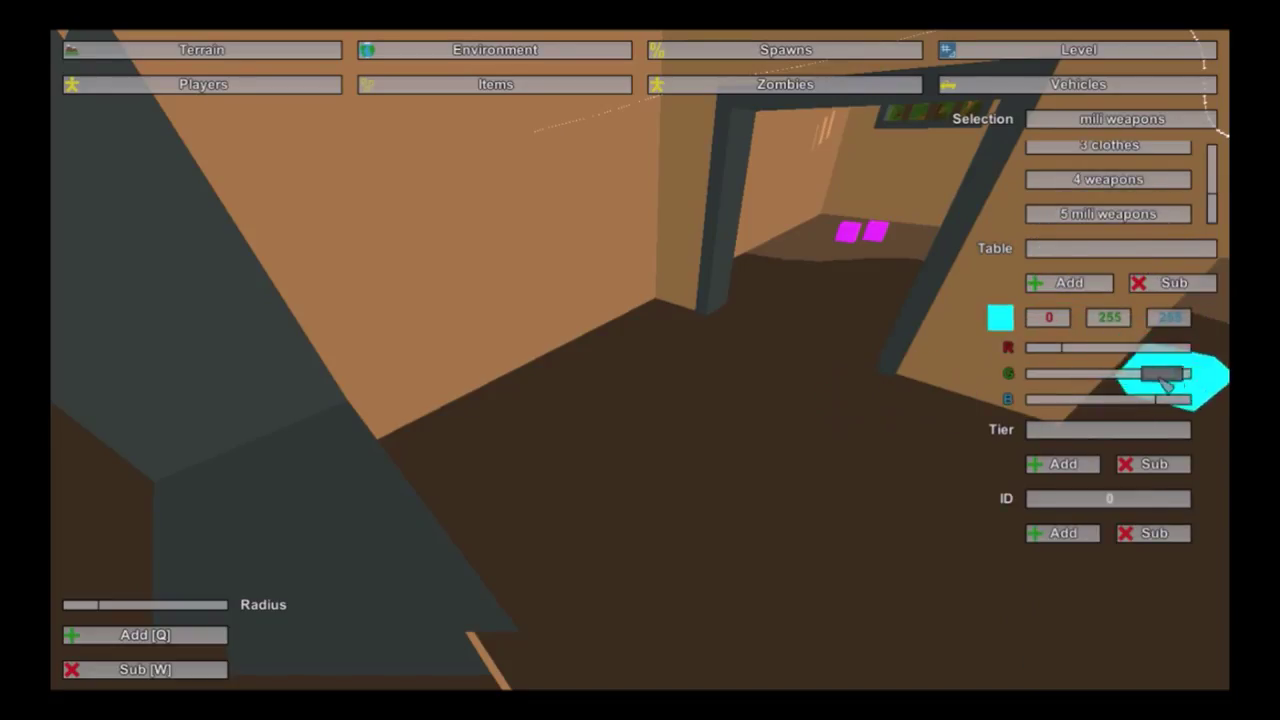
left_click_drag(1158, 373, 1030, 400)
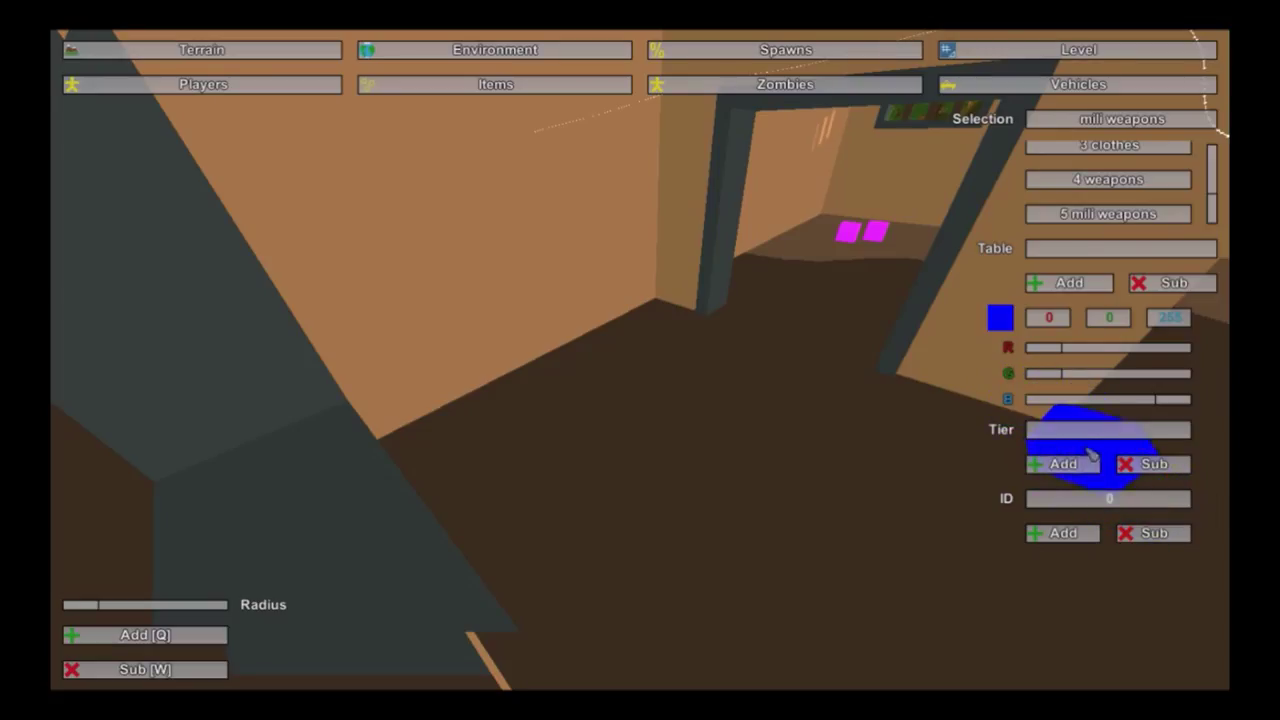
left_click(1085, 433)
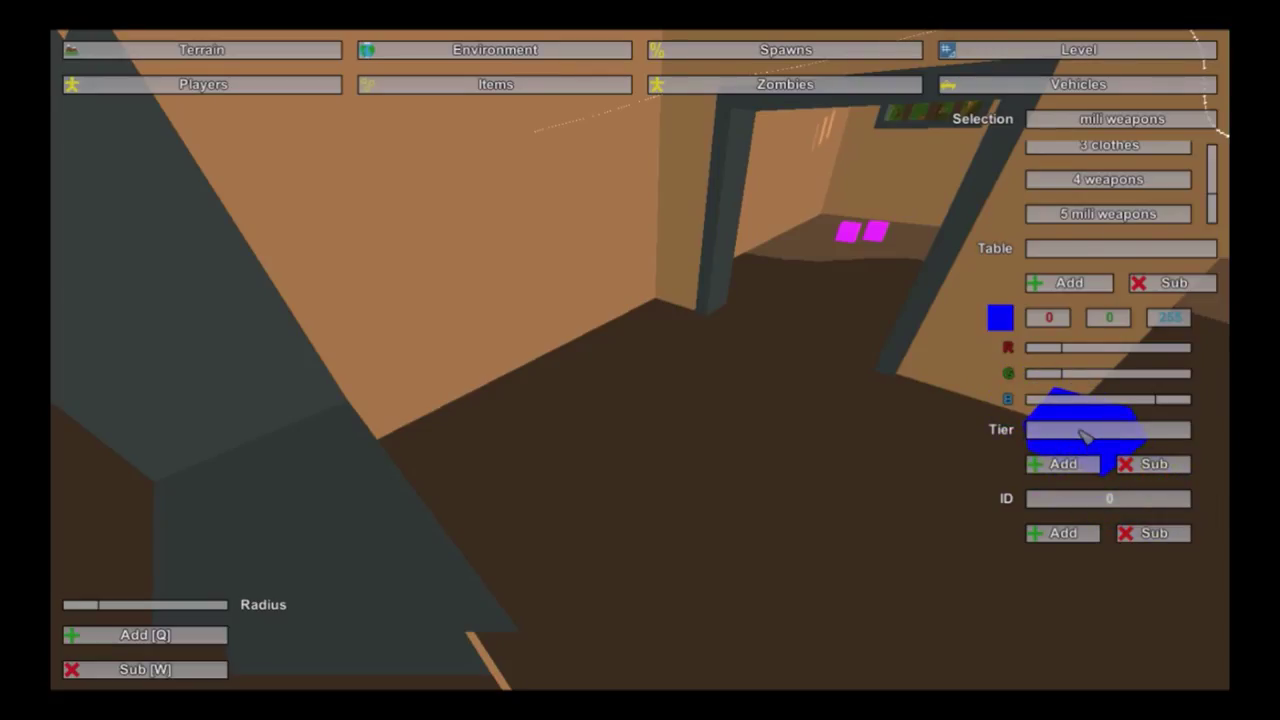
type("common")
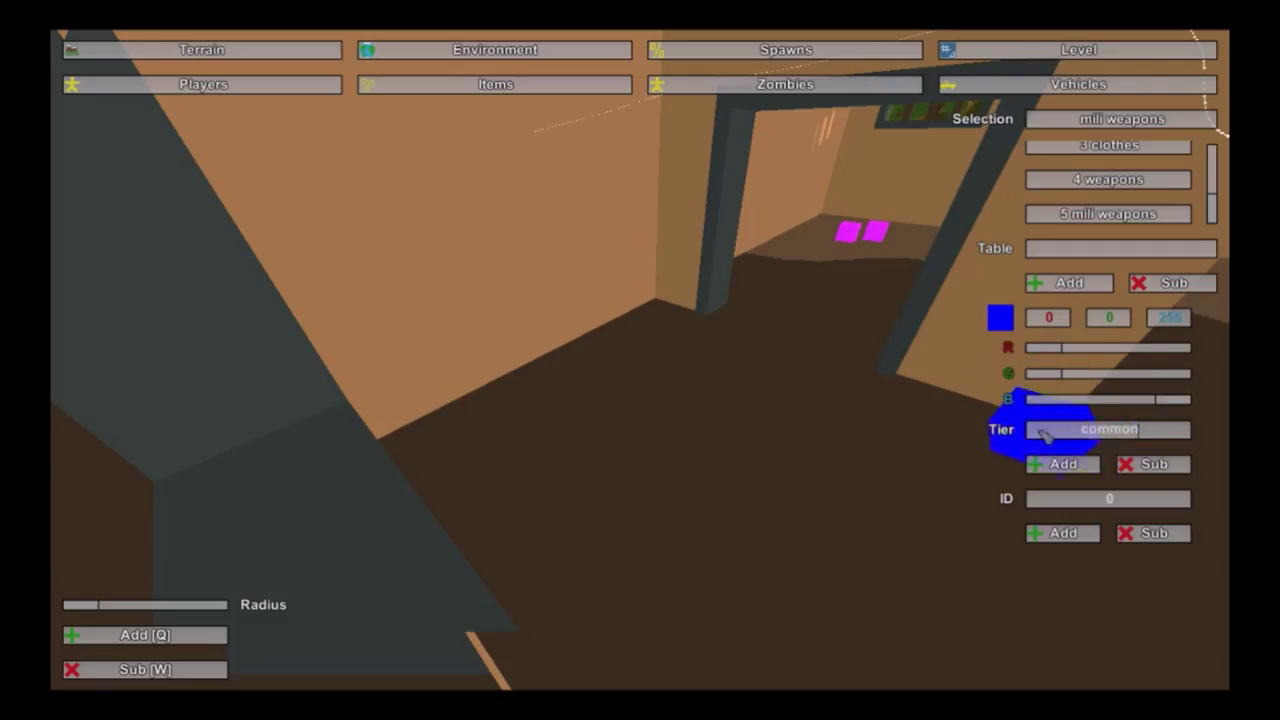
left_click(1063, 464)
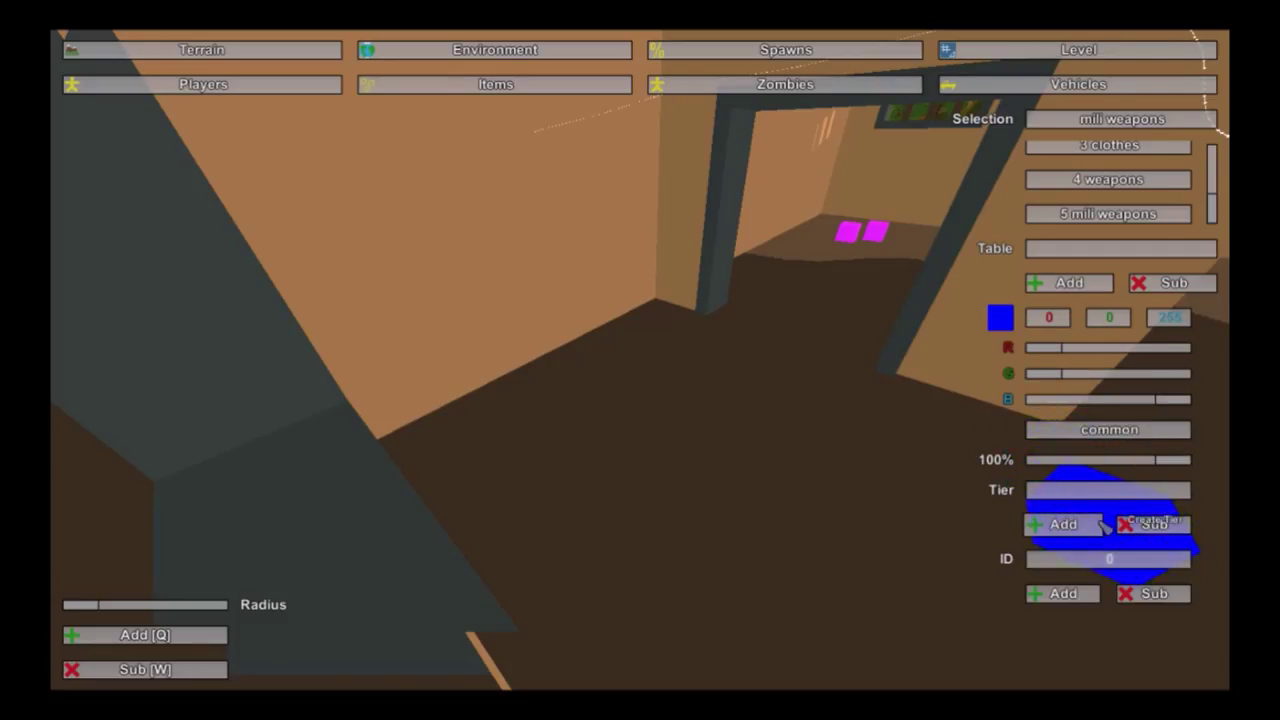
Step: Add an "uncommon" tier to the mili weapons table and balance the chances at 58% common and 42% uncommon
type("uncommon")
left_click(1104, 524)
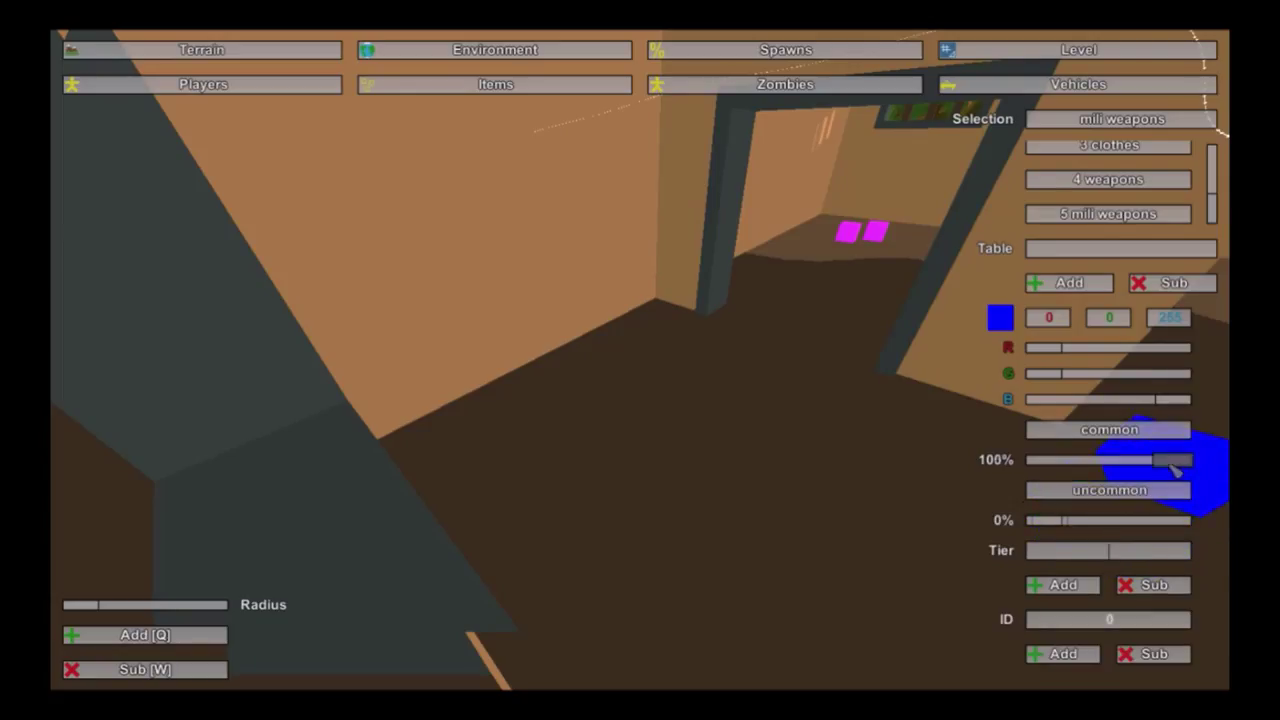
left_click_drag(1172, 459, 1117, 478)
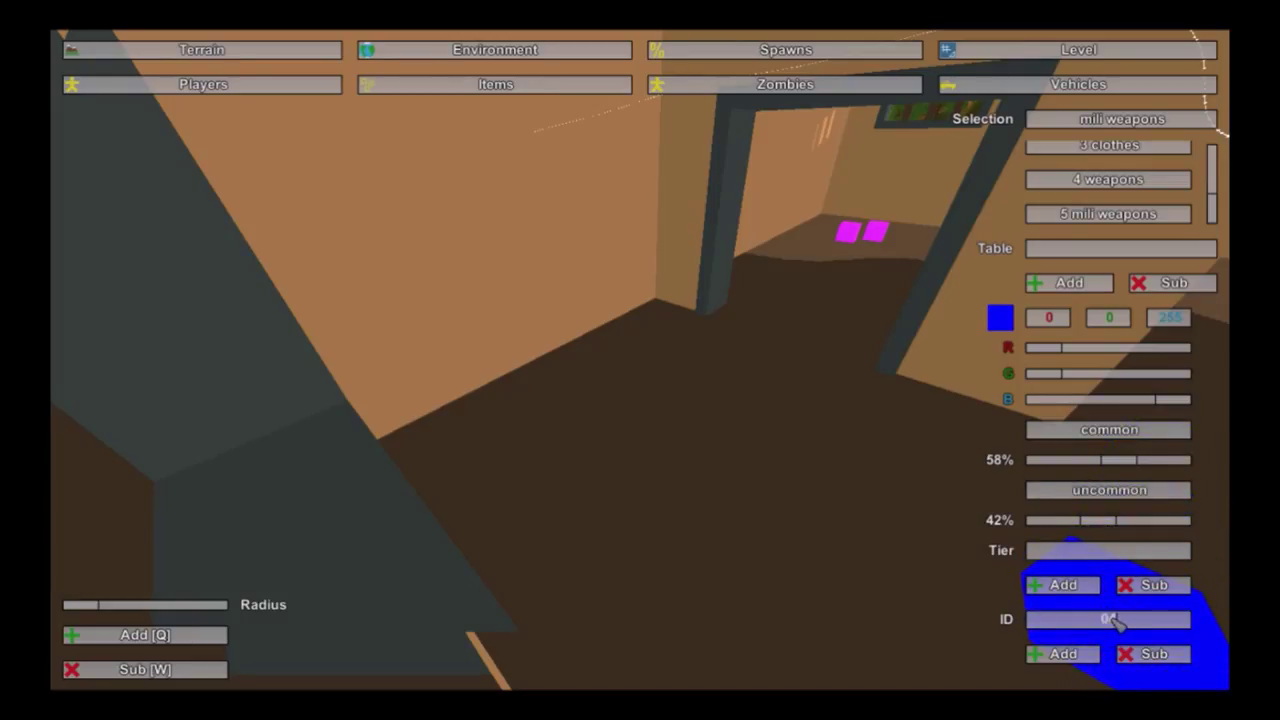
Step: Add item IDs 4, 18, 116, 254 and 132 to the mili weapons table and place one of its spawn points beyond the inner doorway
left_click(1063, 653)
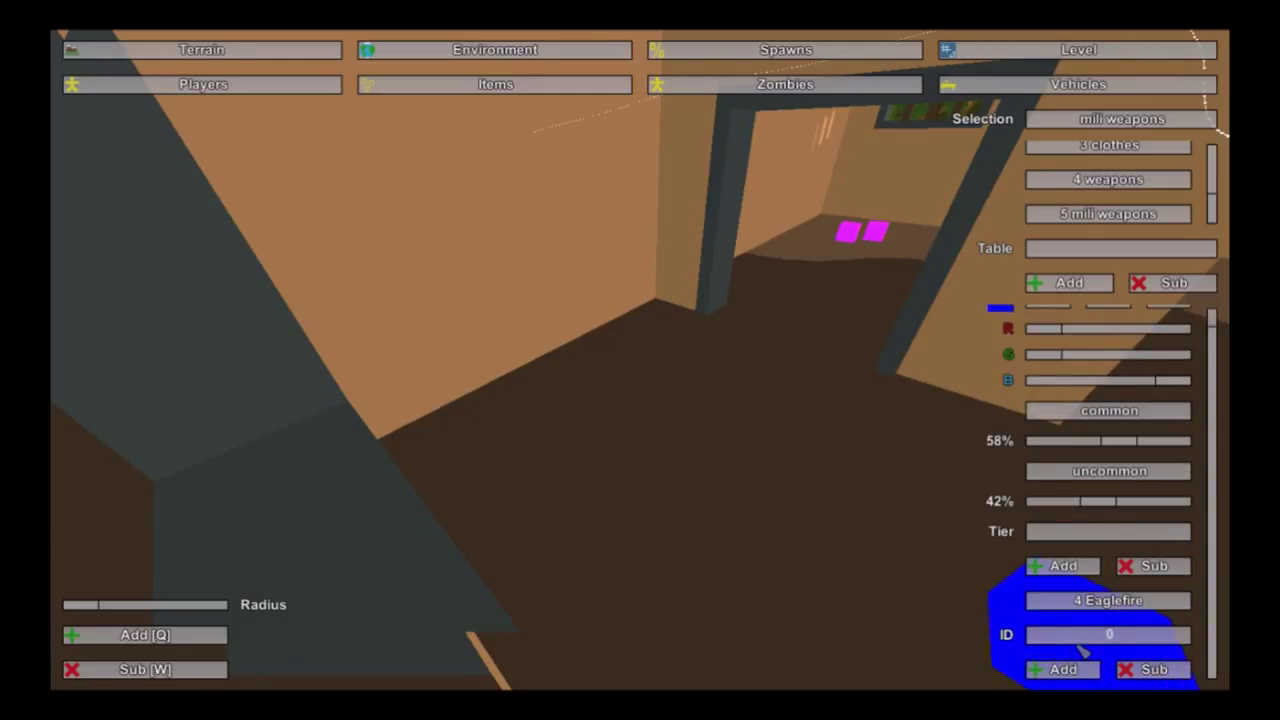
type("18")
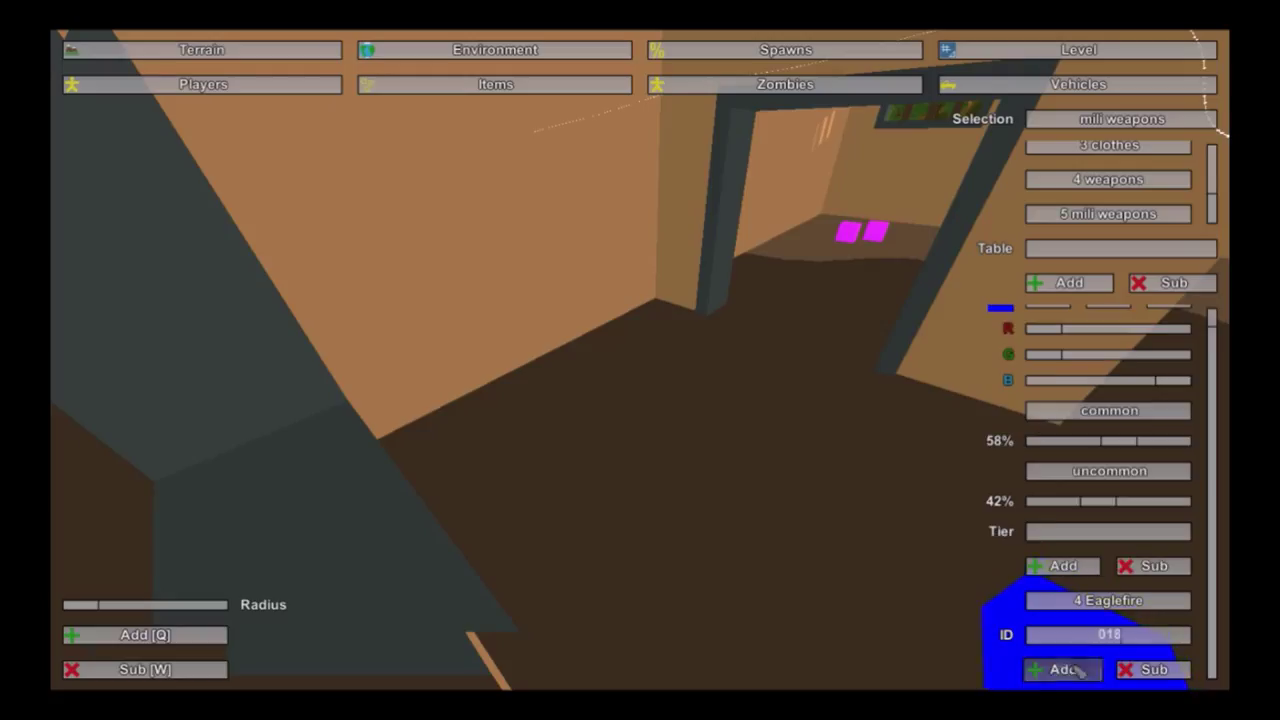
left_click(1079, 670)
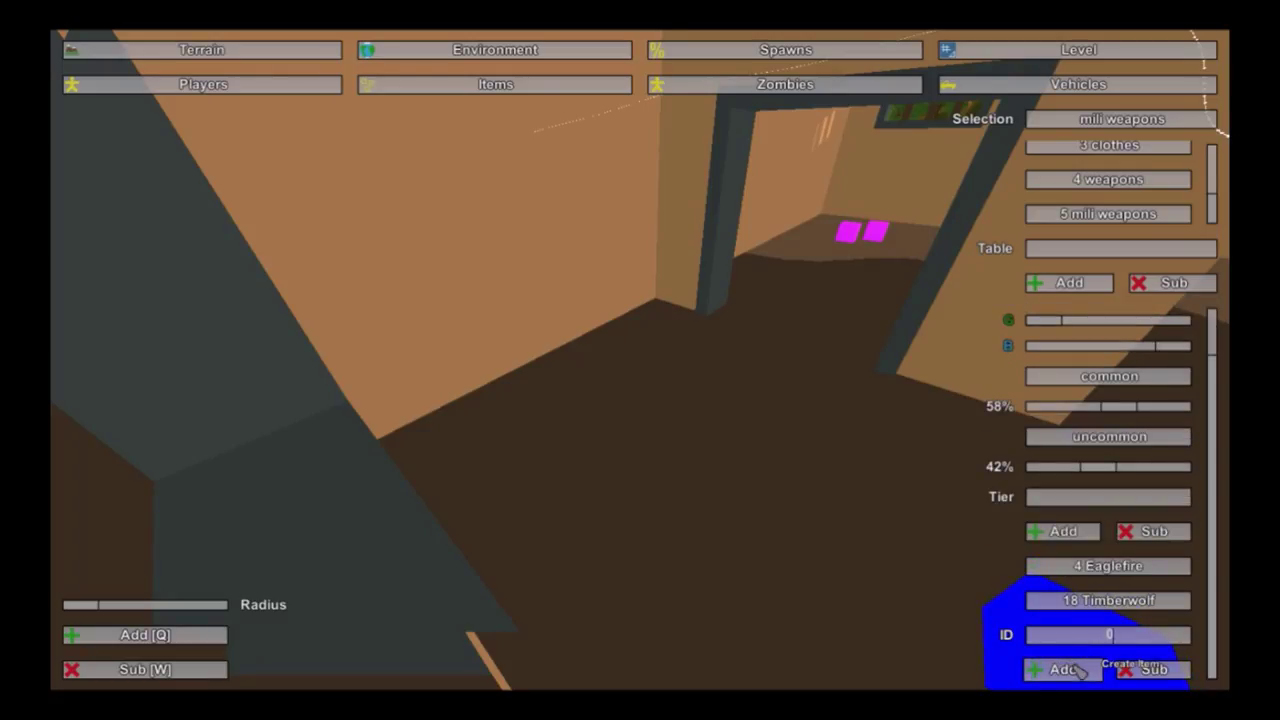
type("116")
left_click(1079, 670)
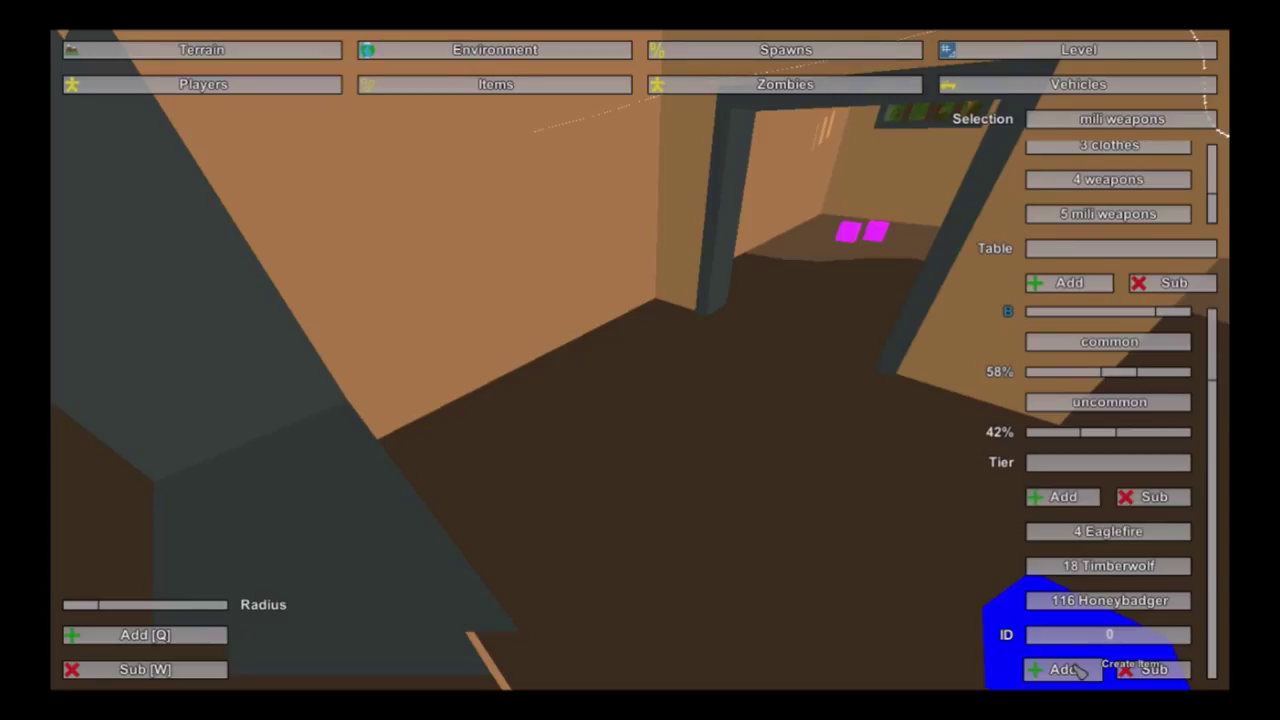
type("254")
left_click(1079, 670)
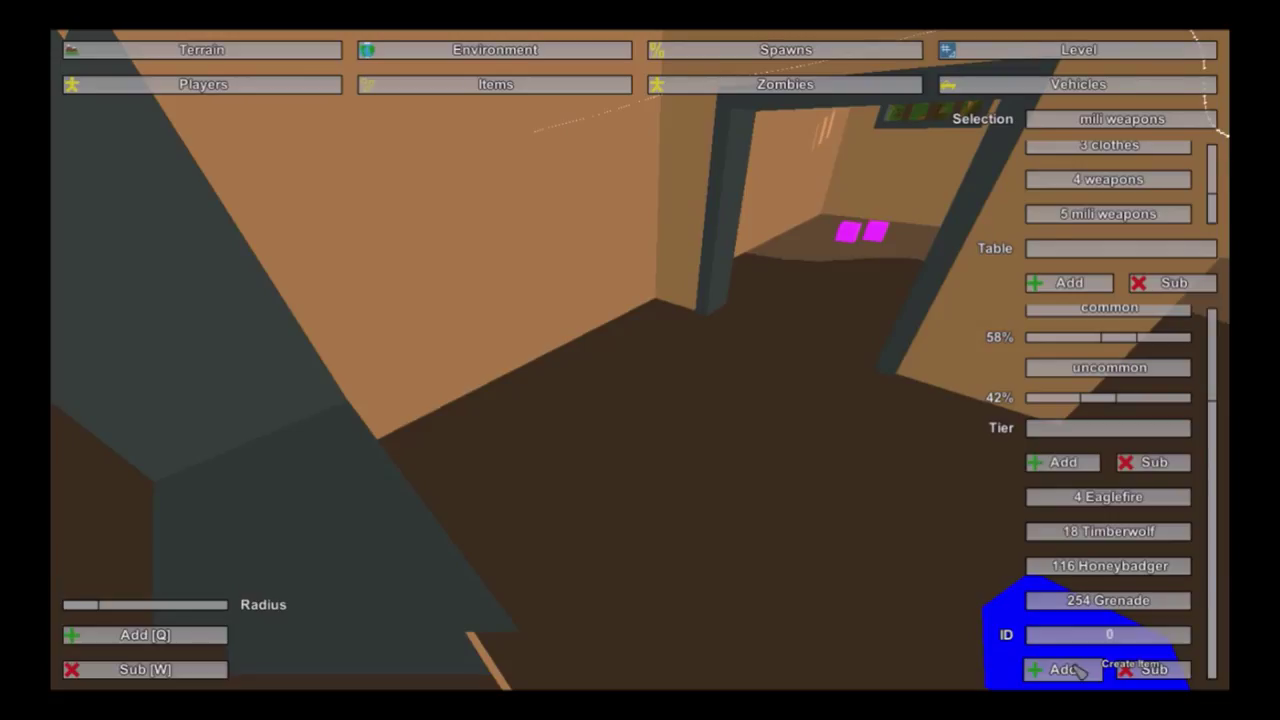
type("132")
left_click(1079, 670)
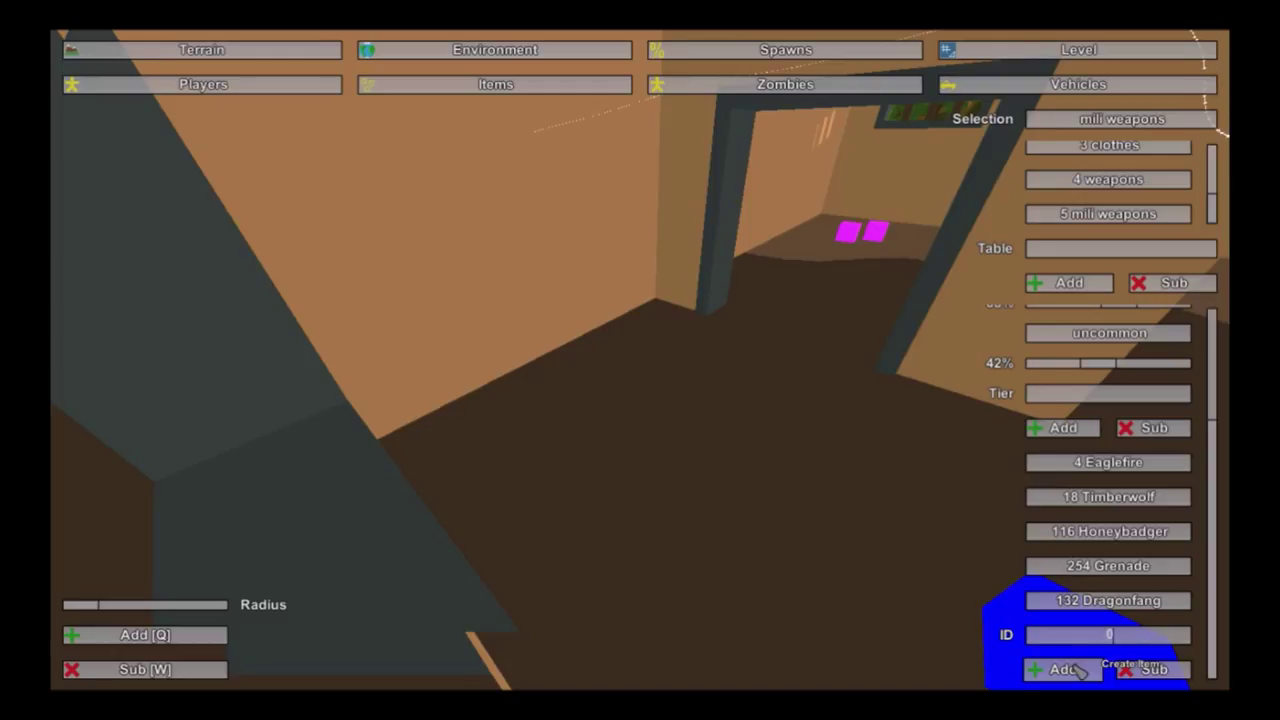
left_click(875, 258)
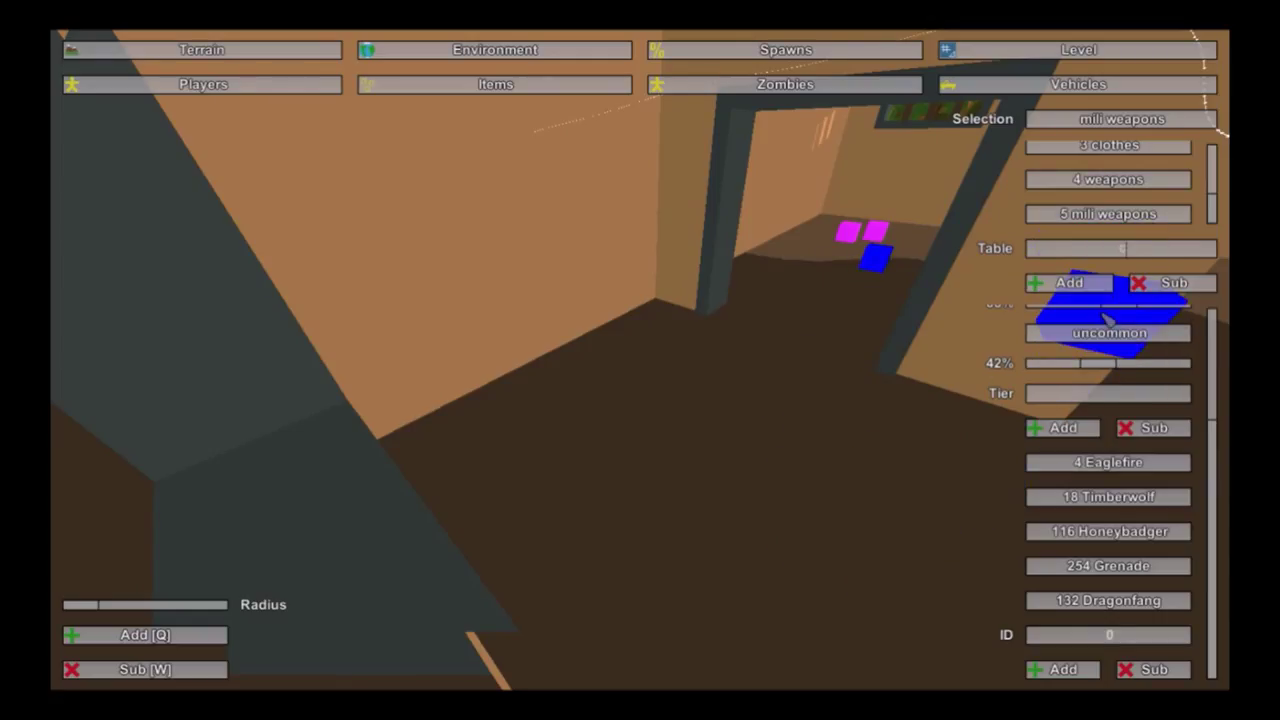
Step: Create an item spawn table named "civi ammo", make it active and set its colour to purple (132, 0, 146)
type("ivi ammo")
left_click(1065, 281)
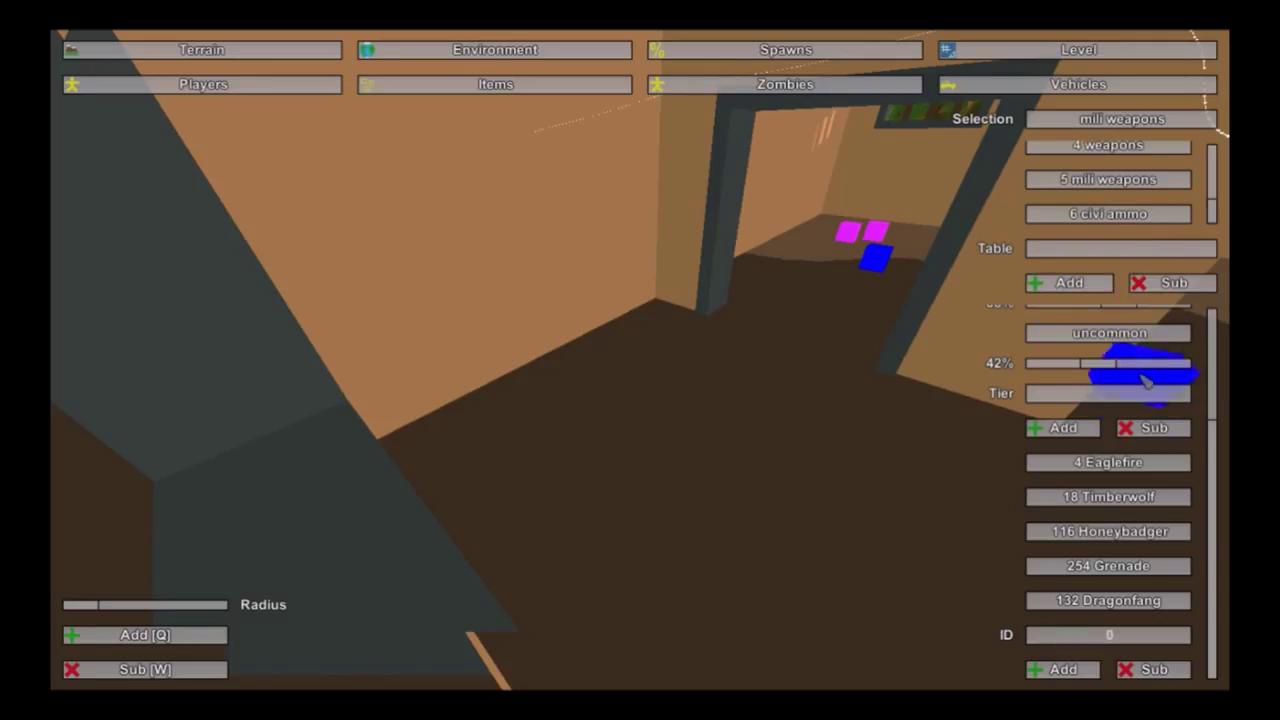
left_click(1108, 214)
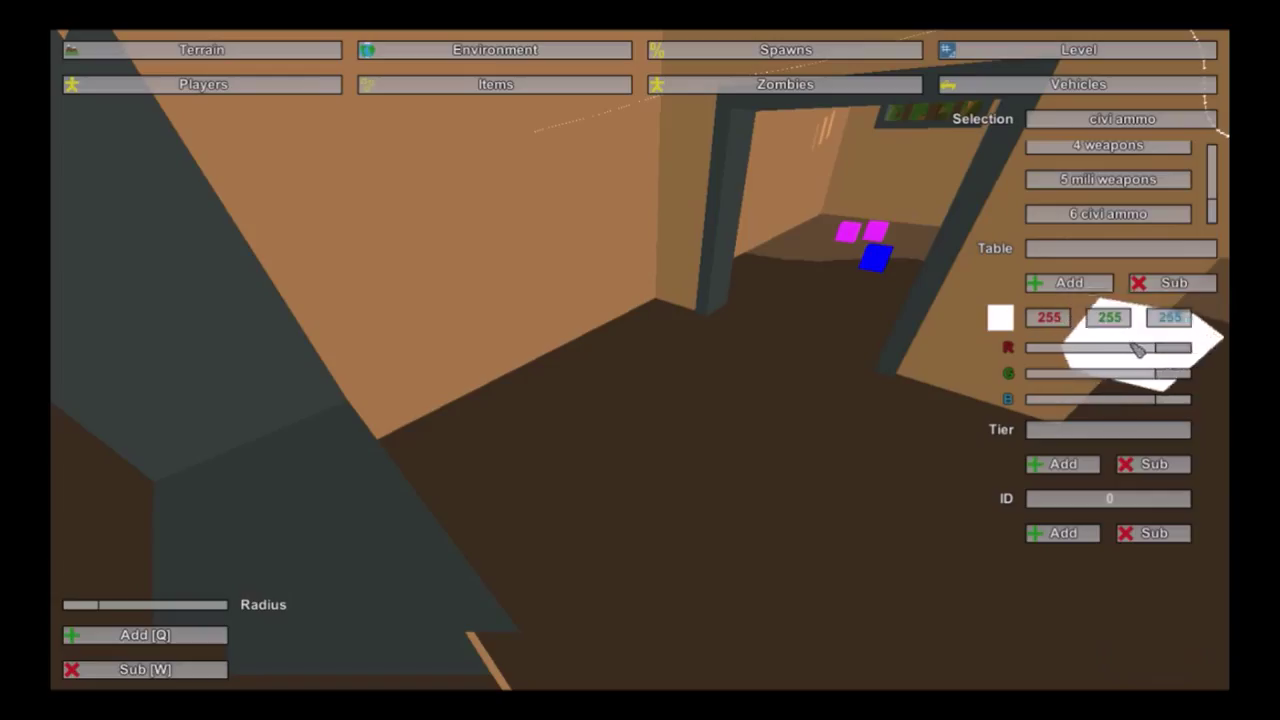
left_click_drag(1163, 352, 1043, 385)
left_click_drag(1160, 400, 1090, 400)
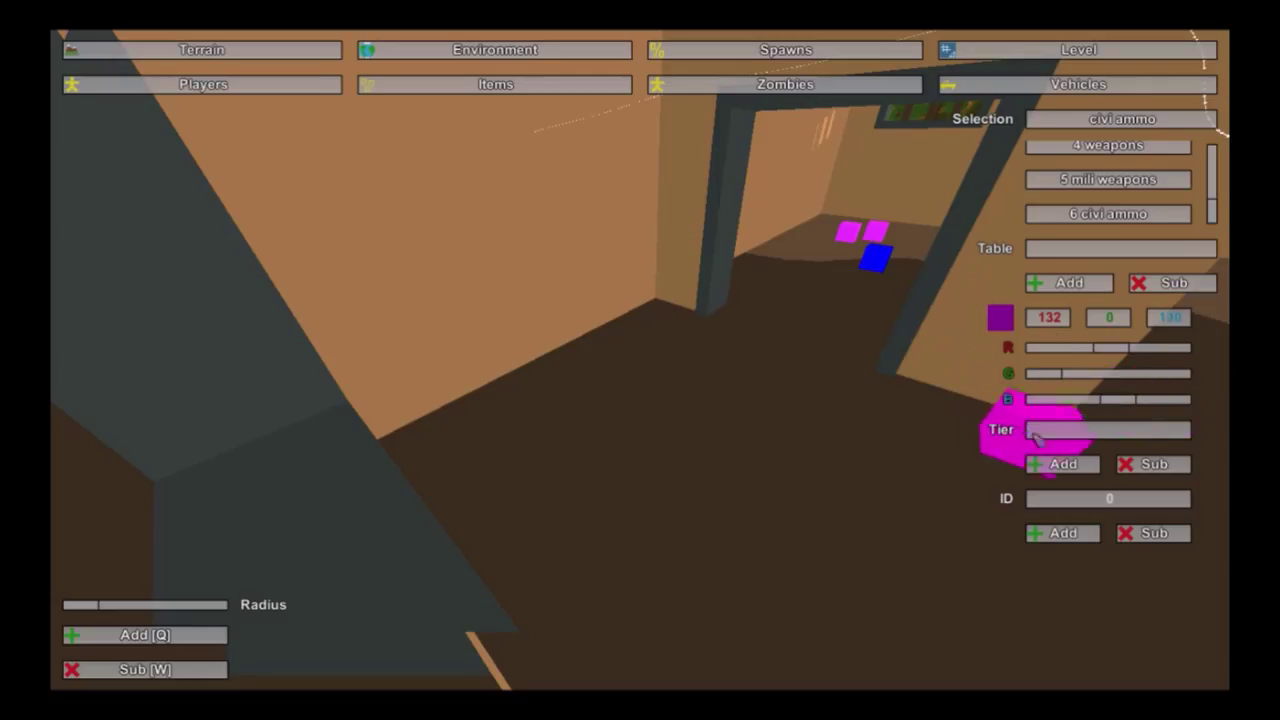
Step: Add a tier named "common" to the civi ammo table
left_click(1090, 432)
type("common")
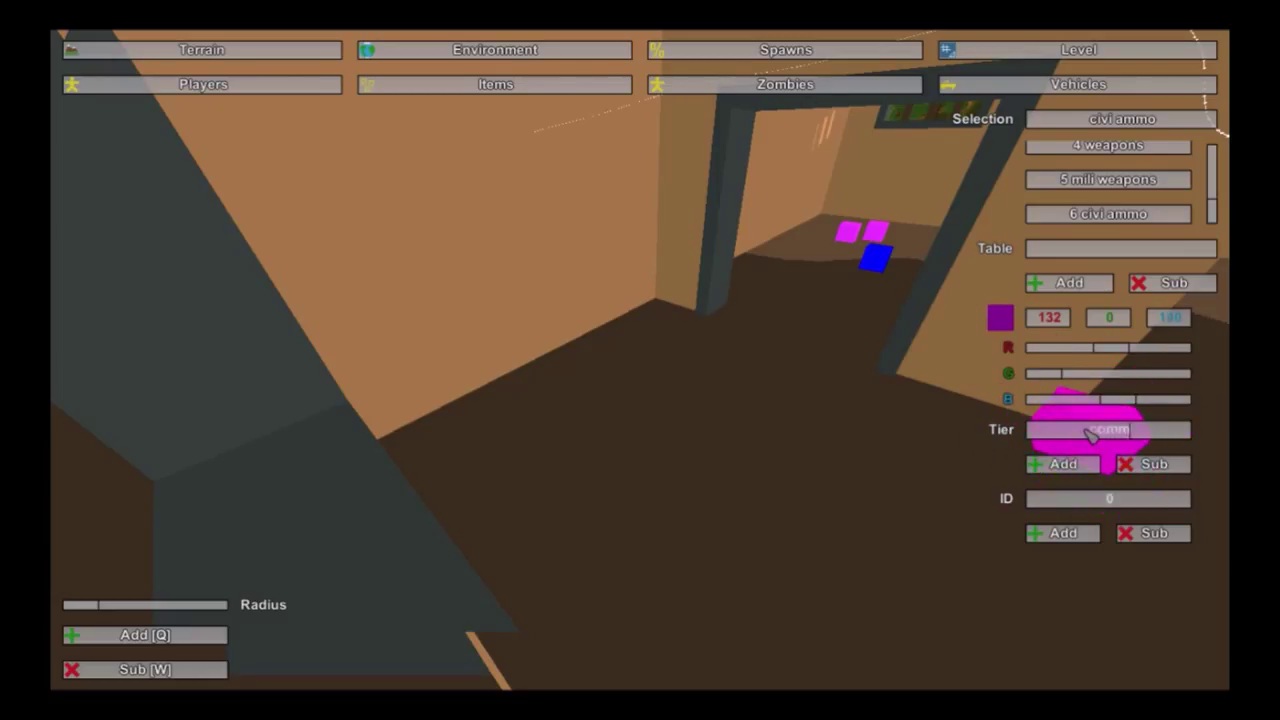
left_click(1055, 465)
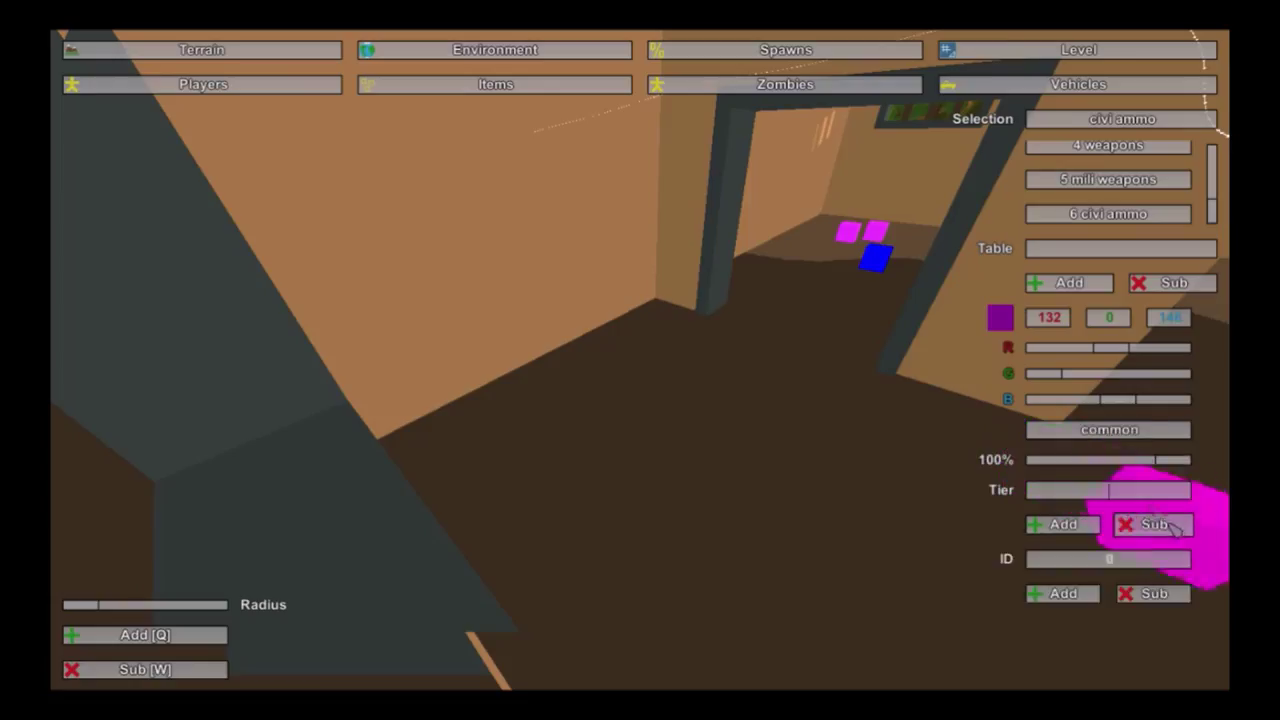
type("43")
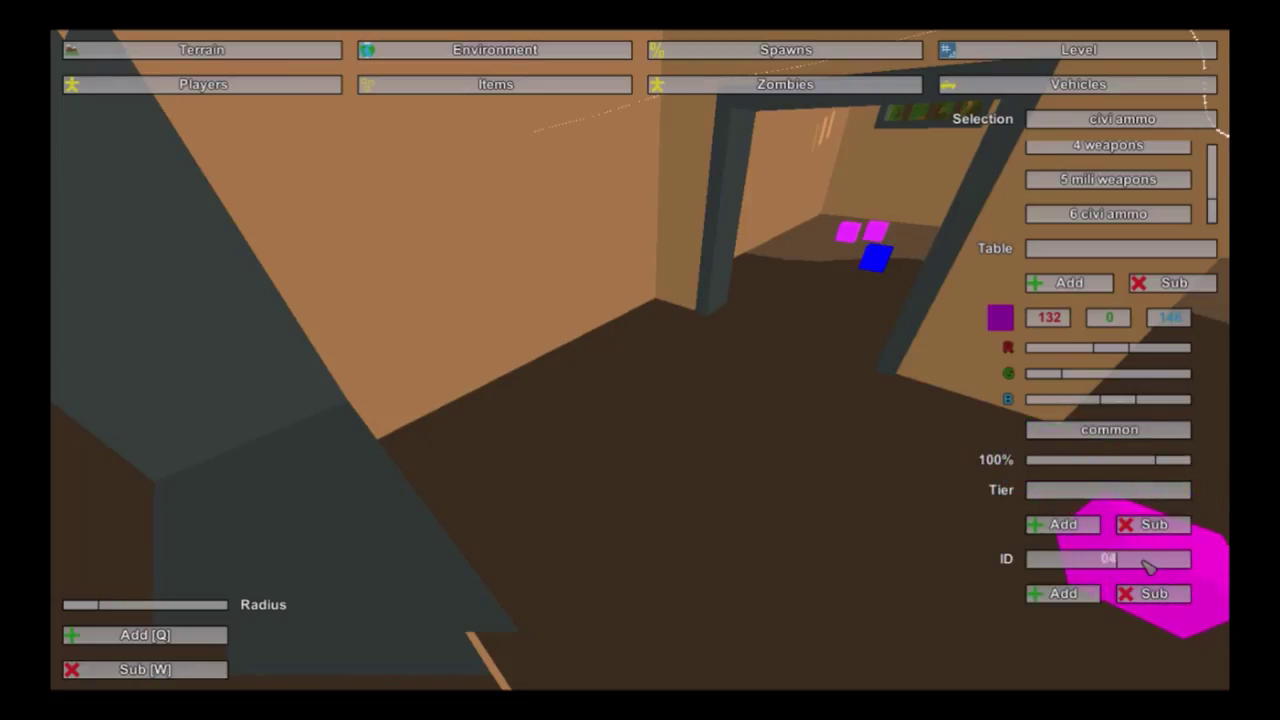
left_click(1063, 594)
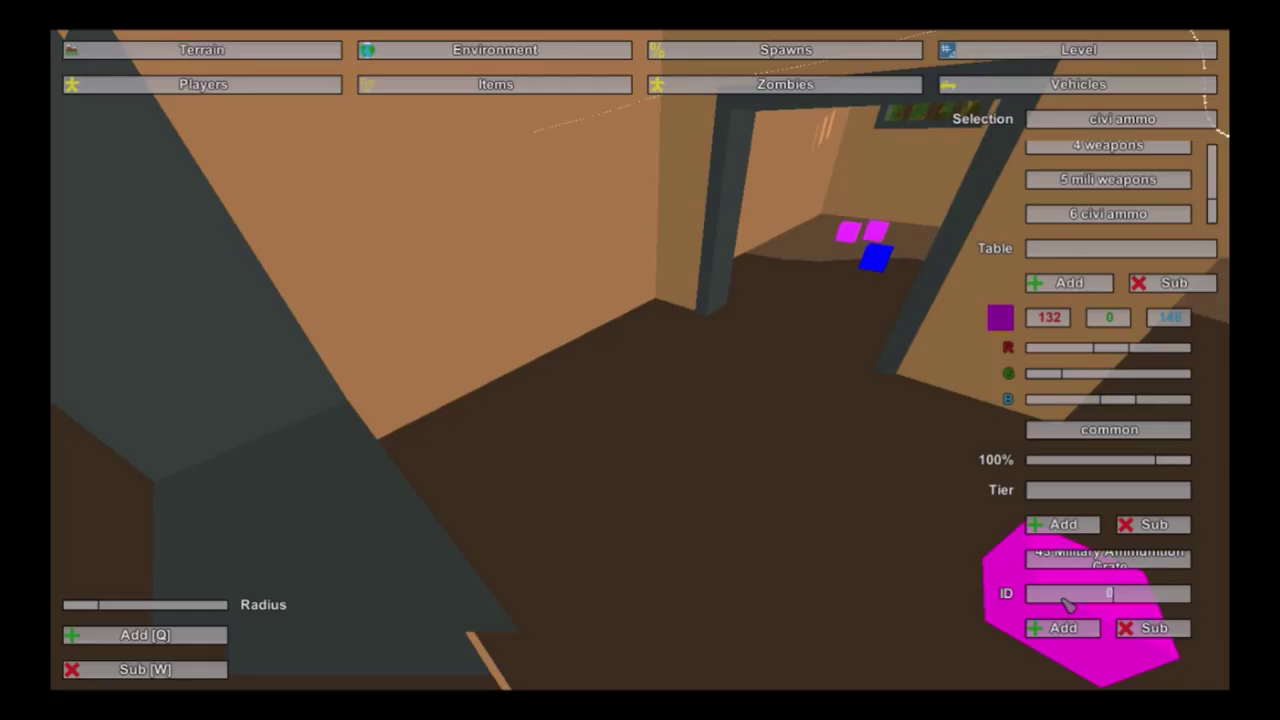
left_click(1133, 627)
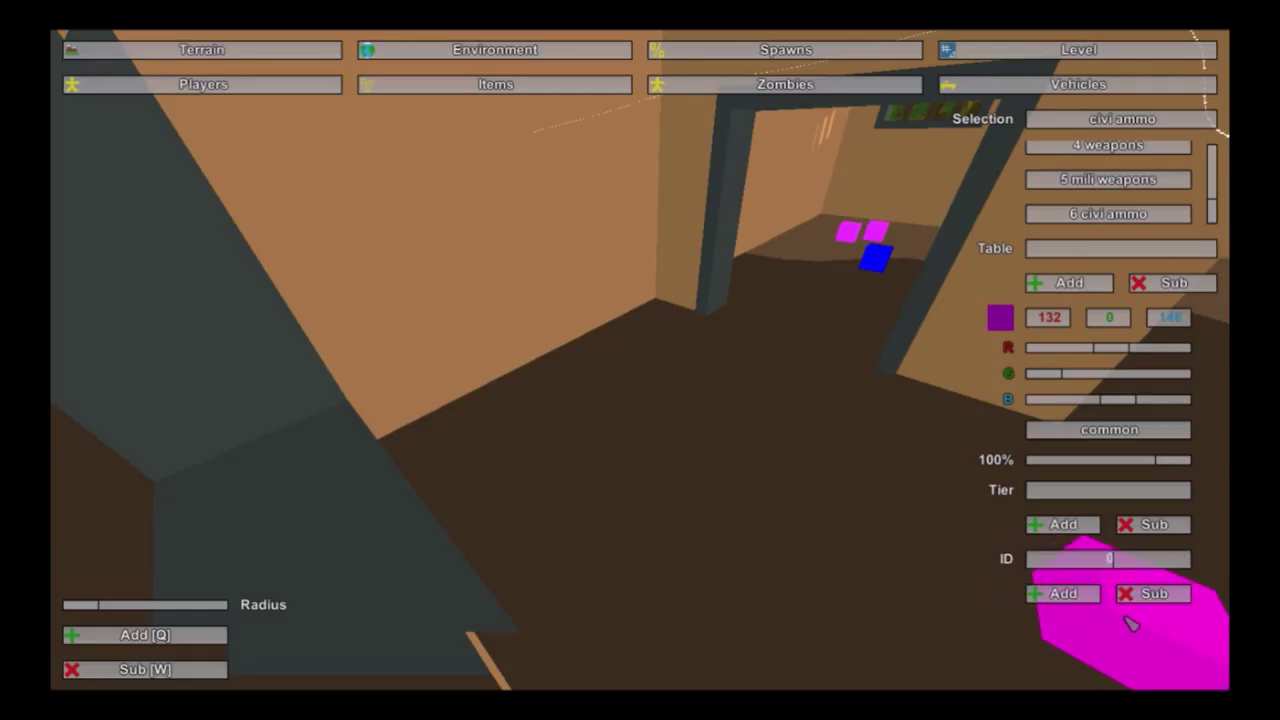
Step: Add item ID 44 to the civi ammo table and place civi ammo spawn points on both sides of the two weapon spawns
type("44")
left_click(1068, 597)
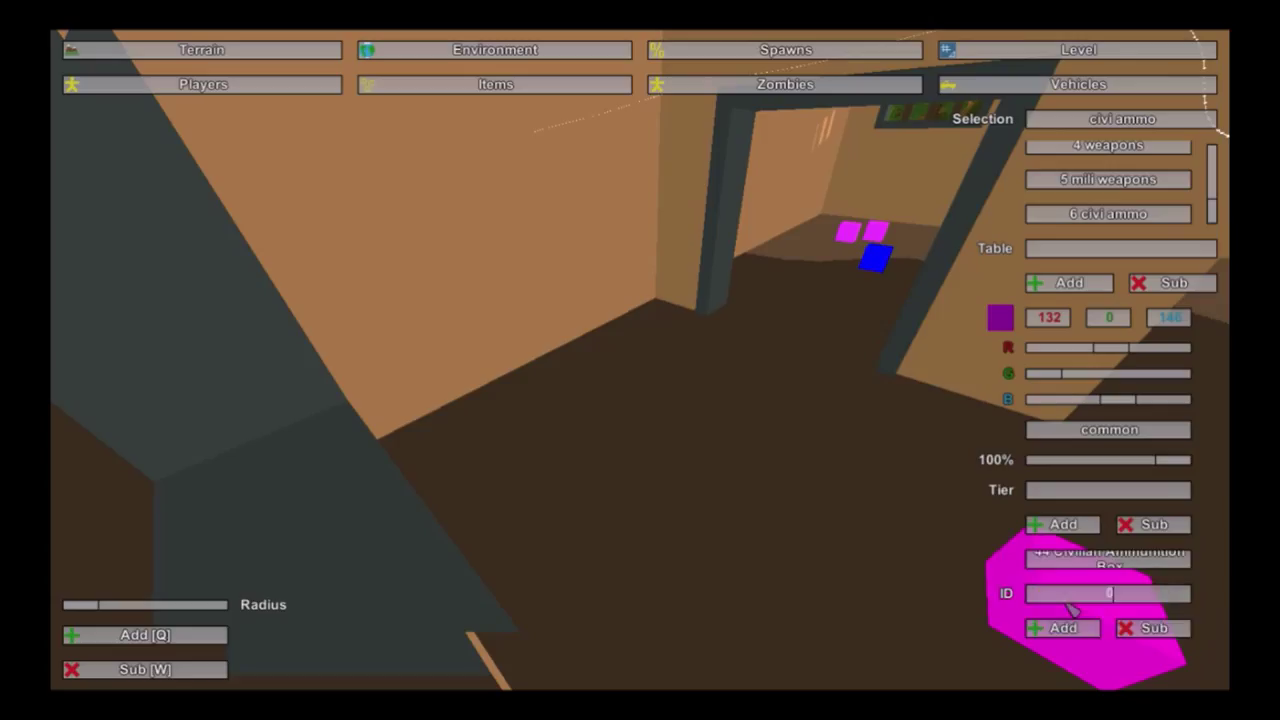
left_click(818, 238)
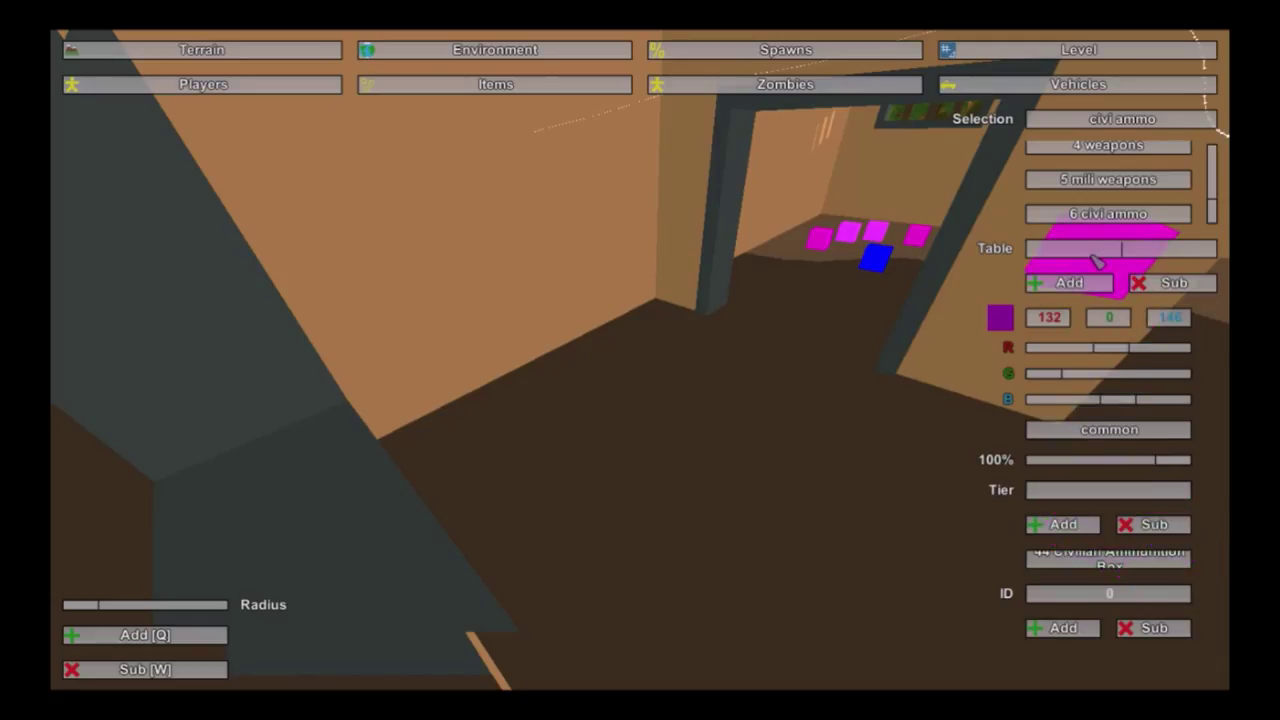
Step: Create an item spawn table named "mili ammo", make it active and set its colour to blue (0, 54, 255)
type("mili ammo")
left_click(1083, 285)
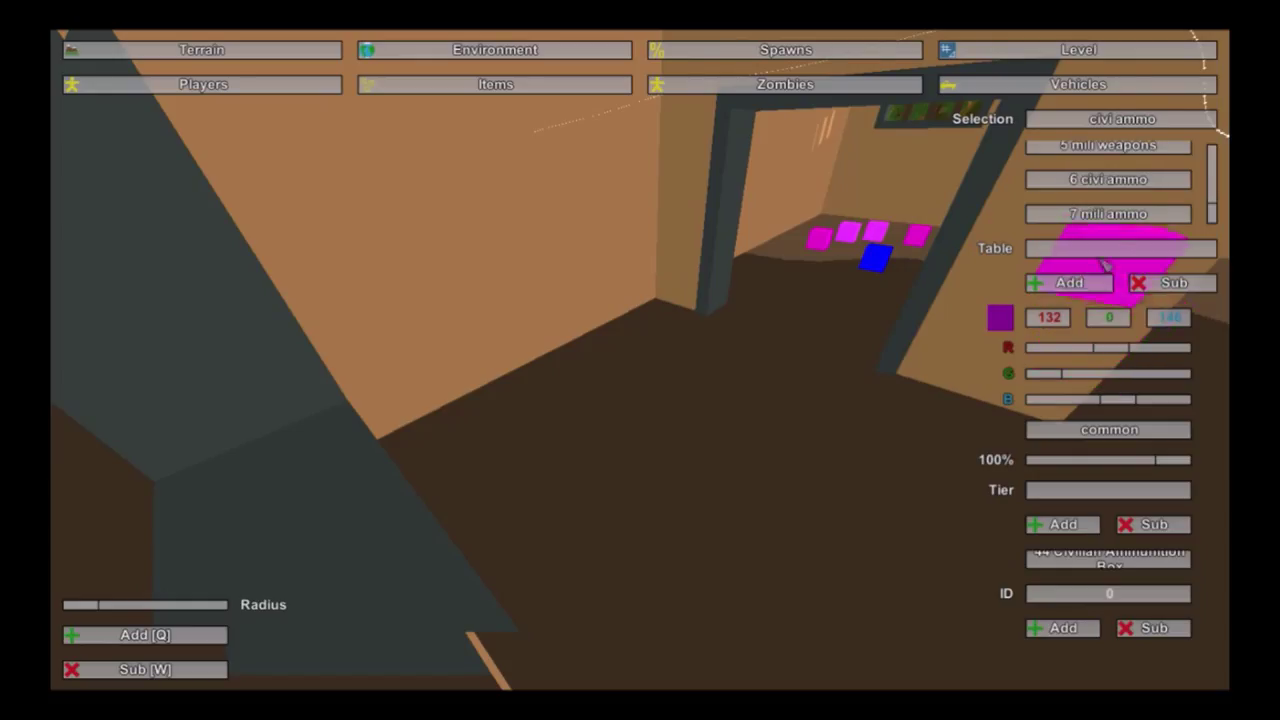
left_click(1105, 213)
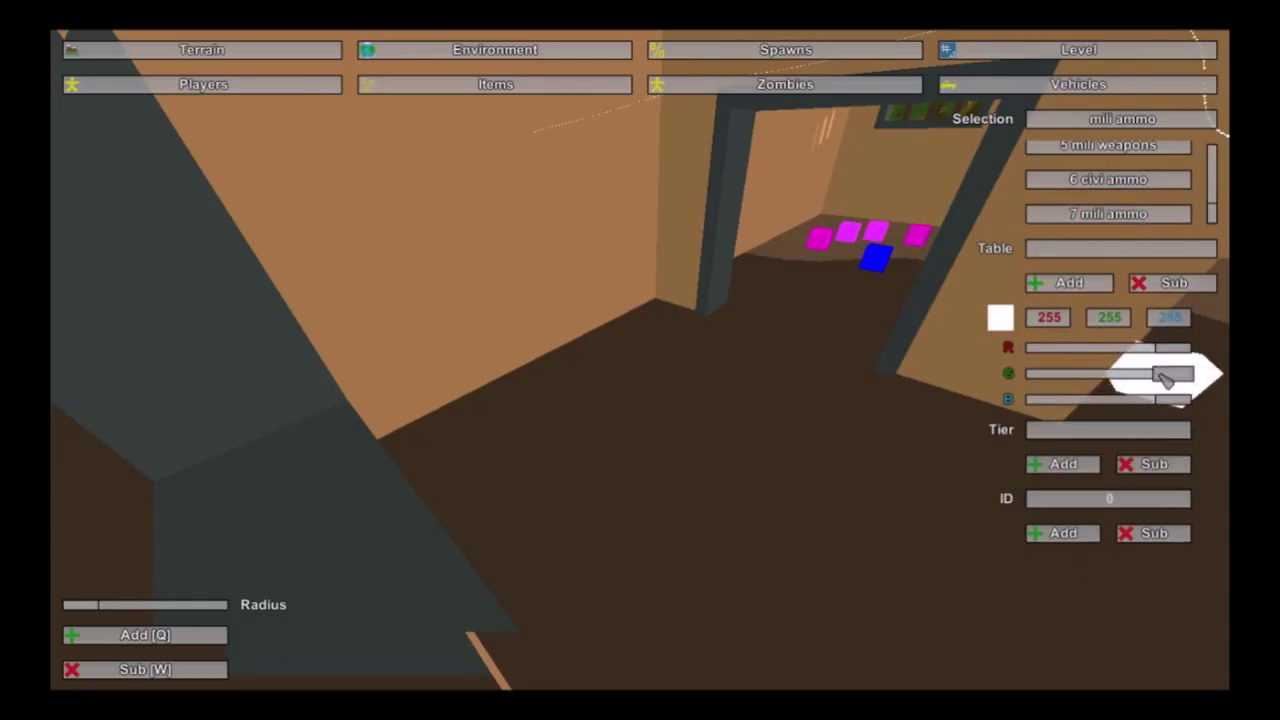
left_click_drag(1160, 376, 1045, 384)
left_click_drag(1185, 349, 1057, 371)
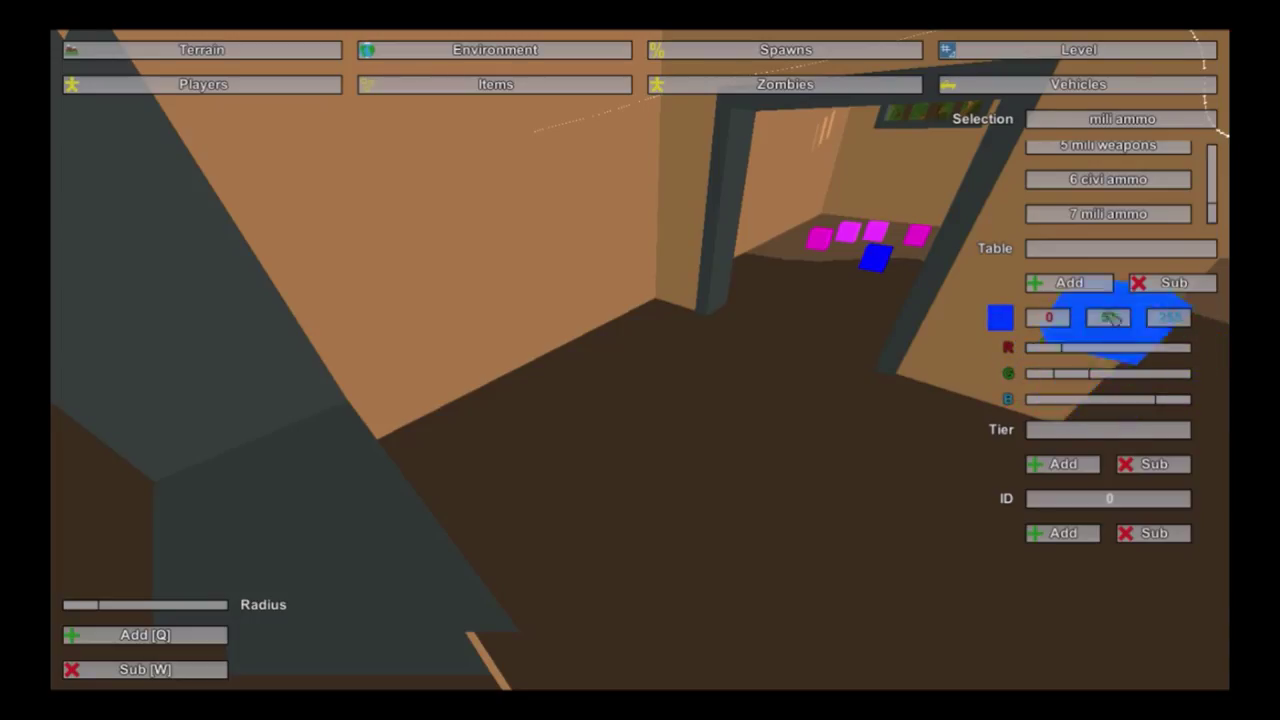
Step: Add "common" and "uncommon" tiers to the mili ammo table with chances of 76% and 24%
type("common")
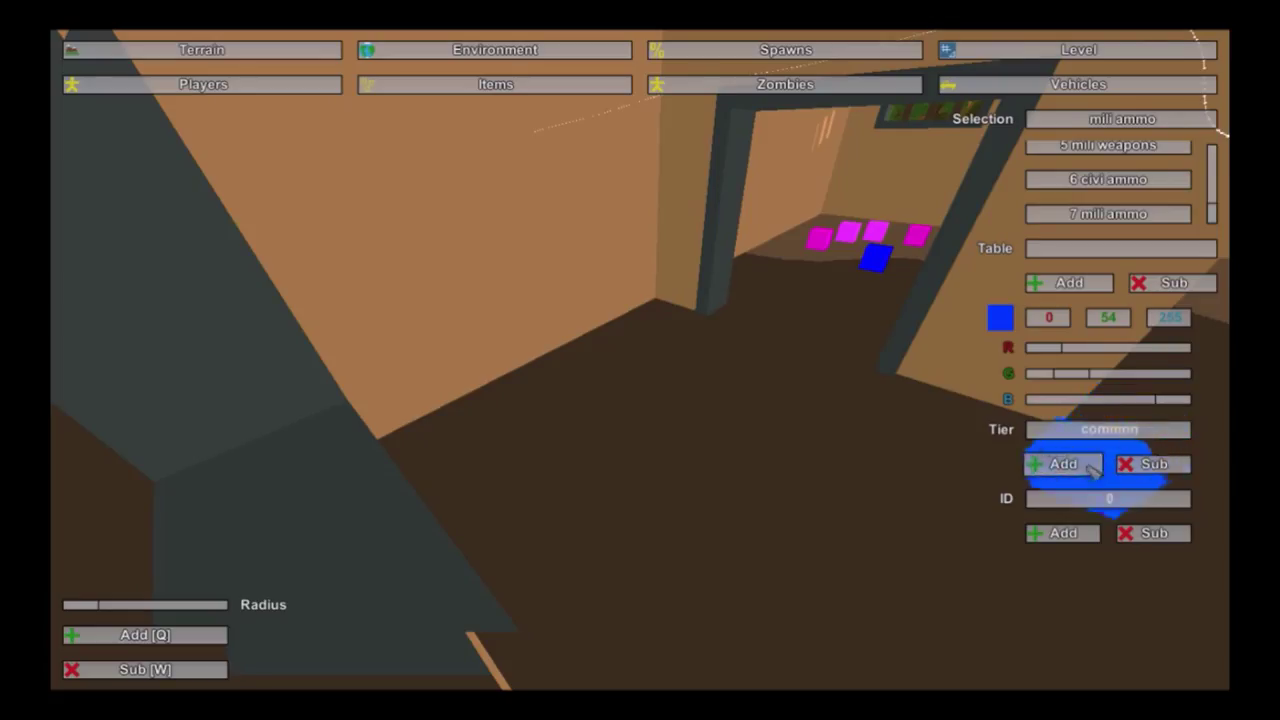
left_click(1093, 466)
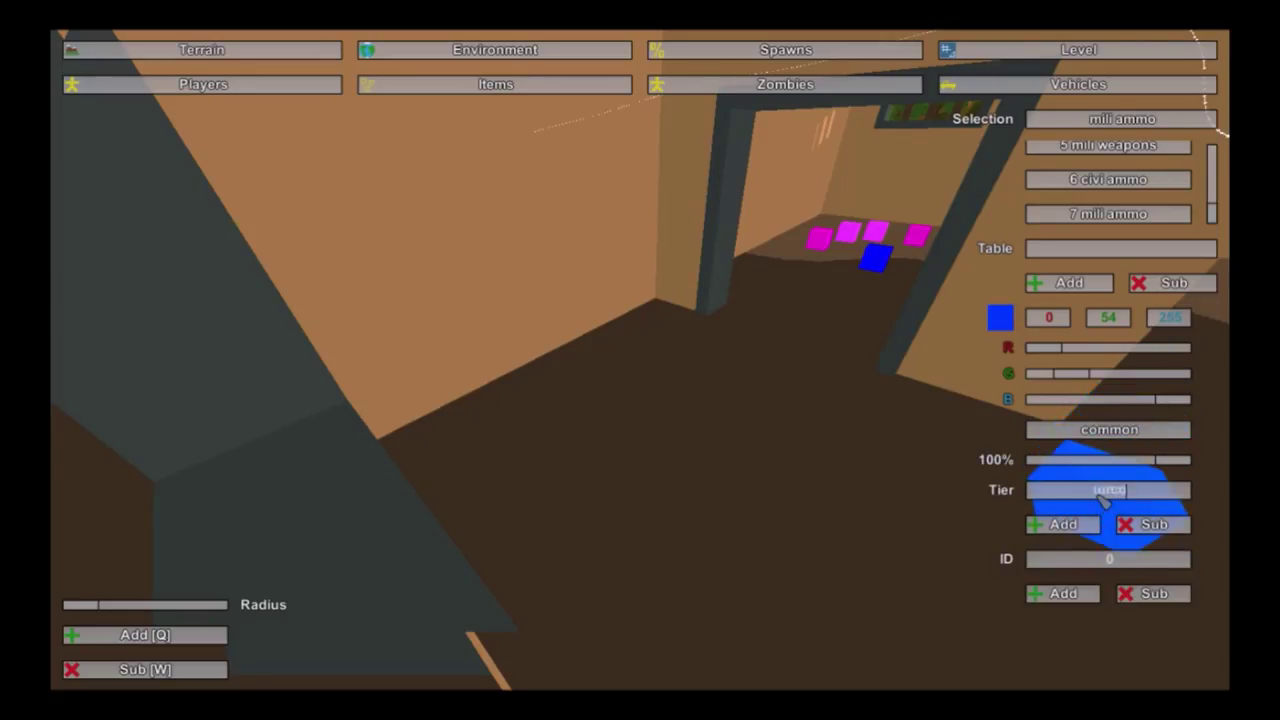
left_click(1072, 524)
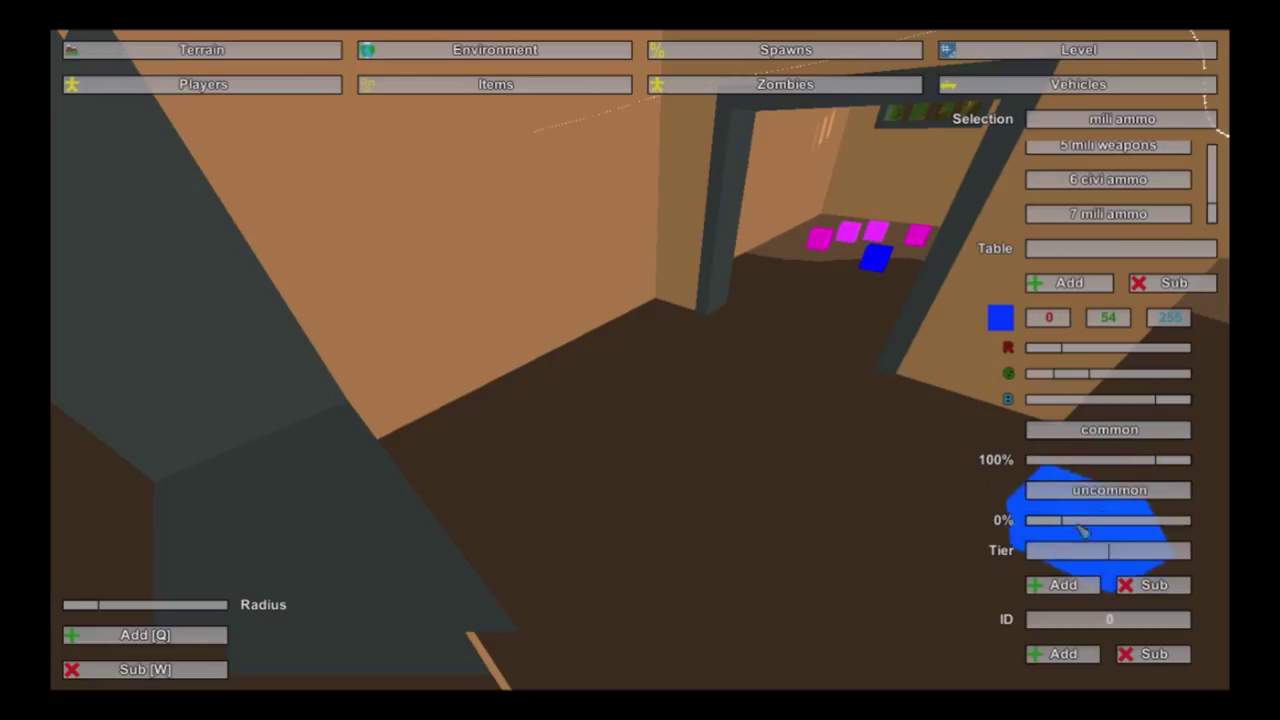
left_click_drag(1153, 468, 1131, 466)
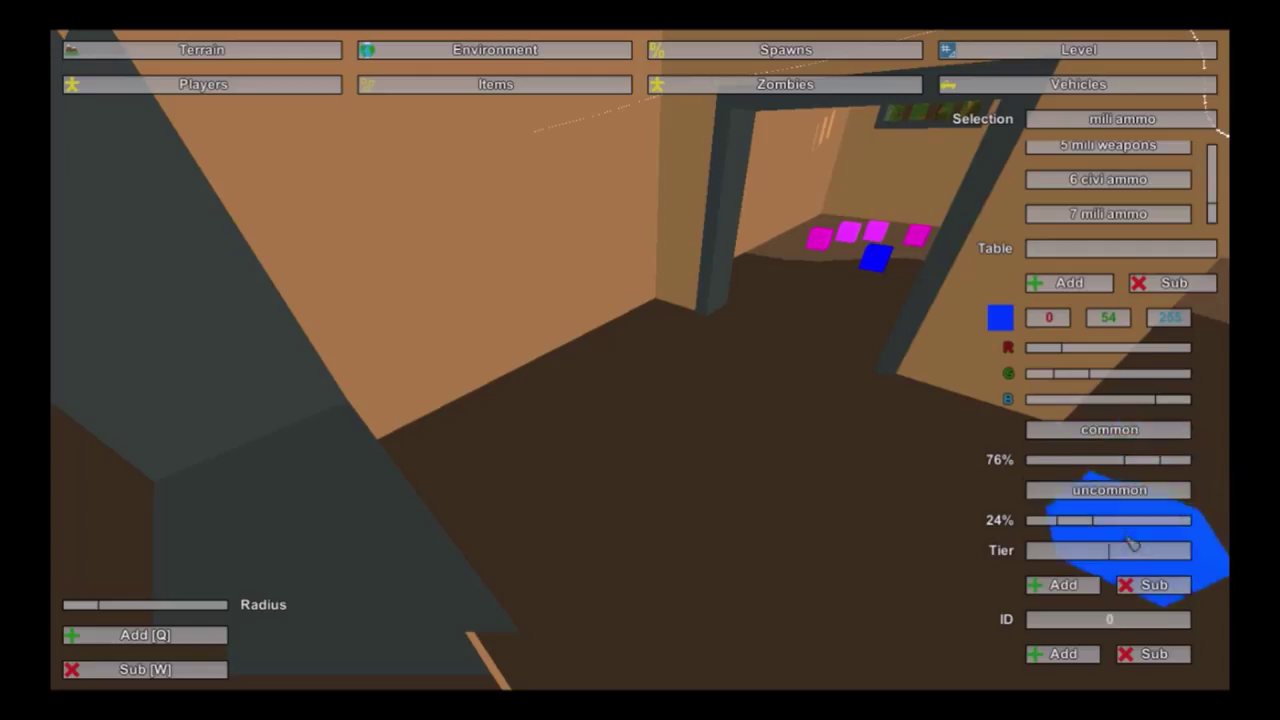
Step: Add item ID 43 to the mili ammo table and place mili ammo spawn points on both sides of the mili weapons spawn
left_click(1063, 653)
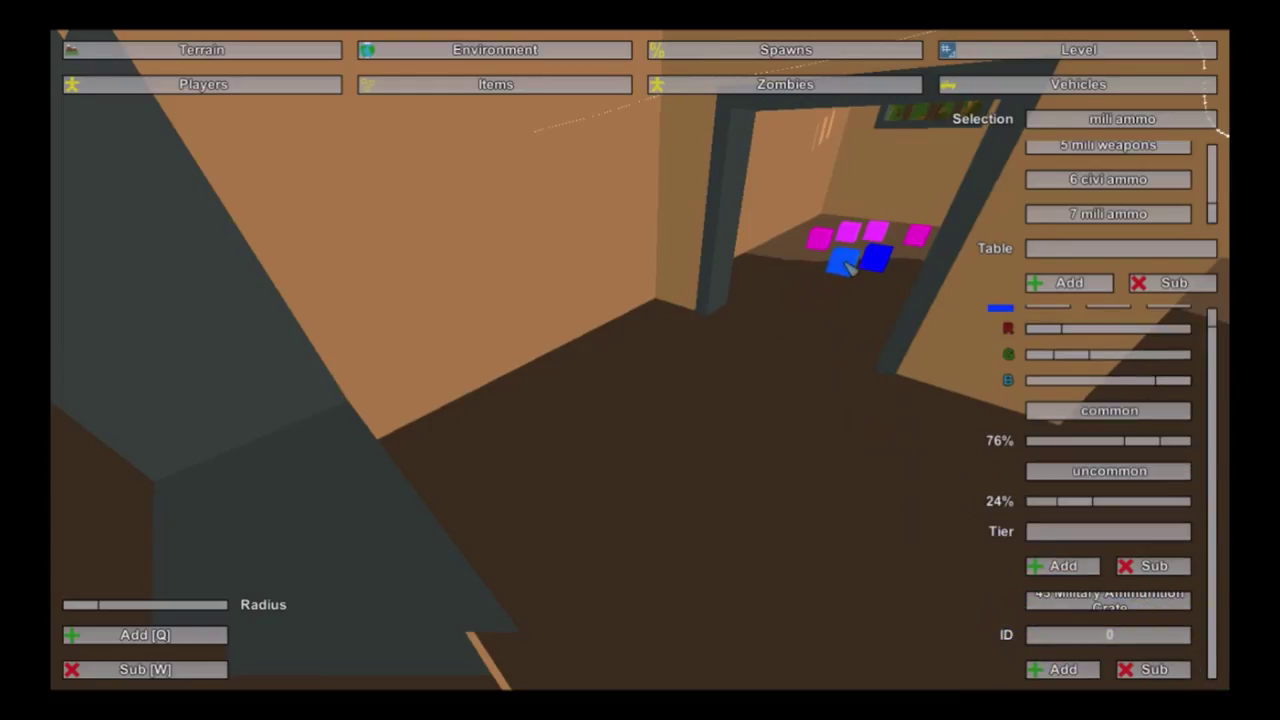
left_click(846, 263)
left_click(903, 272)
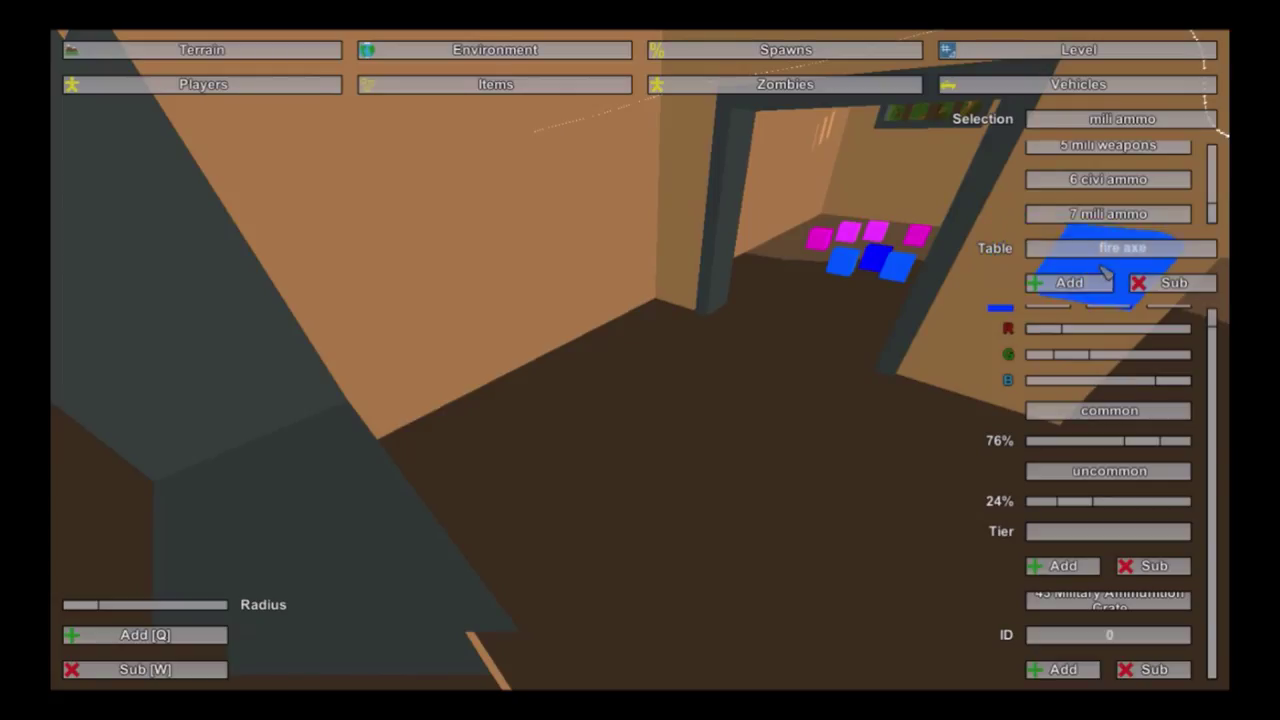
Step: Create an item spawn table named "fire axe", make it active and set its colour to red (255, 0, 0)
left_click(1066, 282)
key("w")
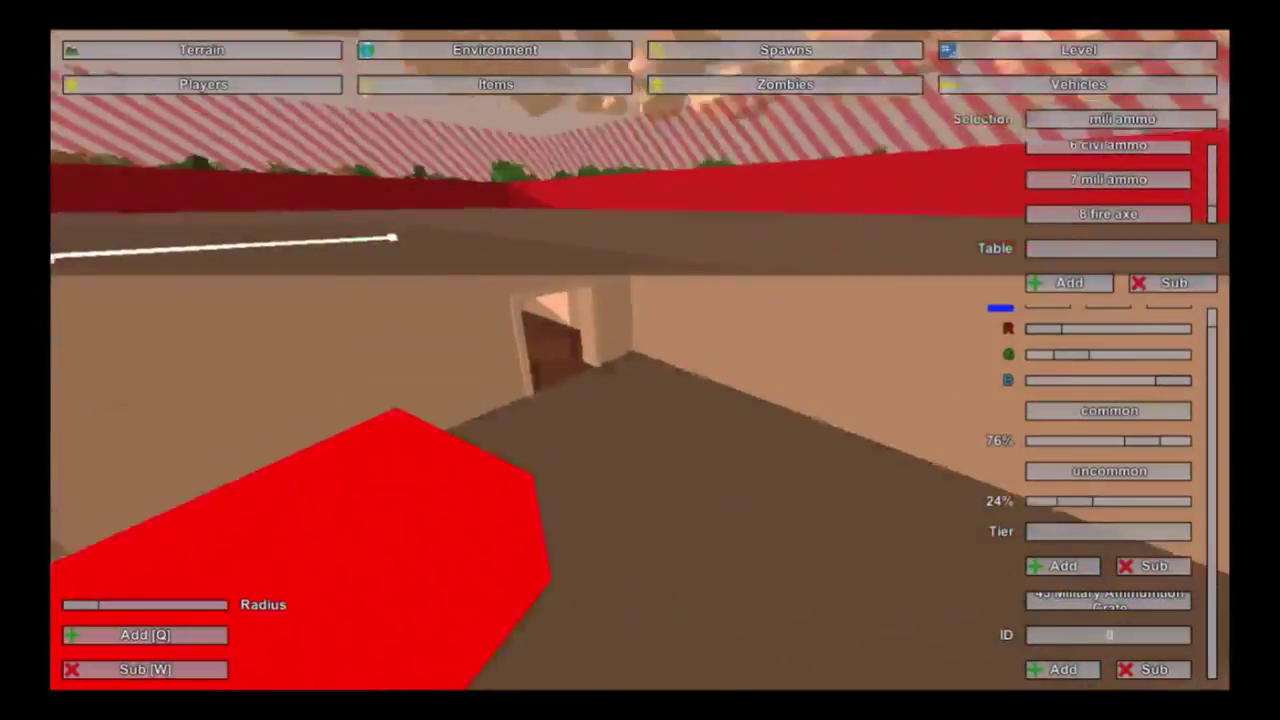
key("w")
right_click_drag(640, 360, 640, 360)
right_click_drag(328, 341, 328, 341)
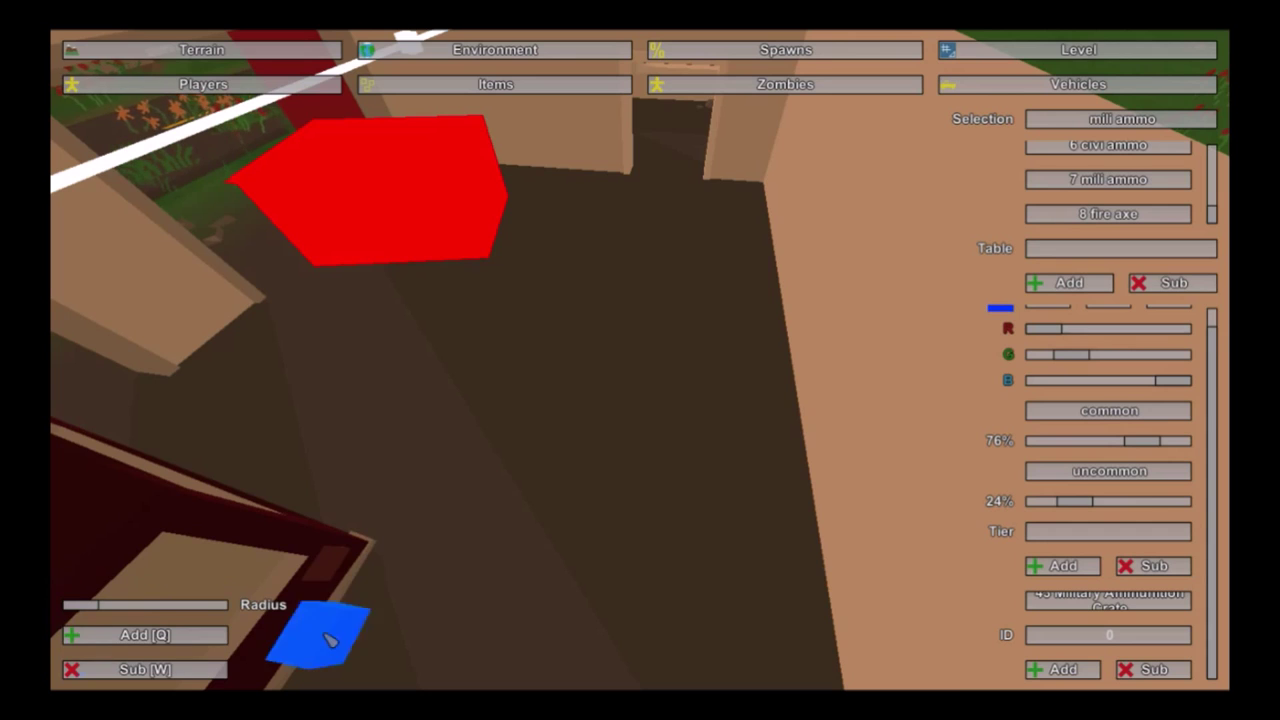
left_click(1108, 213)
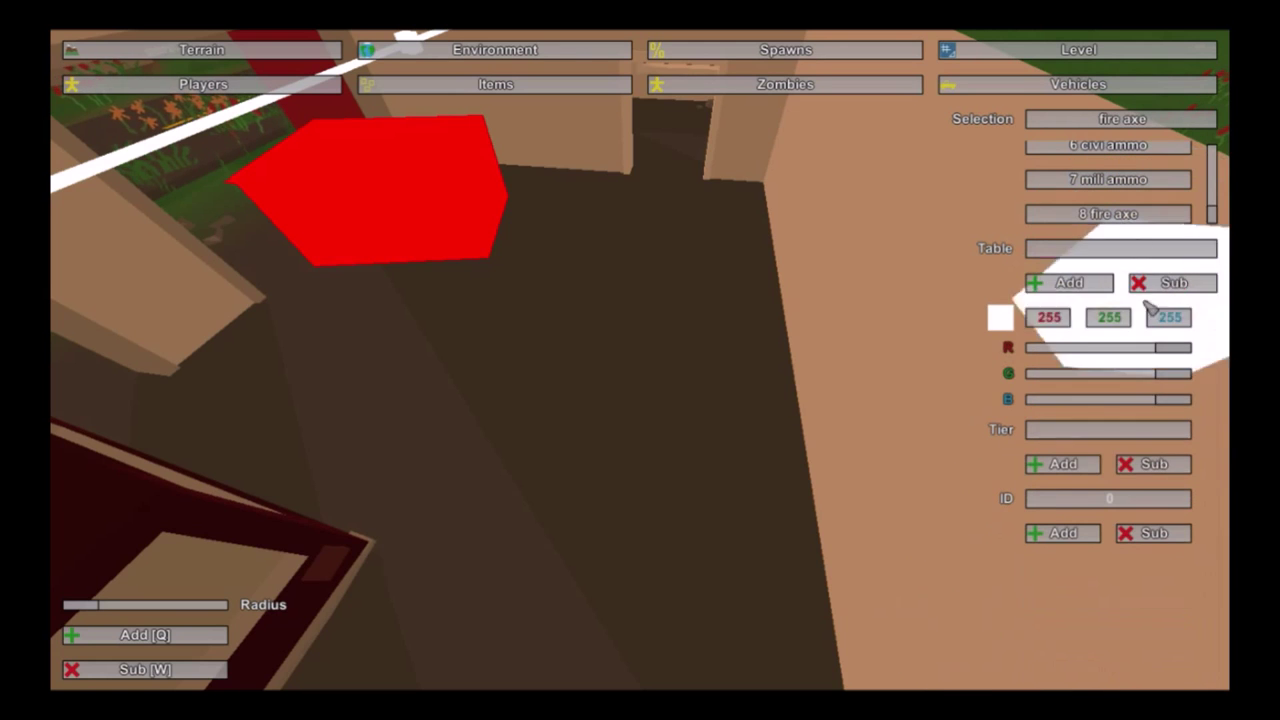
left_click_drag(1166, 400, 1053, 400)
left_click_drag(1157, 374, 943, 403)
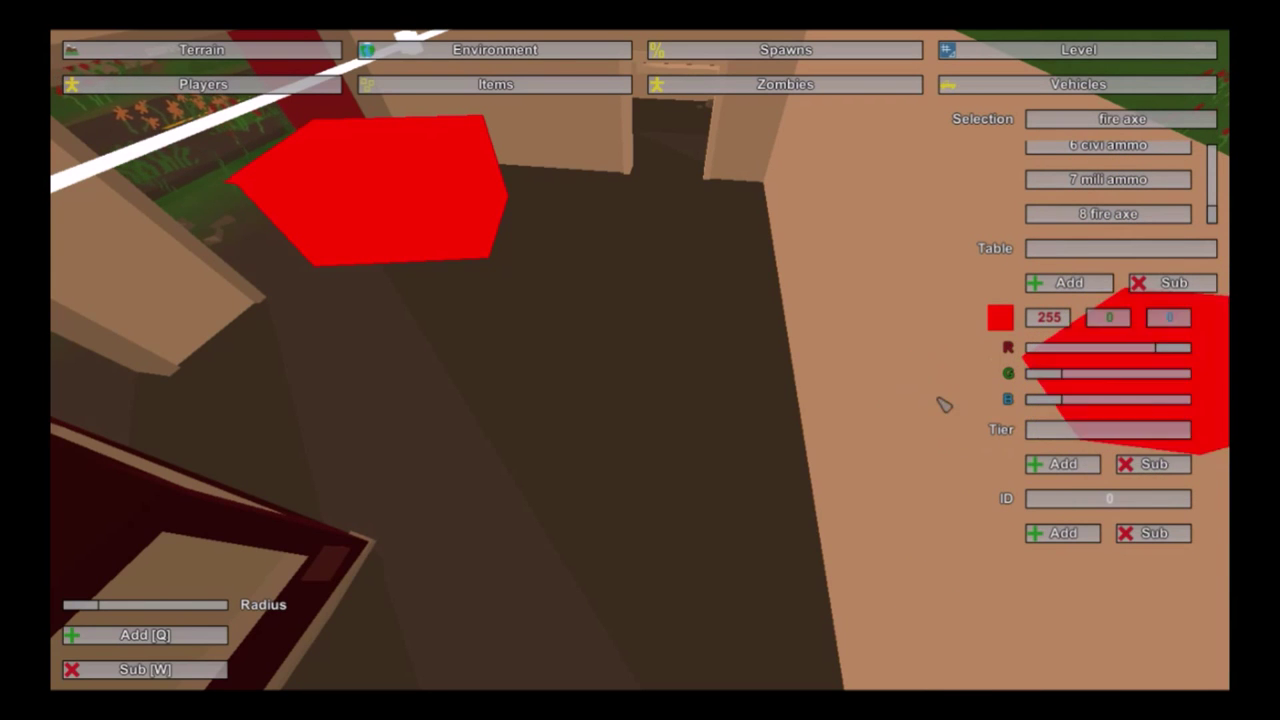
Step: Enter item ID 104 and add a "common" tier to the fire axe table
left_click(1117, 500)
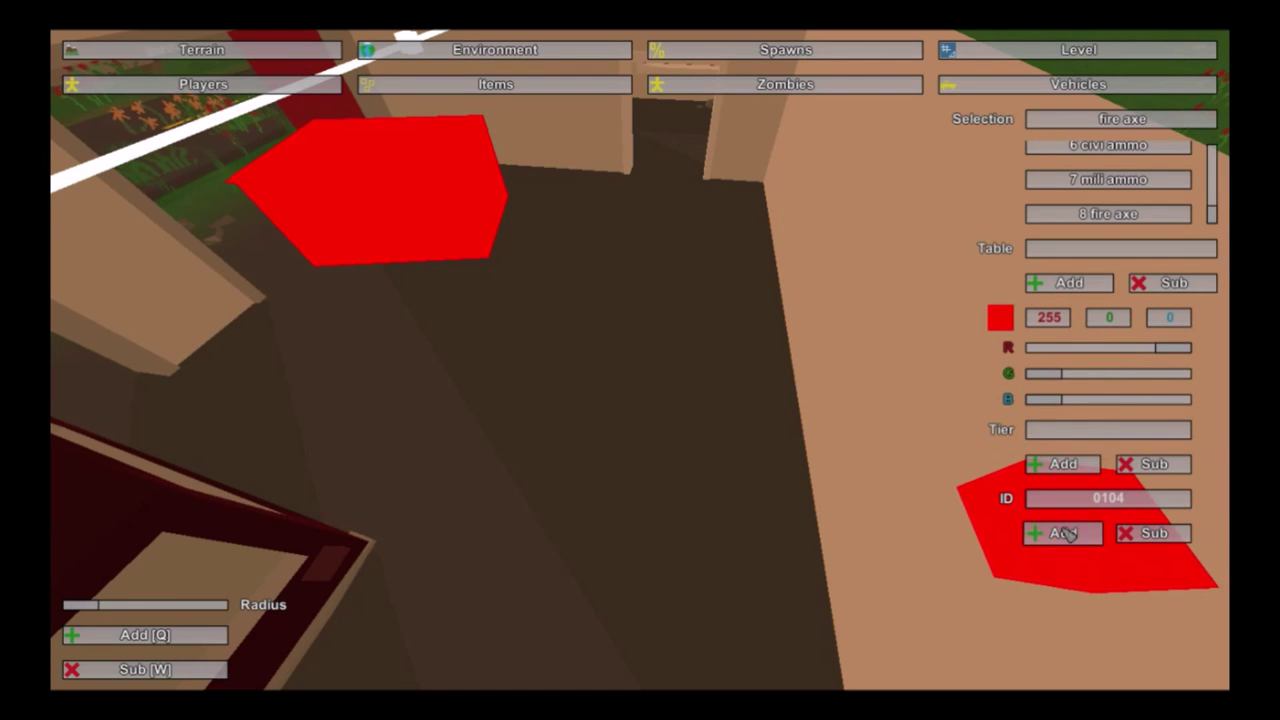
left_click(1068, 430)
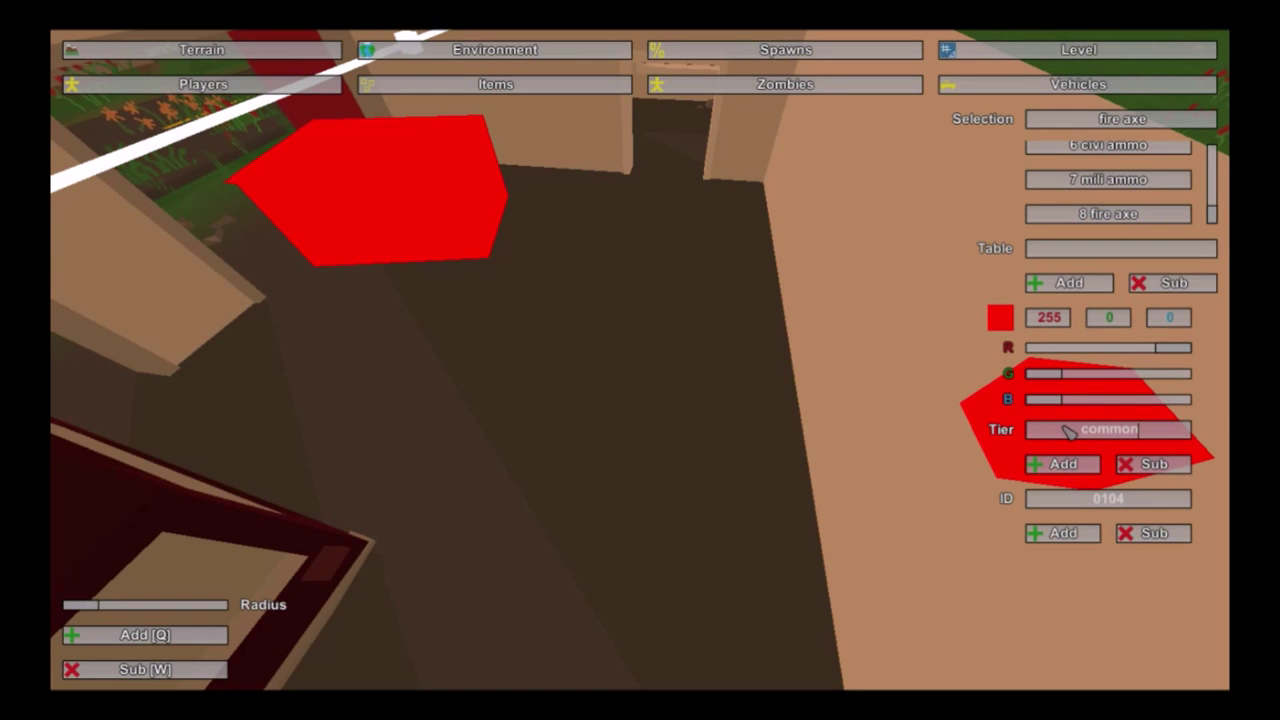
type("common")
left_click(1063, 464)
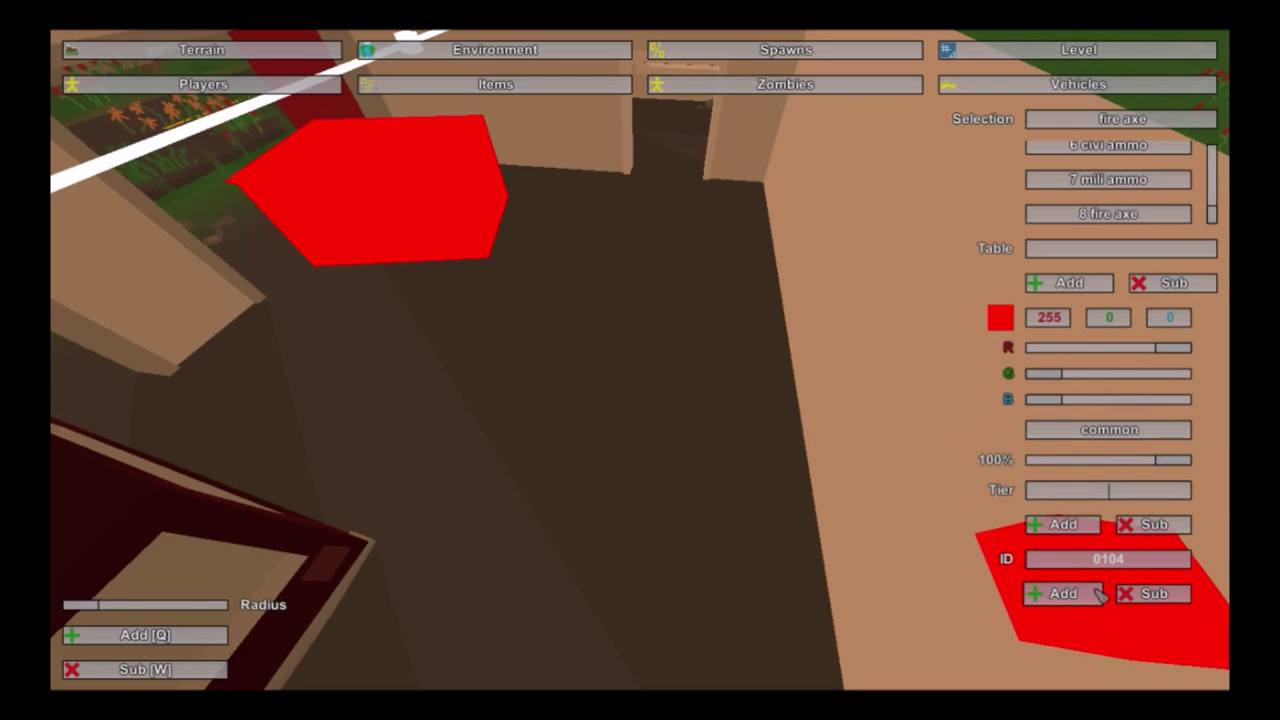
Step: Add the entered item to the fire axe table and place two of its spawn points on the red building's floor
left_click(1083, 603)
left_click(580, 229)
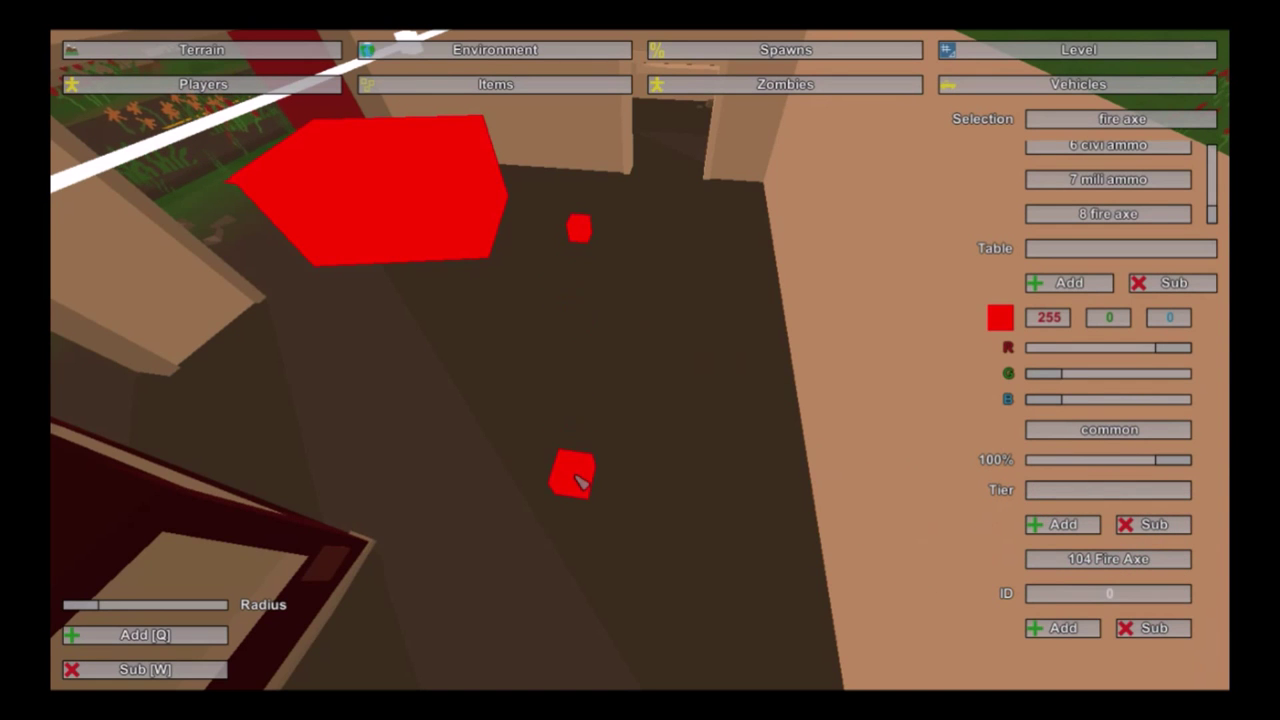
left_click(573, 475)
Step: Create a zombie spawn table named "civi zomb" and make it the active table
mouse_move(903, 279)
right_mouse_down()
mouse_move(850, 277)
mouse_move(640, 160)
mouse_move(610, 80)
mouse_move(540, 240)
mouse_move(550, 330)
mouse_move(605, 412)
right_mouse_up()
key("s")
key("s")
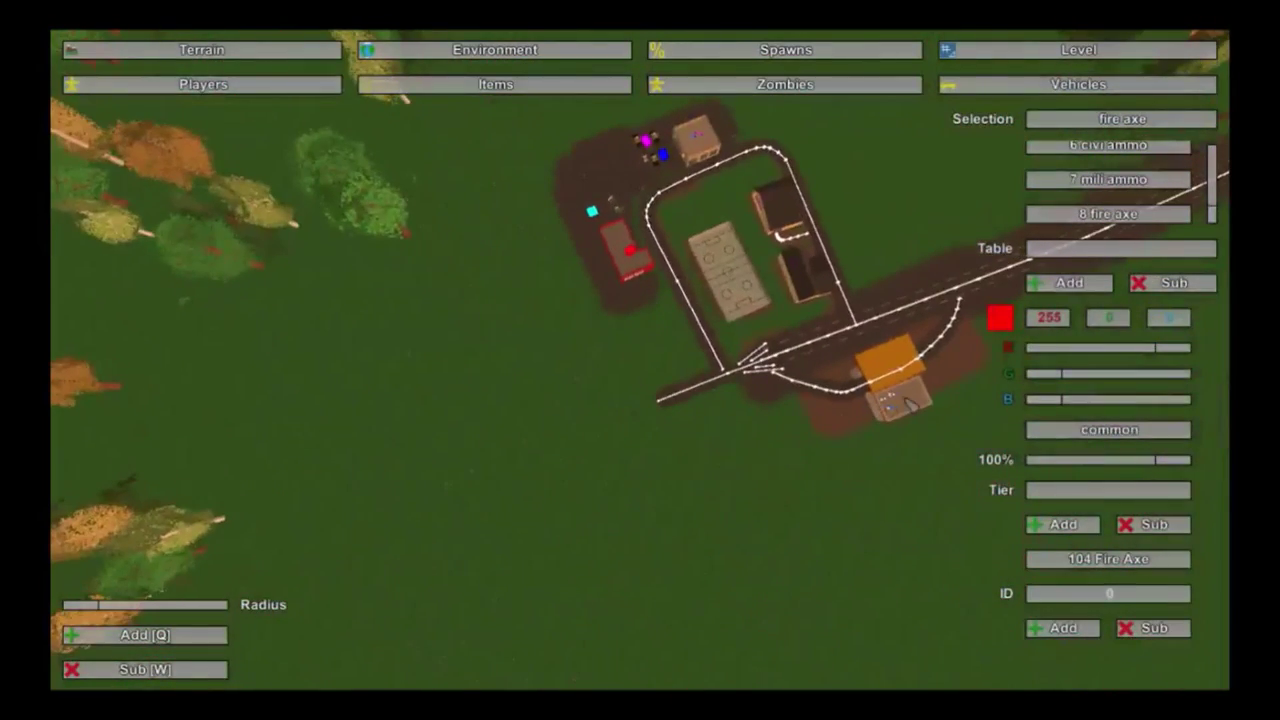
right_click_drag(614, 283, 722, 218)
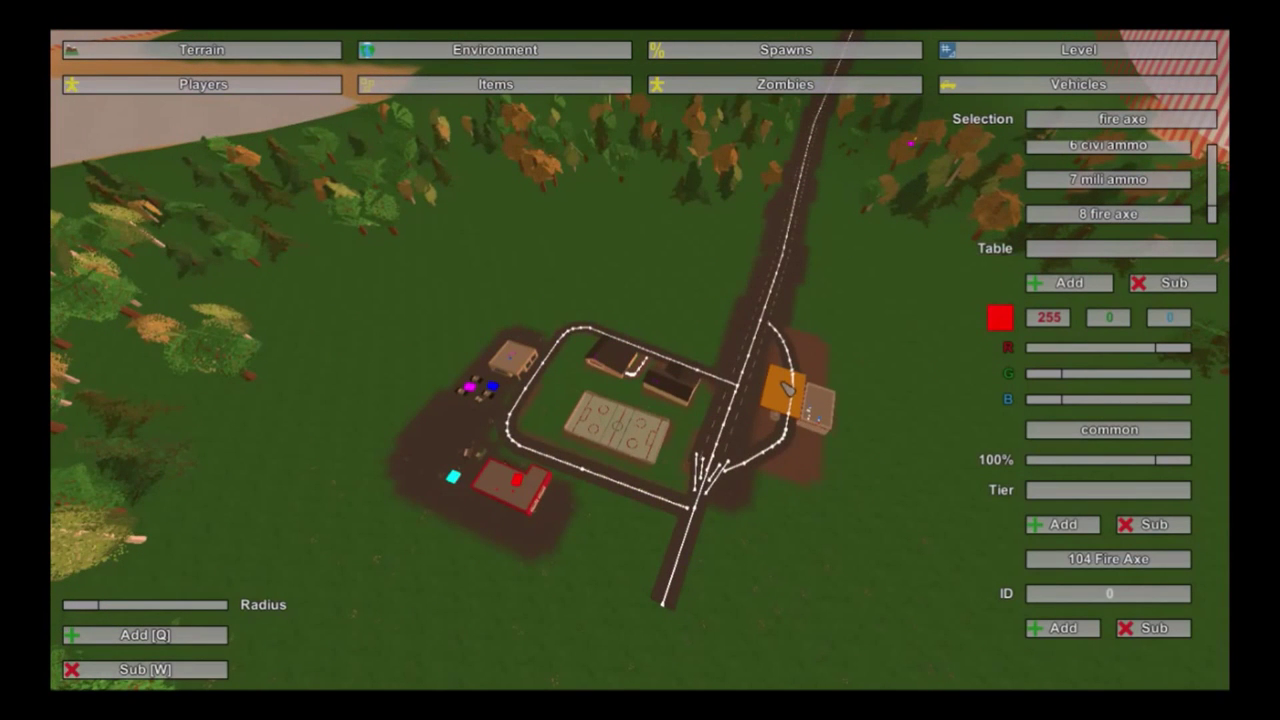
left_click(742, 86)
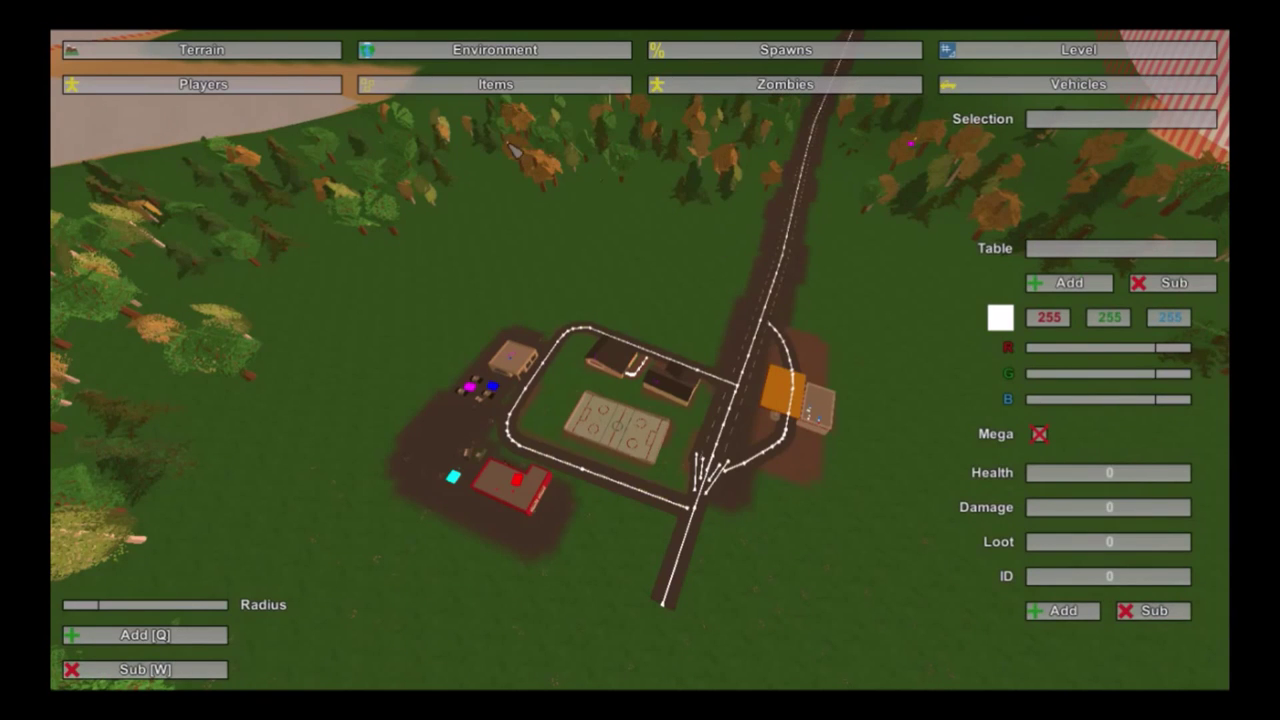
mouse_move(652, 302)
right_mouse_down()
mouse_move(688, 212)
mouse_move(669, 293)
right_mouse_up()
key("w")
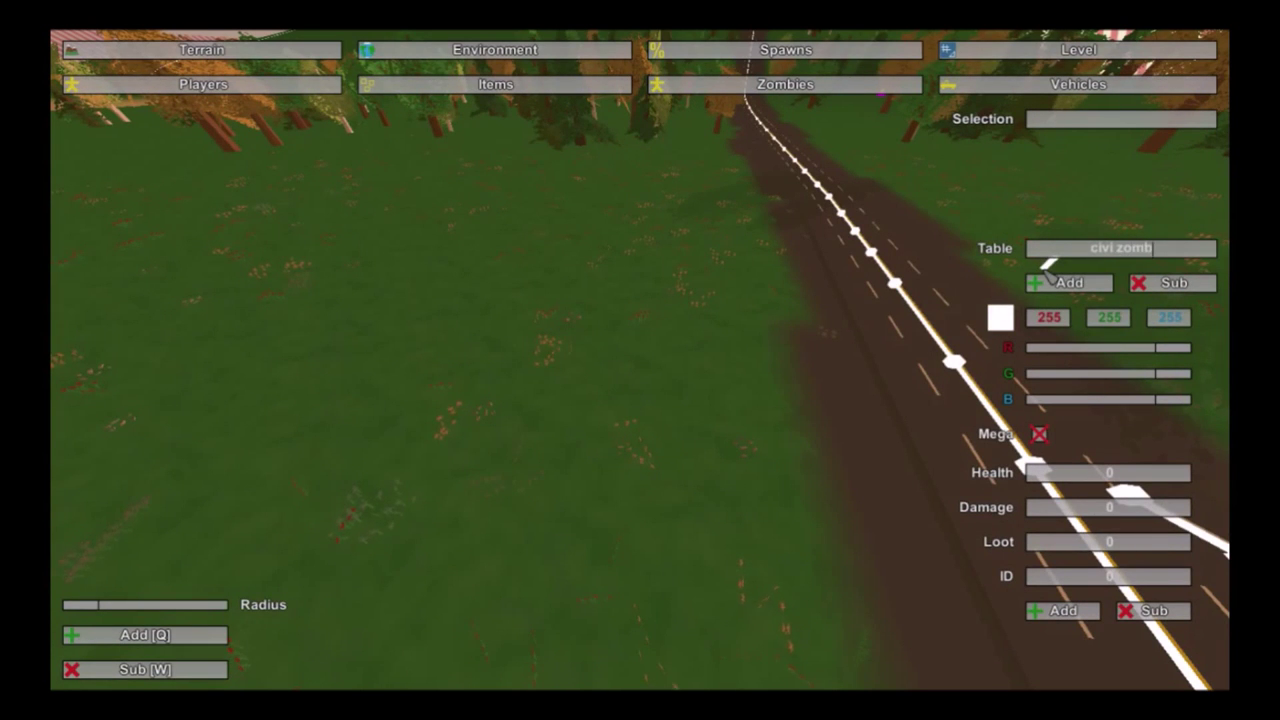
left_click(1058, 283)
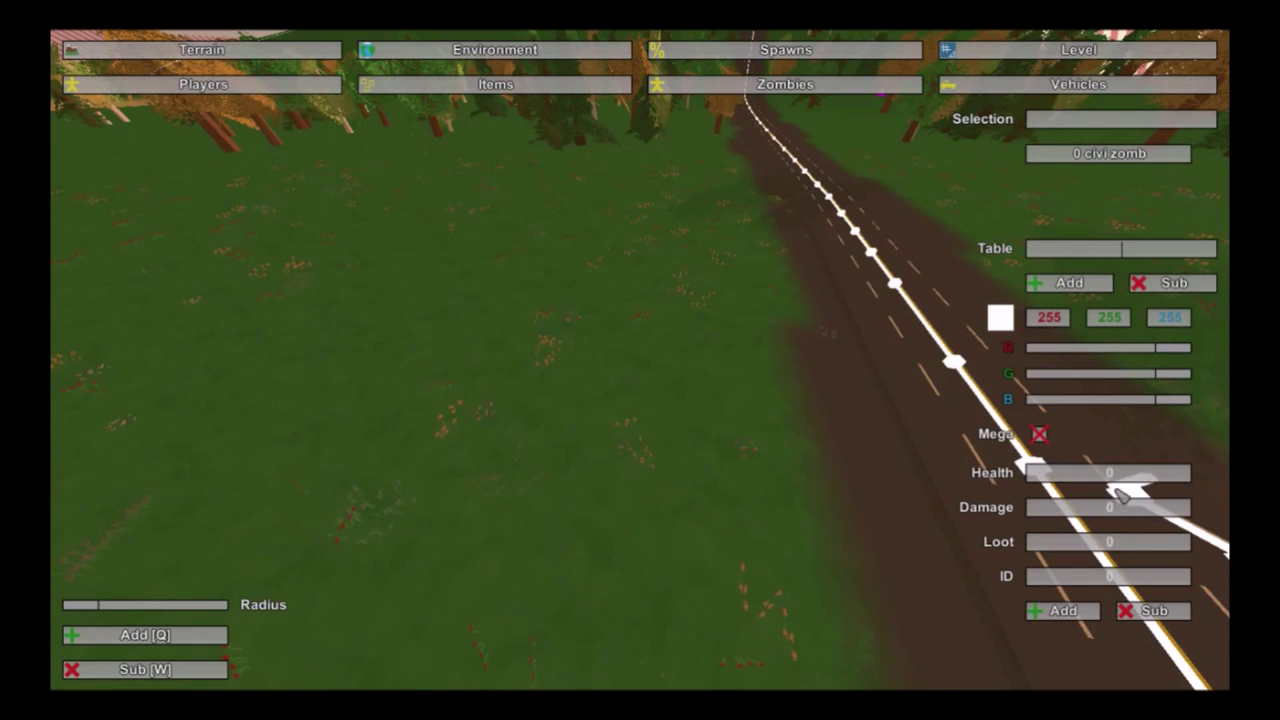
left_click(1108, 155)
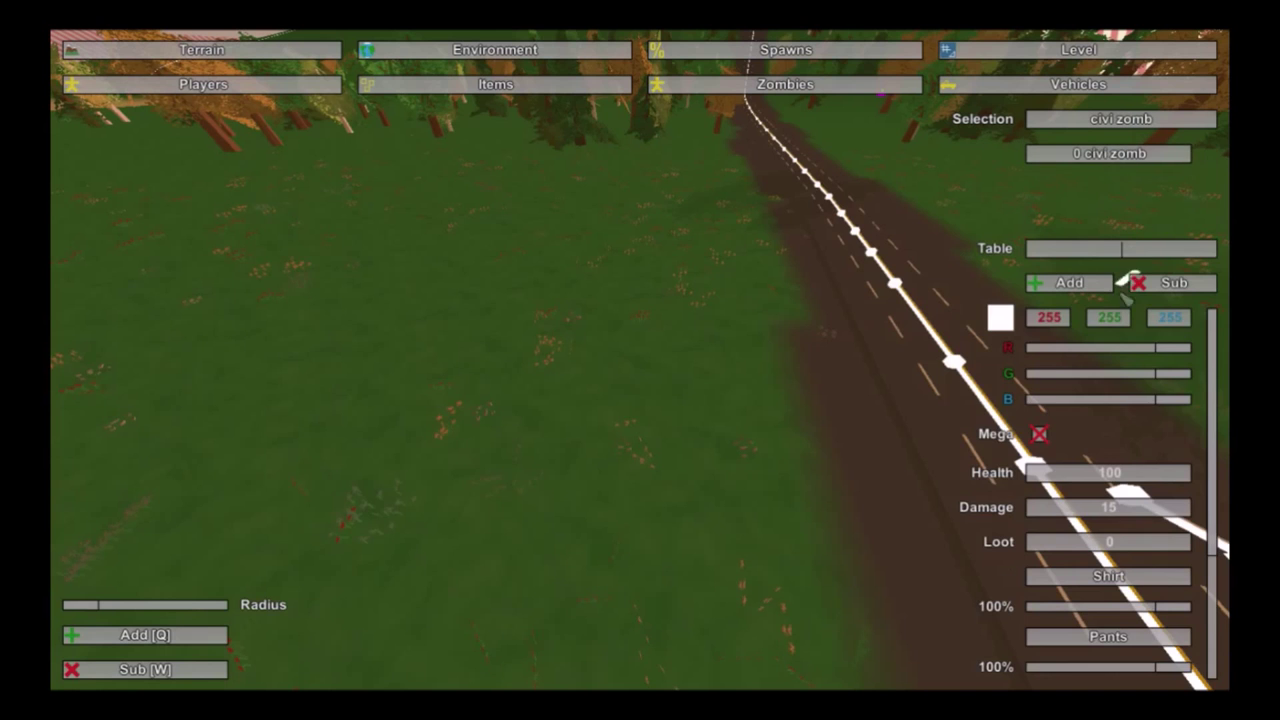
Step: Place nine civi zomb spawn points in a loose group on the grass and dirt beside the main road
scroll(1150, 430, "down", 5)
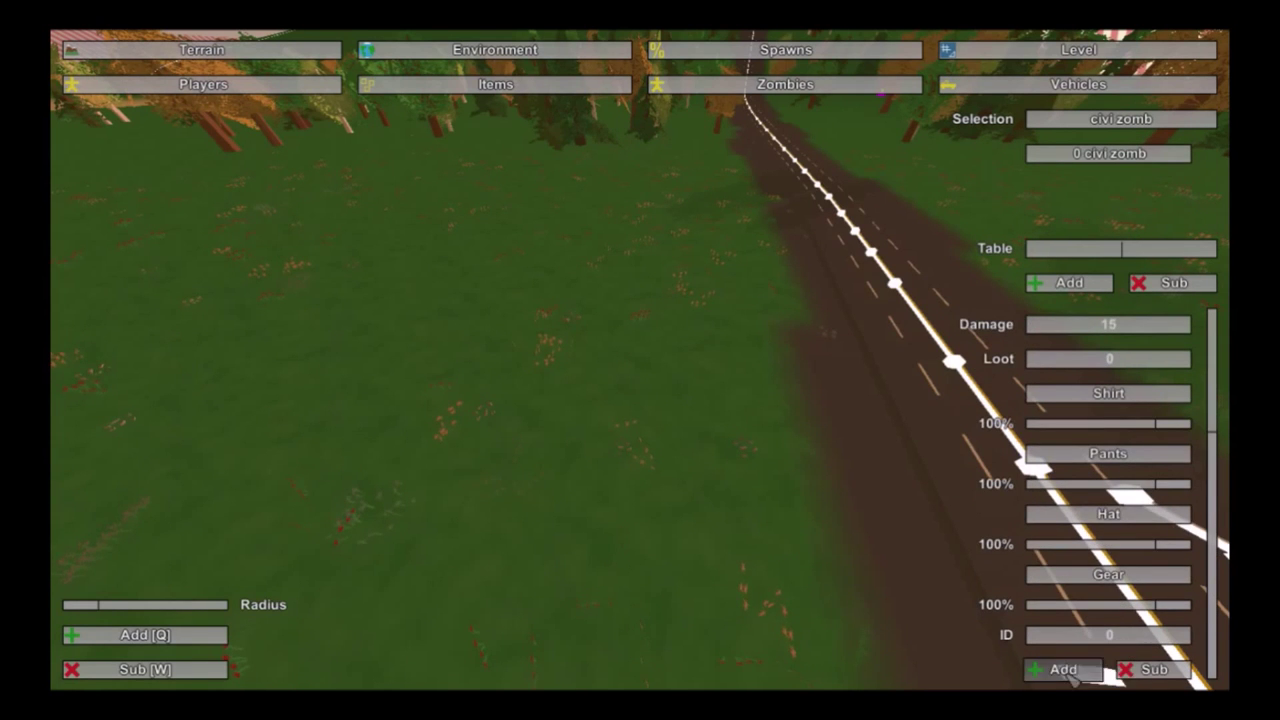
left_click(828, 345)
left_click(847, 460)
left_click(831, 480)
left_click(727, 402)
left_click(848, 345)
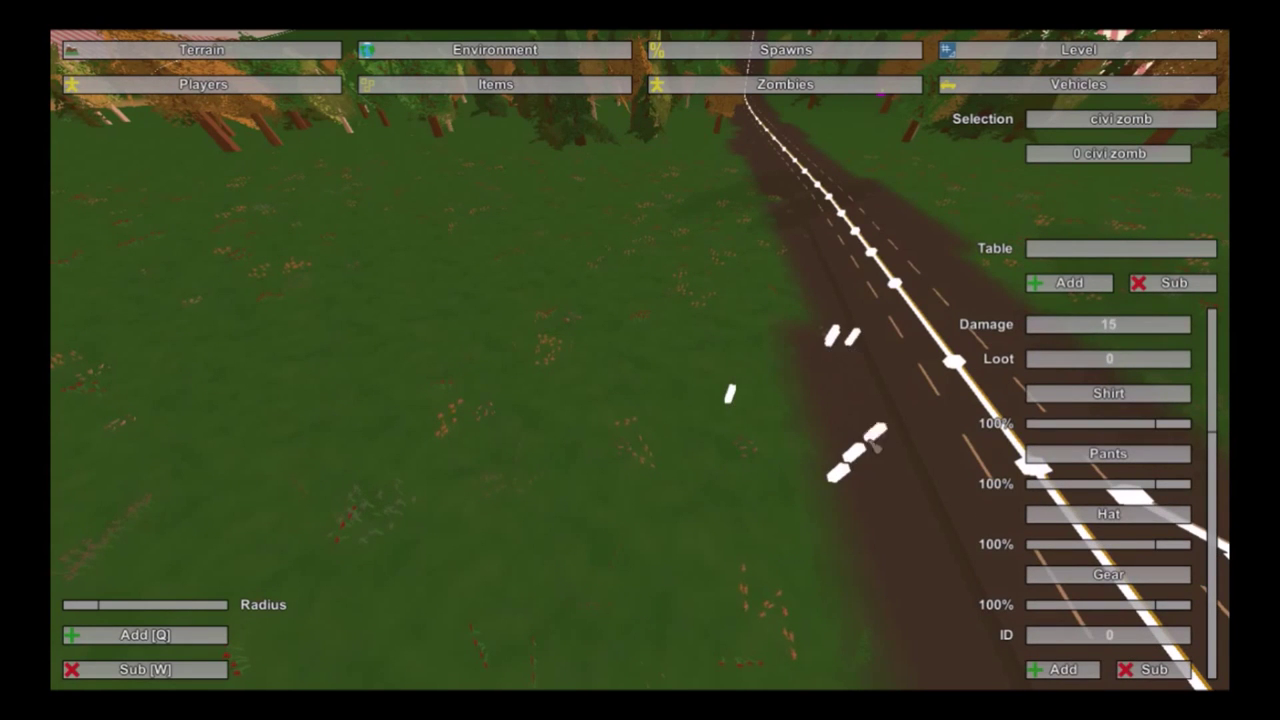
left_click(831, 437)
left_click(800, 471)
left_click(750, 391)
left_click(797, 417)
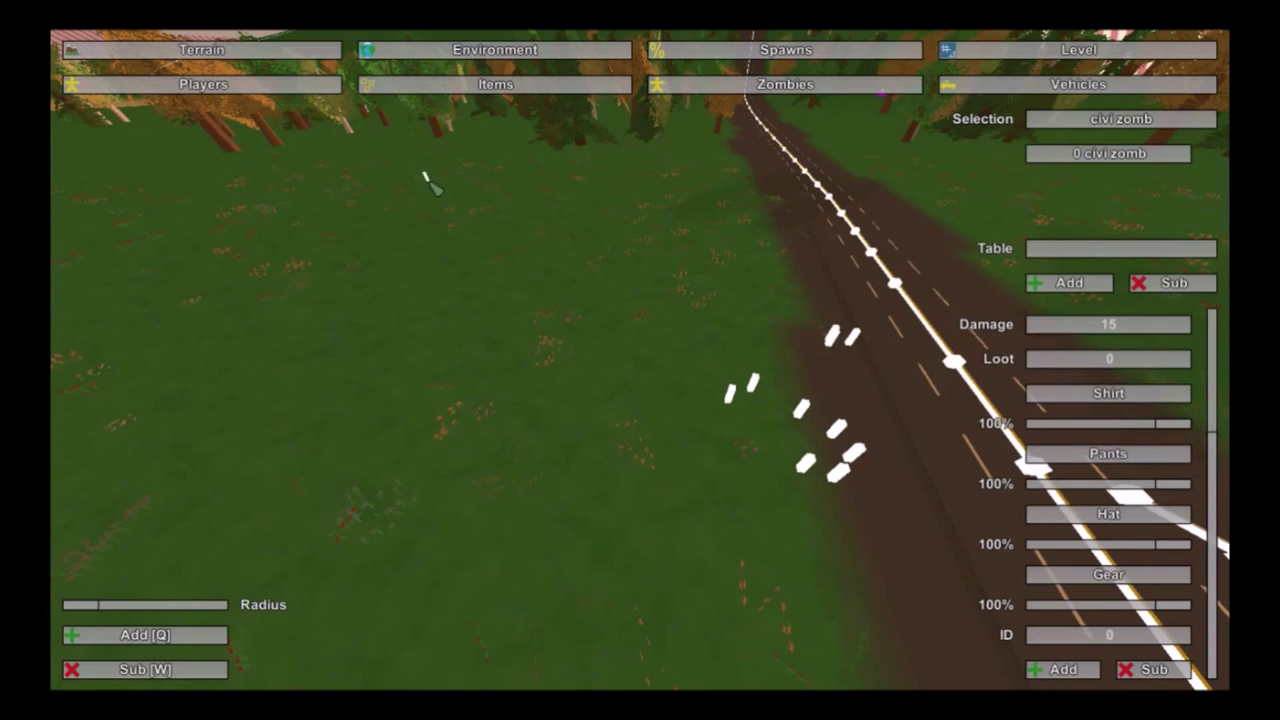
Step: Place a cluster of eight civi zomb spawn points in front of the tent in the forest
key("Escape")
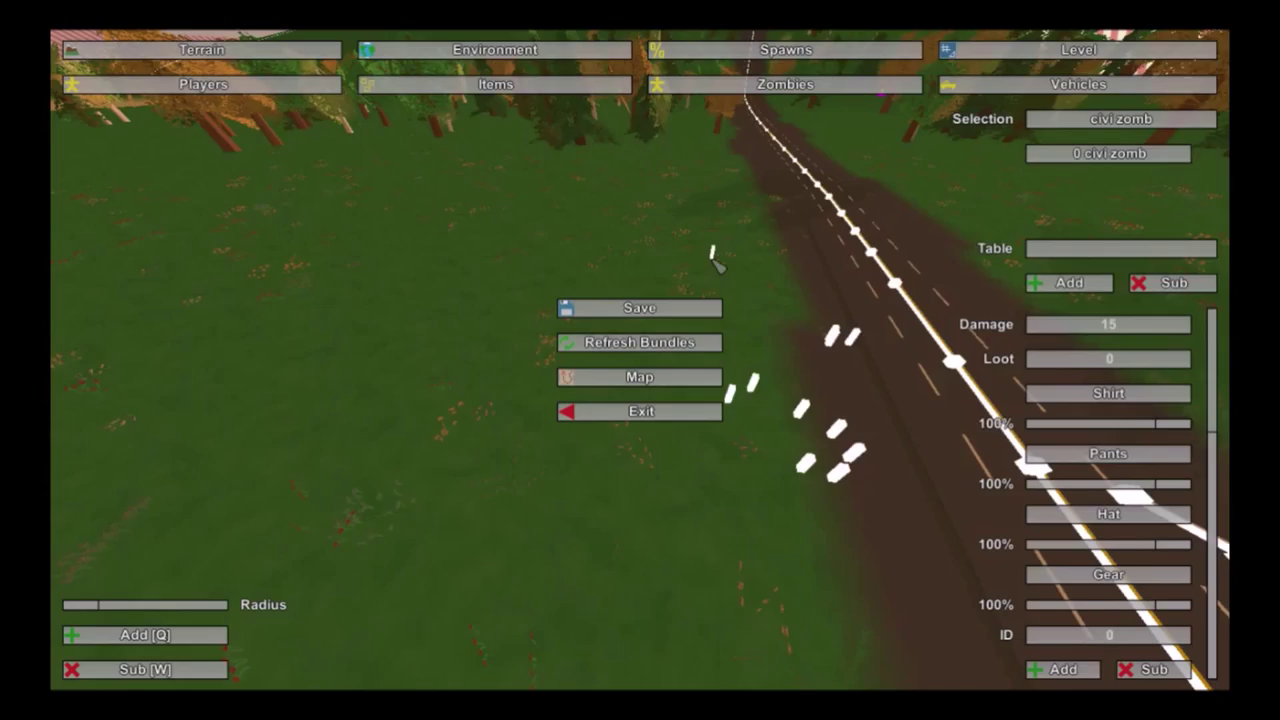
right_click_drag(712, 248, 860, 205)
key("w")
key("Escape")
key("w")
right_click_drag(657, 380, 660, 430)
key("w")
left_click(573, 304)
left_click(611, 327)
left_click(531, 331)
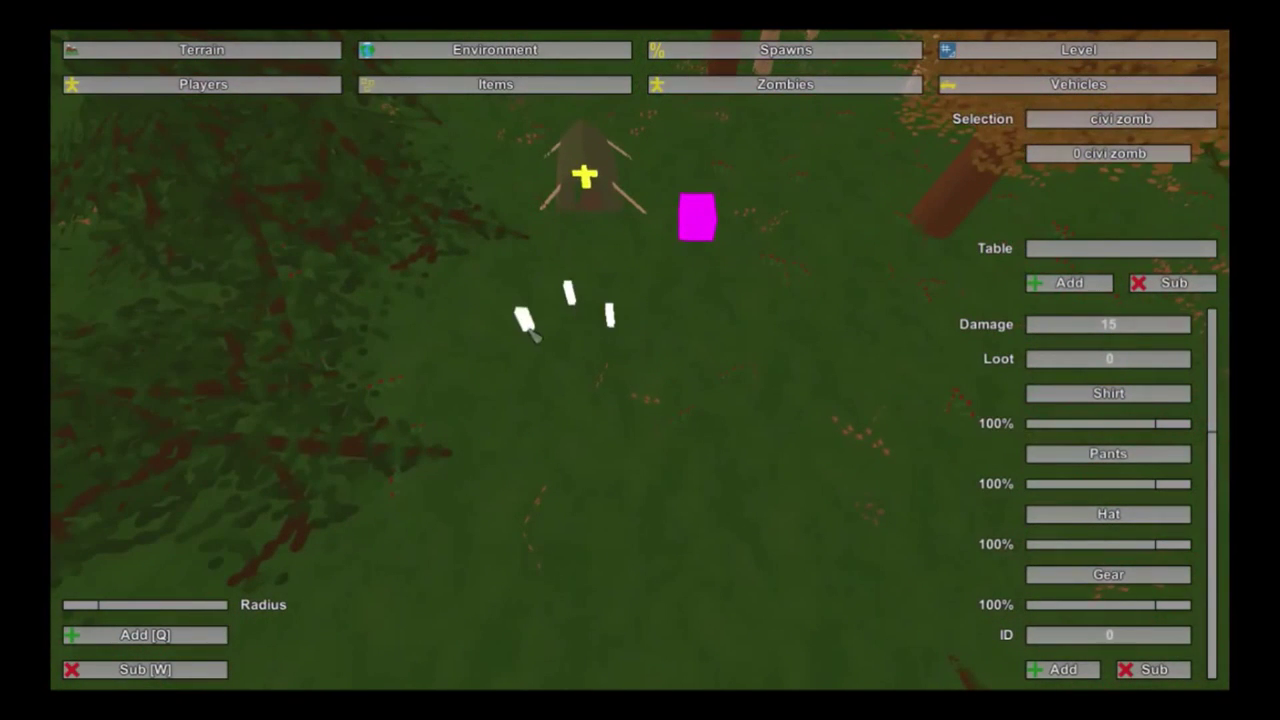
left_click(543, 322)
left_click(628, 327)
left_click(575, 345)
left_click(658, 342)
left_click(571, 331)
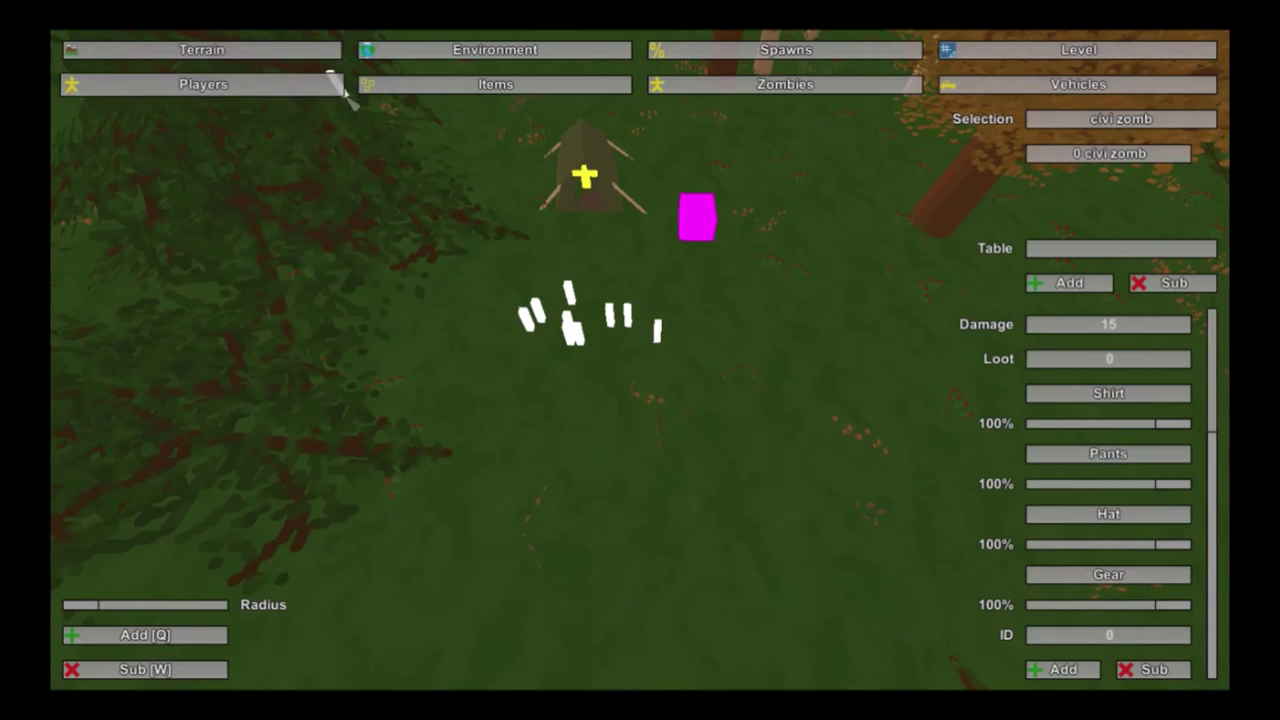
Step: Exit the map editor and start the map "ianstestworld" in singleplayer at Normal difficulty
key("Escape")
left_click(620, 411)
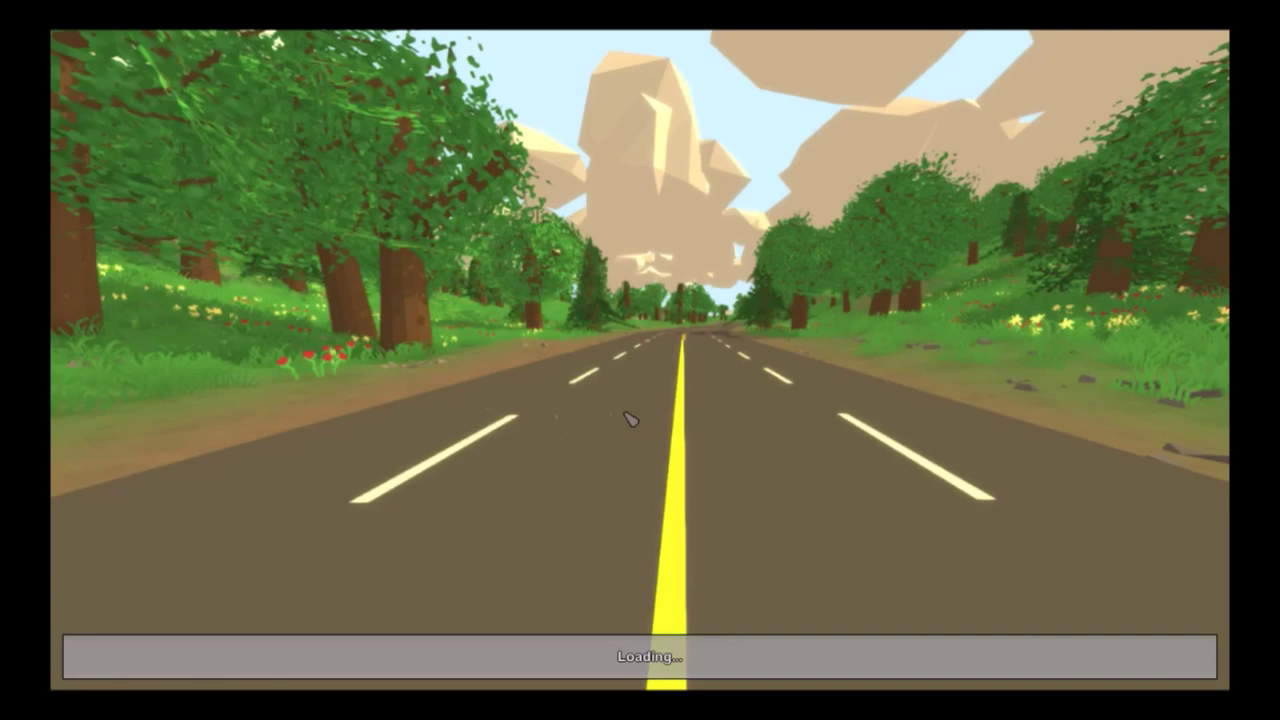
left_click(265, 56)
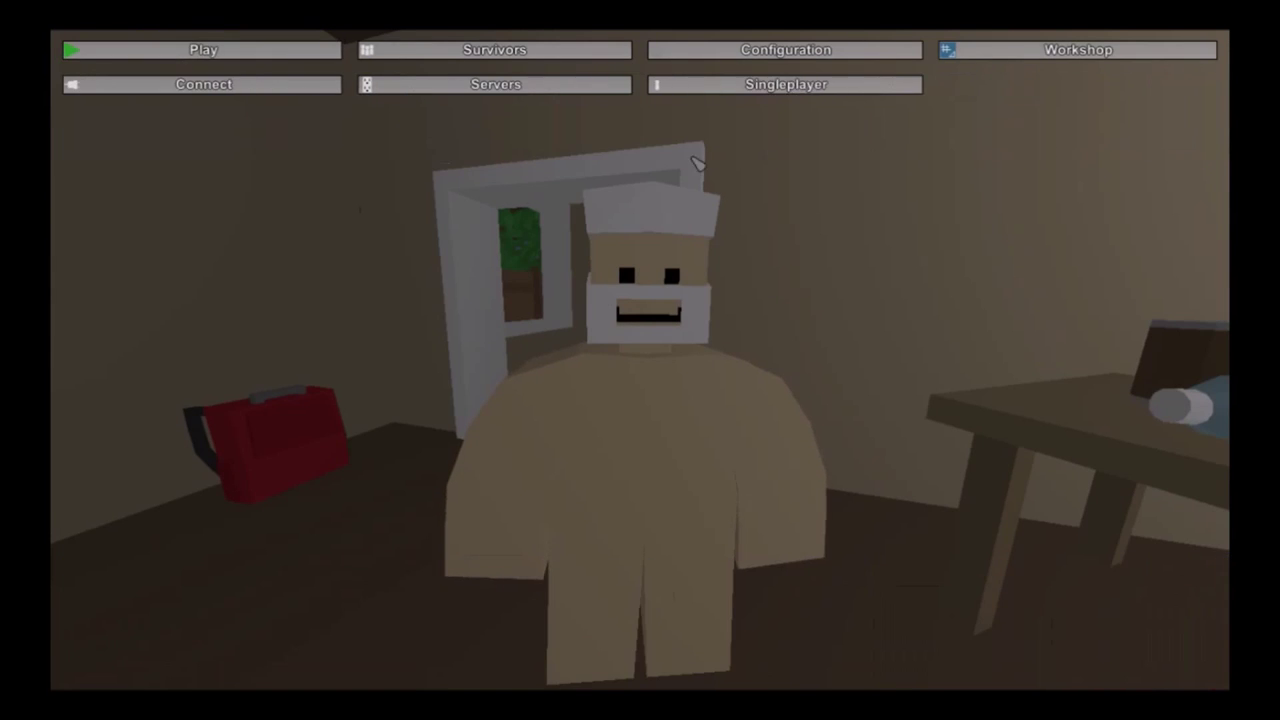
left_click(737, 86)
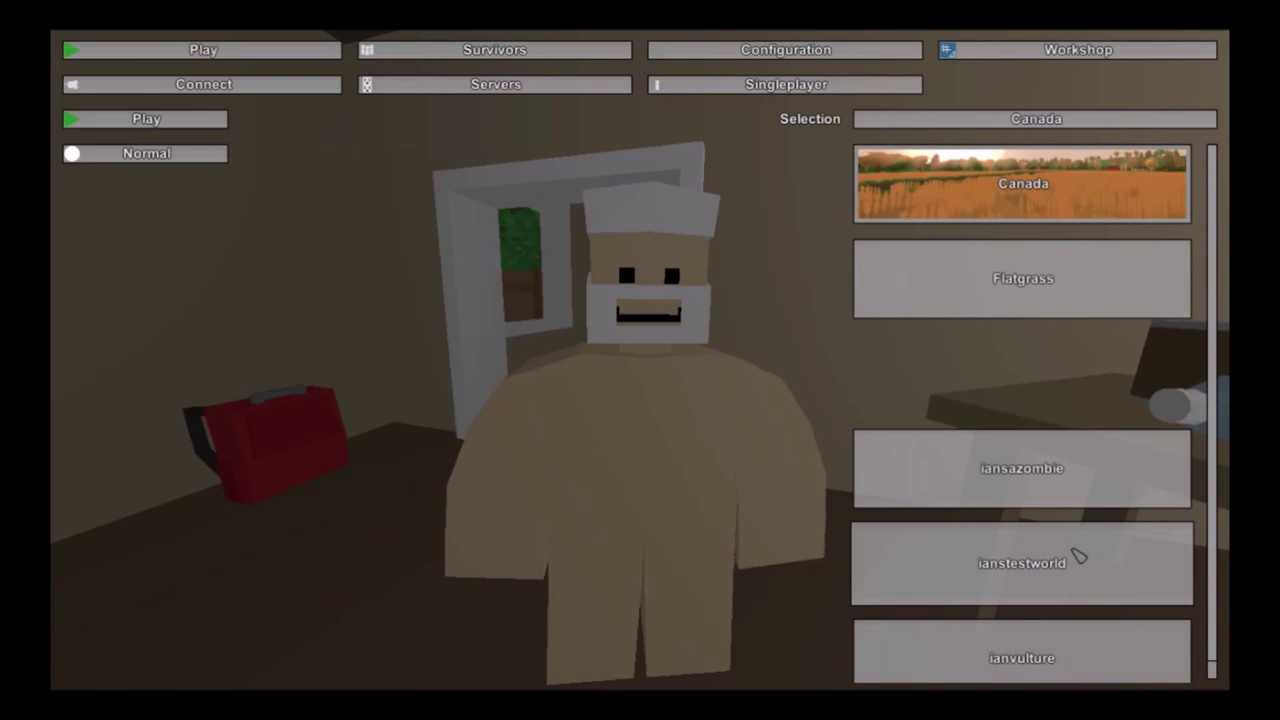
left_click(1078, 556)
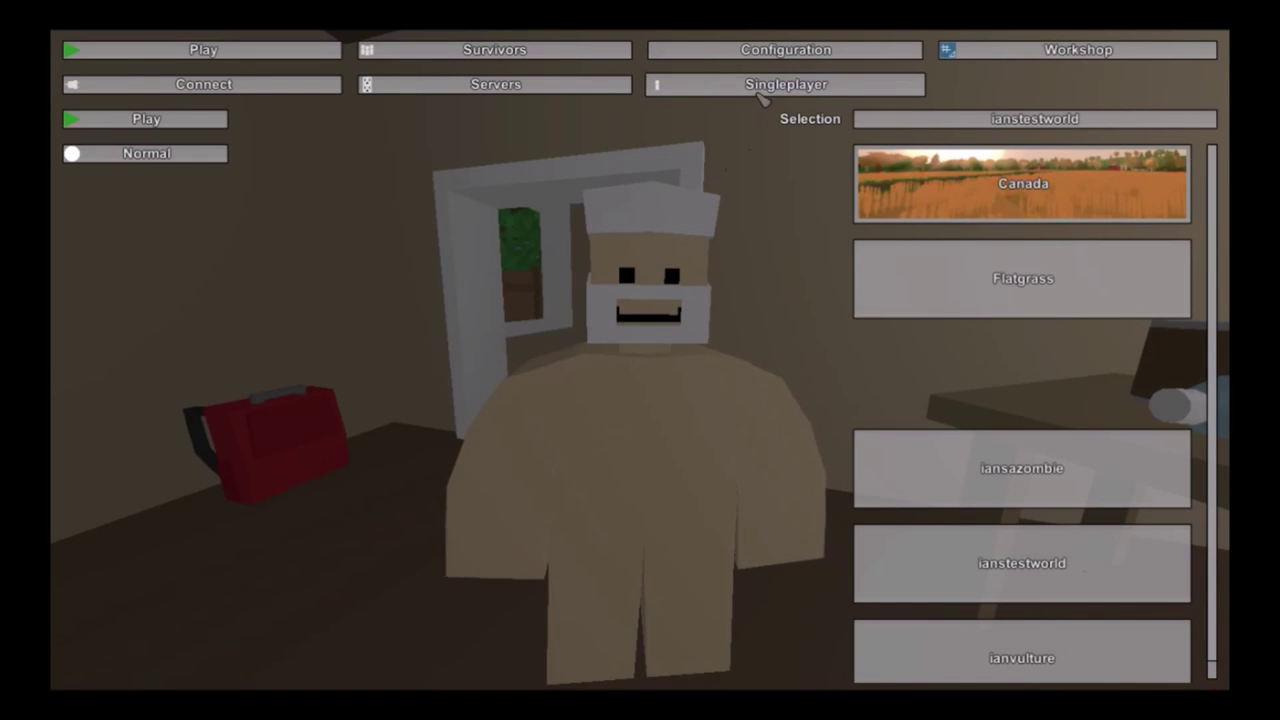
left_click(146, 118)
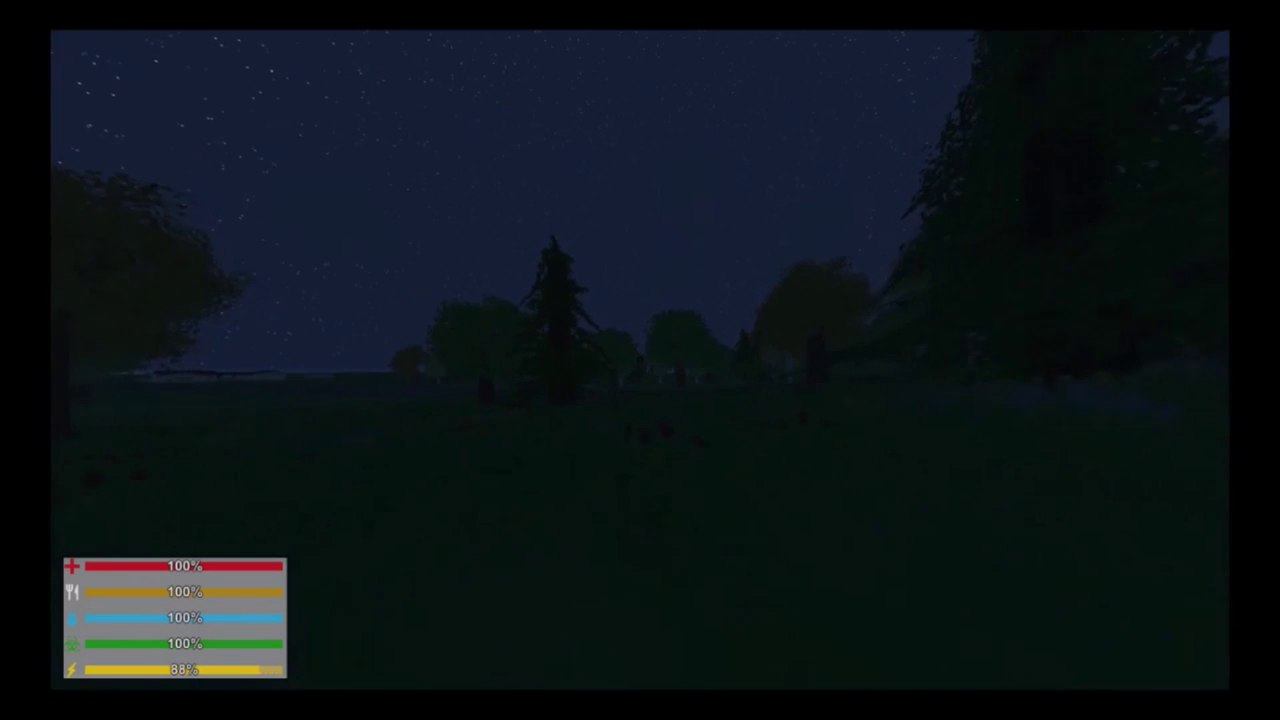
Step: Test the map by getting in and out of the green offroader, and leave the singleplayer session
key("shift+w")
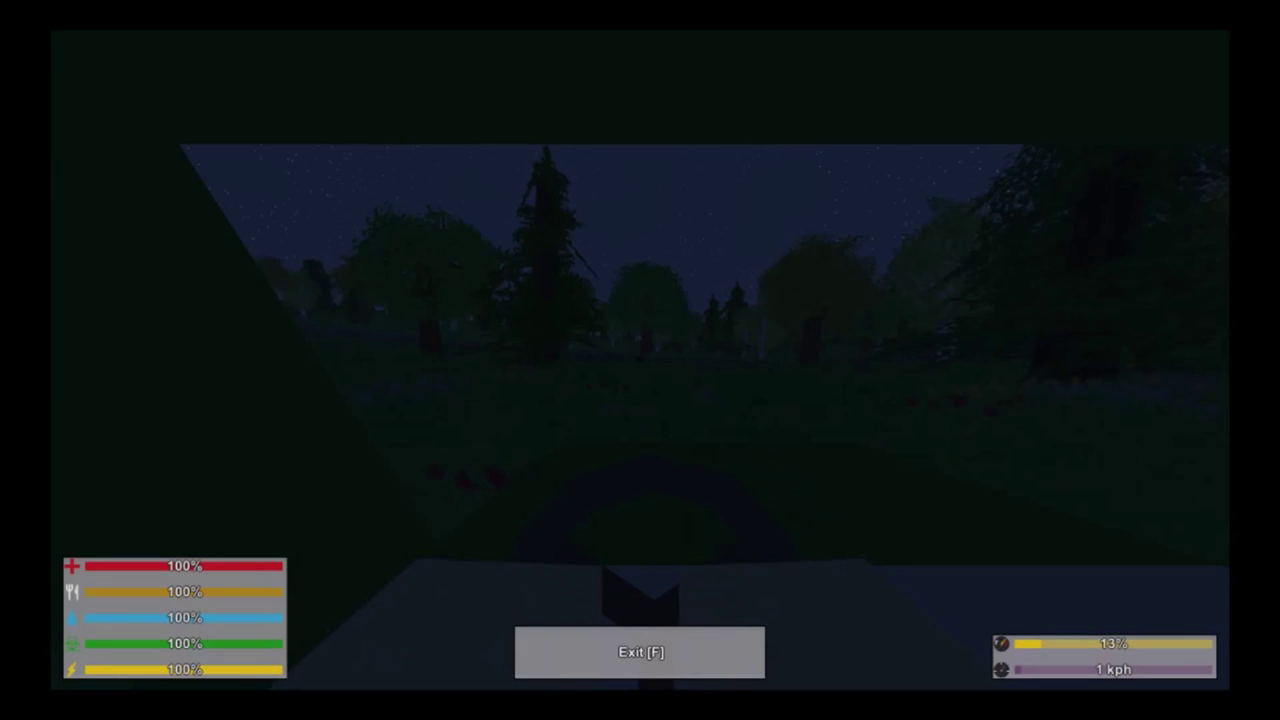
key("f")
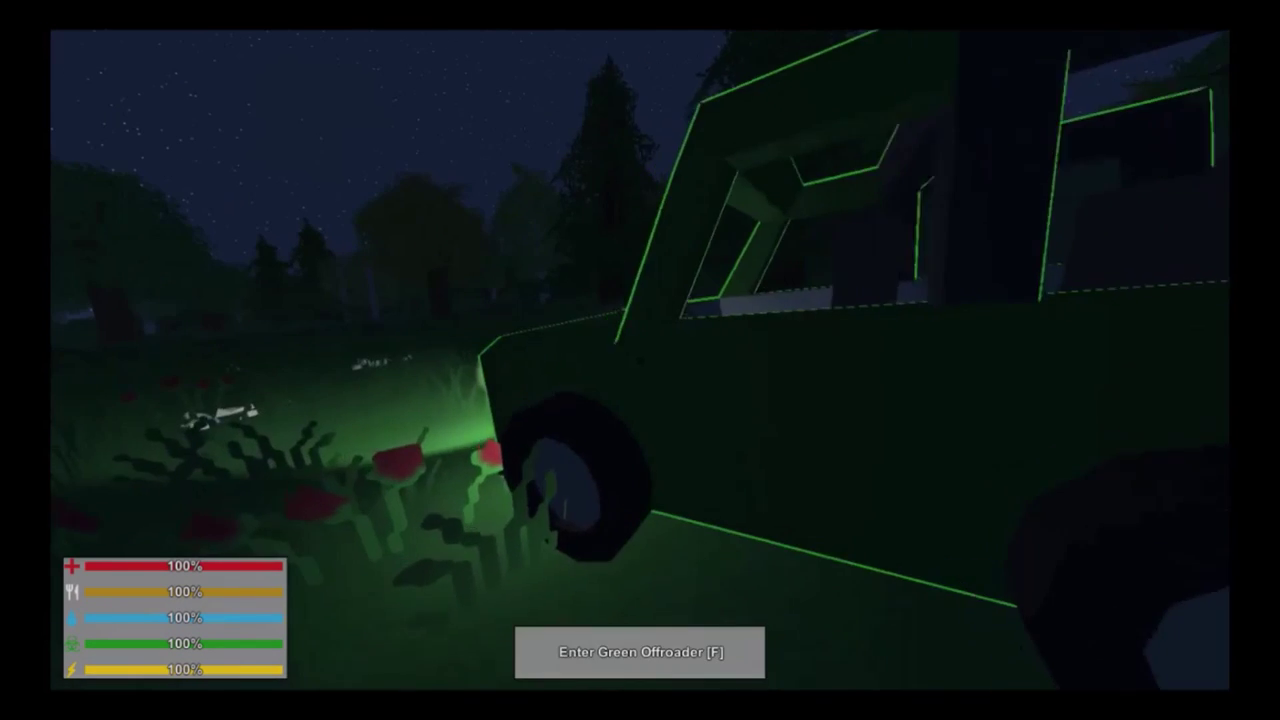
key("f")
key("Escape")
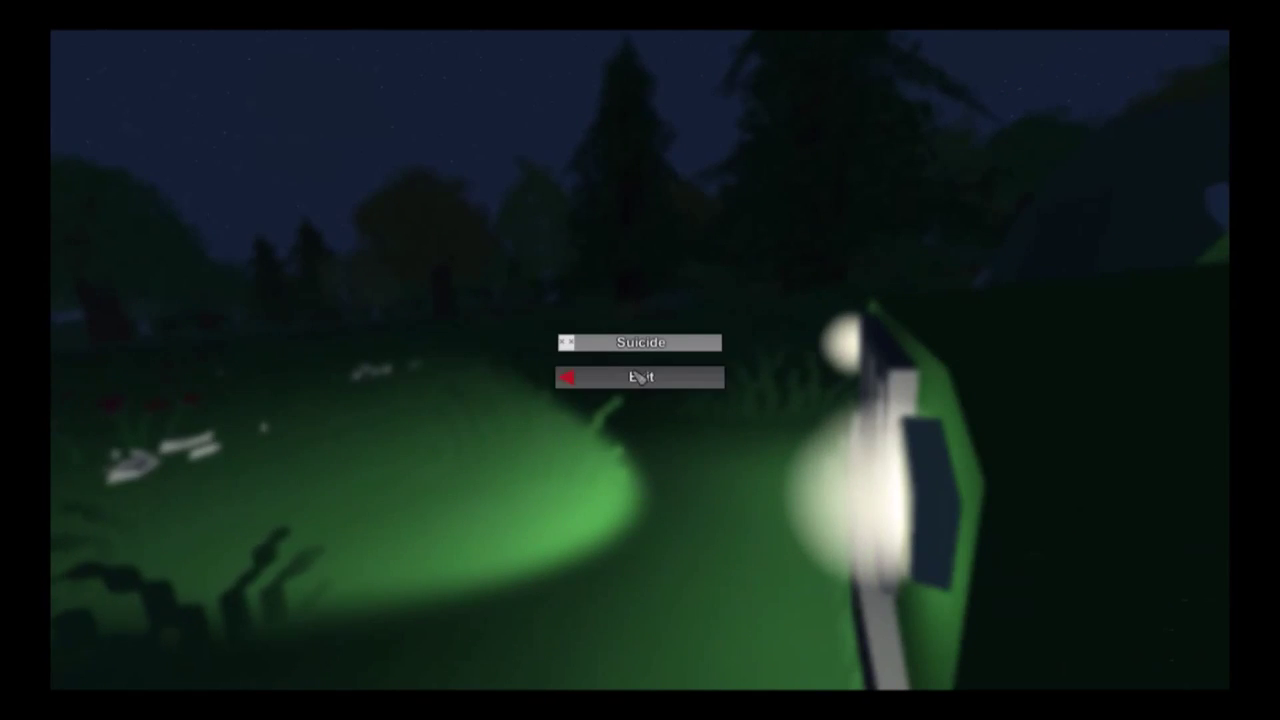
left_click(622, 378)
Step: Open the map "ianstestworld" for editing in the workshop's map editor
left_click(1050, 50)
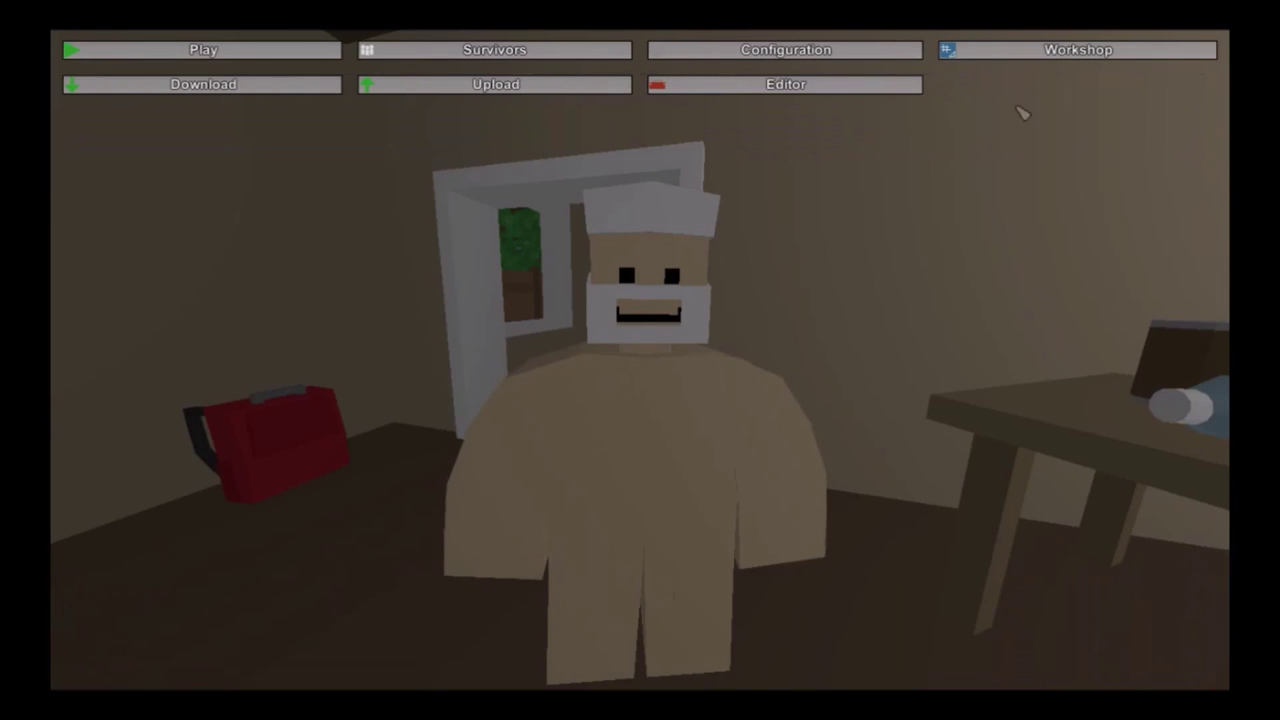
left_click(860, 88)
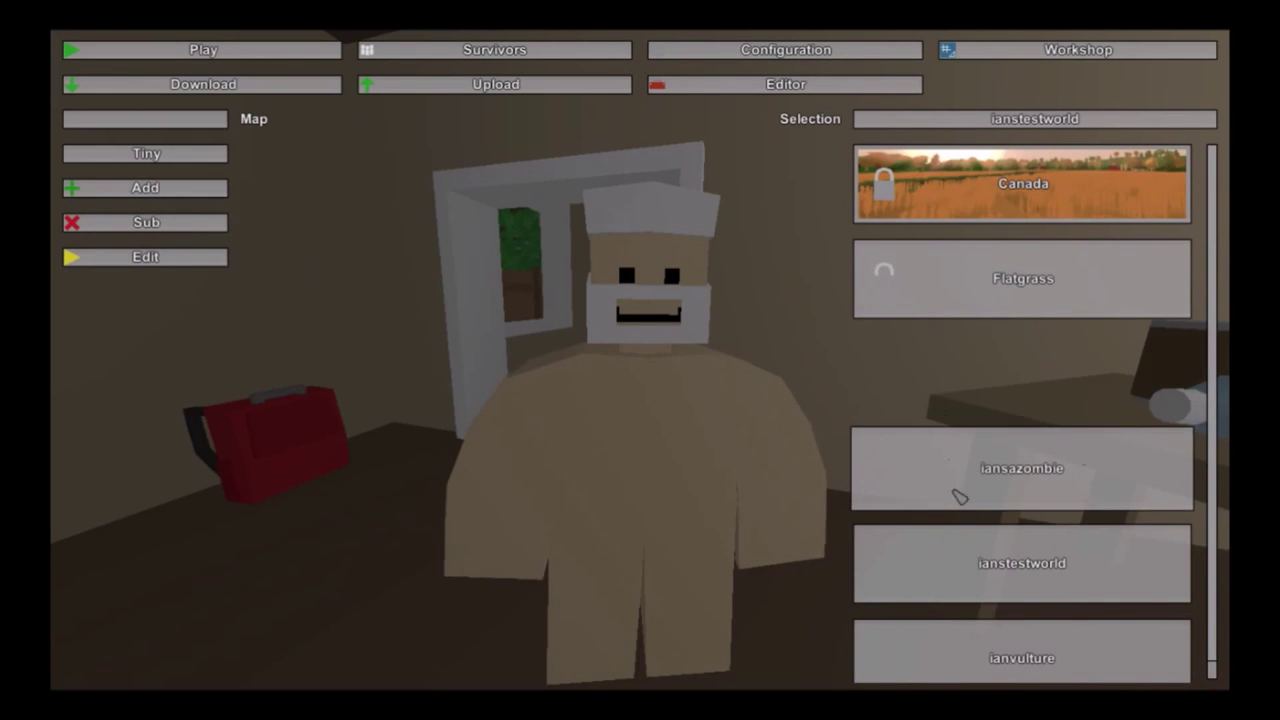
left_click(212, 263)
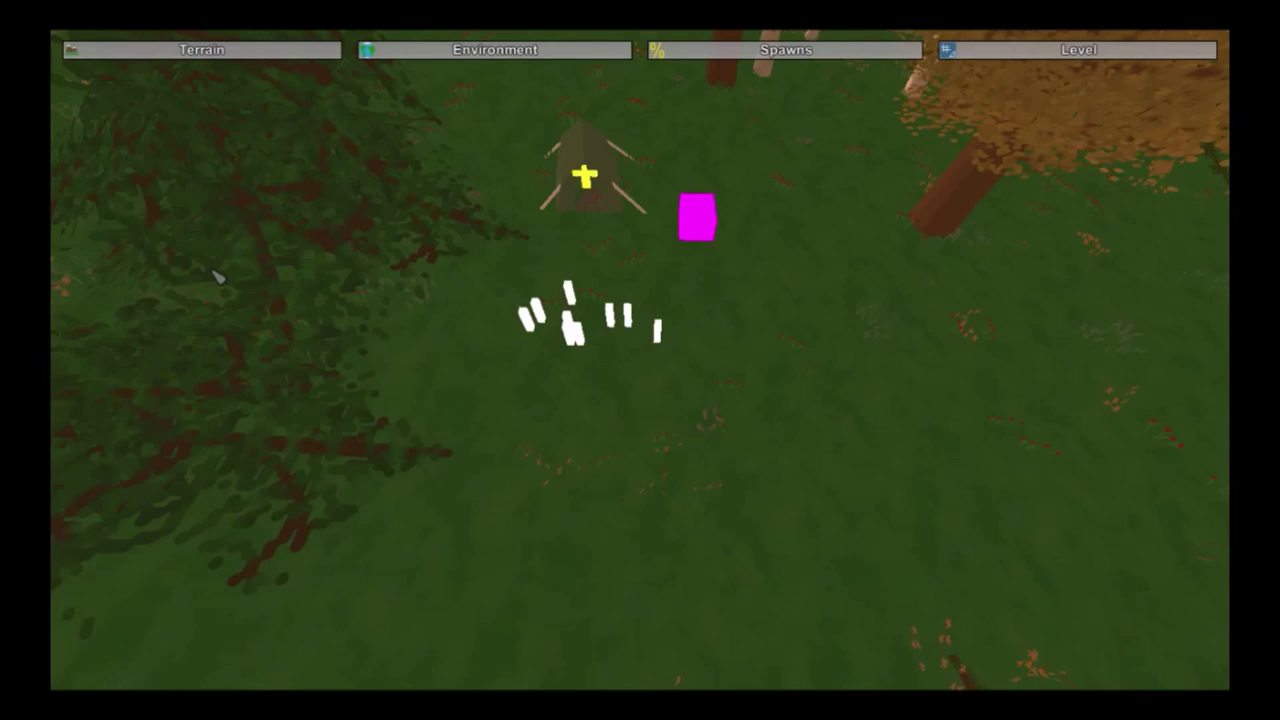
Step: Remove the civi zomb spawn points in front of the tent and beside the main road
key("s")
right_click_drag(234, 300, 234, 318)
right_click_drag(640, 360, 588, 396)
key("w")
left_click(786, 48)
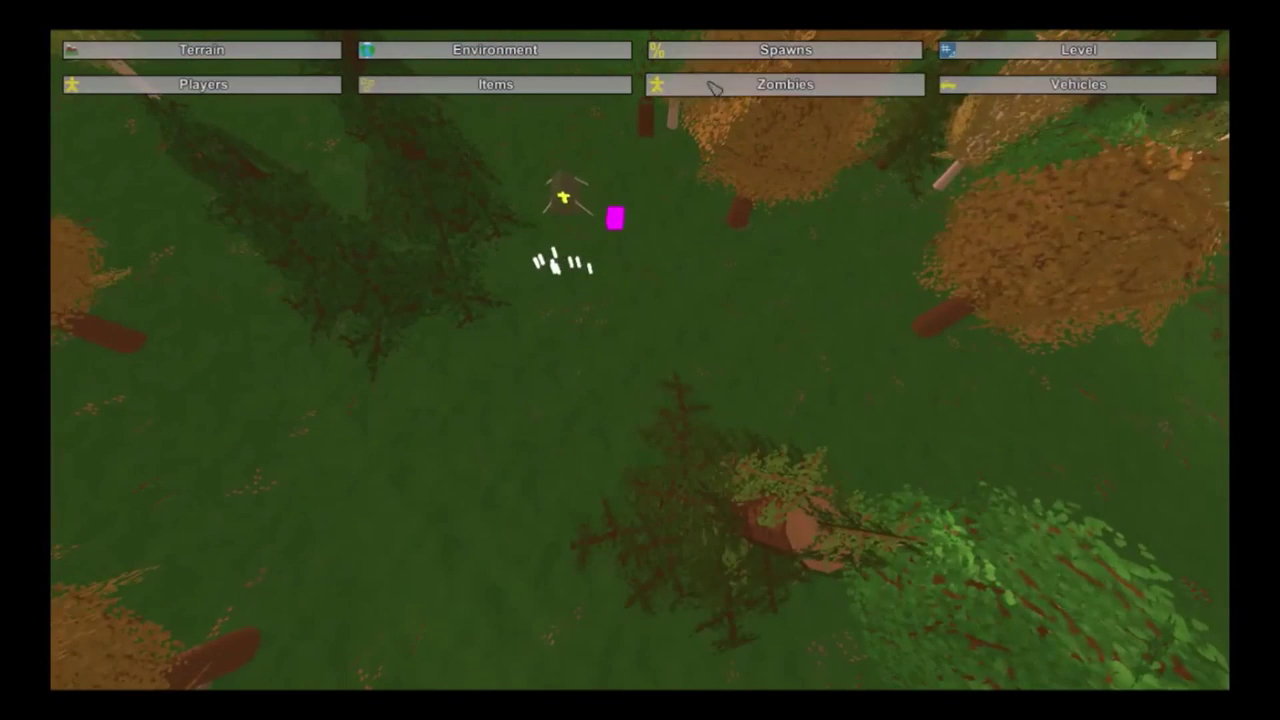
left_click(722, 88)
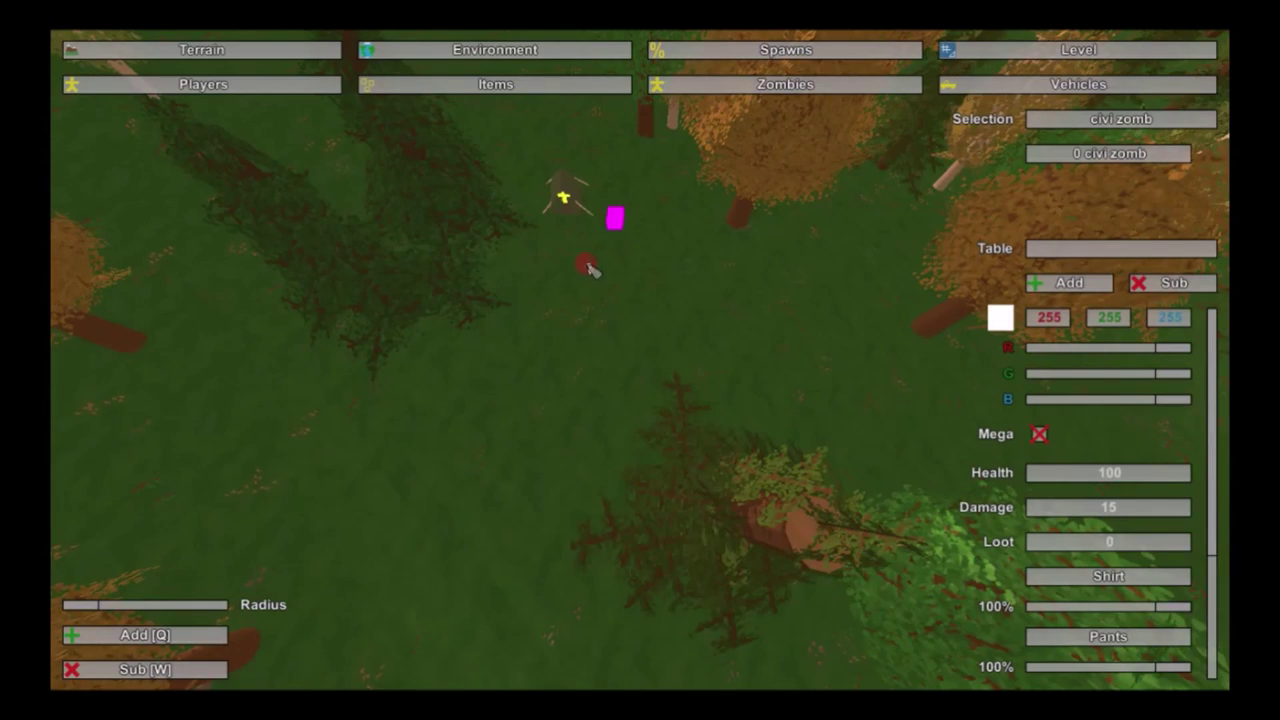
left_click(588, 265)
right_click_drag(588, 265, 579, 384)
key("w")
left_click(533, 259)
Step: Place a navigation area on the main road near the gas station and town
mouse_move(533, 259)
right_mouse_down()
mouse_move(570, 225)
mouse_move(590, 120)
mouse_move(580, 112)
right_mouse_up()
key("w")
mouse_move(640, 360)
right_mouse_down()
mouse_move(634, 463)
mouse_move(685, 340)
mouse_move(642, 366)
right_mouse_up()
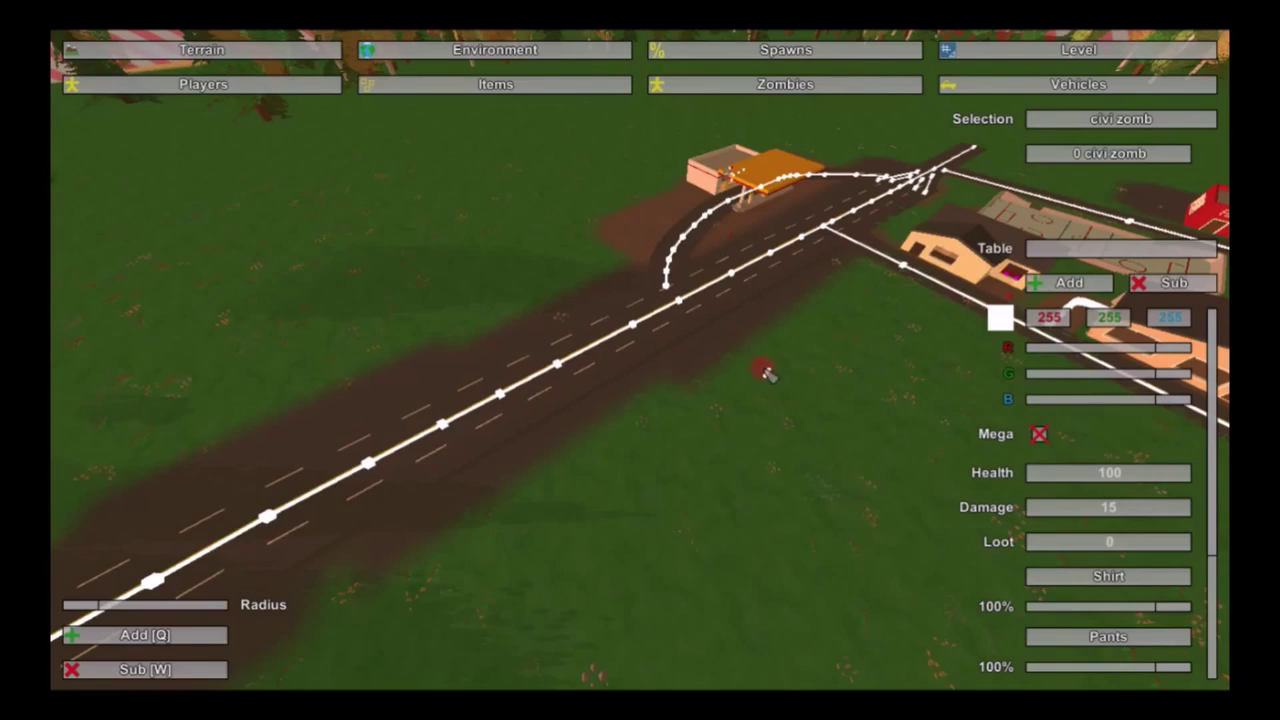
right_click_drag(745, 376, 645, 364)
key("s")
left_click(505, 50)
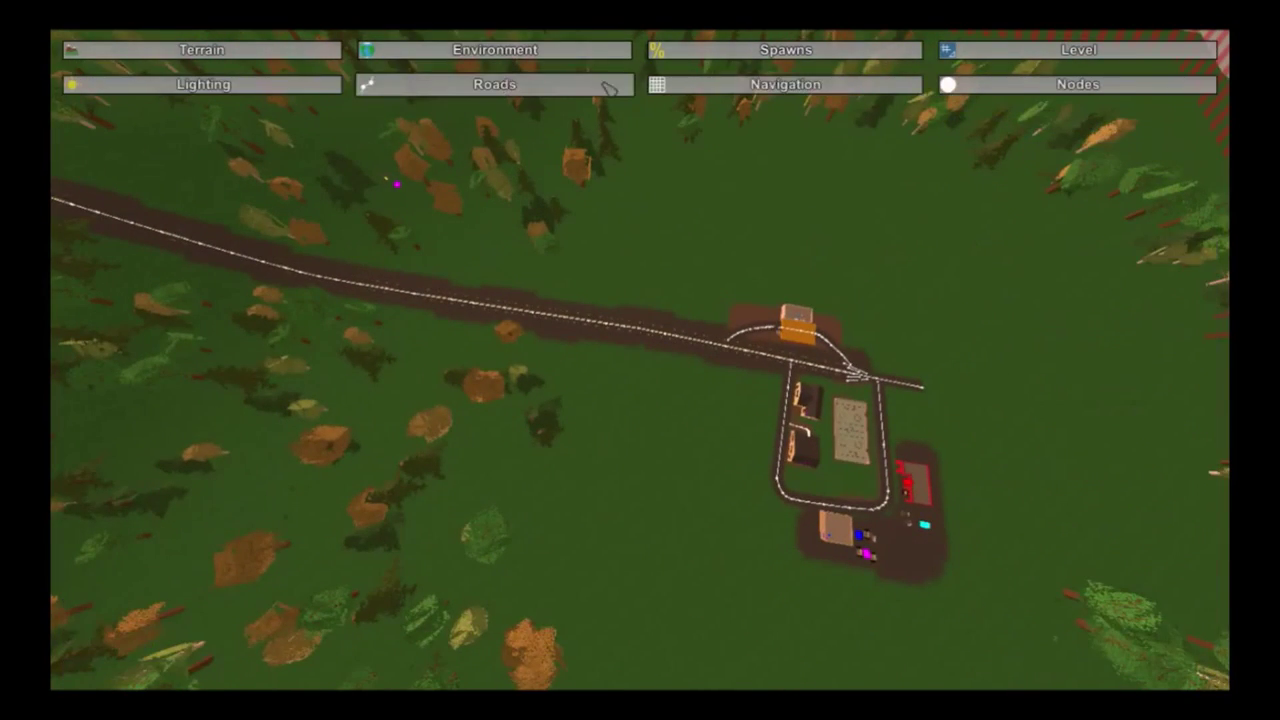
left_click(672, 88)
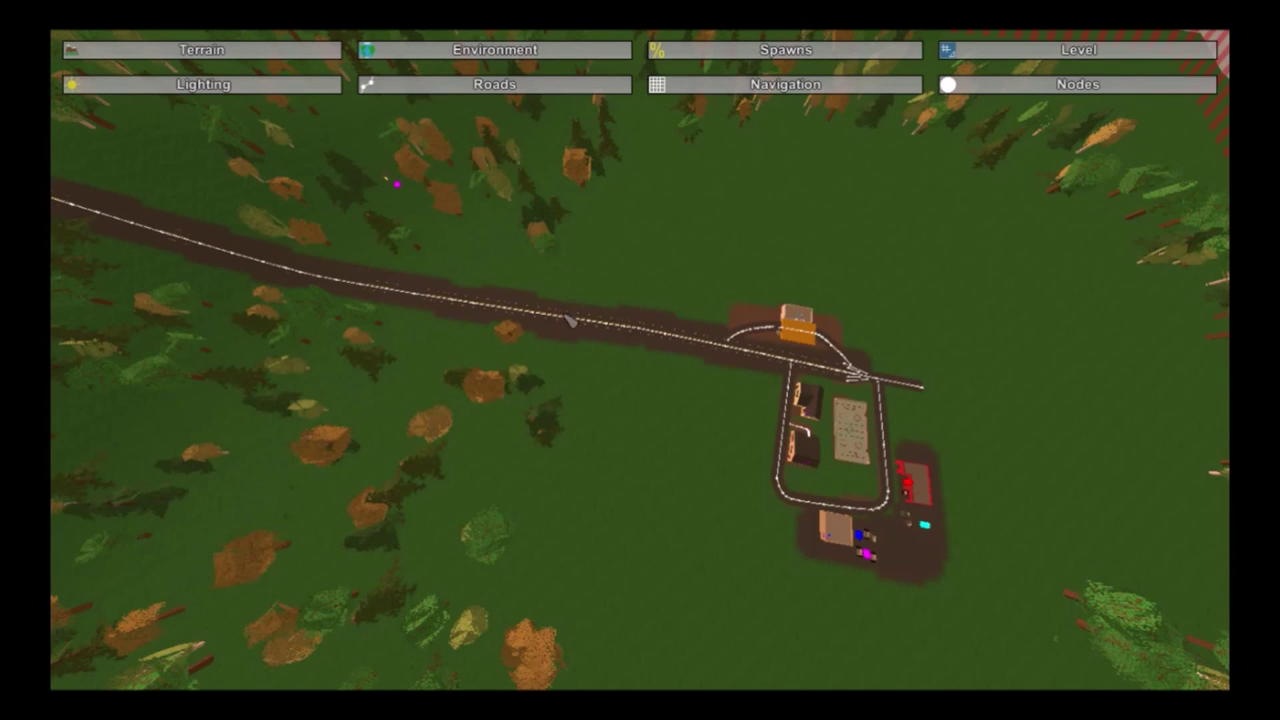
key("e")
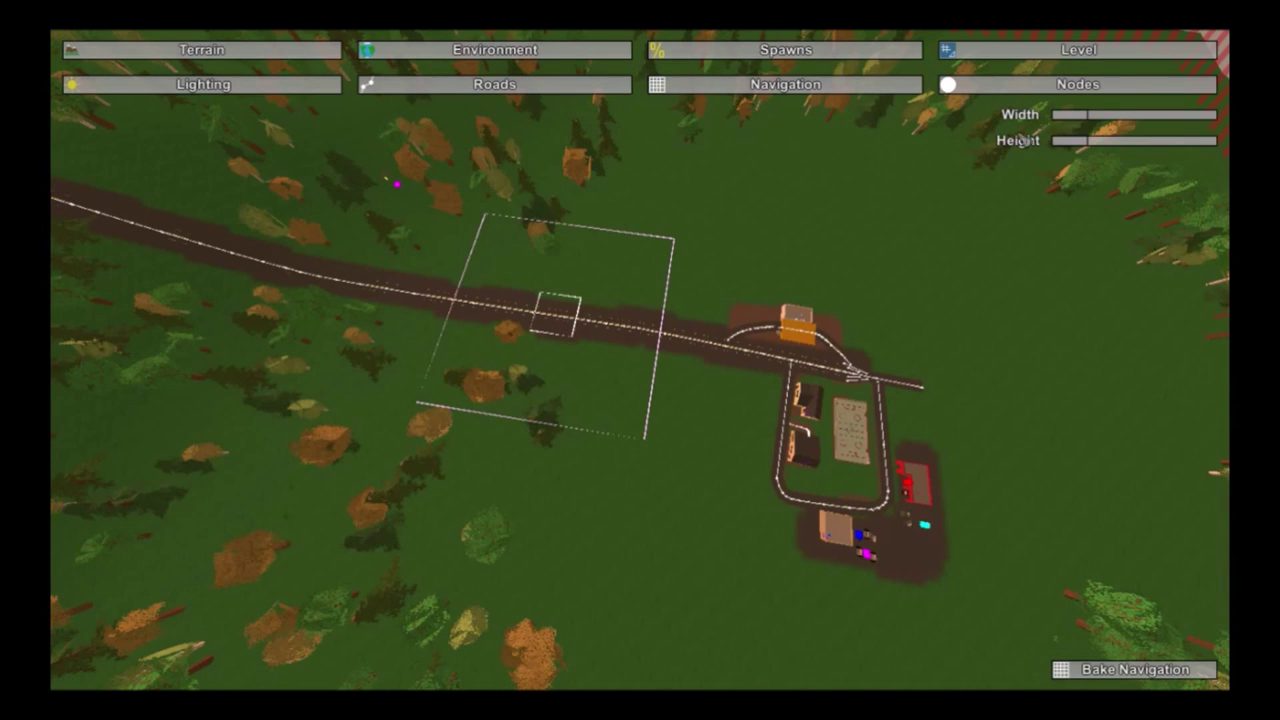
Step: Enlarge the navigation area's width and height, position it around the road, town and tent, and bake the navigation
left_click_drag(1058, 116, 1125, 157)
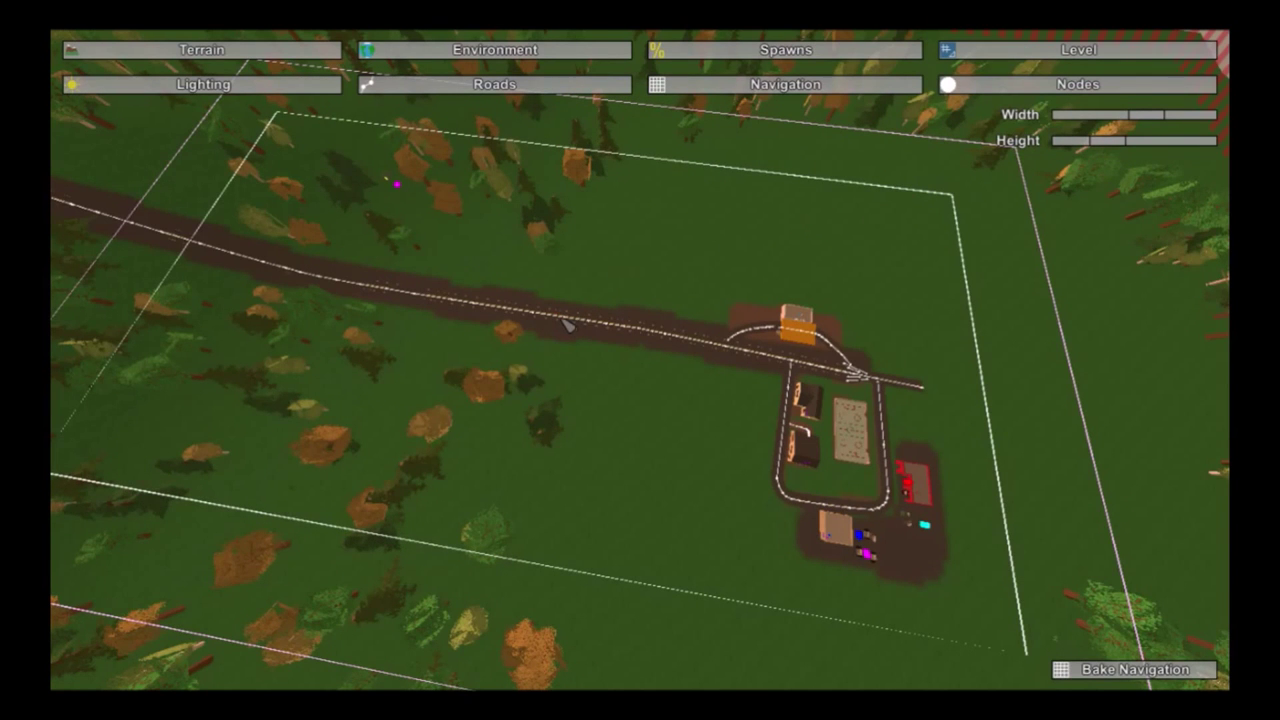
key("e")
key("e")
key("e")
key("e")
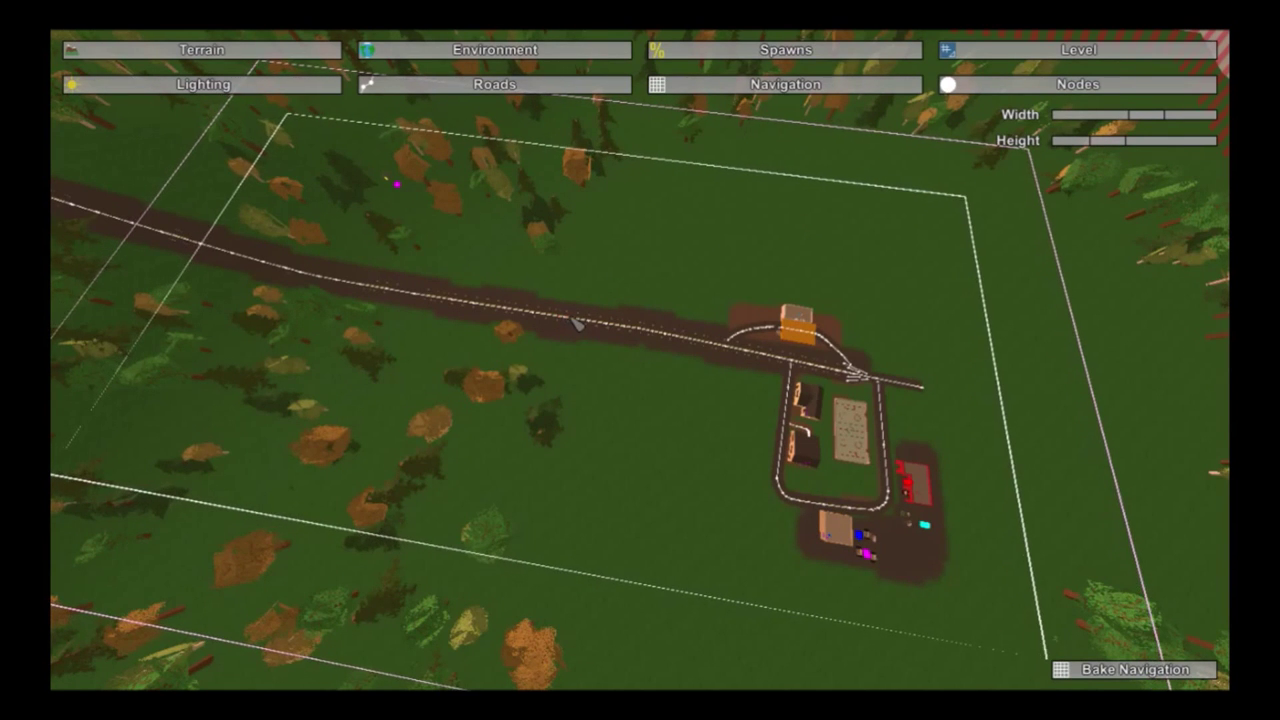
left_click_drag(1144, 116, 1137, 118)
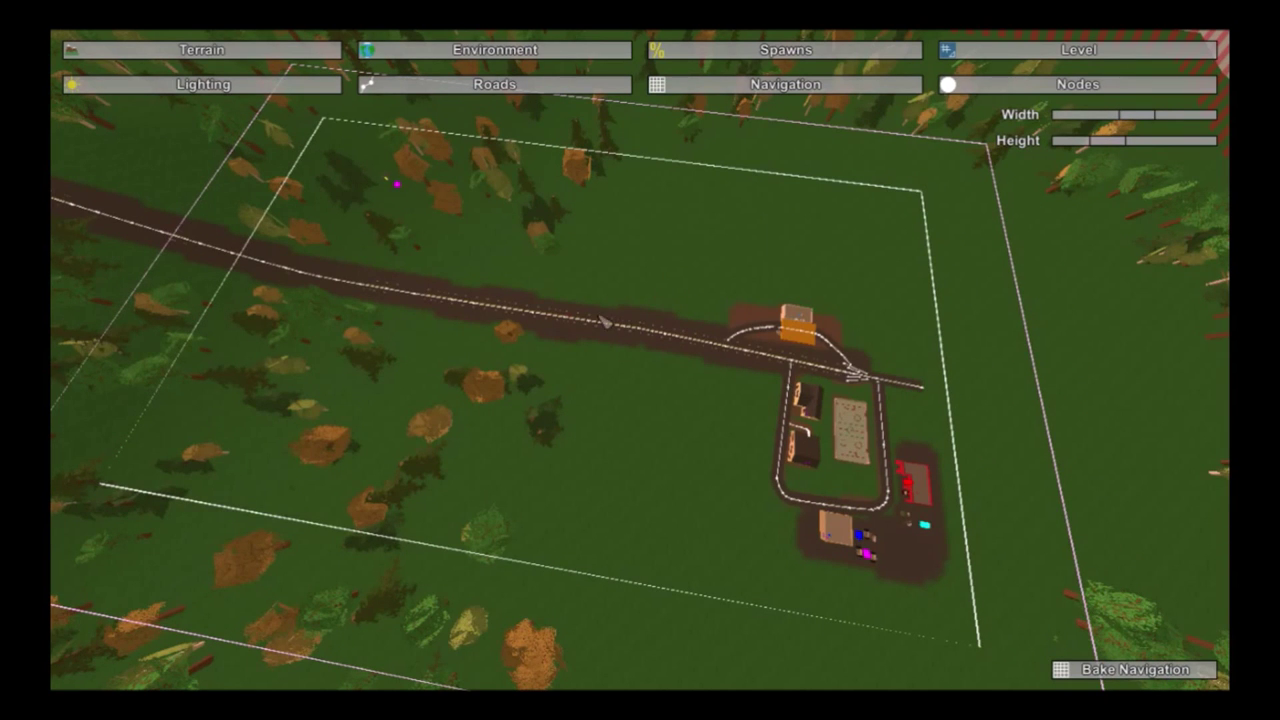
left_click_drag(584, 328, 591, 330)
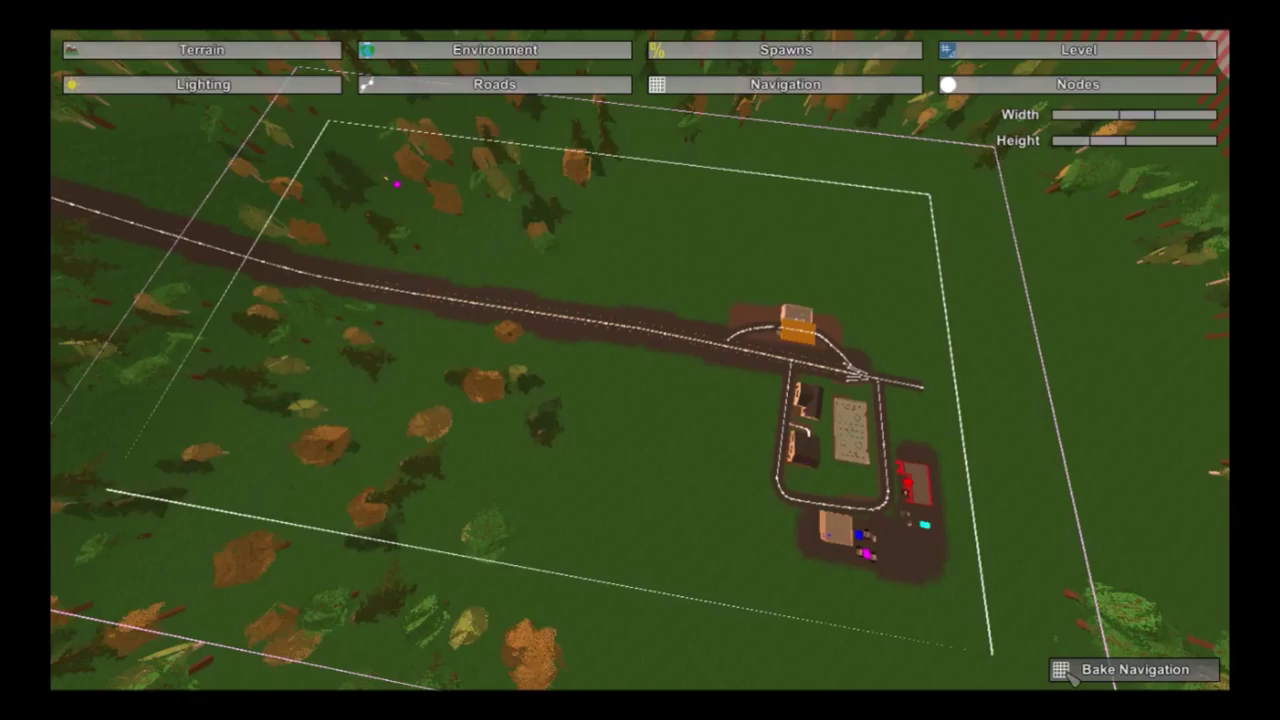
Step: Add several civi zomb spawn points on the grass in front of the tent inside the navigation area
key("w")
right_click_drag(1073, 679, 870, 480)
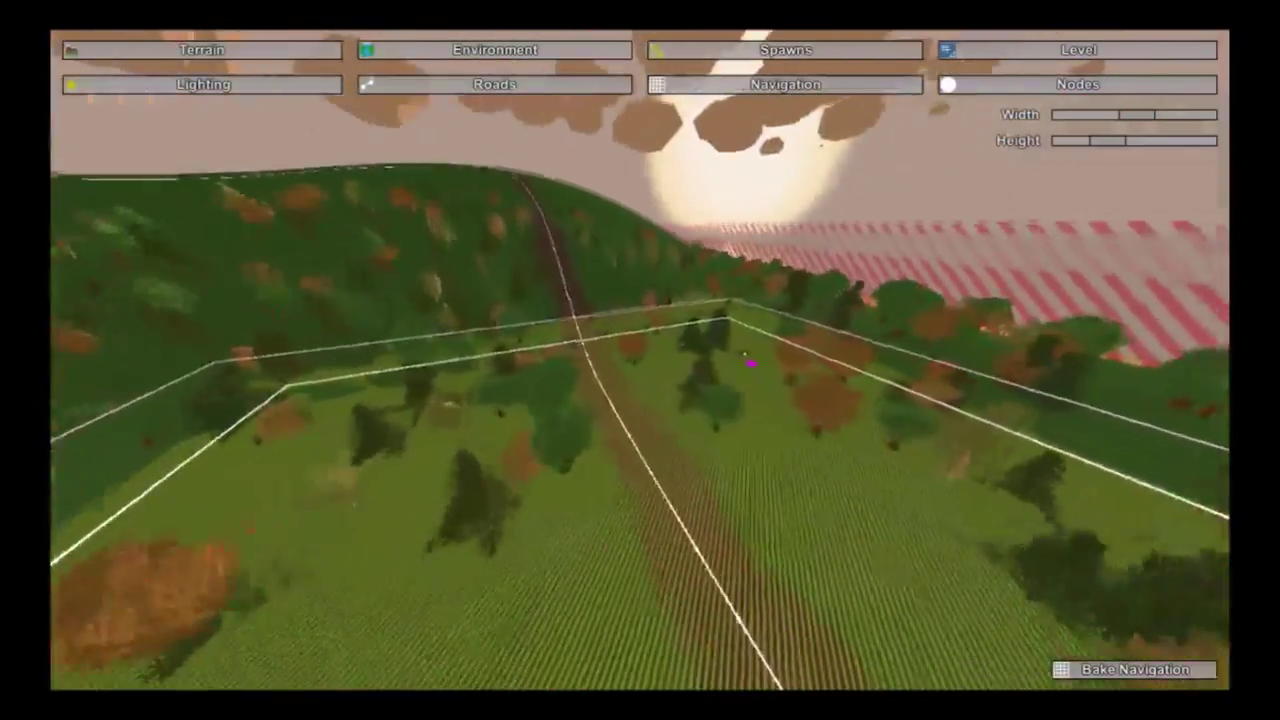
key("w")
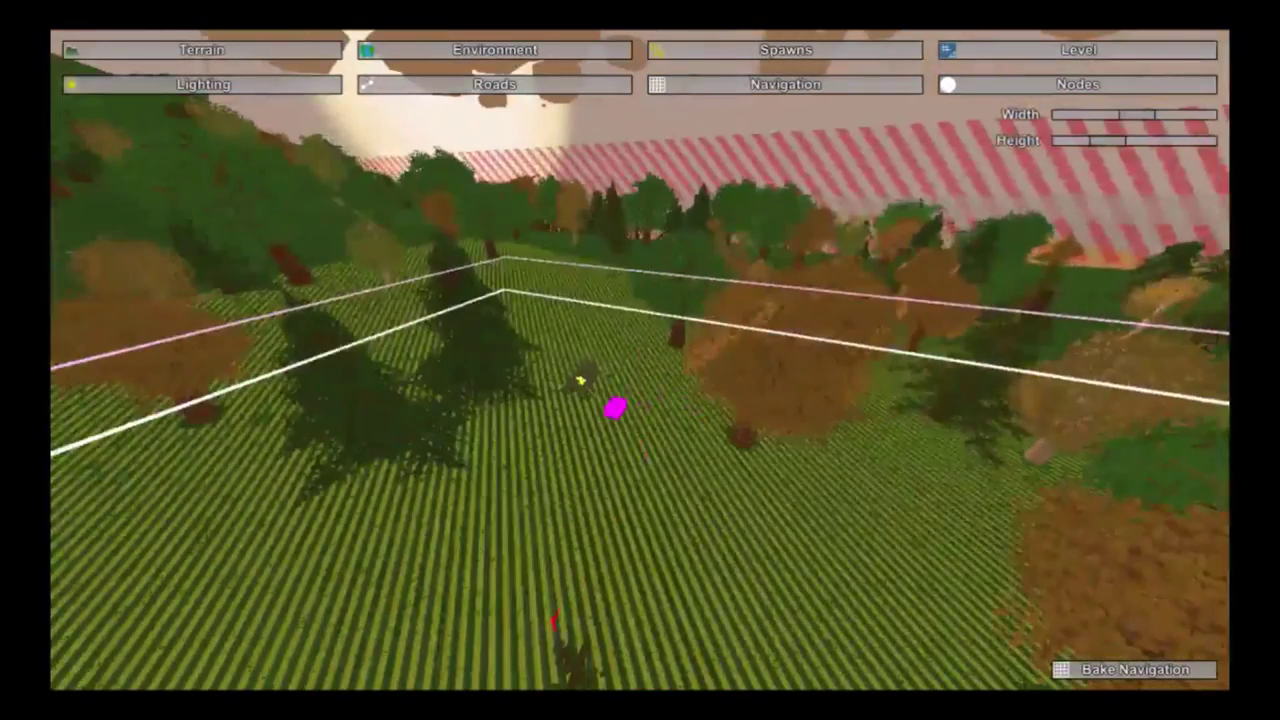
key("w")
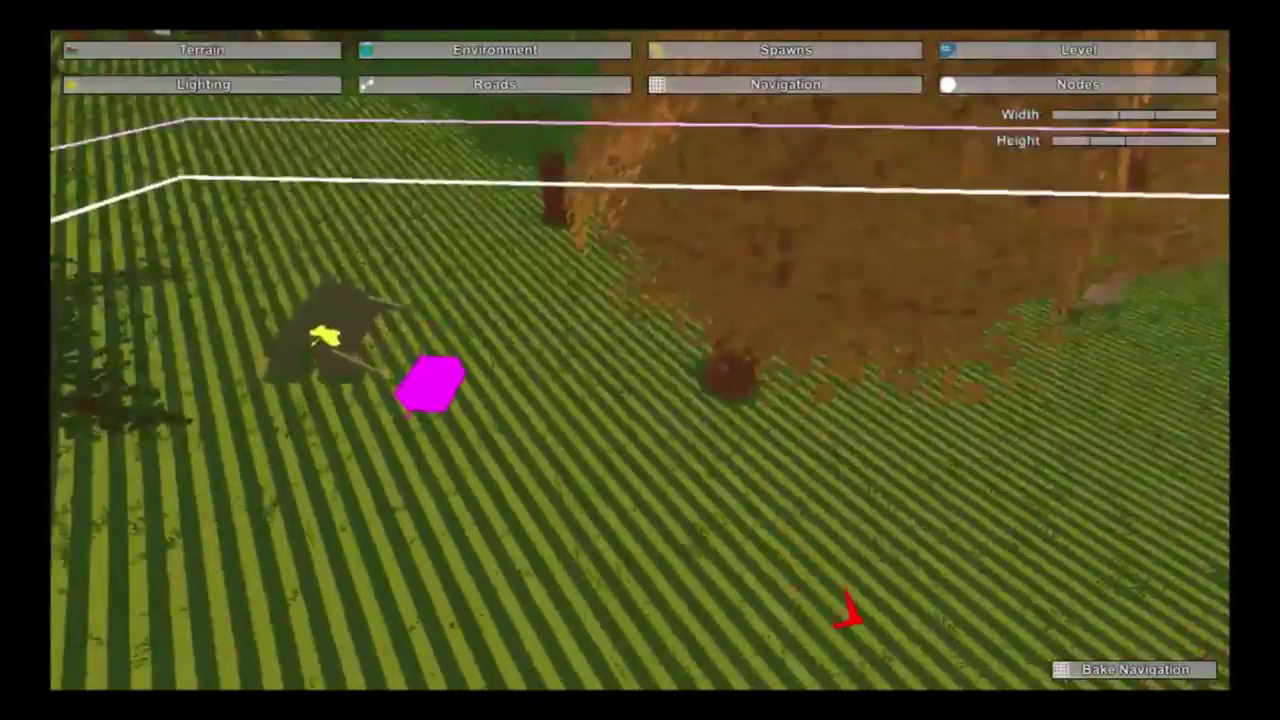
key("w")
key("w")
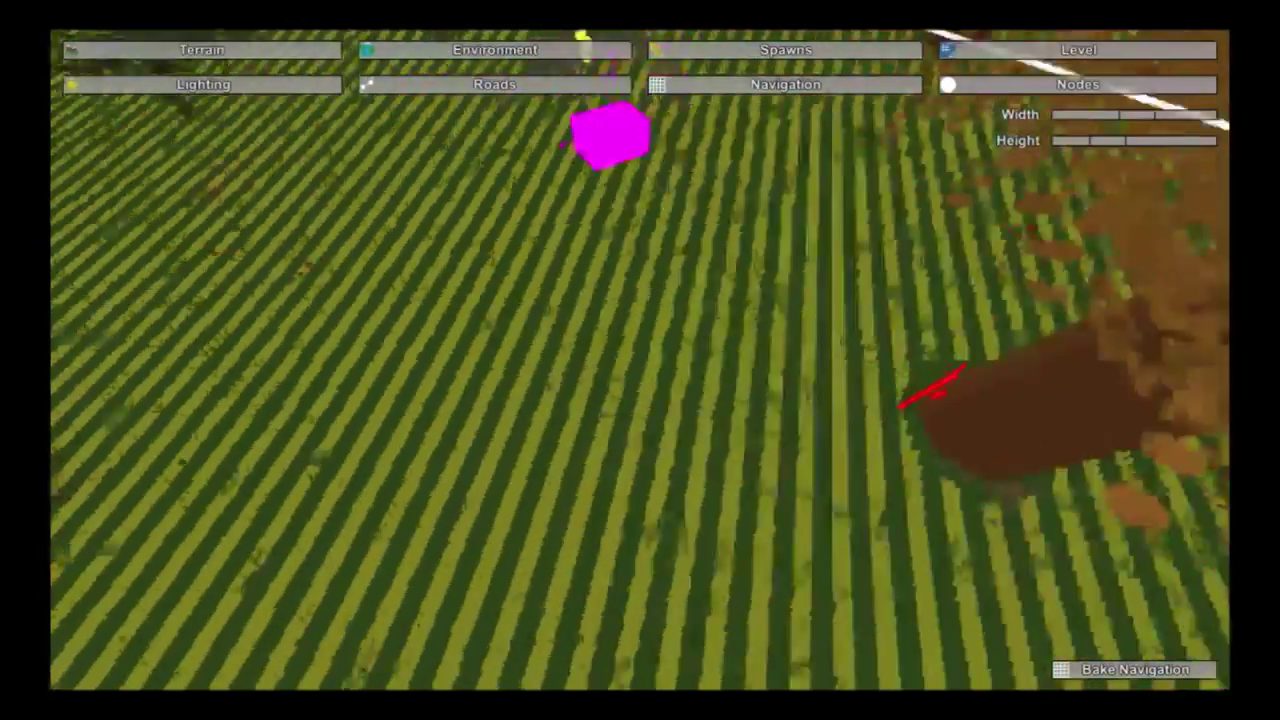
key("w")
left_click(785, 49)
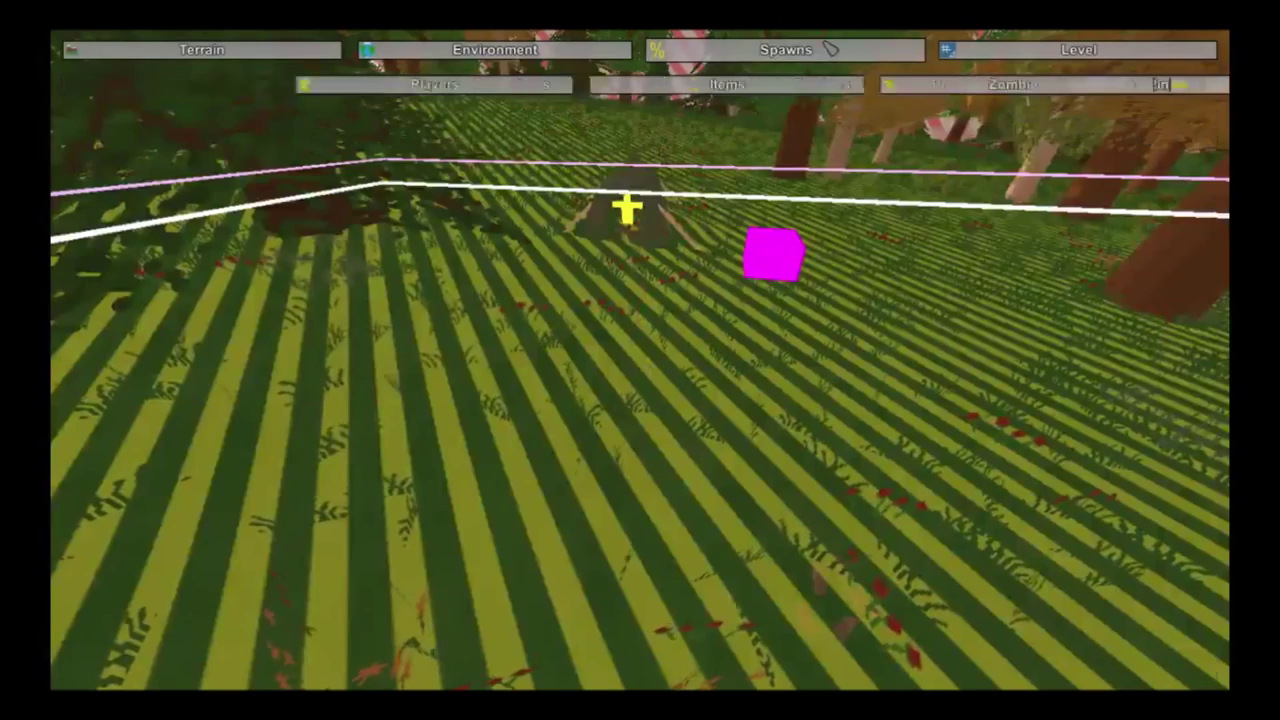
left_click(785, 84)
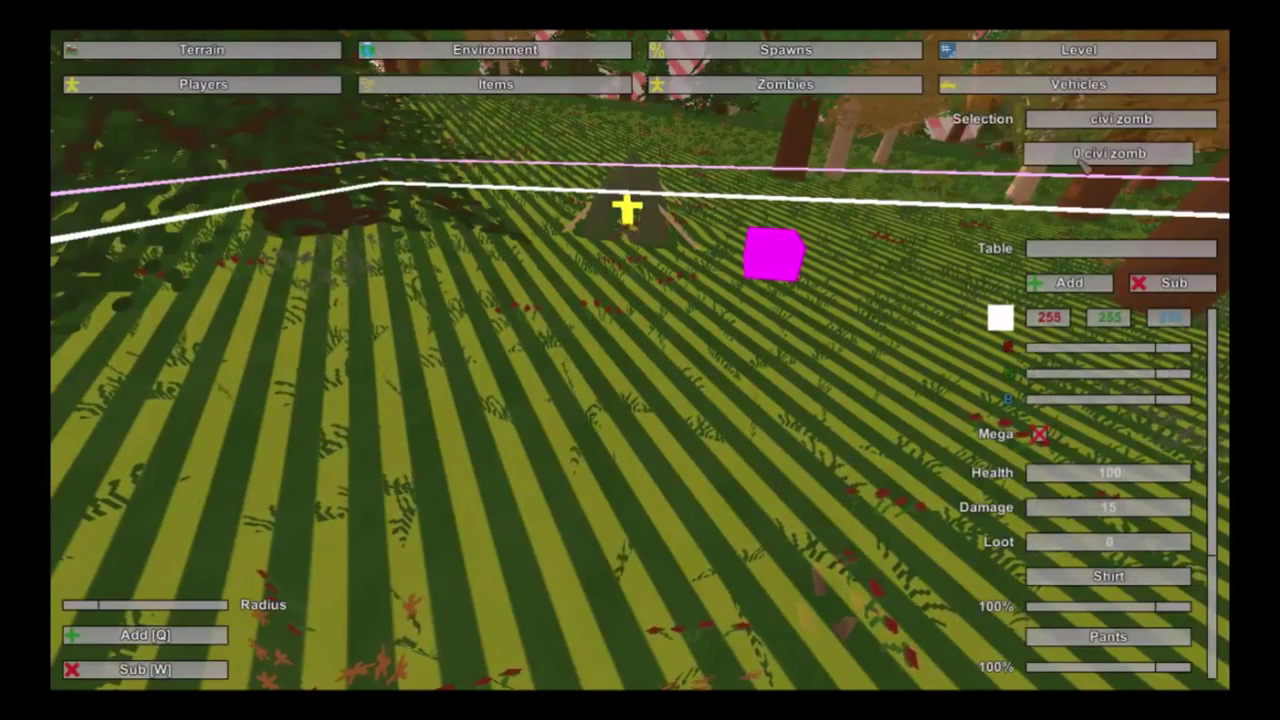
left_click(676, 340)
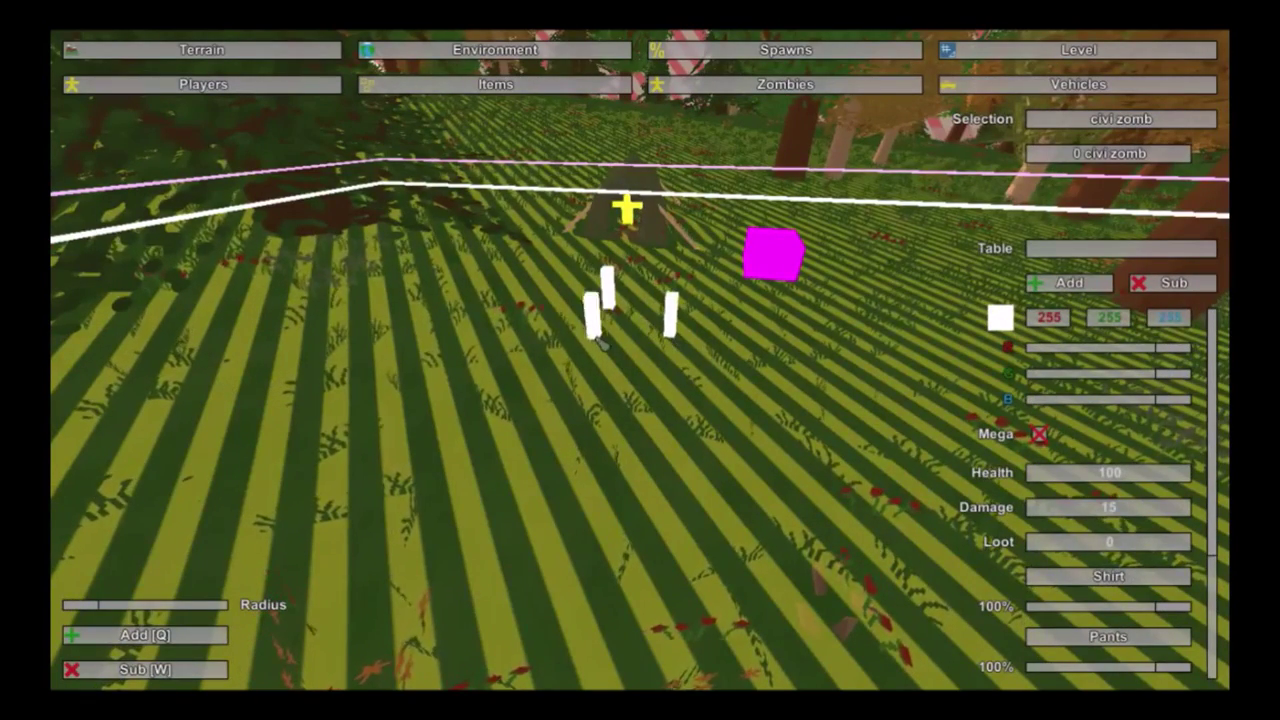
left_click(546, 343)
Step: Exit the map editor and start the map "ianstestworld" in singleplayer at Normal difficulty
key("Escape")
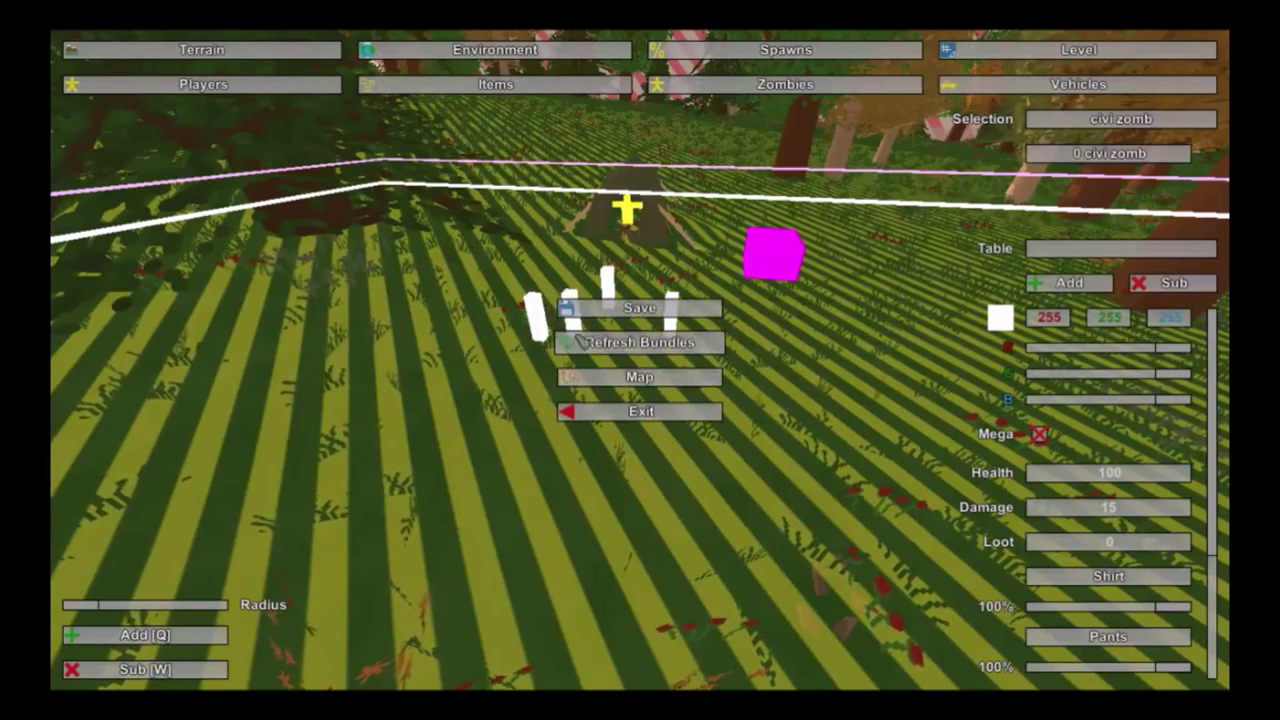
left_click(646, 410)
left_click(203, 49)
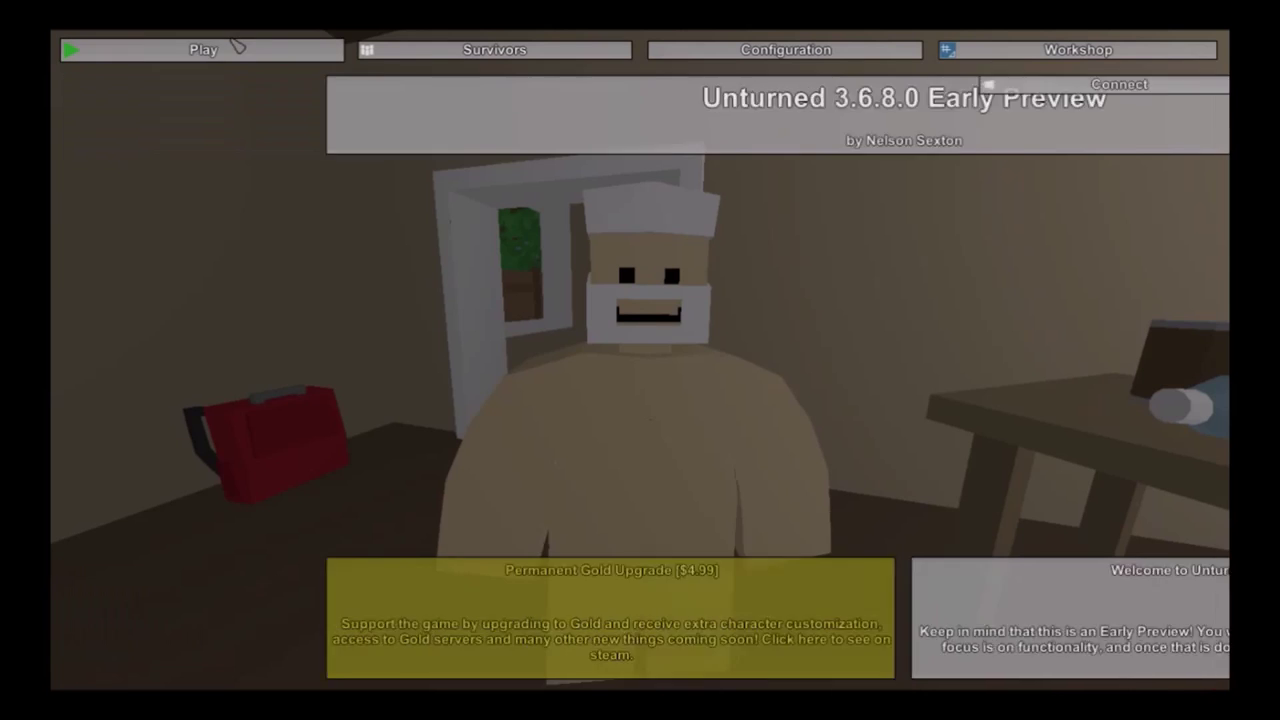
left_click(710, 88)
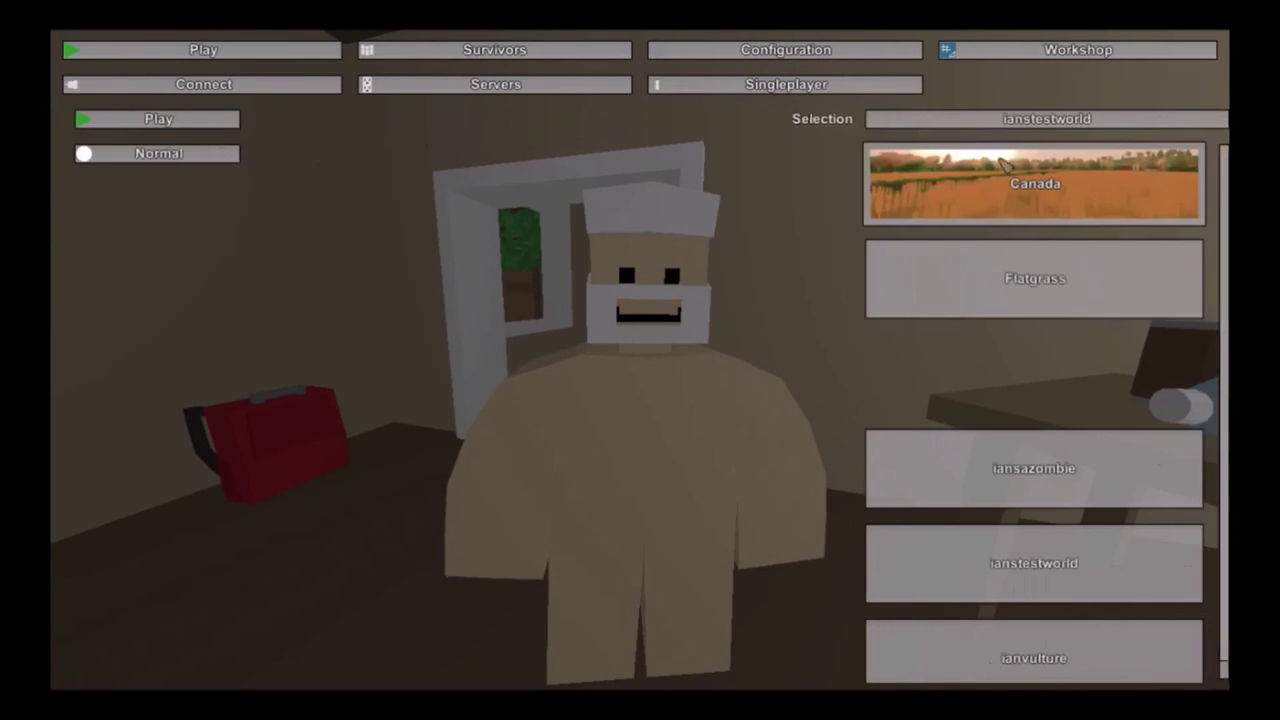
left_click(208, 127)
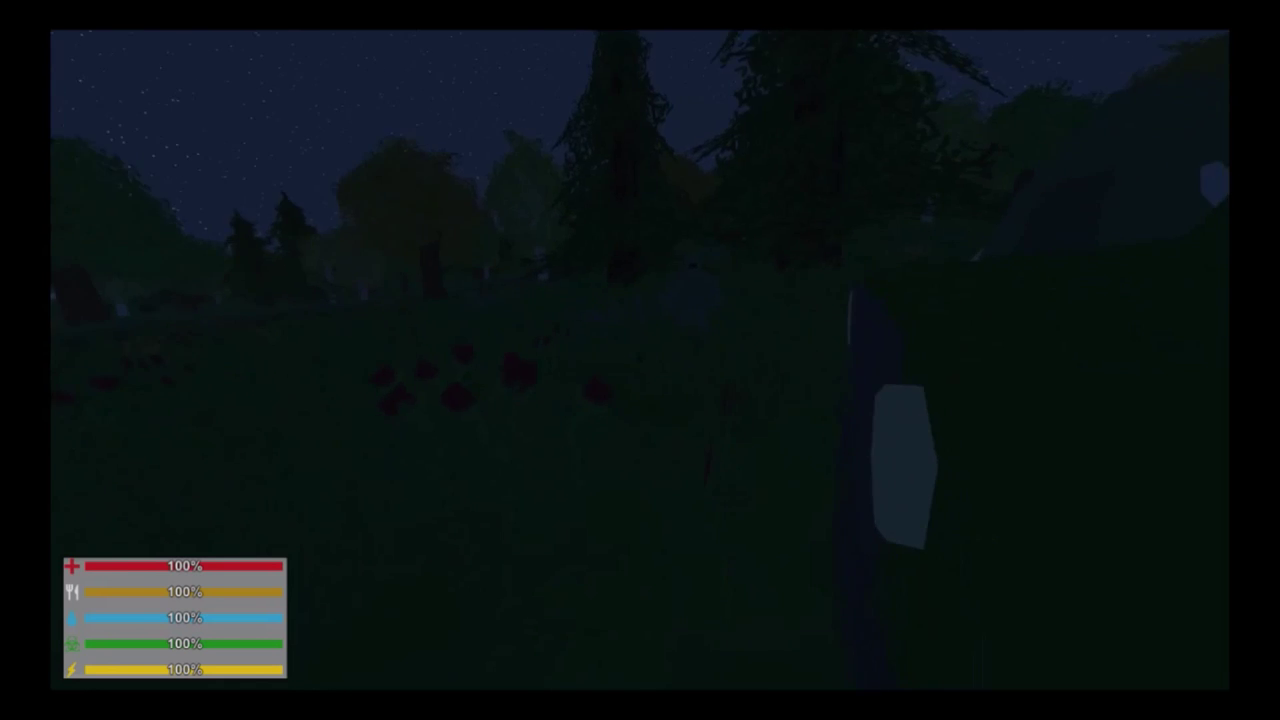
Step: Test the zombie spawns by fighting the zombies near the parked vehicle and tent, and leave the singleplayer session
key("w")
left_click(640, 360)
left_click(640, 360)
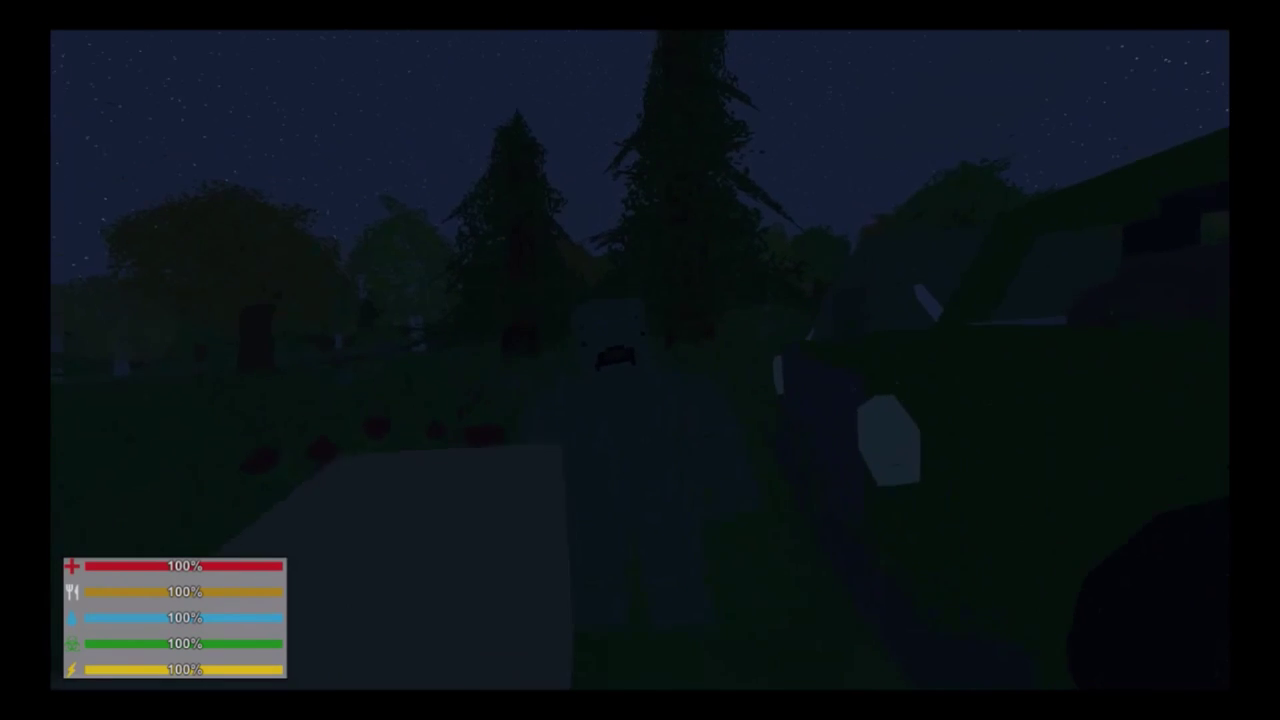
left_click(640, 360)
key("s")
key("w")
left_click(640, 360)
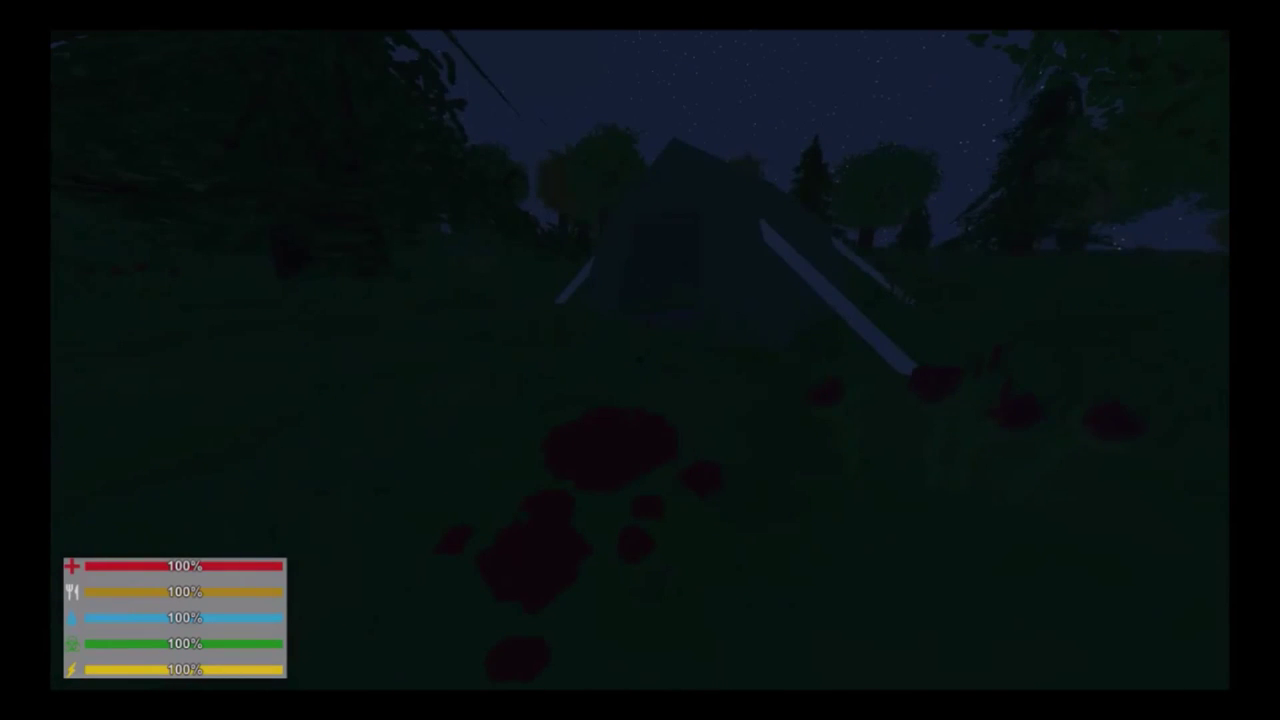
key("Escape")
left_click(640, 375)
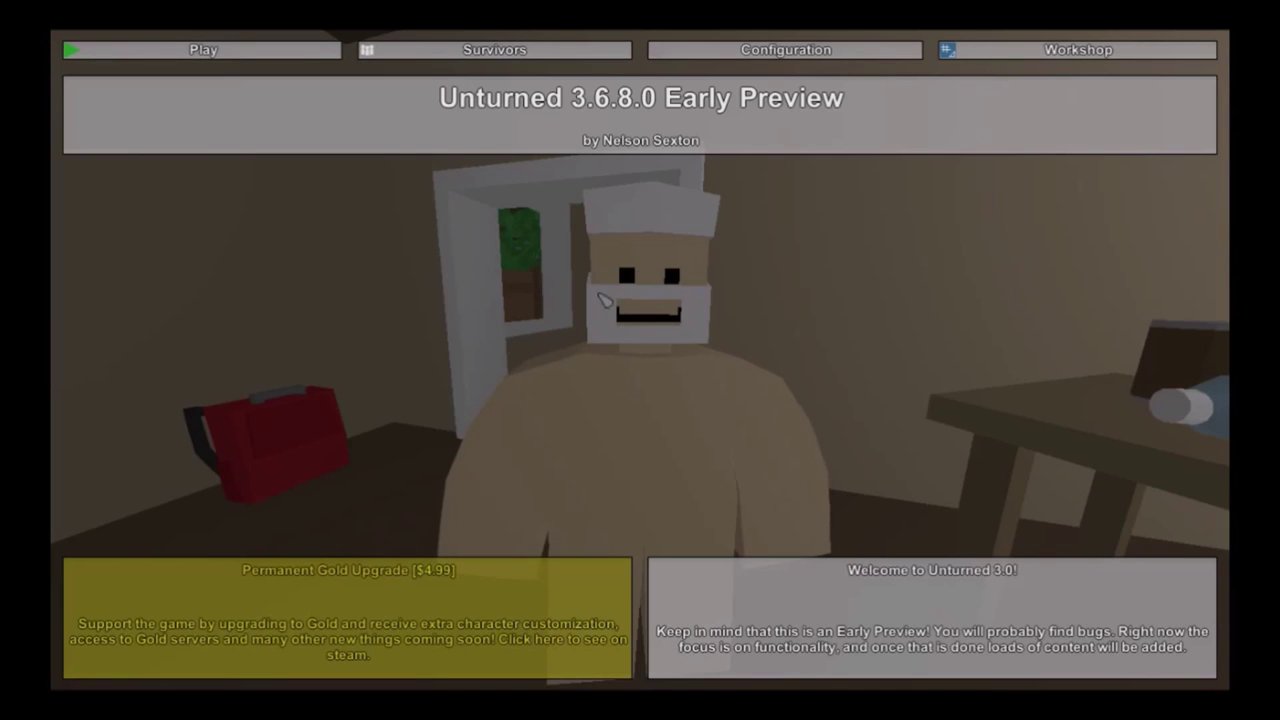
Step: Open the map "ianstestworld" for editing in the workshop's map editor
left_click(1040, 50)
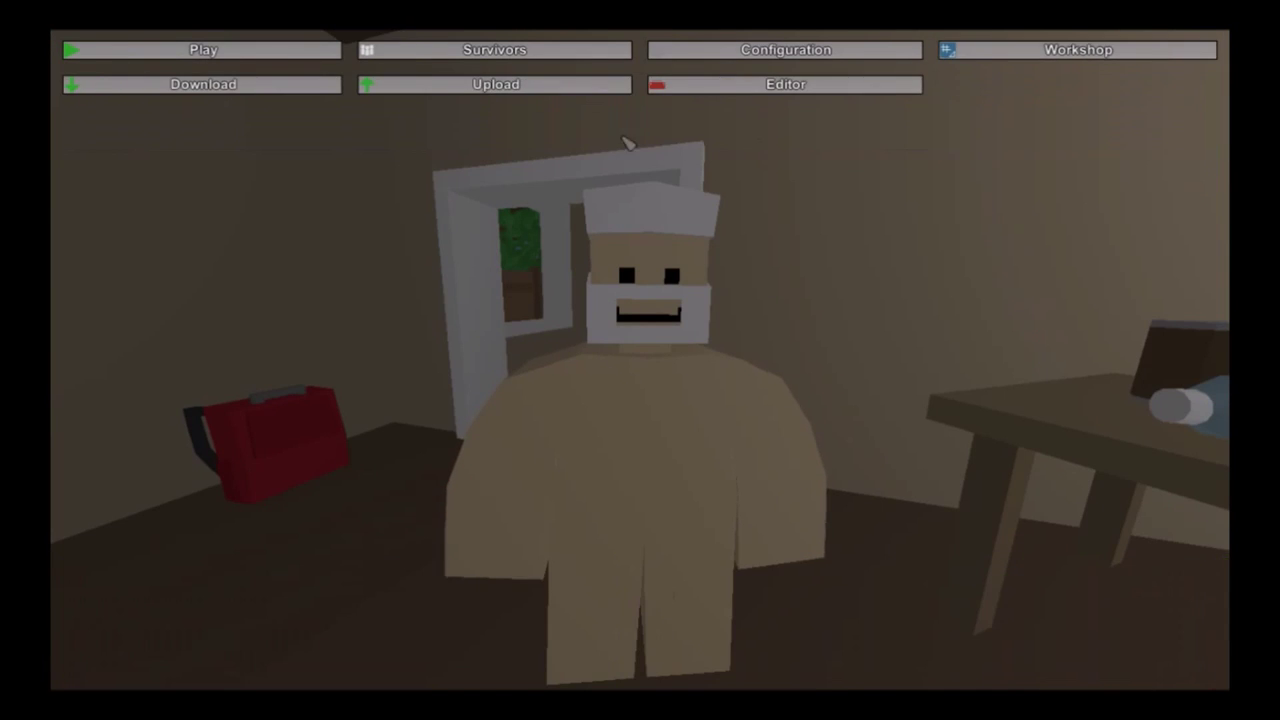
left_click(760, 85)
left_click(230, 258)
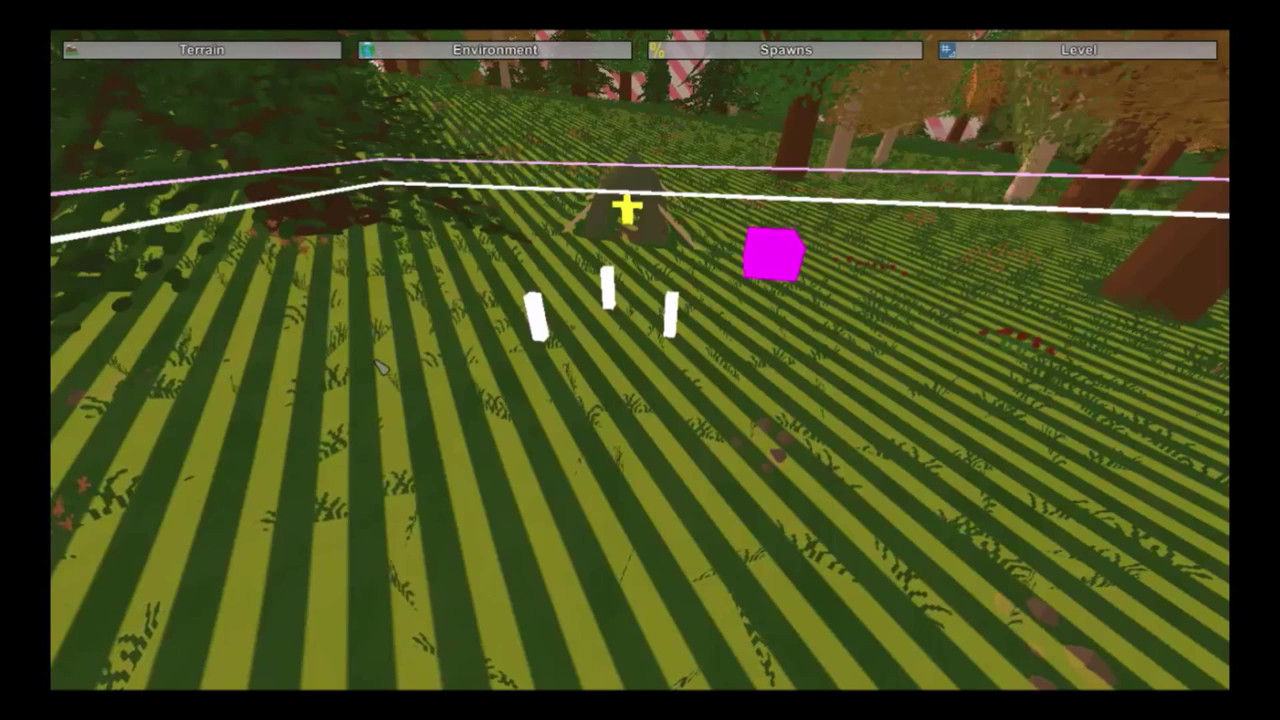
Step: Remove all civi zomb spawn points placed in front of the tent
right_click_drag(640, 362, 641, 364)
key("s")
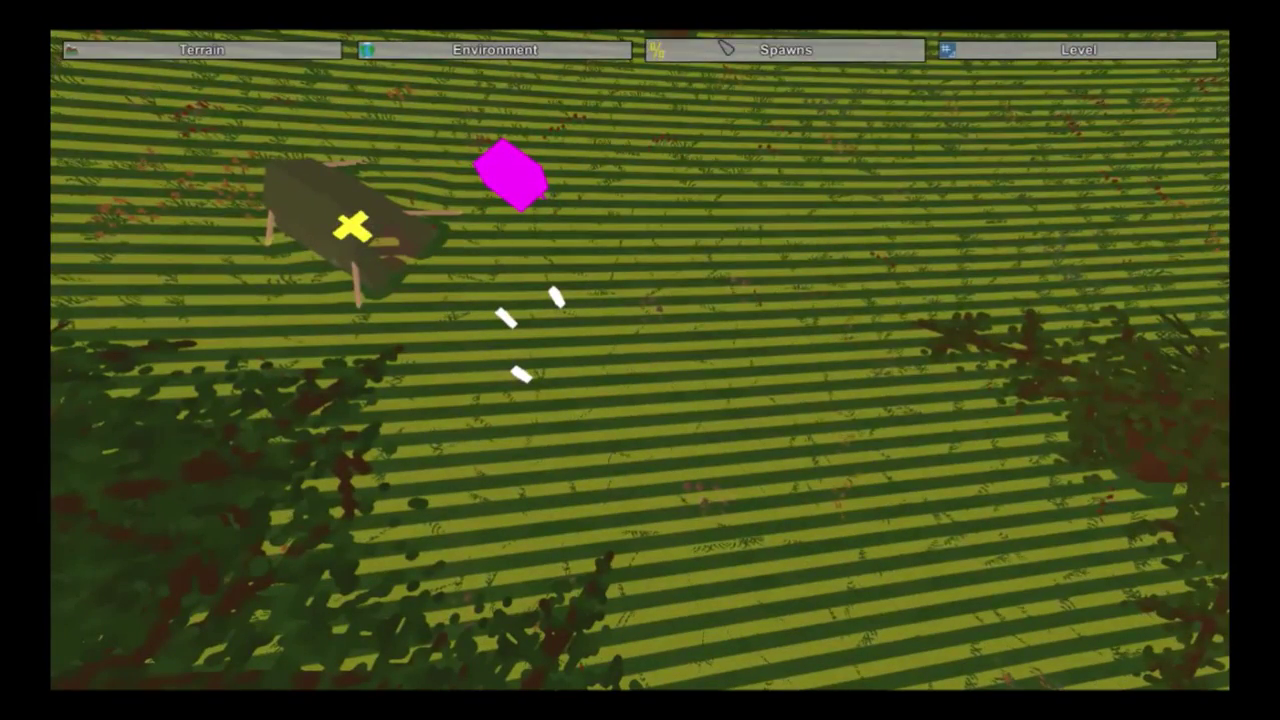
left_click(726, 48)
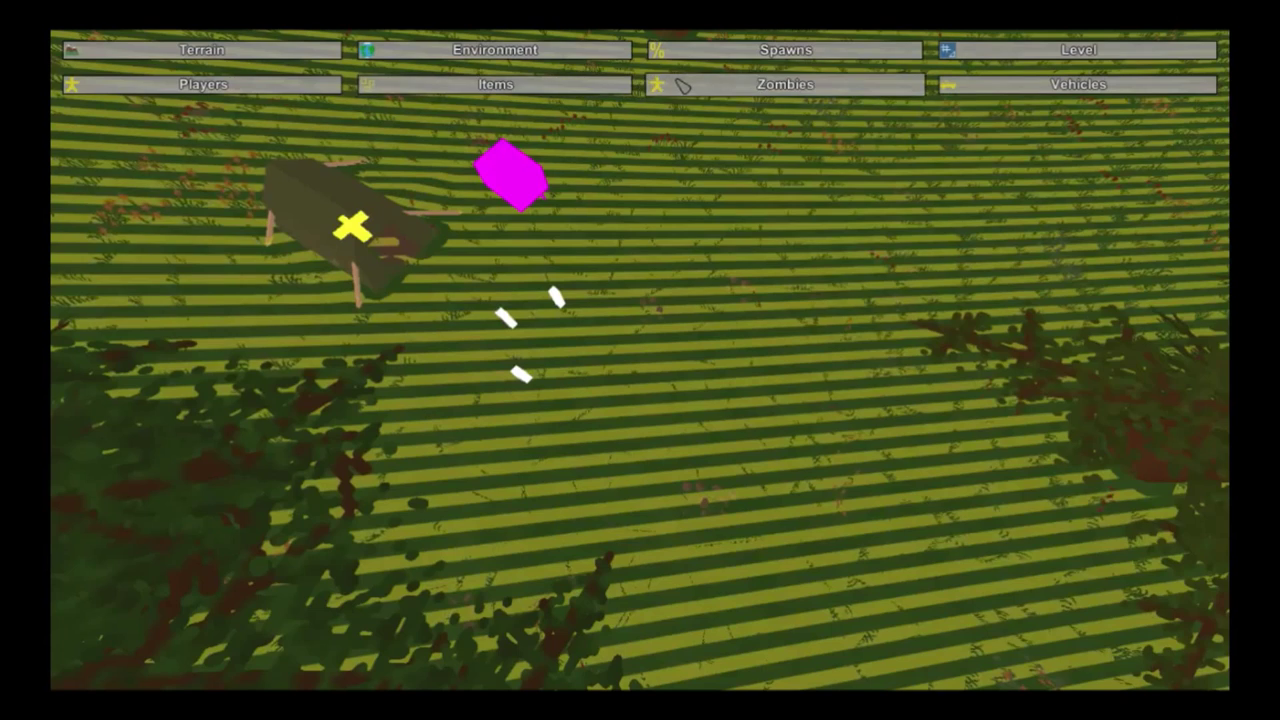
left_click(683, 86)
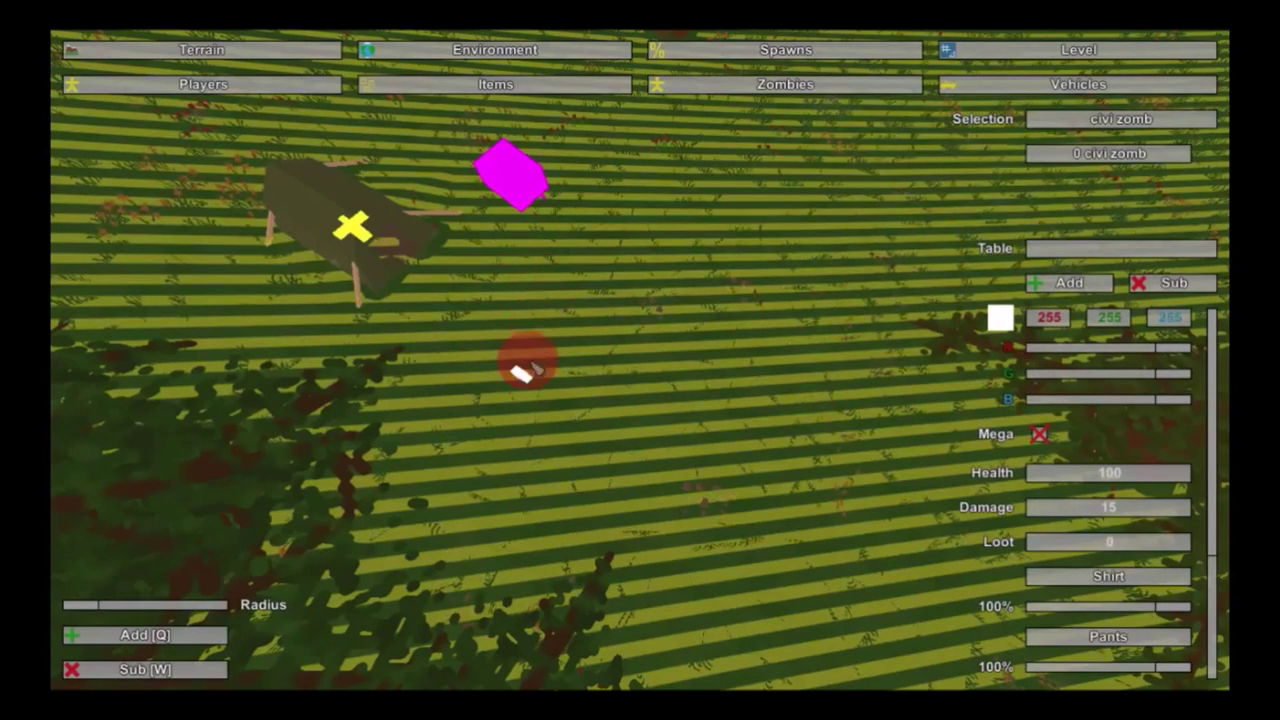
Step: Add the Orange Hoodie (ID 3), Purple Shirt (158) and Purple Tee (159) to the civi zomb table's shirt items
scroll(1045, 480, "down", 3)
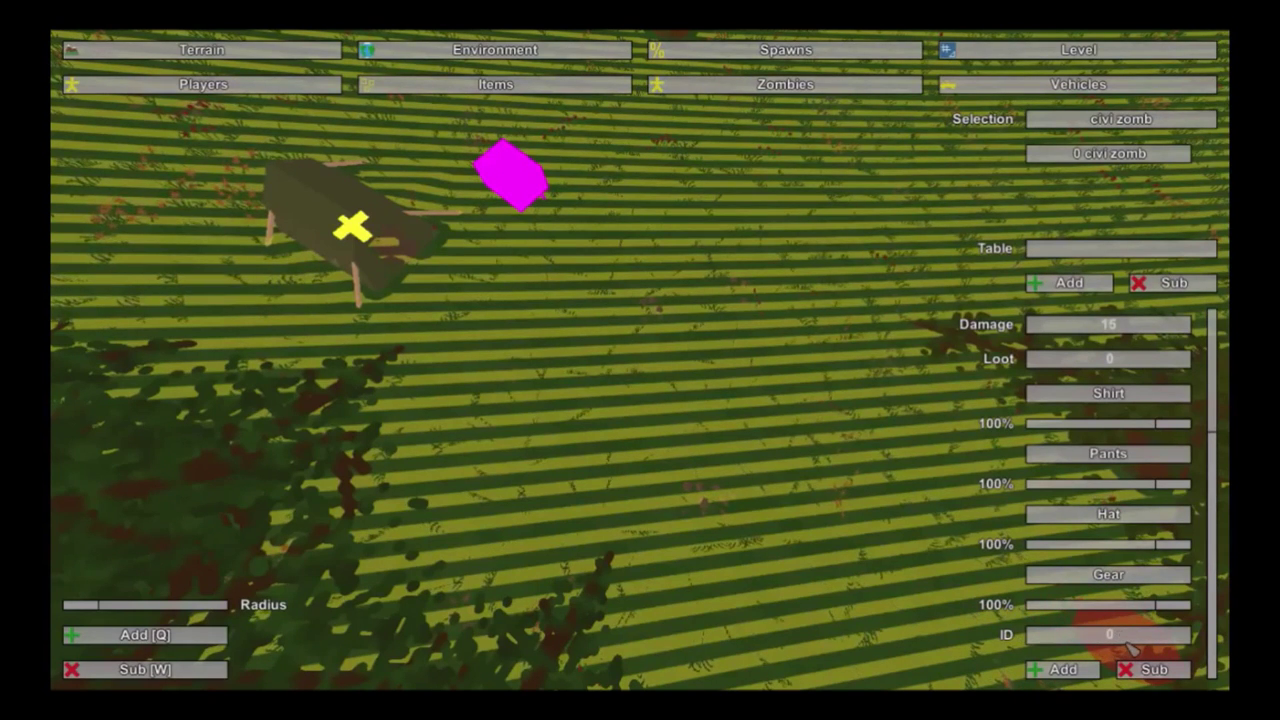
type("3")
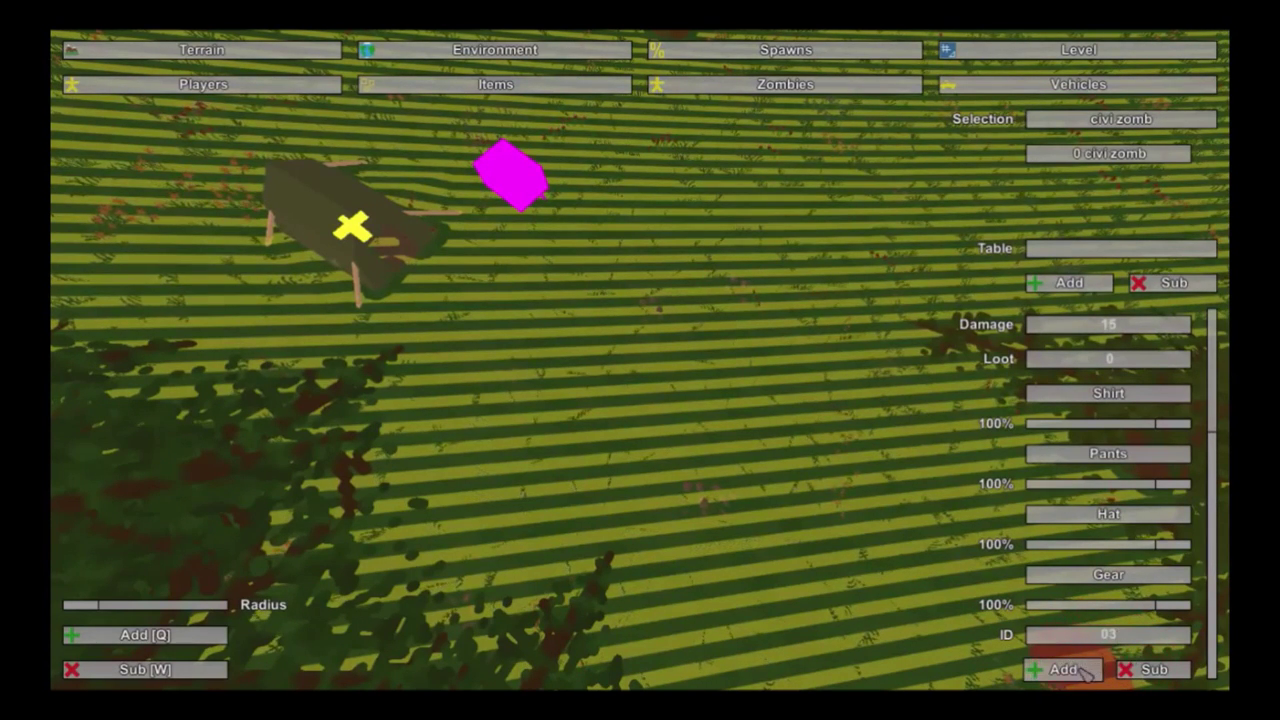
left_click(1082, 672)
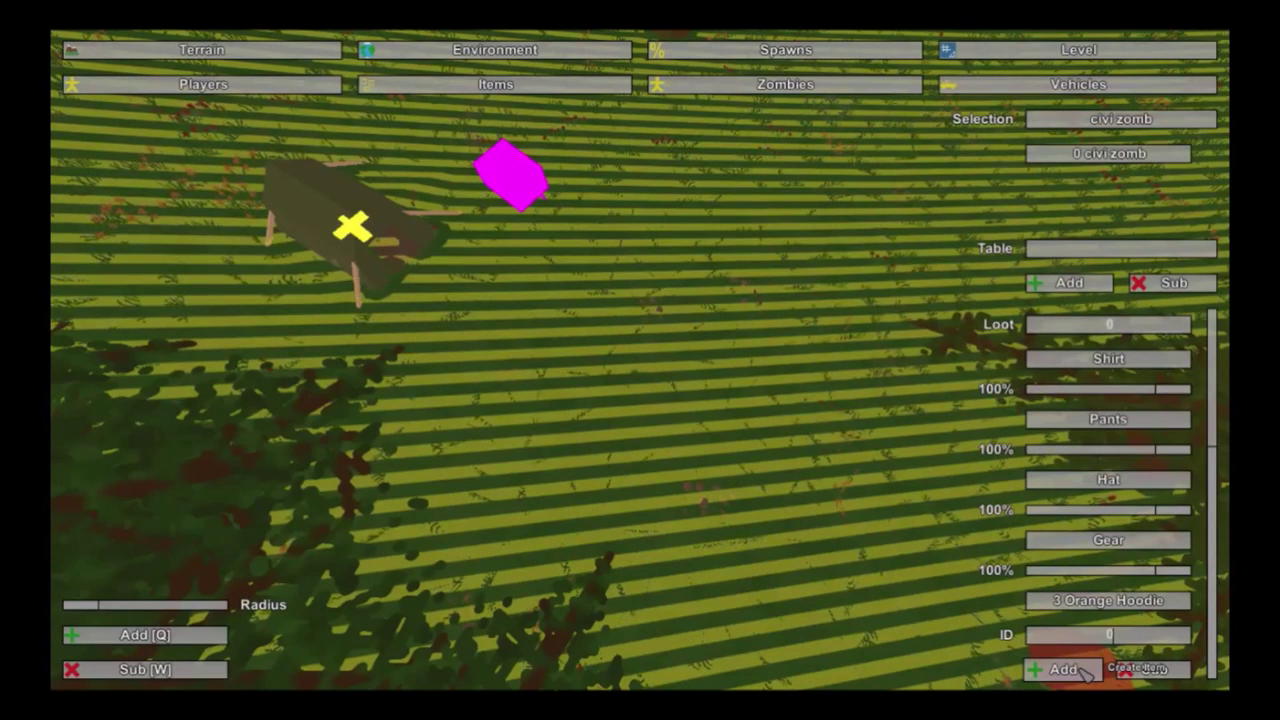
type("158")
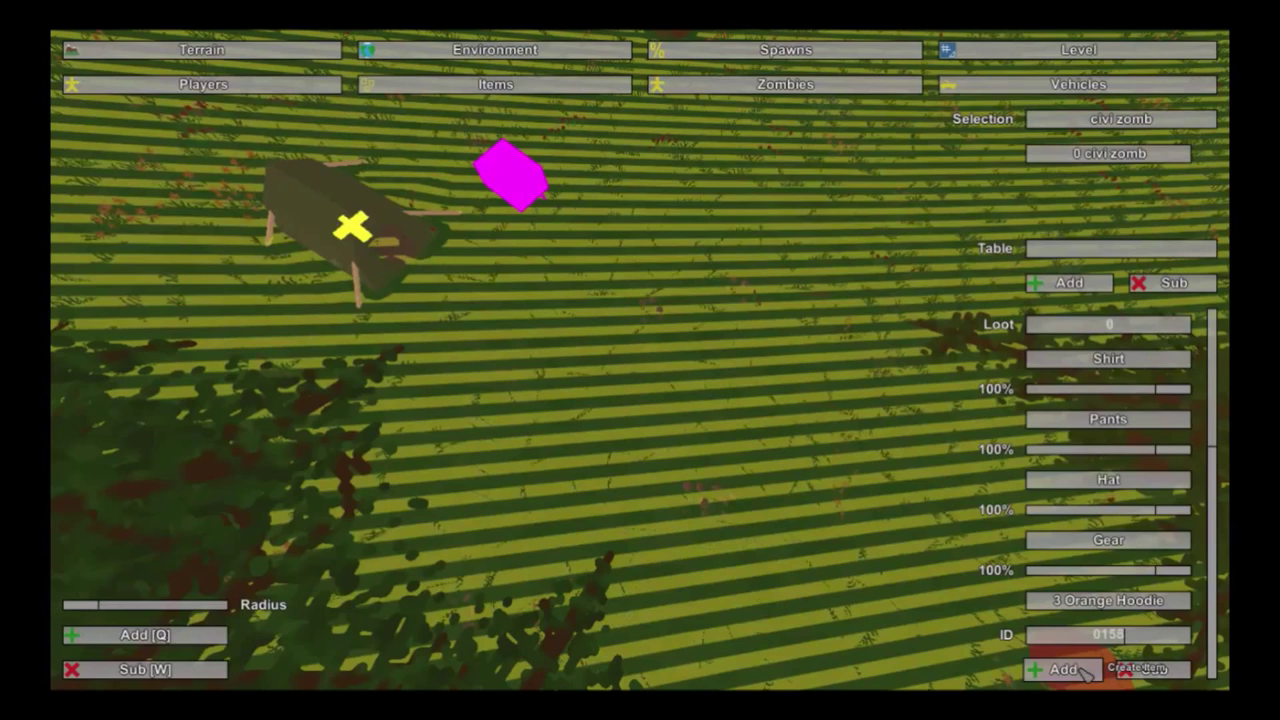
left_click(1082, 672)
type("159")
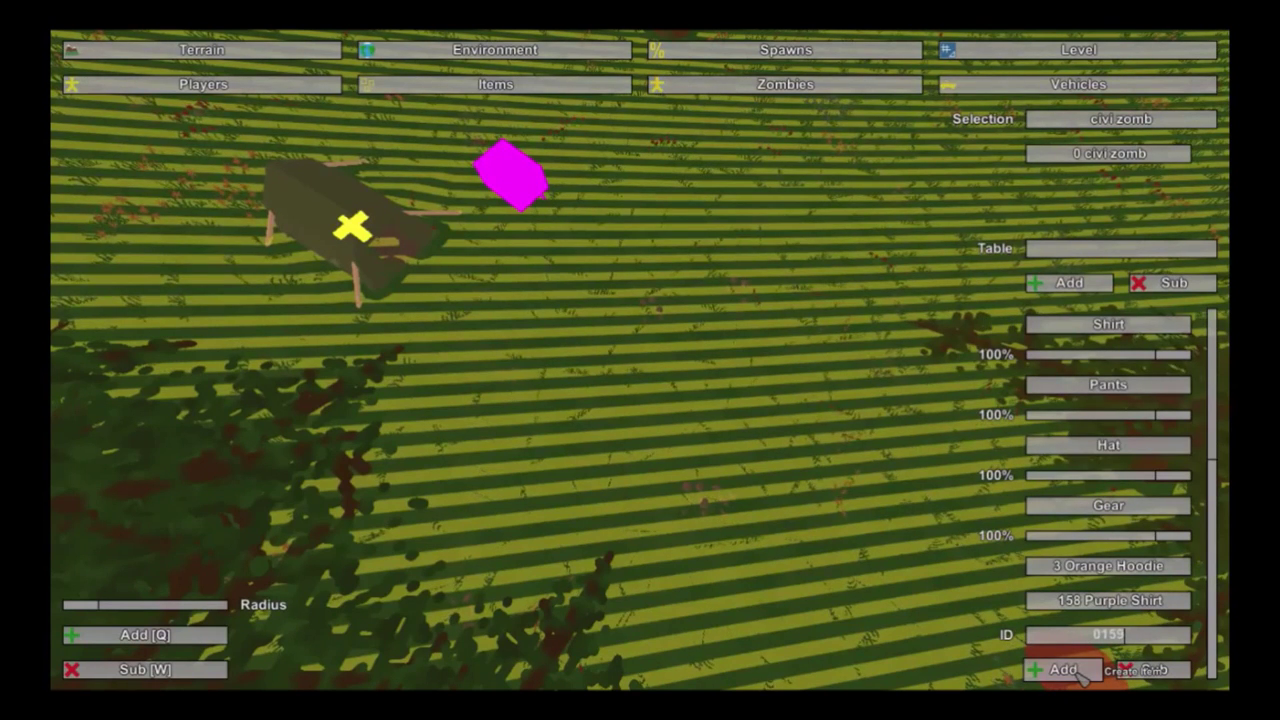
left_click(1082, 672)
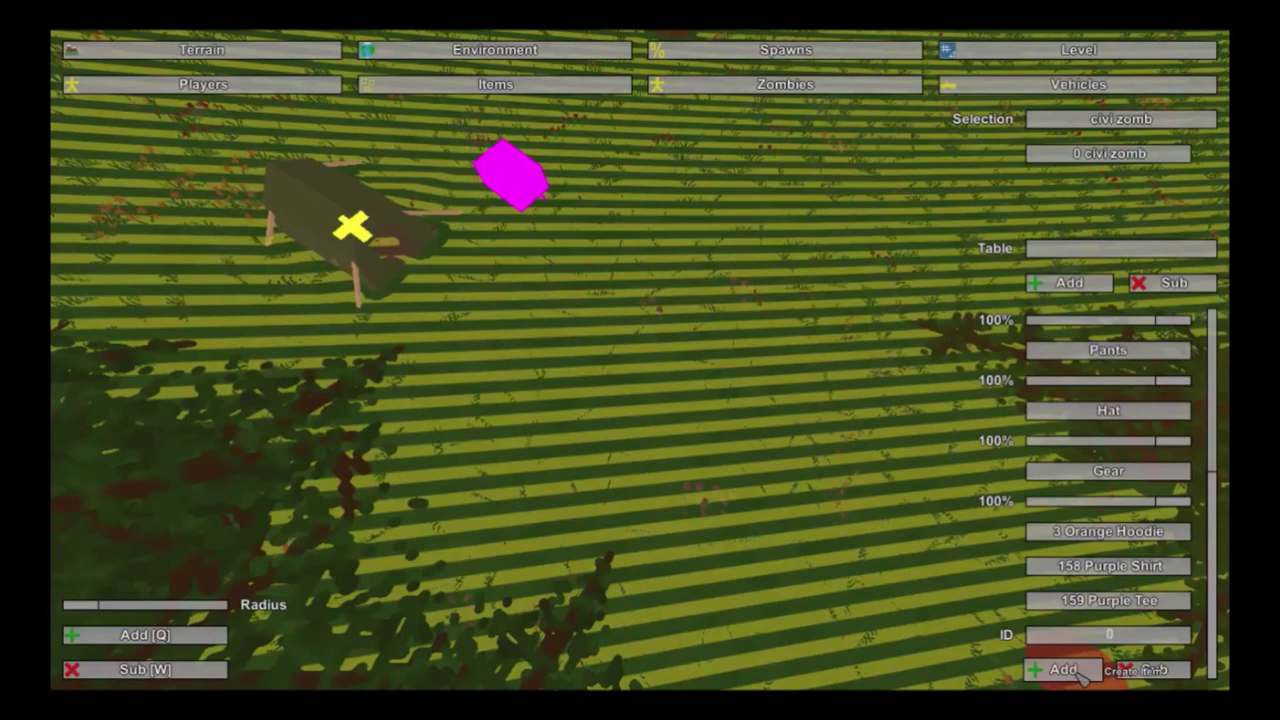
Step: Add the Orange Shirt (ID 154), Orange Tee (155), Red Shirt (167) and Red Tee (168) to the civi zomb table's shirt items
type("15")
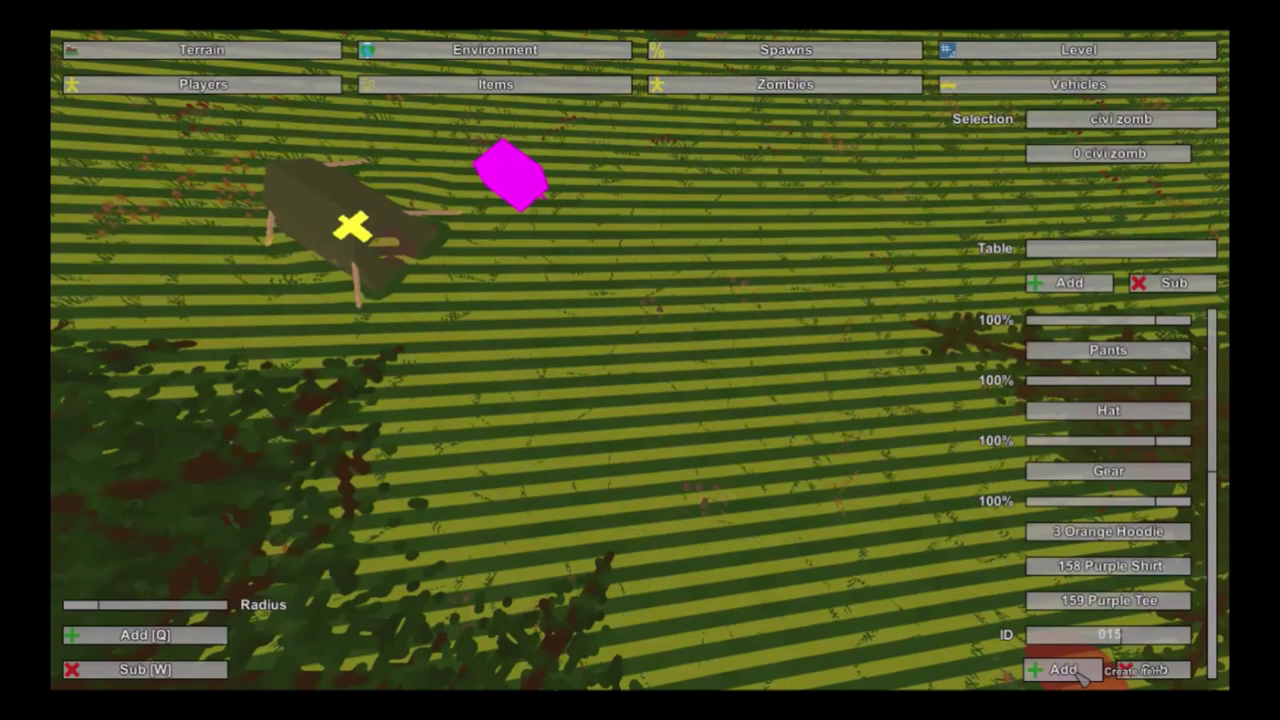
type("74")
left_click(1082, 672)
type("155")
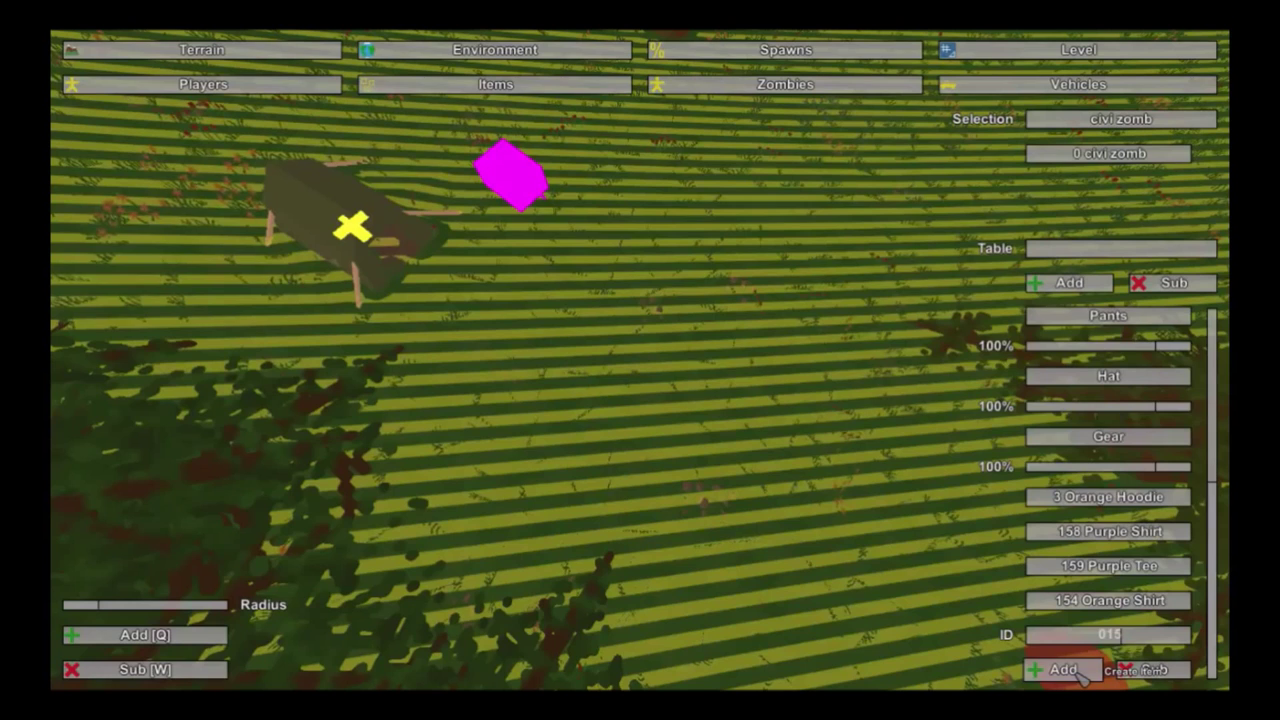
left_click(1082, 672)
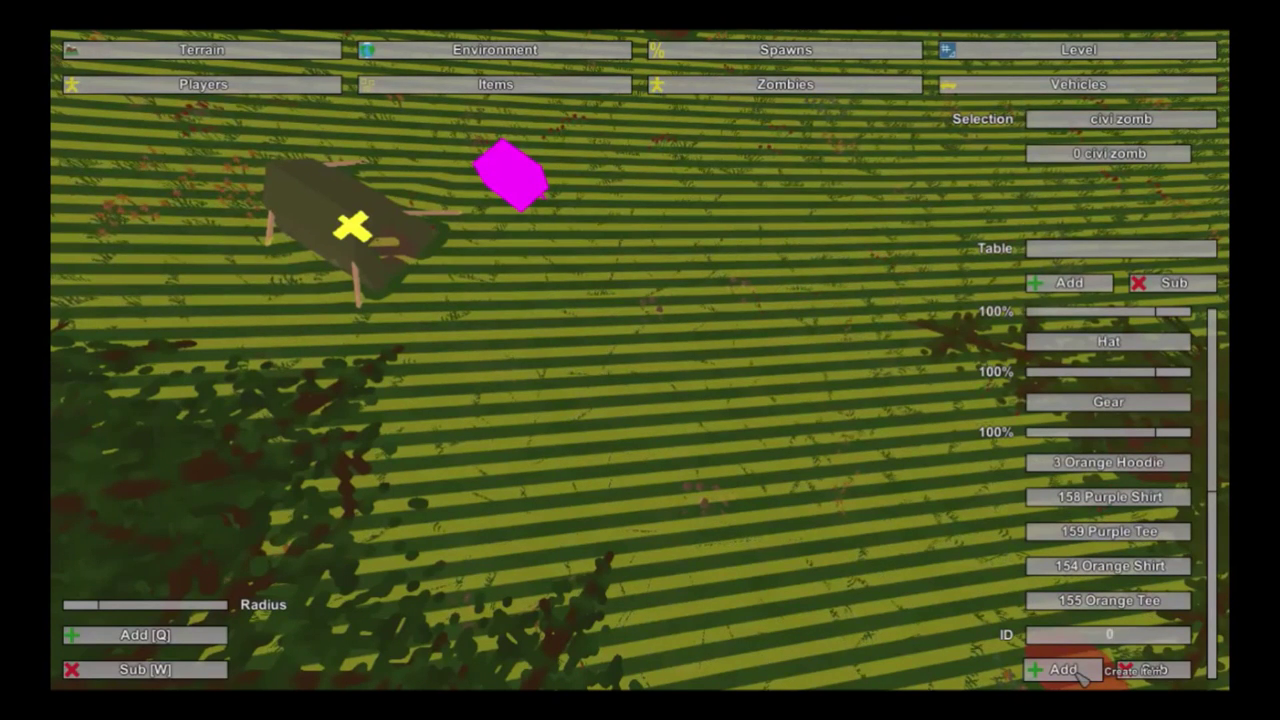
type("167")
left_click(1082, 672)
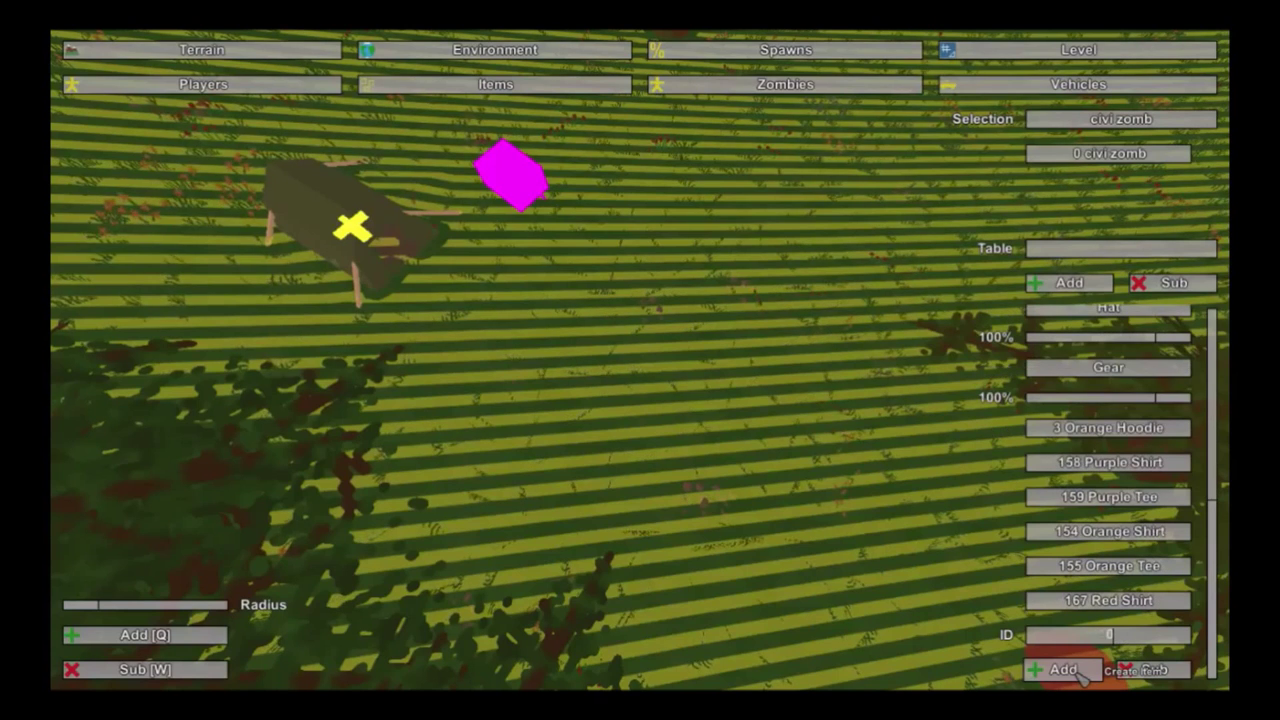
type("168")
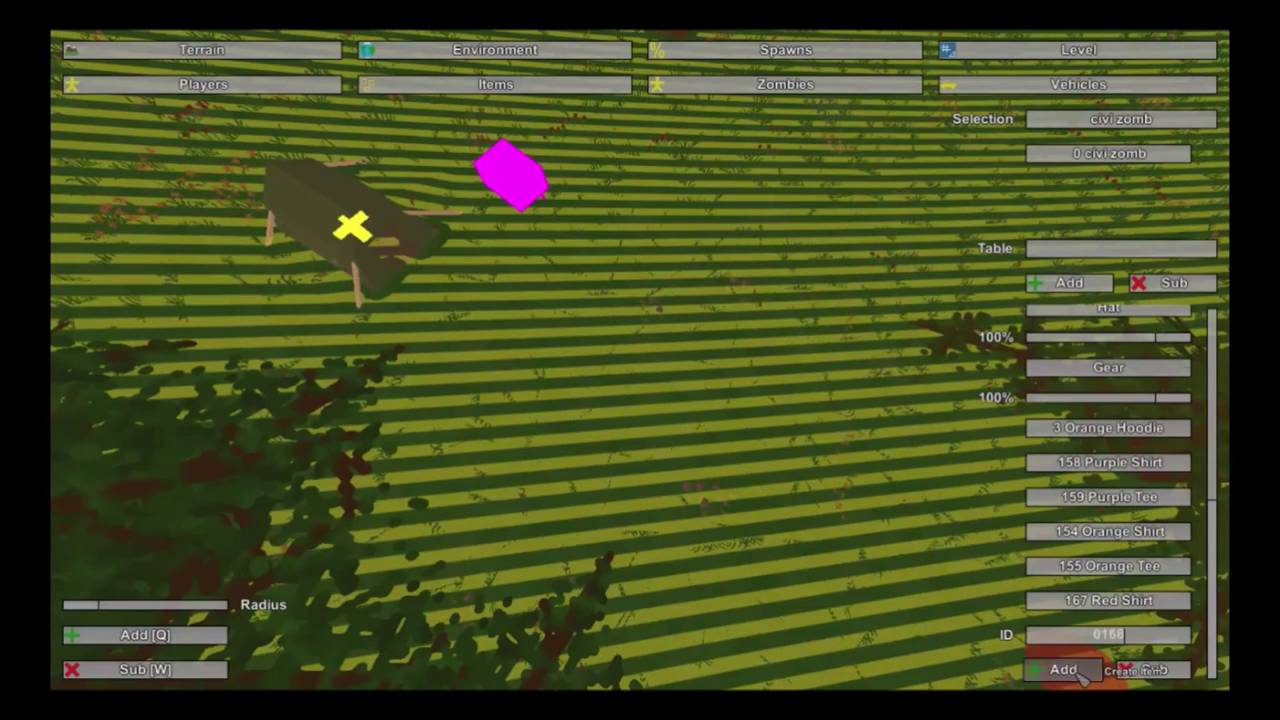
left_click(1082, 672)
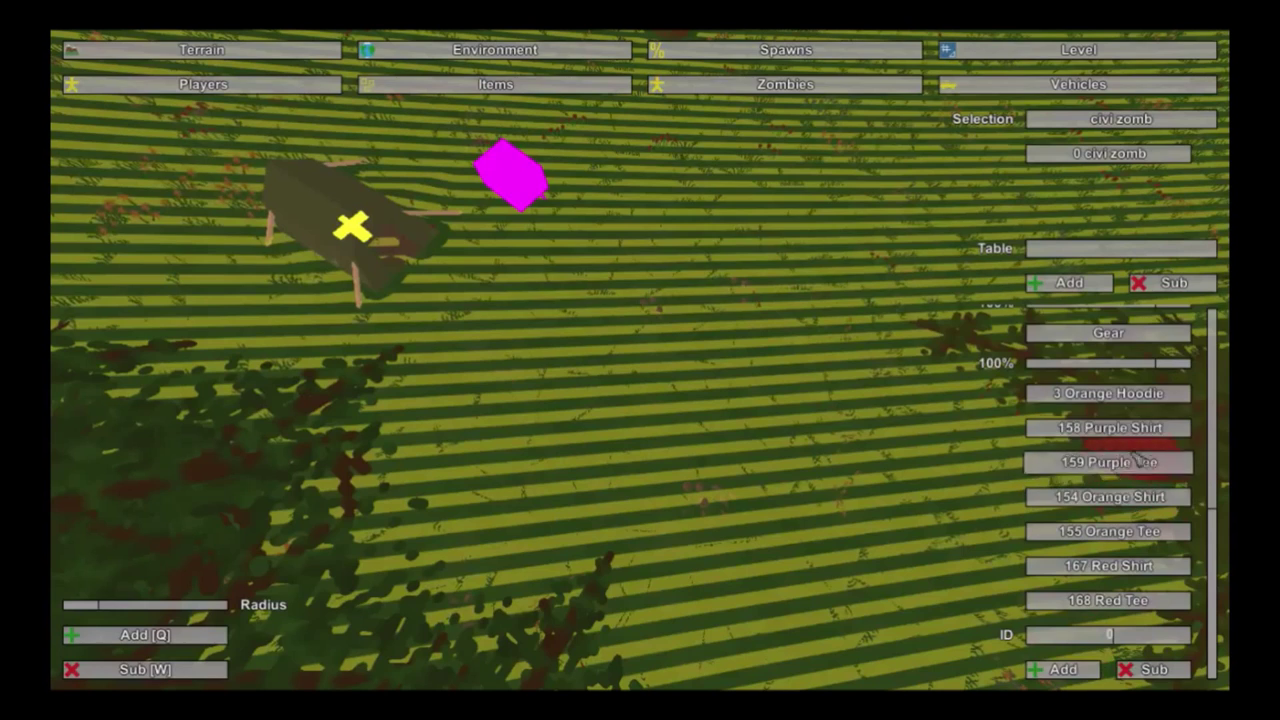
Step: Add Work Jeans (ID 2), Designer Jeans (207), Cowboy Jeans (208) and Cargo Pants (209) to the civi zomb table's pants items
scroll(1143, 460, "up", 5)
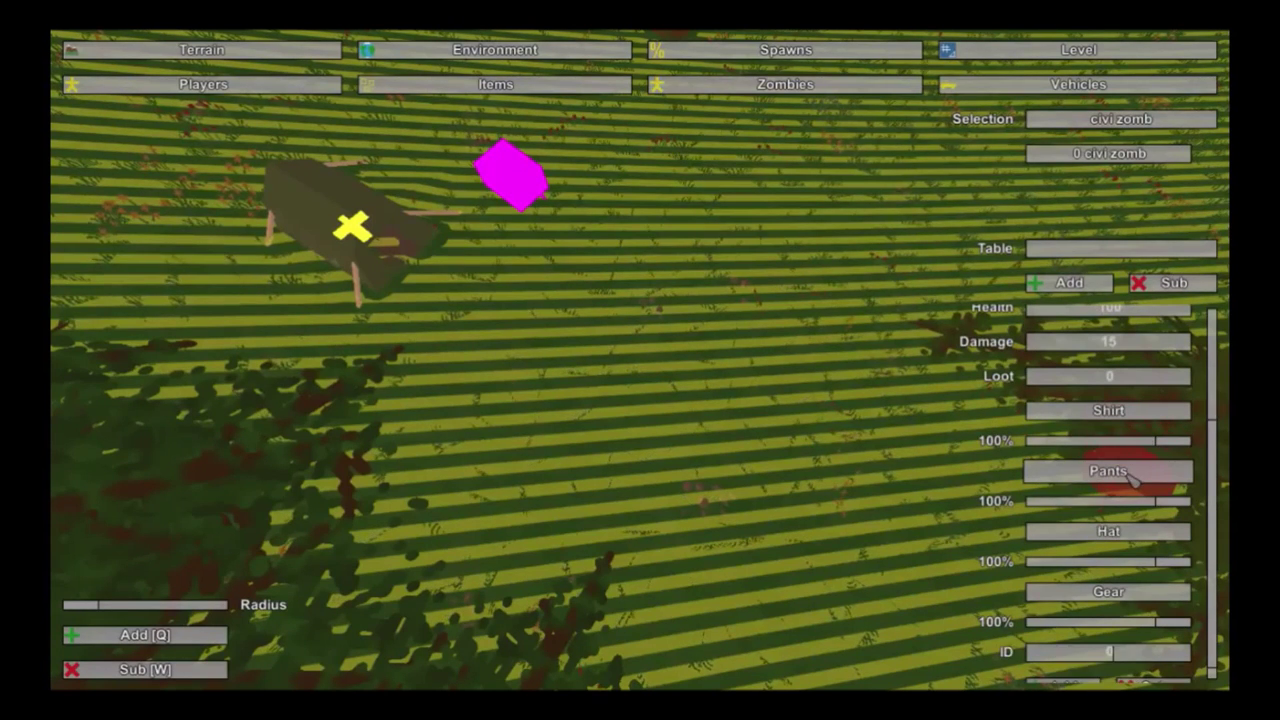
scroll(1140, 600, "down", 1)
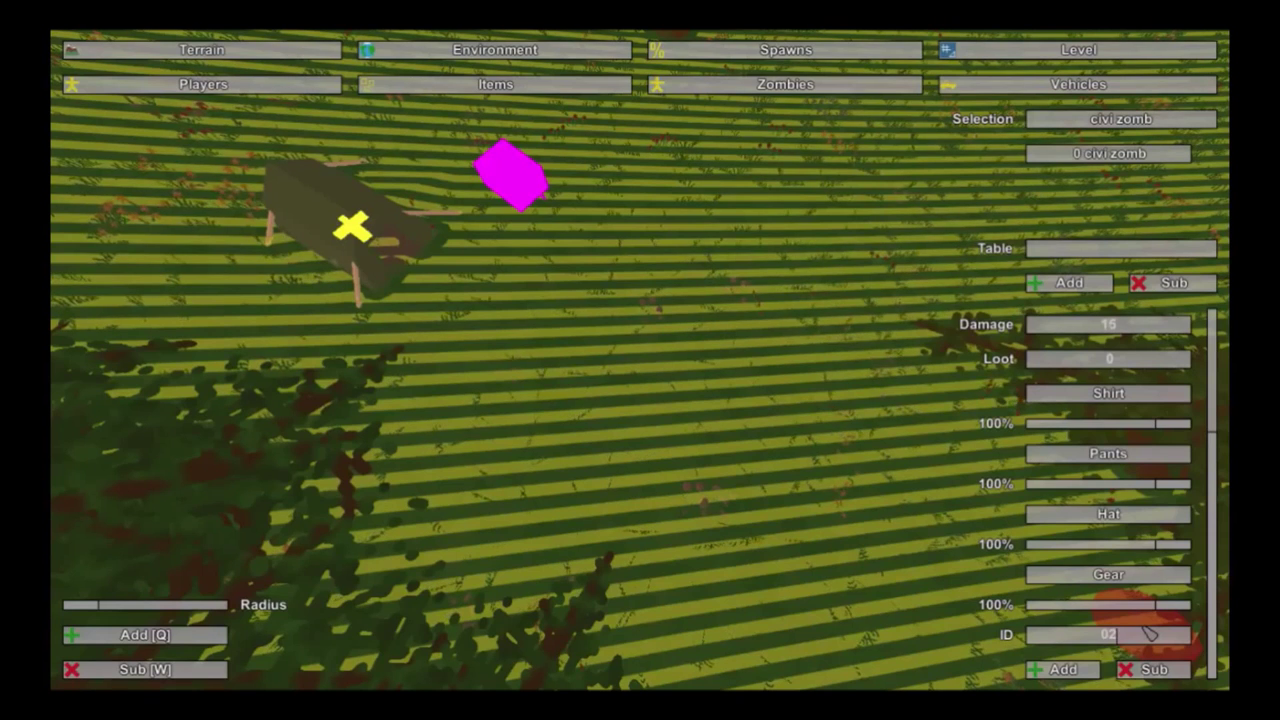
left_click(1090, 672)
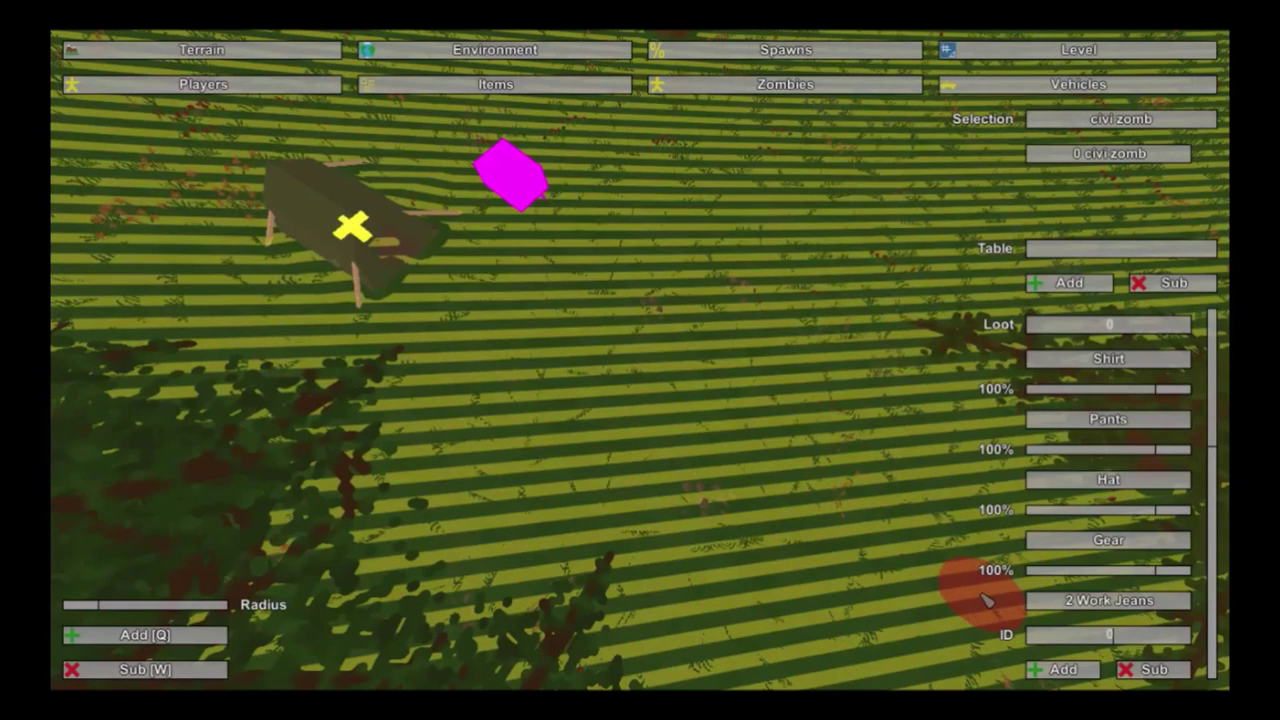
type("207")
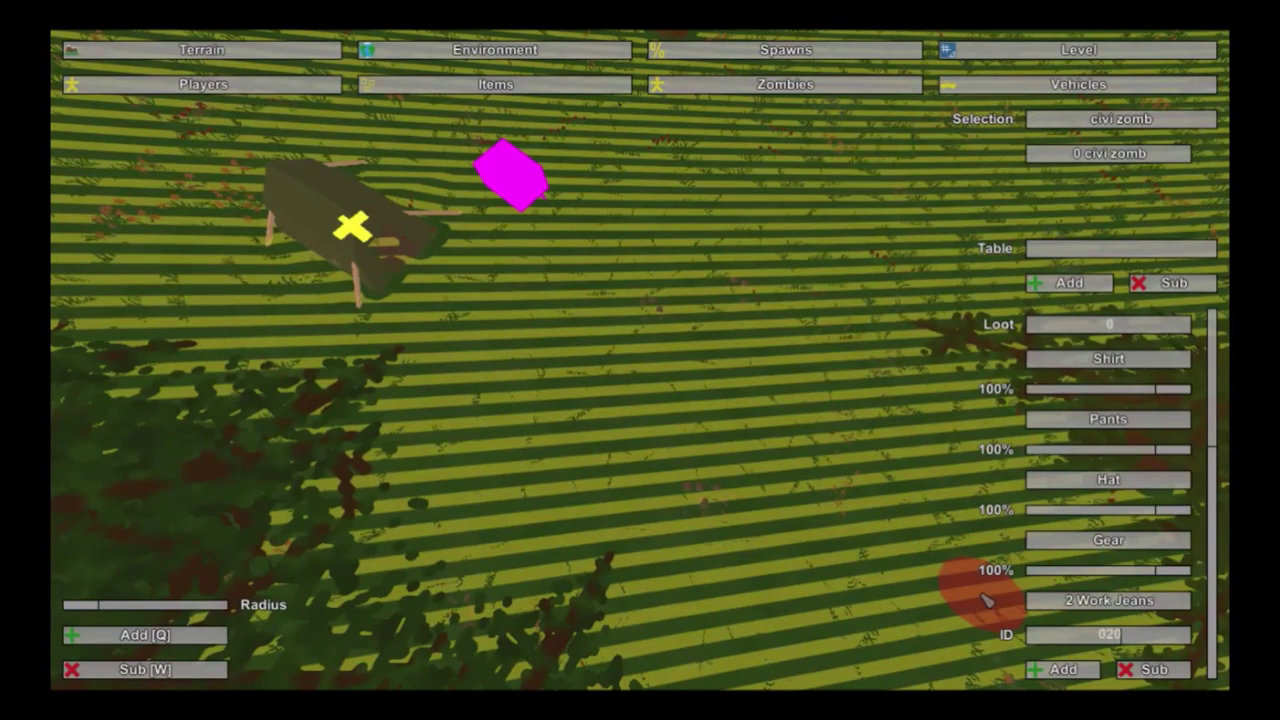
left_click(1064, 672)
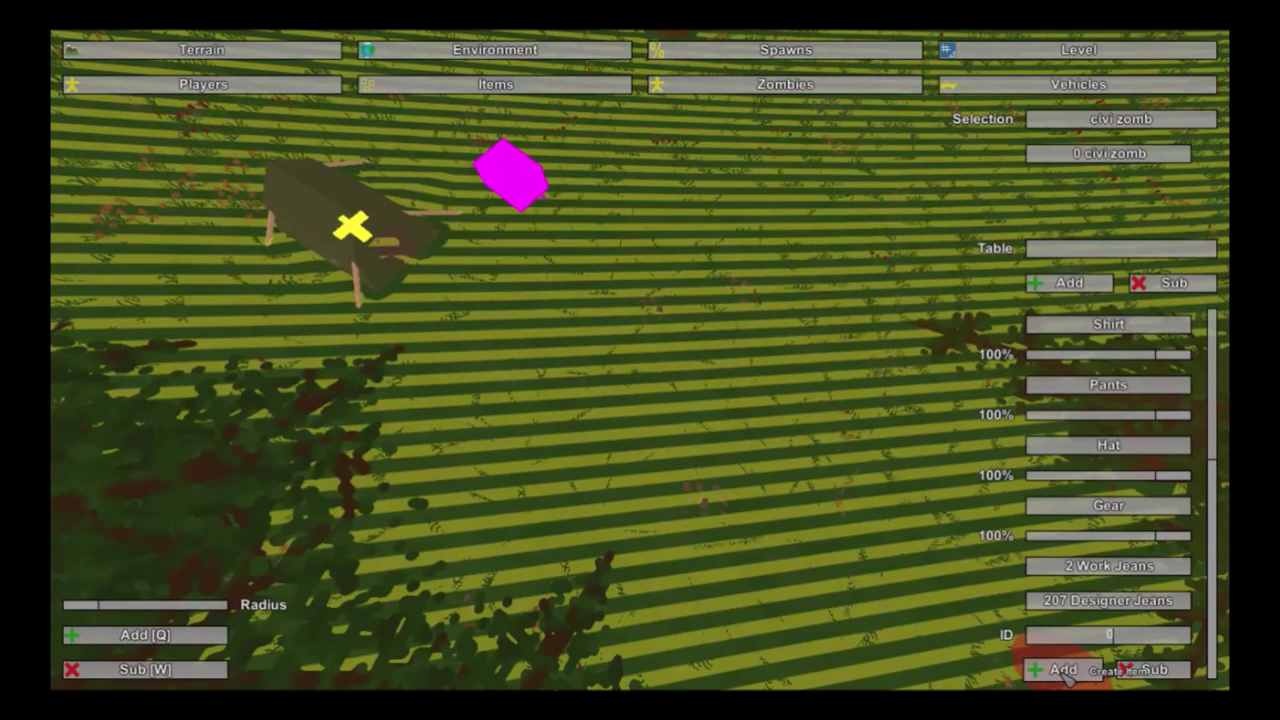
type("208")
left_click(1064, 672)
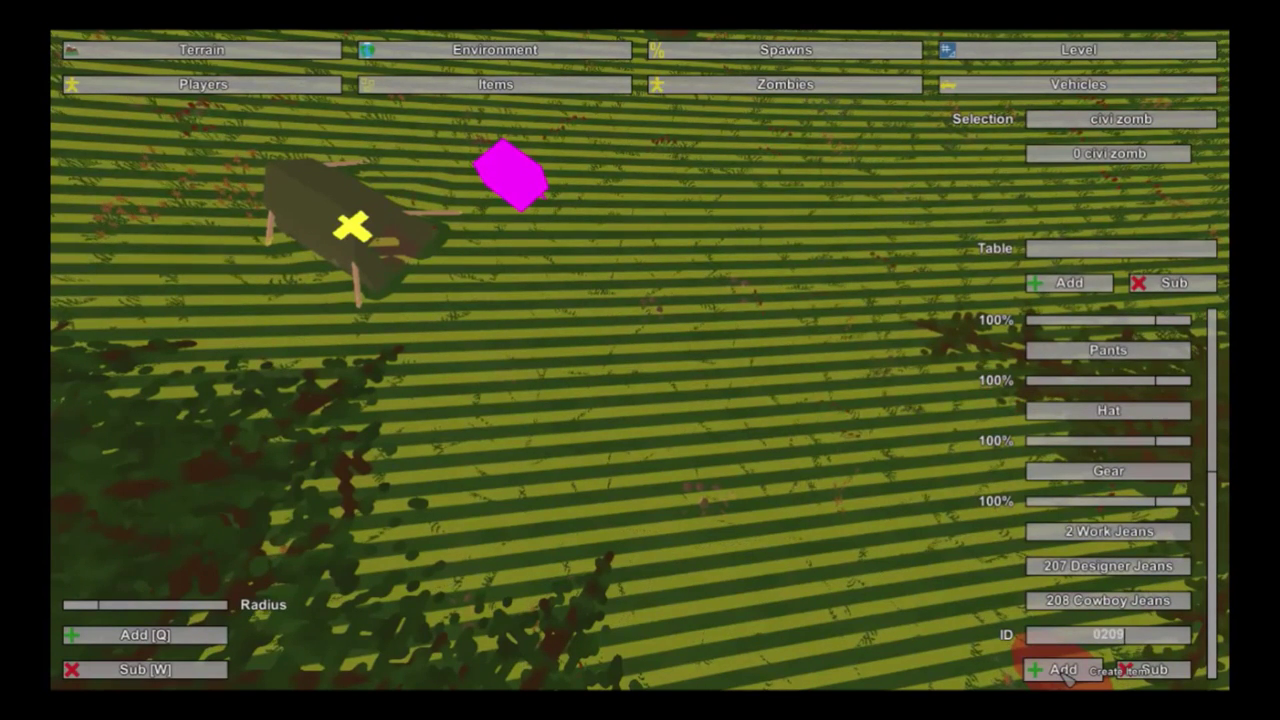
left_click(1064, 672)
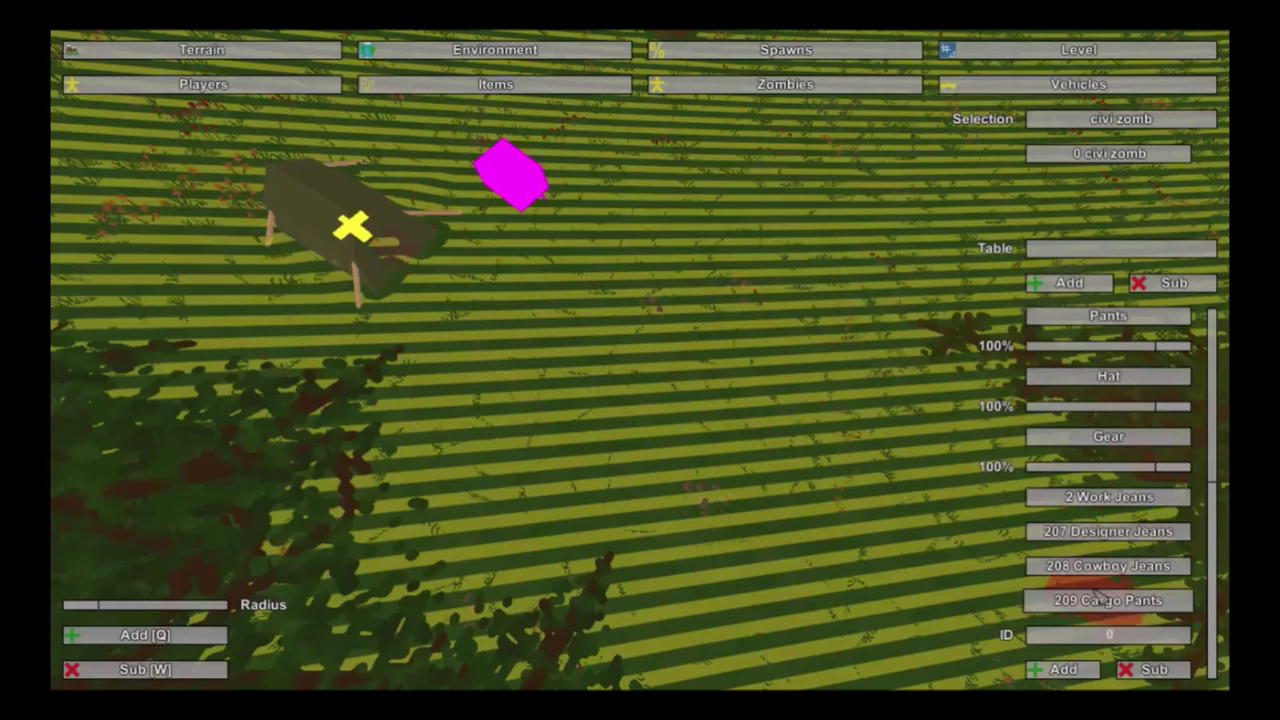
Step: Give civi zomb the Yellow Toque (ID 199) as hat at 29% chance and Shades (ID 1) as gear at 38%
left_click(1114, 380)
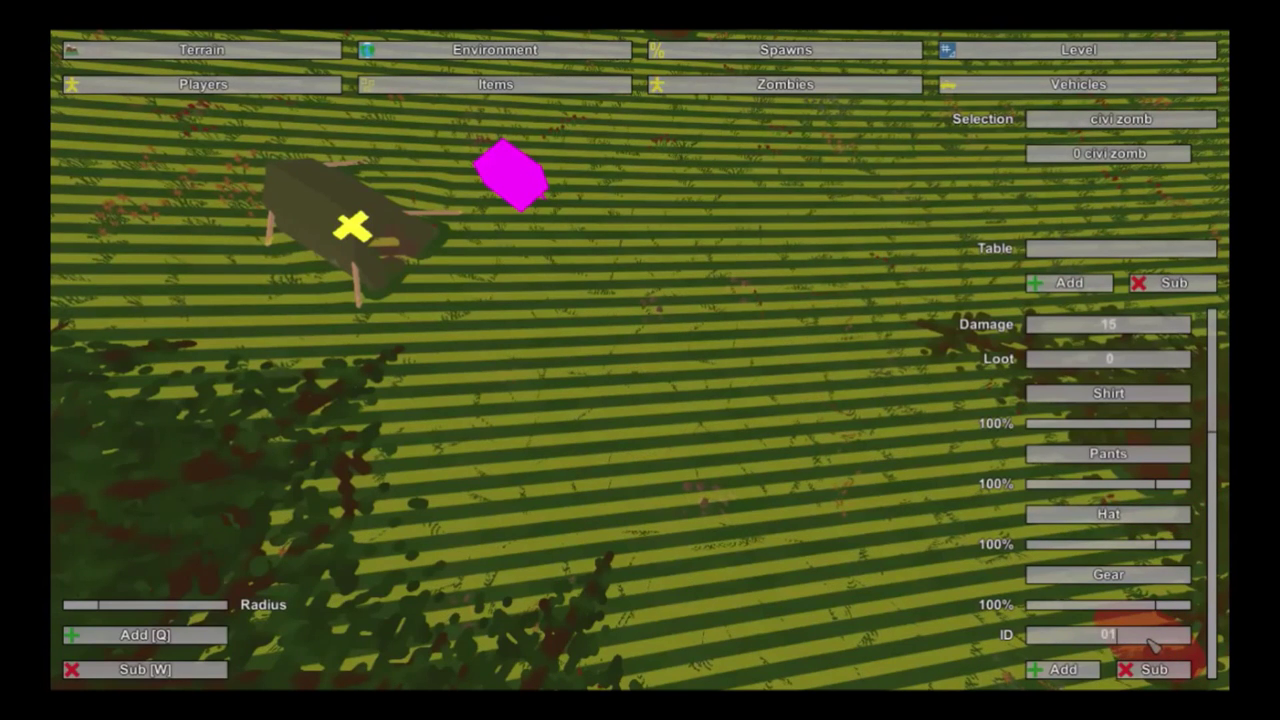
left_click(1063, 669)
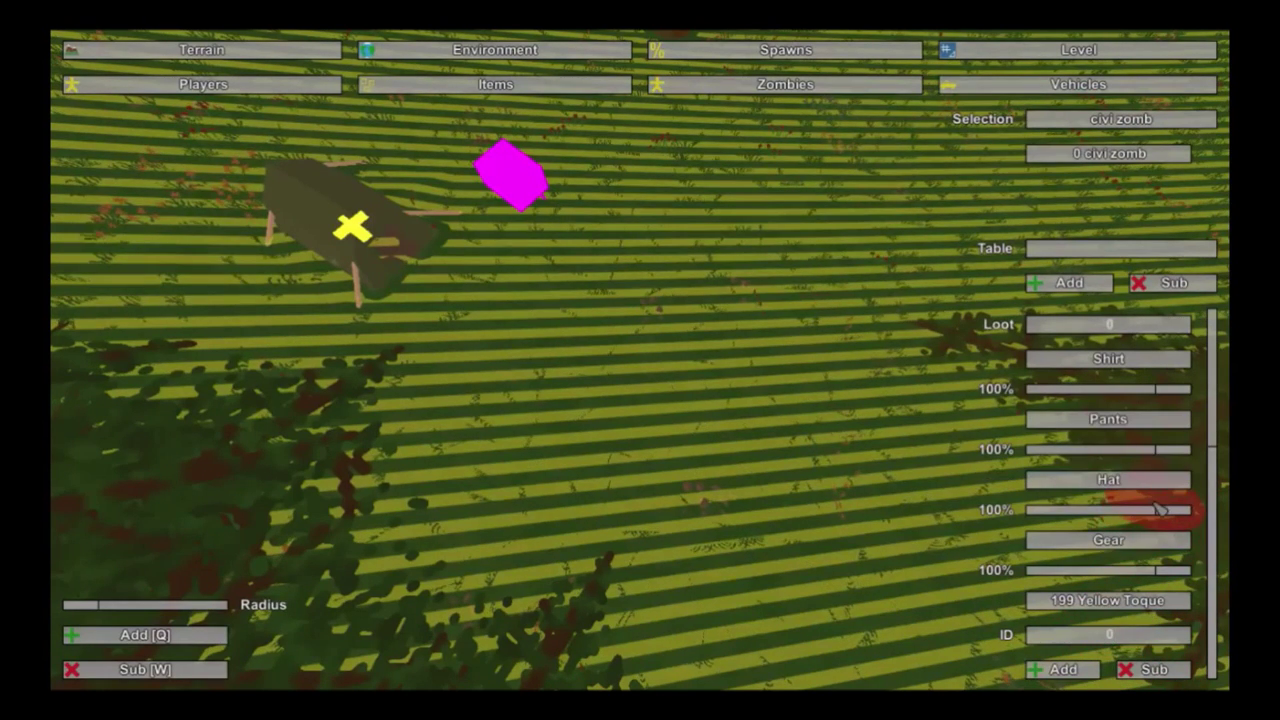
left_click_drag(1163, 513, 1077, 527)
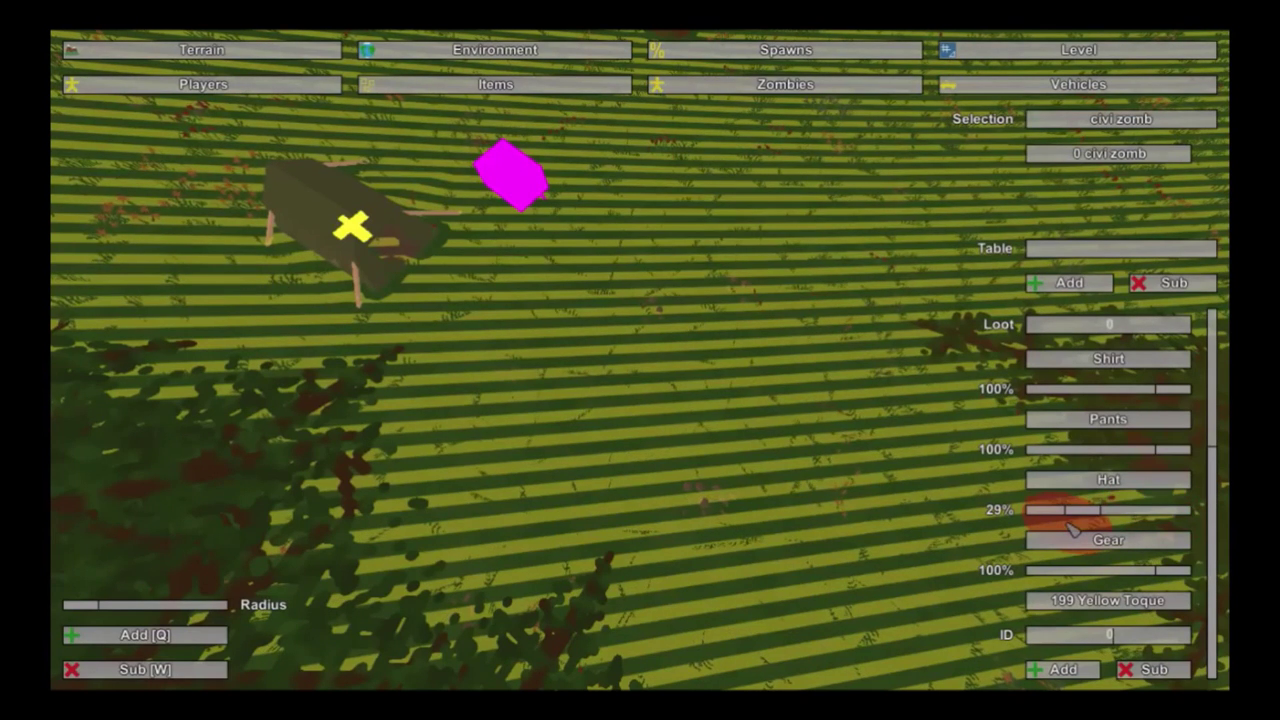
scroll(1137, 568, "up", 1)
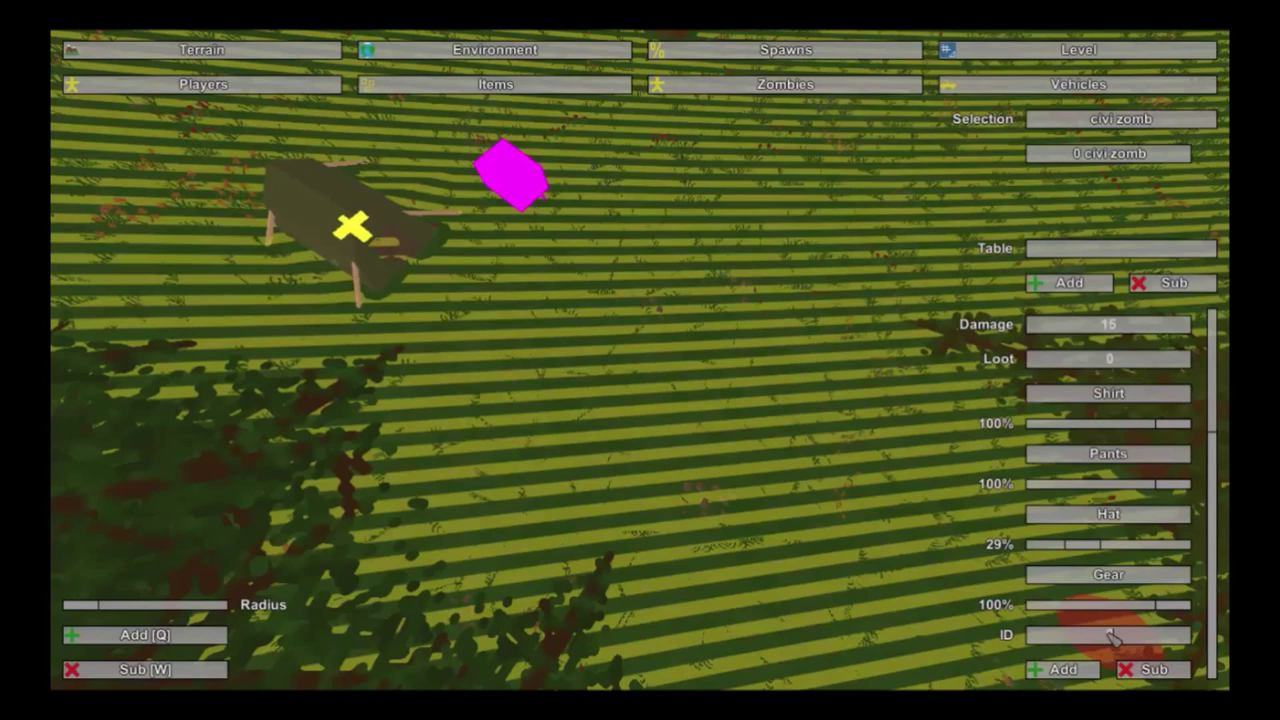
left_click(1087, 670)
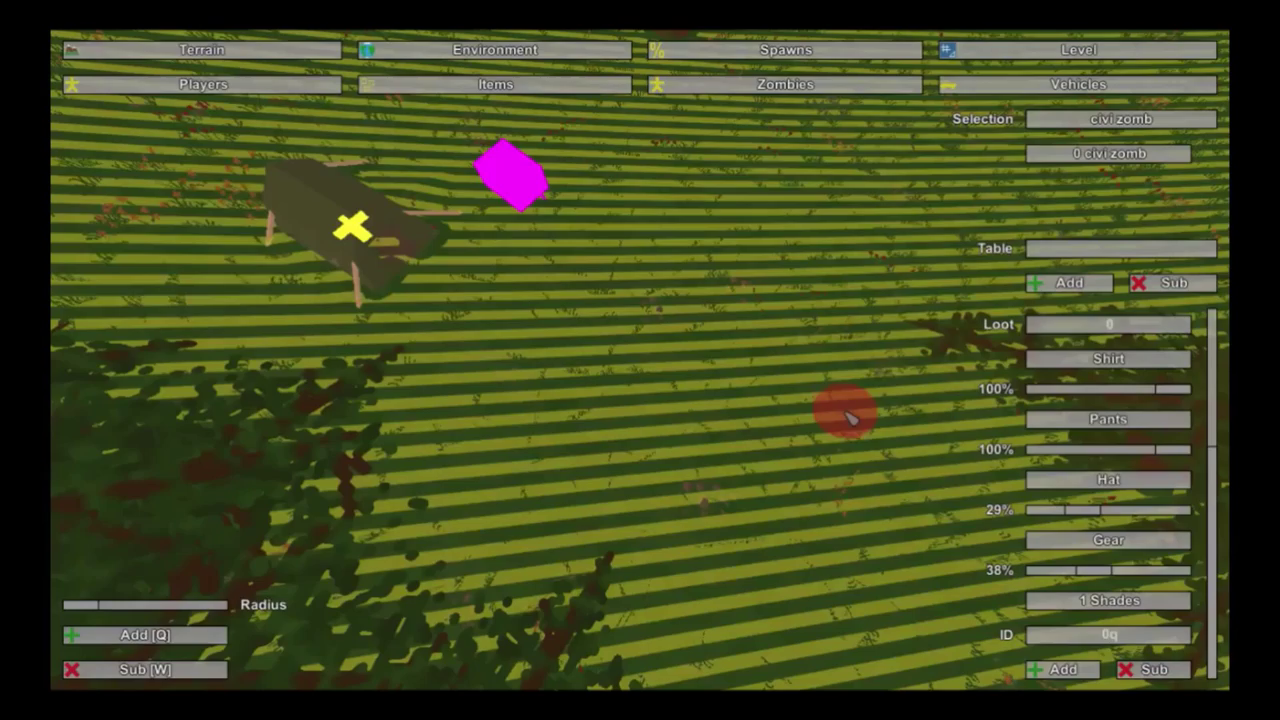
Step: Place civi zomb spawn points around the town's civilian buildings and three on the hockey rink
left_click(102, 642)
key("w")
right_click_drag(398, 534, 395, 420)
key("w")
key("d")
key("w")
right_click_drag(640, 360, 735, 270)
left_click(640, 410)
key("w")
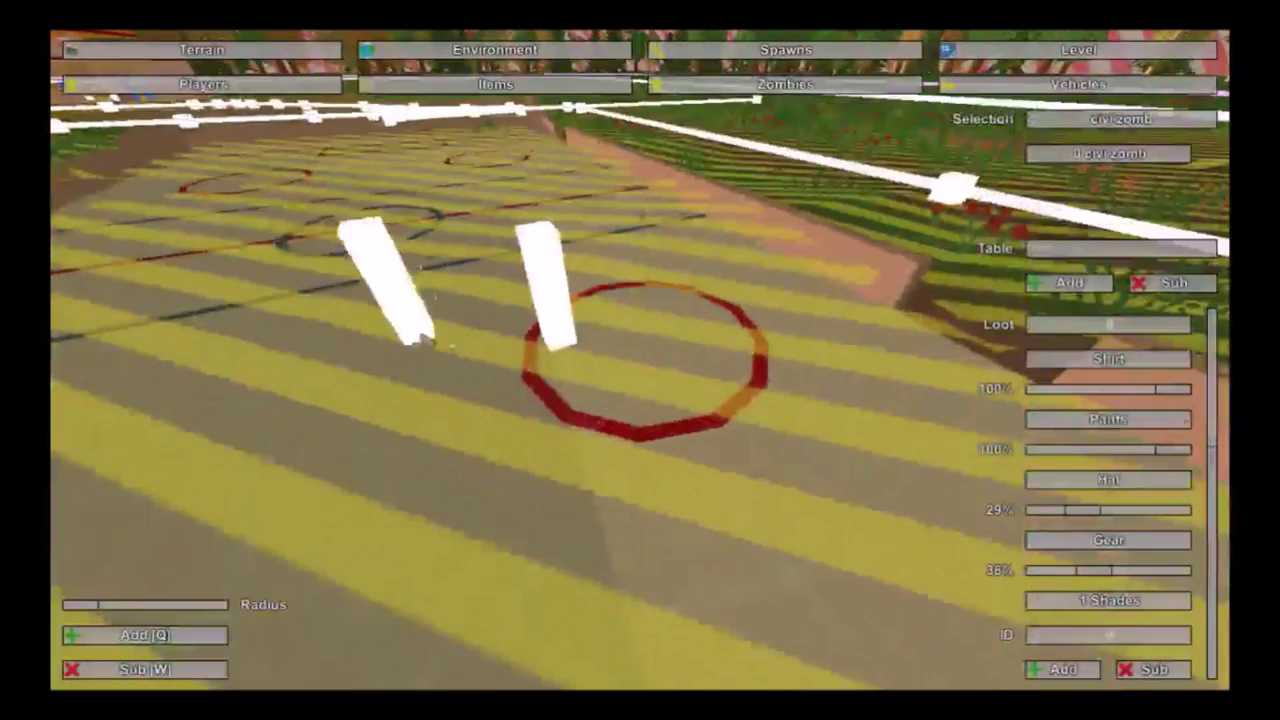
left_click(294, 210)
left_click(308, 386)
key("s")
right_click_drag(308, 386, 400, 500)
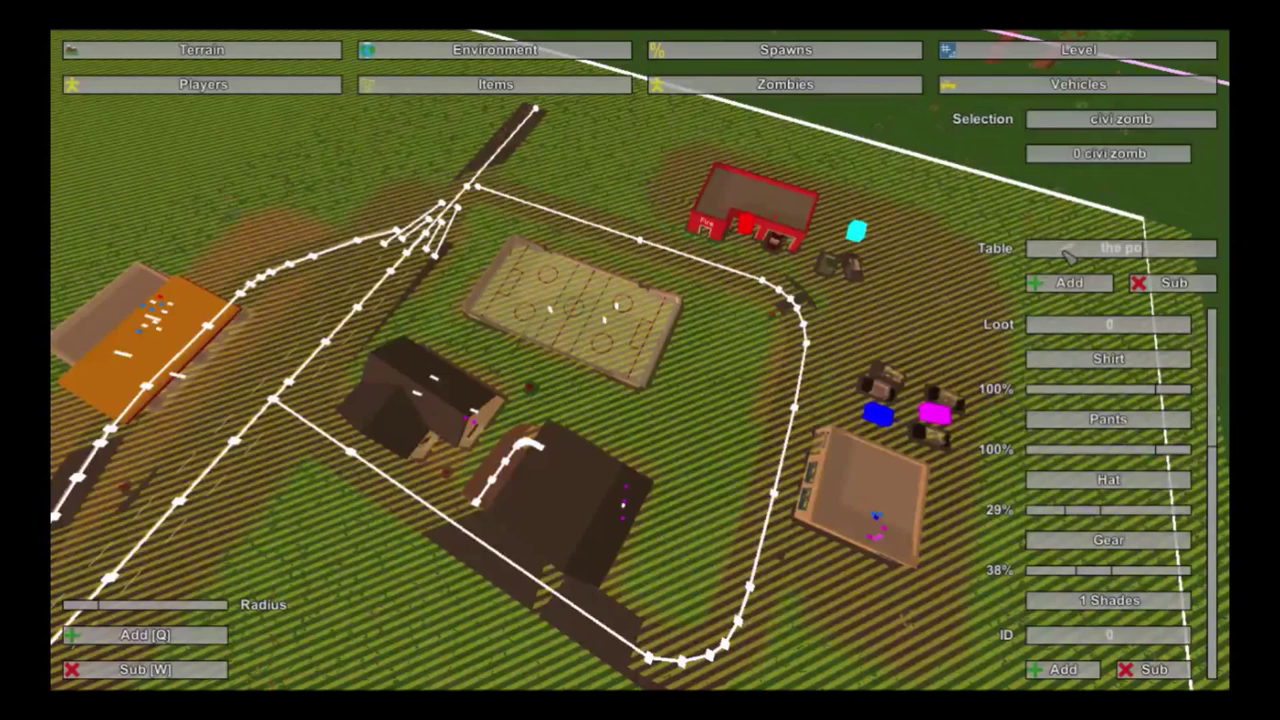
Step: Create a zombie table named "the police" and select it
type("lice")
left_click(1068, 283)
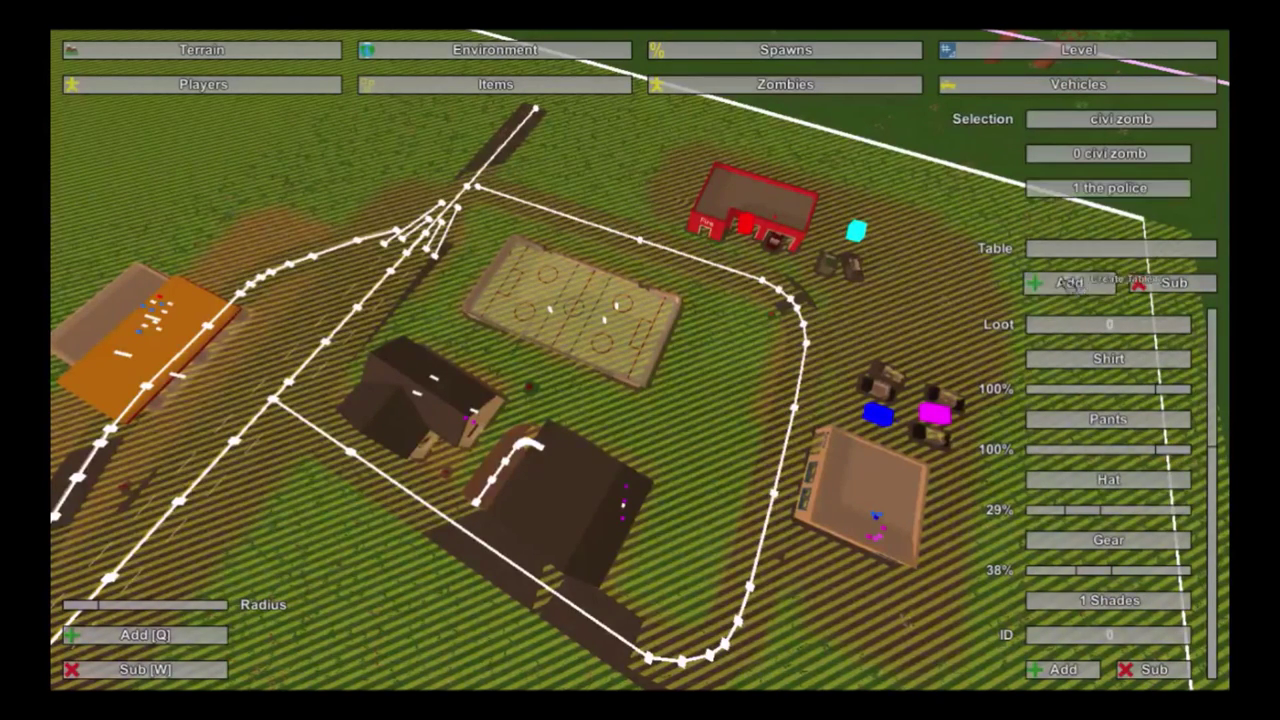
left_click(1090, 186)
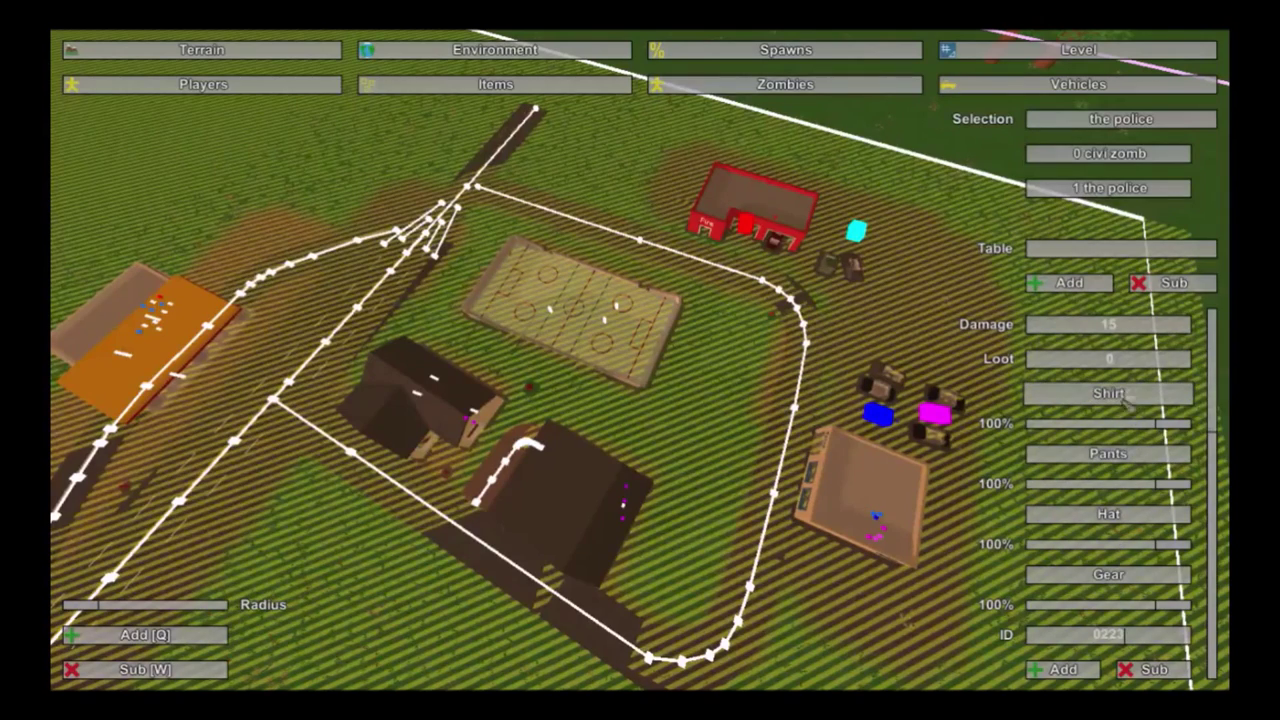
Step: Give the police table the Police Top (ID 223) as shirt, Police Bottom (224) as pants and Police Cap (225) as hat
left_click(1063, 669)
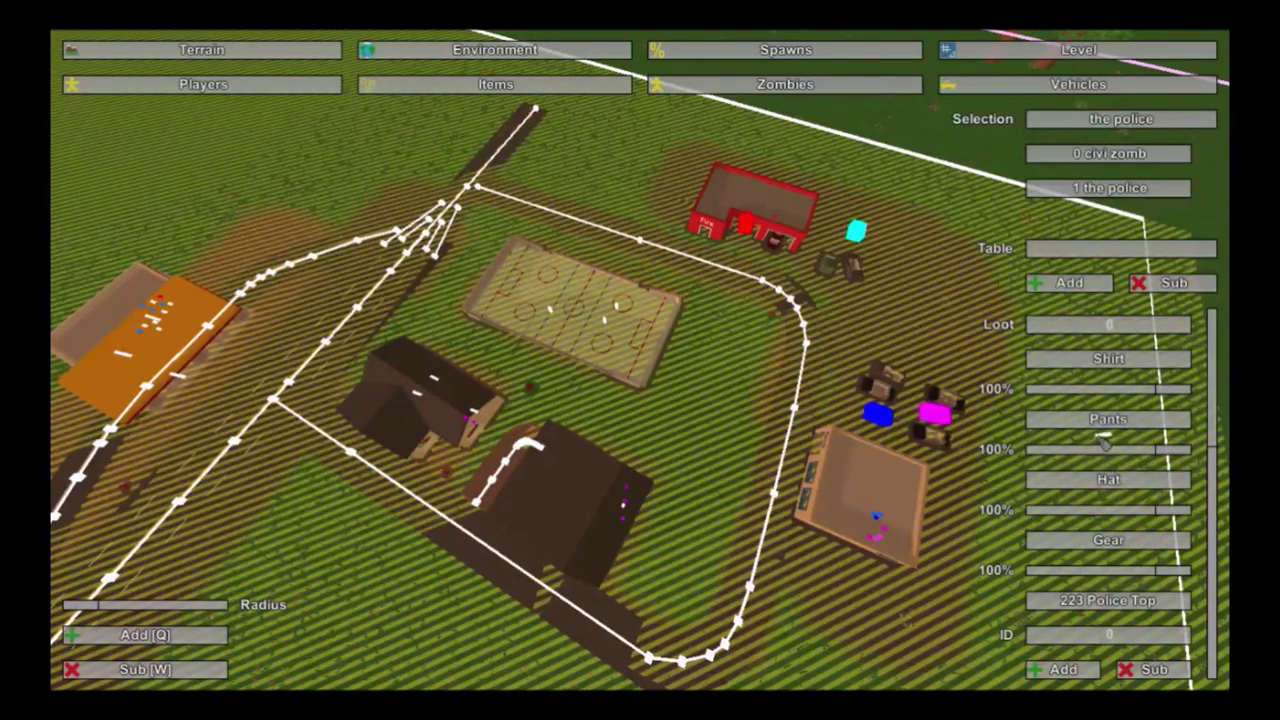
scroll(1103, 440, "up", 1)
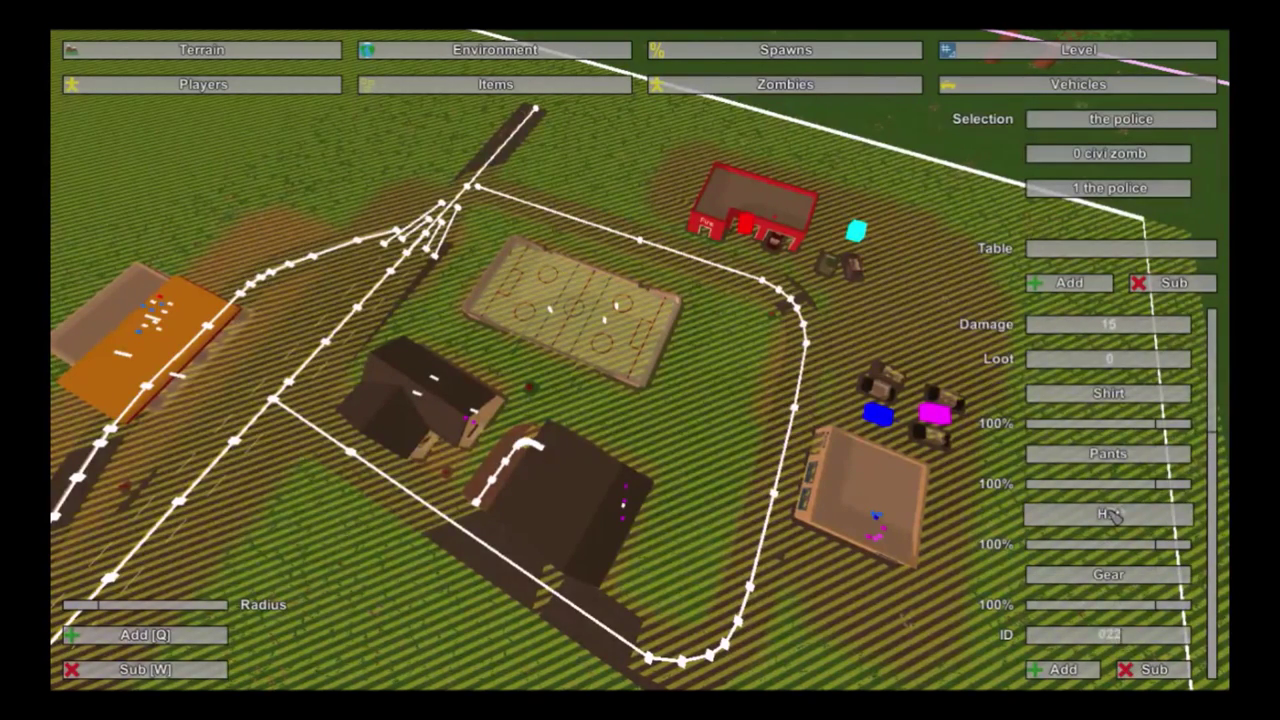
left_click(1063, 669)
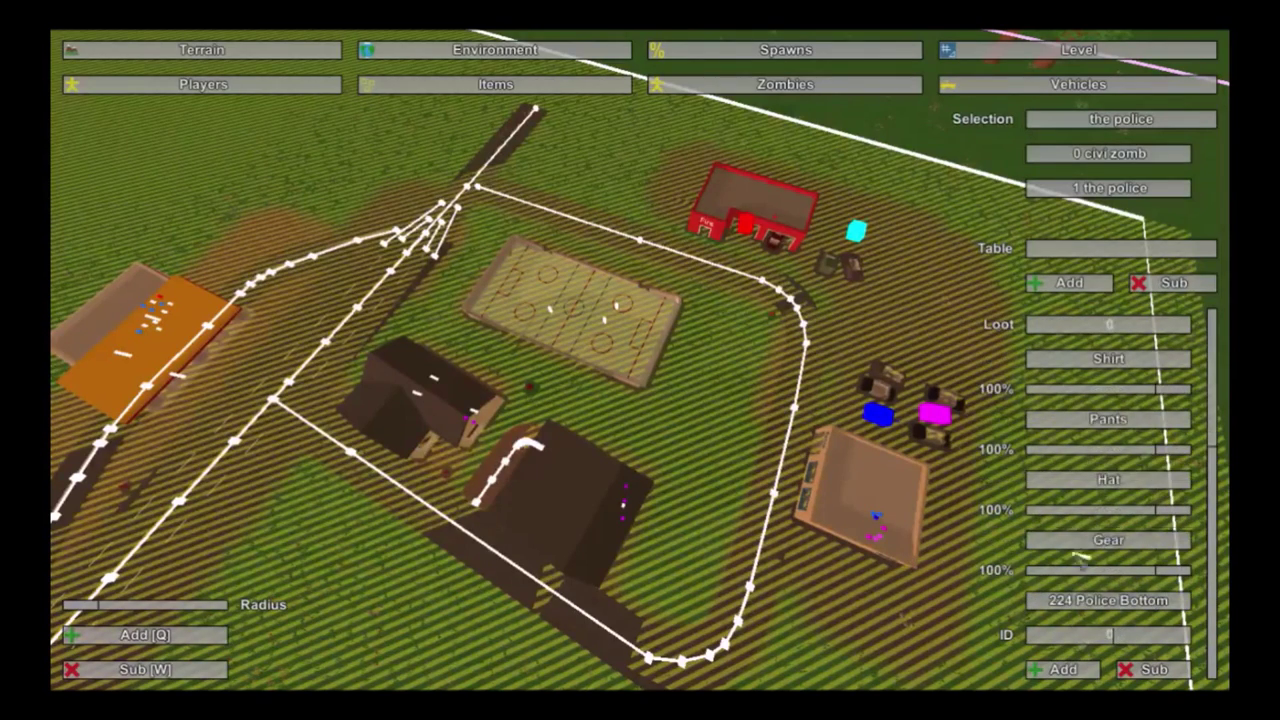
scroll(1103, 505, "up", 1)
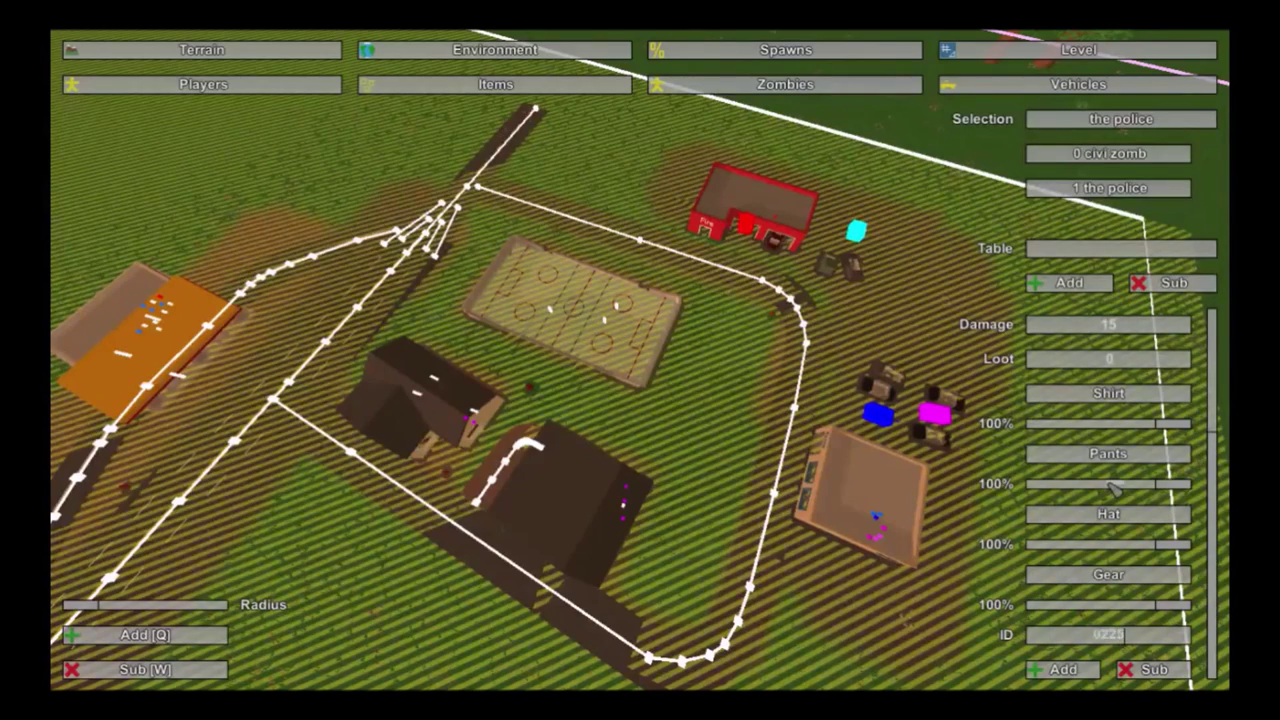
scroll(1090, 520, "up", 3)
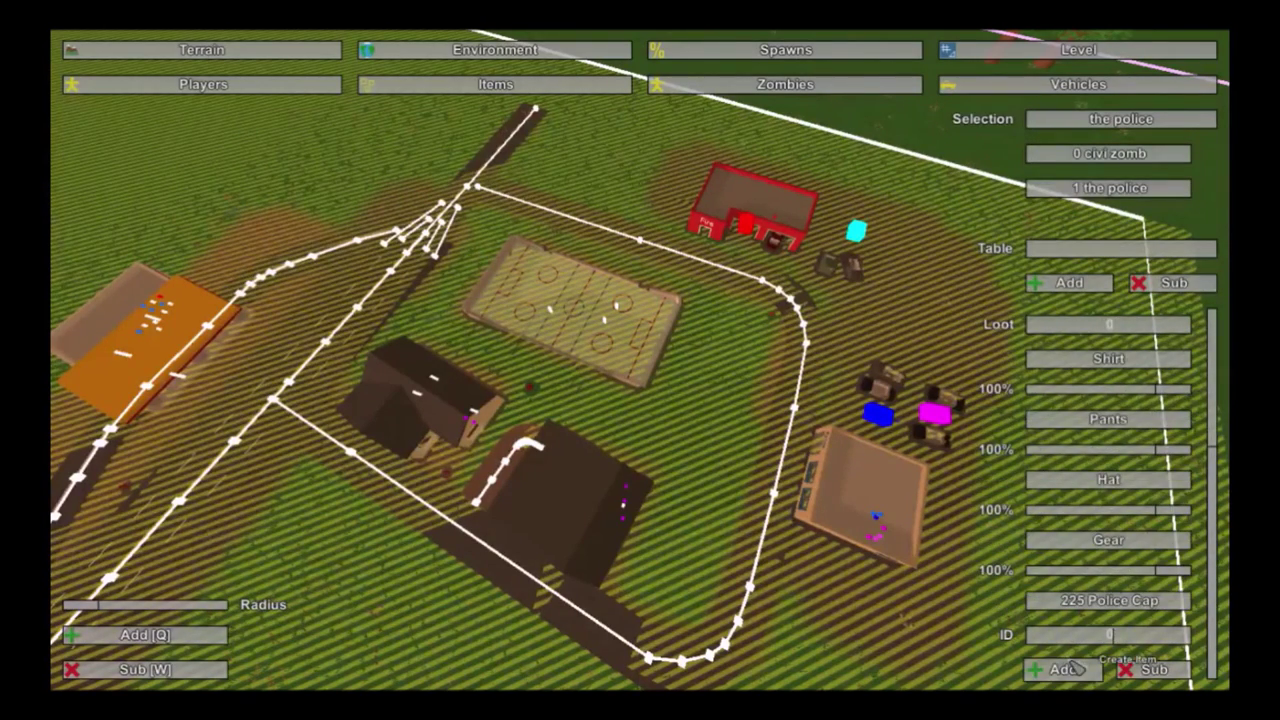
Step: Set the police table's health to 140, damage to 20 and marker color to blue (0, 0, 255)
scroll(1090, 418, "up", 1)
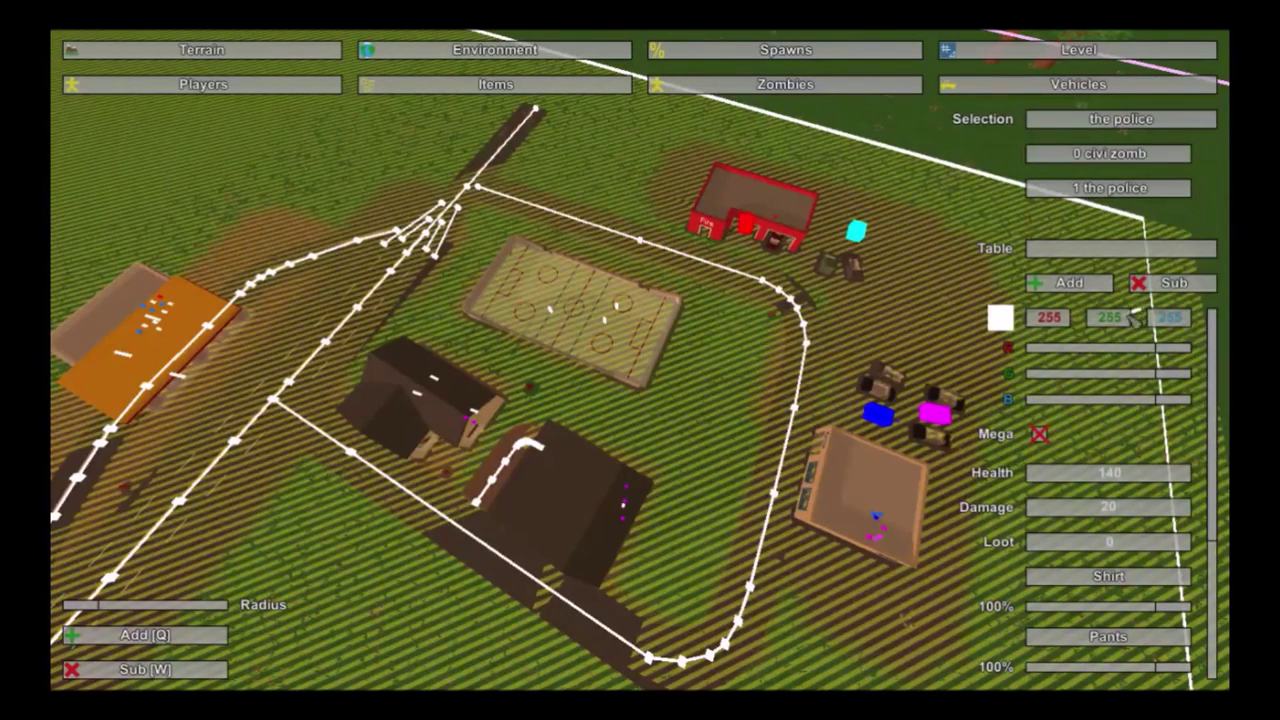
left_click_drag(1172, 348, 1042, 351)
left_click_drag(1160, 379, 1025, 388)
Step: Place police zombie spawn points inside the police station
right_click_drag(860, 436, 1040, 440)
key("w")
key("w")
right_click_drag(640, 360, 830, 310)
key("w")
left_click(660, 358)
left_click(838, 370)
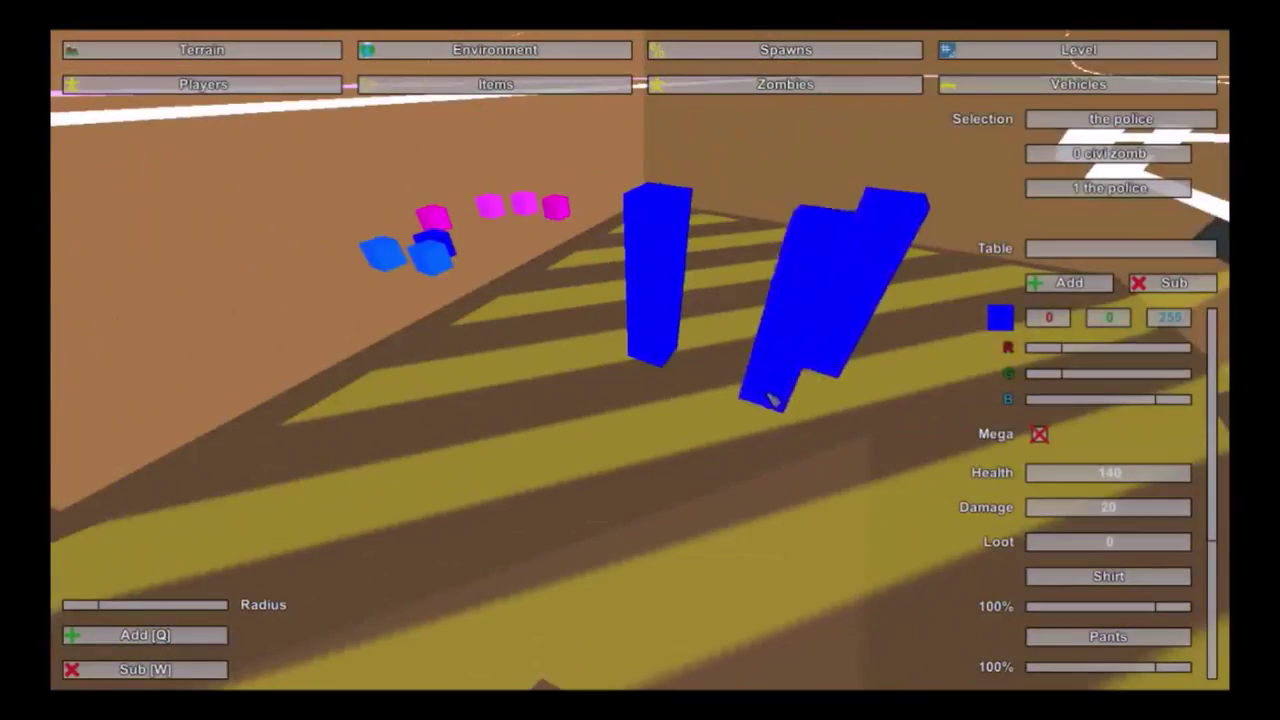
key("s")
right_click_drag(771, 400, 720, 320)
left_click(650, 370)
key("w")
right_click_drag(640, 360, 560, 290)
key("s")
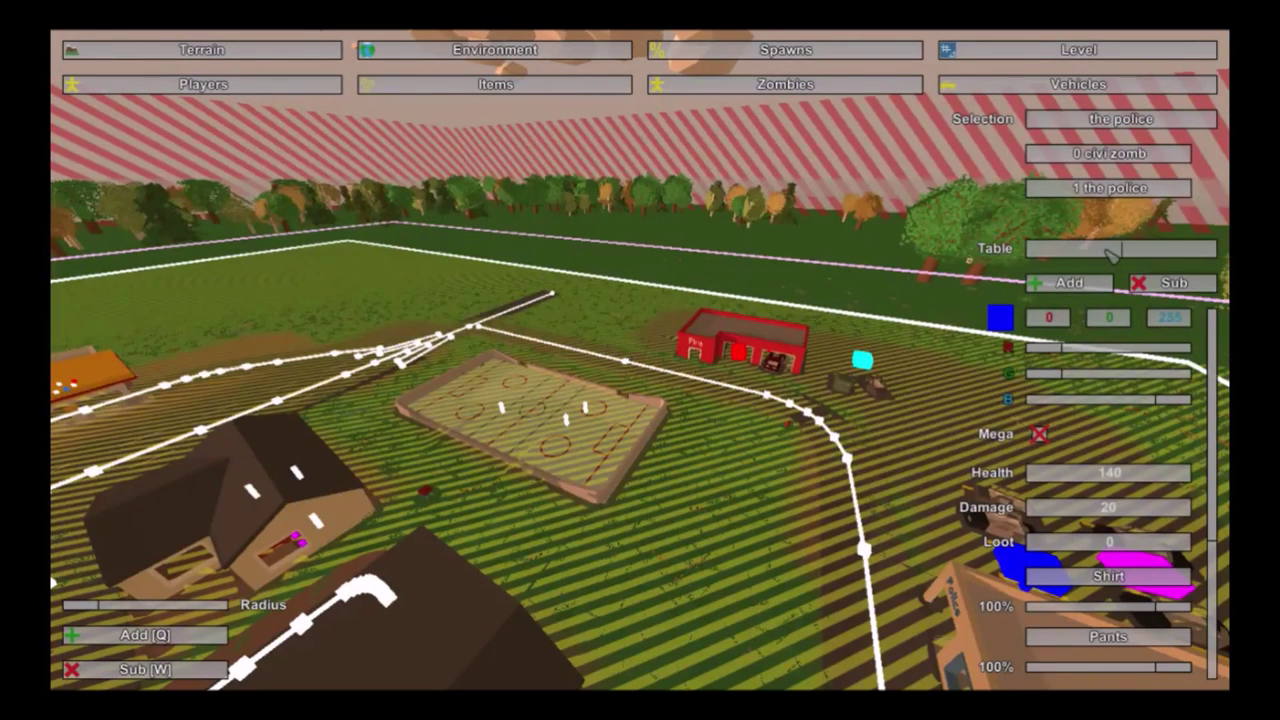
type("MAN")
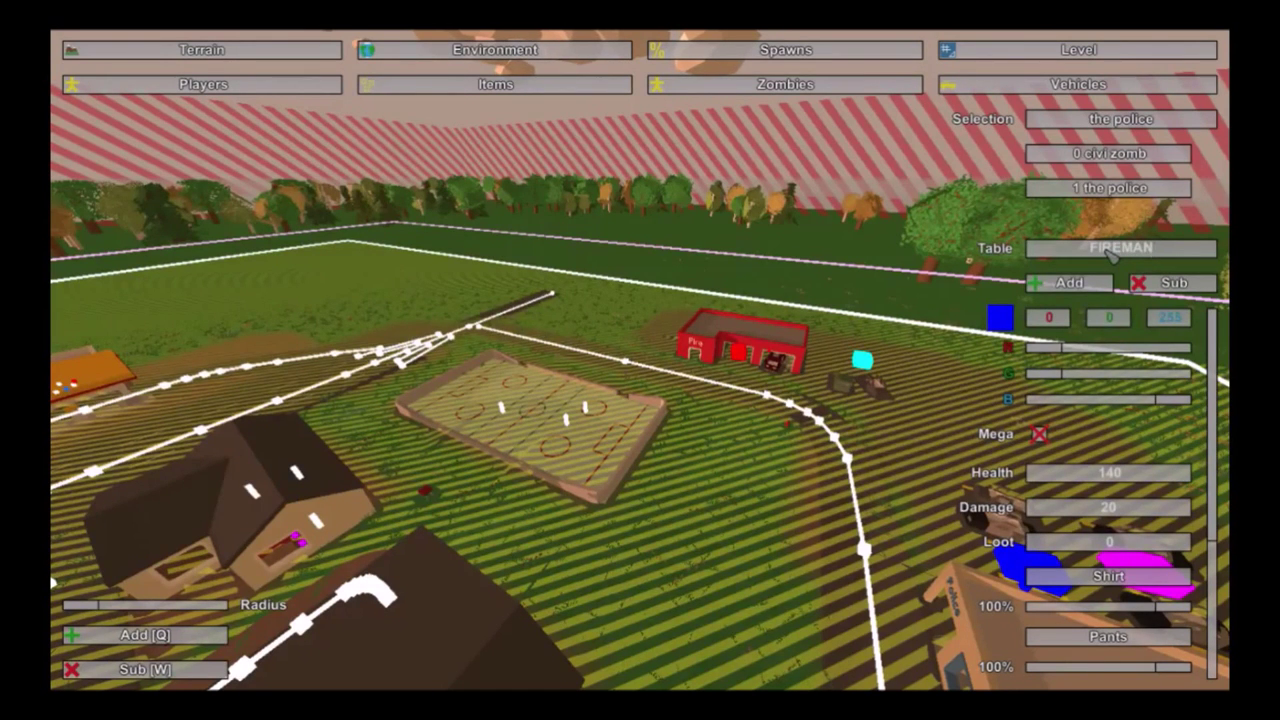
type(" caps")
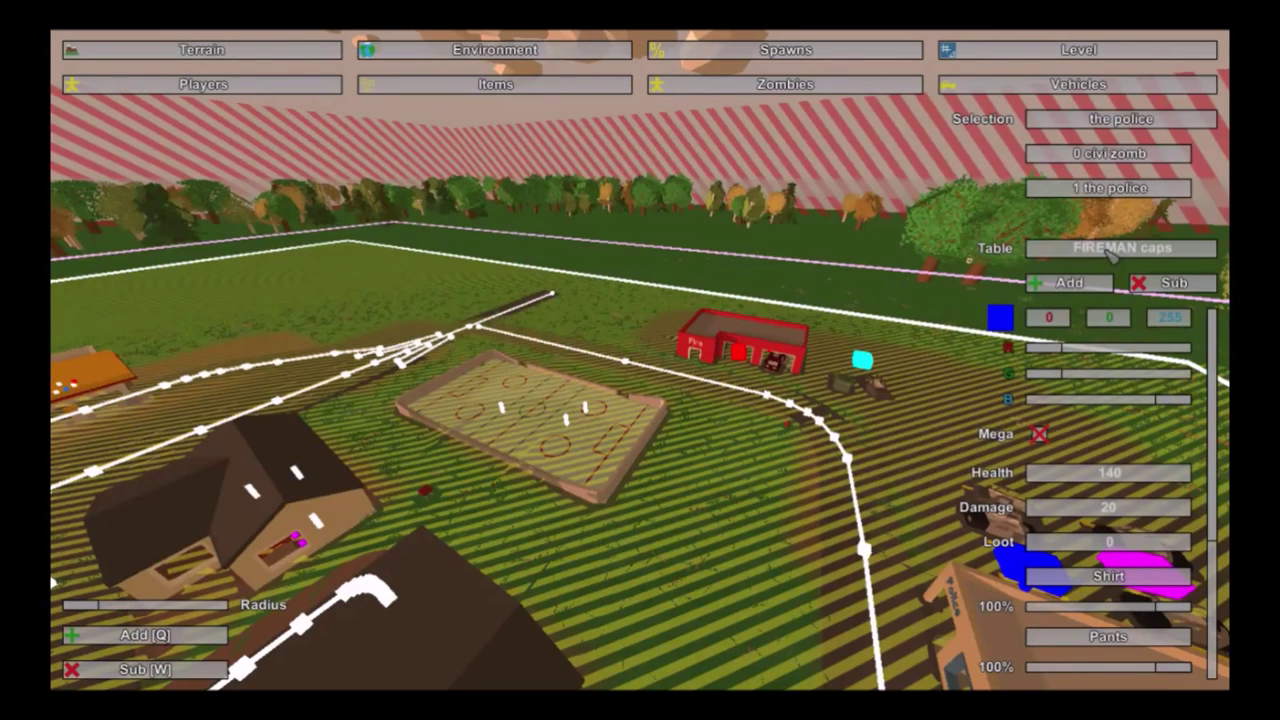
key("BackSpace")
key("BackSpace")
key("BackSpace")
key("BackSpace")
key("BackSpace")
key("BackSpace")
key("BackSpace")
key("BackSpace")
key("BackSpace")
key("BackSpace")
key("BackSpace")
key("BackSpace")
Step: Create a zombie table named "fireman" and select it
type("fi")
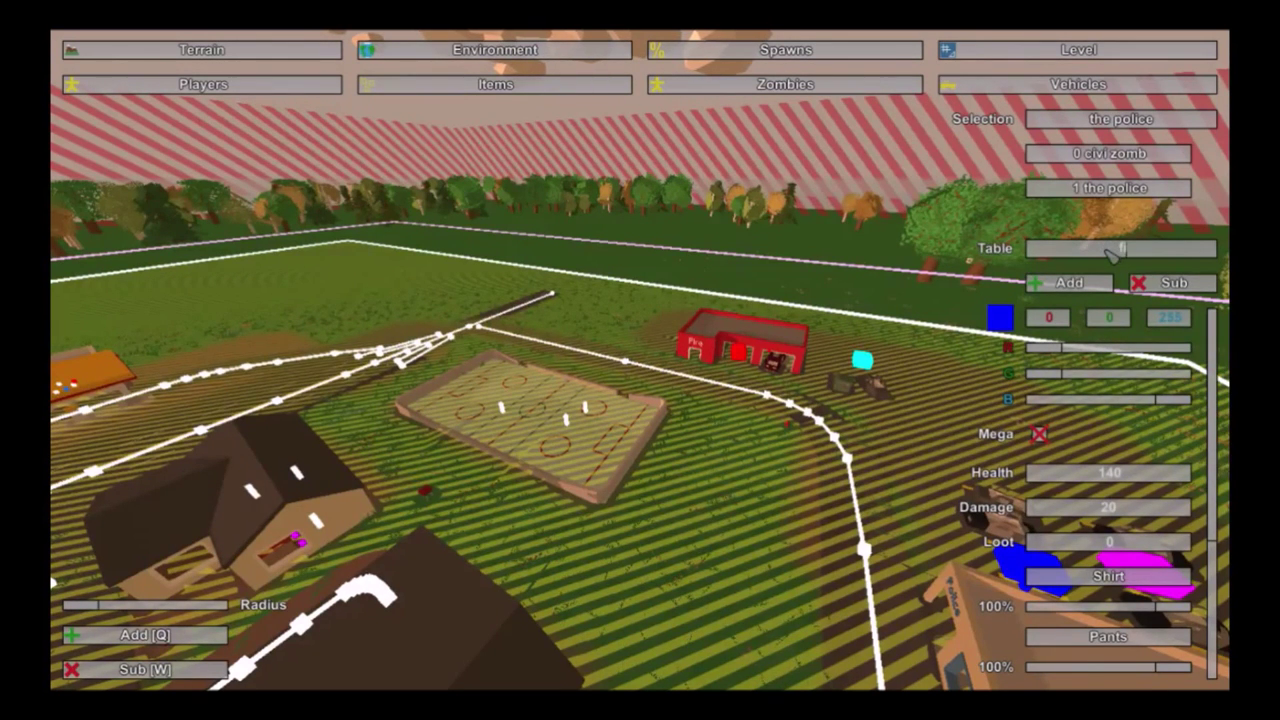
type("reman")
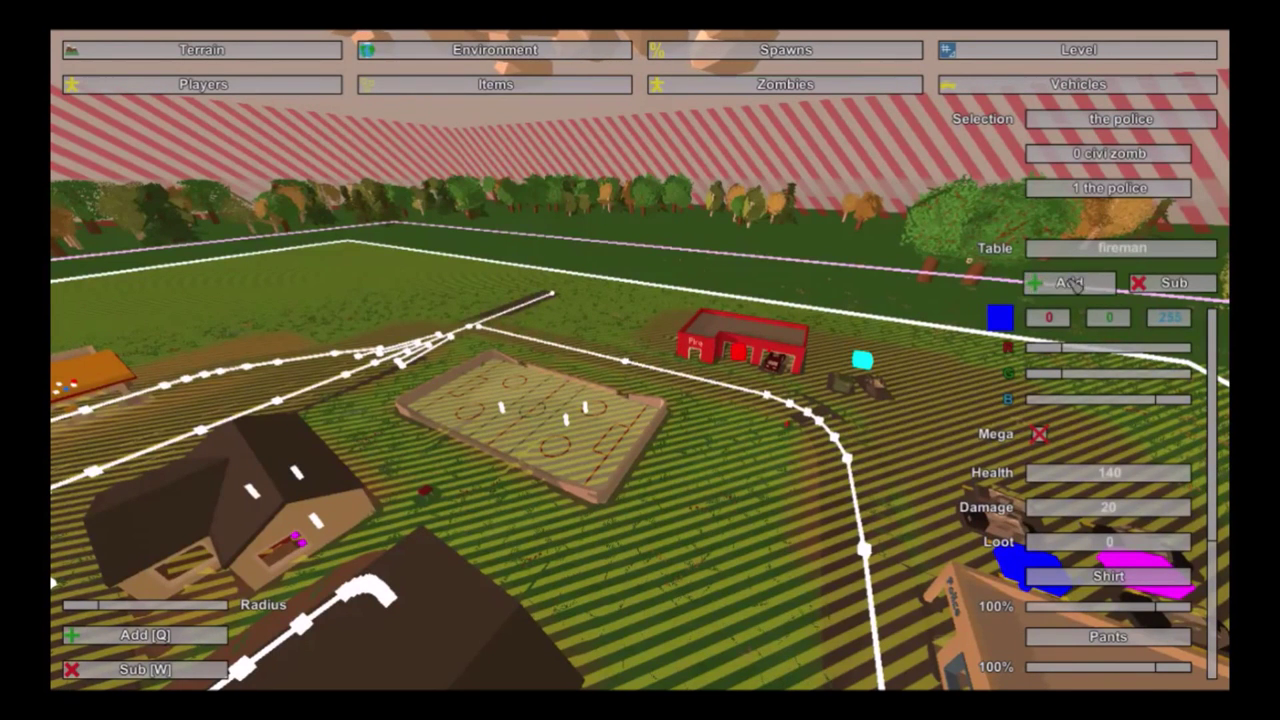
left_click(1090, 283)
left_click(1088, 224)
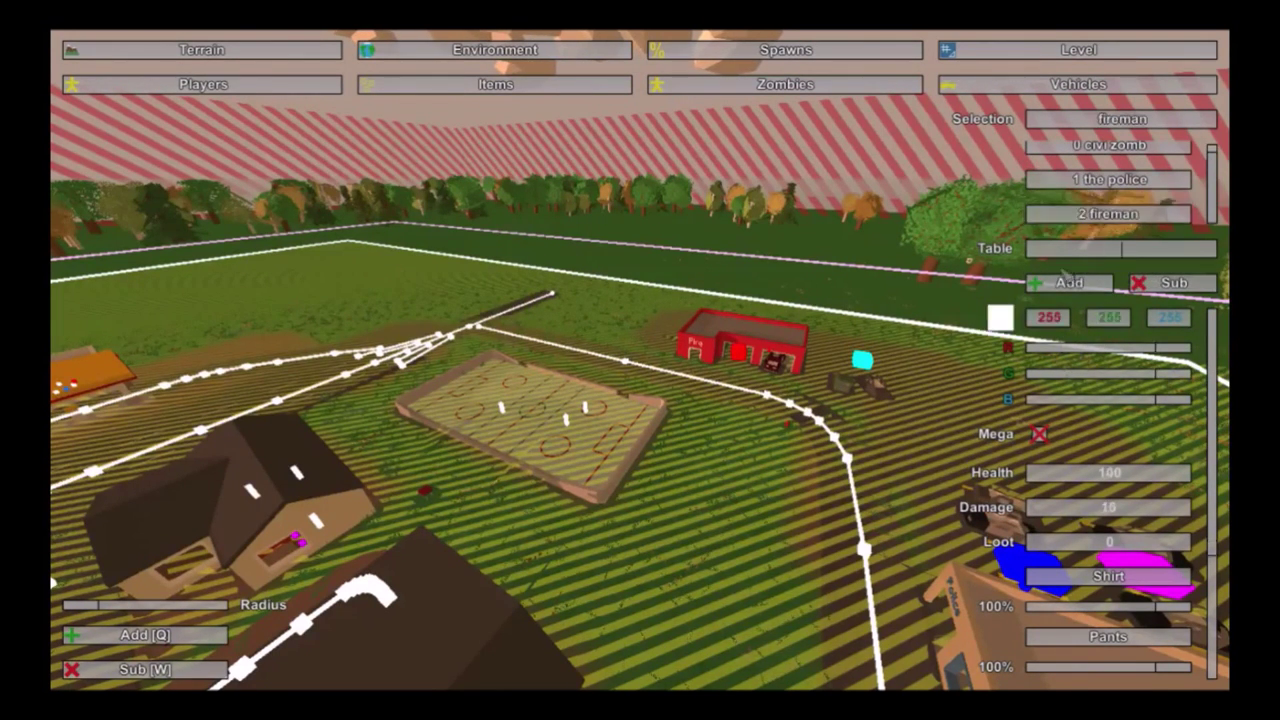
Step: Set the fireman table's marker color to red (255, 0, 0), health to 140 and damage to 18
left_click_drag(1171, 373, 982, 443)
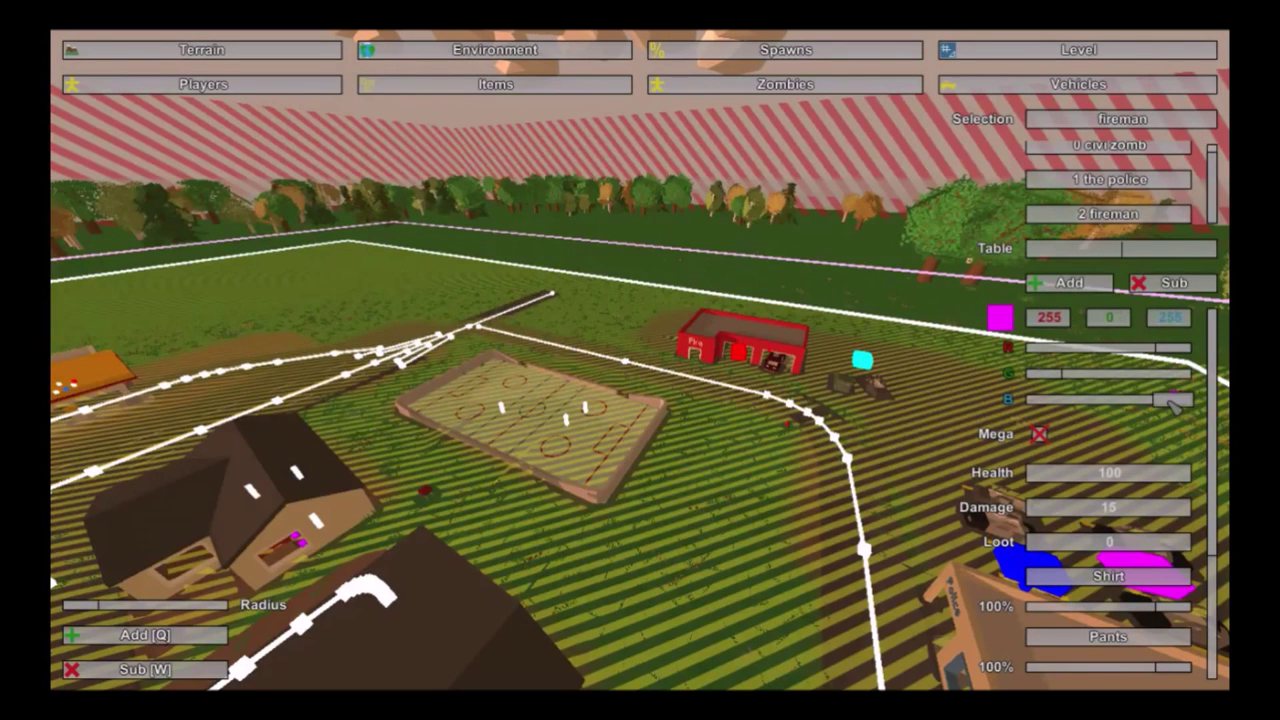
left_click_drag(1160, 399, 911, 428)
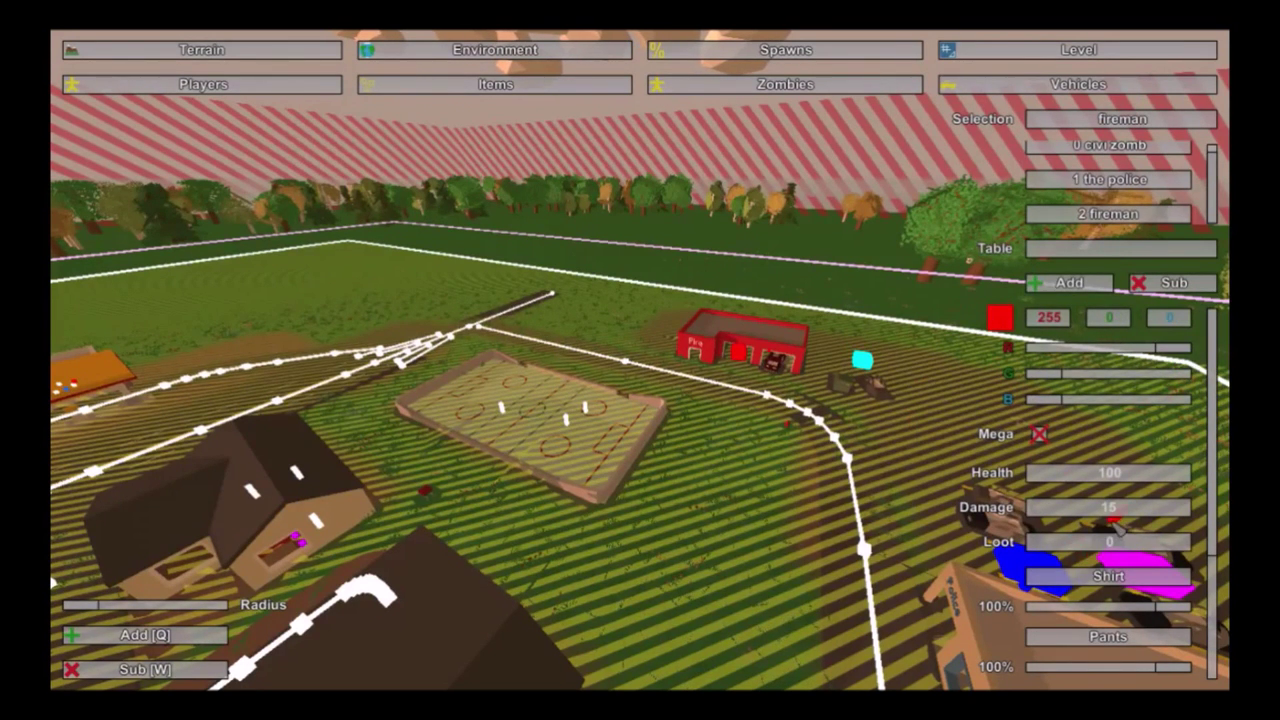
left_click(1119, 472)
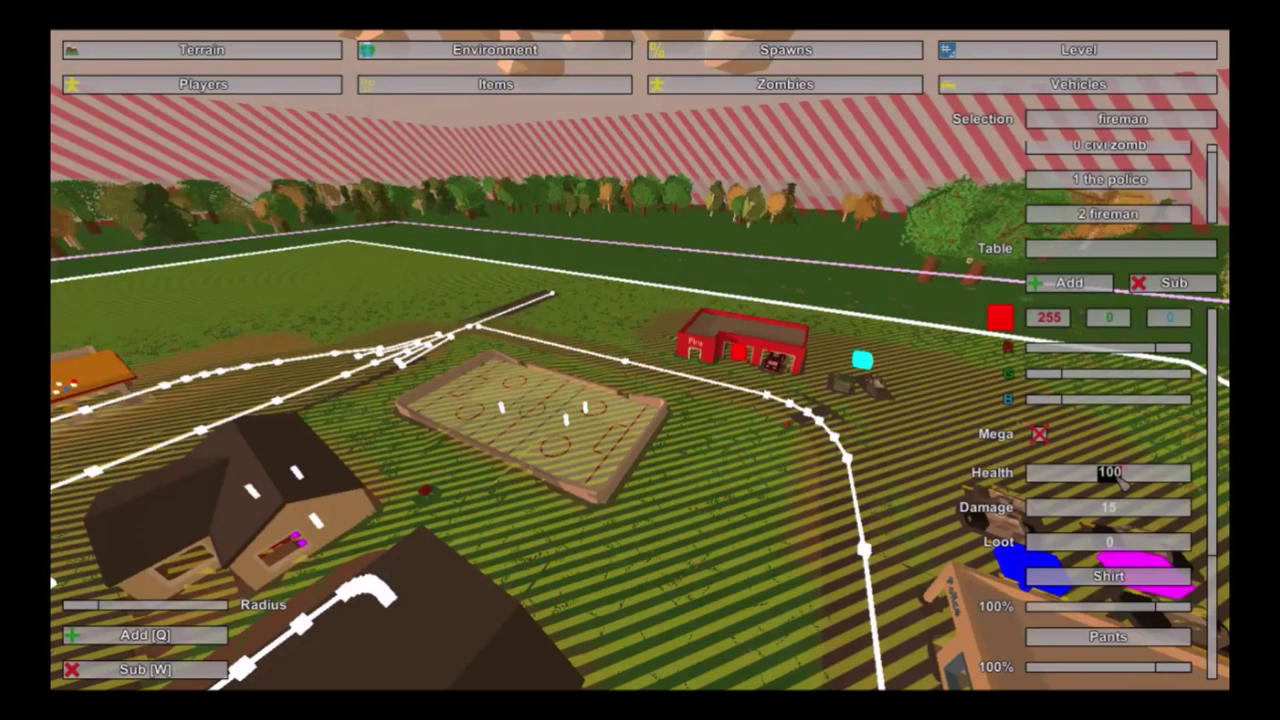
left_click(1111, 184)
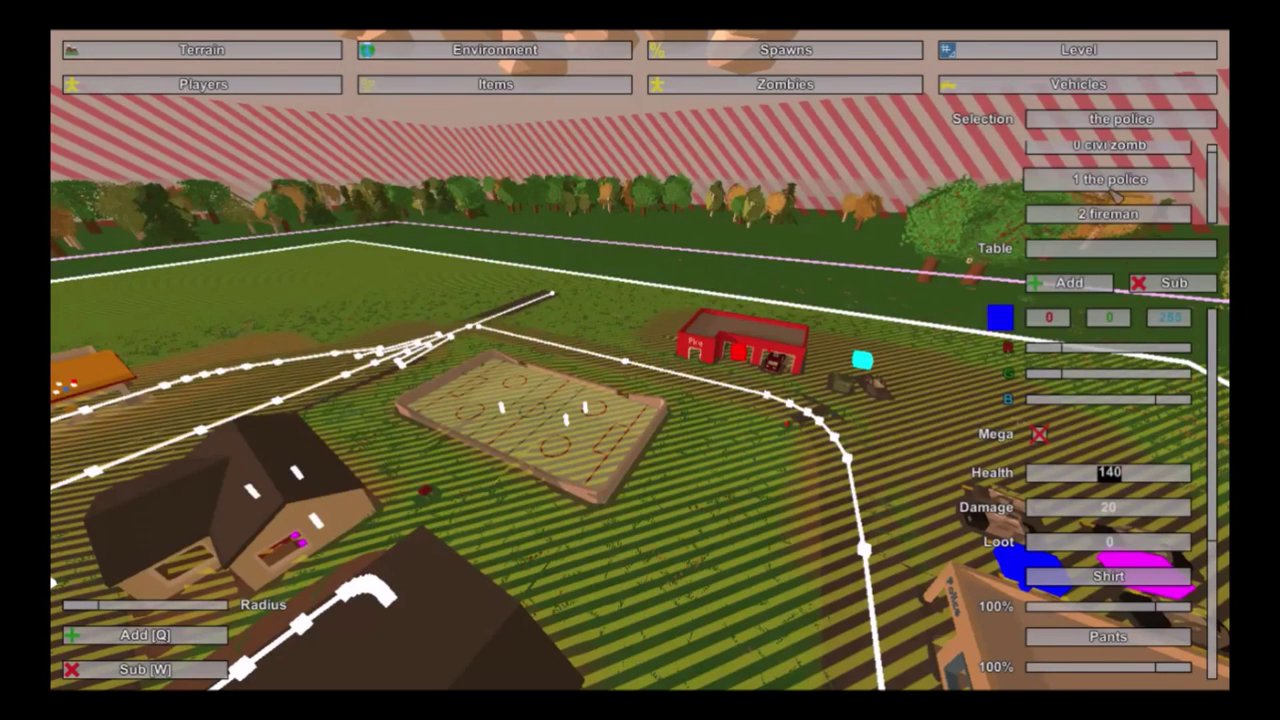
left_click(1110, 213)
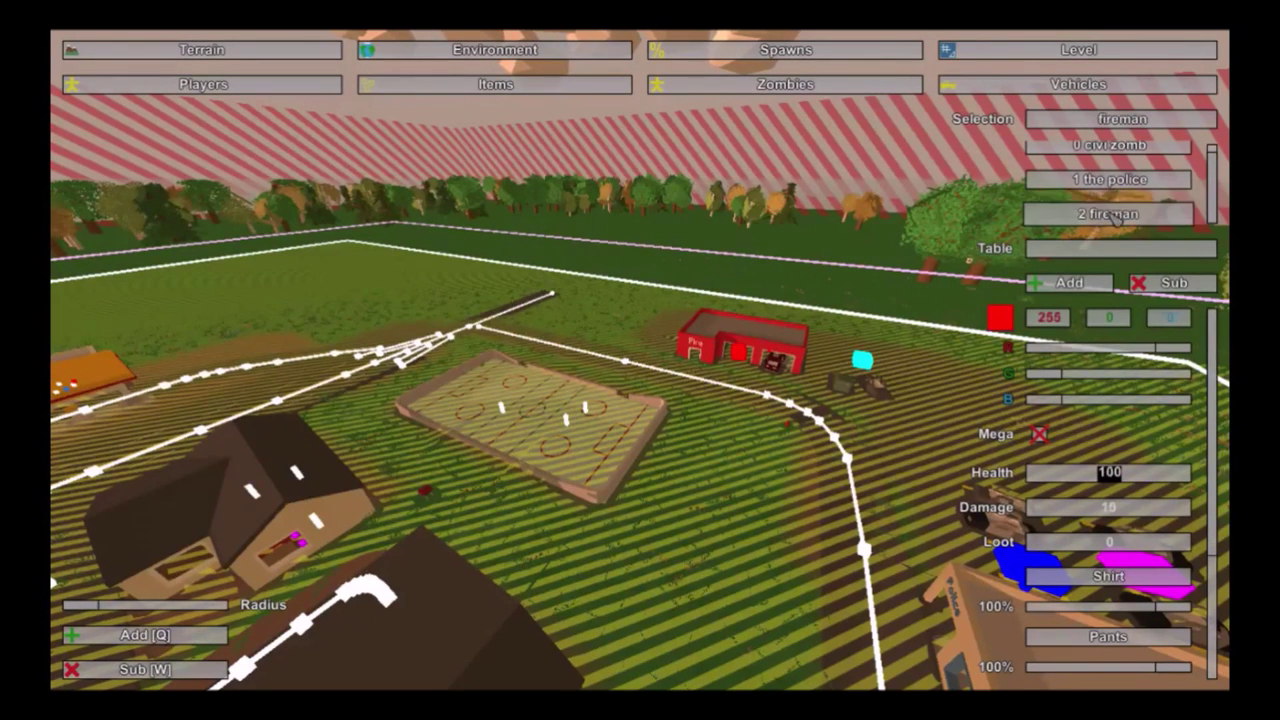
left_click(1126, 472)
left_click_drag(1126, 473, 1106, 474)
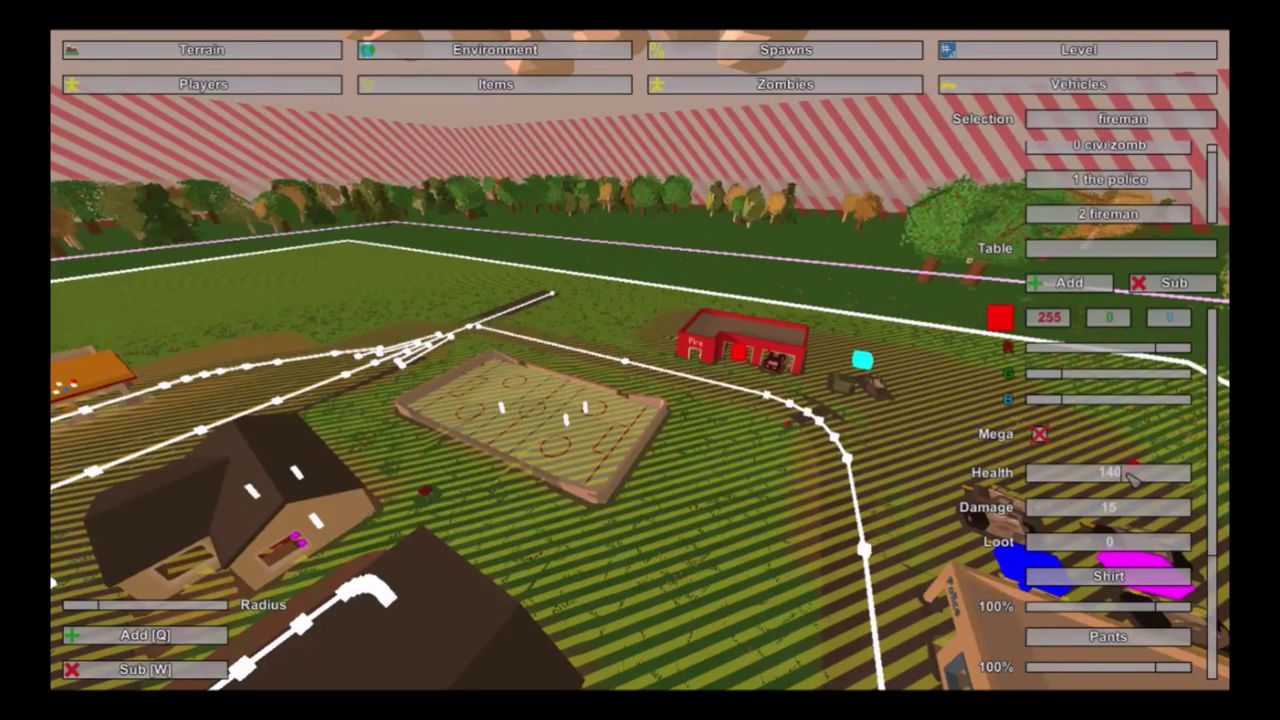
left_click(1085, 514)
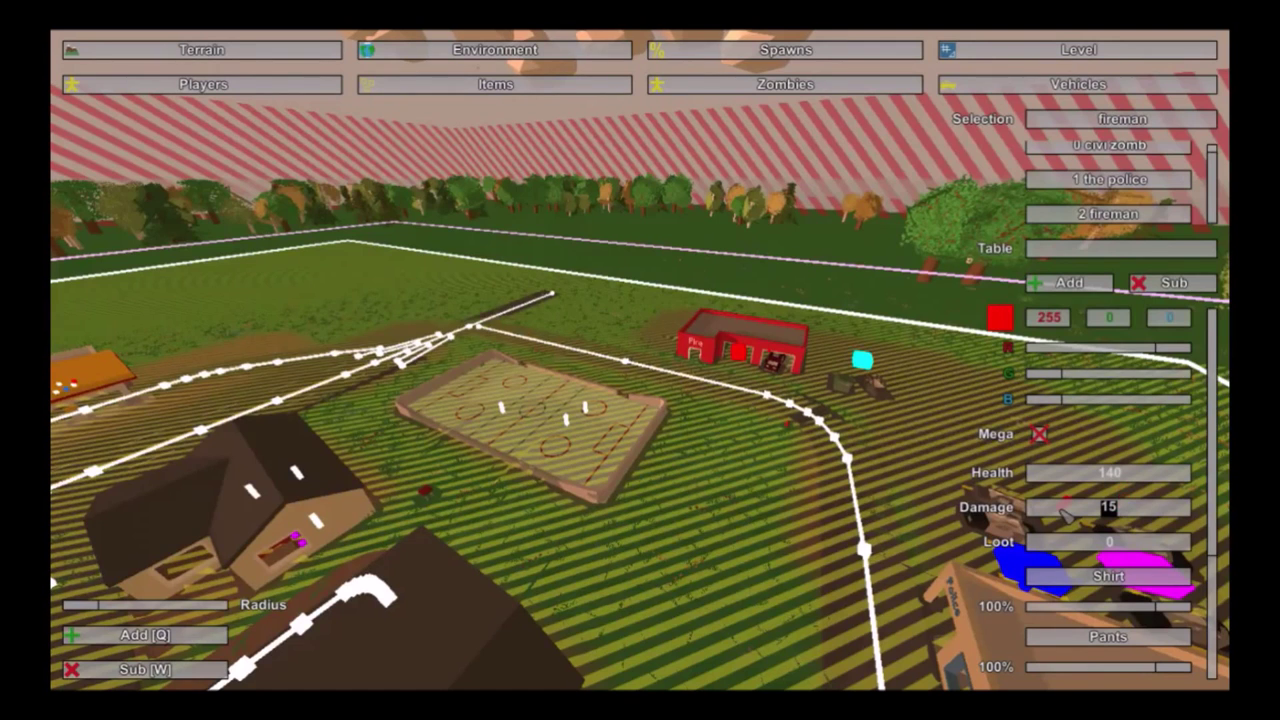
Step: Give the fireman table the Firefighter Top (ID 233) as shirt and Firefighter Bottom (234) as pants
scroll(1067, 512, "down", 2)
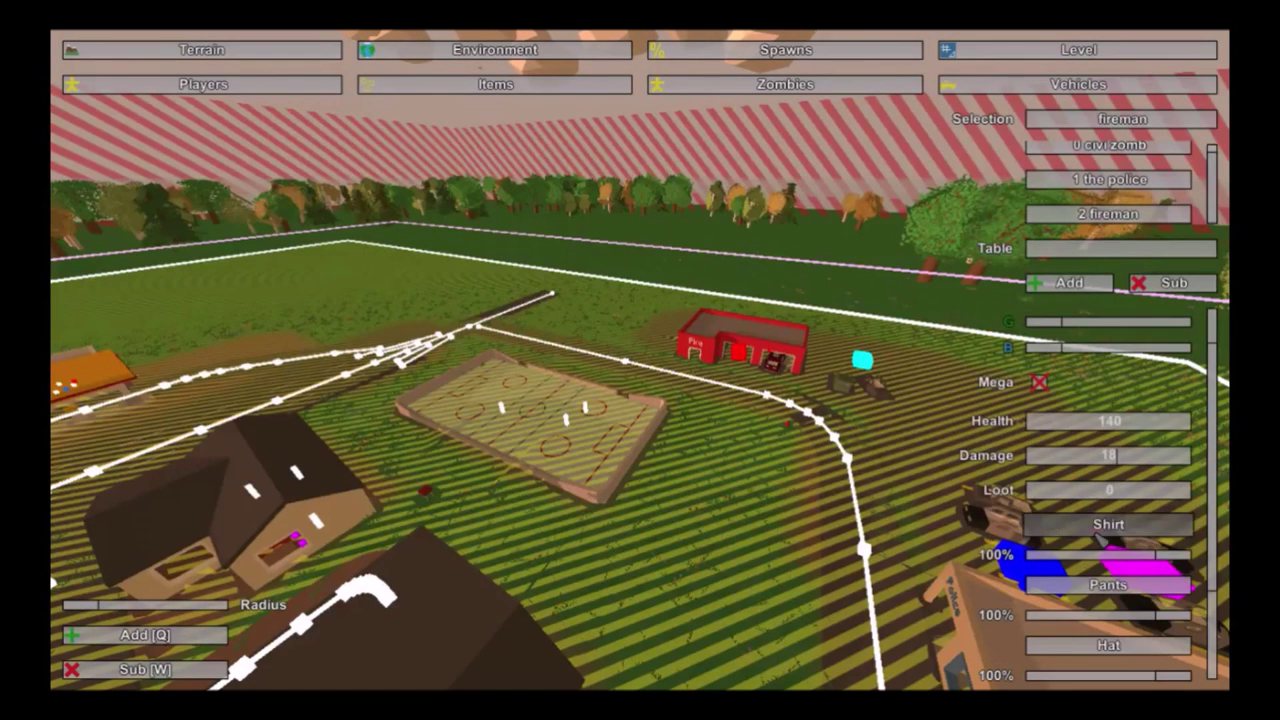
left_click(1171, 640)
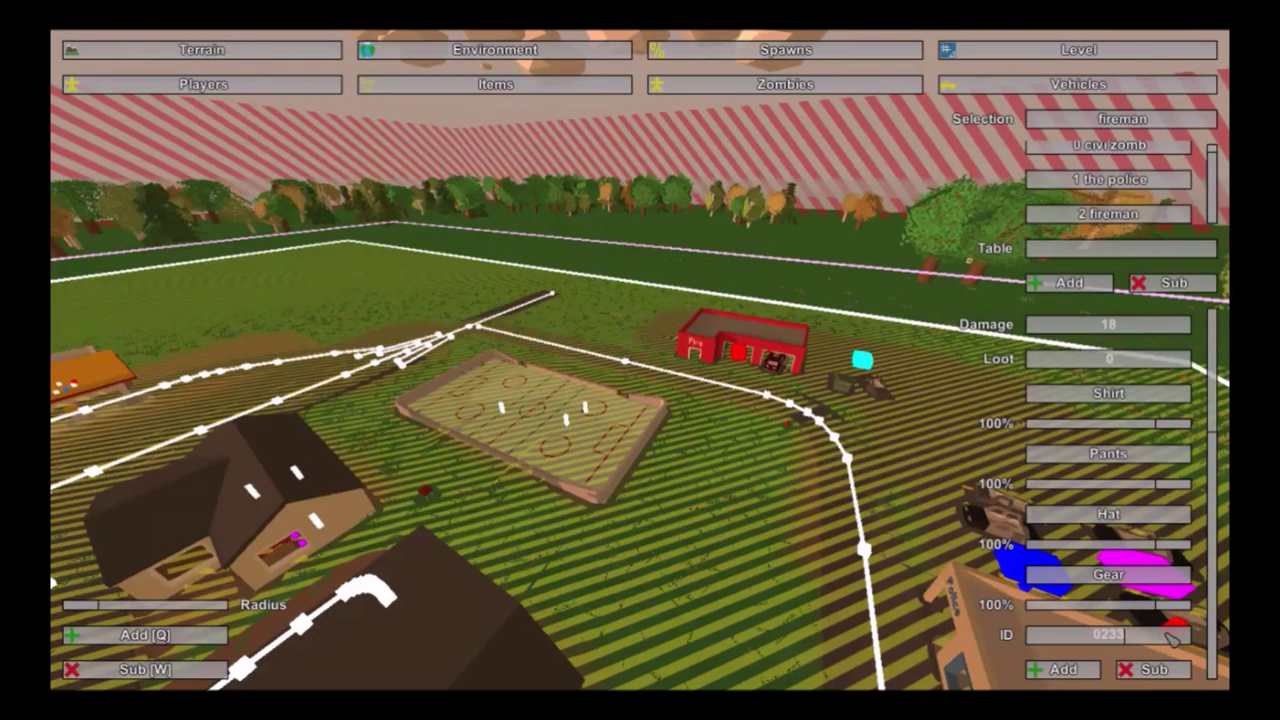
type("233")
left_click(1060, 669)
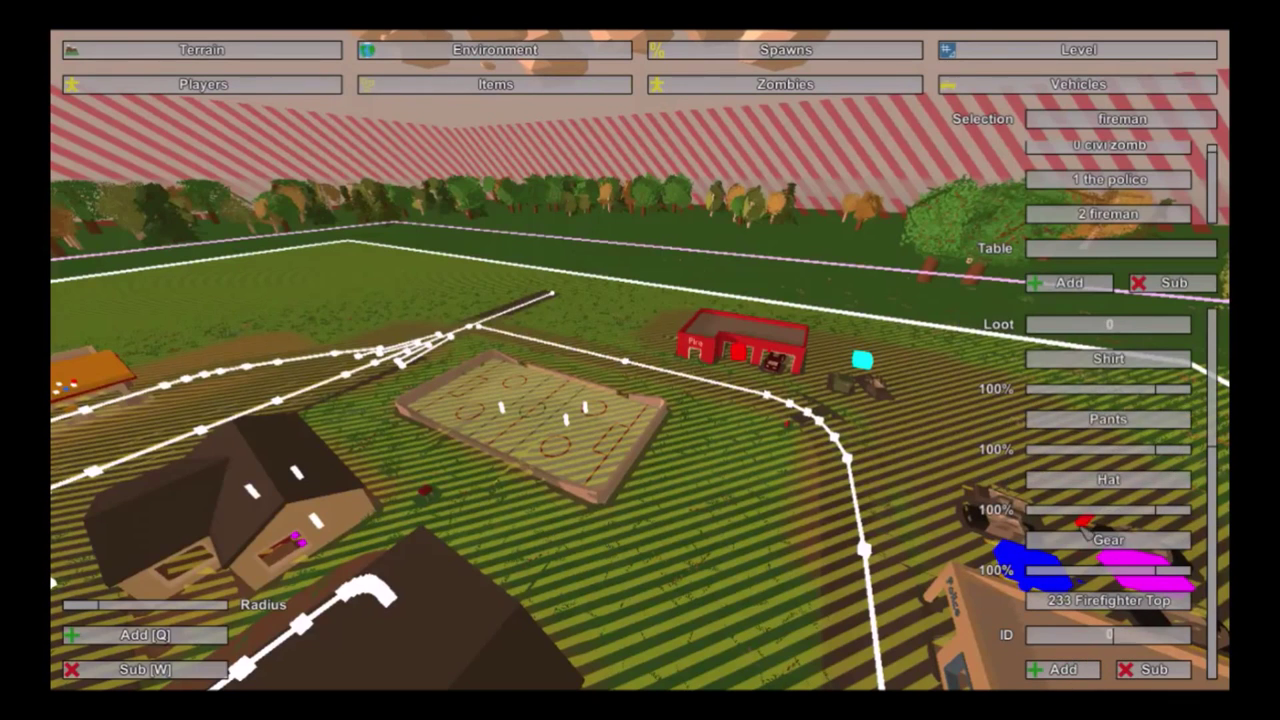
scroll(1095, 523, "up", 1)
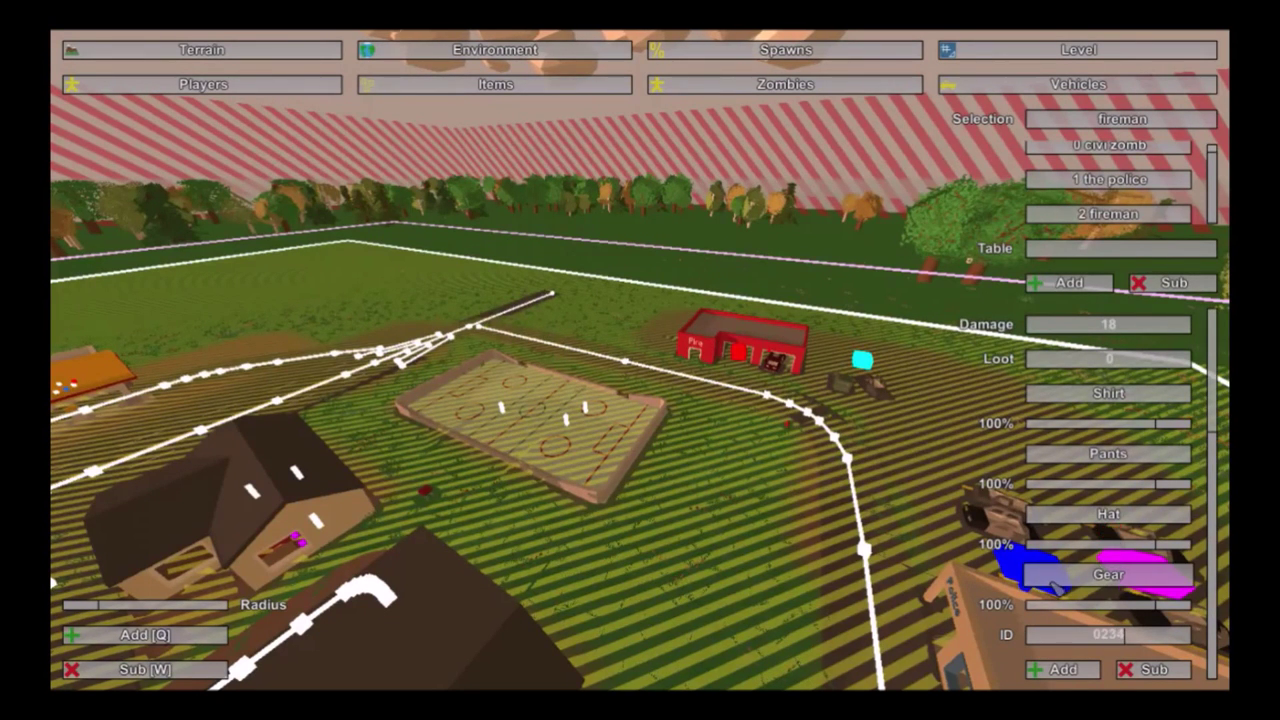
left_click(1060, 669)
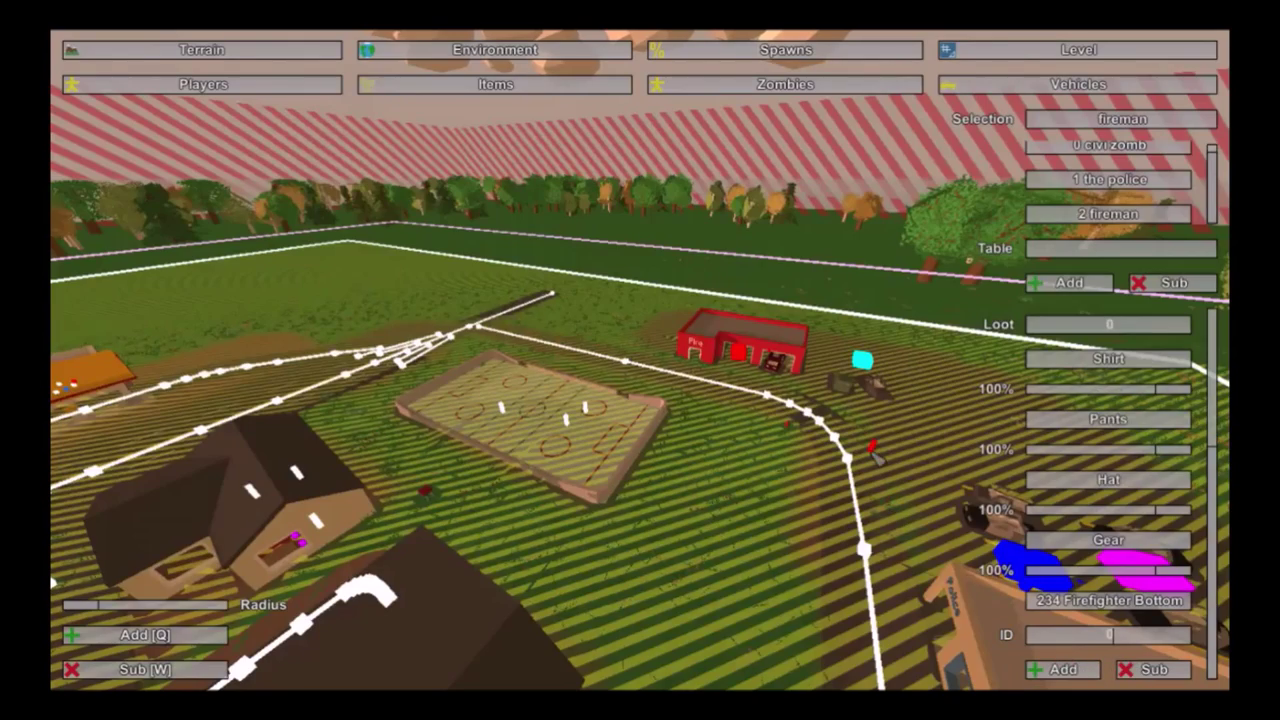
Step: Place fireman zombie spawn points at the front of the fire station
key("w")
right_click_drag(828, 439, 930, 460)
key("d")
right_click_drag(640, 388, 645, 362)
left_click(679, 396)
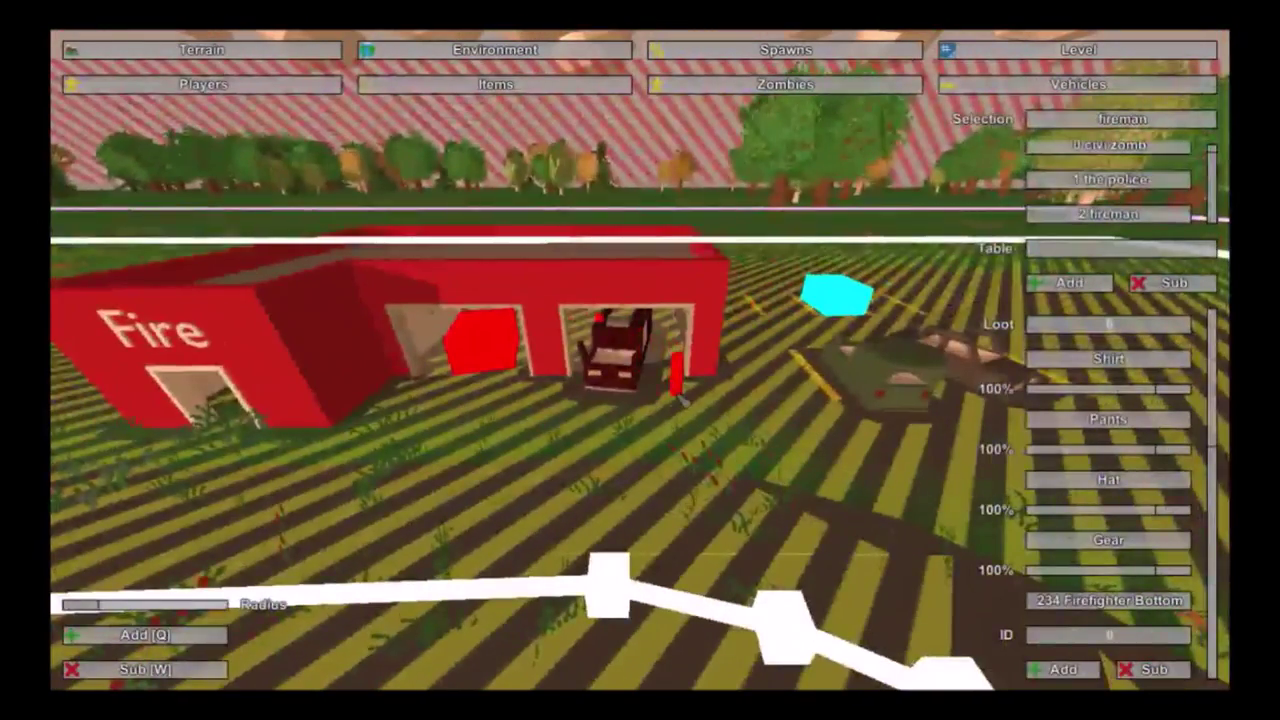
left_click(592, 420)
Step: Place a gas can item spawn on the ground beside the magenta vehicle spawn in the woods
key("a")
mouse_move(462, 425)
right_mouse_down()
mouse_move(620, 368)
mouse_move(800, 340)
mouse_move(700, 460)
mouse_move(590, 460)
right_mouse_up()
key("a")
key("s")
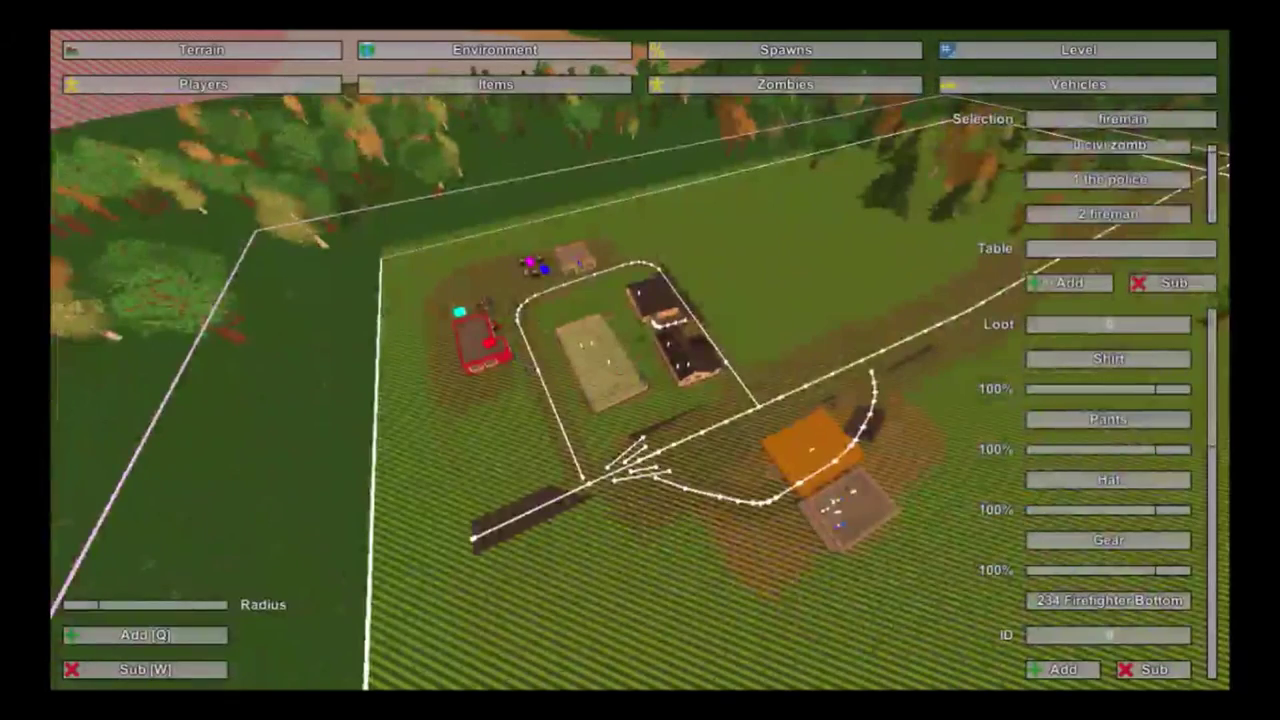
key("w")
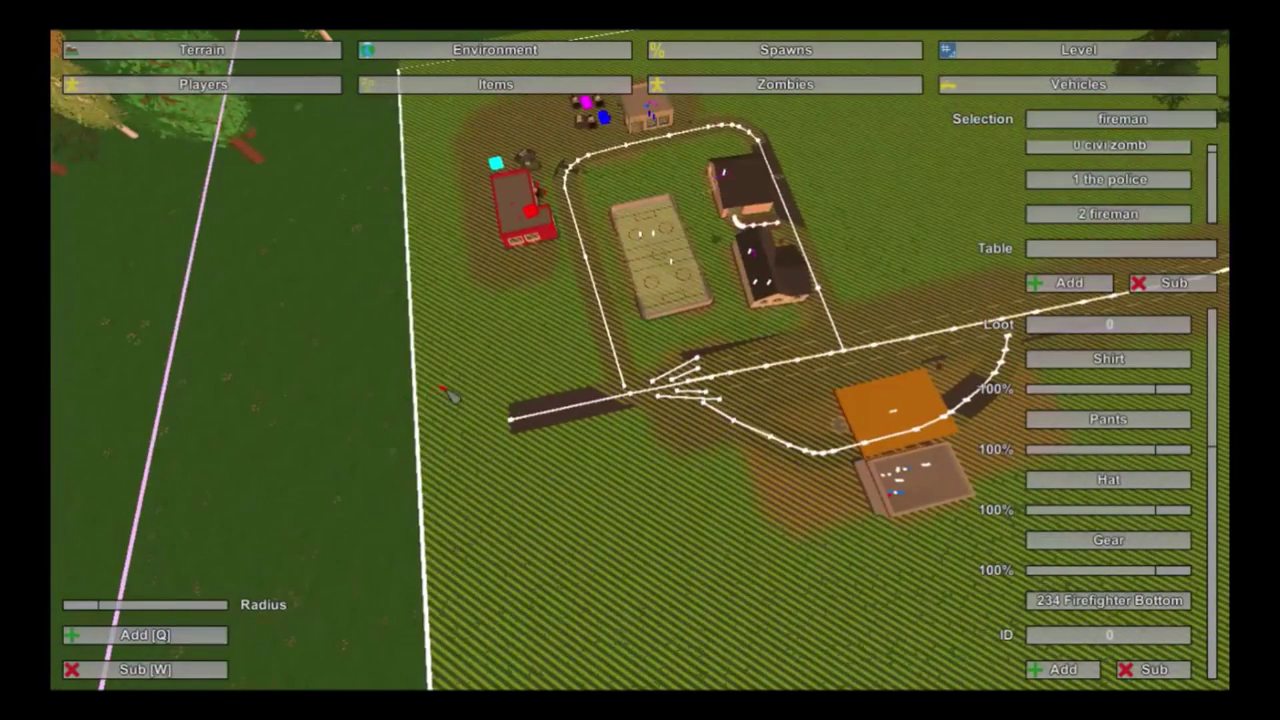
mouse_move(393, 386)
right_mouse_down()
mouse_move(590, 222)
mouse_move(600, 188)
mouse_move(598, 265)
mouse_move(660, 212)
mouse_move(745, 294)
right_mouse_up()
key("w")
key("w")
key("w")
key("w")
right_click_drag(666, 500, 668, 530)
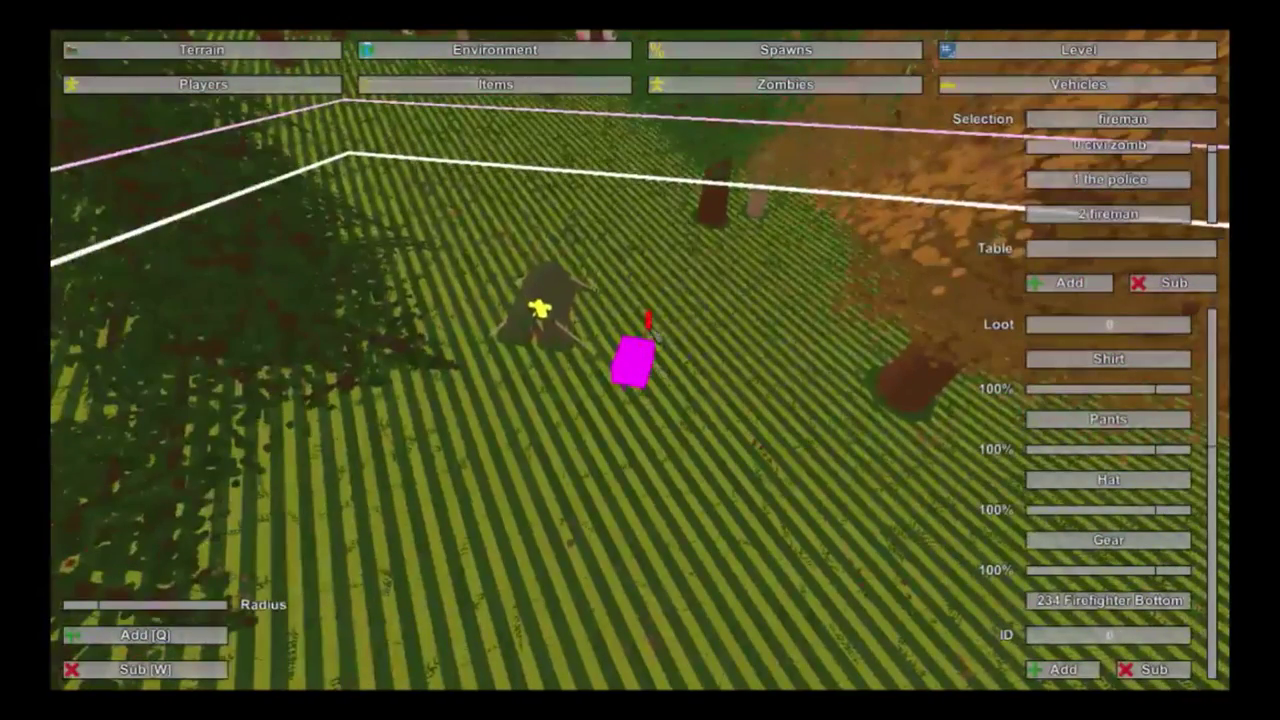
left_click(495, 84)
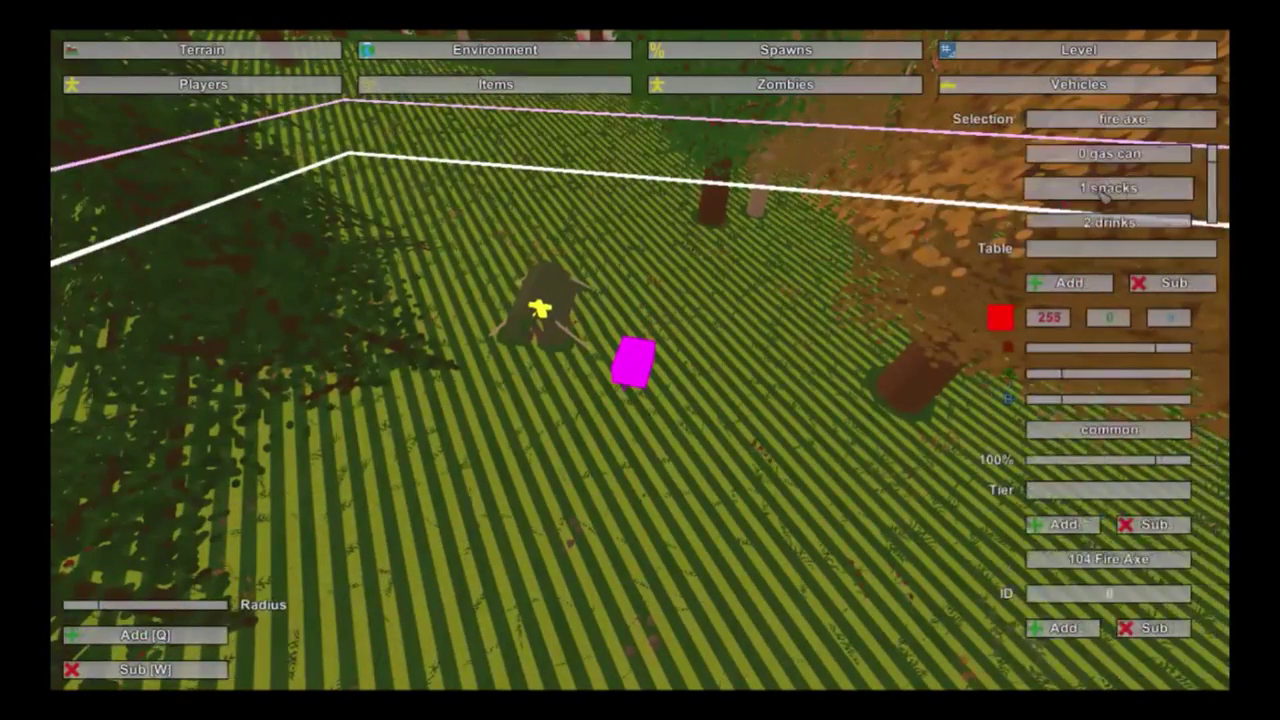
left_click(1108, 154)
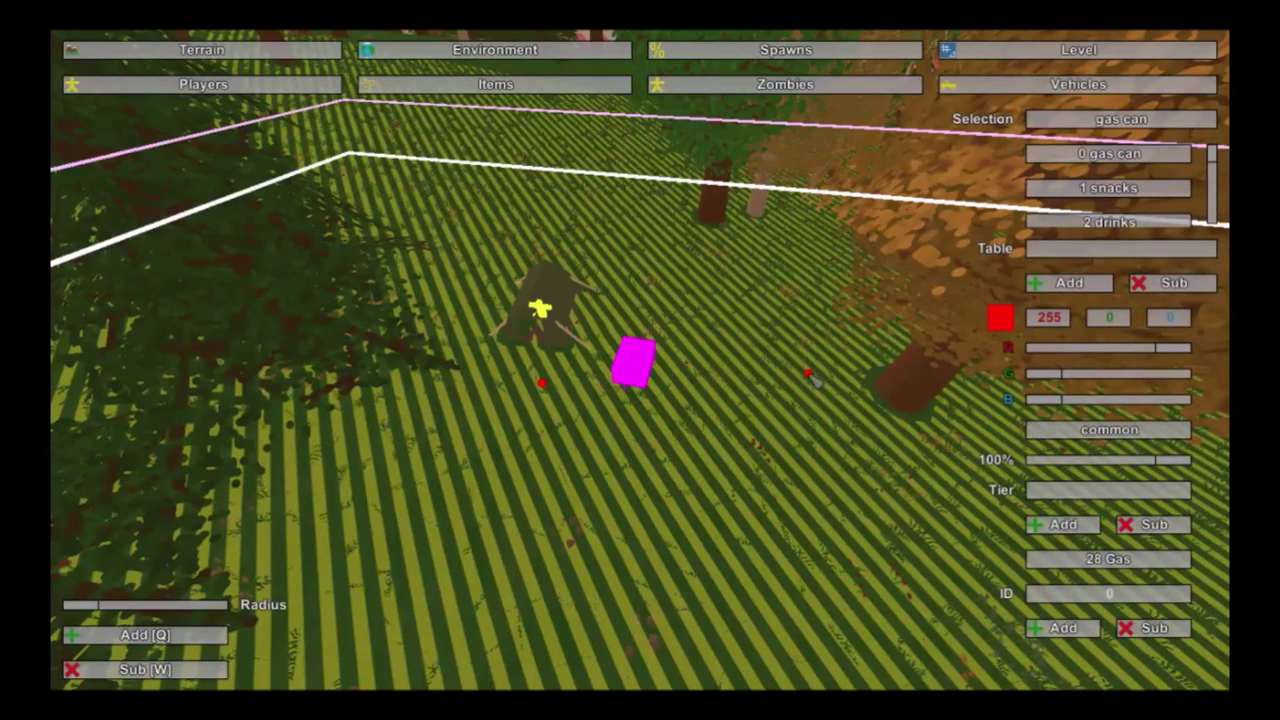
Step: Exit the map editor and start a Normal singleplayer game on the ianstestworld map
key("Escape")
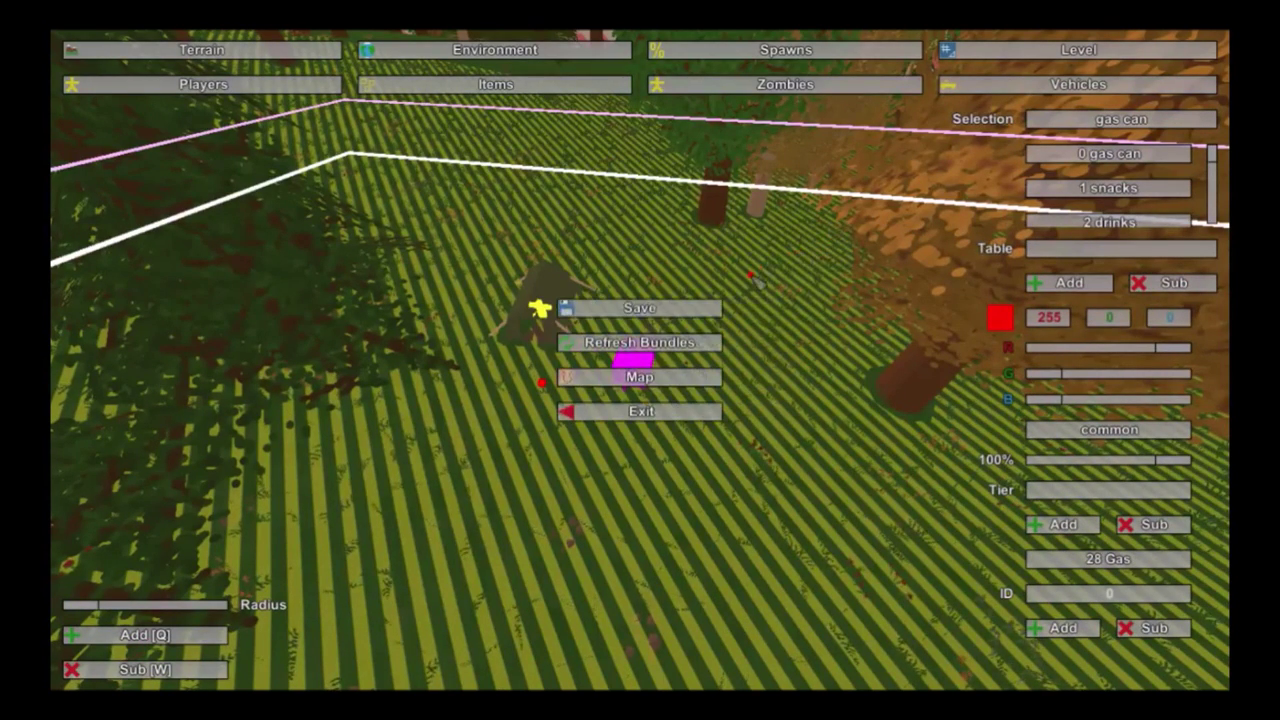
left_click(660, 410)
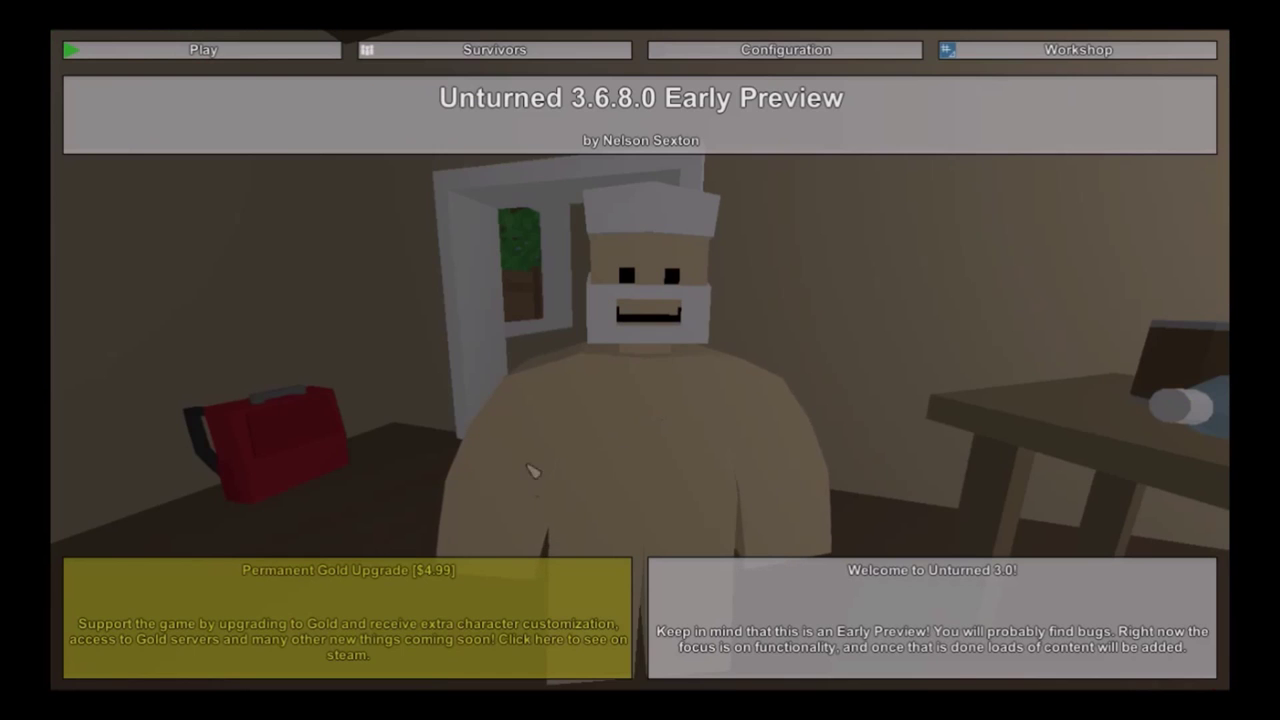
left_click(314, 51)
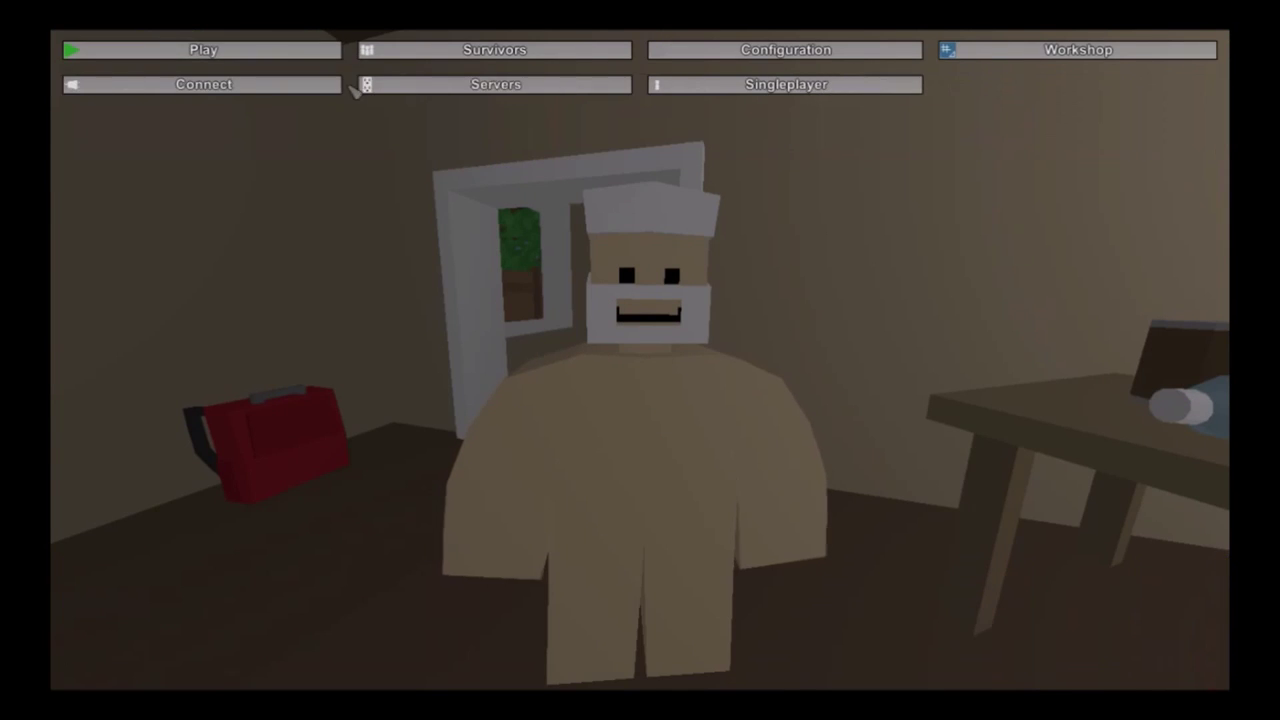
left_click(662, 84)
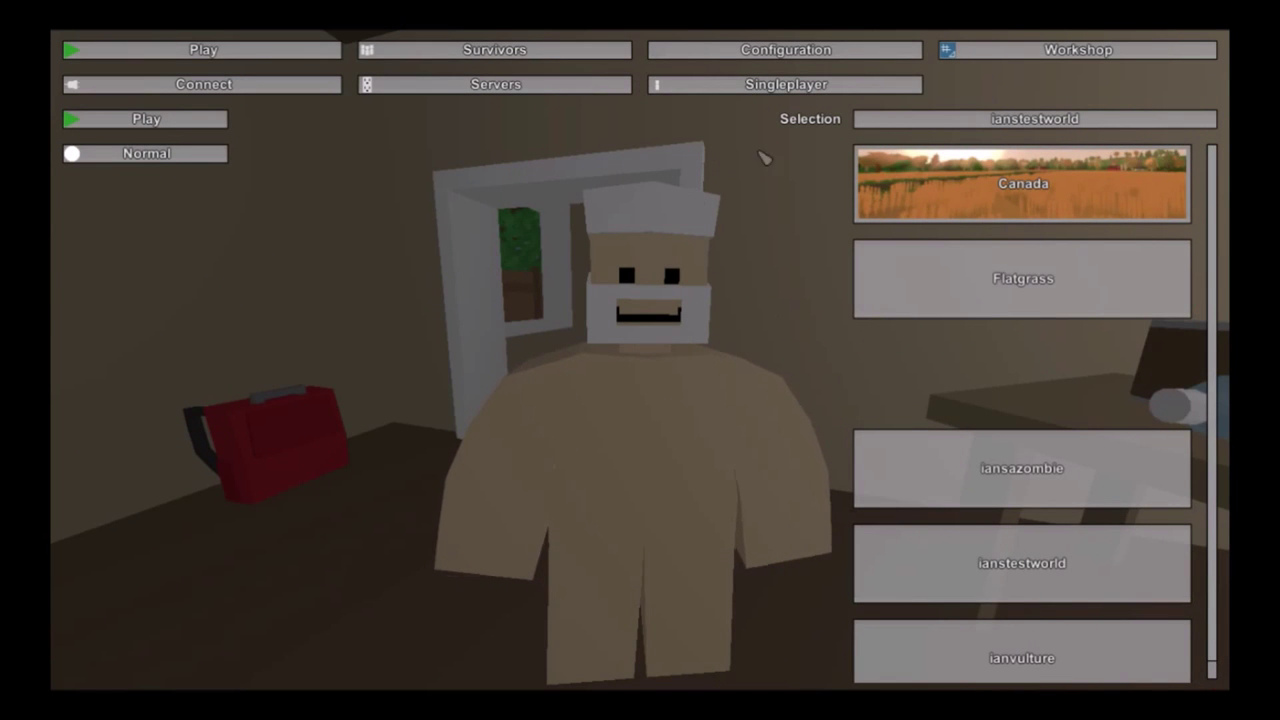
left_click(200, 124)
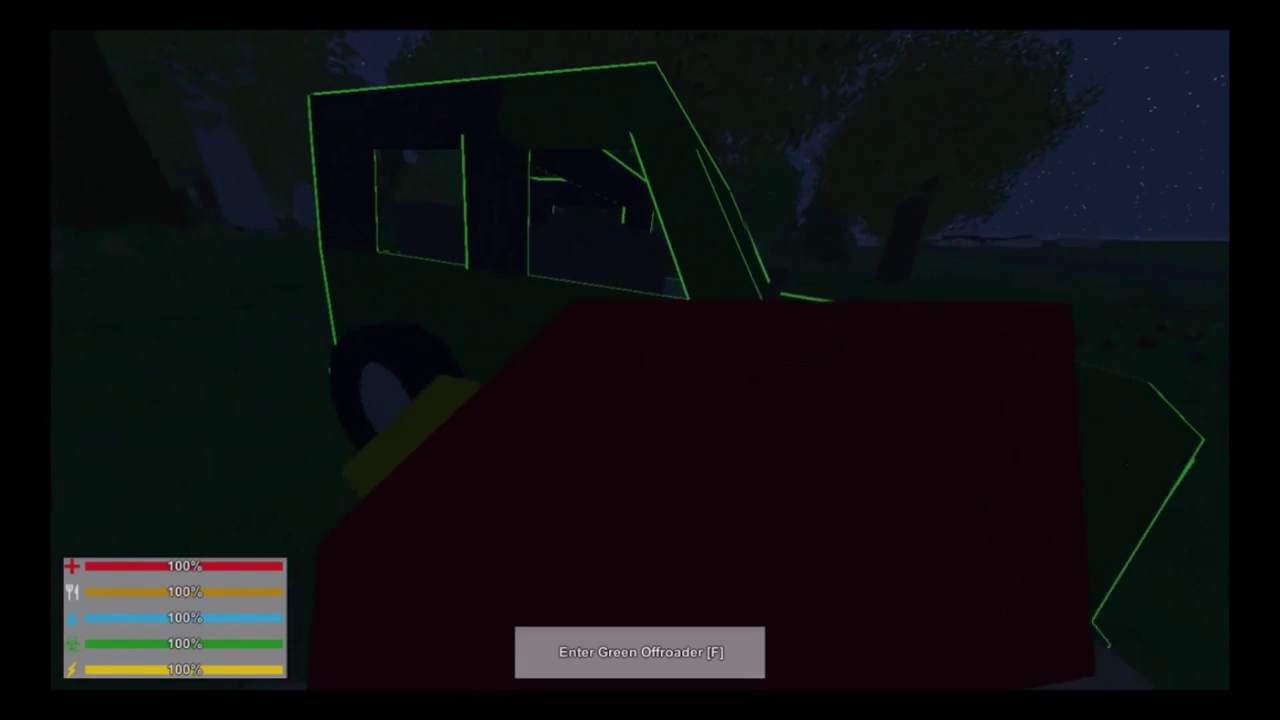
Step: Enter the Green Offroader and drive it out of the woods to the gas station
key("f")
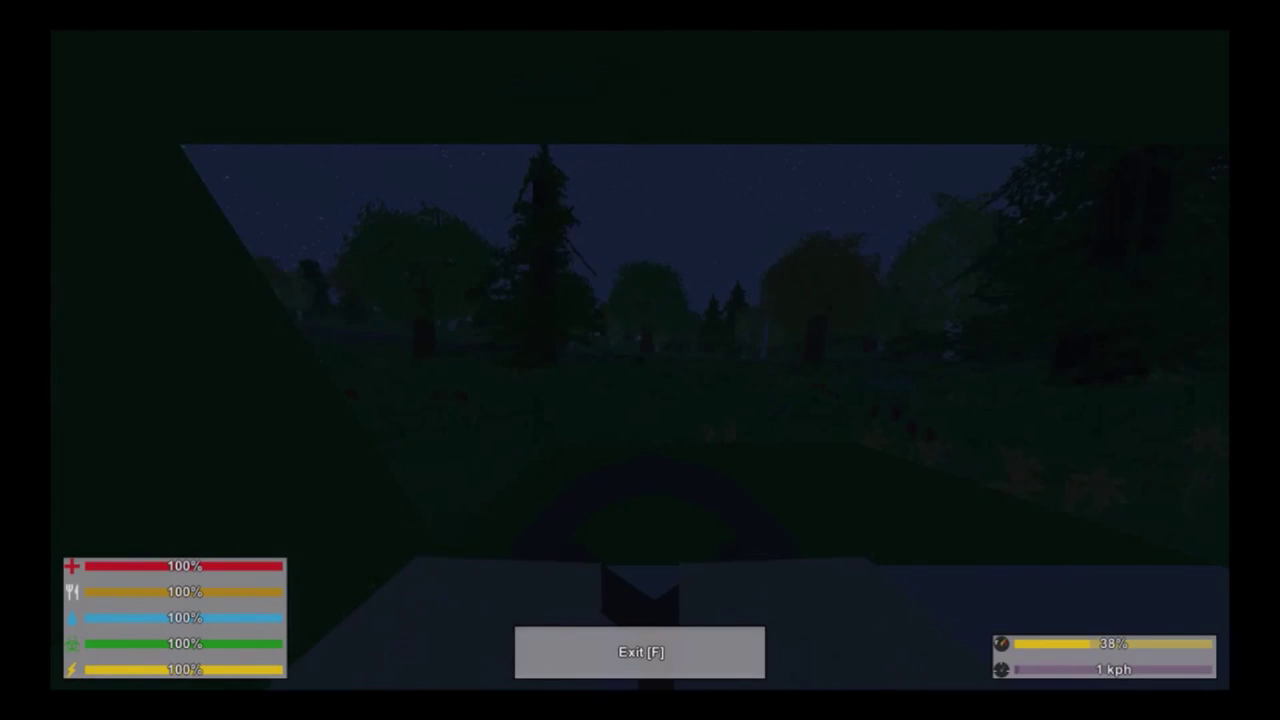
key("w")
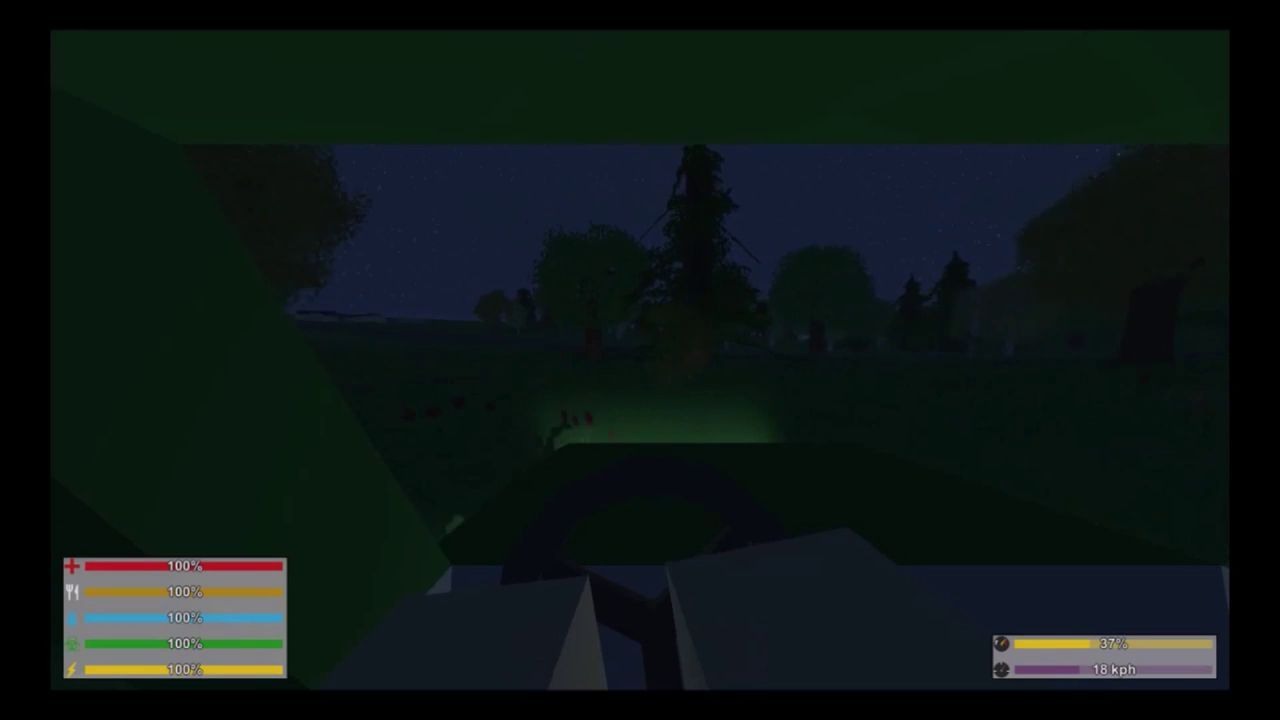
key("w")
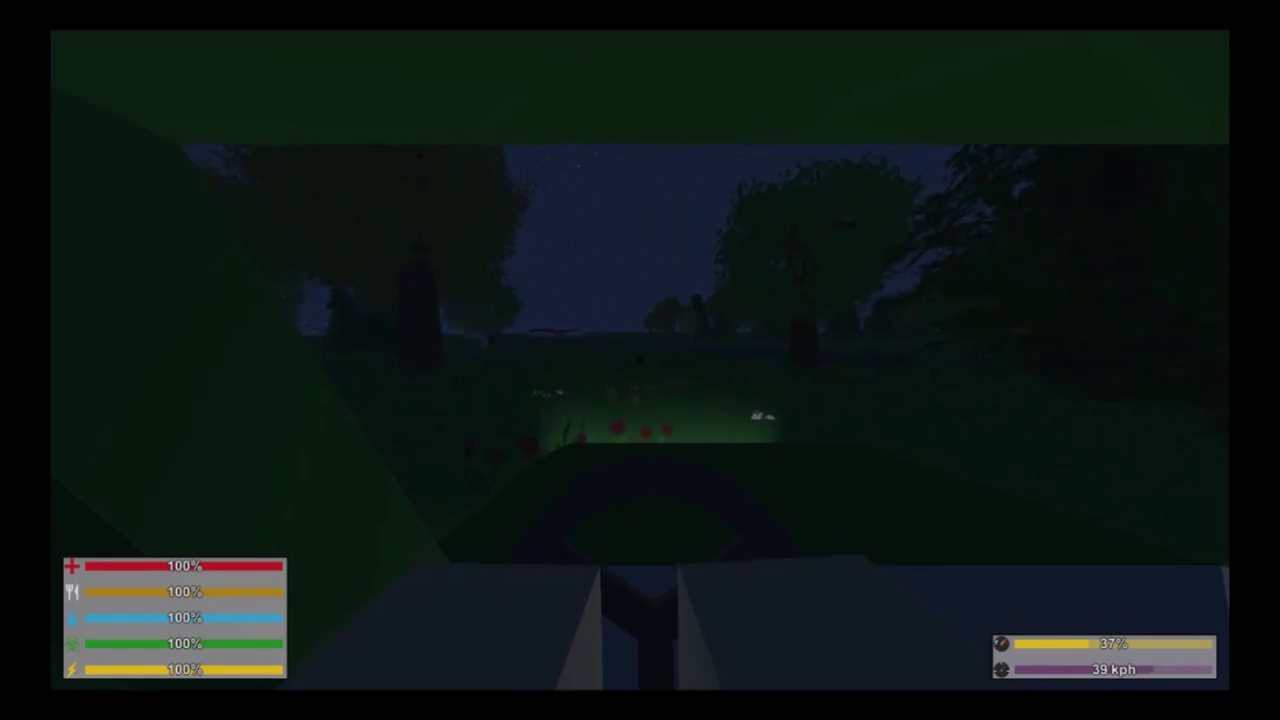
key("w")
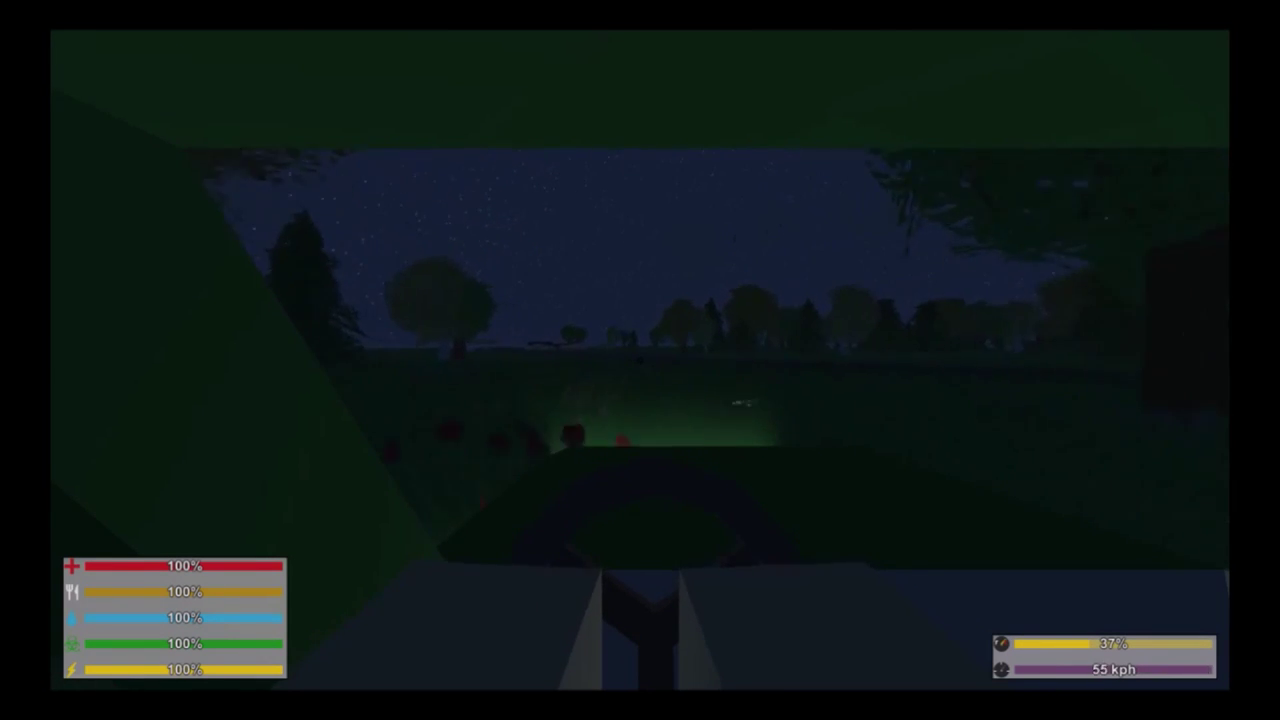
key("alt")
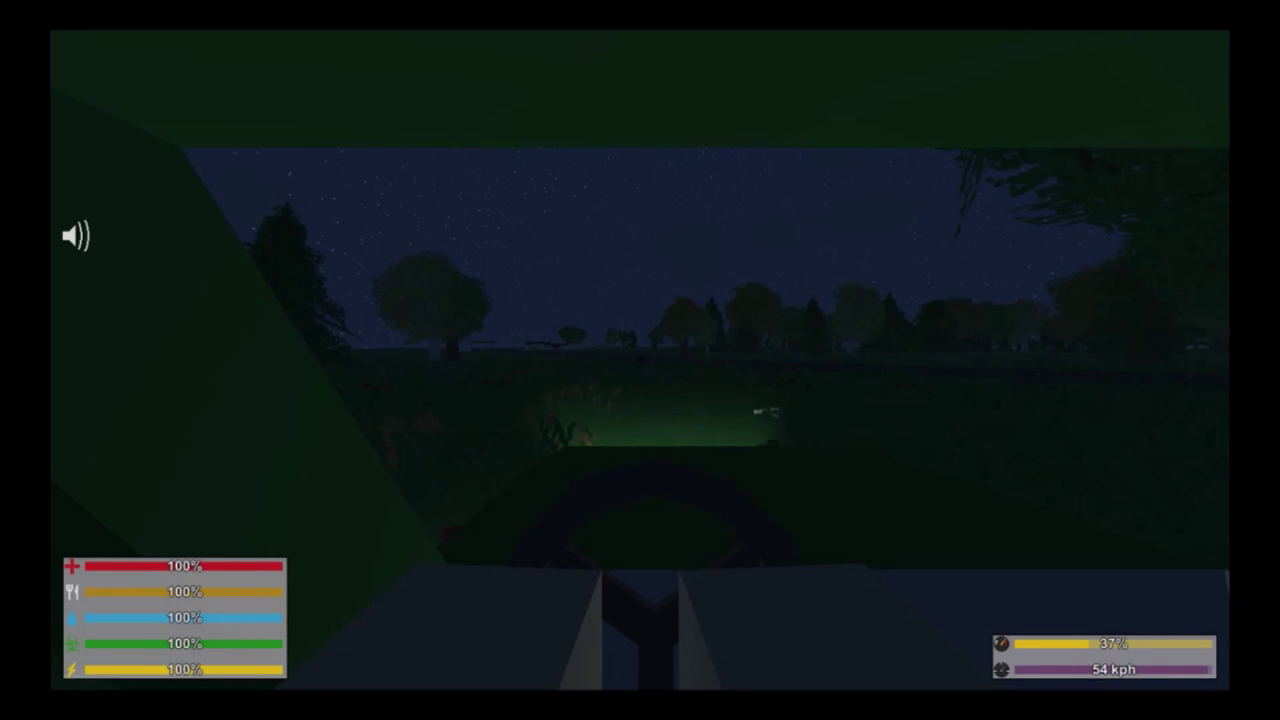
key("s")
key("alt")
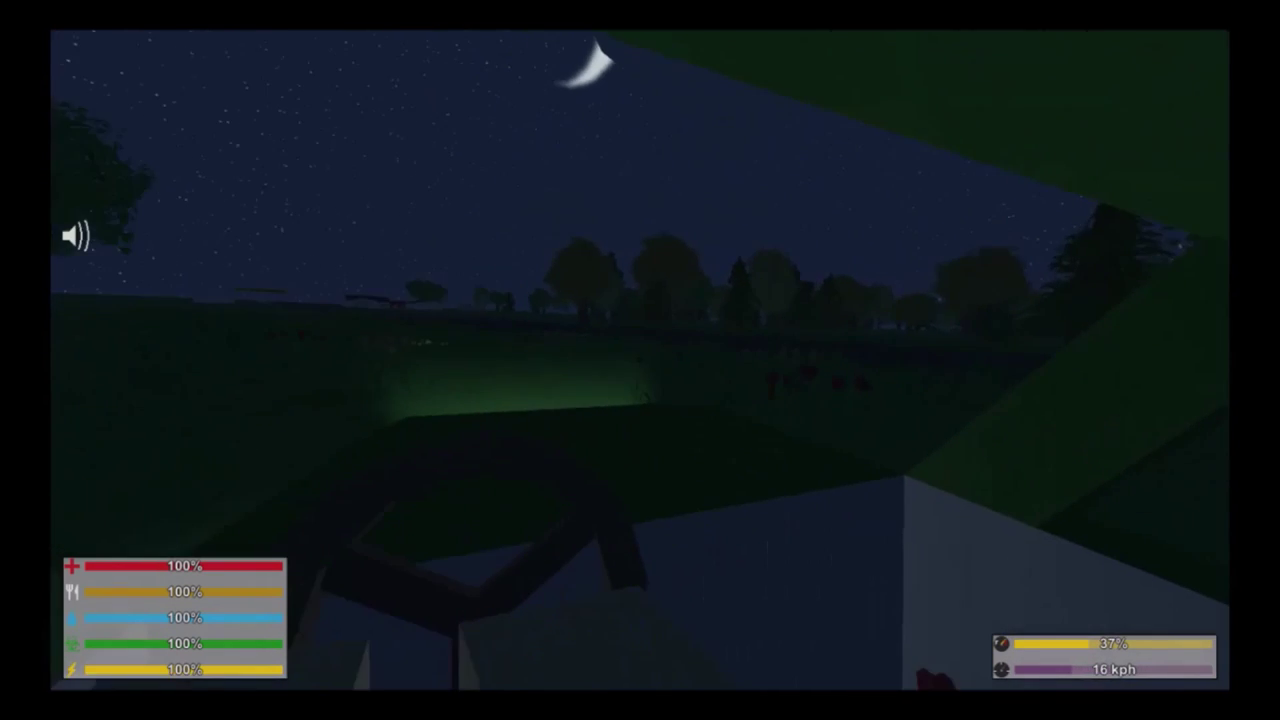
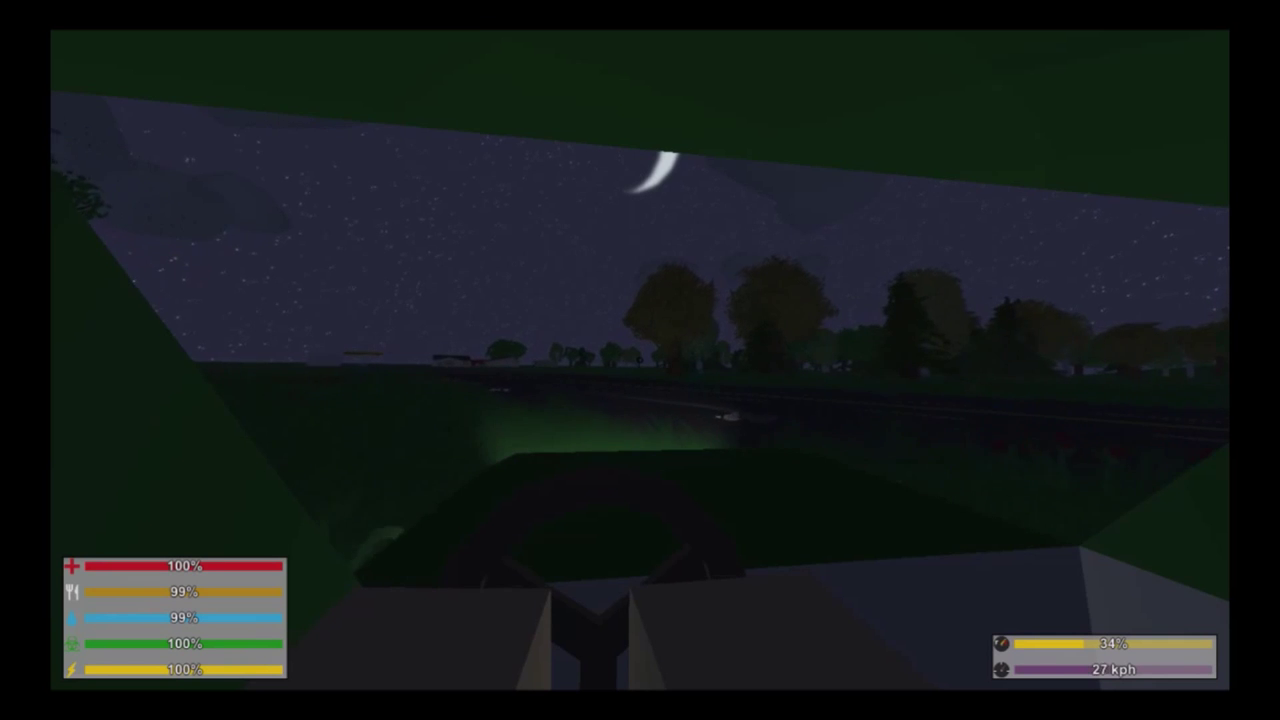
key("w")
key("a")
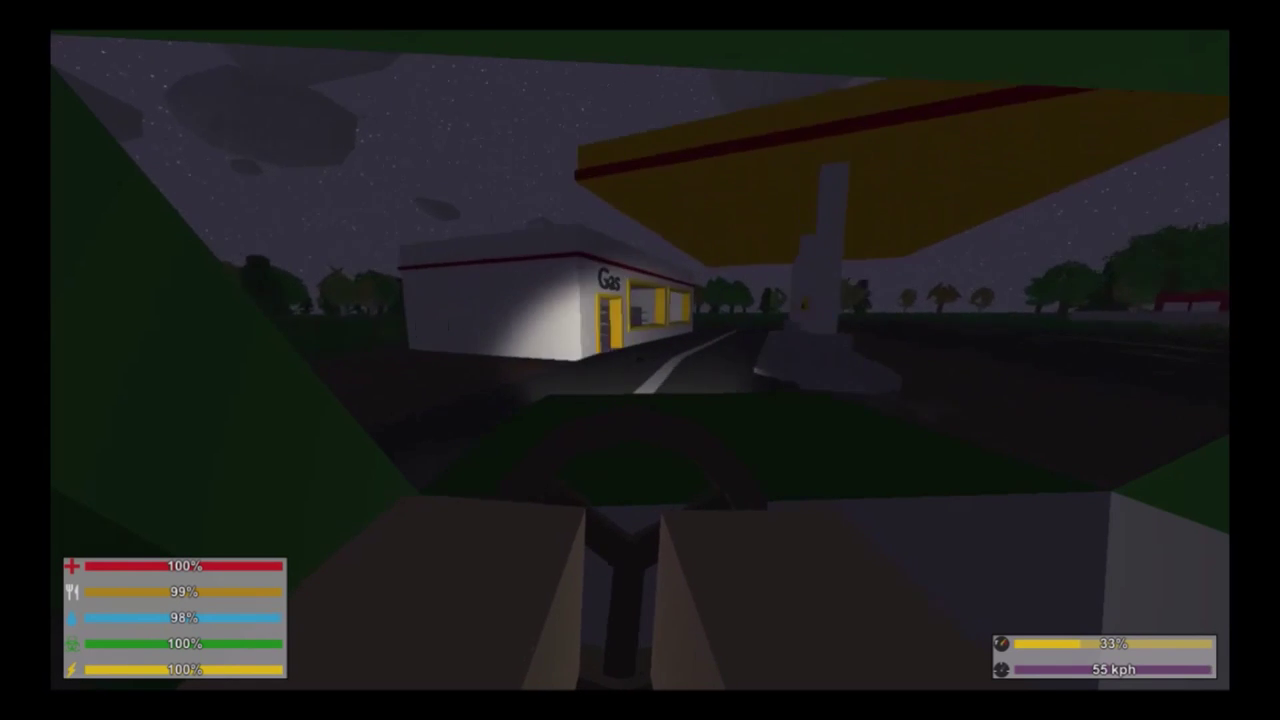
Step: Leave the vehicle, go into the gas station shop and pick up the red can from the shelf
key("f")
key("shift+w")
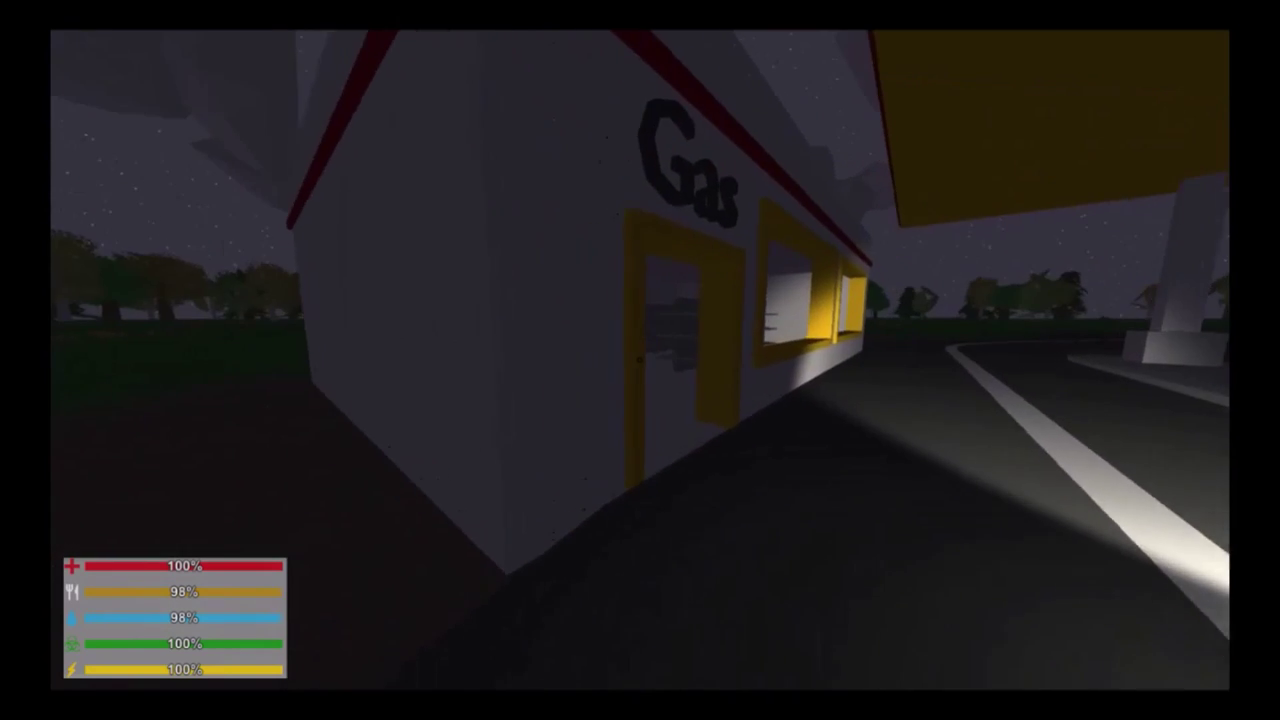
key("w")
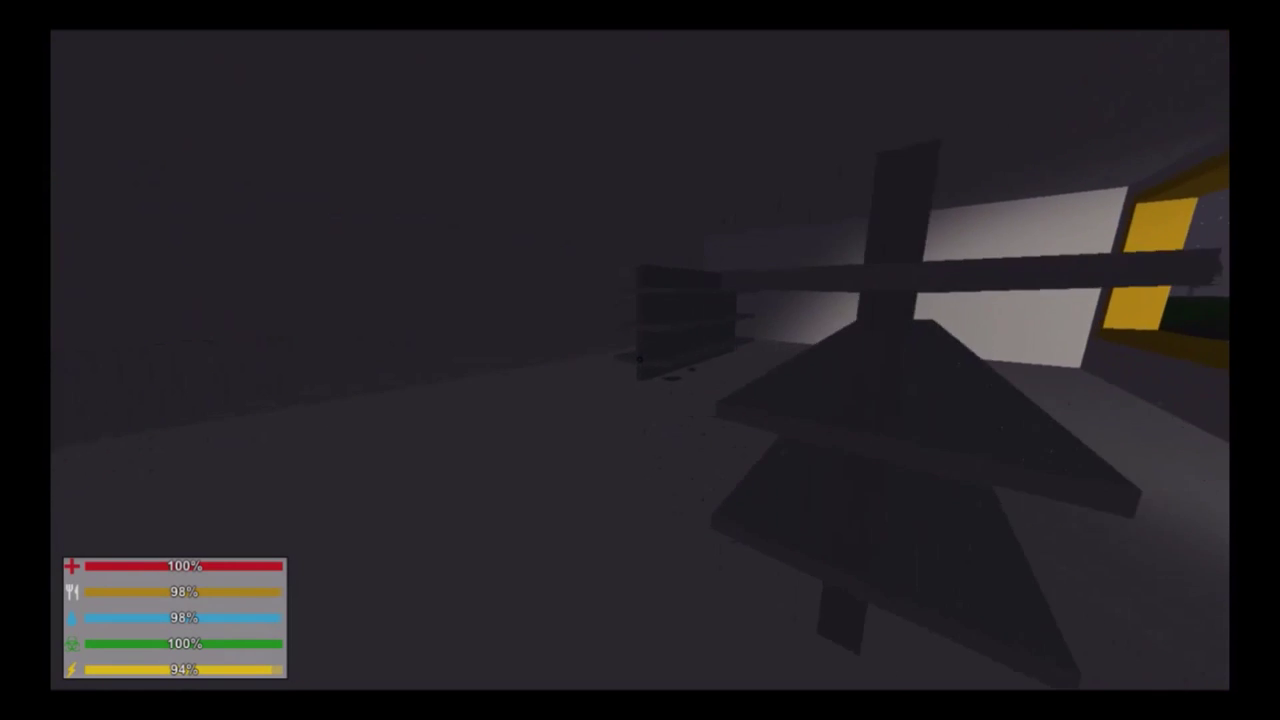
key("w")
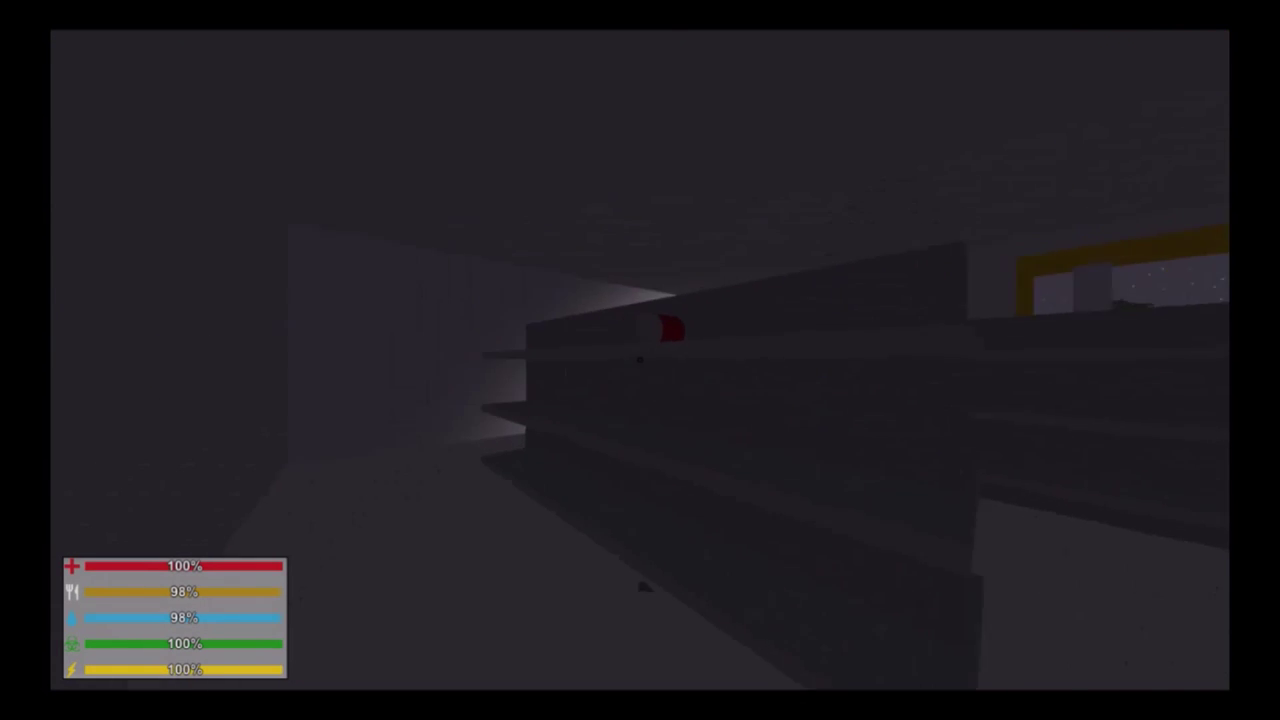
key("f")
key("w")
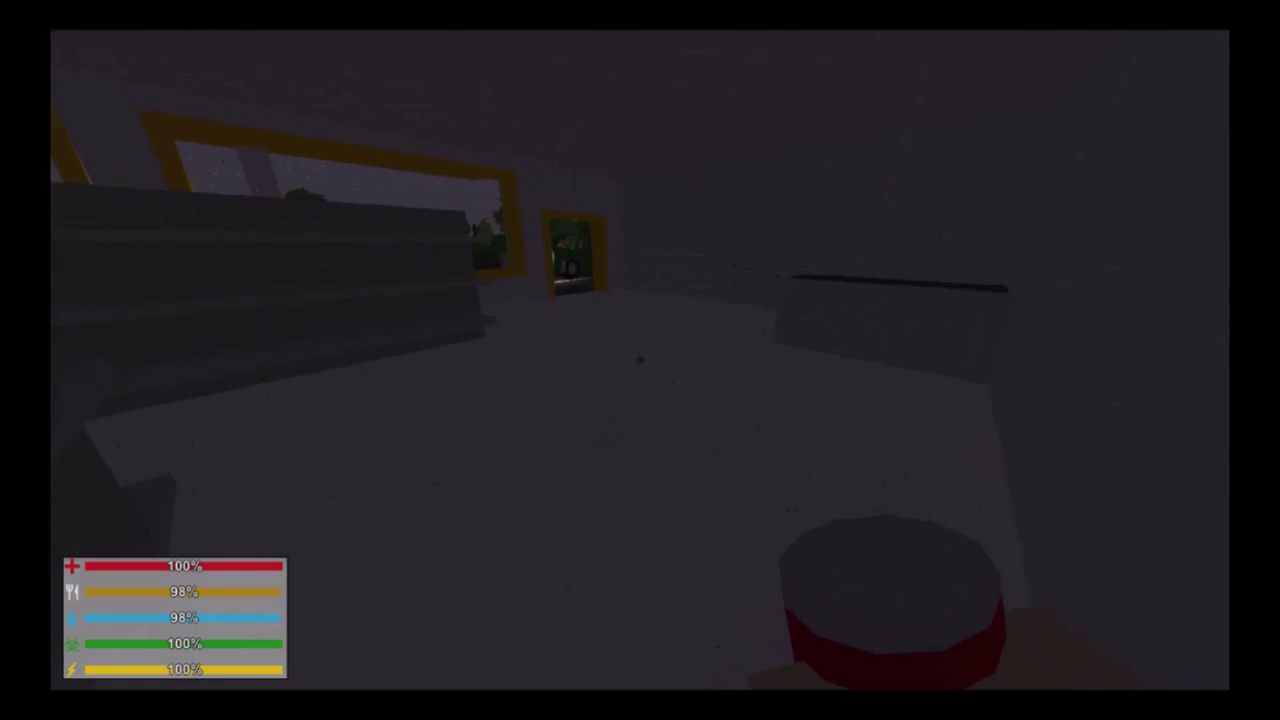
Step: Consume the held red can and run from the gas station shop across the road to the beige house
left_click(640, 360)
key("w")
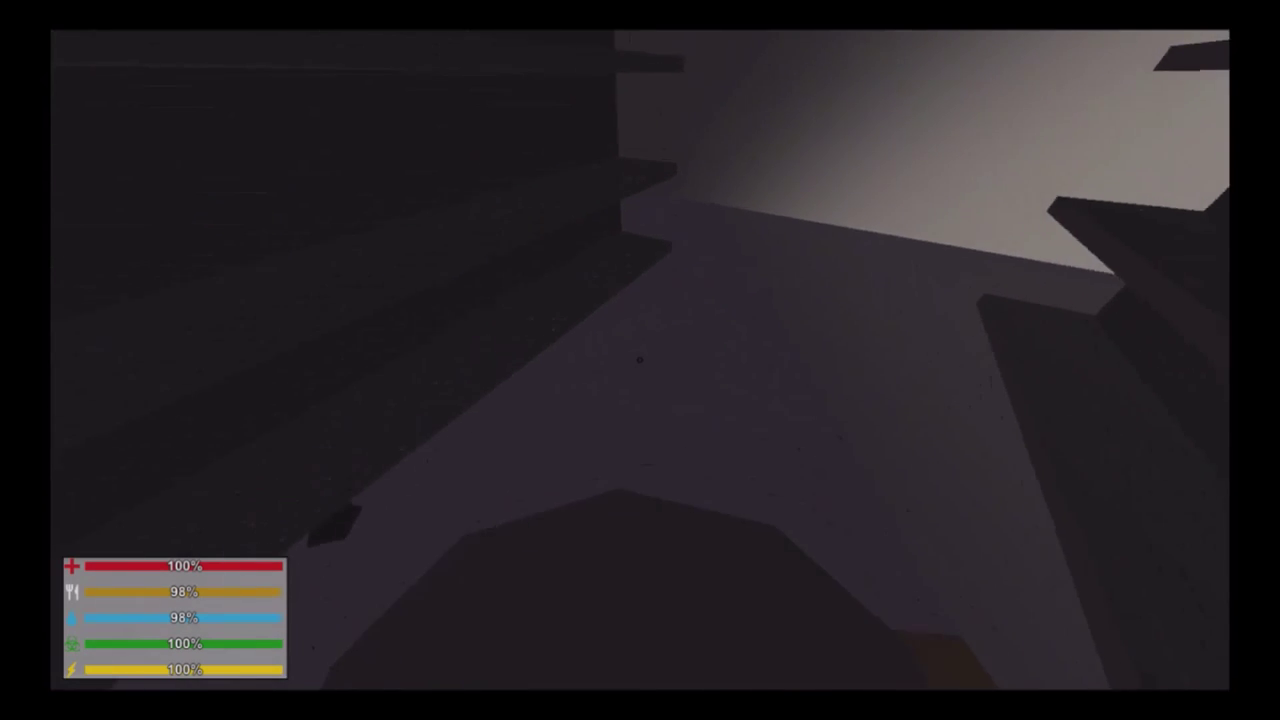
key("shift+w")
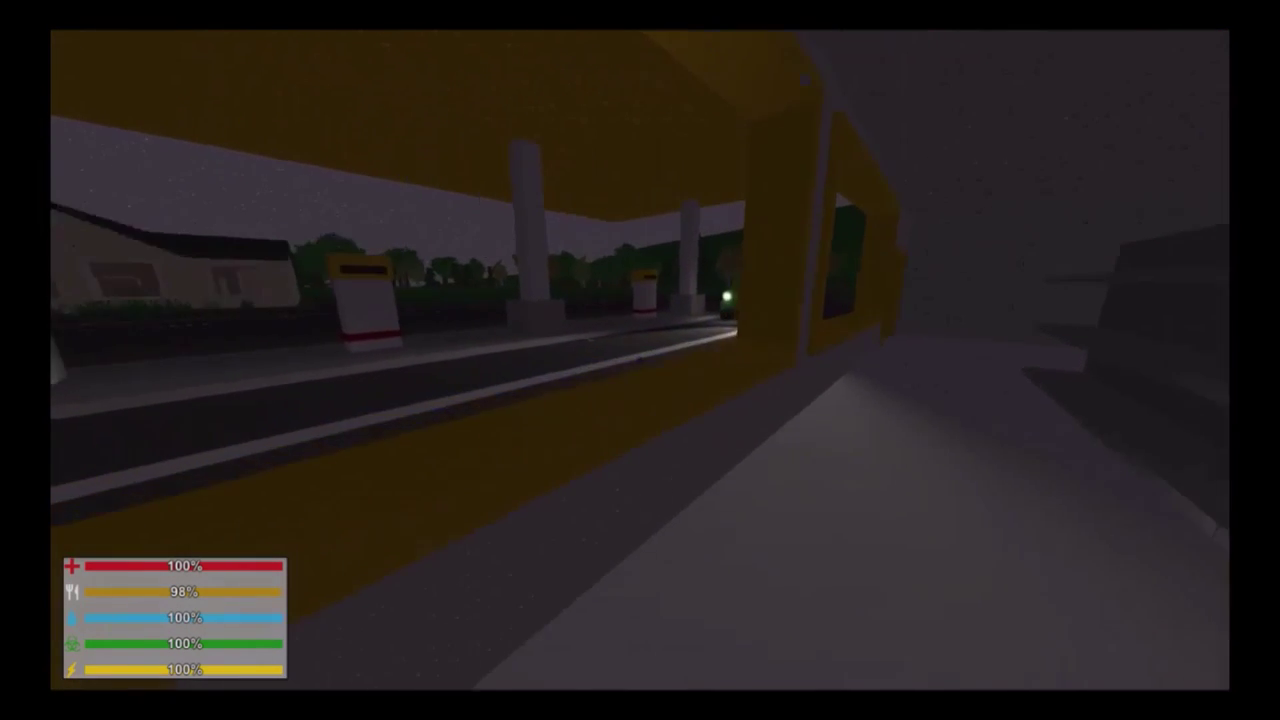
key("shift+w")
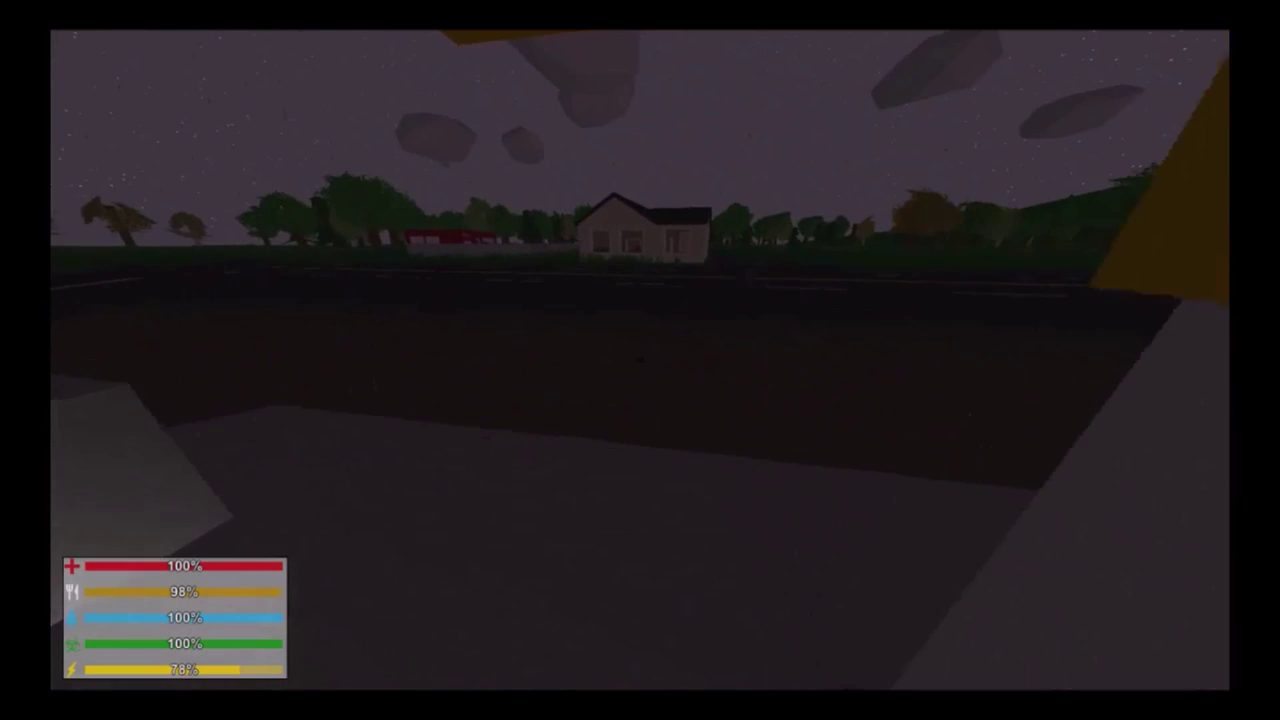
key("shift+w")
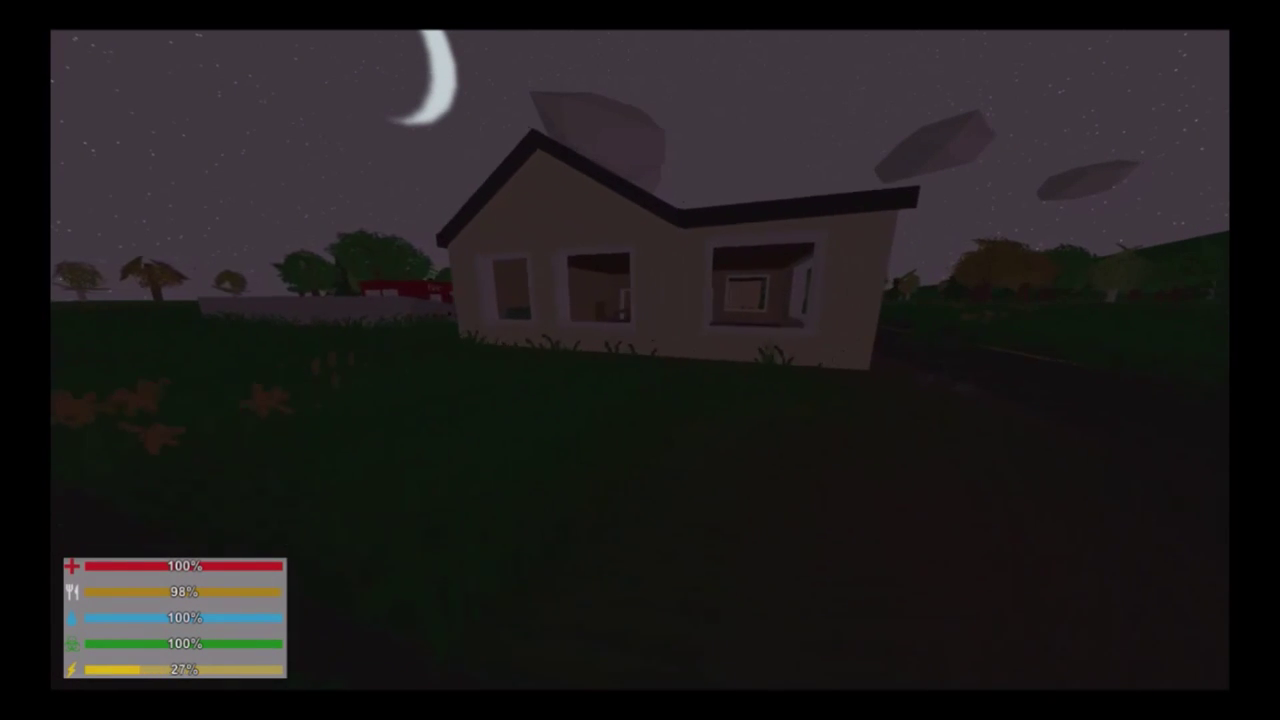
key("shift+w")
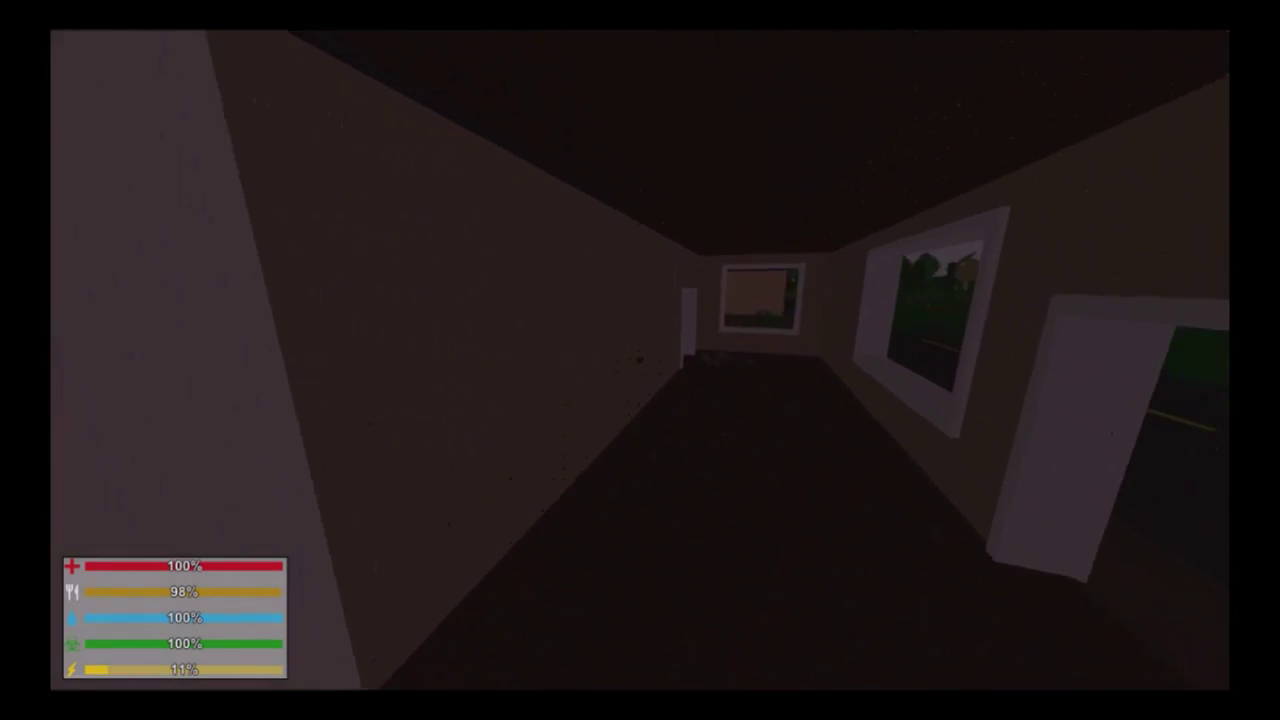
Step: Search the rooms of the beige house for spawned items and zombies, and pick up the Police Bottom
key("w")
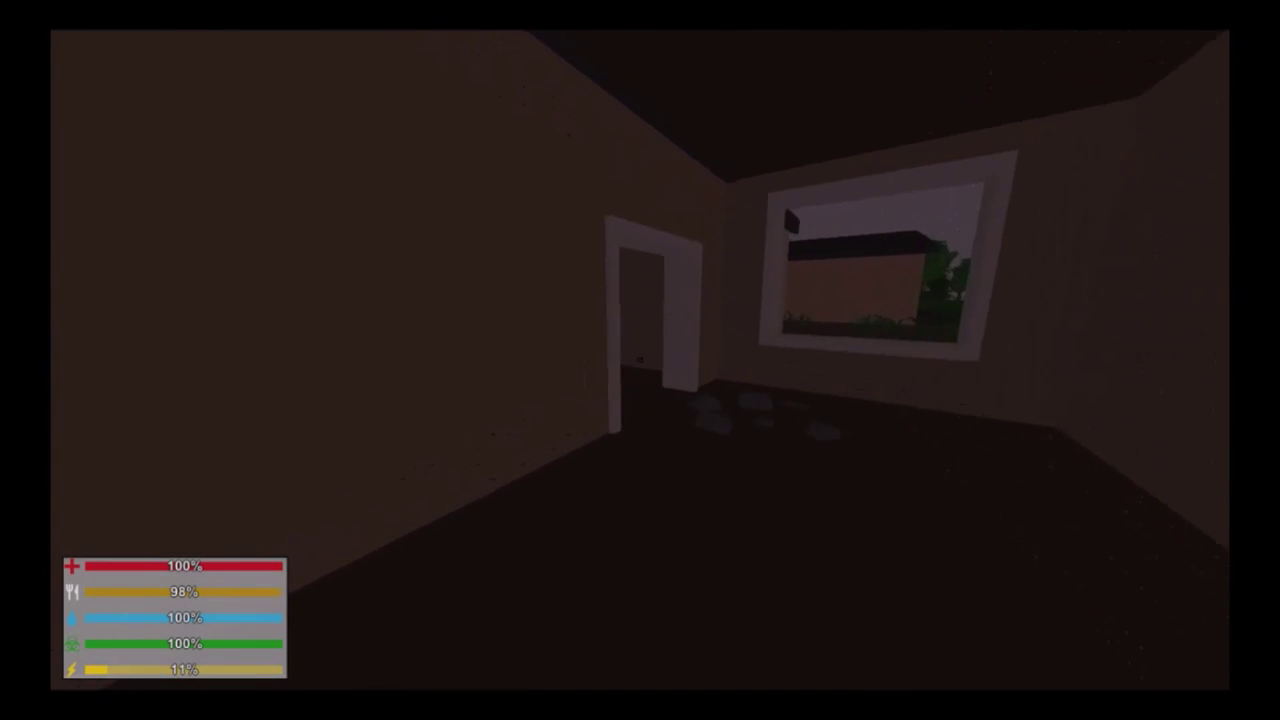
key("w")
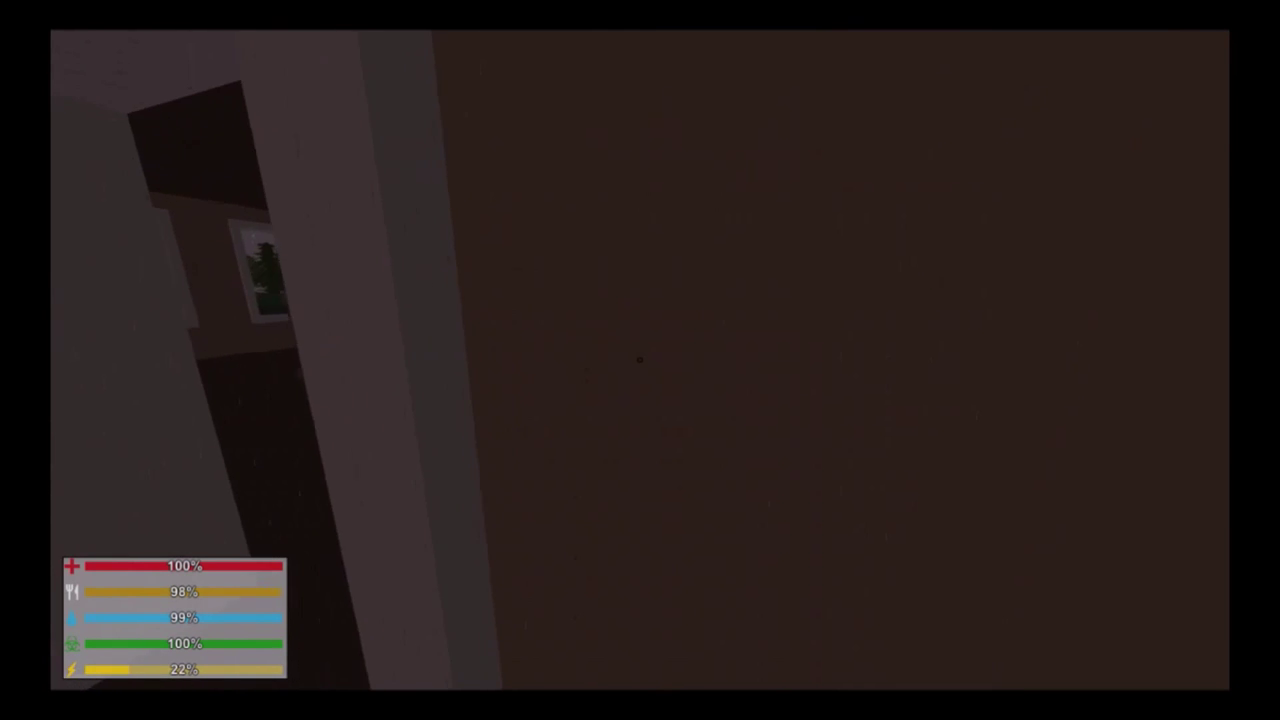
key("w")
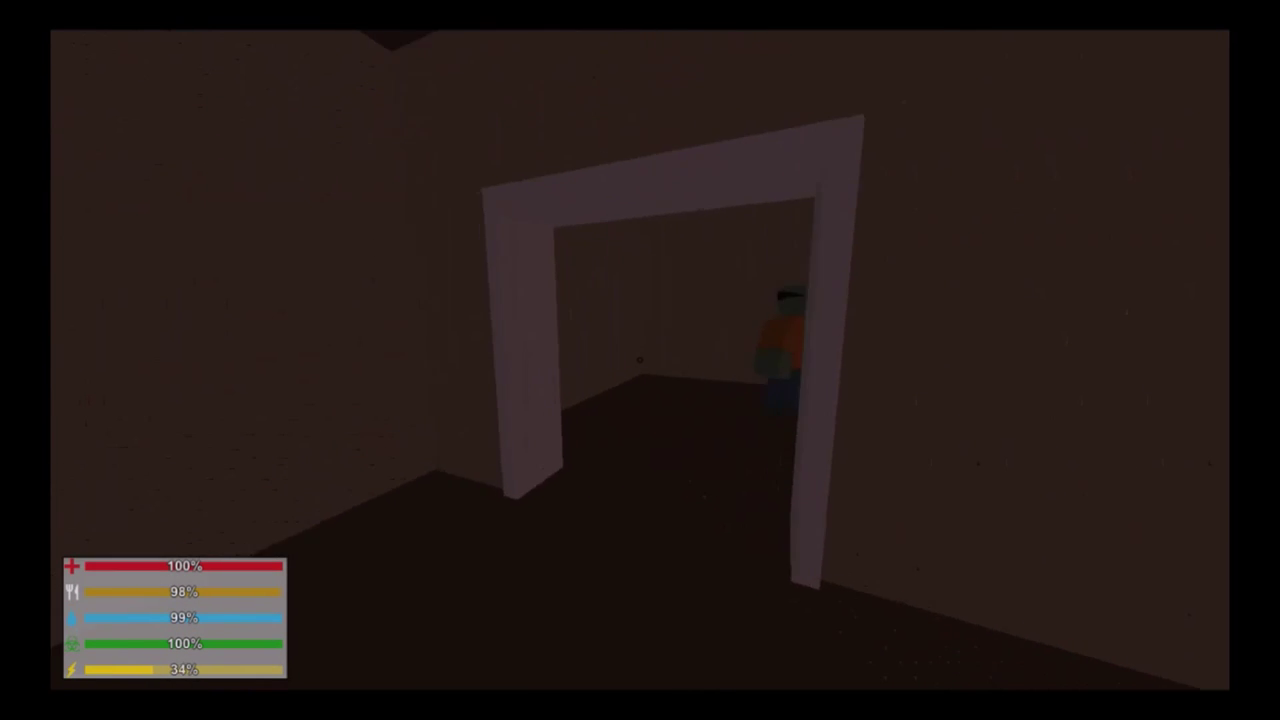
key("shift+w")
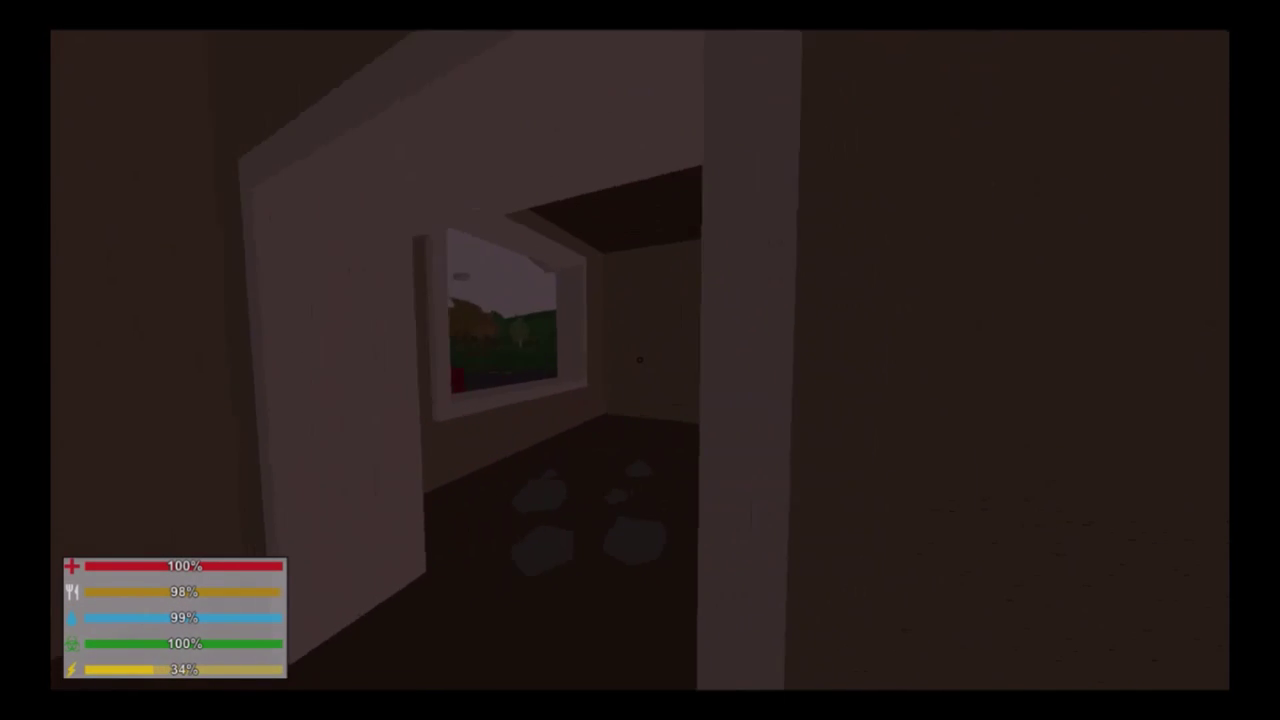
key("shift+w")
key("space")
key("space")
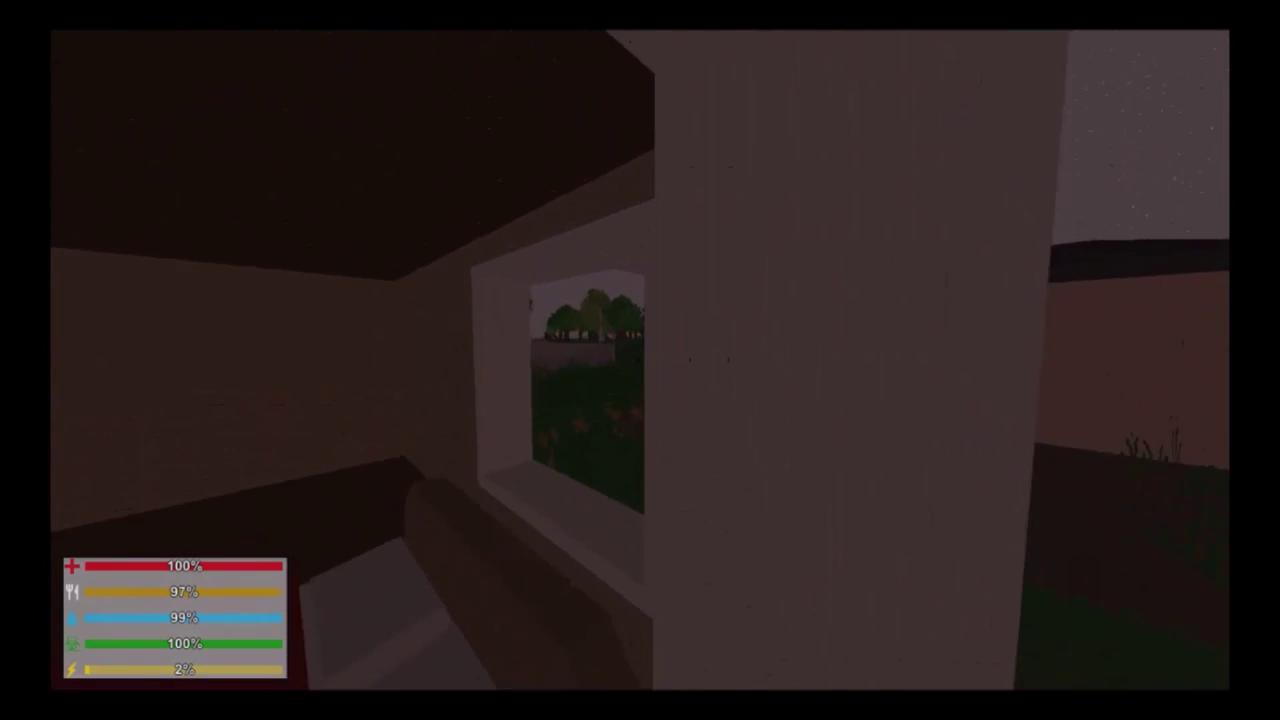
key("w")
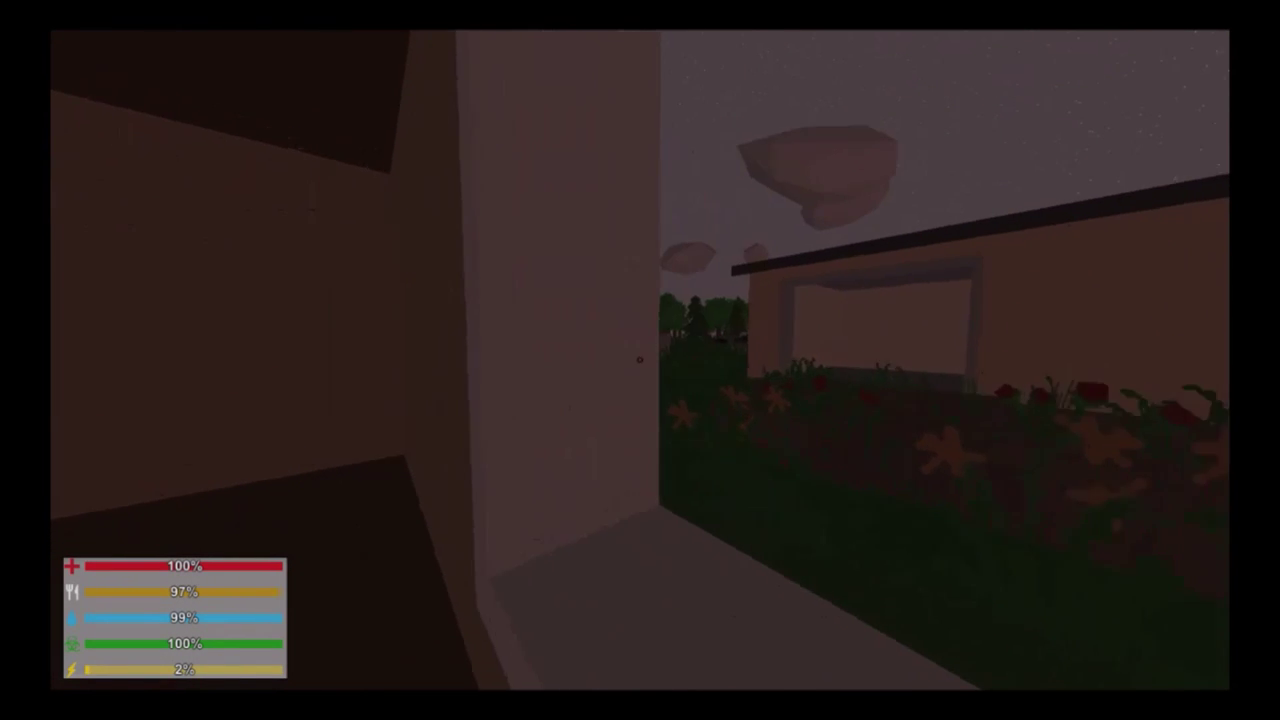
key("w")
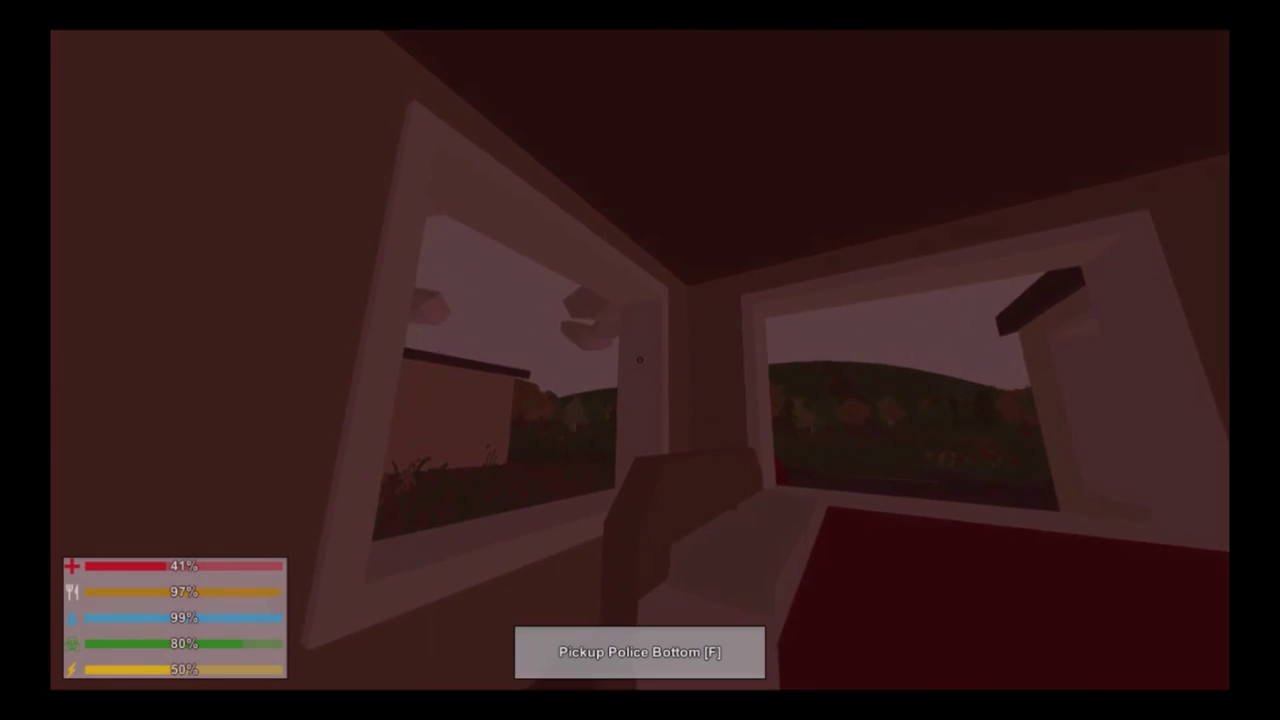
Step: Leave the house, run past the neighbouring orange house and kill the orange-shirted zombie on the road with punches
key("w")
key("w")
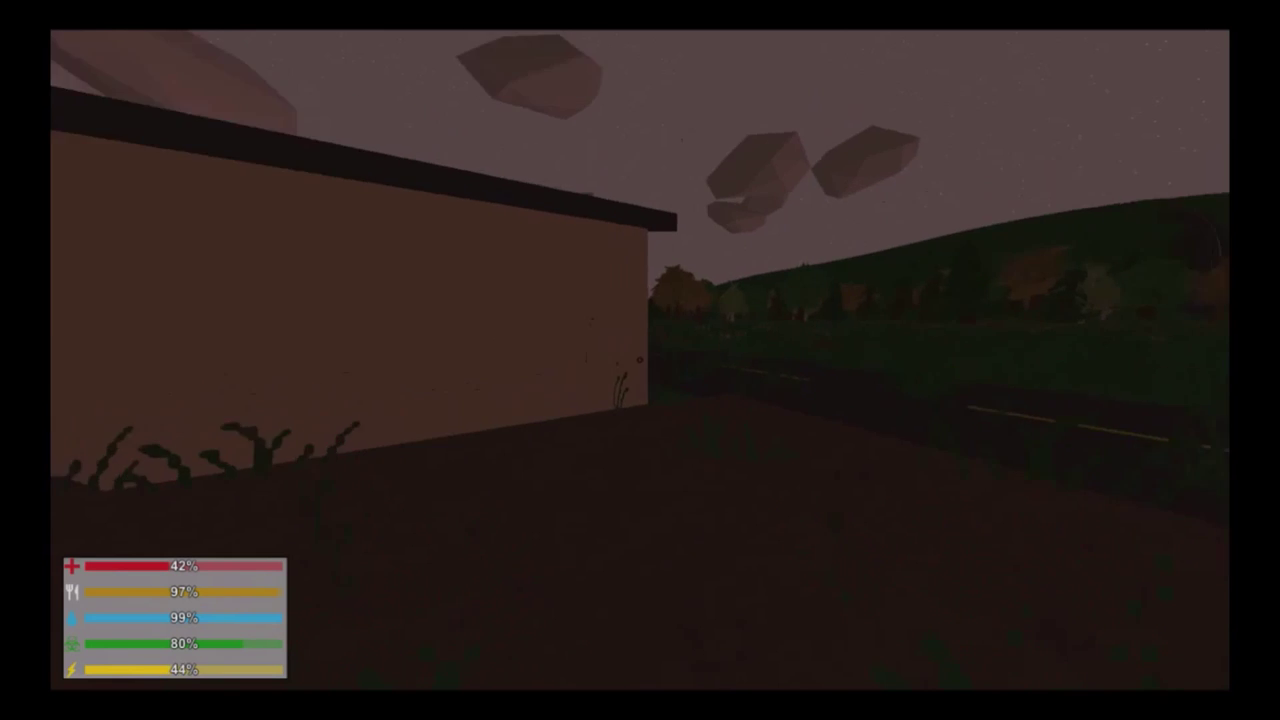
key("w")
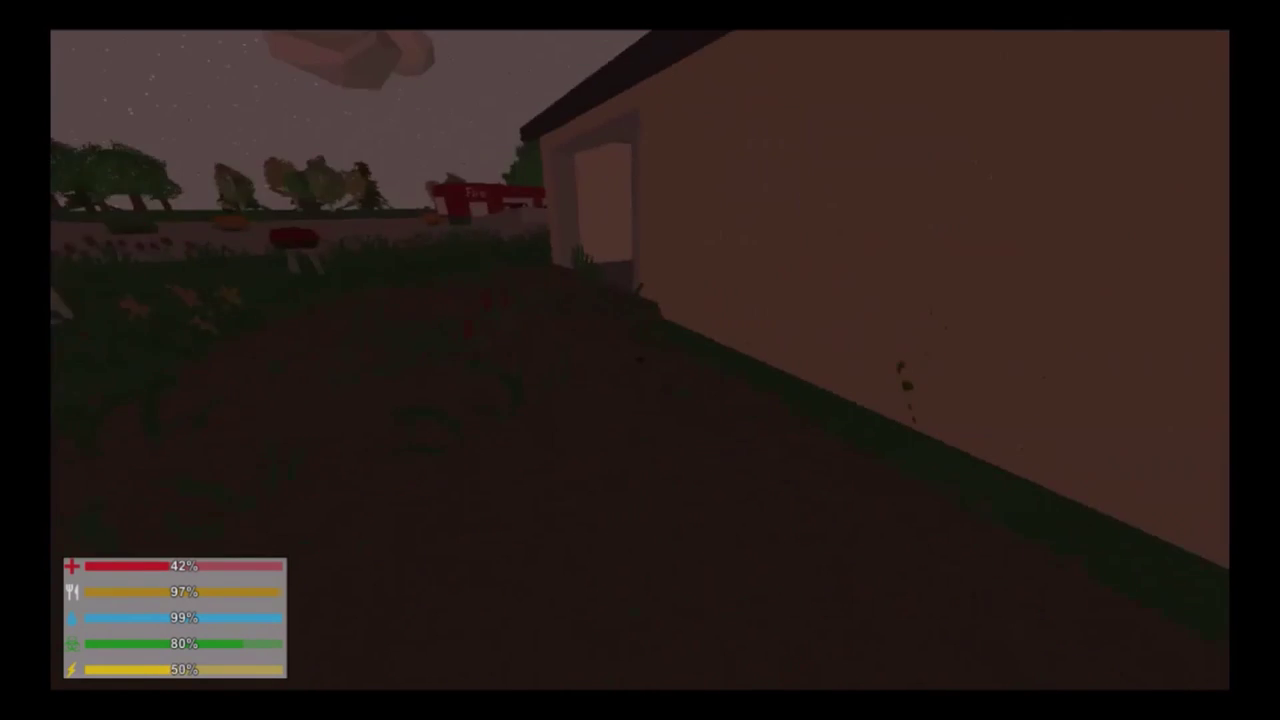
key("w")
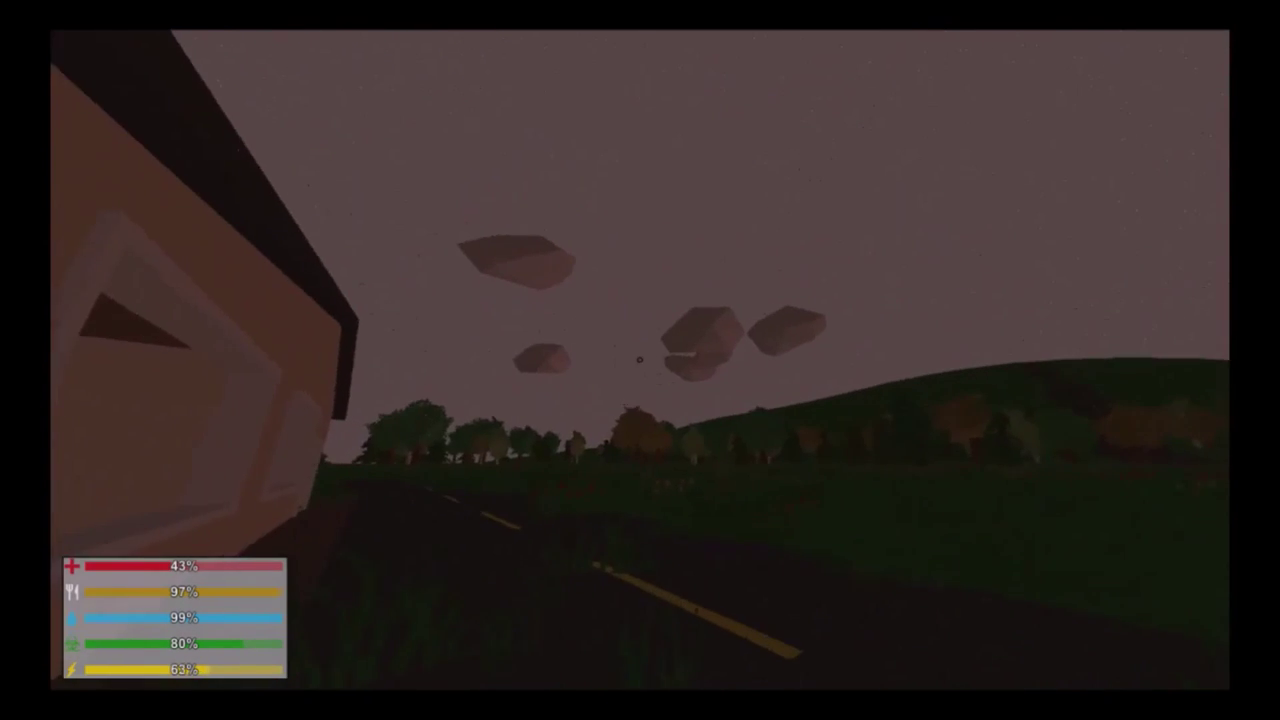
key("w")
key("shift+w")
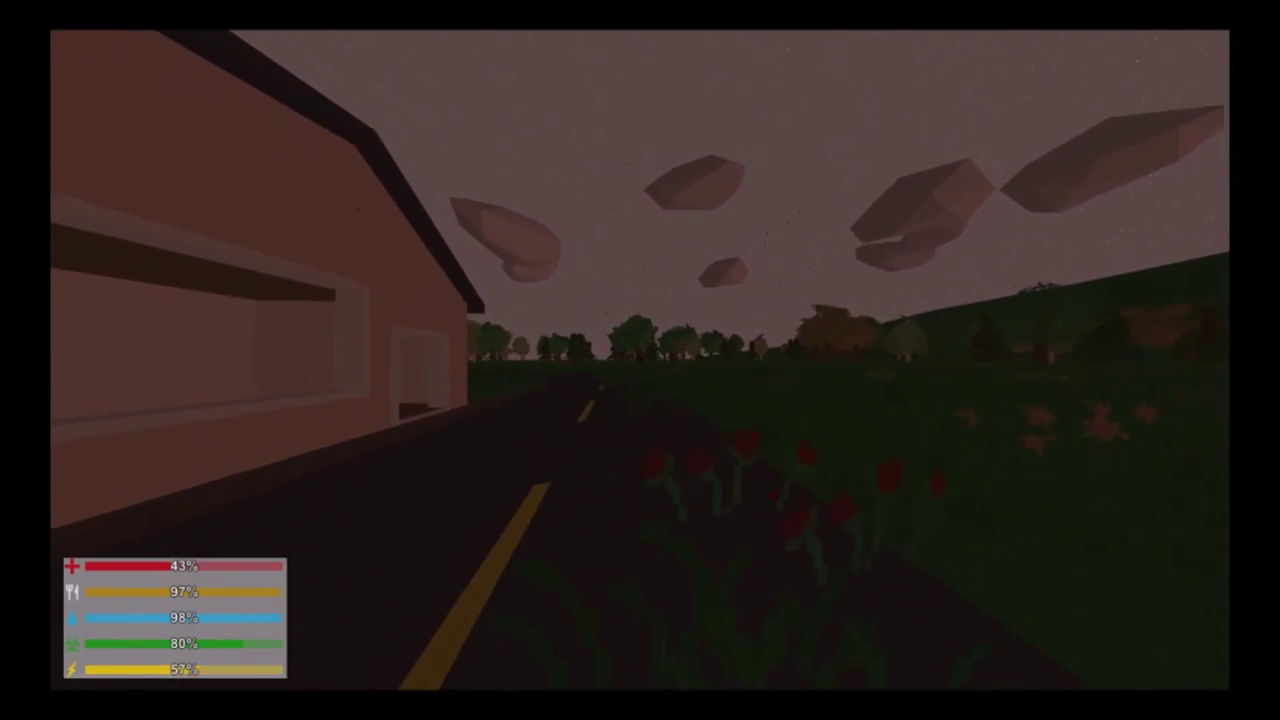
key("shift+w")
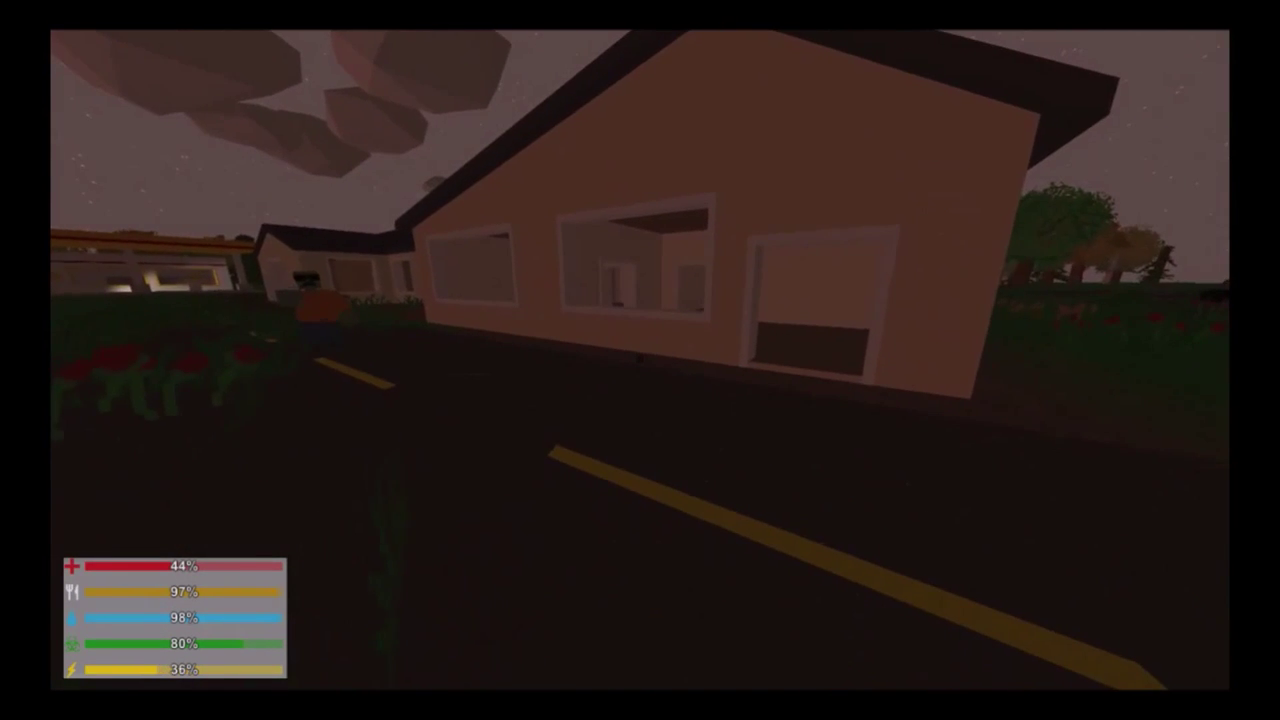
key("w")
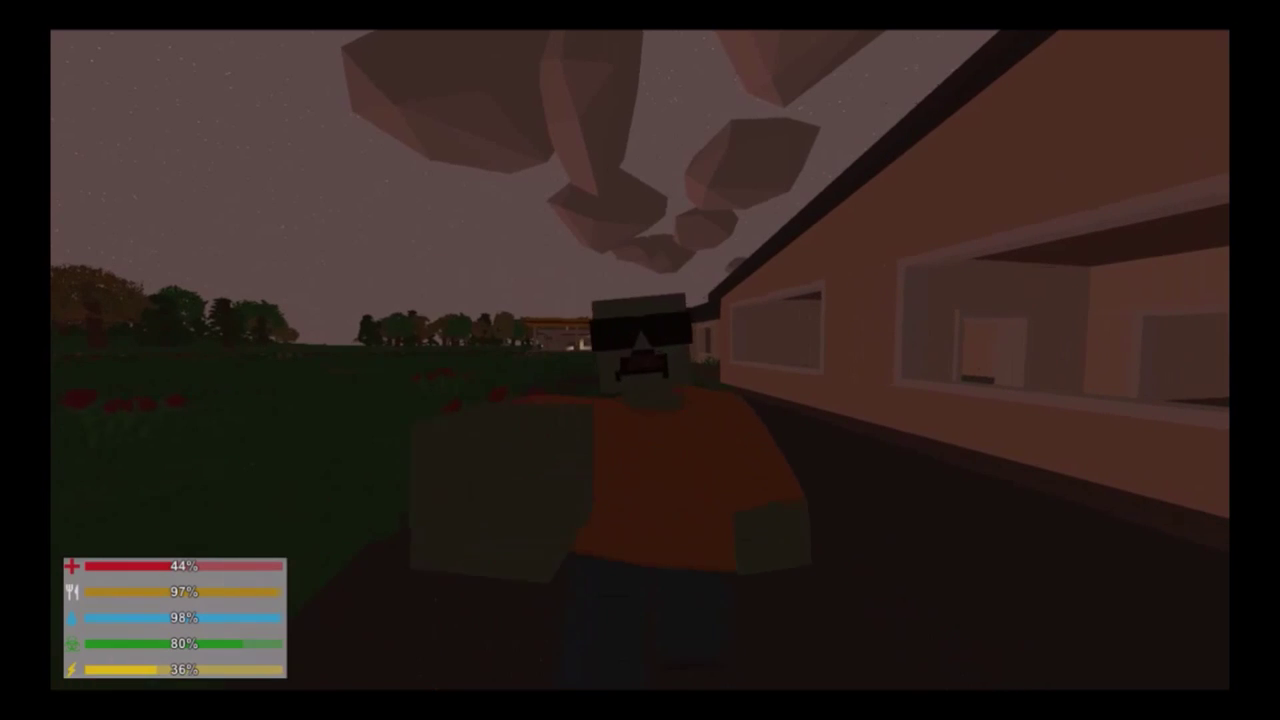
left_click(640, 360)
left_click(640, 360)
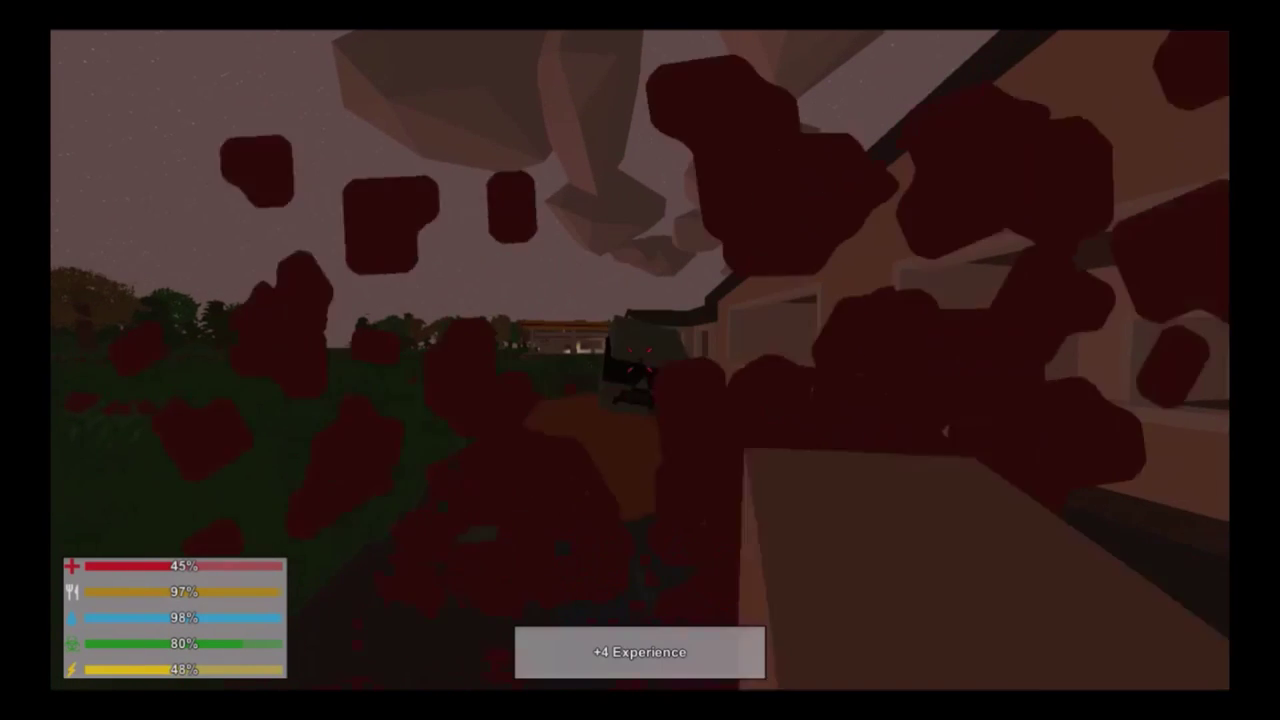
Step: Run back along the road to the beige house and check the carried items in the inventory
key("shift+w")
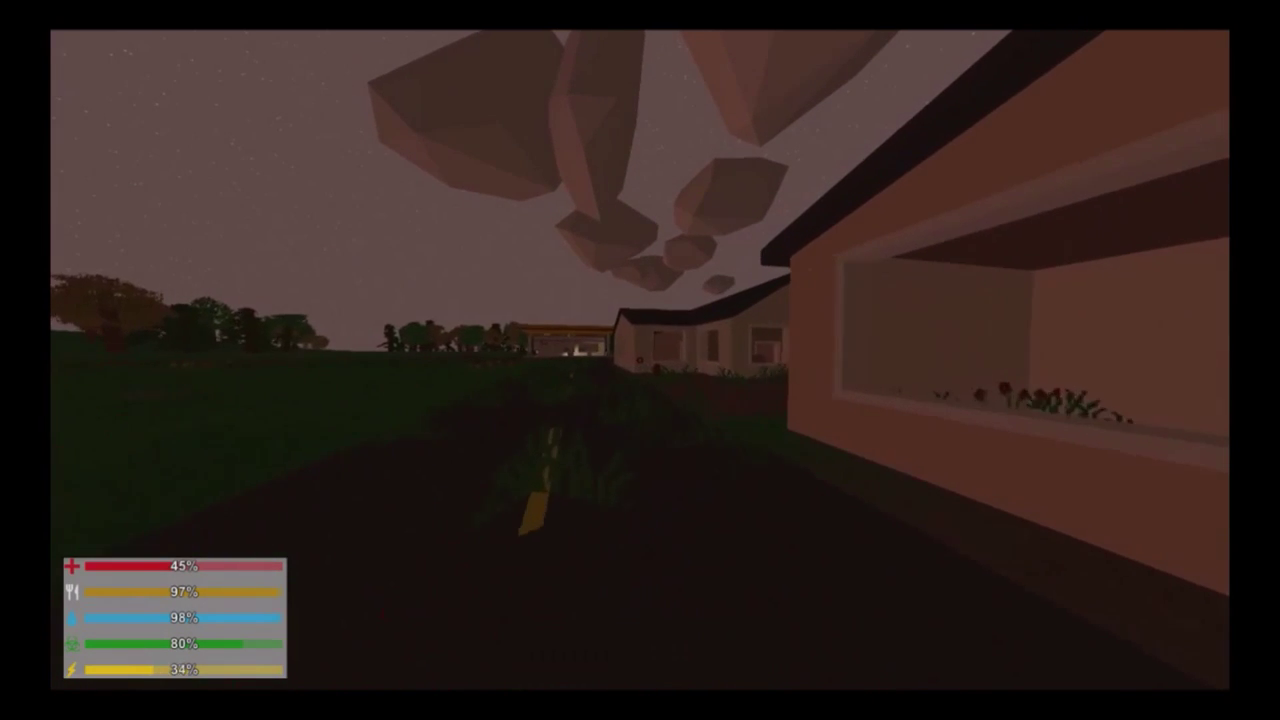
key("shift+w")
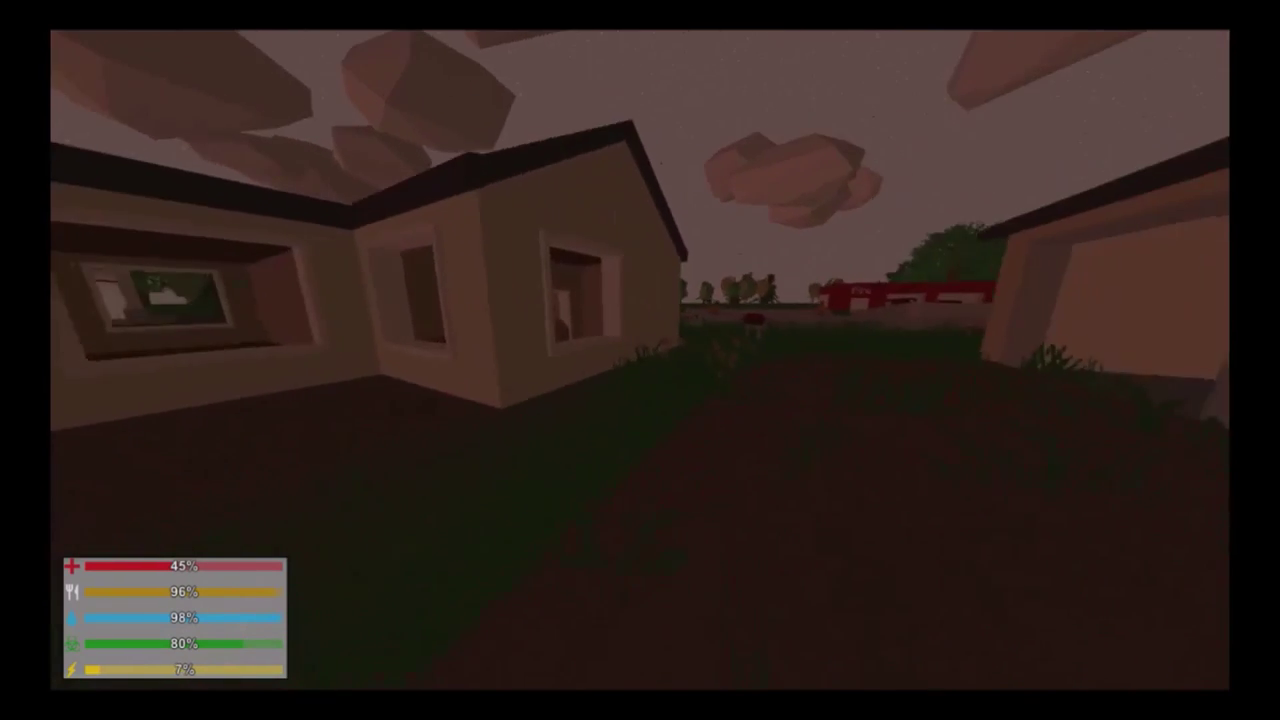
key("shift+w")
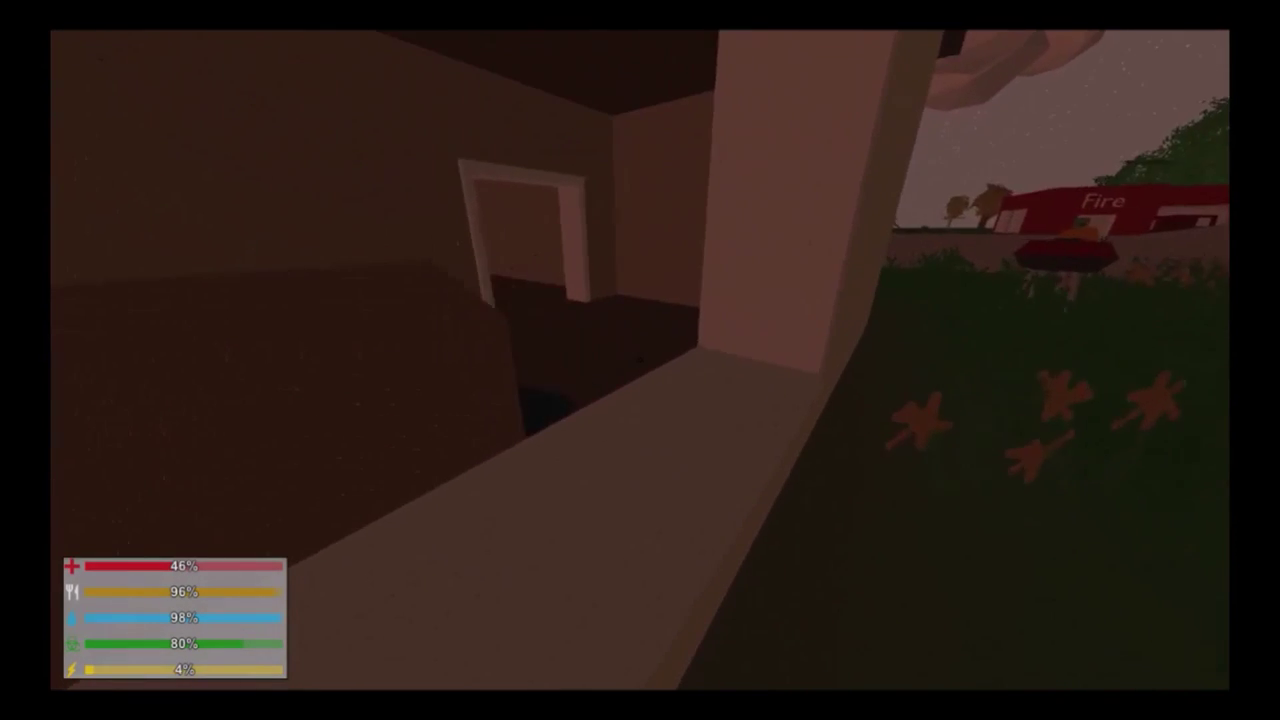
key("g")
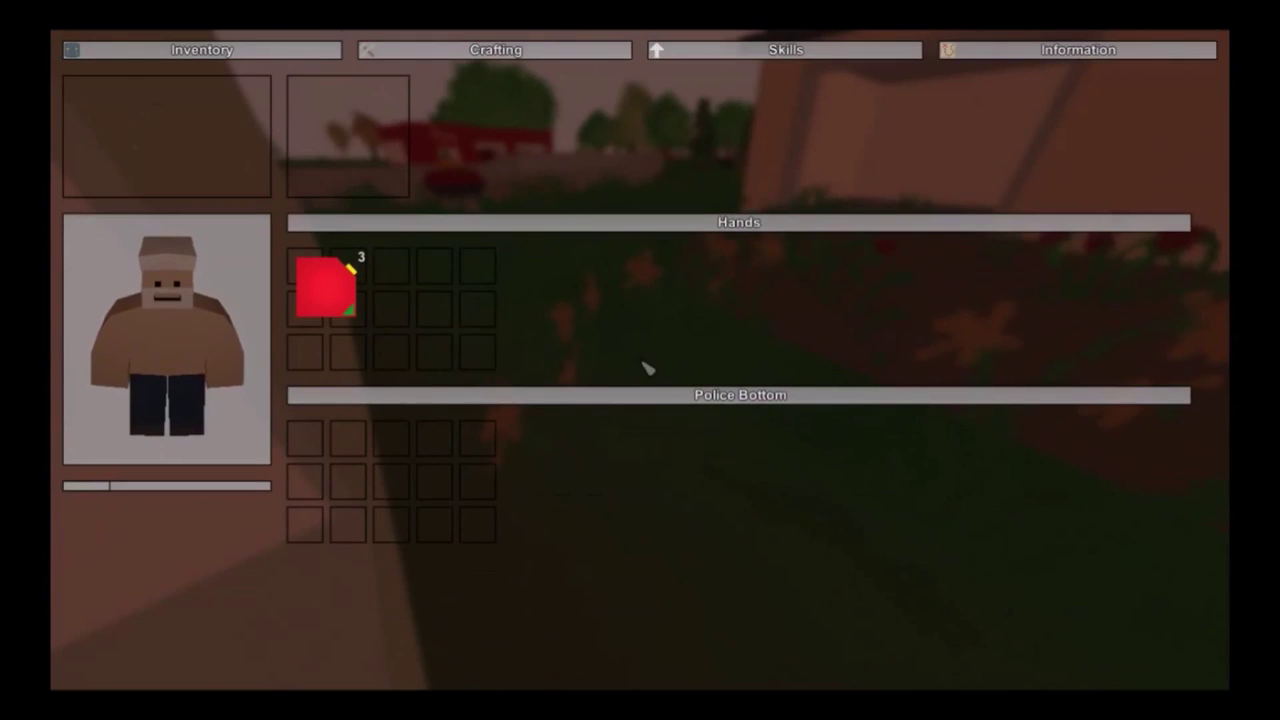
key("g")
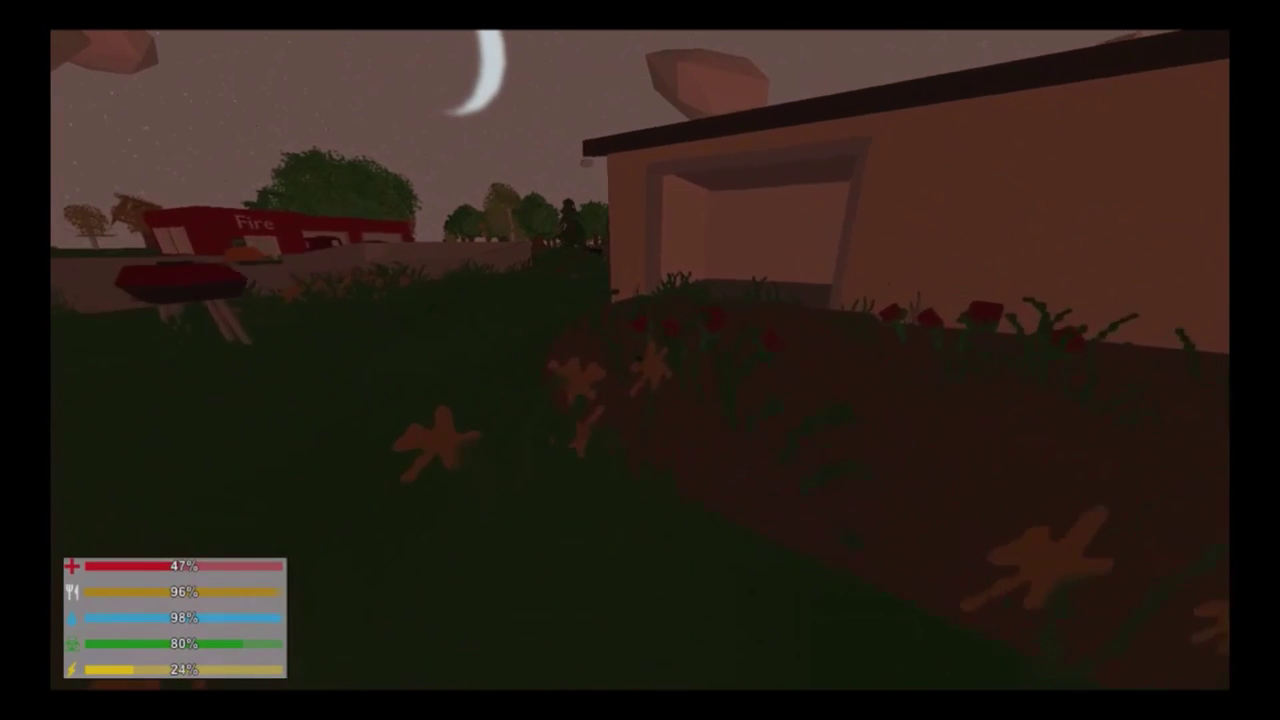
Step: Run across the field behind the houses to the entrance of the Police station
key("w")
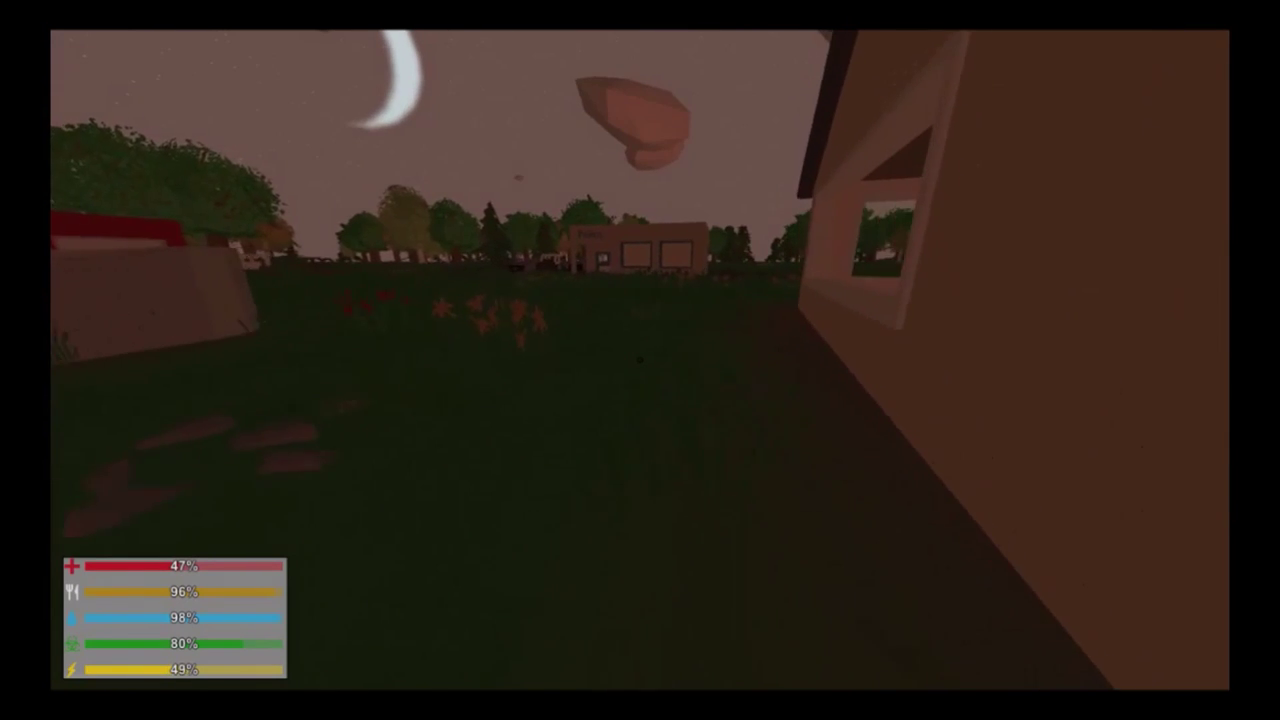
key("shift+w")
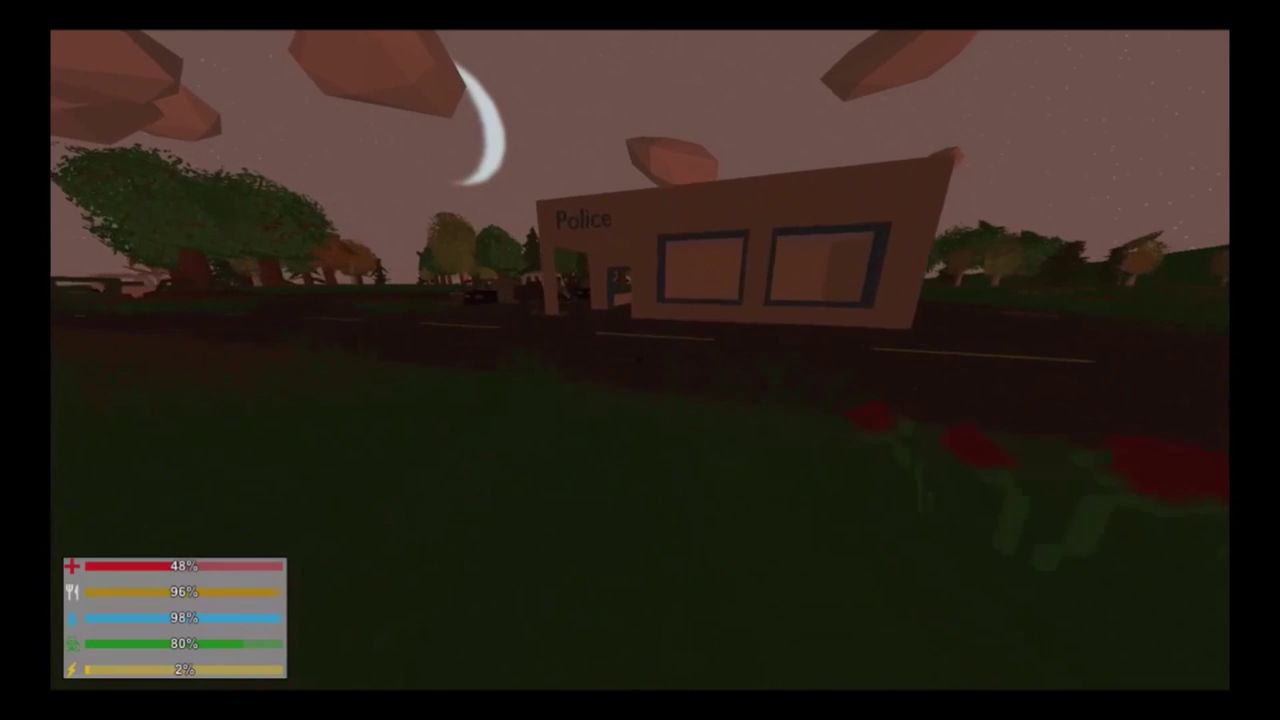
key("w")
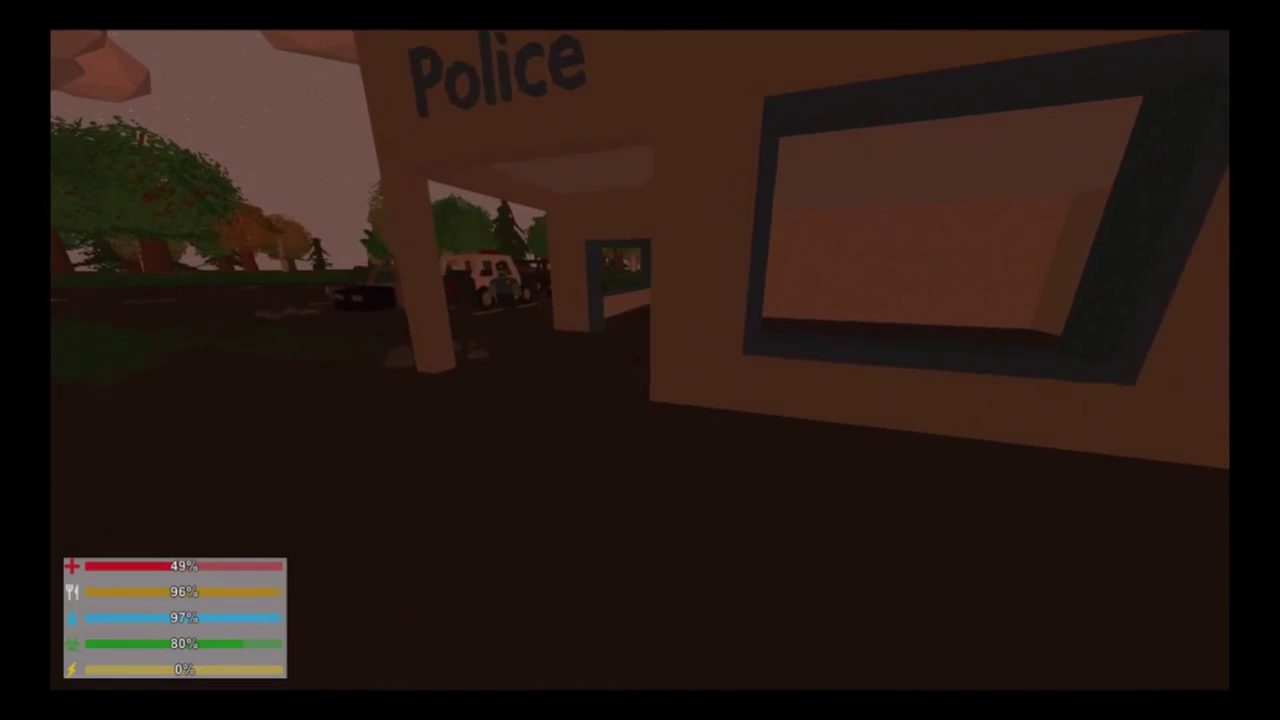
key("w")
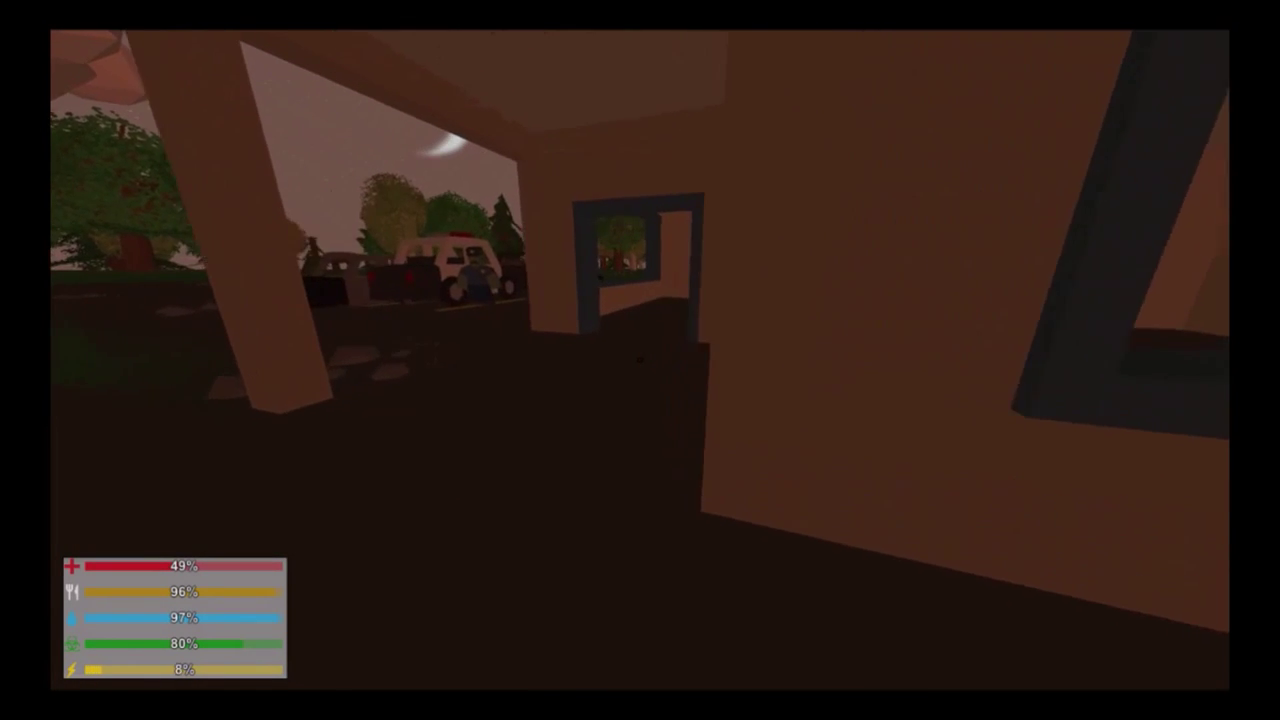
key("w")
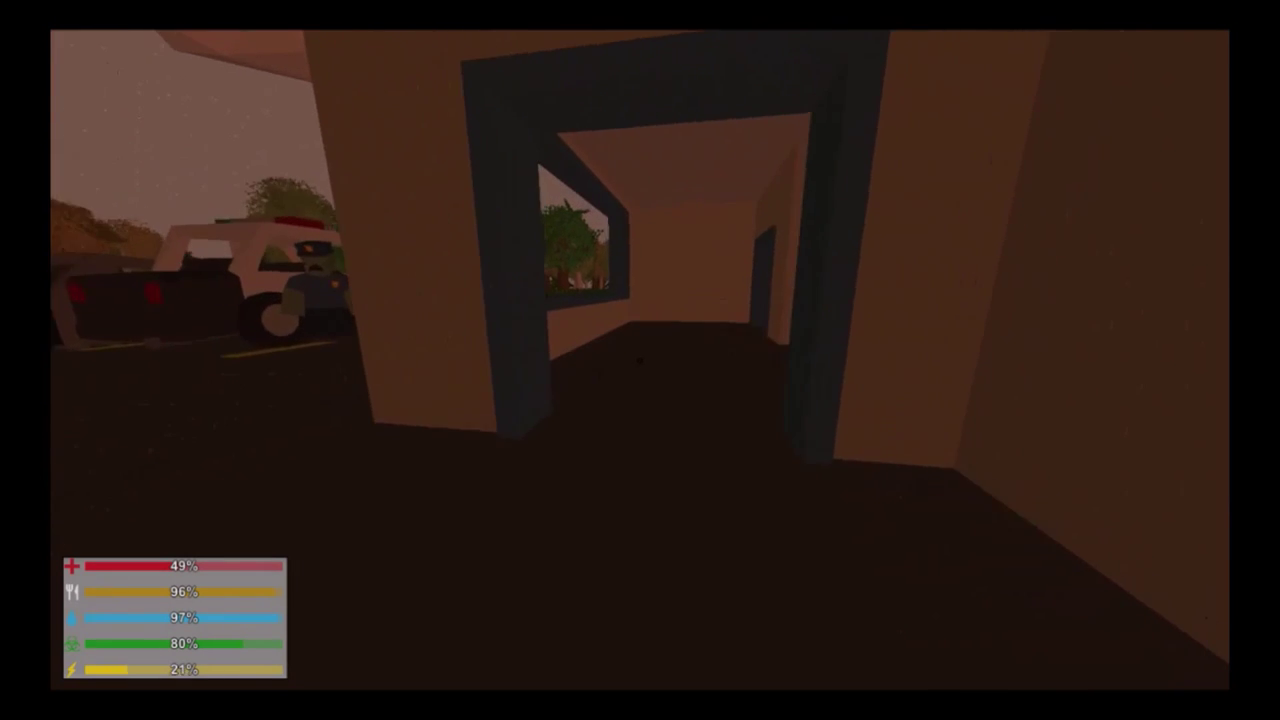
Step: Search the rooms of the police station for item spawns and walk out to the parked Police Car
key("w")
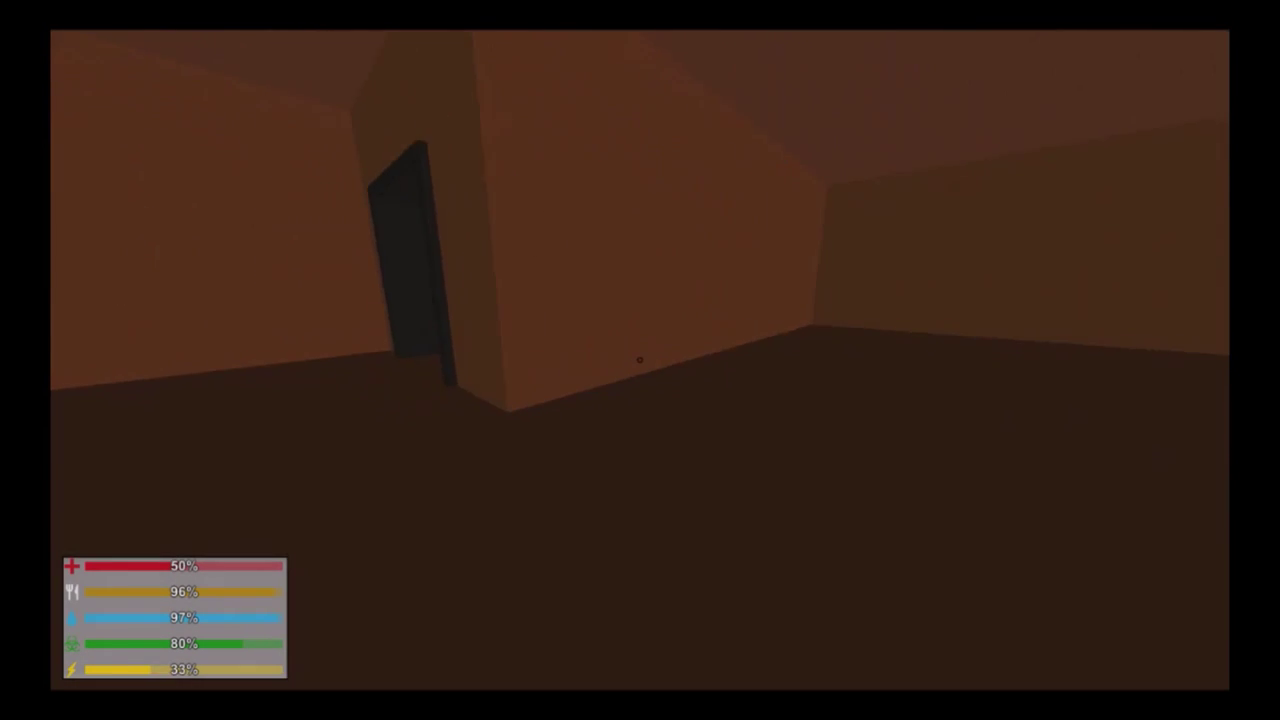
key("w")
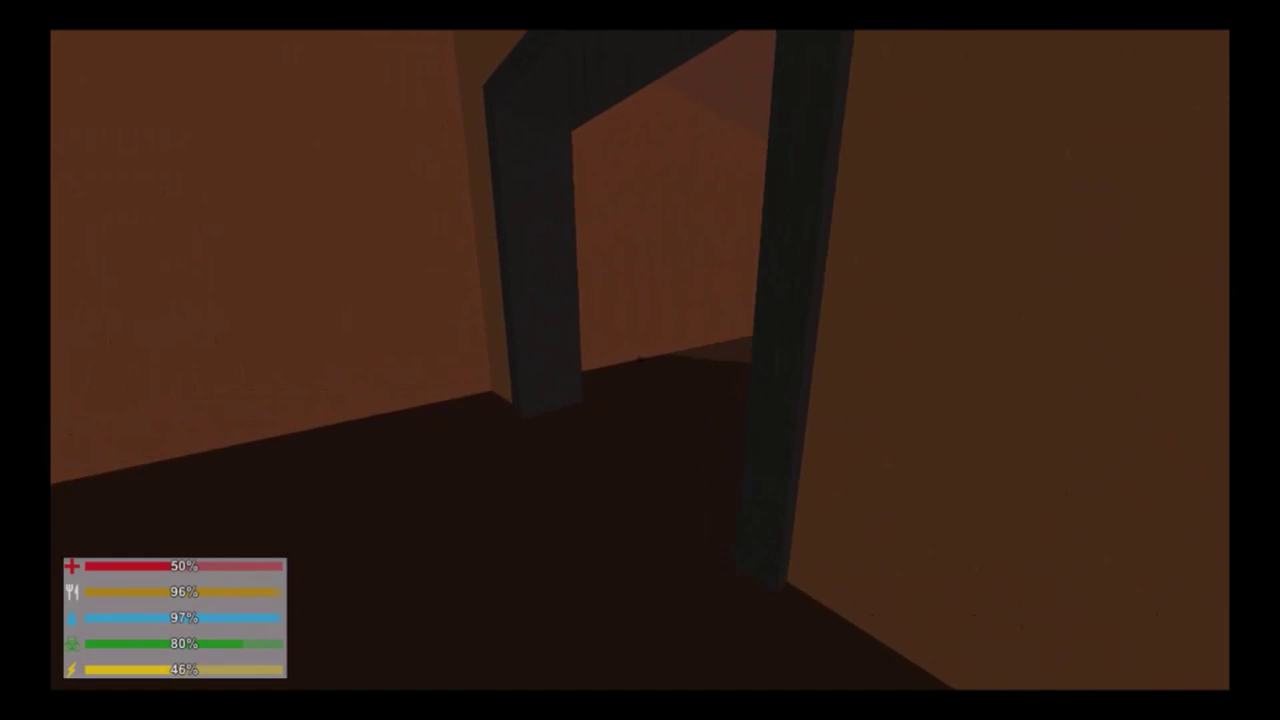
key("f")
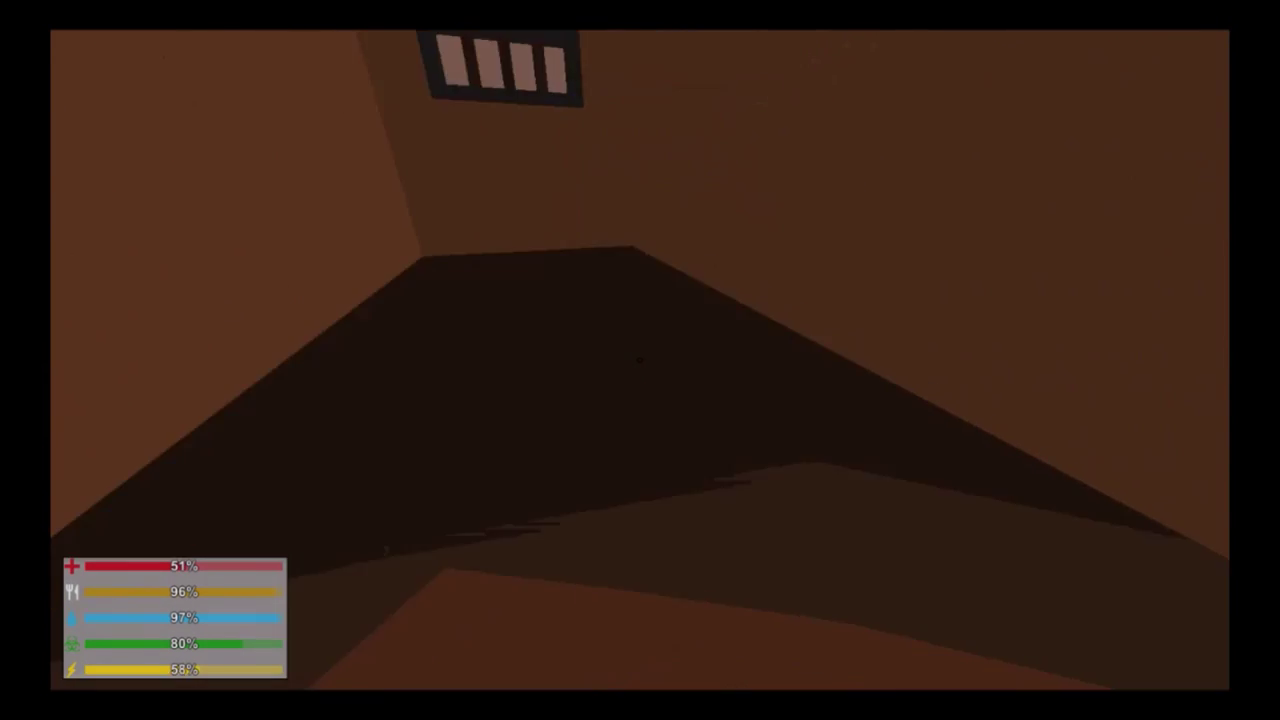
key("w")
key("w")
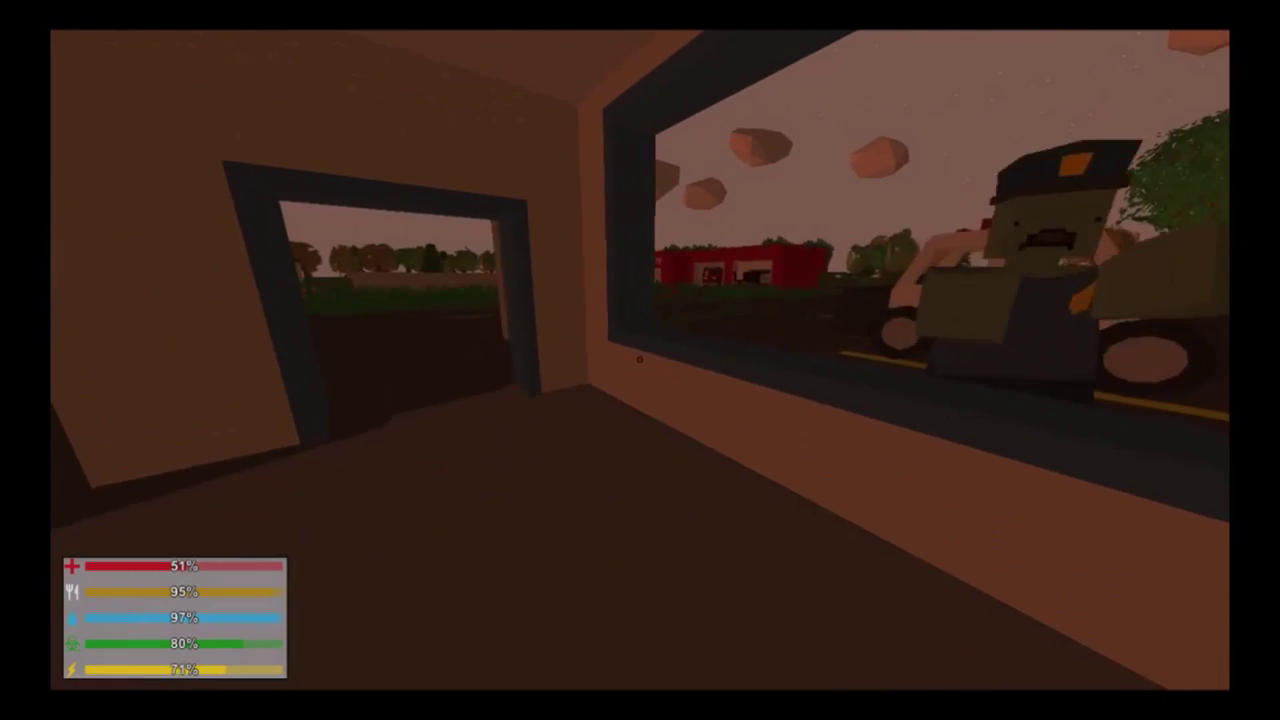
key("w")
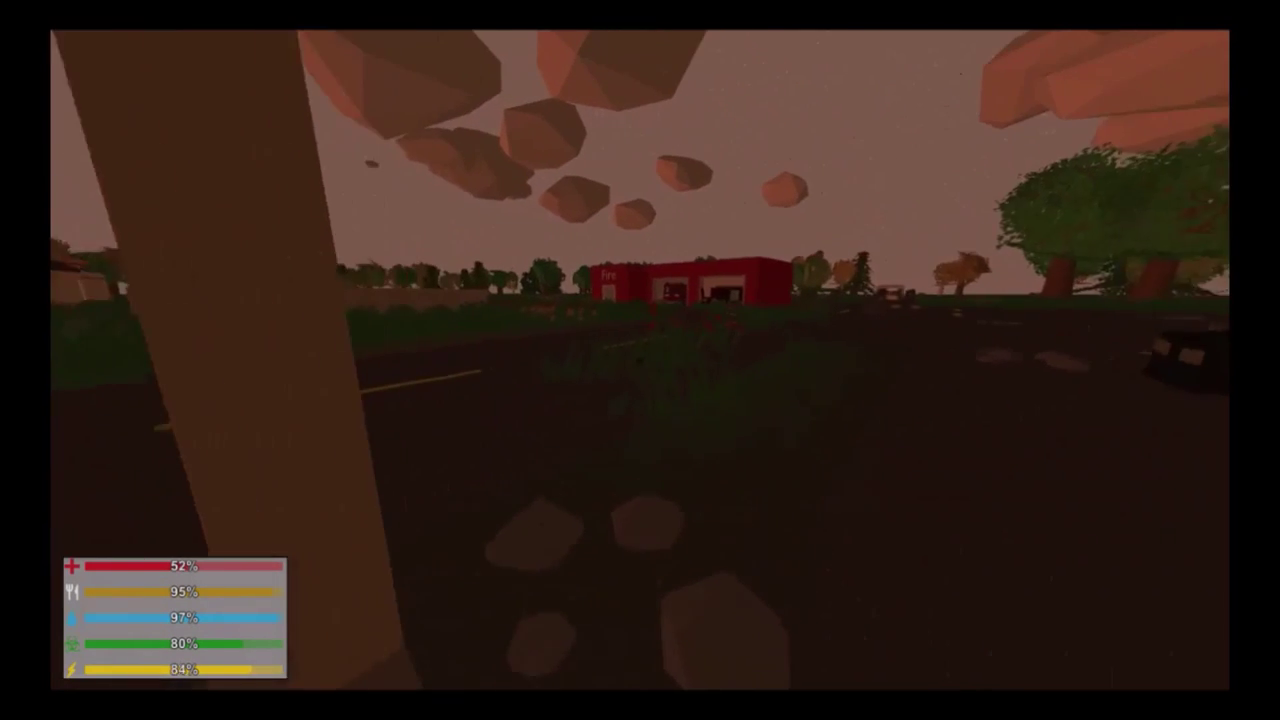
key("w")
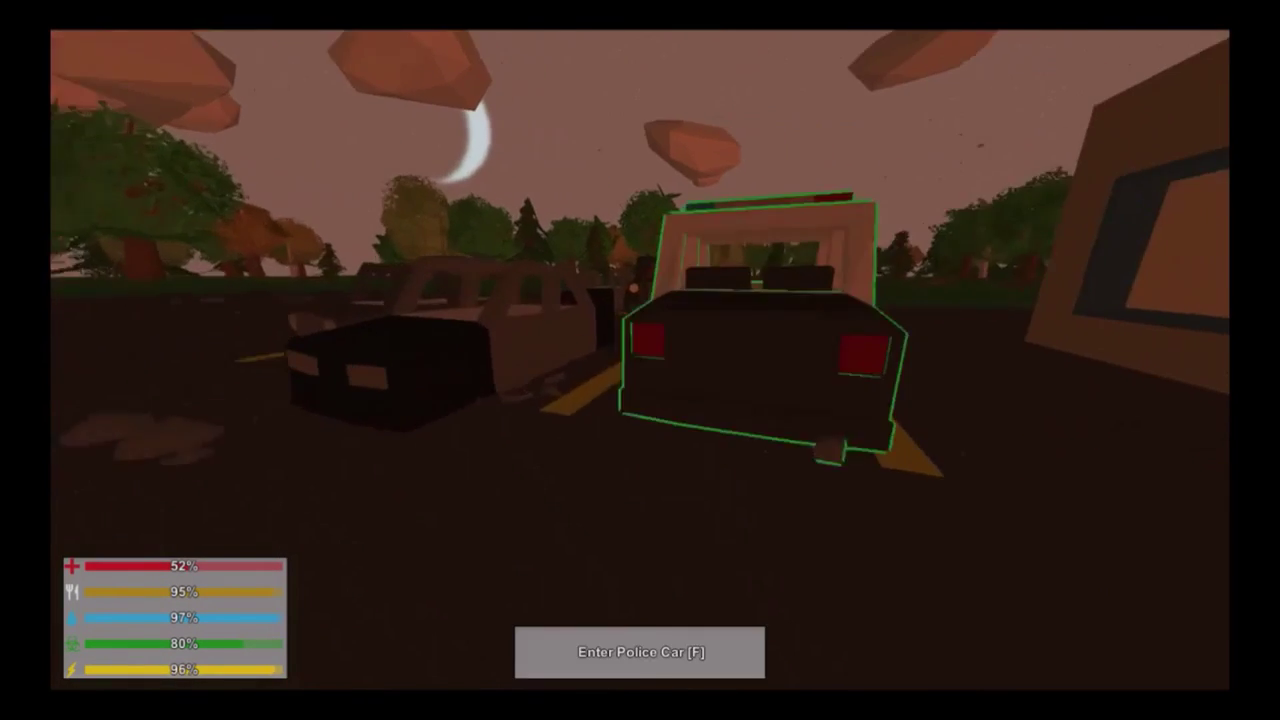
Step: Enter the Police Car, drive it across the road to the Fire station and get out there
key("f")
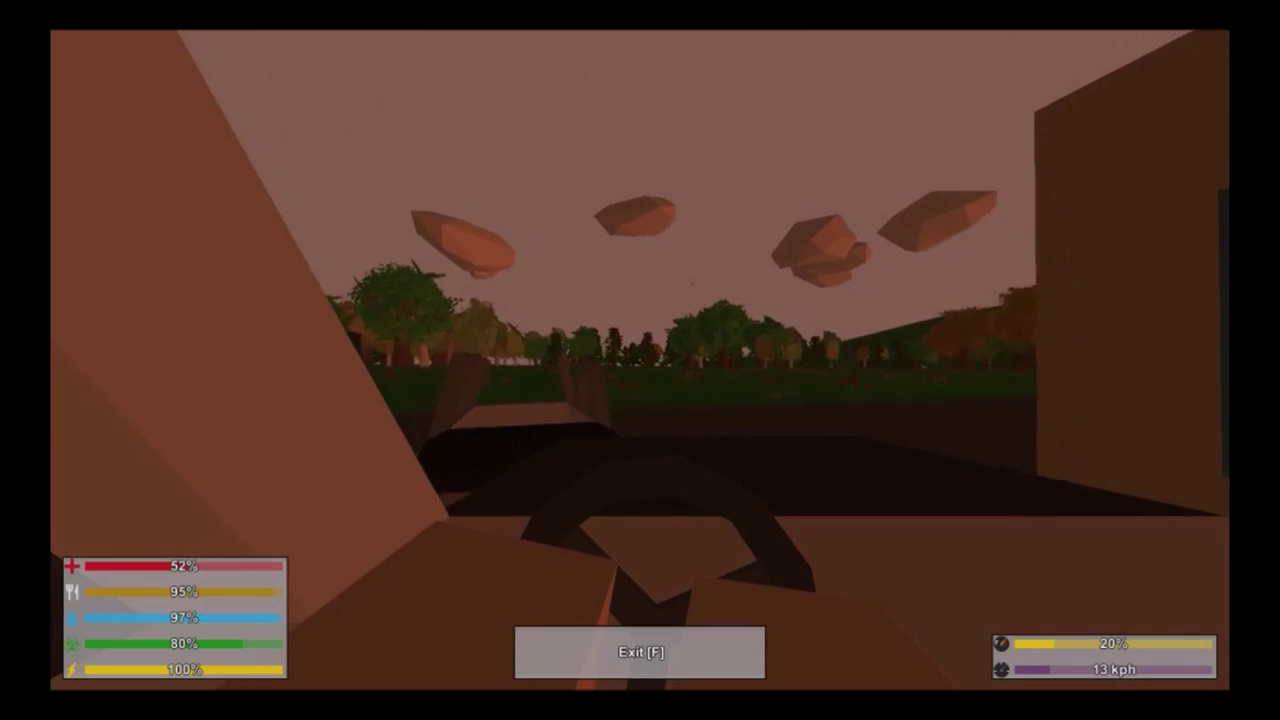
key("w")
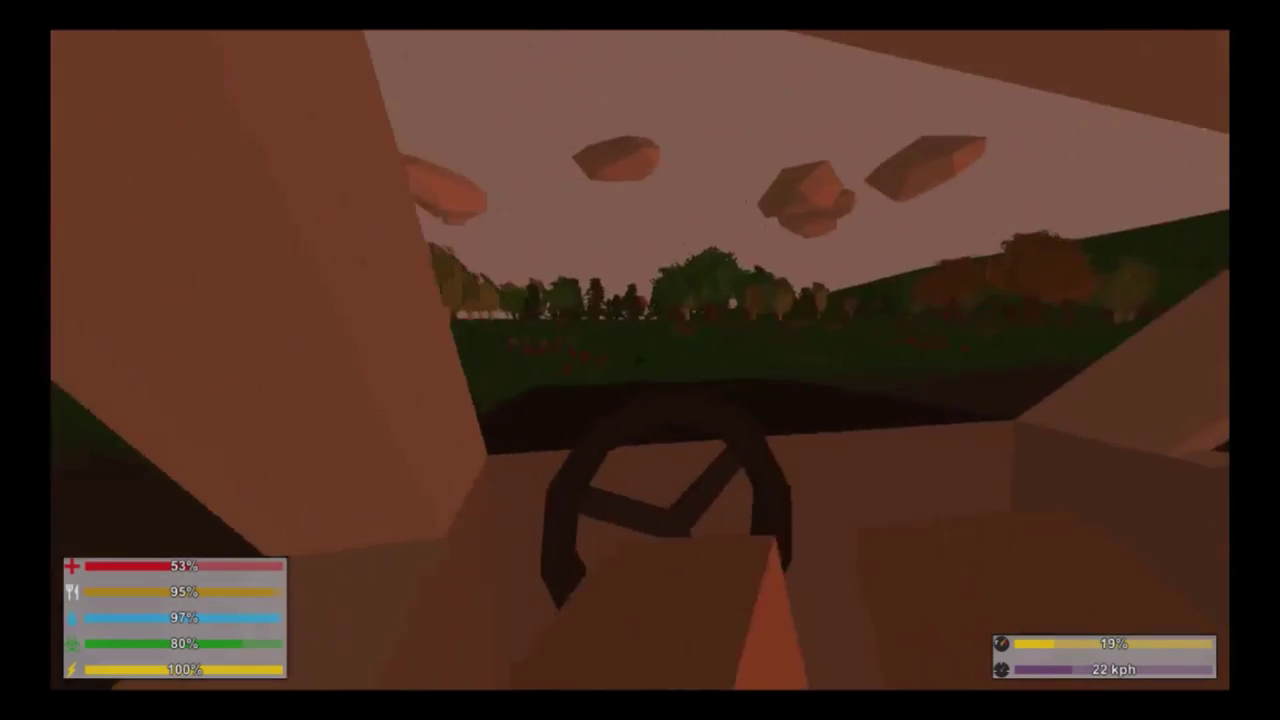
key("w")
key("a")
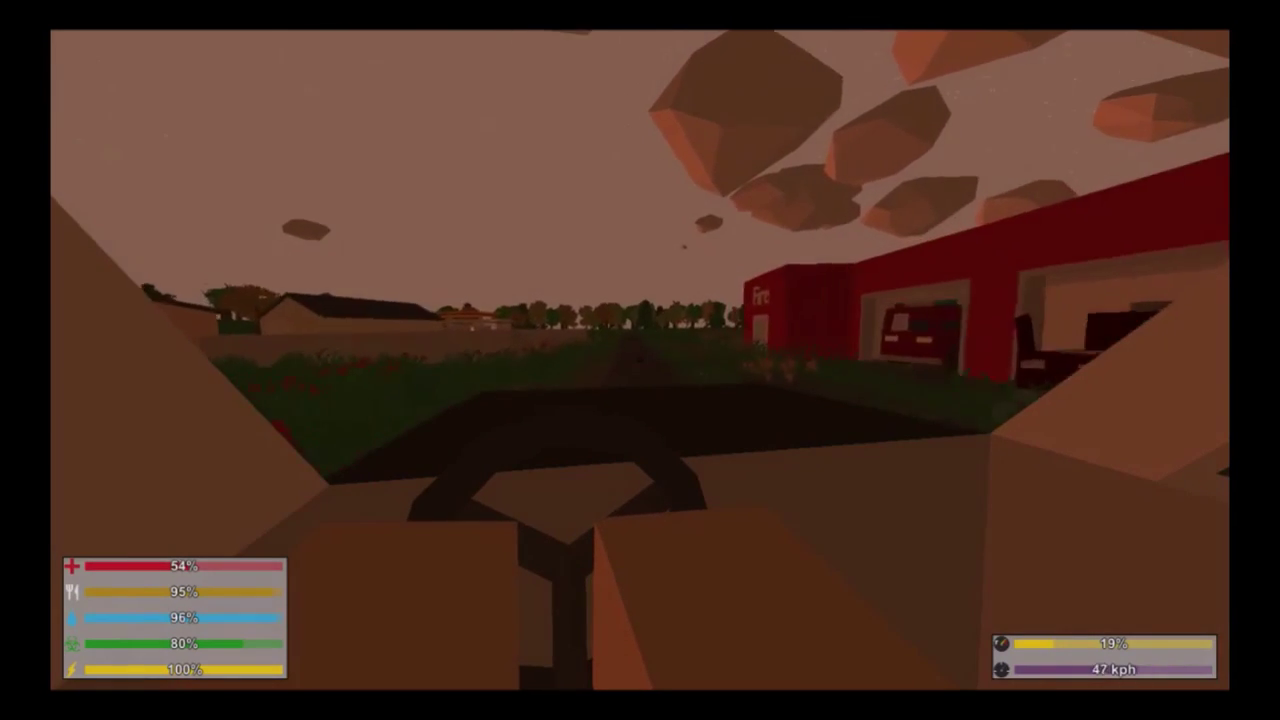
key("f")
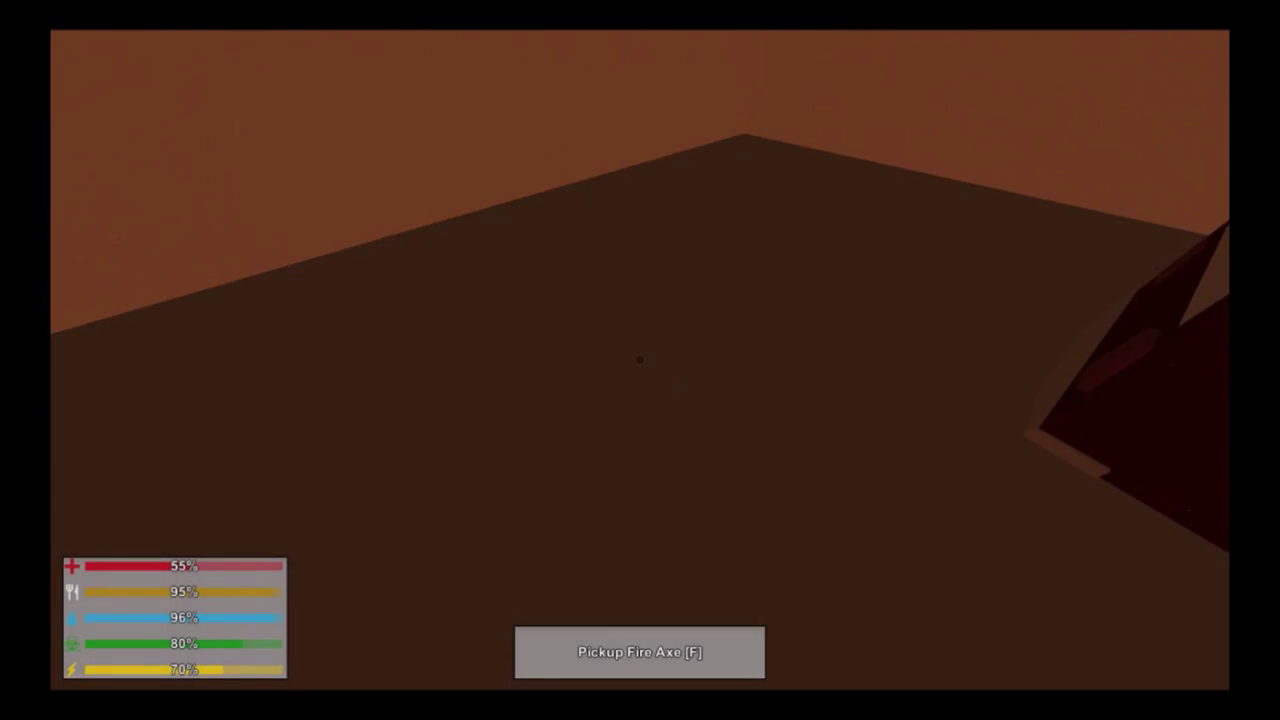
Step: Pick up the Fire Axe in the fire station, run outside and attack the zombies around the road and sports court
key("f")
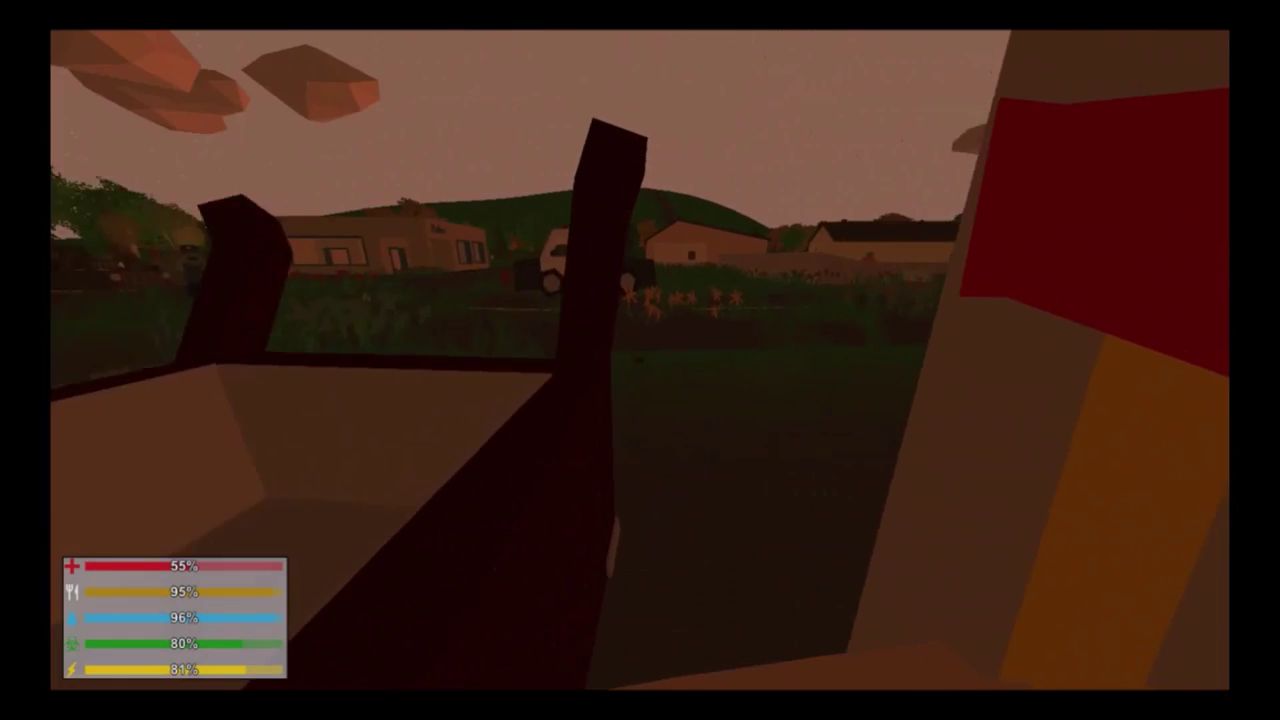
key("w")
key("w")
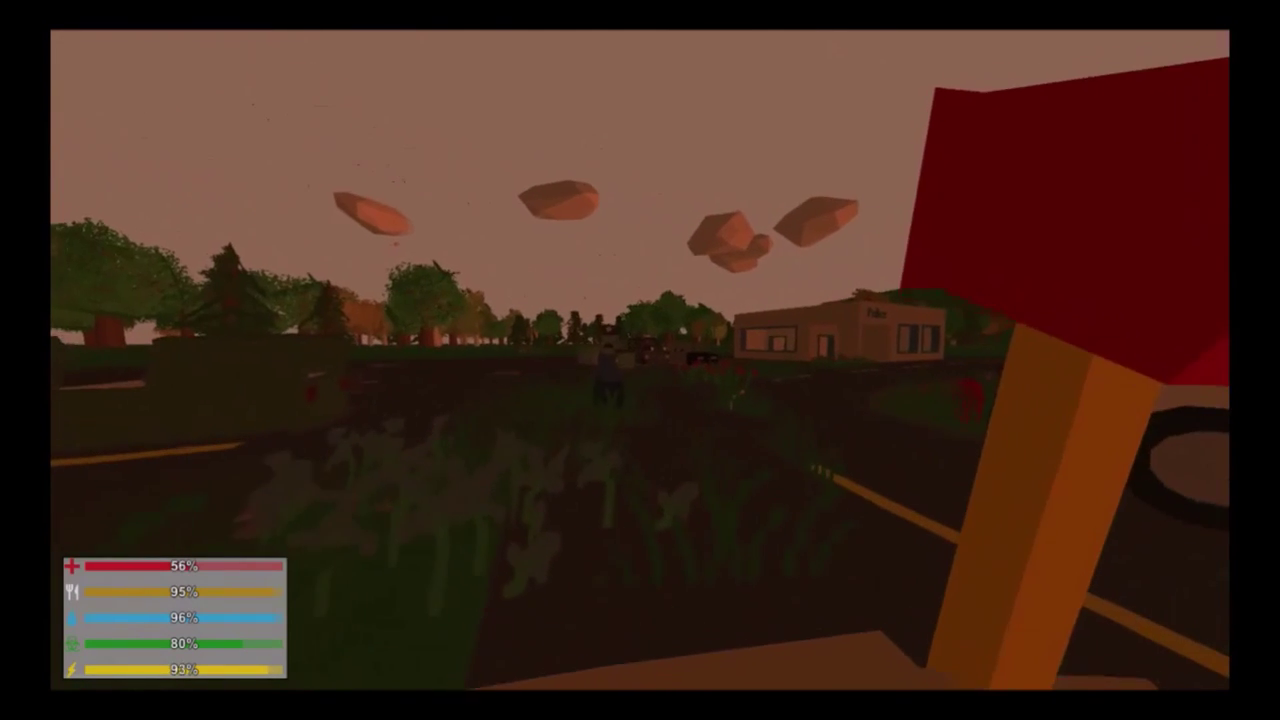
left_click(640, 360)
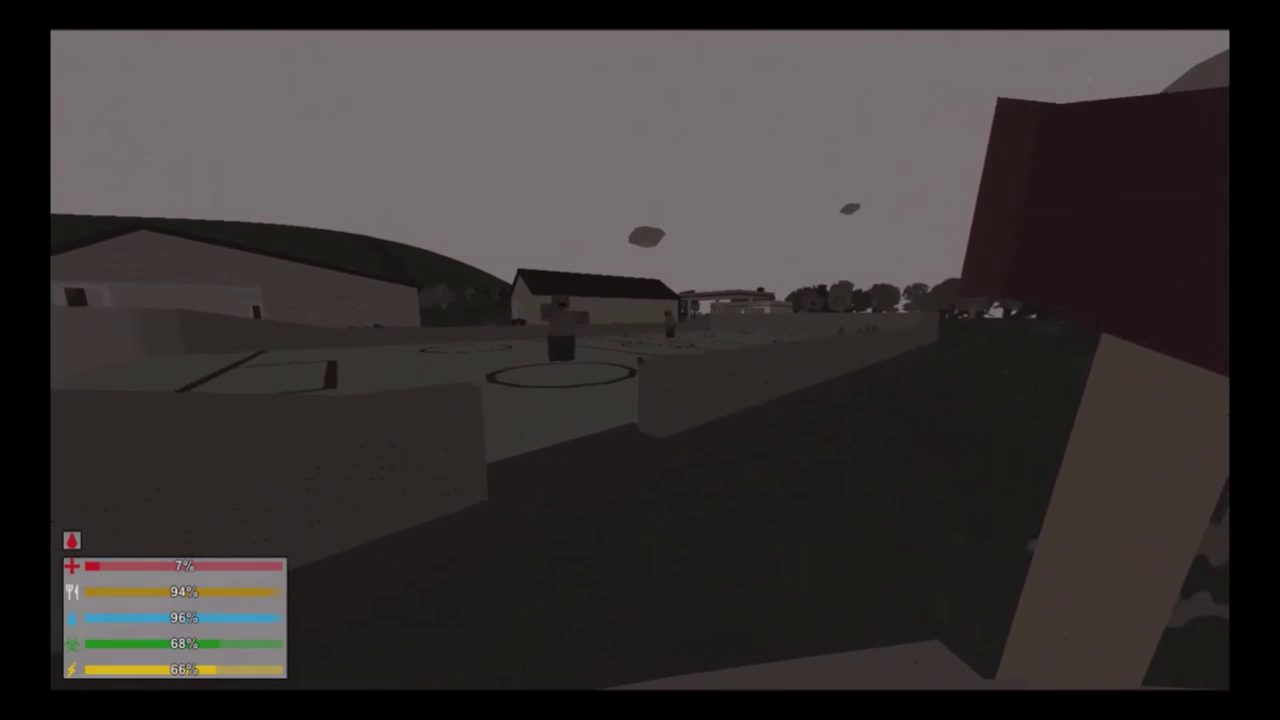
left_click(640, 360)
left_click(640, 360)
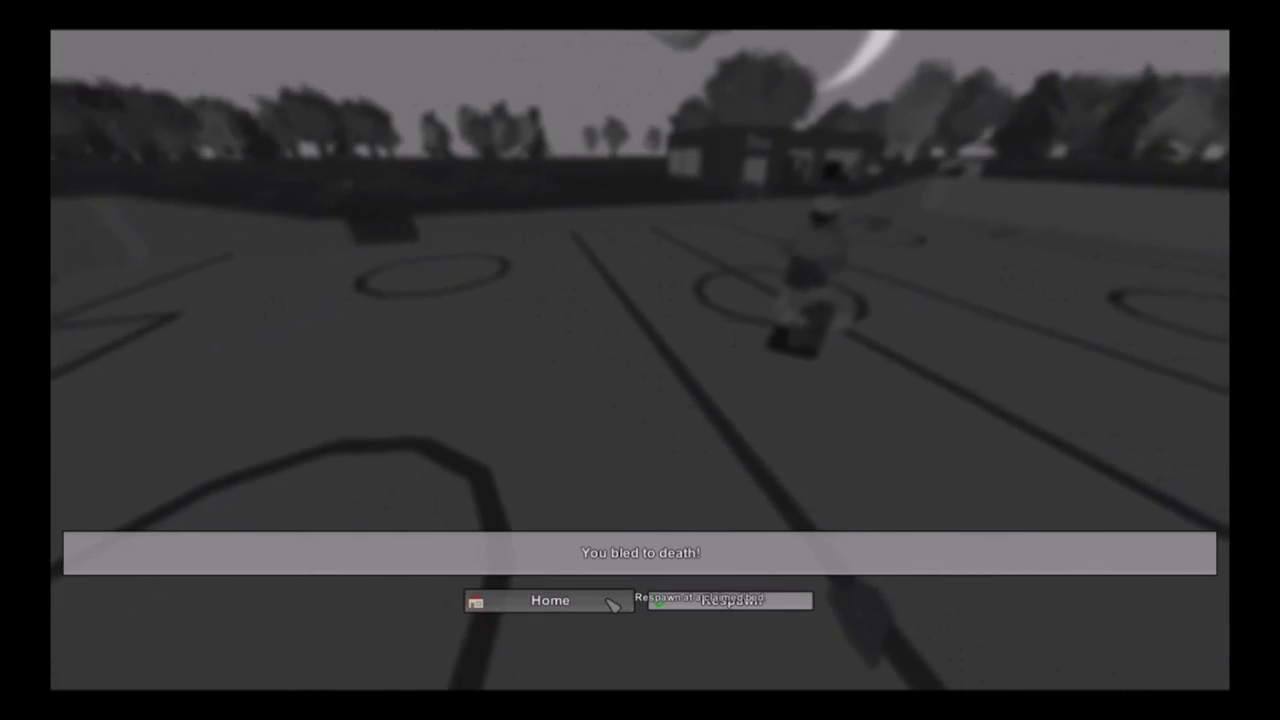
Step: Respawn the character after the death, move forward briefly and exit the singleplayer session
left_click(725, 600)
key("w")
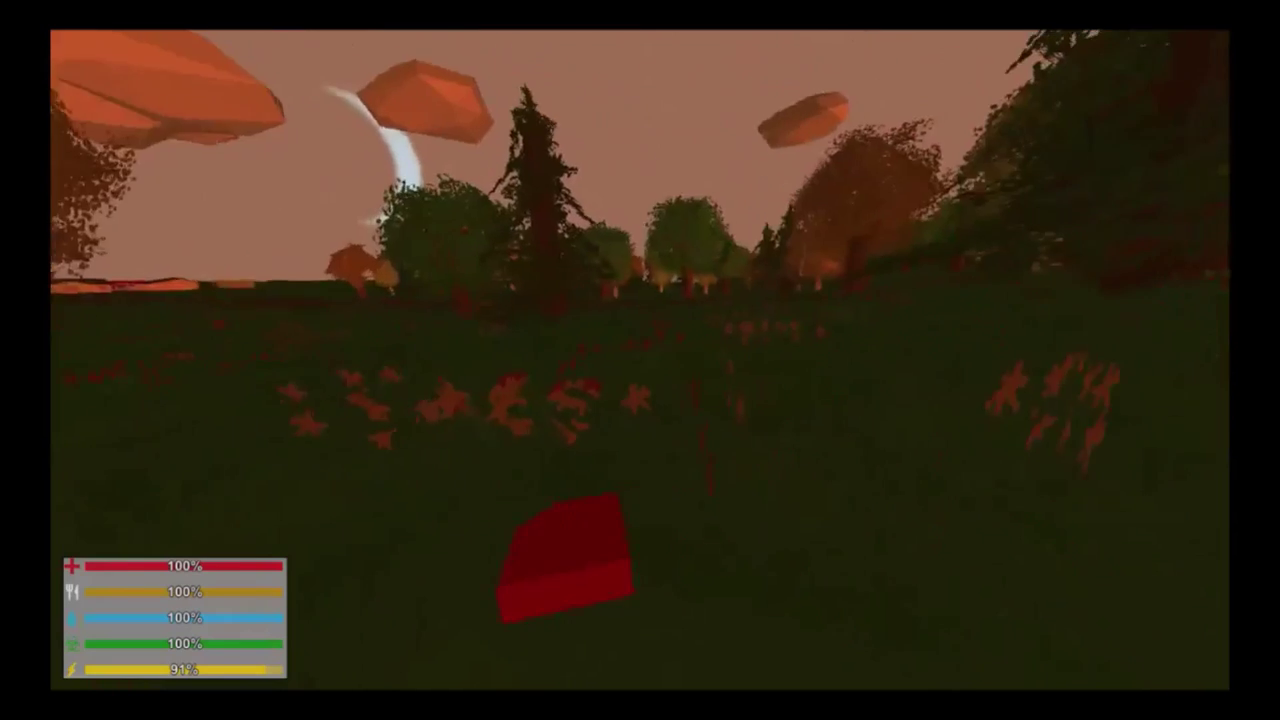
key("Escape")
left_click(633, 378)
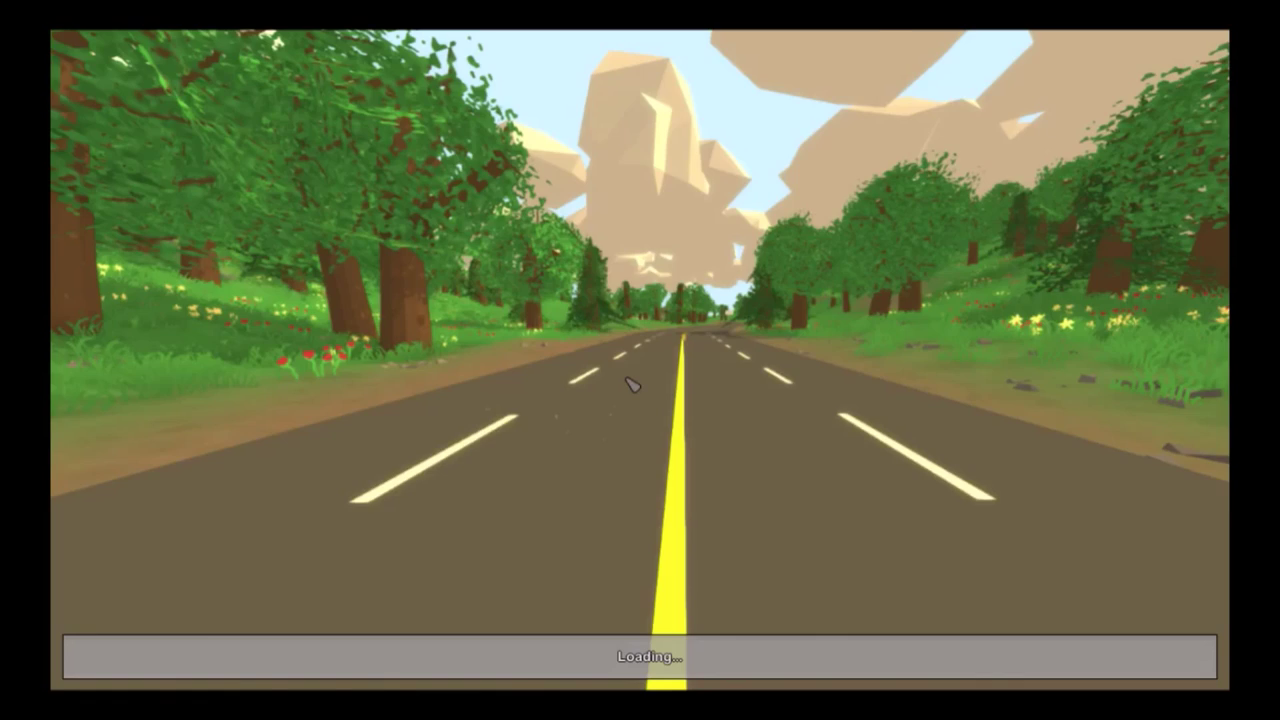